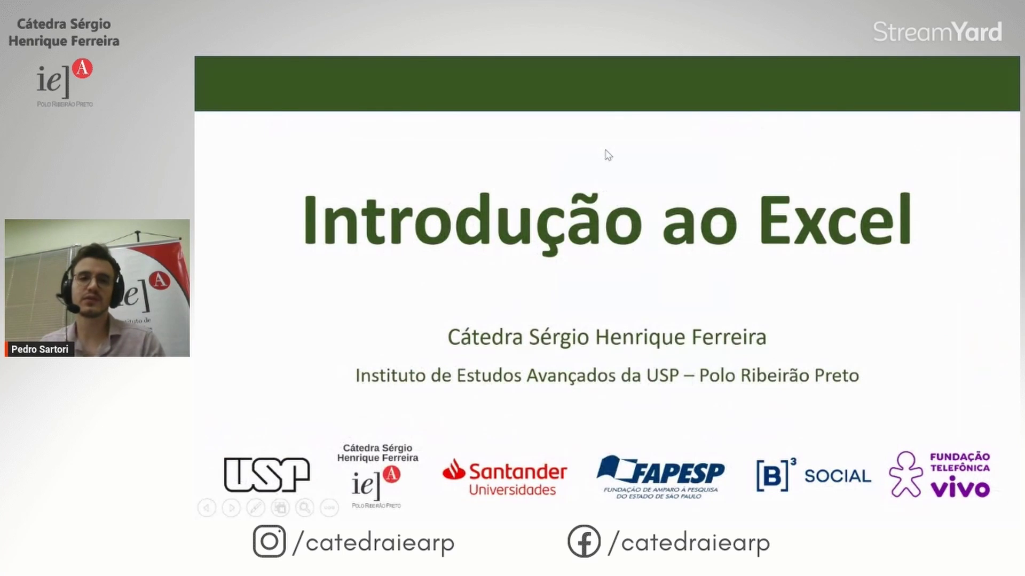
Step: Advance from the 'Introdução ao Excel' title slide to the 'Tópicos do Curso' slide
key(Right)
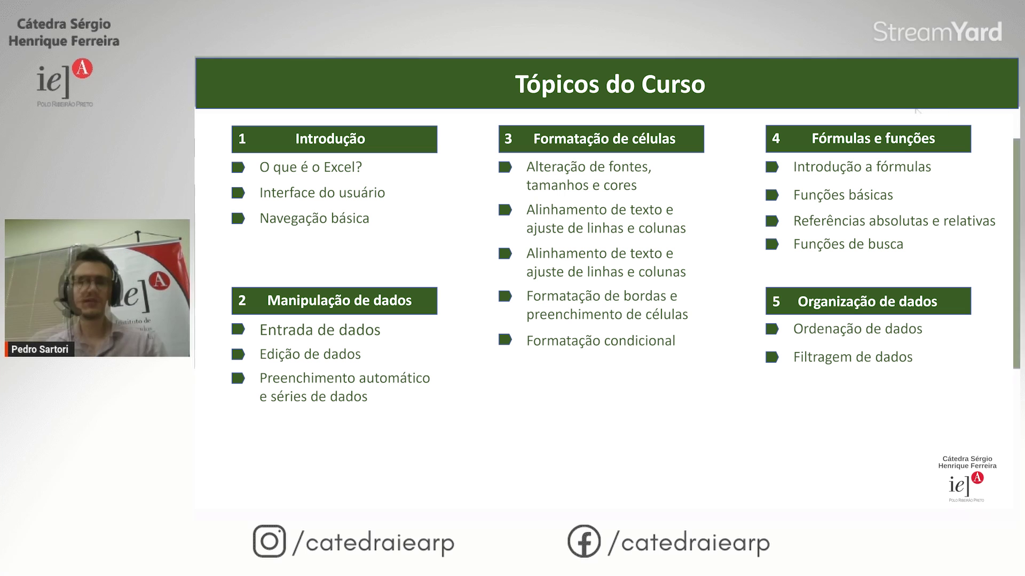
Step: Reveal the 'O que é o Excel?' points, the Excel screenshot and the professionals point
click(558, 303)
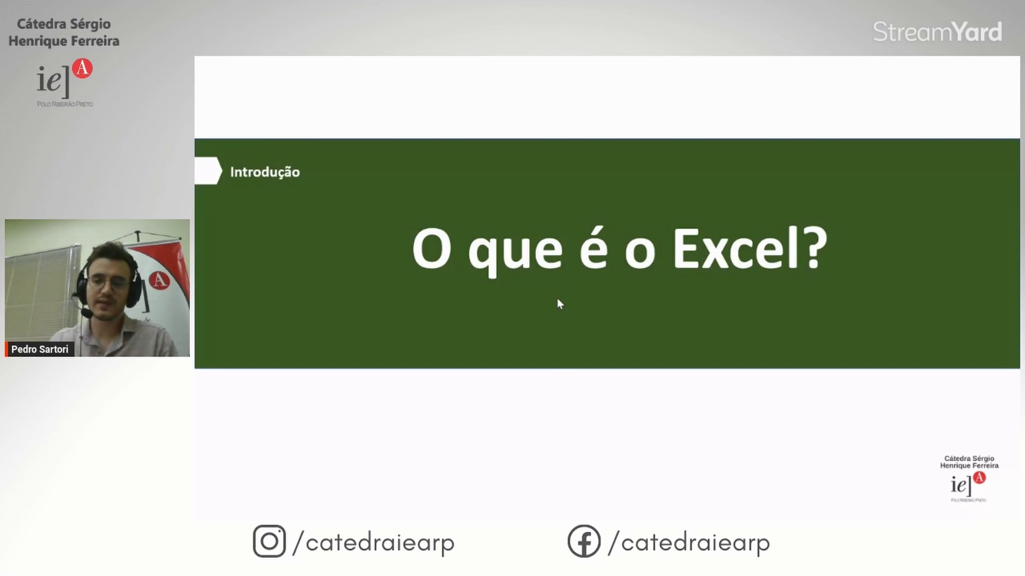
click(559, 303)
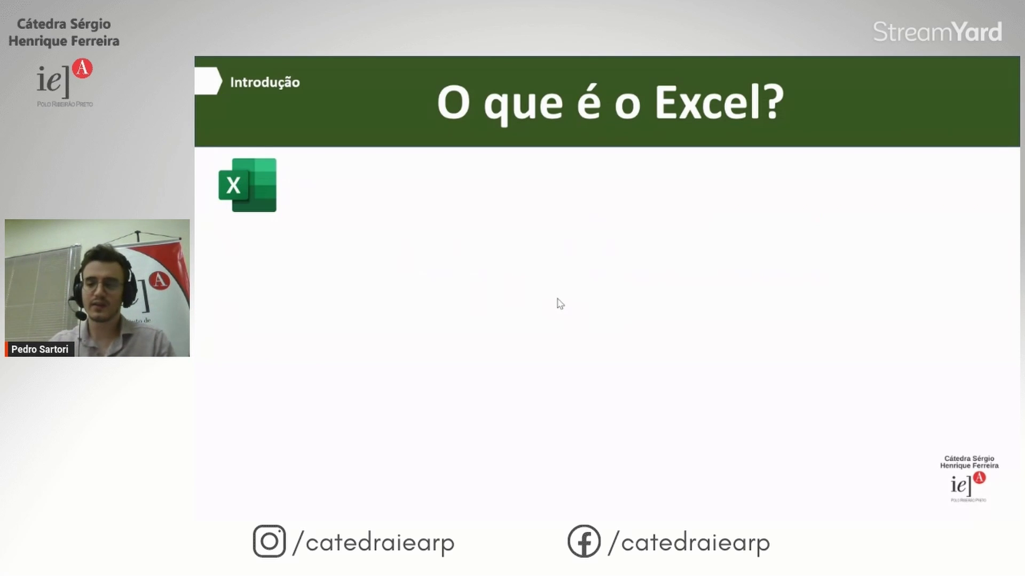
click(559, 303)
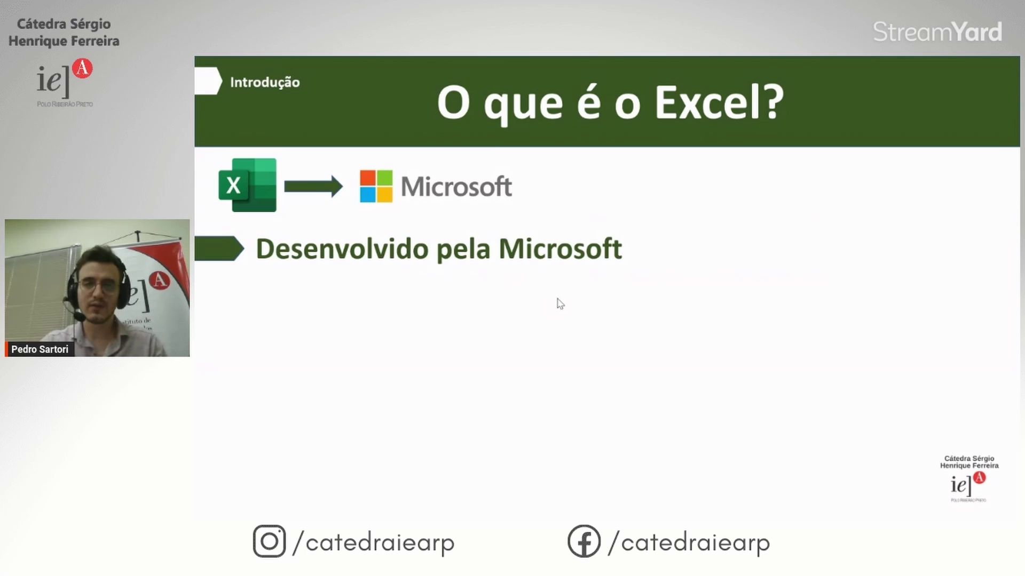
click(559, 303)
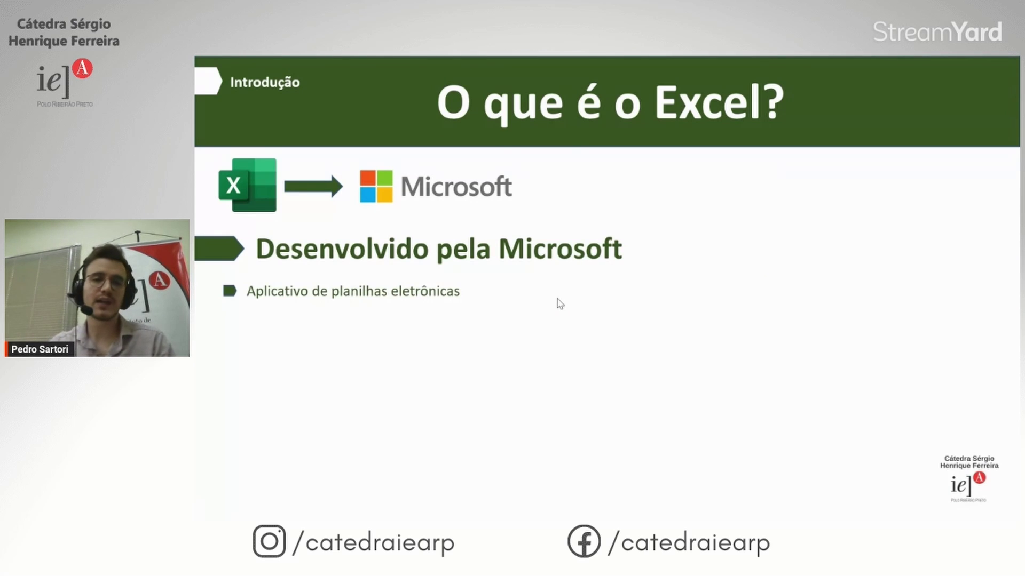
click(559, 303)
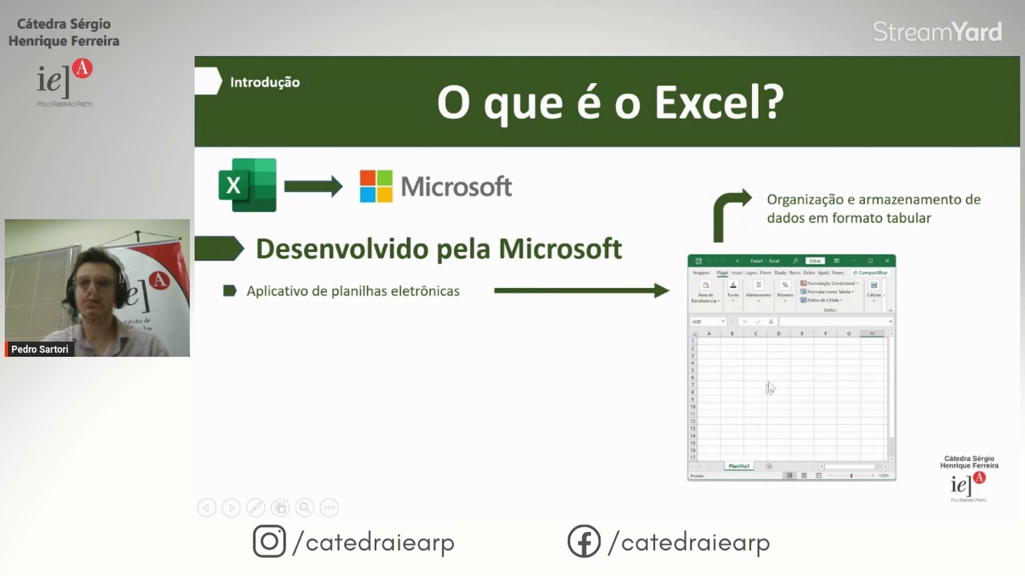
click(752, 350)
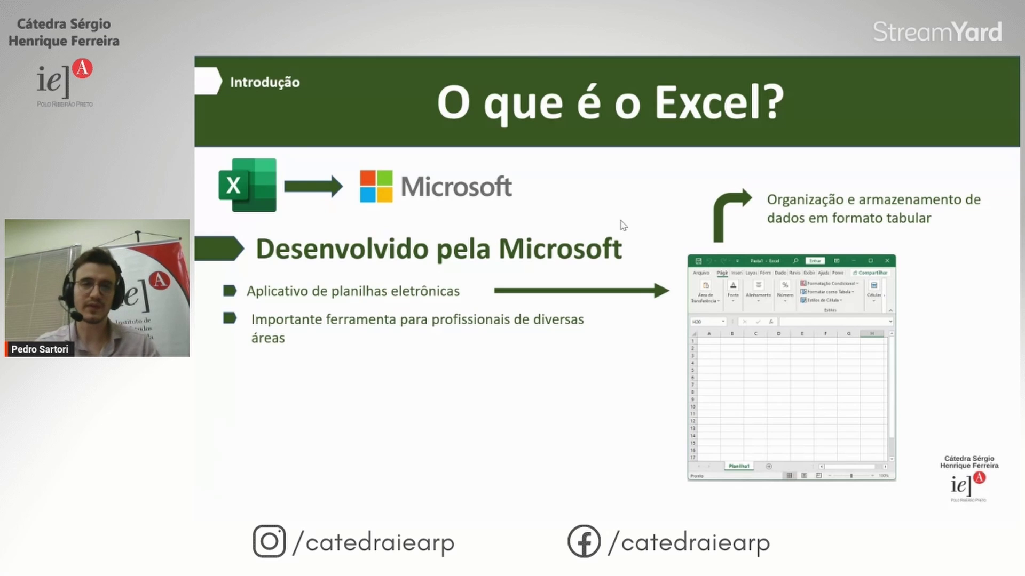
Step: Reveal the four usage bullets and example charts, then advance to '1 - Introdução ao Excel'
key(Right)
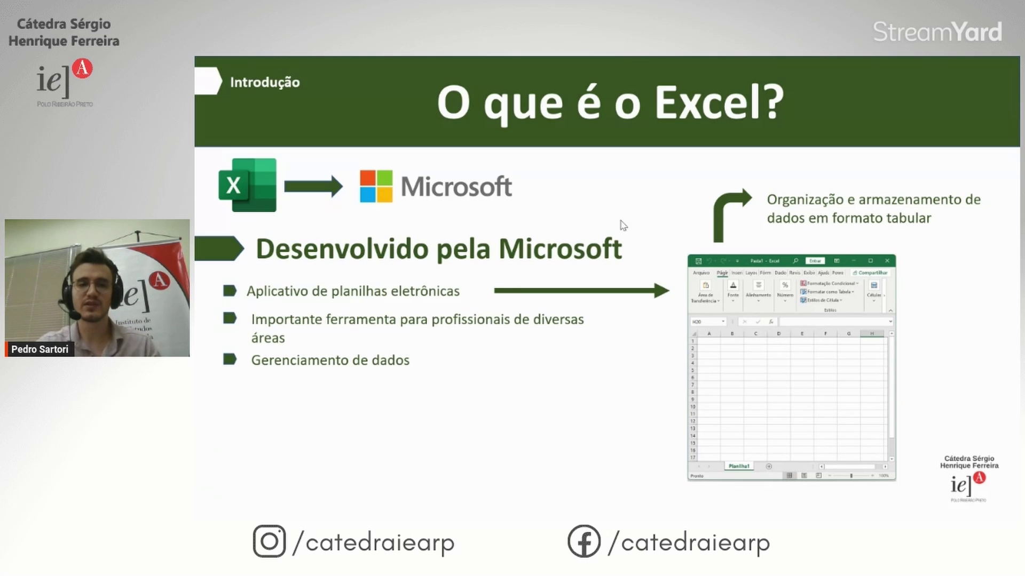
key(Right)
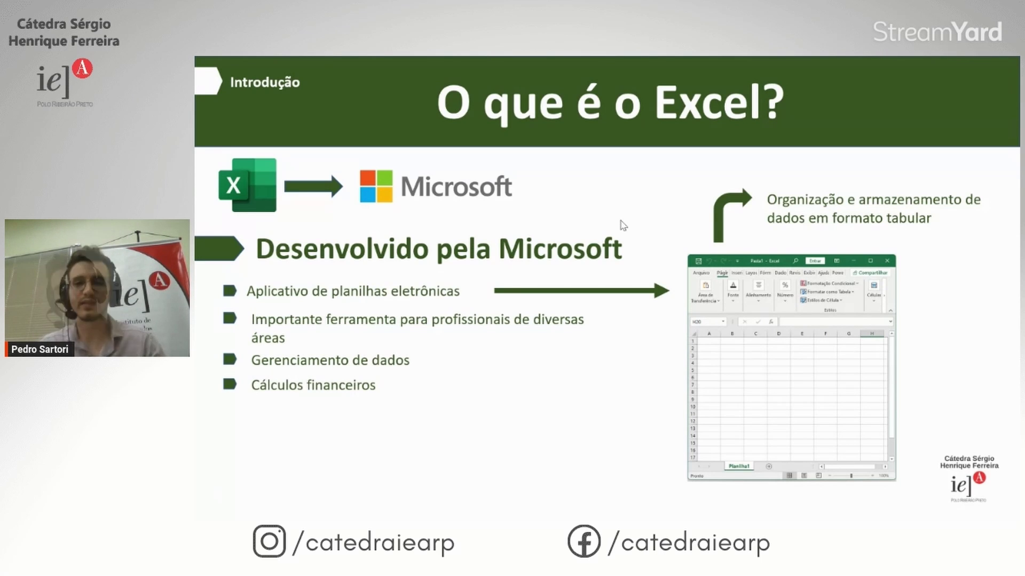
key(Right)
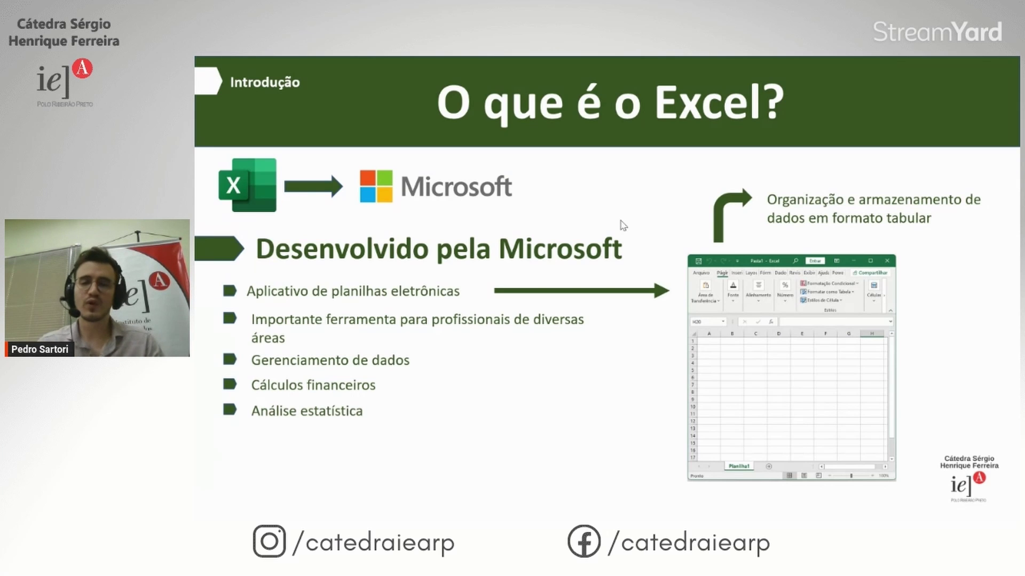
key(Right)
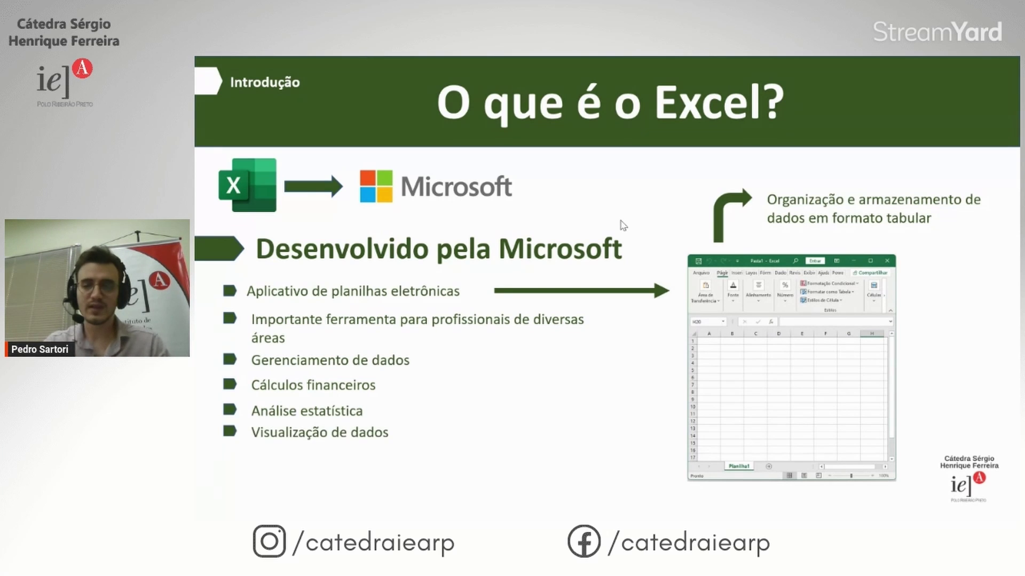
key(Right)
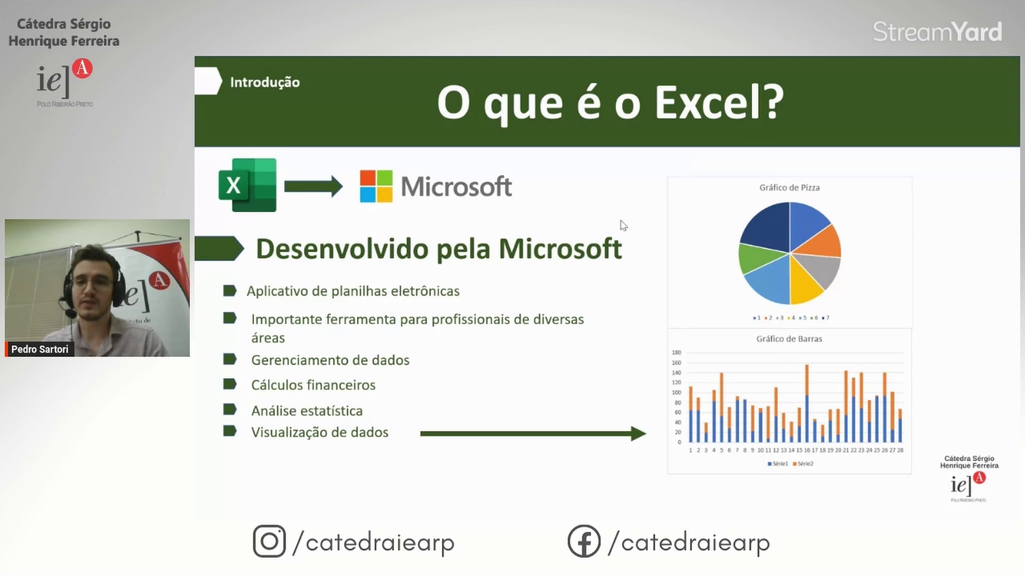
key(Right)
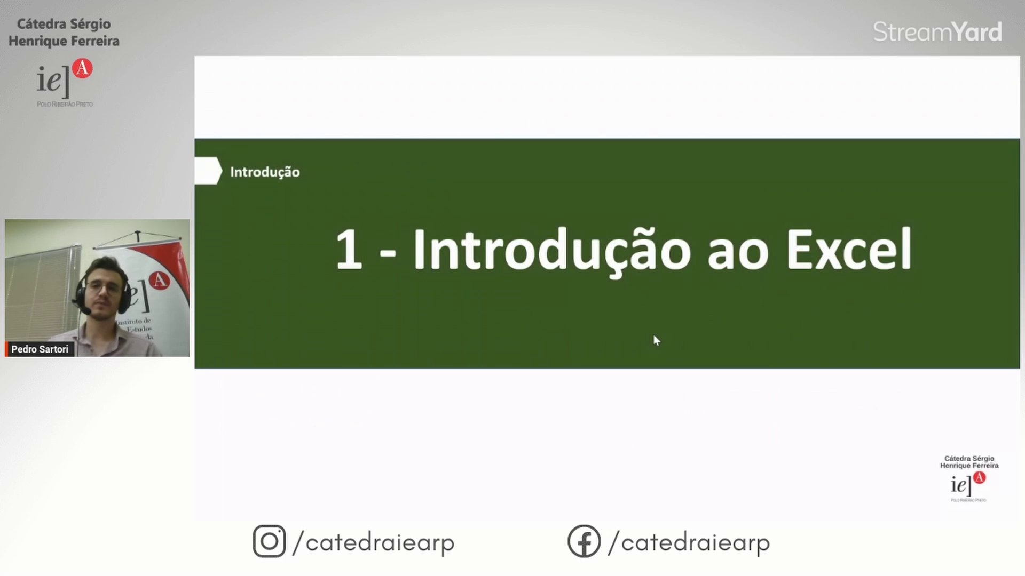
Step: Switch to Excel and create the blank workbook Pasta2 from Arquivo's Novo page
key(alt+Tab)
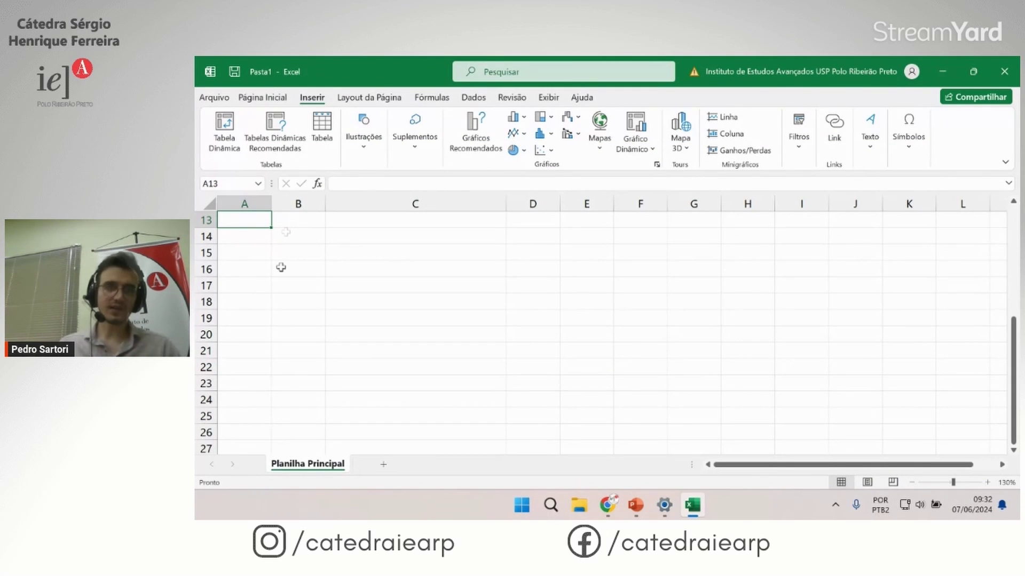
click(213, 98)
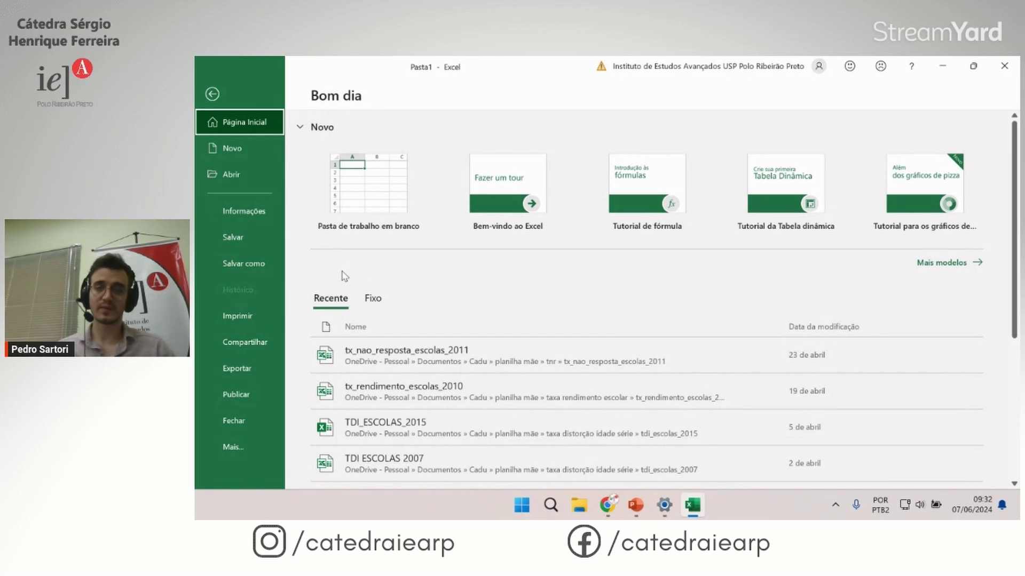
scroll(422, 306, down, 1)
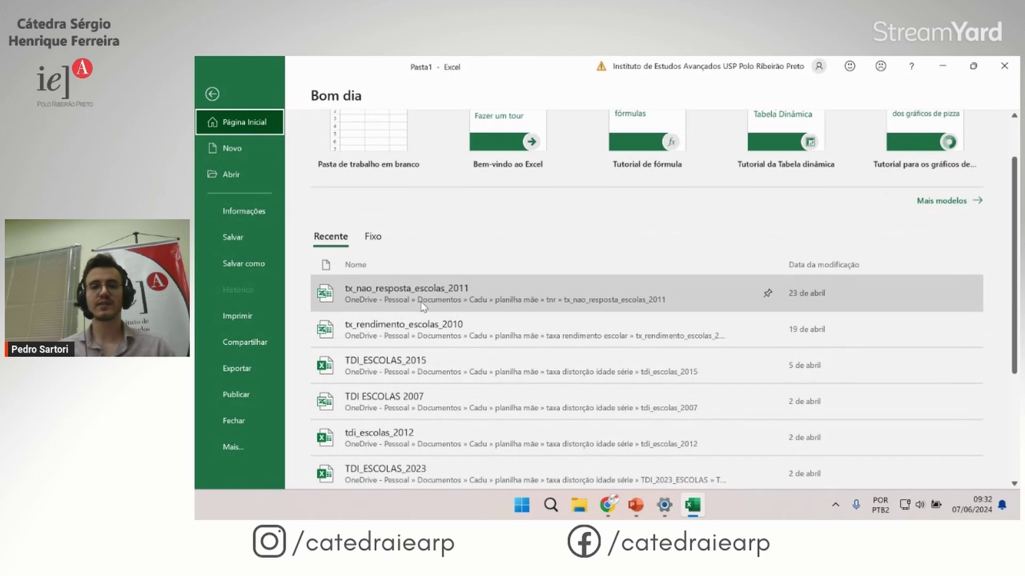
scroll(363, 291, up, 1)
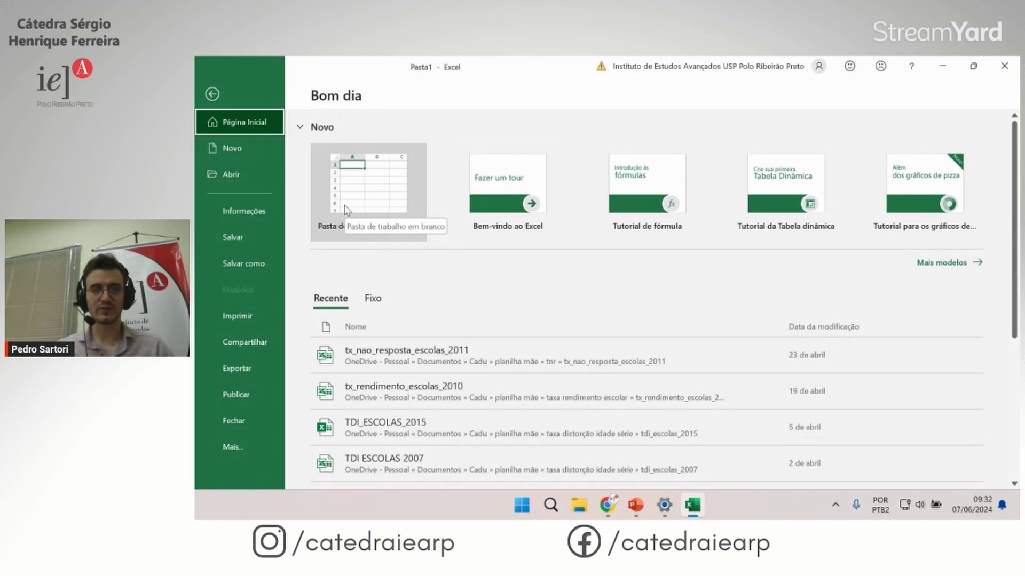
click(346, 209)
Step: Try an Ilustrações chart on Inserir, dismiss the warning, and end on Layout da Página
click(310, 276)
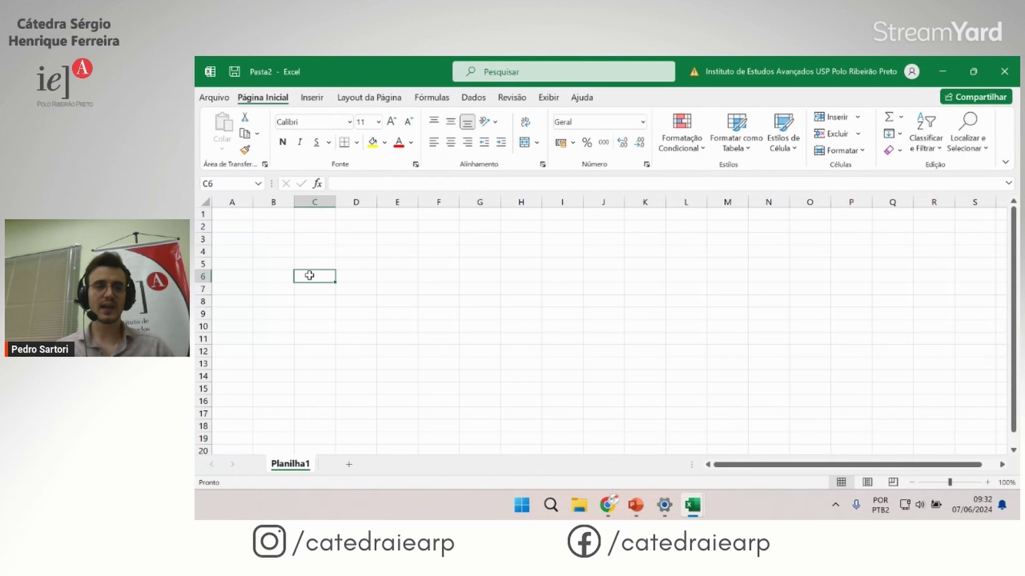
click(235, 217)
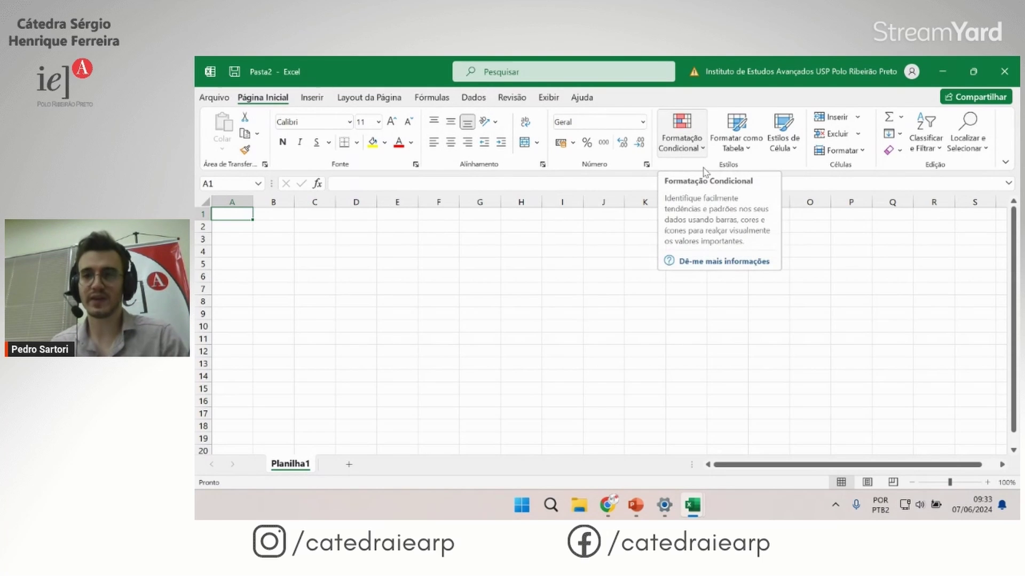
click(312, 98)
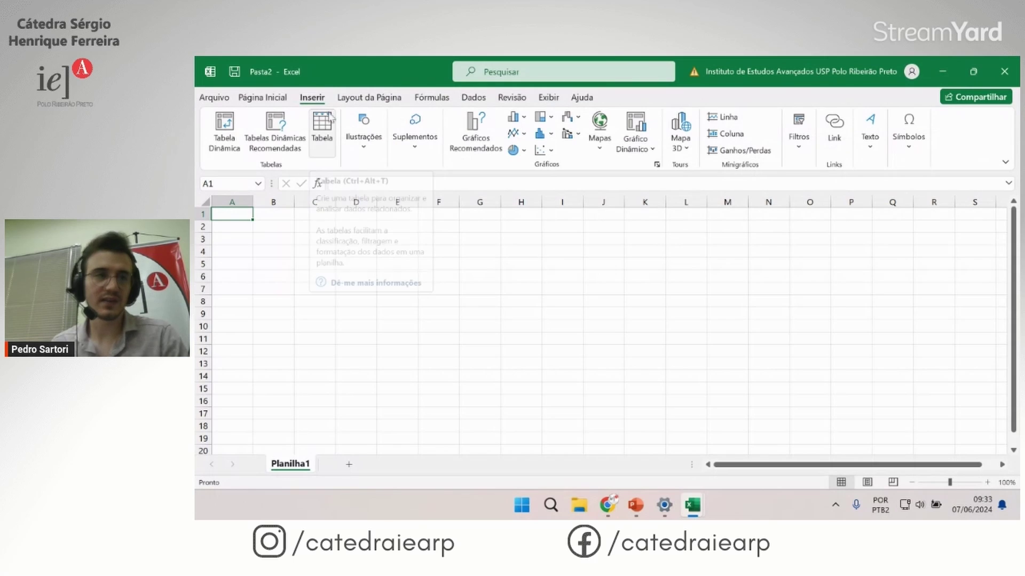
click(354, 147)
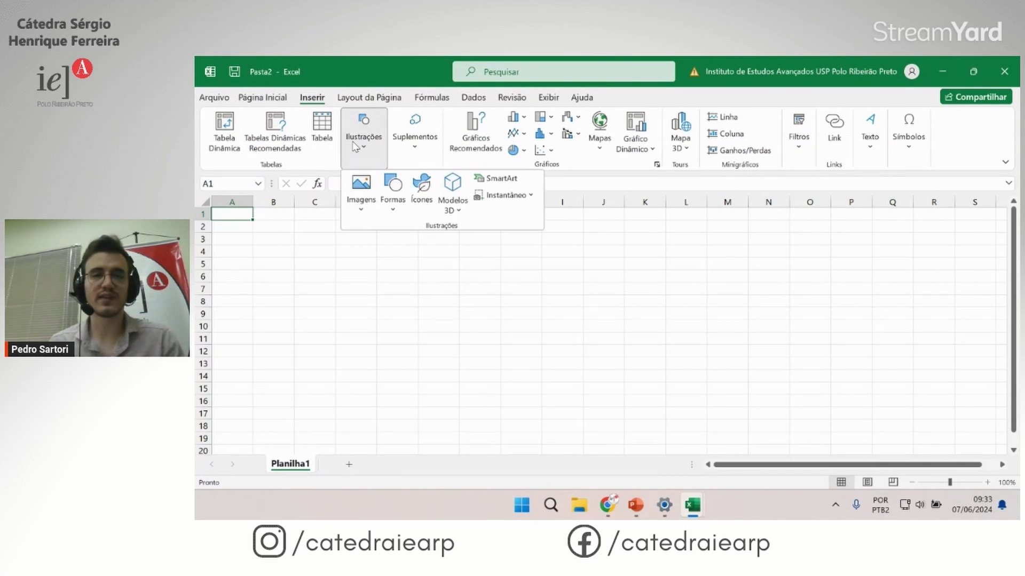
click(477, 128)
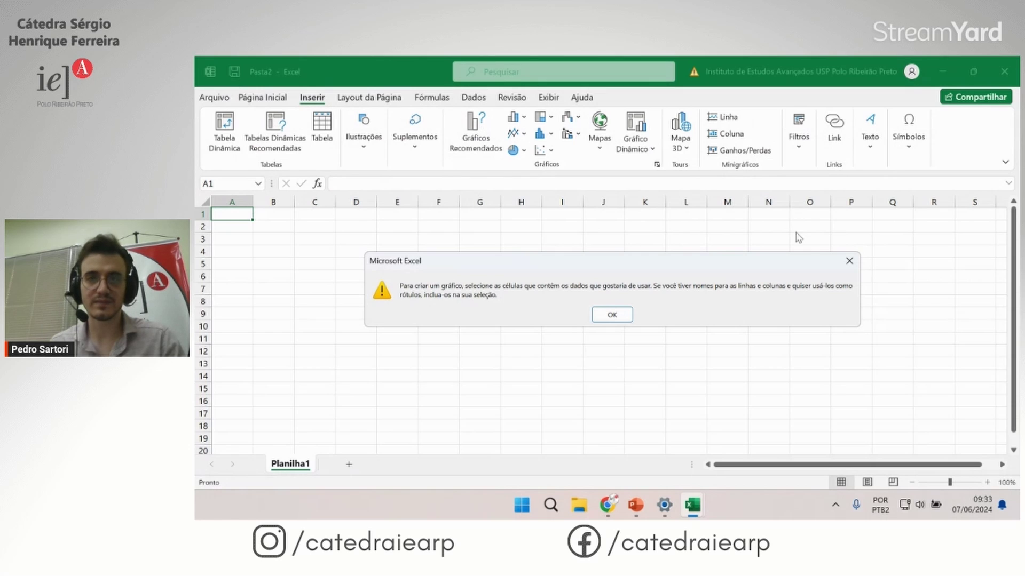
click(853, 263)
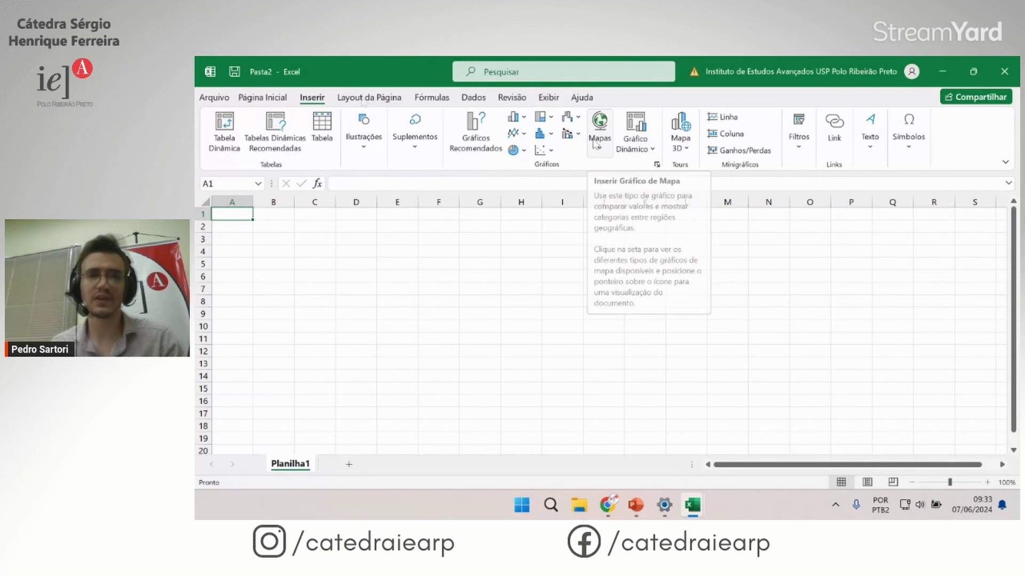
click(362, 98)
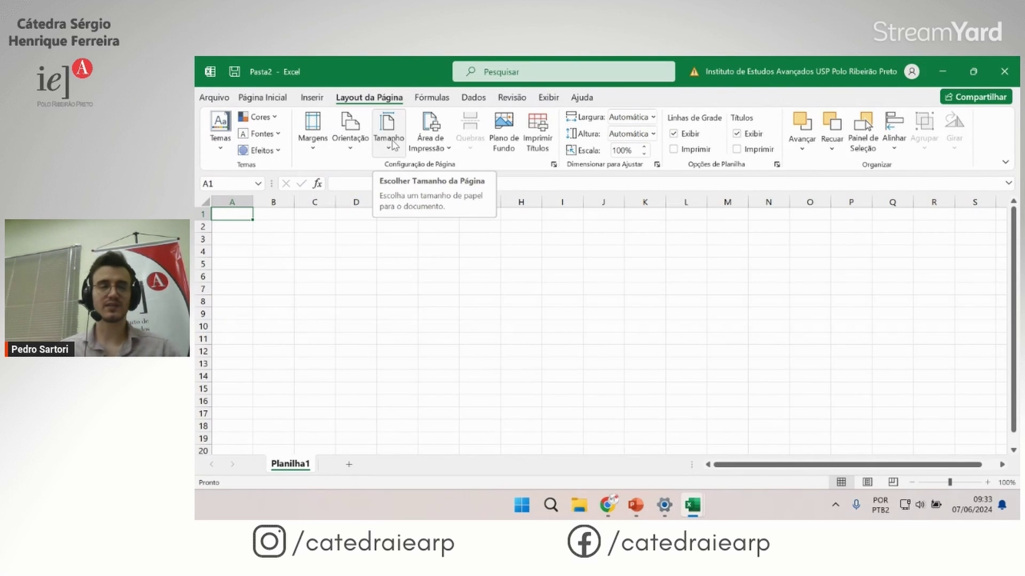
Step: Browse the Fórmulas, Dados and Revisão ribbon tabs
click(433, 98)
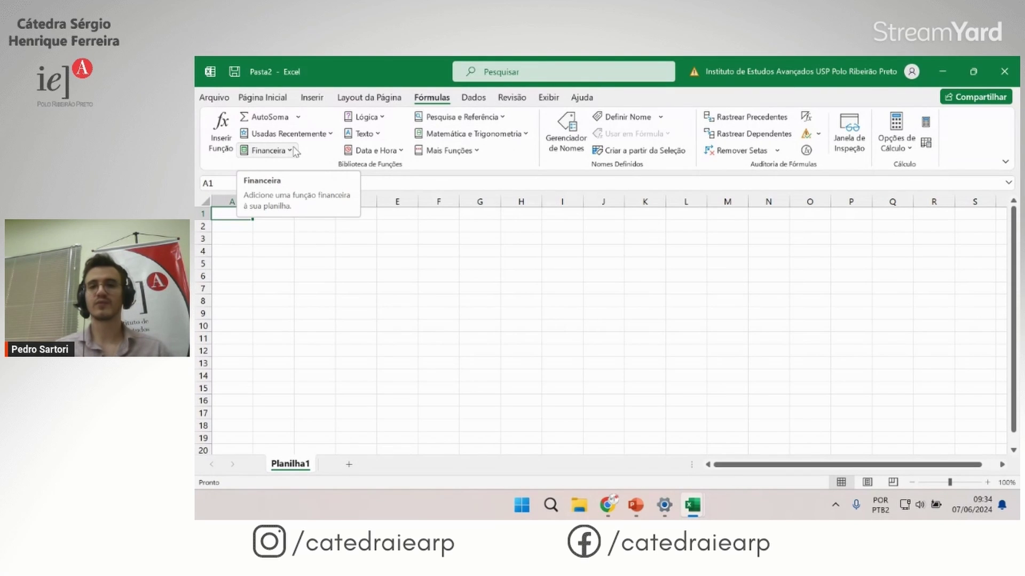
click(472, 98)
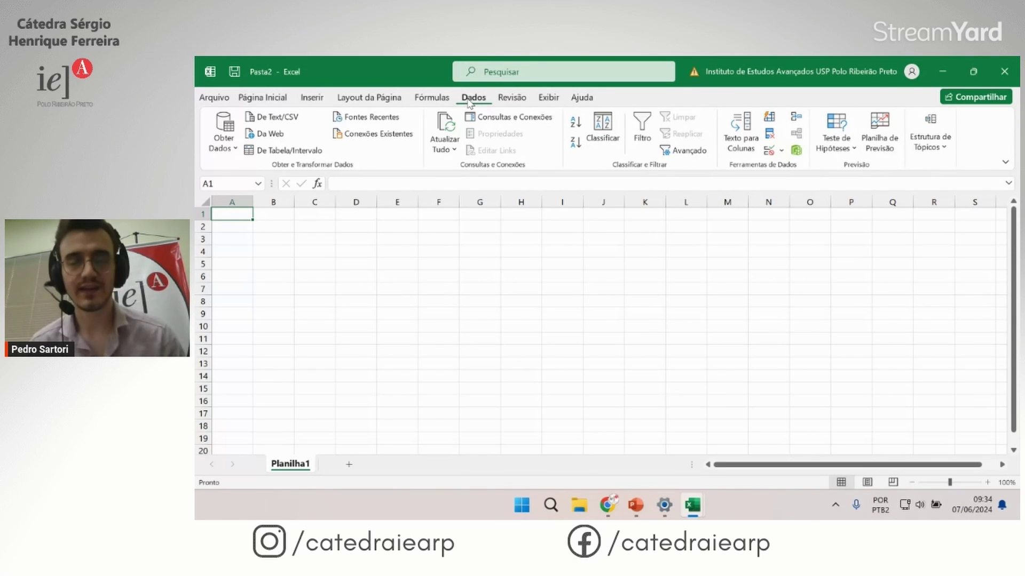
click(510, 98)
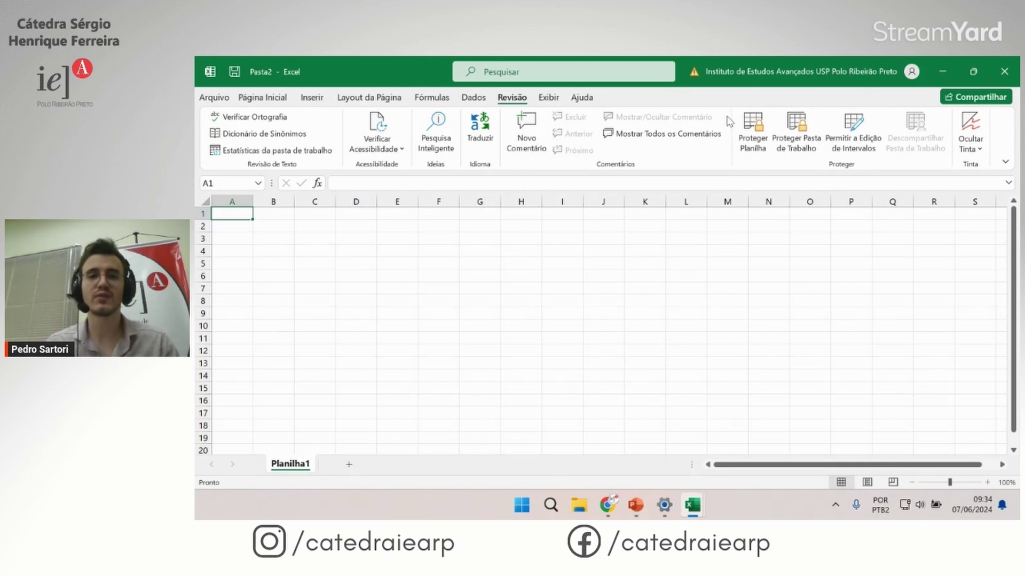
Step: Toggle Linhas de Grade off and on in Exibir, view Ajuda, then return to Página Inicial
click(550, 100)
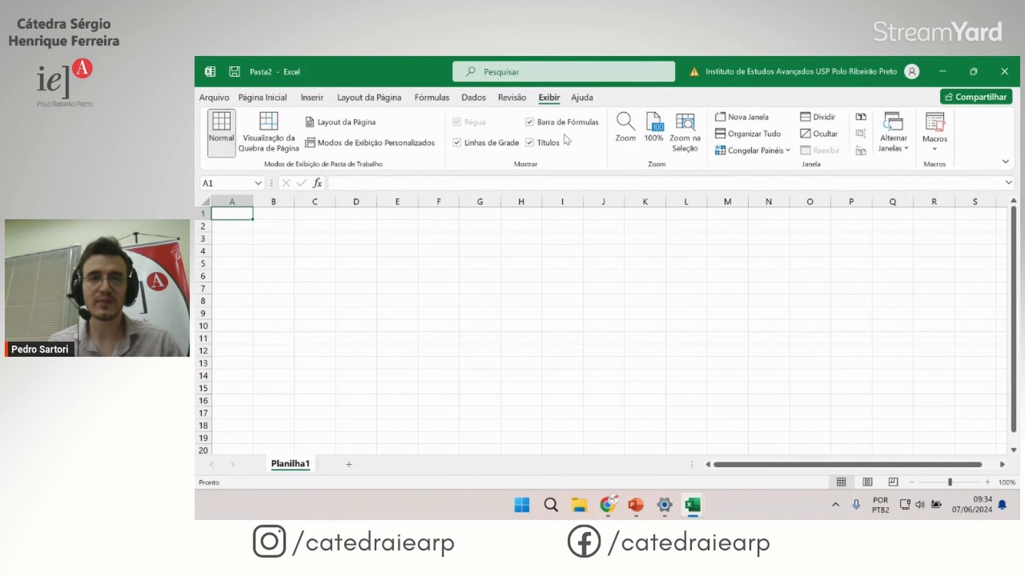
click(457, 143)
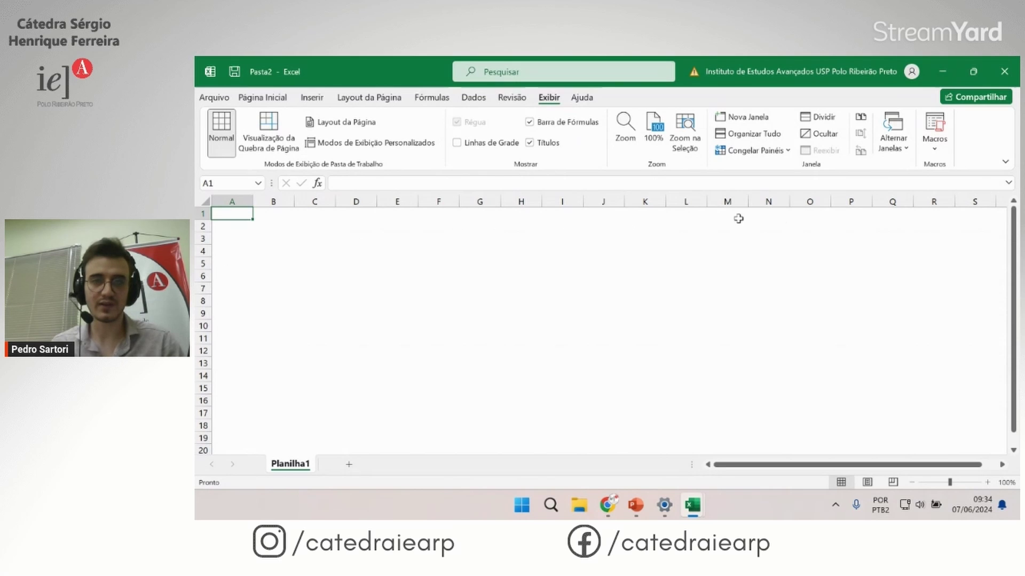
click(457, 143)
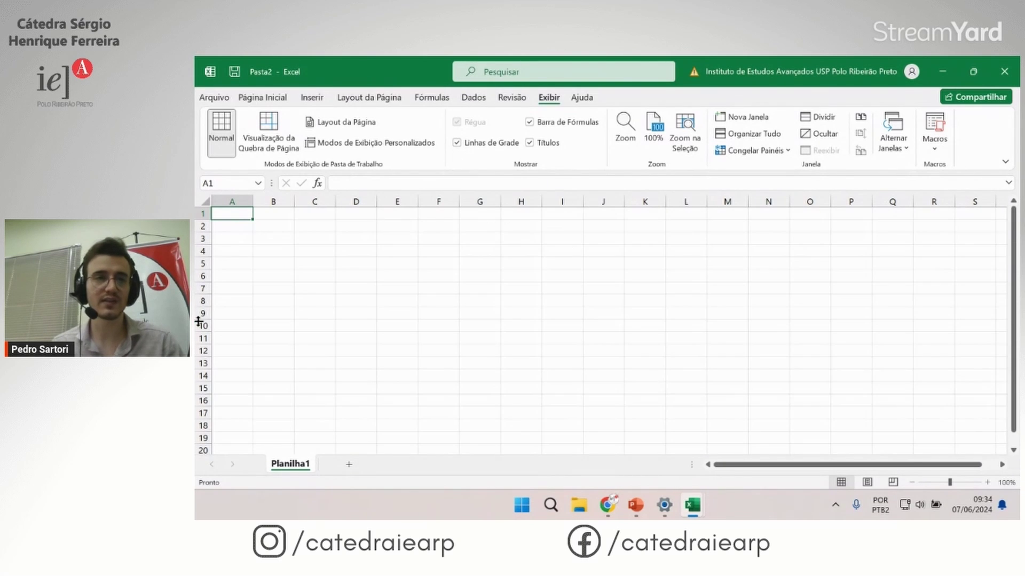
click(583, 98)
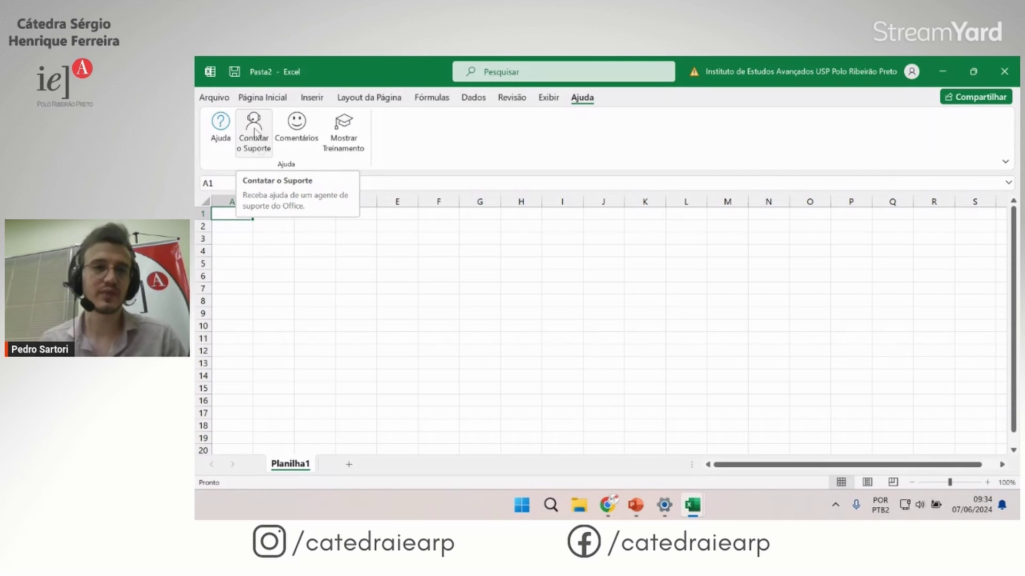
click(251, 102)
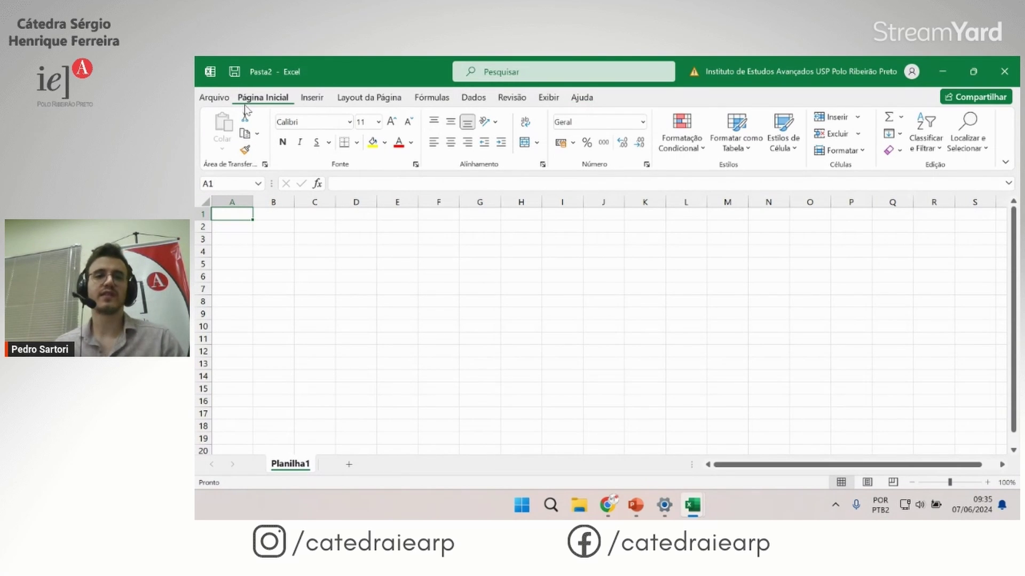
click(344, 184)
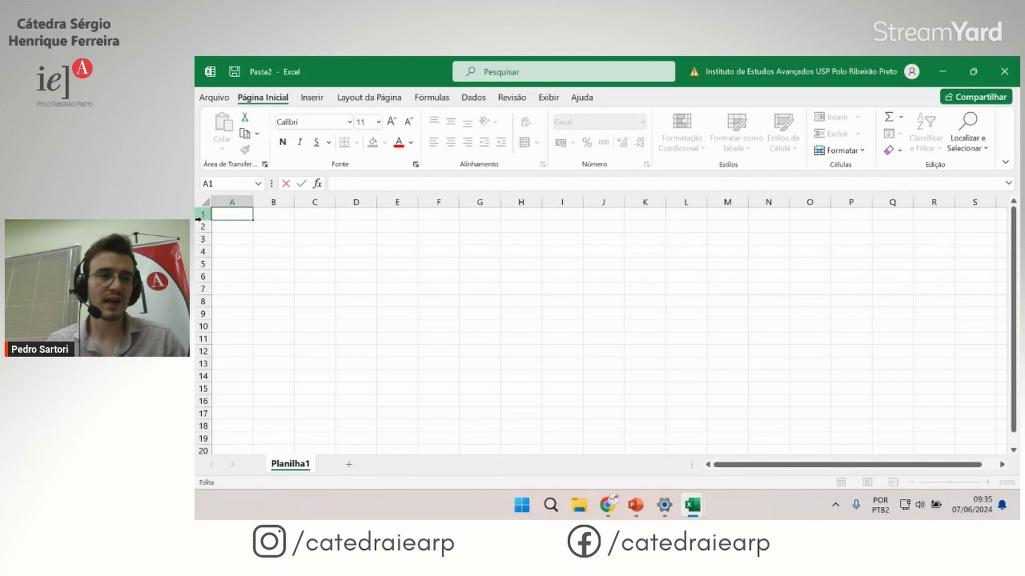
double_click(235, 220)
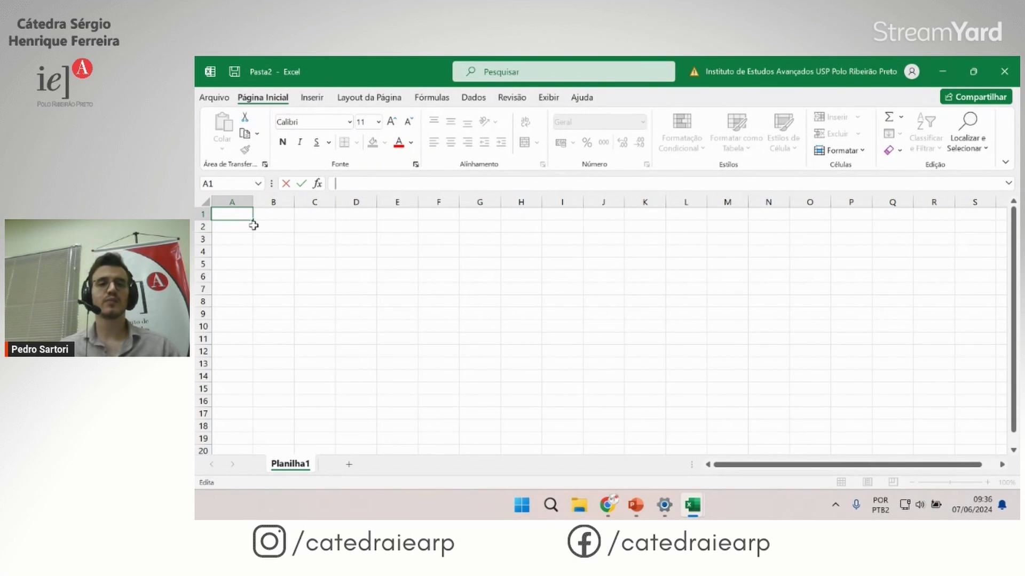
click(307, 215)
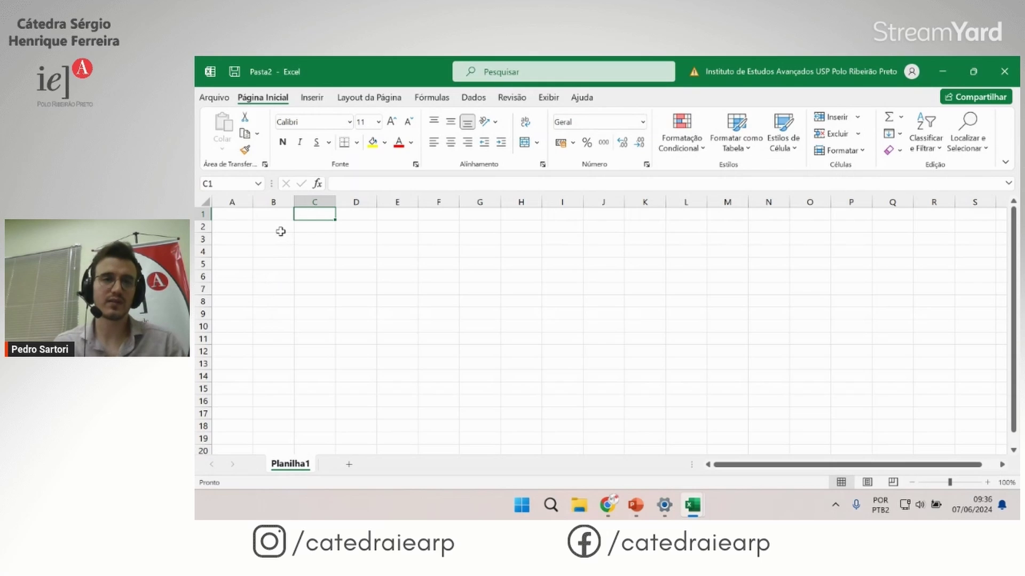
click(315, 289)
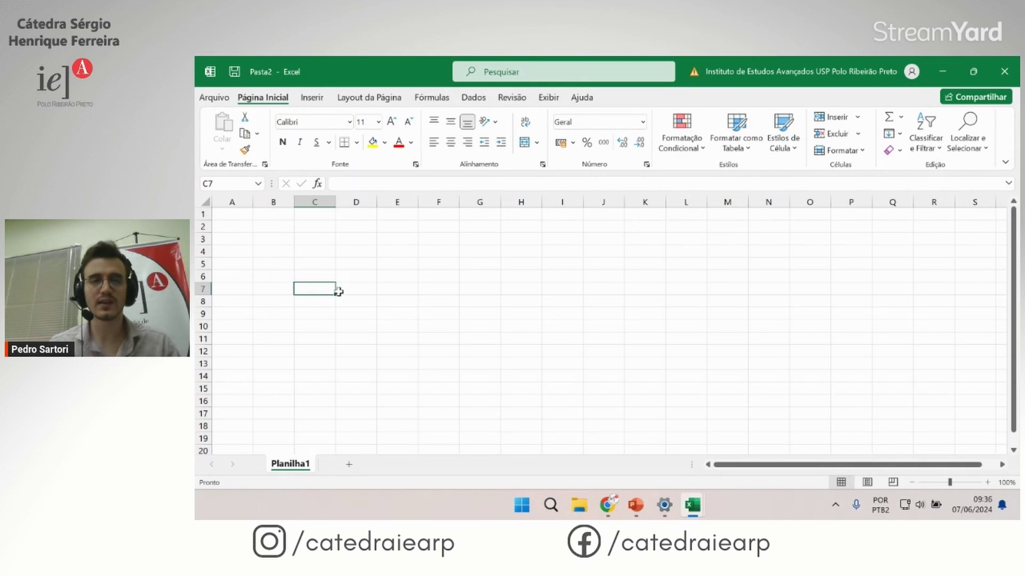
click(448, 277)
click(440, 239)
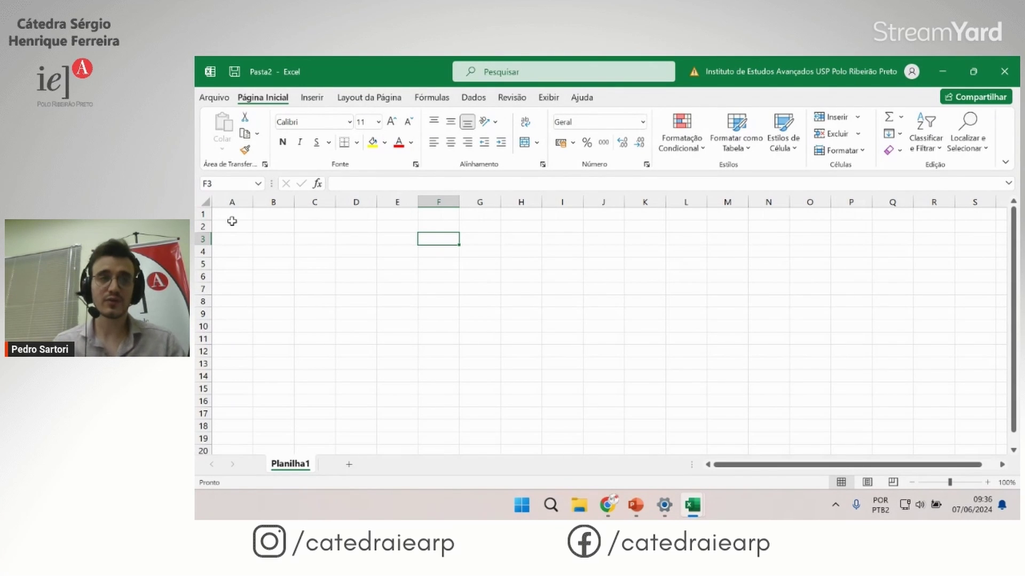
click(224, 212)
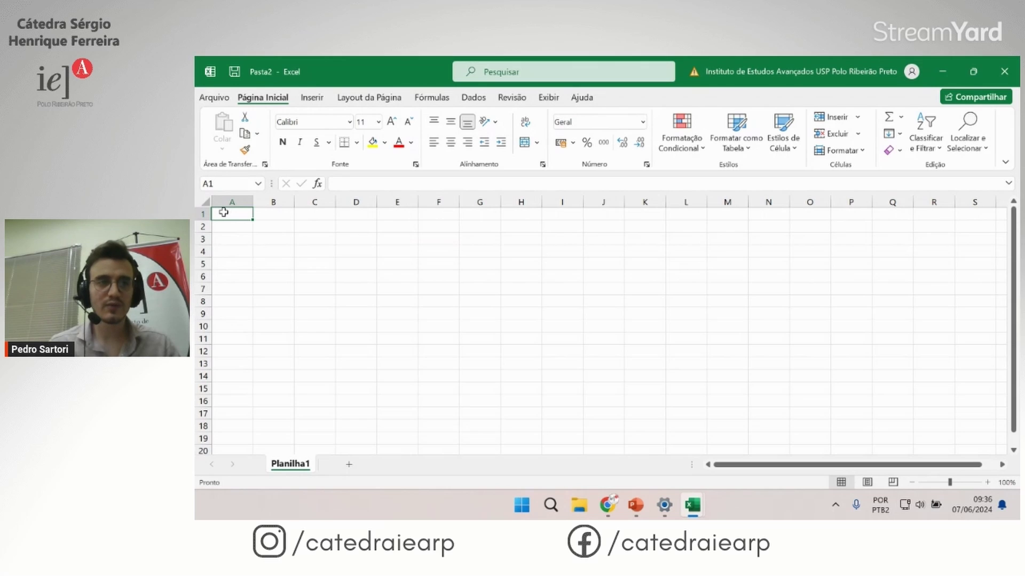
drag(227, 218, 348, 303)
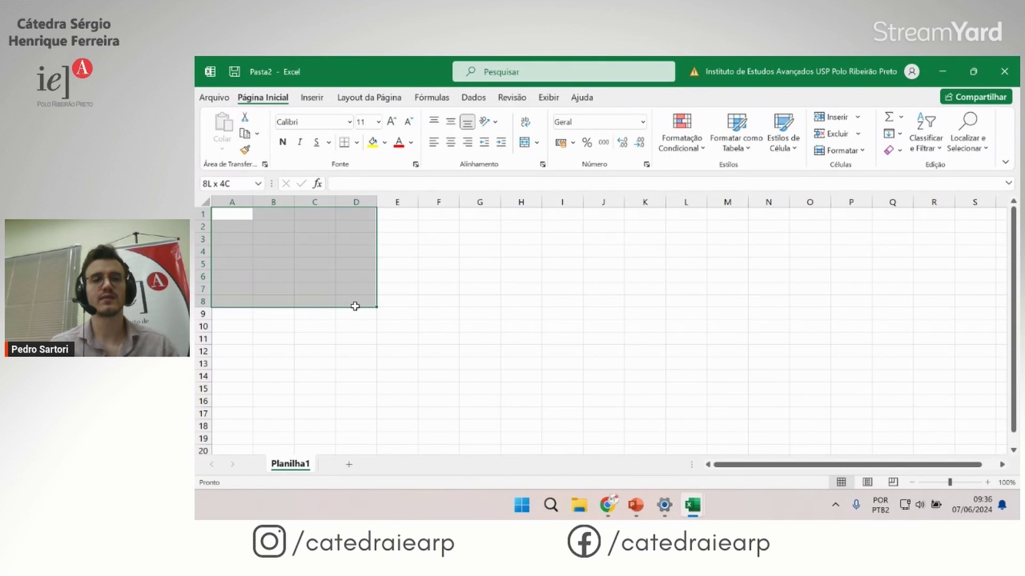
drag(355, 307, 561, 415)
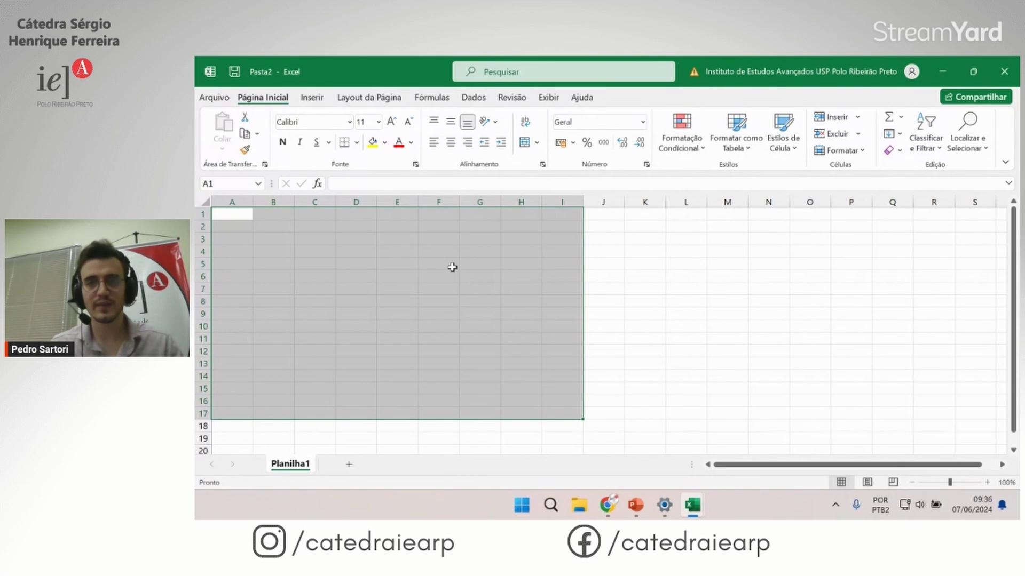
click(387, 298)
mouse_move(230, 214)
mouse_down()
mouse_move(296, 273)
mouse_move(355, 300)
mouse_up()
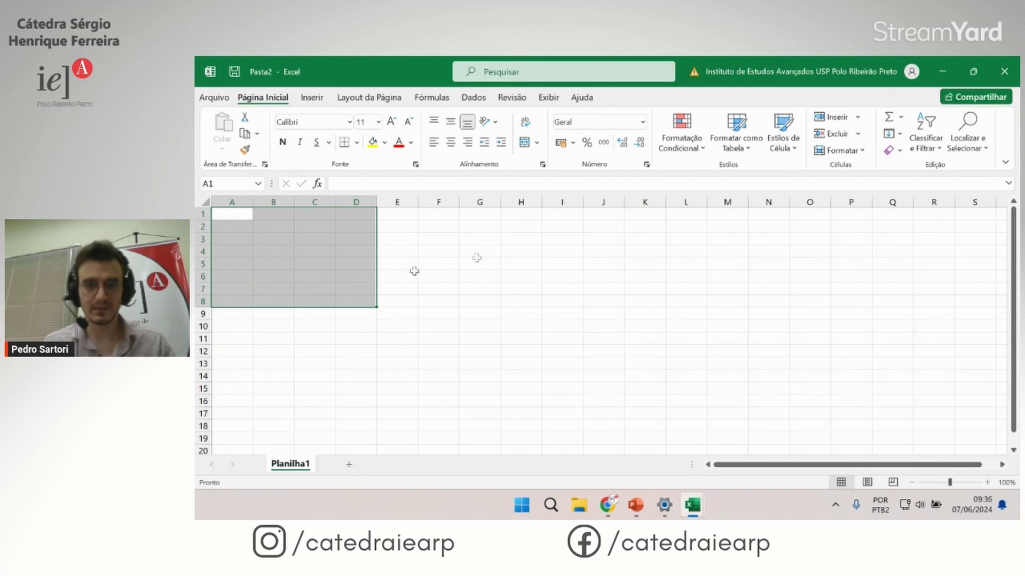
ctrl+click(472, 238)
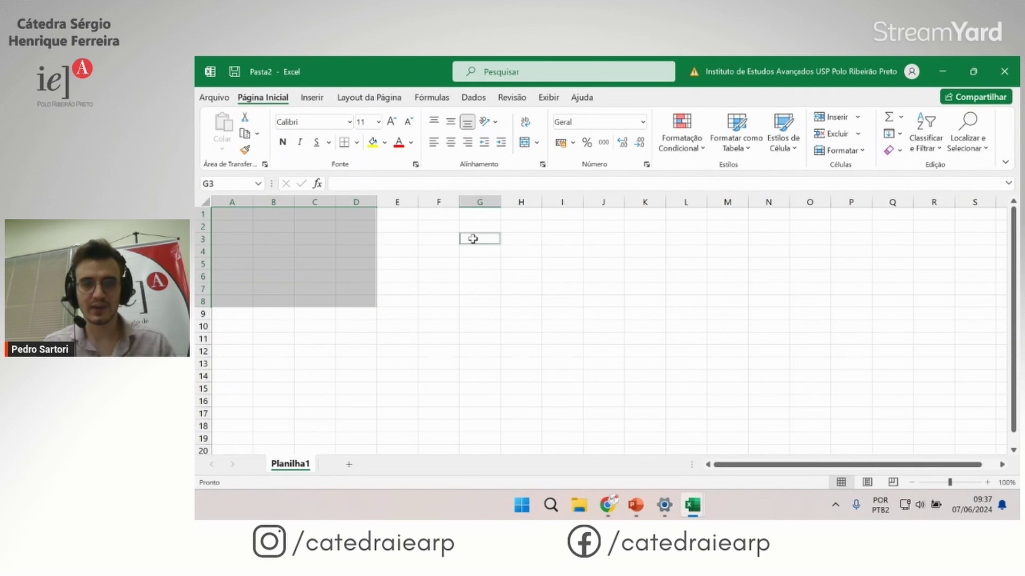
ctrl+click(477, 286)
ctrl+click(600, 277)
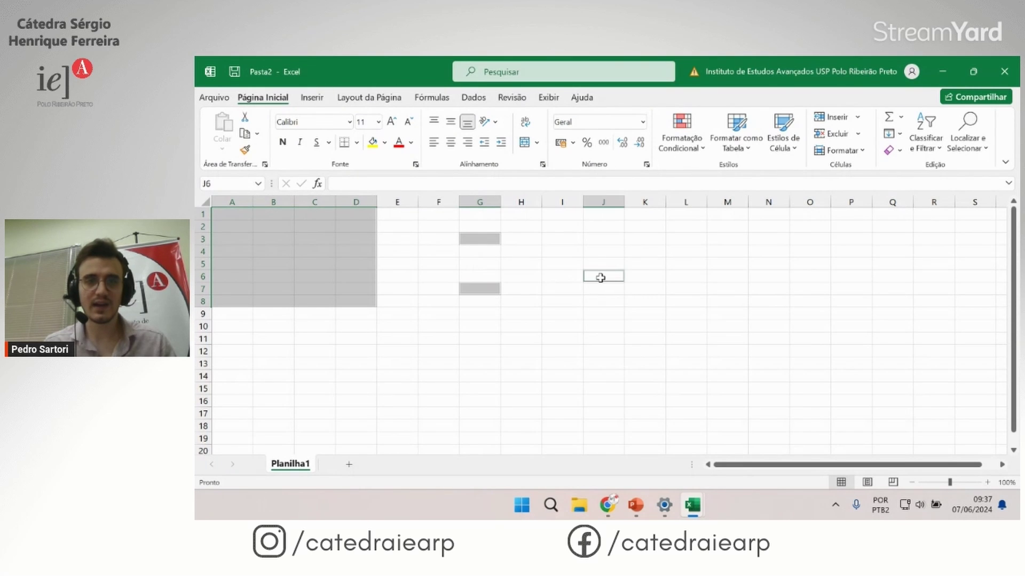
ctrl+click(555, 376)
ctrl+click(472, 359)
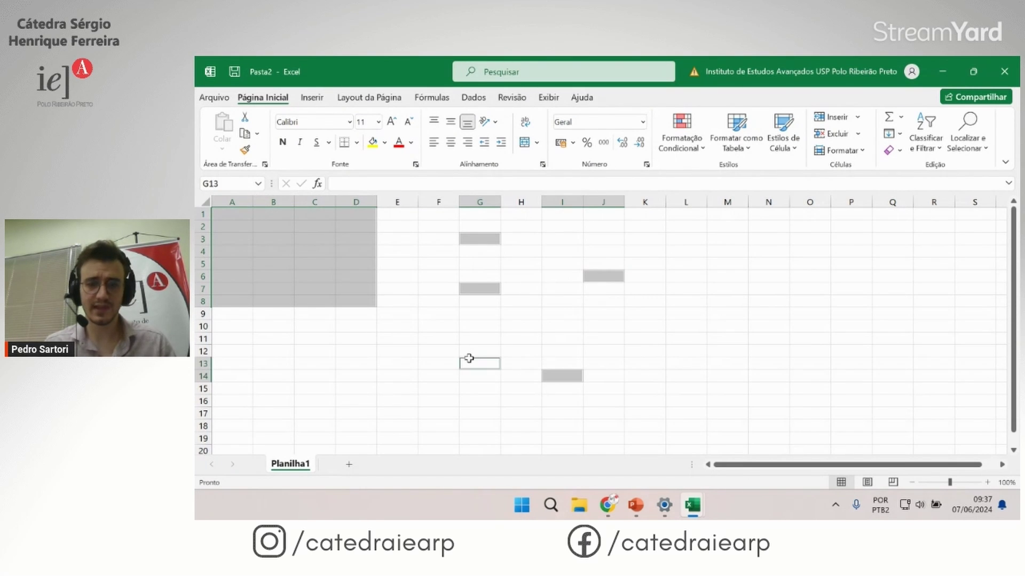
ctrl+click(422, 328)
ctrl+click(392, 362)
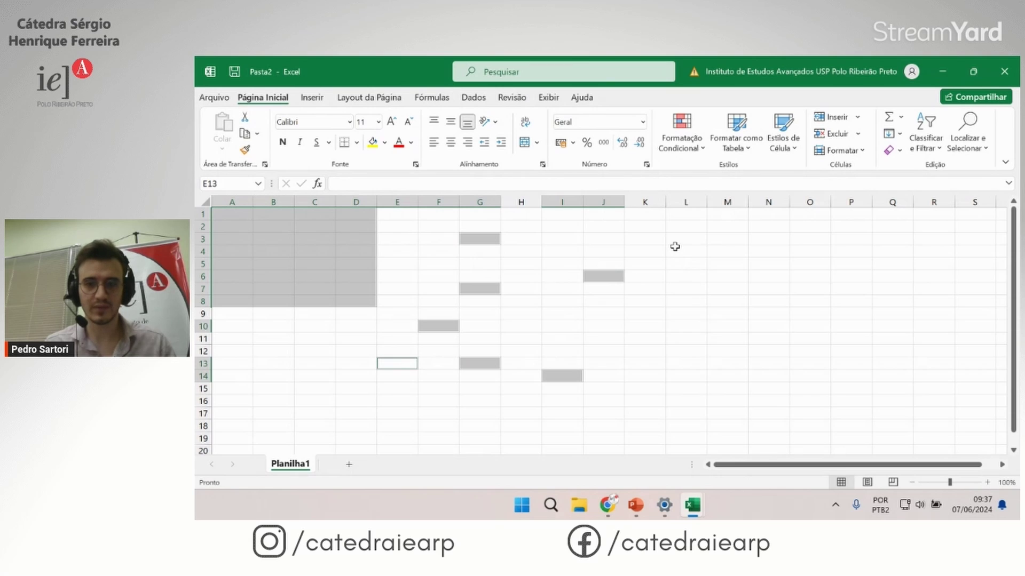
ctrl+drag(673, 249, 859, 363)
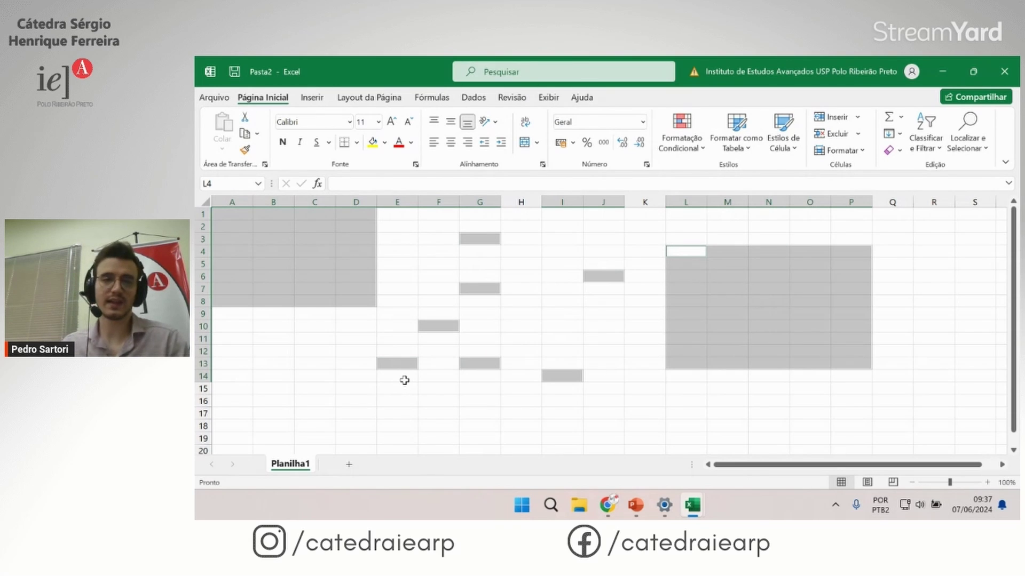
click(314, 256)
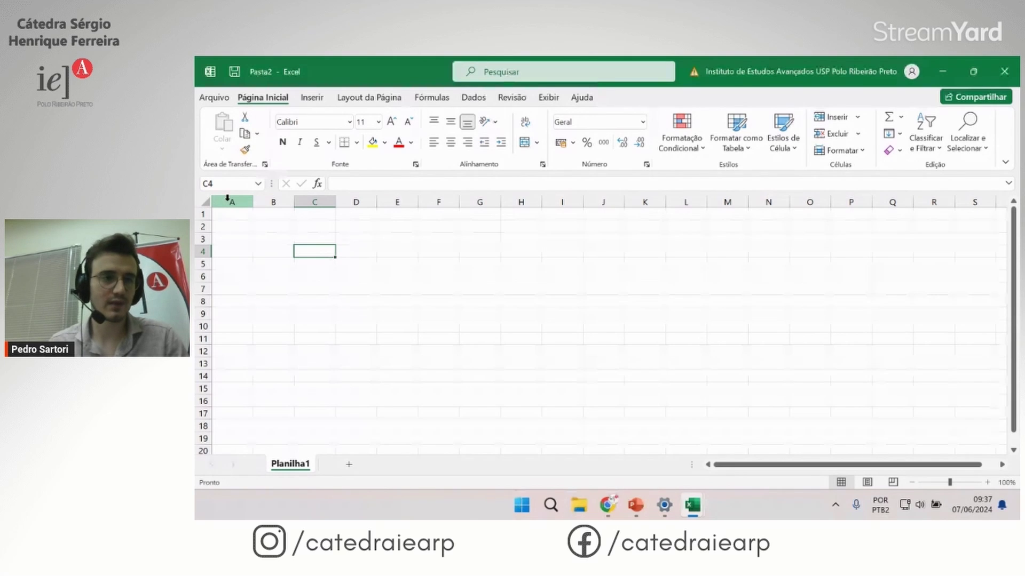
click(227, 199)
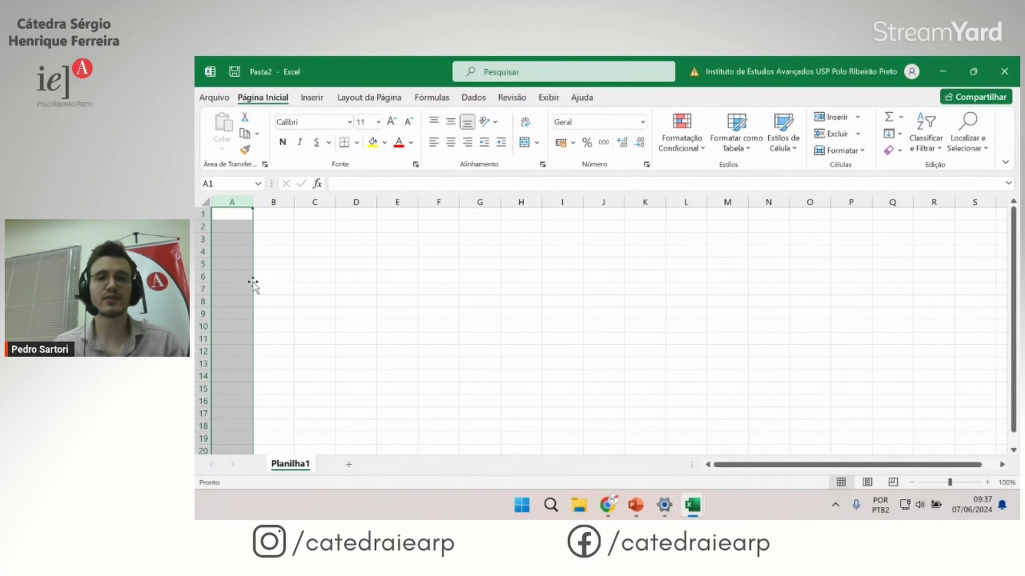
scroll(243, 228, down, 1)
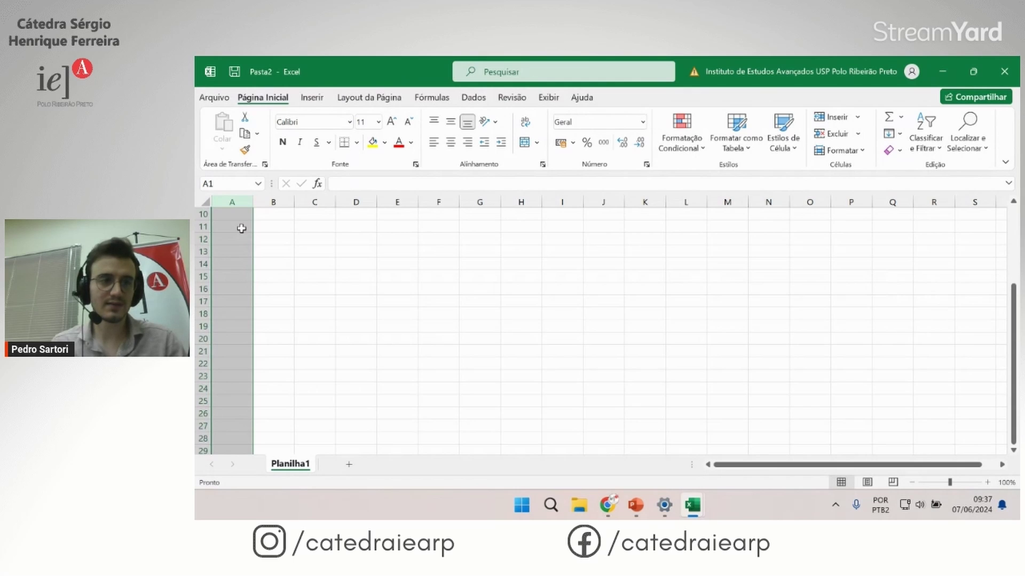
scroll(242, 230, down, 2)
scroll(264, 286, down, 1)
scroll(264, 286, up, 4)
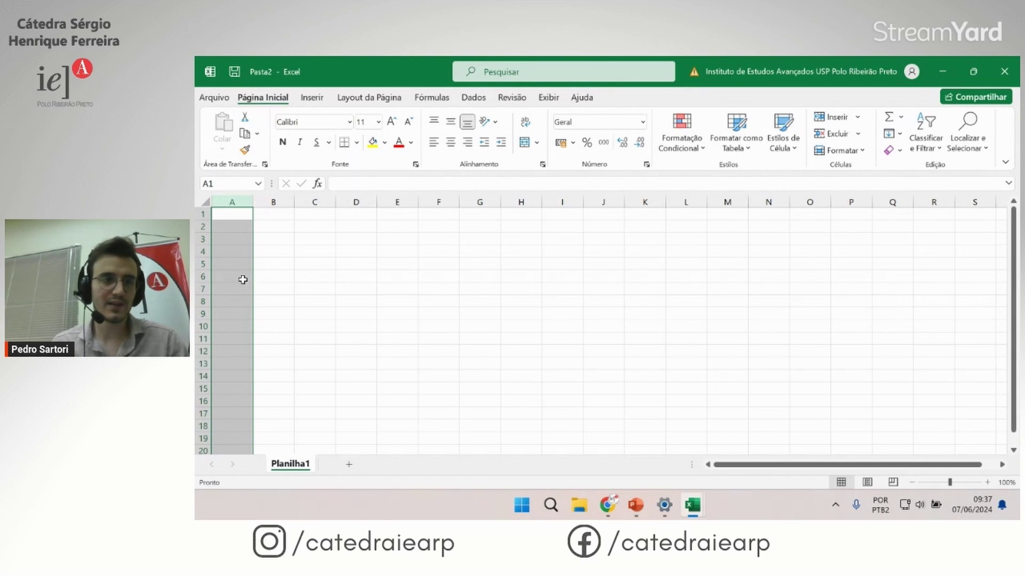
click(227, 237)
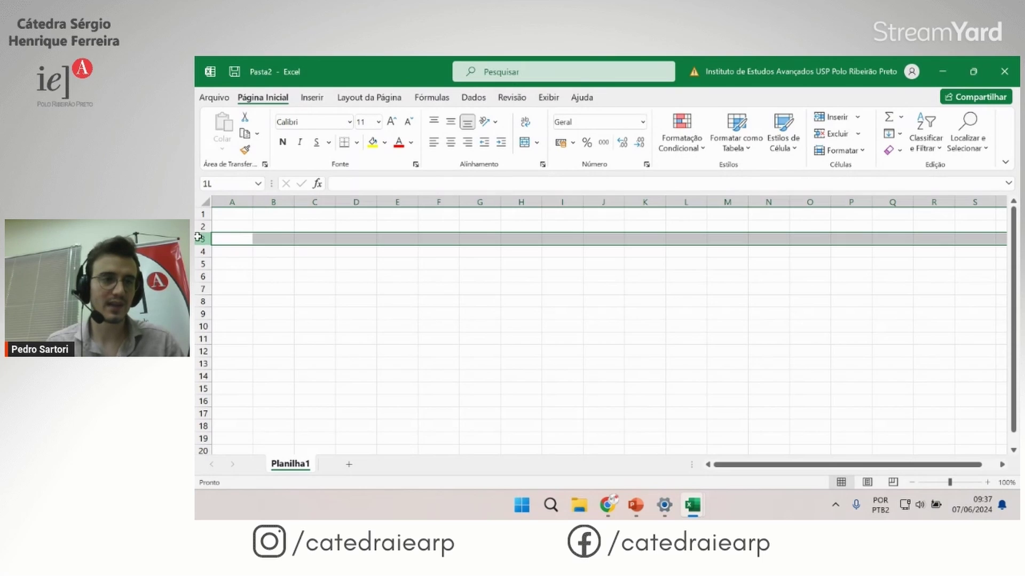
click(197, 239)
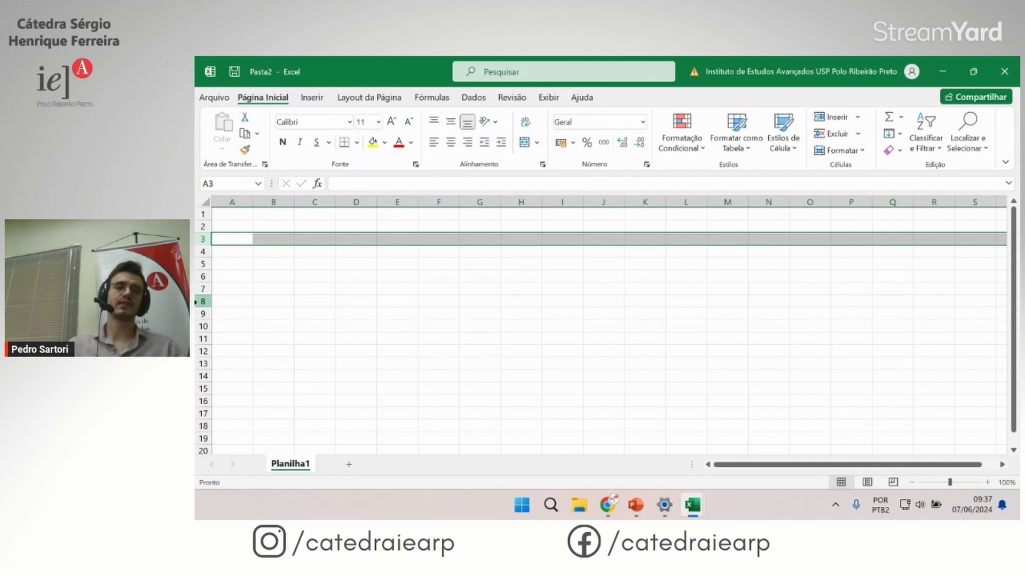
click(270, 301)
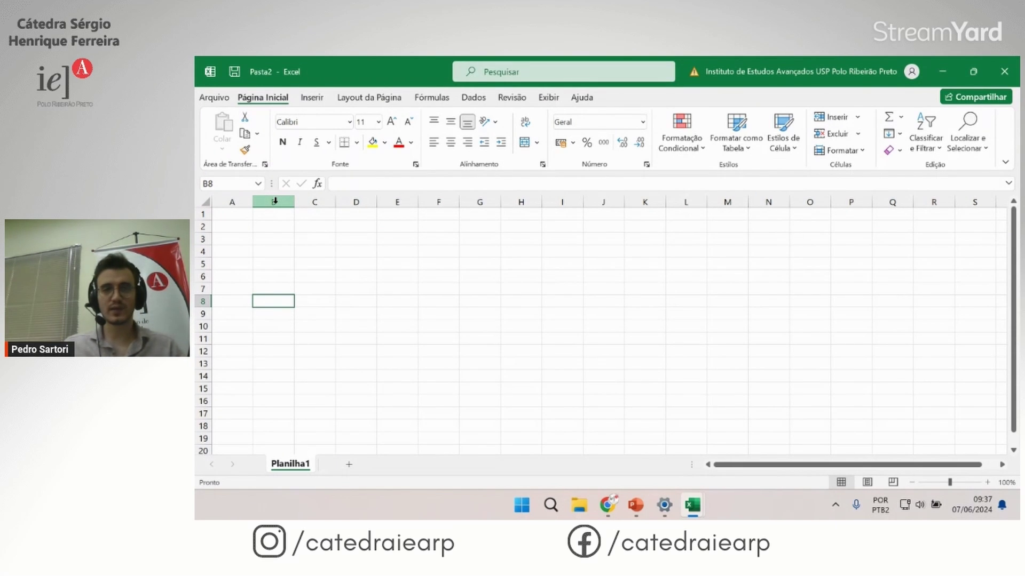
drag(274, 201, 513, 191)
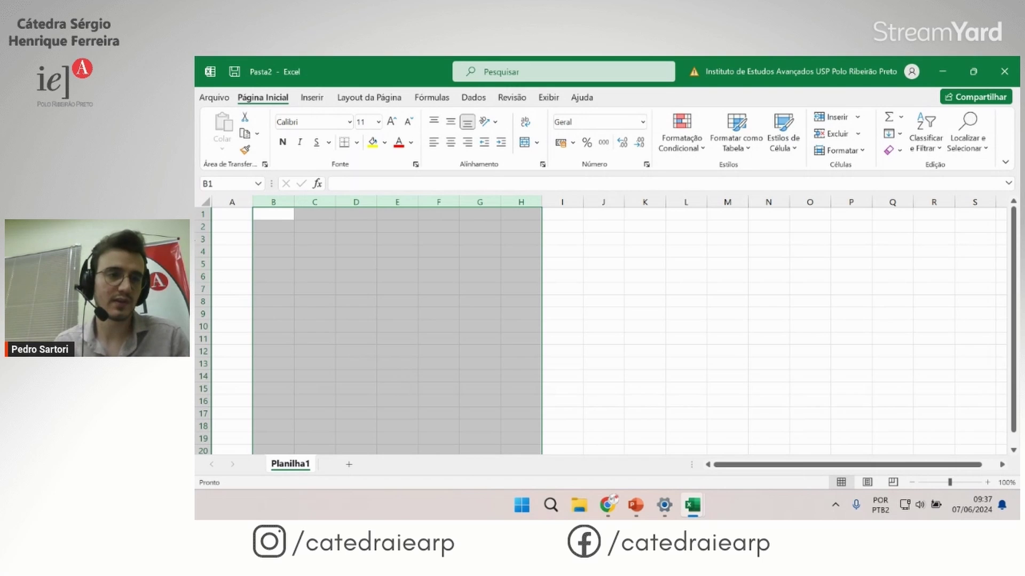
click(200, 238)
drag(200, 239, 201, 346)
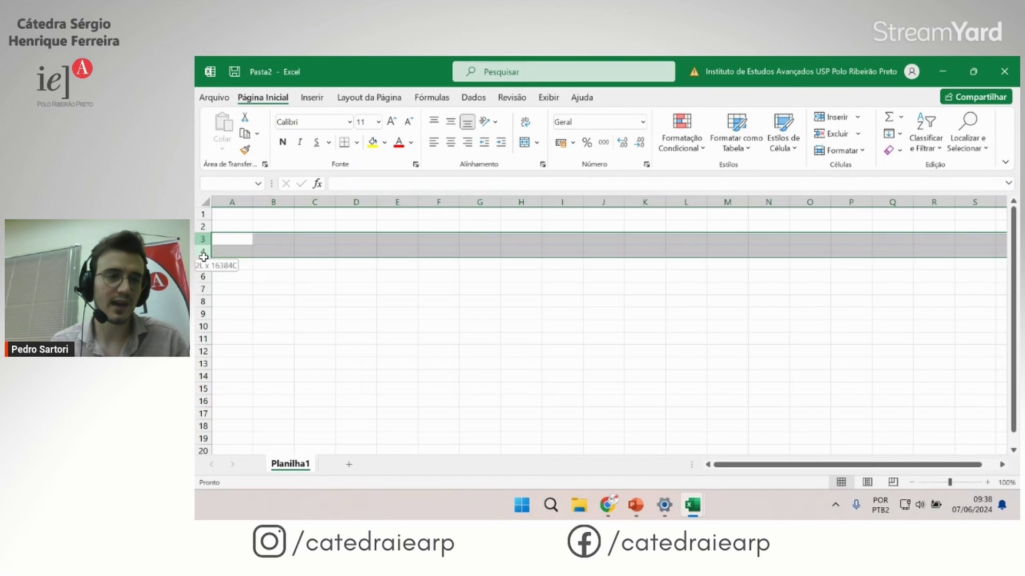
drag(202, 381, 201, 393)
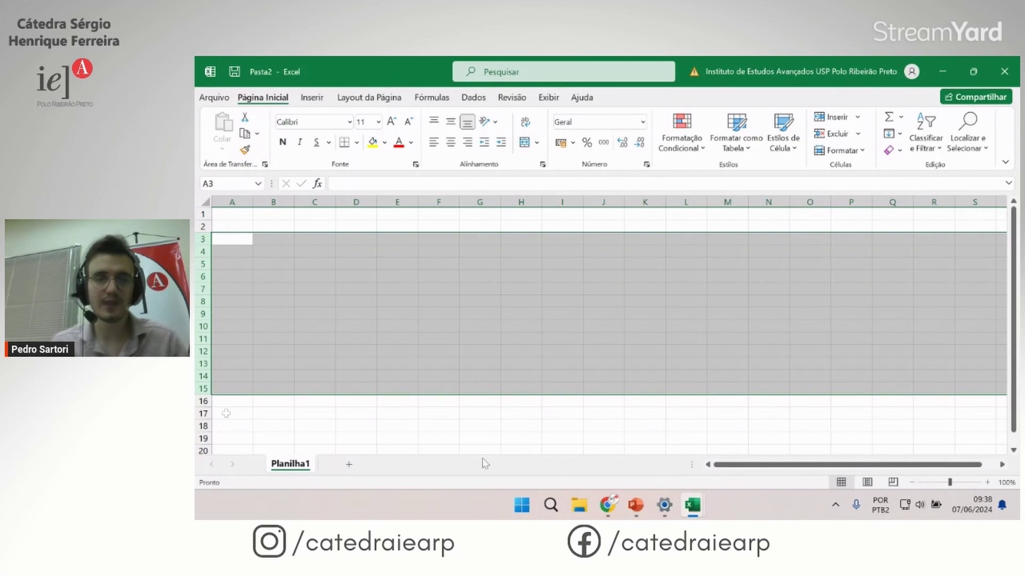
click(241, 226)
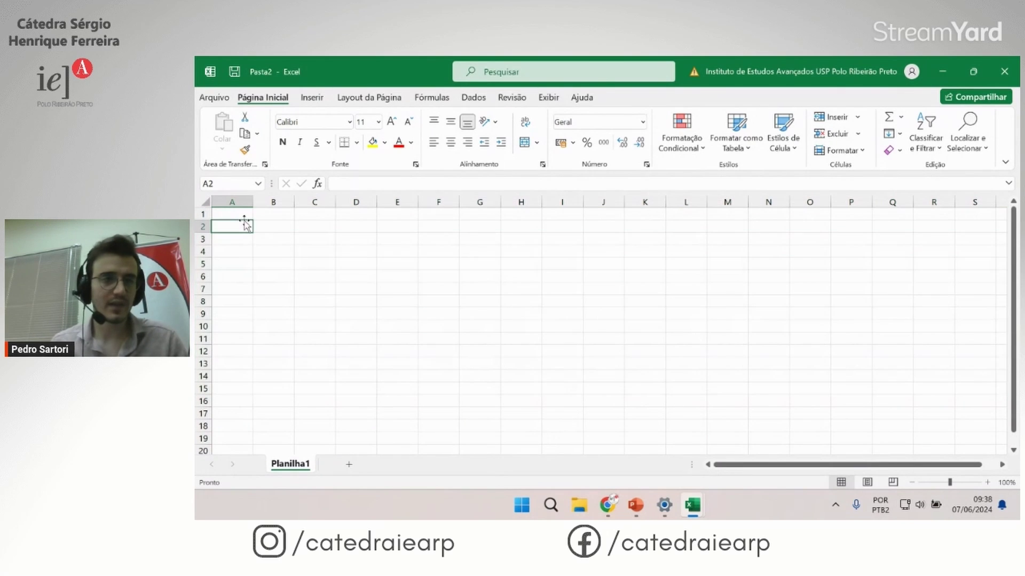
click(237, 214)
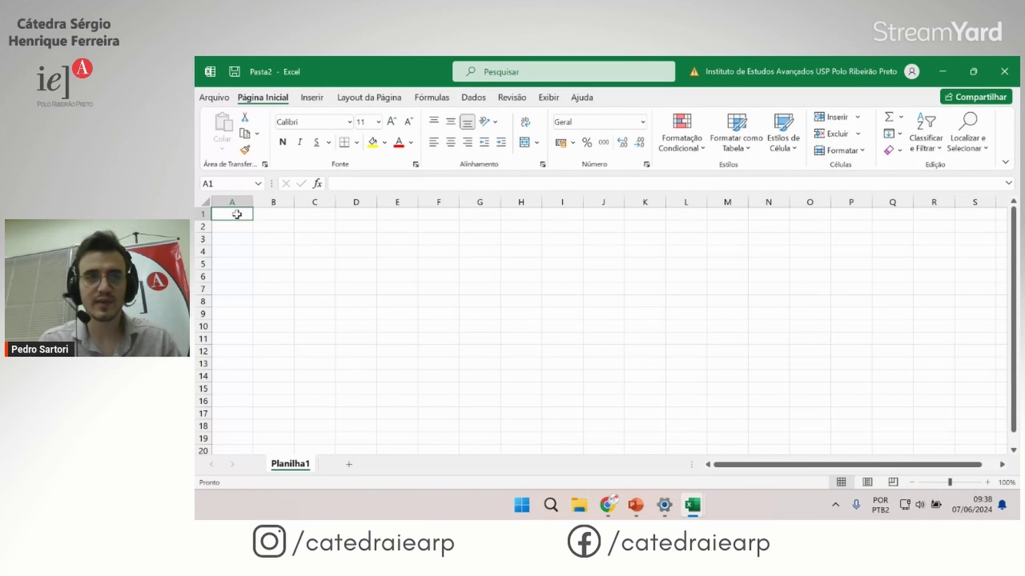
click(304, 252)
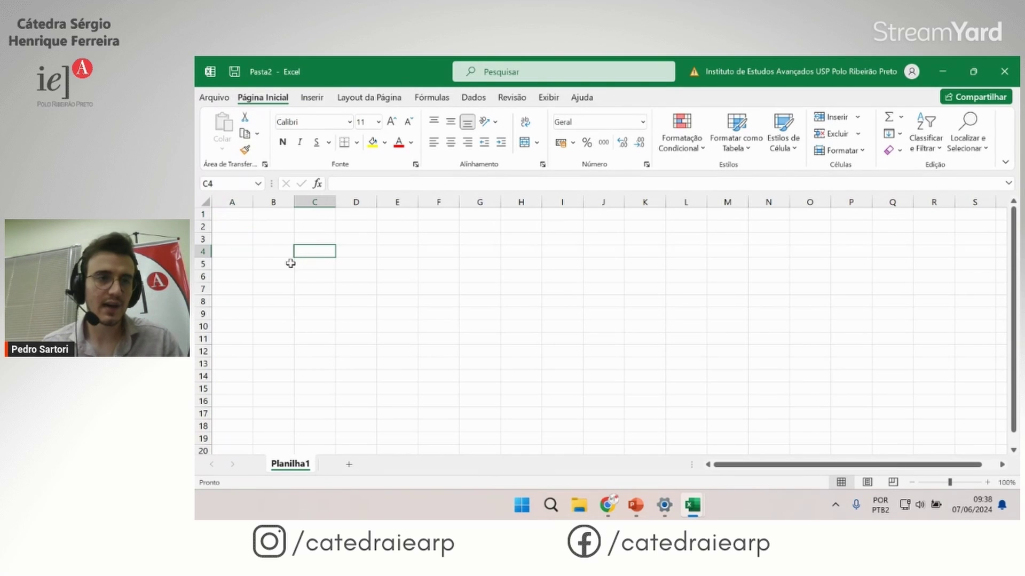
drag(235, 215, 224, 226)
click(235, 214)
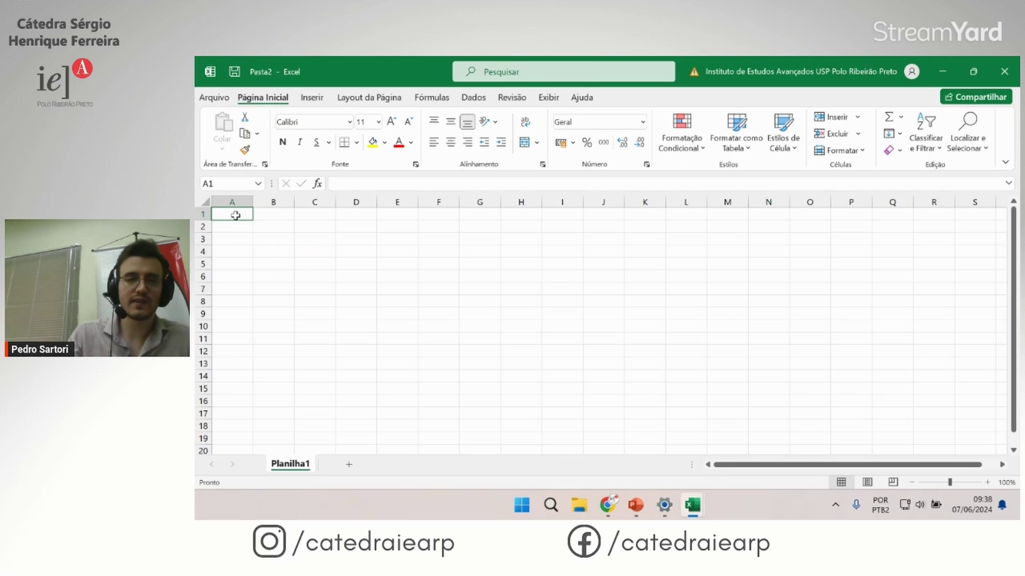
key(Right)
key(Right)
key(Right)
key(Right)
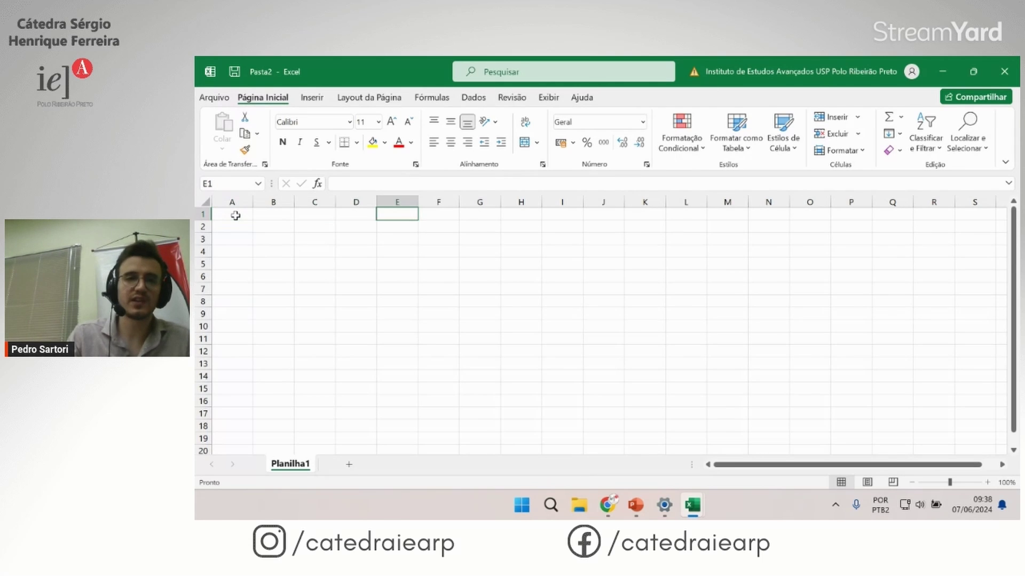
key(Right)
key(Right)
key(Right)
key(Down)
key(Down)
key(Down)
key(Down)
key(Down)
key(Left)
key(Left)
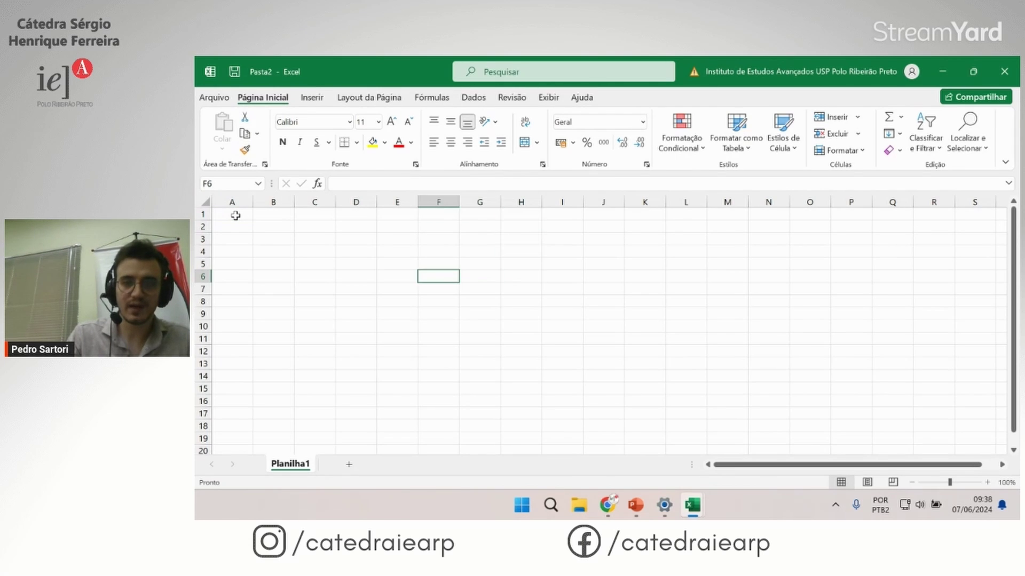
key(Left)
key(Left)
key(Left)
key(Left)
key(Up)
key(Up)
key(Up)
key(Left)
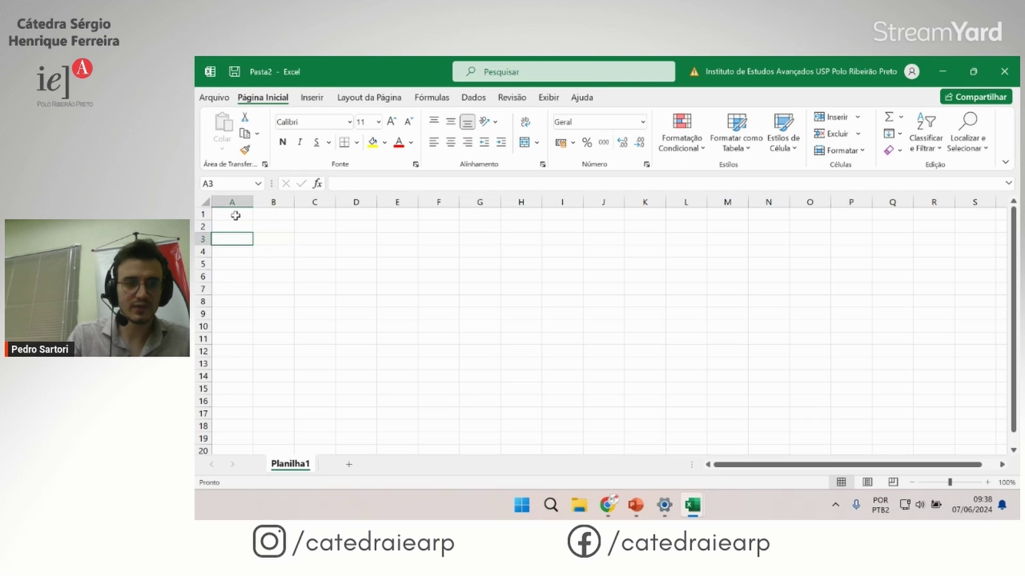
key(Up)
key(Up)
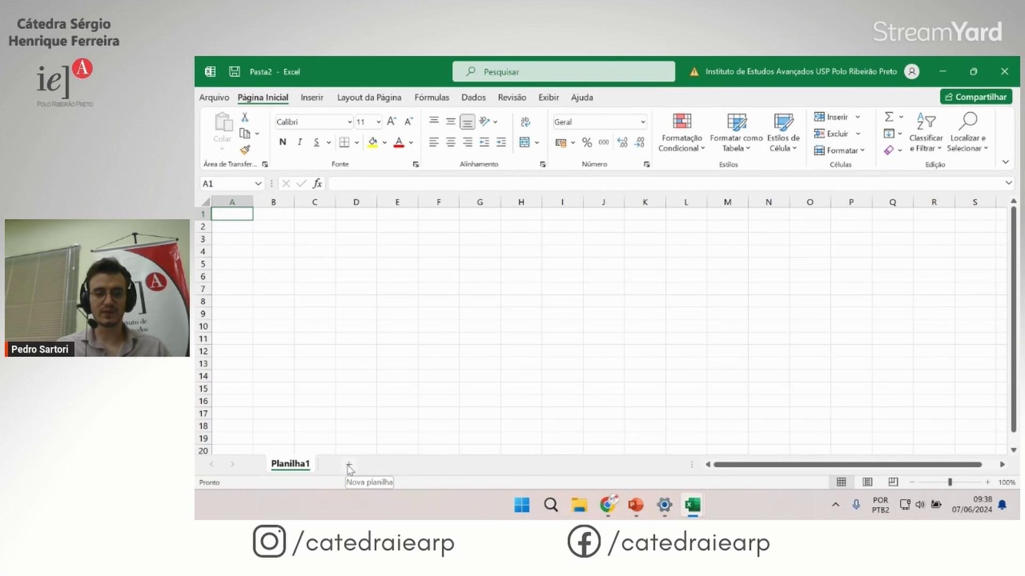
Step: Add a new sheet and enter 'texto' in A1 of Planilha1
click(348, 465)
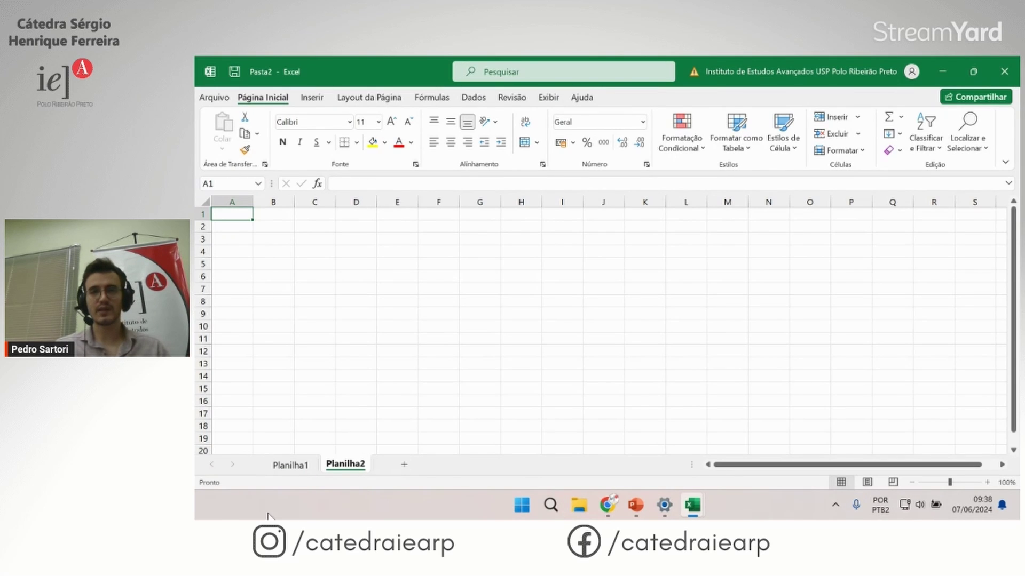
click(292, 465)
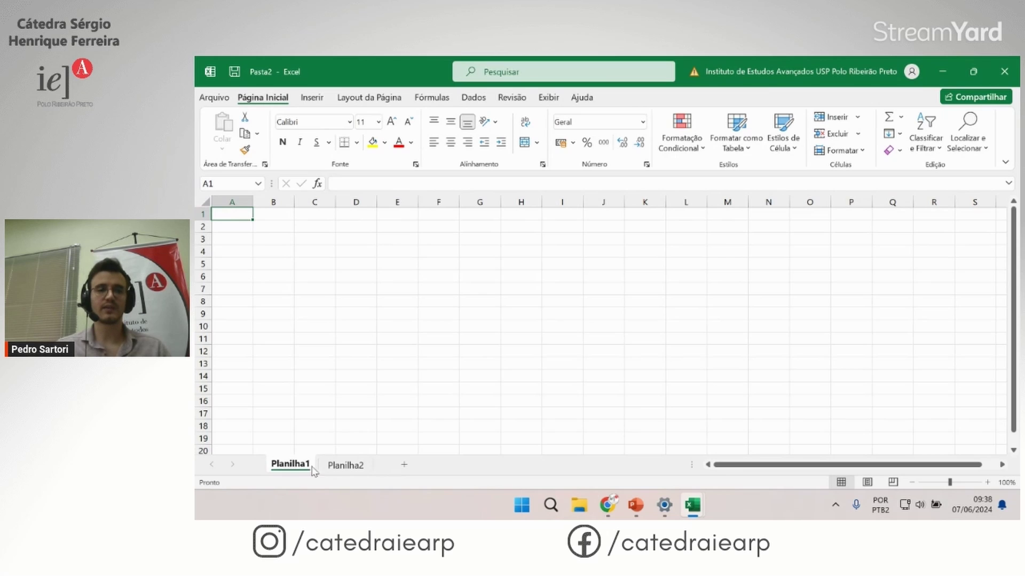
click(334, 465)
click(293, 465)
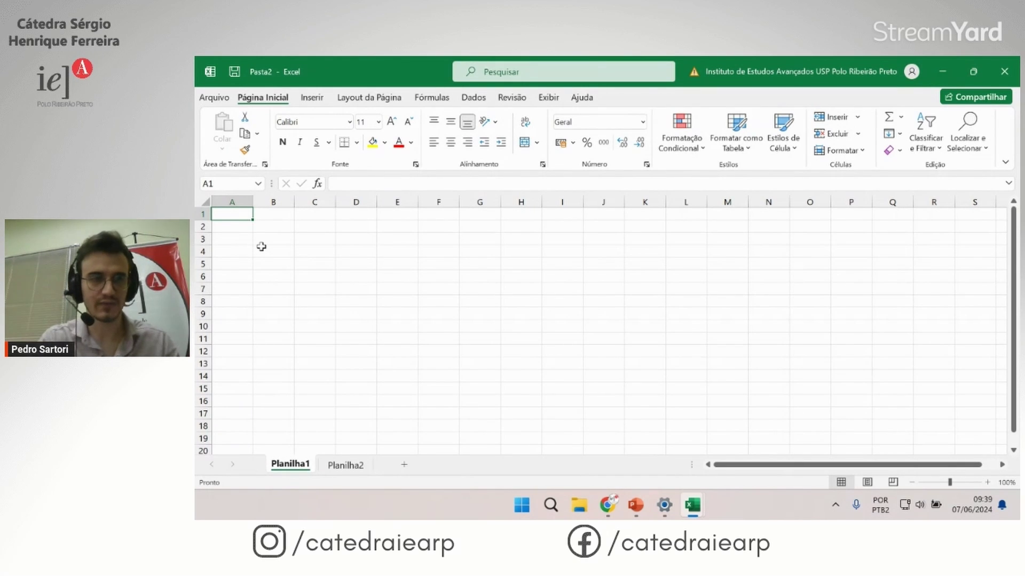
text(texto)
click(356, 289)
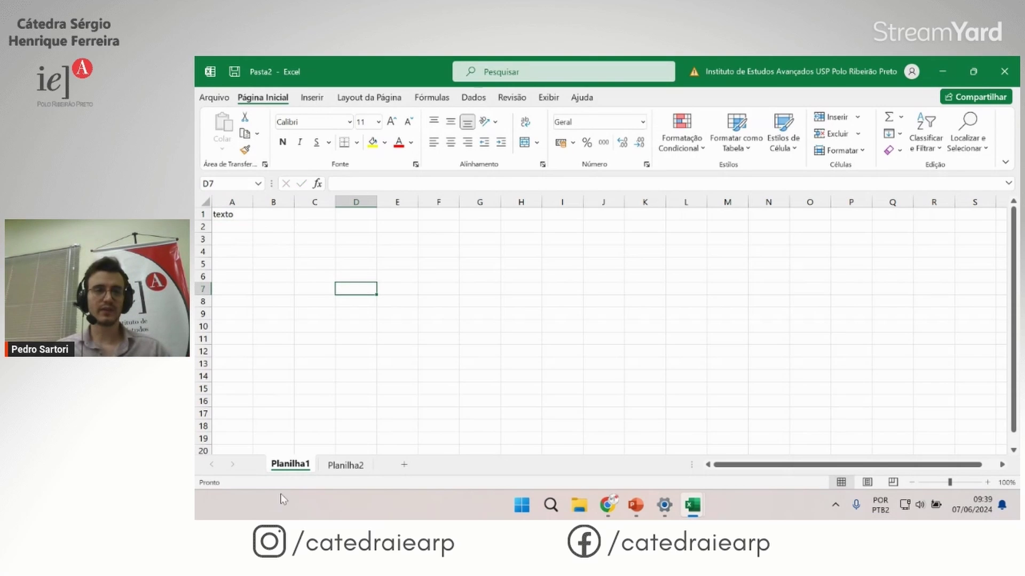
Step: Rename the Planilha2 sheet to 'Nova Planilha'
click(344, 466)
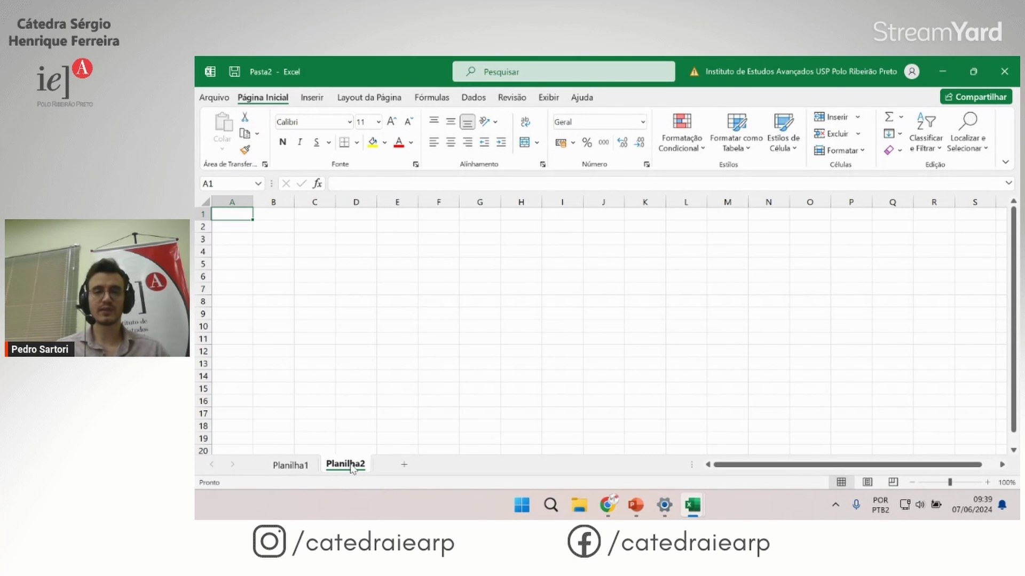
double_click(348, 464)
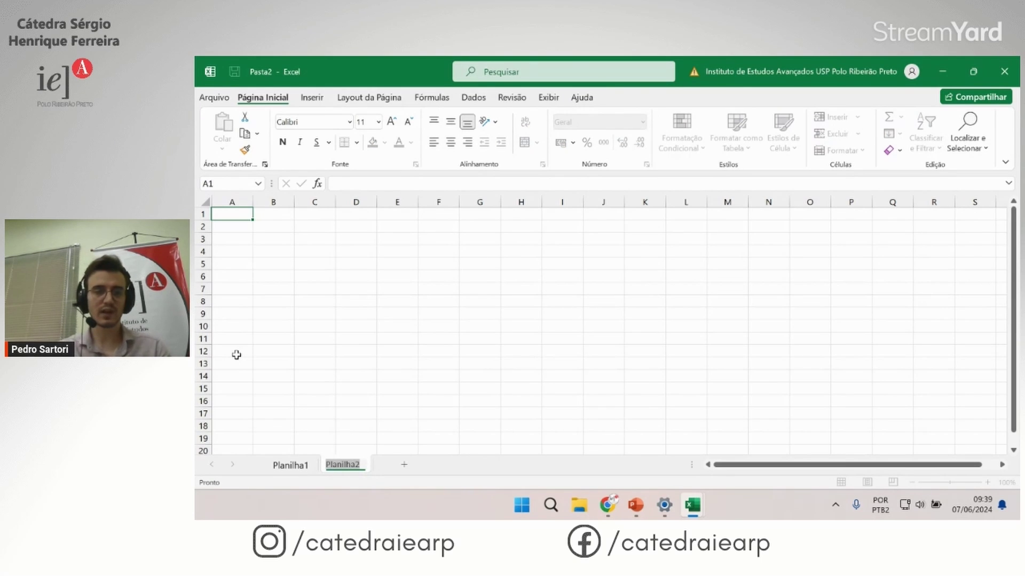
text(Nova Pl)
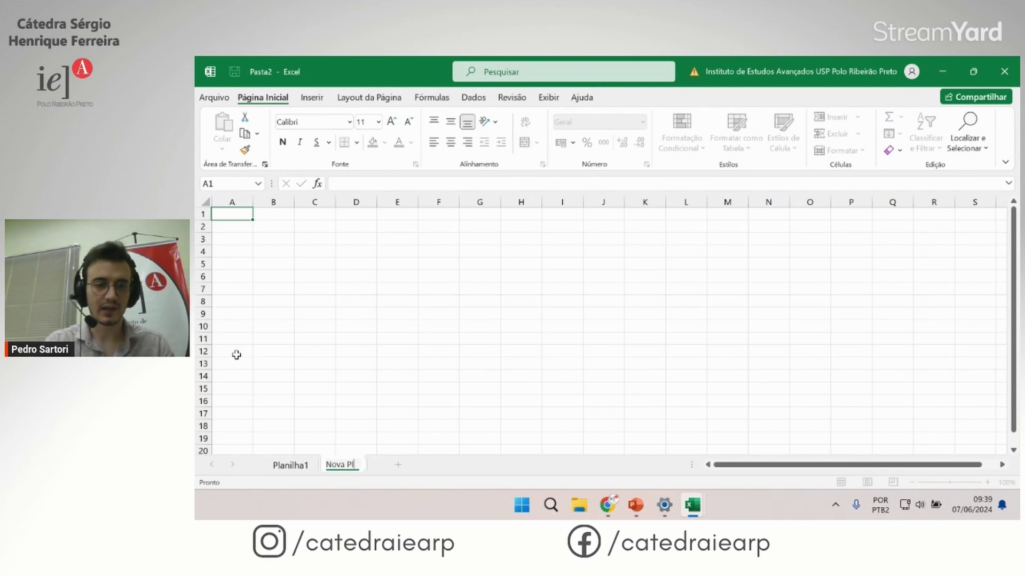
text(anilha)
key(Return)
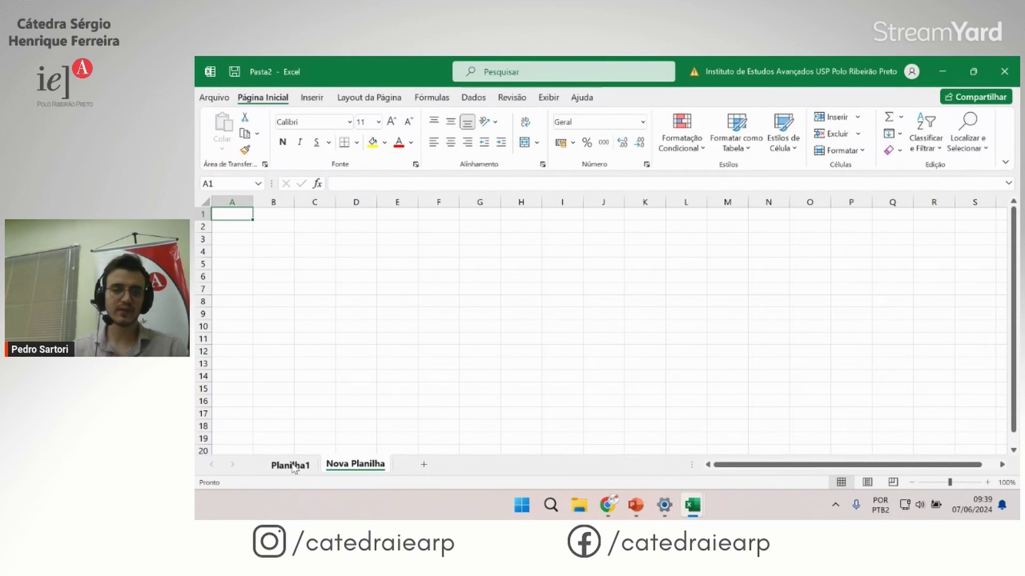
Step: Rename the Planilha1 sheet to 'Planilha principal'
double_click(292, 466)
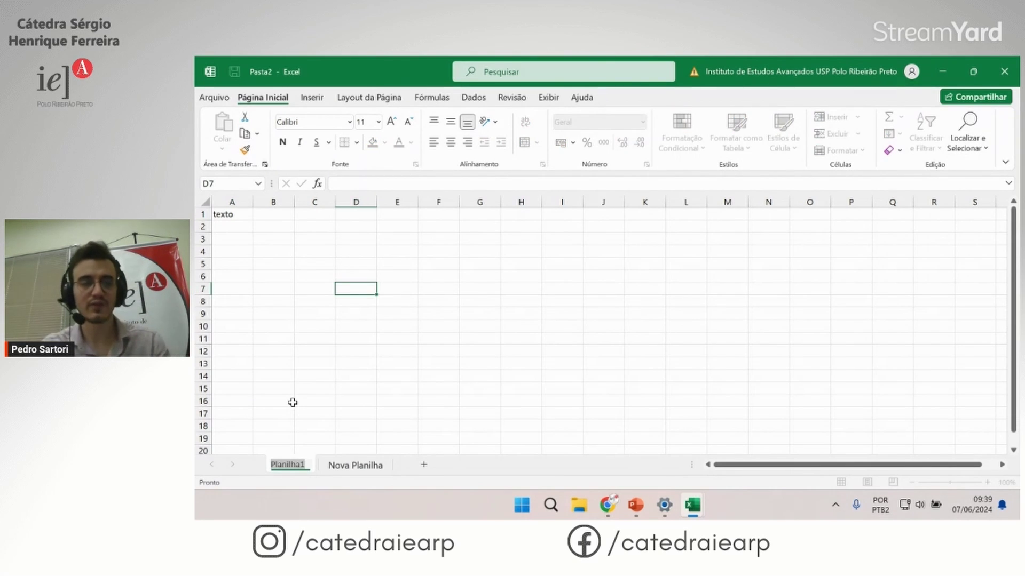
text(Plan)
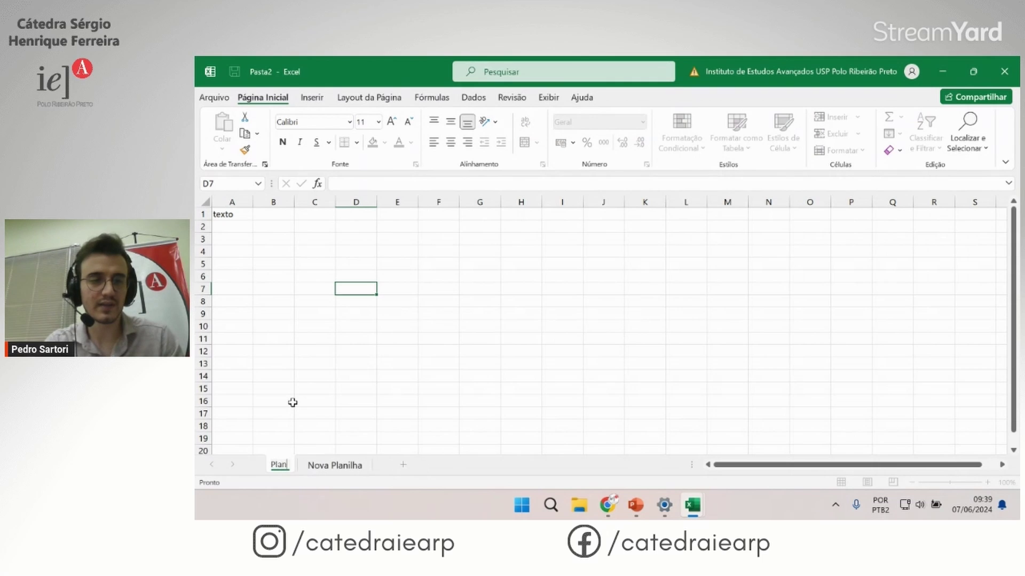
text(ilha princ)
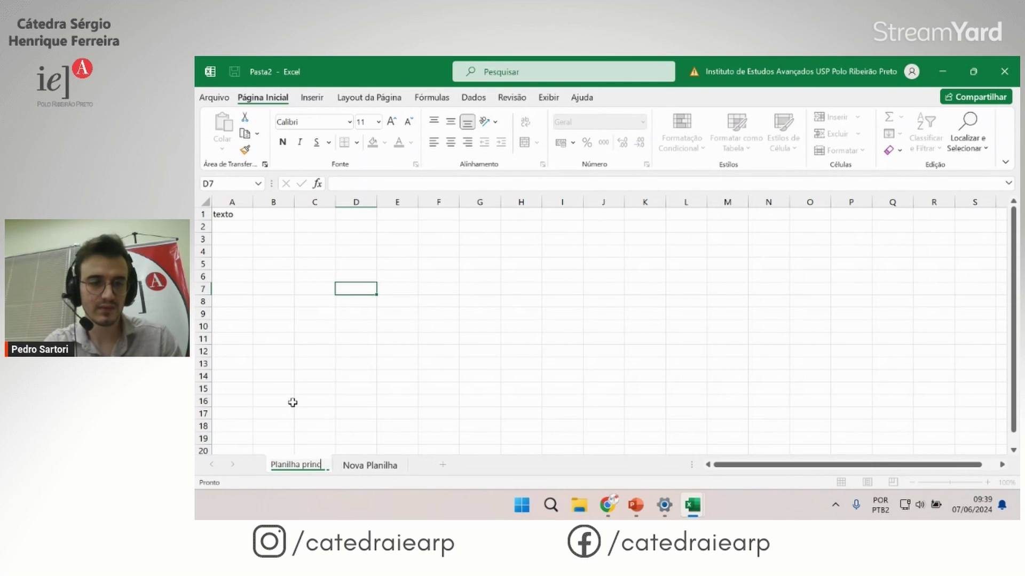
text(ipal)
key(Return)
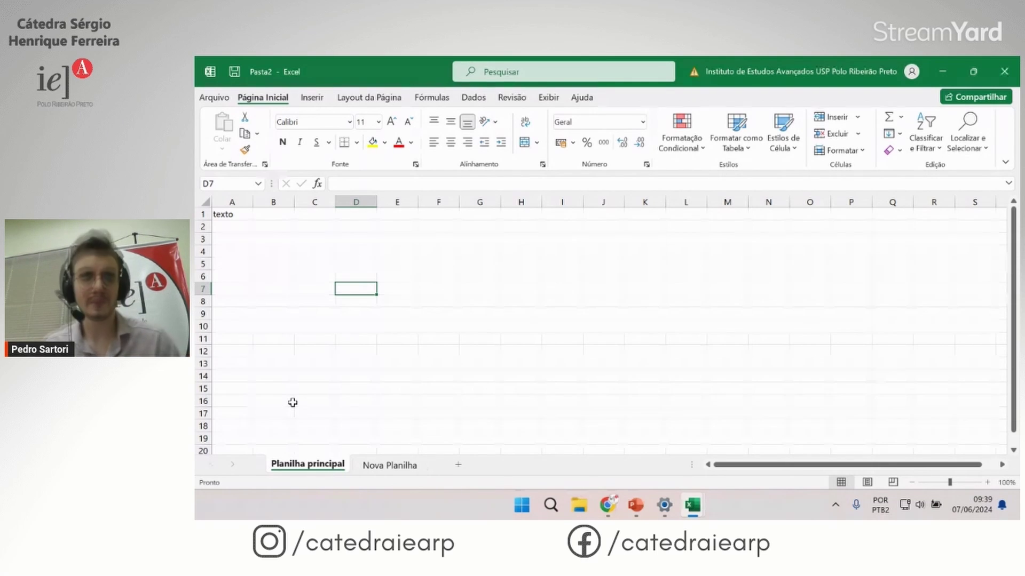
Step: Delete the Nova Planilha sheet and clear the 'texto' entry from A1
right_click(393, 467)
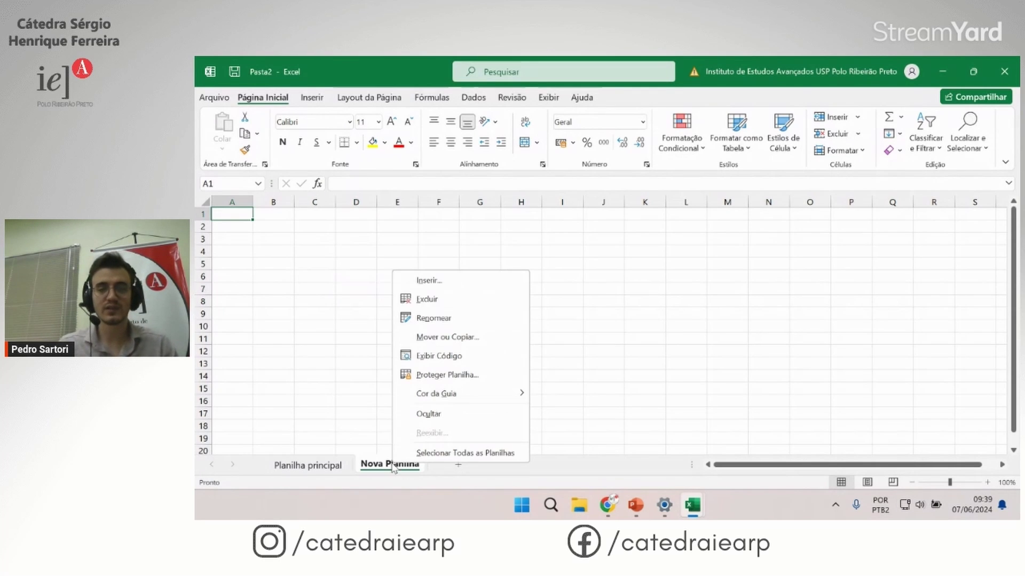
click(457, 299)
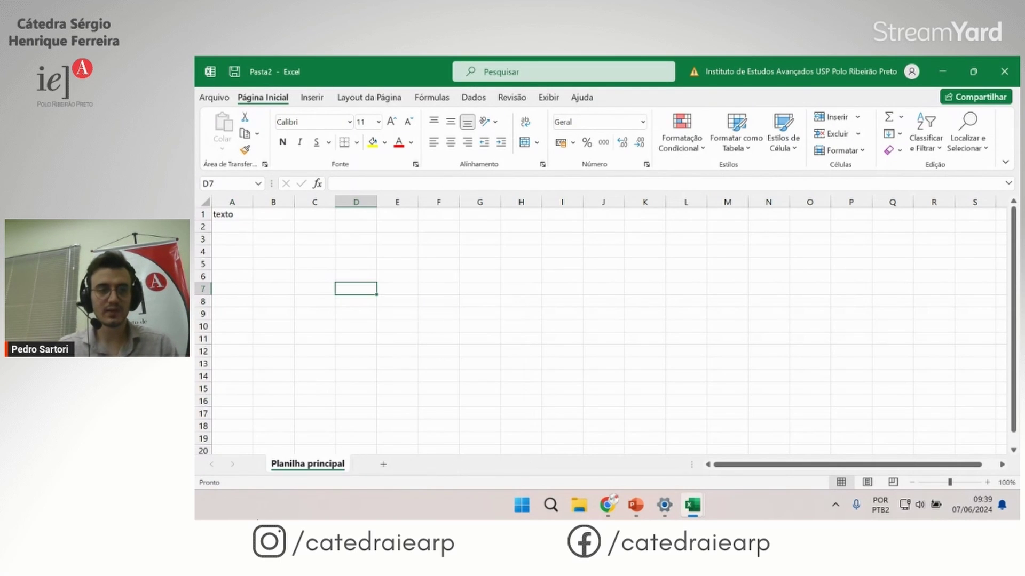
click(237, 214)
key(Delete)
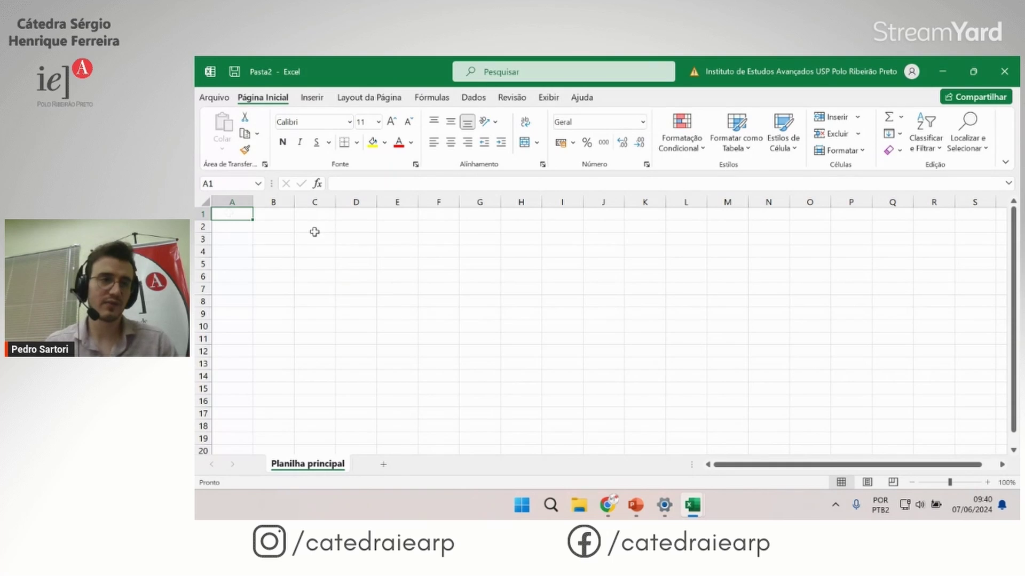
Step: Enter 'Texto' in A1, 'Texto 2' in A2 and 'Texto 3' in A3
click(273, 252)
click(235, 215)
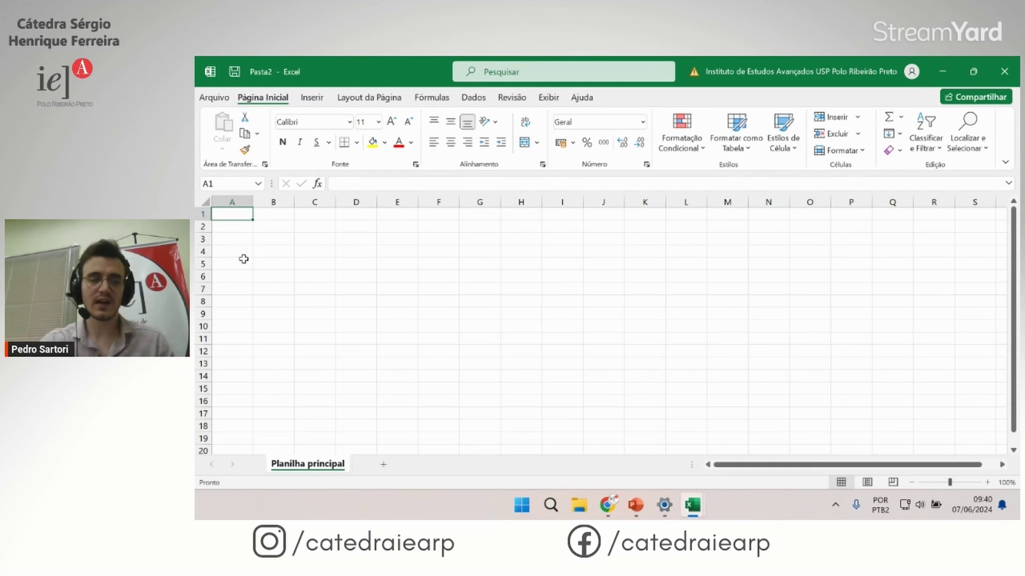
text(Te)
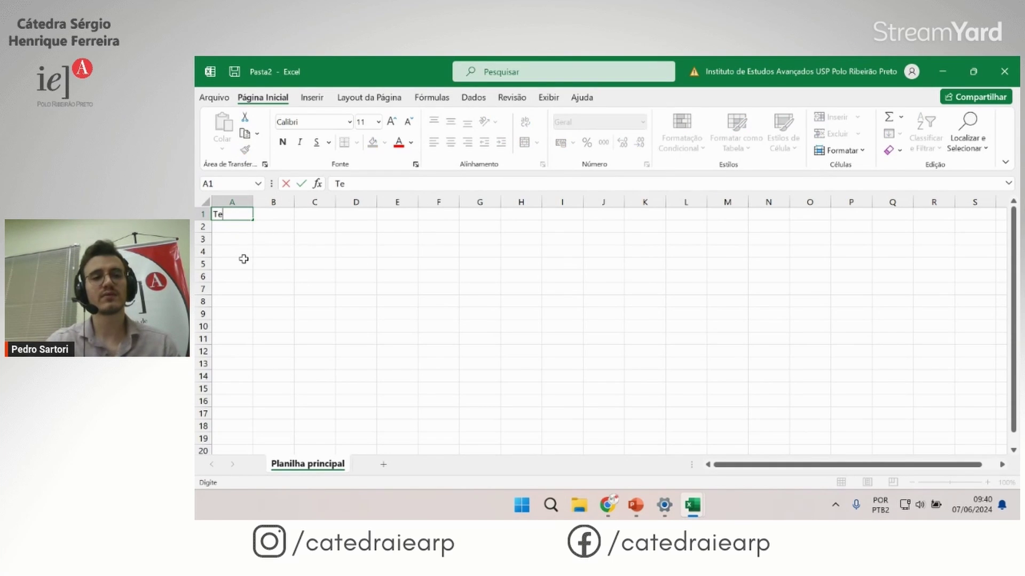
text(xto)
key(Return)
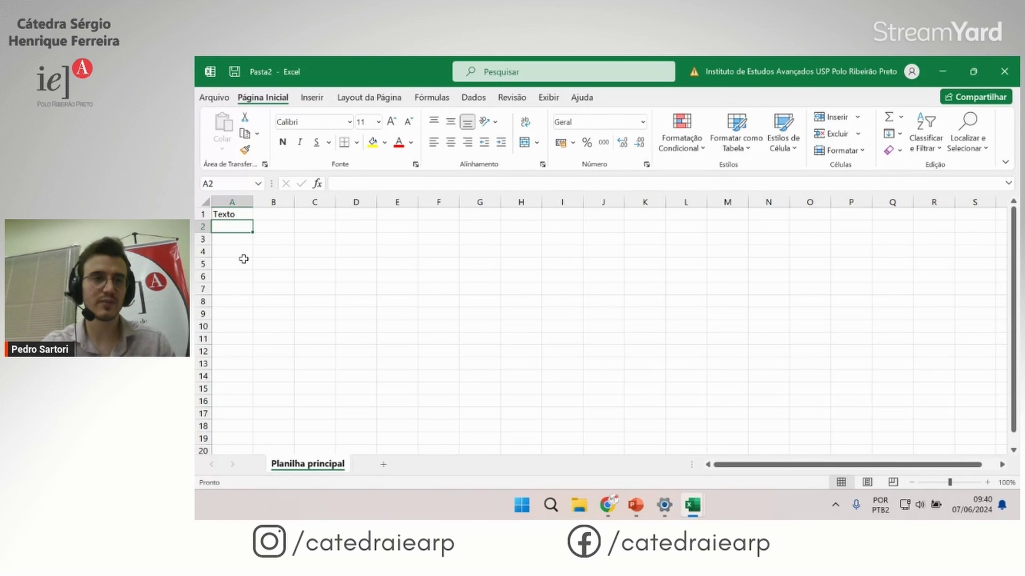
text(Texto 2)
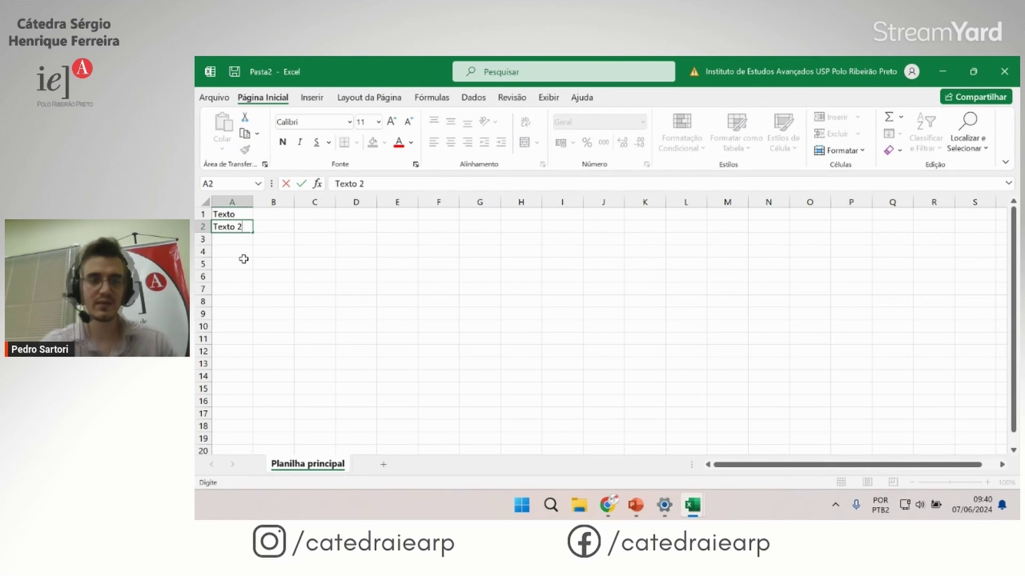
key(Return)
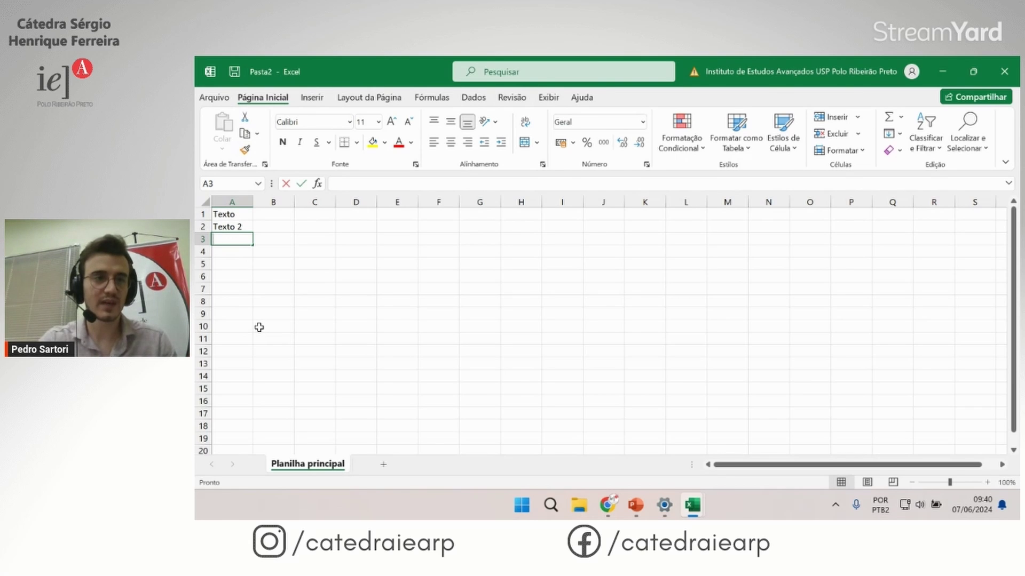
text(Texto)
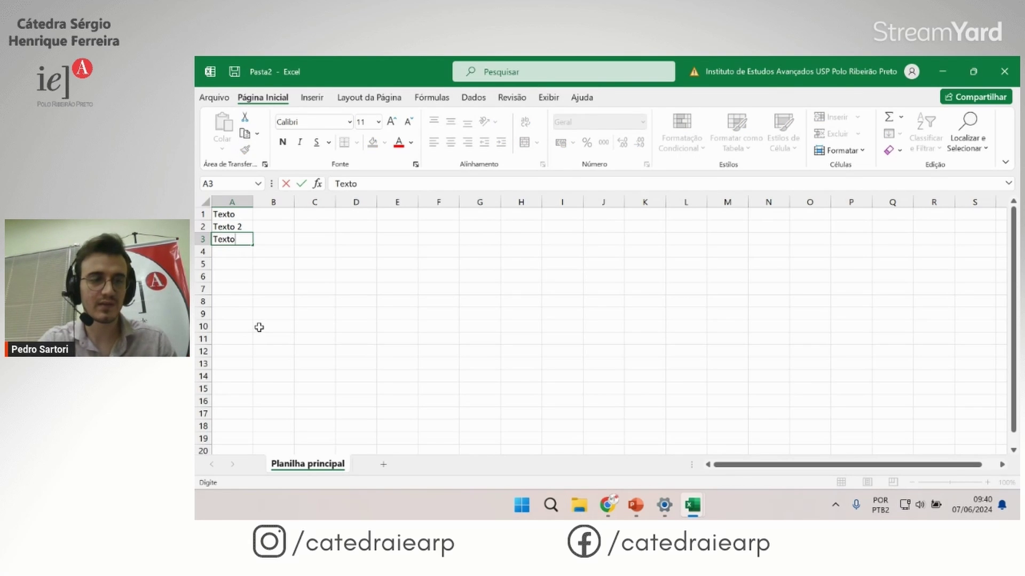
text( 3)
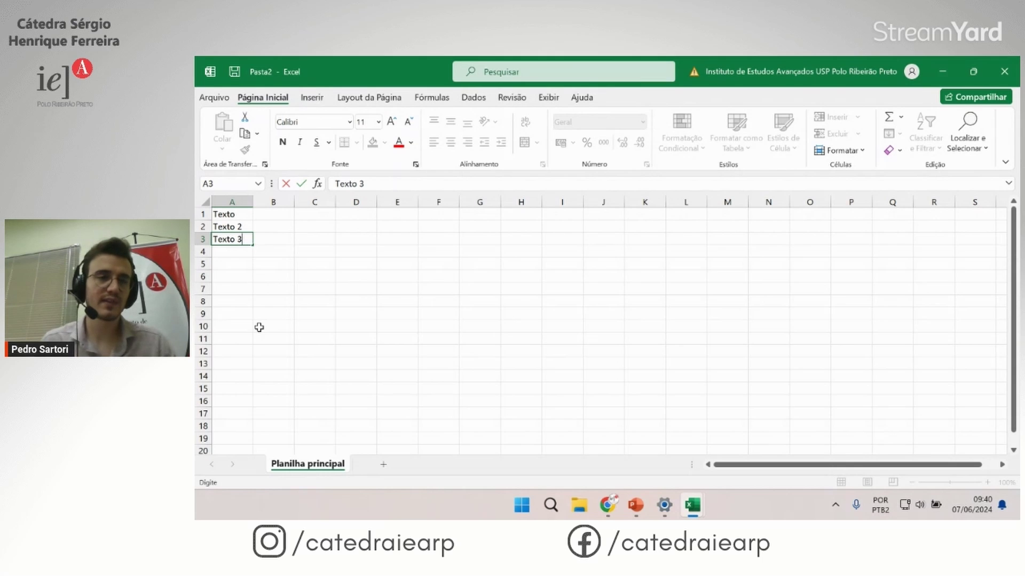
key(Tab)
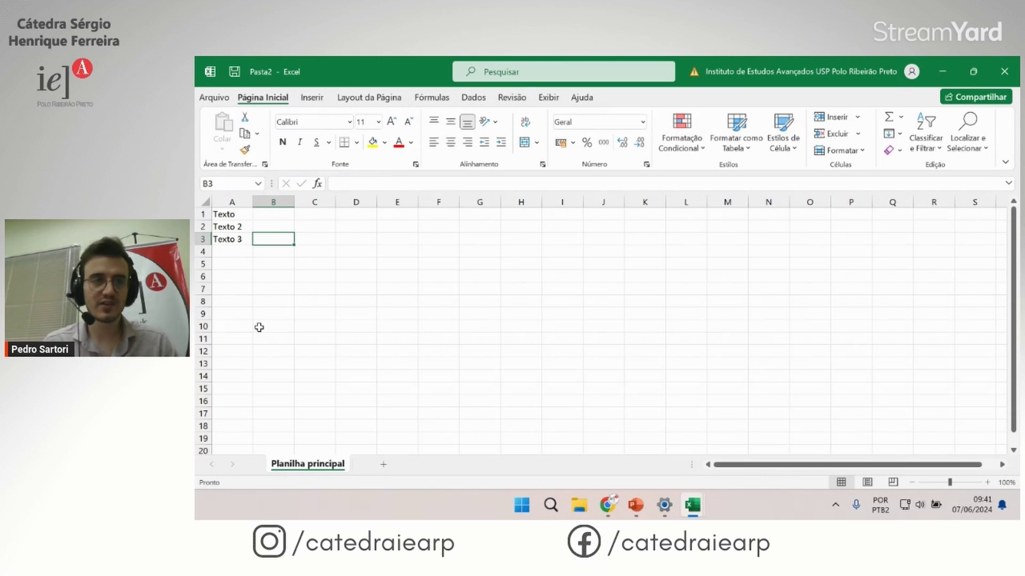
Step: Clear the three sample texts from A1:A3
click(315, 288)
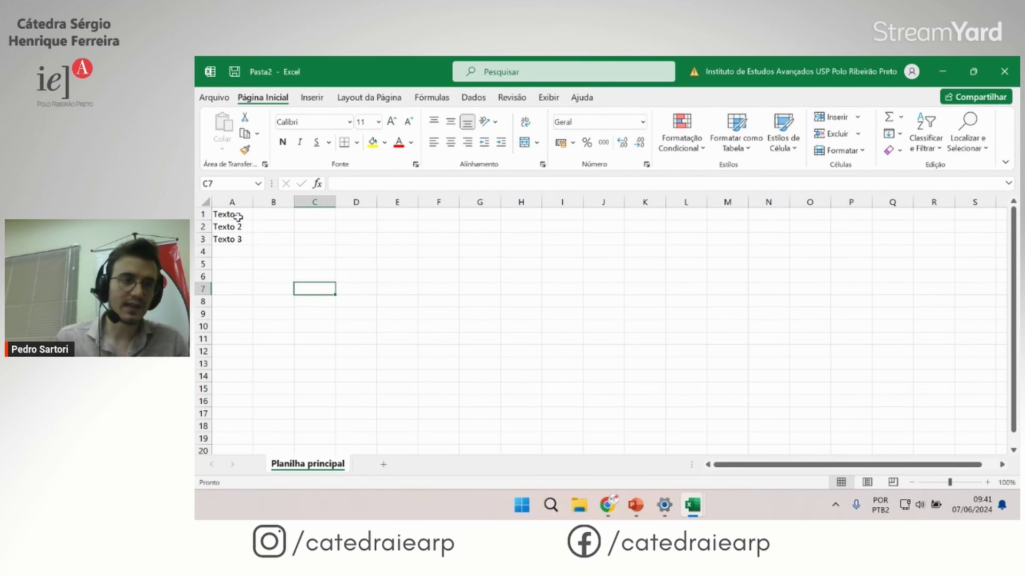
drag(238, 217, 241, 244)
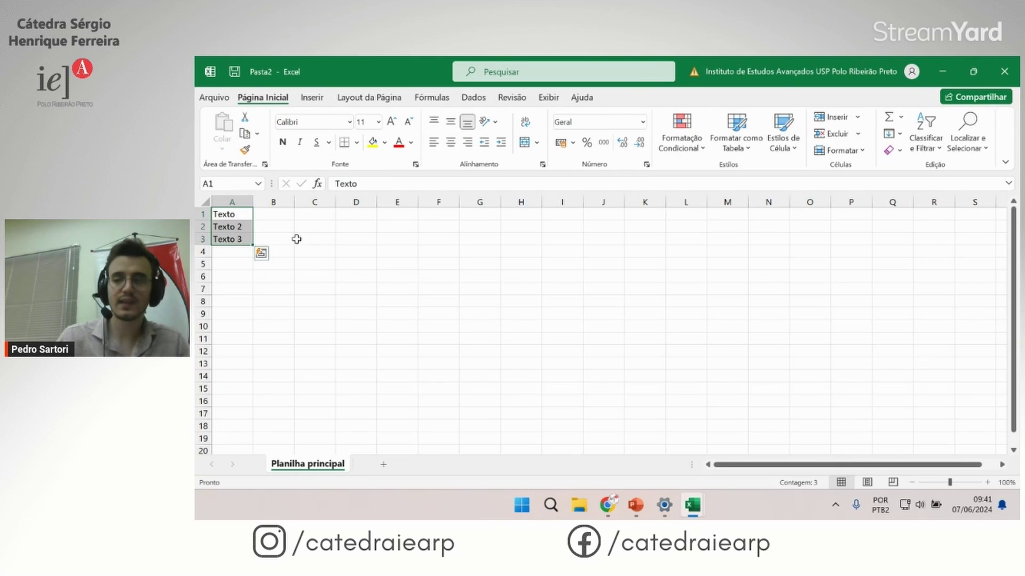
key(Delete)
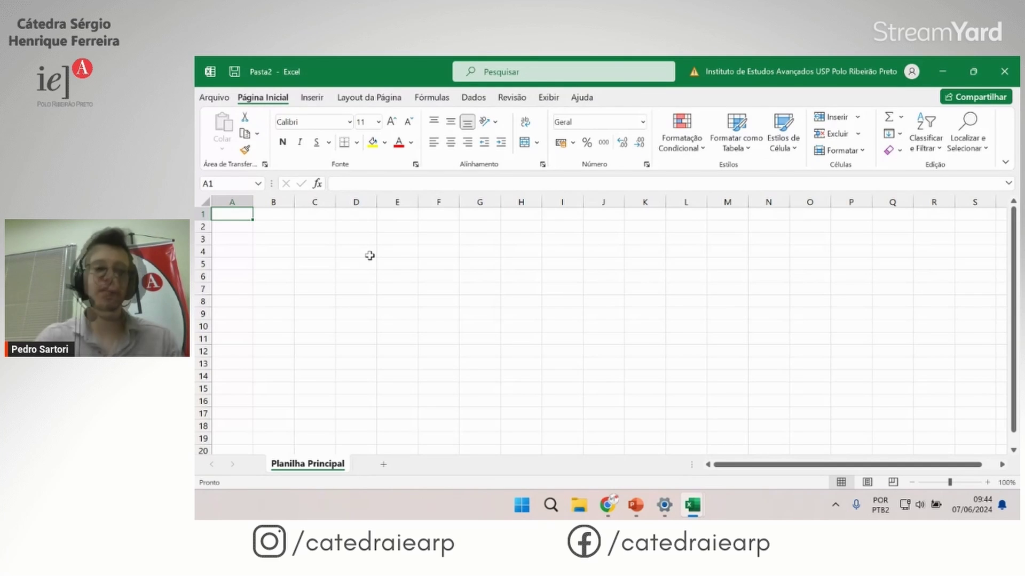
Step: Type the headers Nome, Idade and Notas into A1, B1 and C1
text(Nome)
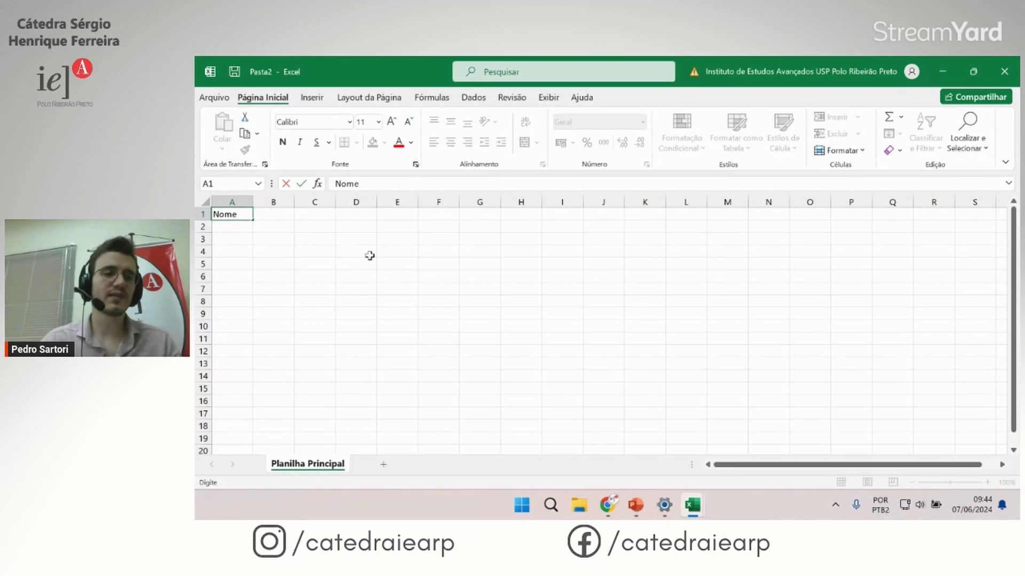
key(Tab)
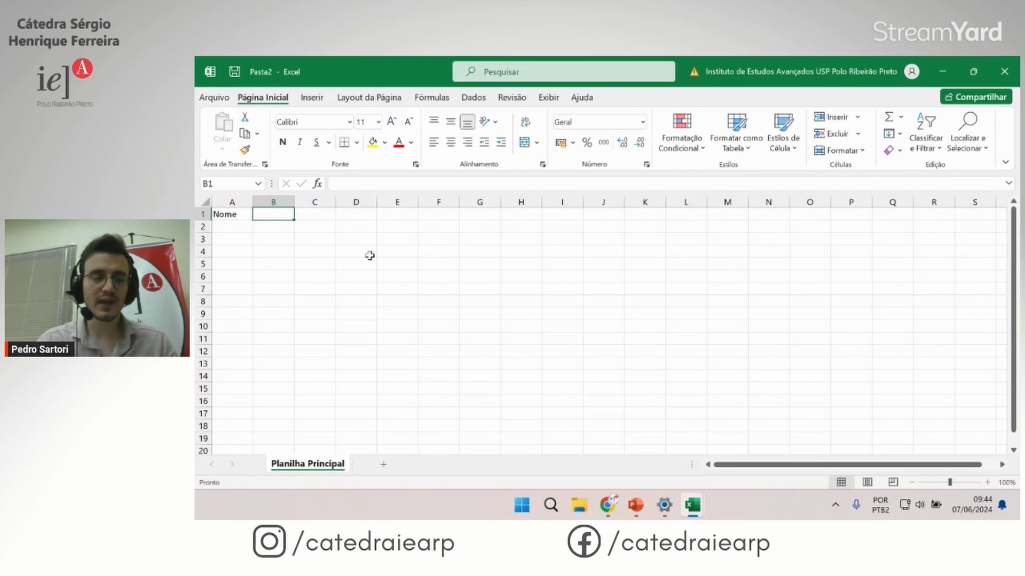
text(Idade)
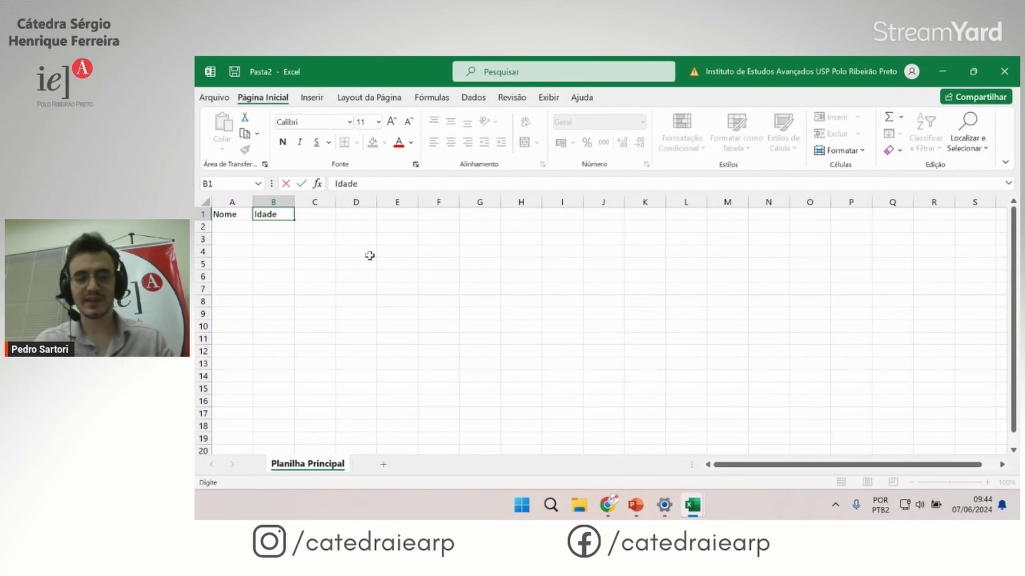
key(Tab)
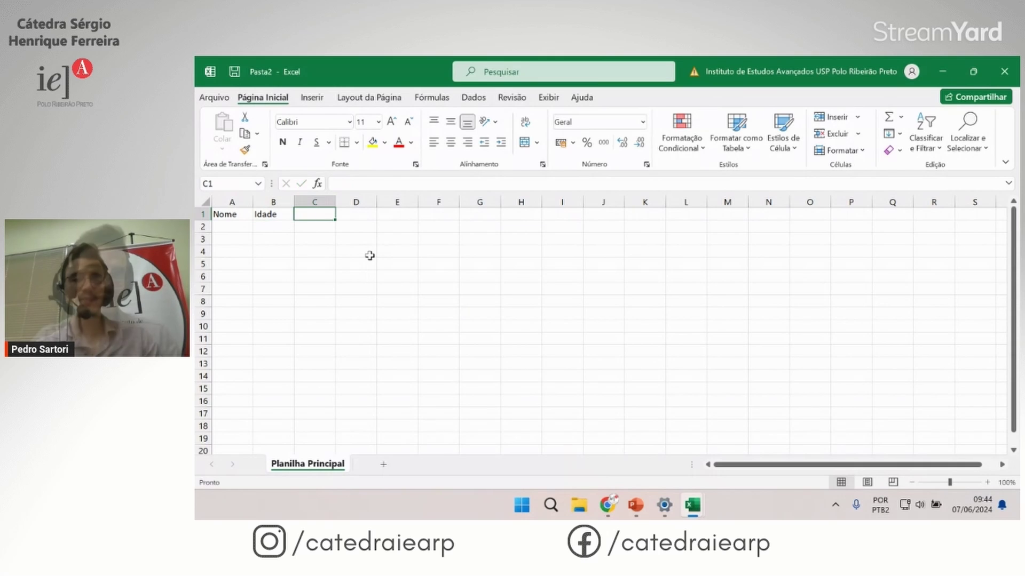
text(Notas)
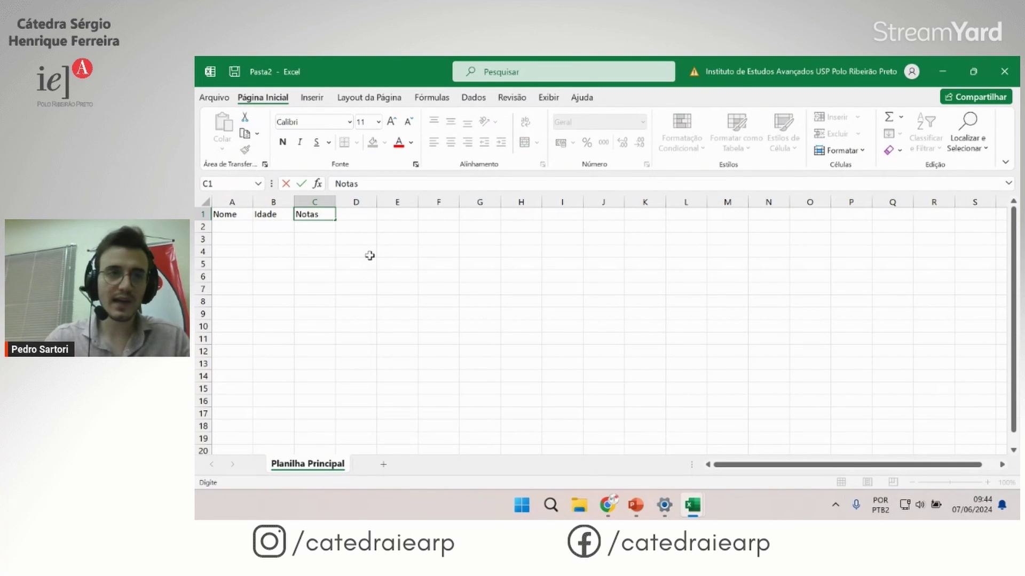
key(Return)
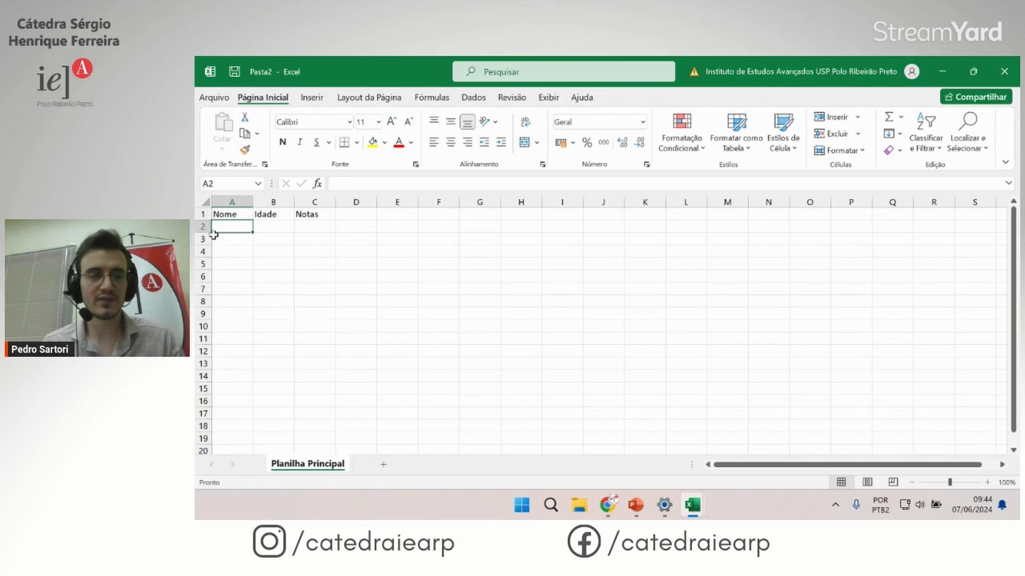
Step: Enter the first two student rows: ages 20 and 24, grades 7 and 5
text(João)
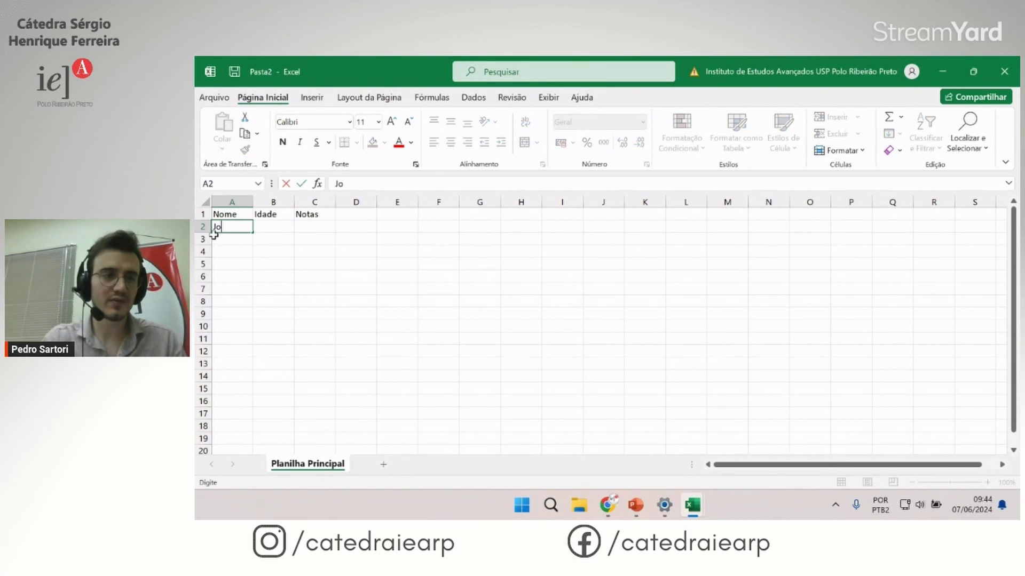
key(Tab)
text(2)
key(Tab)
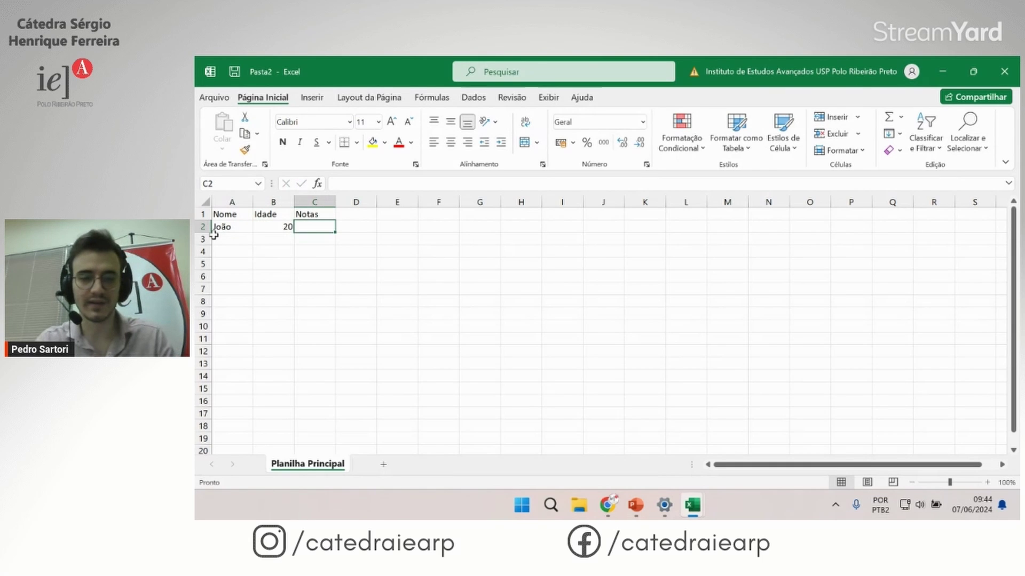
text(7)
key(Return)
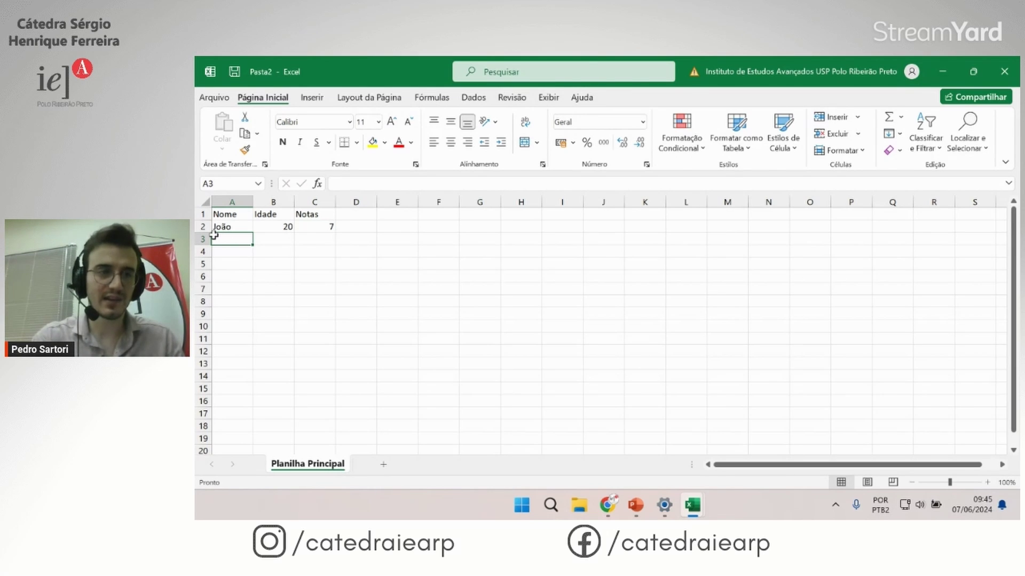
text(Maria)
key(Tab)
text(2)
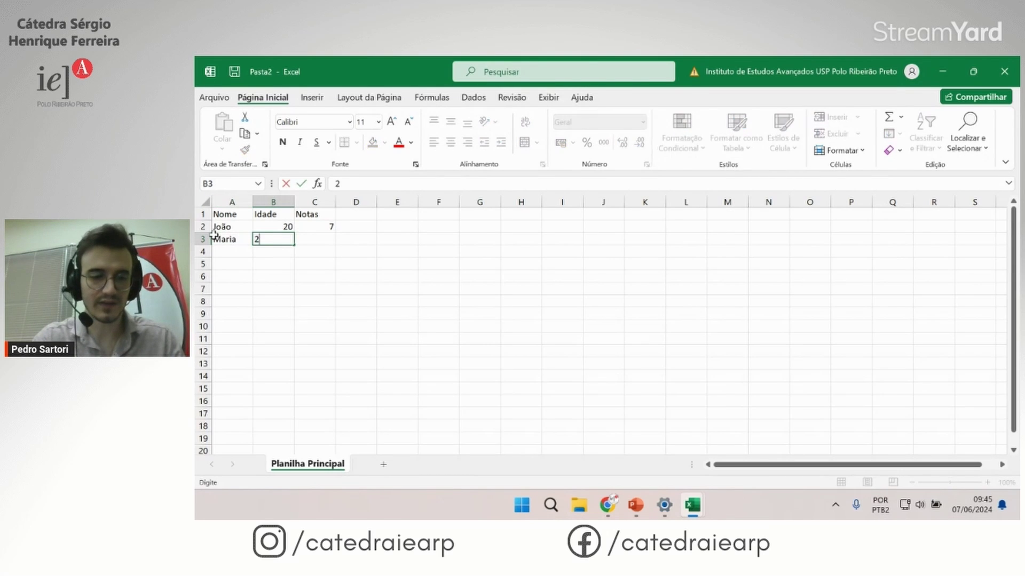
text(4)
key(Tab)
text(5)
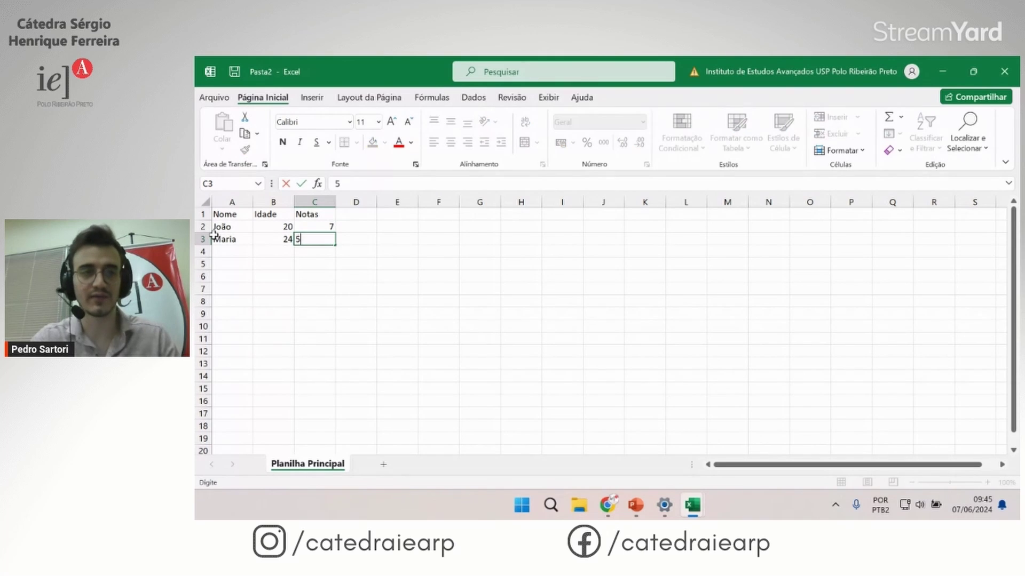
key(Return)
Step: Enter the third and fourth student rows: ages 30 and 19, grades 8 and 4
text(C)
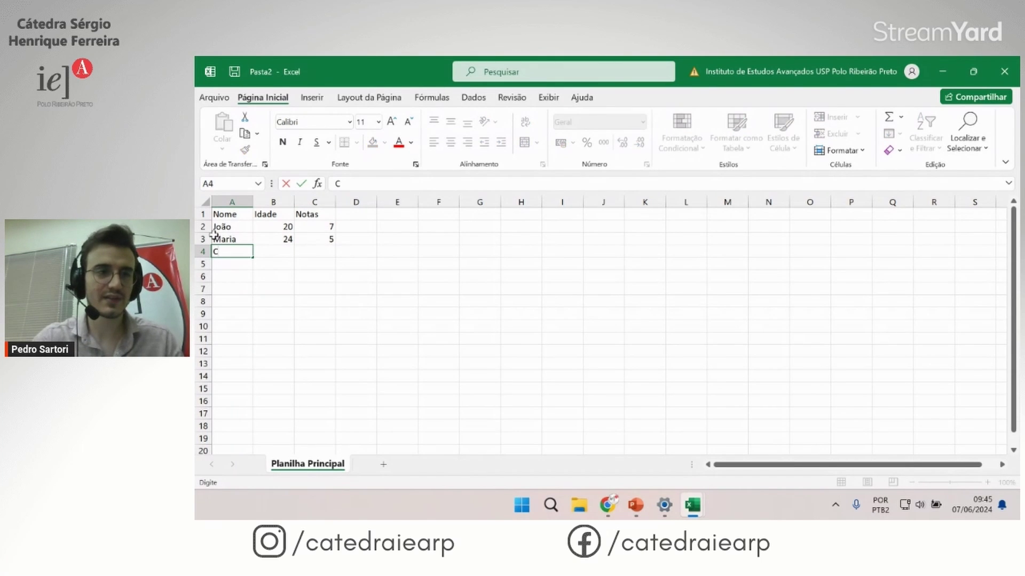
text(láudia)
key(Tab)
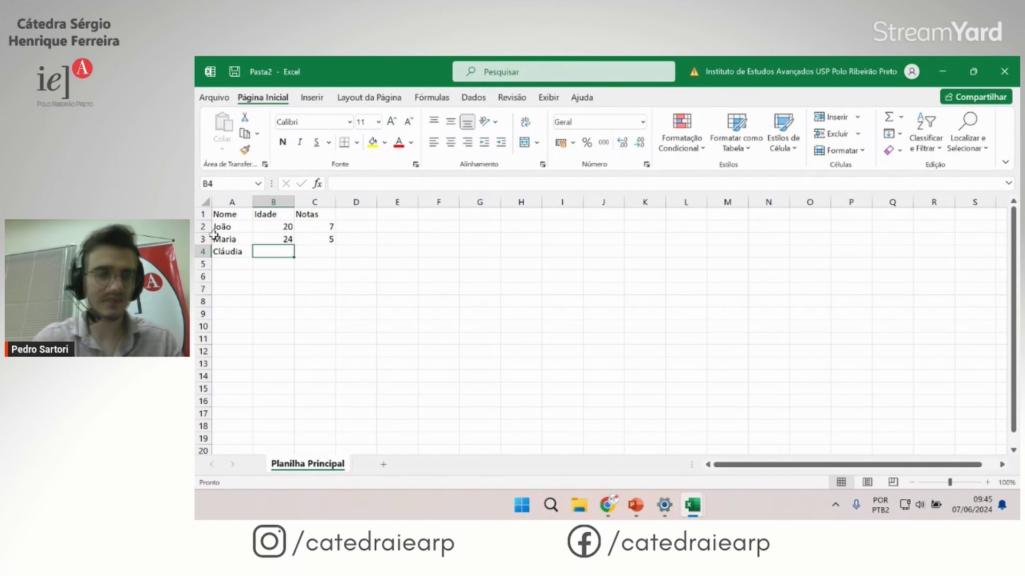
text(30)
key(Tab)
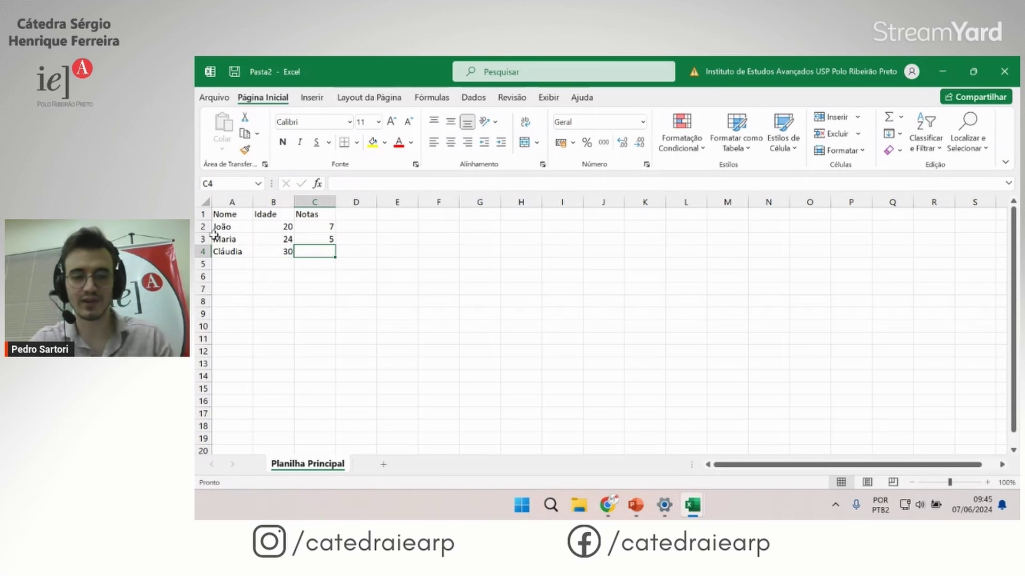
text(8)
key(Return)
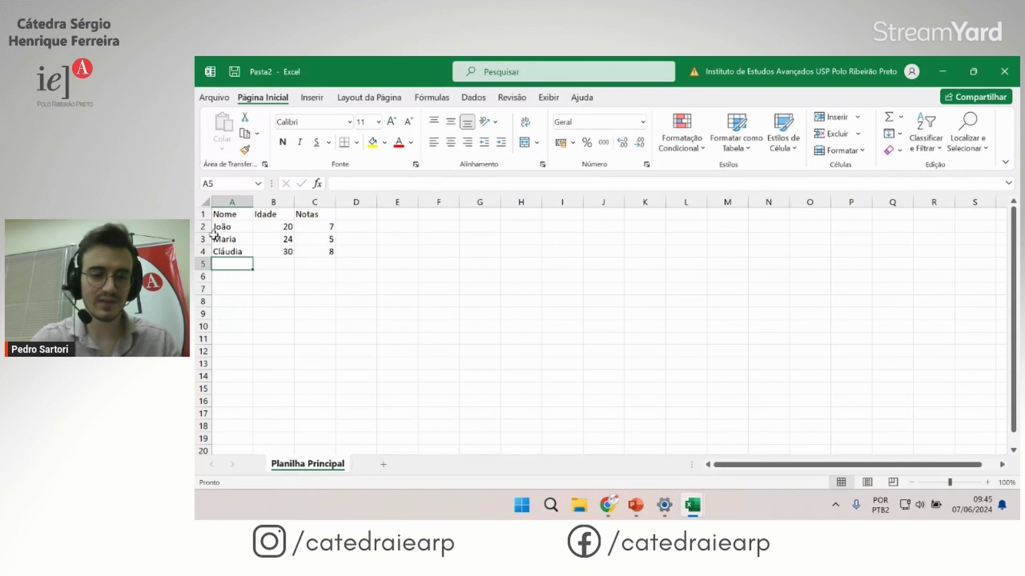
text(Mar)
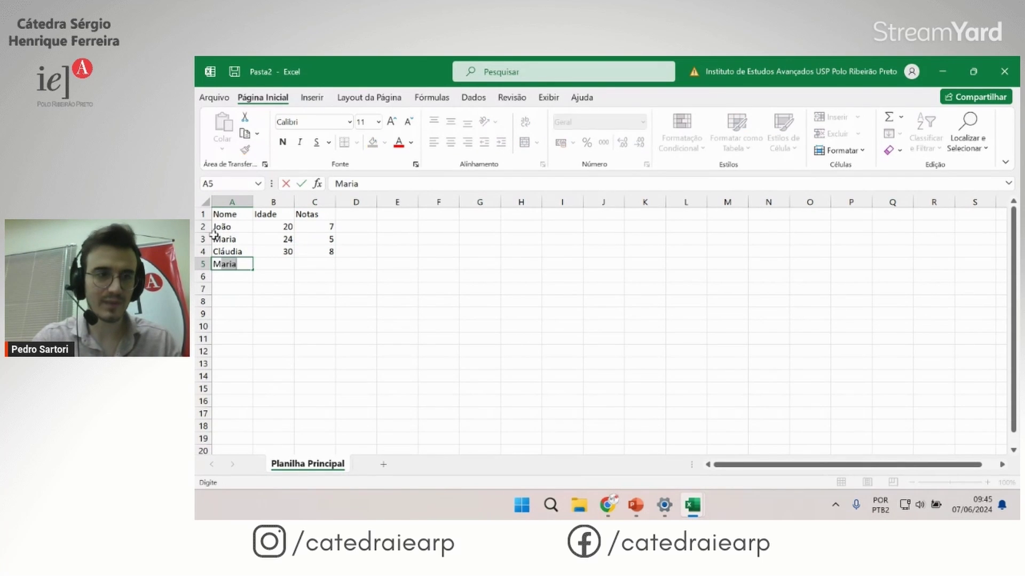
text(cio)
key(Tab)
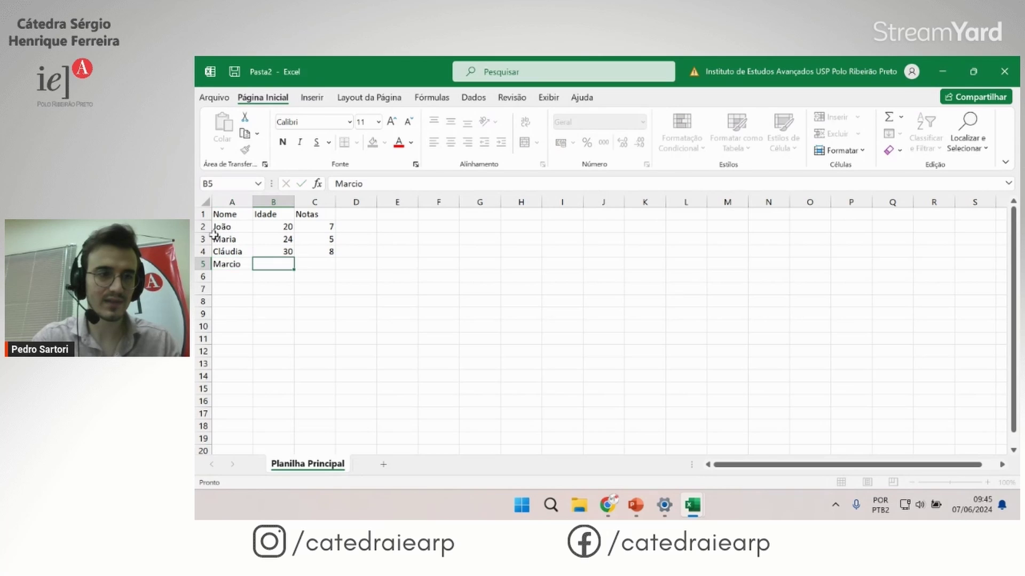
text(19)
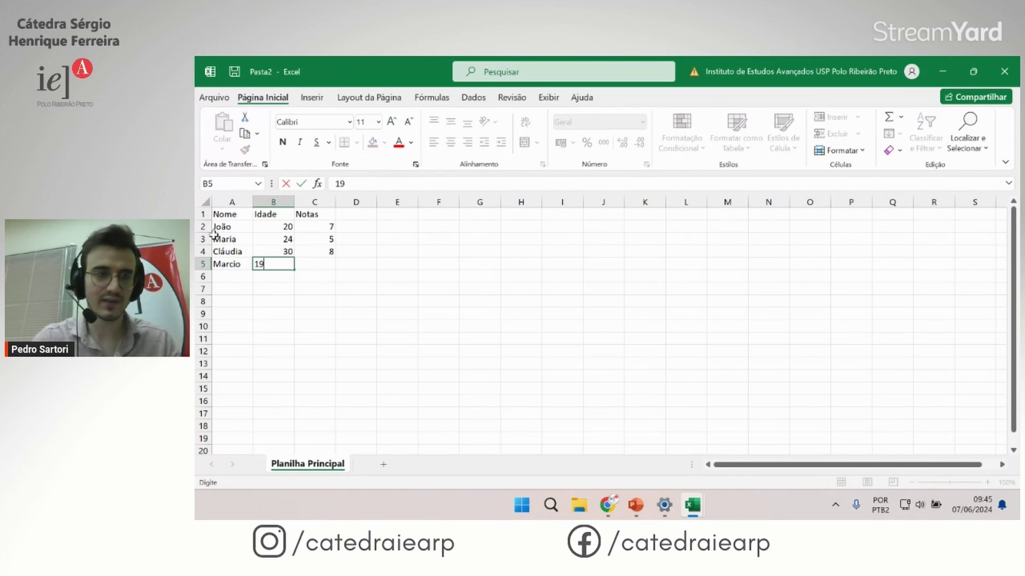
key(Tab)
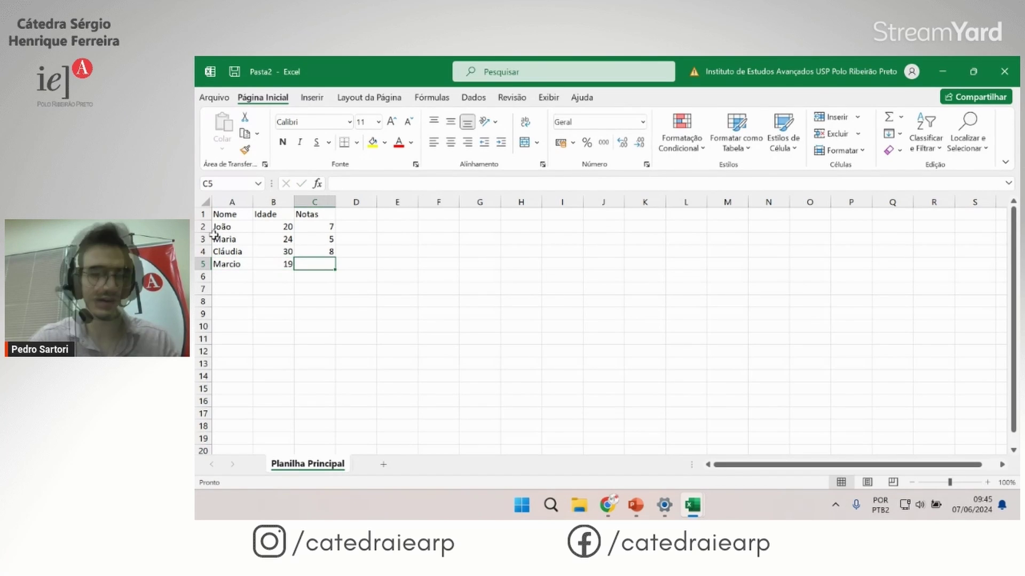
text(4)
key(Return)
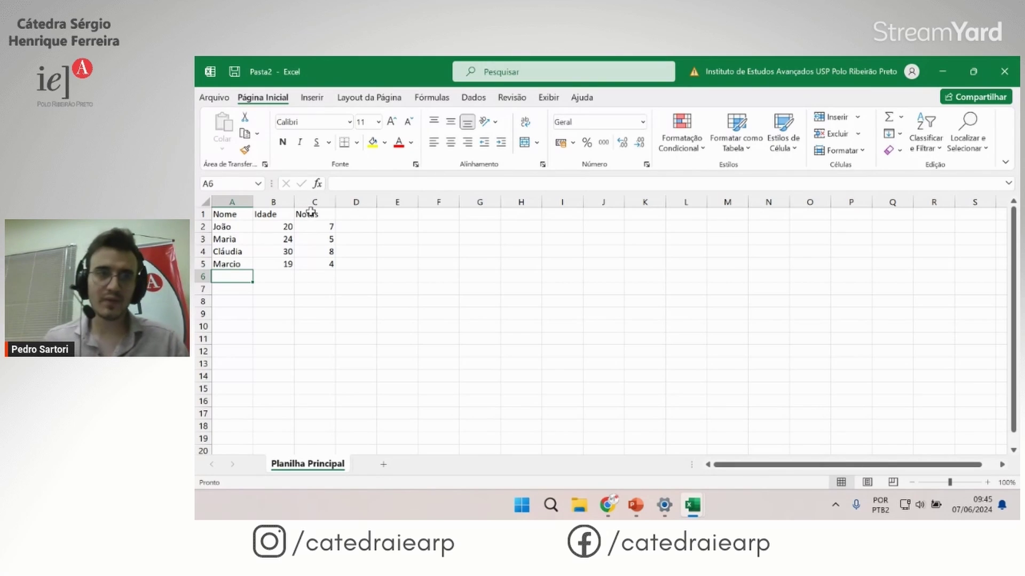
Step: Enter the fifth student in row 6 with age 40 and grade 3, then select A2
click(240, 298)
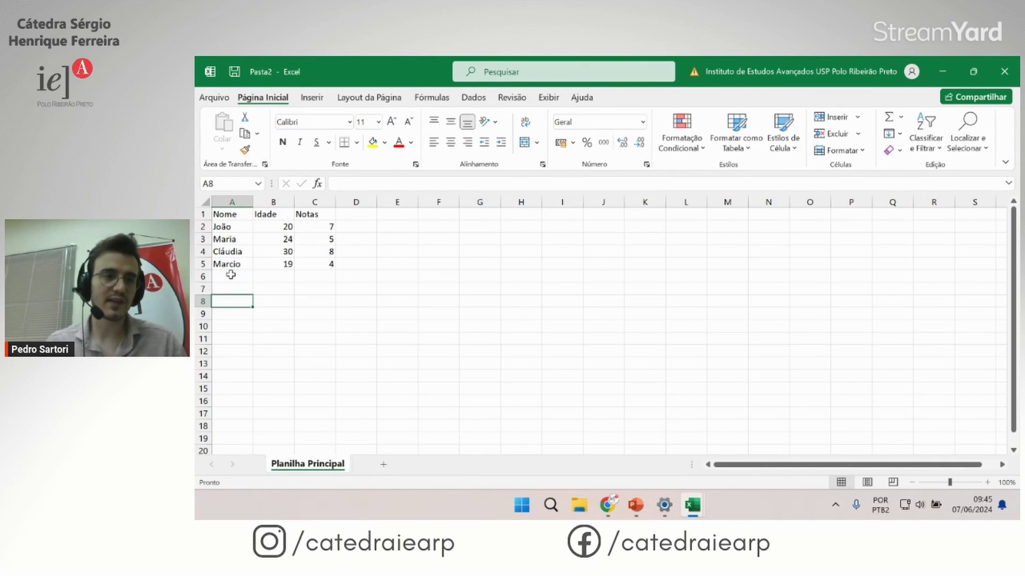
click(231, 275)
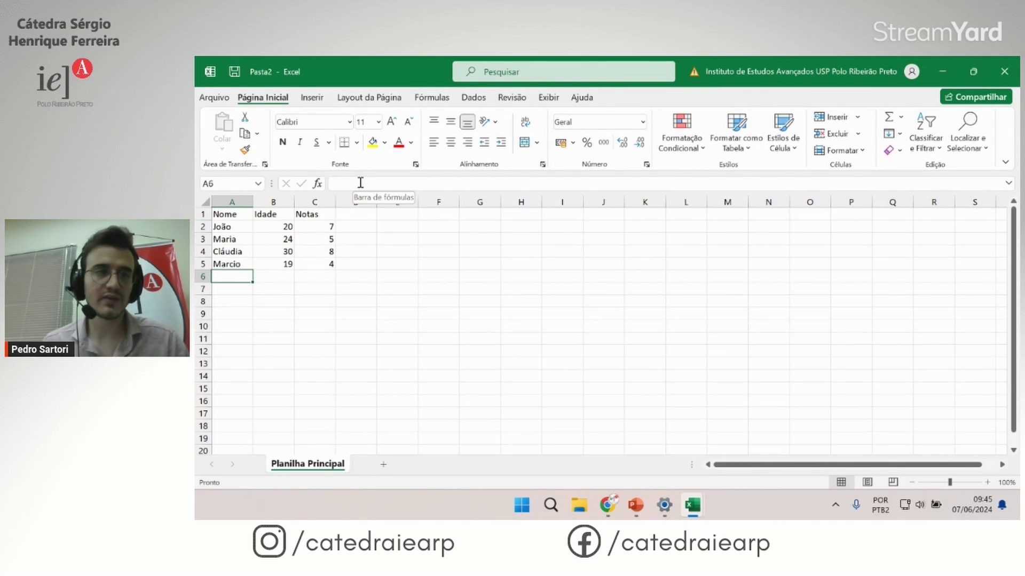
click(360, 183)
text(Juliana)
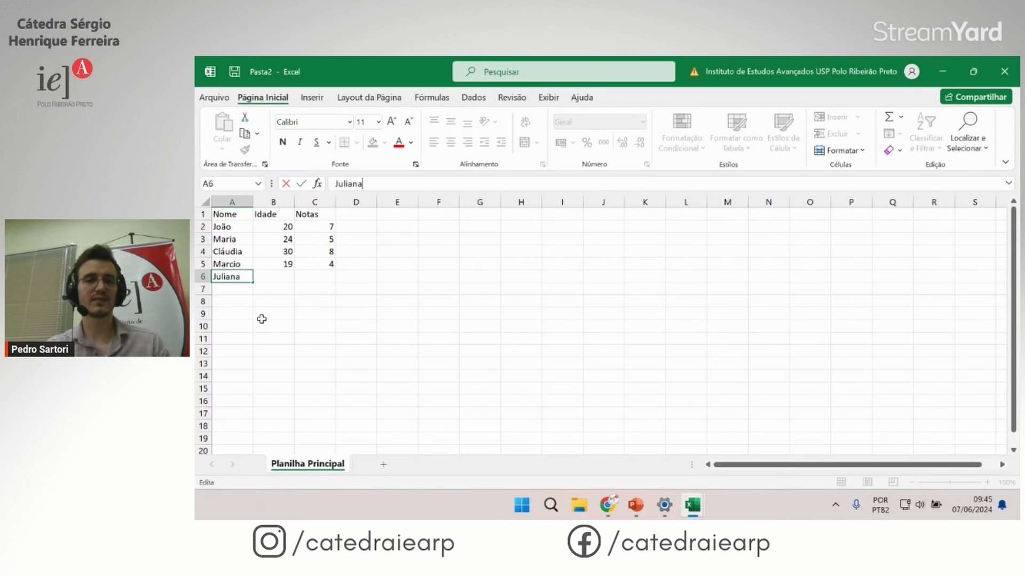
key(Tab)
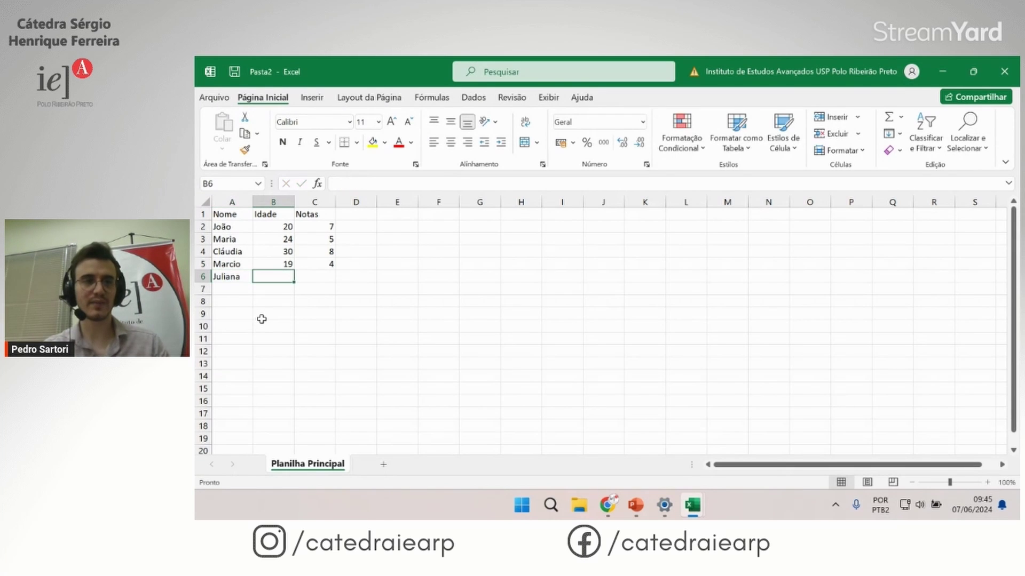
text(40)
key(Tab)
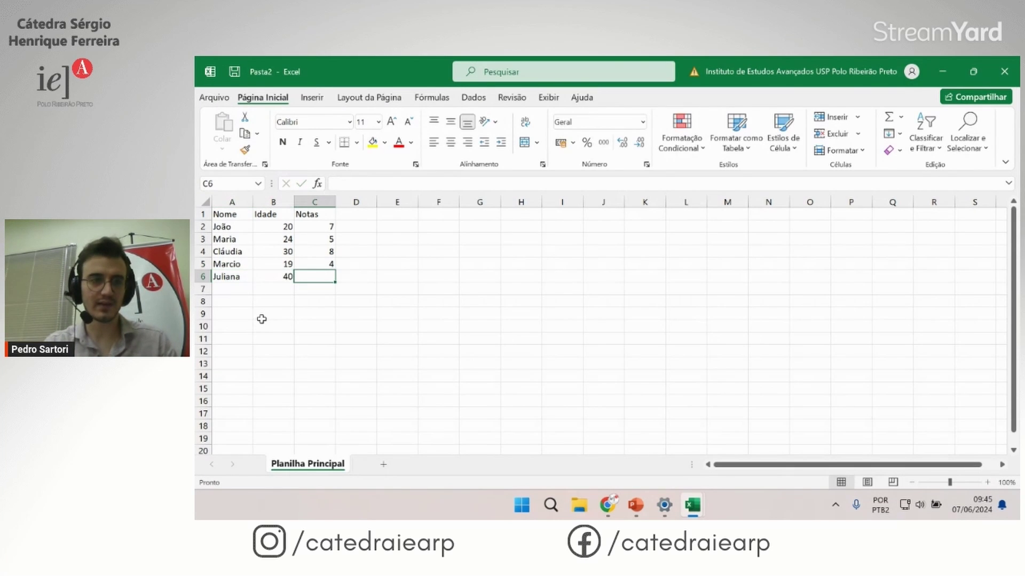
text(3)
key(Return)
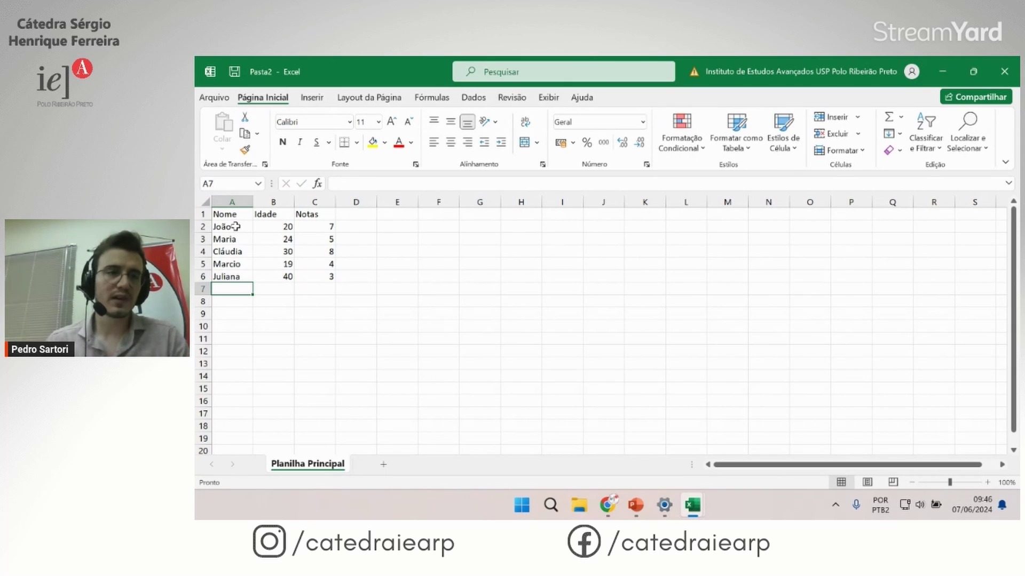
click(233, 226)
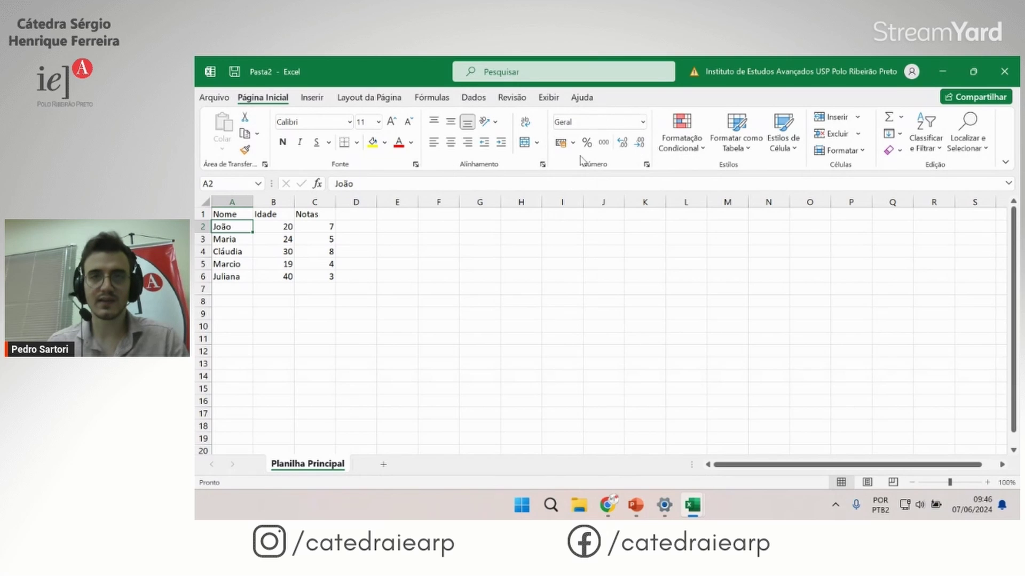
Step: Format the selected name cell as Texto from the number format list
click(642, 122)
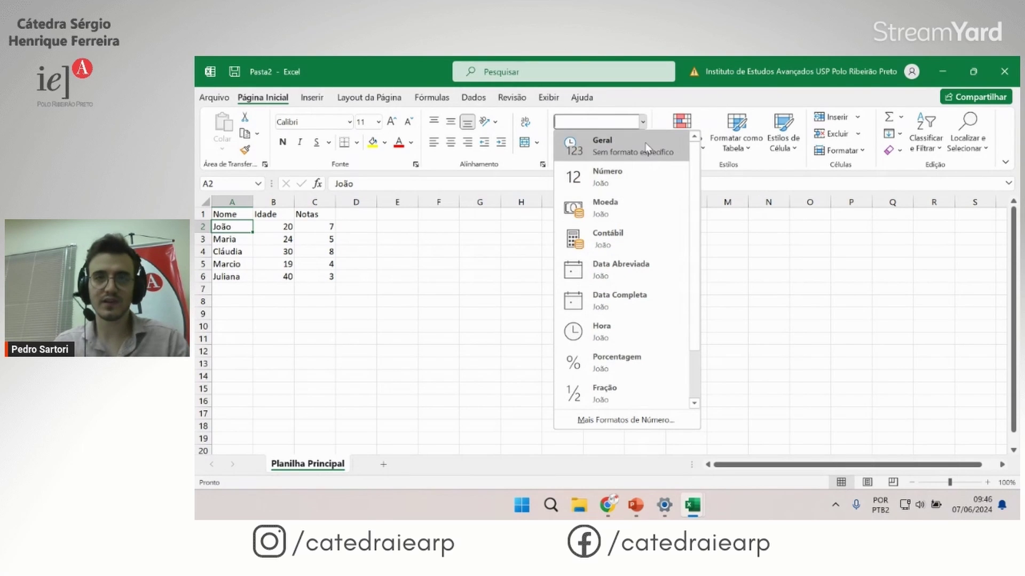
click(630, 145)
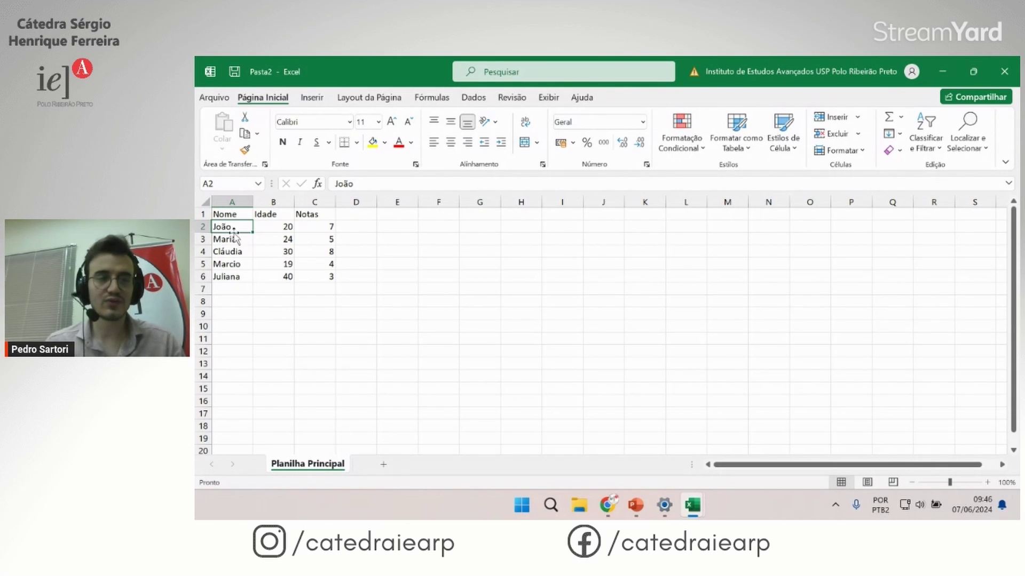
click(643, 123)
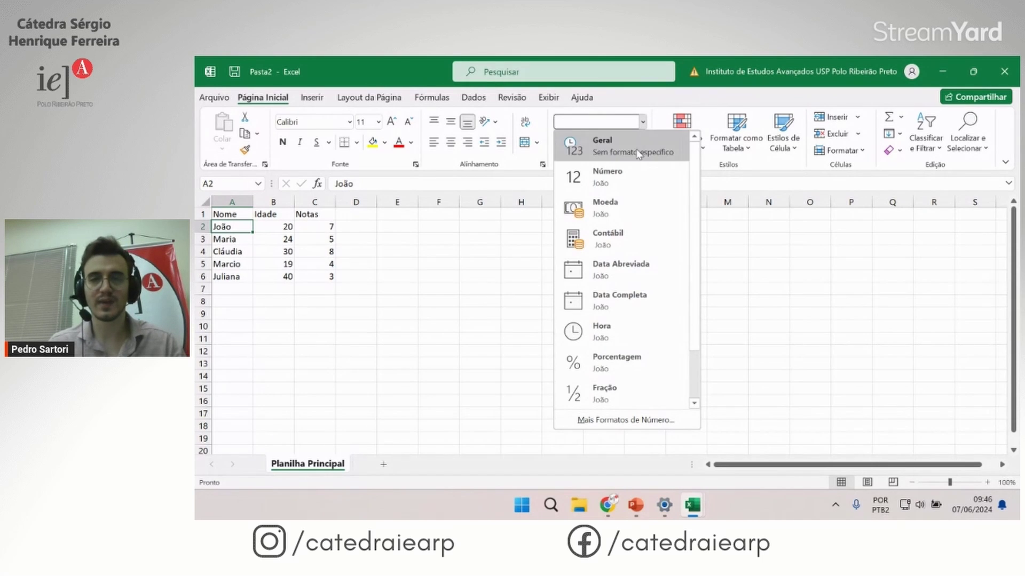
scroll(660, 222, down, 1)
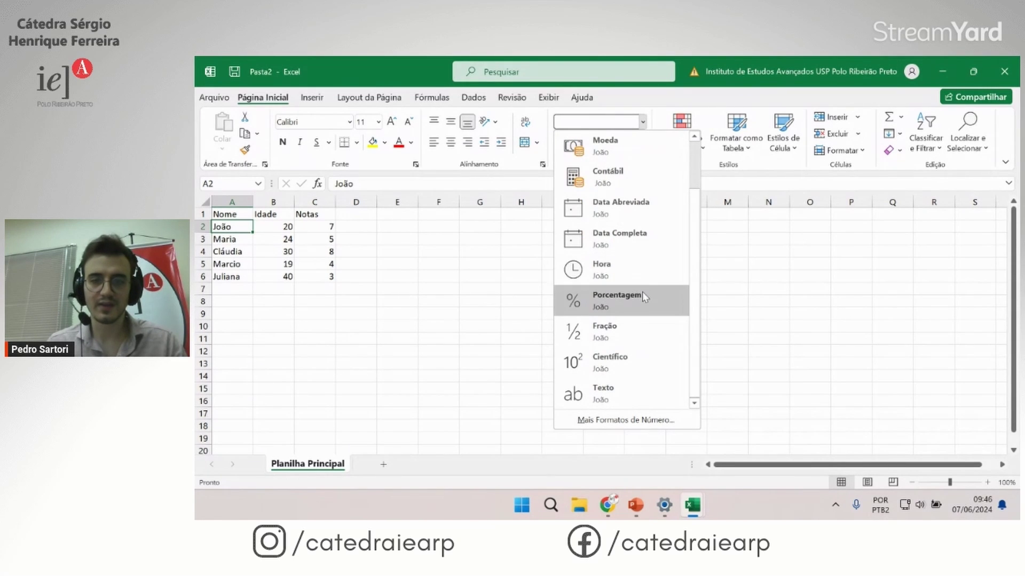
click(613, 395)
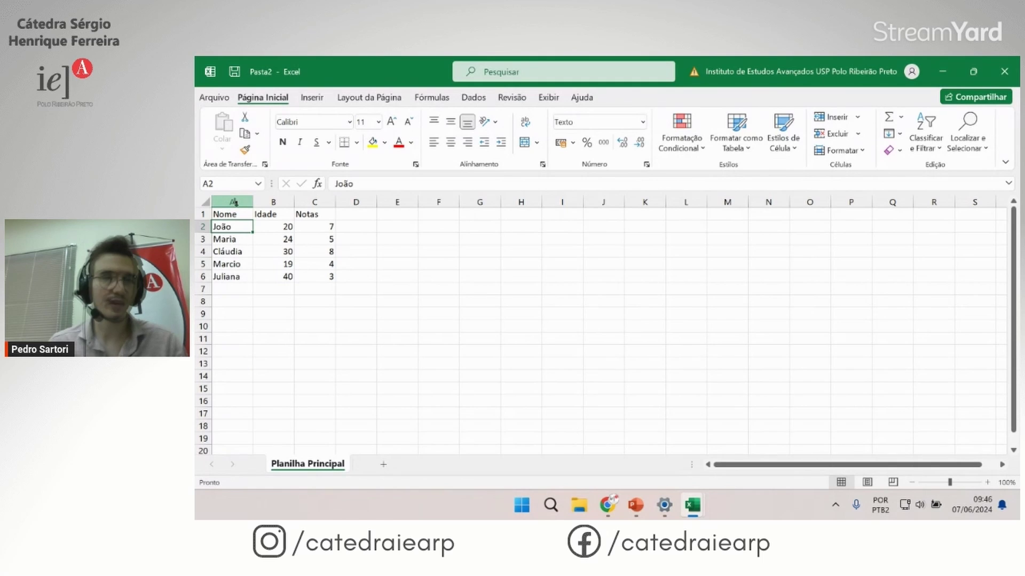
Step: Apply the Texto number format to the entire Nome column A
click(236, 204)
click(643, 122)
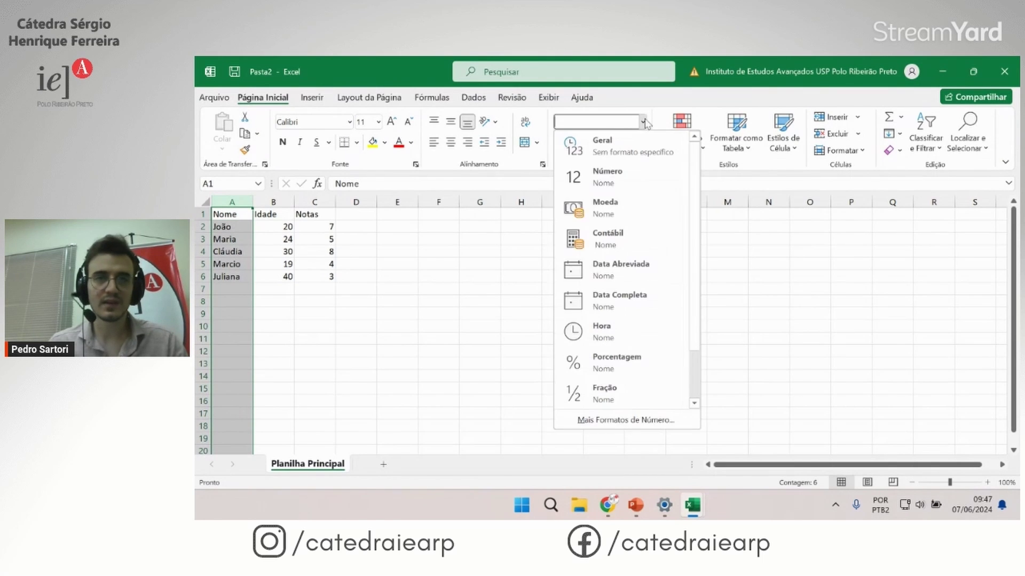
scroll(637, 407, down, 2)
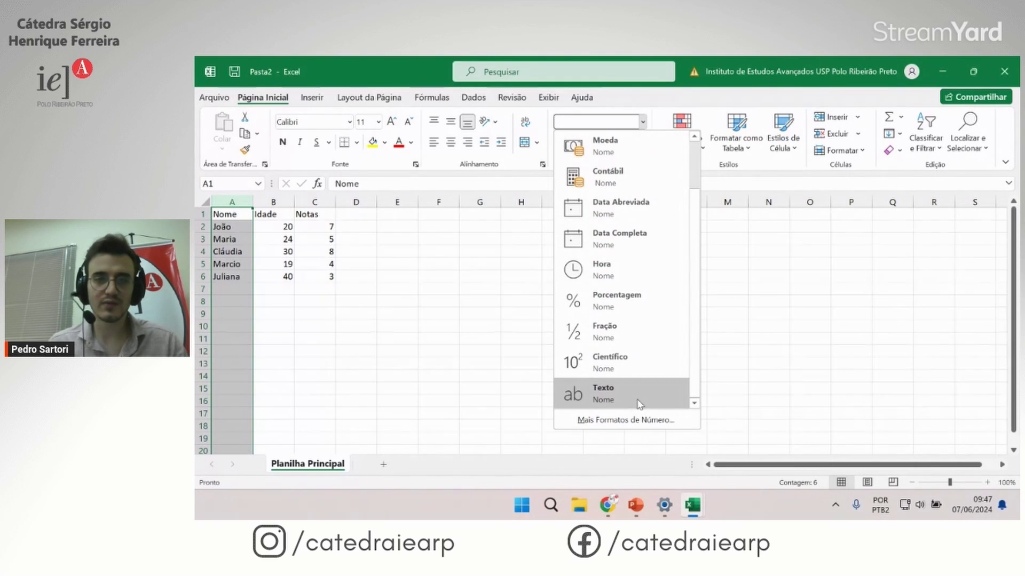
click(640, 404)
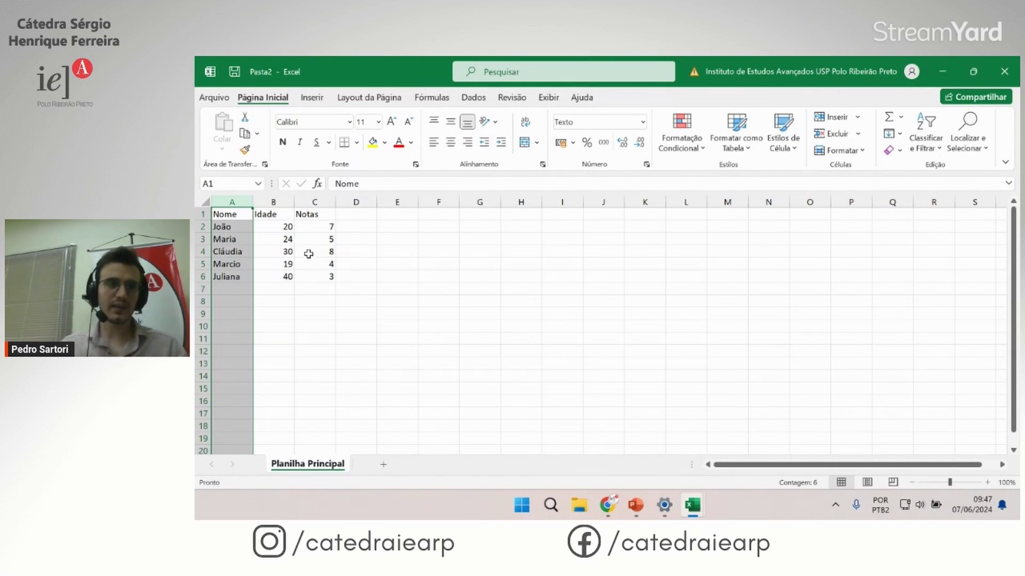
click(275, 227)
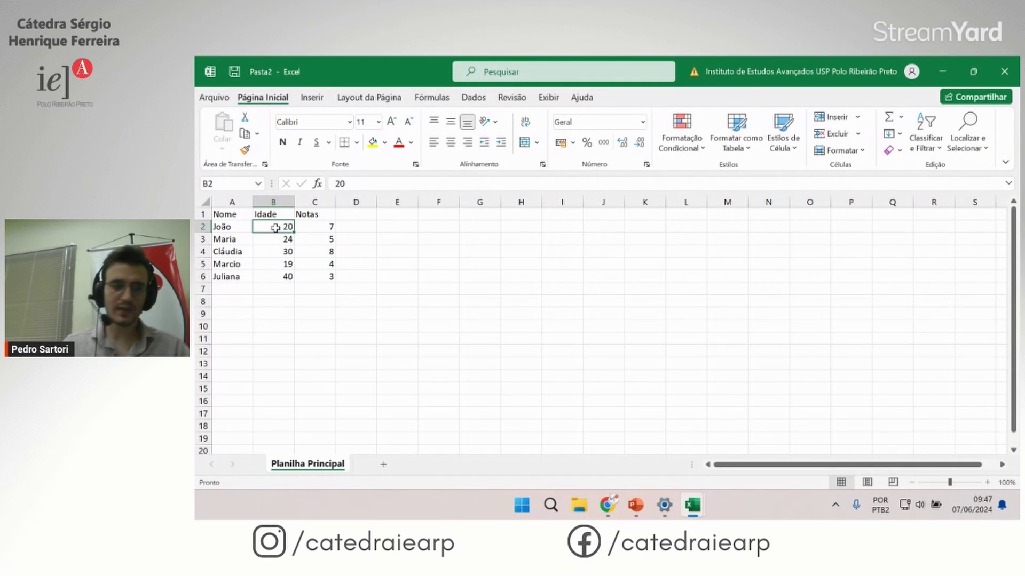
Step: Format the ages in B2:B6 as Número with no decimal places
drag(275, 228, 277, 275)
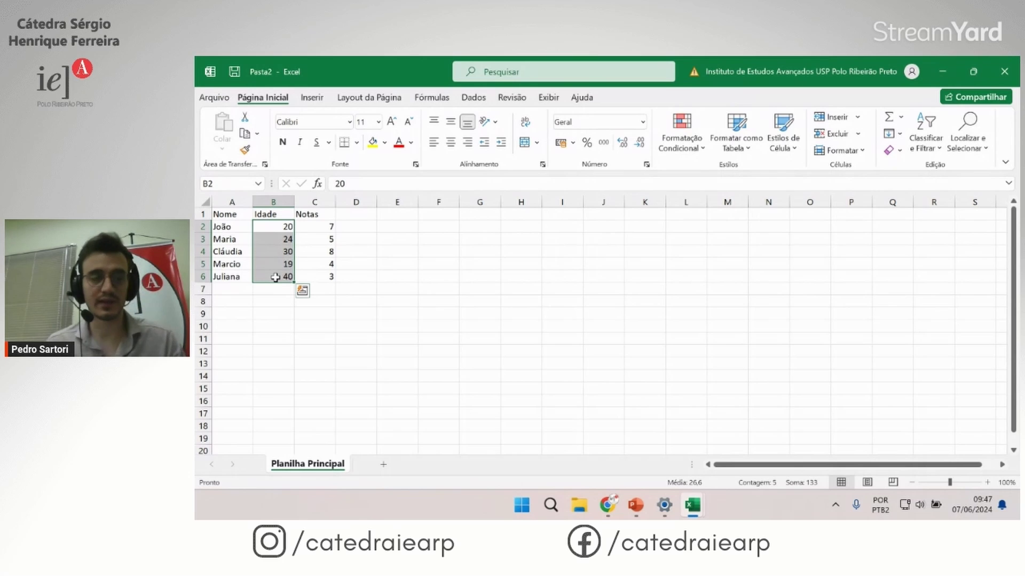
click(642, 122)
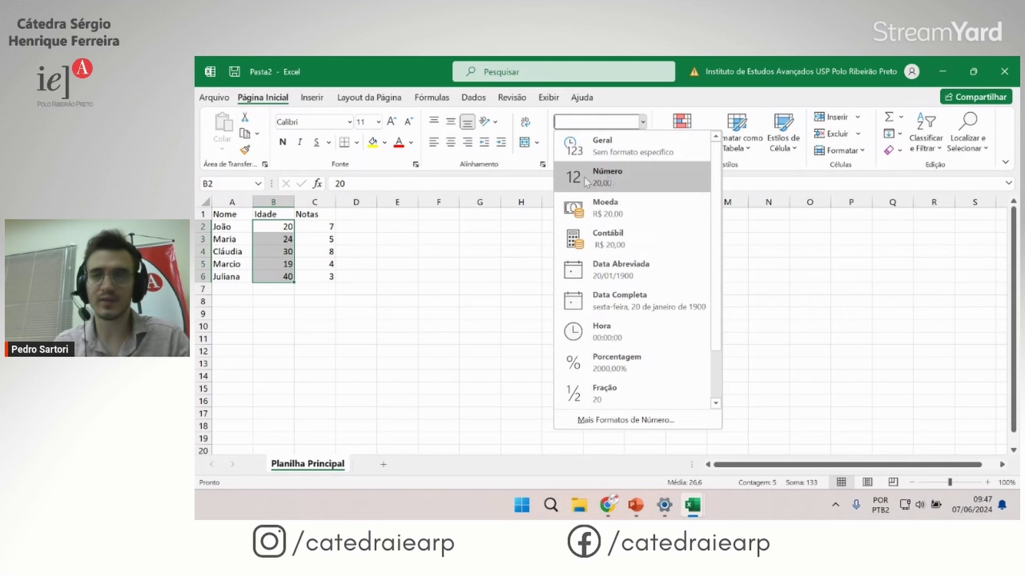
click(617, 185)
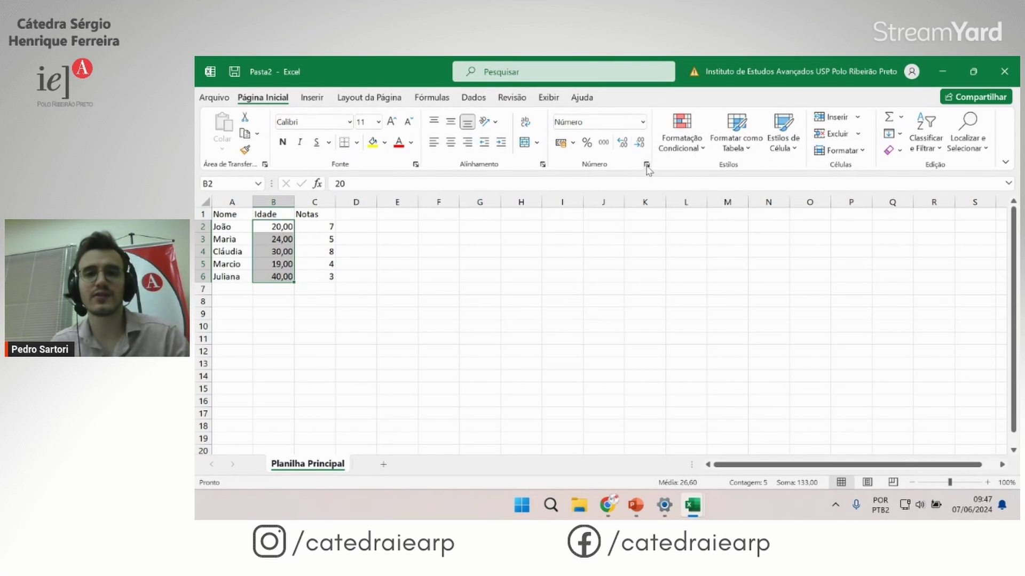
click(622, 143)
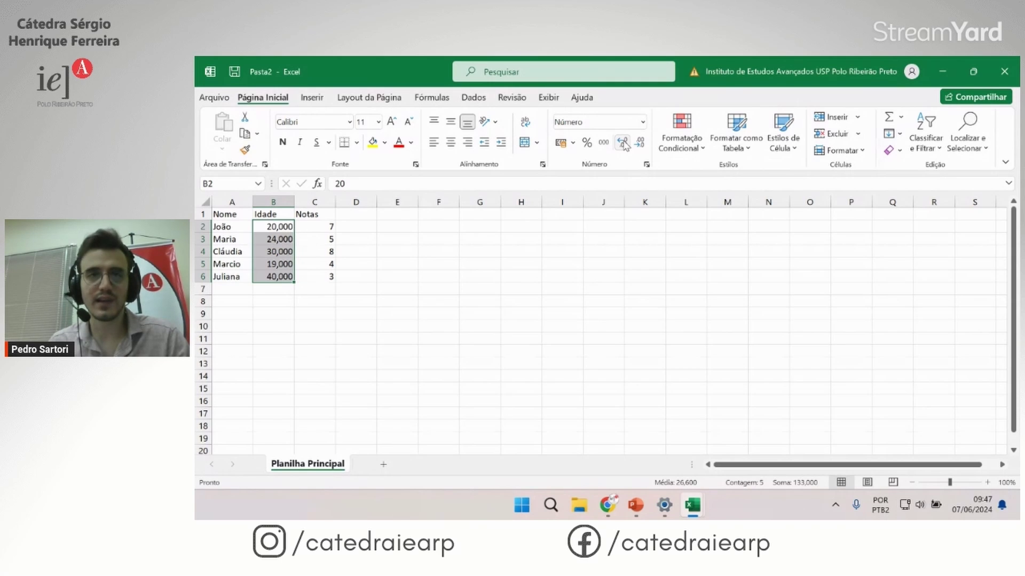
click(623, 143)
click(623, 143)
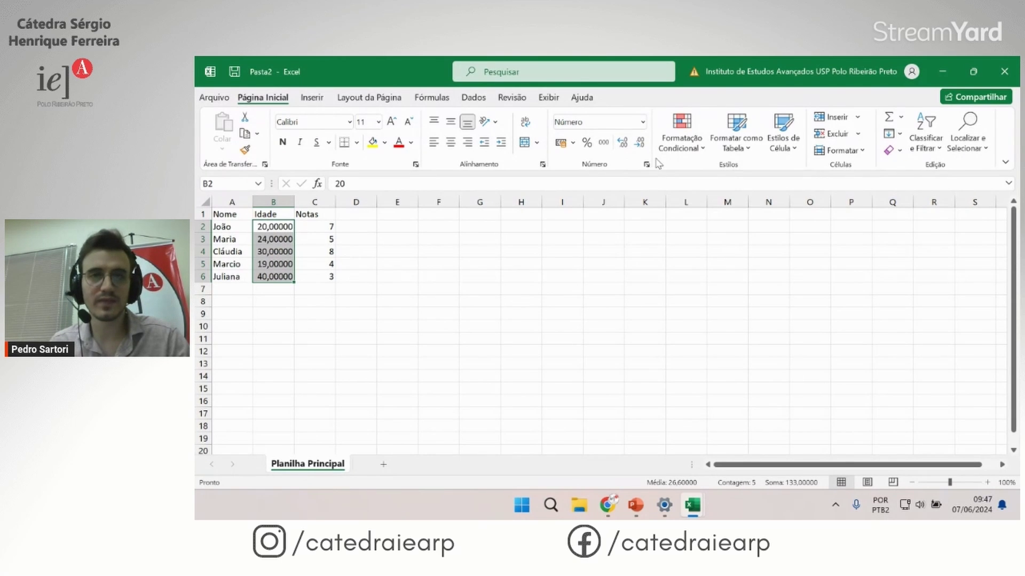
click(639, 144)
click(639, 144)
click(639, 144)
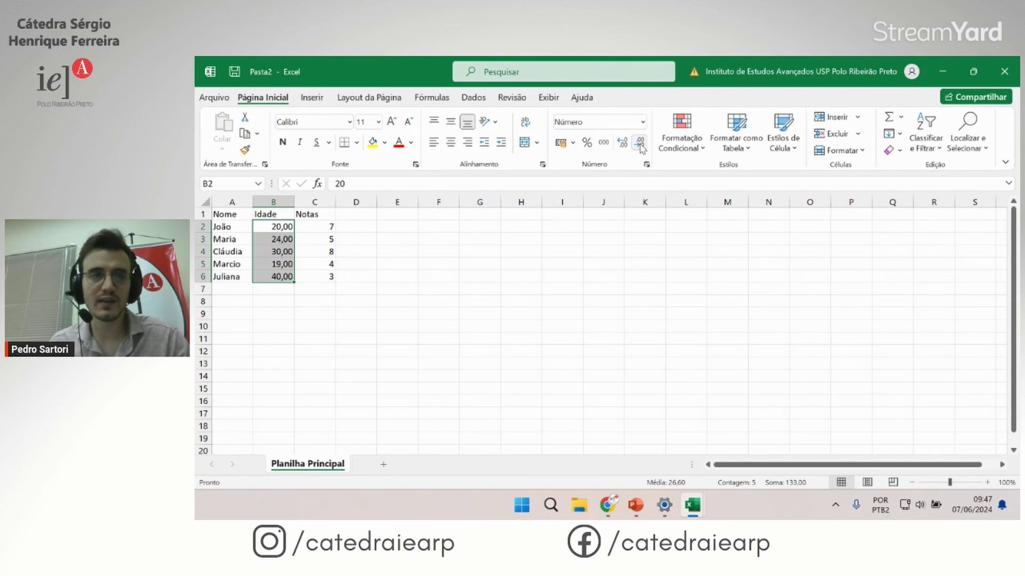
click(639, 144)
click(639, 144)
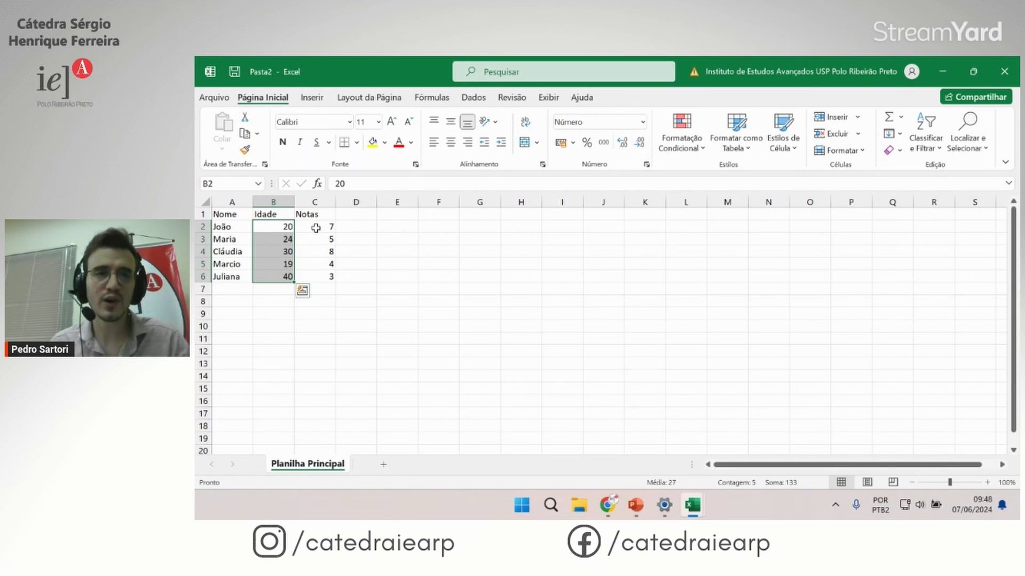
Step: Format the grades in C2:C6 as Número with one decimal place
click(315, 228)
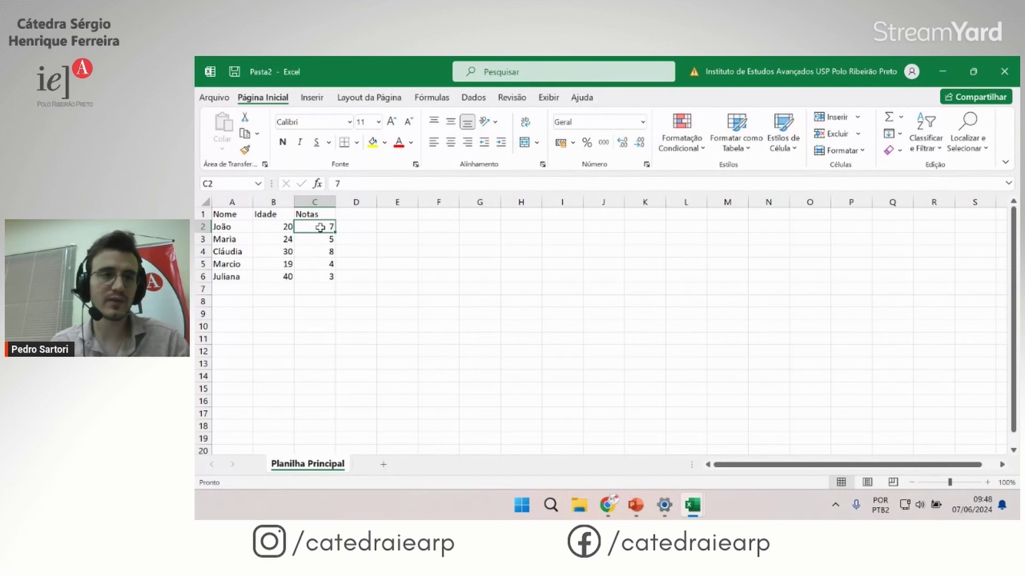
drag(320, 228, 331, 275)
click(642, 122)
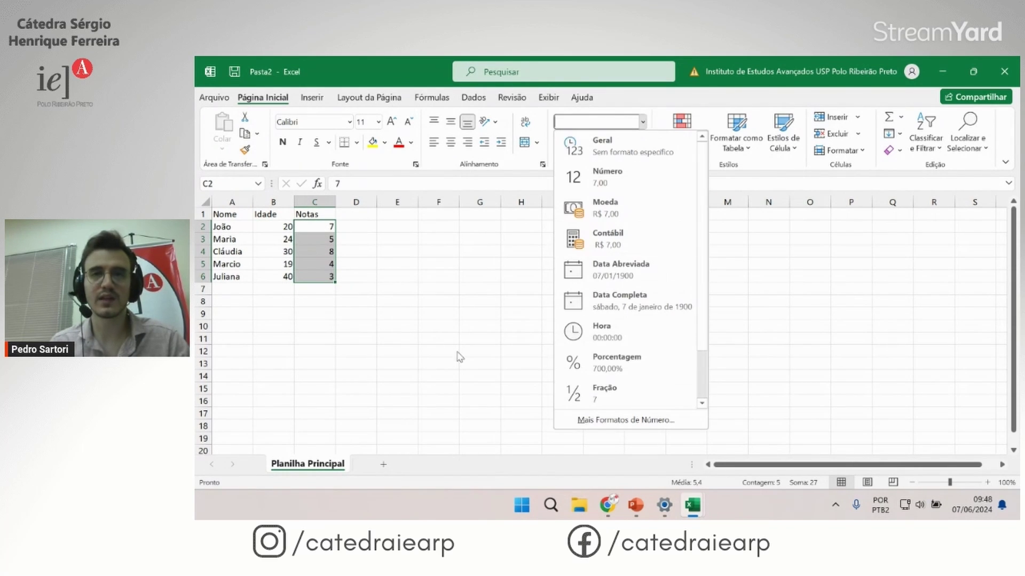
click(600, 177)
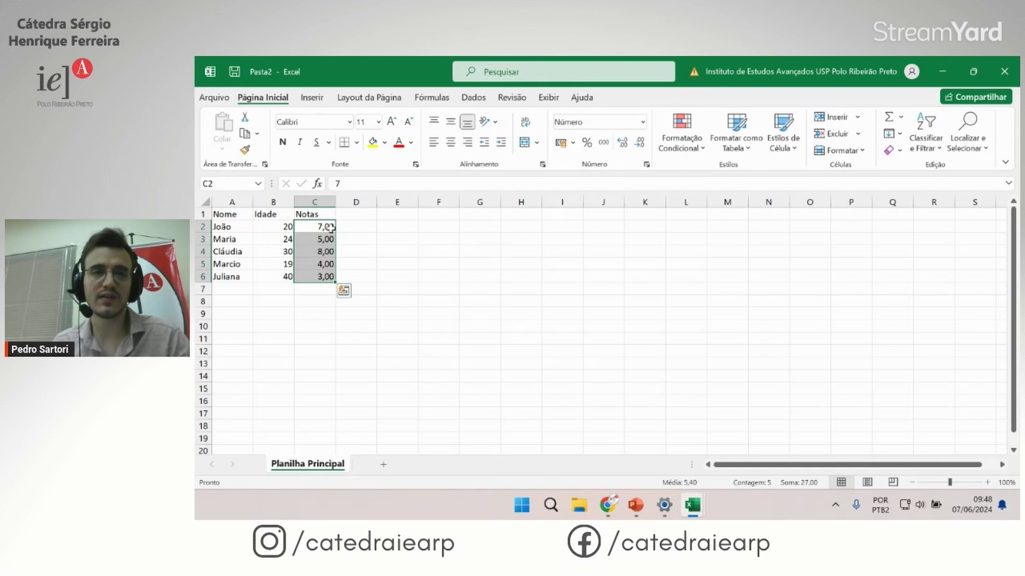
click(641, 143)
click(640, 143)
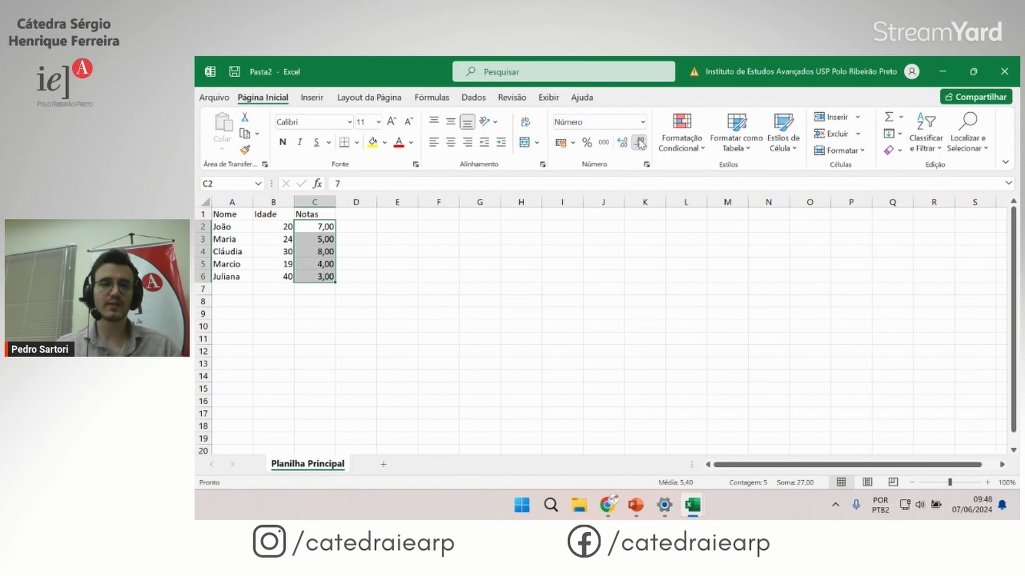
click(640, 143)
click(353, 214)
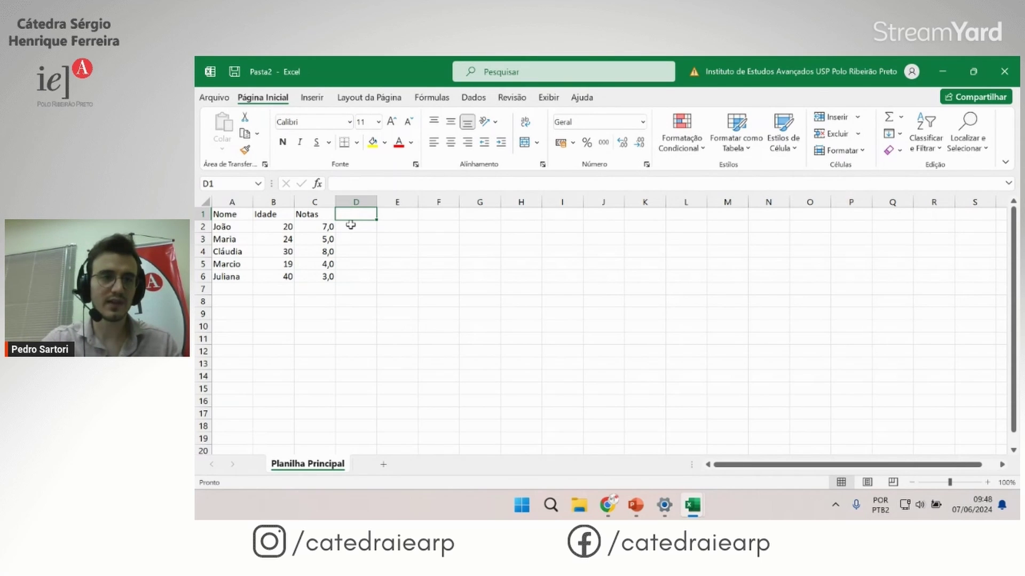
Step: Enter the Aniversário heading in D1 and birthdays 03/mar and 05/jan below it
text(Ani)
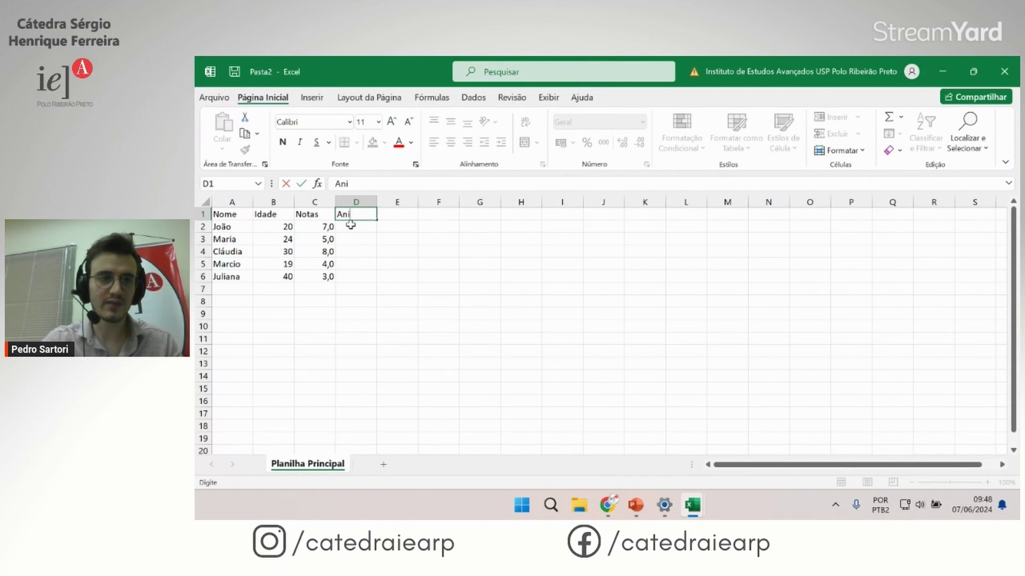
text(versário)
key(Return)
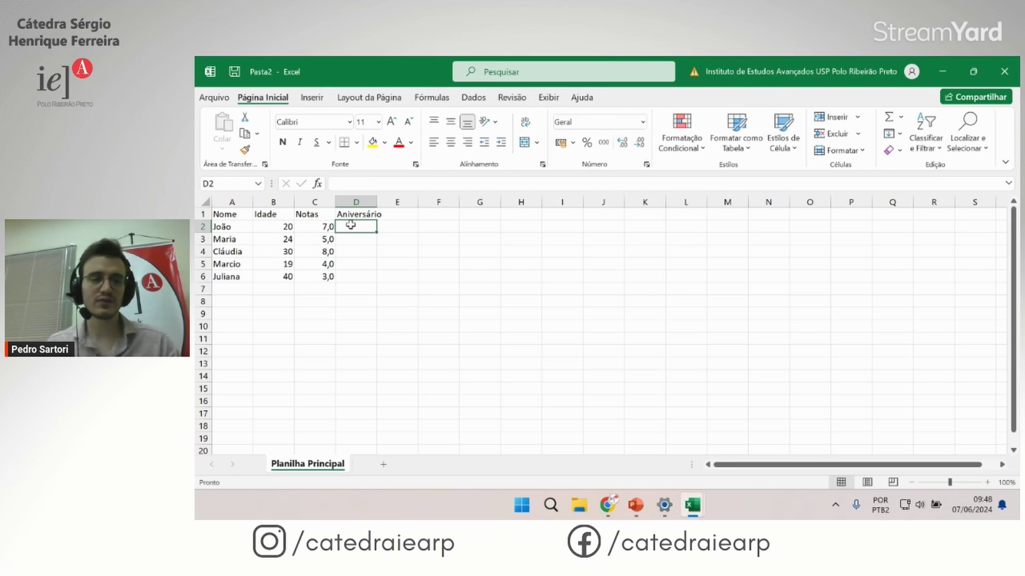
text(3/03)
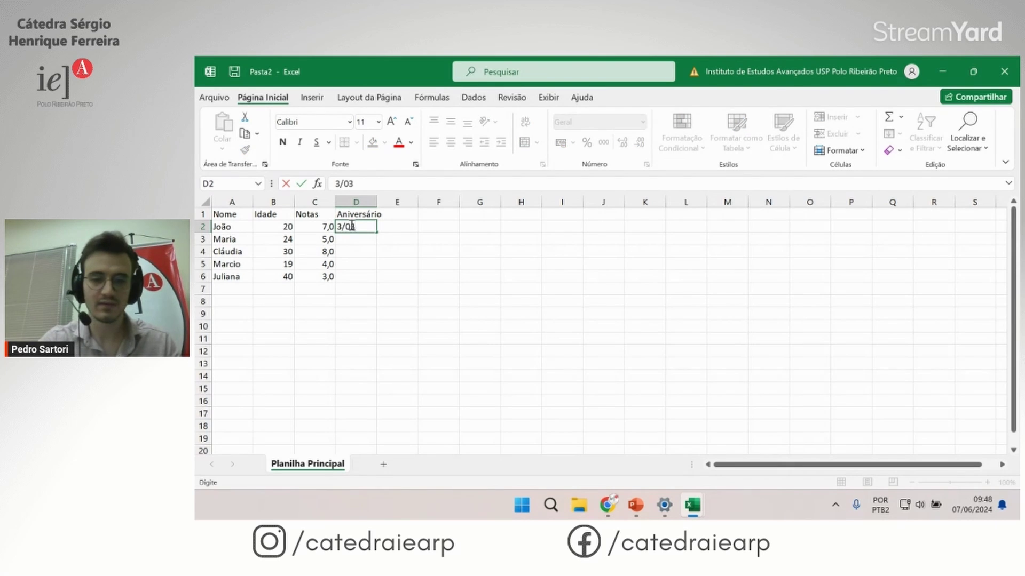
key(Return)
text(5/jan)
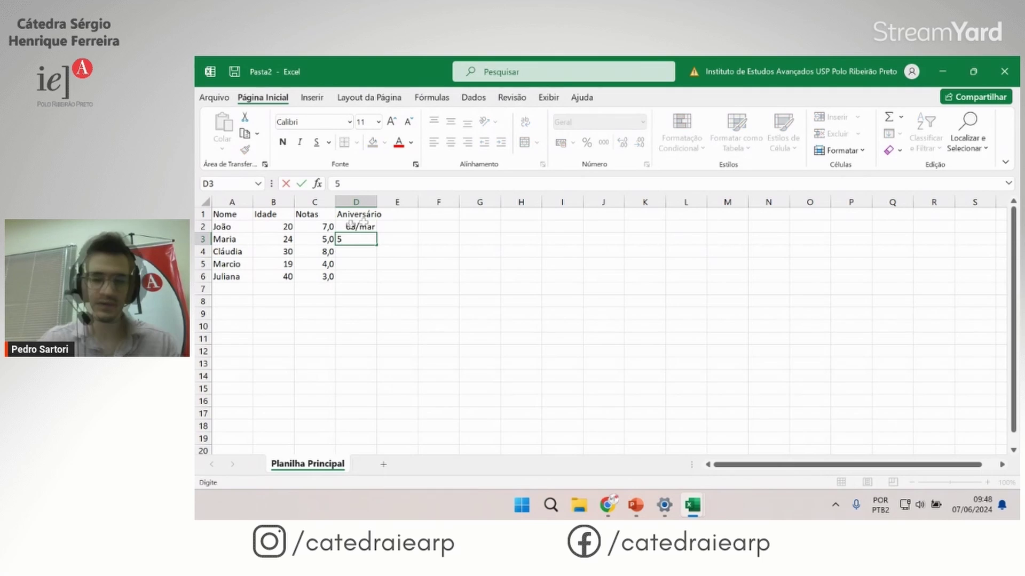
key(Tab)
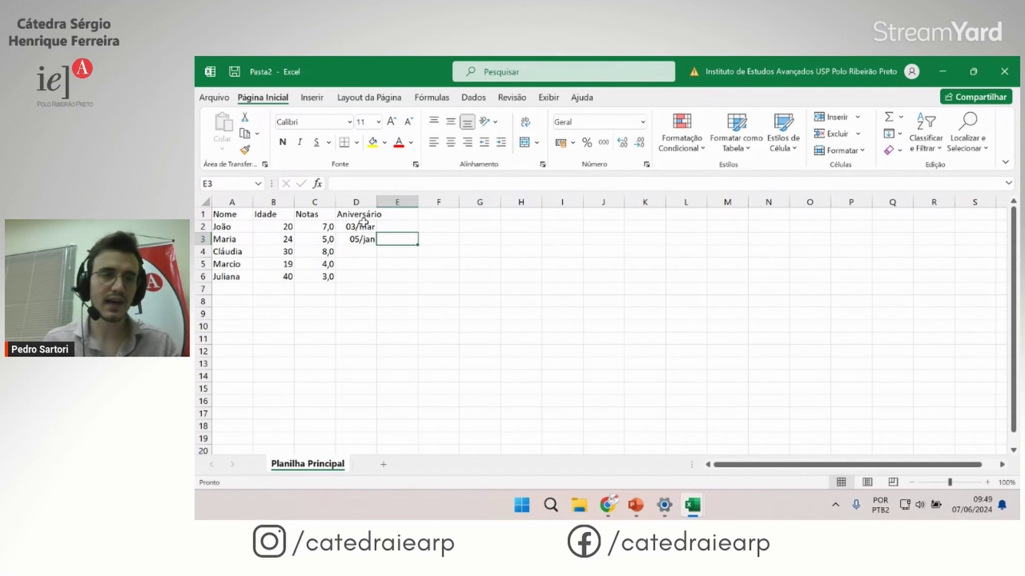
Step: Enter the birthdays 01/dez, 04/nov and 07/jul in D4, D5 and D6
click(369, 255)
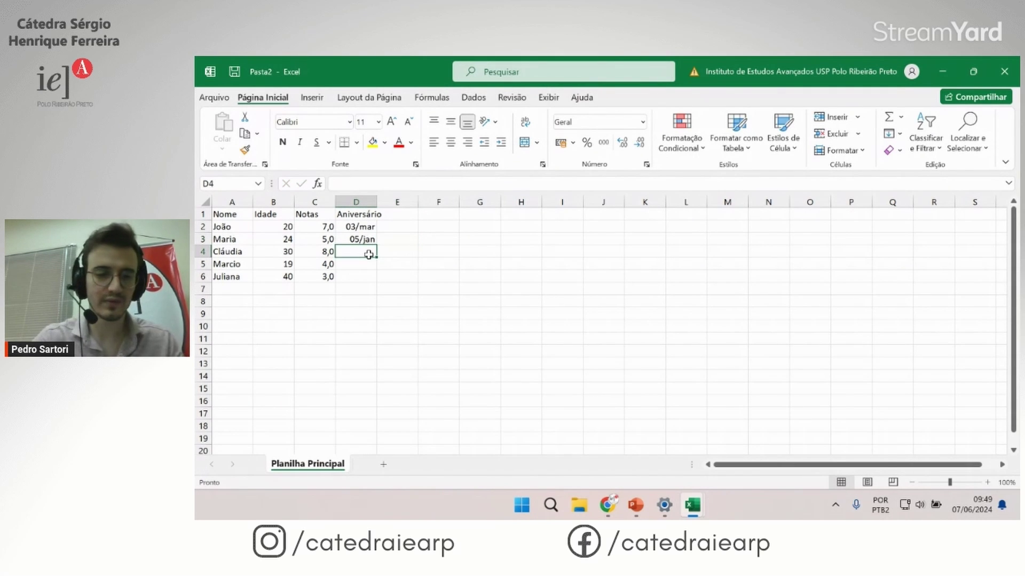
text(01/12)
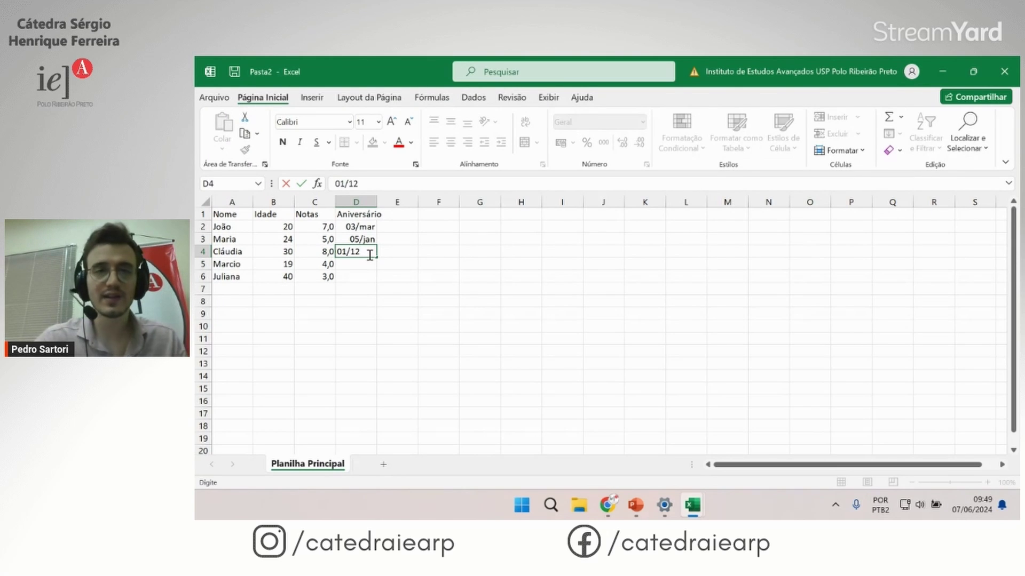
key(Return)
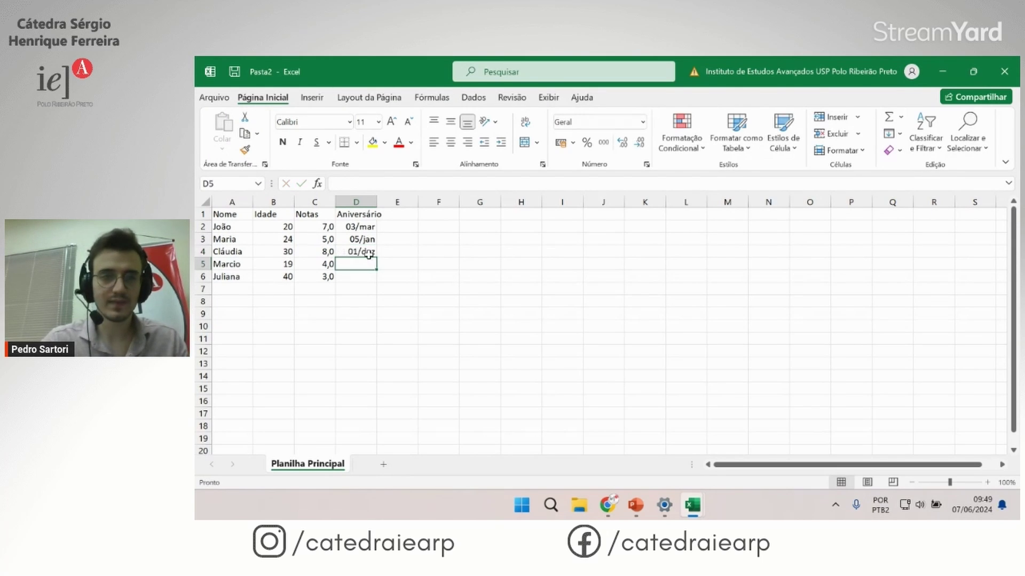
click(355, 252)
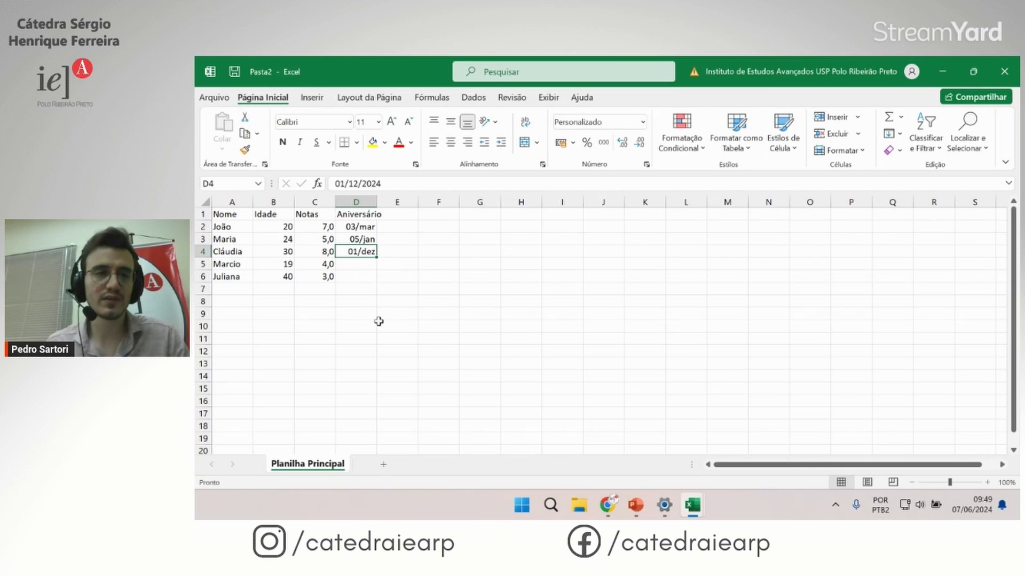
click(368, 265)
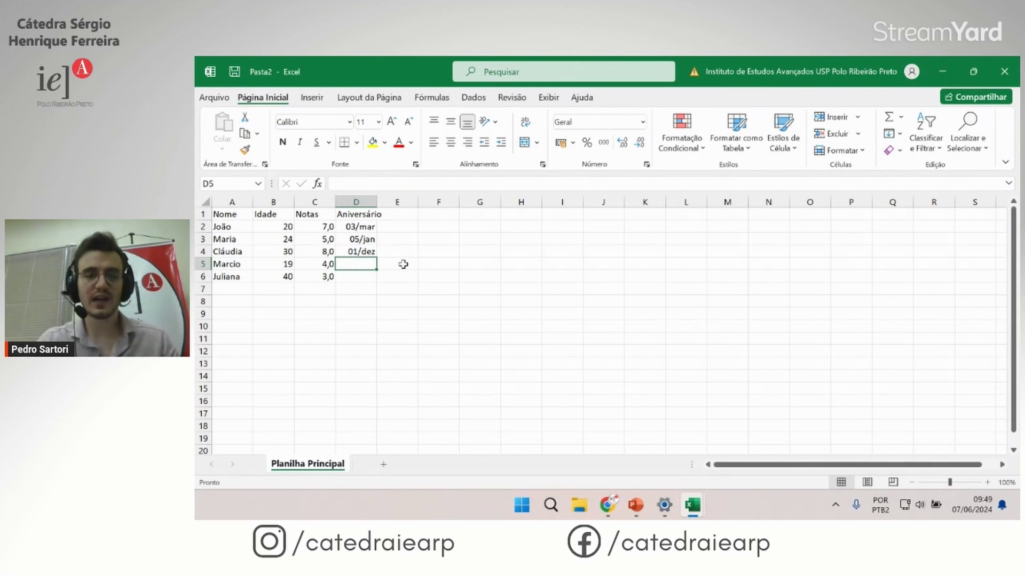
text(4/nov)
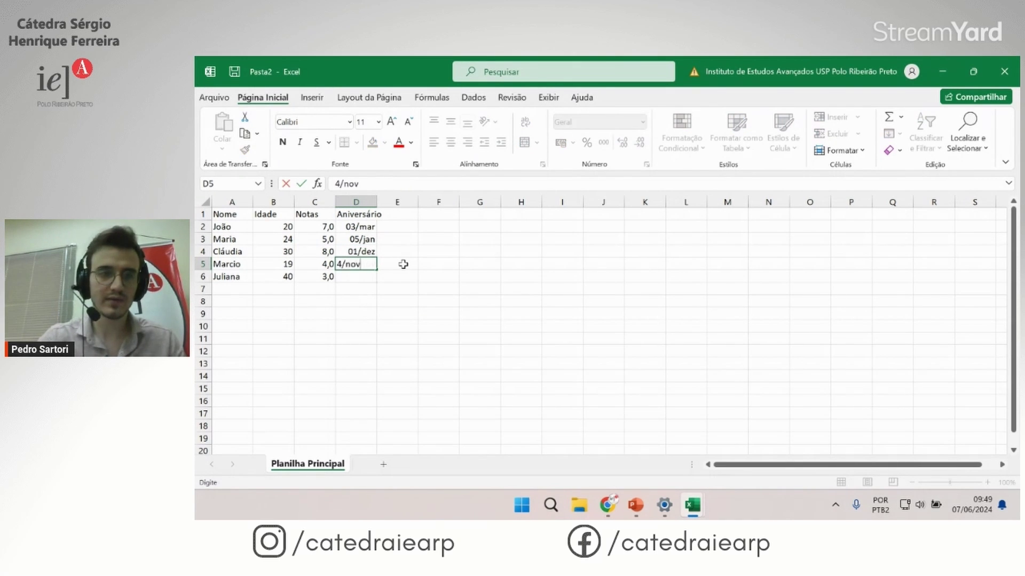
key(Return)
text(7/jul)
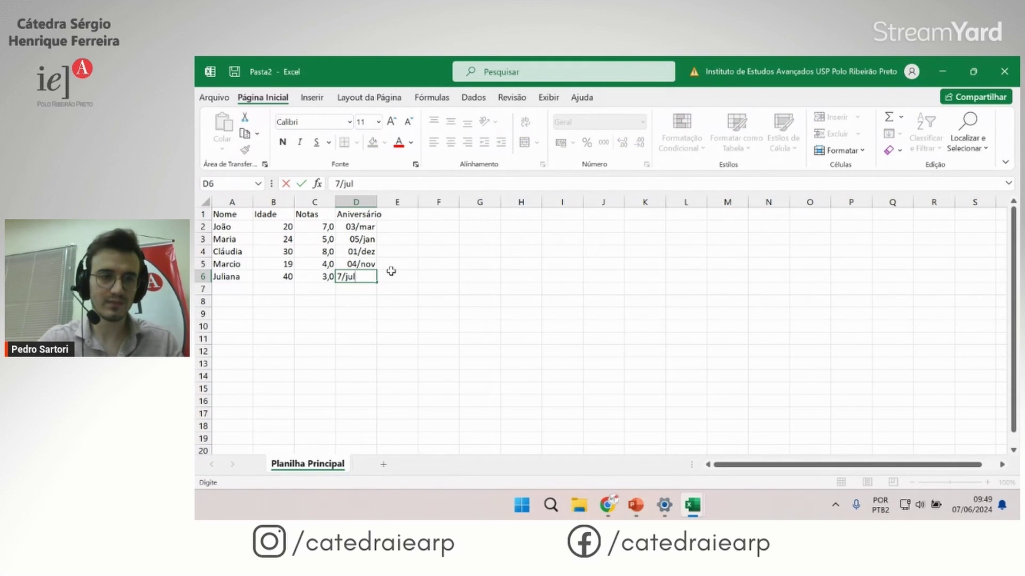
Step: Select the birthdays in D2:D6 and apply the long date format
click(364, 226)
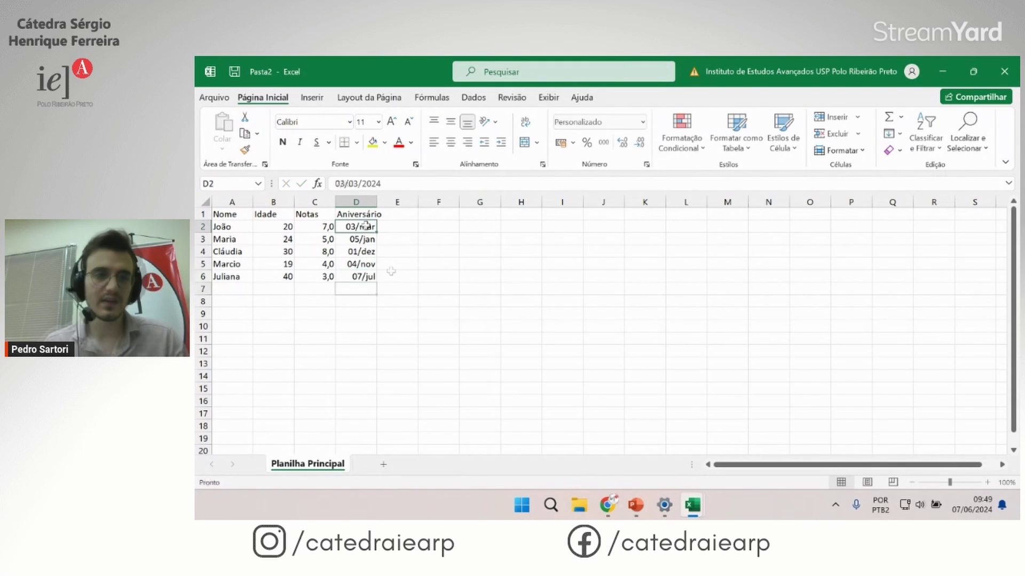
drag(365, 226, 364, 277)
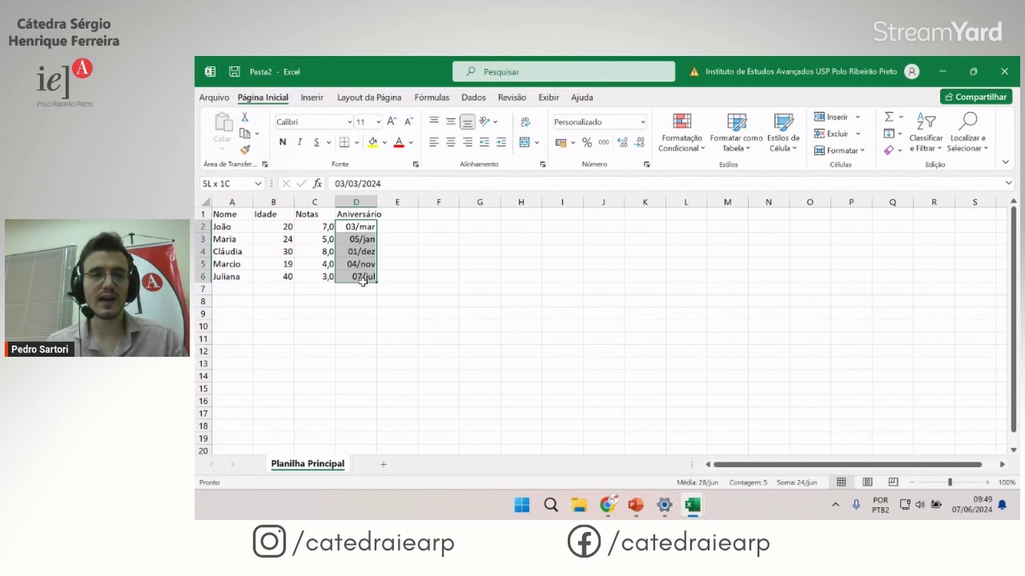
click(642, 121)
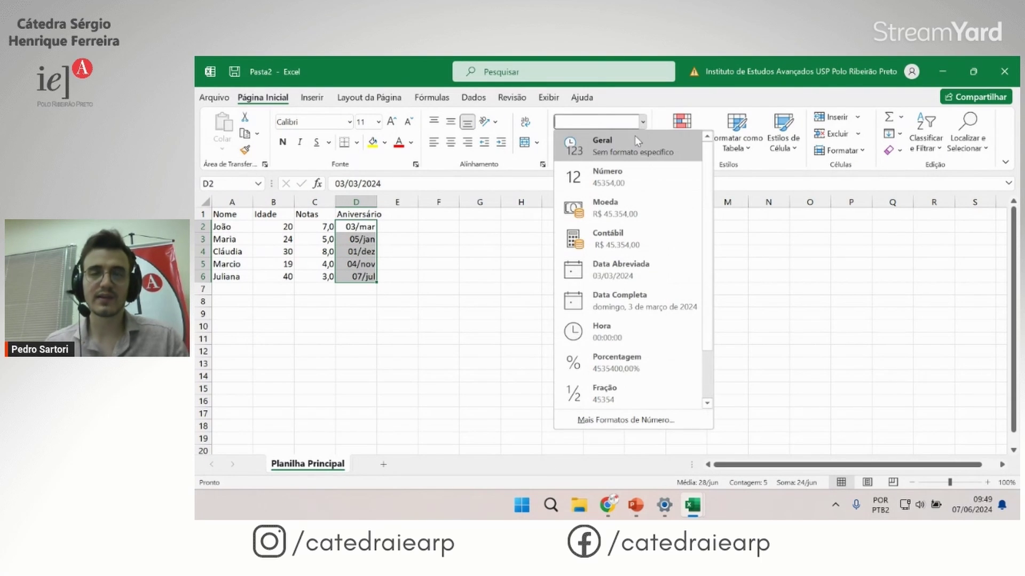
scroll(633, 166, down, 1)
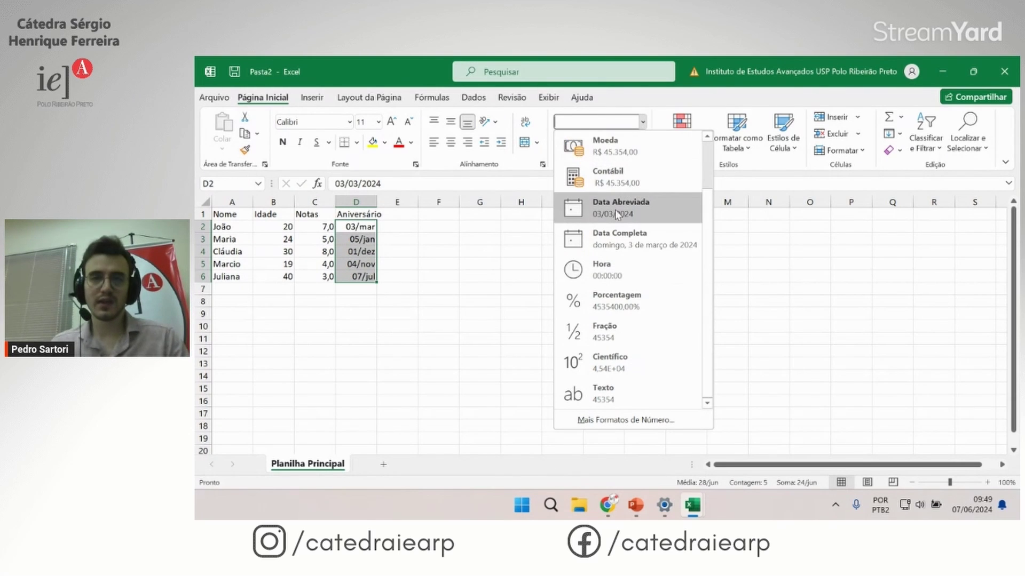
click(628, 239)
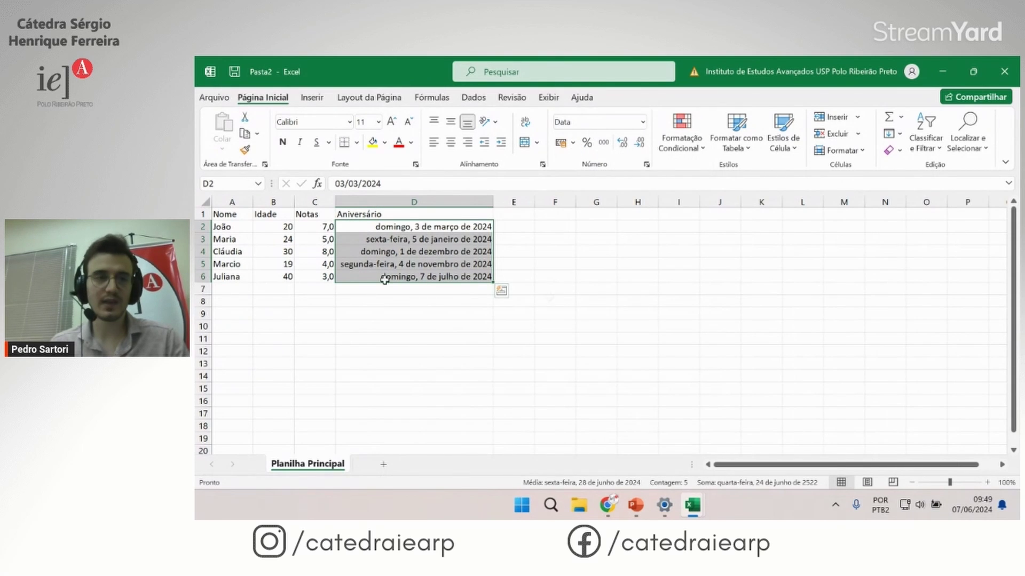
Step: Apply the numeric day/month Data type 14/3 to D2:D6 through Format Cells
click(377, 226)
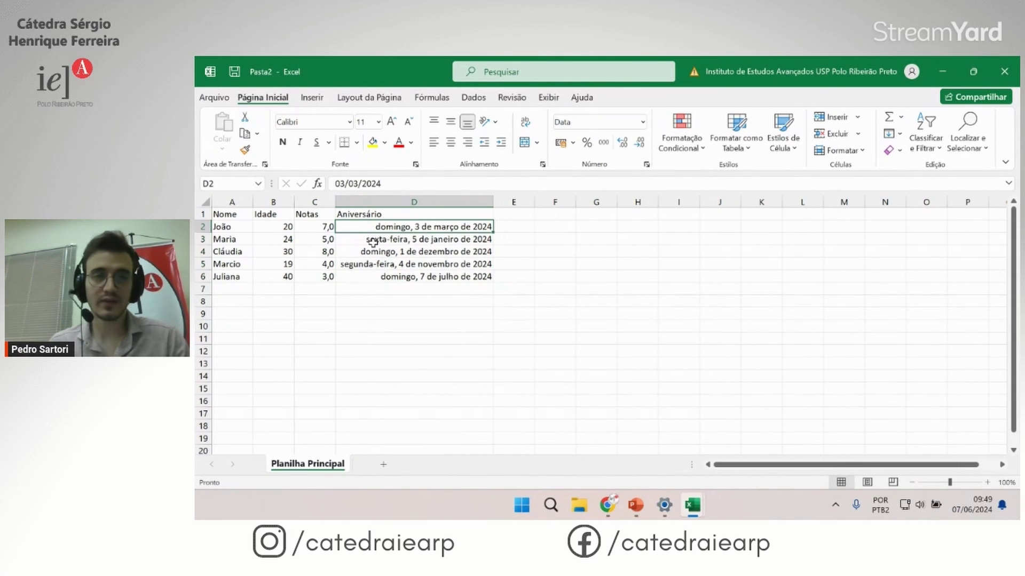
drag(381, 228, 405, 277)
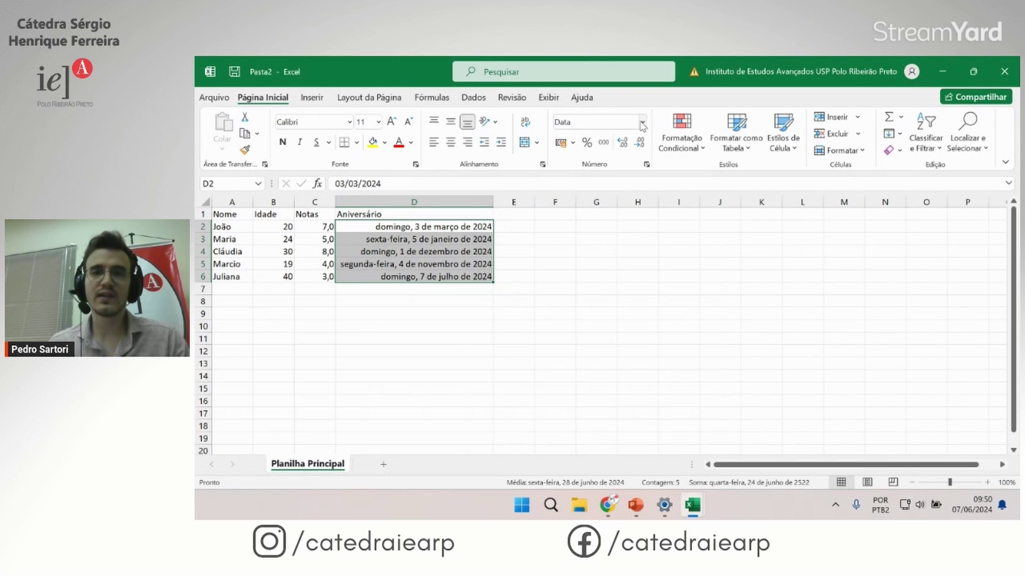
click(647, 165)
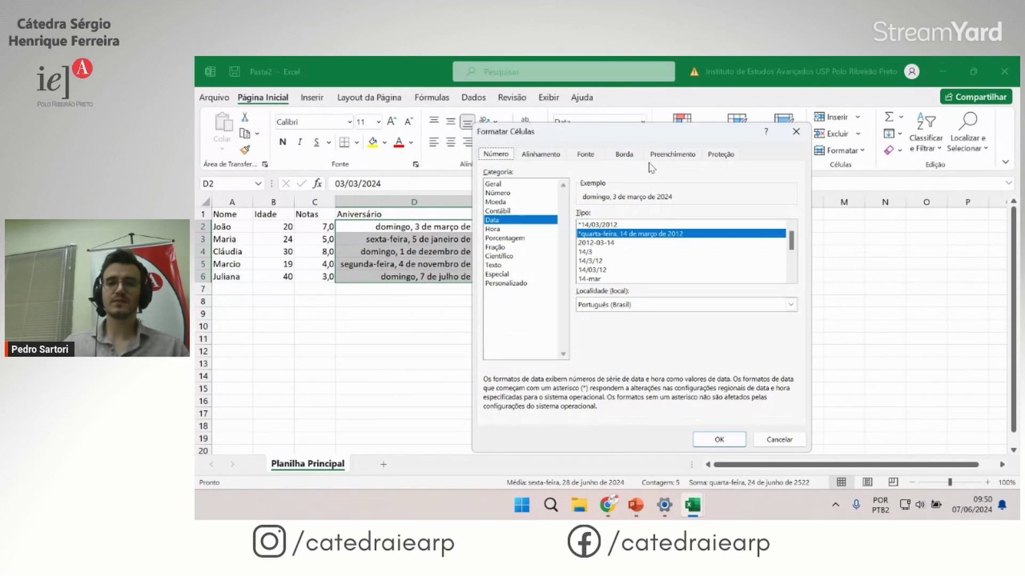
drag(581, 132, 620, 119)
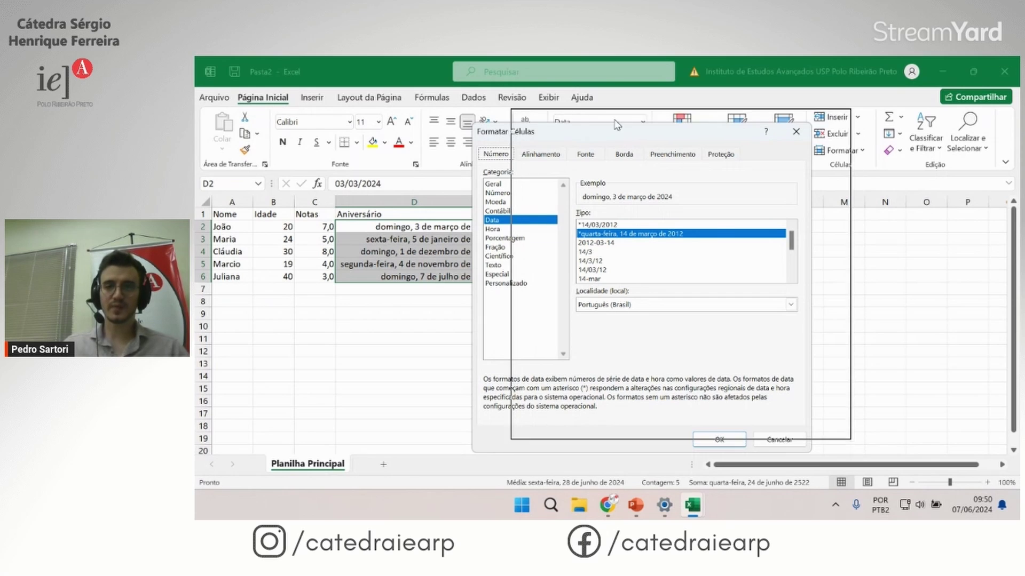
click(538, 209)
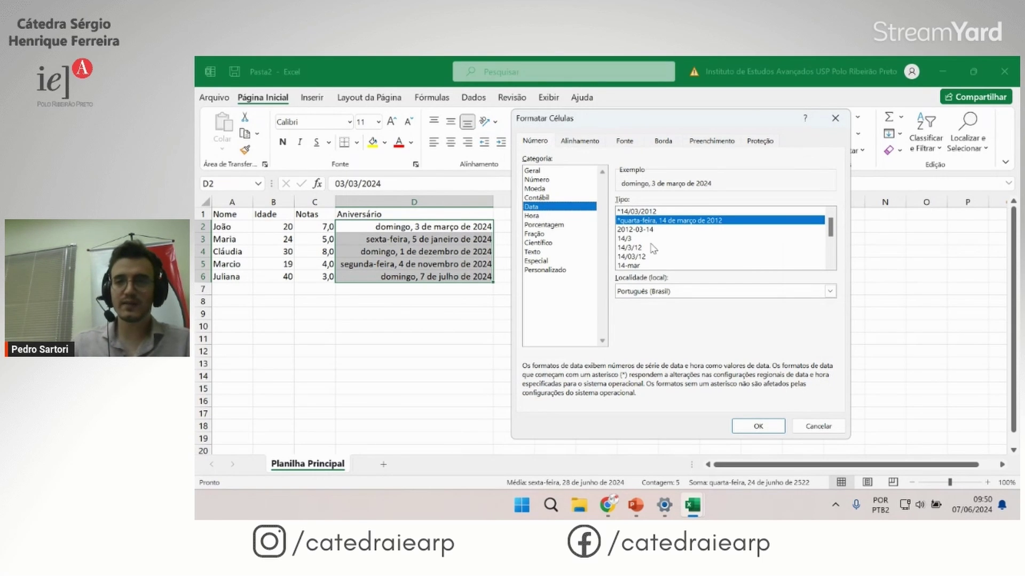
scroll(832, 233, down, 1)
drag(831, 234, 831, 249)
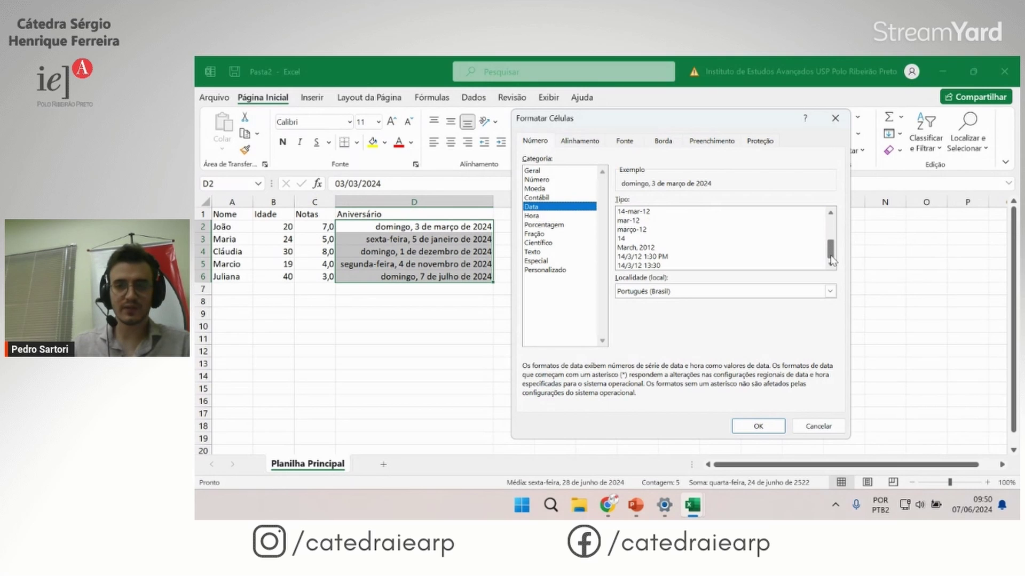
scroll(694, 251, up, 2)
click(672, 265)
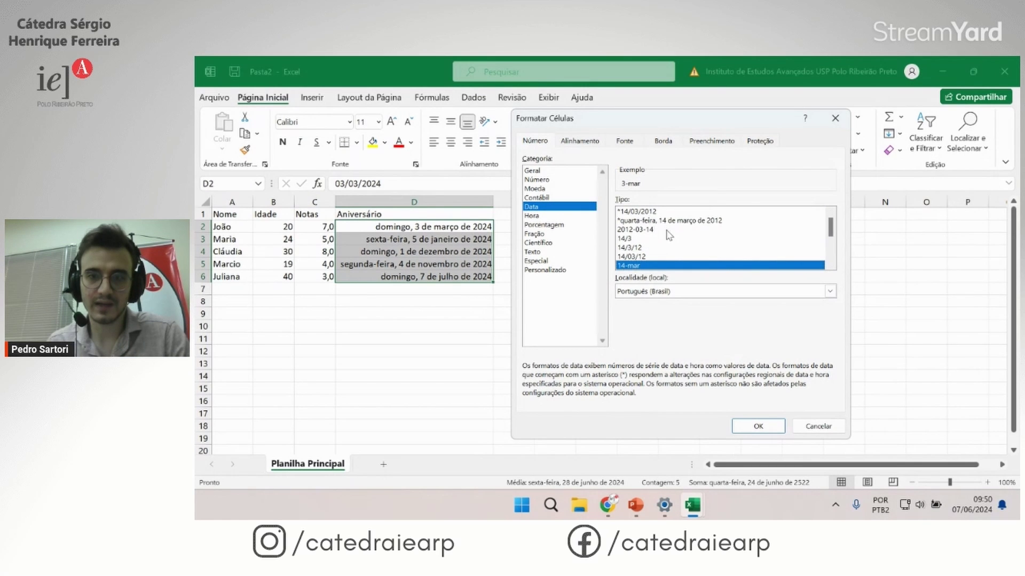
click(669, 238)
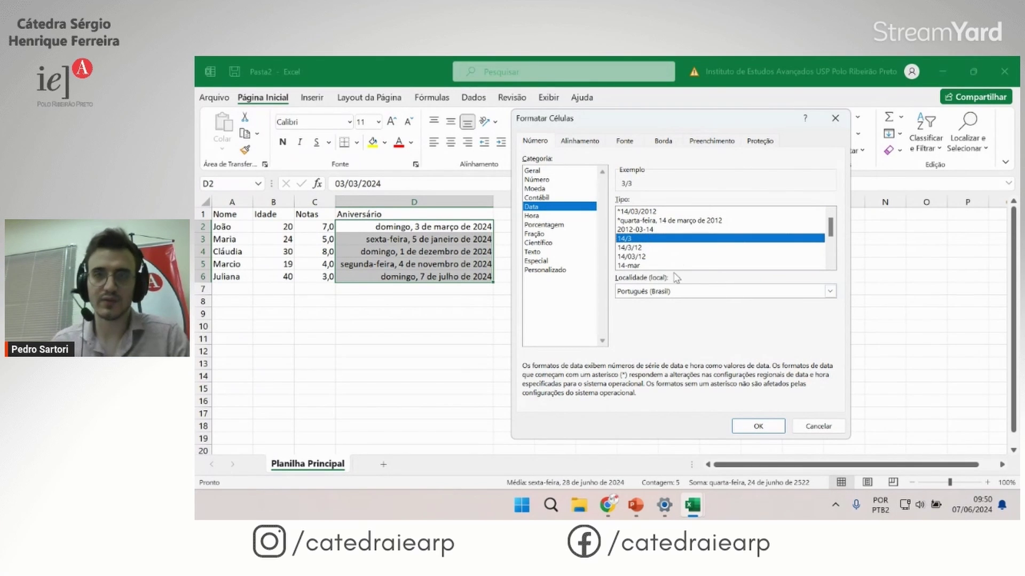
click(758, 426)
Step: Drag column D's border left to about 6 characters, fitting the short dates
click(442, 238)
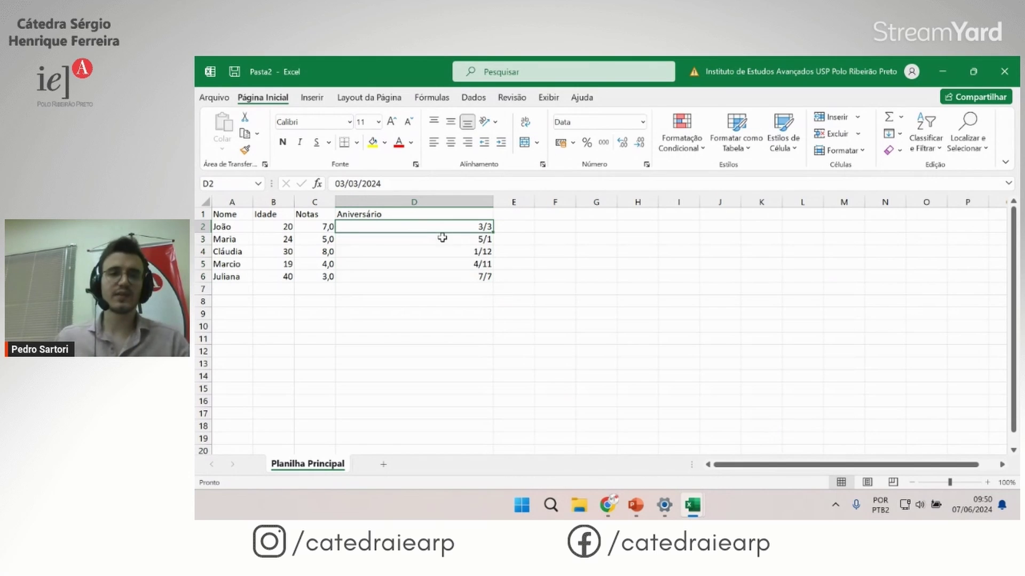
key(Up)
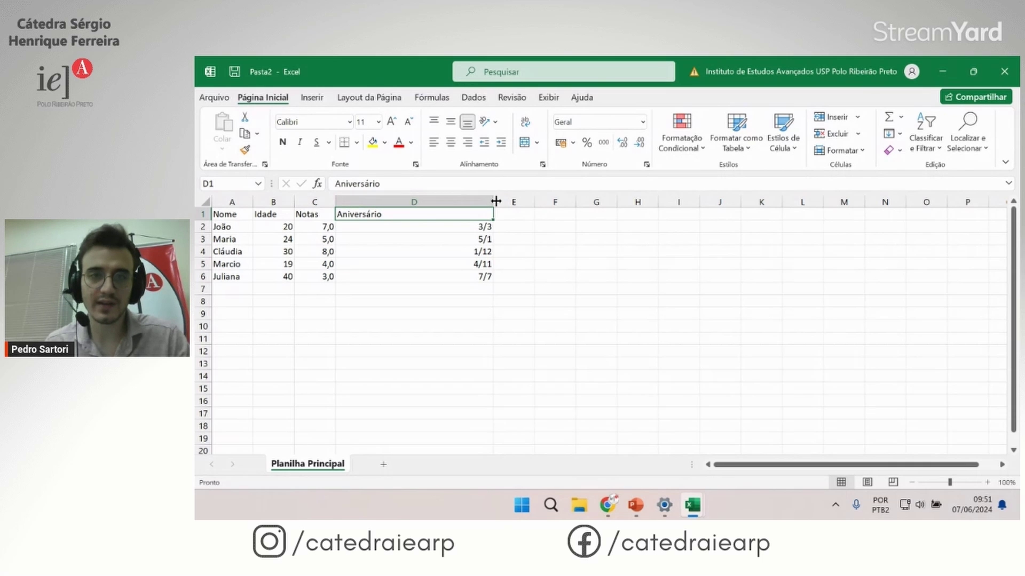
drag(493, 201, 366, 215)
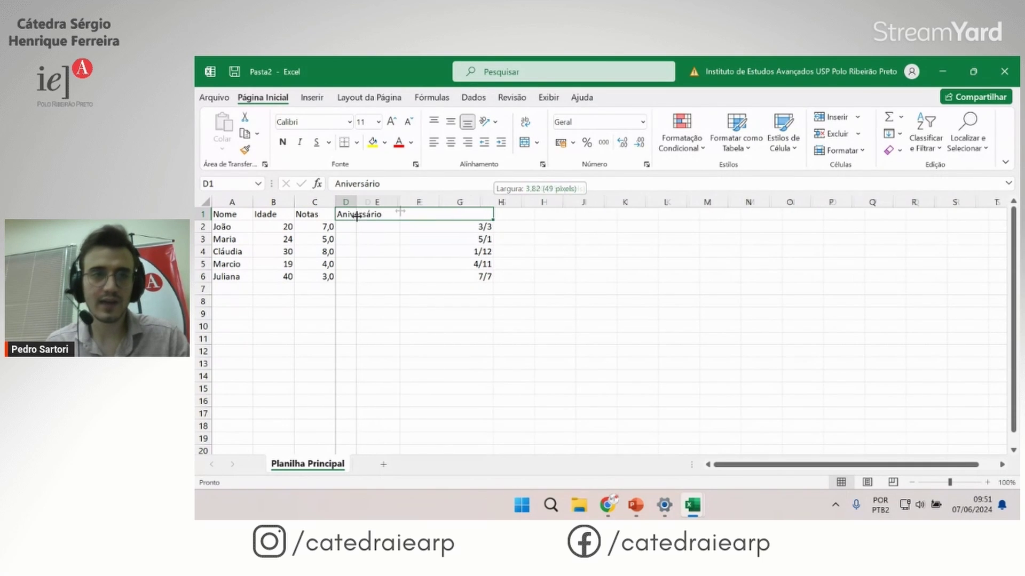
mouse_move(366, 215)
mouse_down()
mouse_move(369, 197)
mouse_move(376, 201)
mouse_move(362, 199)
mouse_up()
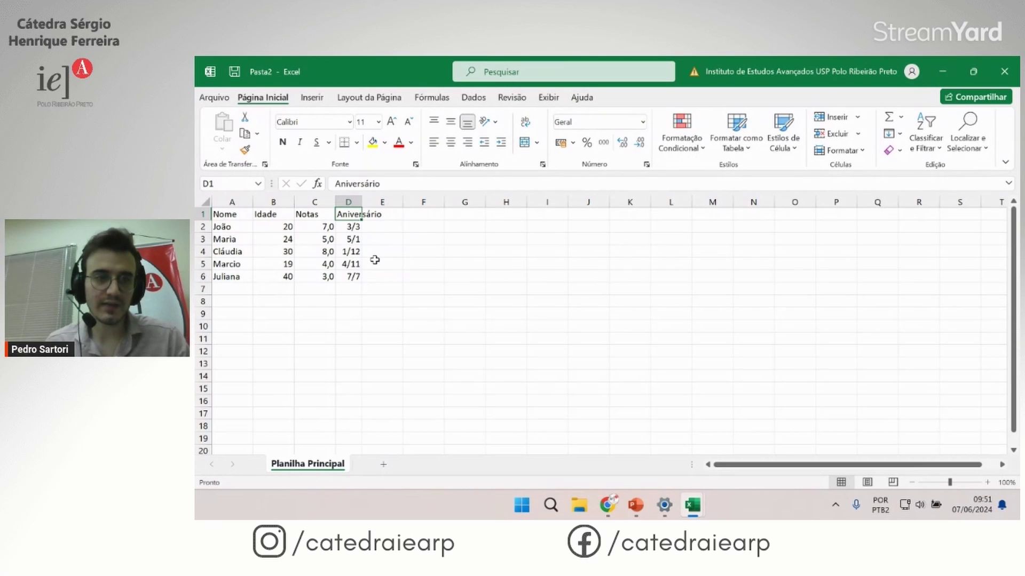
click(380, 276)
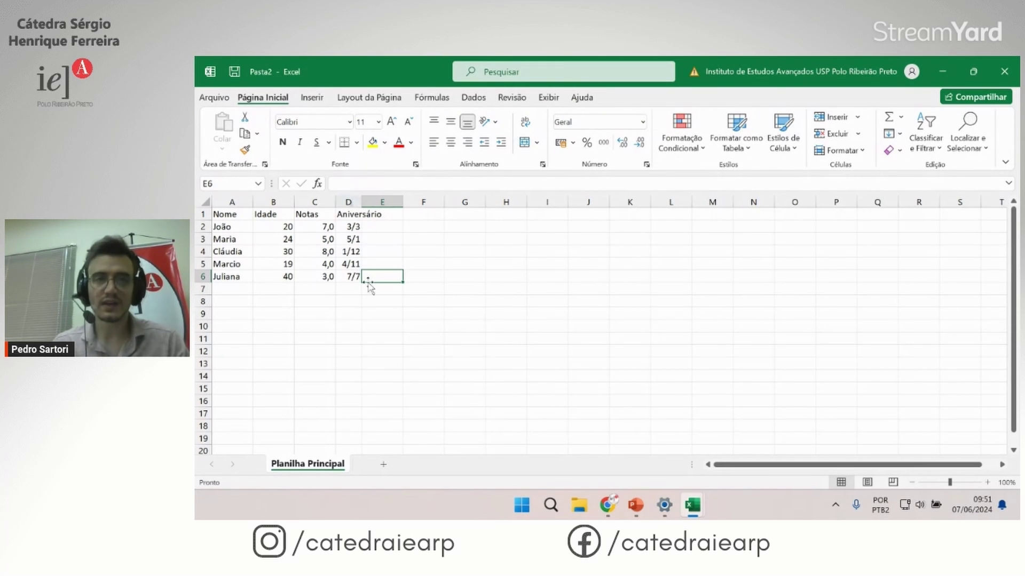
click(347, 214)
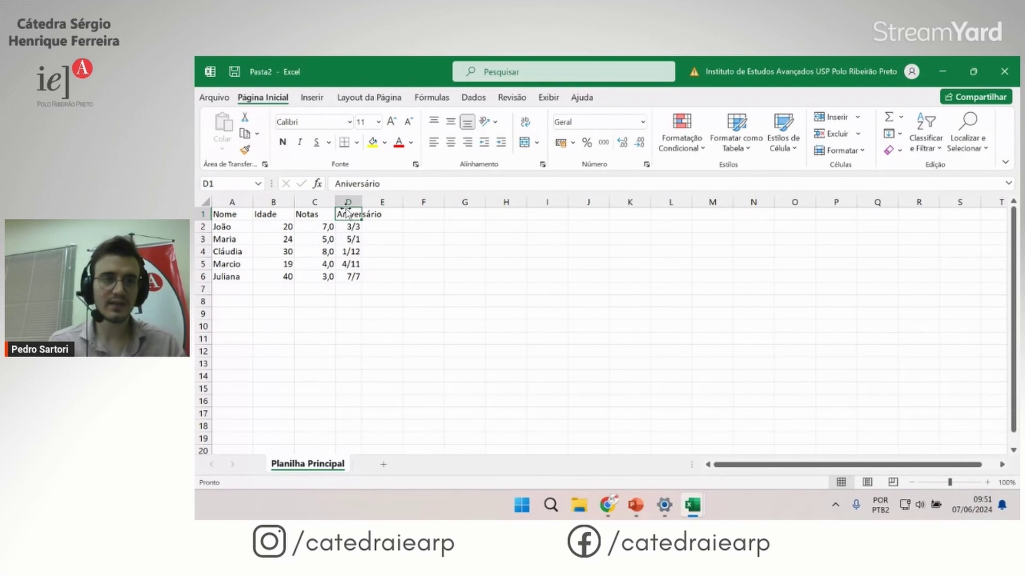
Step: Enter the heading Texto in cell E1
click(375, 214)
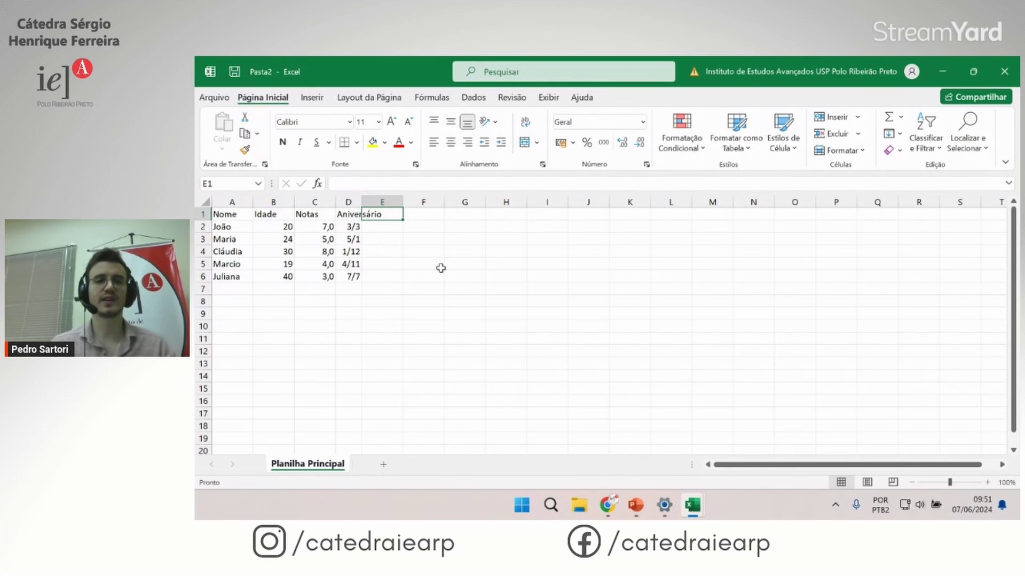
text(Texto)
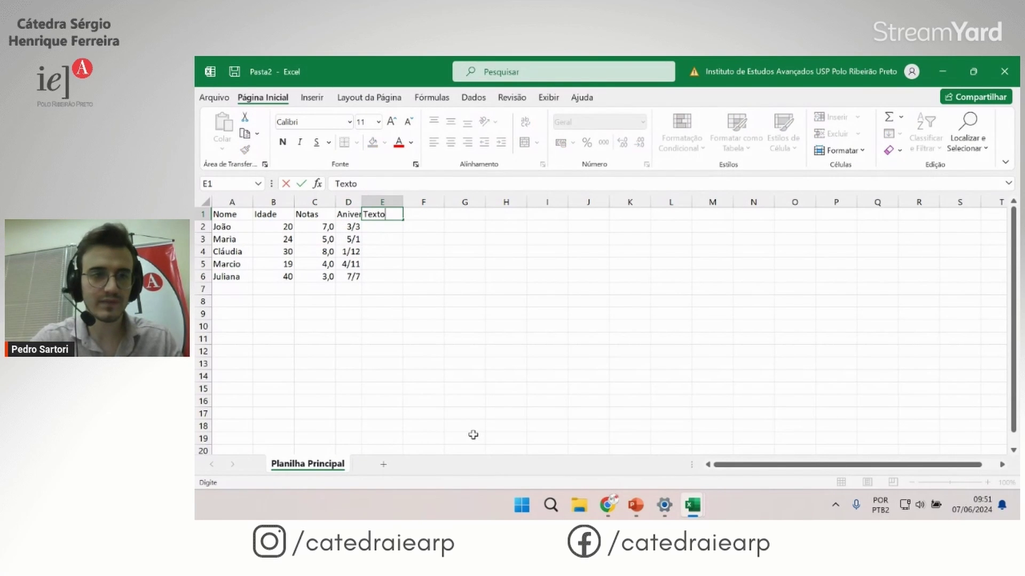
key(Return)
click(344, 214)
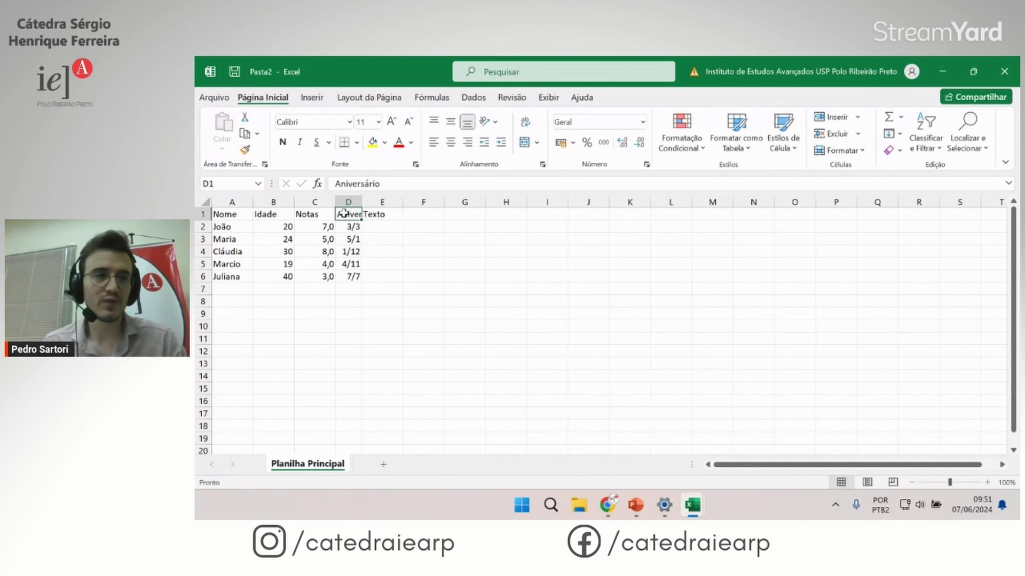
click(375, 216)
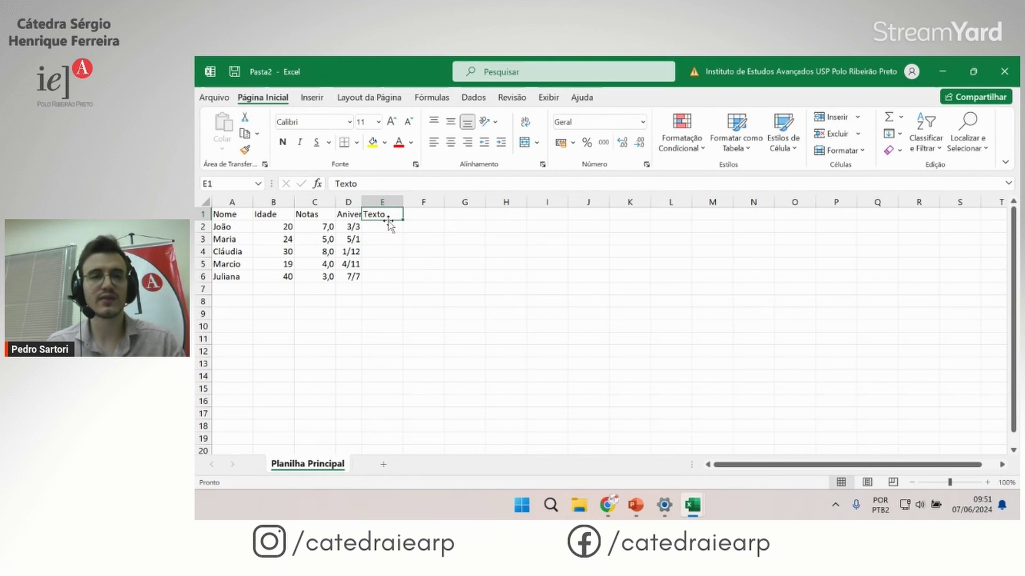
click(345, 214)
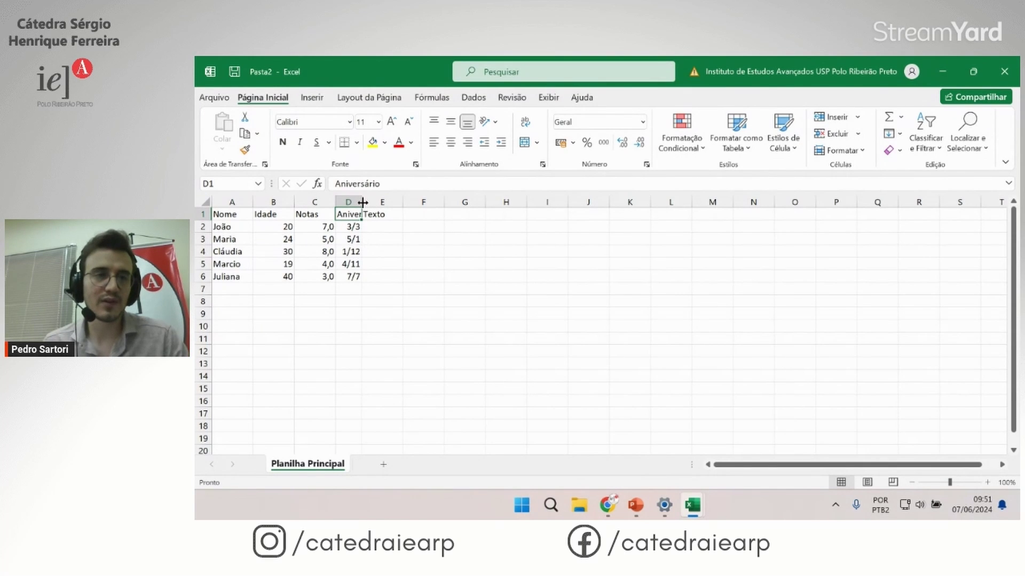
Step: AutoFit column D so the full Aniversário heading shows
mouse_move(362, 202)
mouse_down()
mouse_move(412, 200)
mouse_move(360, 200)
mouse_up()
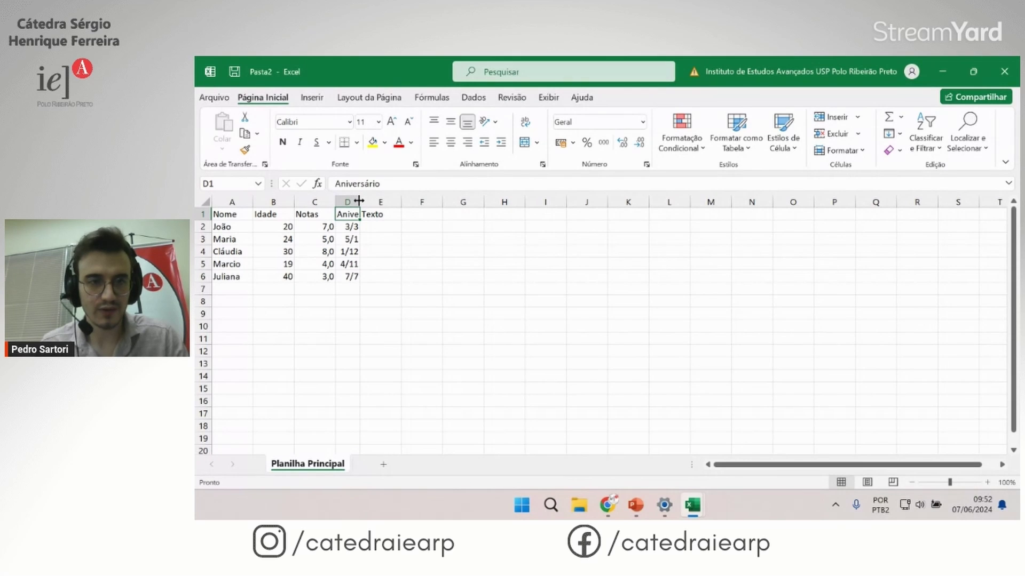
double_click(360, 201)
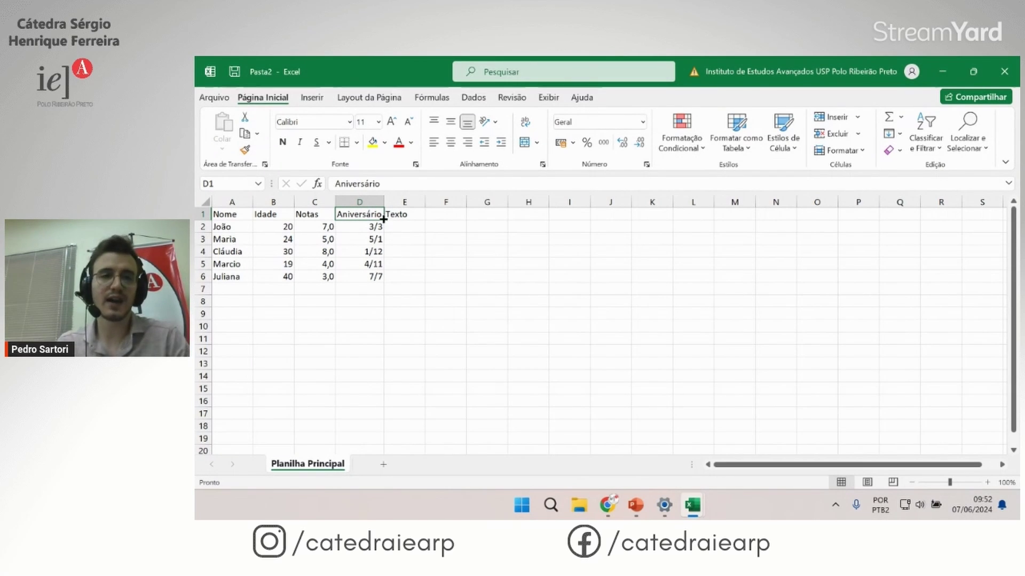
click(377, 265)
click(401, 229)
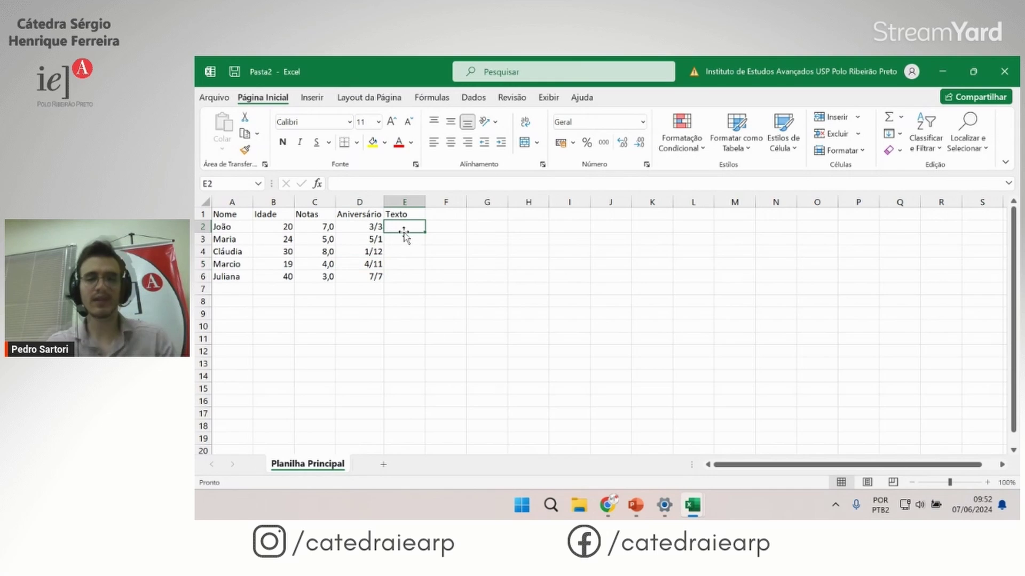
Step: Type 'Texto aleatório', 'a', 'ab', 'Outro texto aleatório' and 'abc' down E2 to E6
text(Texto ale)
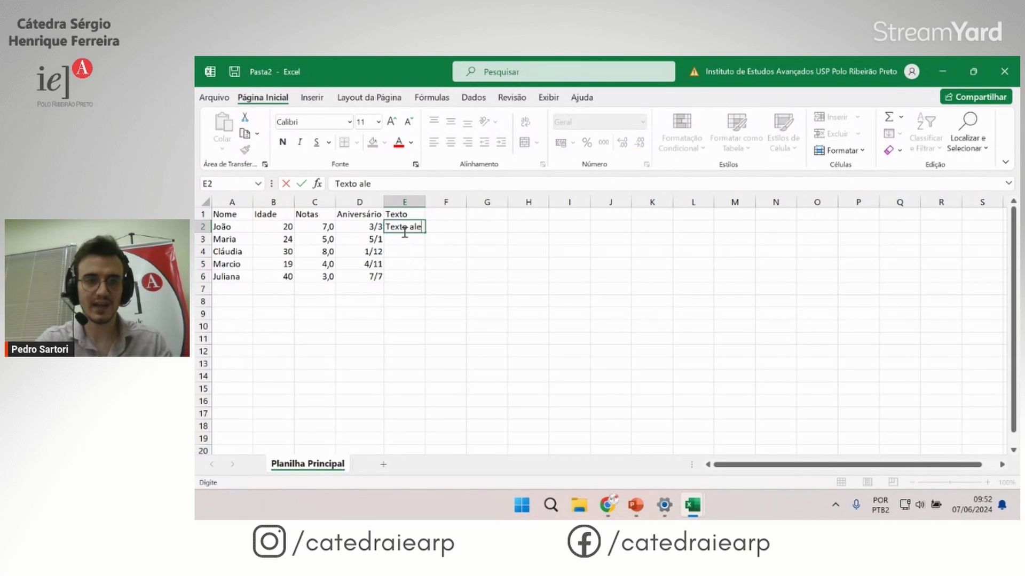
text(atório)
key(Return)
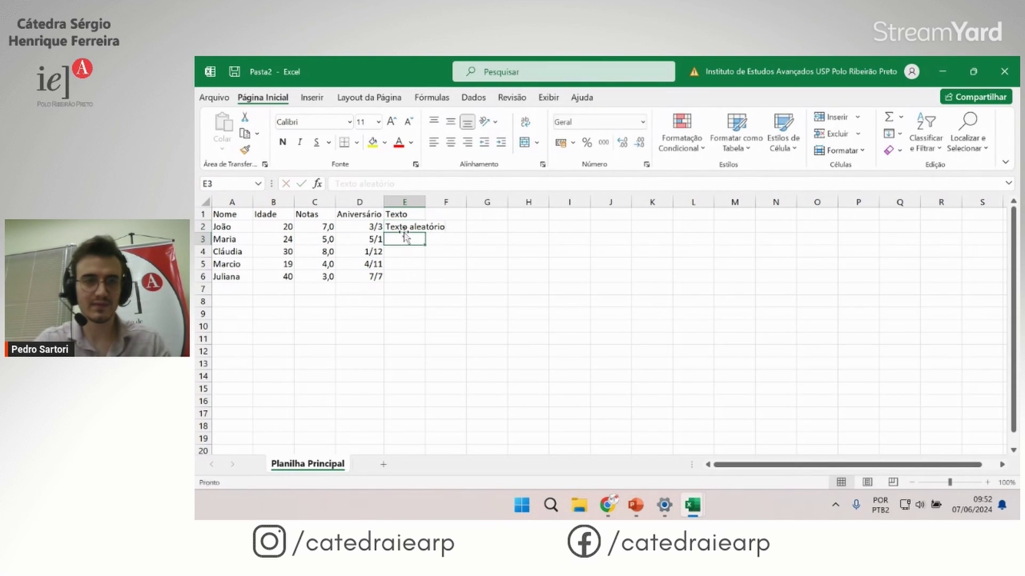
text(a)
key(Return)
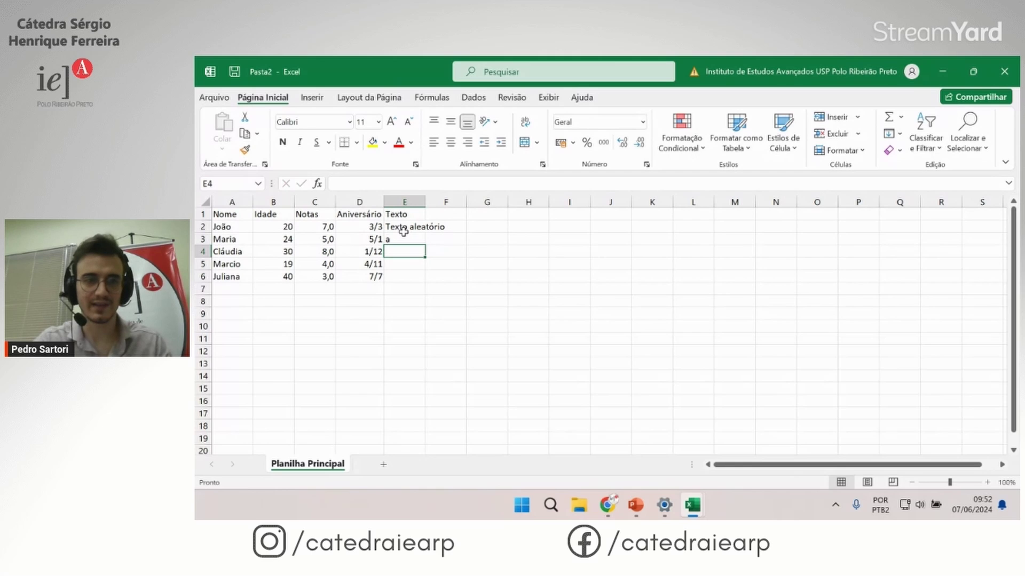
text(ab)
key(Return)
text(Outro texto alea)
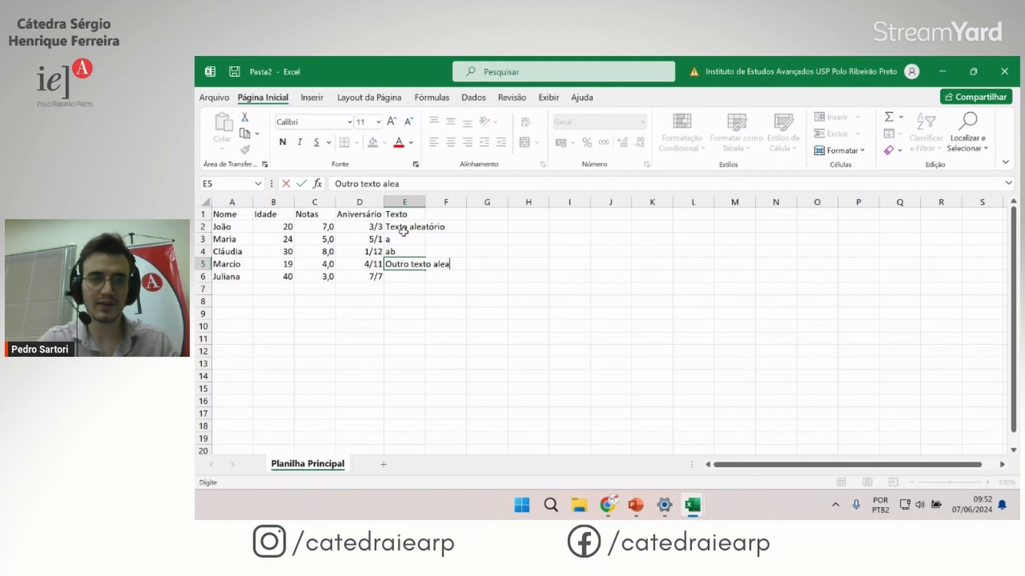
text(tório)
key(Return)
text(ab)
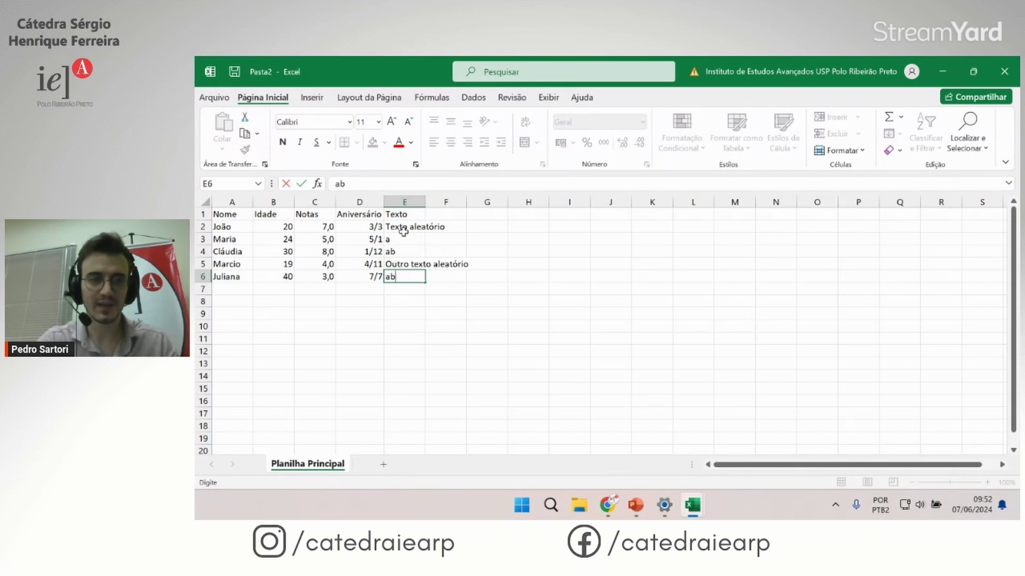
text(c)
key(Return)
drag(414, 264, 450, 263)
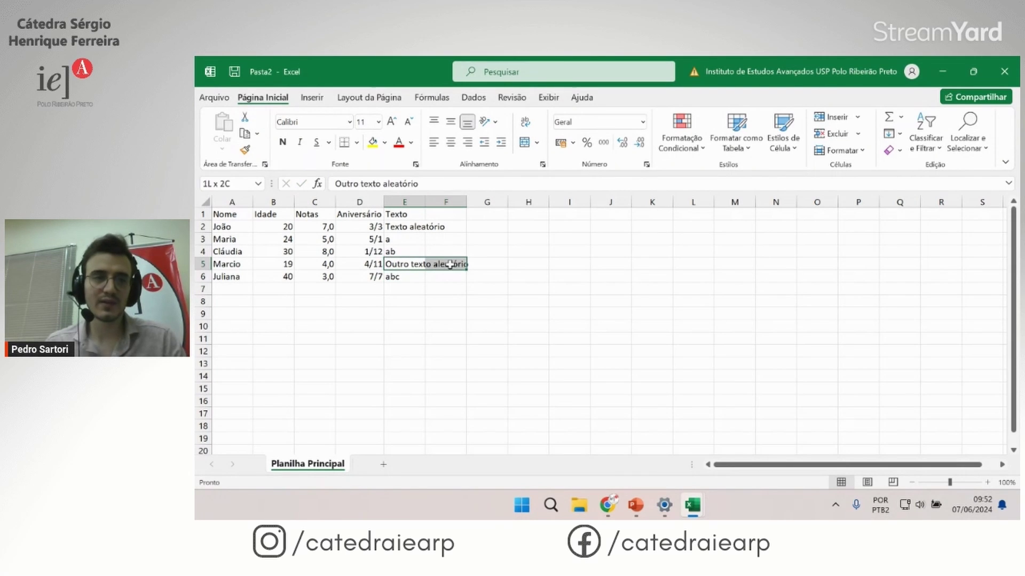
click(395, 227)
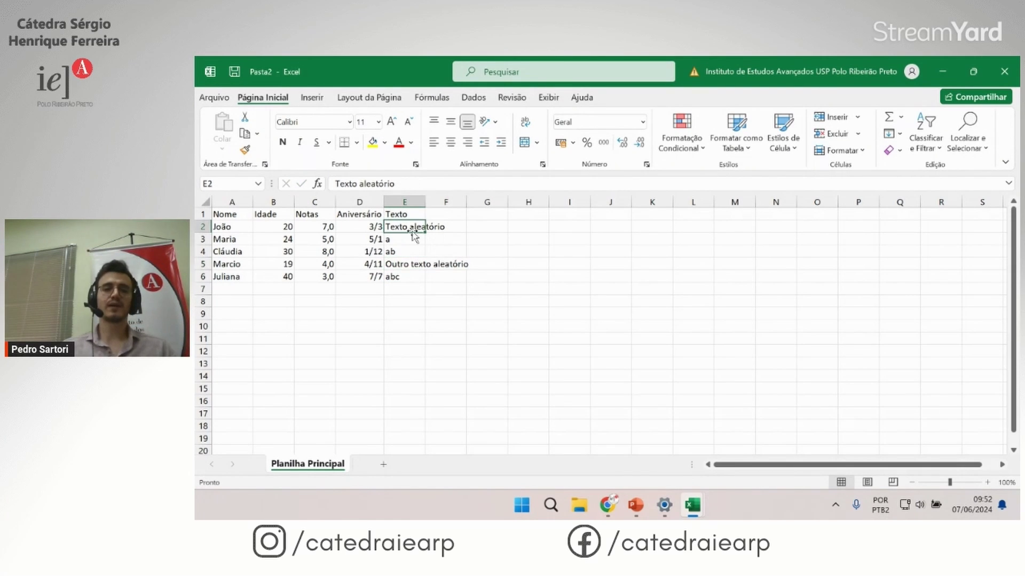
Step: AutoFit column E to fit the long 'Outro texto aleatório' entry
mouse_move(407, 263)
mouse_down()
mouse_move(456, 264)
mouse_move(414, 263)
mouse_up()
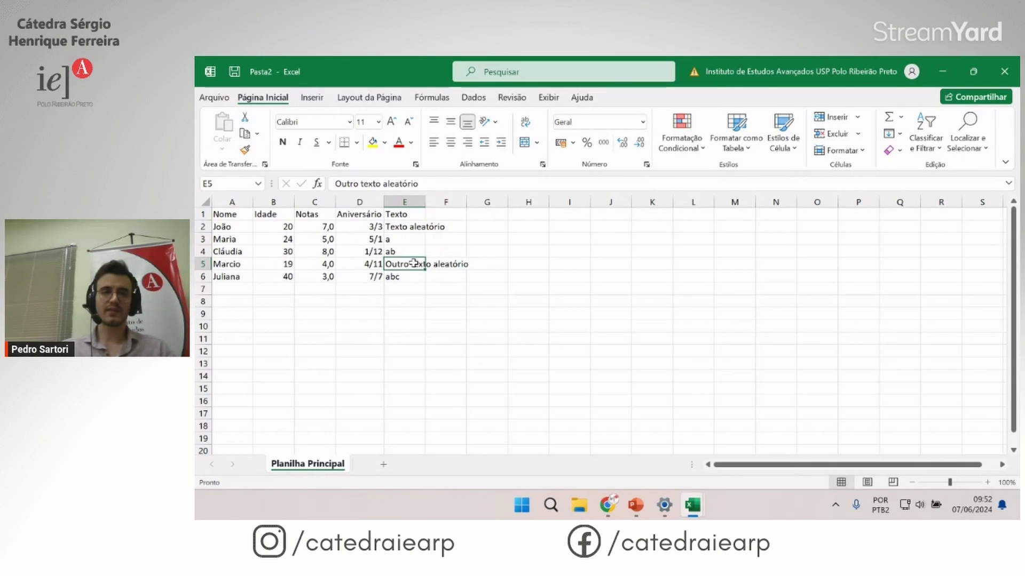
double_click(425, 201)
click(480, 326)
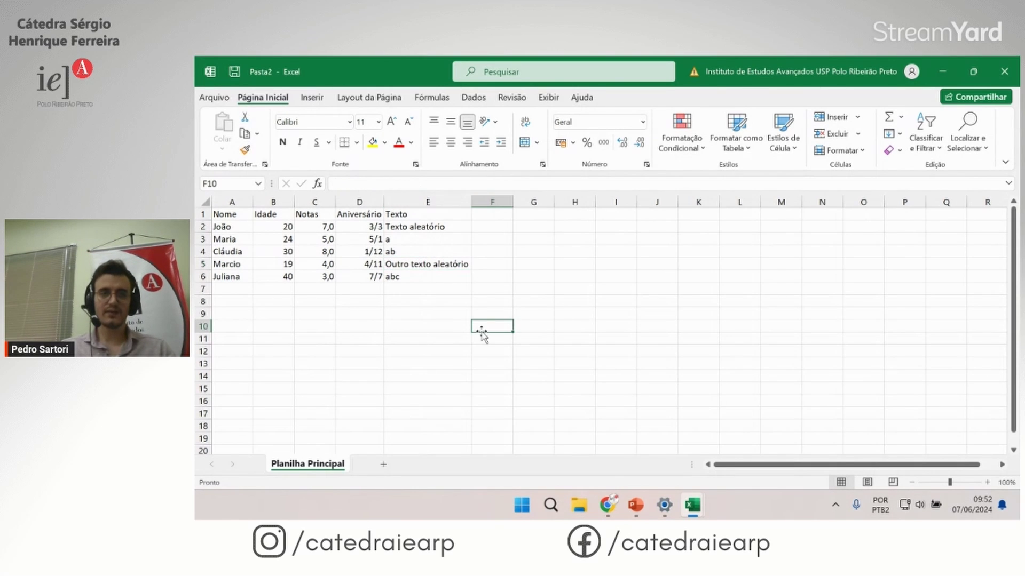
click(427, 264)
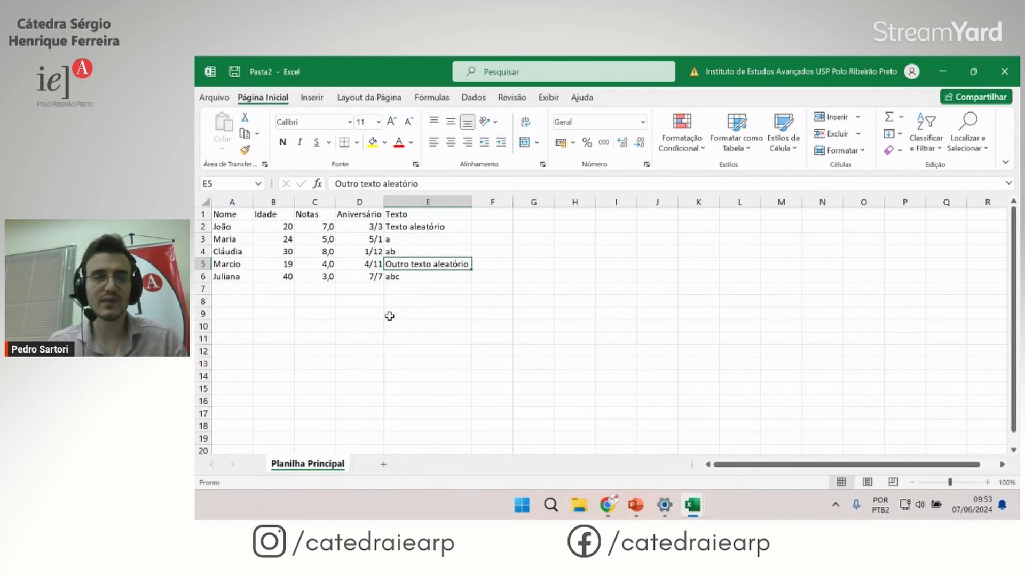
click(414, 239)
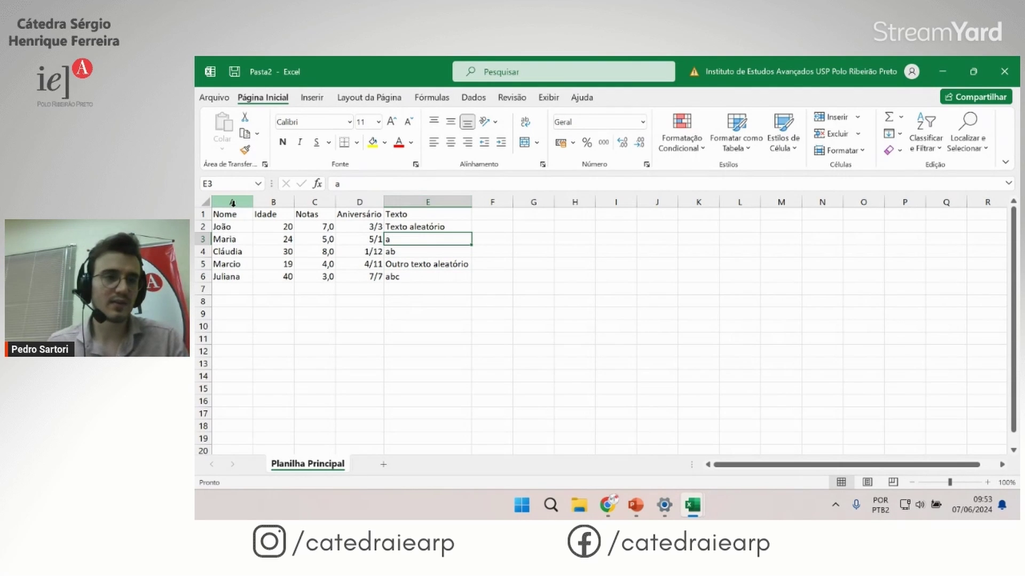
Step: Select columns A through E and AutoFit them all to their contents
drag(230, 202, 432, 192)
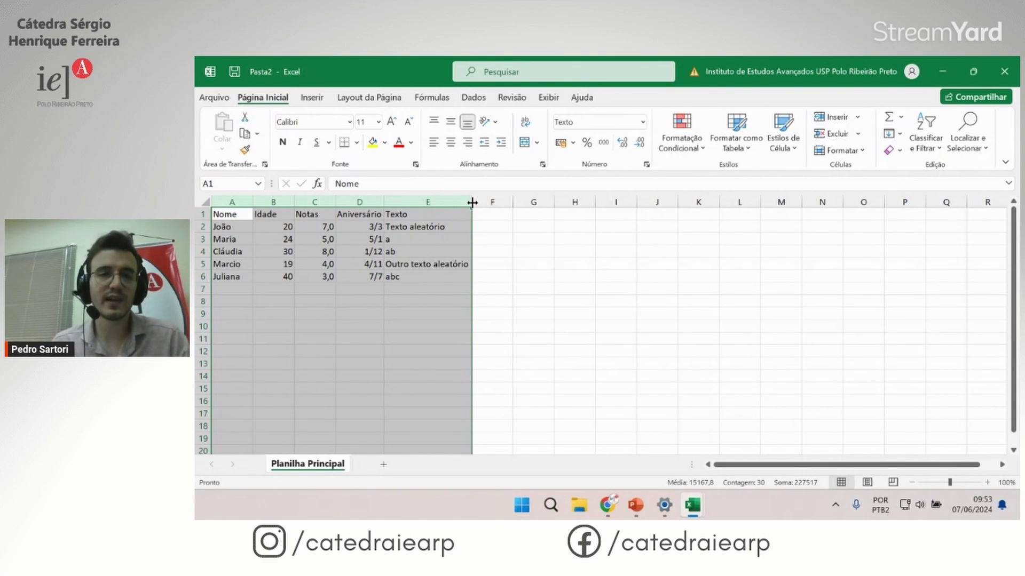
mouse_move(472, 202)
mouse_down()
mouse_move(441, 202)
mouse_move(476, 202)
mouse_up()
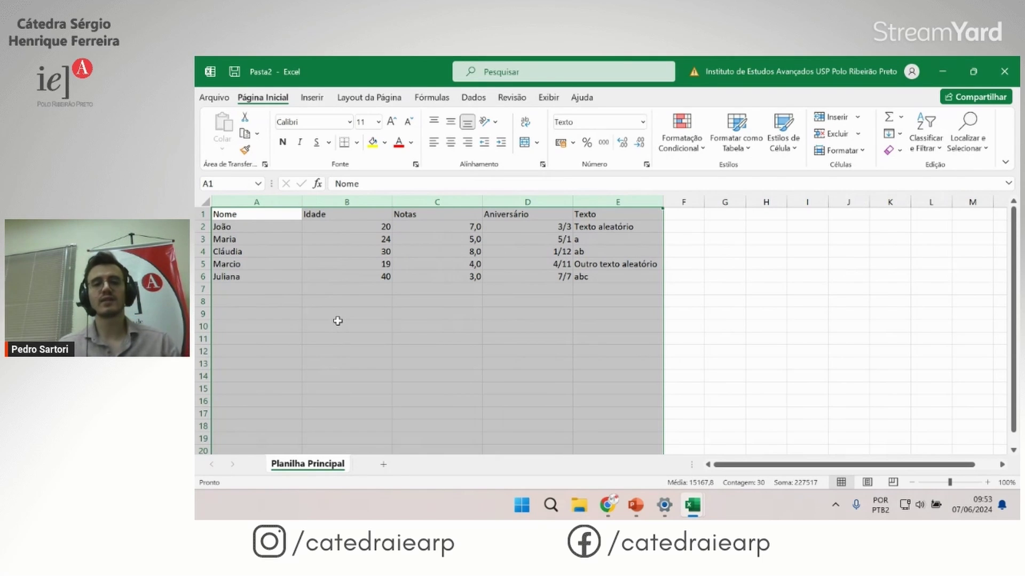
double_click(394, 202)
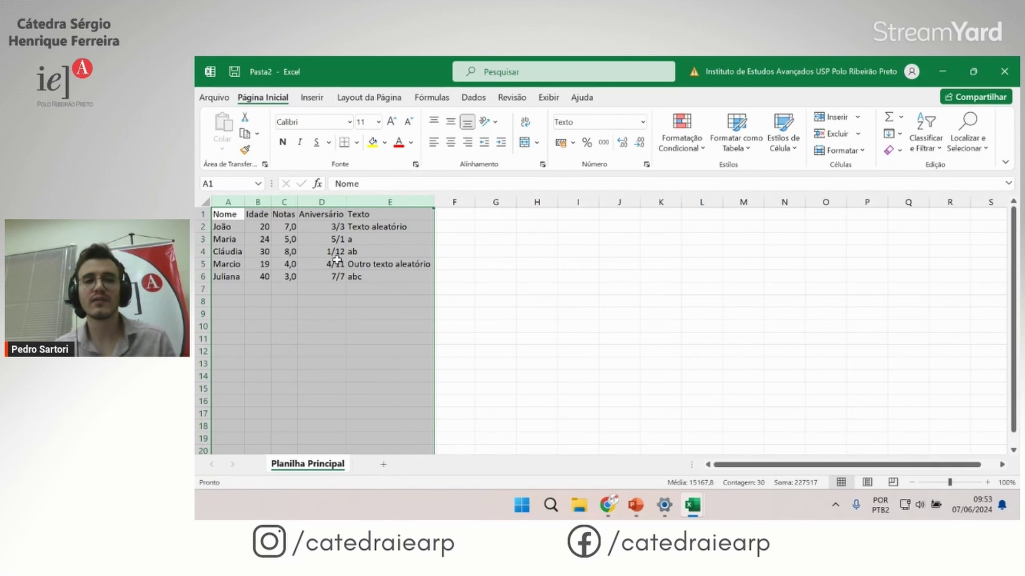
click(267, 263)
click(237, 252)
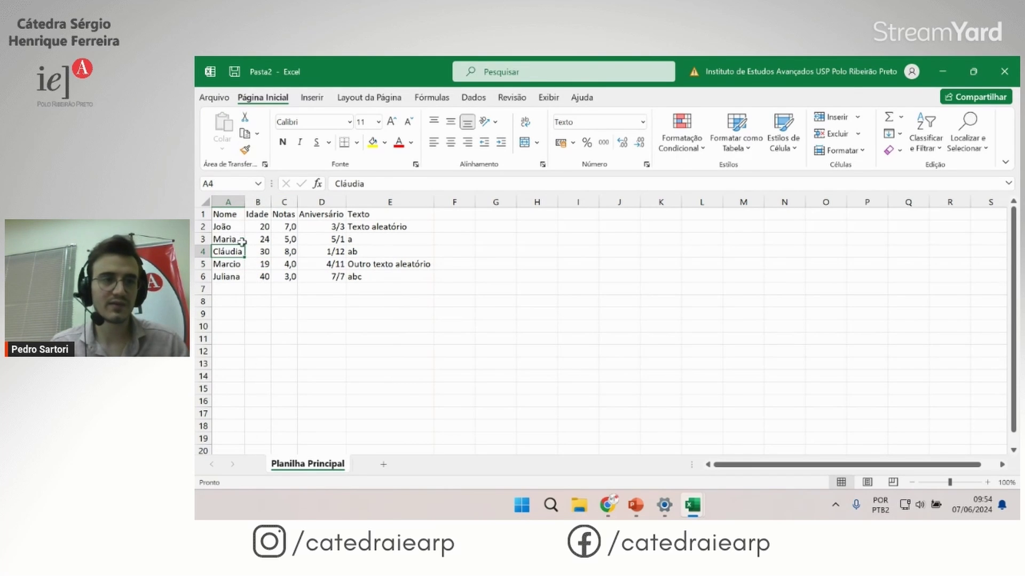
click(379, 263)
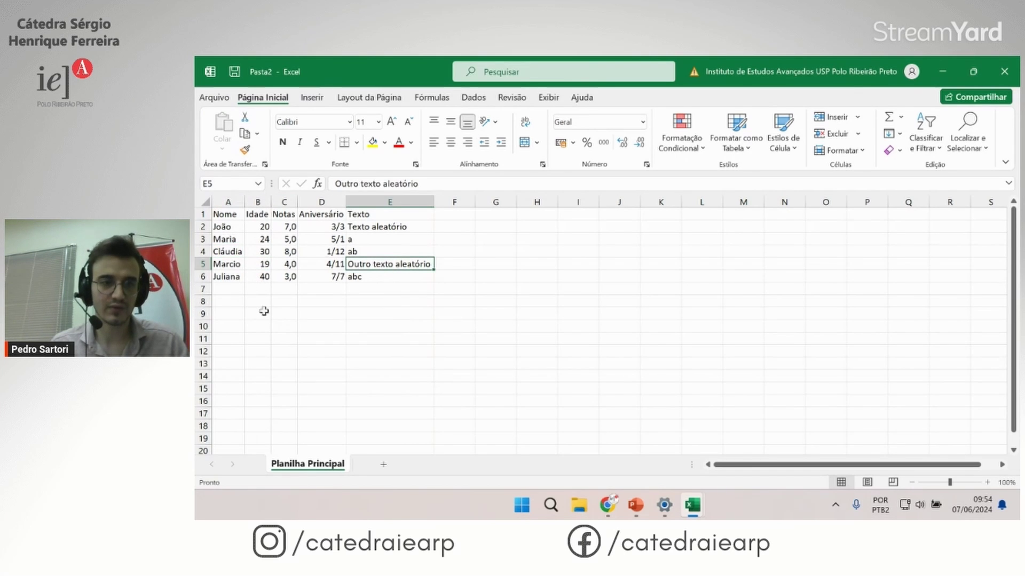
click(258, 214)
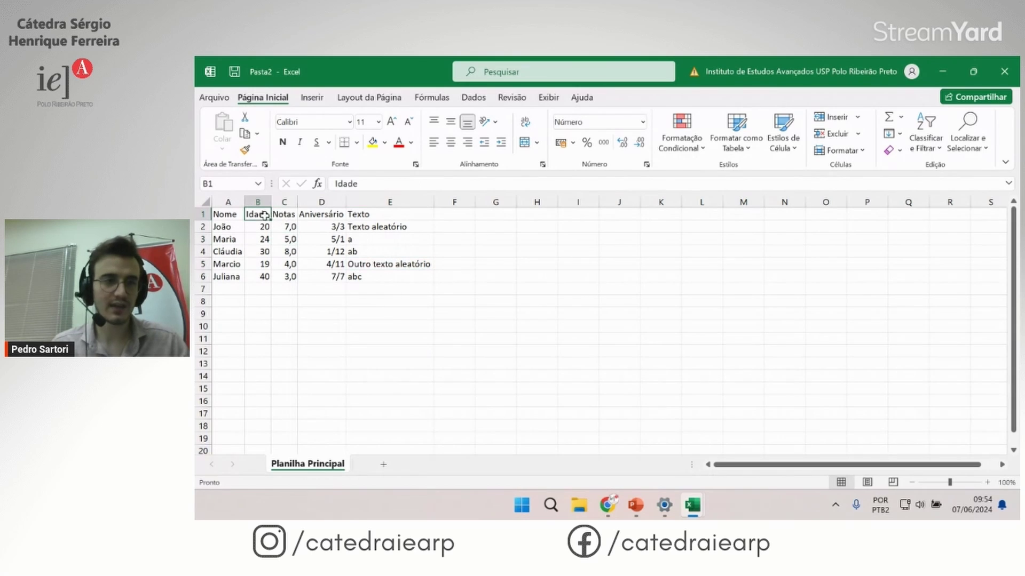
click(469, 255)
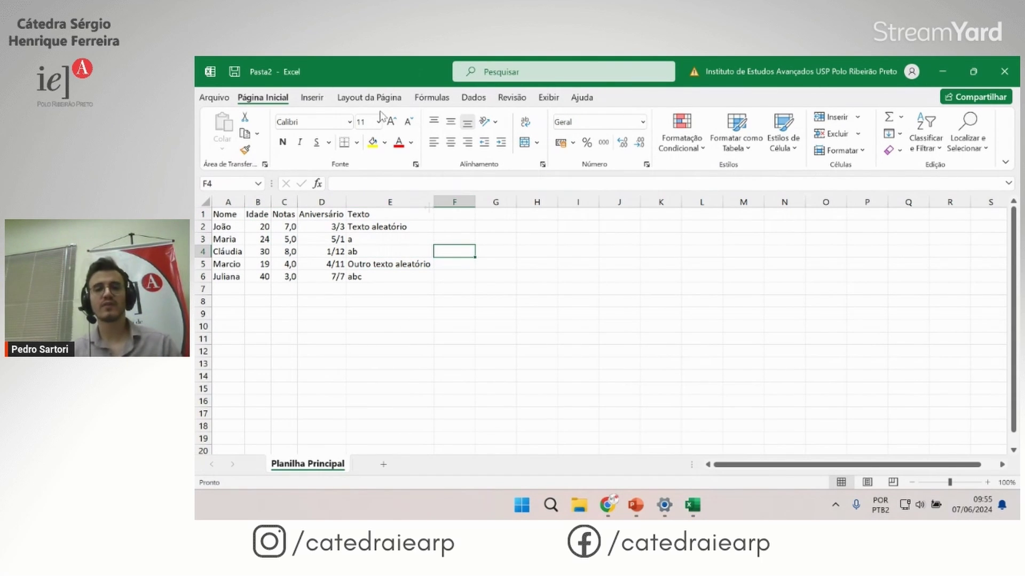
Step: Give column F a width of 20 through Largura da Coluna
click(452, 201)
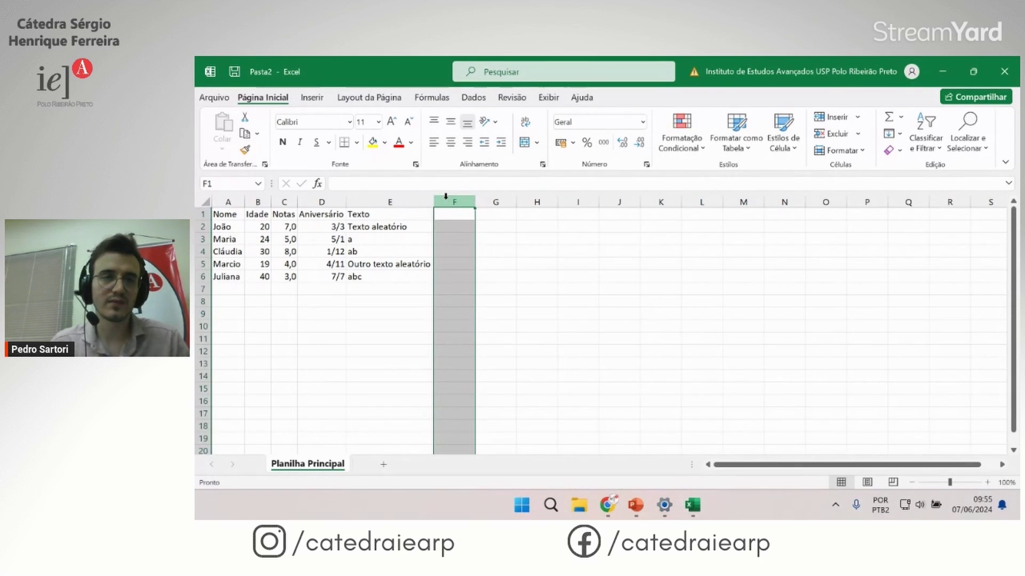
right_click(476, 206)
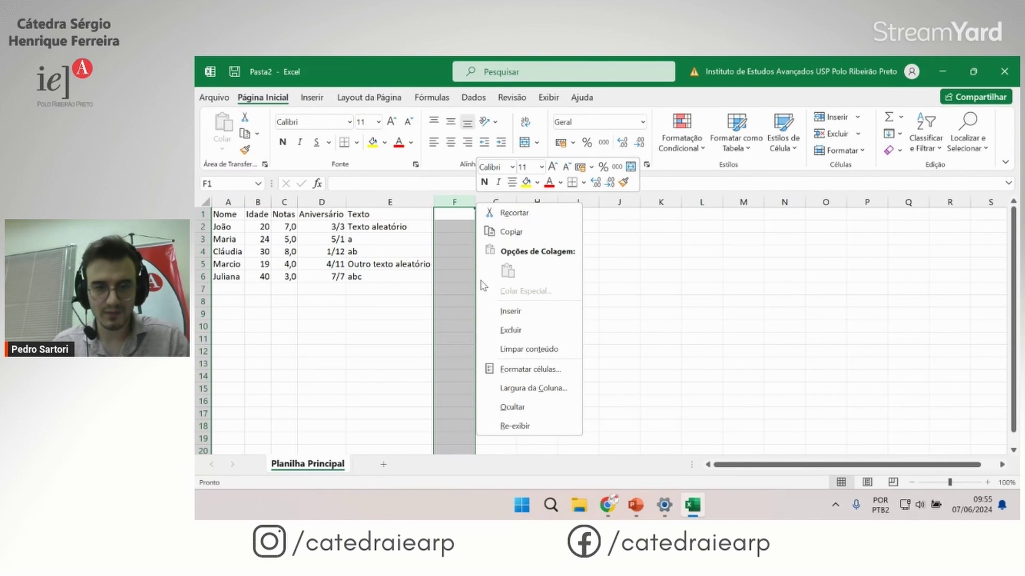
click(533, 388)
drag(517, 379, 550, 254)
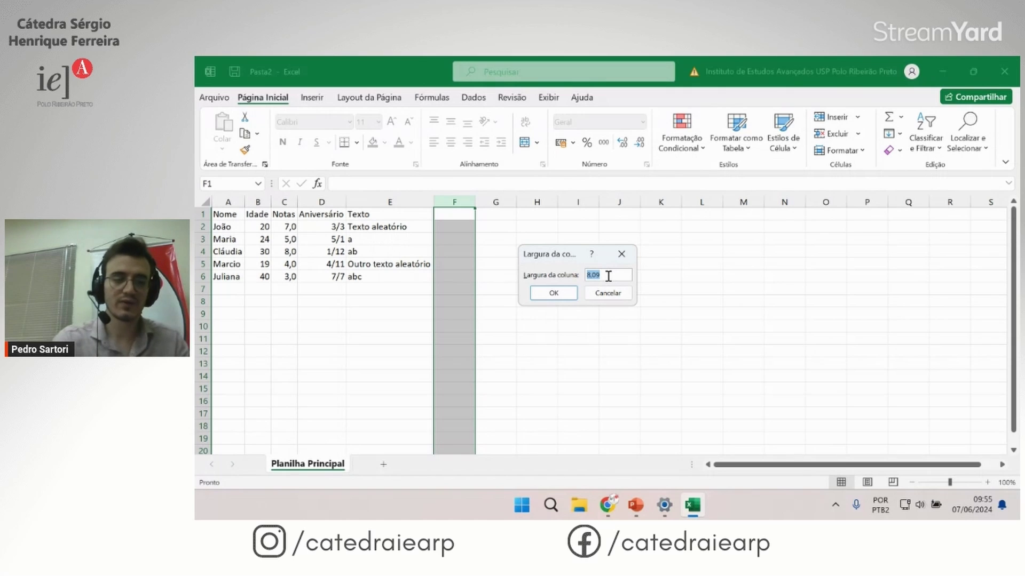
text(20)
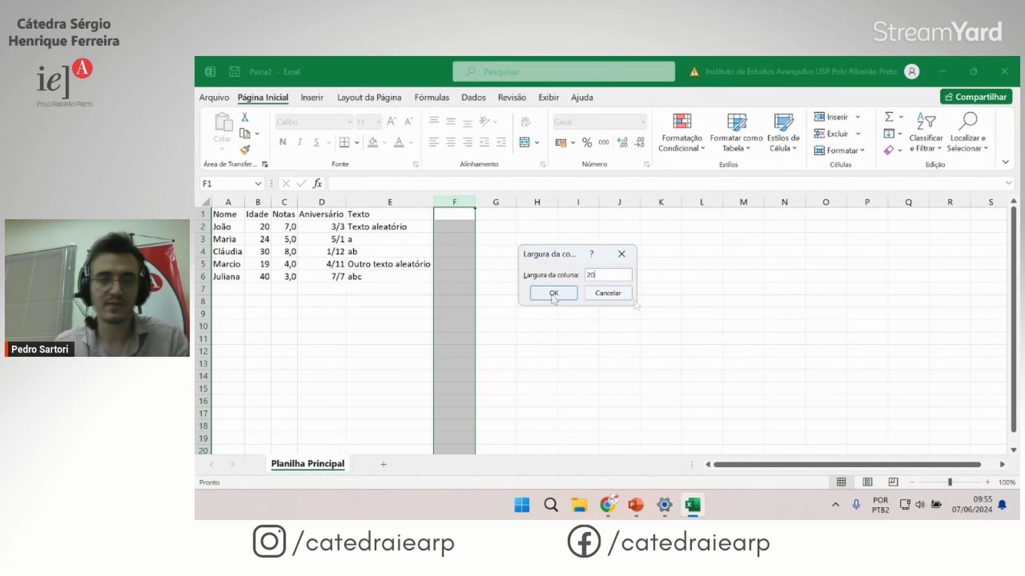
click(554, 293)
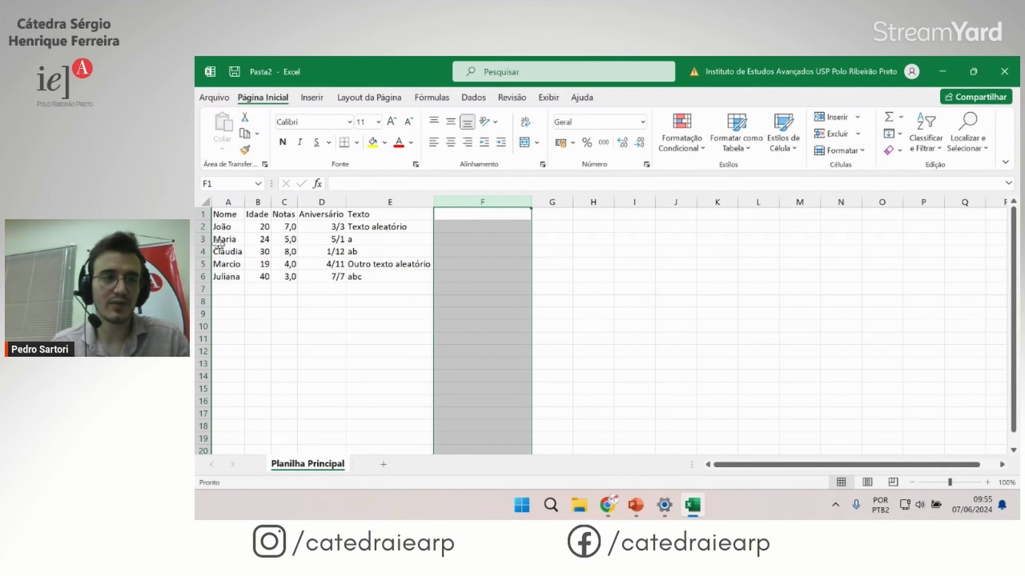
click(264, 240)
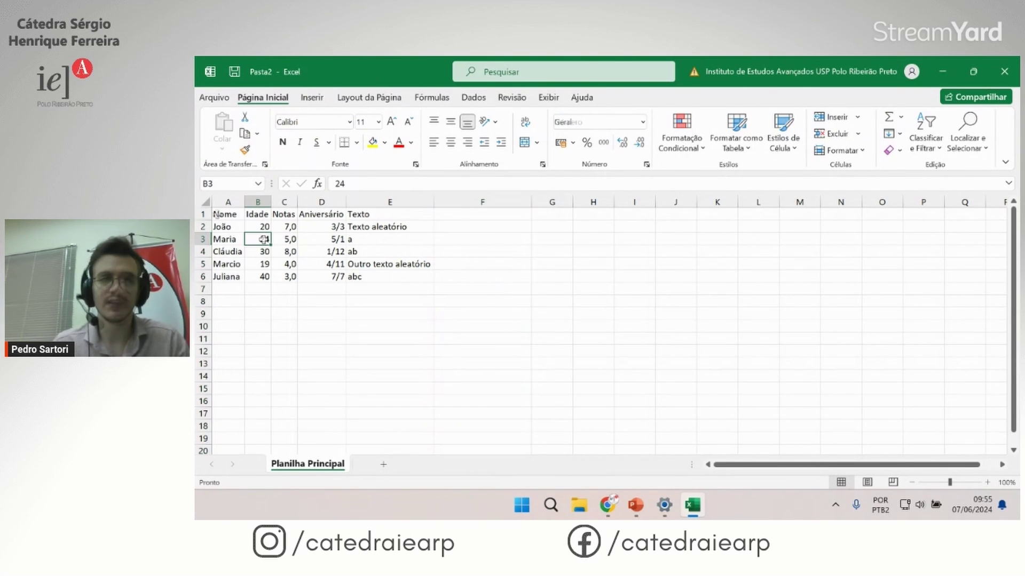
Step: Select the whole sheet and set every row's height to 20 via Altura da Linha
click(203, 200)
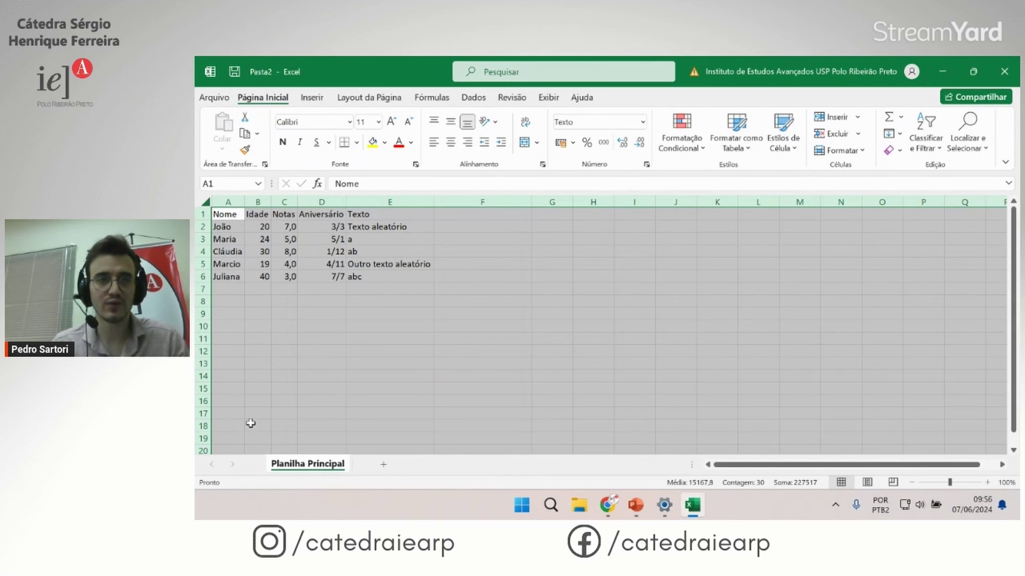
right_click(203, 215)
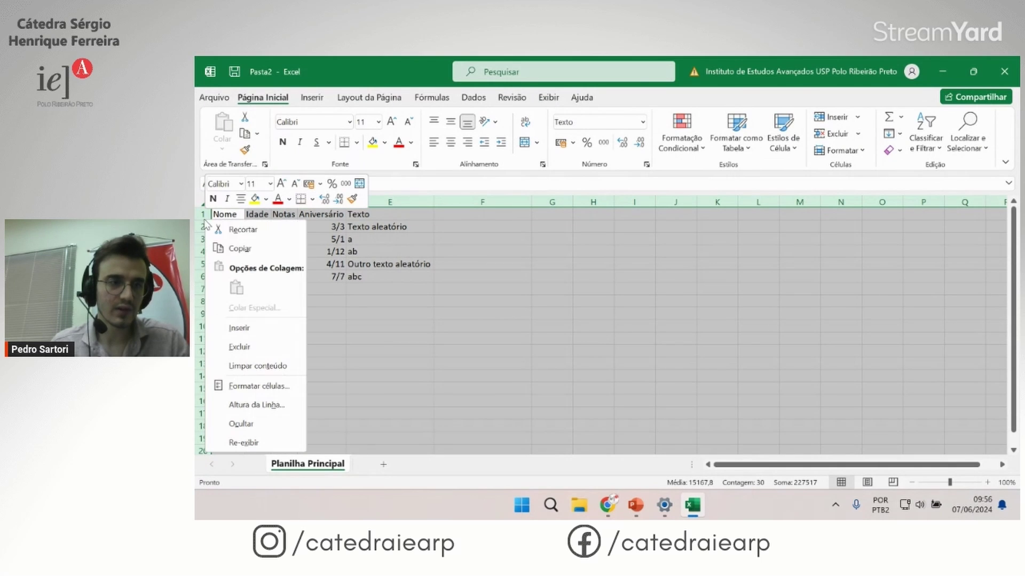
click(260, 406)
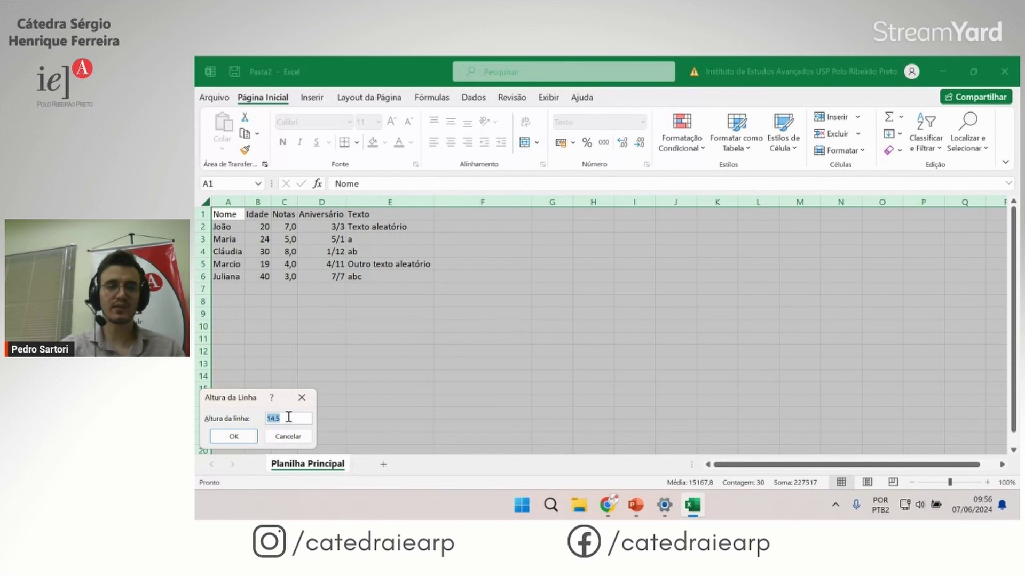
text(20)
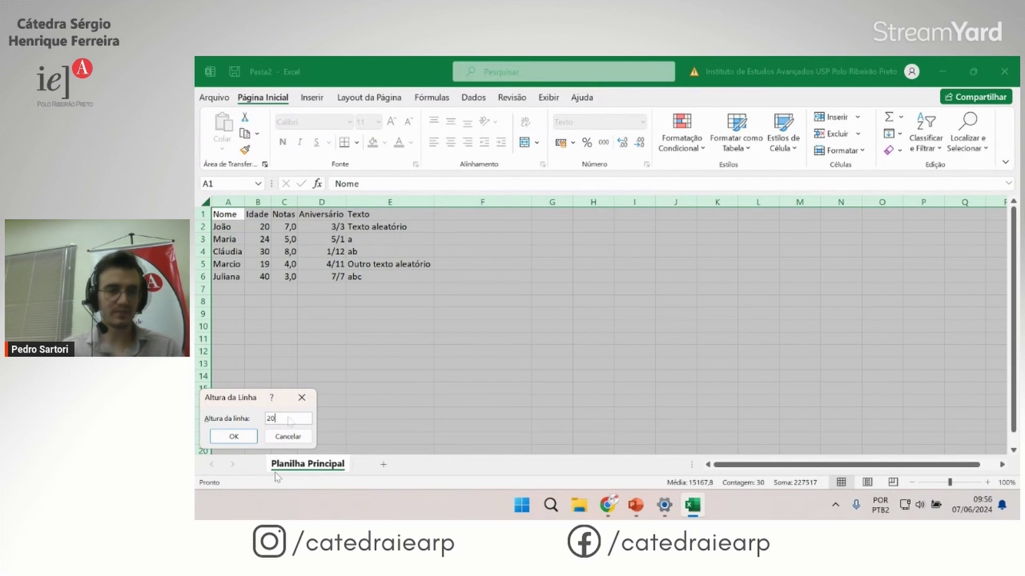
click(234, 437)
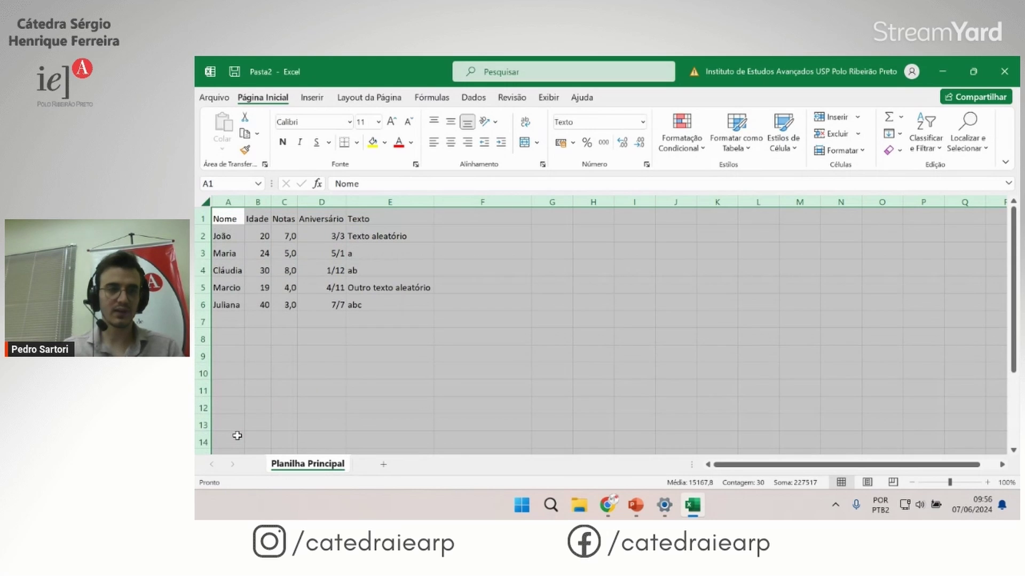
click(482, 370)
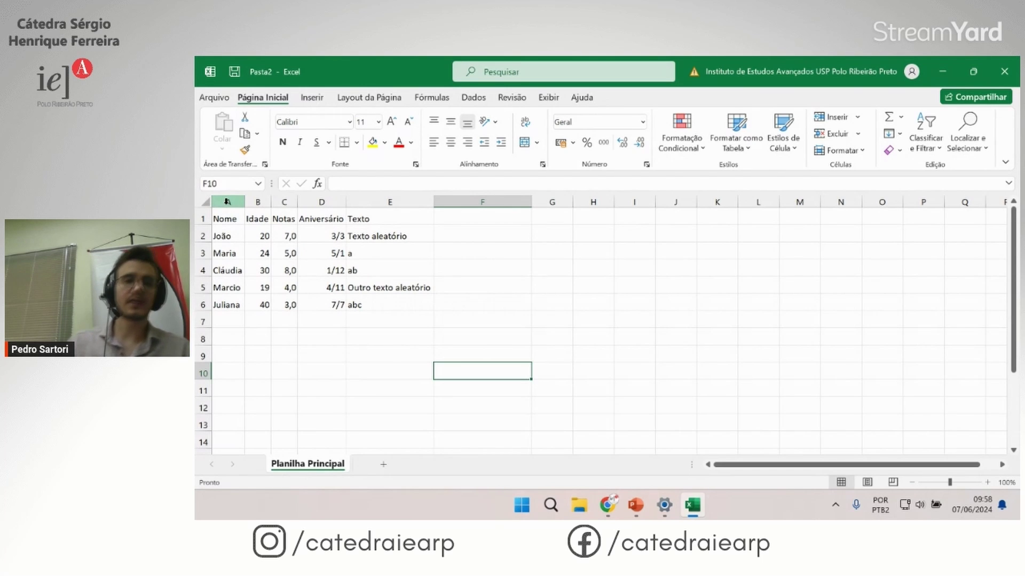
Step: Insert an empty column A to the left of the Nome column
right_click(227, 202)
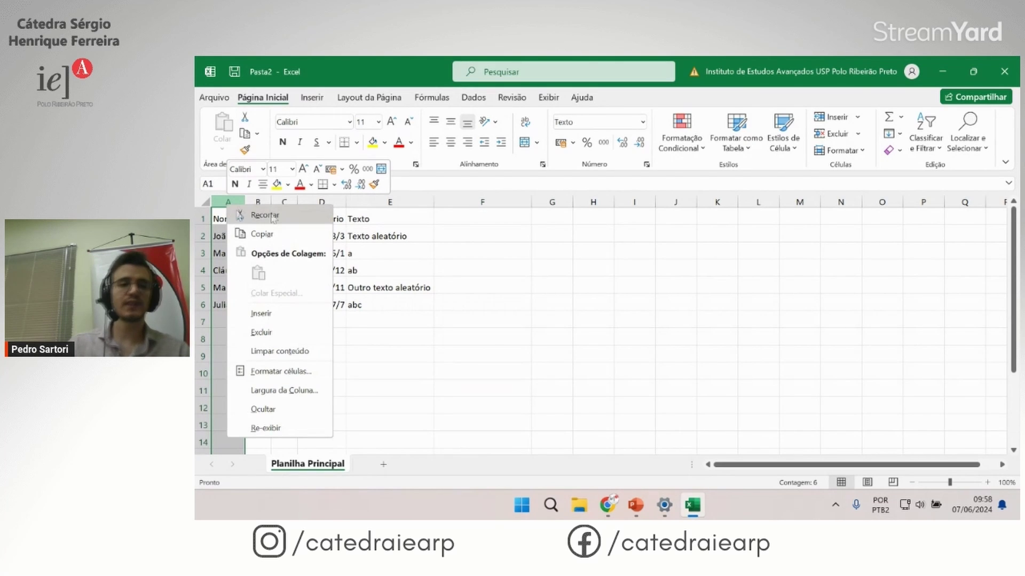
click(303, 315)
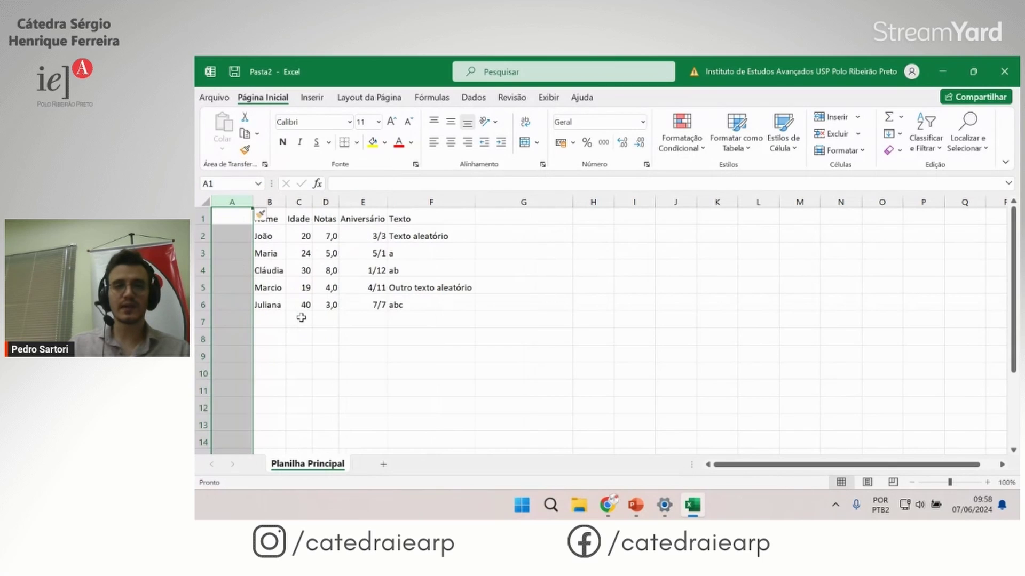
click(267, 267)
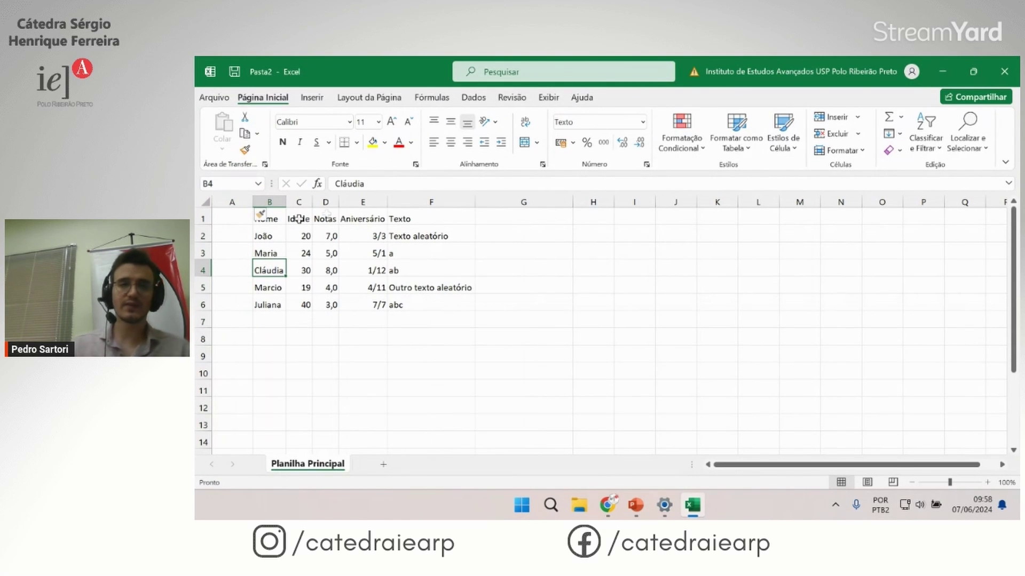
Step: Insert a test column D before Notas, then delete it again
right_click(326, 202)
click(352, 320)
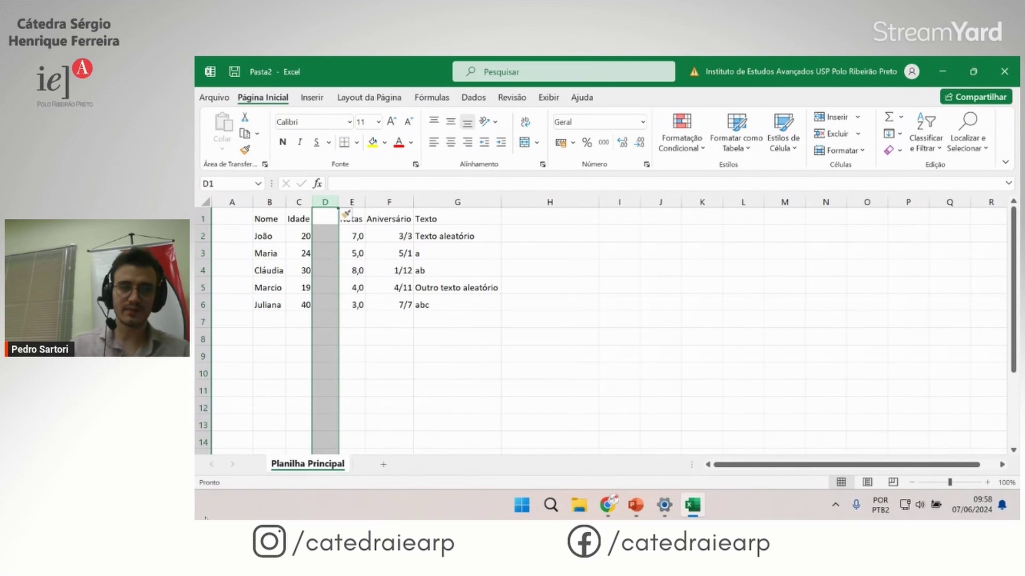
click(276, 370)
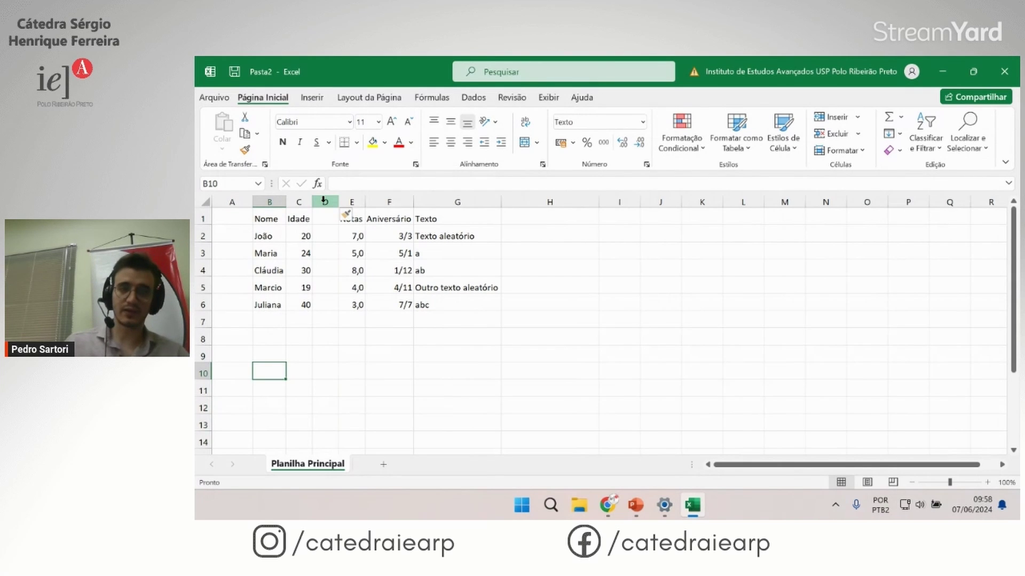
click(324, 201)
right_click(323, 201)
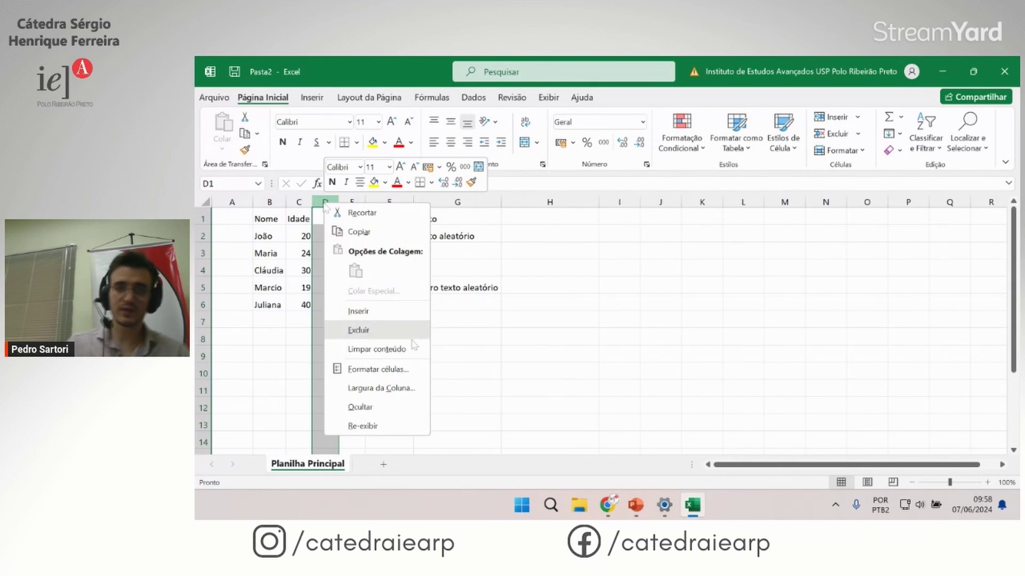
click(380, 330)
click(448, 319)
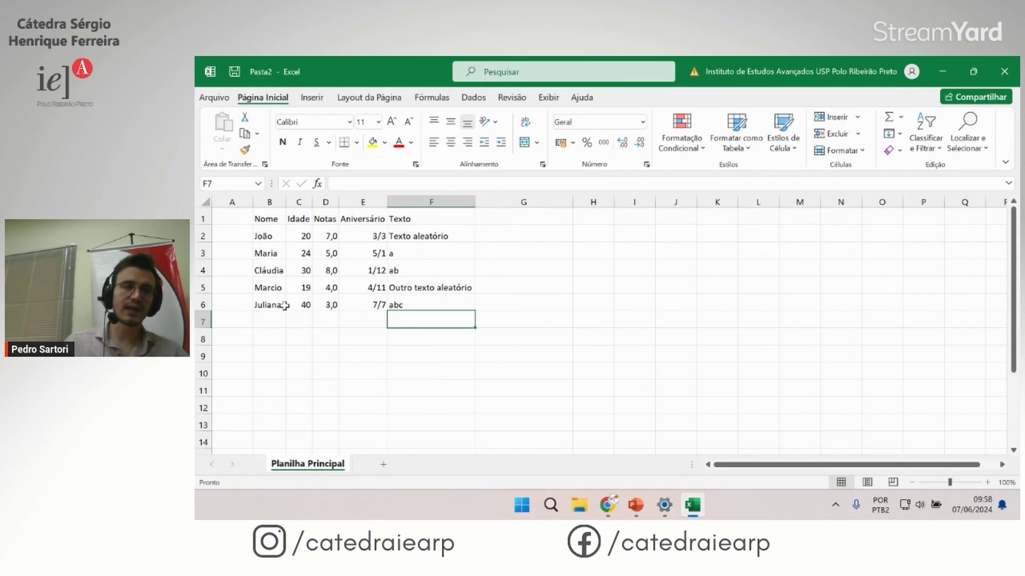
Step: Delete row 3 (Maria), then restore it with Ctrl+Z
right_click(202, 252)
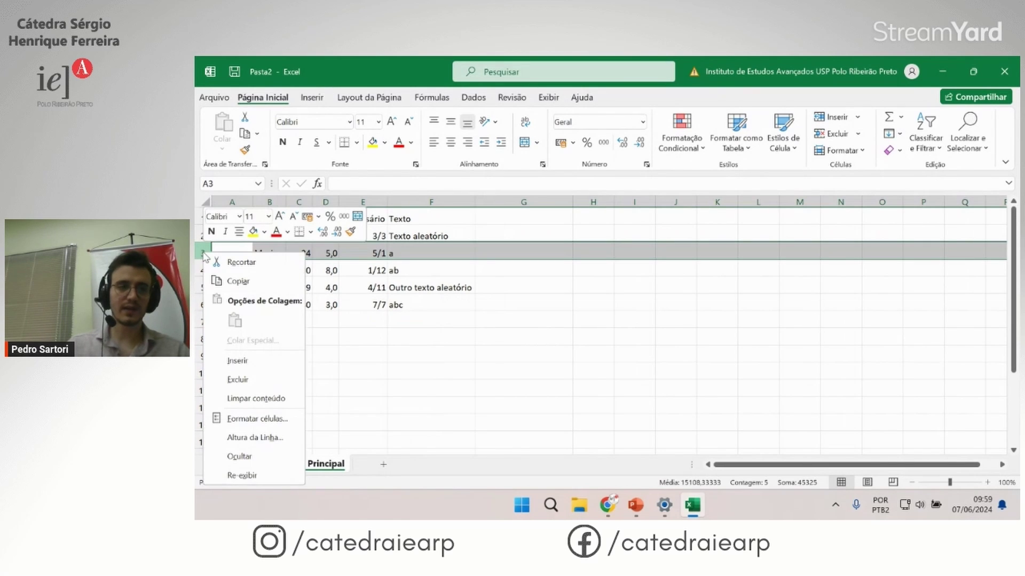
click(278, 387)
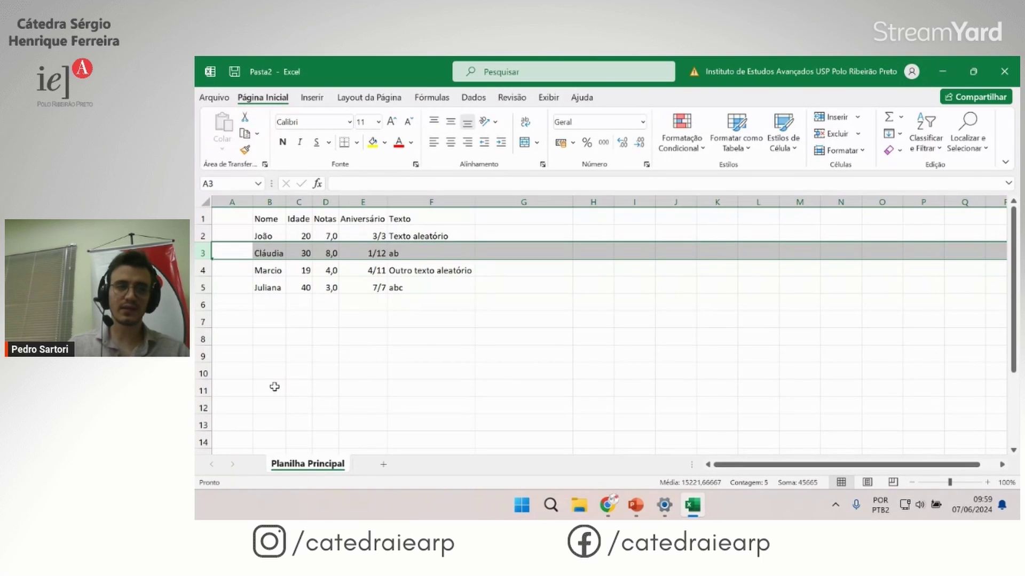
click(270, 293)
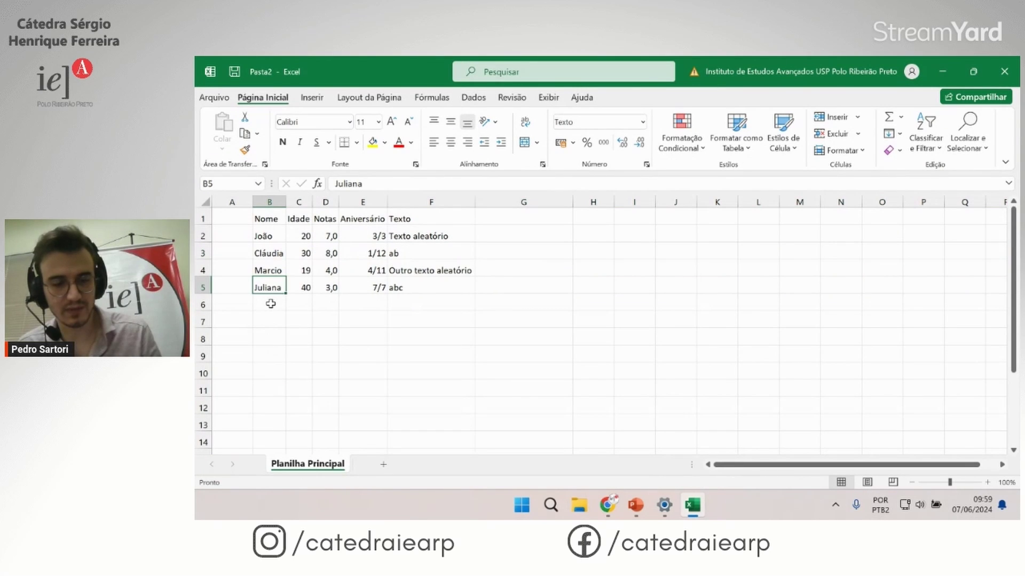
key(ctrl+z)
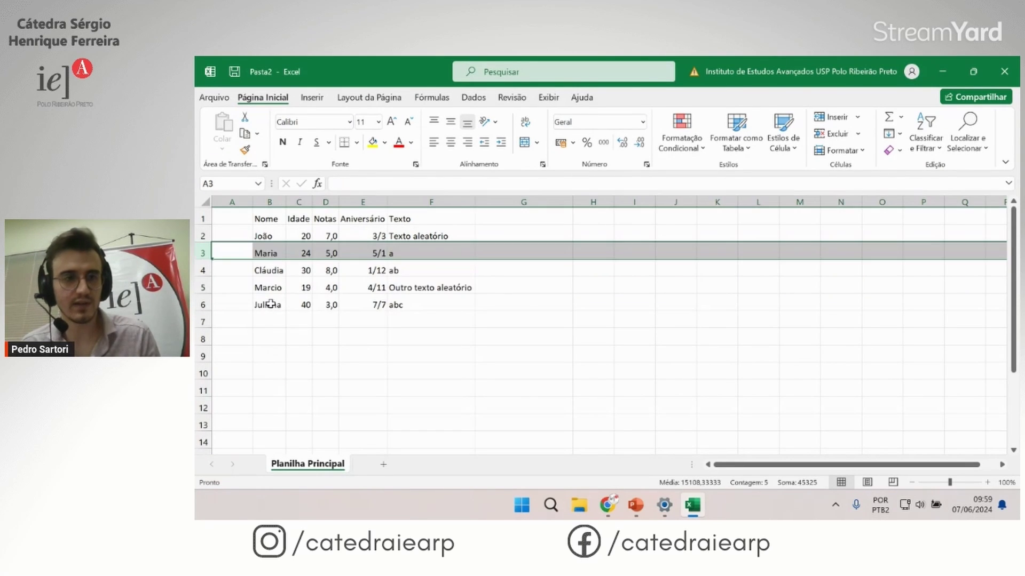
click(329, 303)
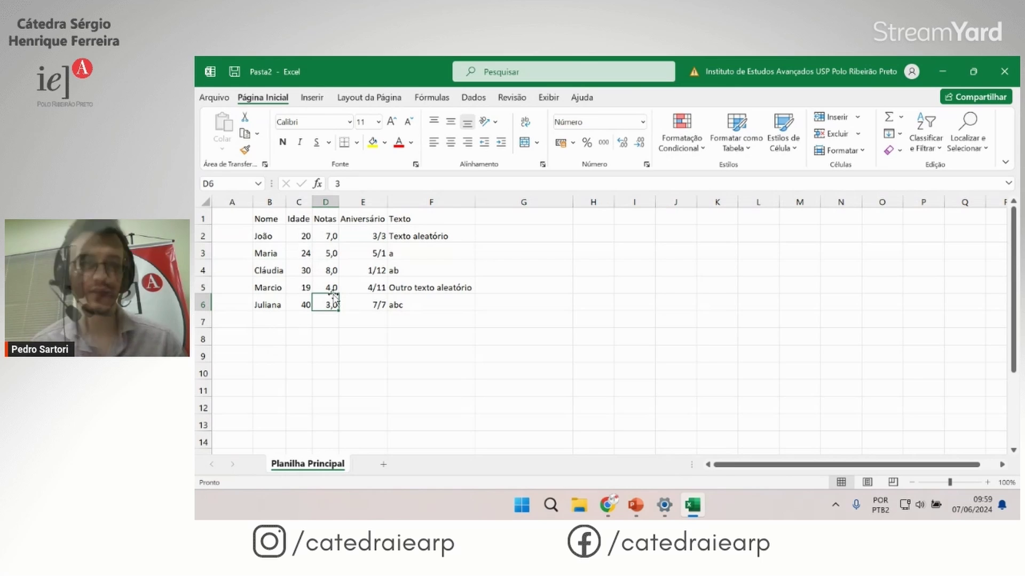
click(230, 218)
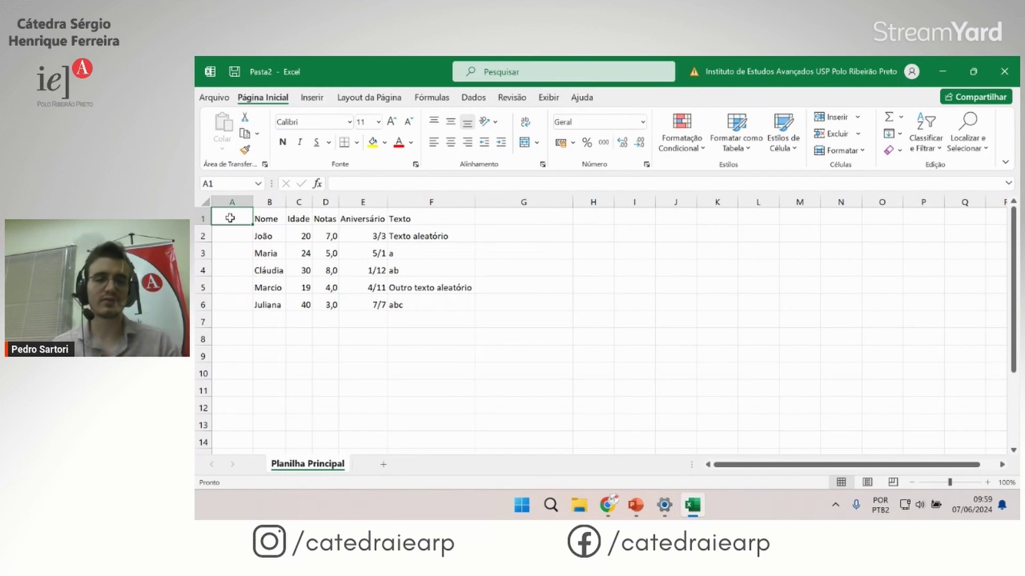
Step: Enter the header Código in A1 and codes 1, 2, 3, 4 down A2:A5
text(Código)
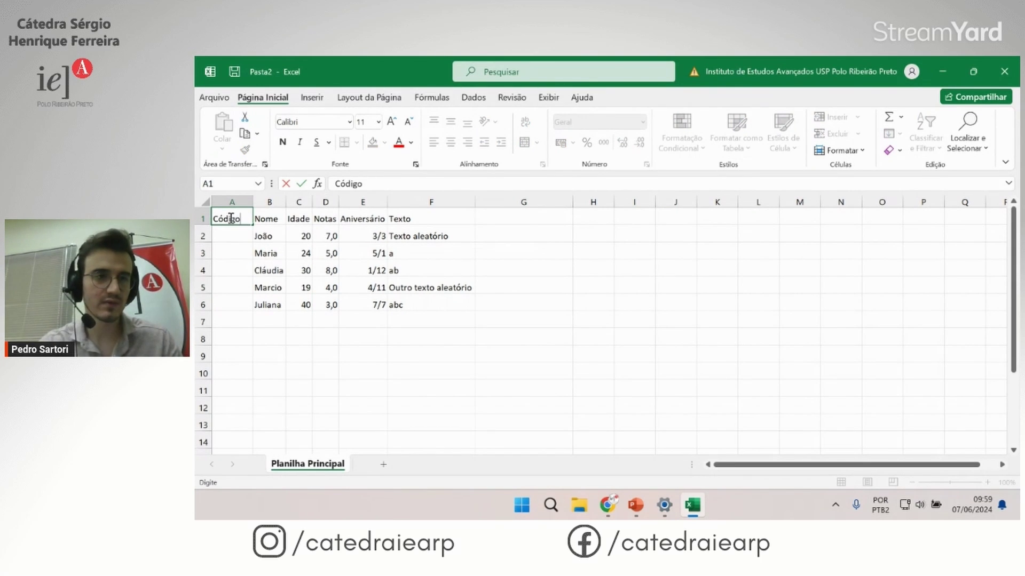
key(Return)
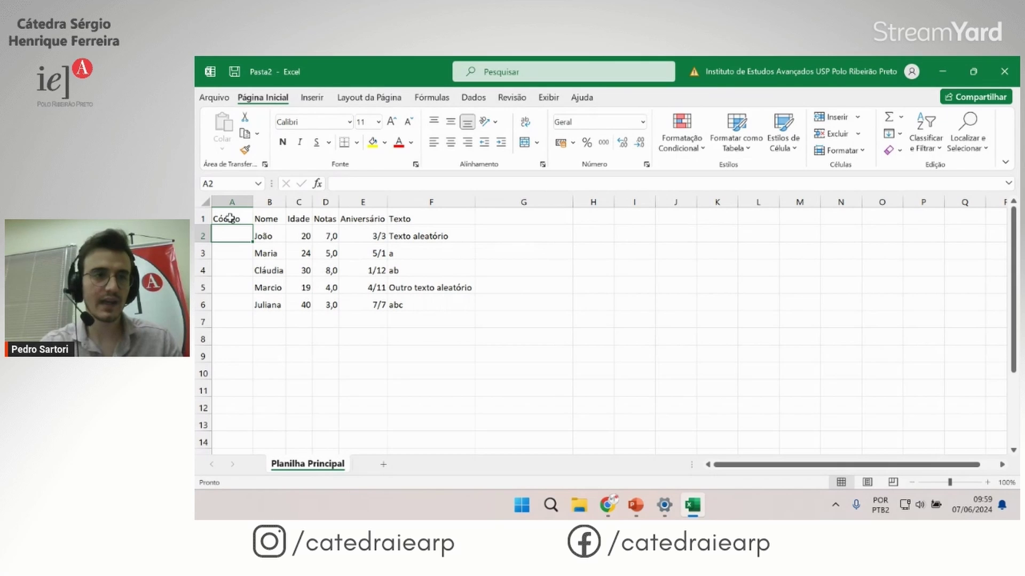
text(1)
key(Return)
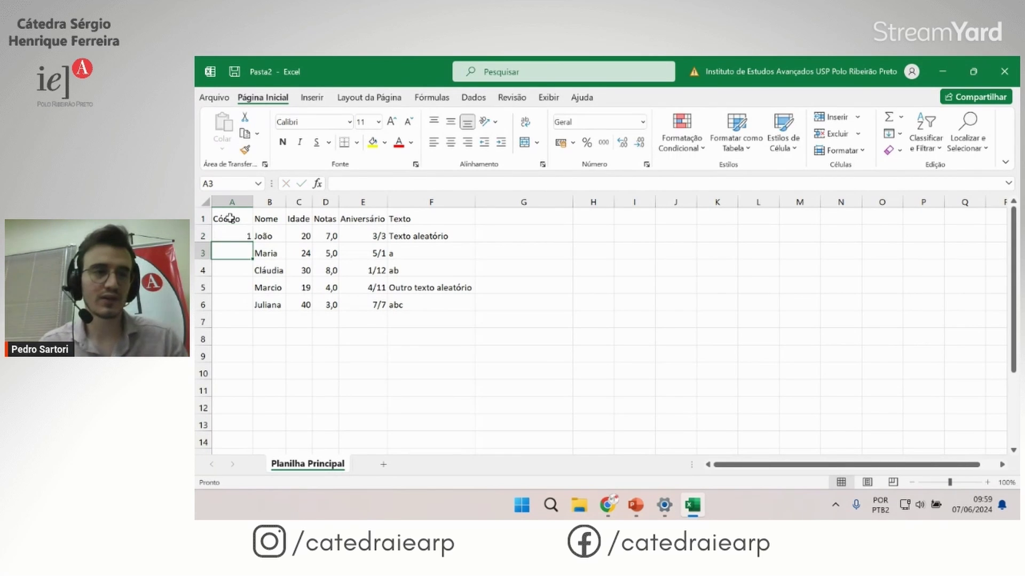
text(2)
key(Return)
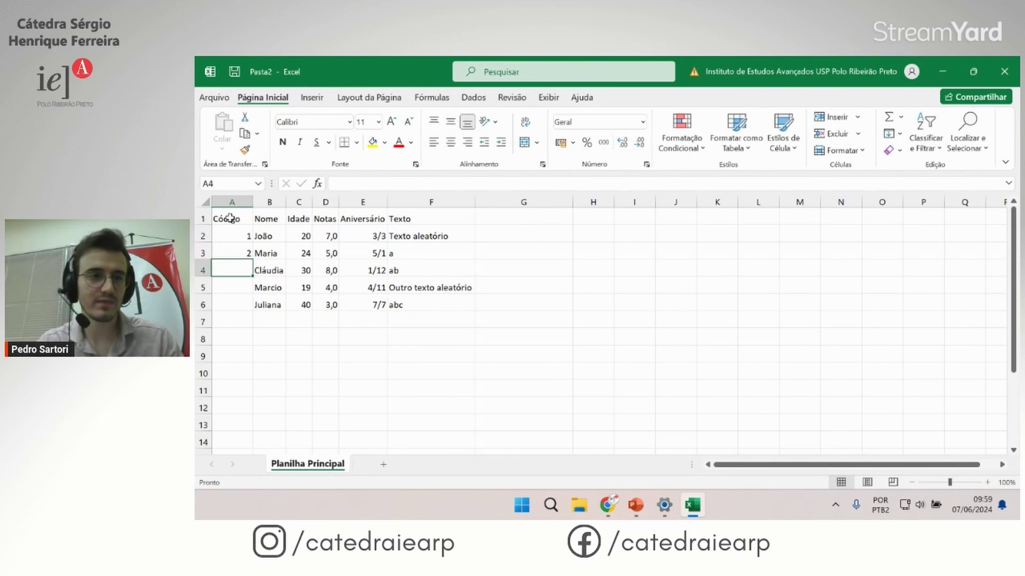
text(3)
key(Return)
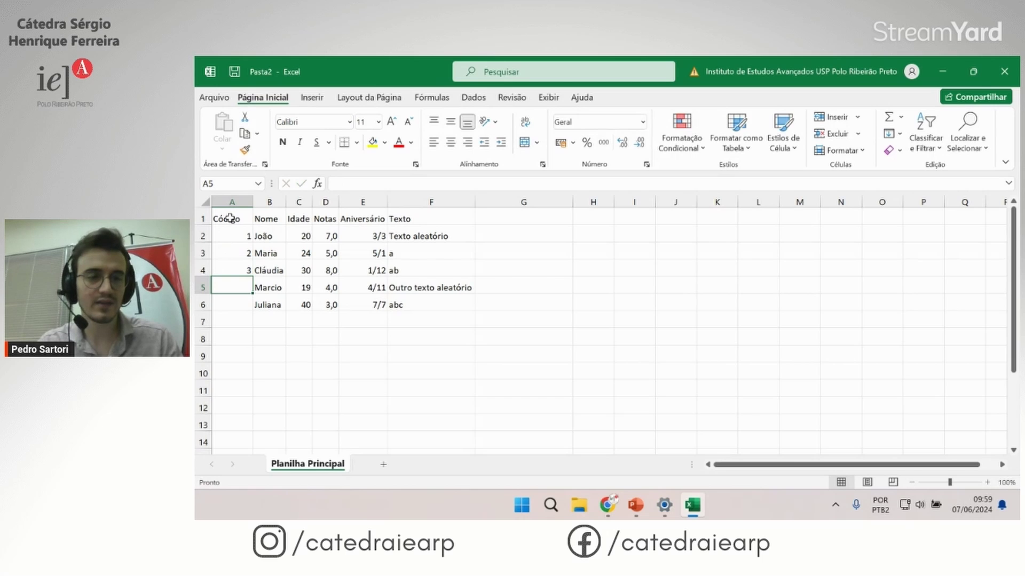
text(4)
key(Return)
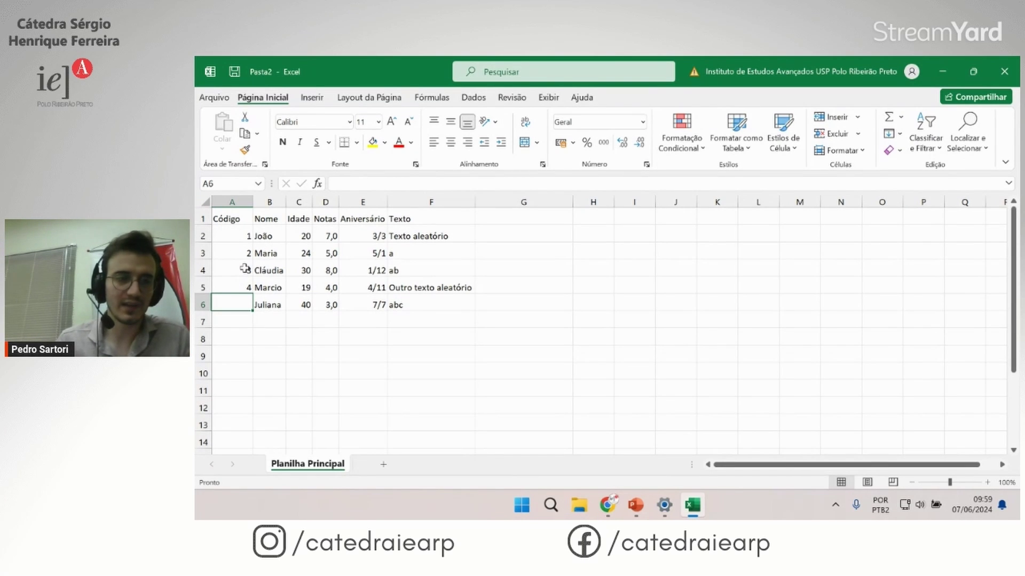
Step: Clear codes 3 and 4 from A4:A5 and select A2:A3 as the numbering pattern
drag(244, 264, 243, 287)
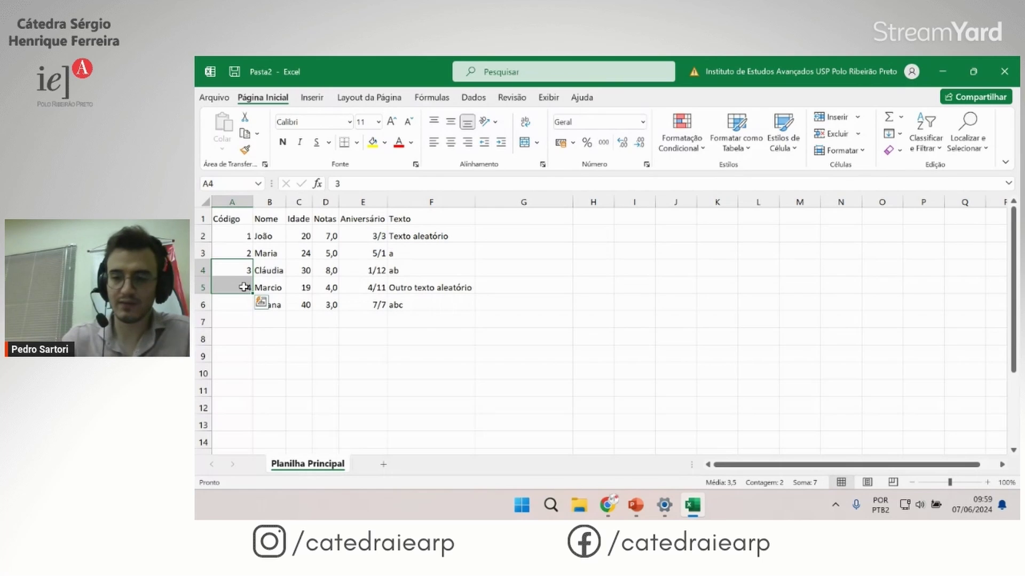
key(Delete)
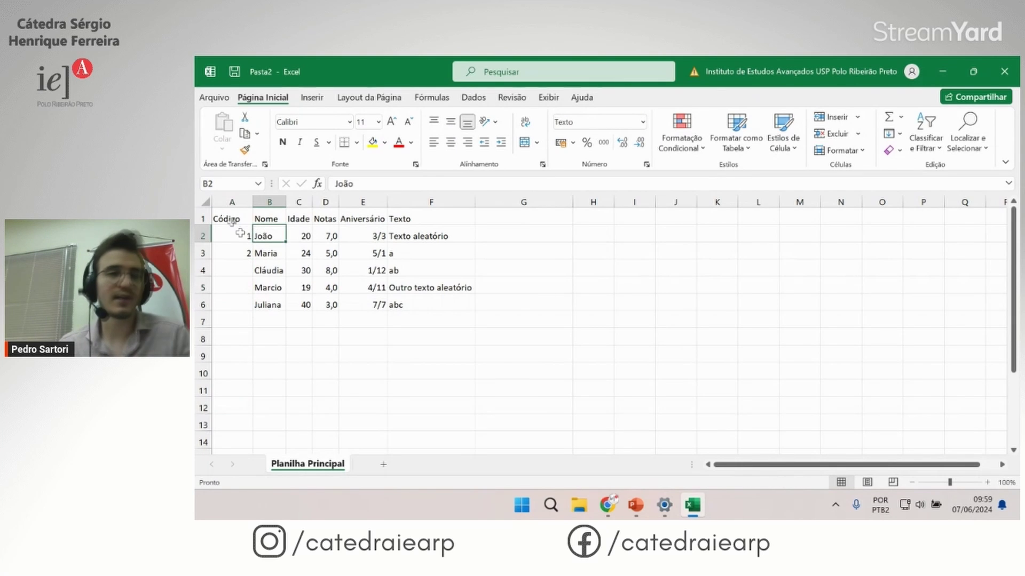
click(239, 236)
drag(239, 236, 241, 253)
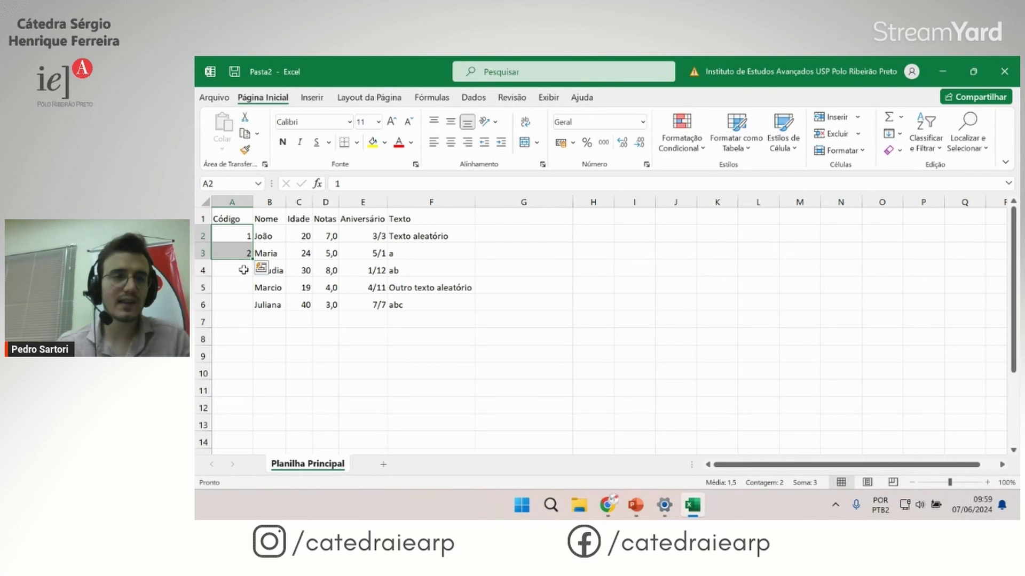
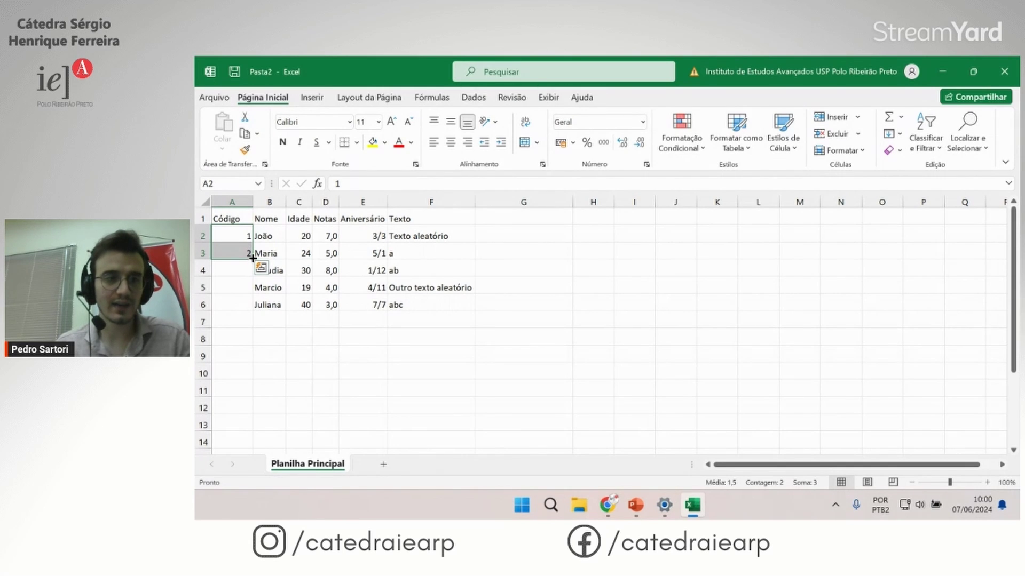
Step: Fill the Código column with 1 through 5 down to row 6
drag(252, 258, 253, 307)
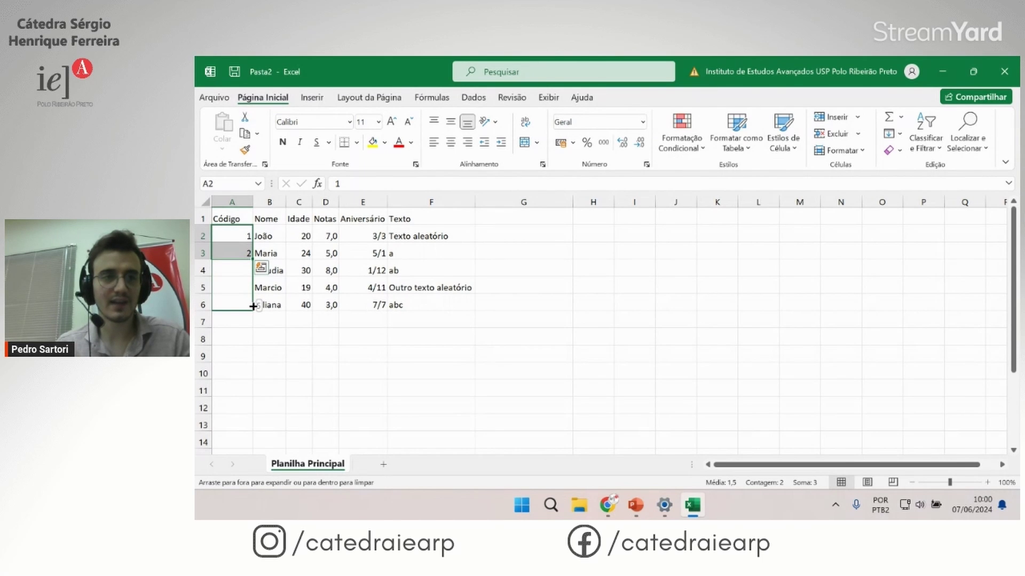
drag(252, 307, 253, 306)
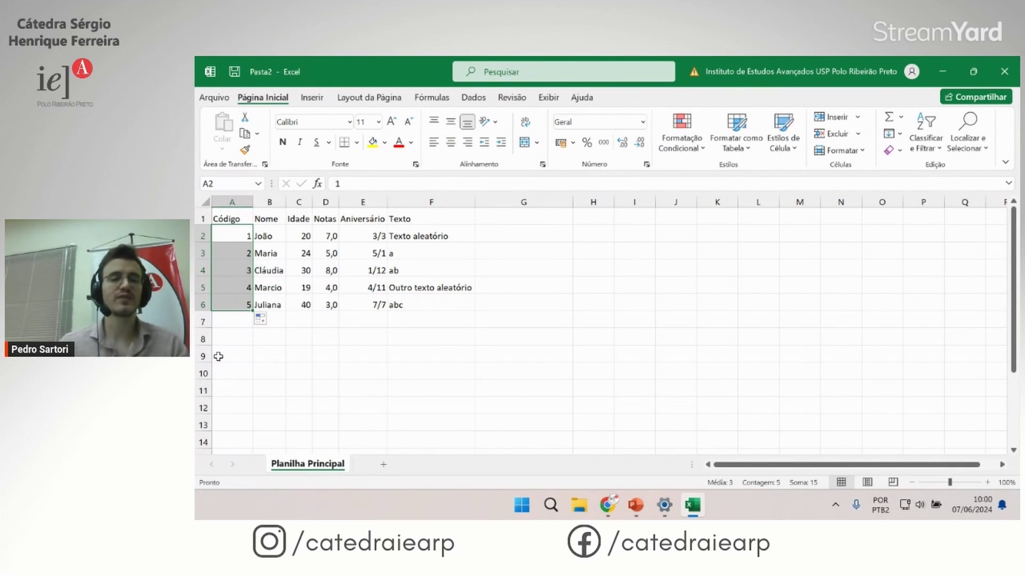
click(333, 319)
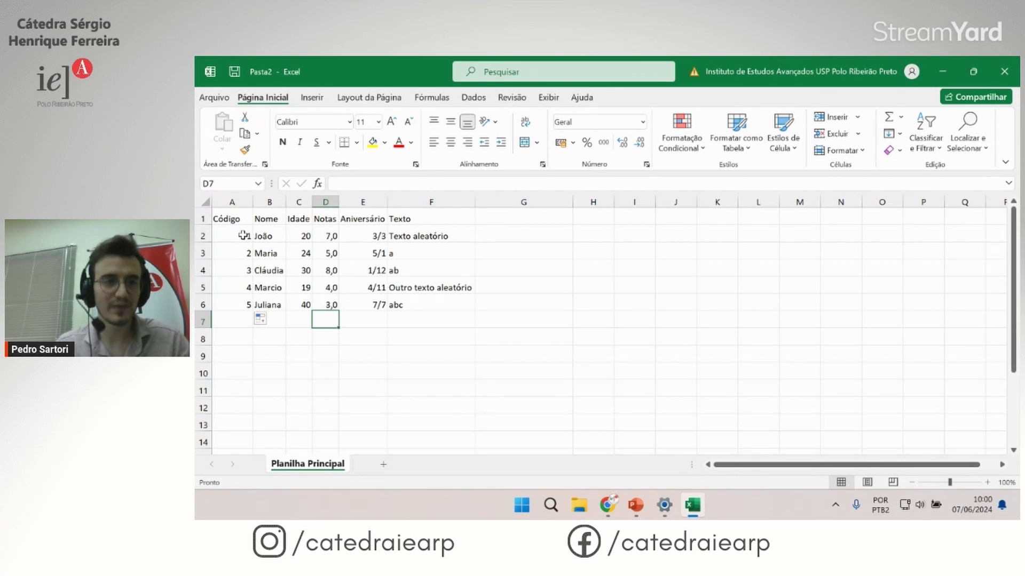
Step: Extend the Código numbering further down column A, then undo the over-extended fill
drag(243, 235, 251, 304)
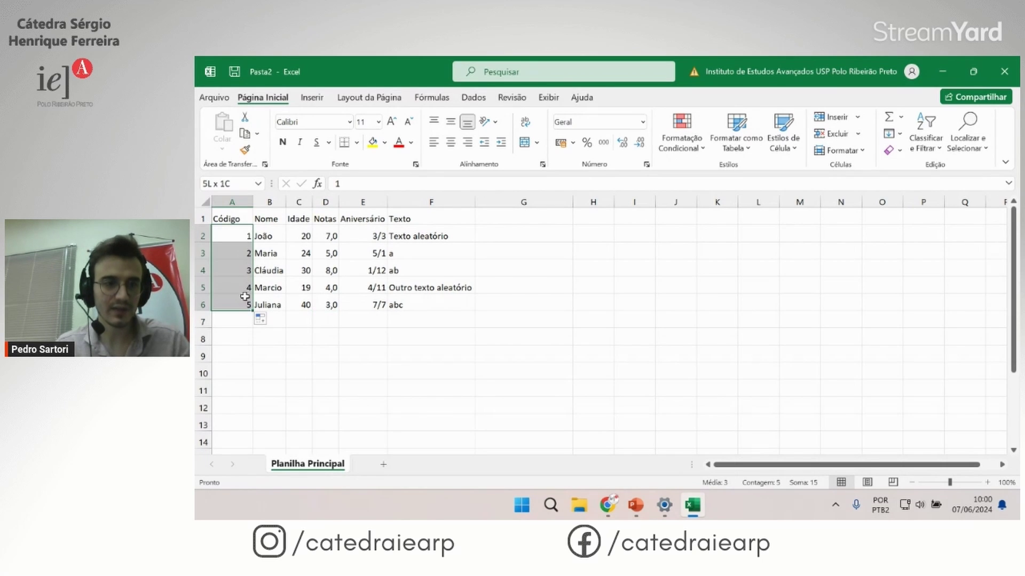
click(235, 348)
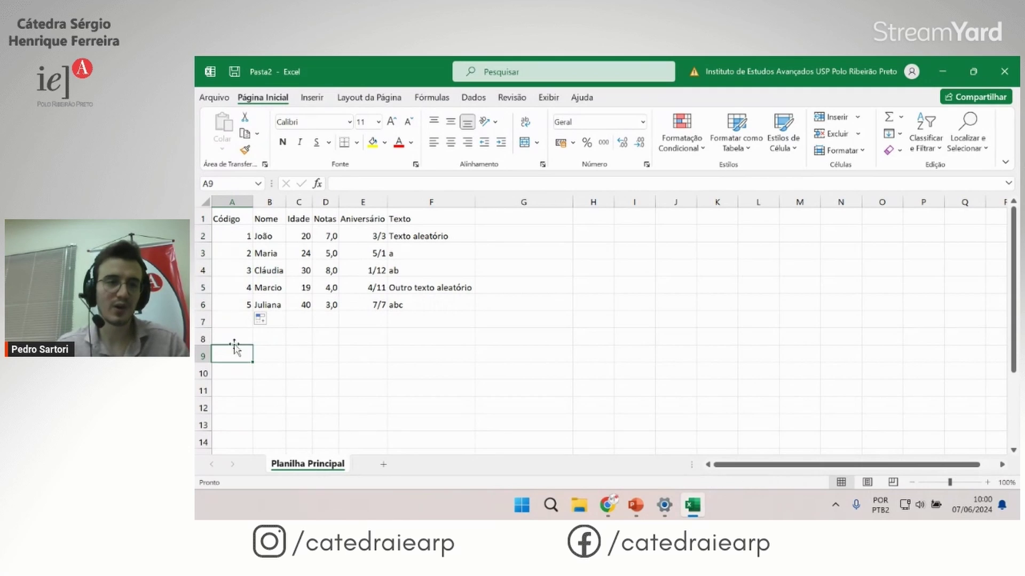
drag(232, 289, 249, 488)
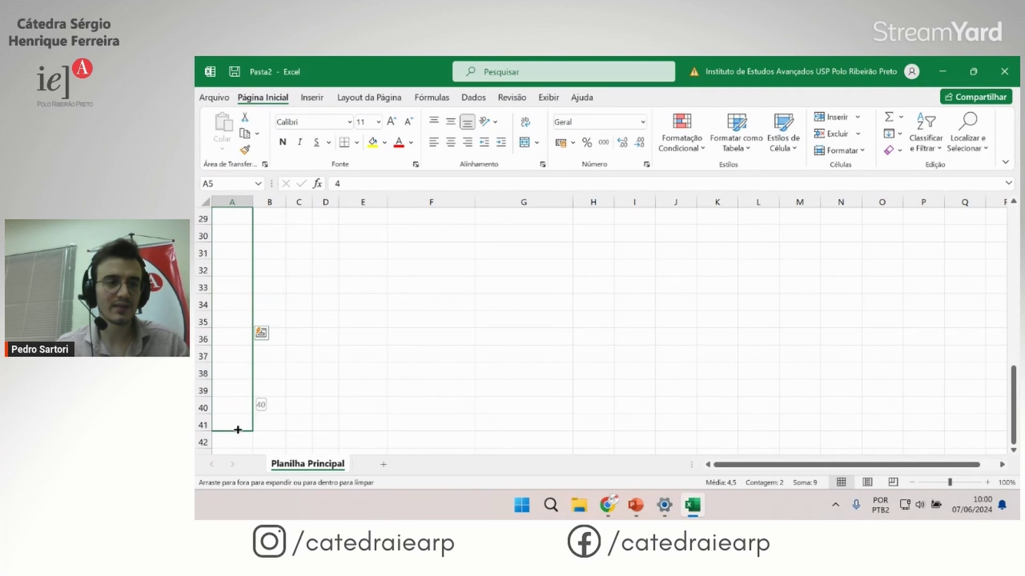
drag(248, 487, 247, 412)
click(317, 316)
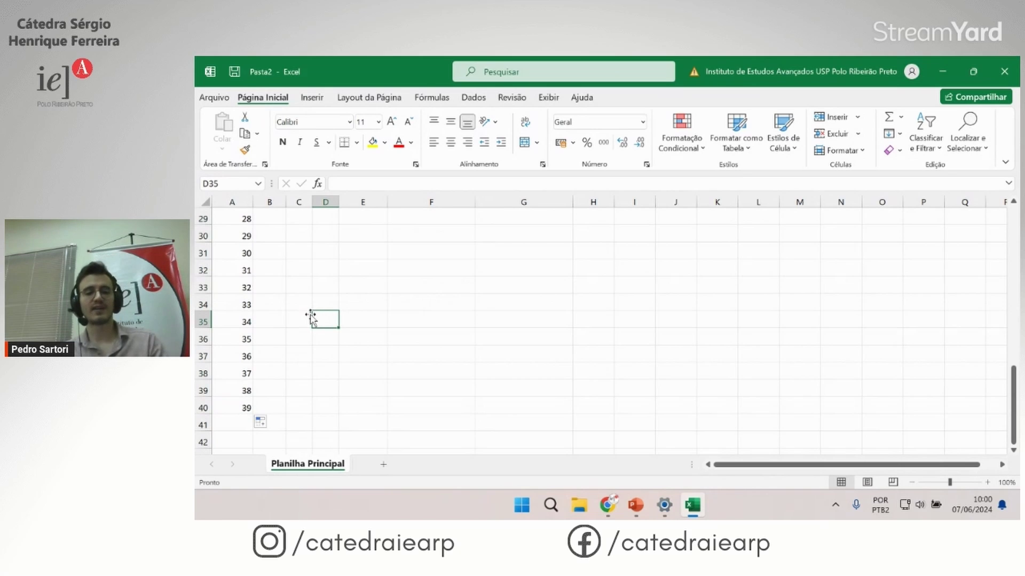
key(ctrl+z)
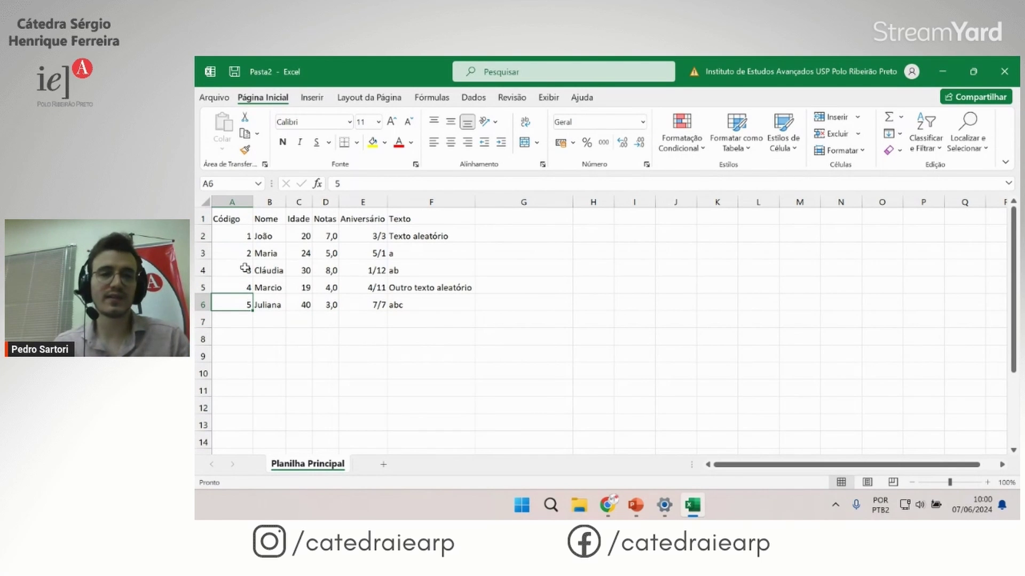
Step: Clear codes 2–5 and enter 3 in A3
drag(243, 252, 241, 320)
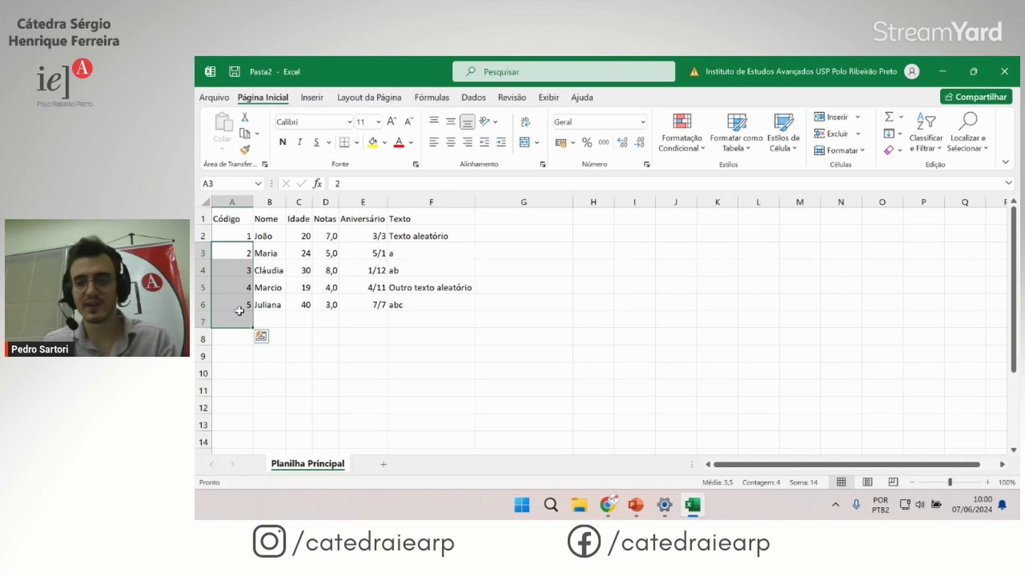
key(Delete)
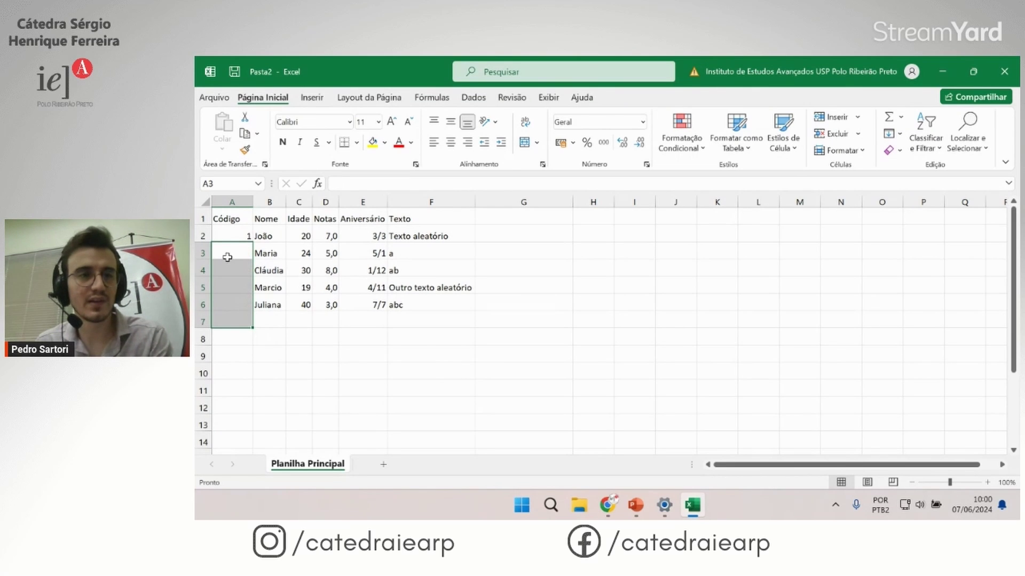
click(239, 250)
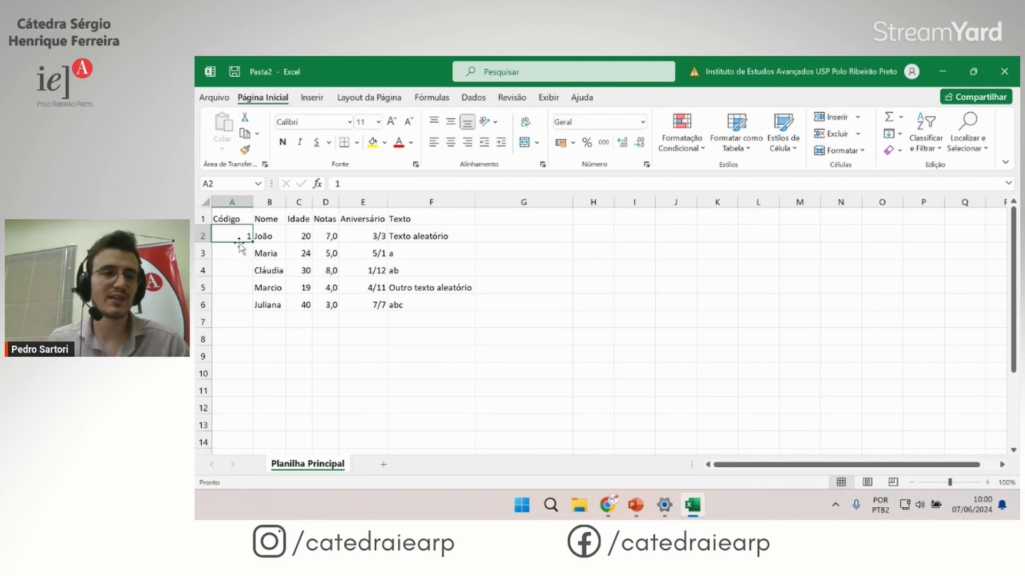
text(3)
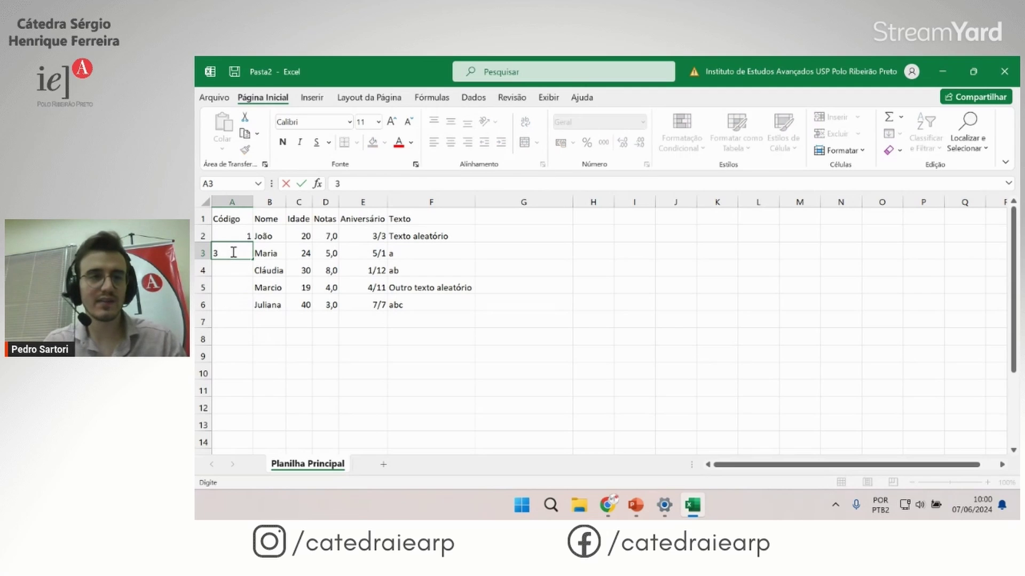
key(Return)
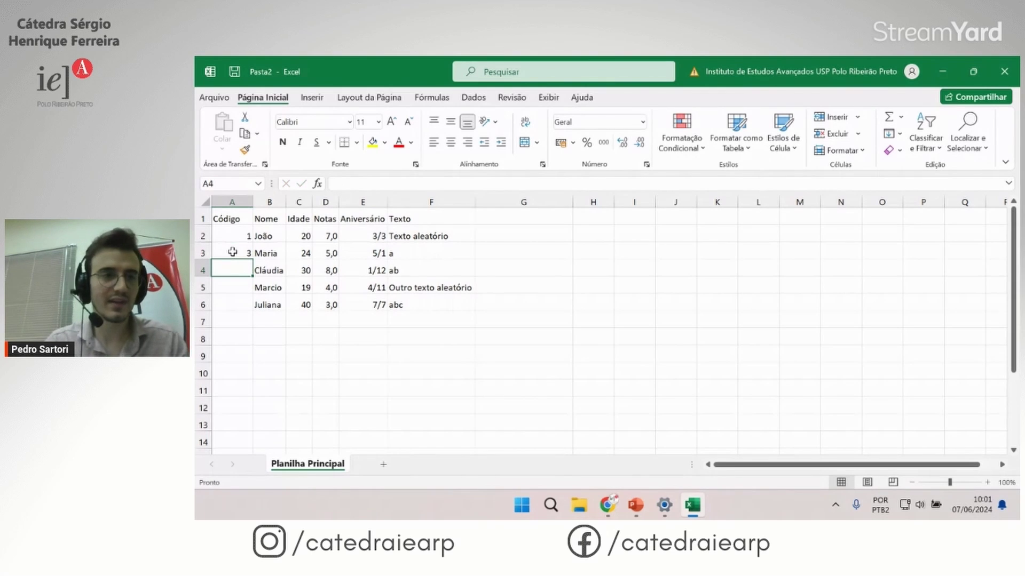
Step: Fill A4:A6 with the odd series 5, 7, 9 from codes 1 and 3, checking each value
drag(238, 235, 244, 253)
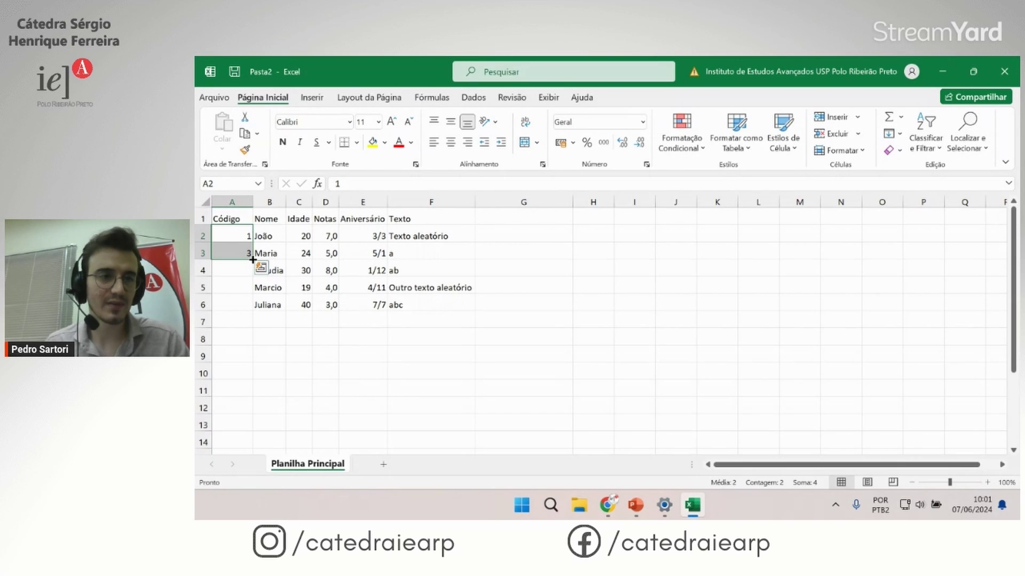
drag(252, 260, 251, 320)
click(269, 270)
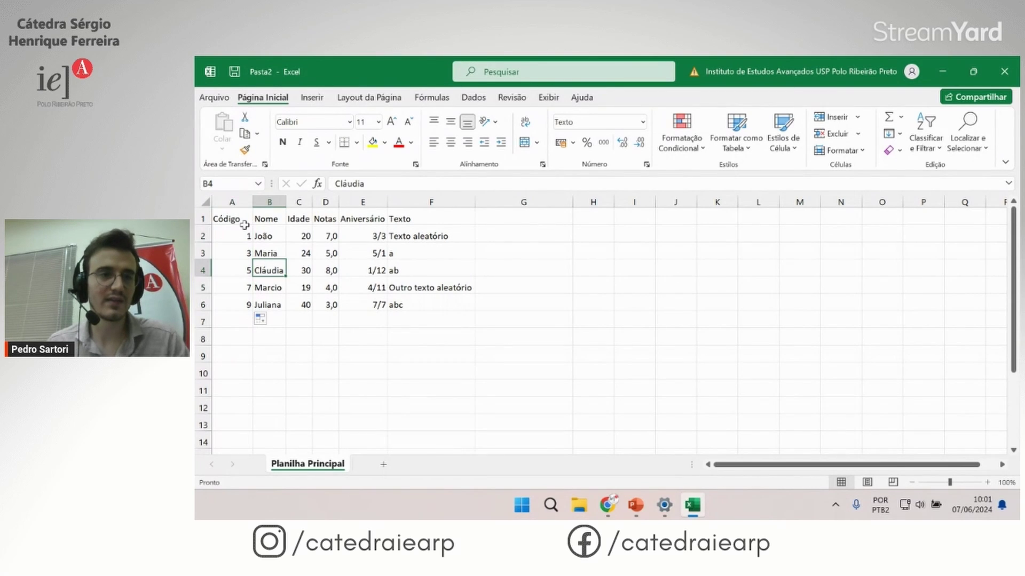
click(234, 272)
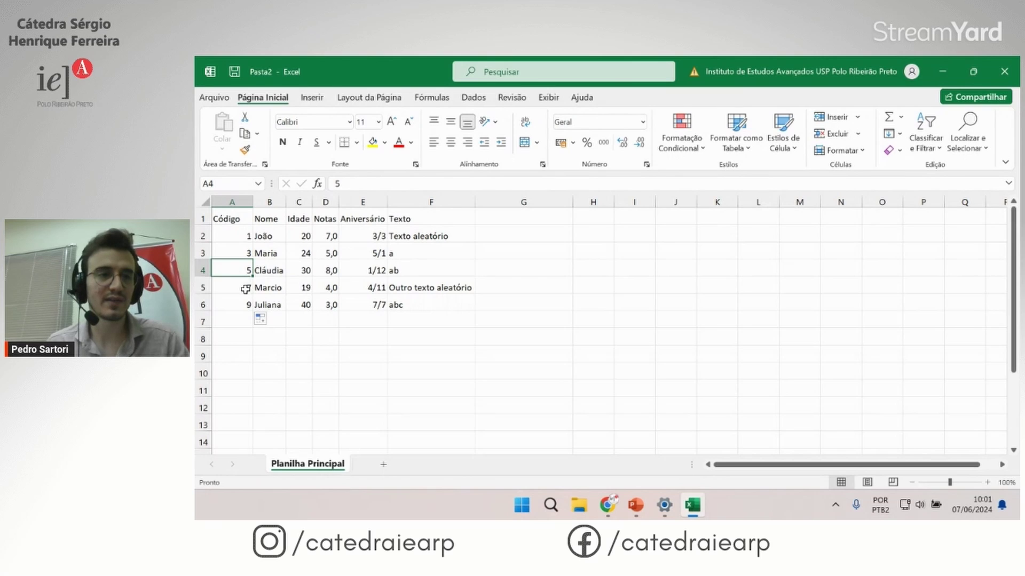
click(244, 289)
click(244, 304)
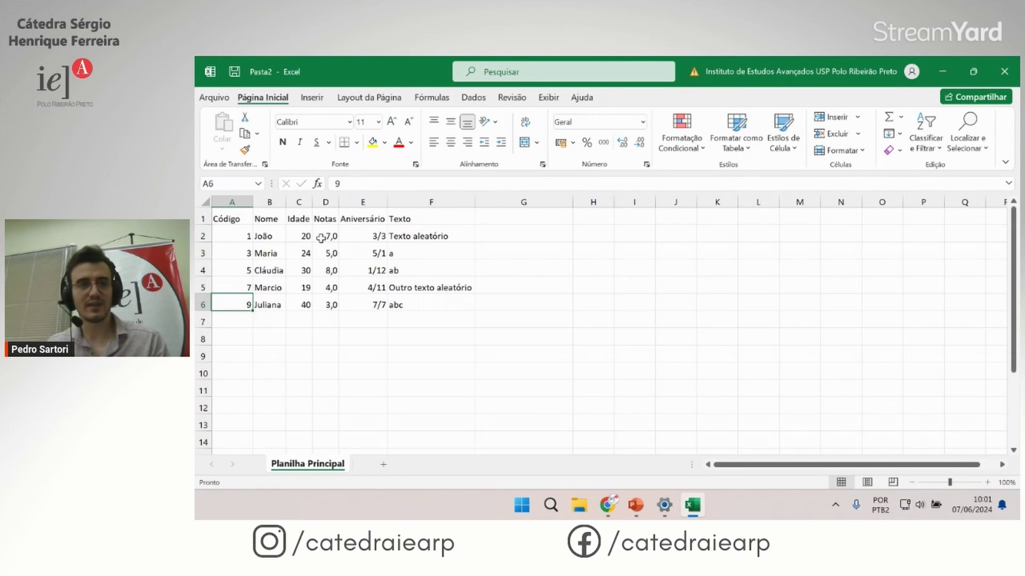
Step: Undo the odd-number fill and reselect codes 1 and 3
key(ctrl+z)
click(298, 253)
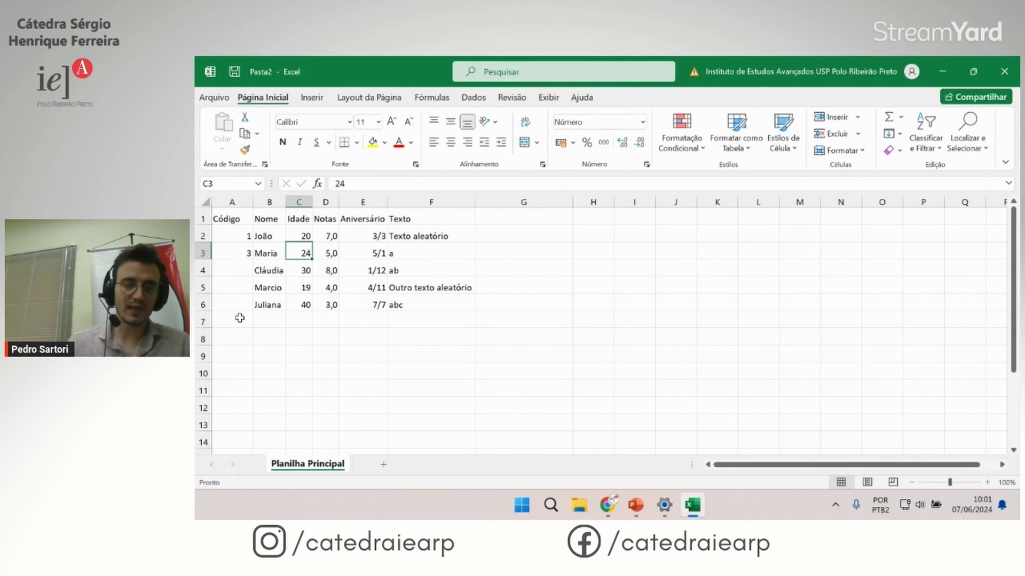
click(266, 306)
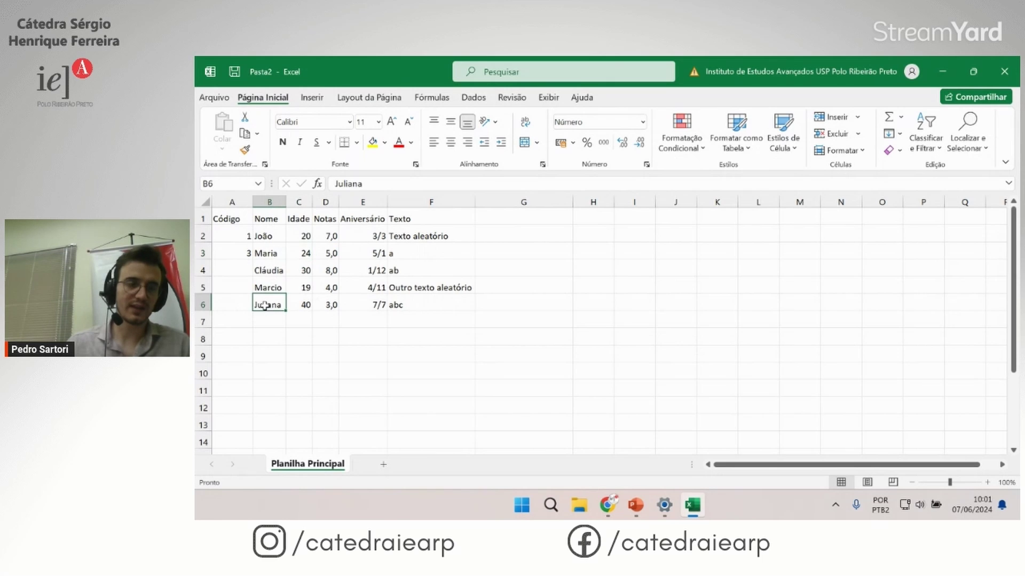
drag(239, 235, 241, 250)
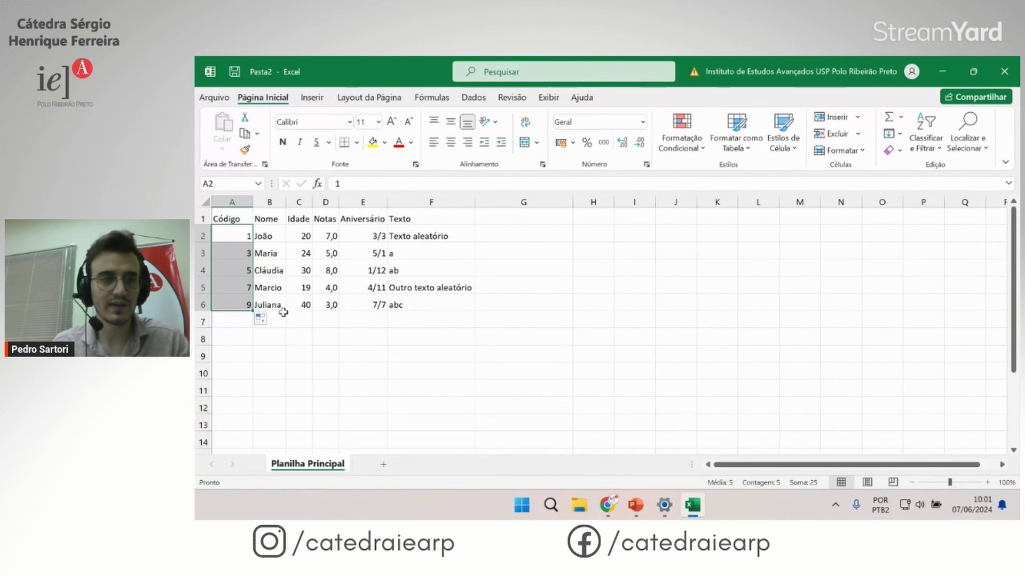
Step: Fill A4:A6 with 5, 7, 9 and move the student table further right on the sheet
drag(251, 260, 252, 309)
drag(229, 219, 437, 303)
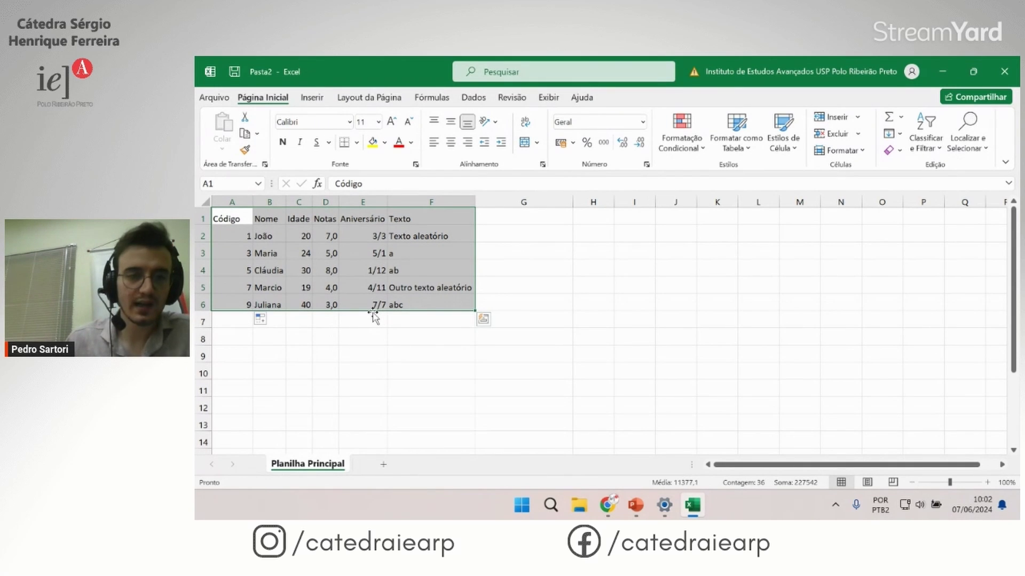
mouse_move(373, 316)
mouse_down()
mouse_move(674, 363)
mouse_move(805, 293)
mouse_up()
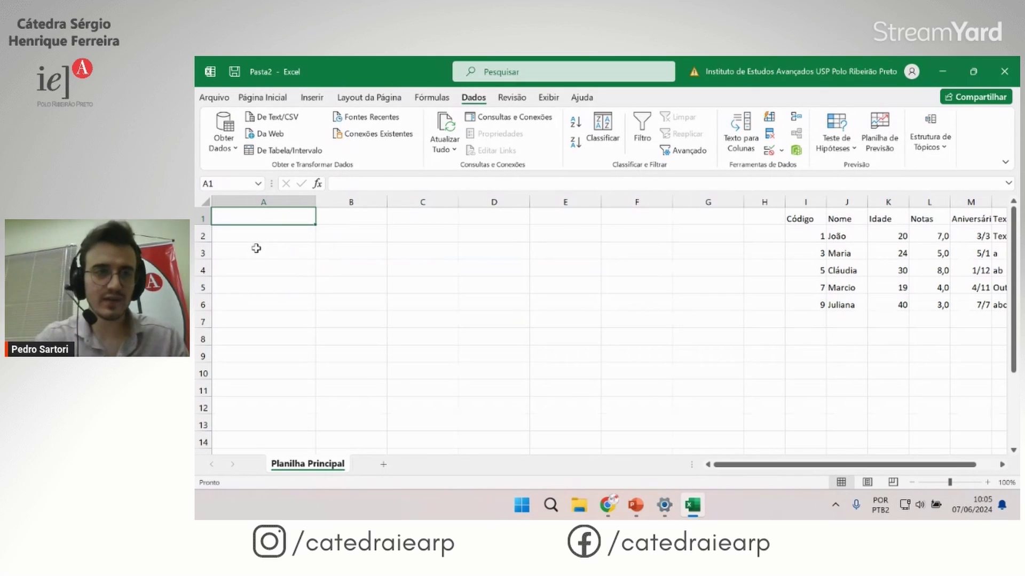
Step: Enter the Dados heading in A1 with records 'J0 anos 7', 'Maria, 24 anos e tirou 5' and 'Cláudia, 30 anos'
text(Dados)
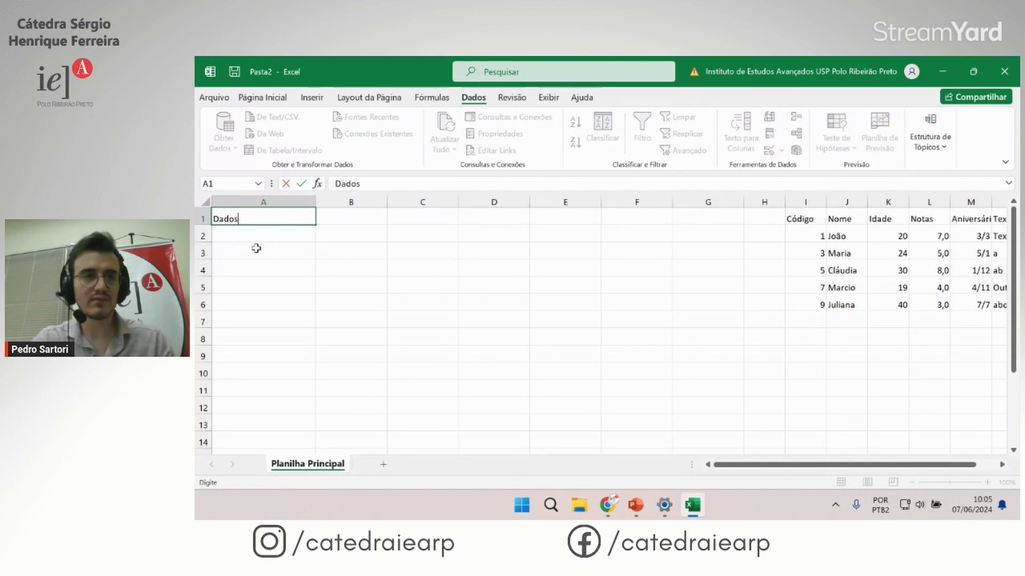
key(Return)
text(João, 2)
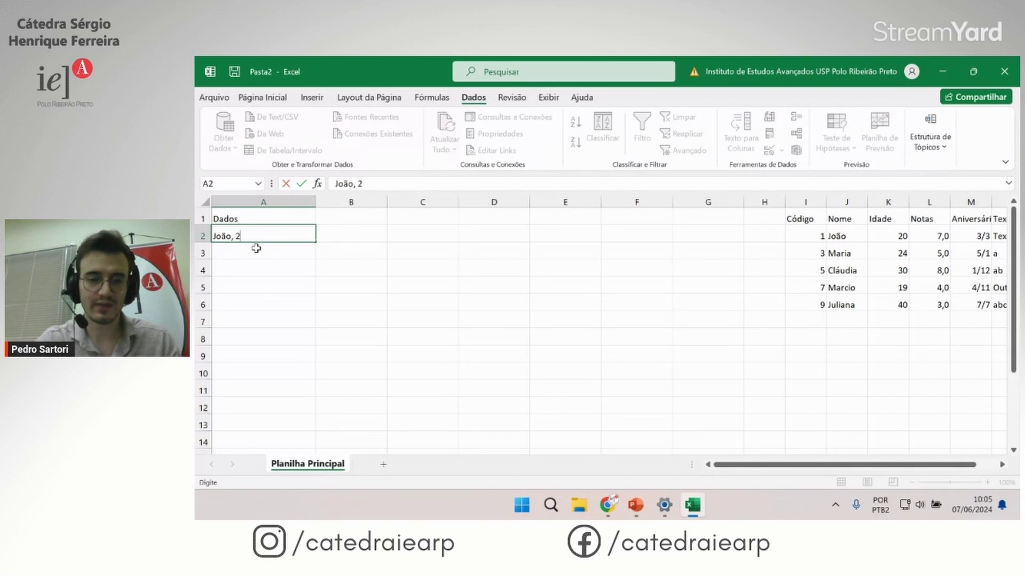
text(0 anos e tir)
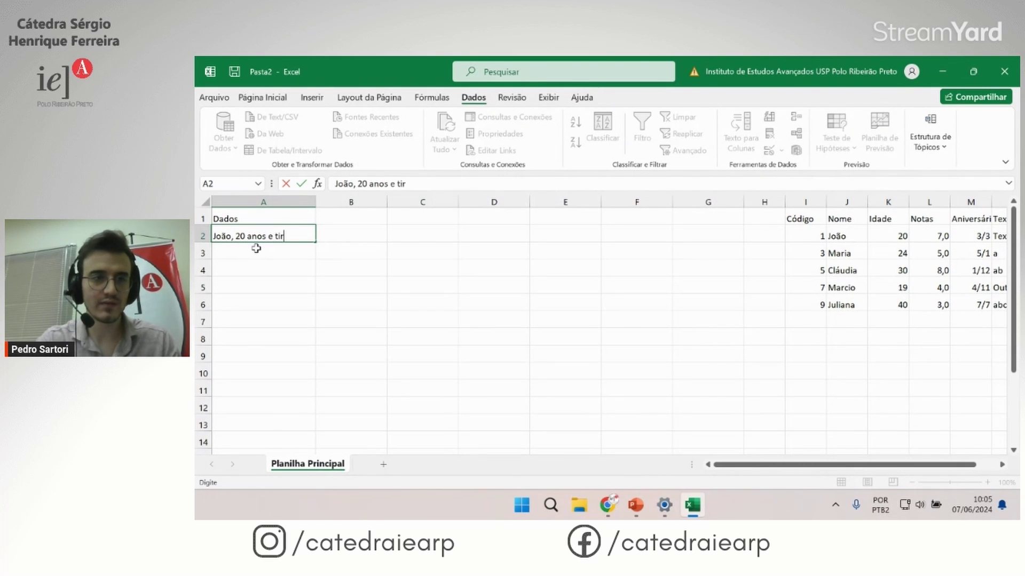
text(ou 7)
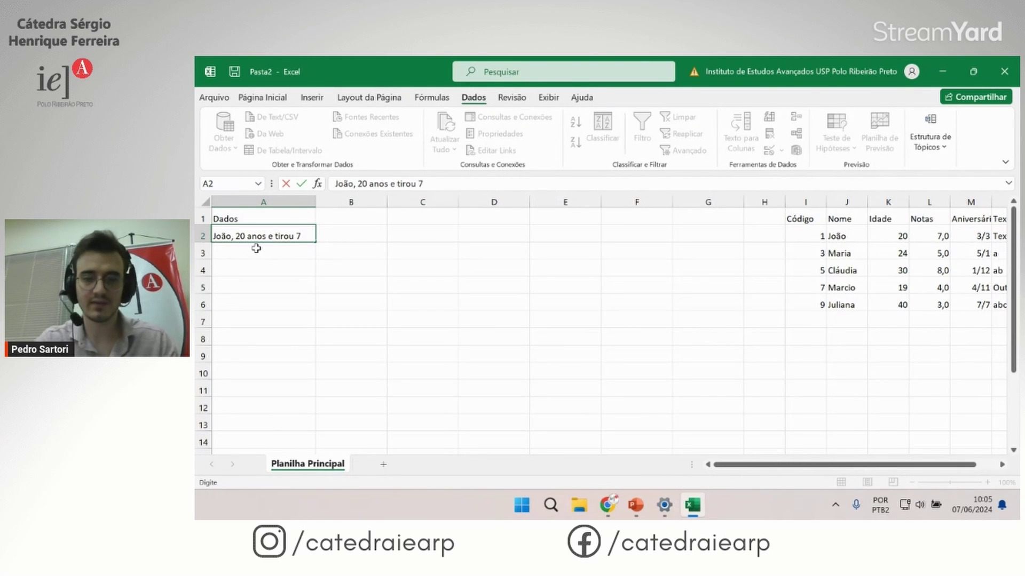
key(Return)
text(Maria, )
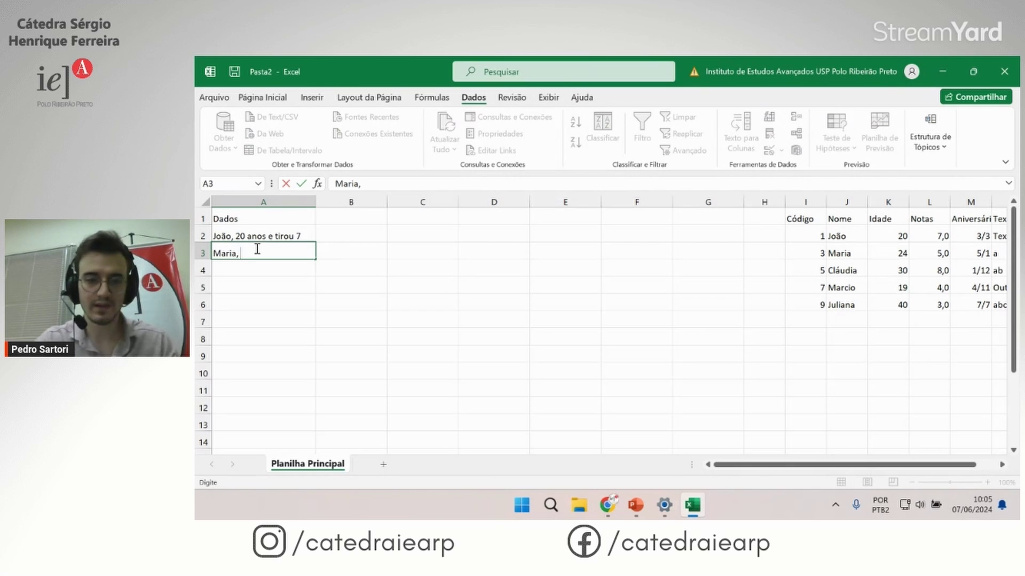
text(24 anos e tirou 5)
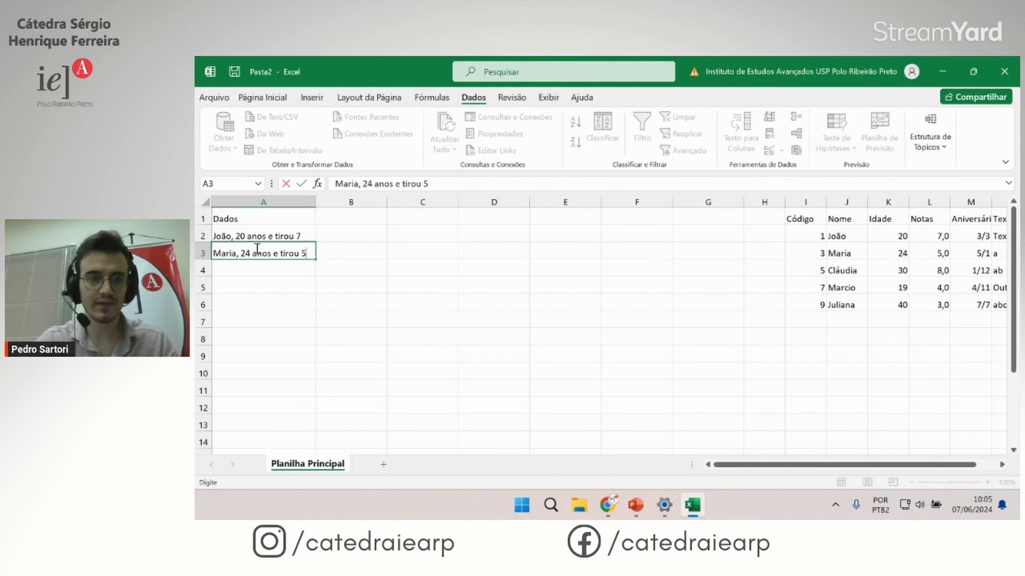
key(Return)
text(Cláudia, )
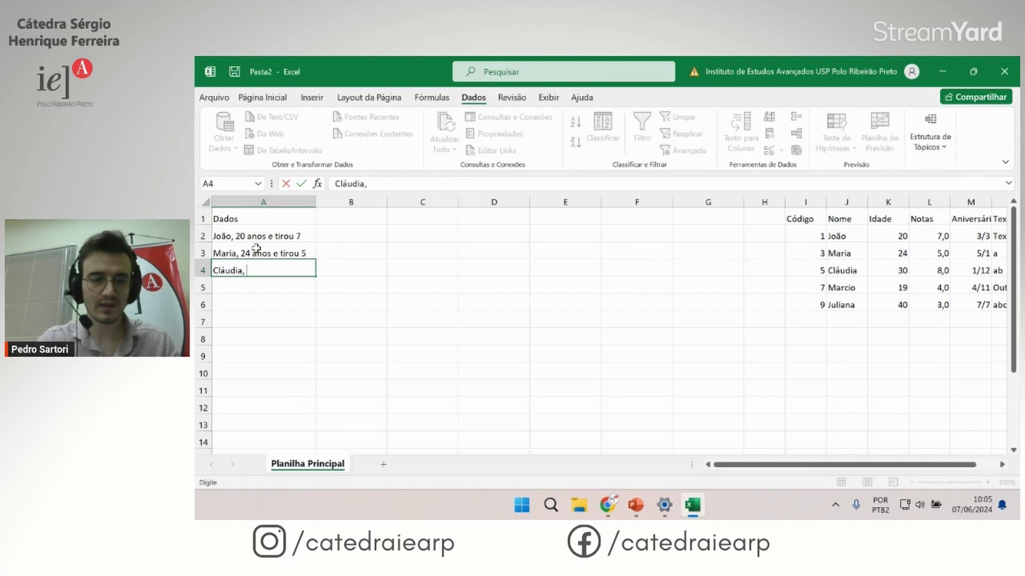
text(30 anos e tirou 8)
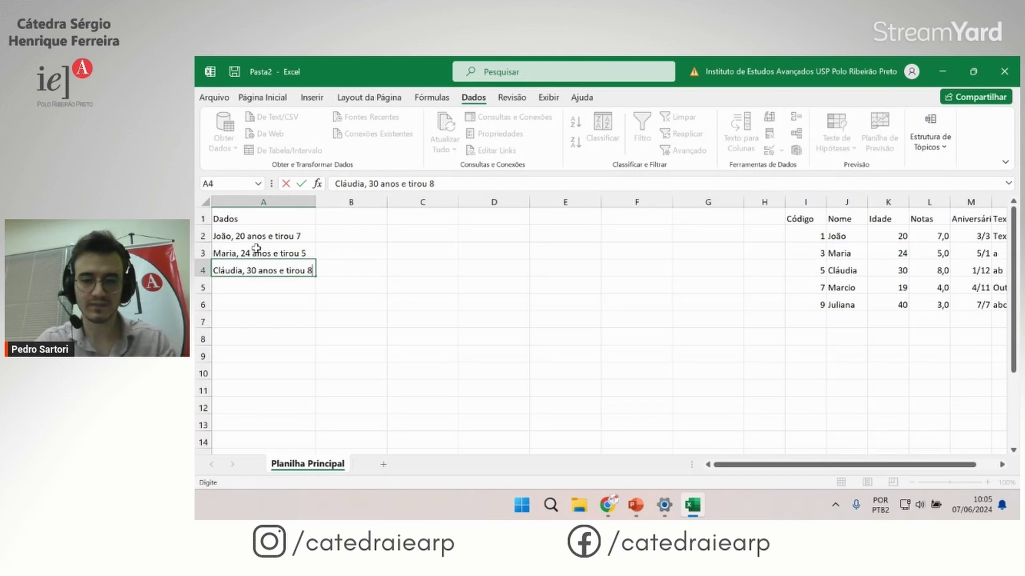
key(Return)
Step: Add the headers Nome, Idade and Nota in B1:D1
click(354, 216)
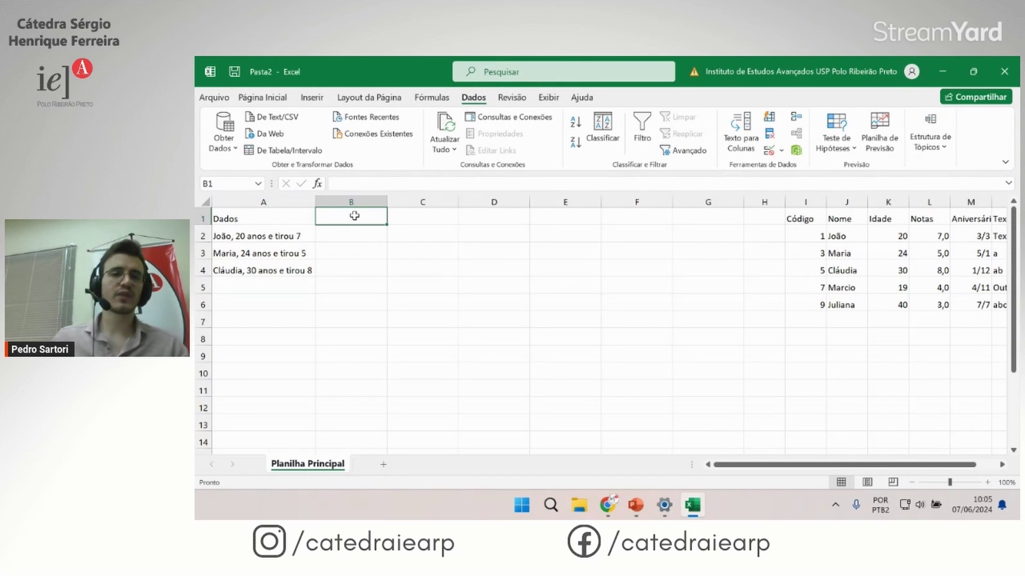
text(Nome)
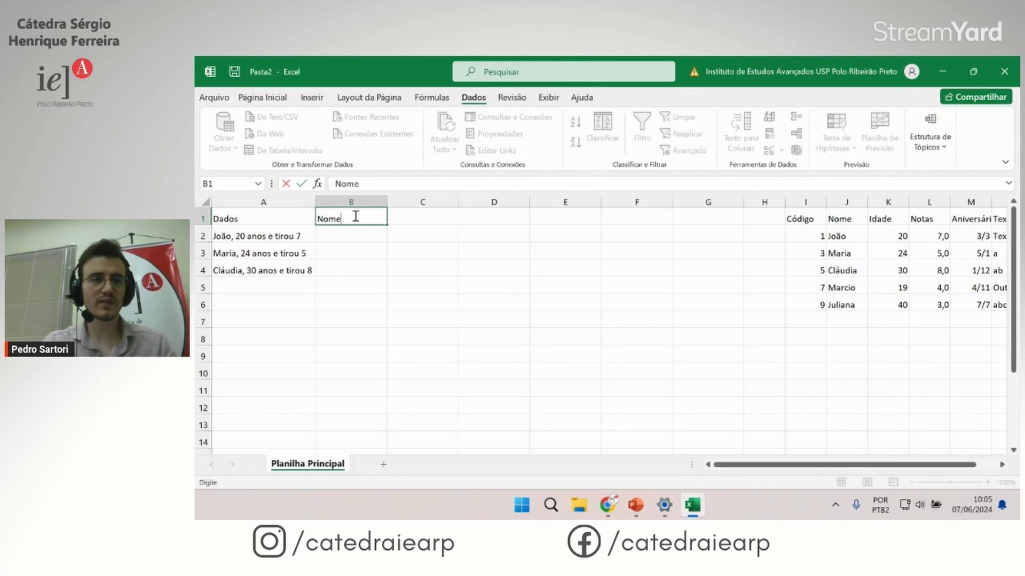
key(Tab)
text(Idad)
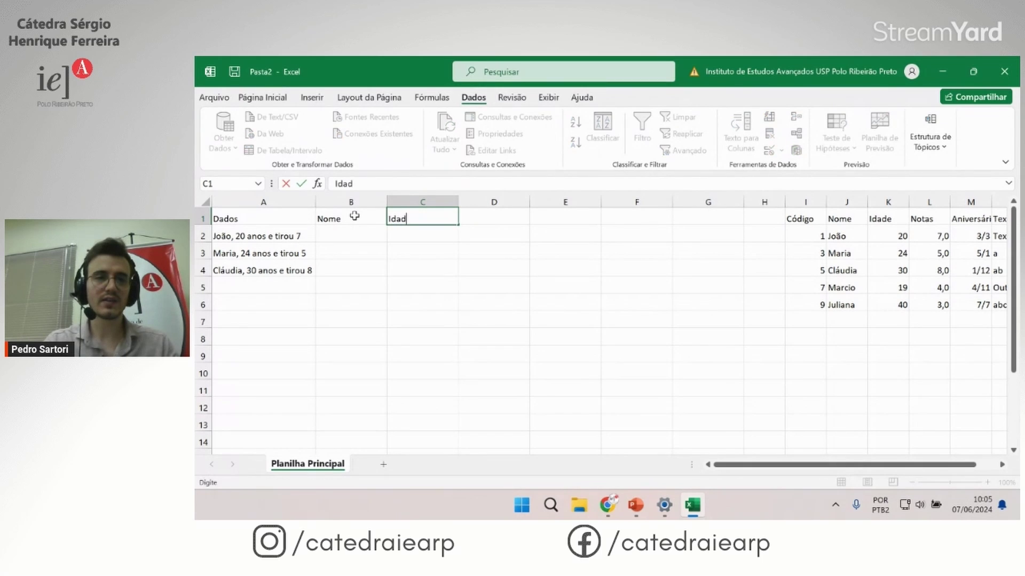
text(e)
key(Tab)
text(No)
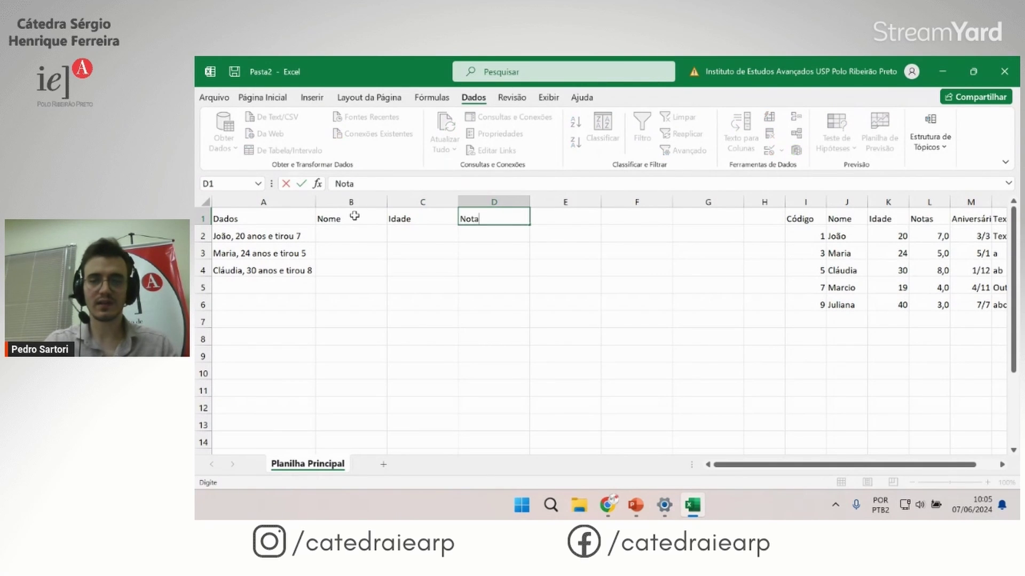
key(Return)
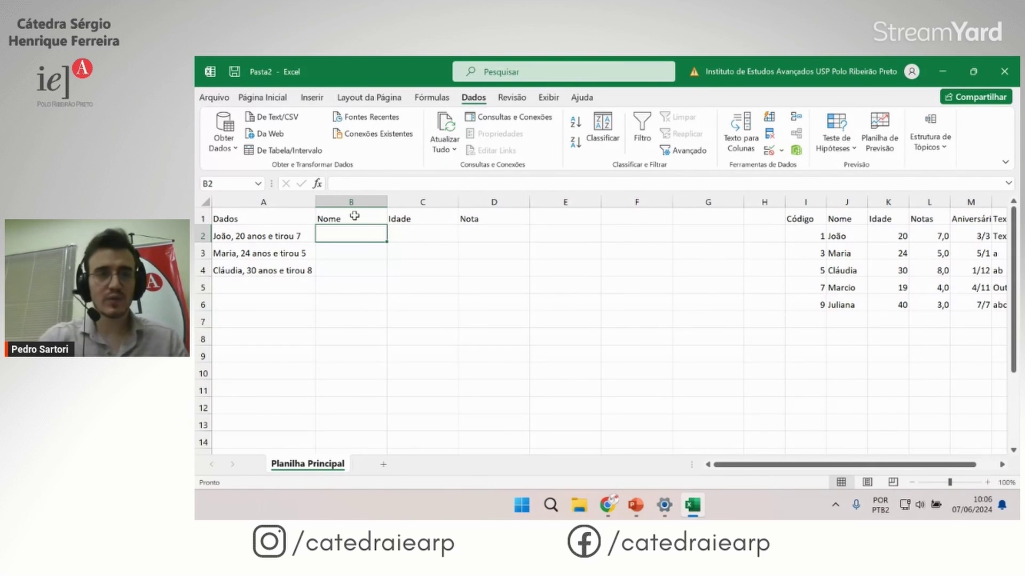
Step: Enter João in B2 and Flash Fill the remaining names in B2:B4
text(João)
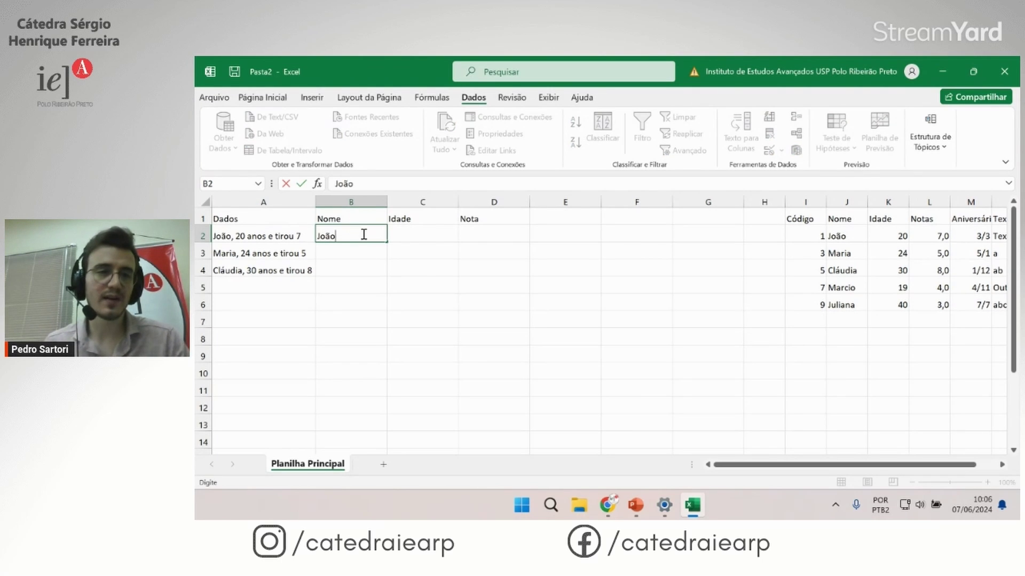
key(Return)
key(Return)
drag(363, 239, 368, 270)
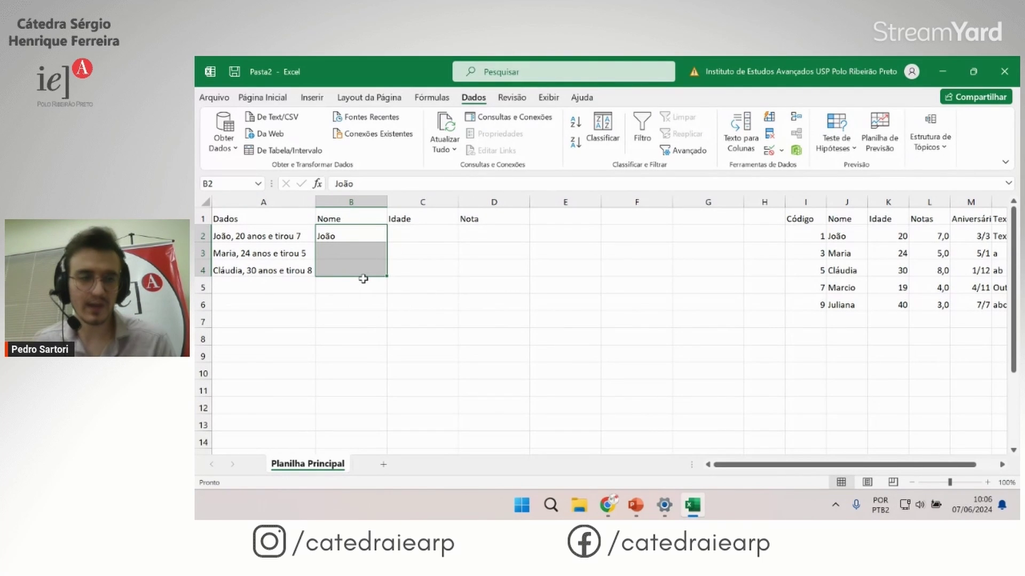
key(ctrl+e)
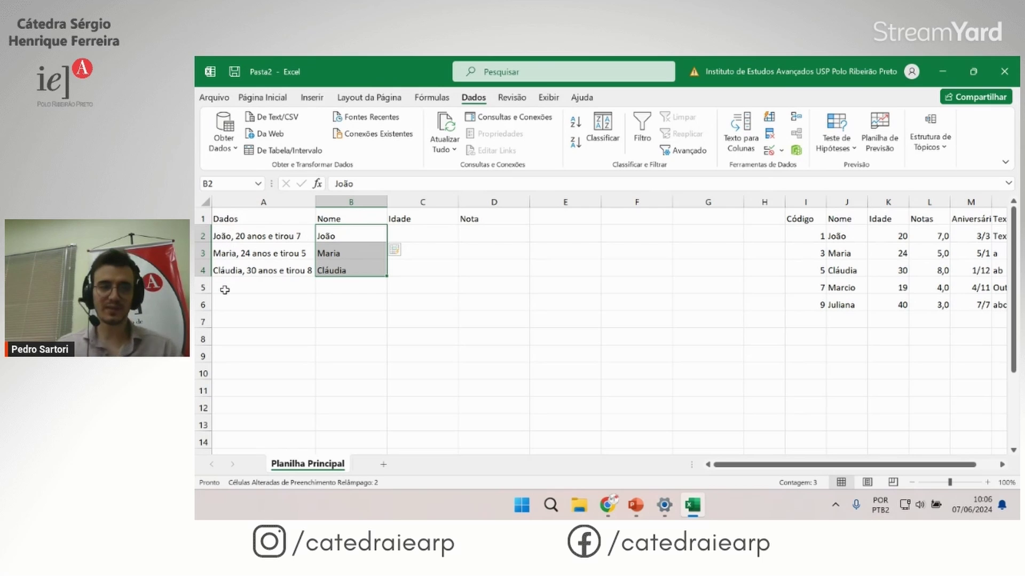
Step: Enter age 20 in C2 and Flash Fill the remaining ages in C2:C4
click(422, 230)
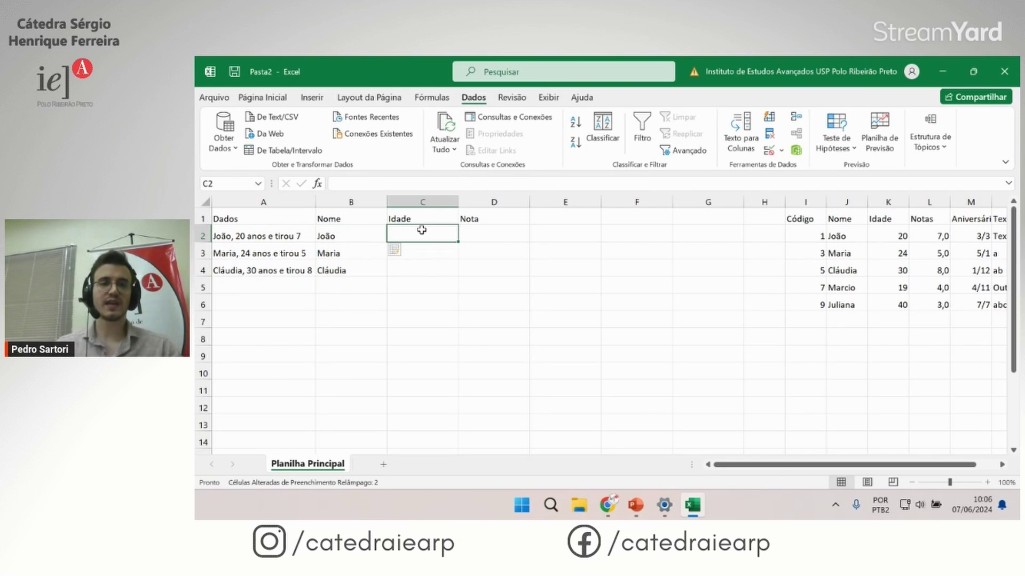
text(20)
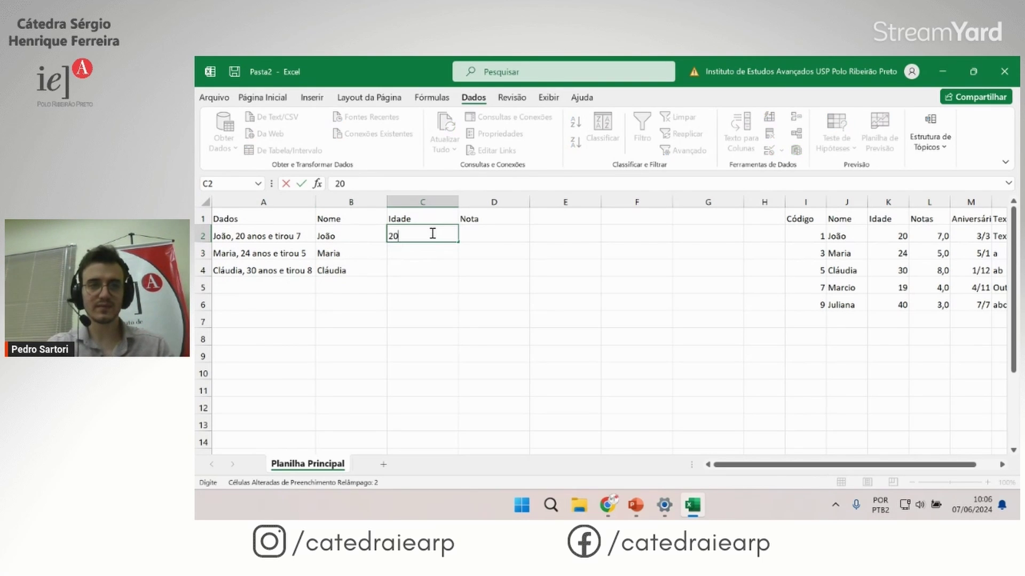
drag(422, 235, 428, 279)
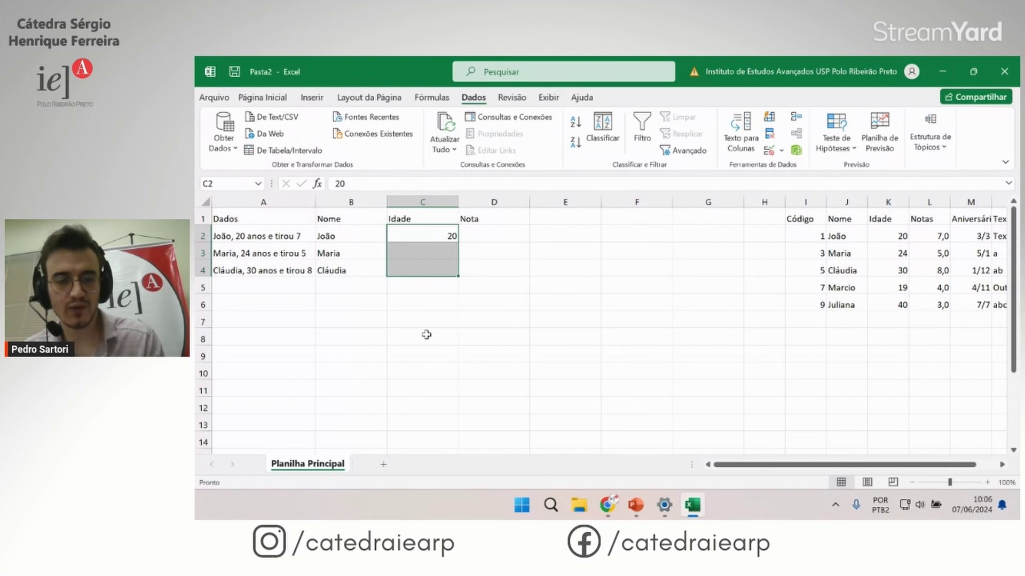
key(ctrl+e)
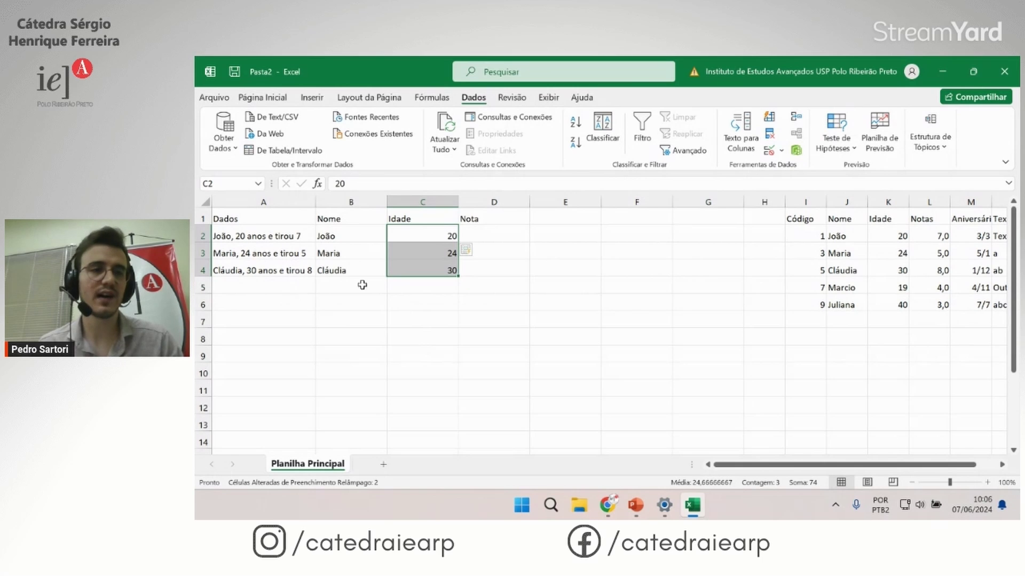
Step: Enter grade 7 in D2 and Flash Fill the remaining grades in D2:D4, redoing the fill once
click(482, 236)
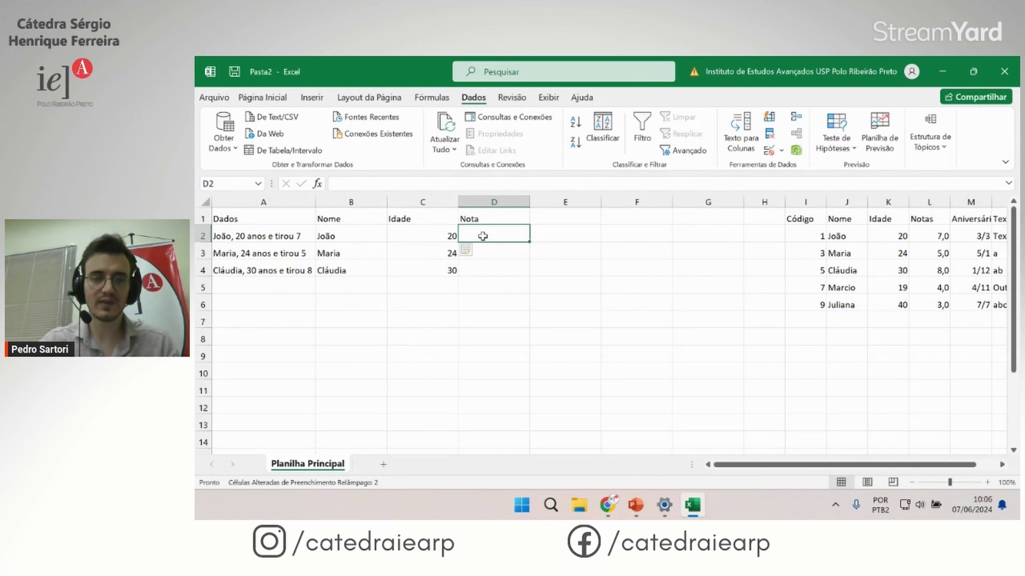
text(7)
mouse_move(521, 258)
mouse_down()
mouse_move(531, 253)
mouse_move(489, 278)
mouse_up()
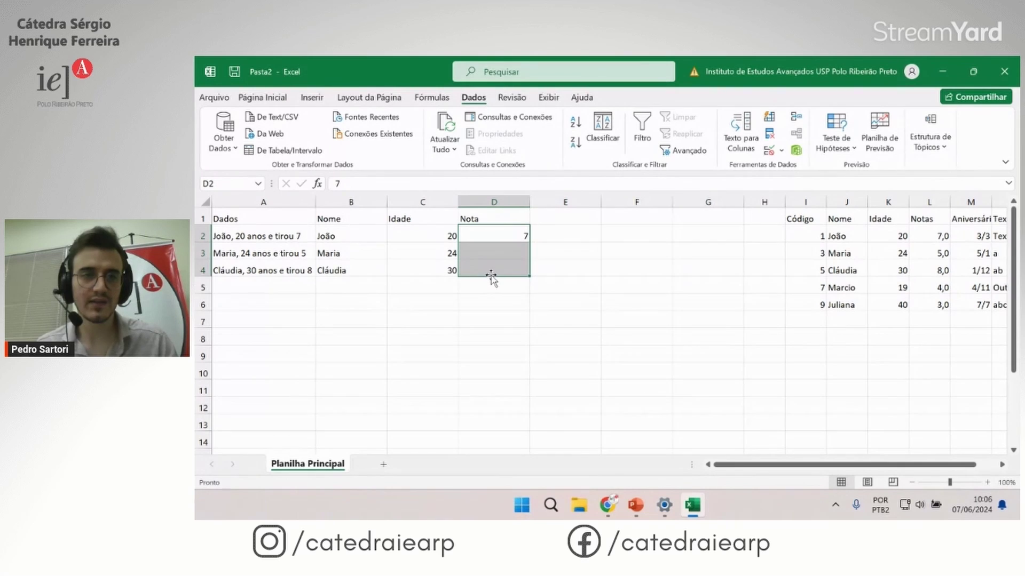
key(ctrl+e)
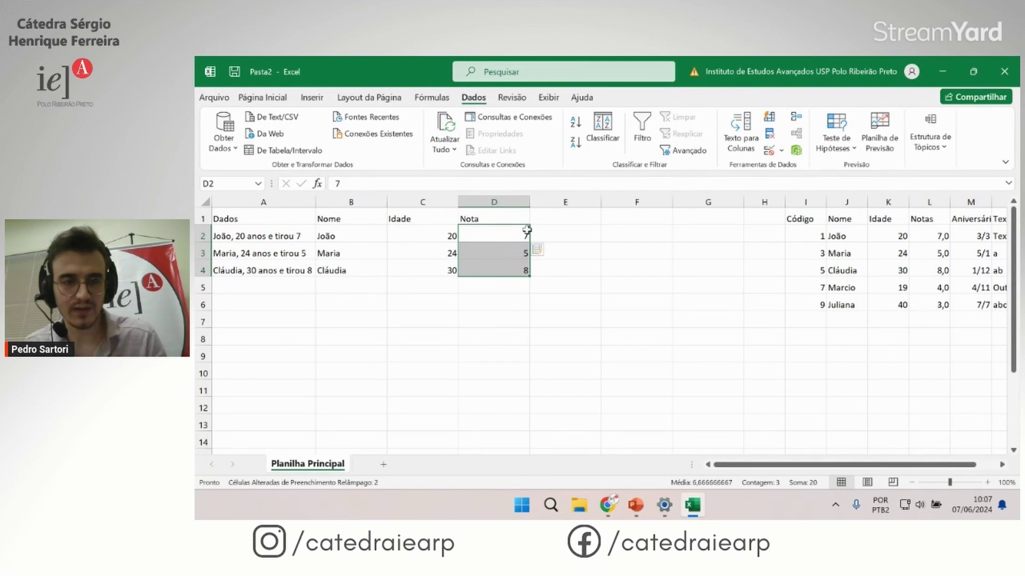
key(ctrl+z)
key(ctrl+z)
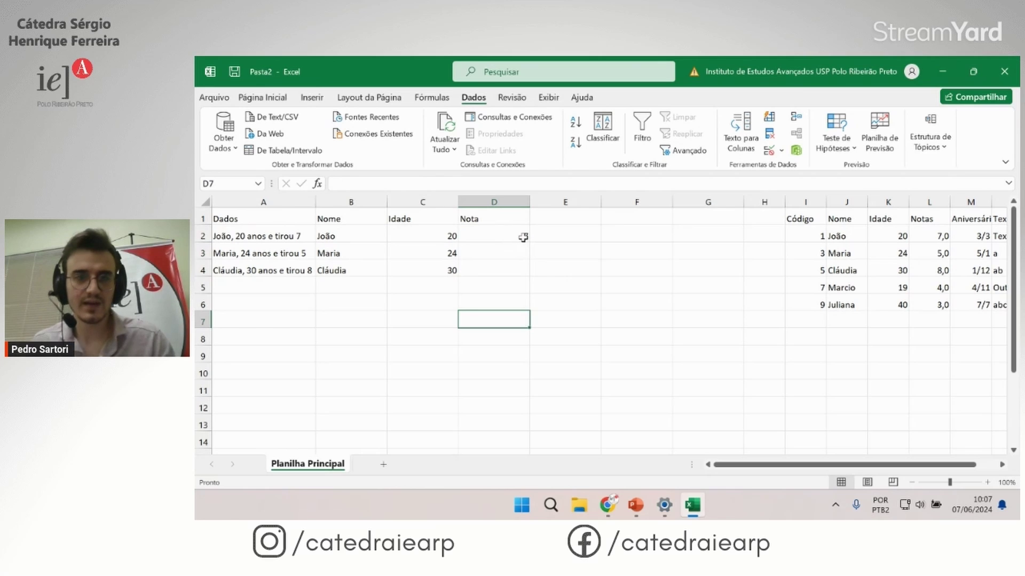
drag(522, 236, 522, 271)
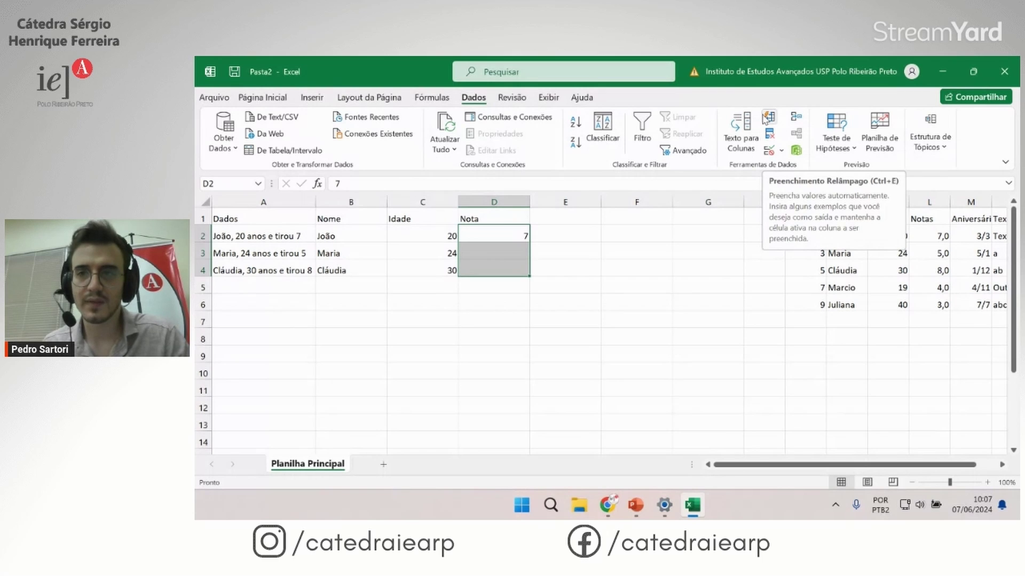
click(769, 118)
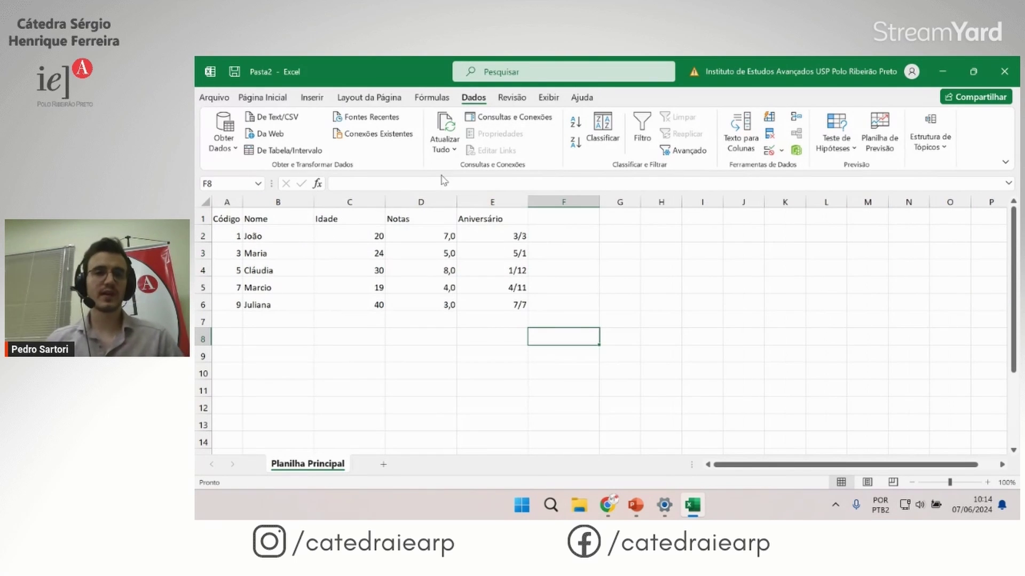
Step: Make the Nome header in B1 bold with italics removed
click(274, 99)
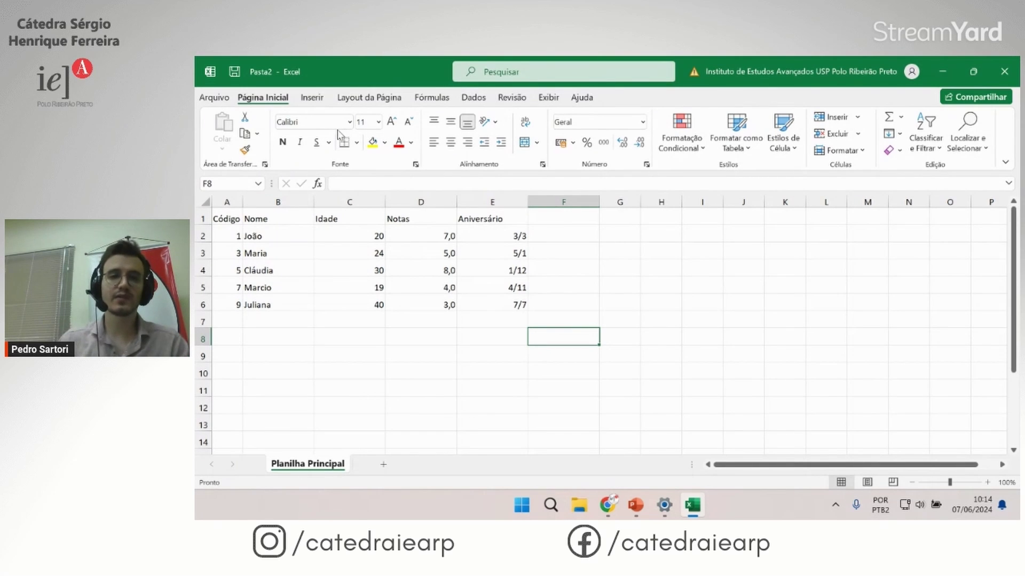
click(226, 219)
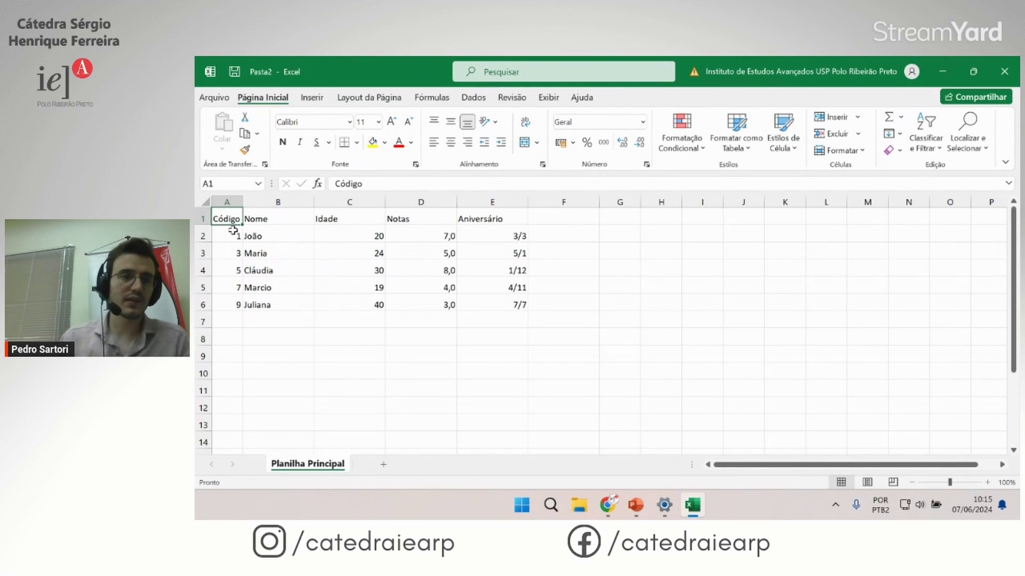
click(283, 220)
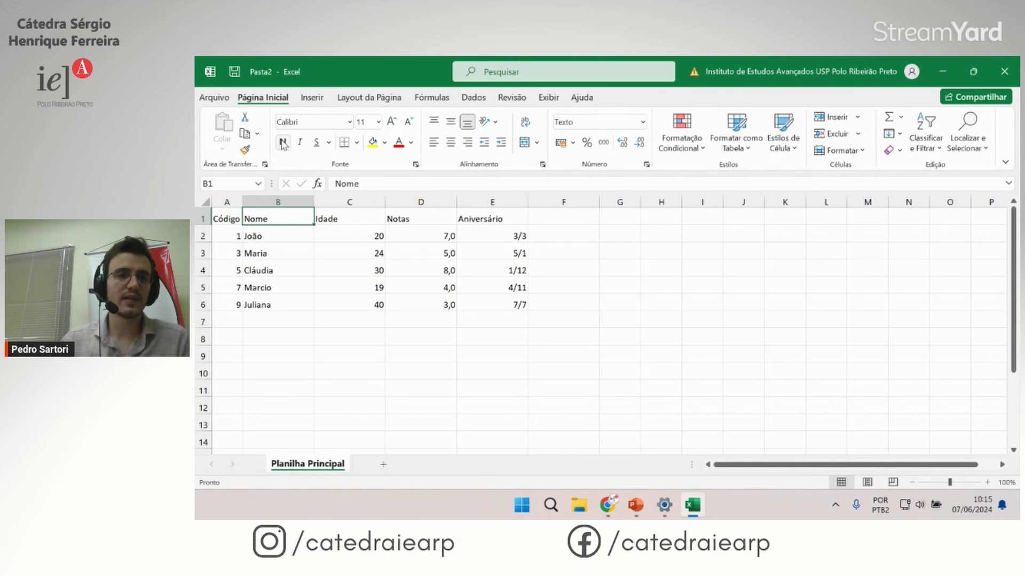
click(283, 143)
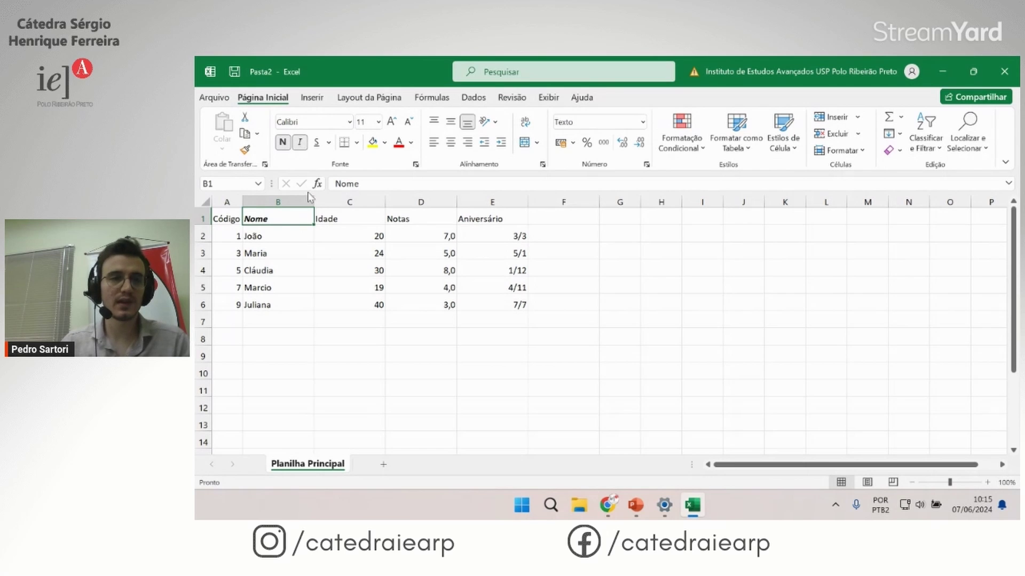
click(300, 142)
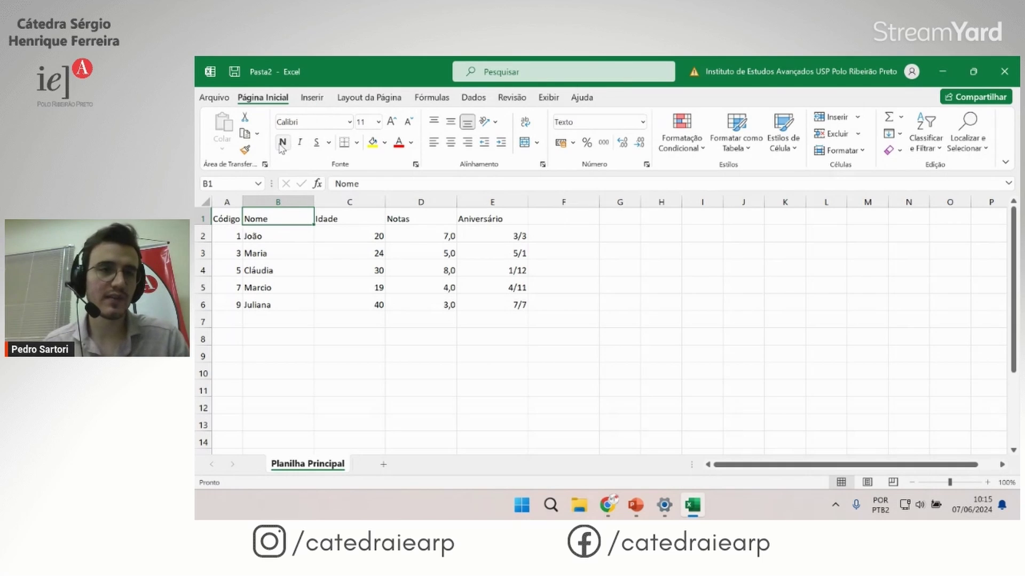
Step: Keep the Nome header in Calibri at size 11 after trying larger and smaller sizes
click(349, 122)
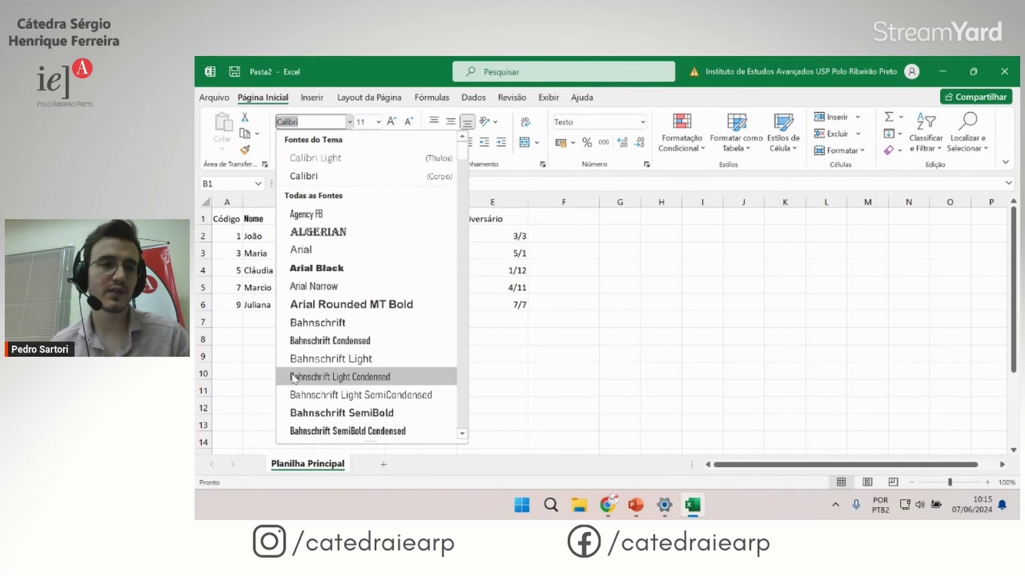
click(326, 177)
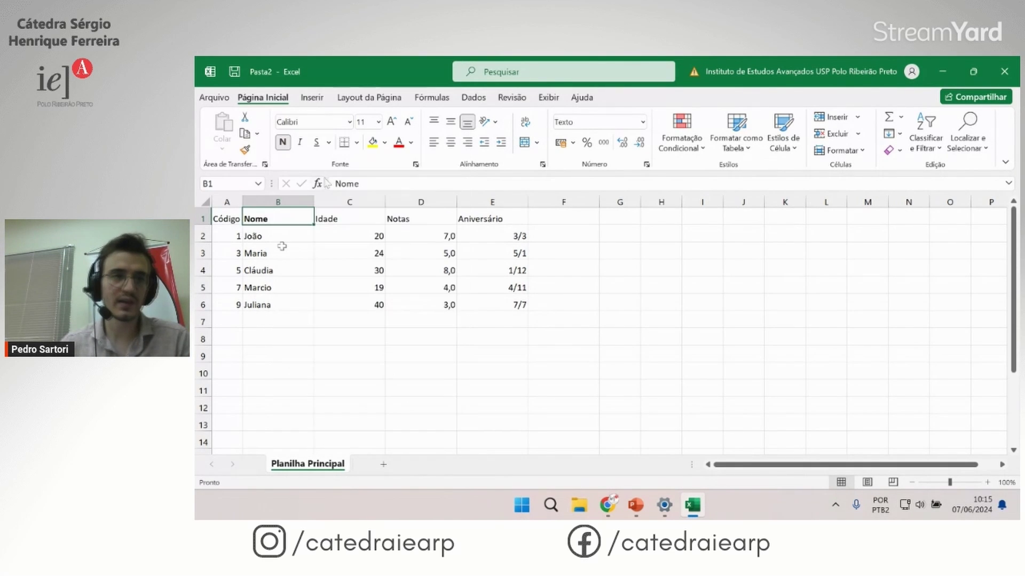
click(379, 122)
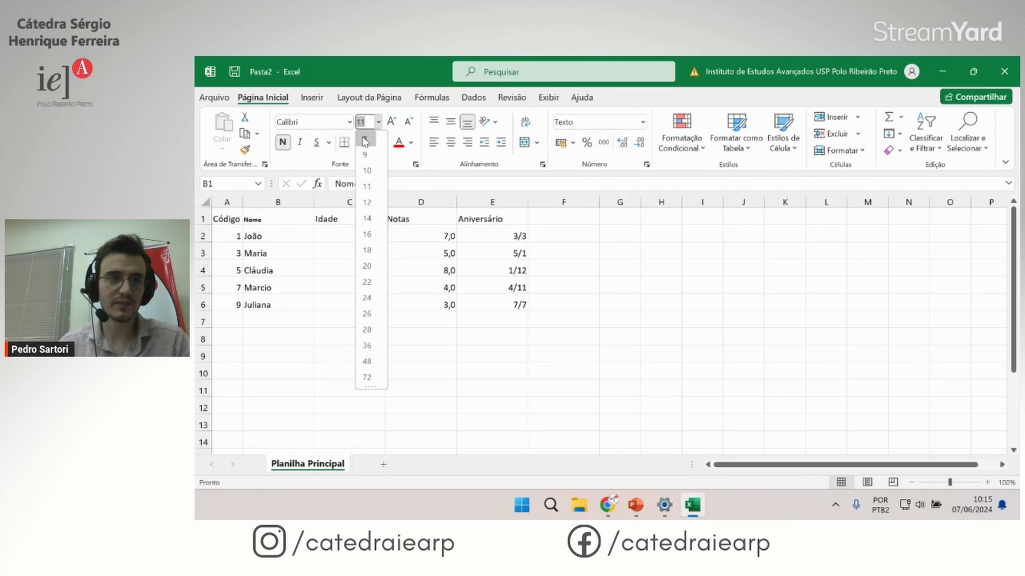
click(378, 121)
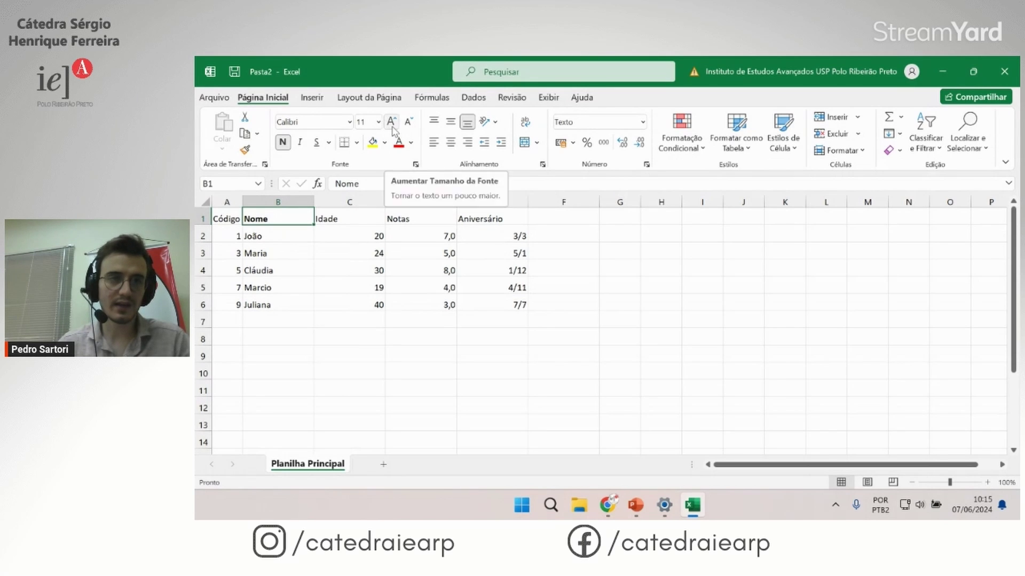
click(392, 128)
click(408, 122)
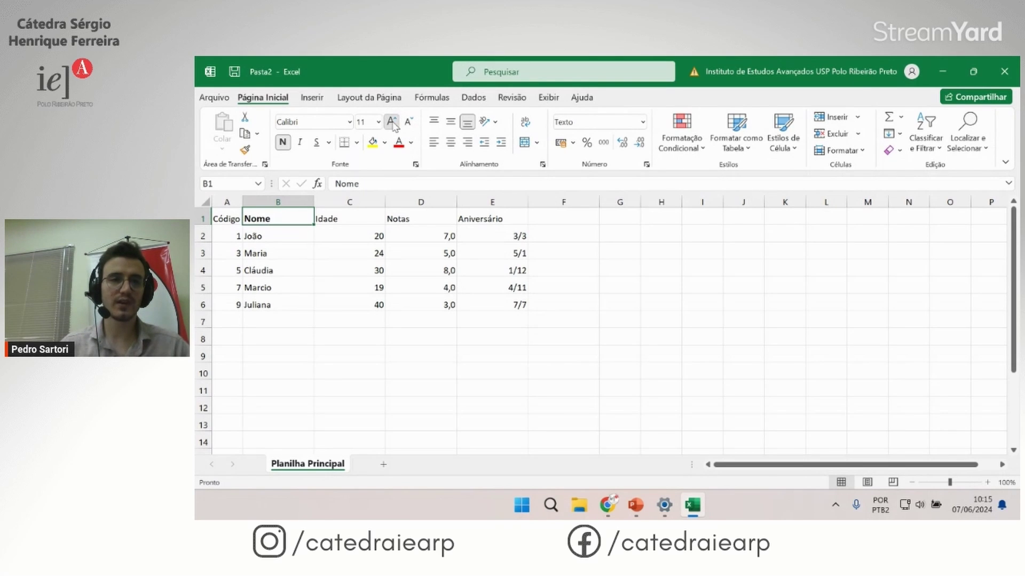
click(394, 125)
click(410, 127)
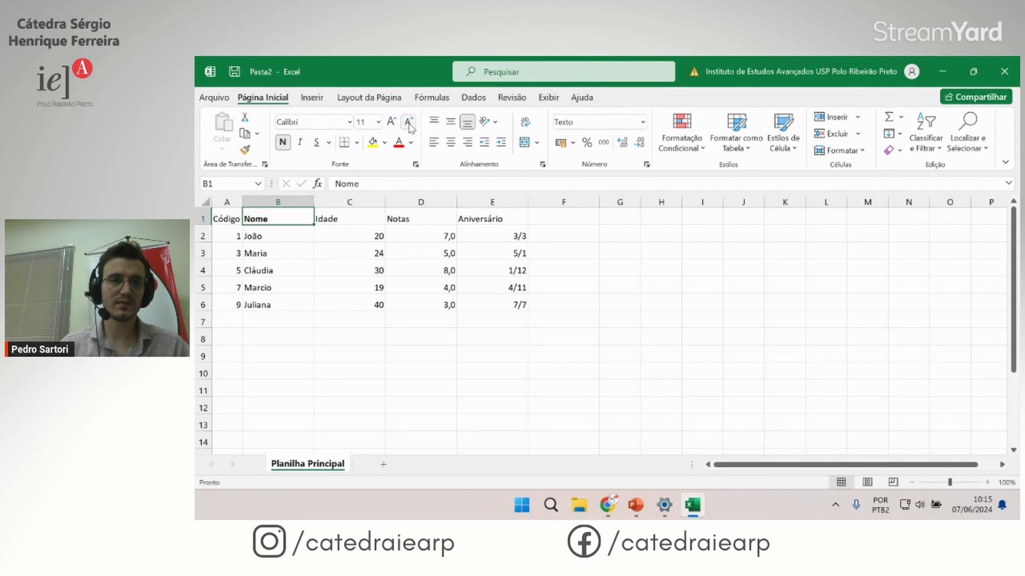
click(349, 319)
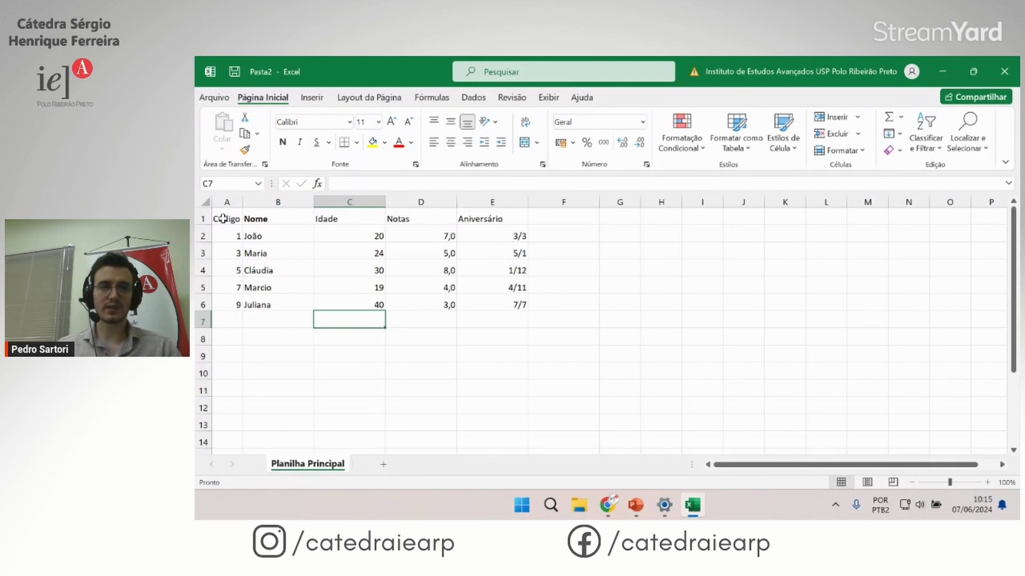
Step: Make header row A1:E1 bold at size 14 and AutoFit column A to Código
drag(223, 219, 504, 213)
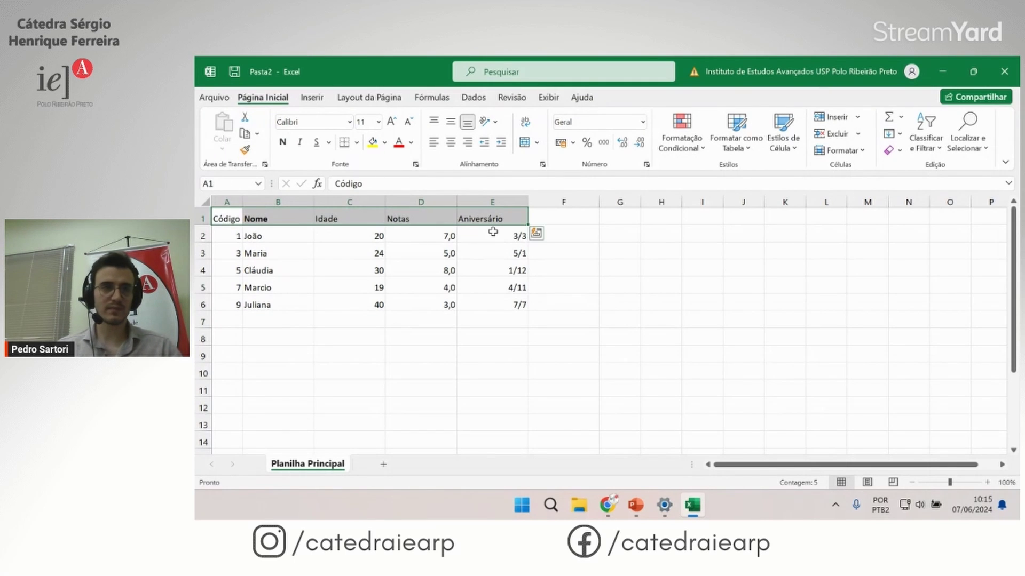
click(281, 143)
click(379, 122)
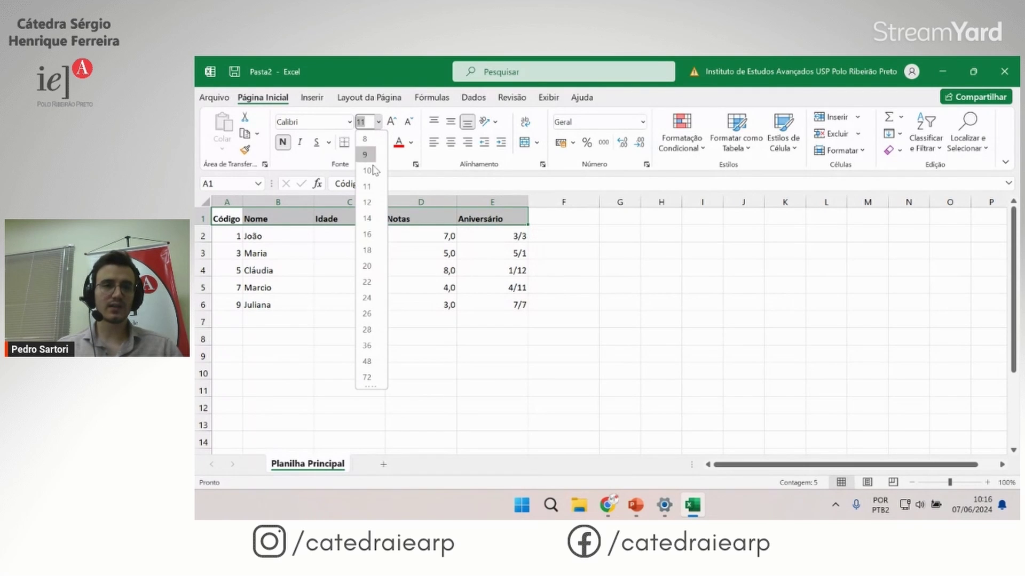
click(372, 219)
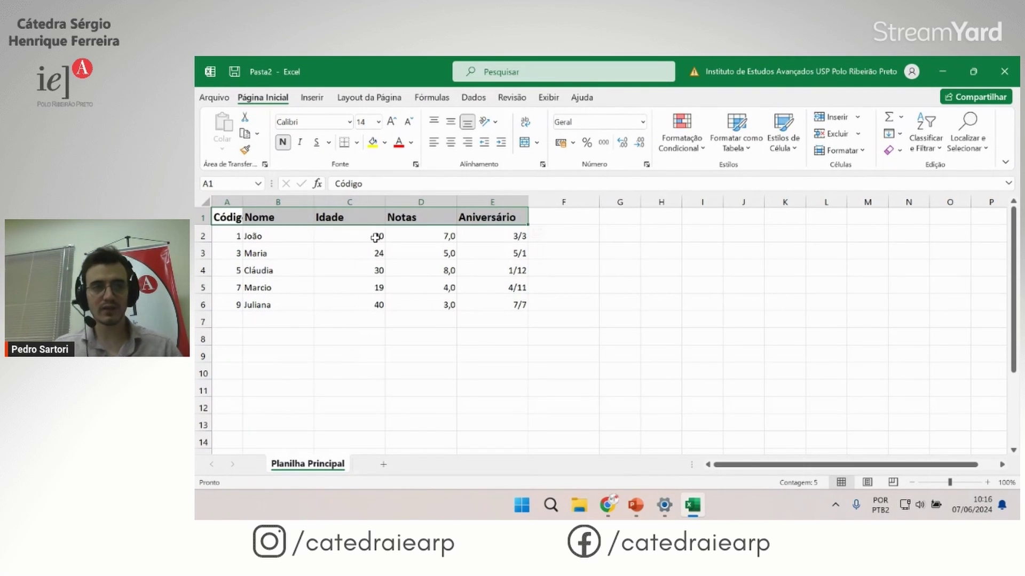
double_click(241, 200)
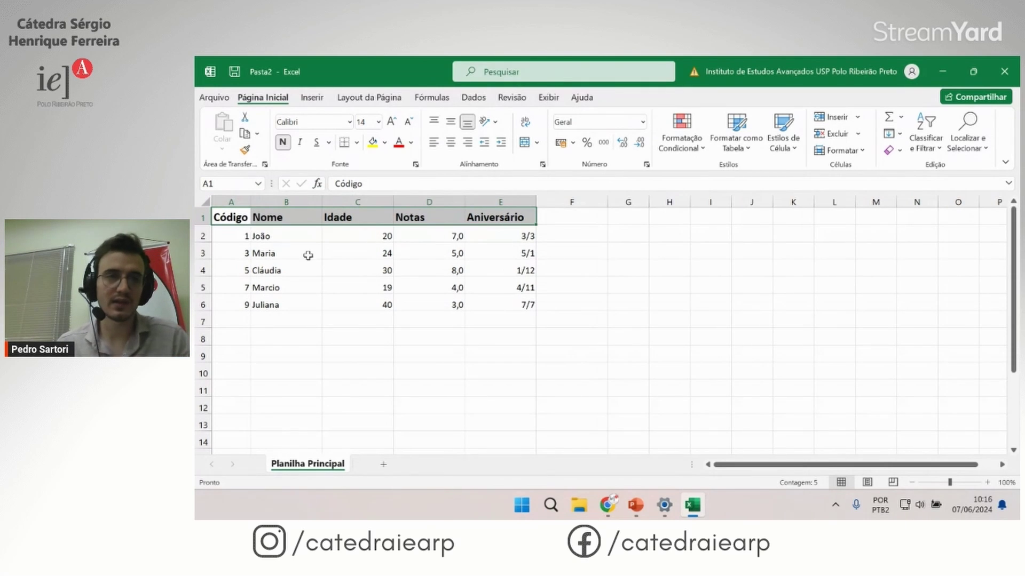
click(358, 320)
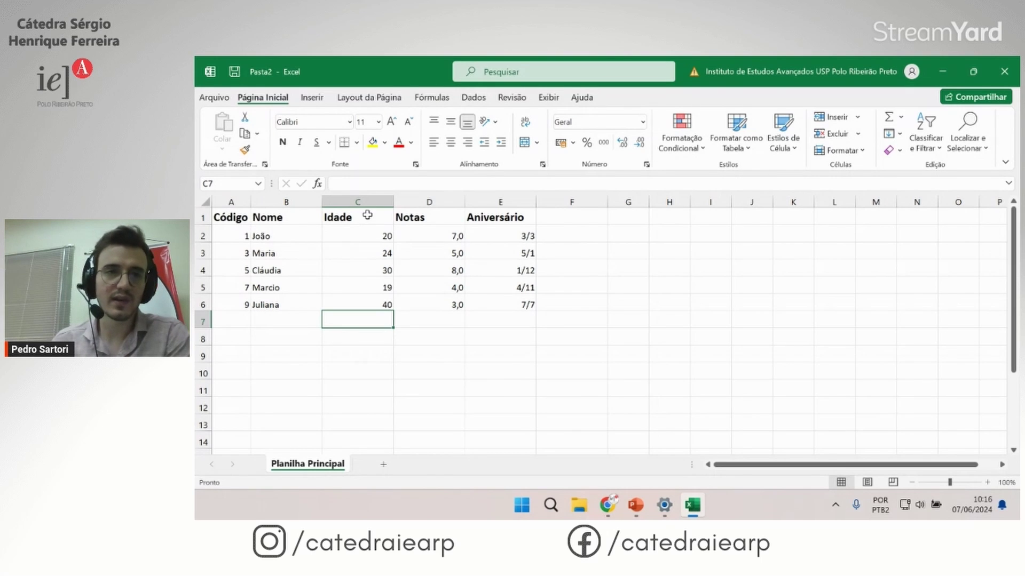
Step: Try centre, right and left alignment and indents on column B, ending left-aligned without indent
click(289, 202)
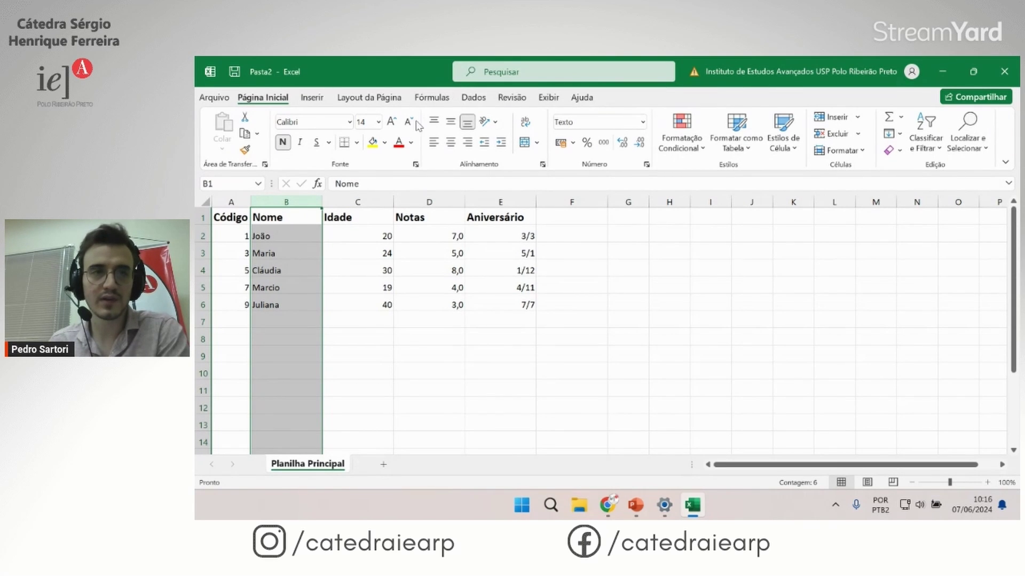
click(451, 143)
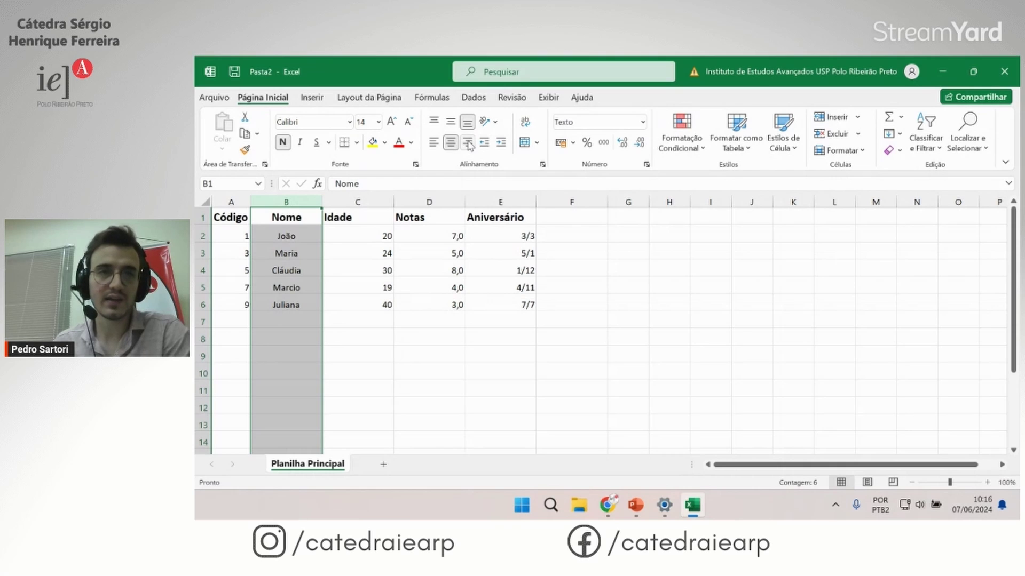
click(474, 144)
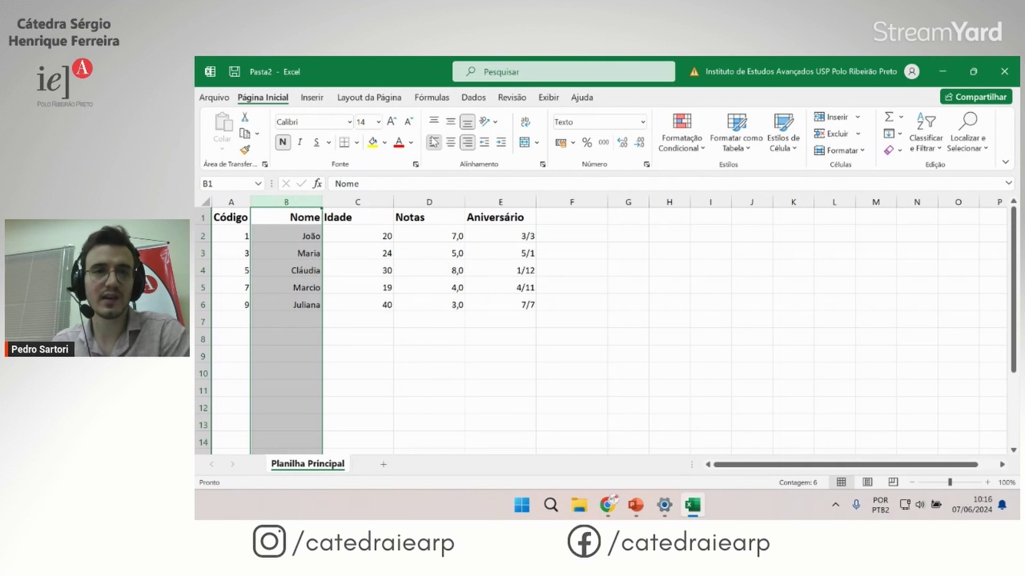
click(434, 142)
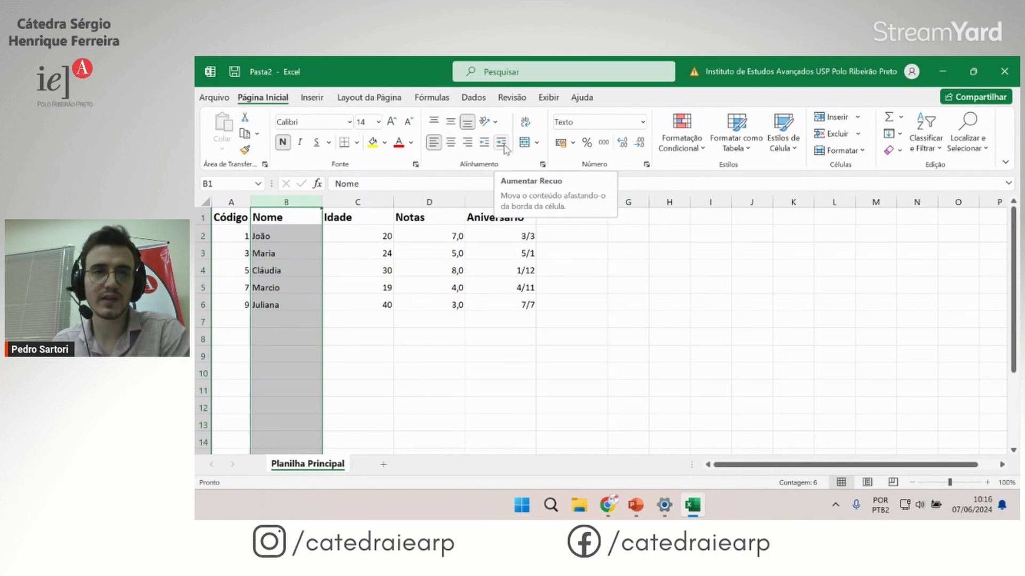
click(502, 143)
click(501, 143)
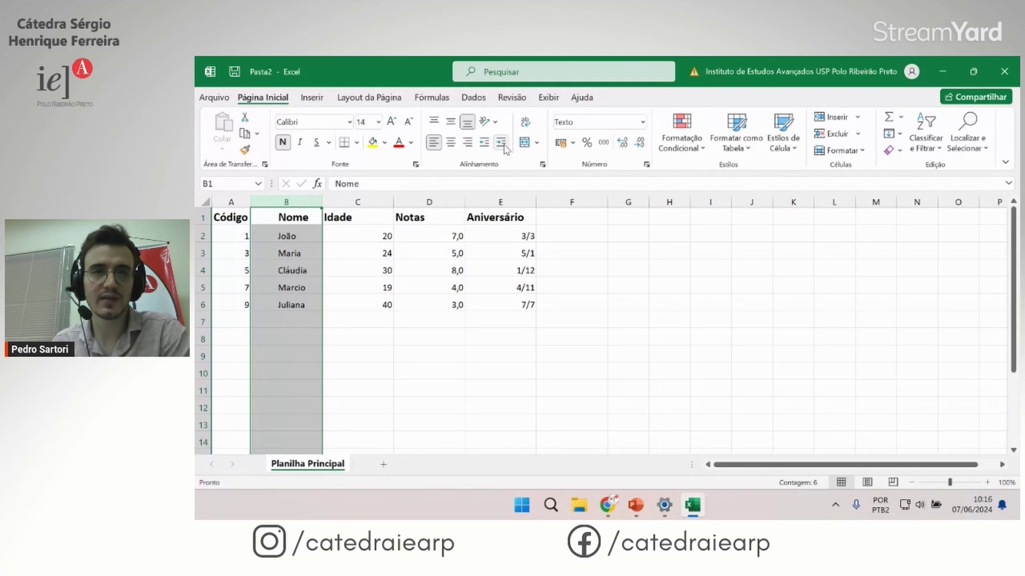
click(483, 143)
click(483, 143)
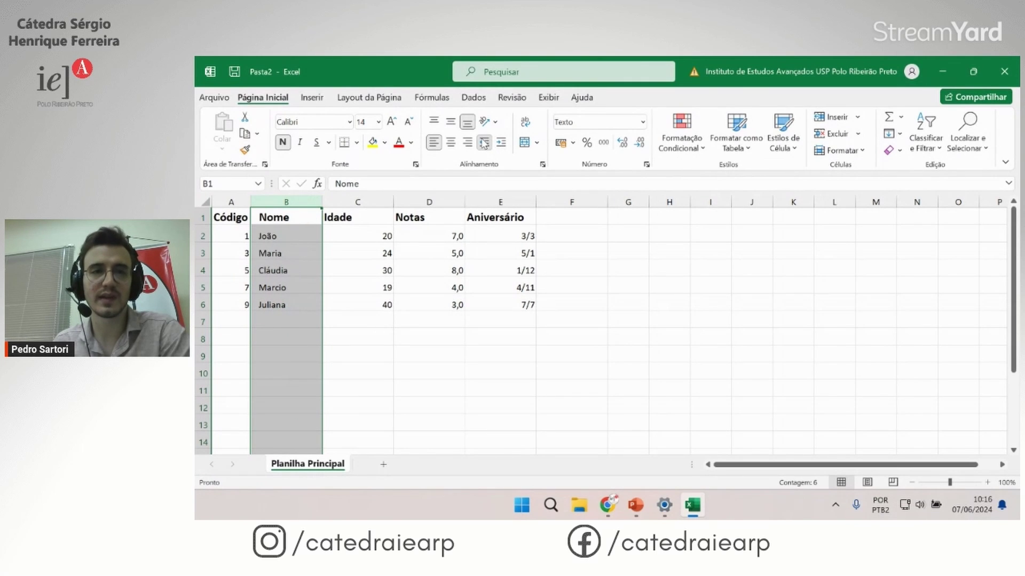
click(286, 287)
Step: Make row 2 taller and test top, middle and bottom alignment on João in B2
drag(203, 240, 201, 287)
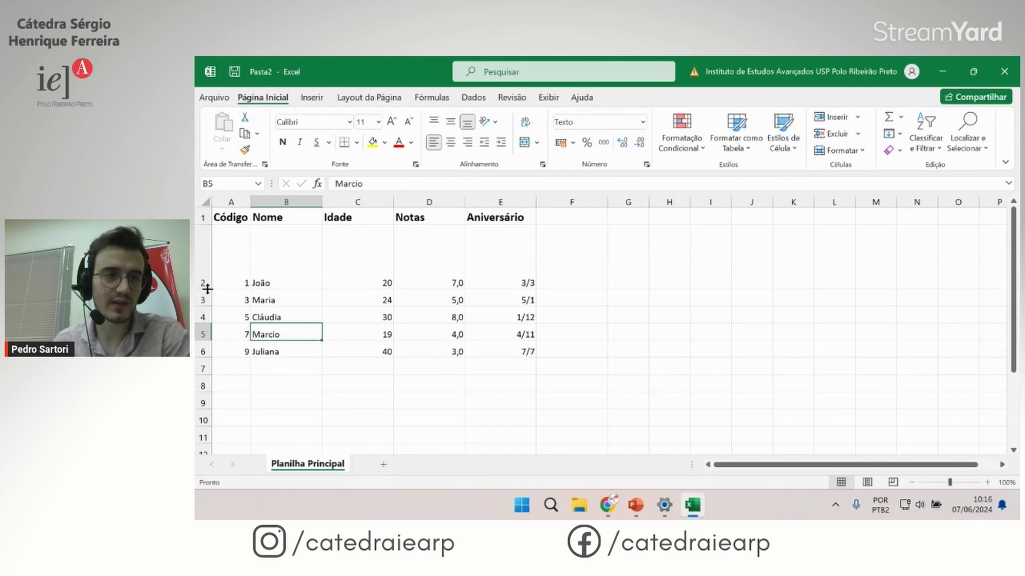
click(337, 265)
click(277, 278)
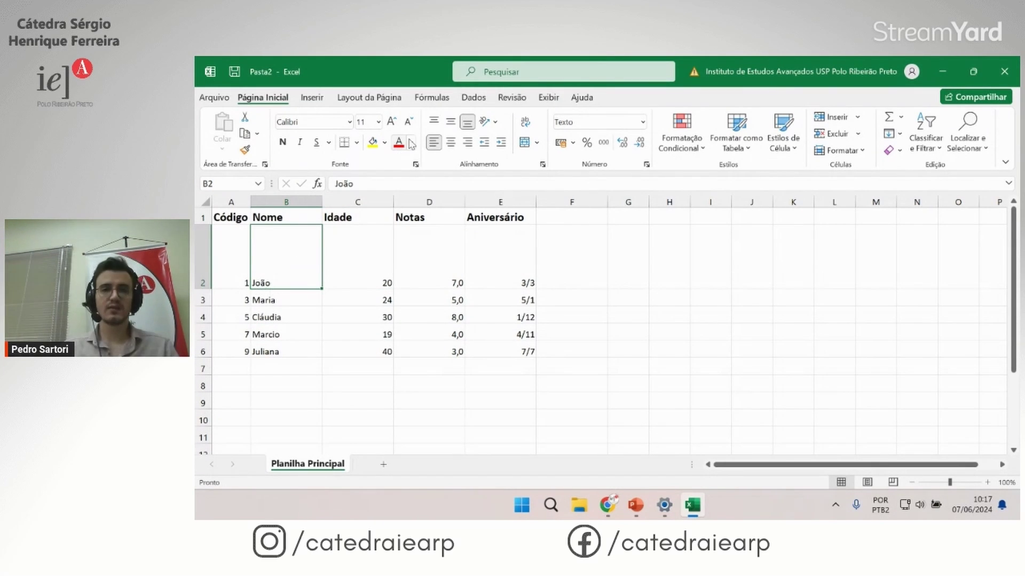
click(434, 120)
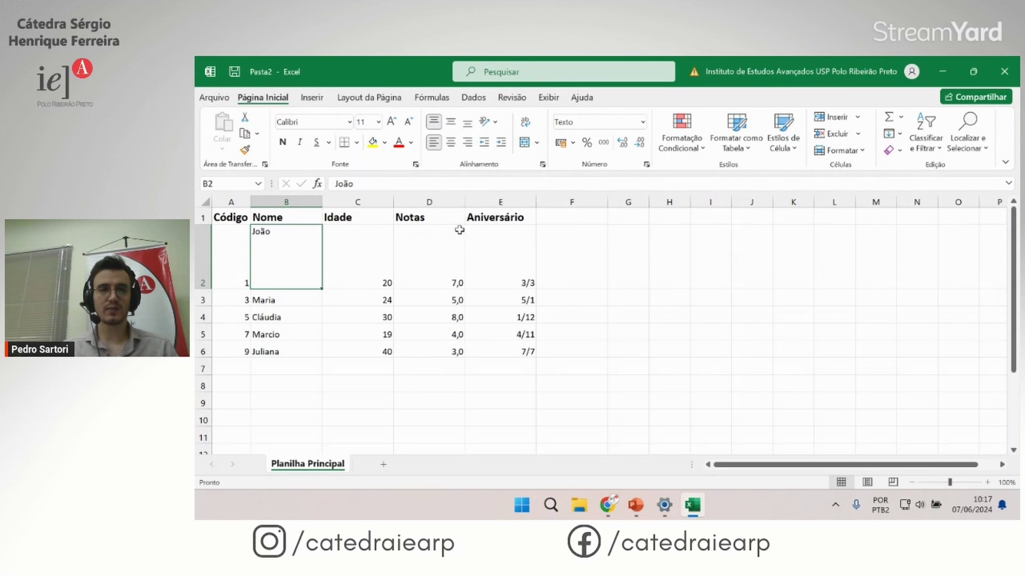
click(451, 123)
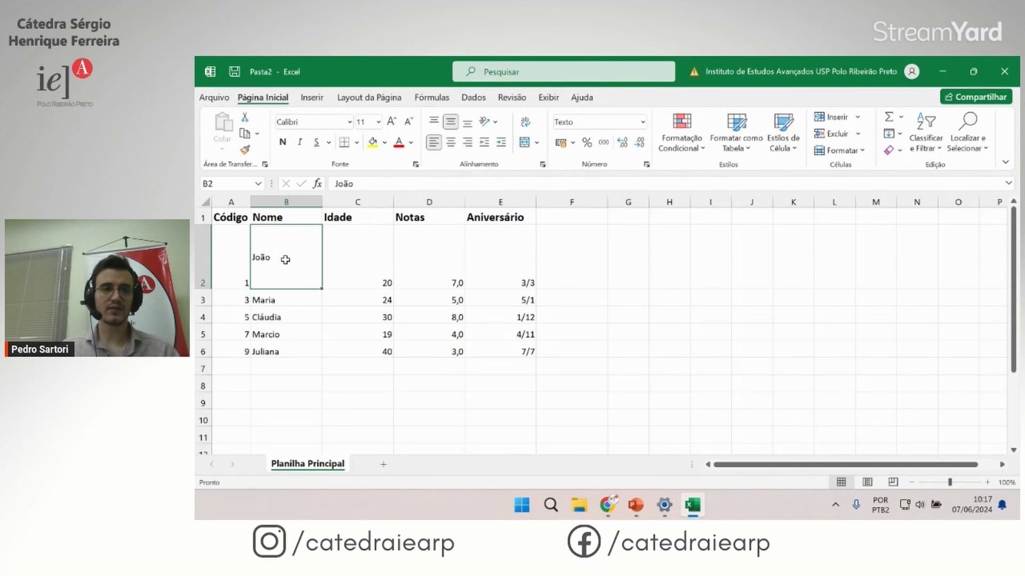
click(468, 124)
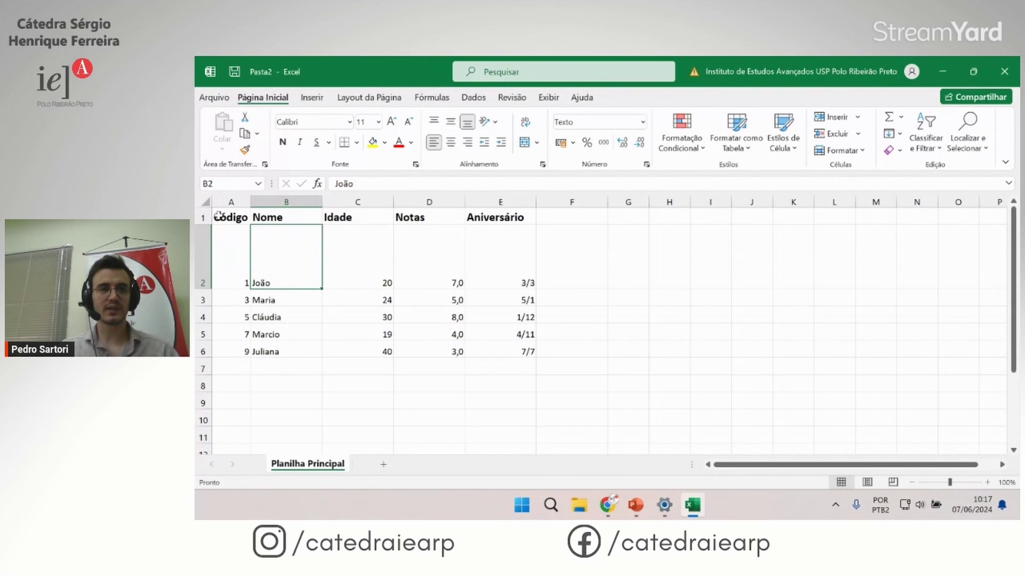
Step: Centre the contents of table A1:E6 vertically and horizontally
drag(226, 219, 519, 352)
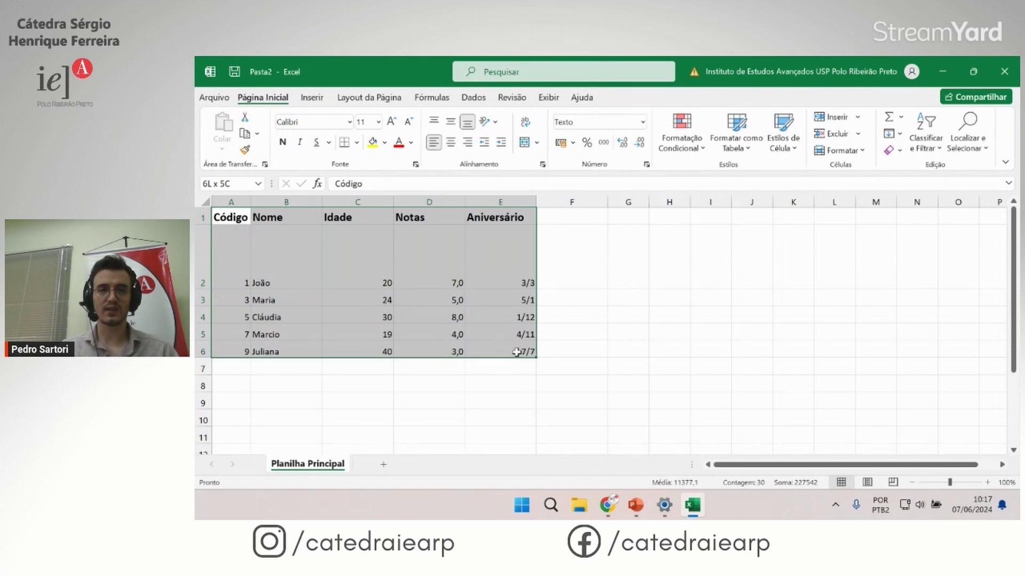
click(450, 123)
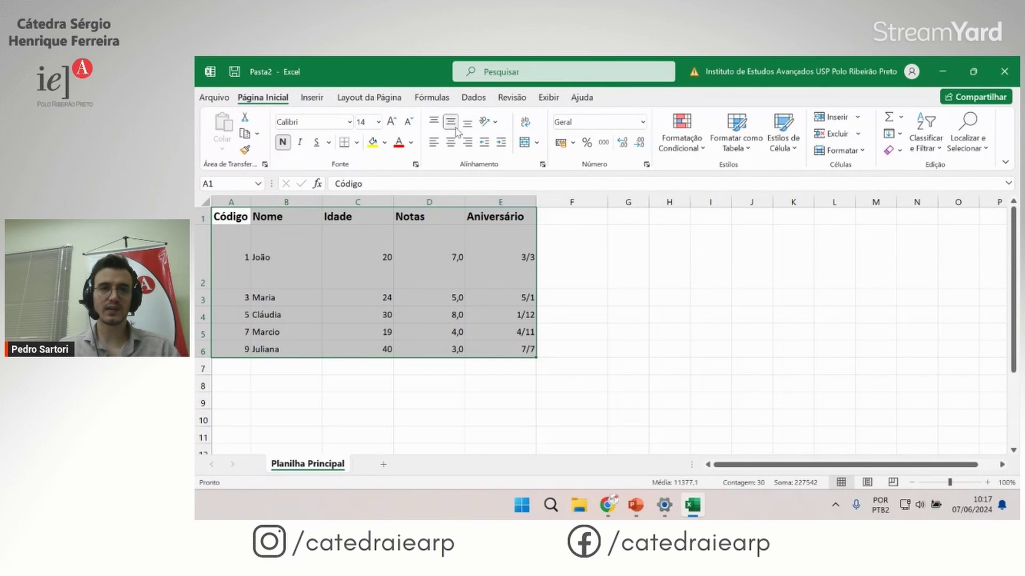
click(451, 143)
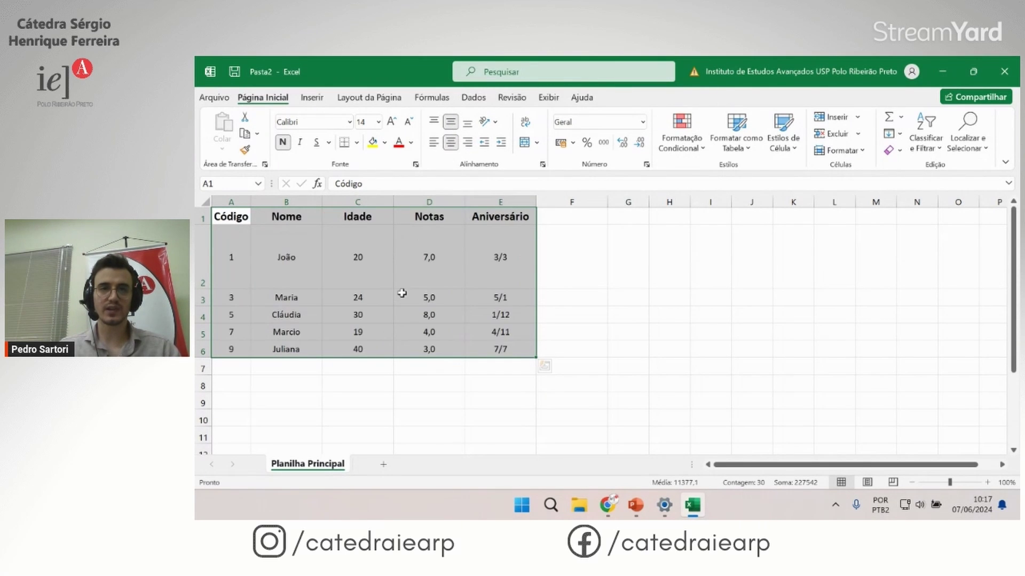
click(286, 298)
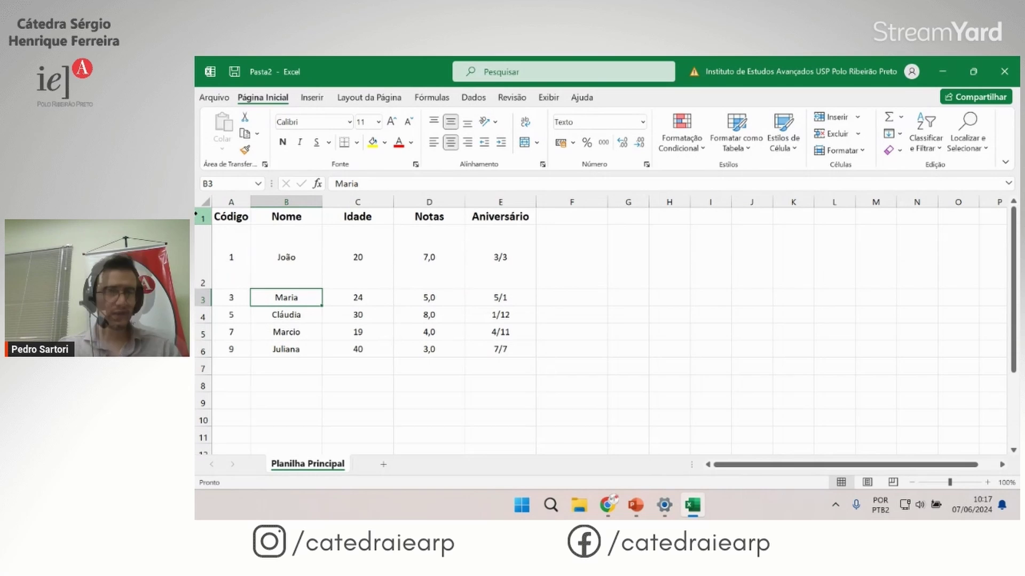
Step: Give rows 1–6 equal height and make header row 1 taller
drag(202, 217, 199, 356)
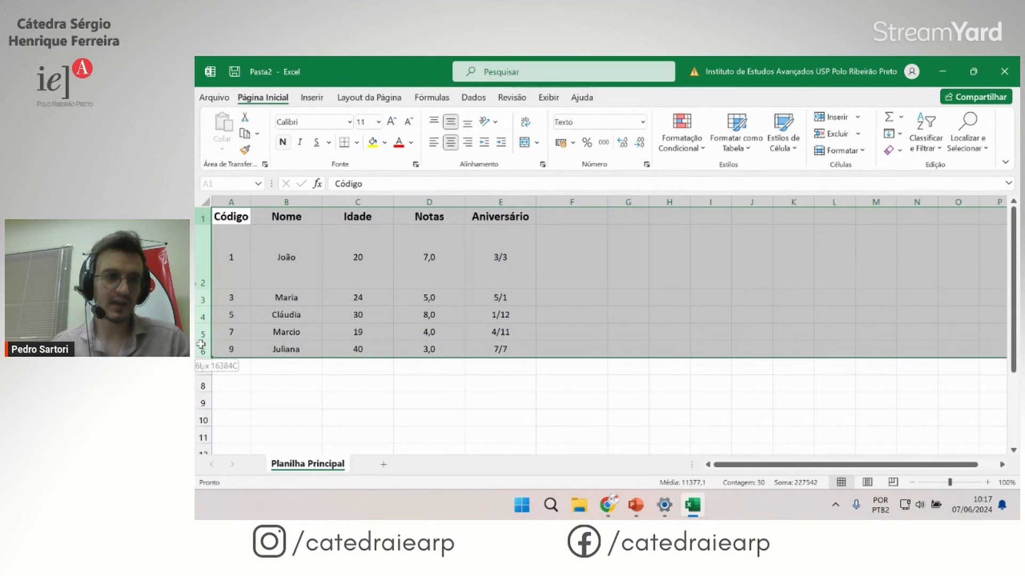
drag(199, 289, 199, 247)
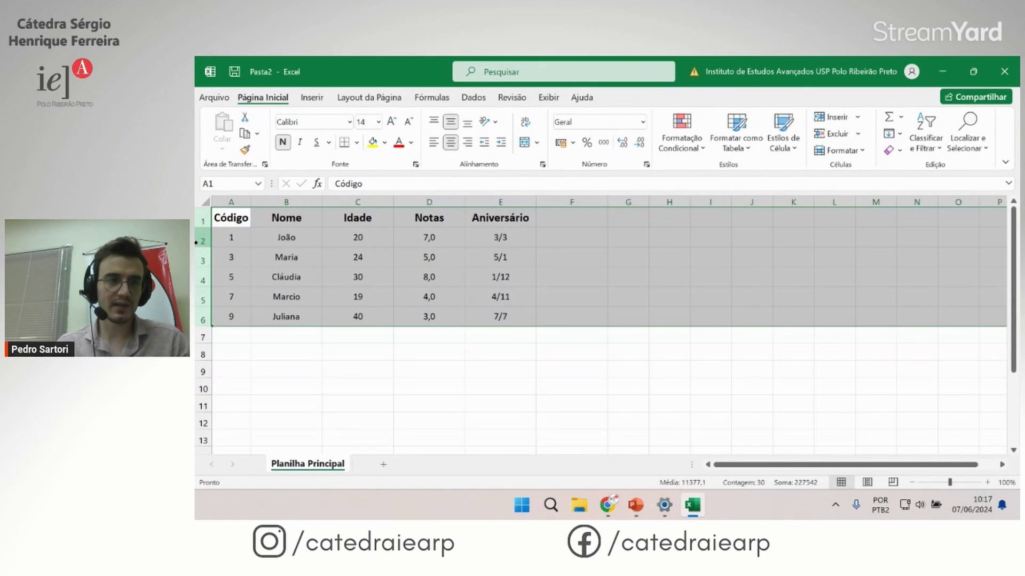
click(305, 296)
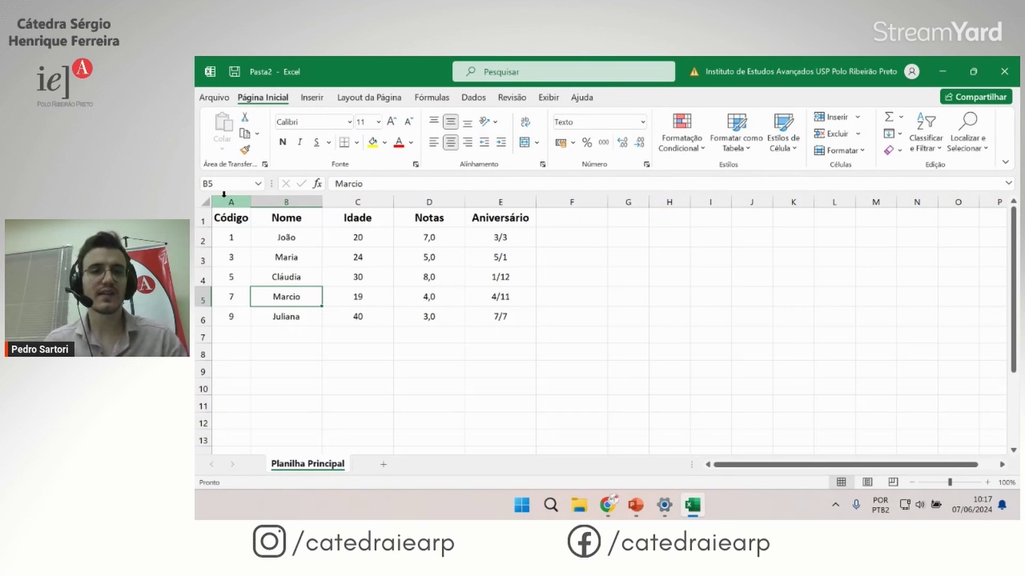
drag(202, 228, 202, 235)
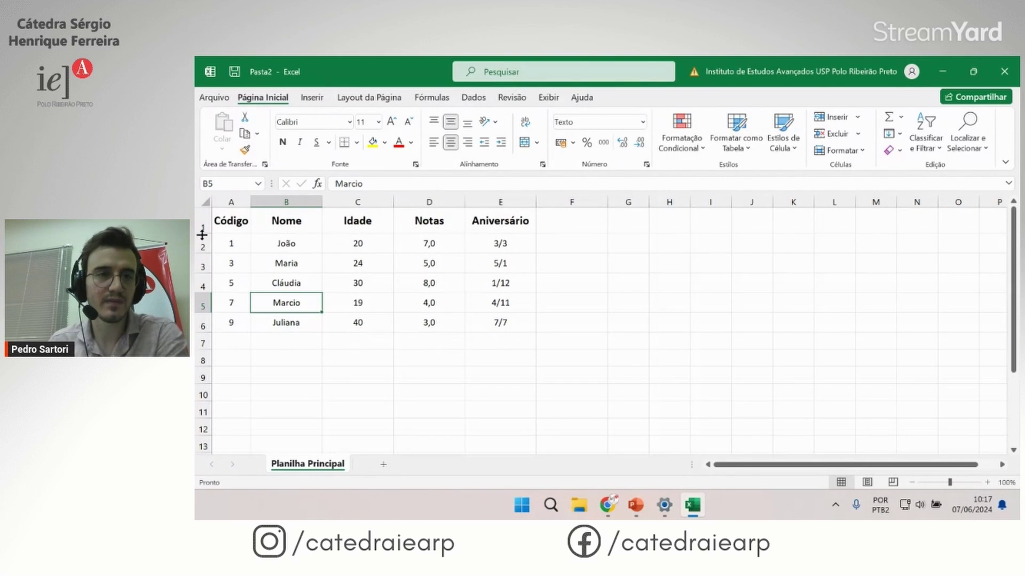
key(Up)
key(Up)
key(Up)
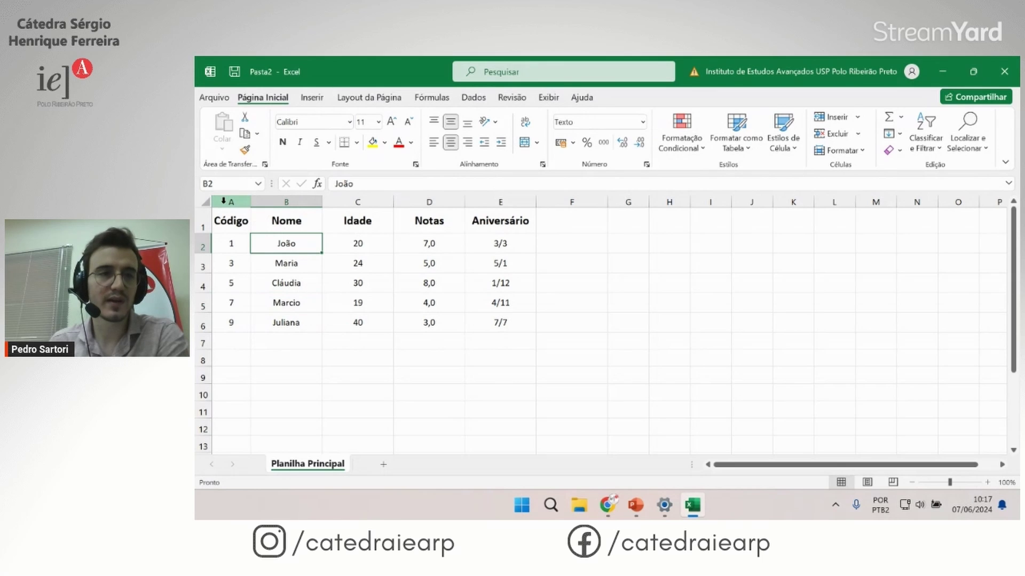
Step: Widen columns A through E to one equal width
drag(223, 200, 500, 199)
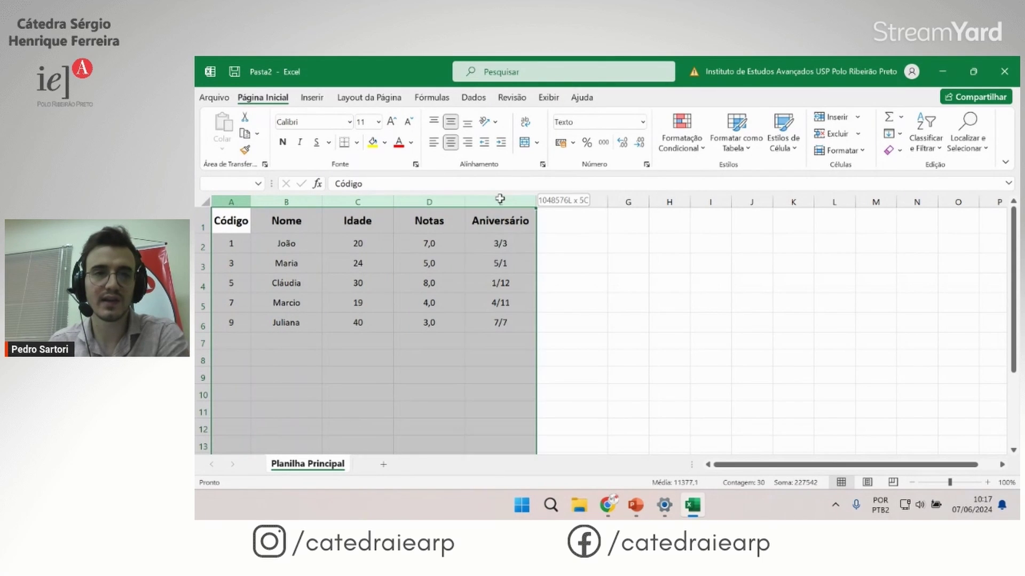
drag(536, 201, 545, 199)
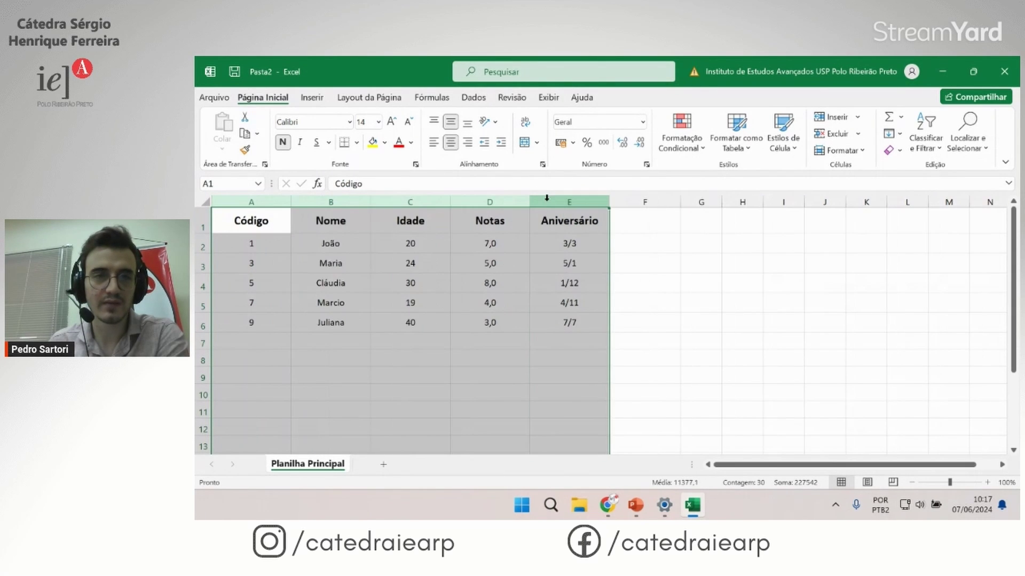
click(460, 288)
key(Up)
key(Up)
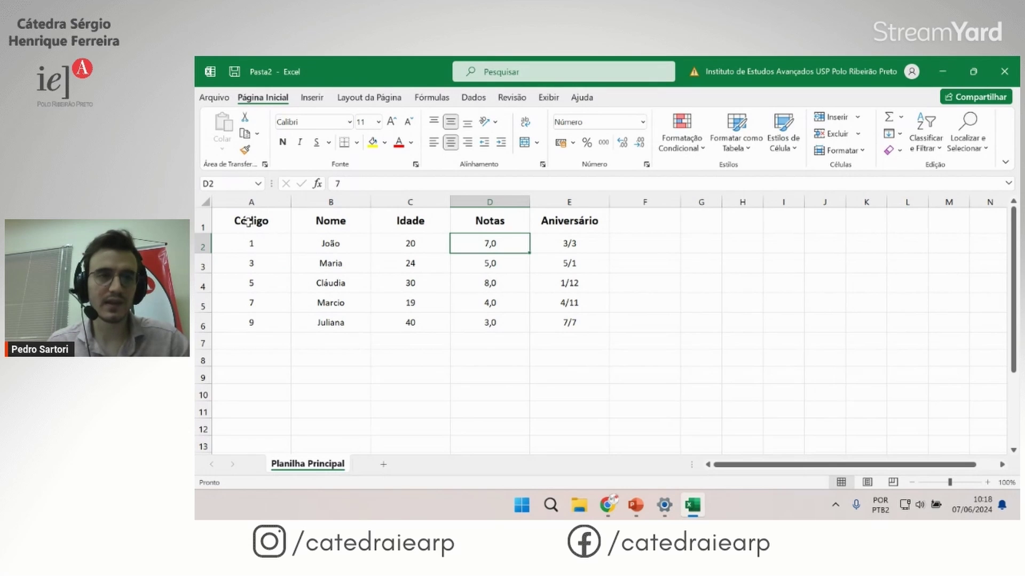
Step: Give header row A1:E1 a blue-grey fill with dark-blue text
drag(244, 222, 589, 217)
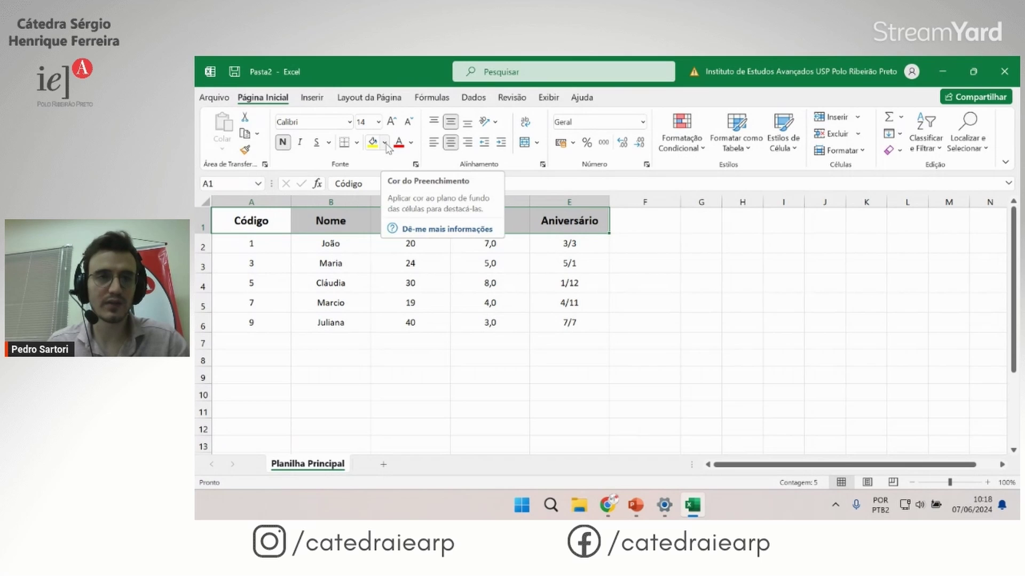
click(385, 143)
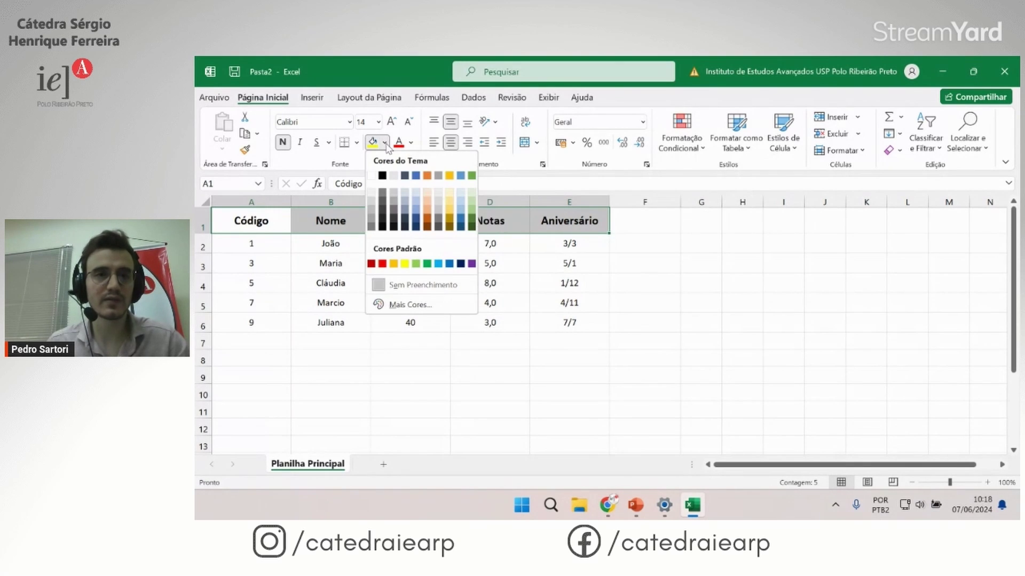
click(463, 205)
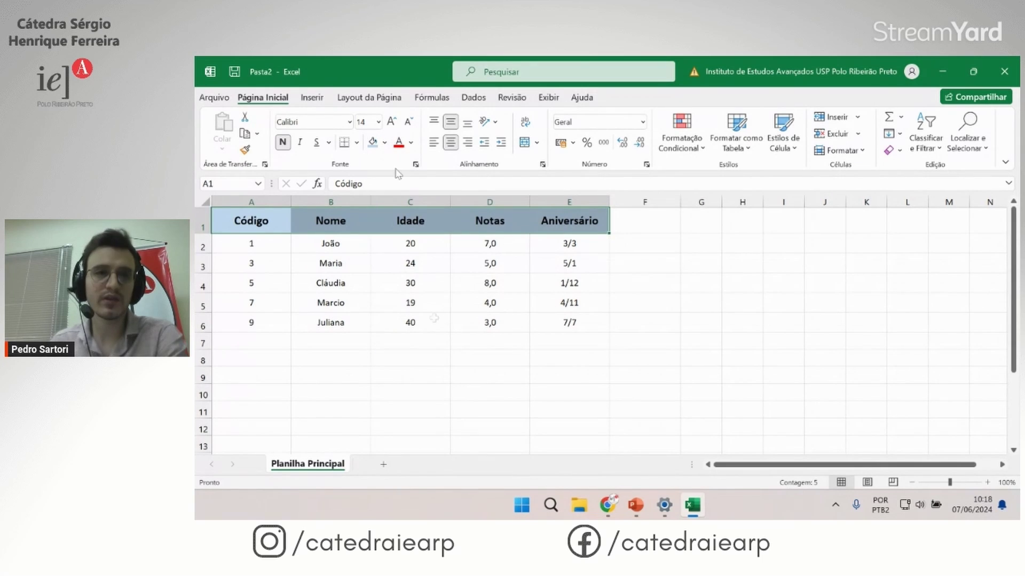
click(413, 143)
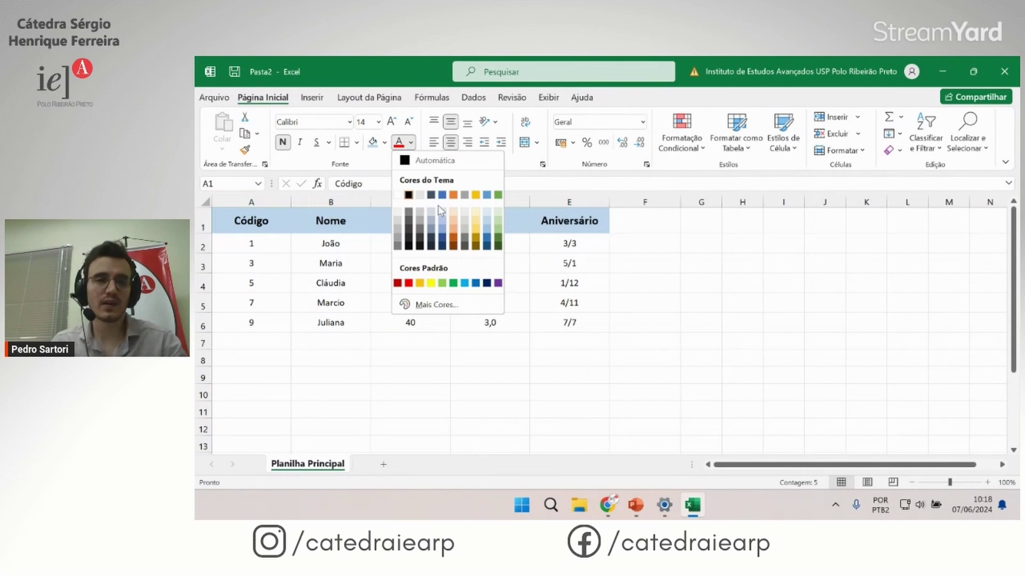
click(445, 247)
click(454, 297)
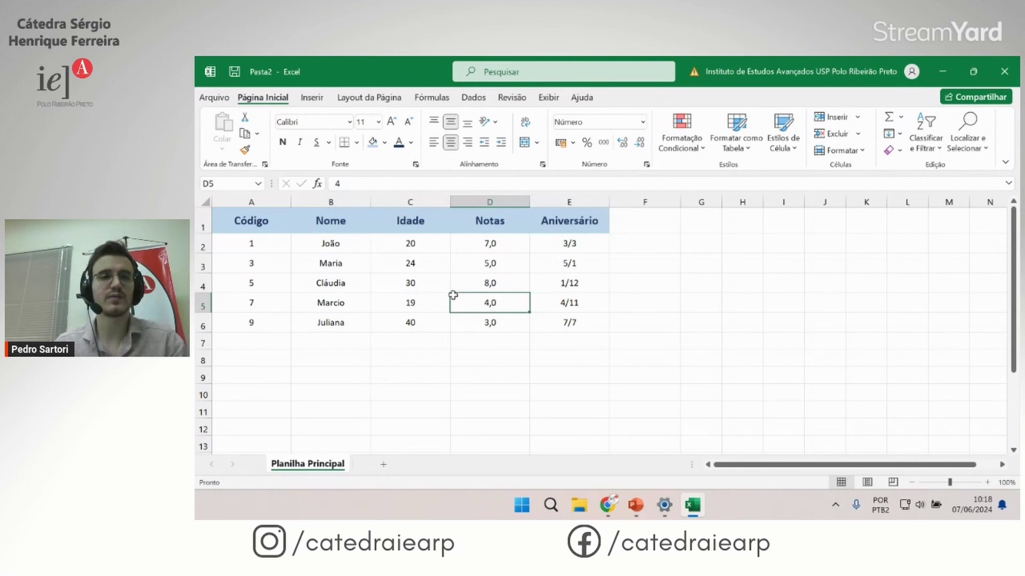
Step: Fill the data rows A2:E6 light blue
click(255, 243)
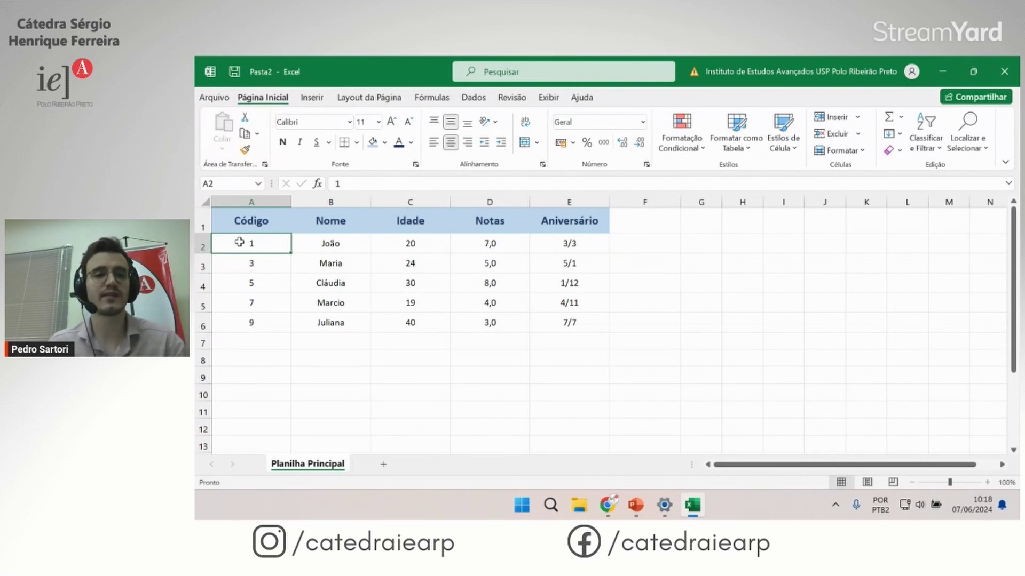
drag(233, 242, 582, 327)
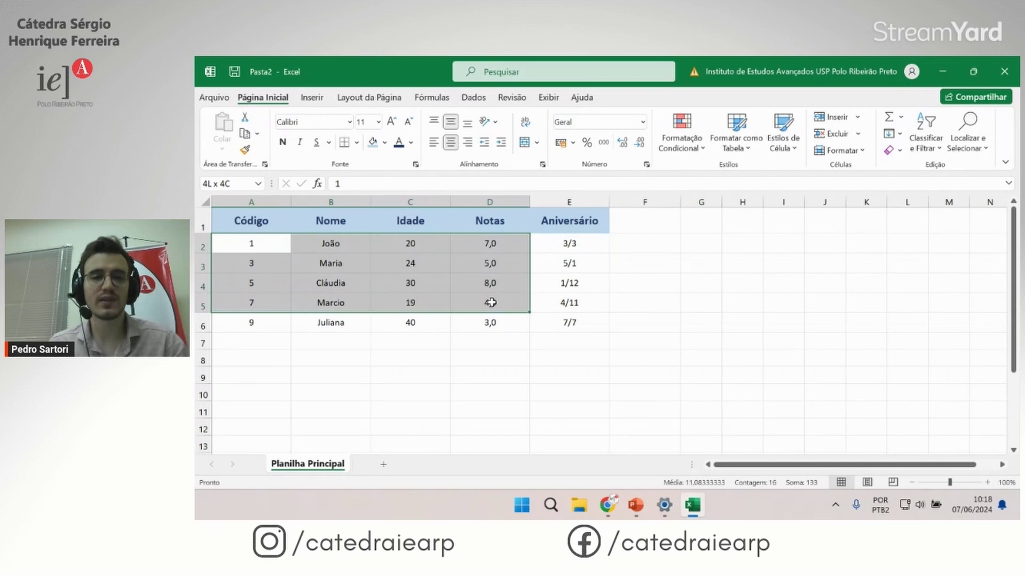
click(385, 143)
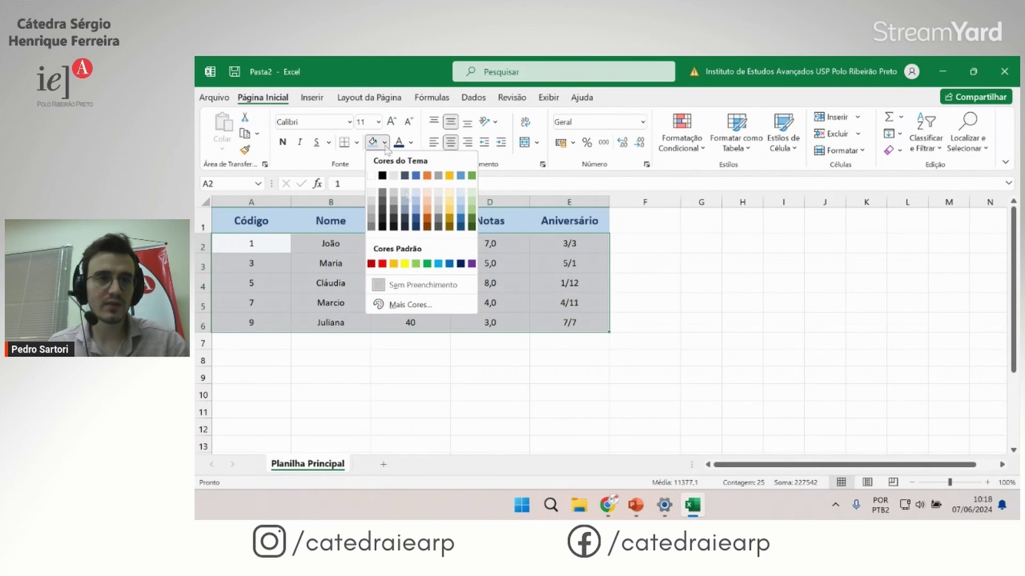
click(462, 198)
click(455, 299)
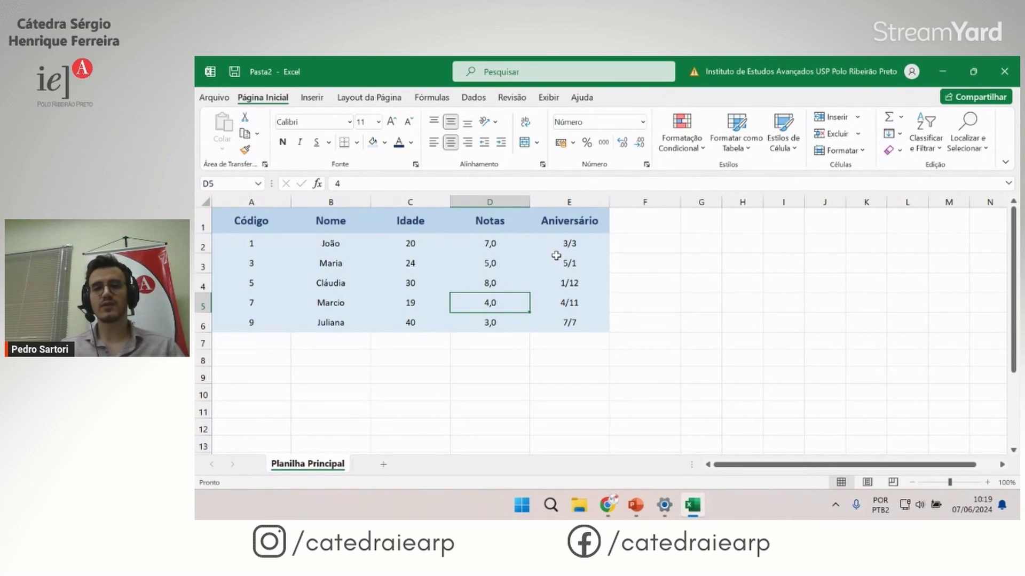
Step: Recolour the header row with a dark-blue fill and white text
drag(579, 226, 247, 221)
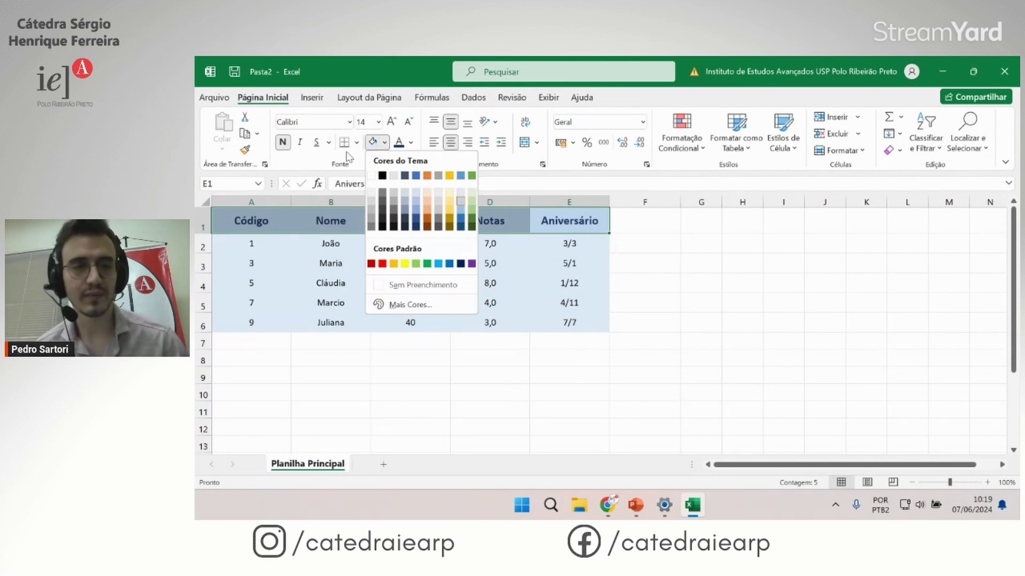
click(462, 231)
click(411, 143)
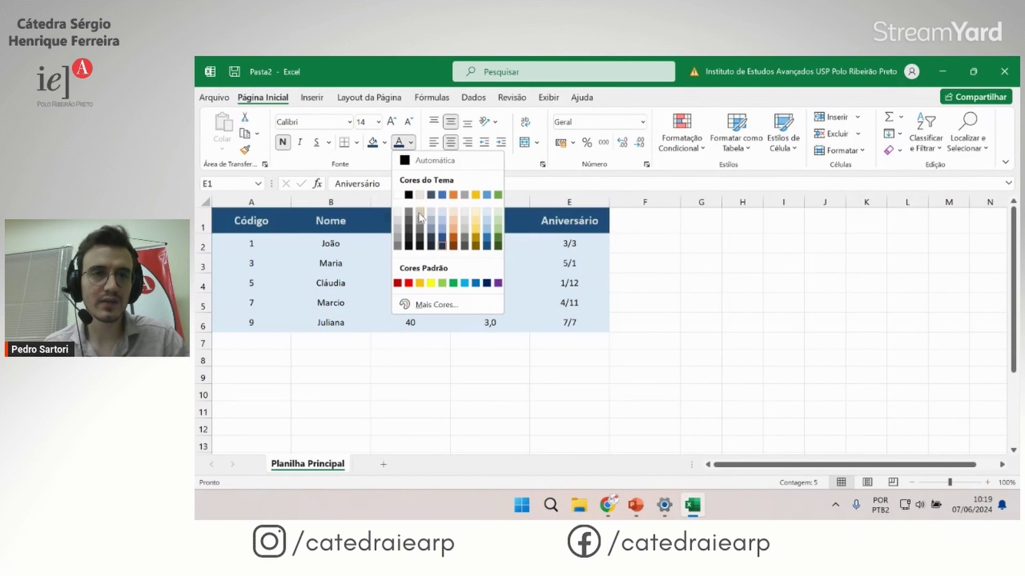
click(397, 195)
click(394, 285)
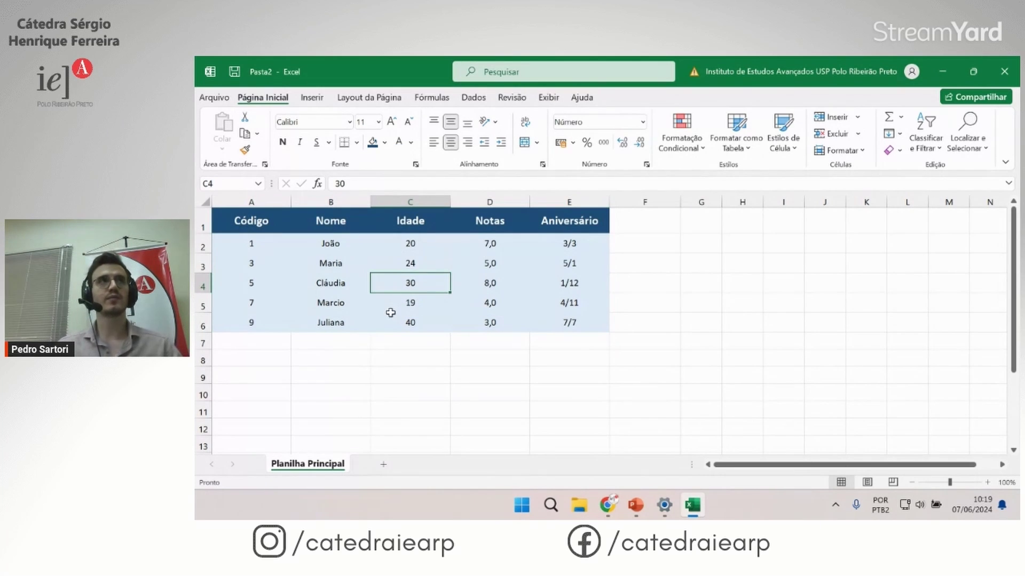
click(548, 281)
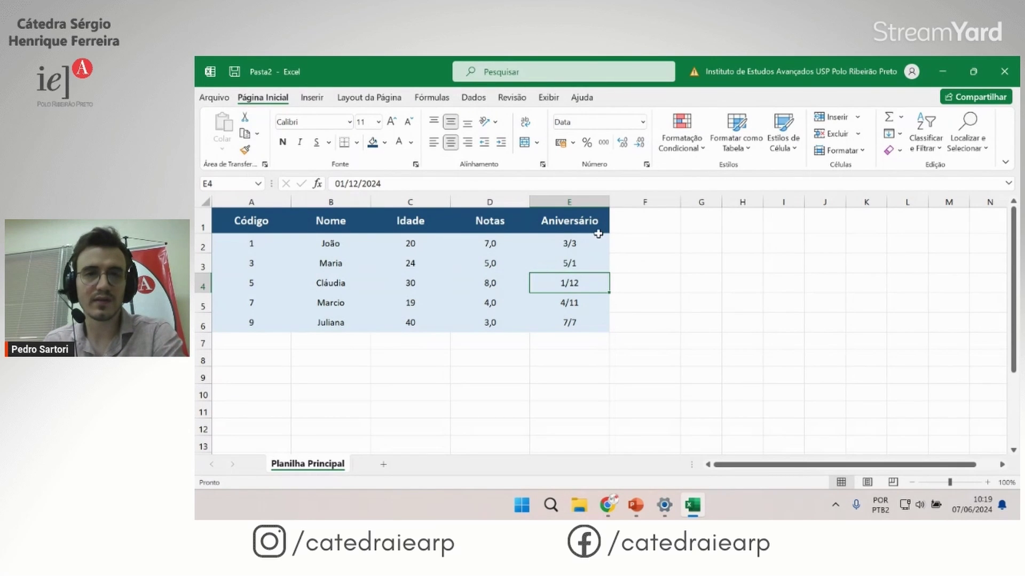
drag(597, 219, 235, 327)
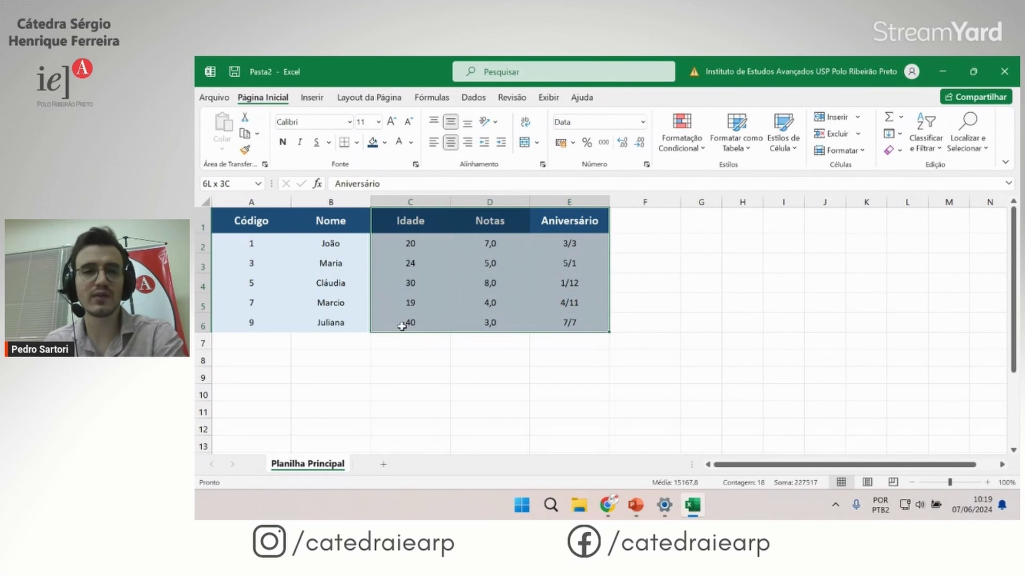
Step: Put a thick outer border around the table A1:E6
click(357, 143)
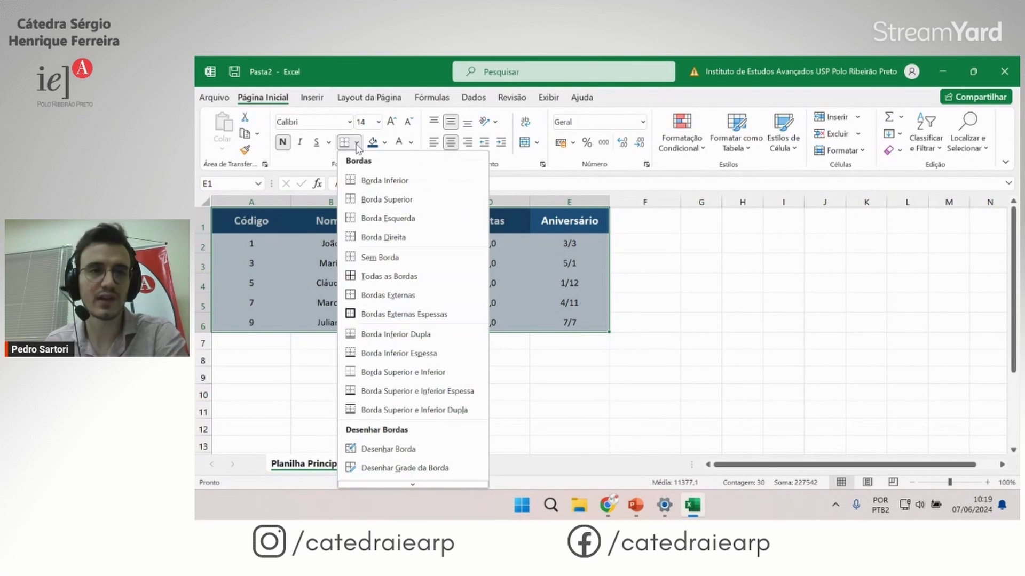
click(386, 182)
click(618, 372)
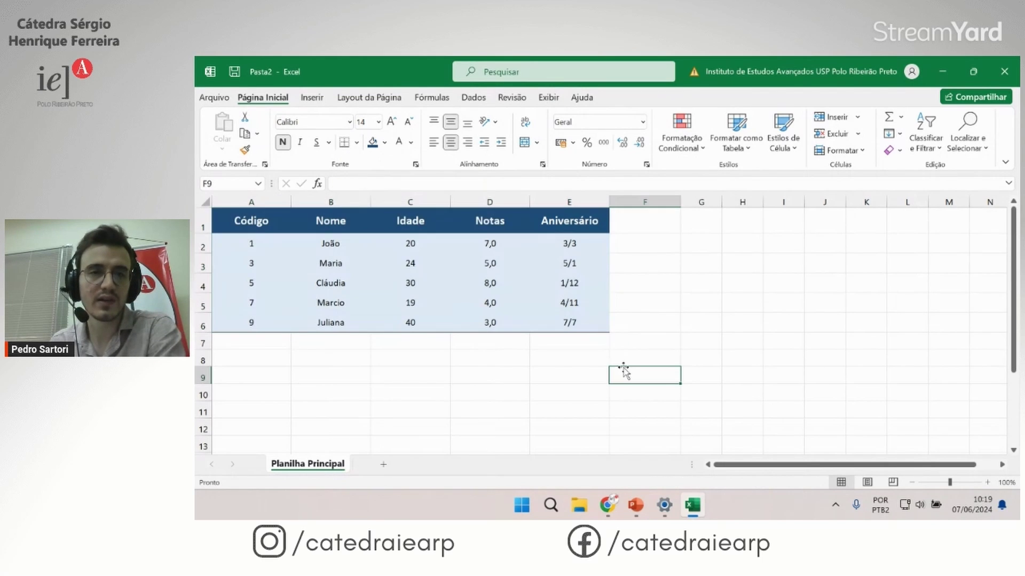
mouse_move(233, 323)
mouse_down()
mouse_move(581, 326)
mouse_move(258, 230)
mouse_up()
click(581, 427)
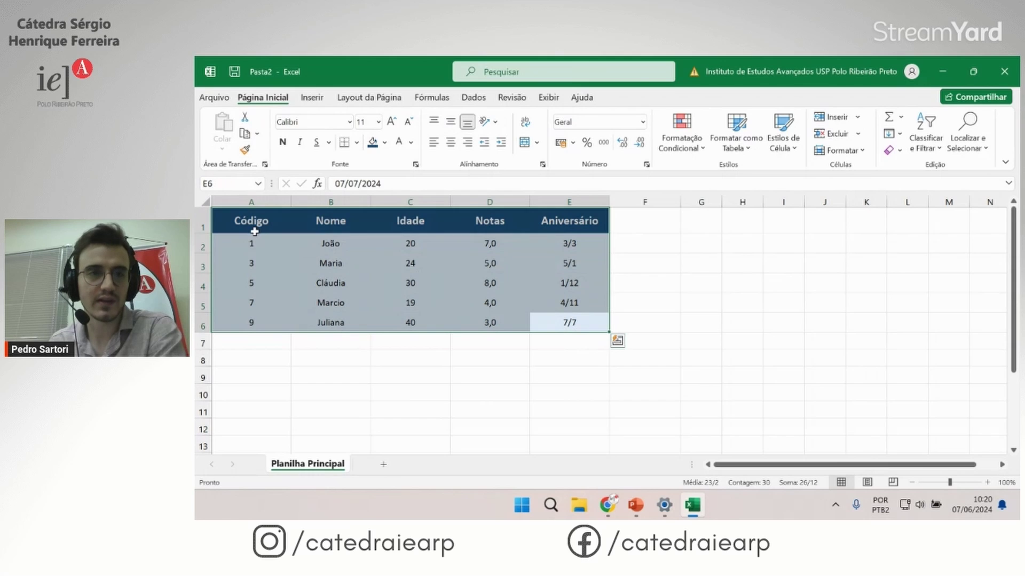
click(356, 142)
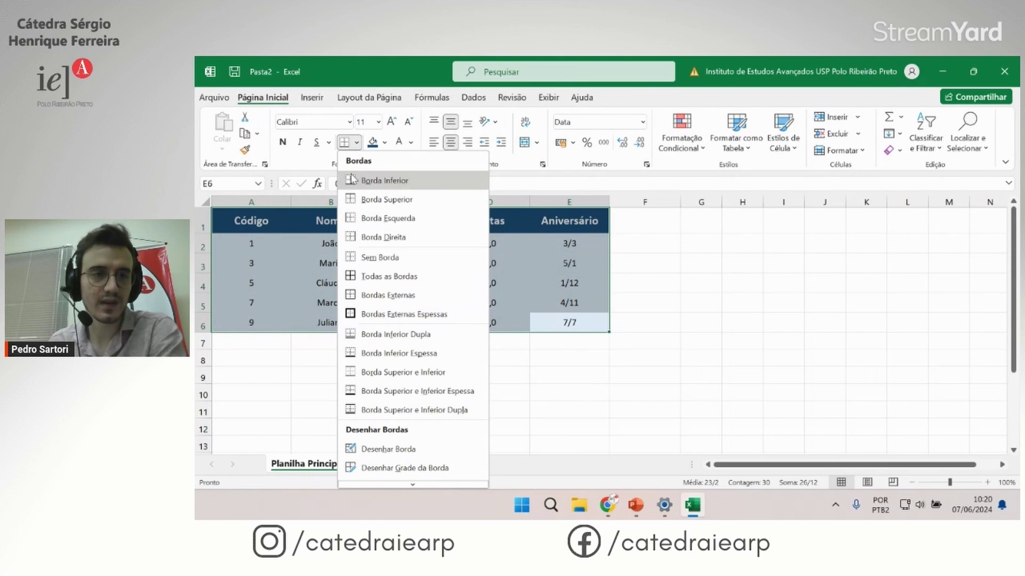
click(388, 319)
click(463, 380)
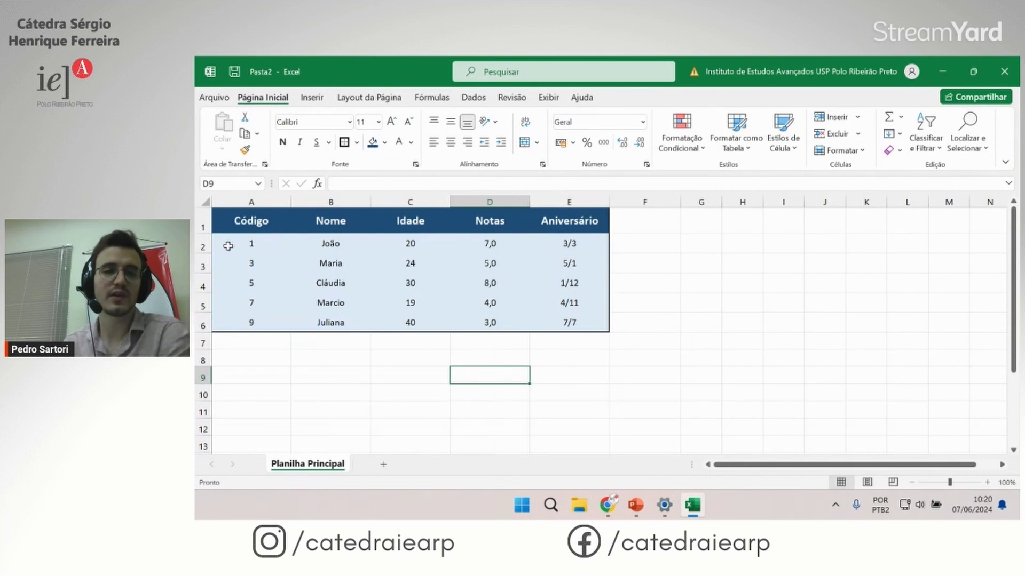
Step: Apply All Borders to outline every cell of the table
drag(592, 219, 228, 335)
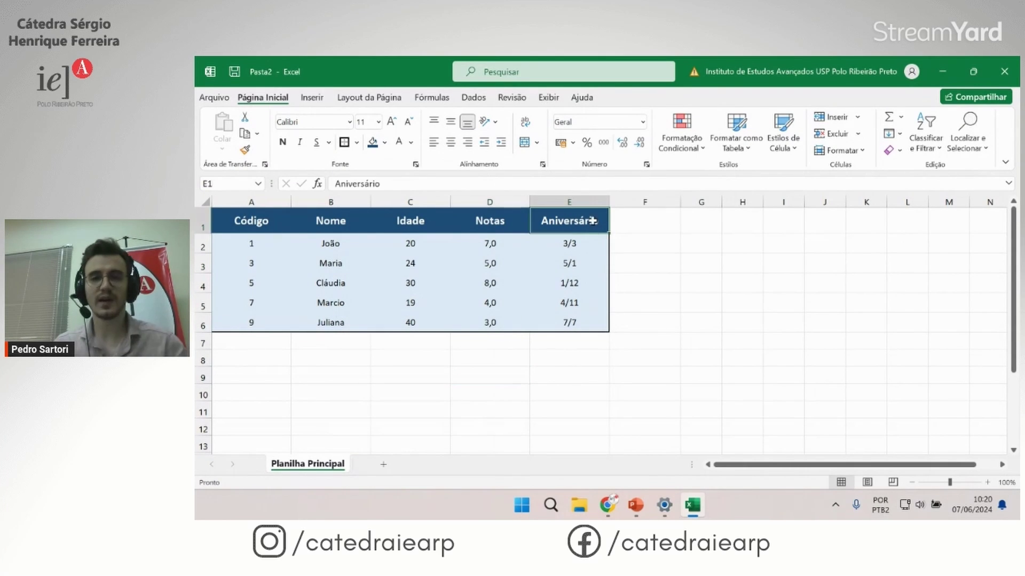
click(356, 142)
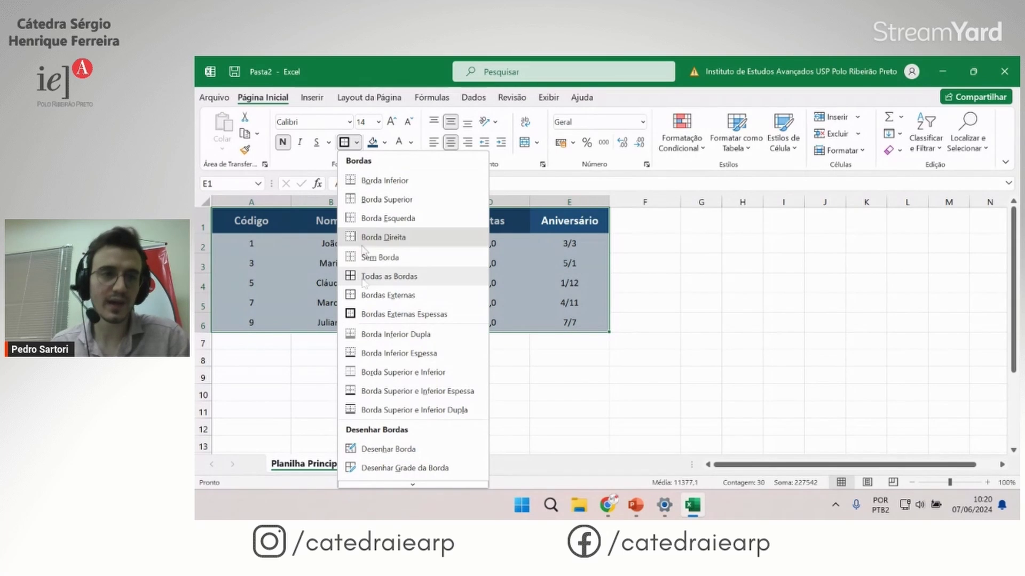
click(382, 277)
click(568, 394)
click(555, 263)
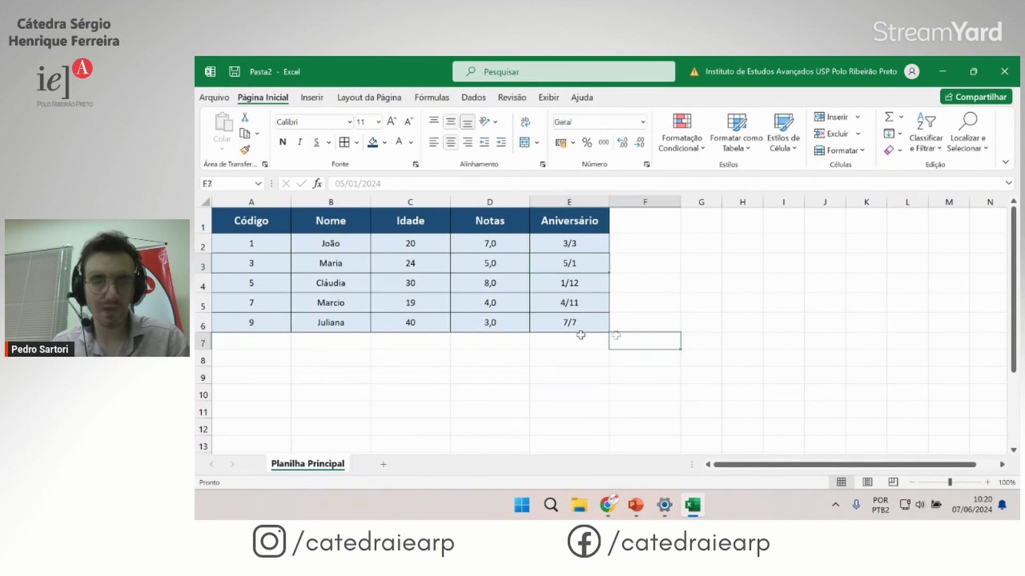
Step: Reapply the thick outer border around the whole table
drag(579, 217, 249, 328)
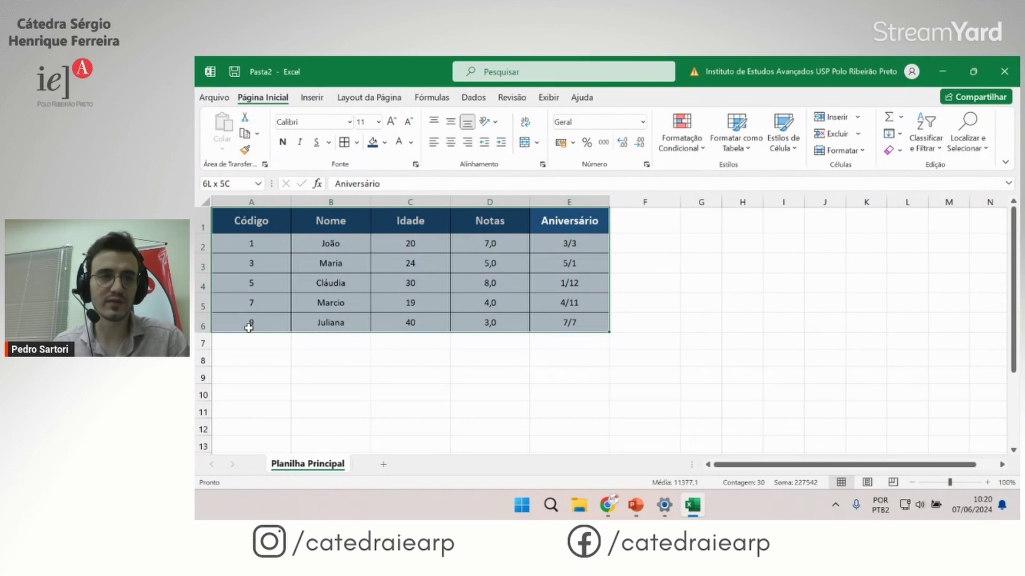
click(356, 142)
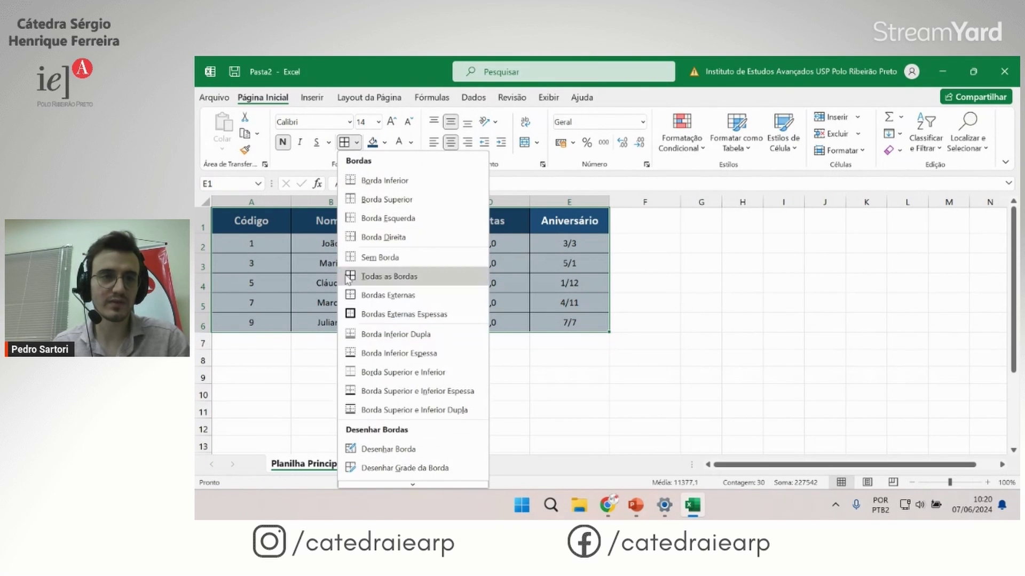
click(383, 314)
click(539, 375)
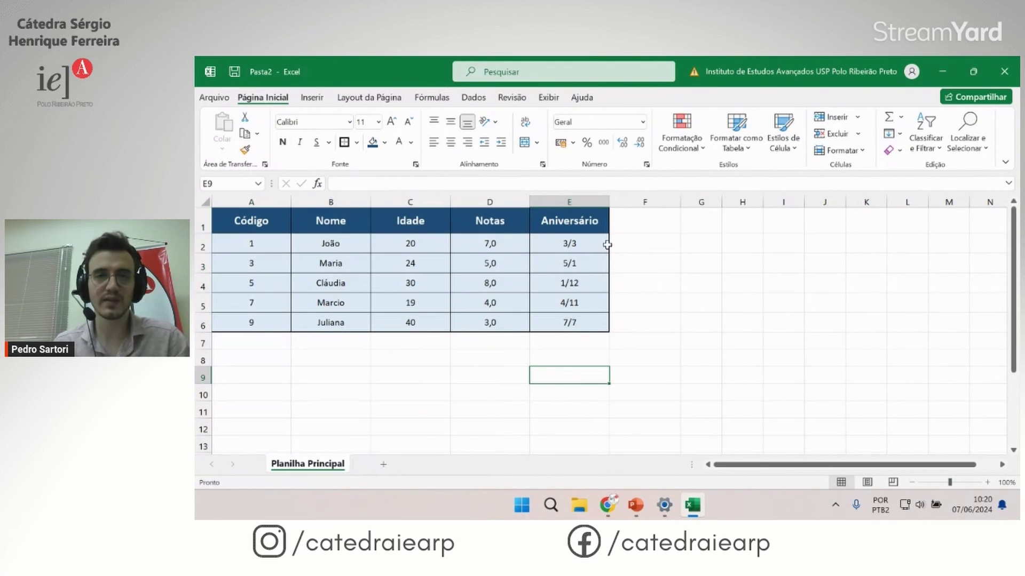
Step: Select the table, open Format Cells and turn on the strikethrough font effect
mouse_move(606, 217)
mouse_down()
mouse_move(592, 353)
mouse_move(243, 321)
mouse_up()
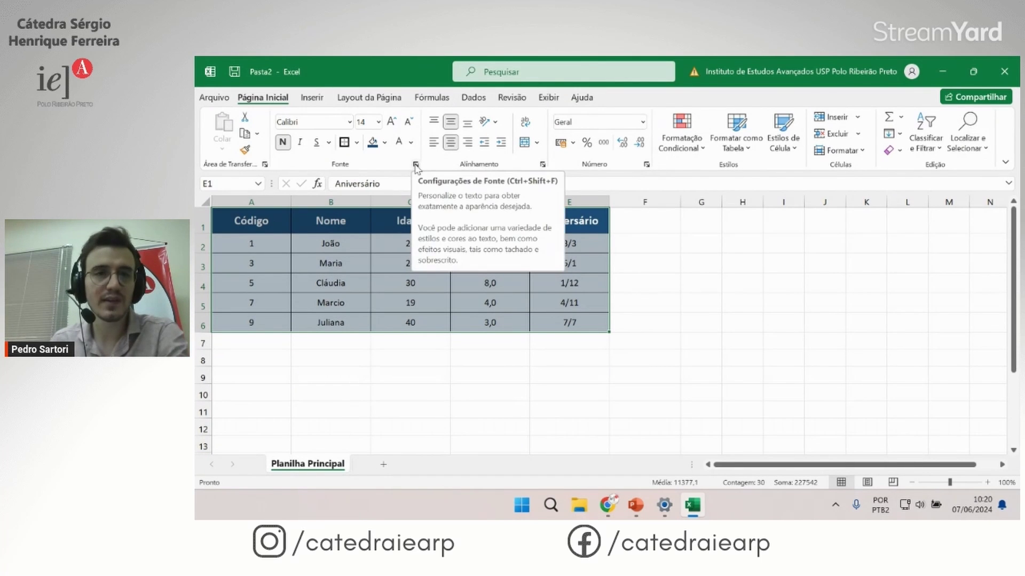
click(416, 164)
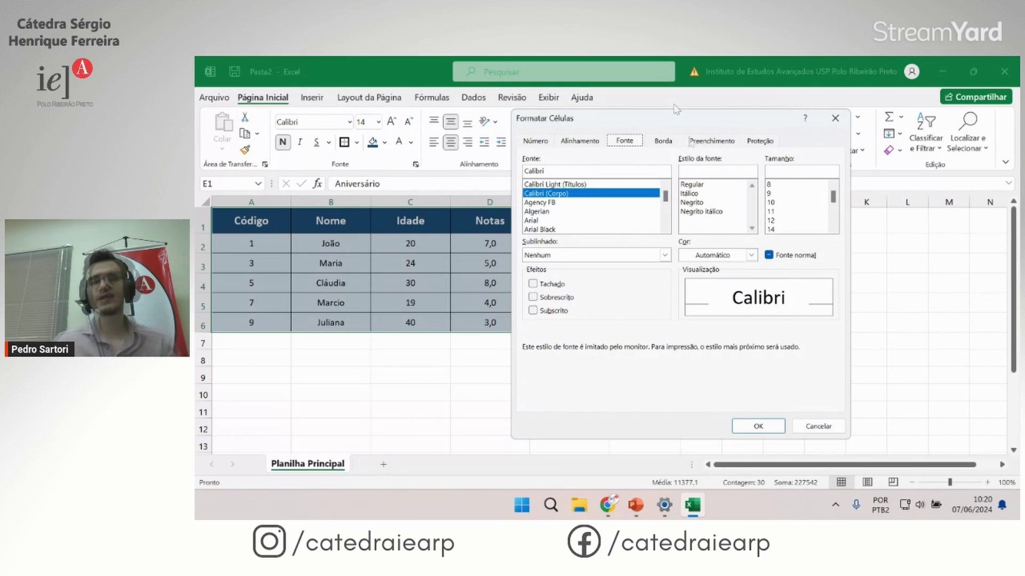
drag(590, 167, 594, 144)
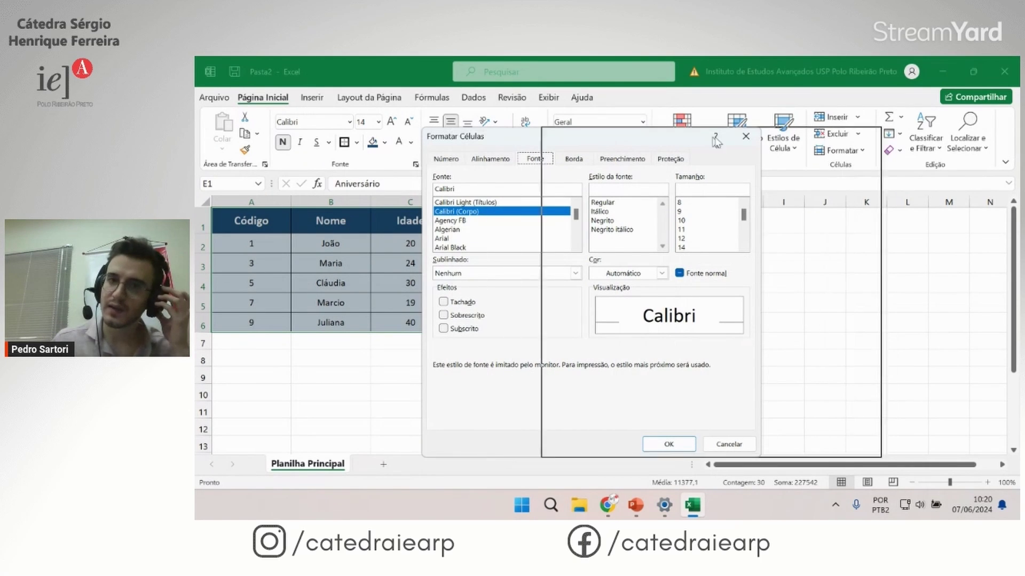
drag(648, 138, 782, 130)
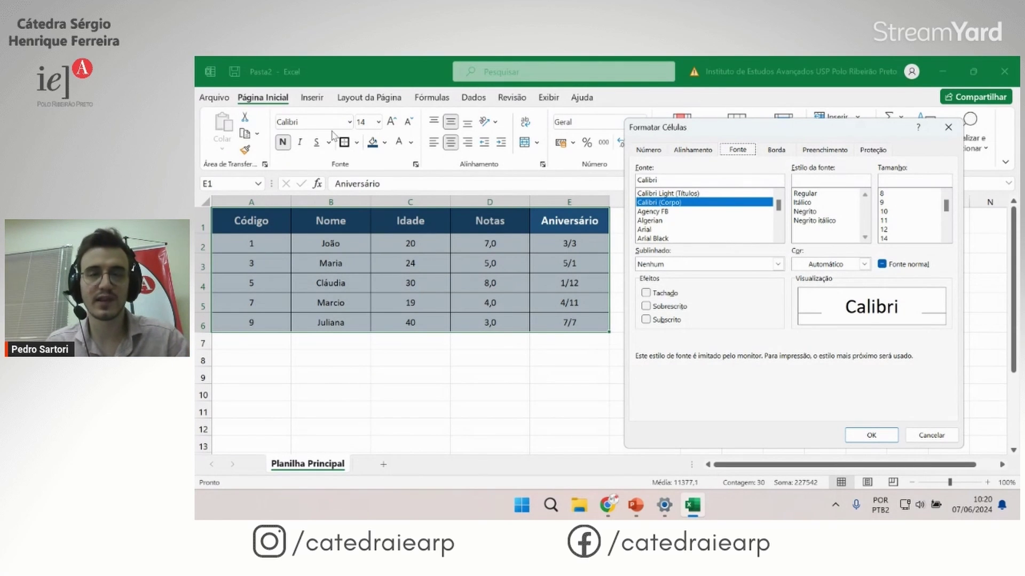
scroll(684, 240, down, 1)
scroll(696, 240, up, 1)
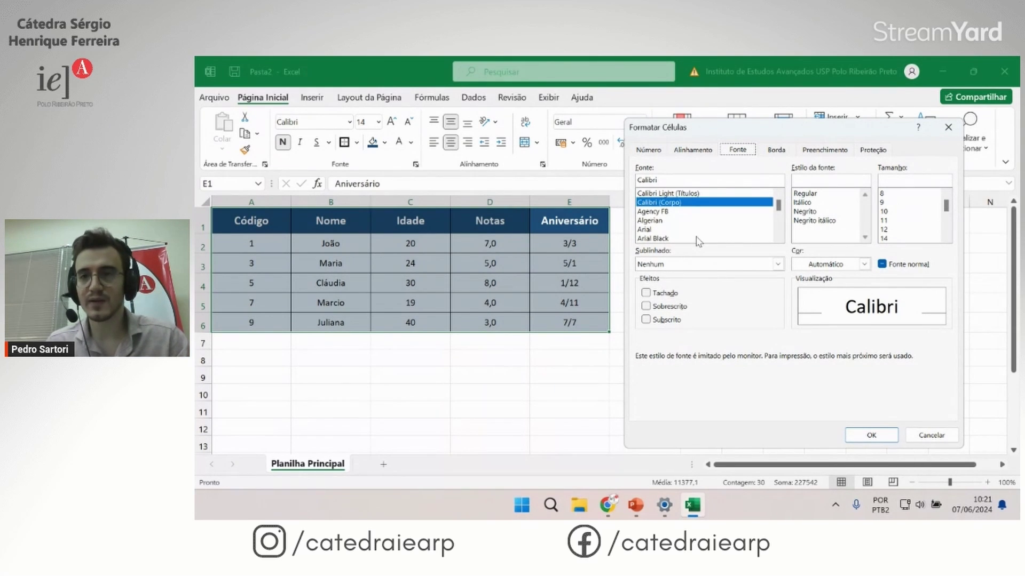
scroll(698, 229, down, 1)
scroll(710, 229, down, 1)
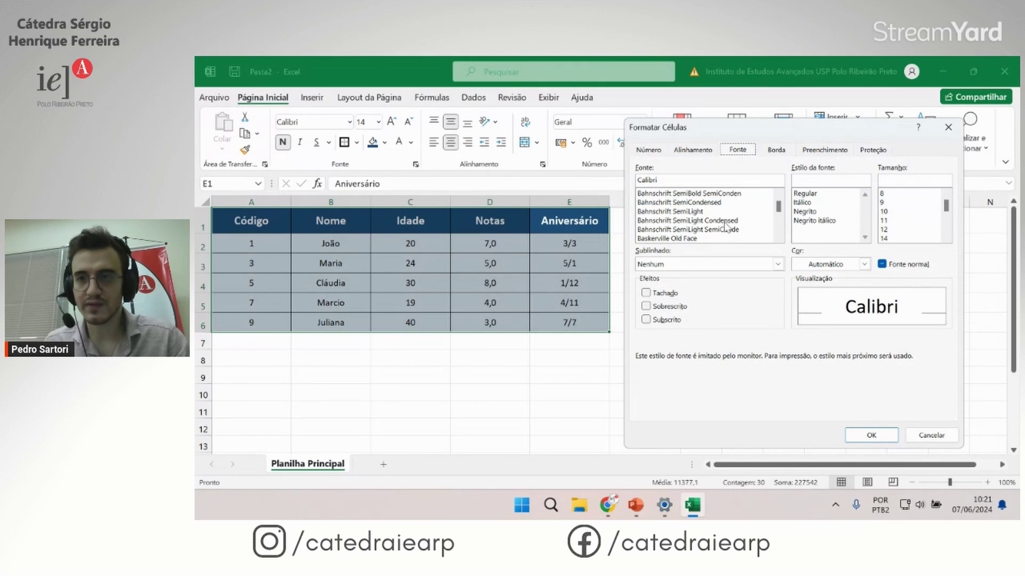
scroll(728, 228, up, 2)
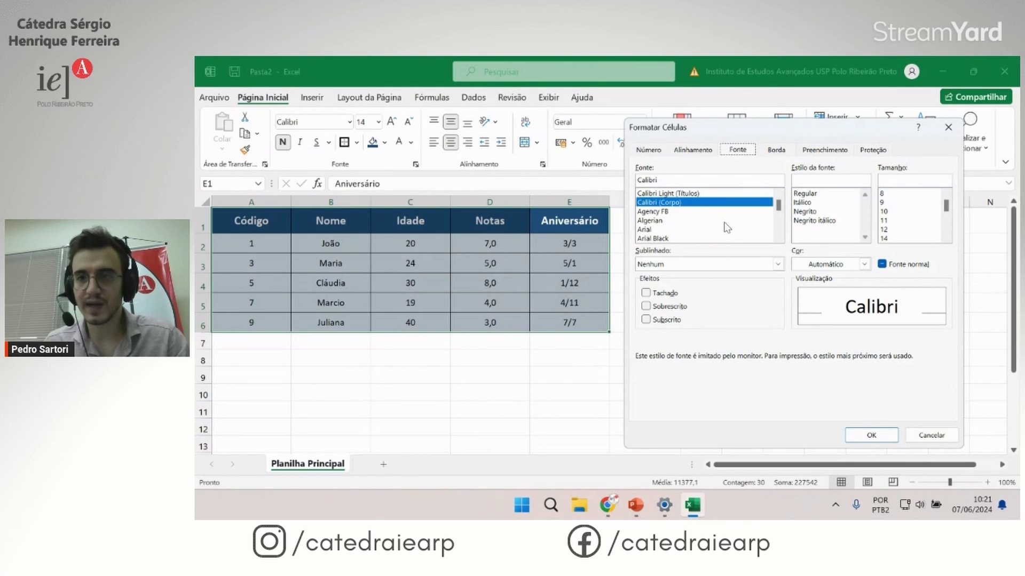
click(647, 294)
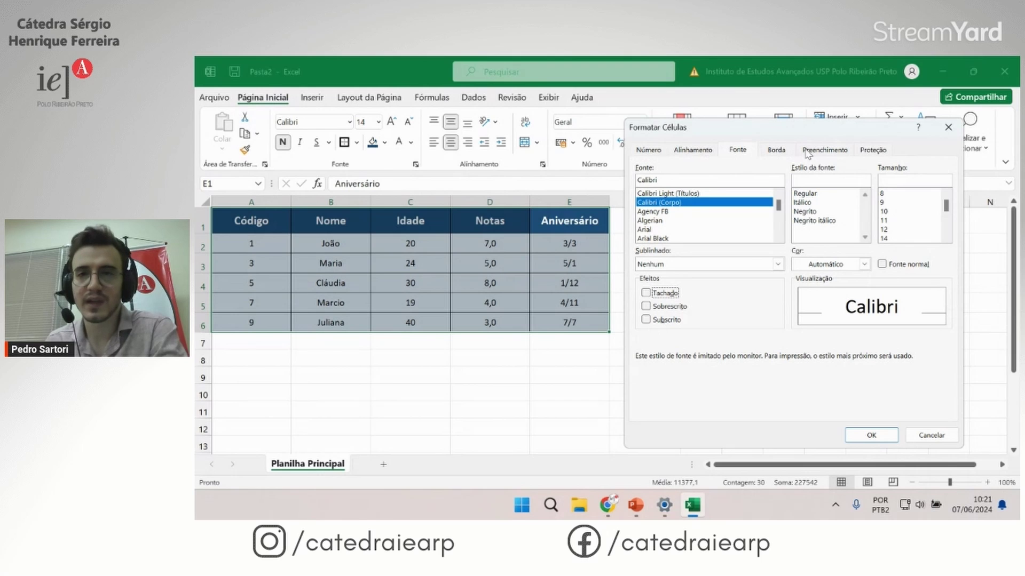
Step: Apply a dashed line style to the table's inner vertical borders, then reselect A1:E6
click(778, 150)
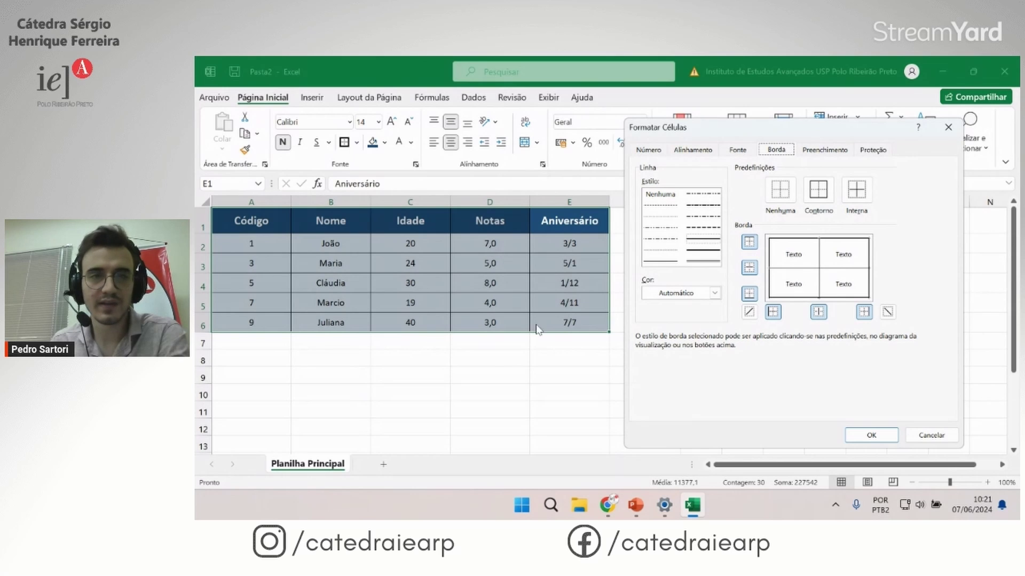
click(704, 228)
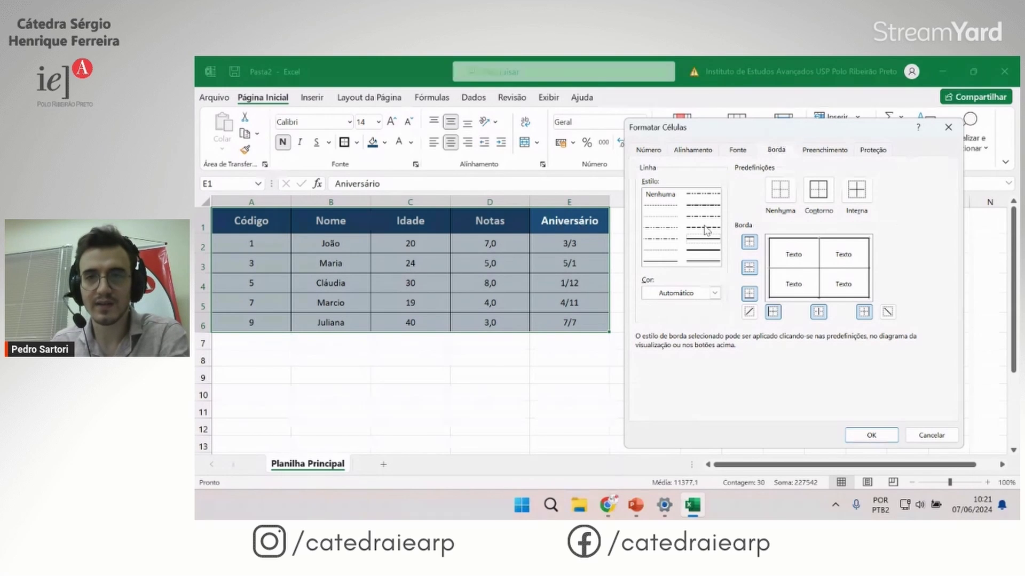
click(706, 237)
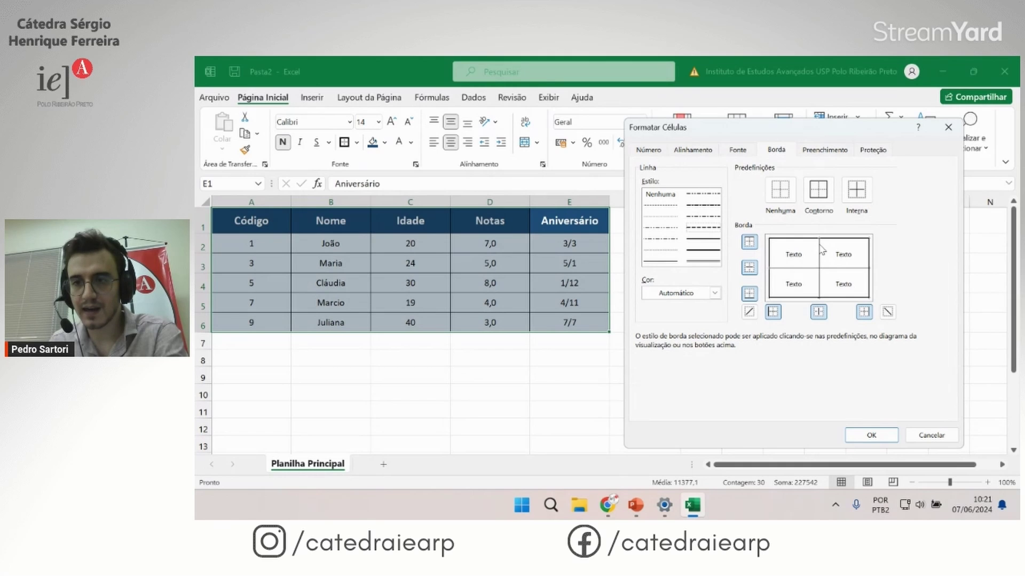
click(871, 435)
click(549, 393)
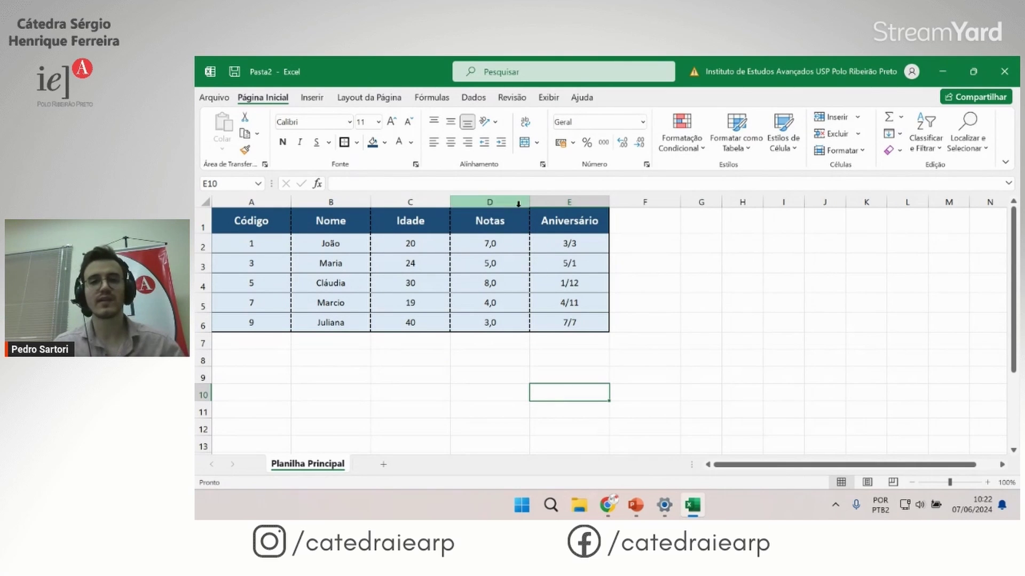
drag(569, 220, 267, 322)
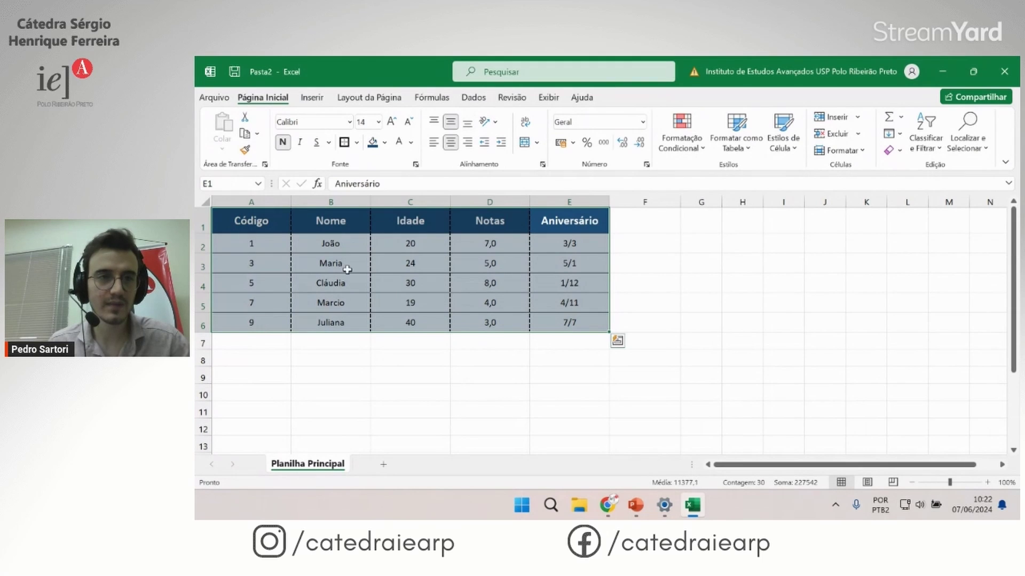
Step: In Format Cells > Borda, apply a solid line style to the inner borders
click(416, 165)
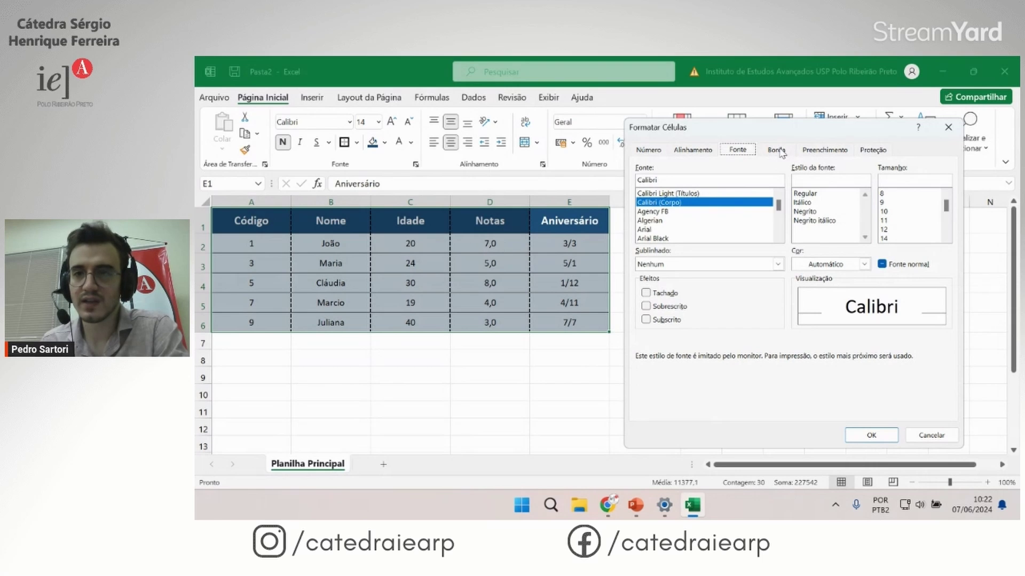
click(779, 151)
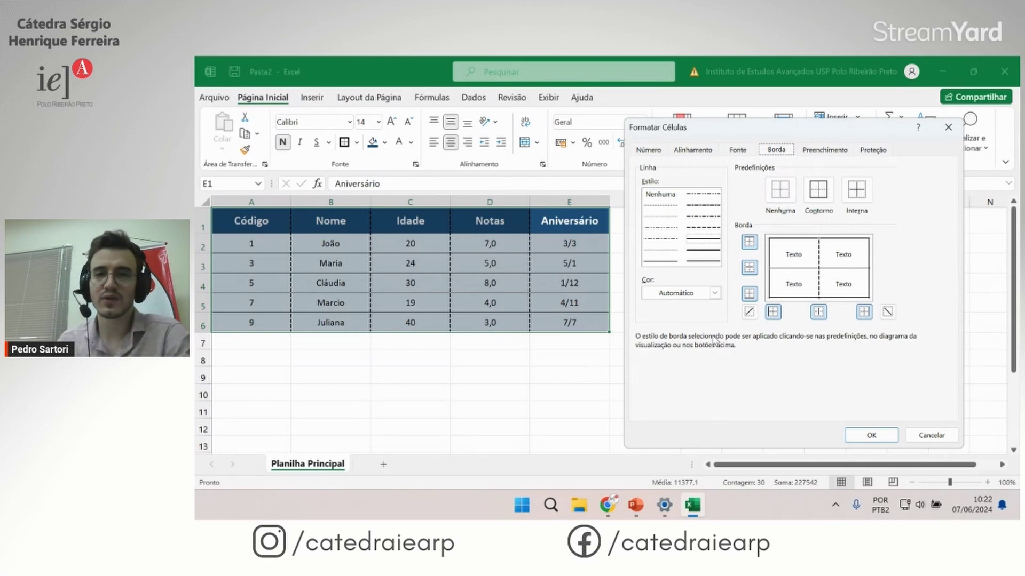
click(702, 249)
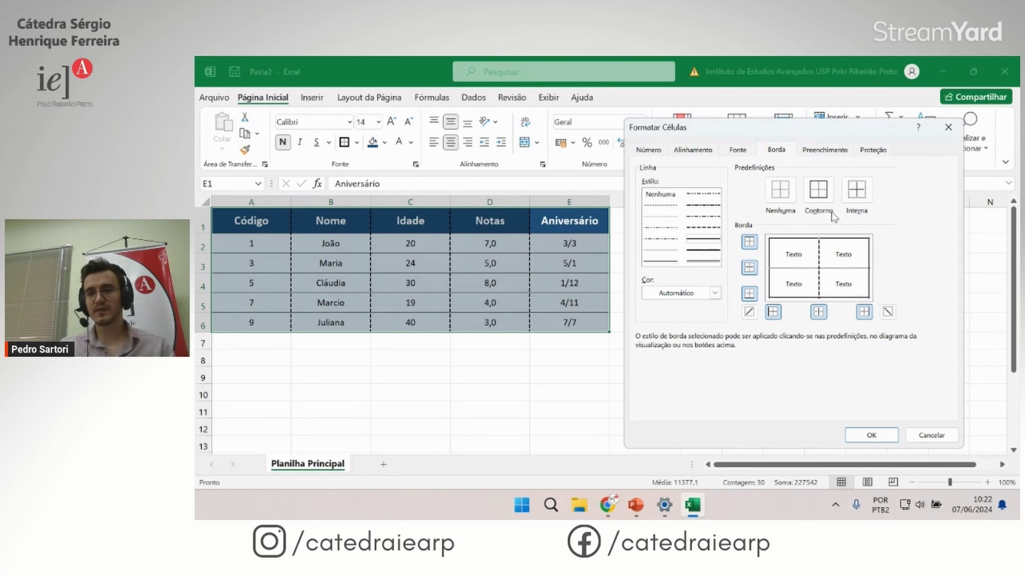
click(864, 192)
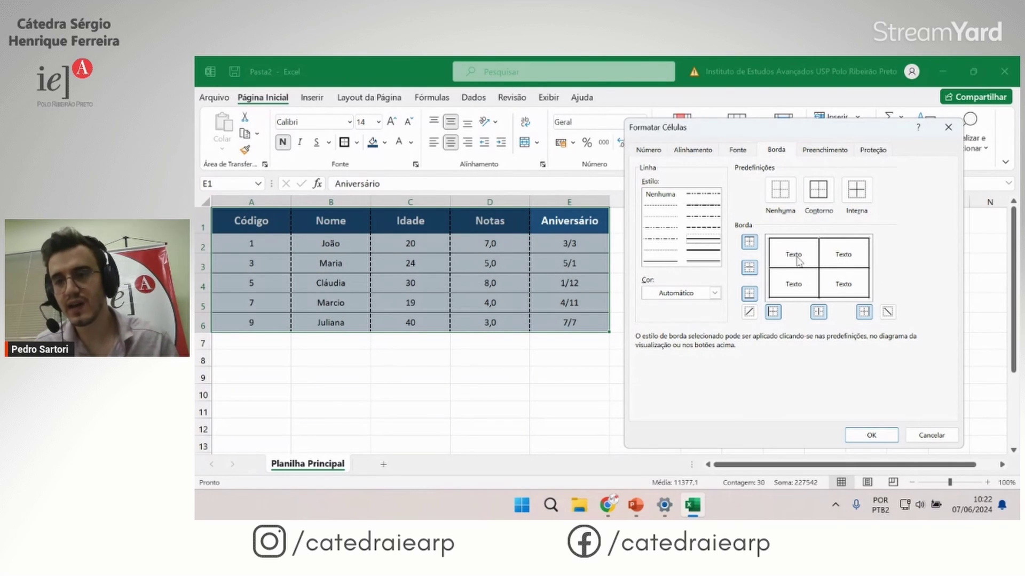
click(801, 268)
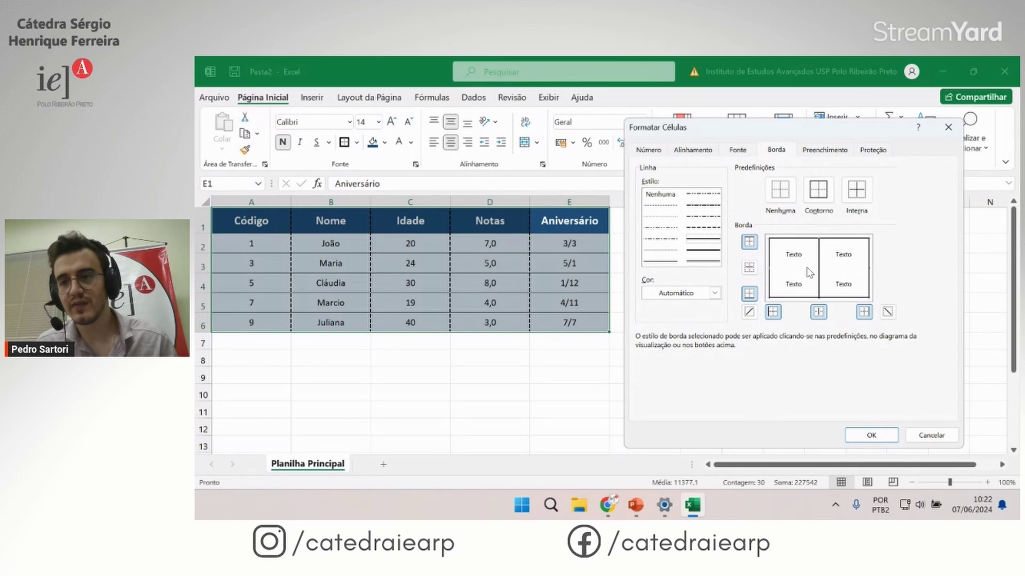
click(807, 269)
click(809, 269)
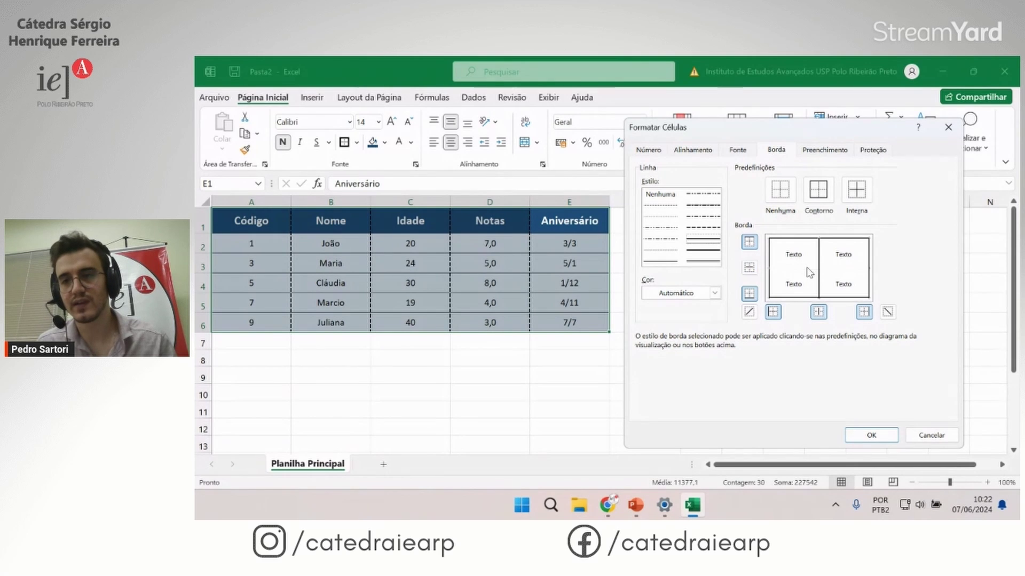
click(809, 269)
click(820, 246)
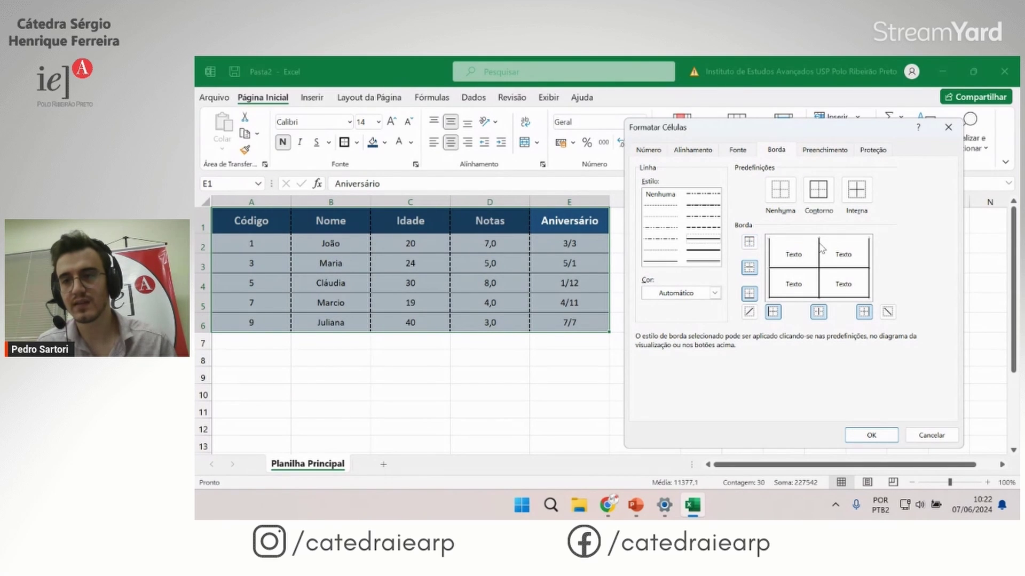
click(808, 241)
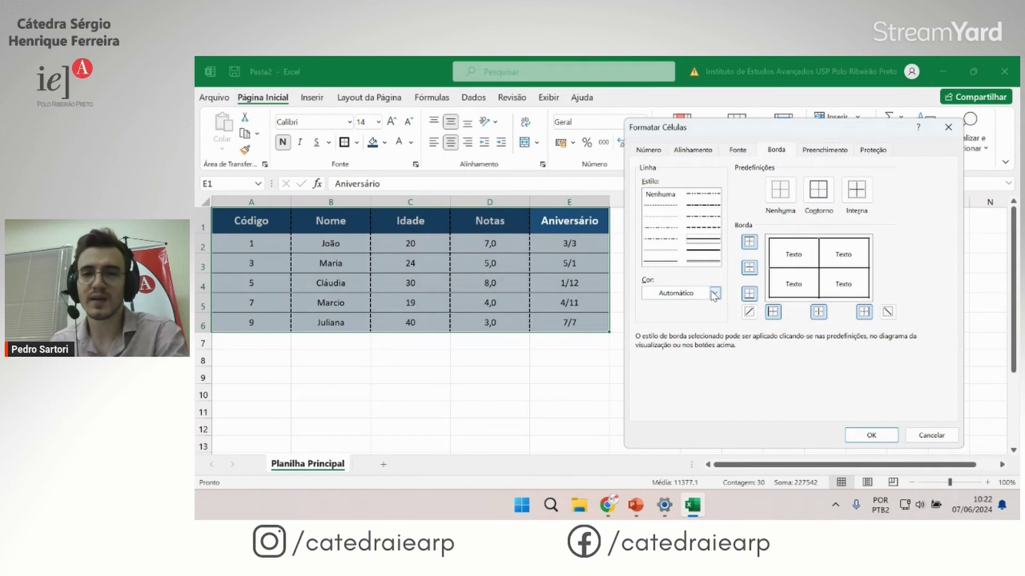
Step: Make the borders red, apply them to Interna and Contorno, and confirm
click(715, 294)
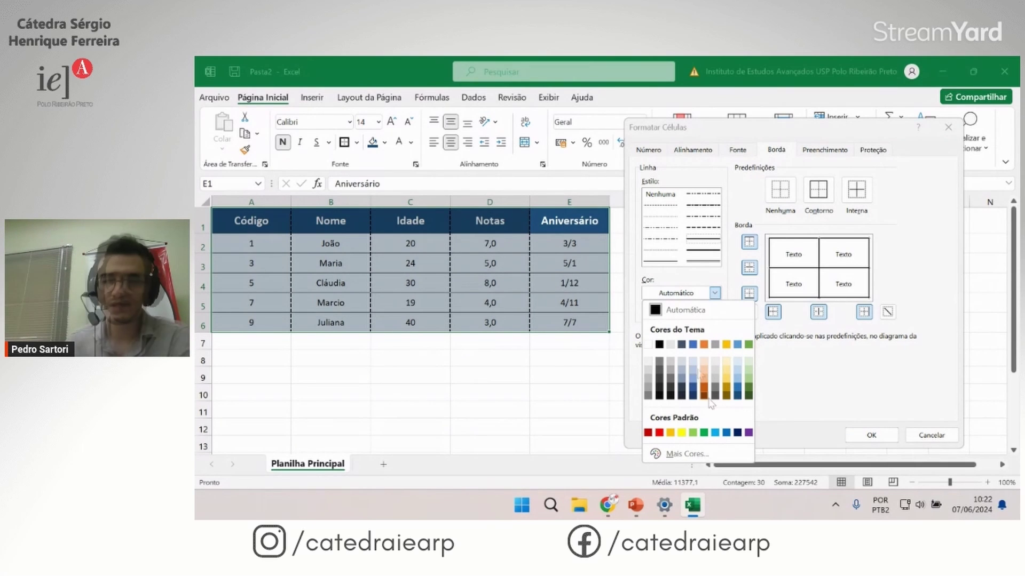
click(659, 433)
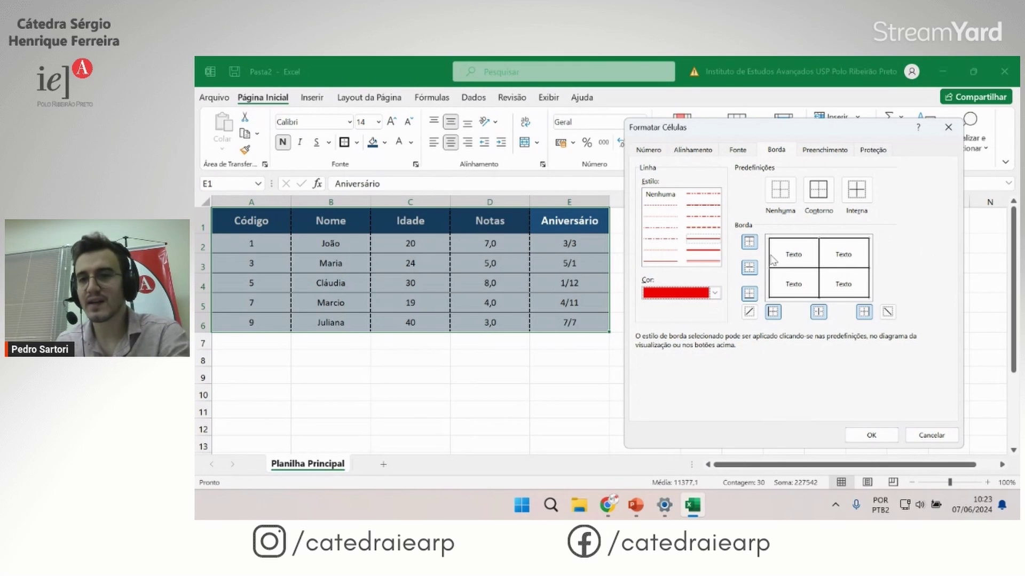
click(859, 192)
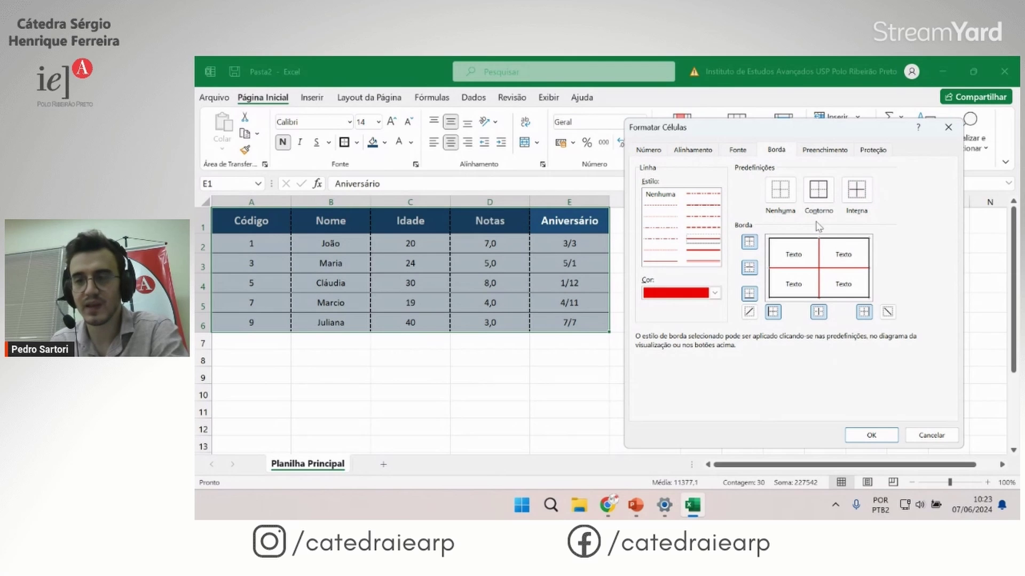
click(816, 192)
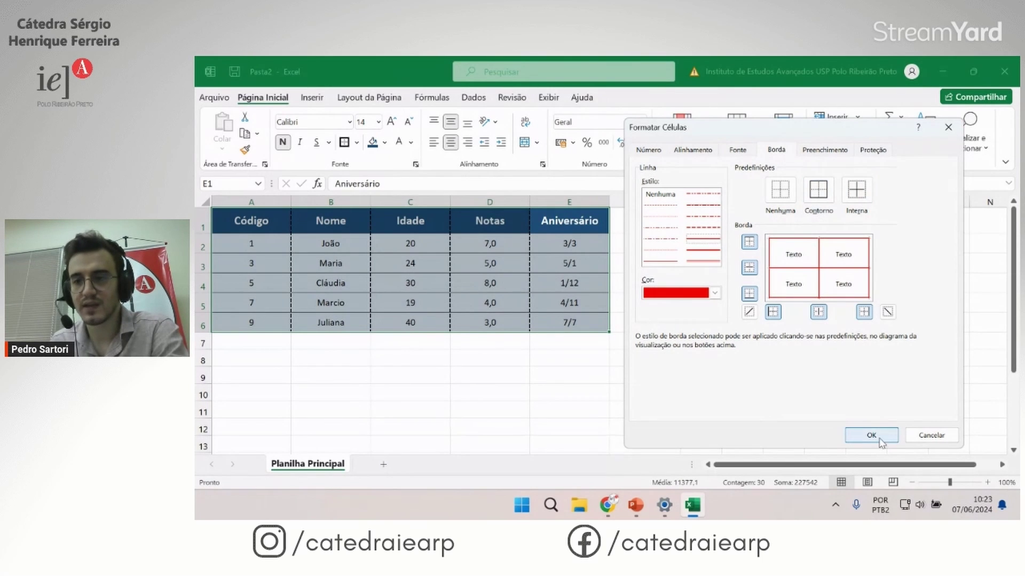
click(871, 435)
click(602, 394)
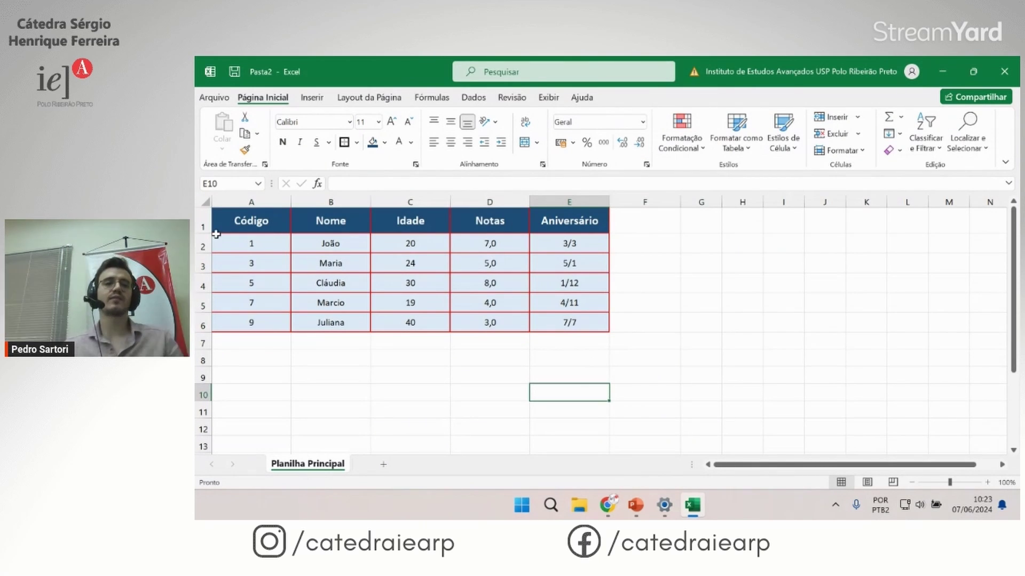
click(490, 410)
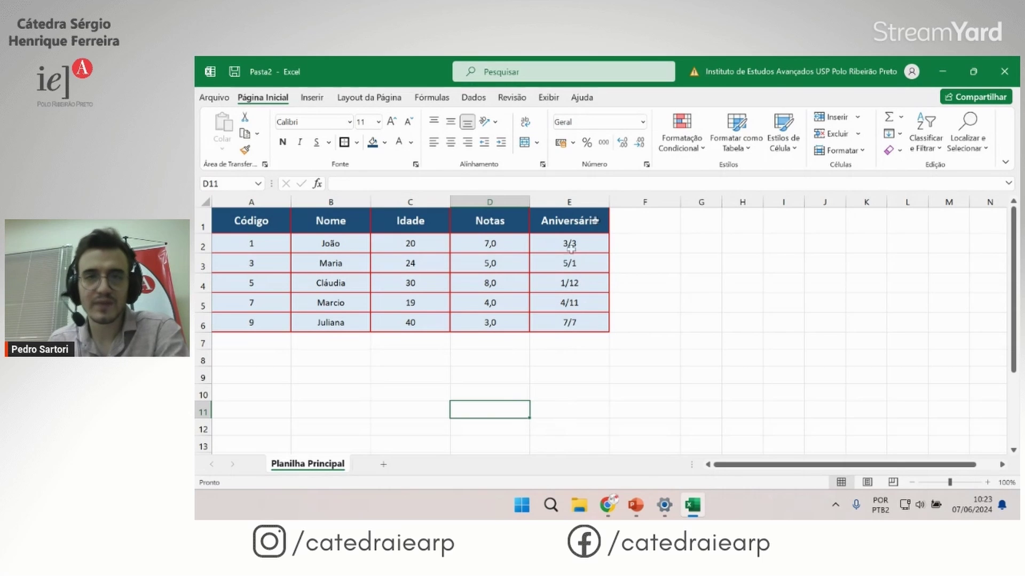
Step: Give every cell of A1:E6 plain dark borders with Todas as Bordas
drag(575, 228, 261, 327)
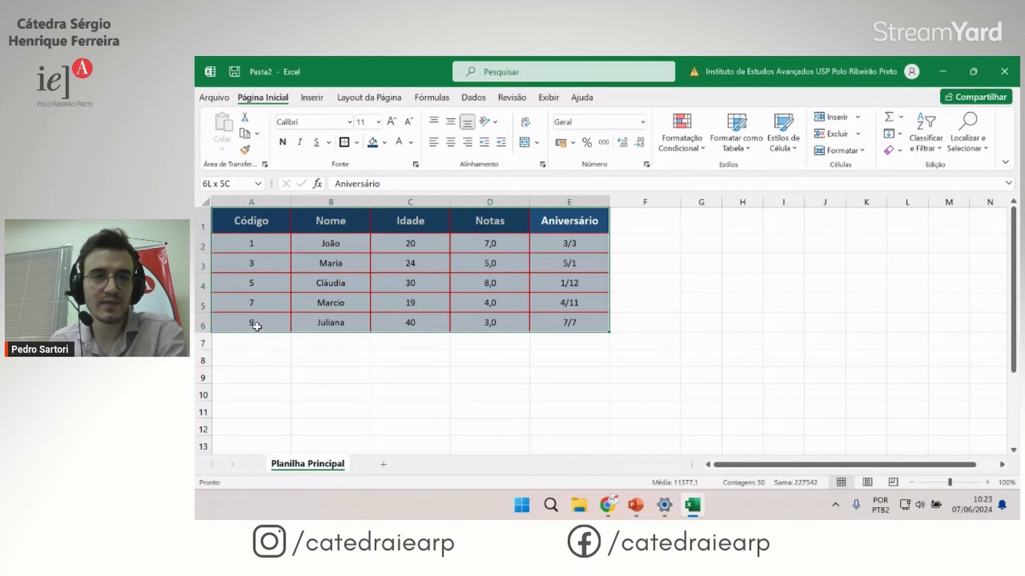
click(356, 142)
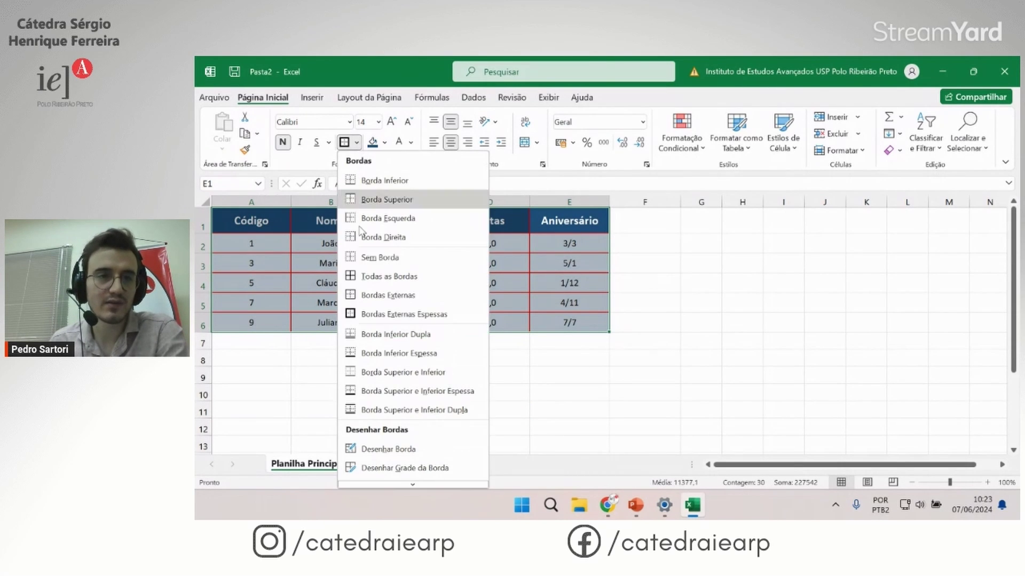
click(372, 277)
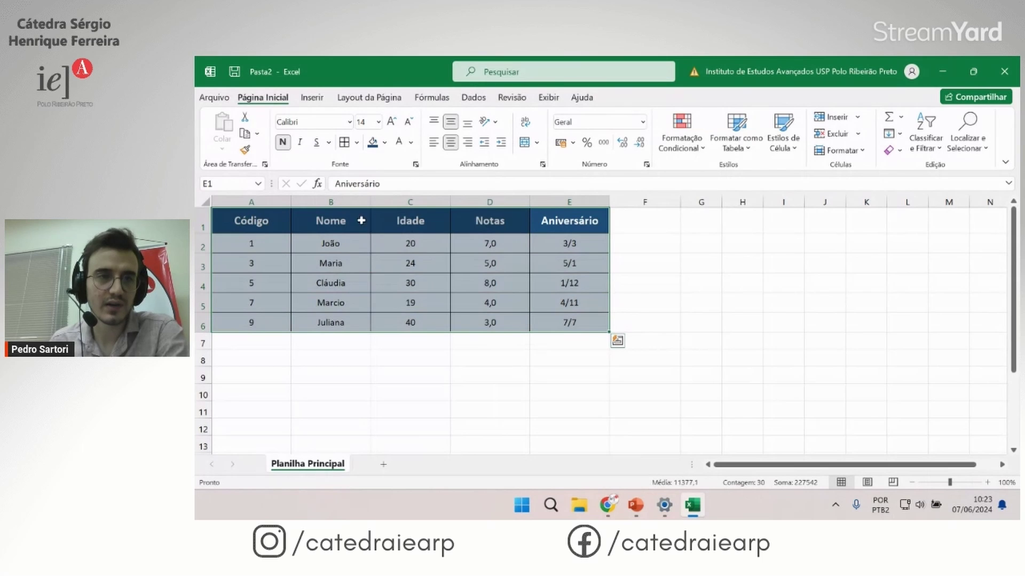
click(490, 322)
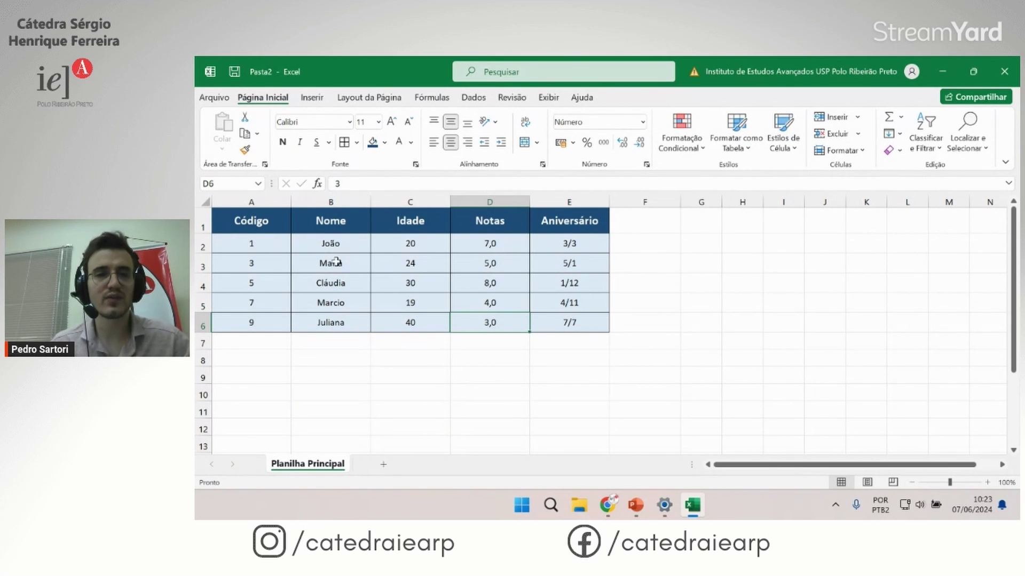
Step: Put a thick outside border around the Código column A1:A6
click(274, 218)
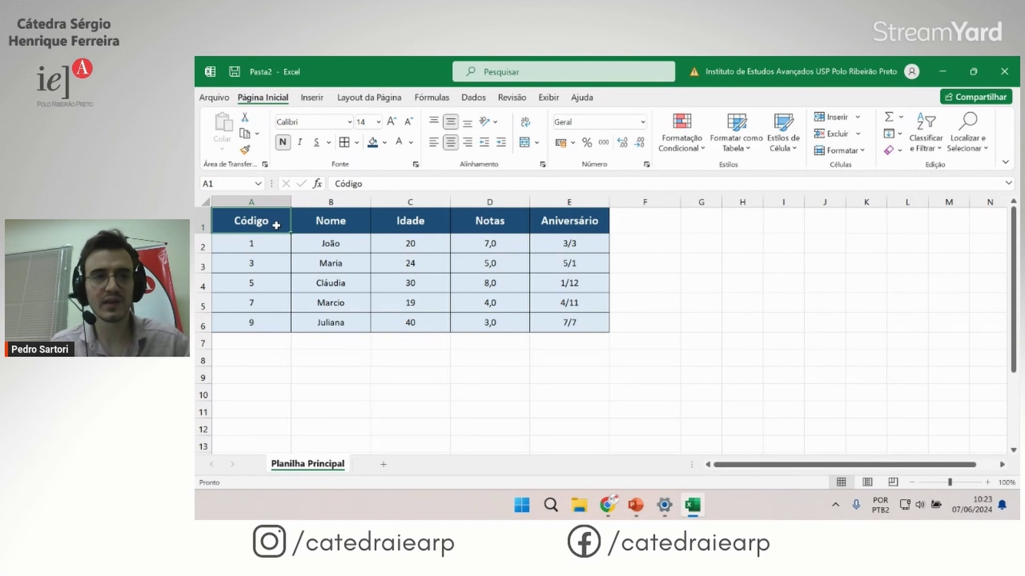
drag(276, 225, 274, 323)
click(357, 142)
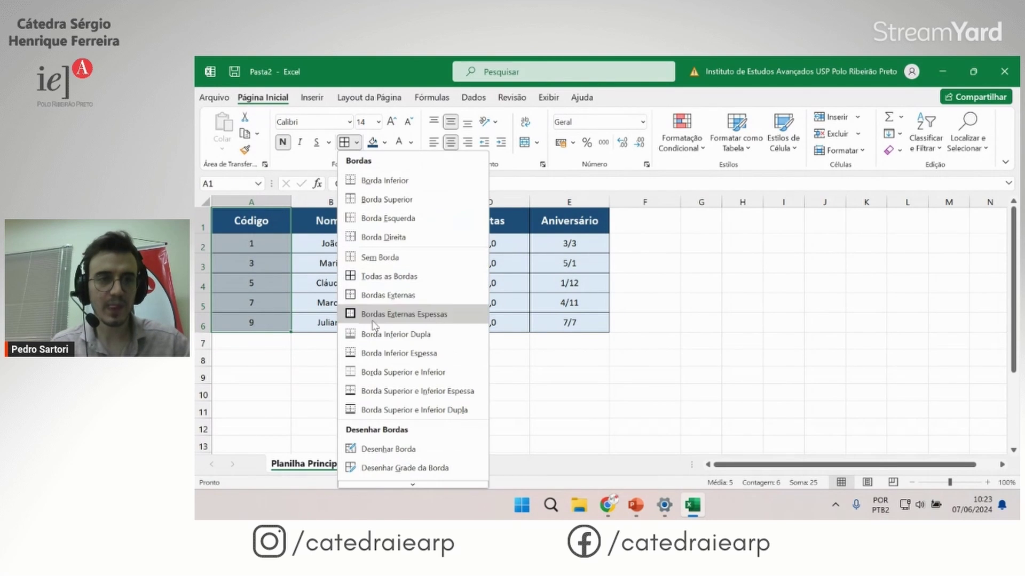
click(401, 319)
click(363, 405)
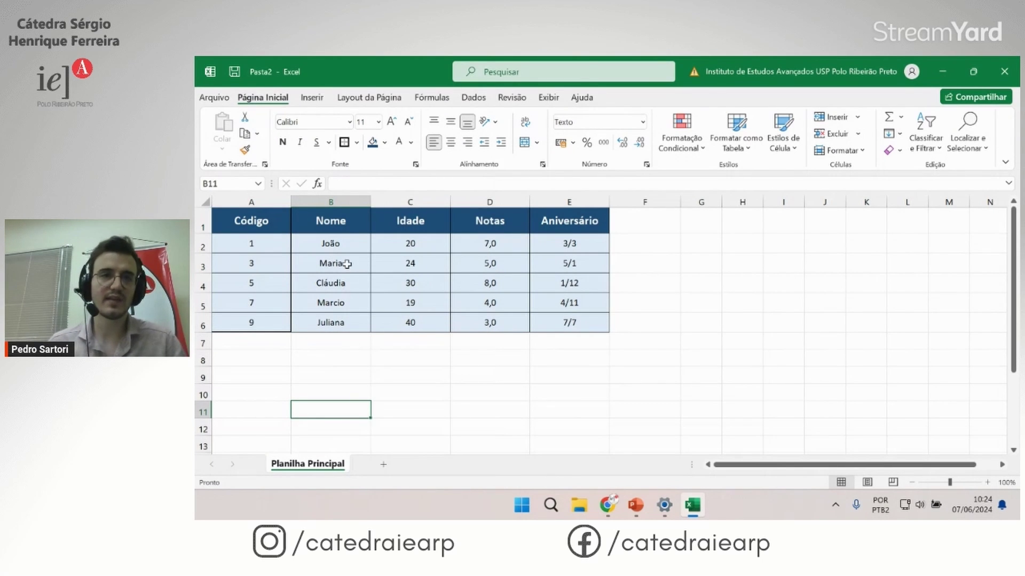
drag(560, 228, 240, 328)
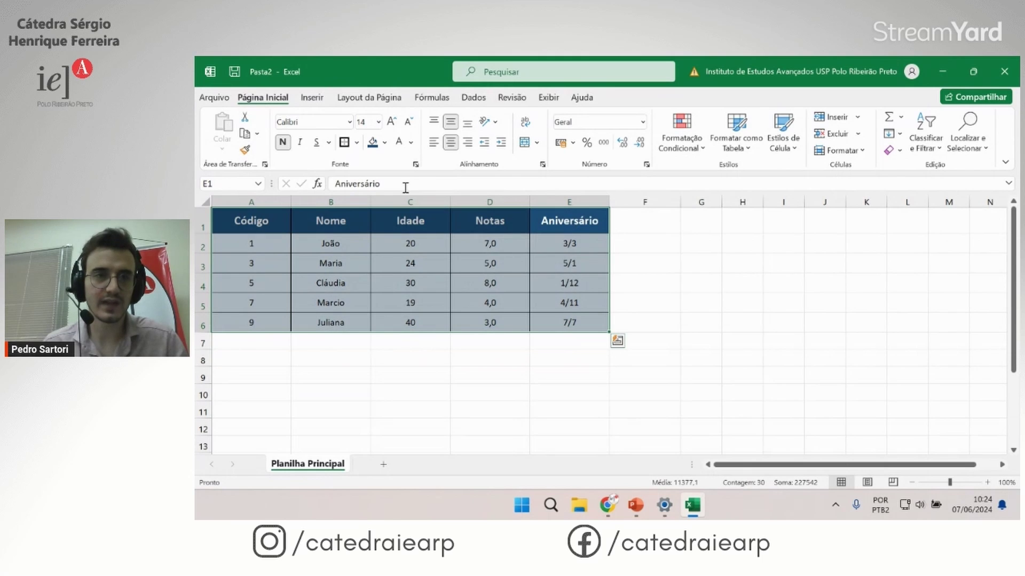
Step: Review the Preenchimento, Borda and Fonte settings for A1:E6, confirm with OK, and deselect
click(415, 165)
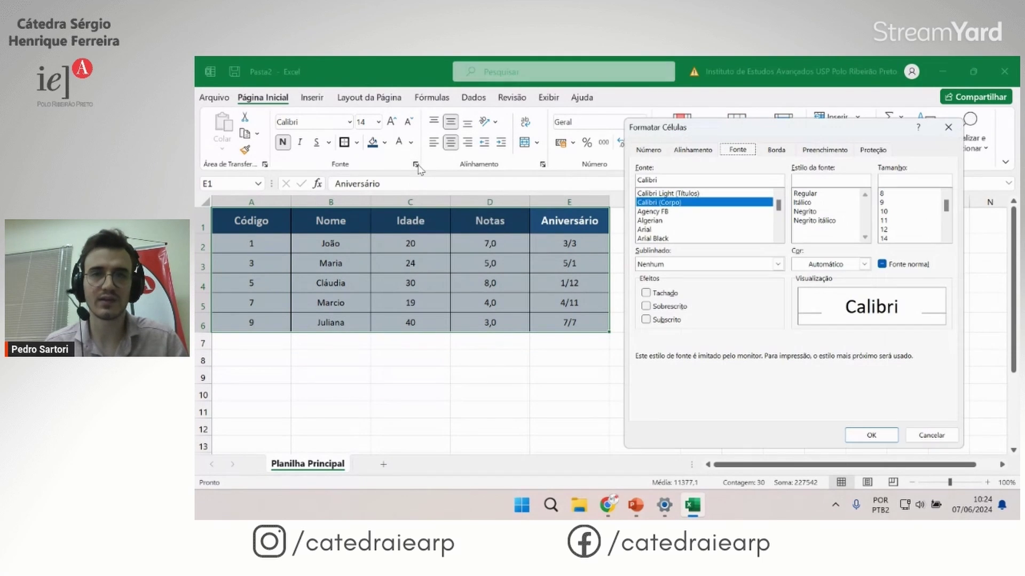
click(834, 151)
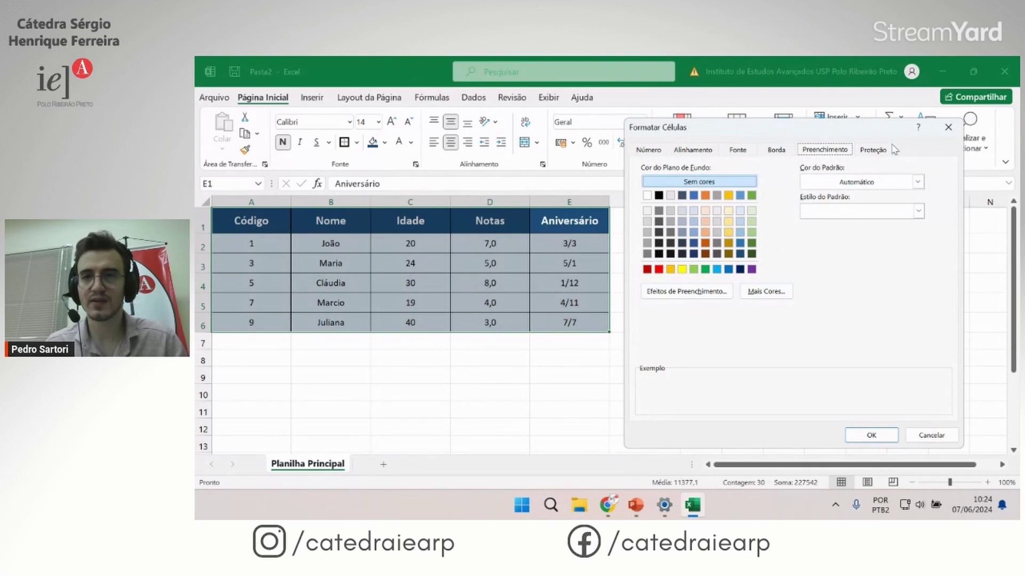
click(778, 152)
click(736, 150)
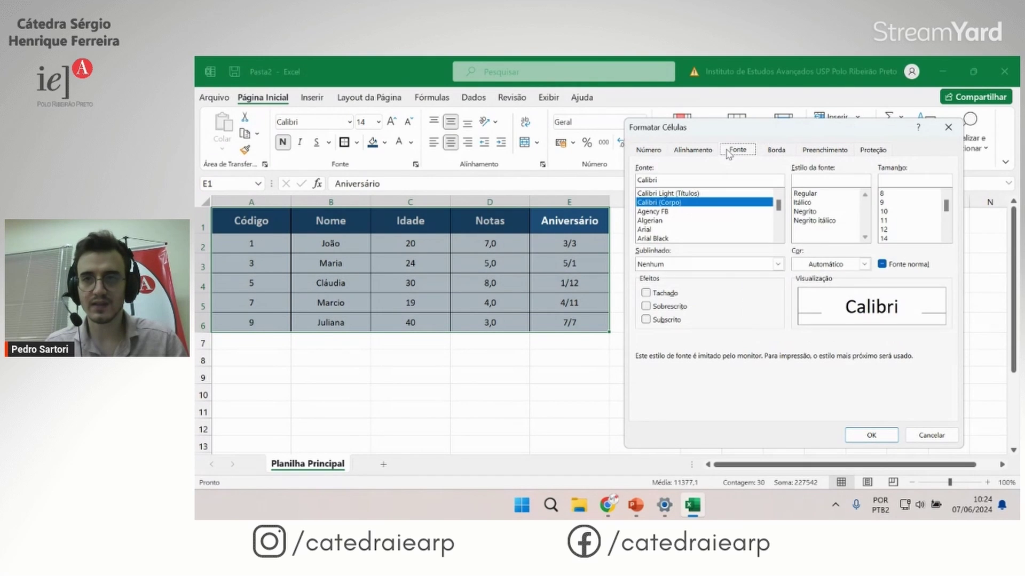
click(871, 435)
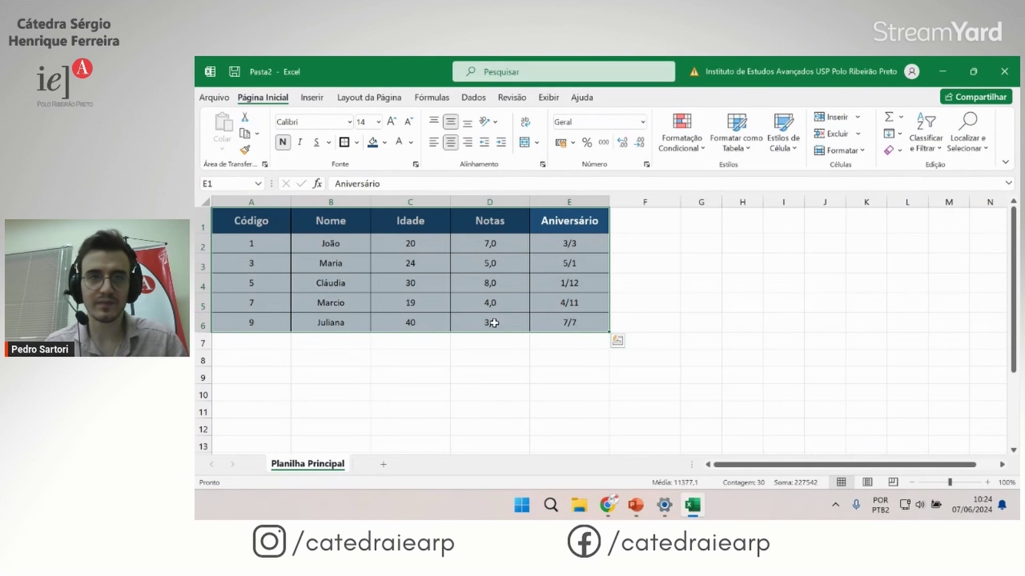
click(607, 330)
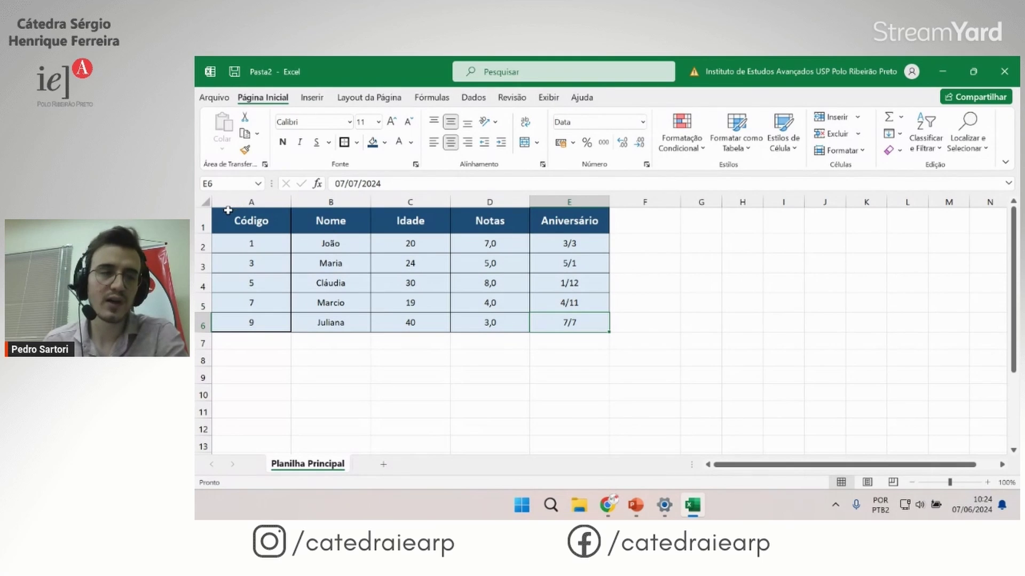
Step: Insert a blank row 1 above the table and enter the title Alunos in A1
click(197, 218)
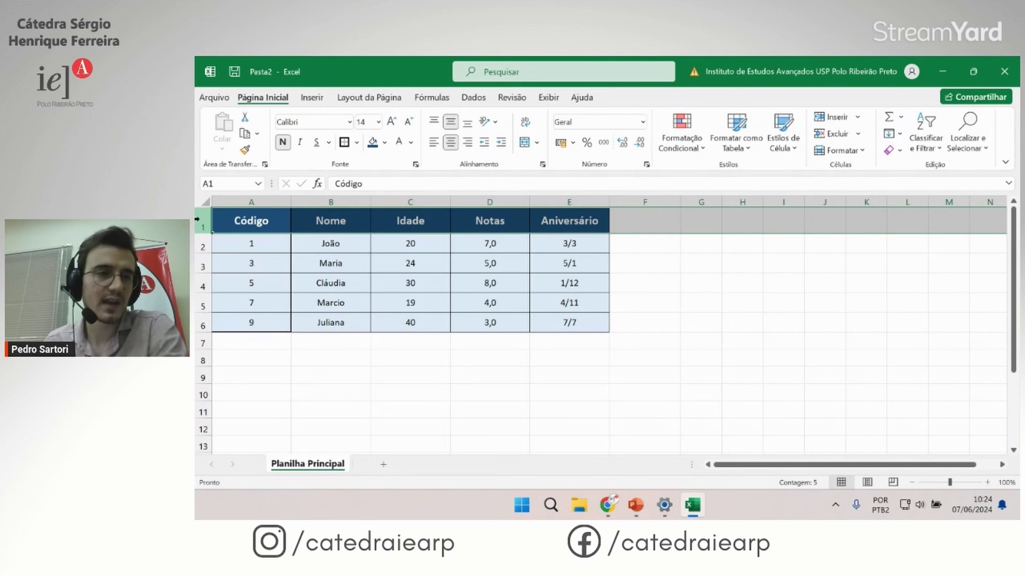
right_click(199, 218)
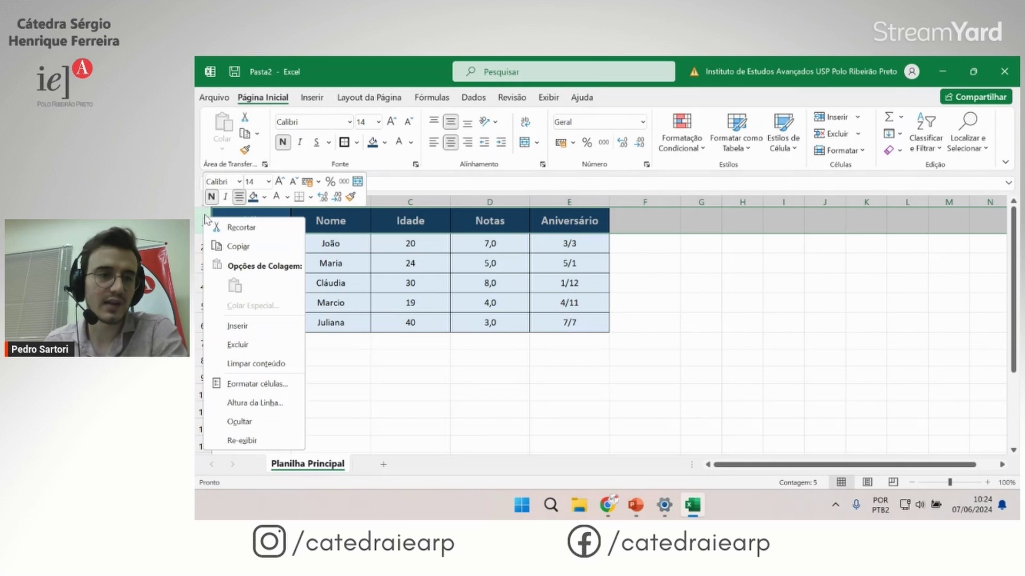
click(238, 325)
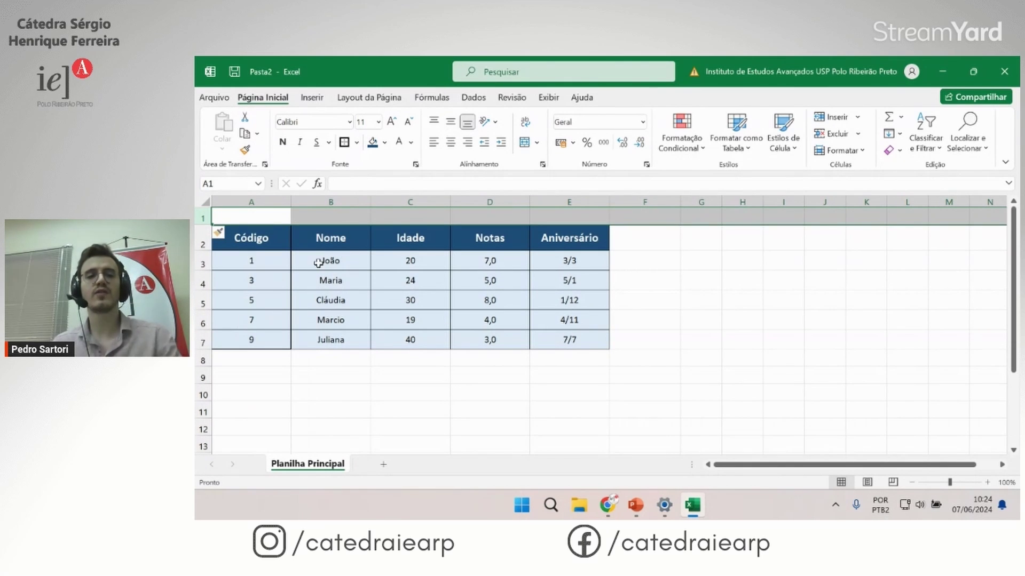
click(270, 281)
drag(235, 216, 538, 211)
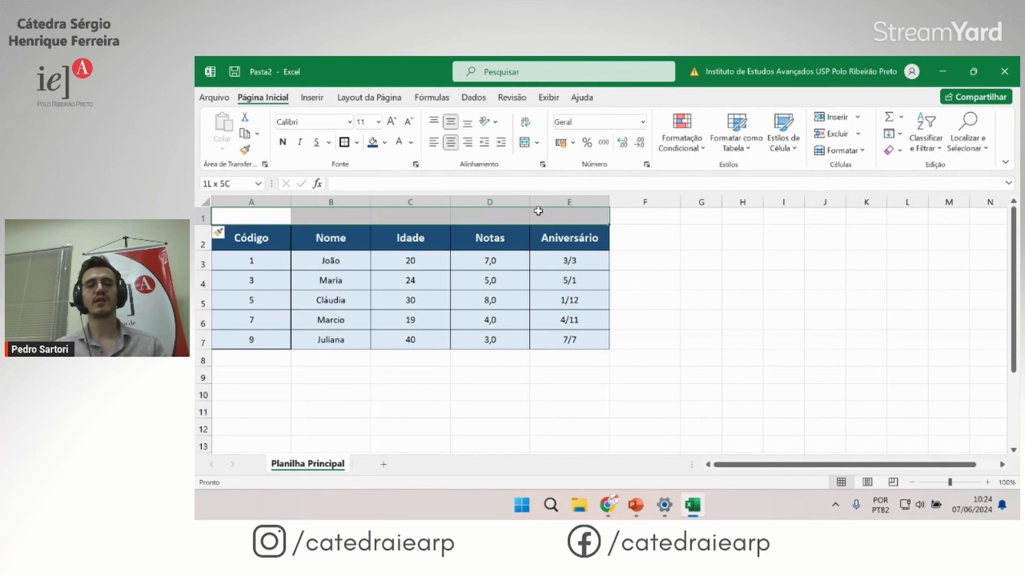
click(458, 318)
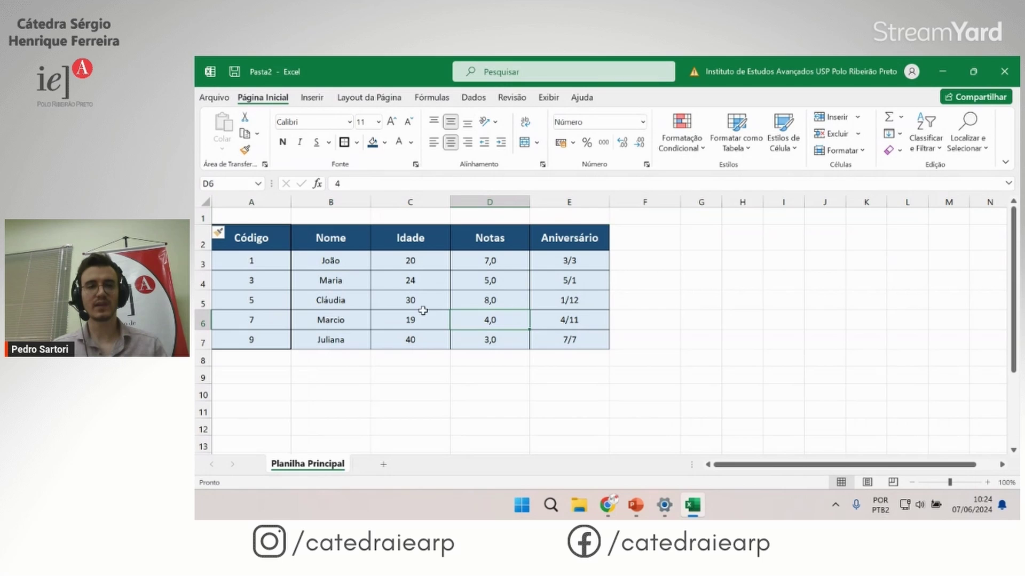
click(275, 222)
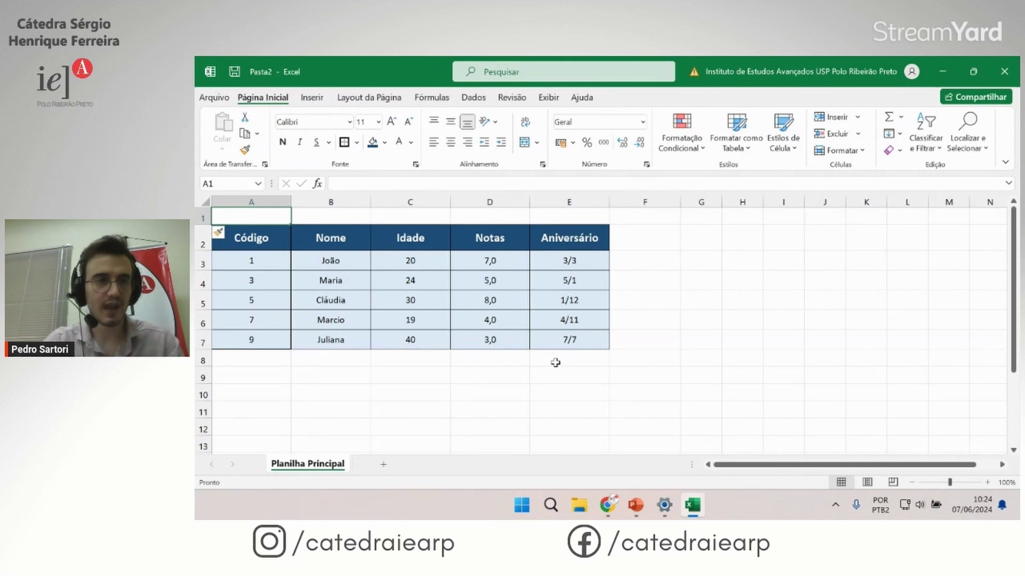
text(Alunos)
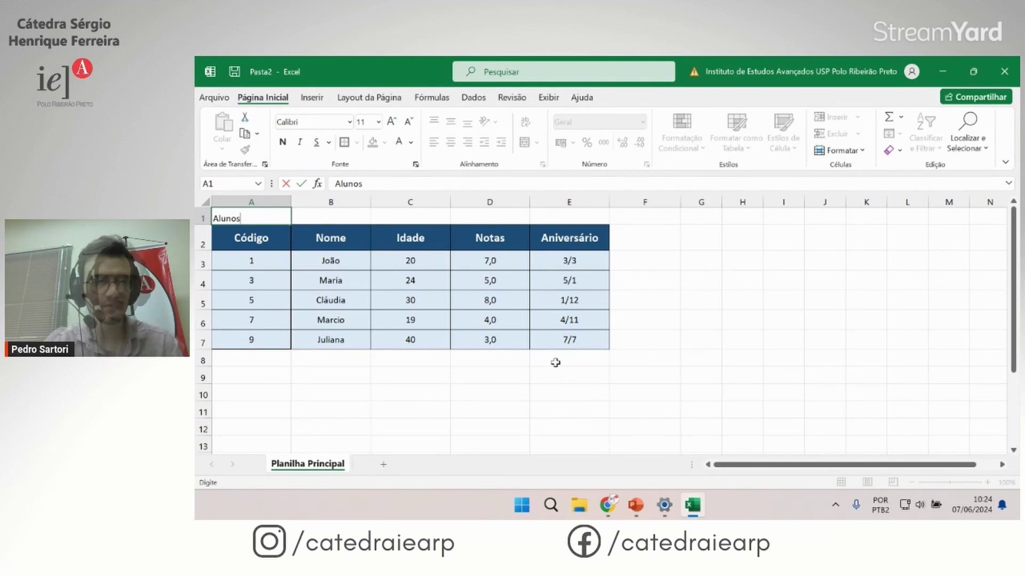
key(Return)
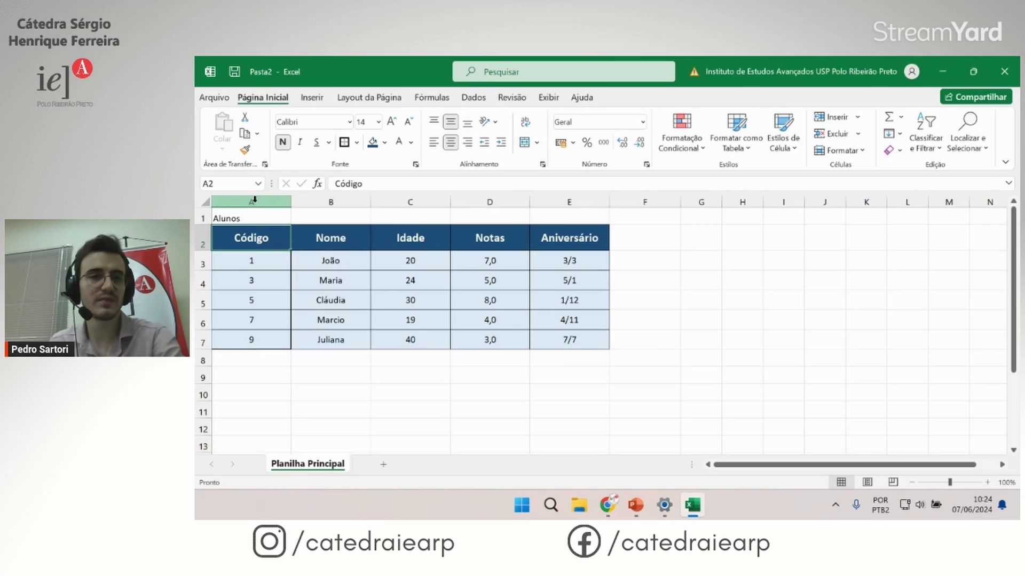
Step: Apply Todas as Bordas to the title cells A1:E1
click(238, 218)
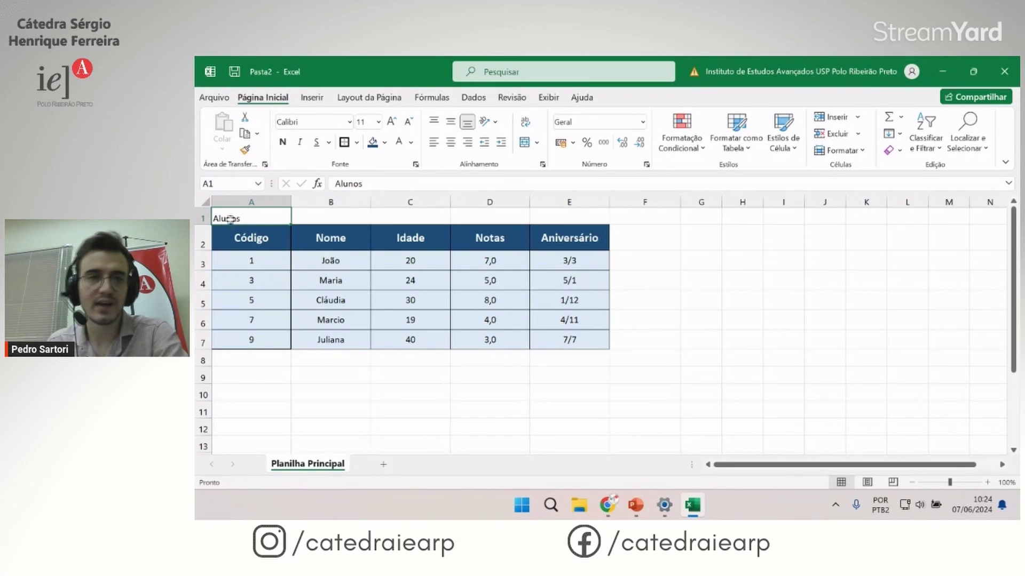
drag(235, 218, 580, 206)
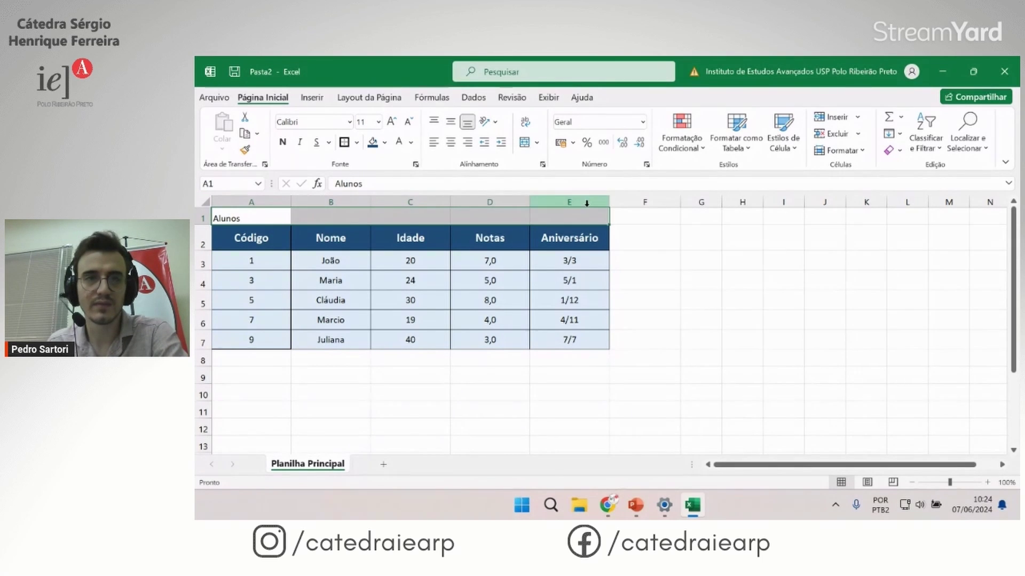
click(357, 143)
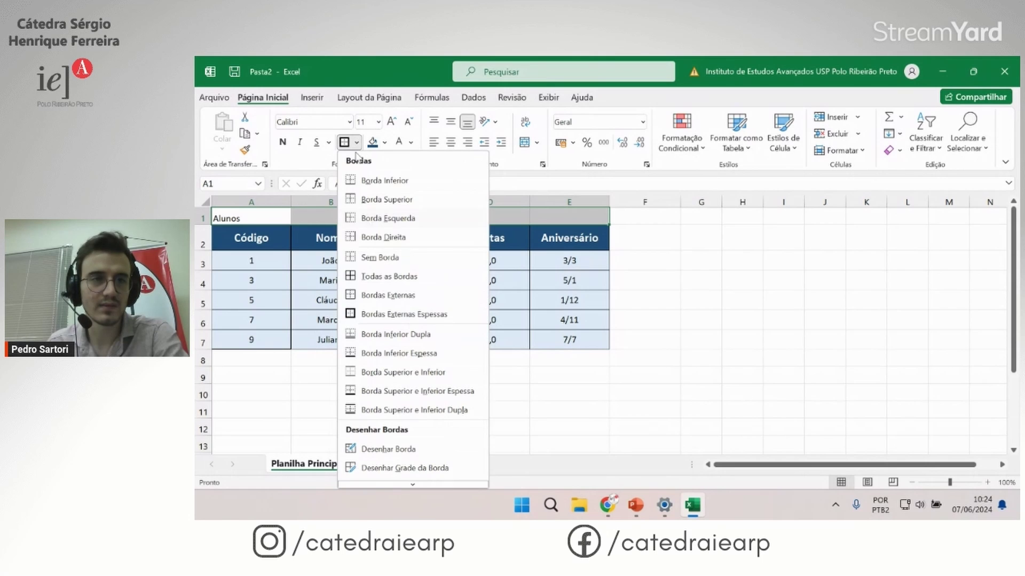
click(384, 274)
click(343, 357)
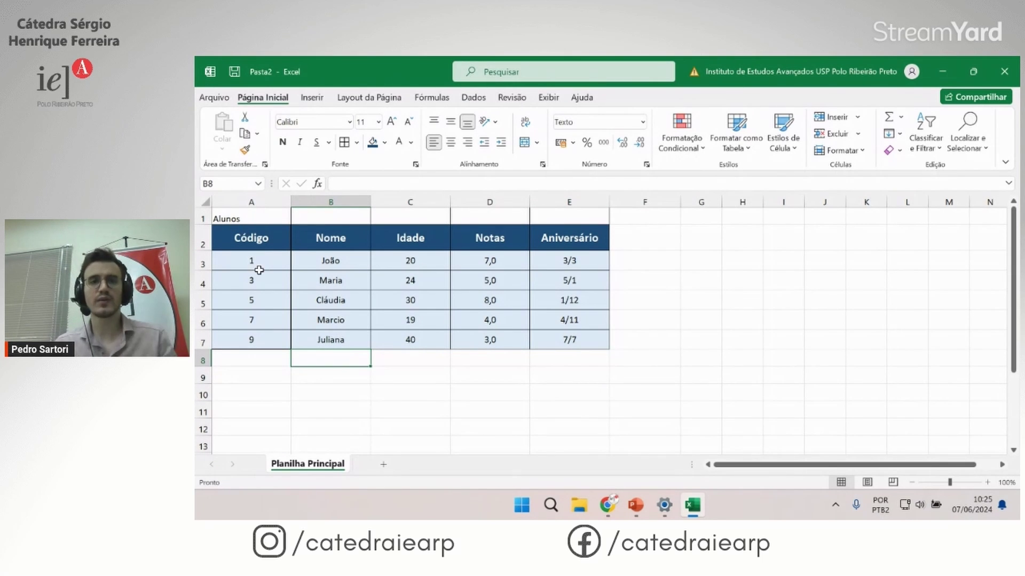
click(235, 218)
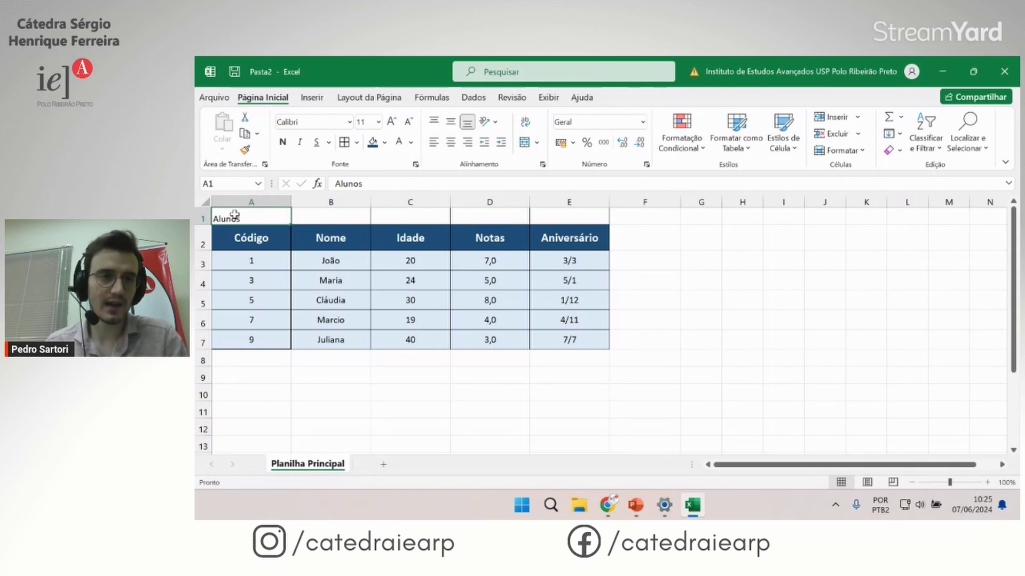
Step: Merge and centre Alunos across A1:E1 and make row 1 slightly taller
drag(299, 216, 567, 216)
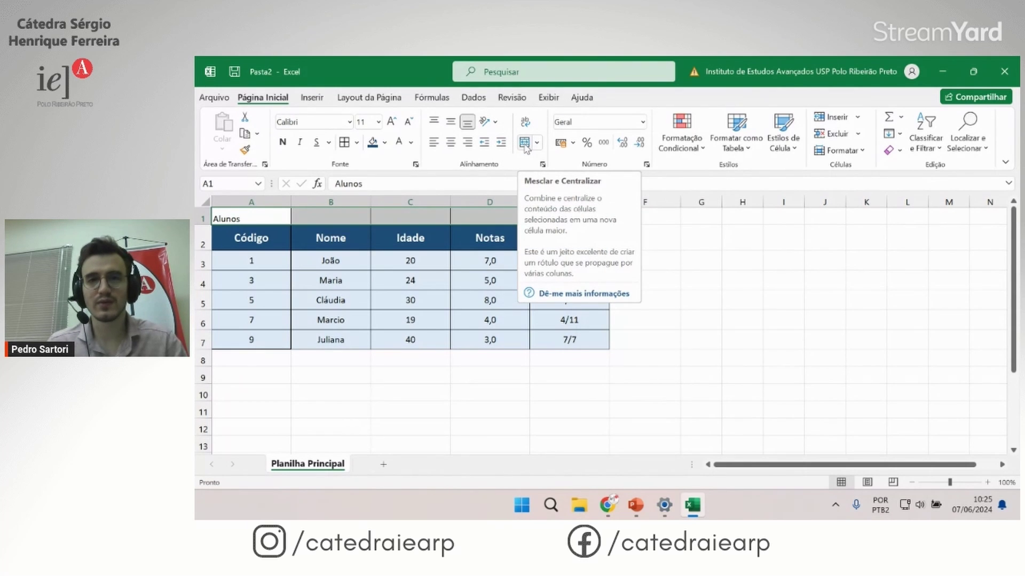
click(525, 143)
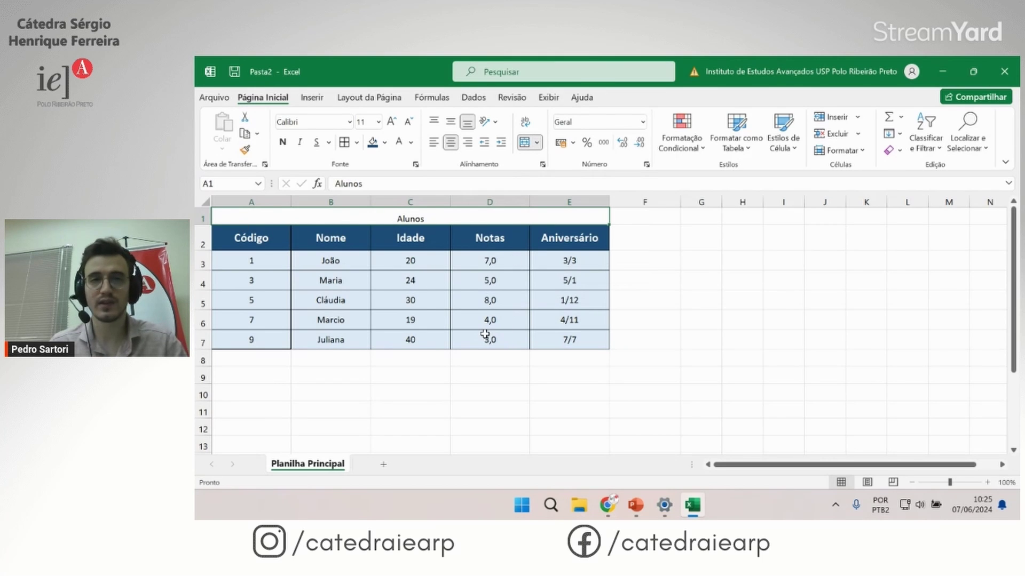
drag(211, 224, 211, 230)
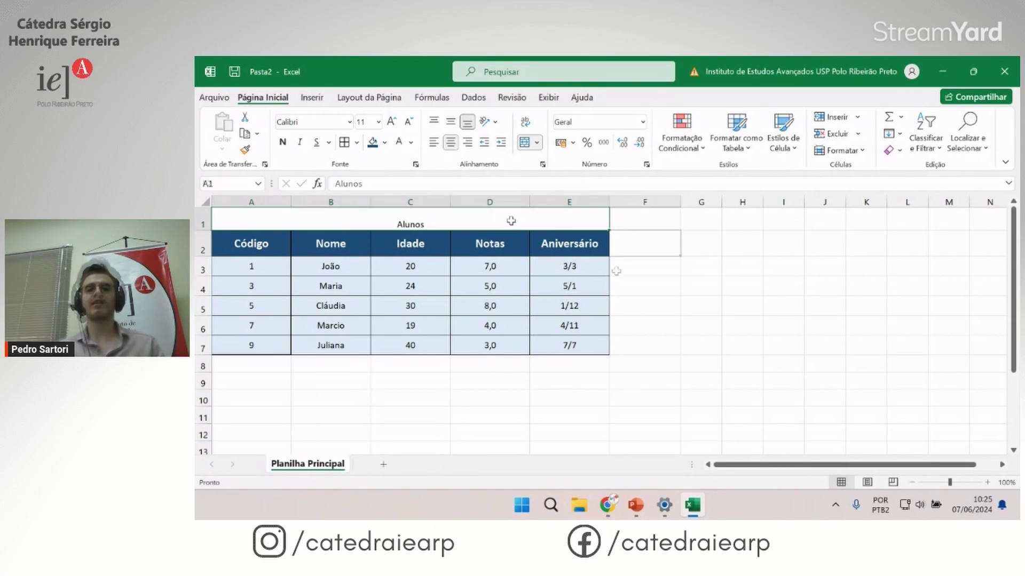
click(619, 247)
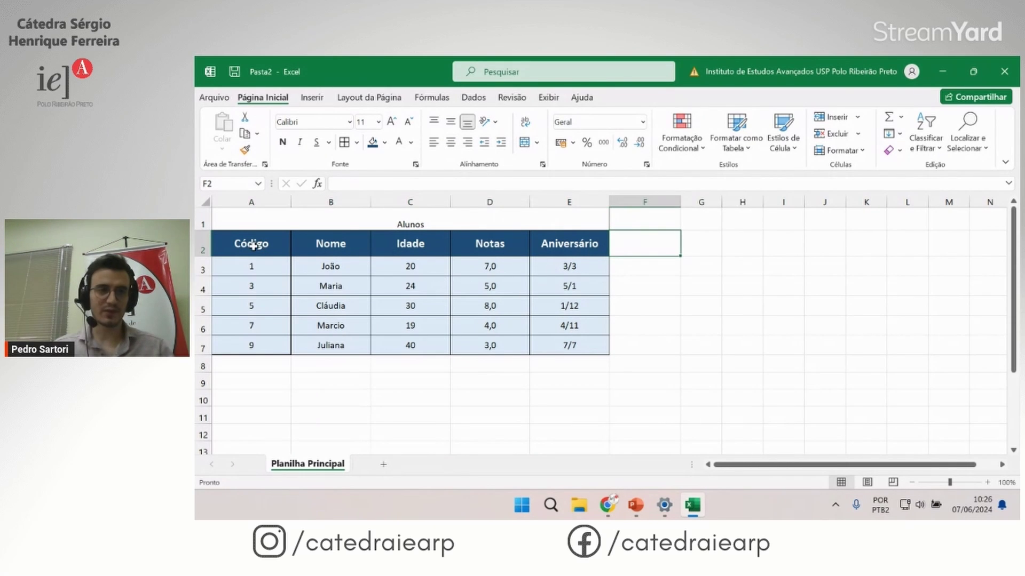
Step: Copy the student table A2:E7 and paste it starting at F2
drag(253, 245, 574, 342)
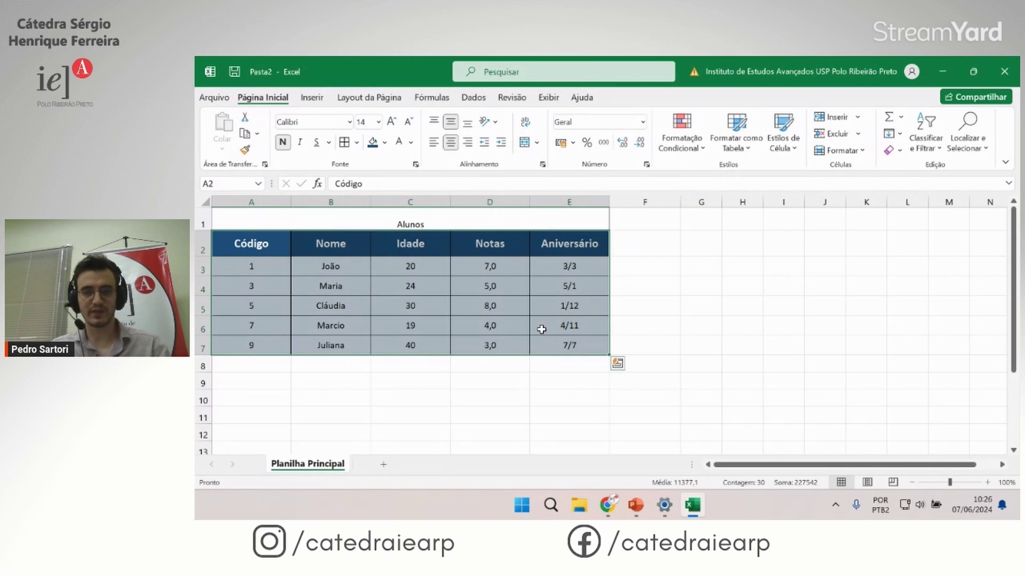
key(ctrl+c)
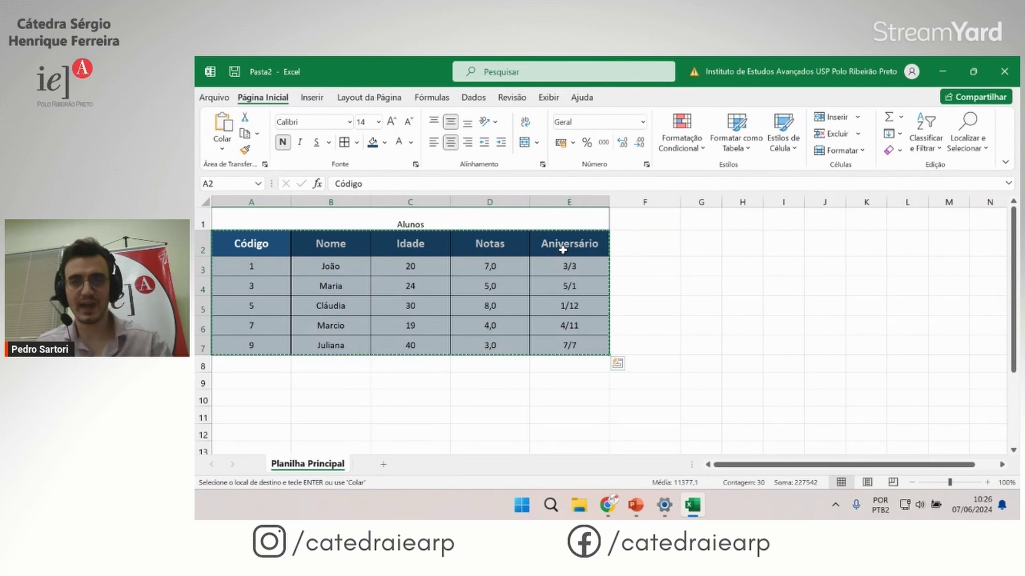
click(622, 245)
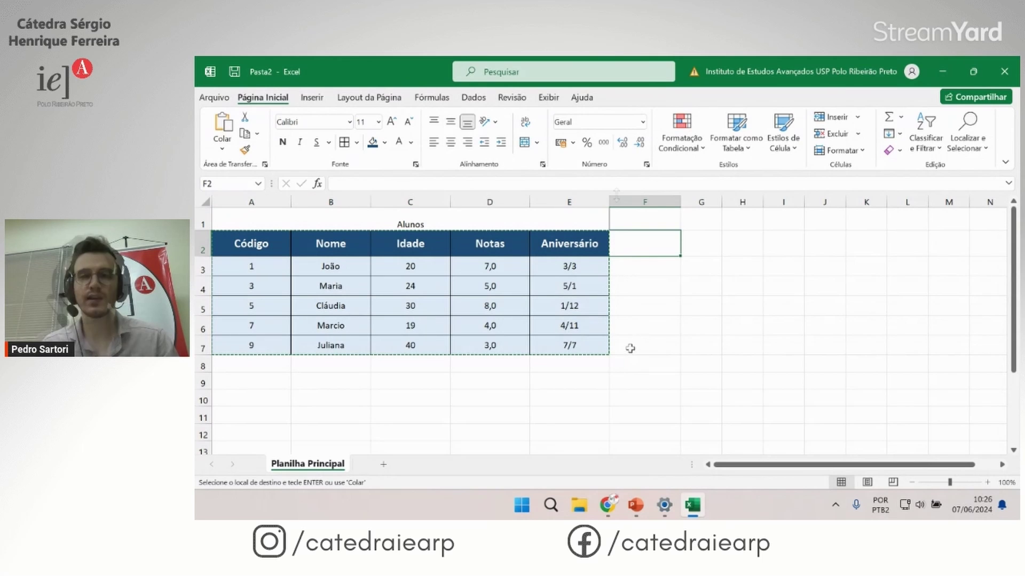
key(ctrl+v)
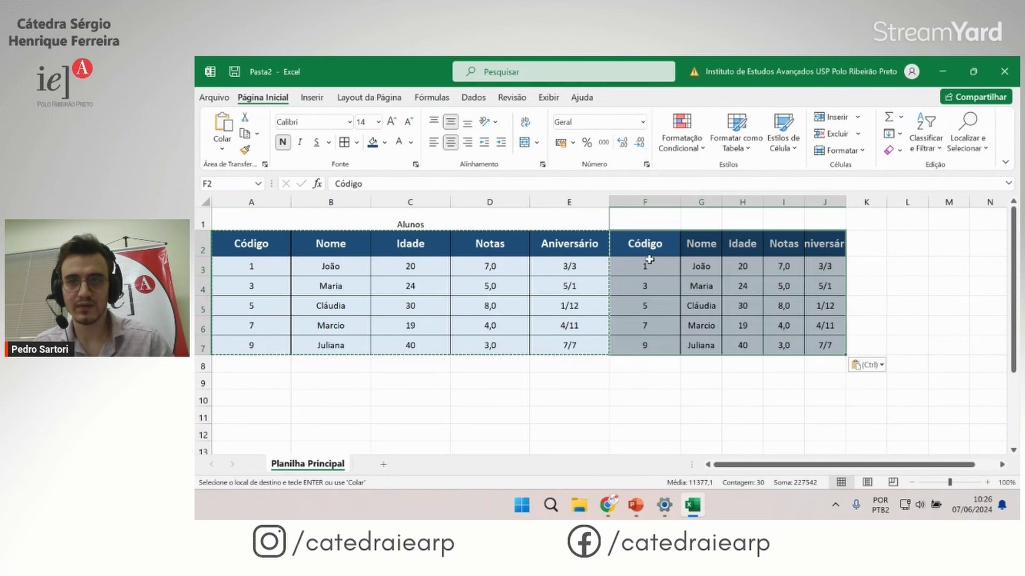
click(859, 243)
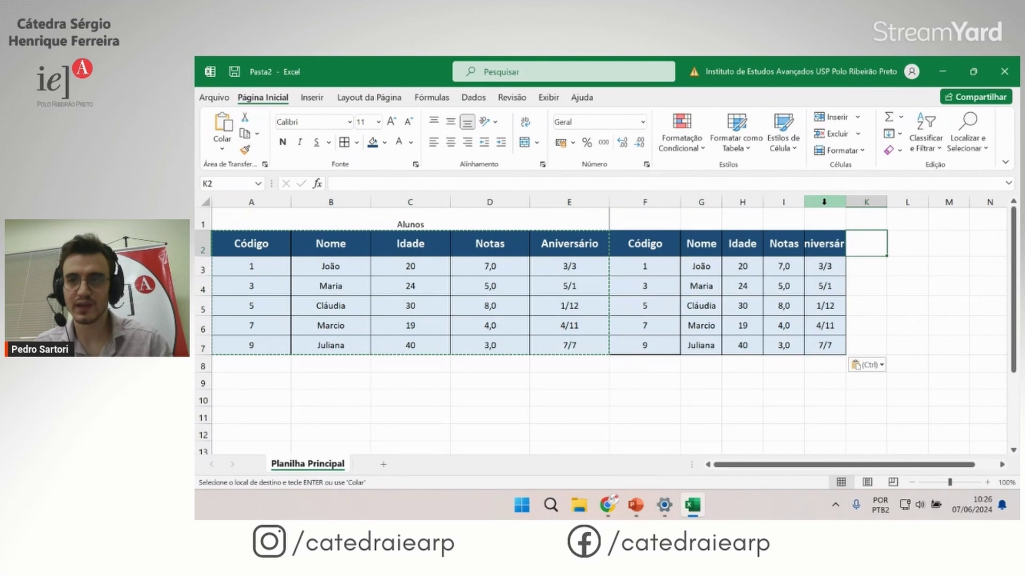
Step: Resize columns A through J to one equal width
drag(823, 202, 251, 202)
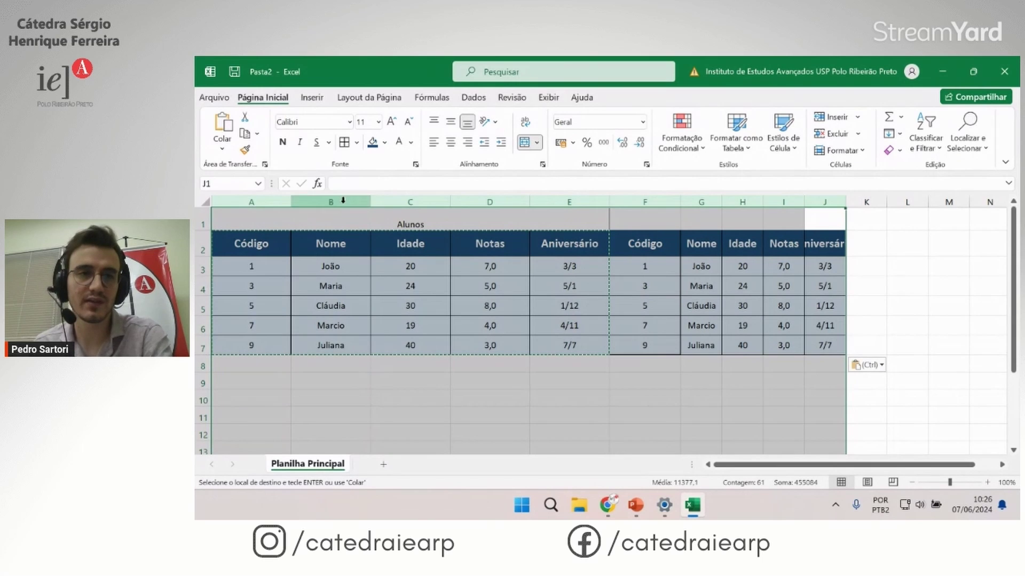
drag(371, 202, 356, 202)
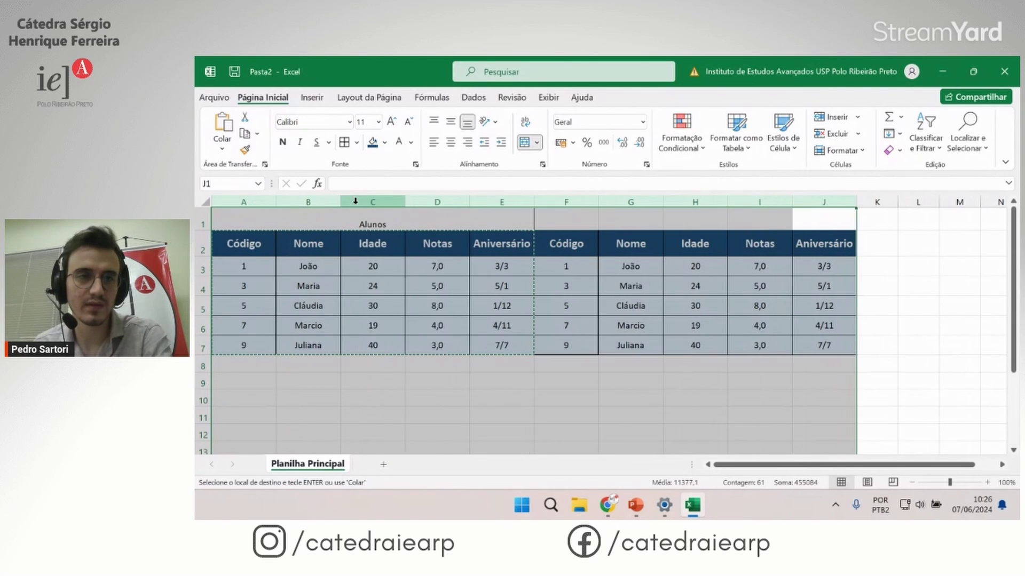
click(586, 313)
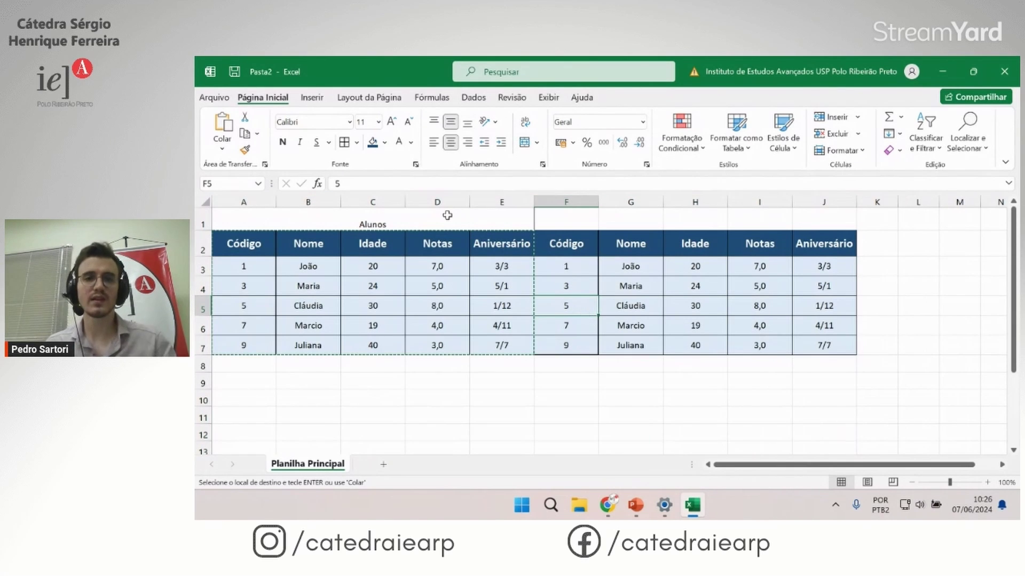
click(447, 215)
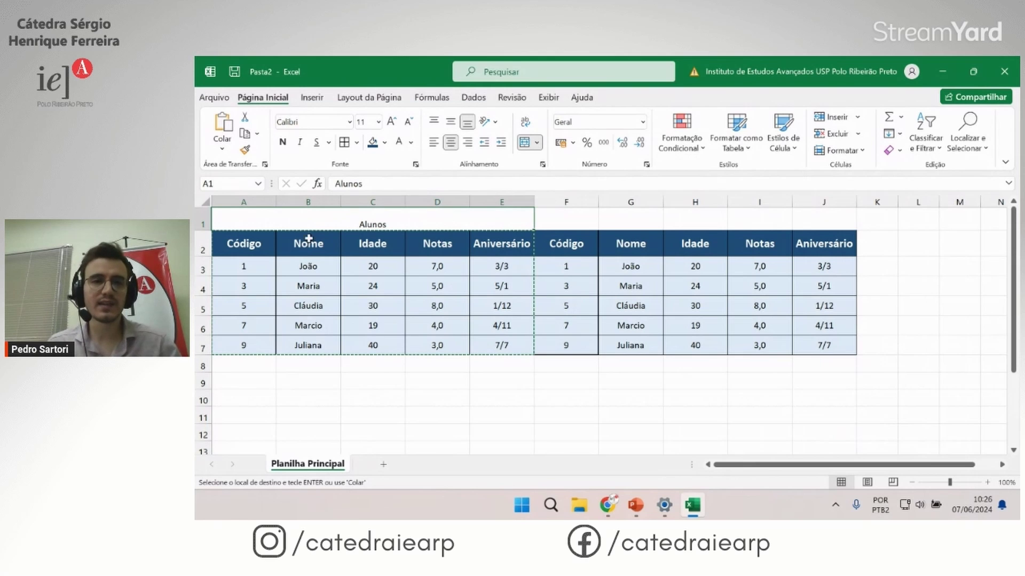
Step: Change the merged A1 title from Alunos to 'Turma 1'
click(308, 325)
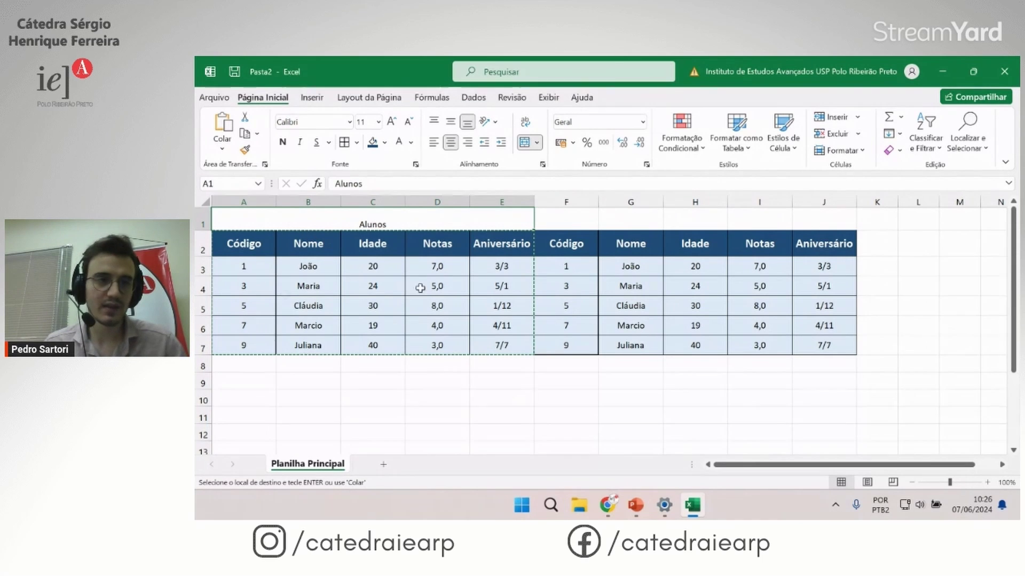
click(389, 222)
key(BackSpace)
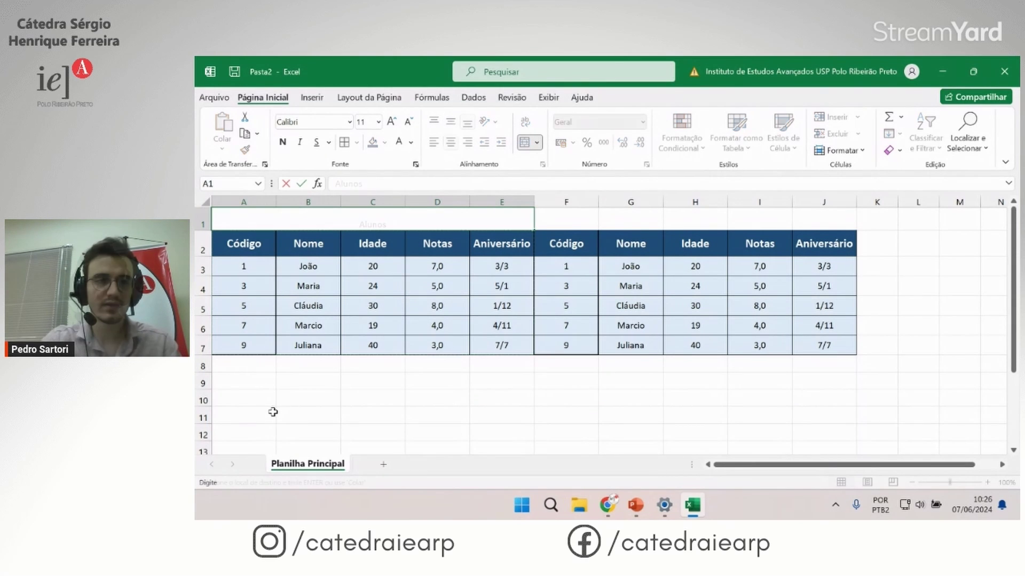
text(Turma)
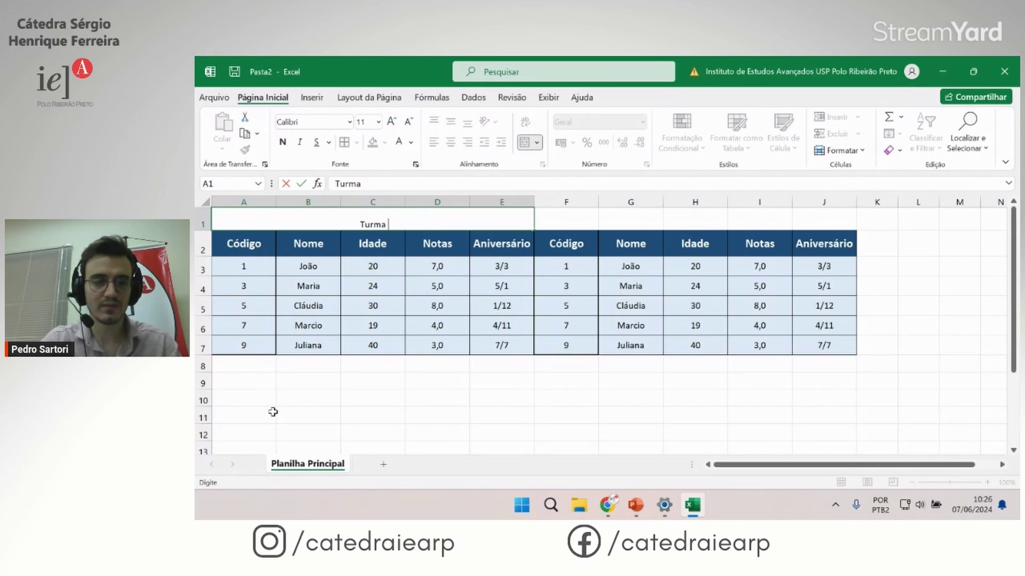
text( 1)
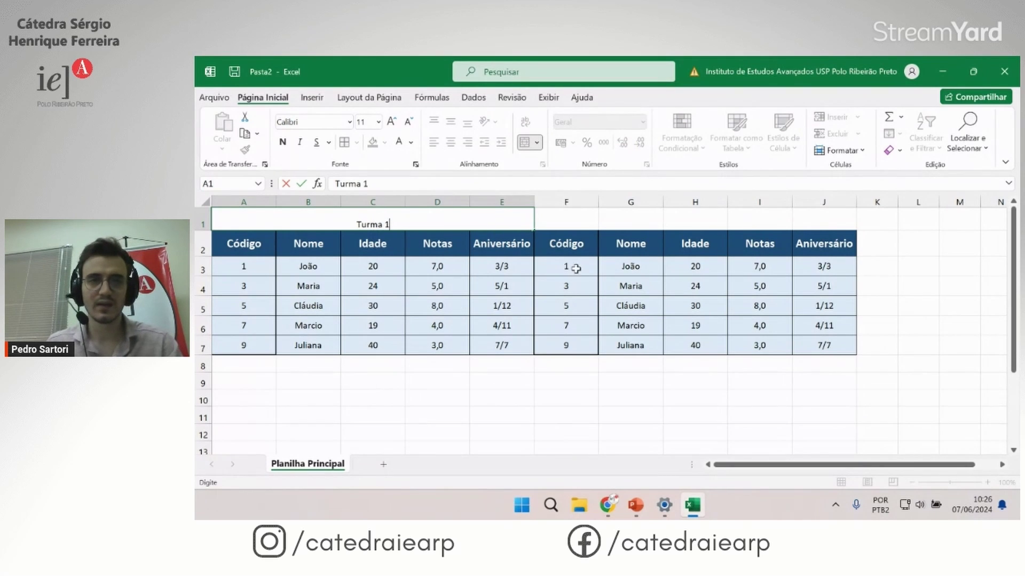
click(570, 267)
Step: Enter 'Turma 2' in F1 above the copied table
click(559, 214)
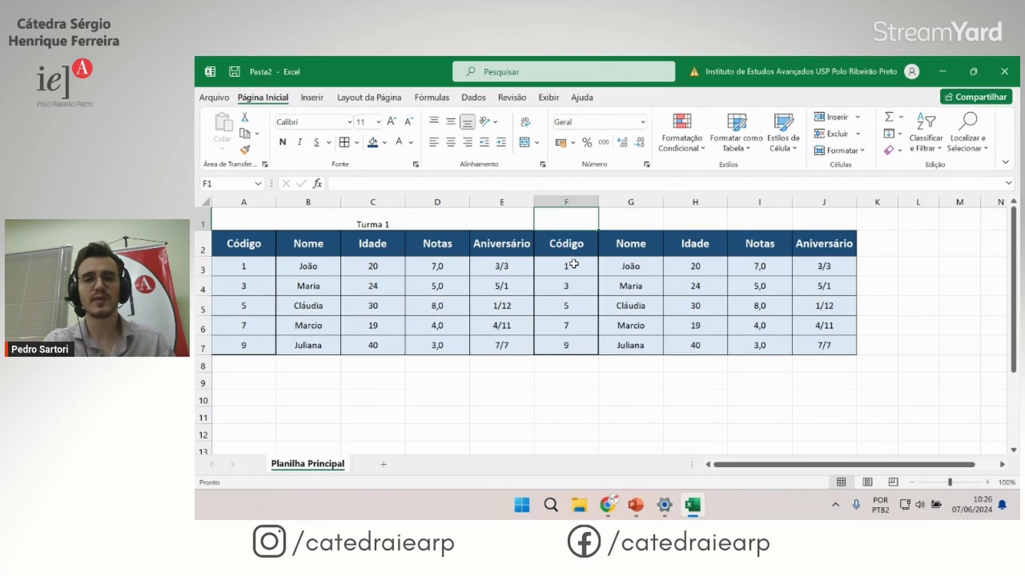
text(Turma 2)
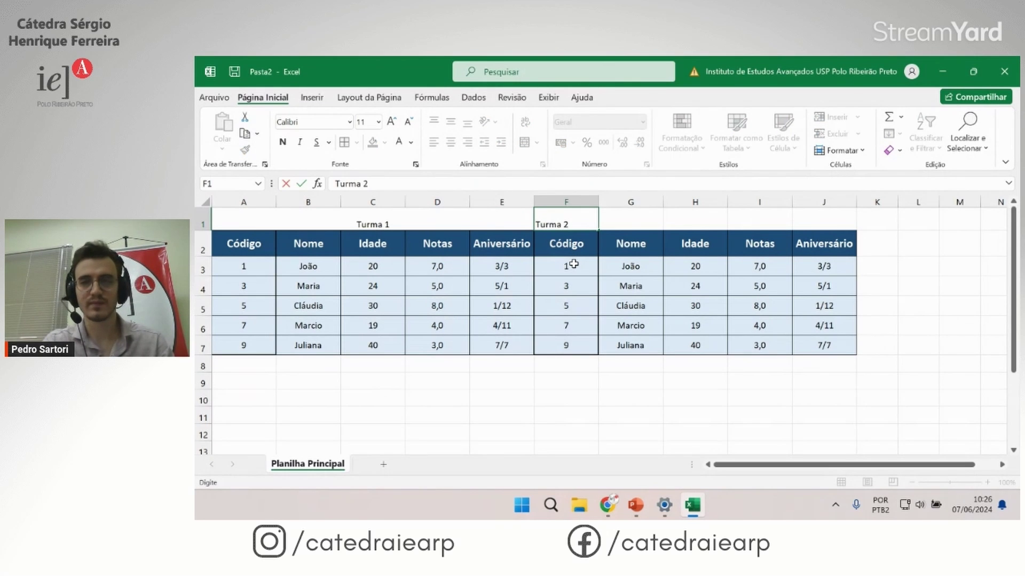
key(Return)
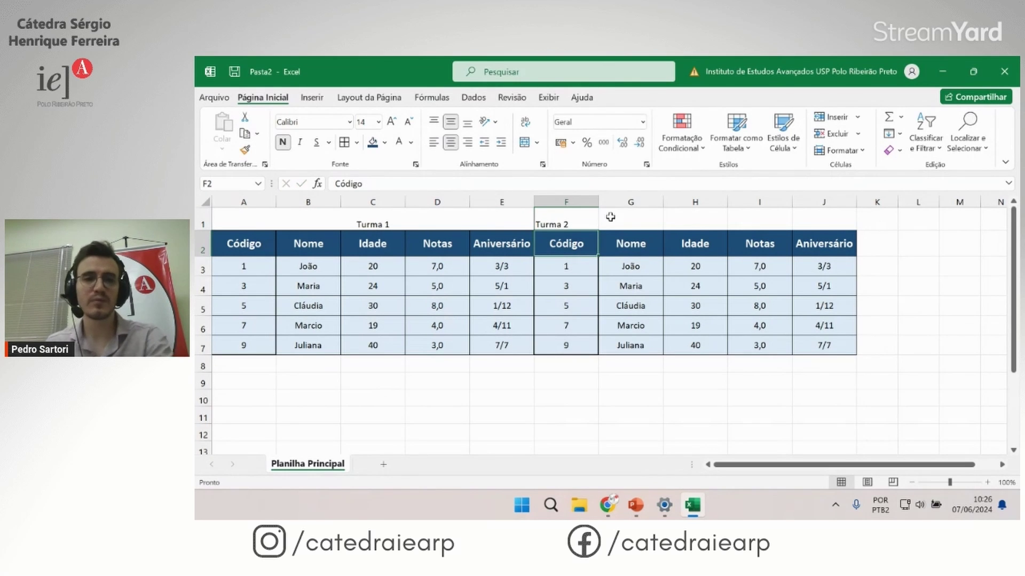
click(399, 228)
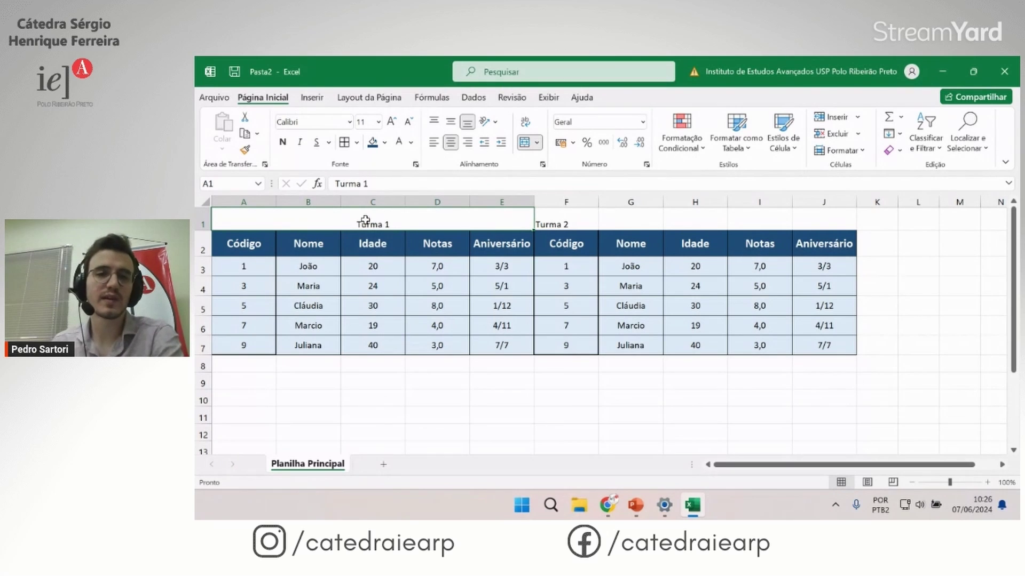
Step: Merge F1:J1 and paint the dark-blue Código header format onto Turma 2
drag(550, 224, 825, 214)
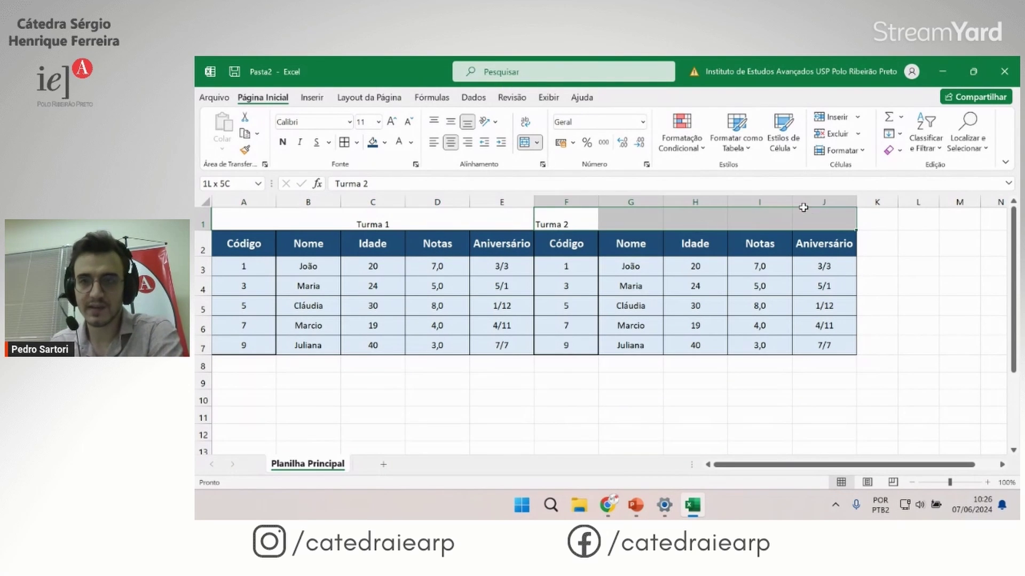
click(525, 143)
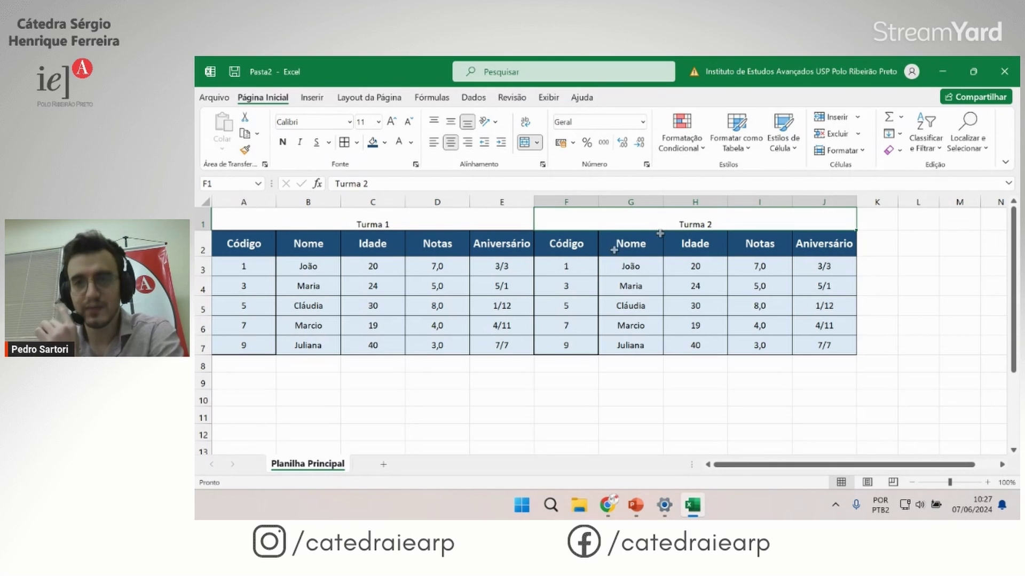
click(568, 244)
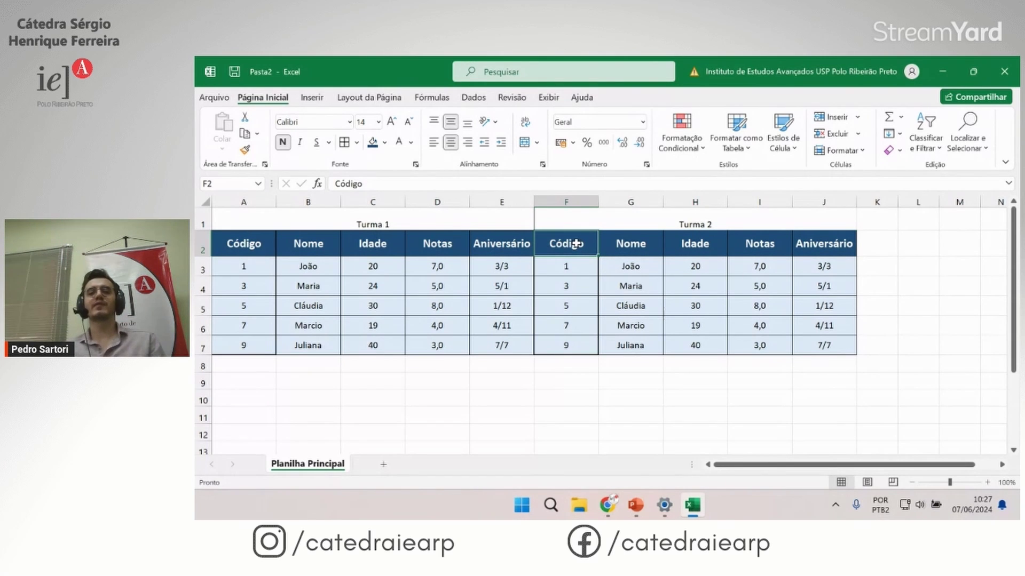
click(630, 245)
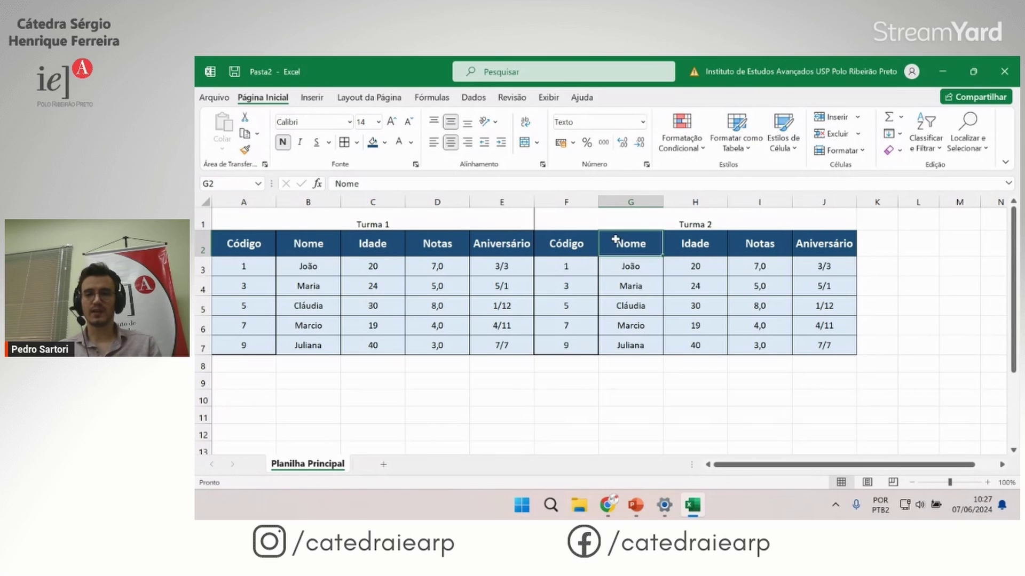
click(576, 245)
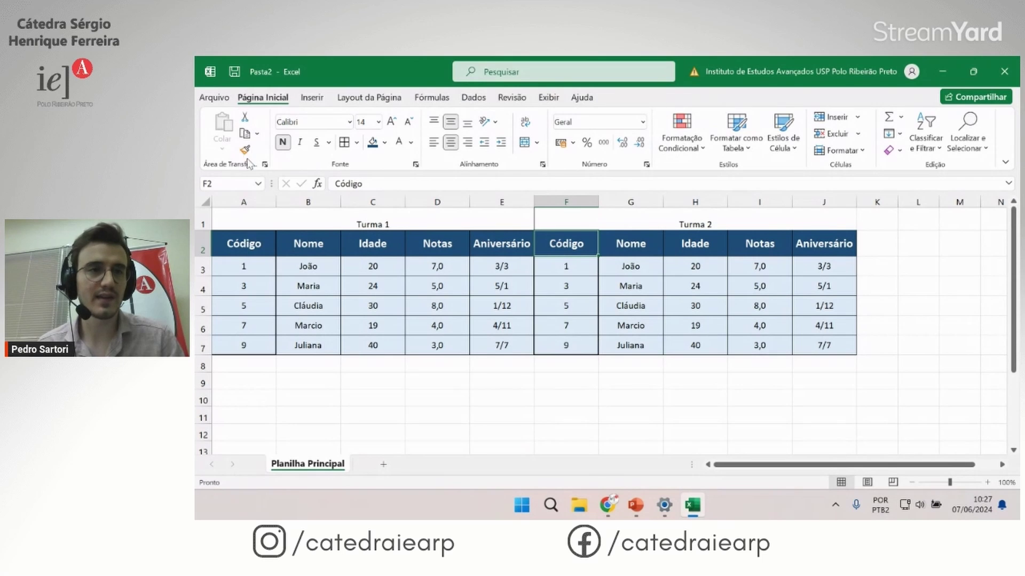
click(245, 151)
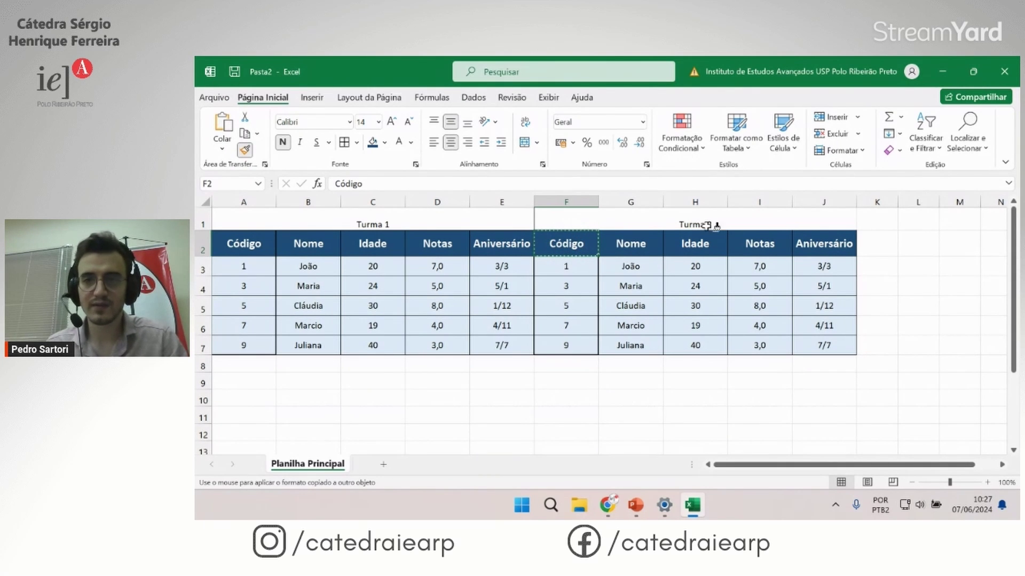
click(696, 221)
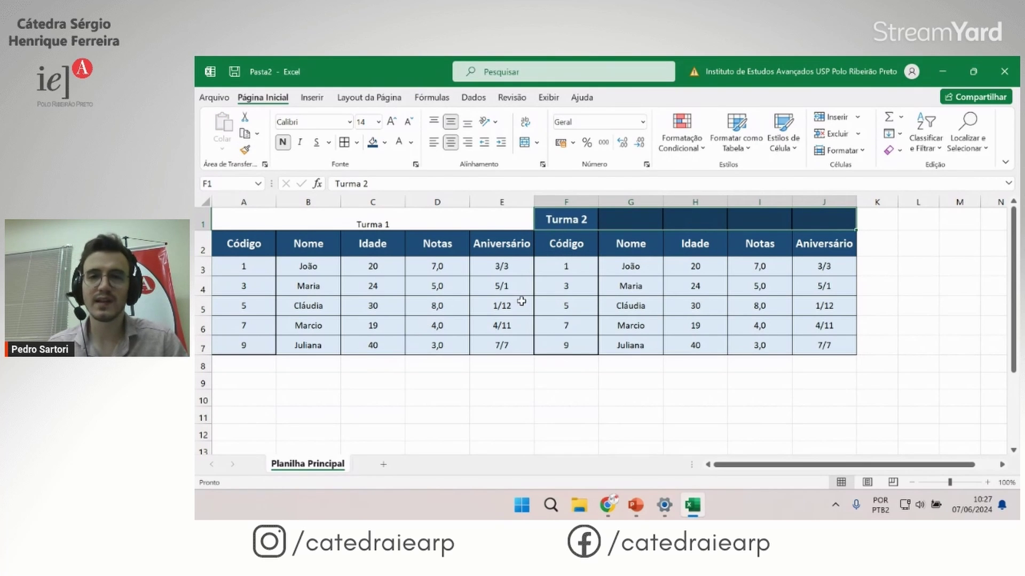
click(571, 248)
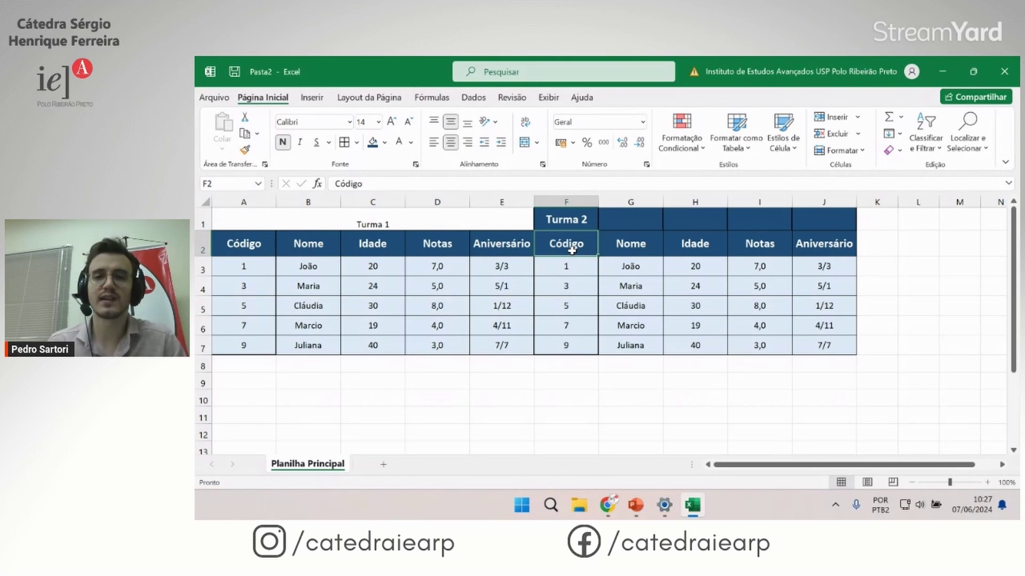
Step: Re-merge Turma 2 across F1:J1 and paint its format onto the Turma 1 row
click(575, 224)
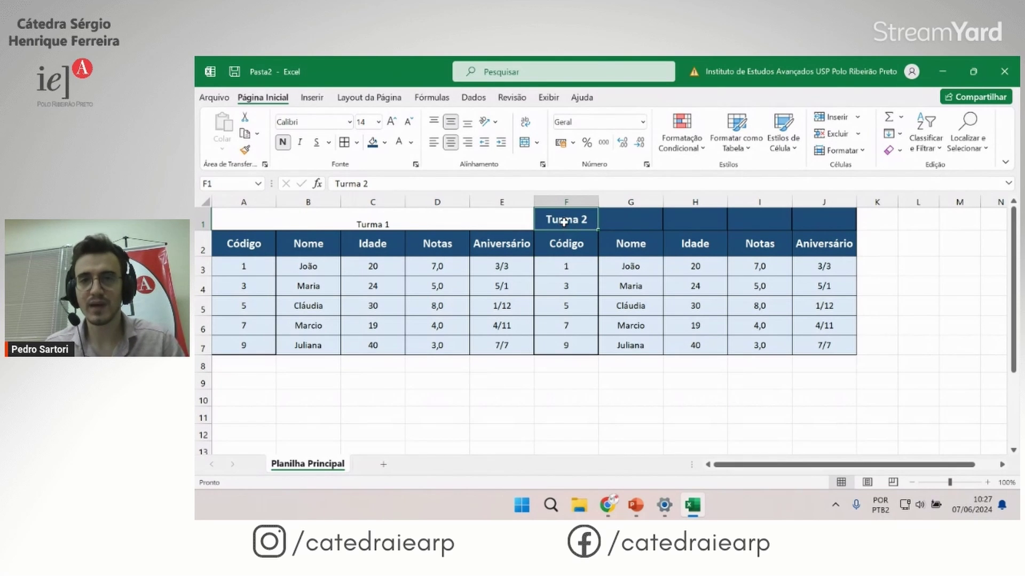
drag(564, 222, 823, 220)
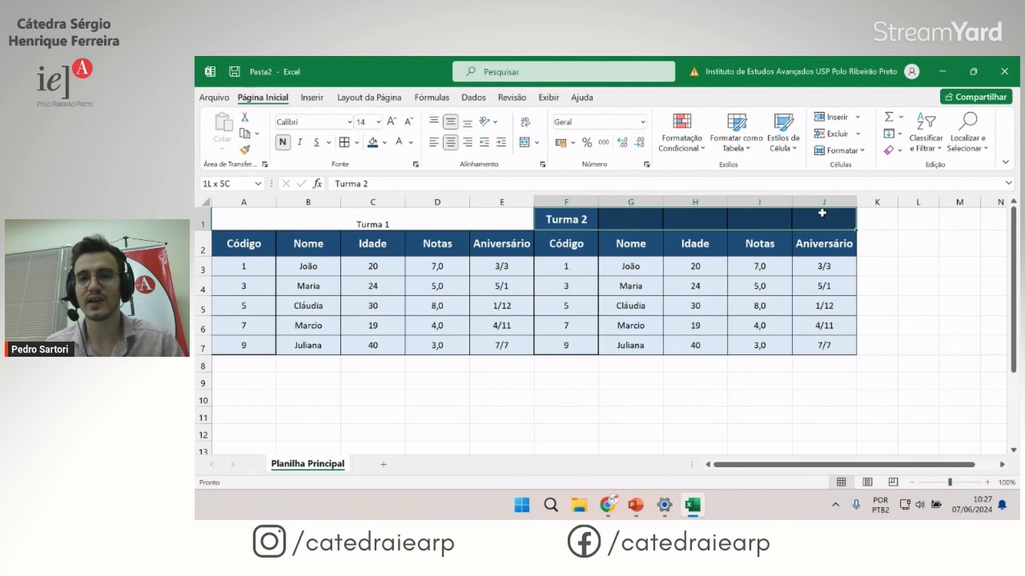
click(524, 141)
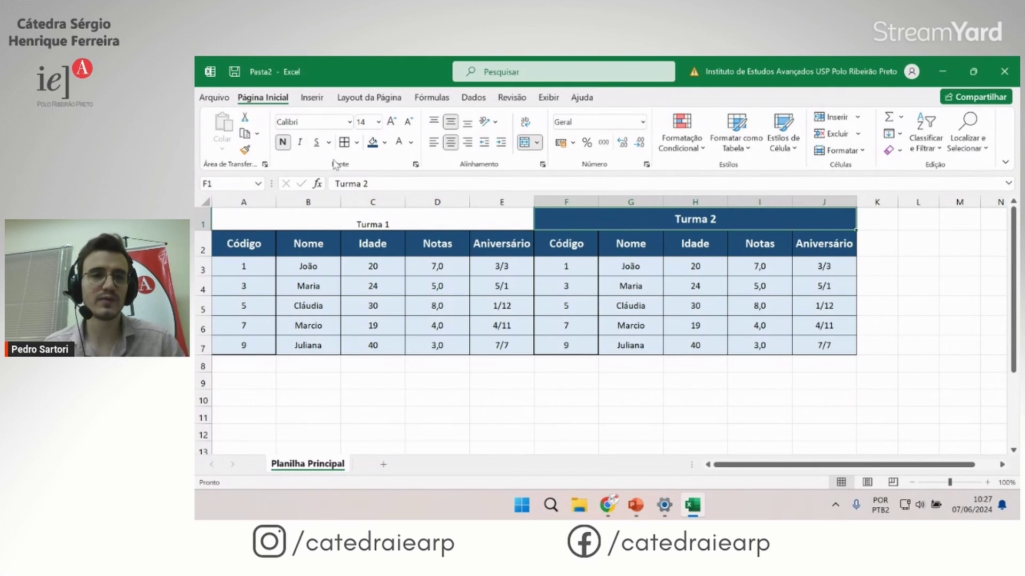
click(245, 150)
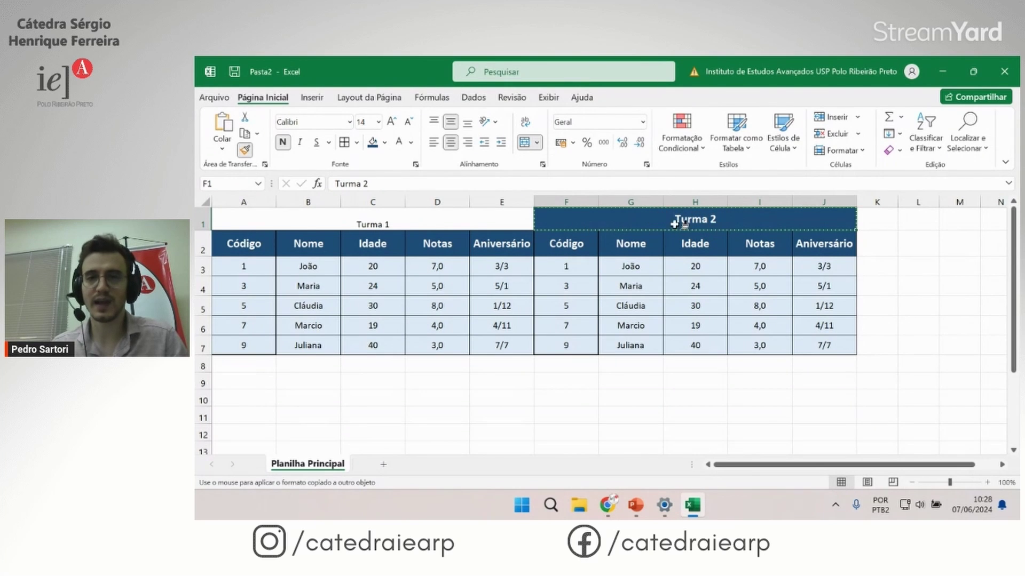
click(375, 224)
Step: Fill both Turma title rows with dark green
click(547, 348)
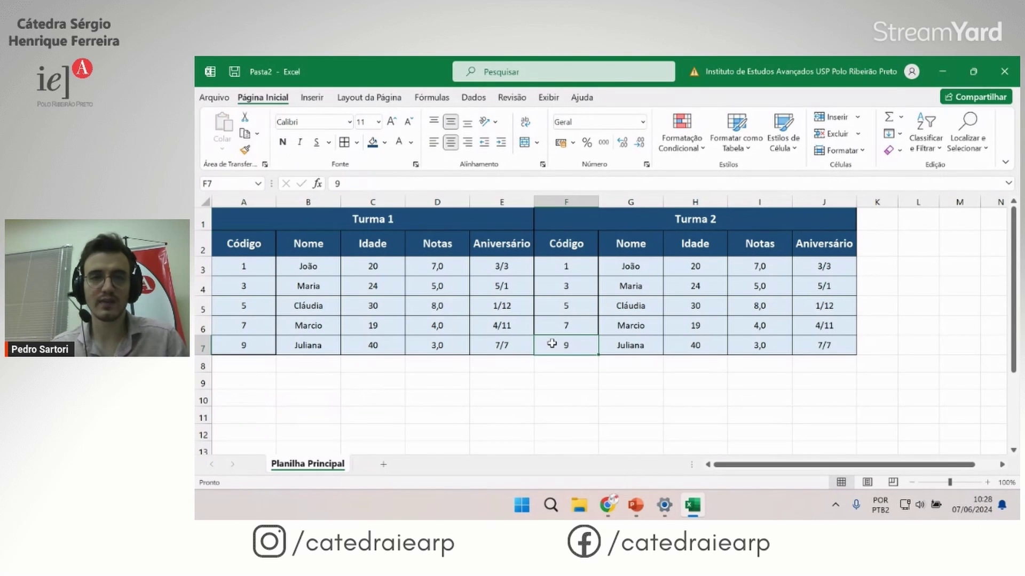
key(Up)
key(Up)
key(Up)
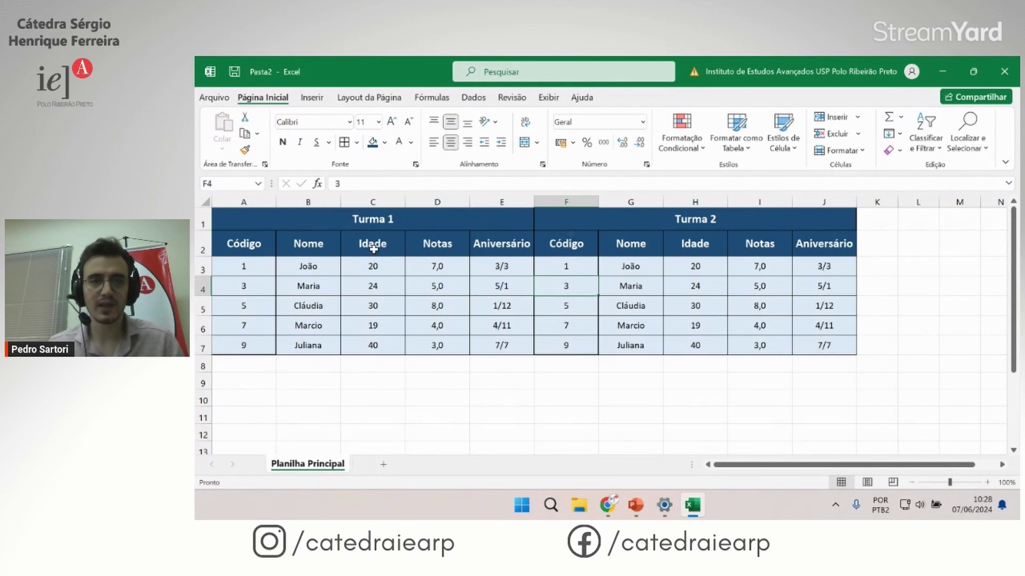
click(297, 221)
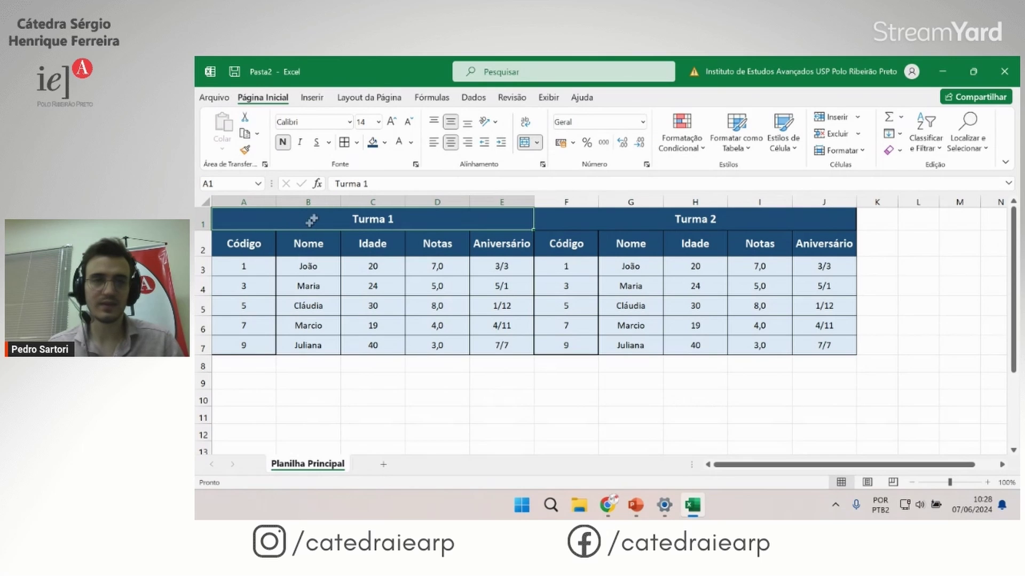
drag(312, 220, 659, 210)
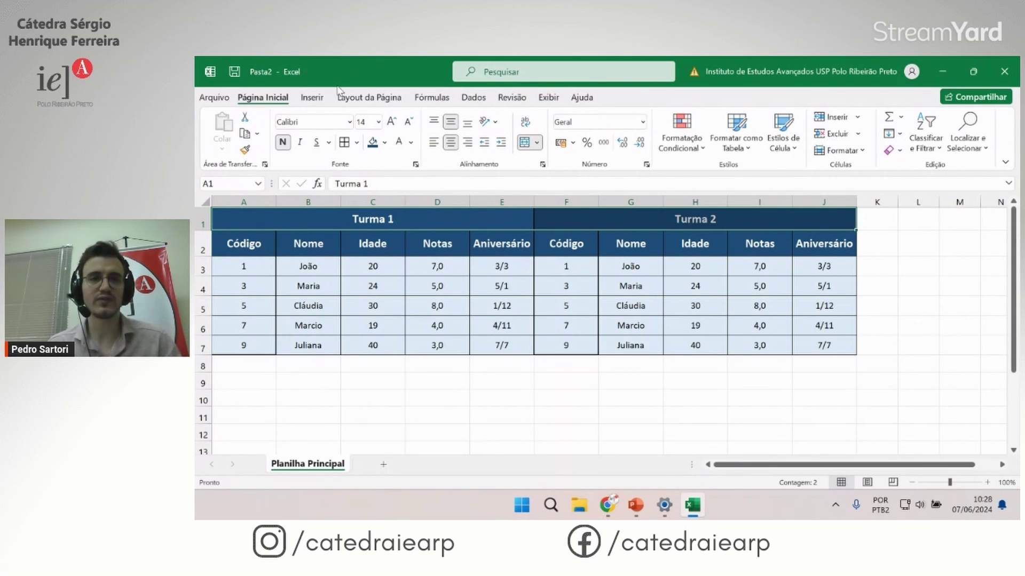
click(384, 143)
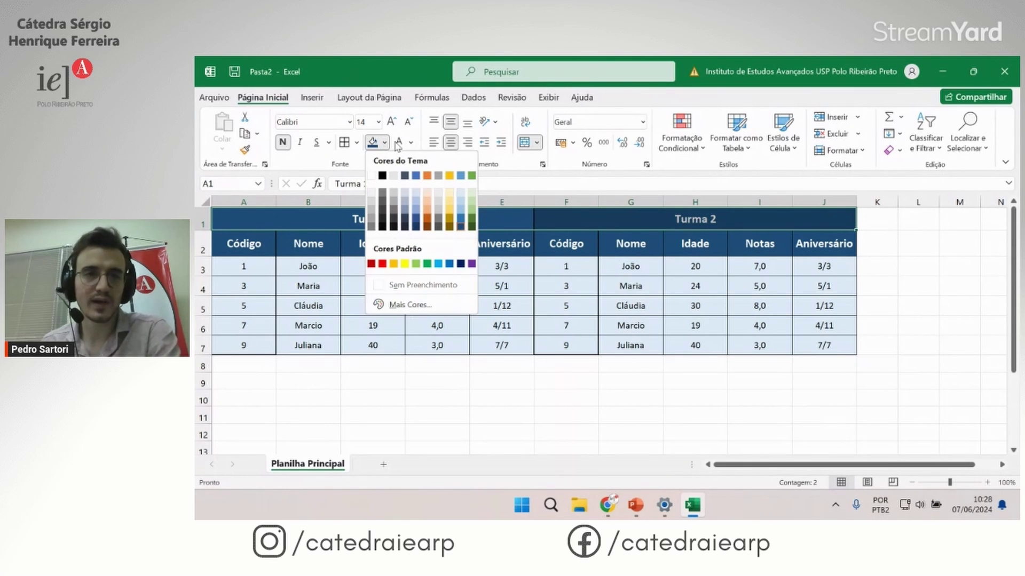
click(473, 226)
click(512, 345)
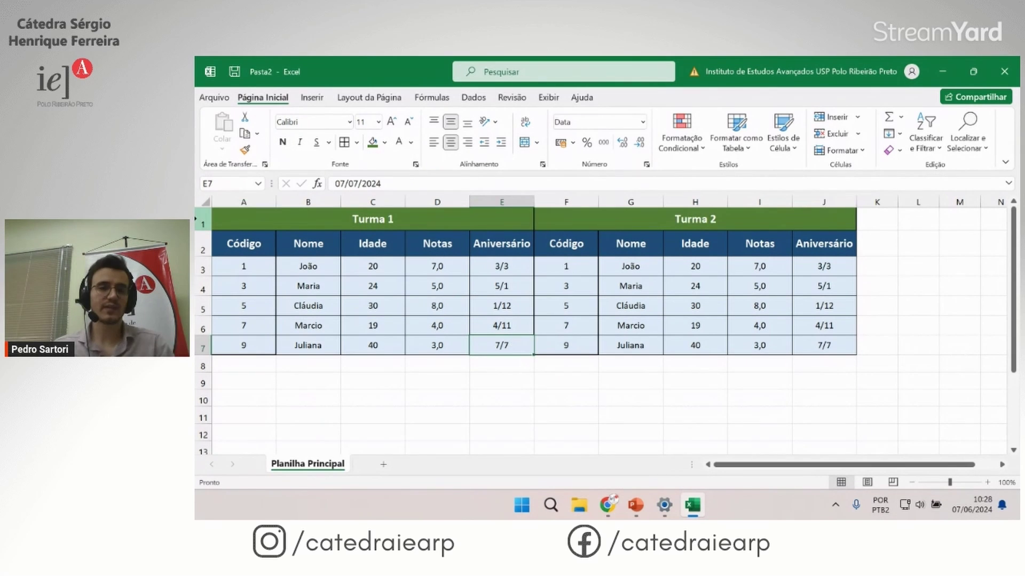
Step: Insert an empty row 1 above the two tables
right_click(201, 223)
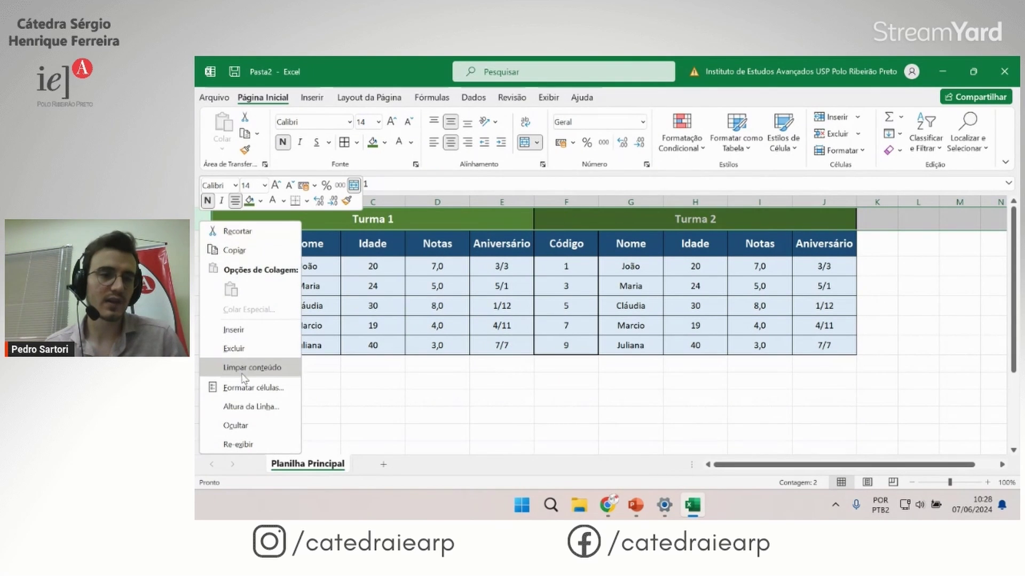
click(239, 330)
click(408, 379)
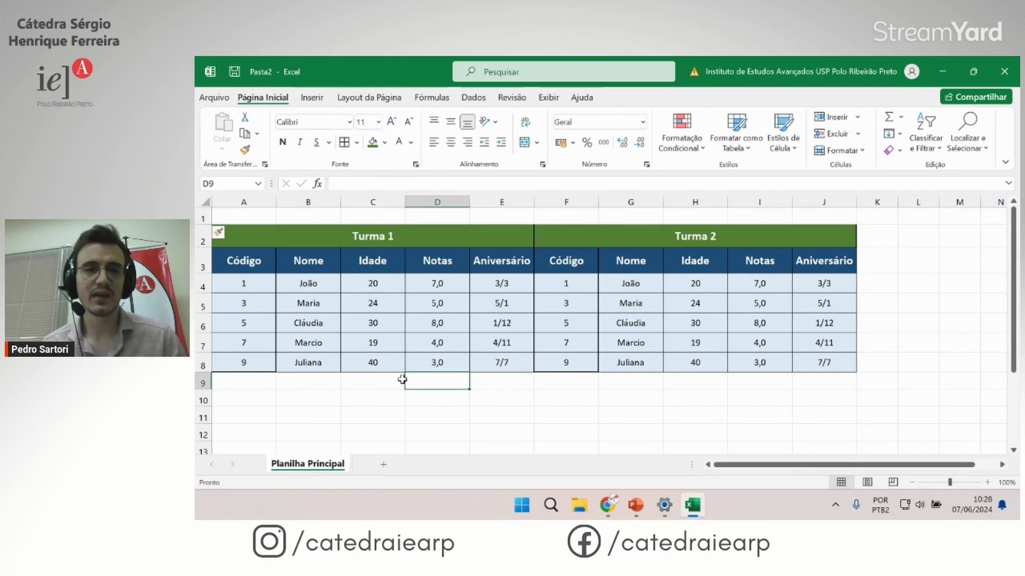
Step: Enter 'Alunos' in A1 and merge and centre it across A1:J1
click(246, 215)
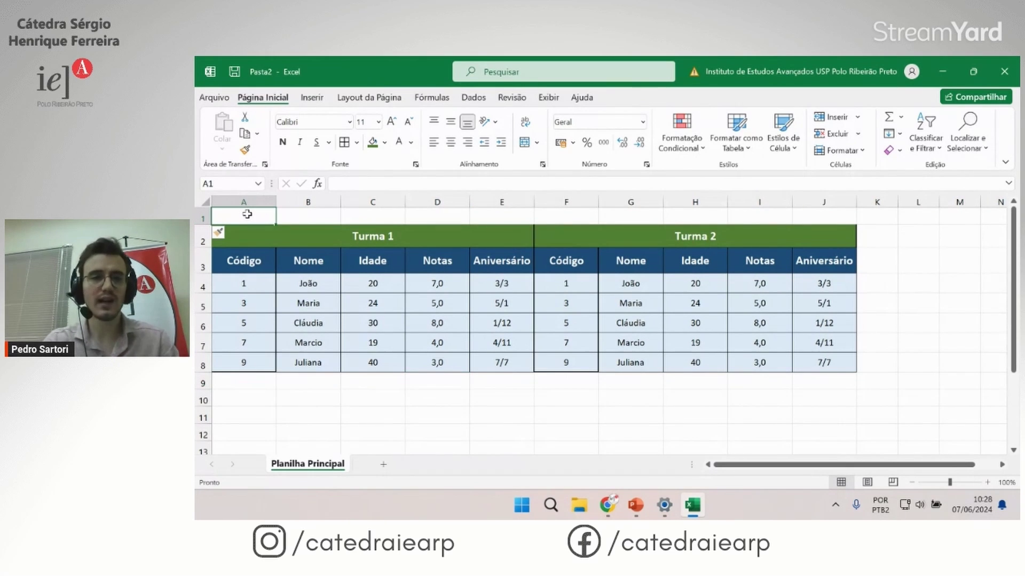
text(Aluno)
text(s)
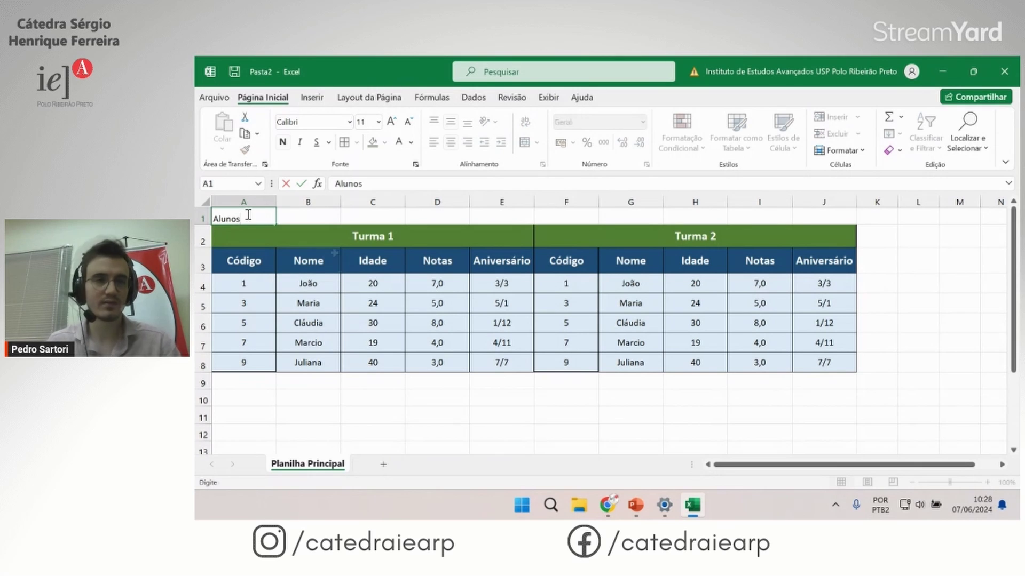
key(Return)
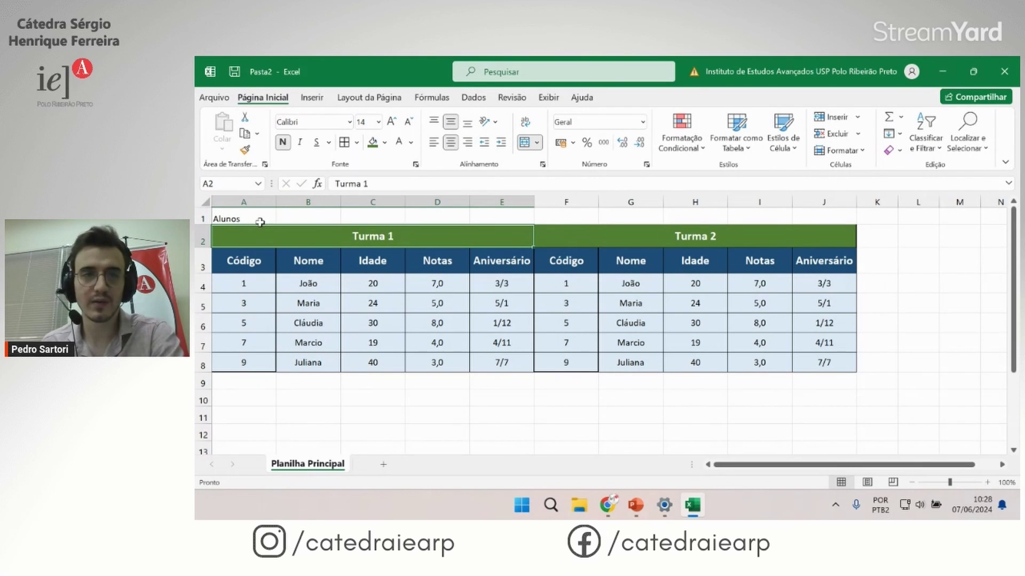
click(246, 219)
mouse_move(246, 219)
mouse_down()
mouse_move(342, 206)
mouse_move(843, 213)
mouse_up()
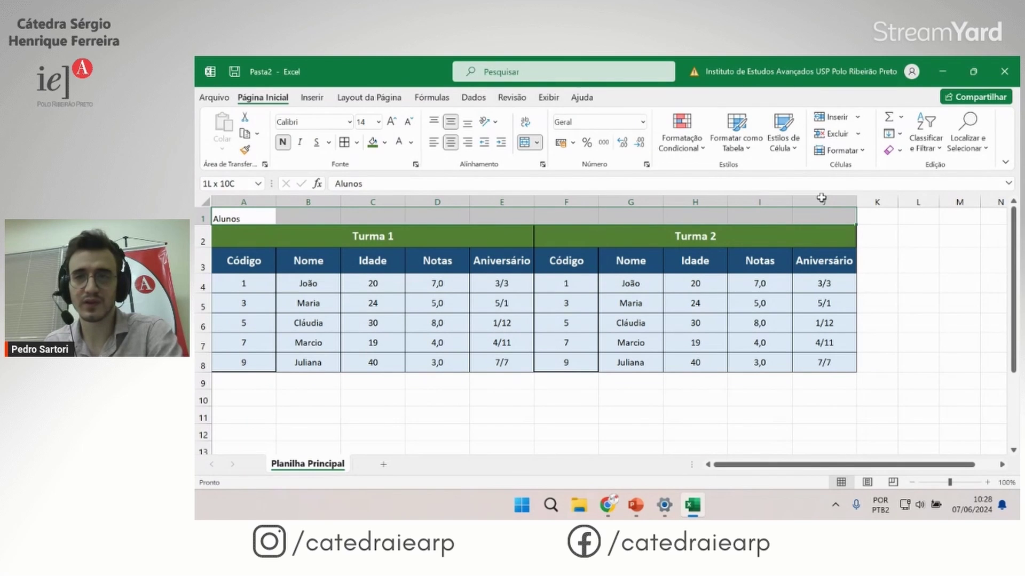
click(524, 142)
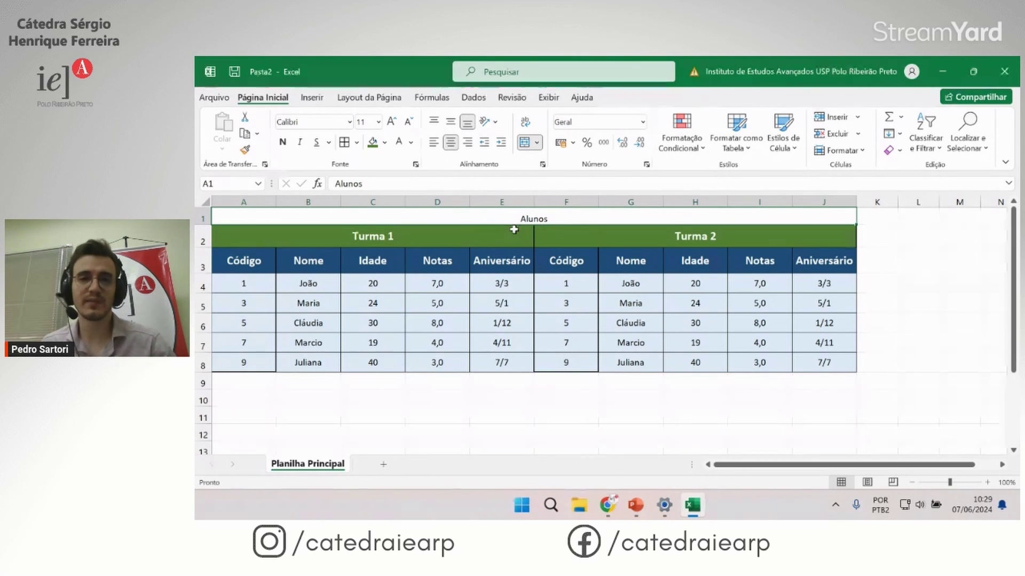
Step: Copy the Turma 1 title's bold formatting onto the Alunos cell with Format Painter
click(483, 237)
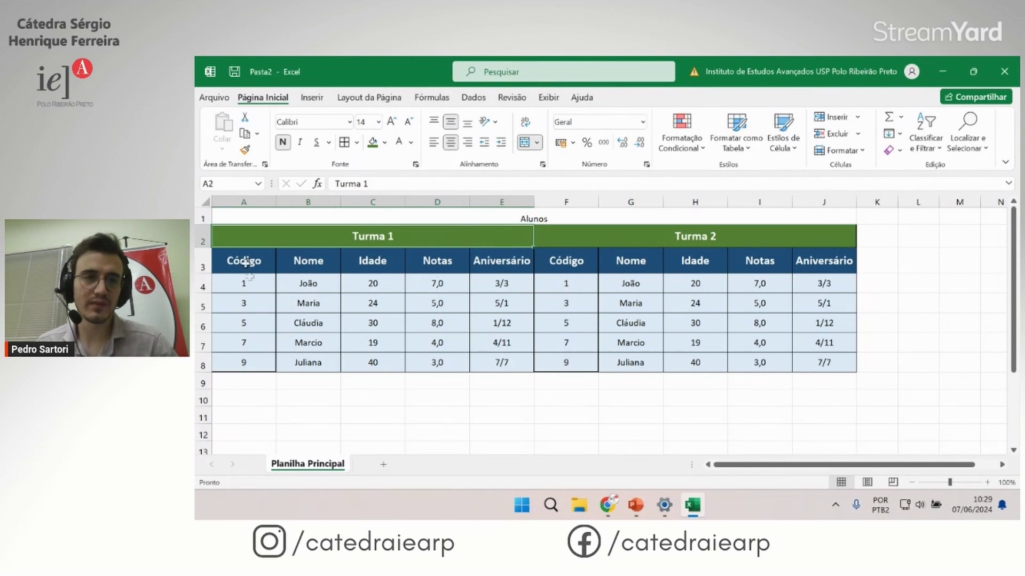
drag(245, 262, 502, 262)
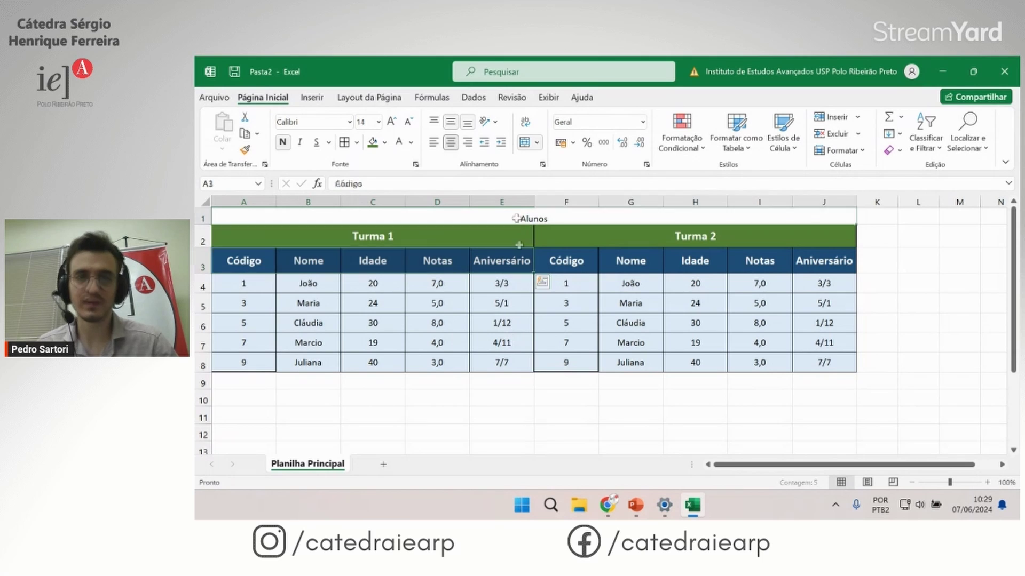
key(Up)
key(Up)
click(407, 239)
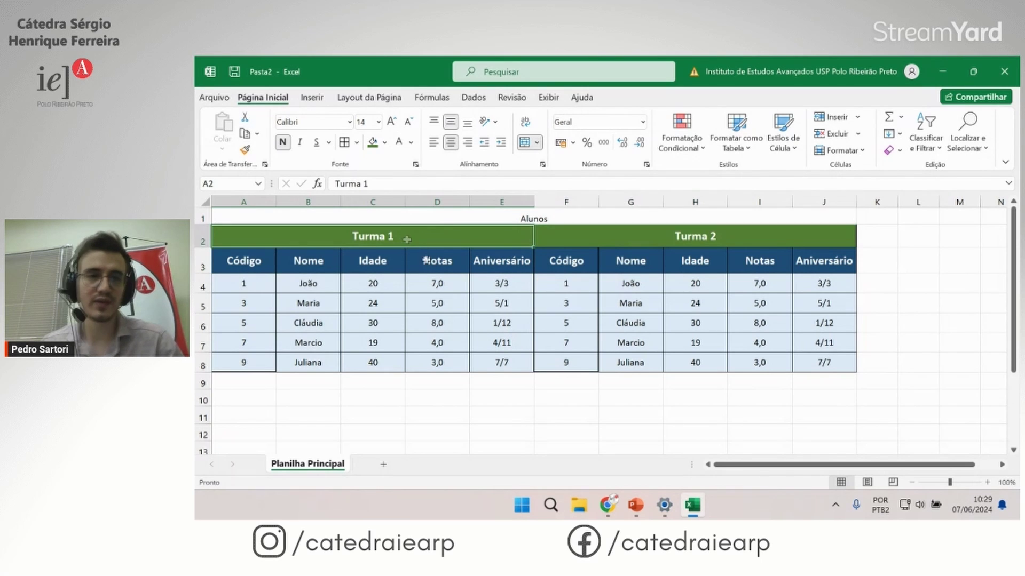
click(245, 152)
click(585, 219)
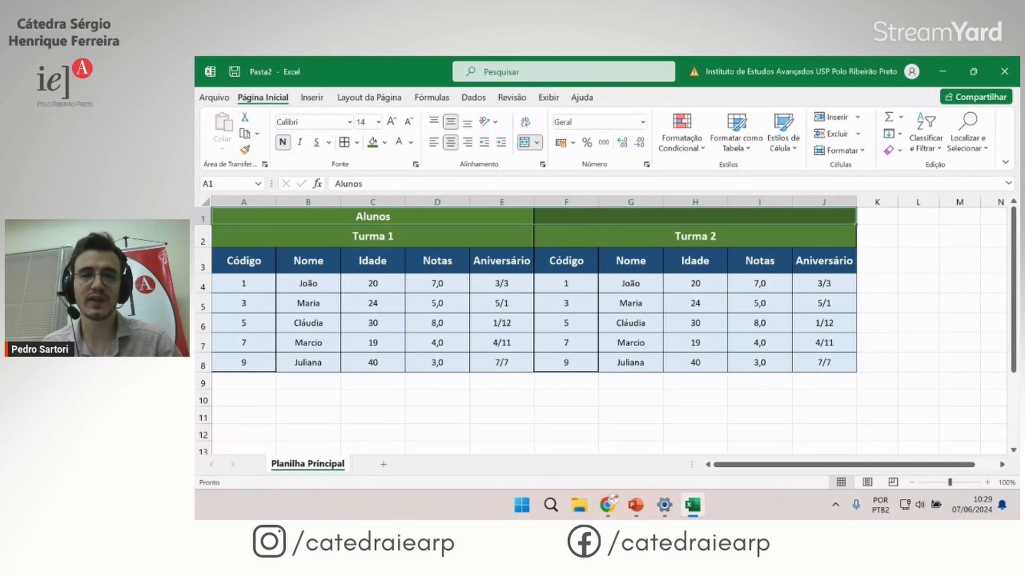
click(378, 323)
Step: Re-merge Alunos across A1:J1 and fill the banner dark orange
drag(389, 216, 629, 212)
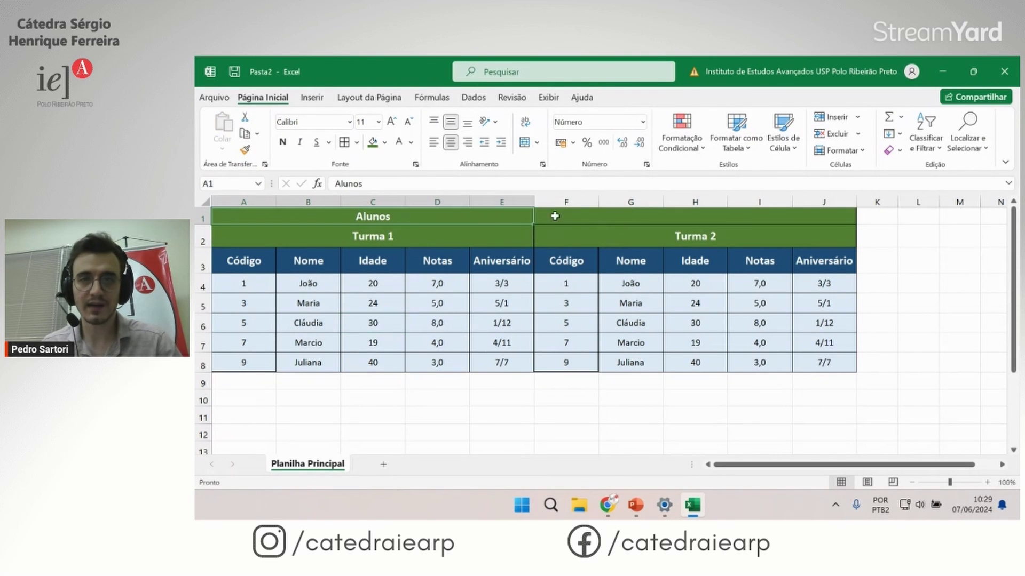
click(524, 142)
click(526, 143)
click(501, 287)
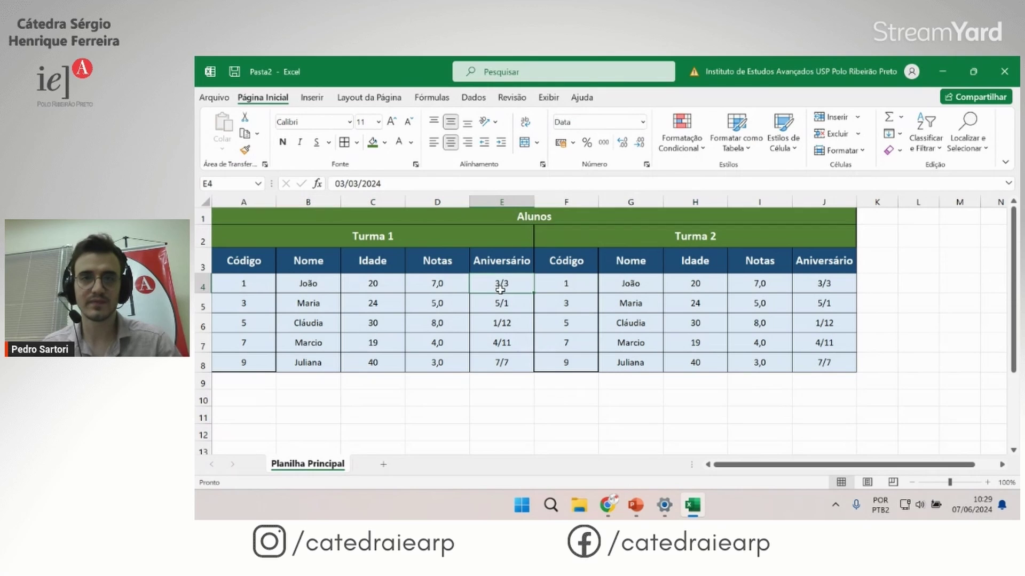
click(542, 220)
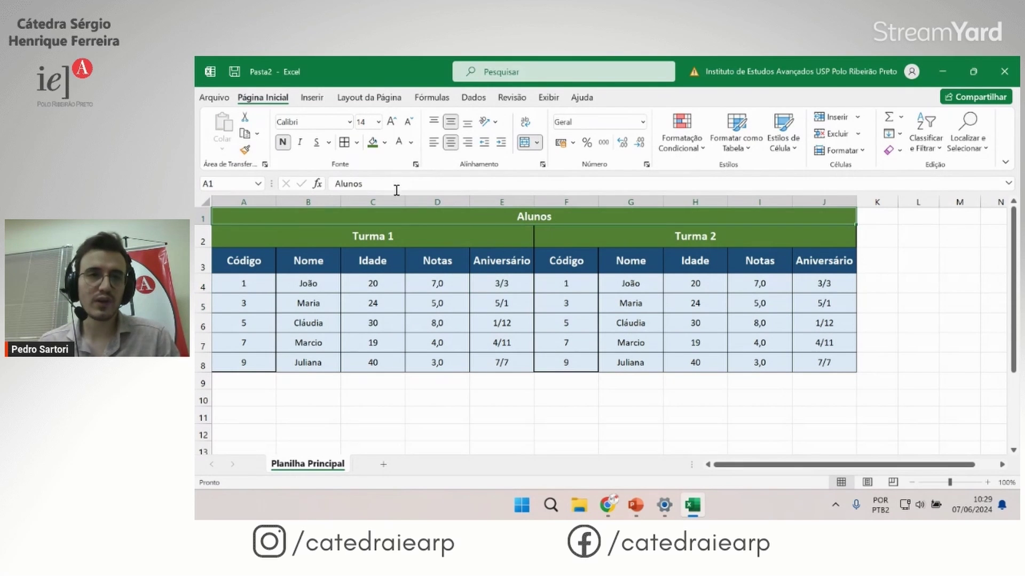
click(384, 143)
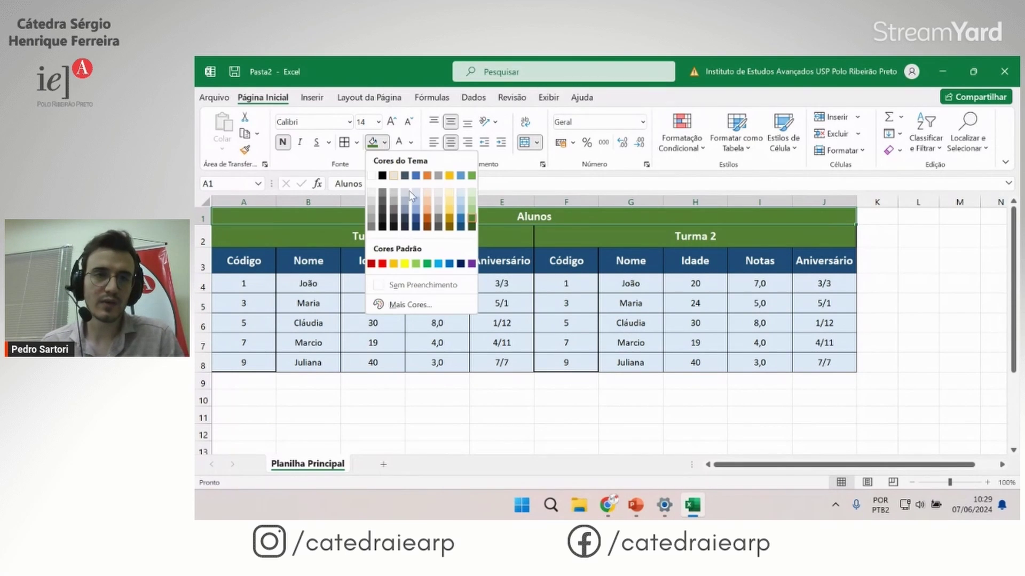
click(427, 219)
click(582, 291)
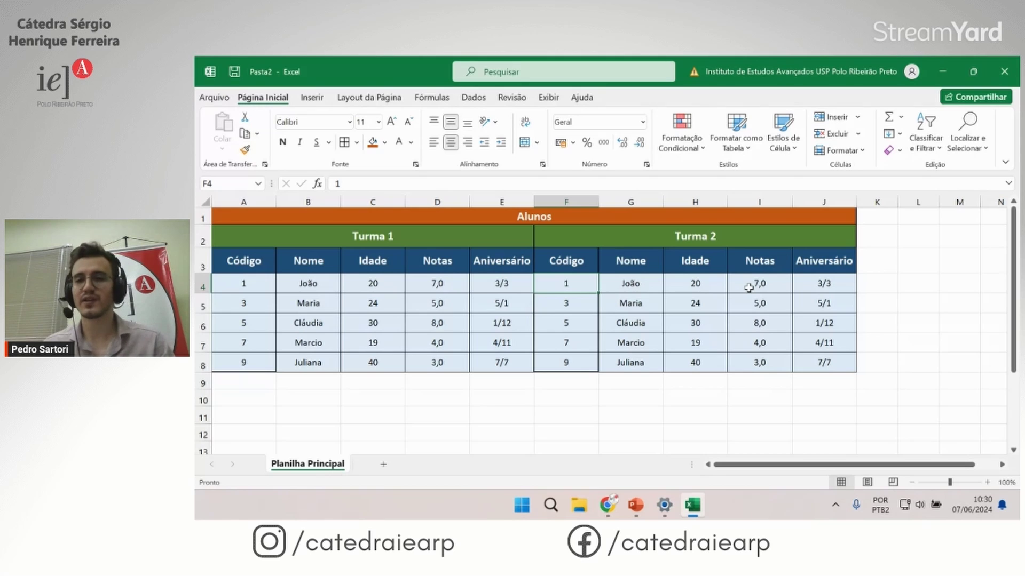
Step: Fill the 7,0 and 8,0 grades in I4 and I6 green
click(748, 289)
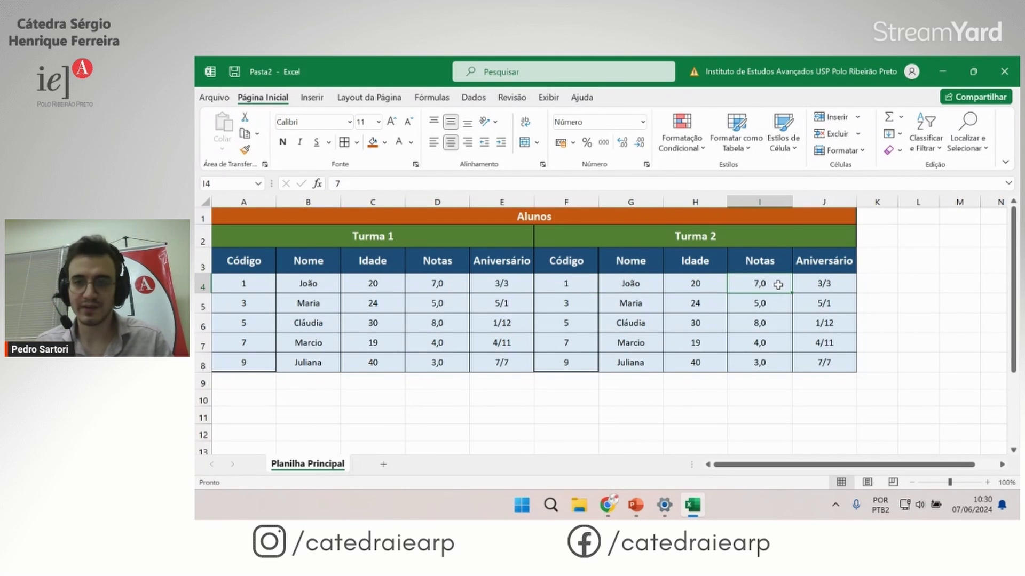
ctrl+click(766, 323)
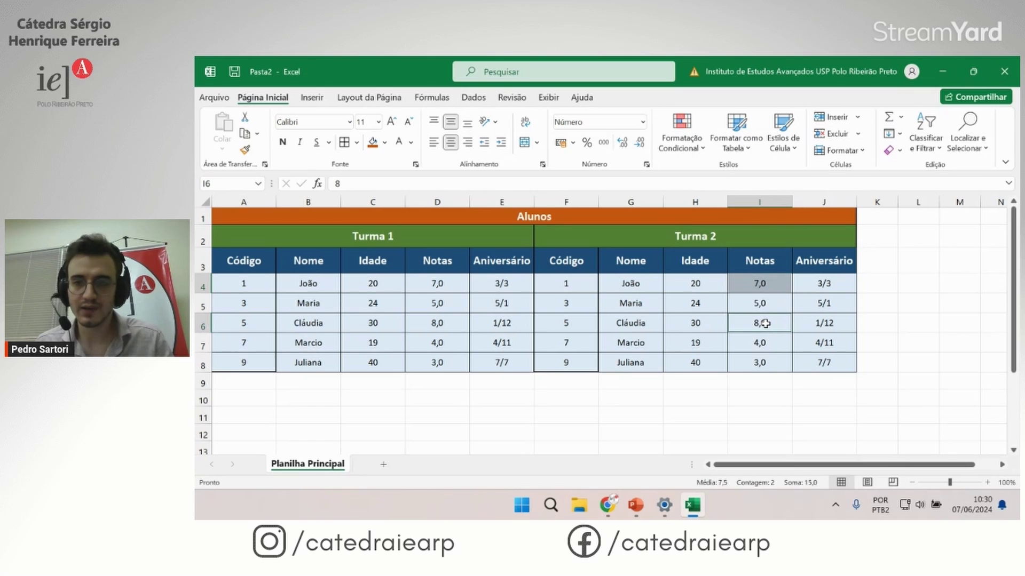
click(385, 143)
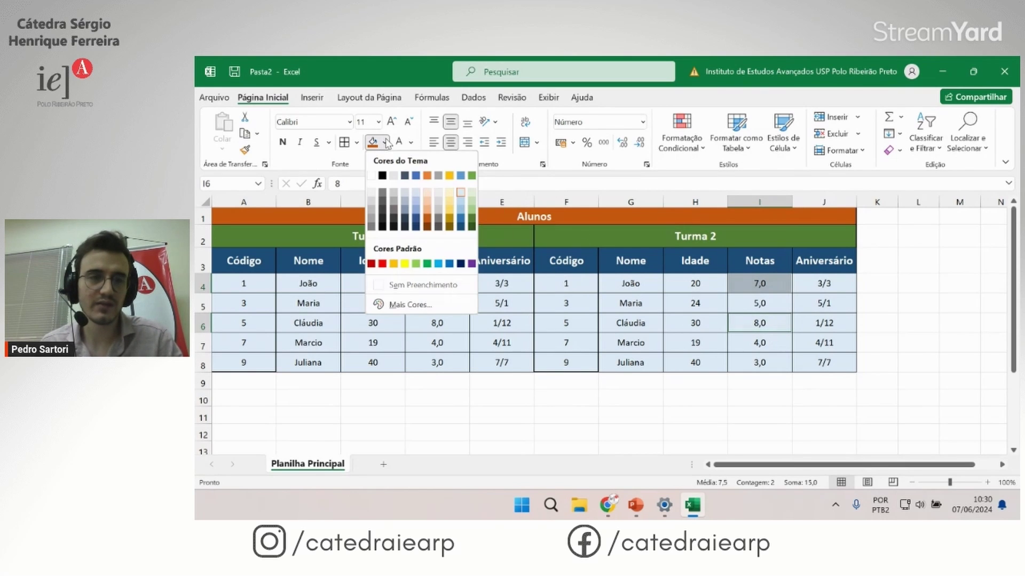
click(472, 225)
click(694, 399)
Step: Fill the 5,0, 4,0 and 3,0 grades in I5, I7 and I8 orange
click(752, 303)
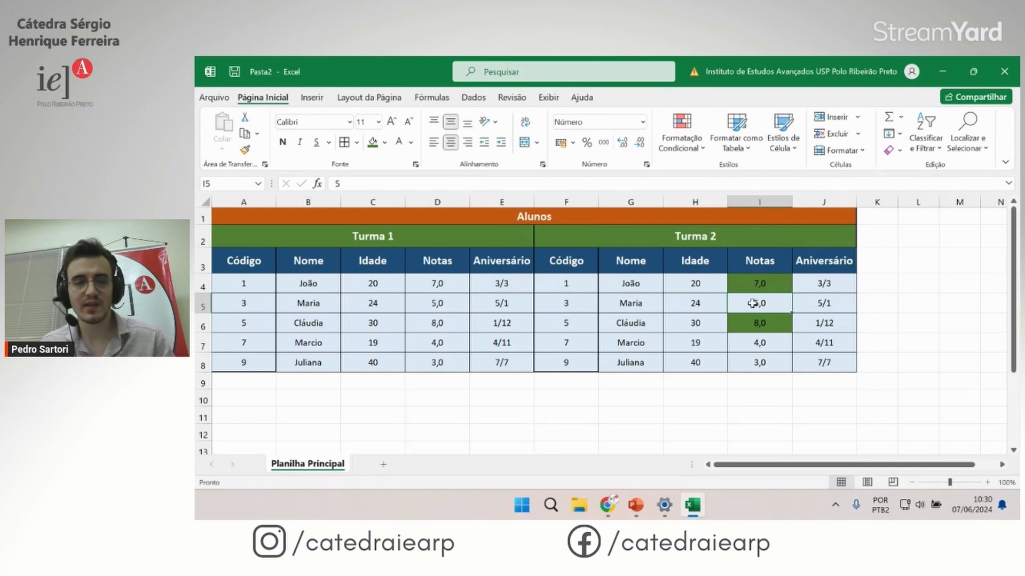
ctrl+click(762, 346)
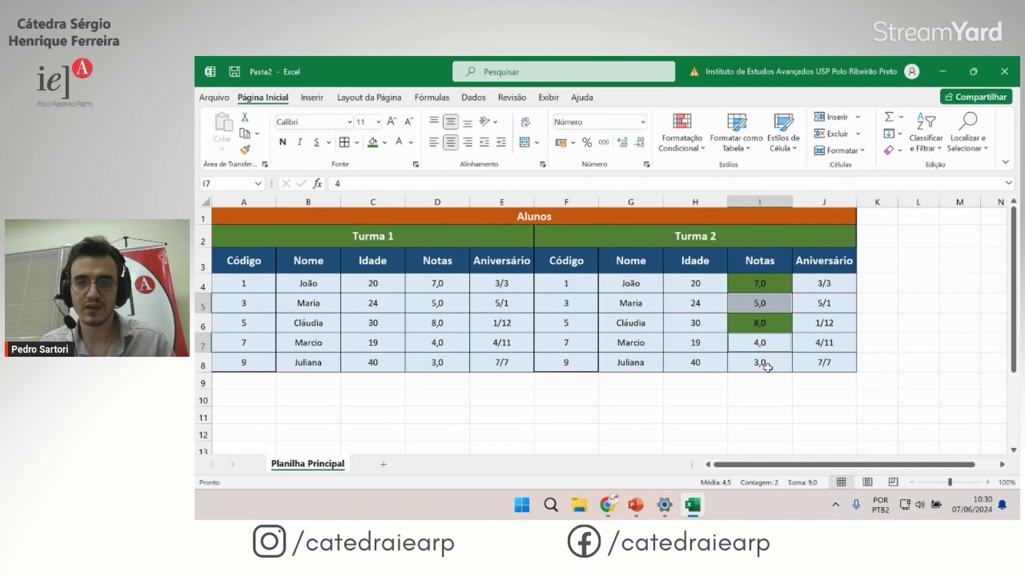
ctrl+click(767, 367)
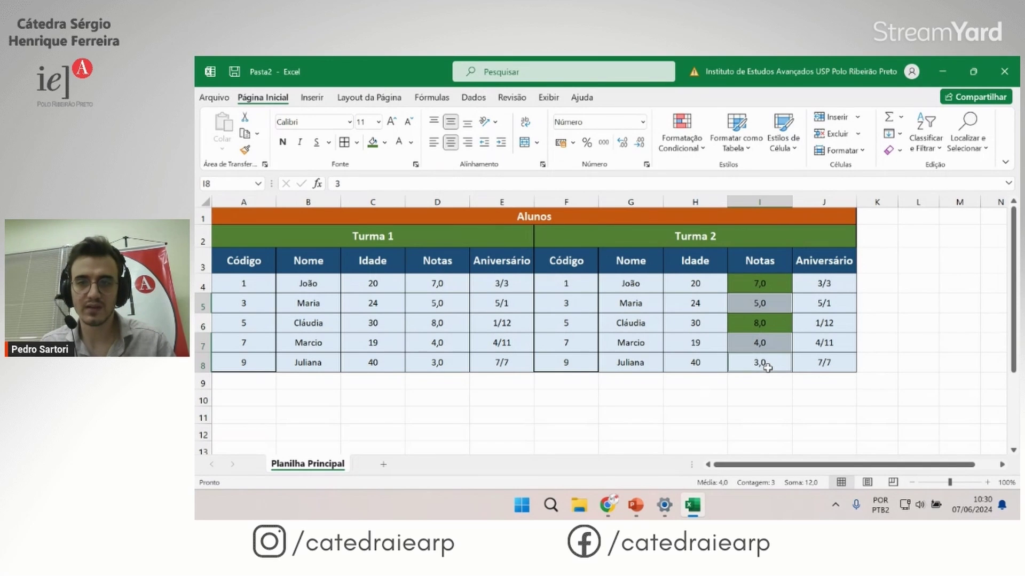
click(384, 142)
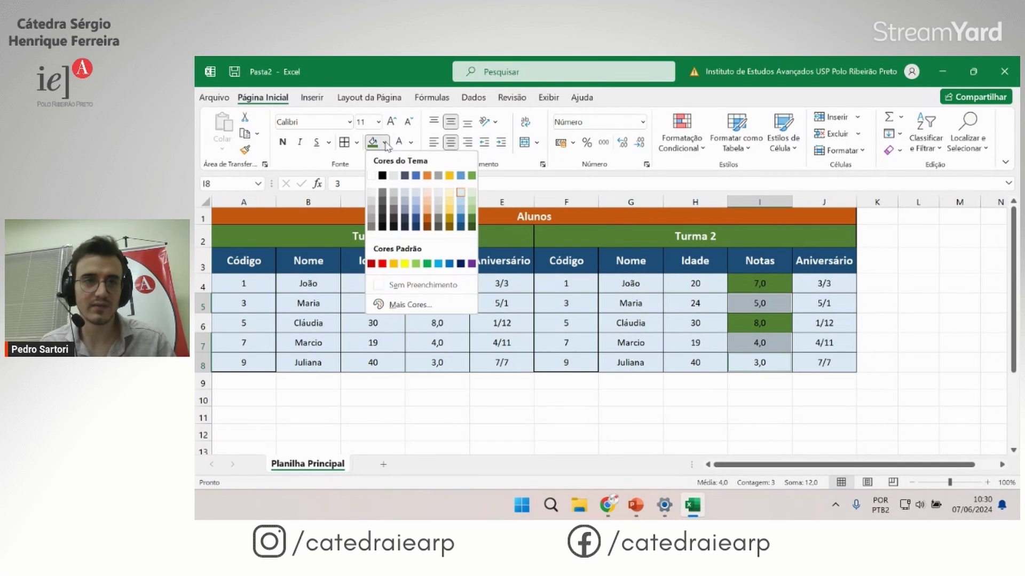
click(431, 224)
click(693, 363)
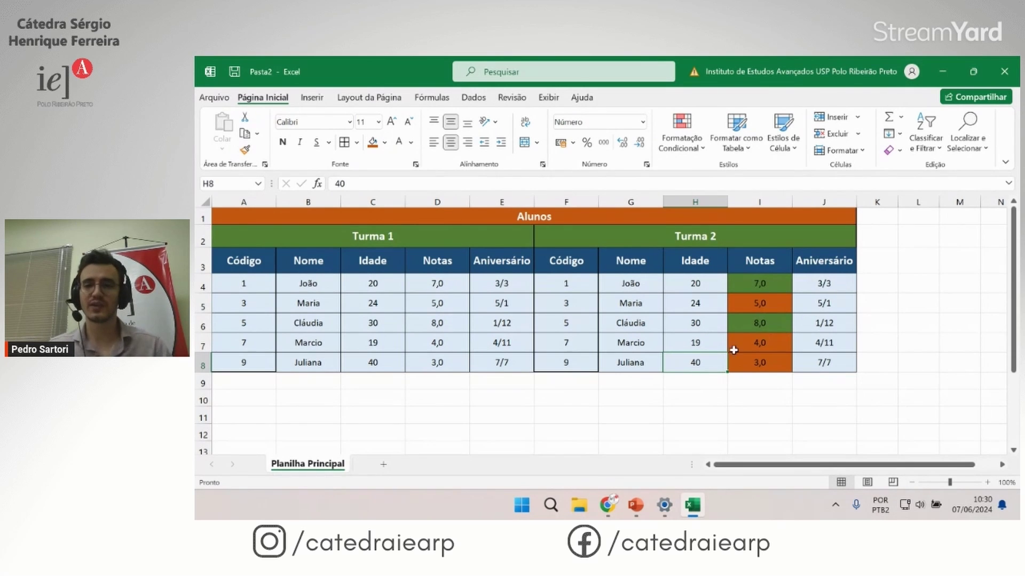
Step: Test changing I7 to 6,0 with a green fill, then undo the change
click(725, 346)
click(764, 354)
click(760, 342)
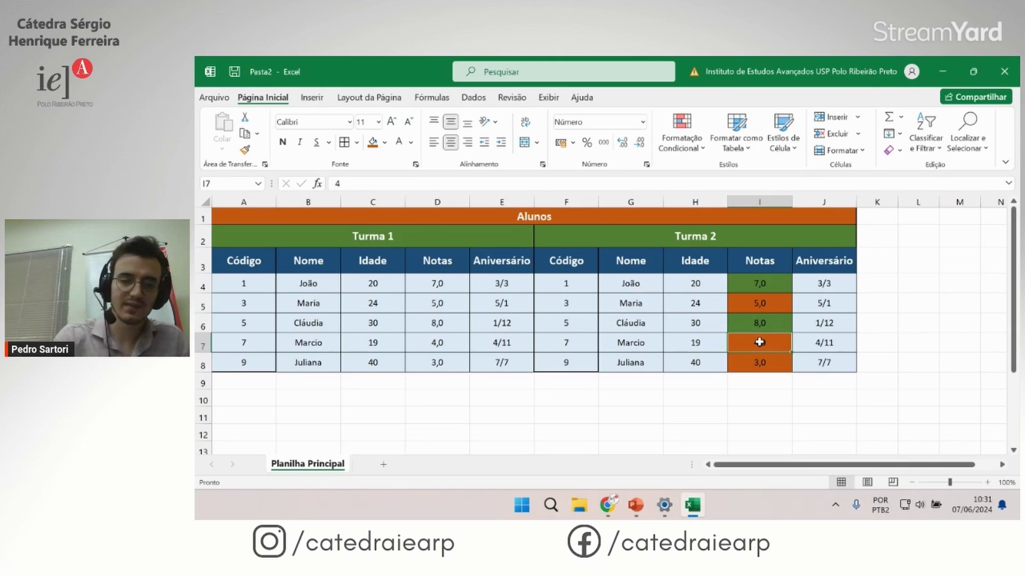
text(6)
key(Return)
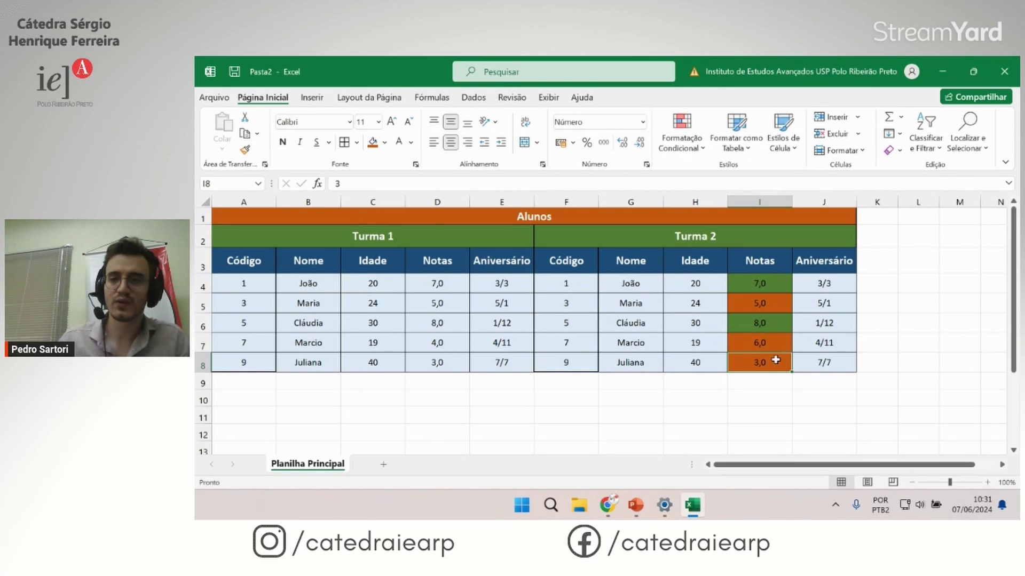
click(765, 341)
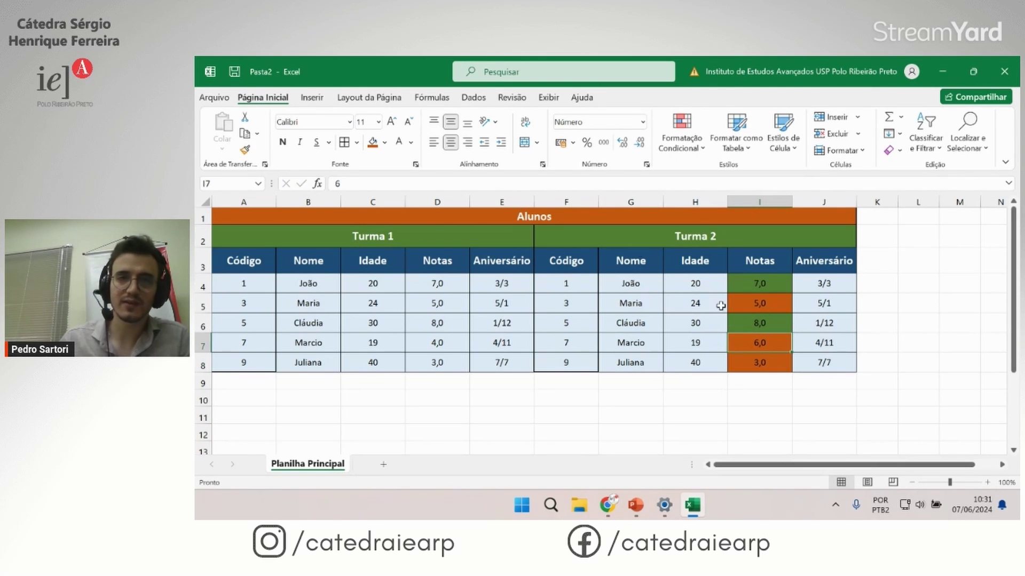
click(384, 142)
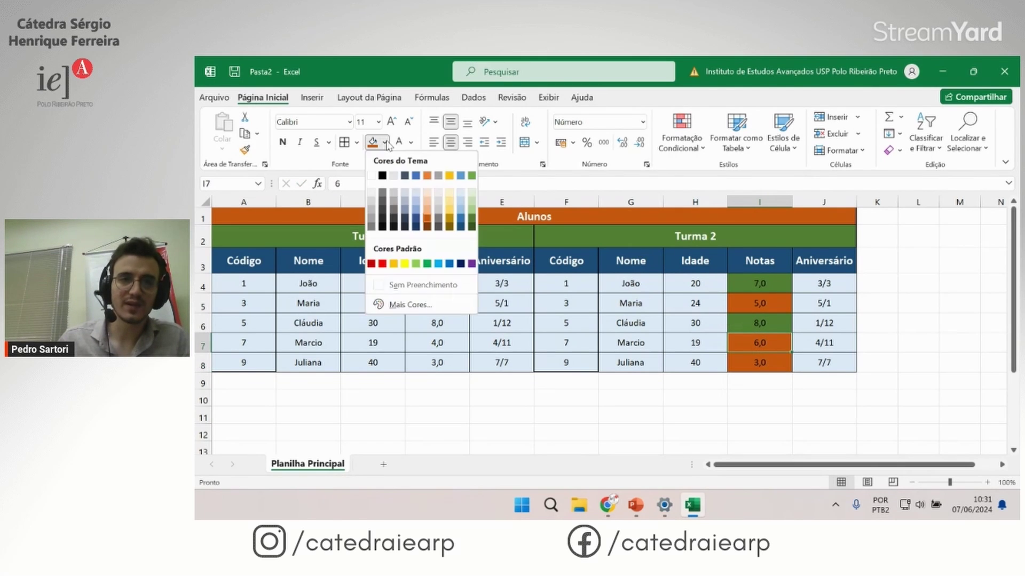
click(473, 218)
click(566, 288)
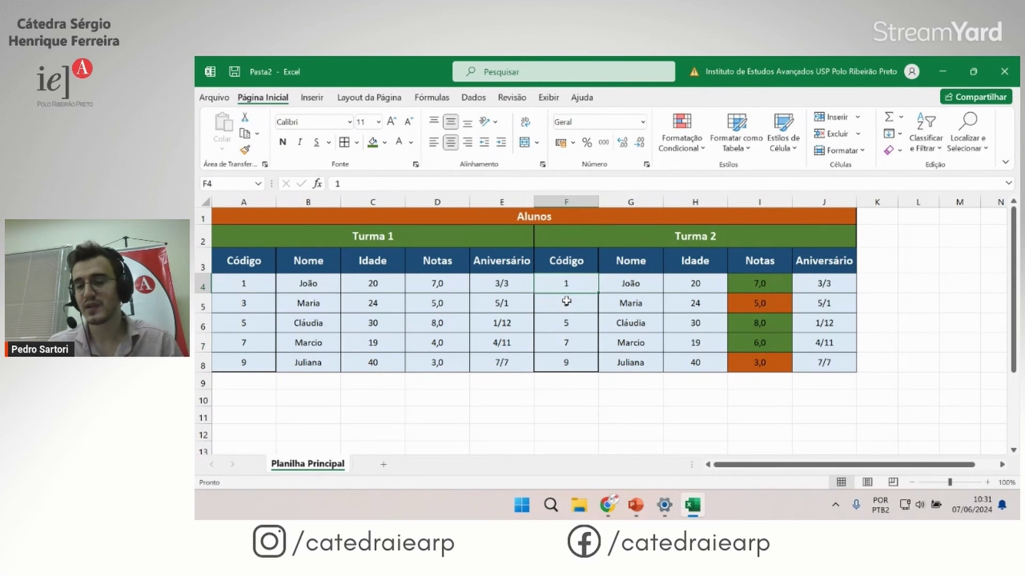
key(ctrl+z)
key(ctrl+z)
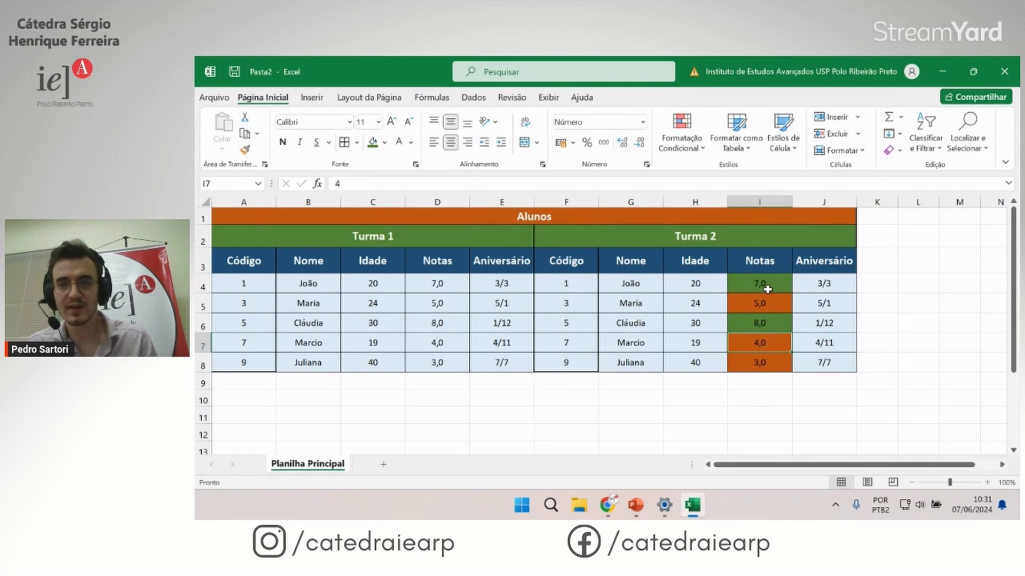
key(ctrl+z)
key(ctrl+z)
Step: Strip the manual fills from grades I4:I8 and open Conditional Formatting for that range
click(758, 397)
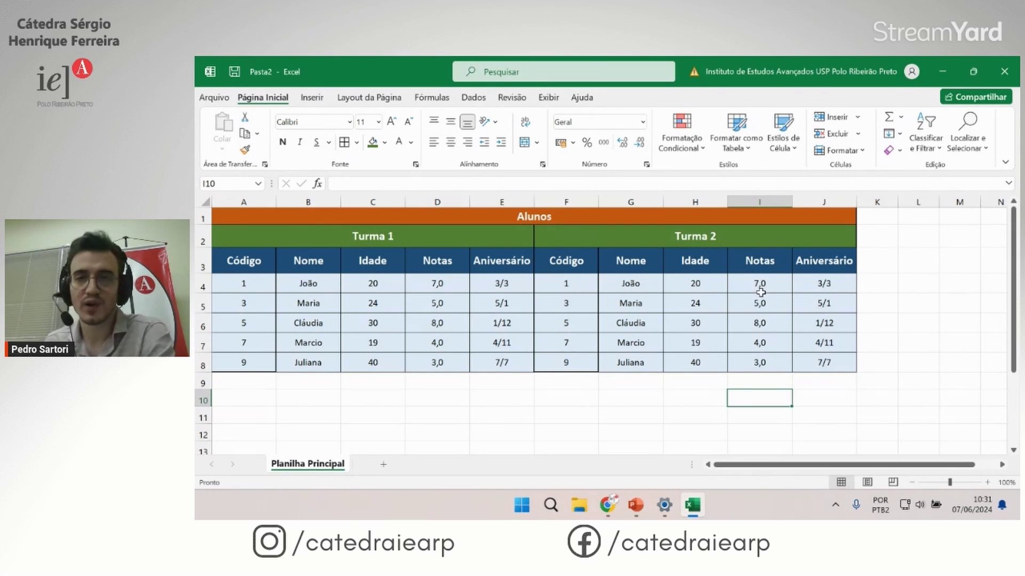
drag(752, 278, 758, 361)
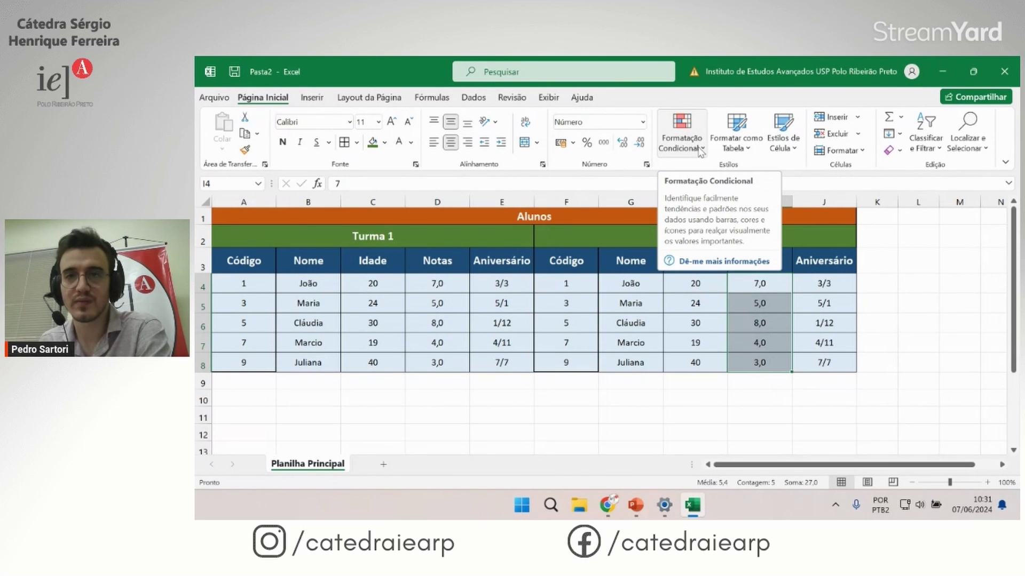
click(700, 152)
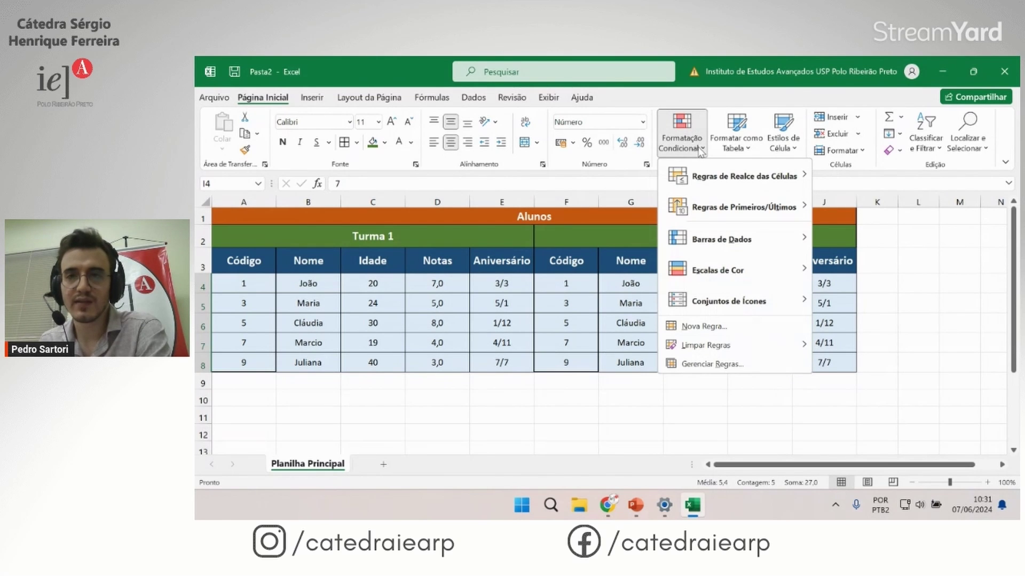
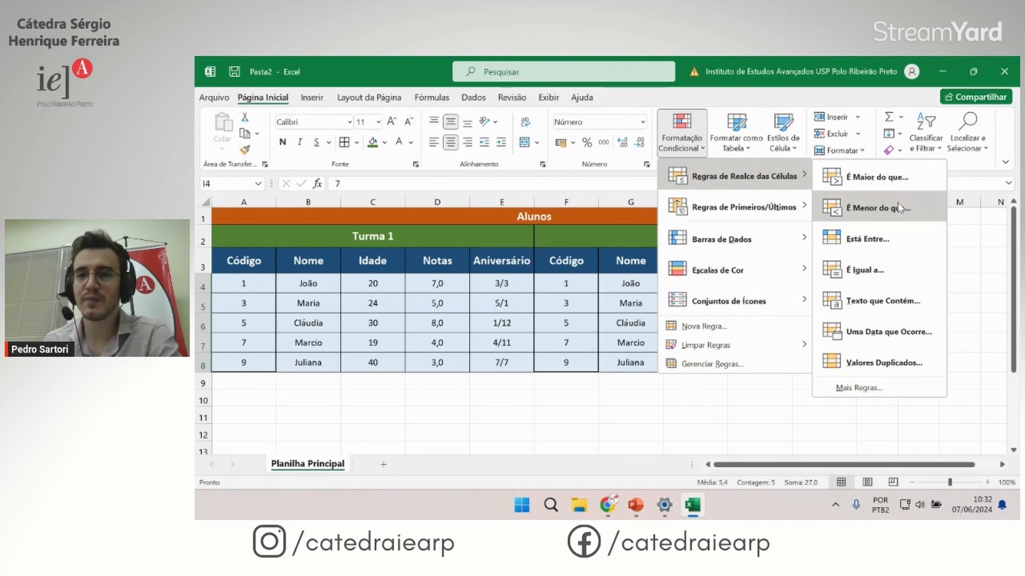
Step: Highlight Turma 2 grades greater than 6 with Green Fill with Dark Green Text
click(878, 178)
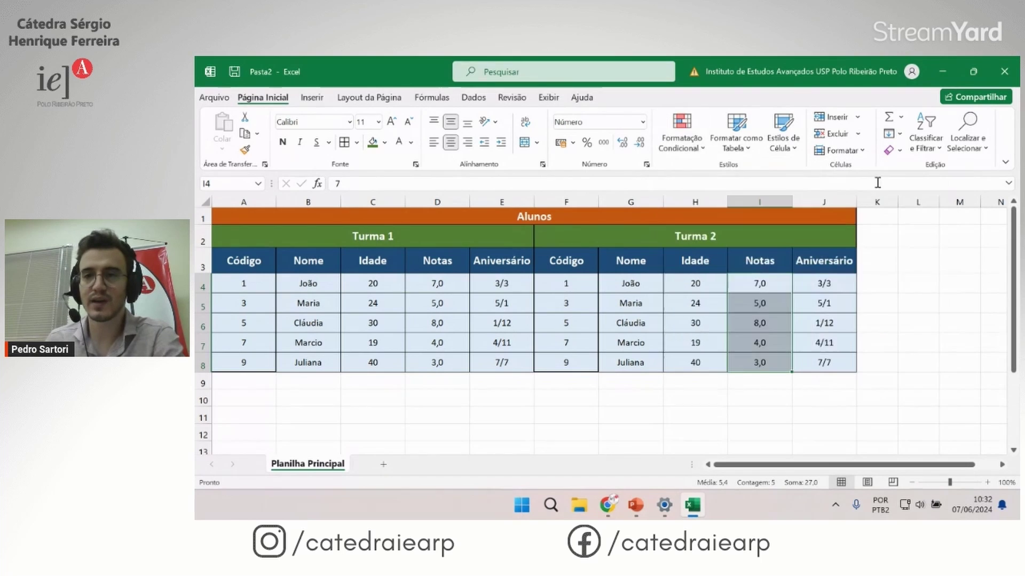
drag(767, 274, 636, 382)
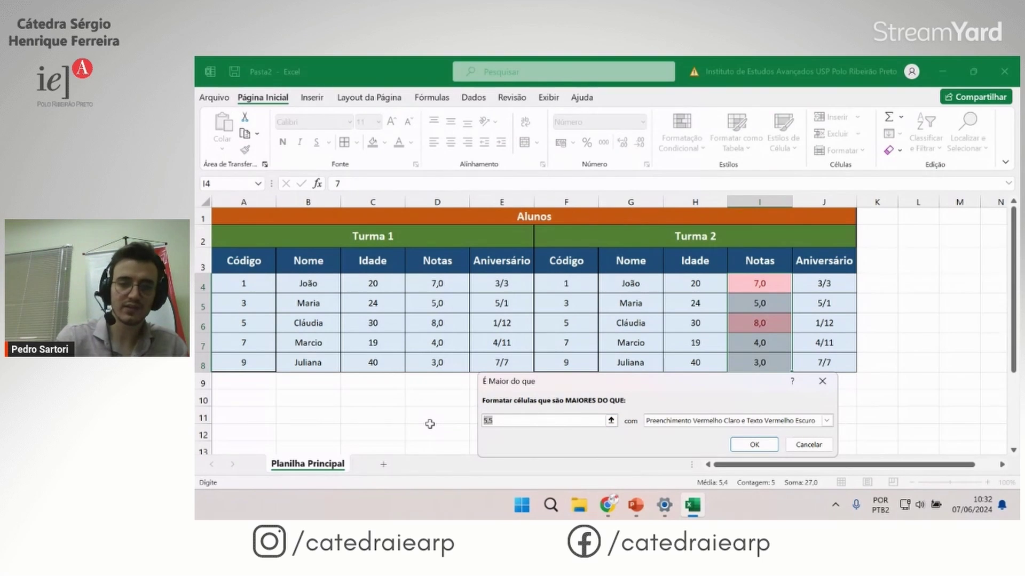
text(6)
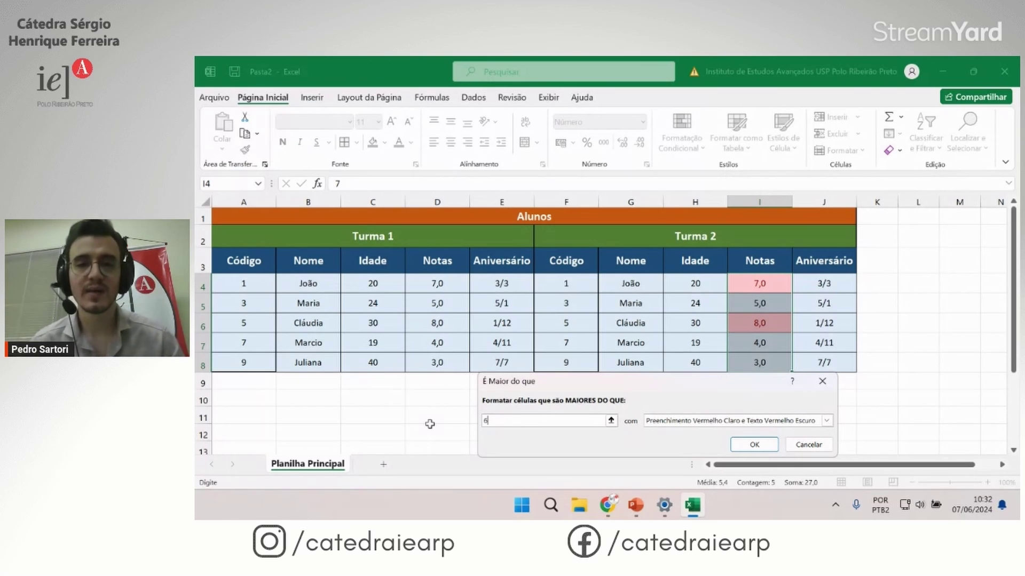
click(694, 421)
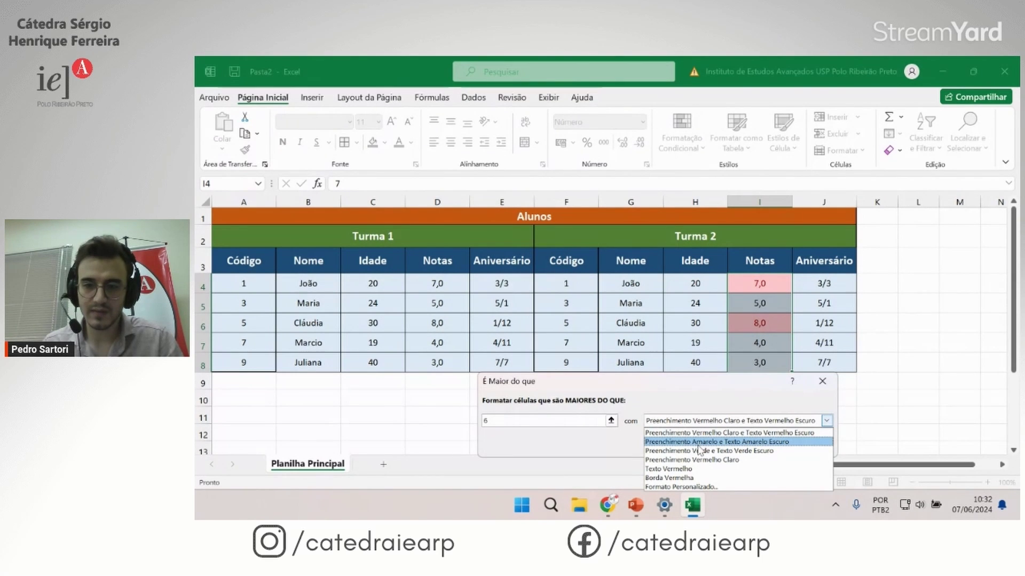
click(698, 443)
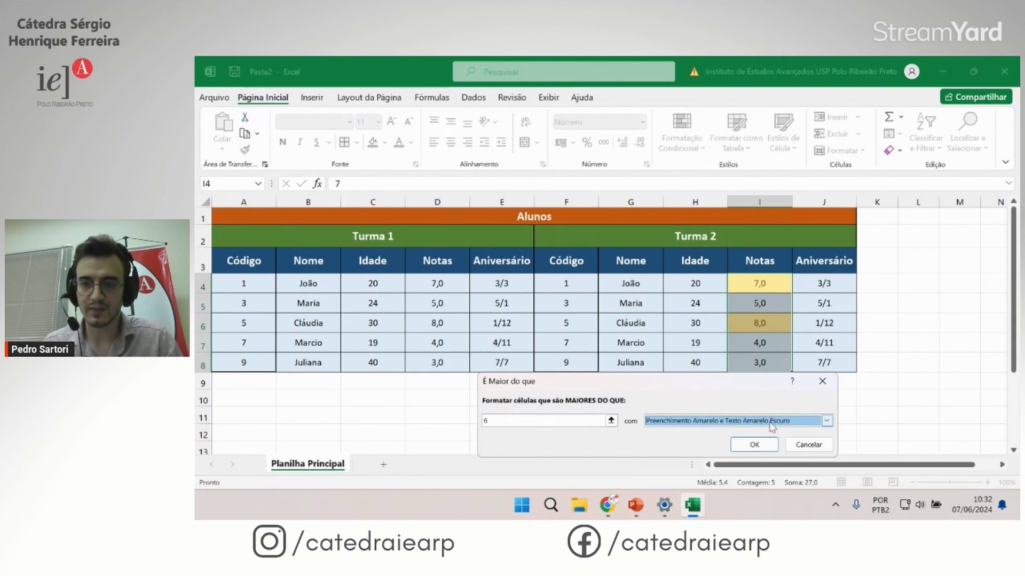
click(798, 421)
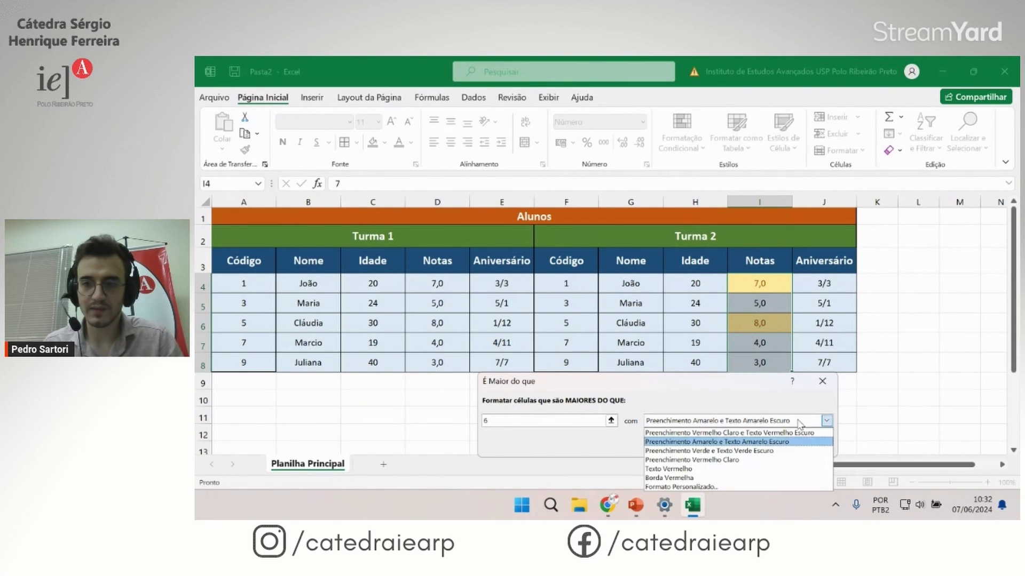
click(680, 452)
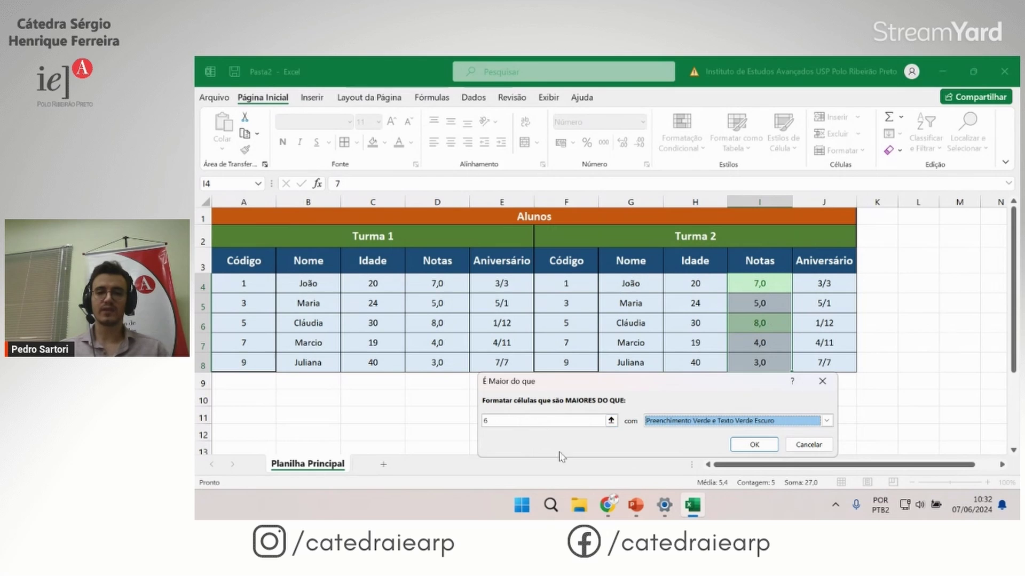
click(754, 444)
click(693, 381)
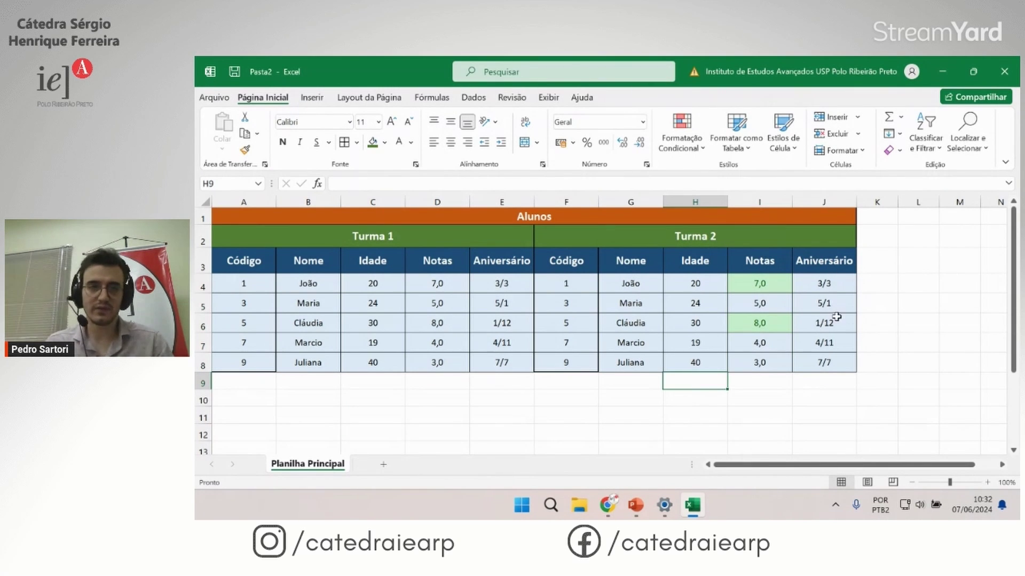
Step: Fill the data rows A4:J8 of both Turma tables with white
drag(836, 287, 250, 358)
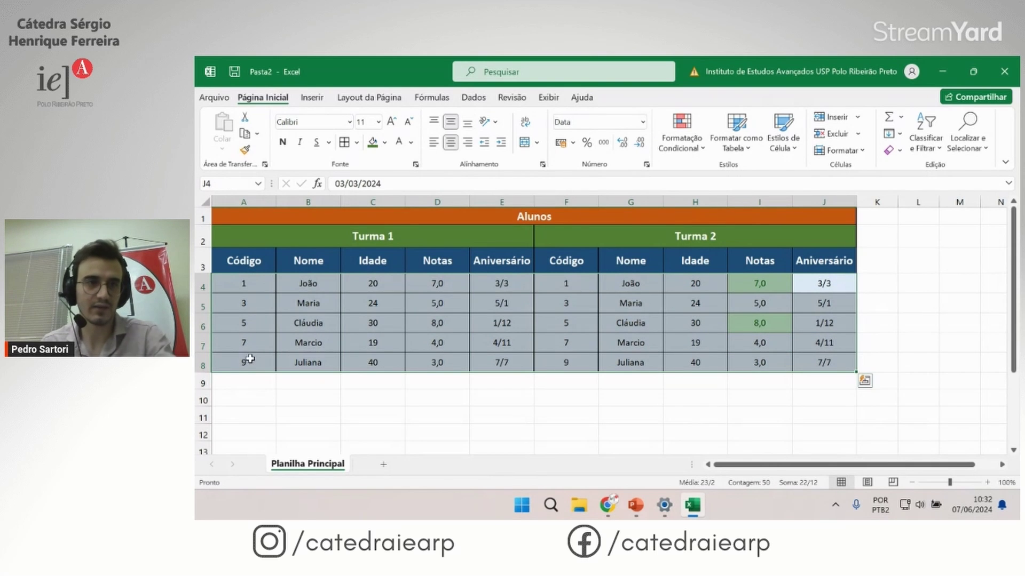
click(385, 143)
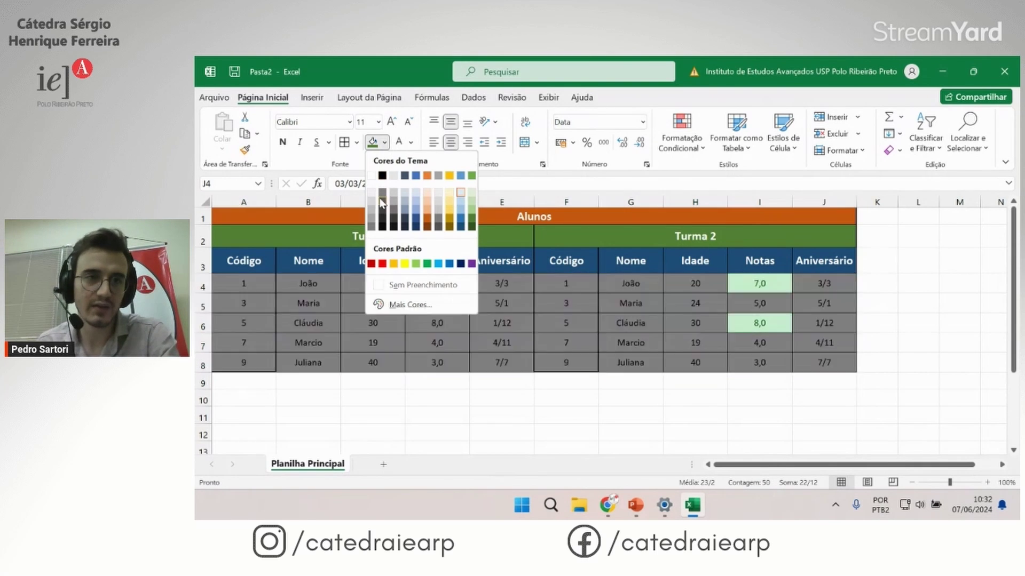
click(371, 178)
click(693, 414)
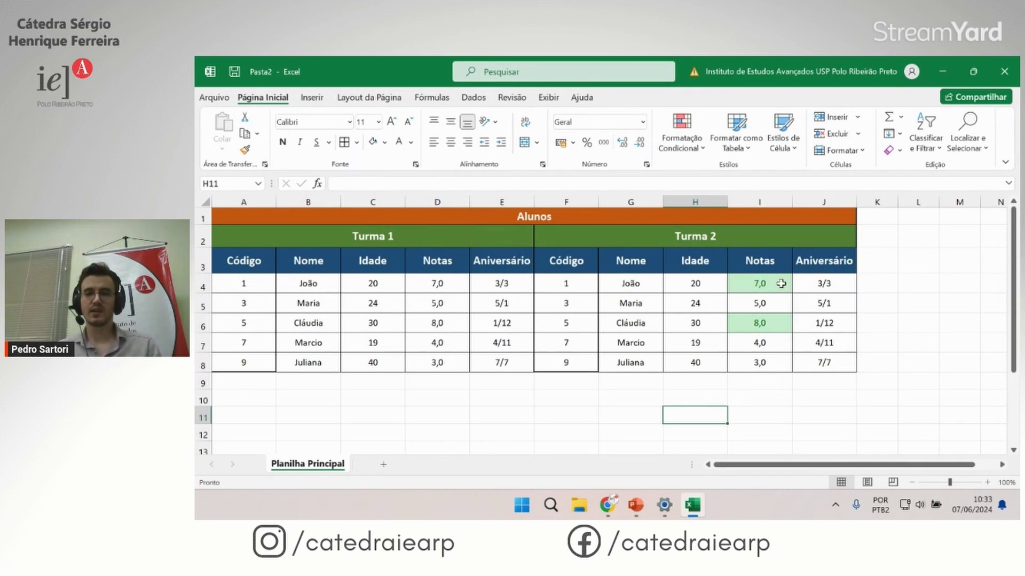
Step: Change I4's grade to 3 to test the highlight, restore it, then select I4:I8
click(781, 285)
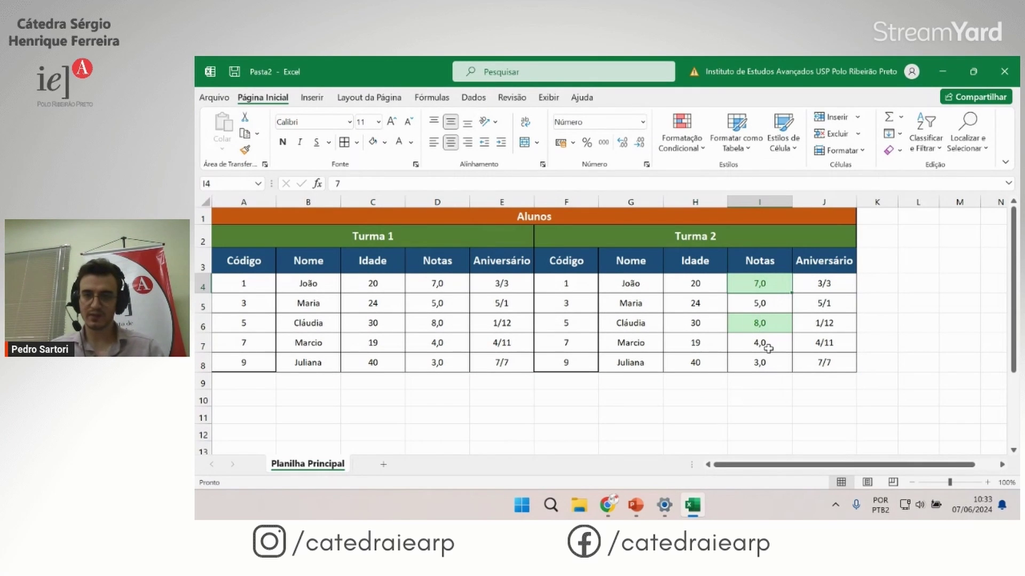
click(772, 328)
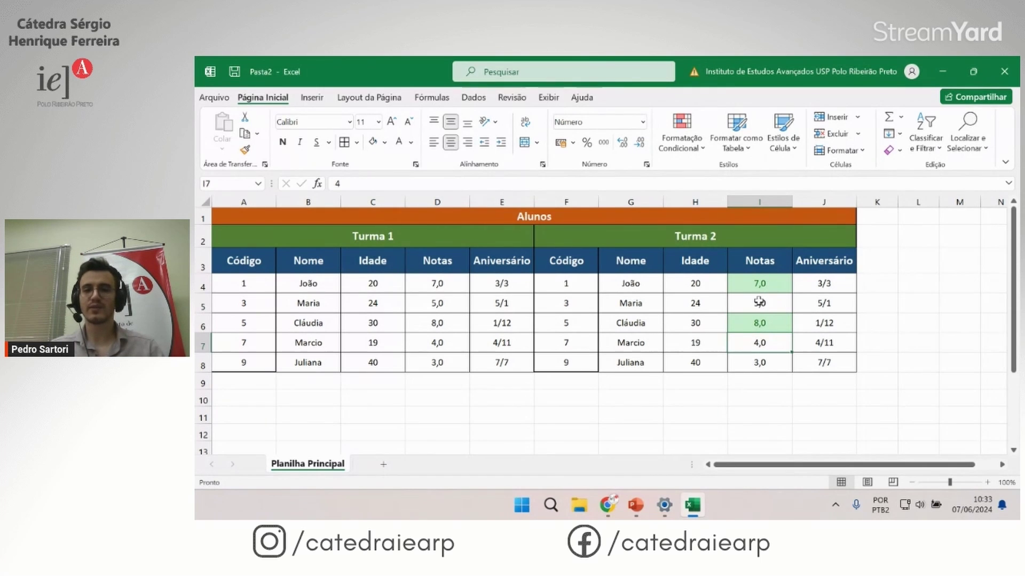
click(758, 287)
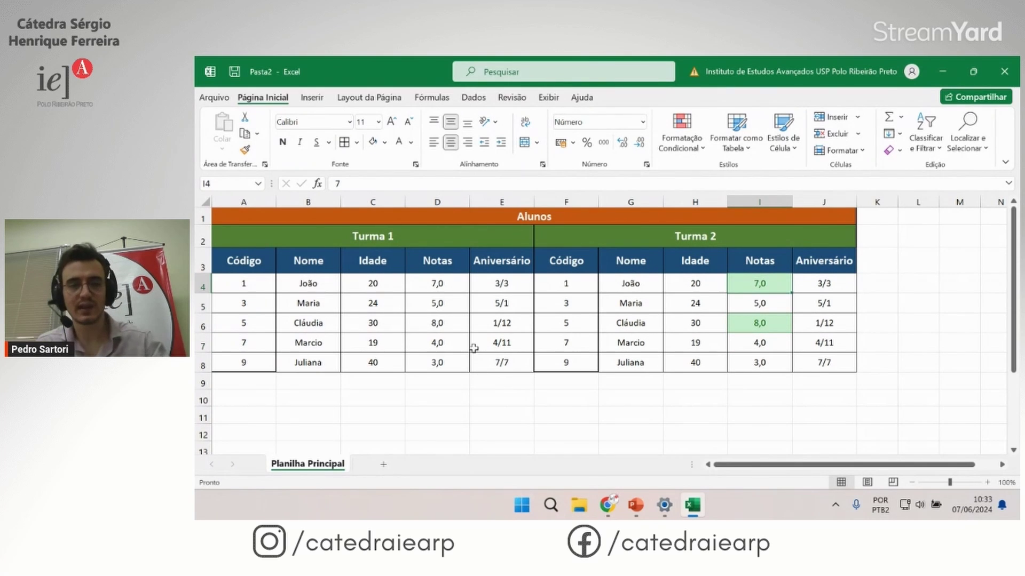
text(3)
key(Return)
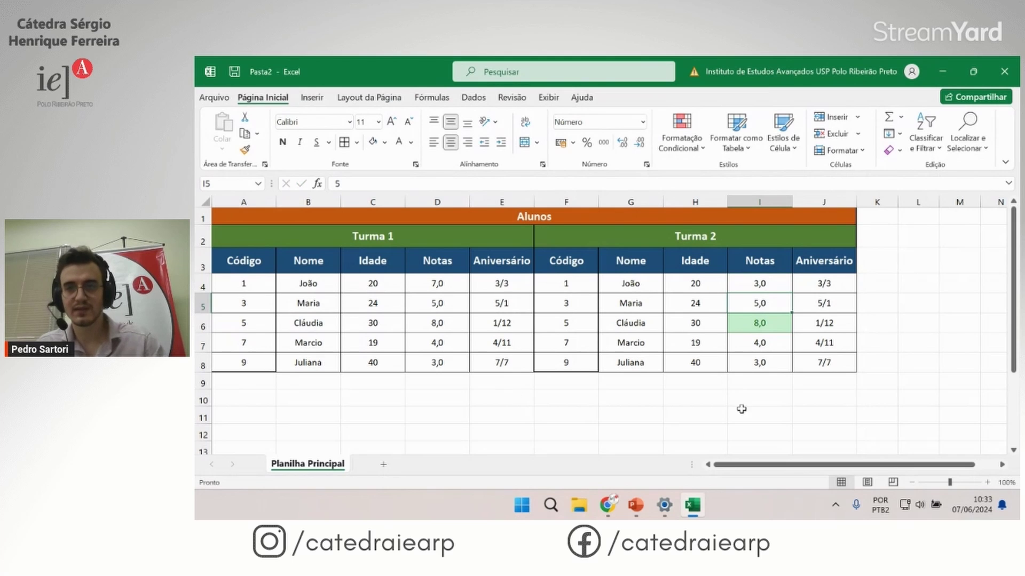
key(Up)
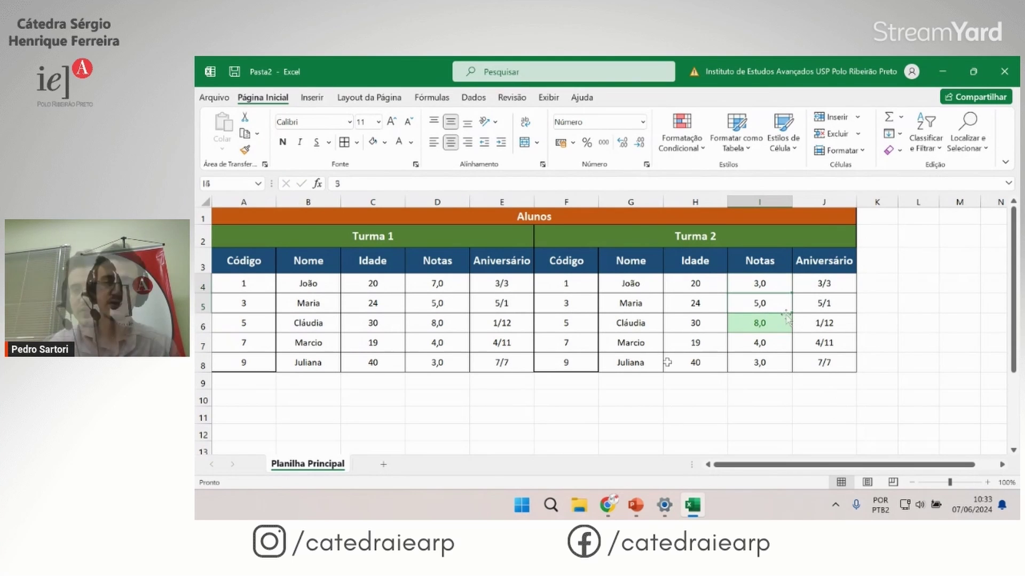
text(8)
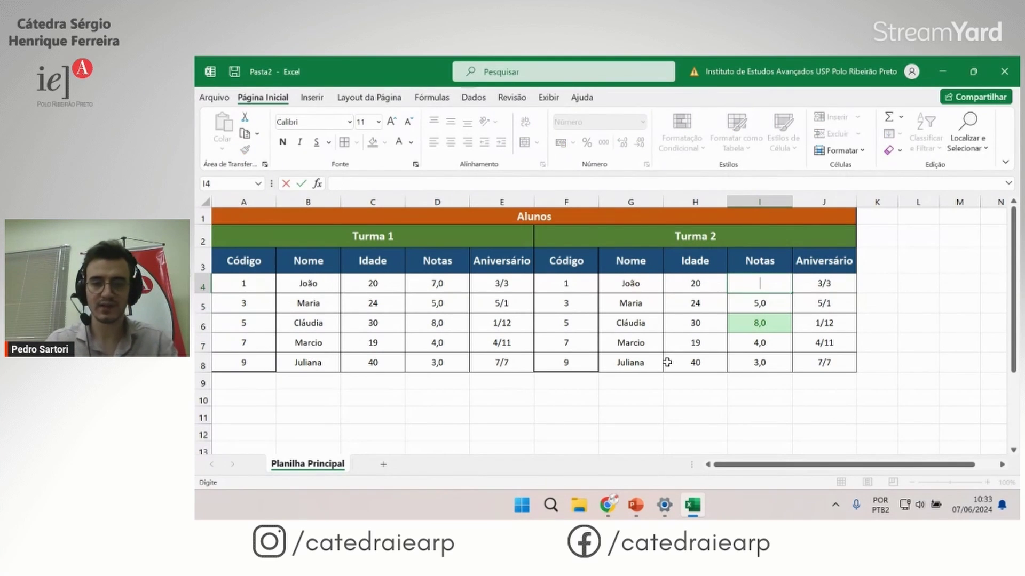
text(7)
key(Return)
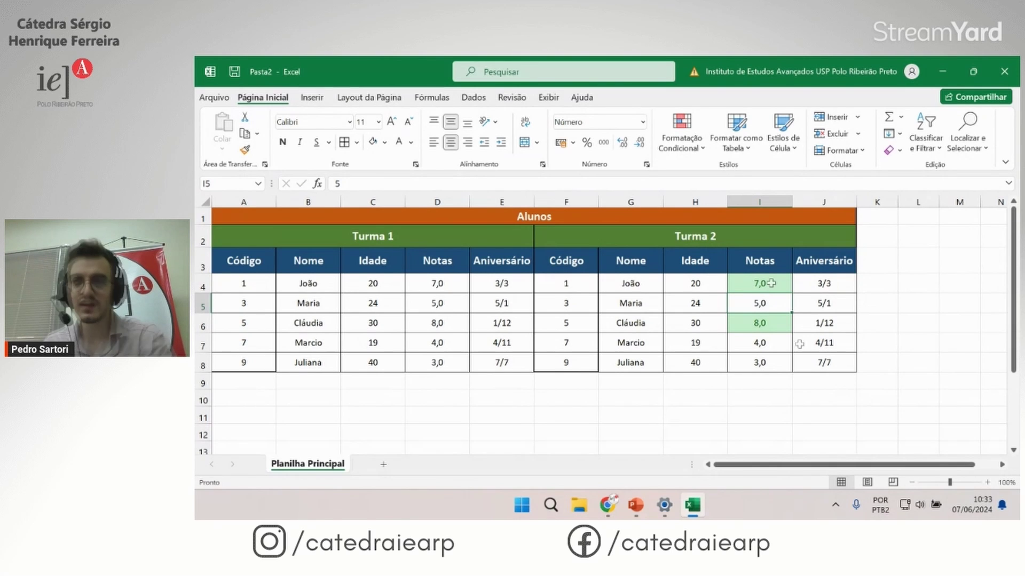
drag(771, 283, 775, 360)
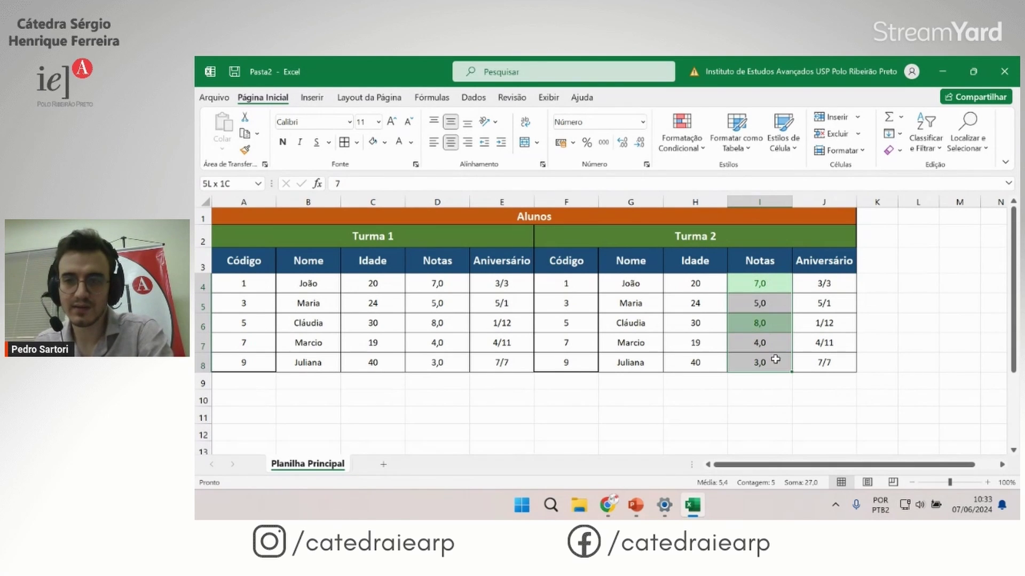
Step: Add a Less Than 6 rule to I4:I8 with Light Red Fill with Dark Red Text
click(685, 147)
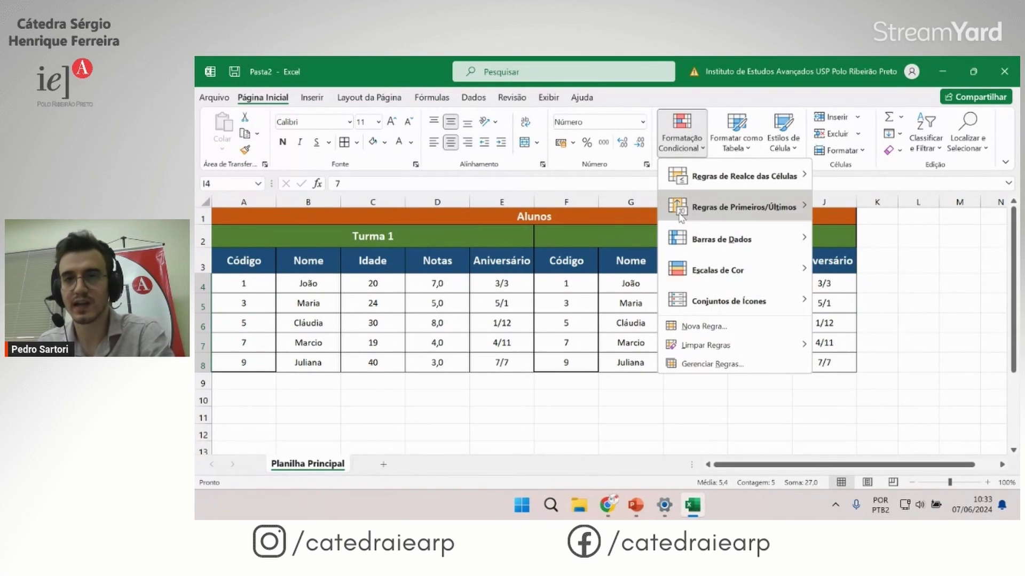
mouse_move(736, 176)
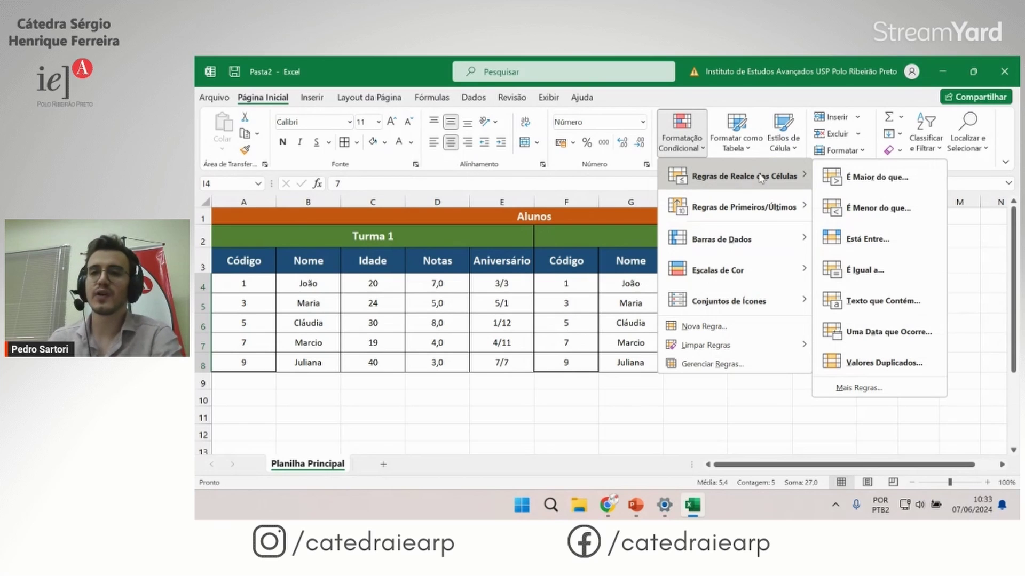
click(867, 218)
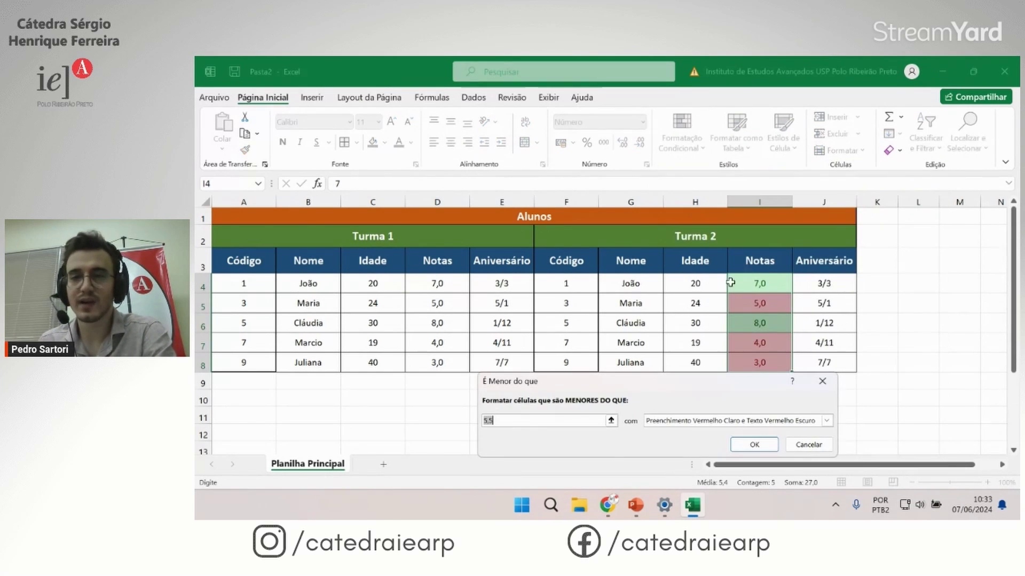
drag(665, 383, 653, 393)
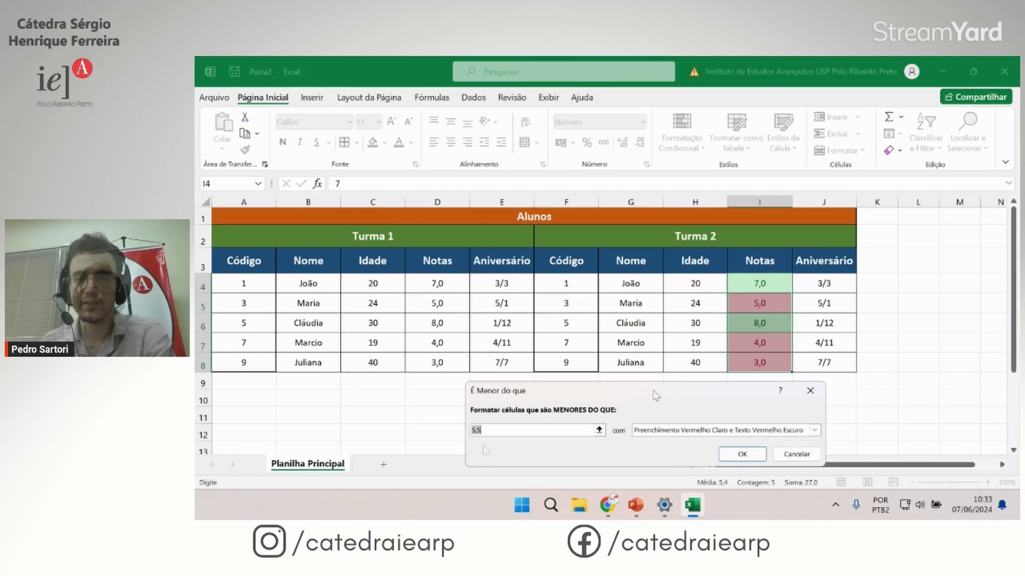
click(480, 431)
double_click(480, 431)
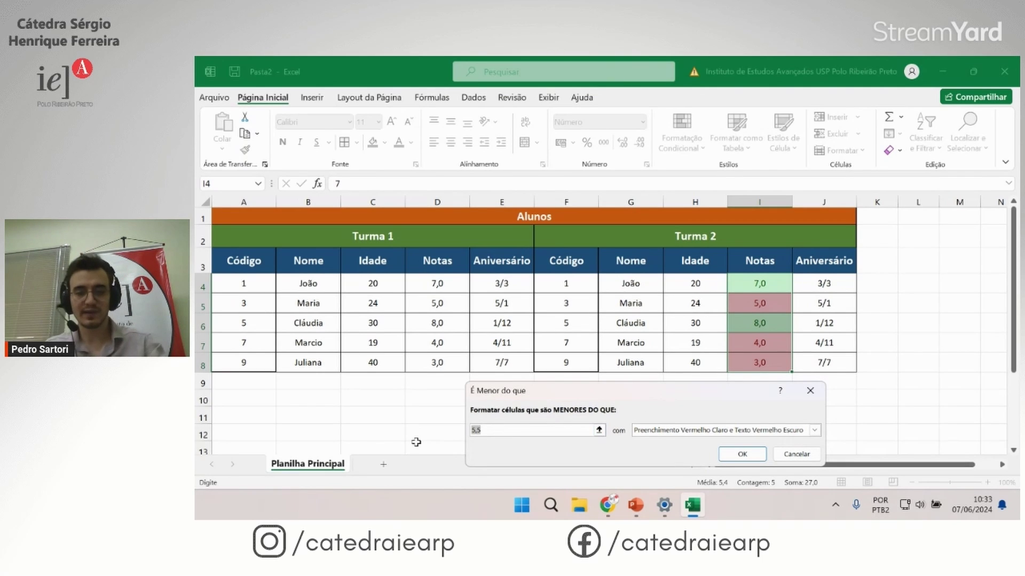
text(6)
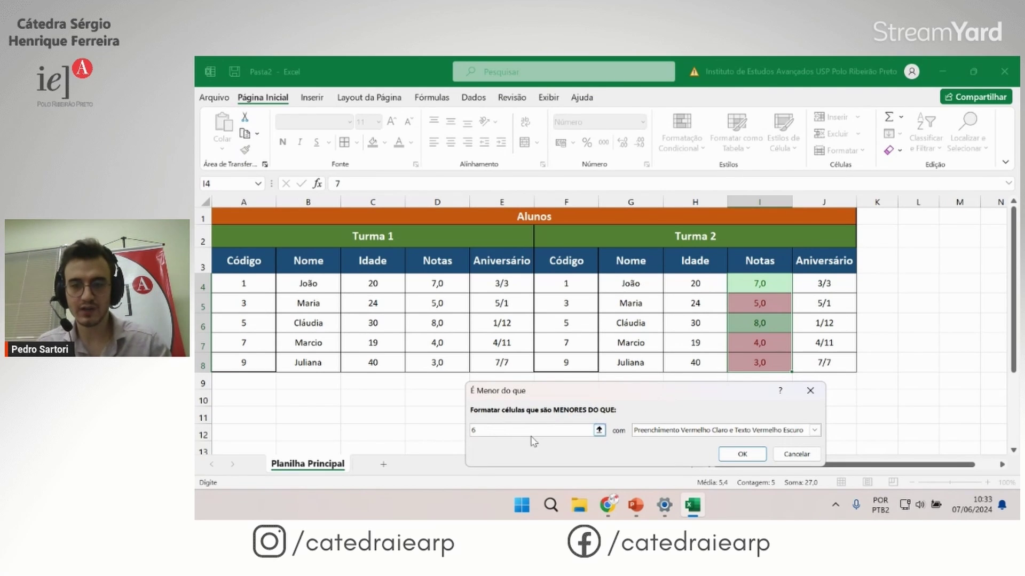
click(689, 430)
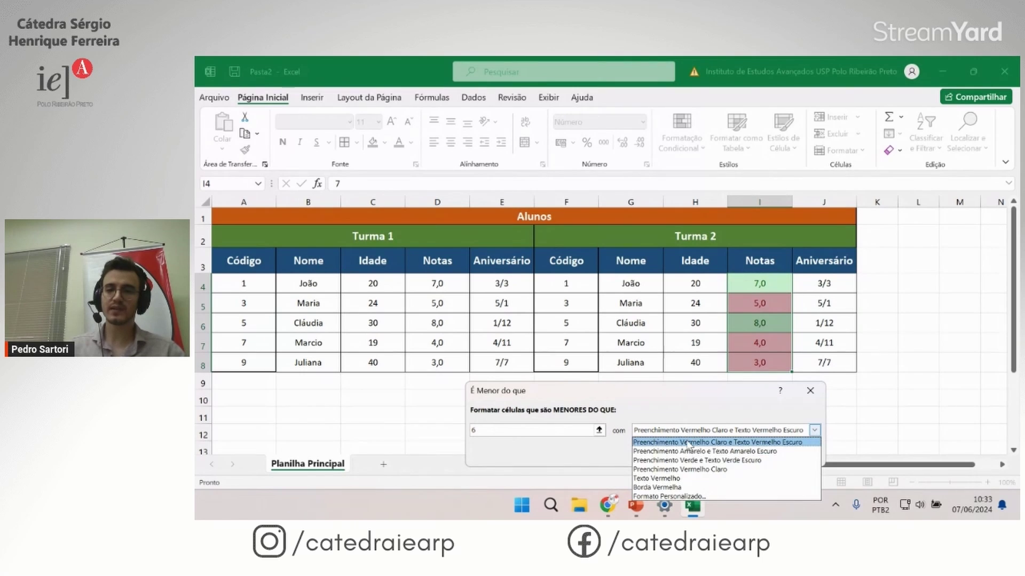
click(681, 480)
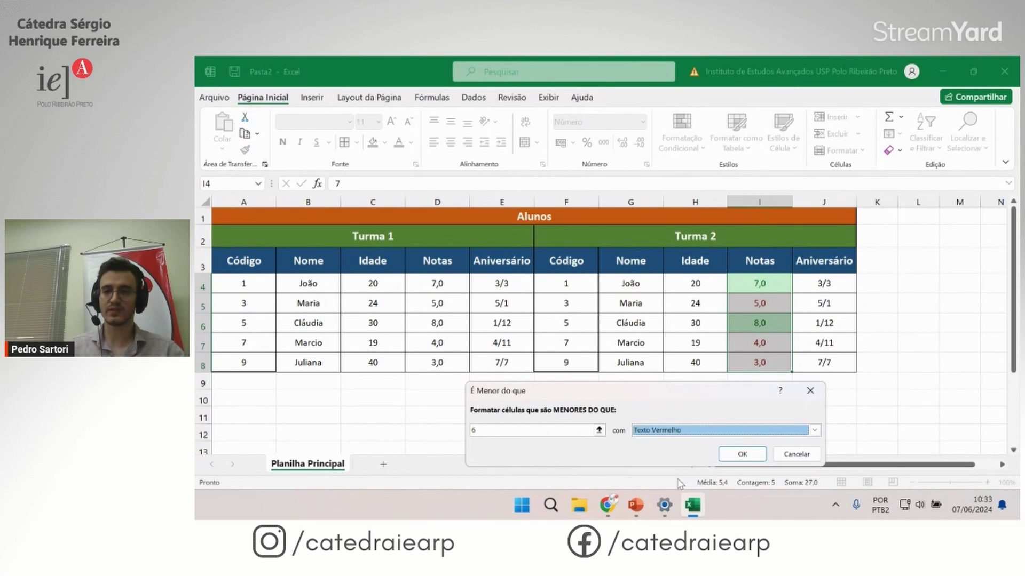
click(685, 431)
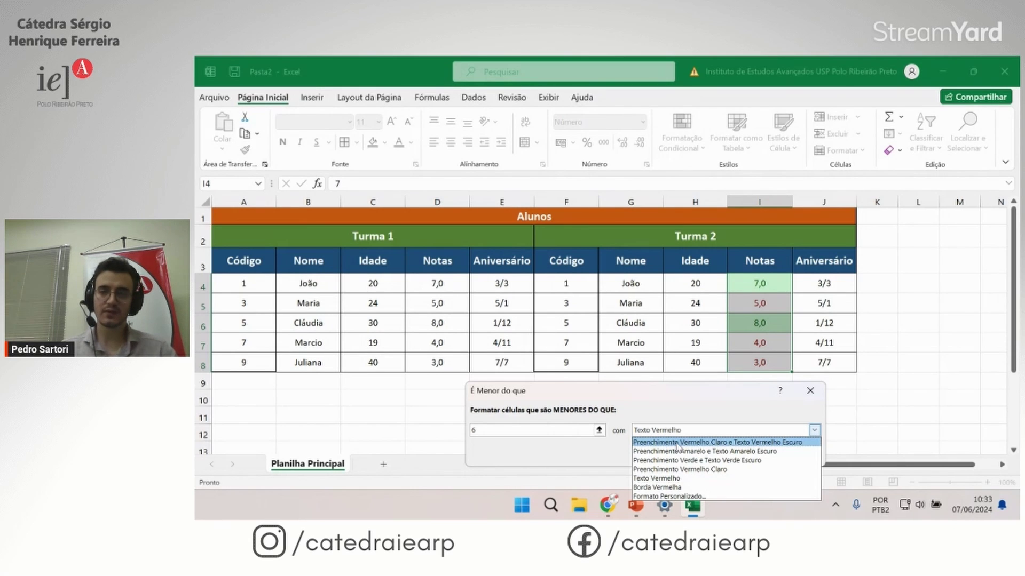
click(678, 444)
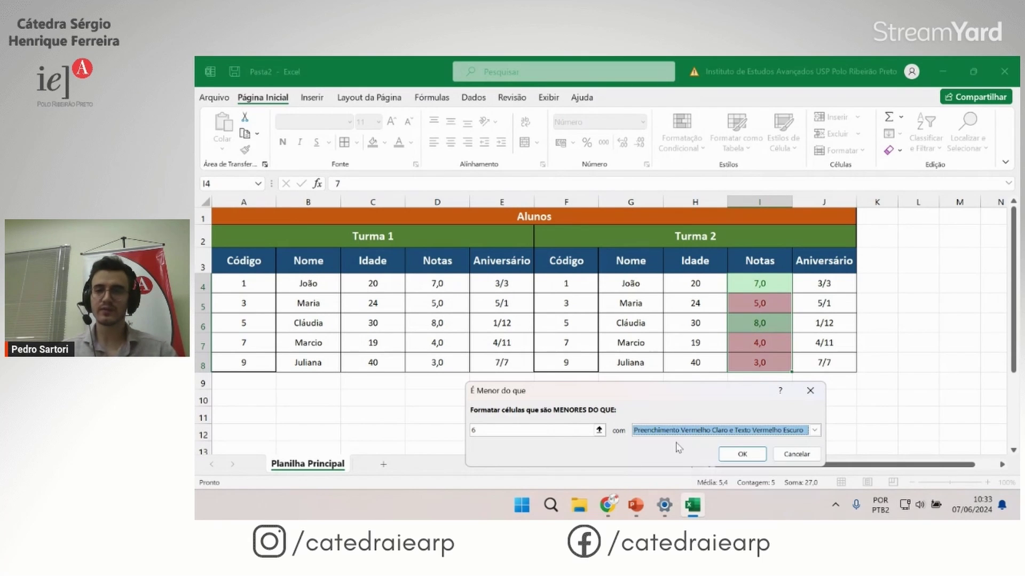
click(742, 454)
click(875, 301)
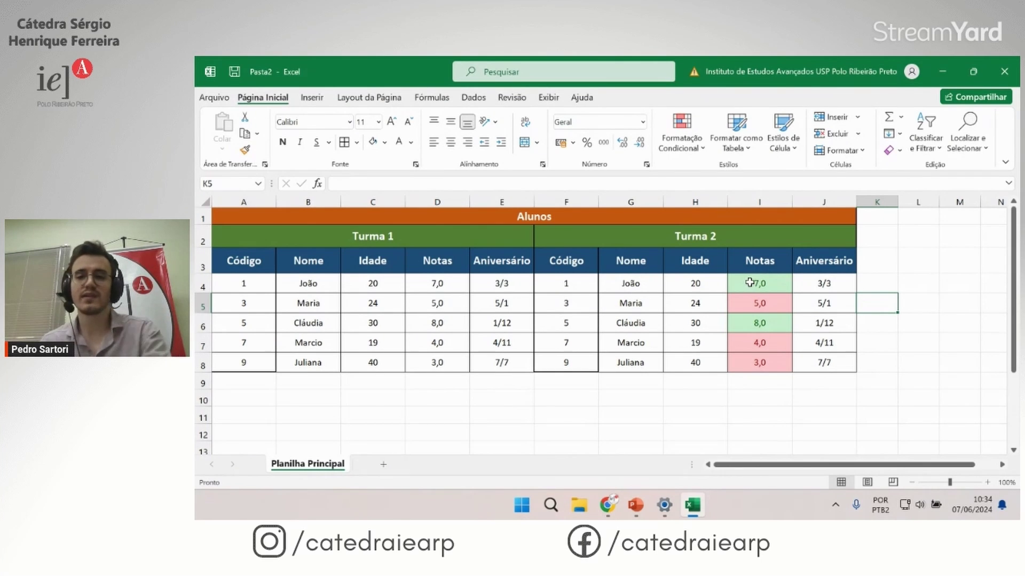
Step: Change grade I7 to 10 and I5 to 6 so their highlights update
click(760, 304)
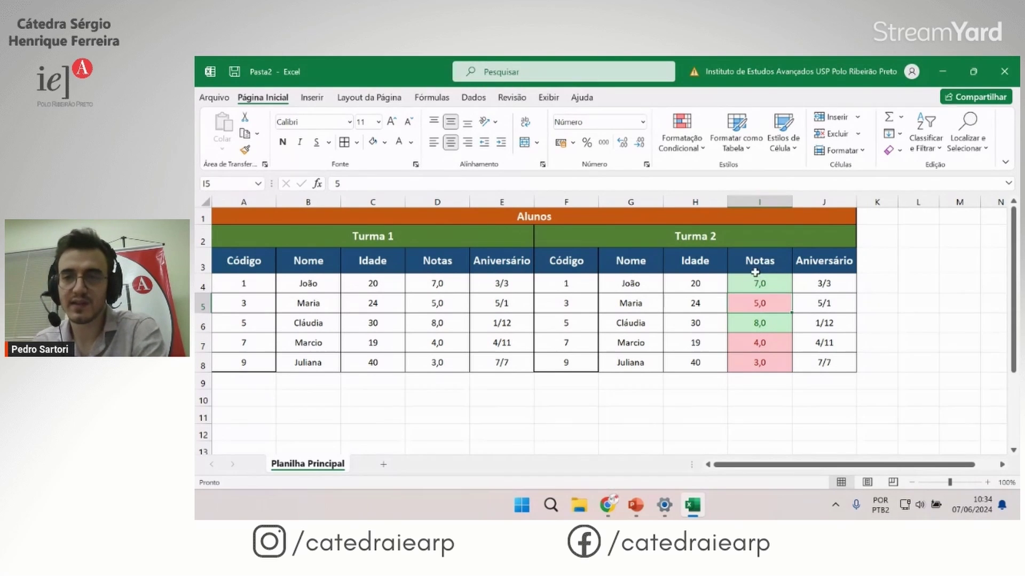
click(756, 344)
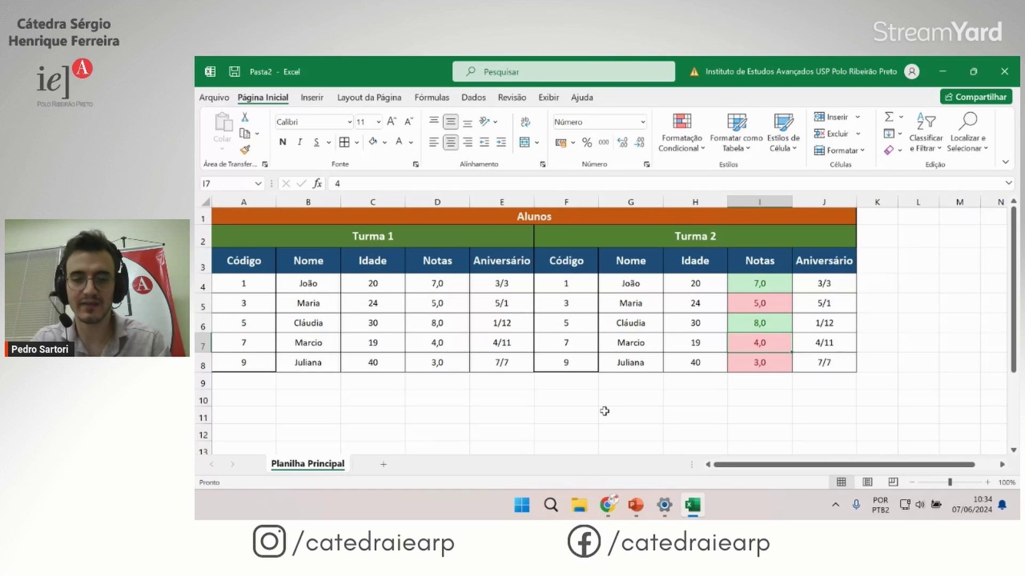
text(10)
key(Return)
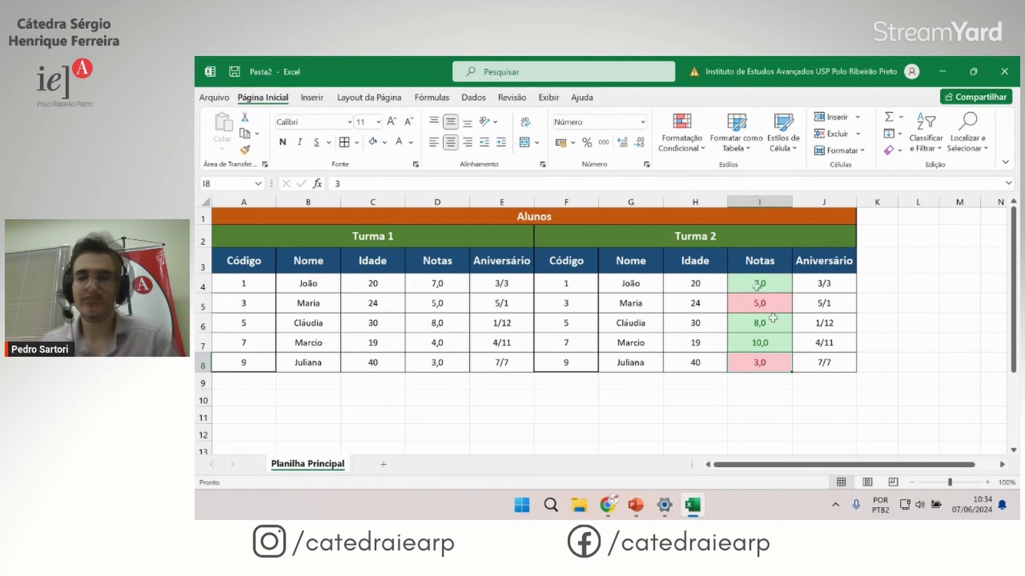
click(752, 303)
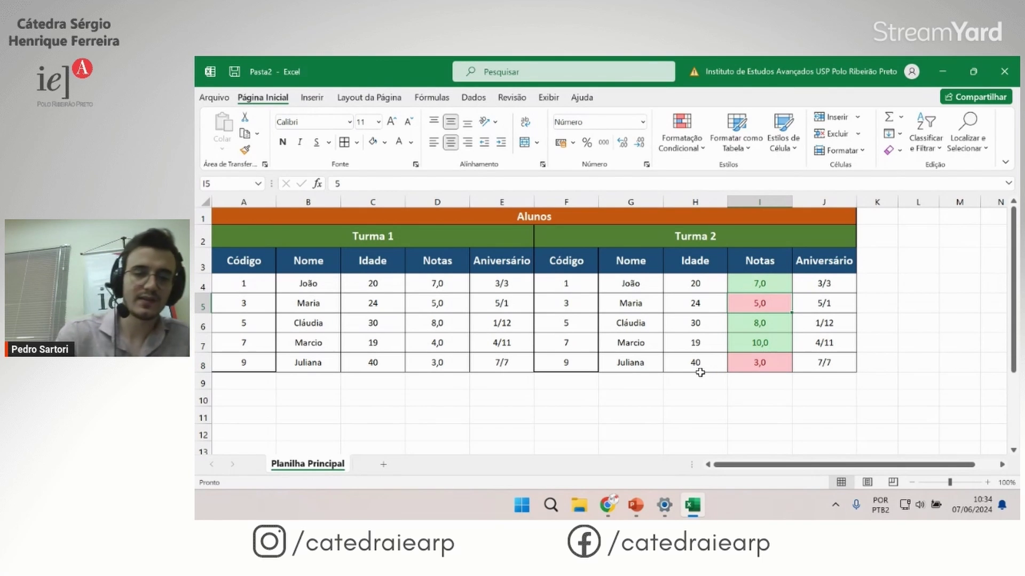
text(6)
key(Return)
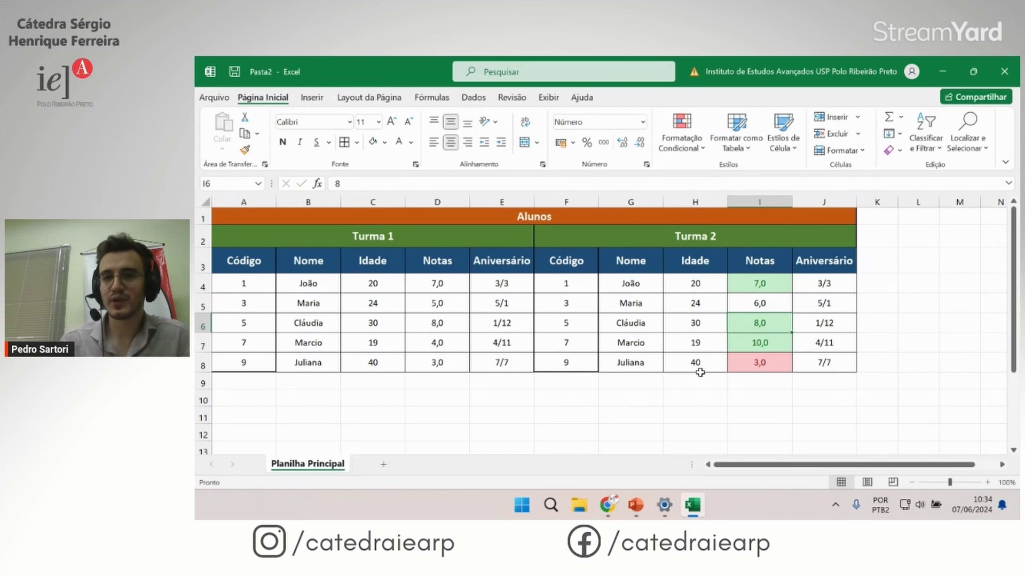
click(758, 302)
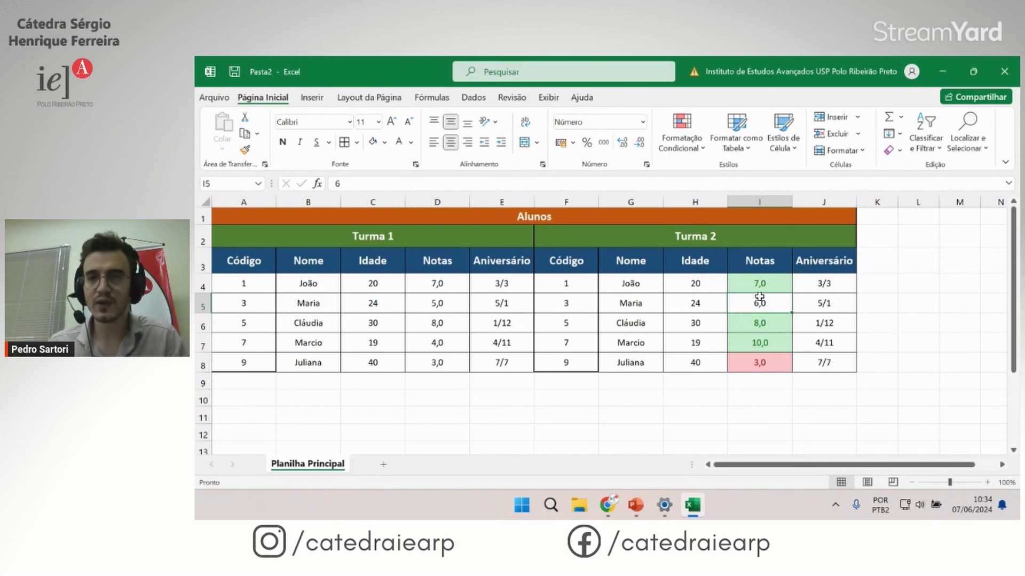
click(681, 137)
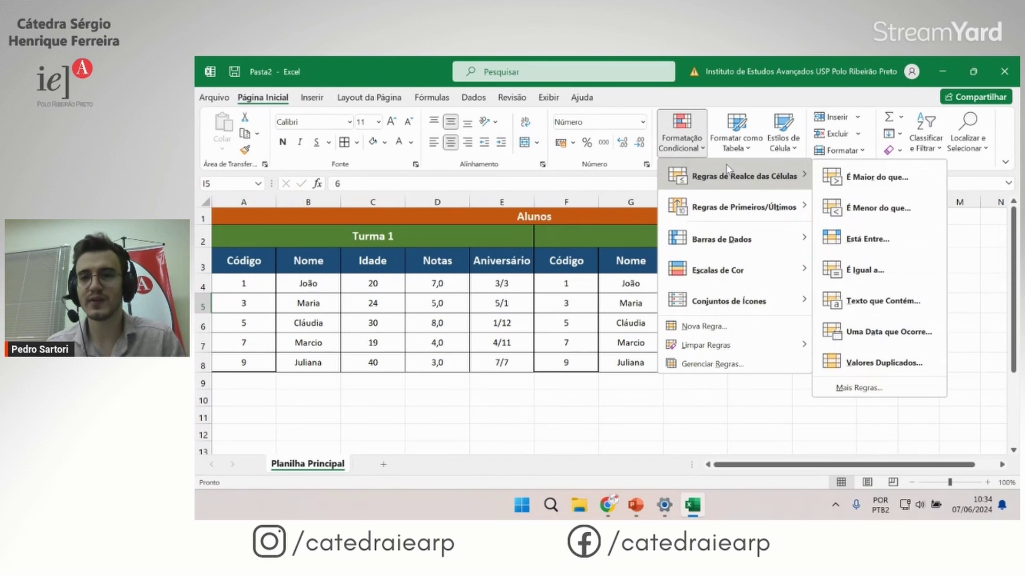
mouse_move(735, 176)
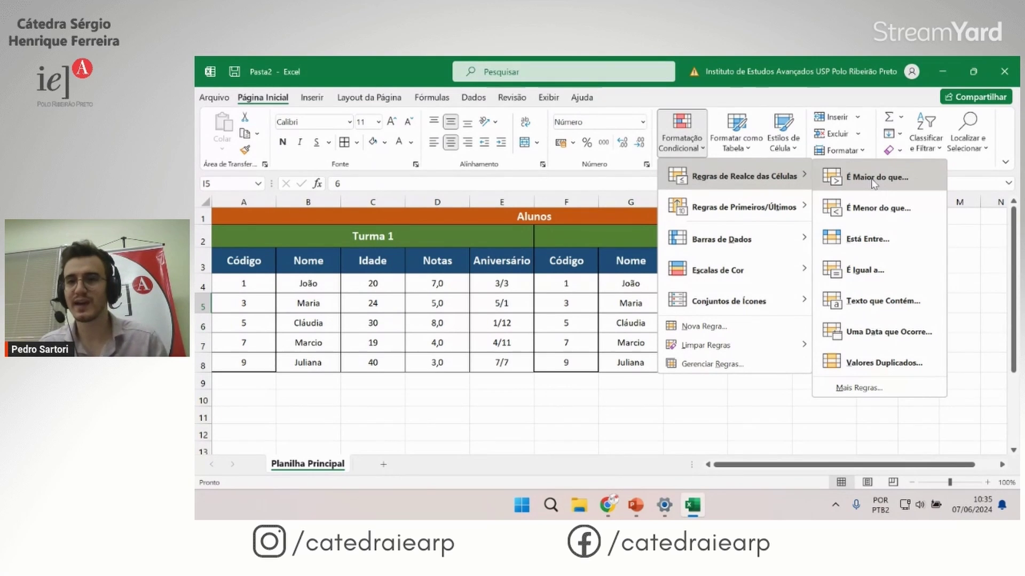
click(607, 280)
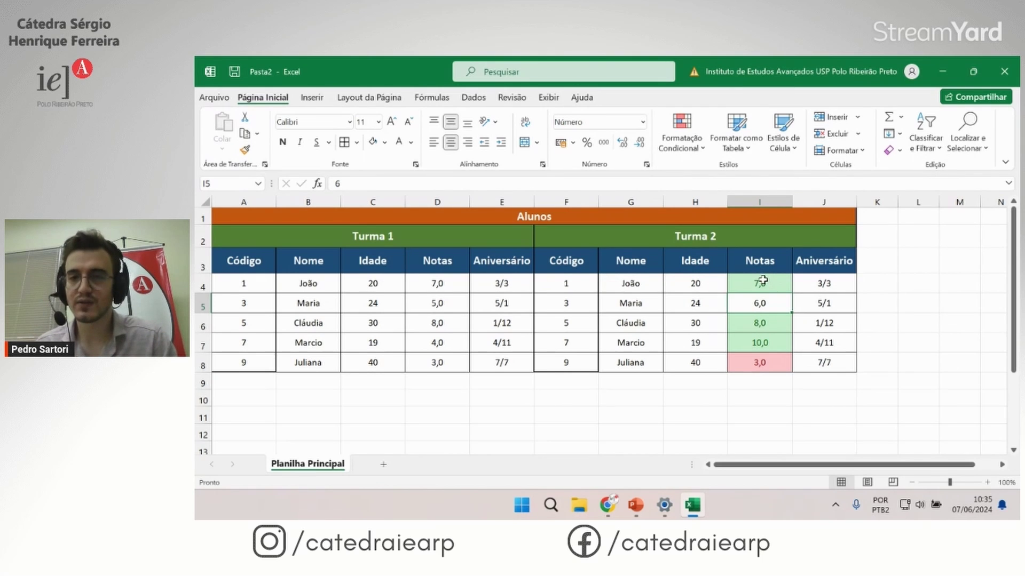
Step: Clear the conditional rules from I4:I8, then reselect the grades
drag(759, 274, 769, 370)
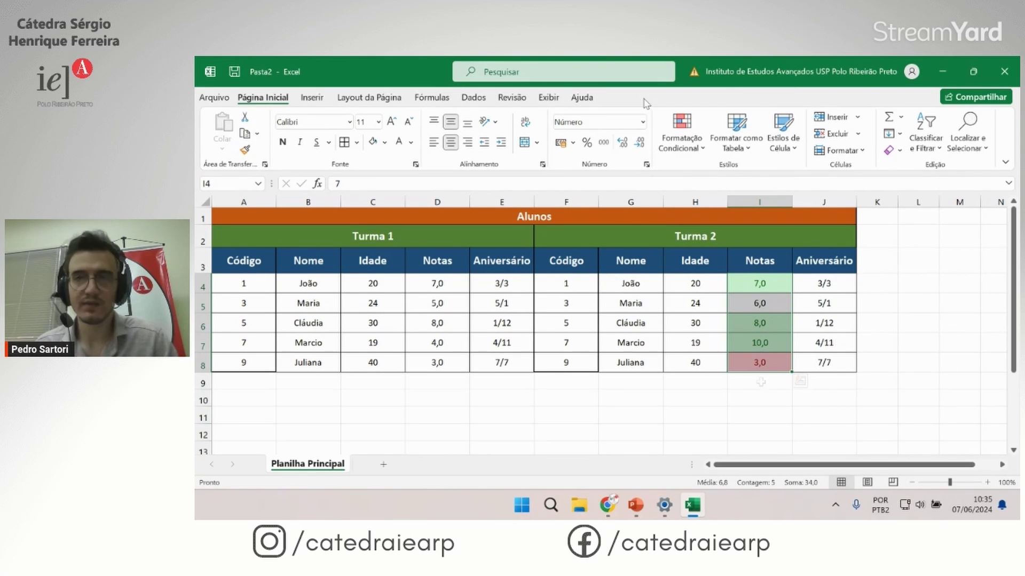
click(682, 134)
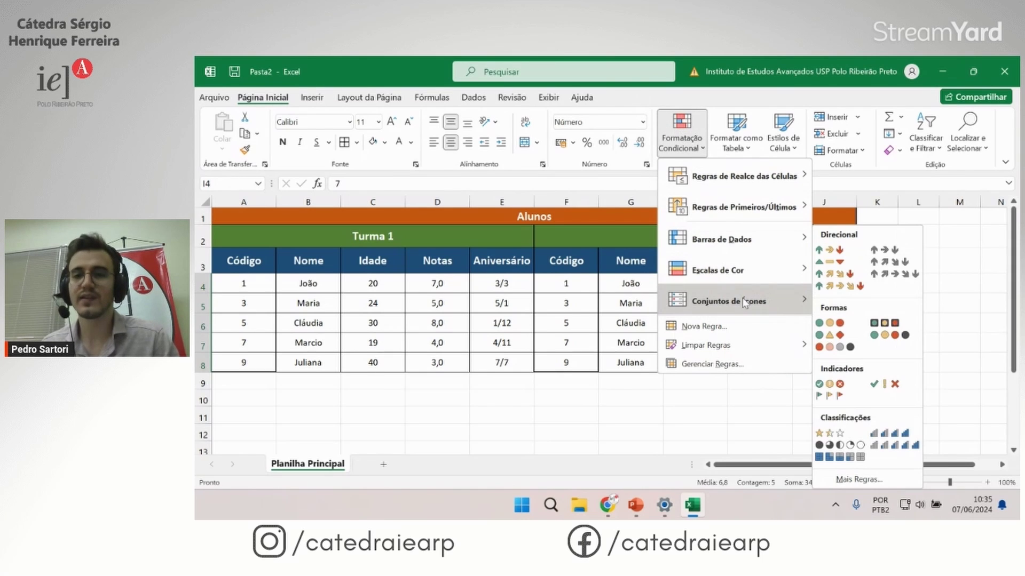
mouse_move(705, 345)
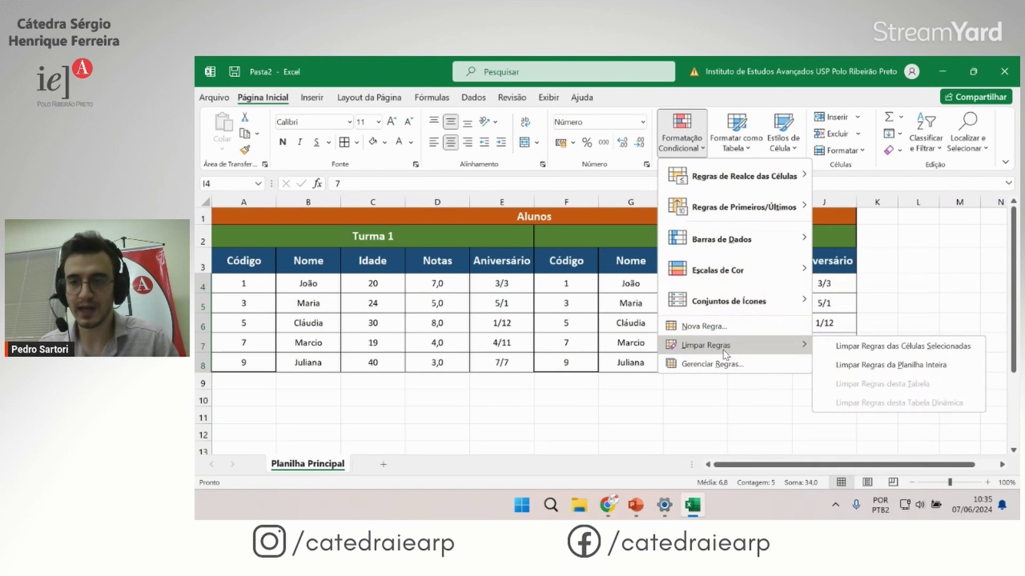
click(859, 348)
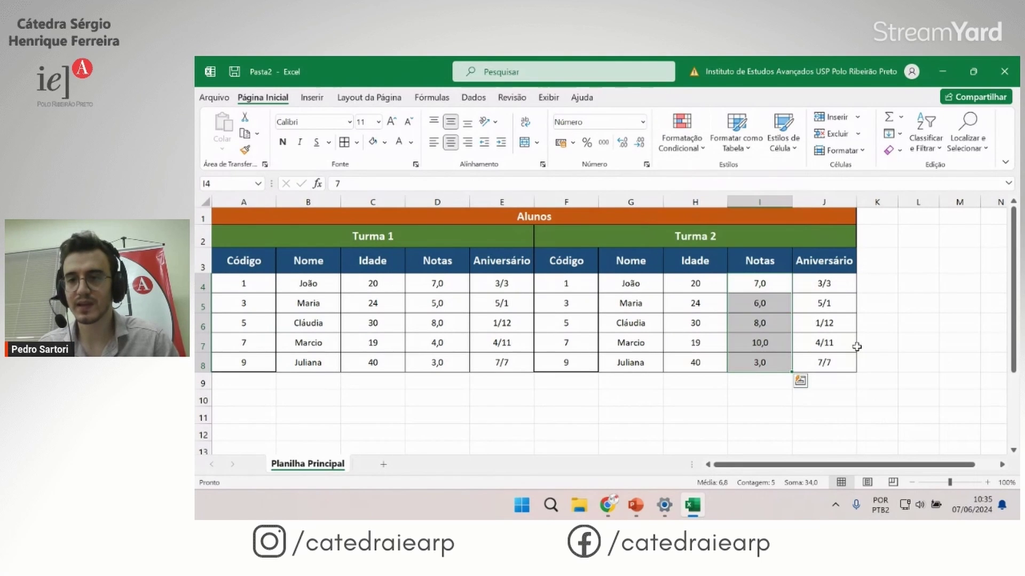
click(757, 305)
click(759, 284)
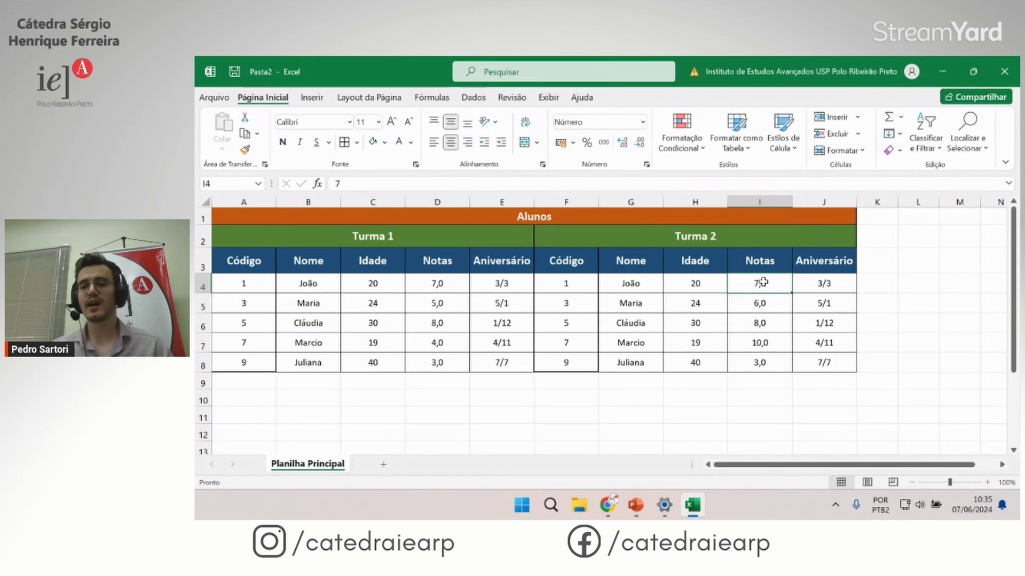
drag(763, 282, 766, 361)
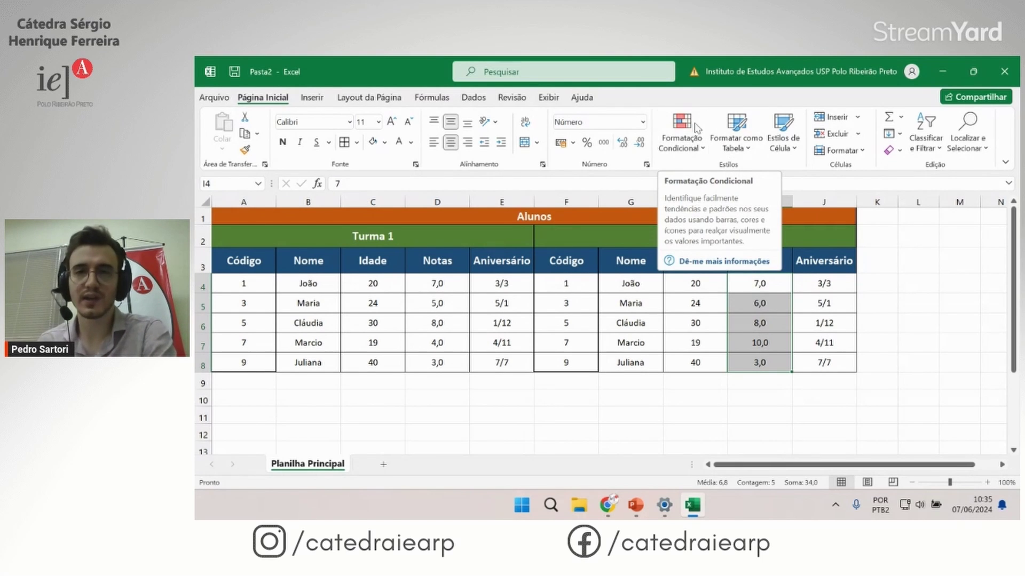
Step: Create a new rule formatting cells whose value is between 5 and 8
click(694, 153)
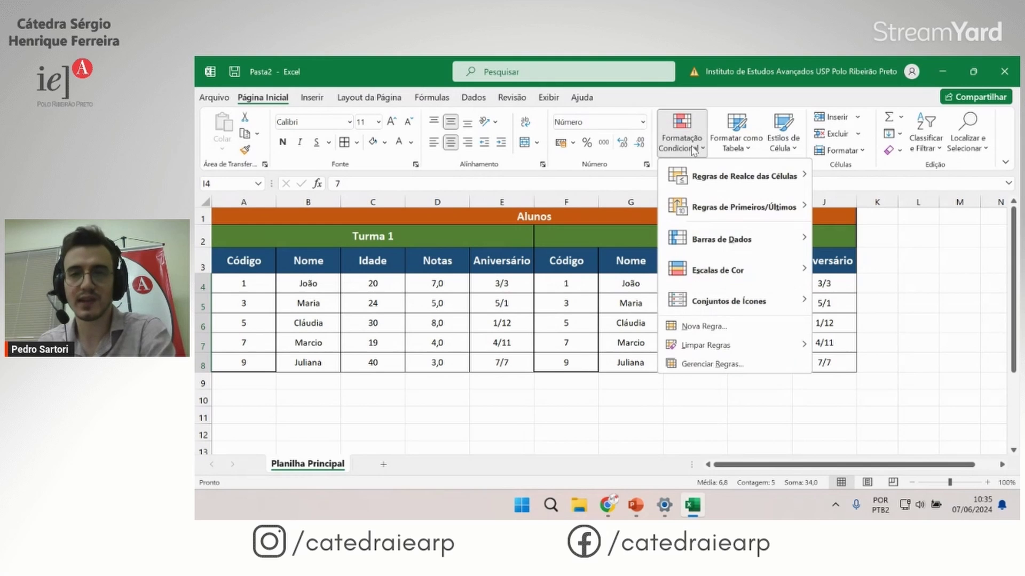
click(700, 327)
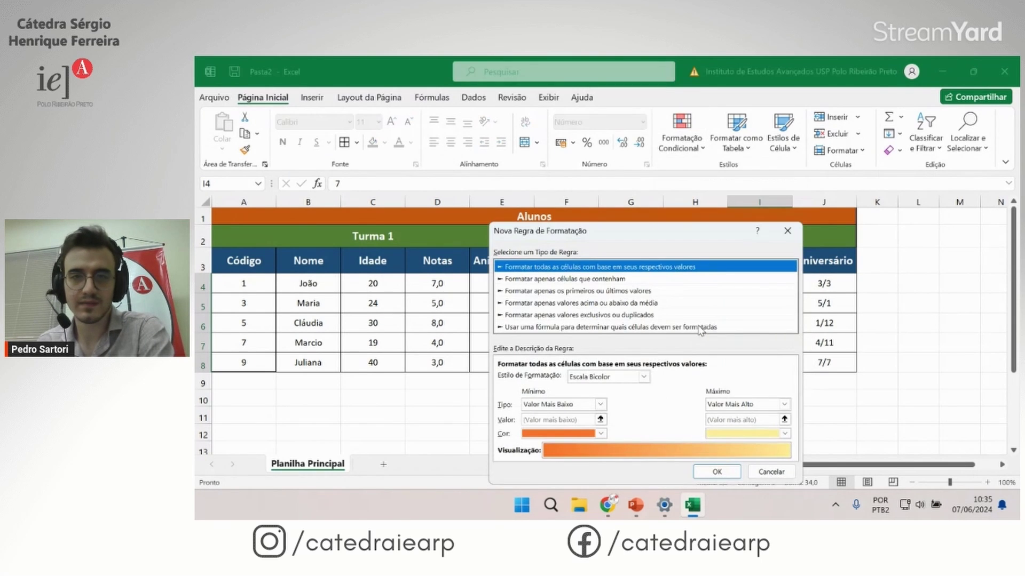
drag(656, 233, 466, 162)
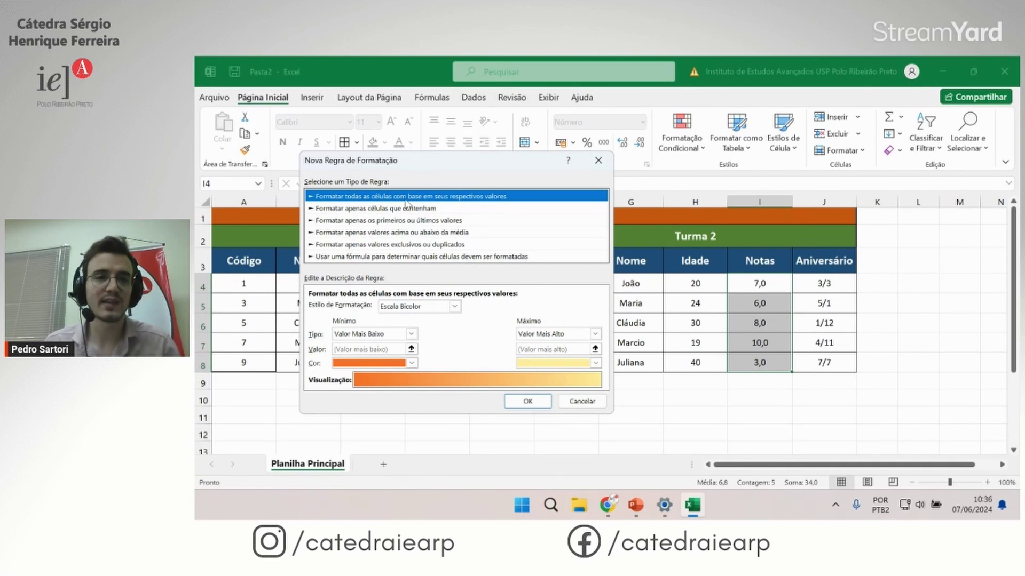
click(382, 209)
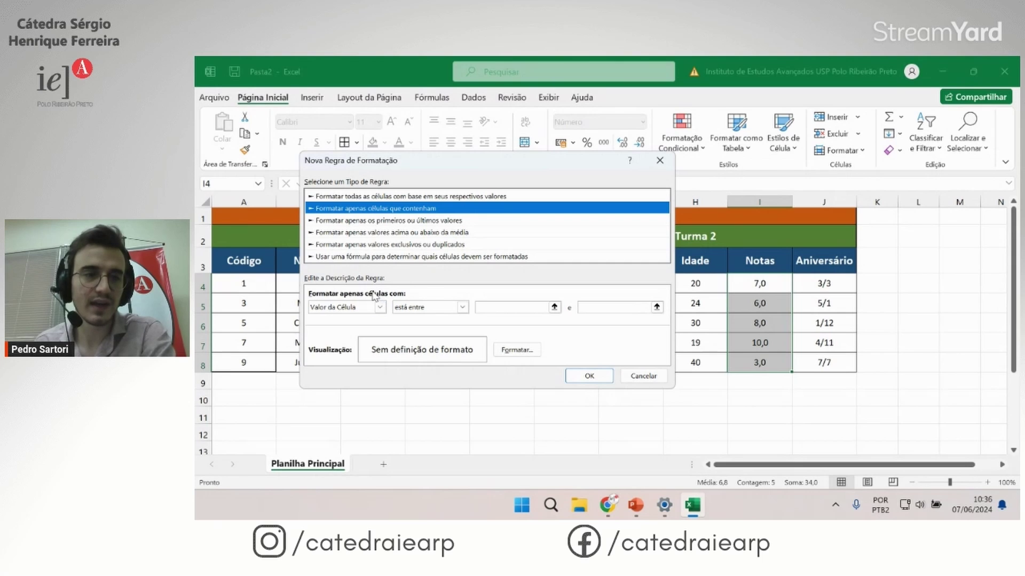
click(380, 308)
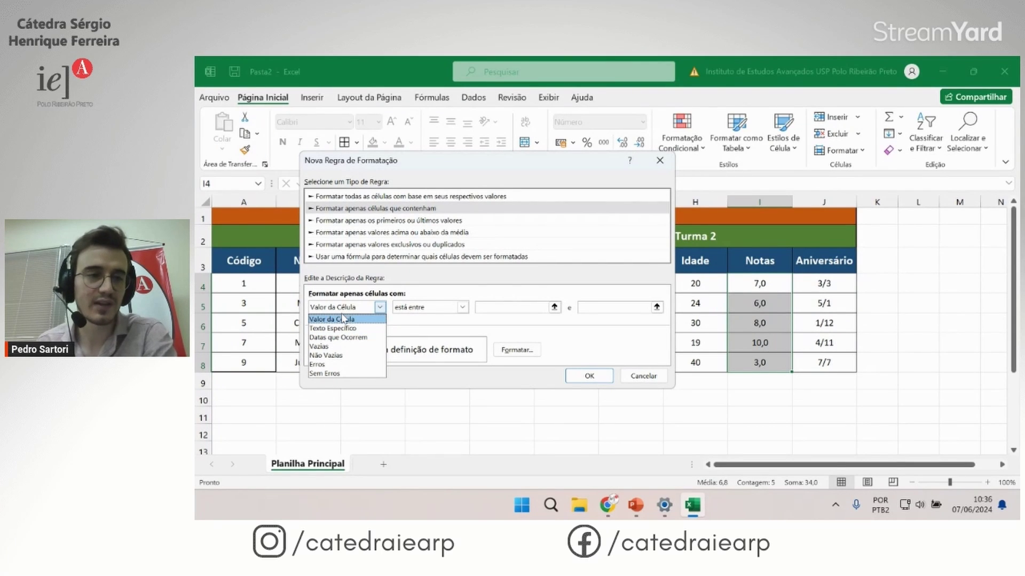
click(352, 319)
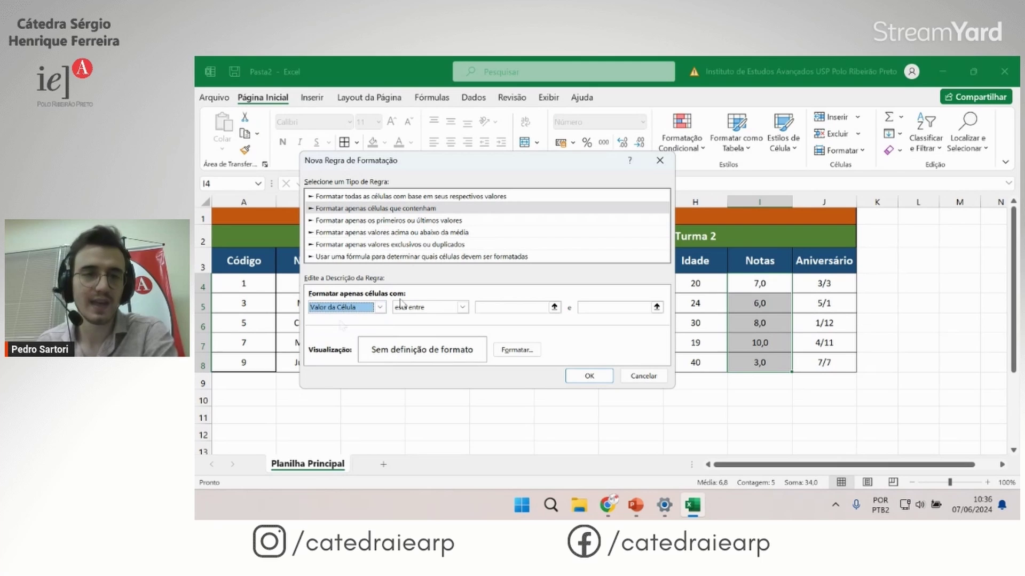
click(462, 307)
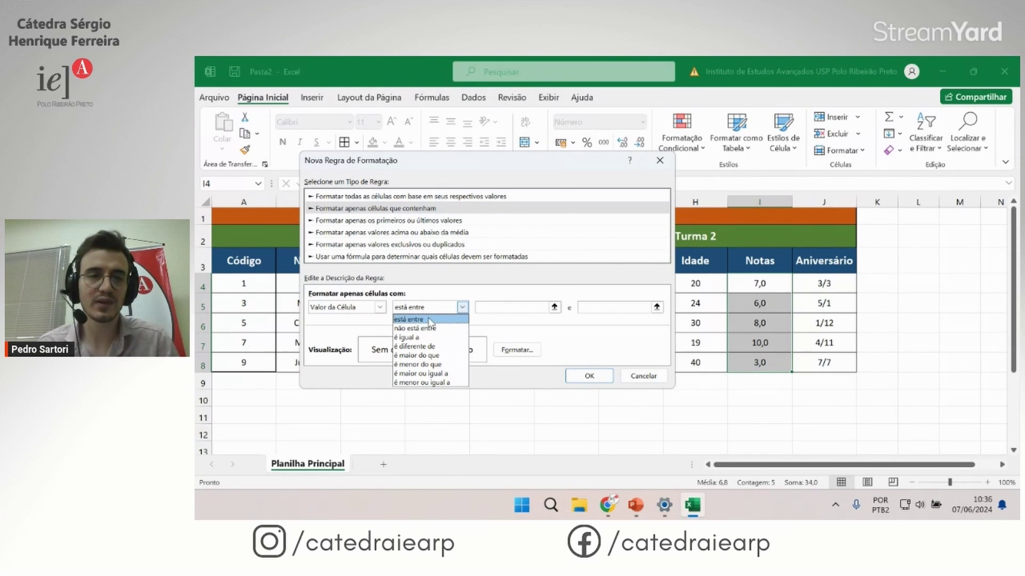
click(428, 319)
key(Tab)
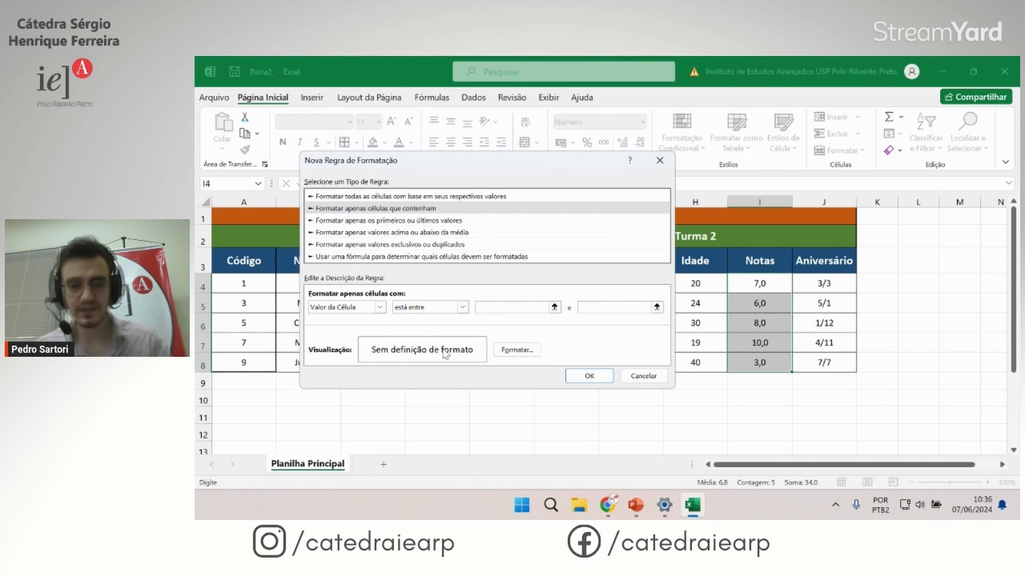
text(5)
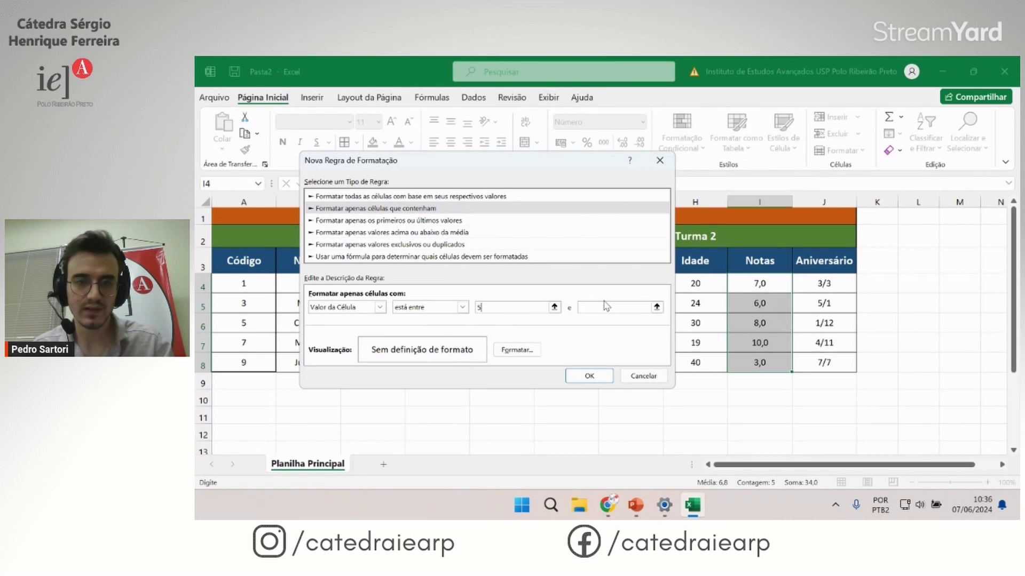
click(606, 306)
text(8)
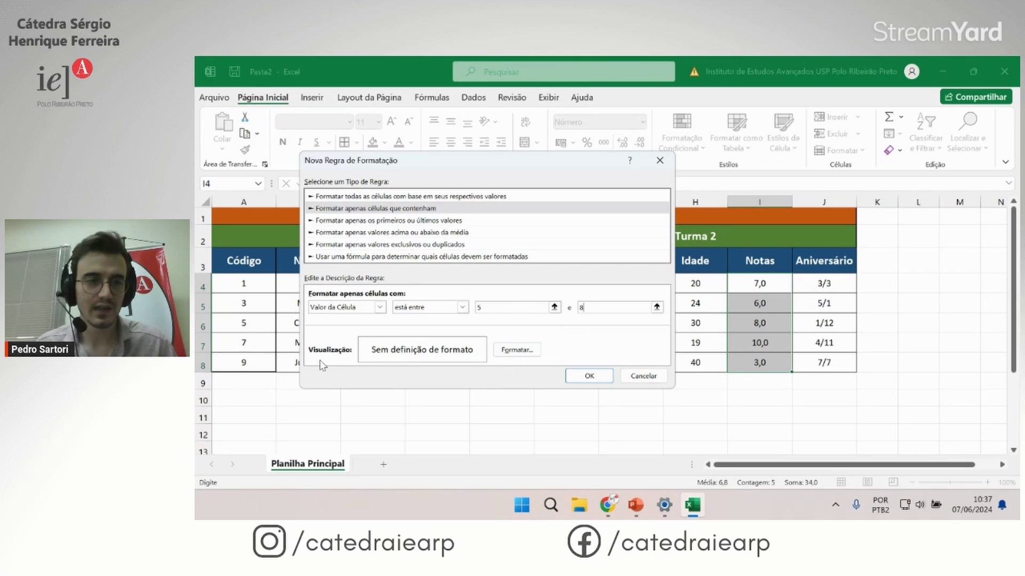
Step: Give the between-5-and-8 rule a purple background fill
click(515, 351)
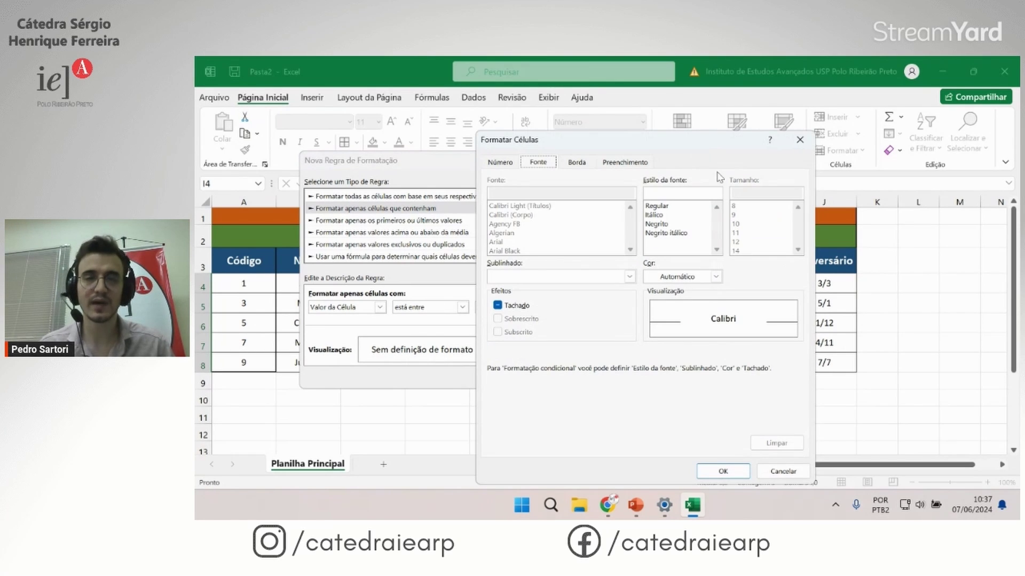
mouse_move(575, 143)
mouse_down()
mouse_move(747, 143)
mouse_move(737, 142)
mouse_up()
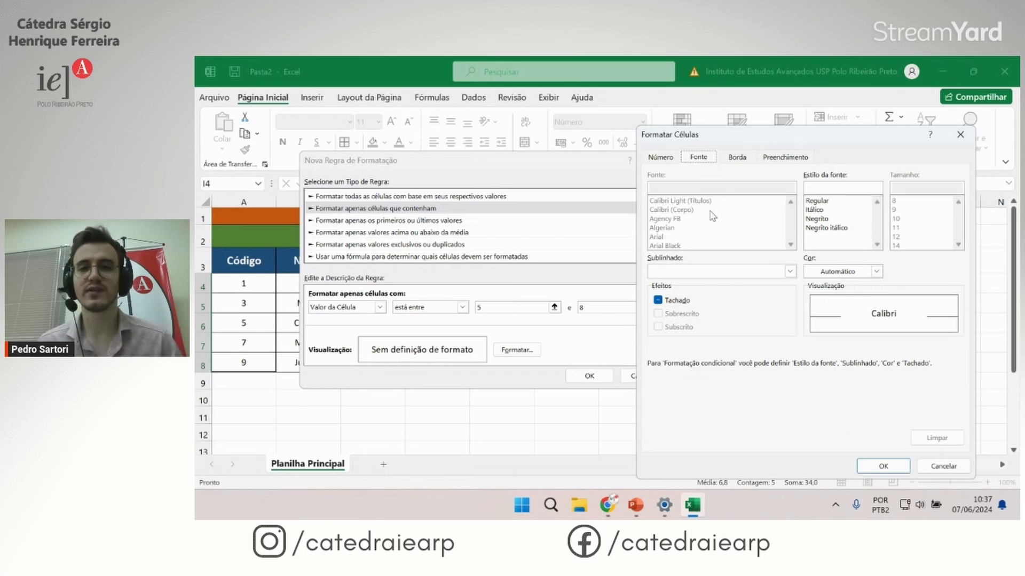
click(783, 159)
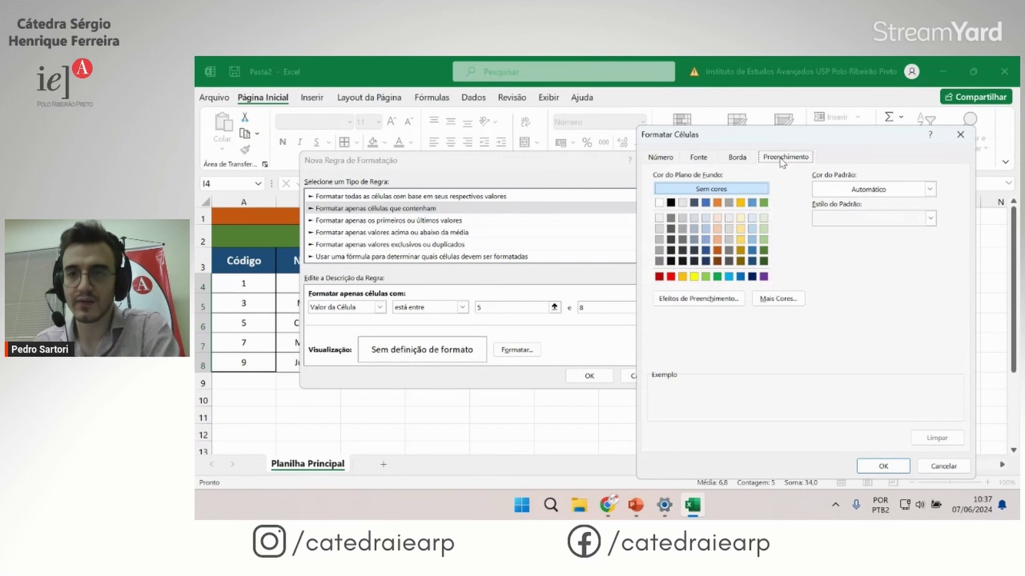
click(933, 193)
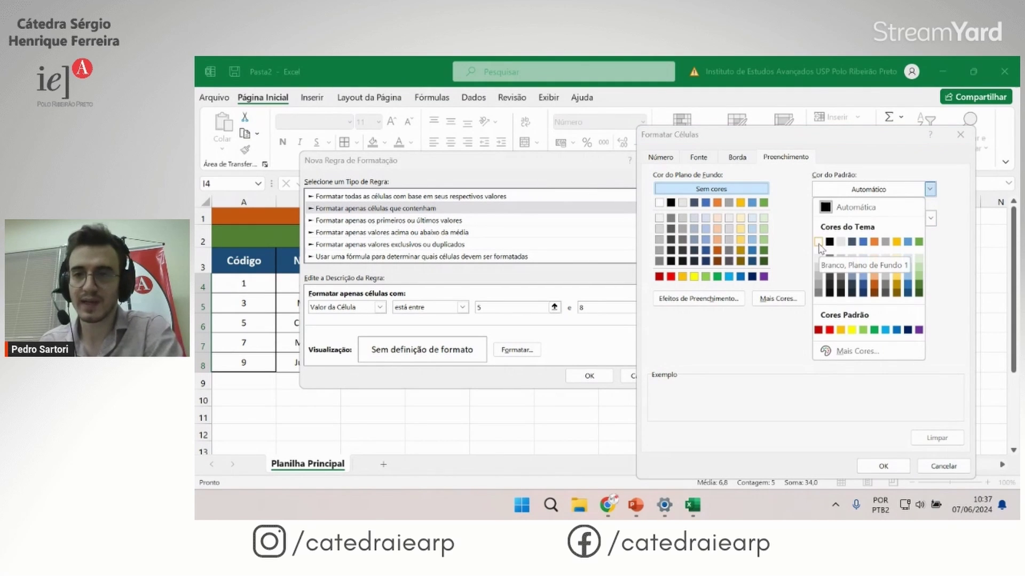
click(838, 208)
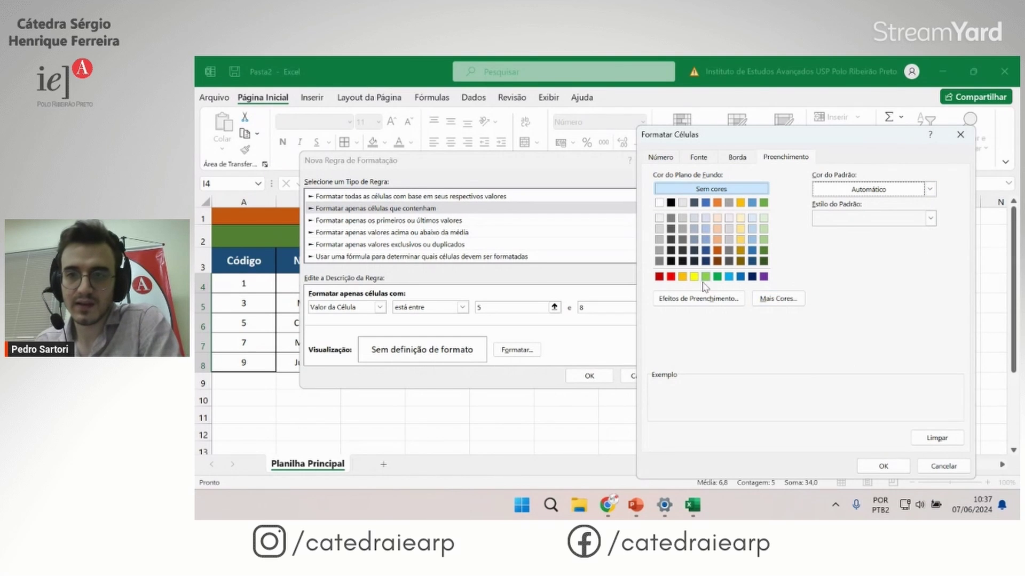
click(764, 277)
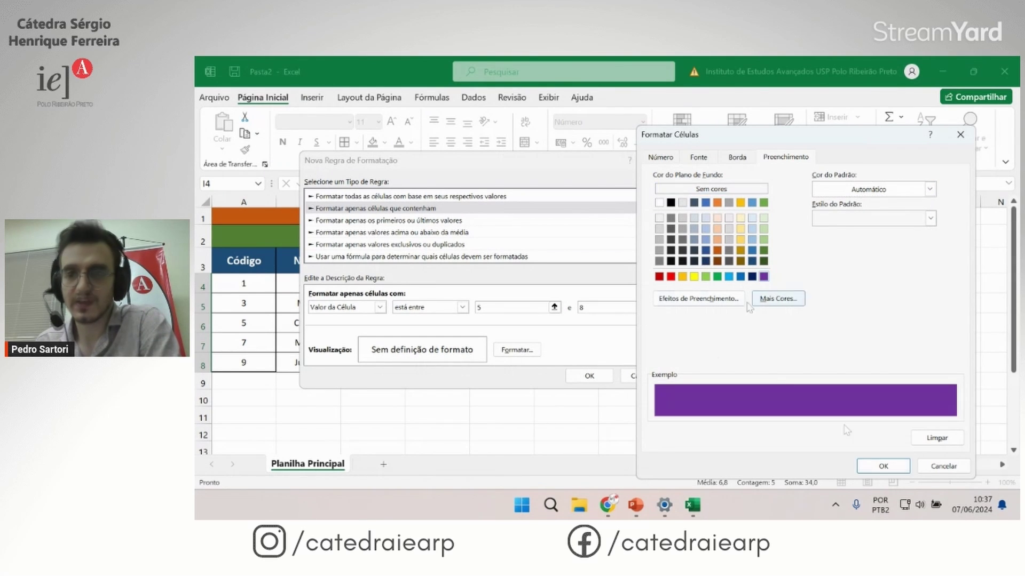
click(884, 466)
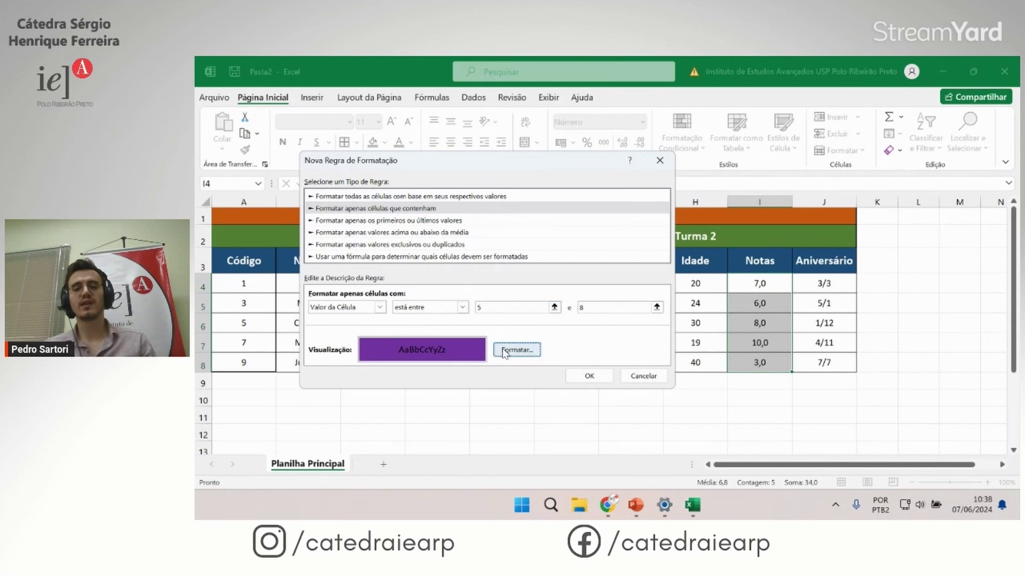
Step: Apply the purple between-5-and-8 rule and check the grades from I4 down
click(589, 377)
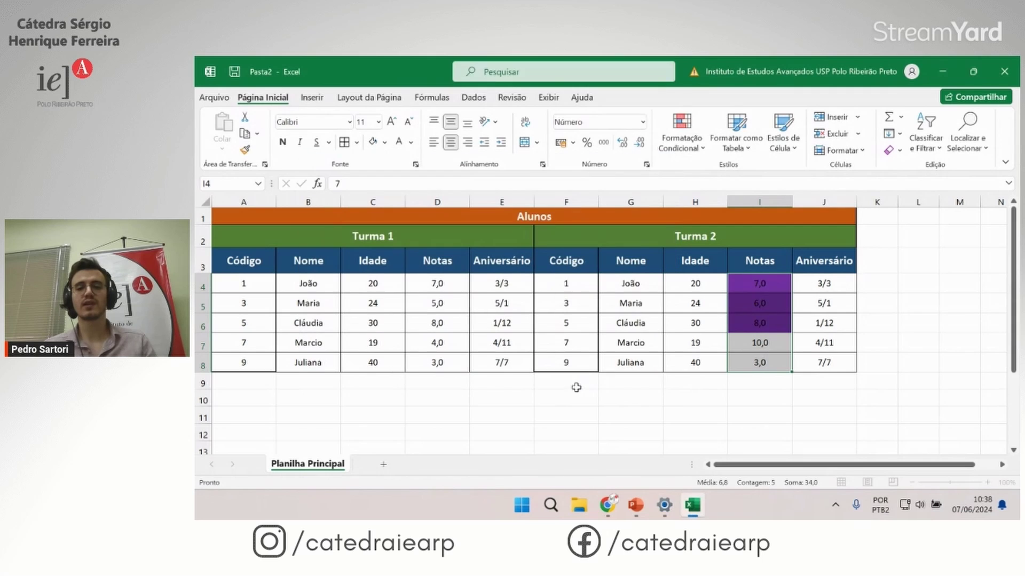
click(742, 415)
click(757, 284)
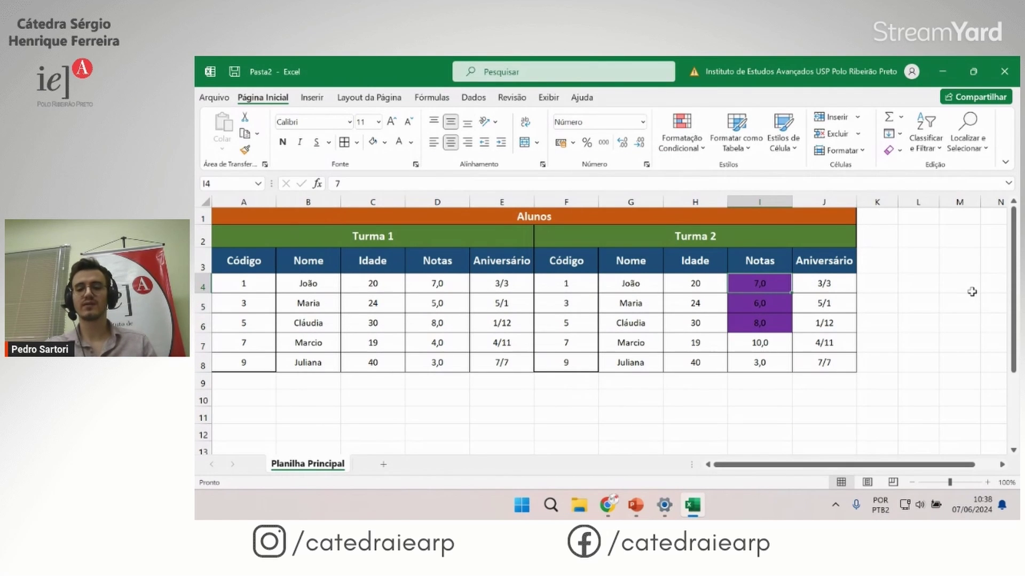
key(Down)
key(Down)
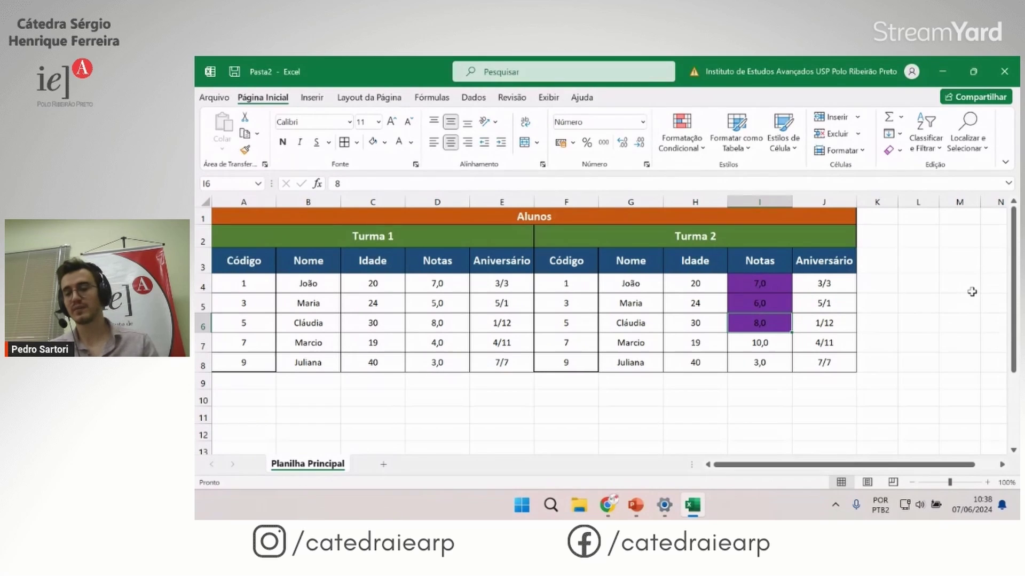
Step: Clear the conditional rules from I4:I8 and reselect the grades
drag(759, 283, 763, 362)
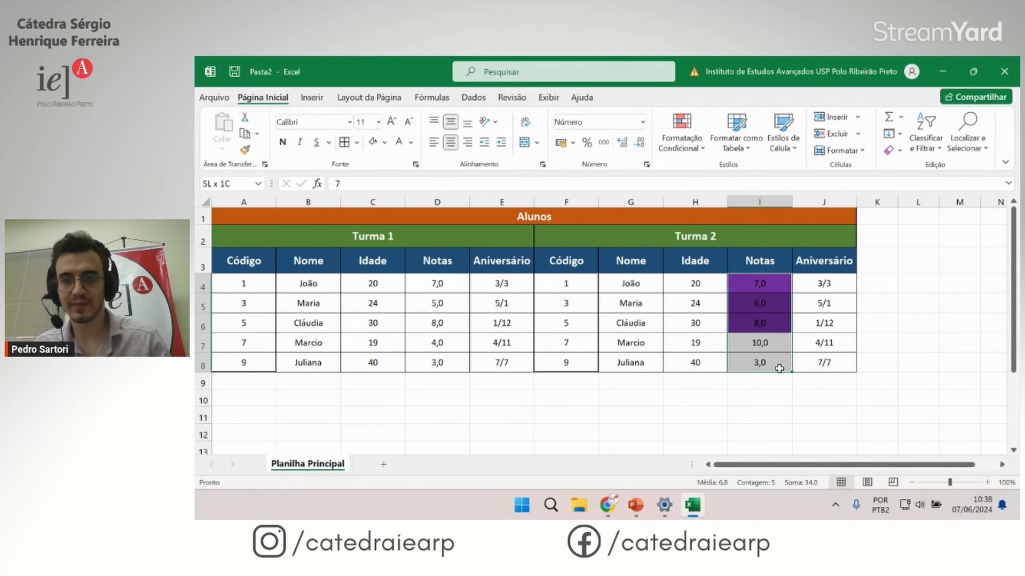
click(680, 136)
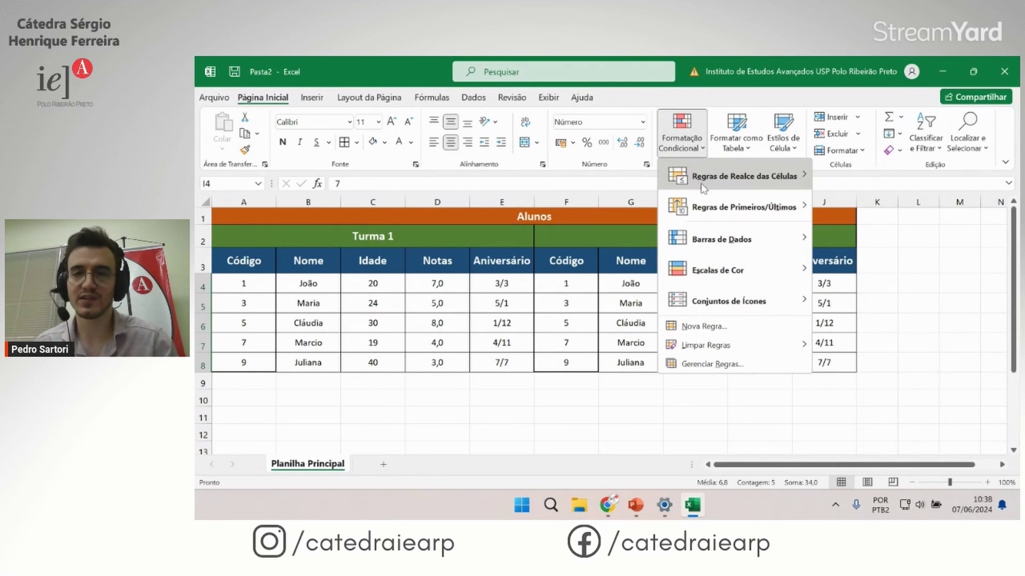
mouse_move(706, 345)
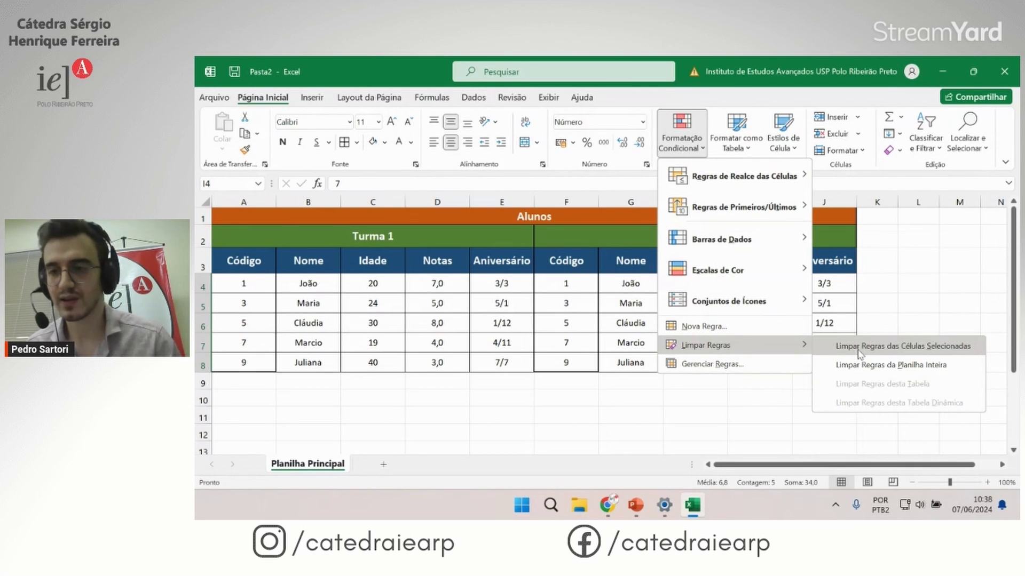
click(859, 347)
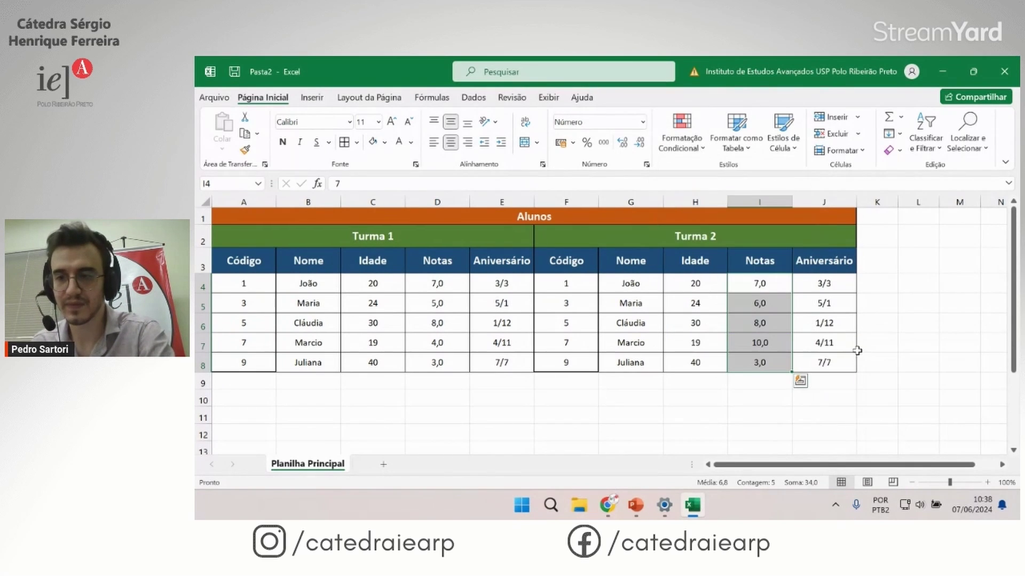
click(750, 290)
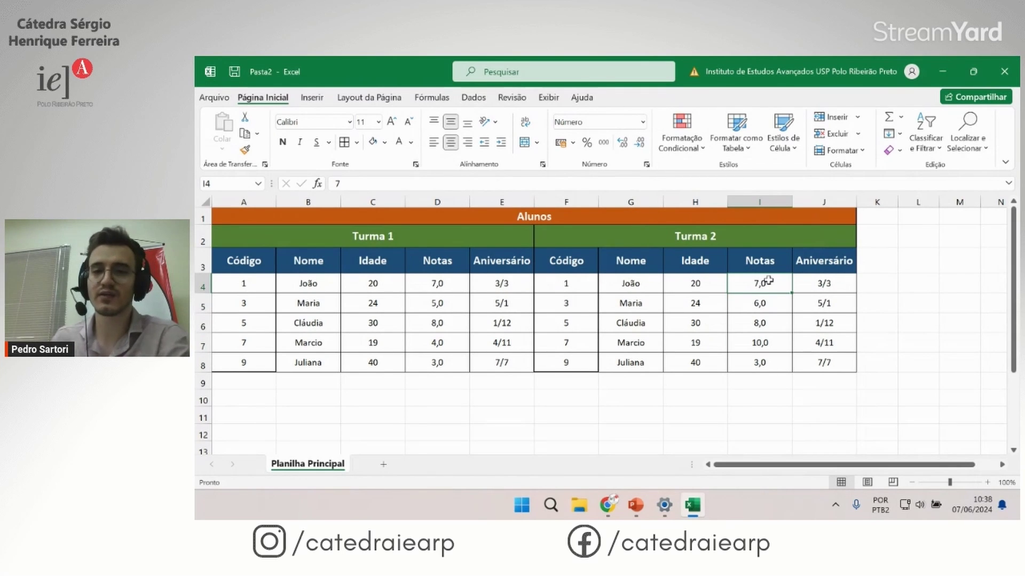
drag(769, 285, 772, 362)
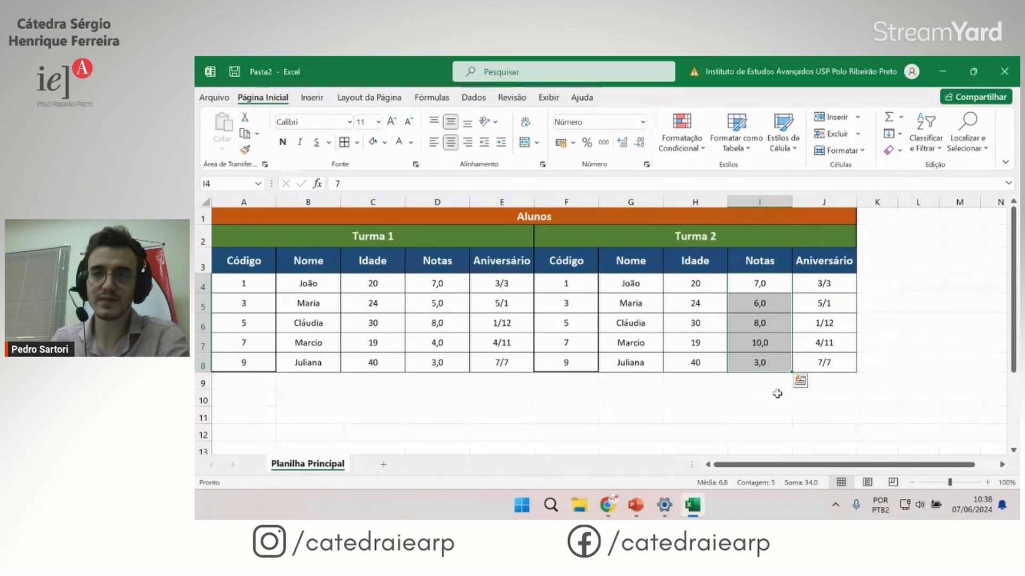
Step: Start a new rule for cell values greater than or equal to 6
click(677, 131)
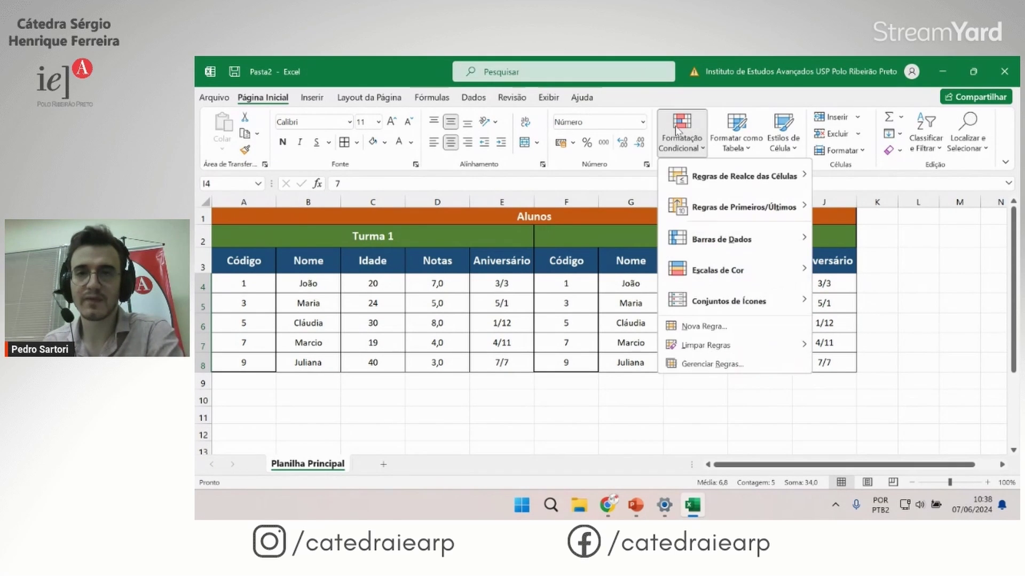
click(694, 326)
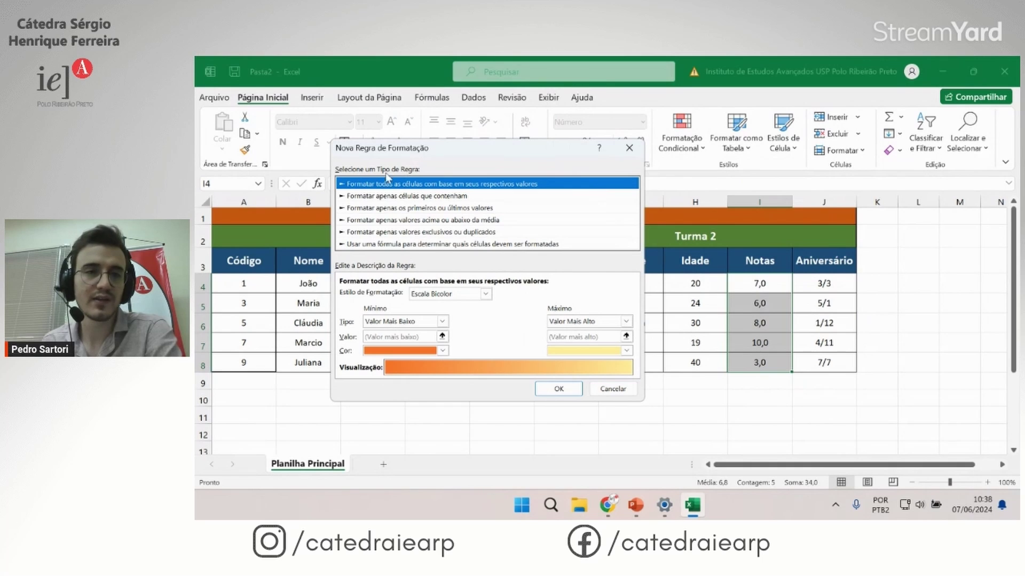
click(423, 196)
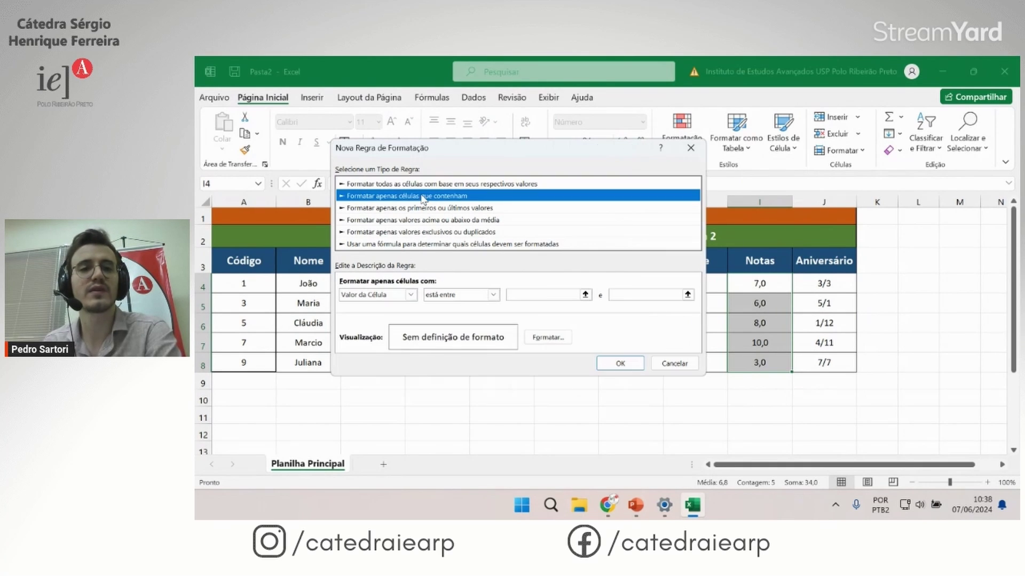
click(411, 296)
click(412, 296)
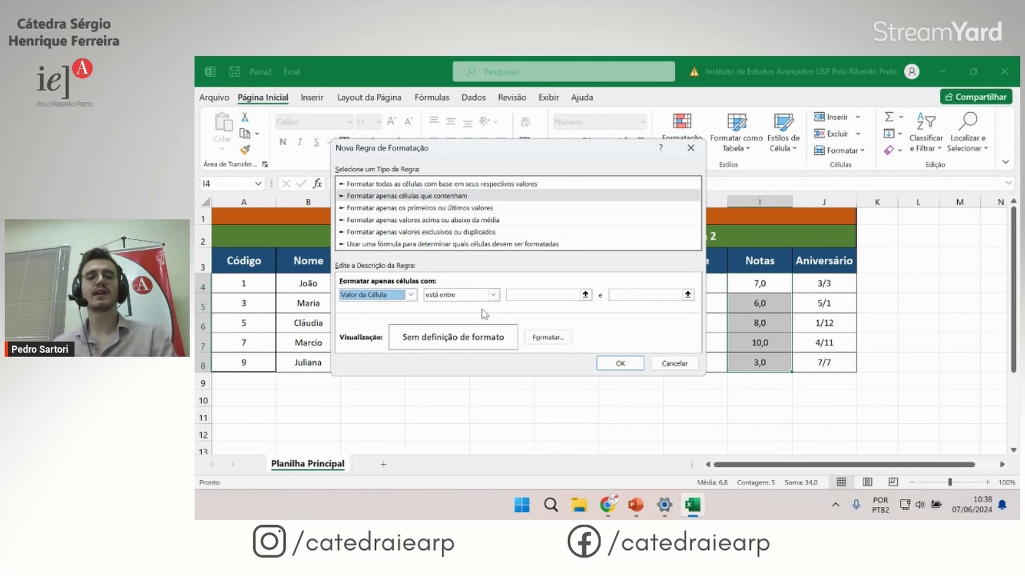
click(494, 297)
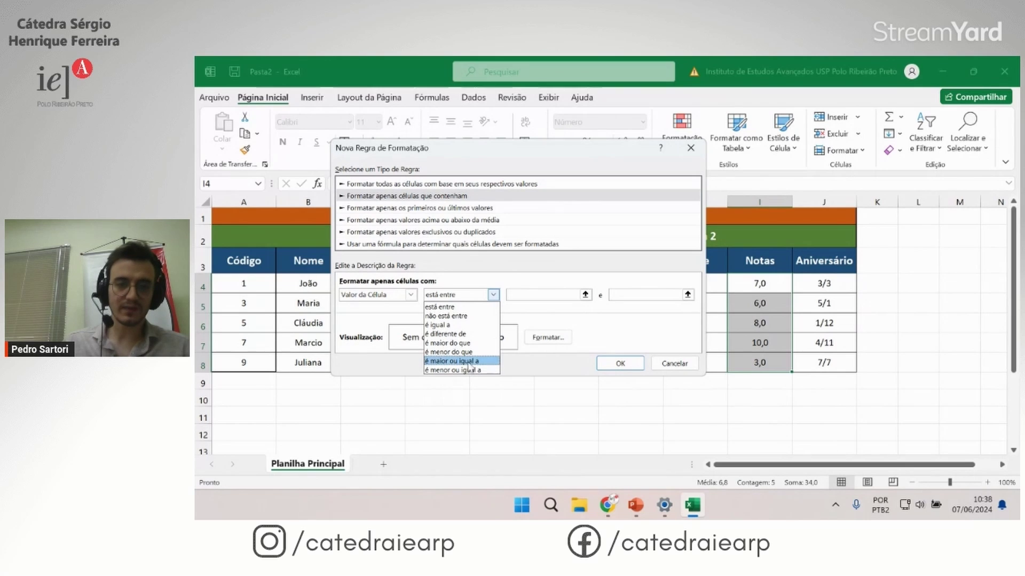
click(469, 363)
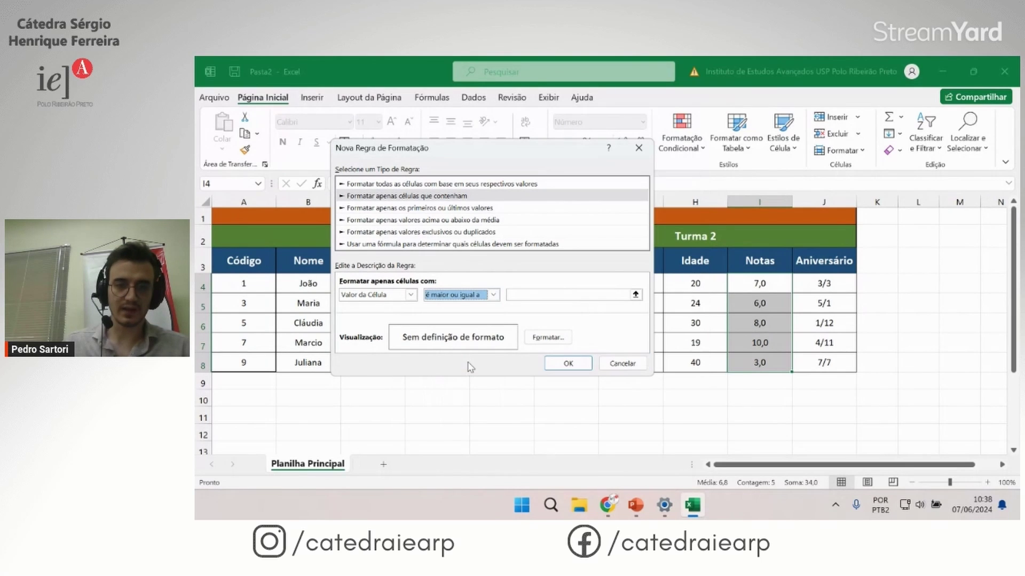
click(523, 296)
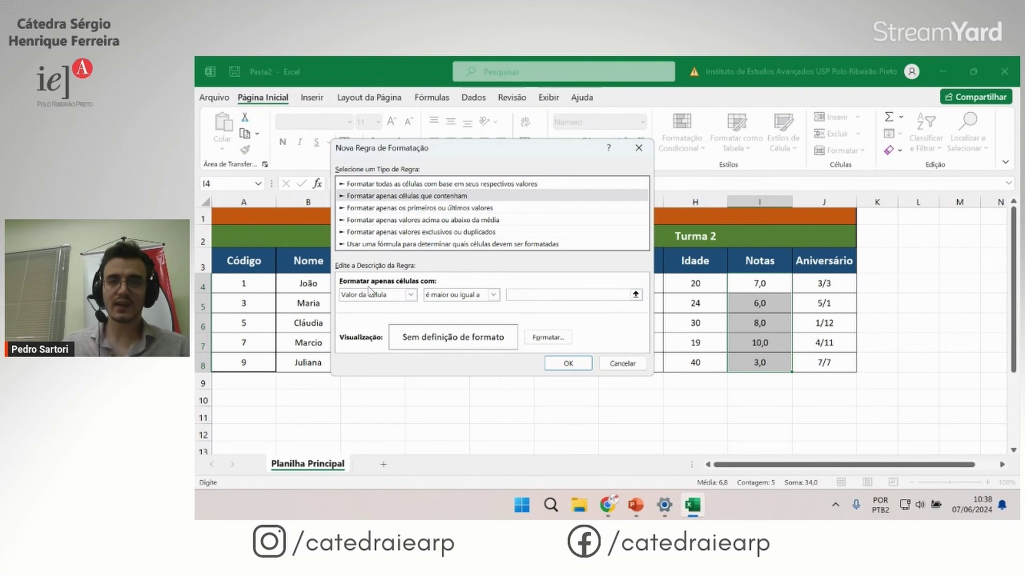
text(6)
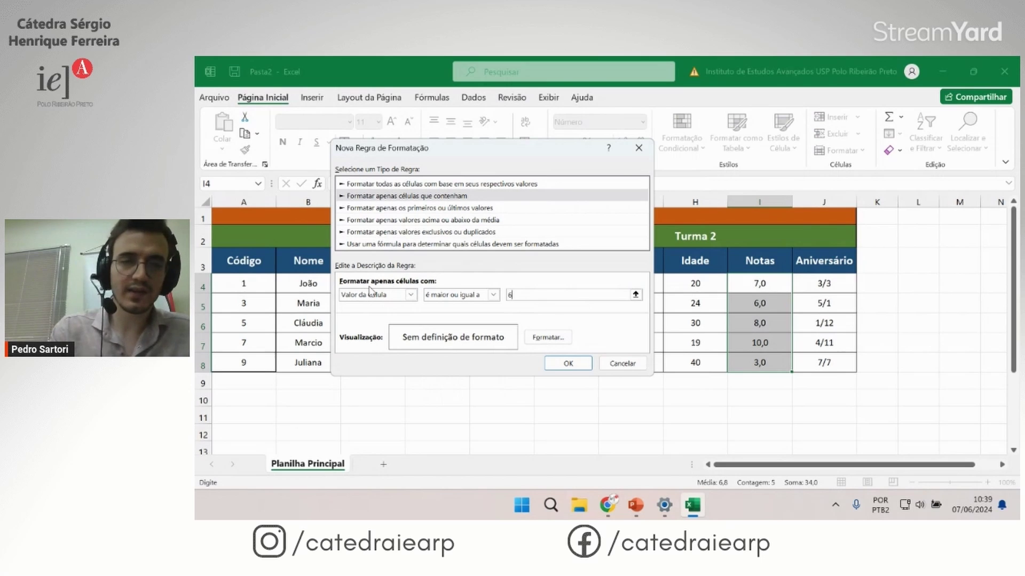
Step: Format the ≥6 rule with light green fill and dark green font, and apply it
click(540, 345)
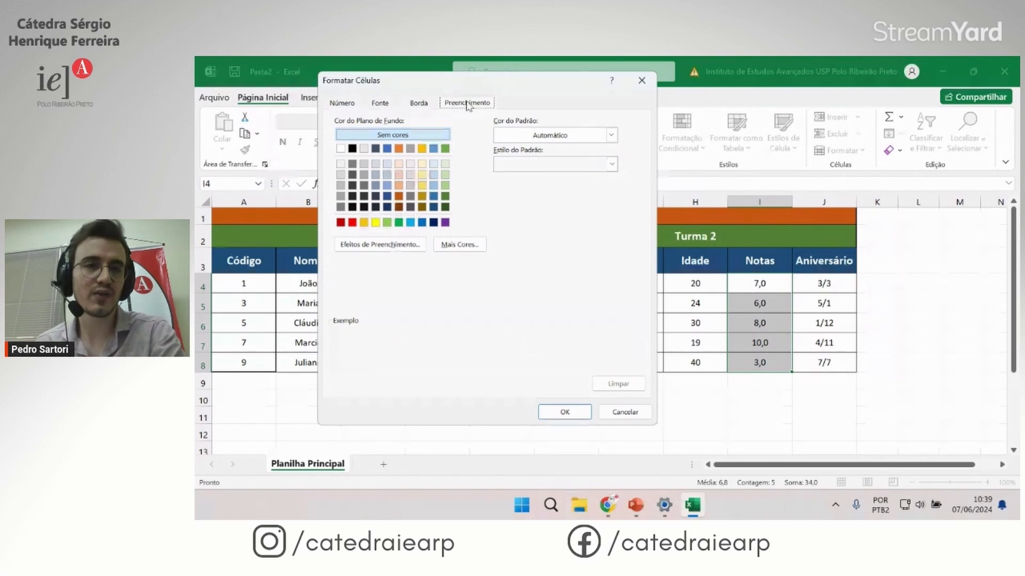
click(446, 186)
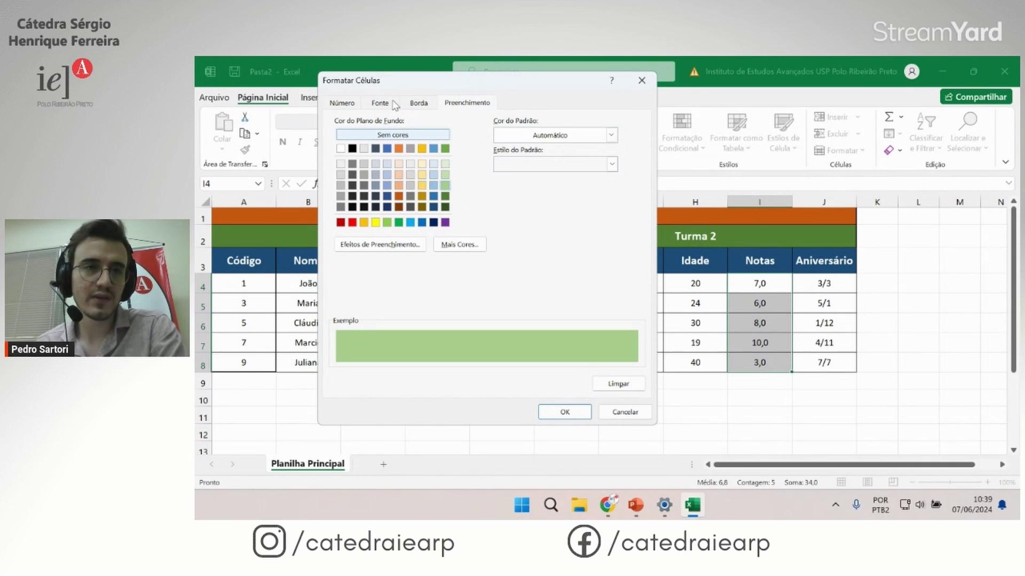
click(380, 103)
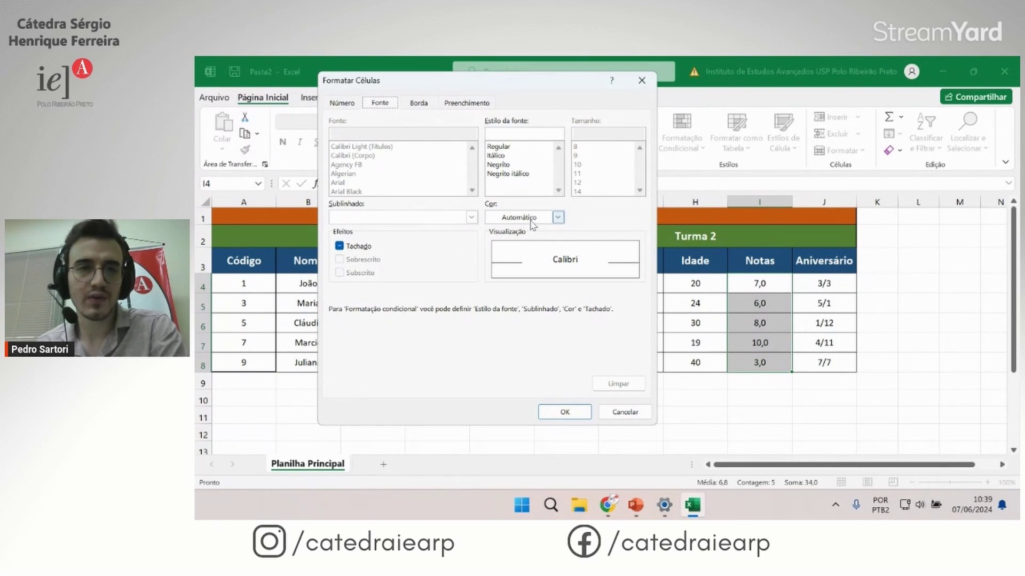
click(557, 218)
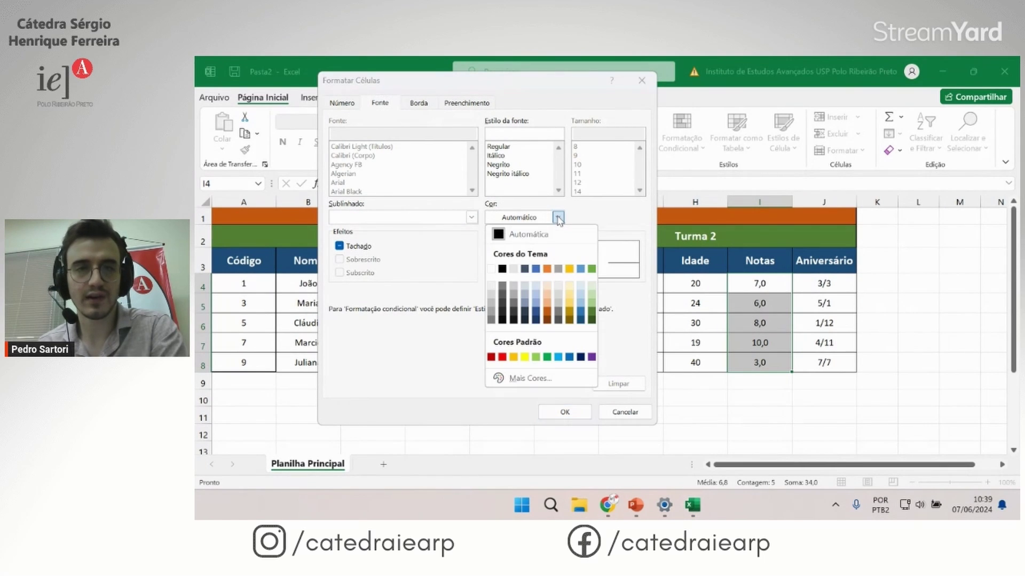
click(592, 321)
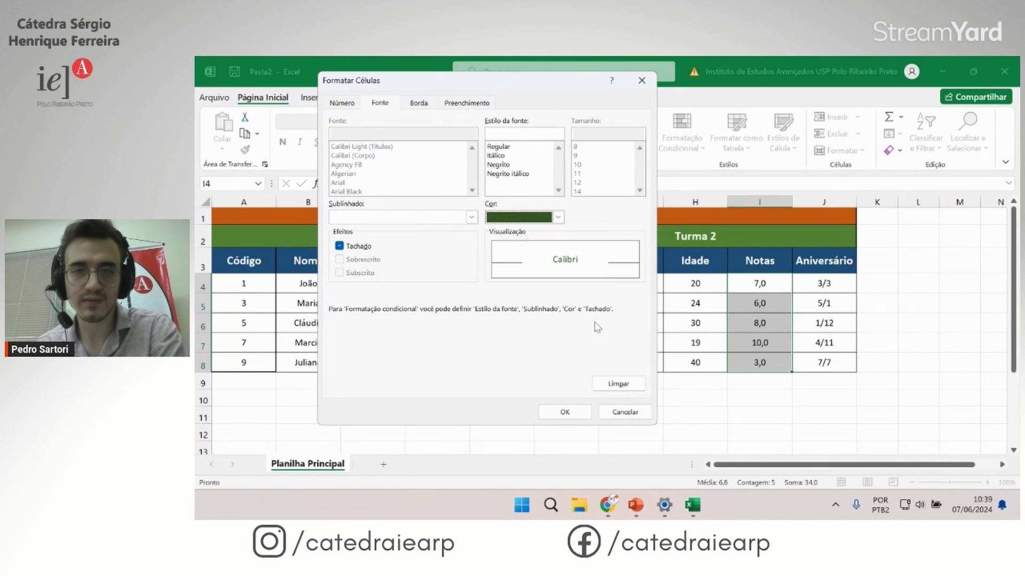
click(566, 414)
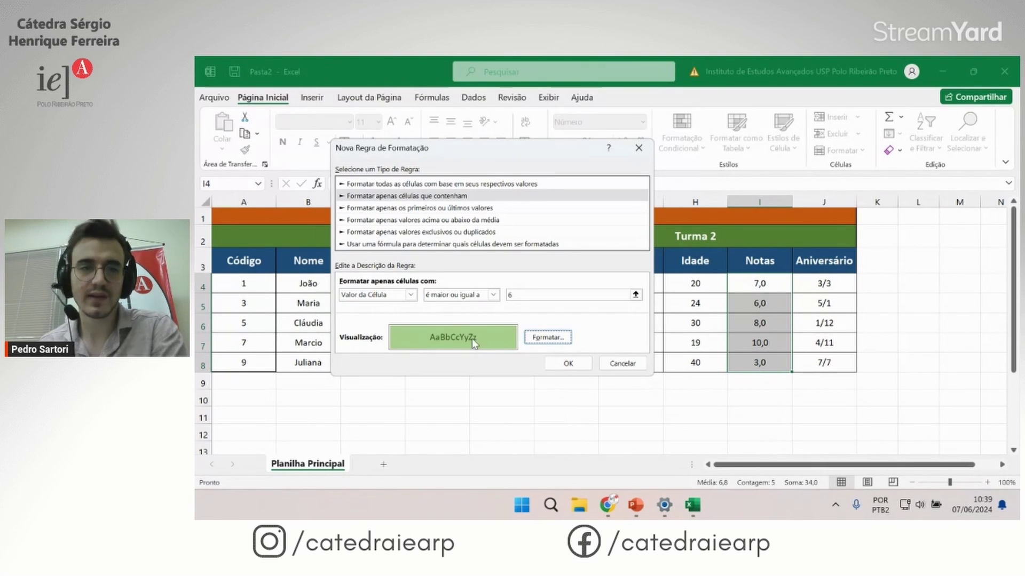
click(568, 363)
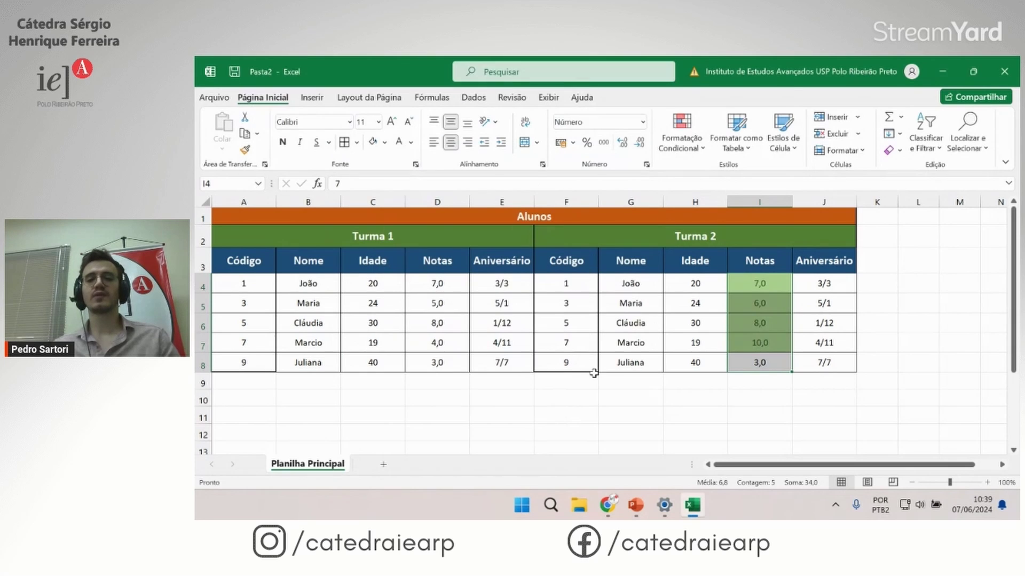
click(739, 405)
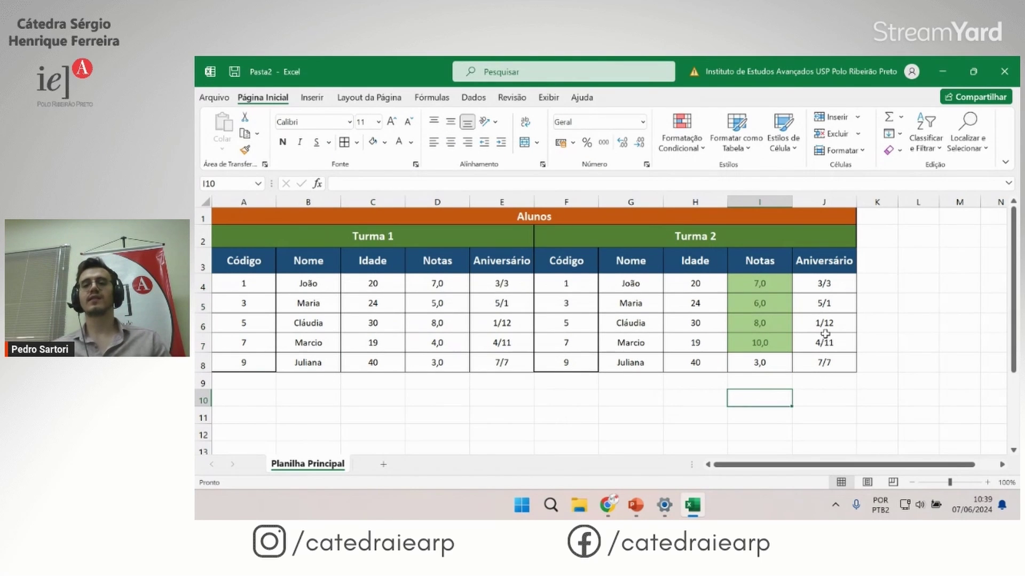
click(767, 301)
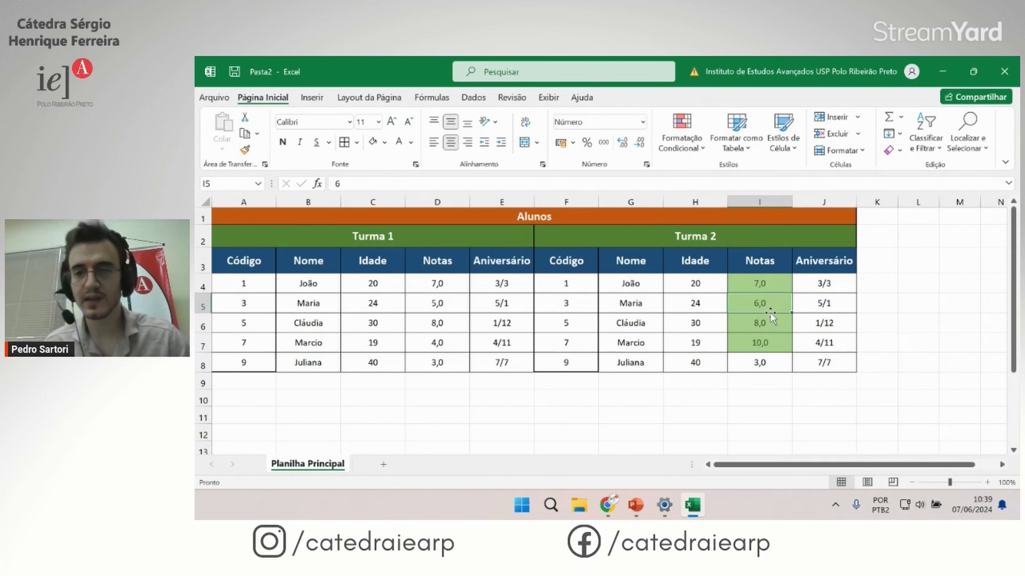
Step: Select the Turma 2 grades I4:I8 and open the conditional formatting rules manager
drag(763, 283, 774, 366)
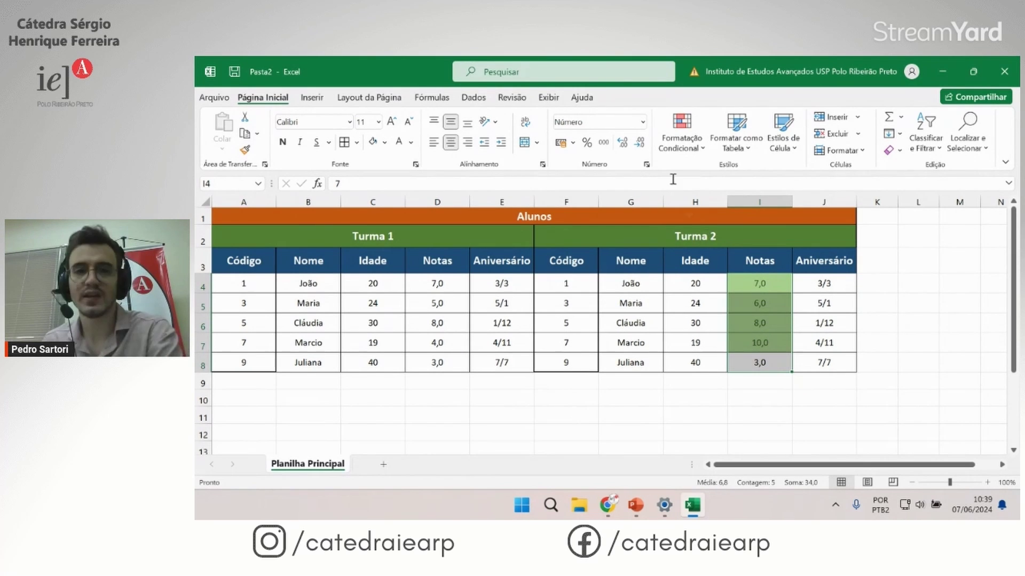
click(681, 140)
mouse_move(734, 175)
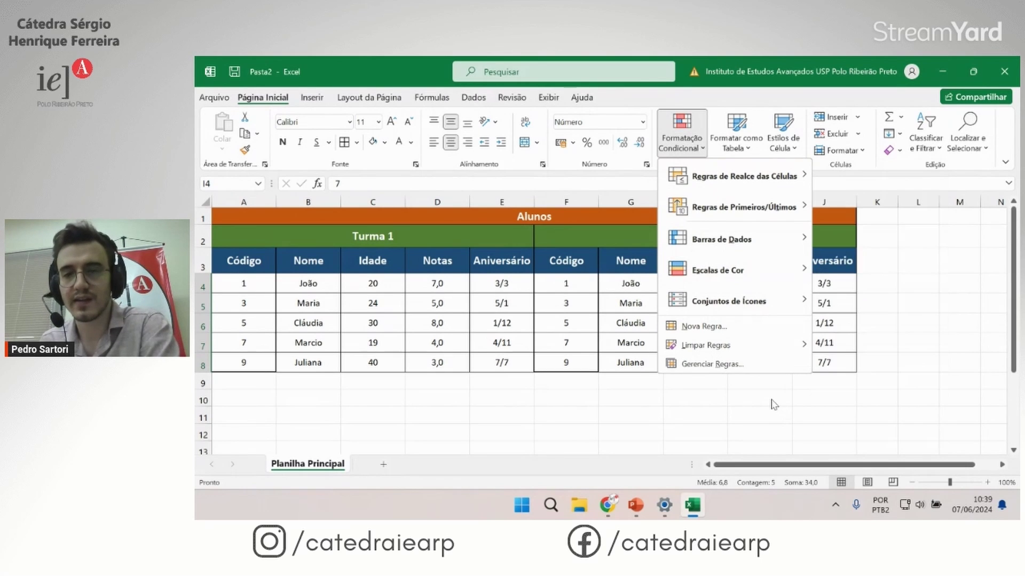
click(692, 367)
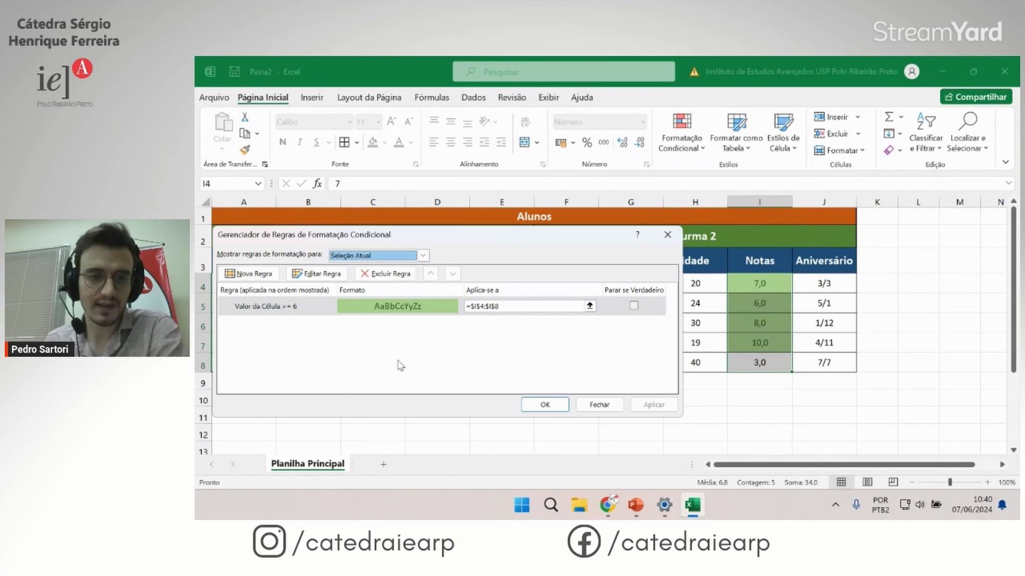
Step: Create a new cell-value rule for grades less than 6 and open its format settings
click(288, 313)
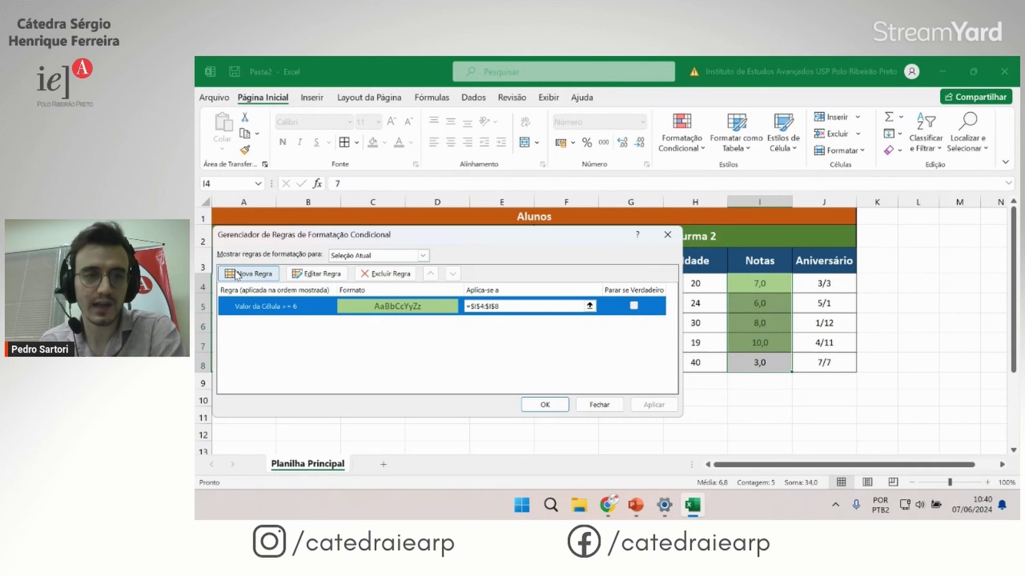
click(237, 275)
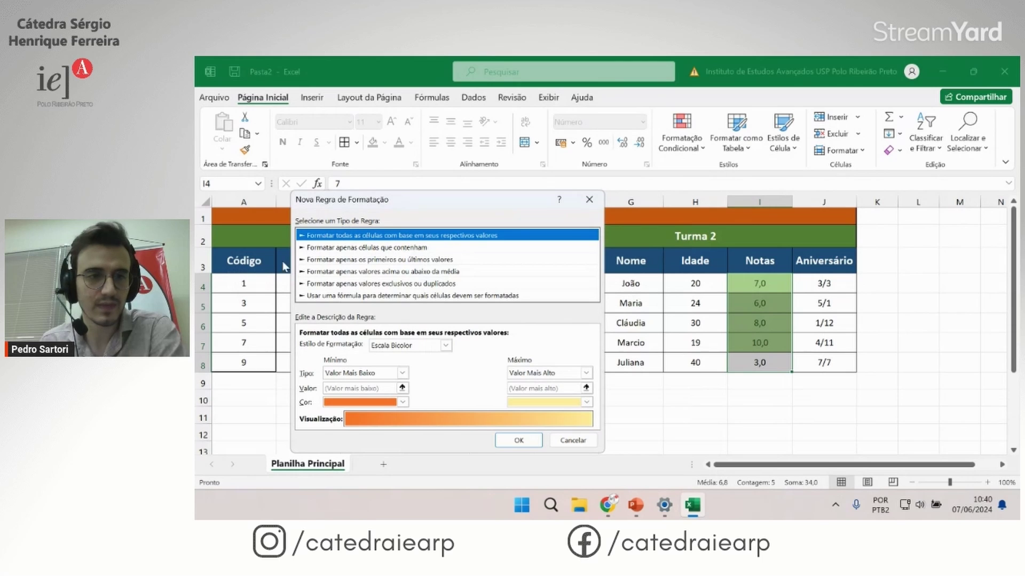
drag(340, 202, 284, 176)
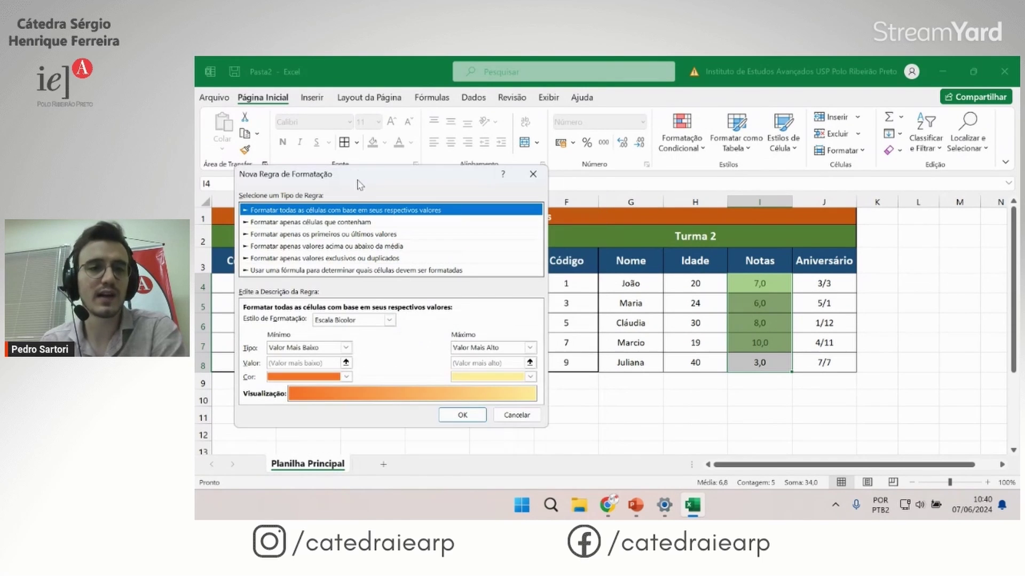
click(317, 222)
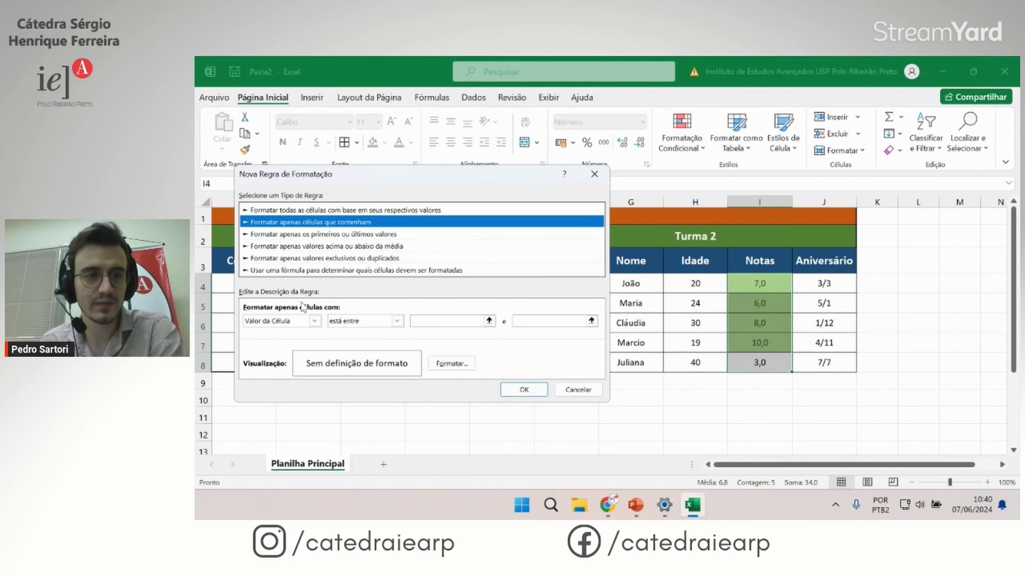
click(397, 321)
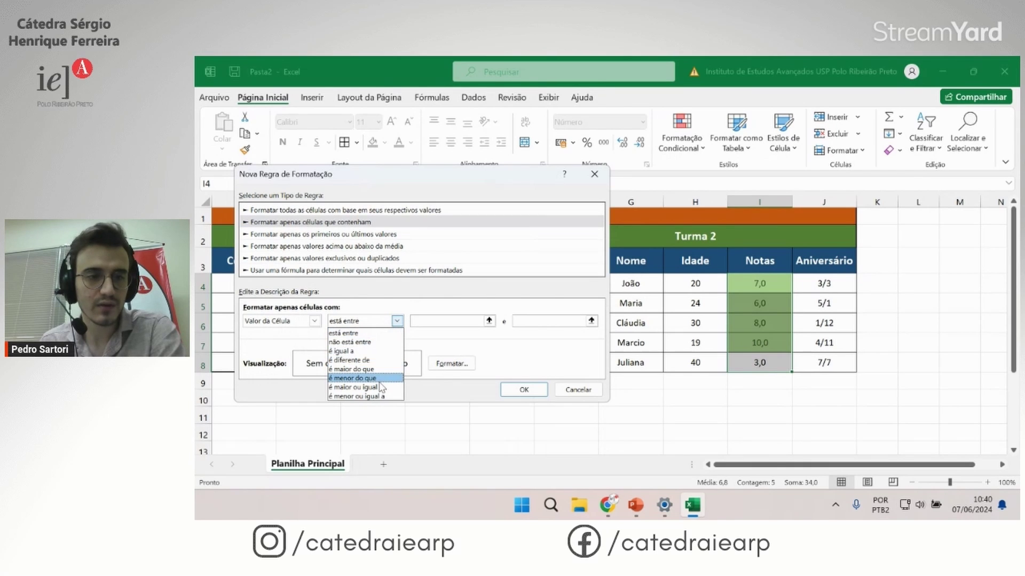
click(375, 379)
click(424, 321)
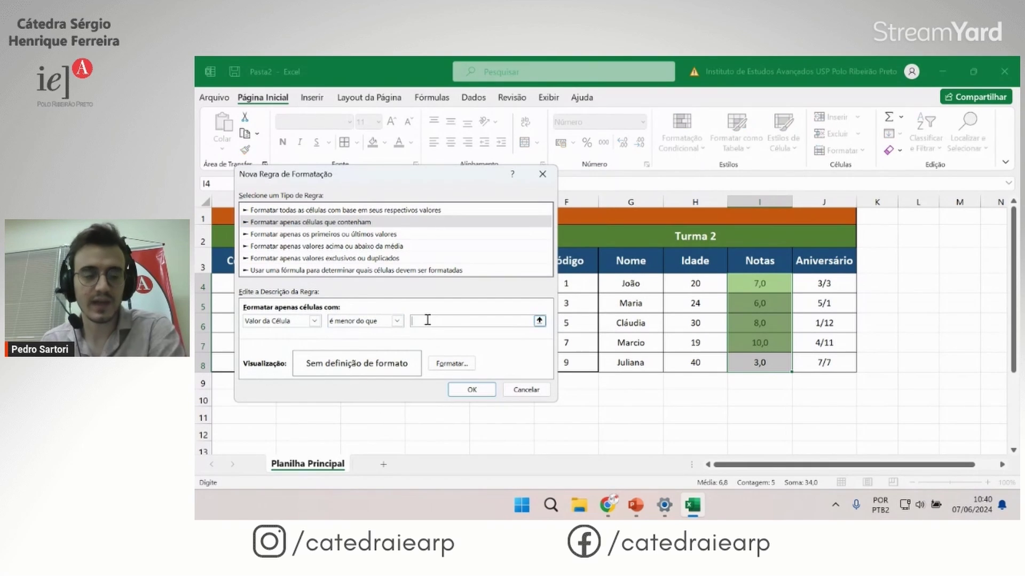
text(6)
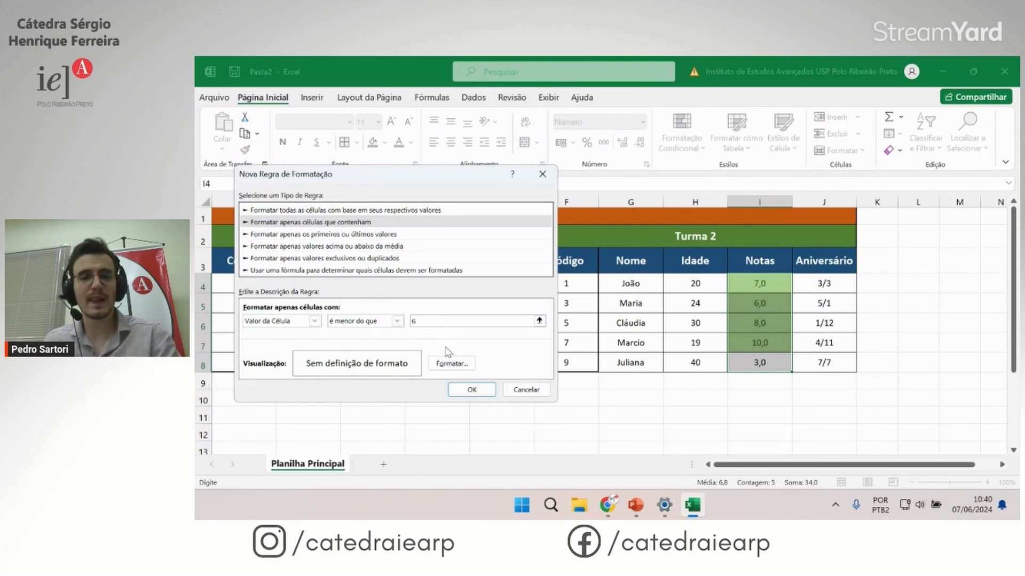
click(451, 365)
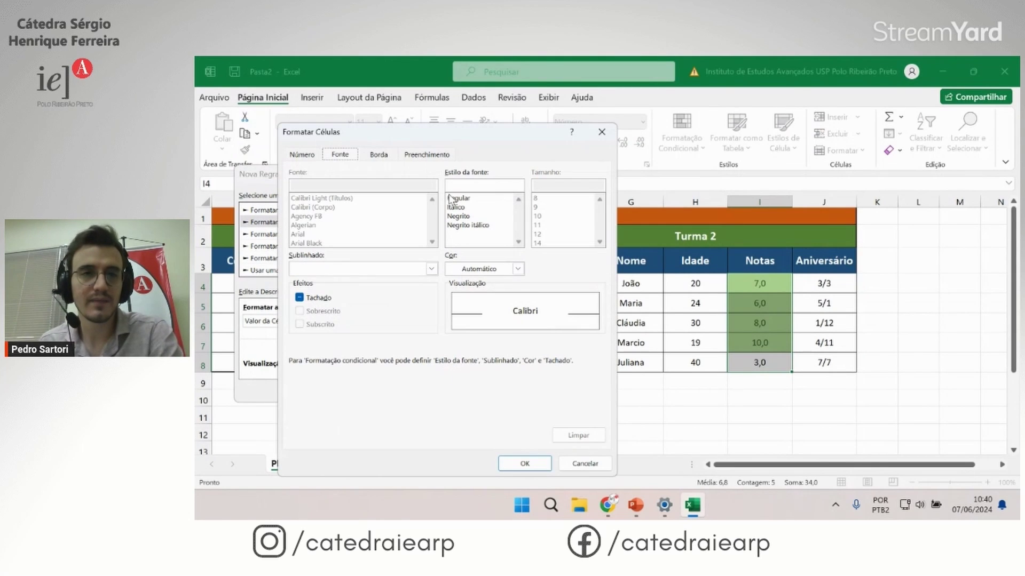
Step: Format the less-than-6 rule with dark red font and a light peach fill
click(433, 156)
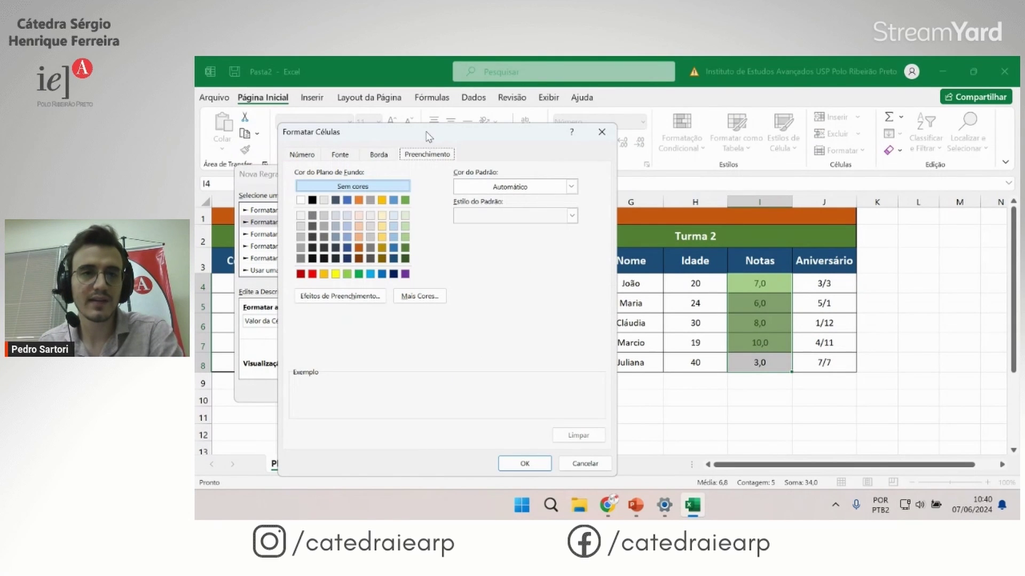
drag(426, 136, 410, 131)
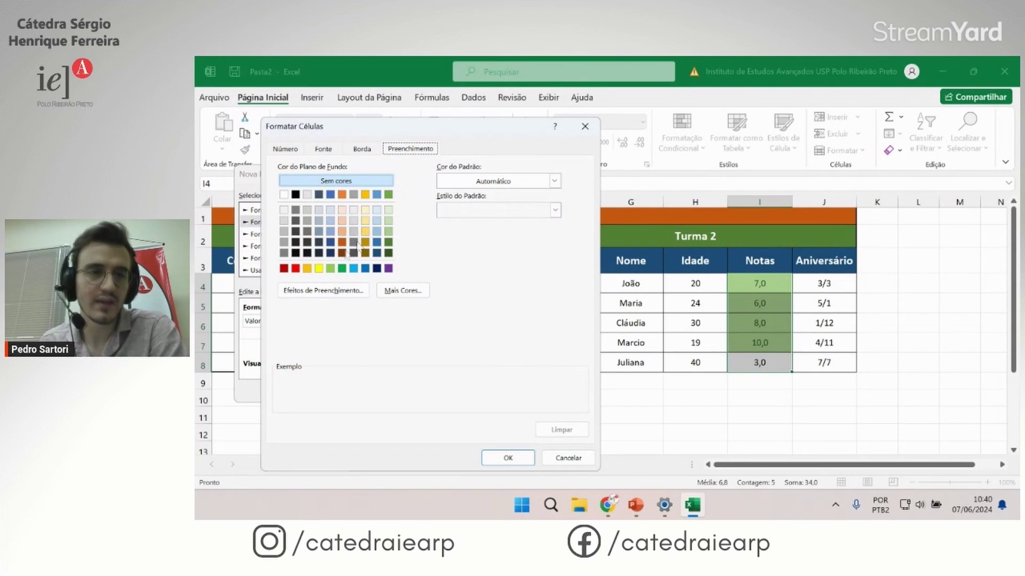
click(284, 268)
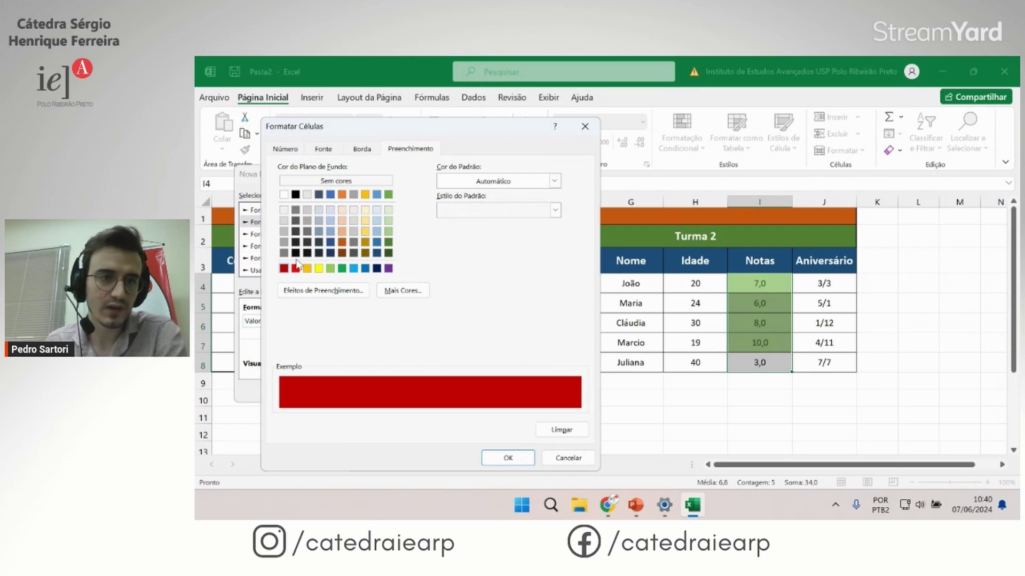
click(321, 151)
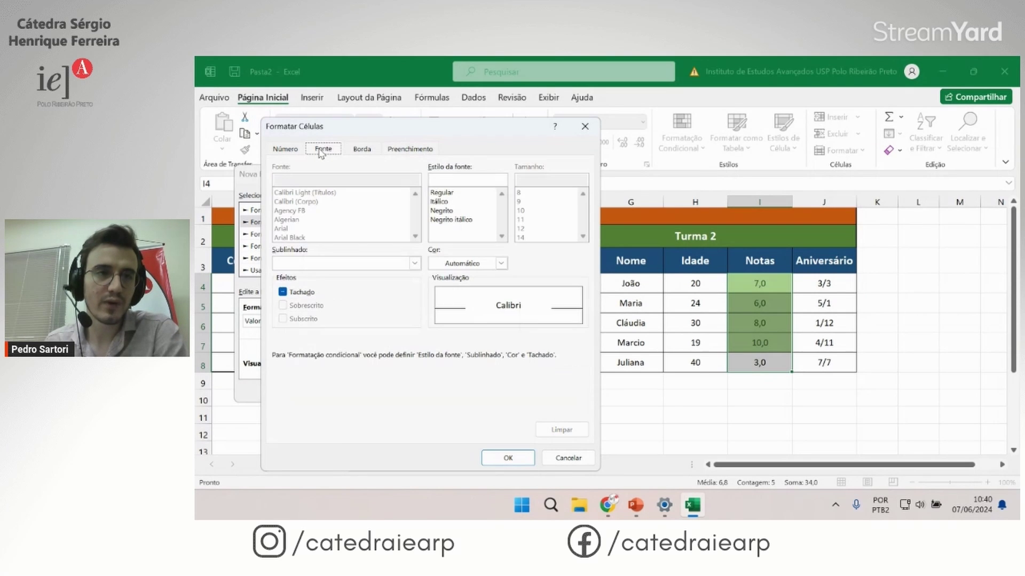
click(501, 264)
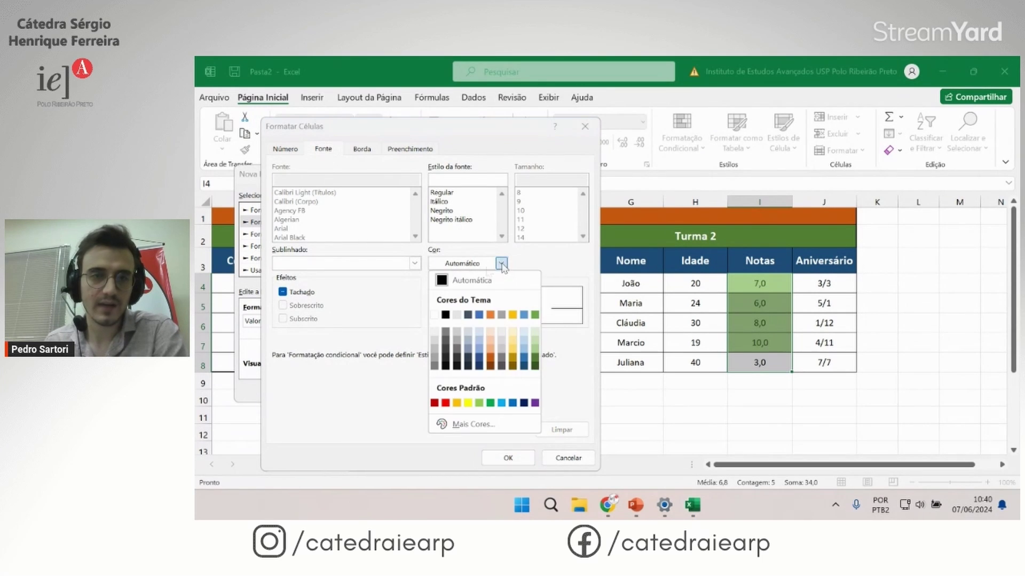
click(435, 404)
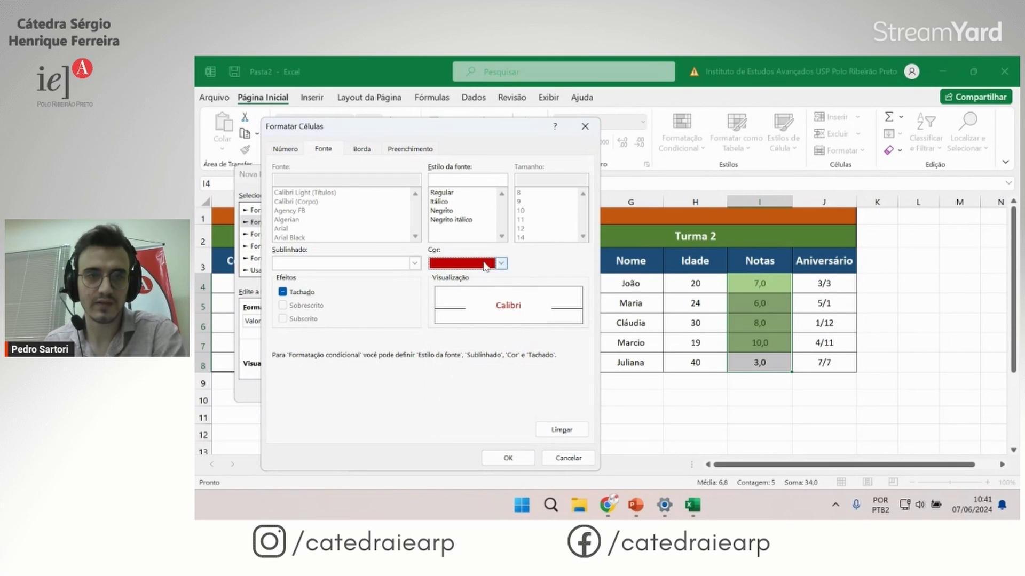
click(409, 149)
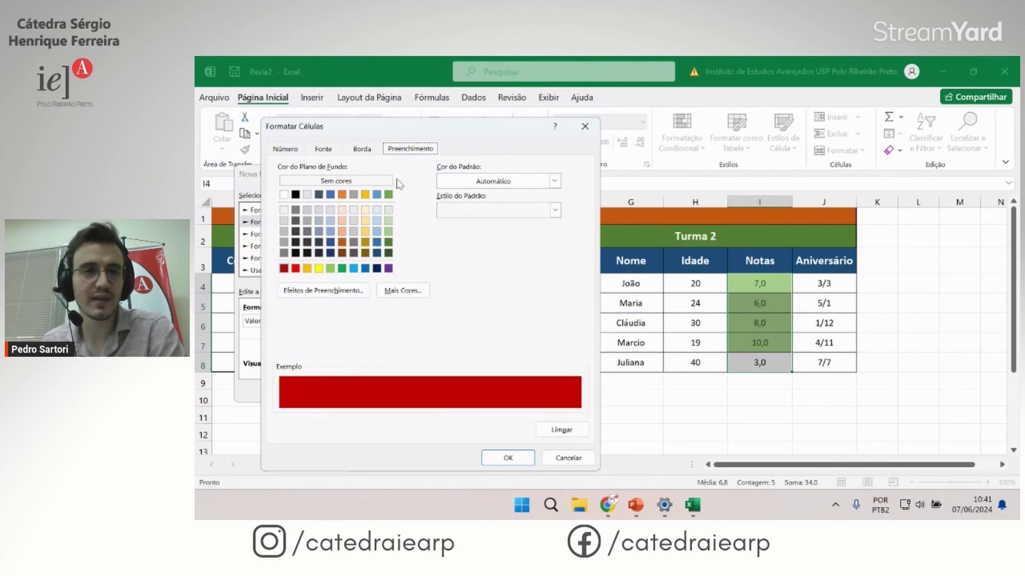
click(342, 221)
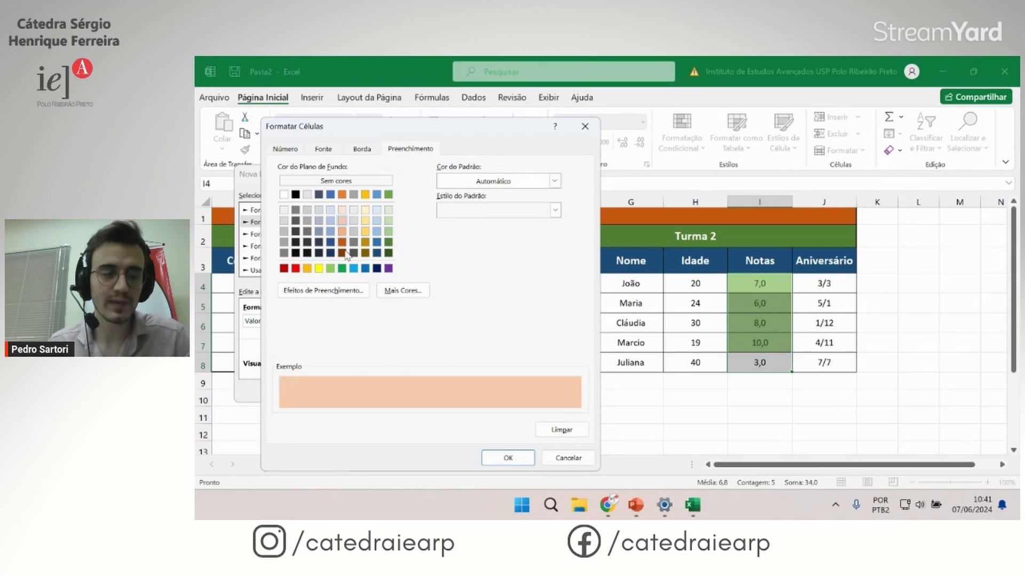
click(508, 458)
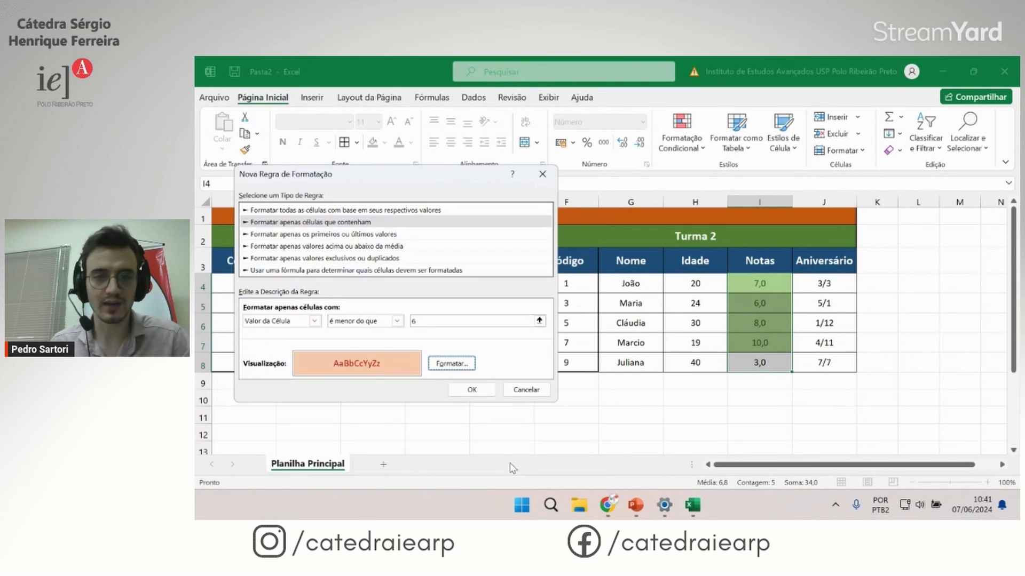
Step: Save the new rule and apply both conditional formatting rules to I4:I8
click(473, 389)
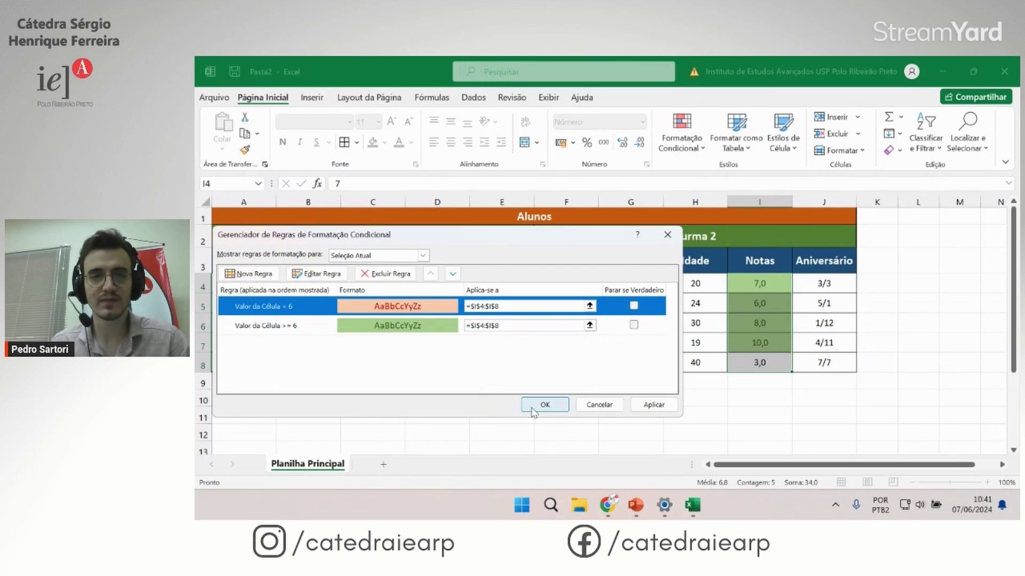
click(538, 406)
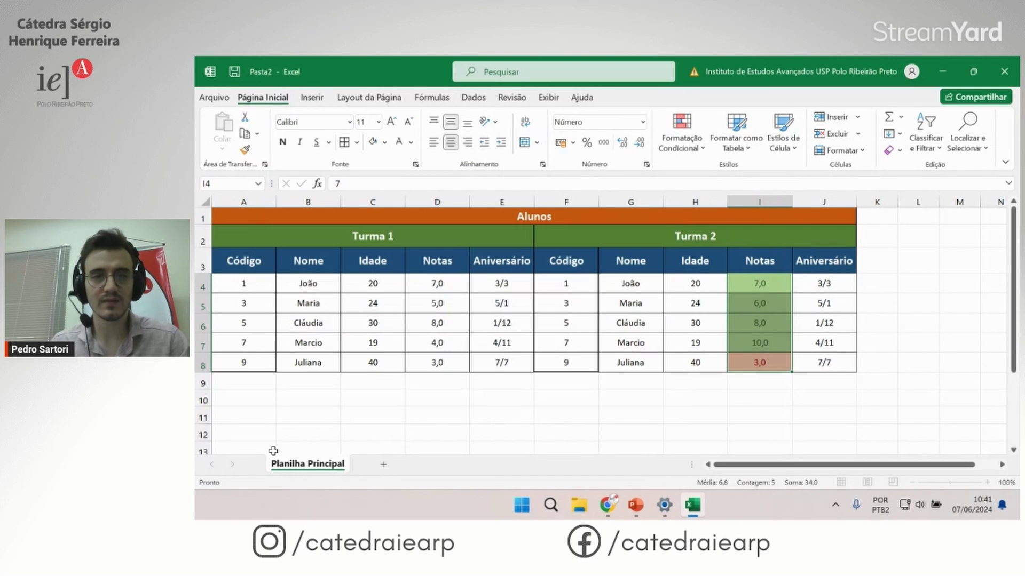
click(862, 270)
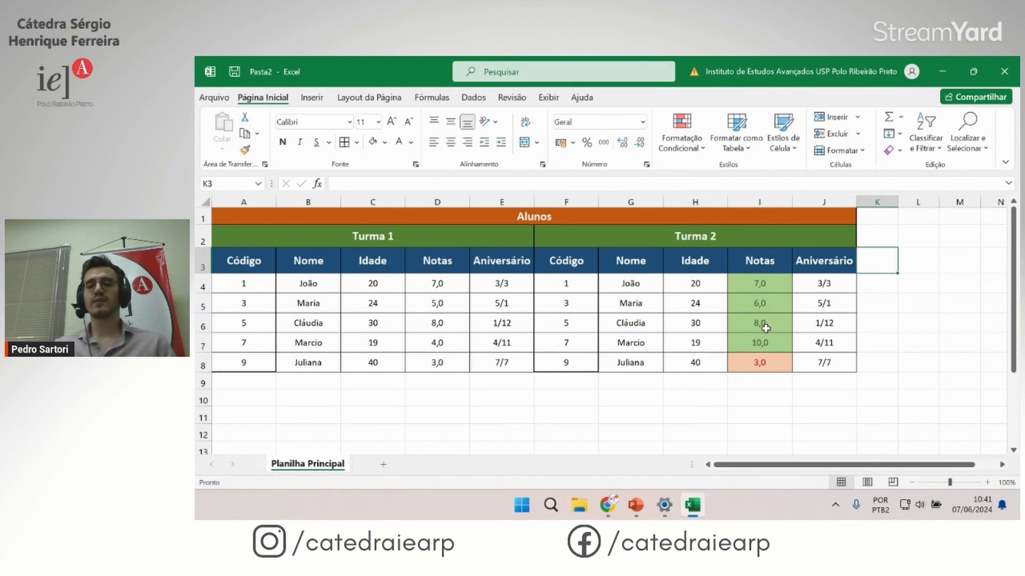
Step: Test the rules by entering 2 in I6 and 6,5 in I8
click(767, 324)
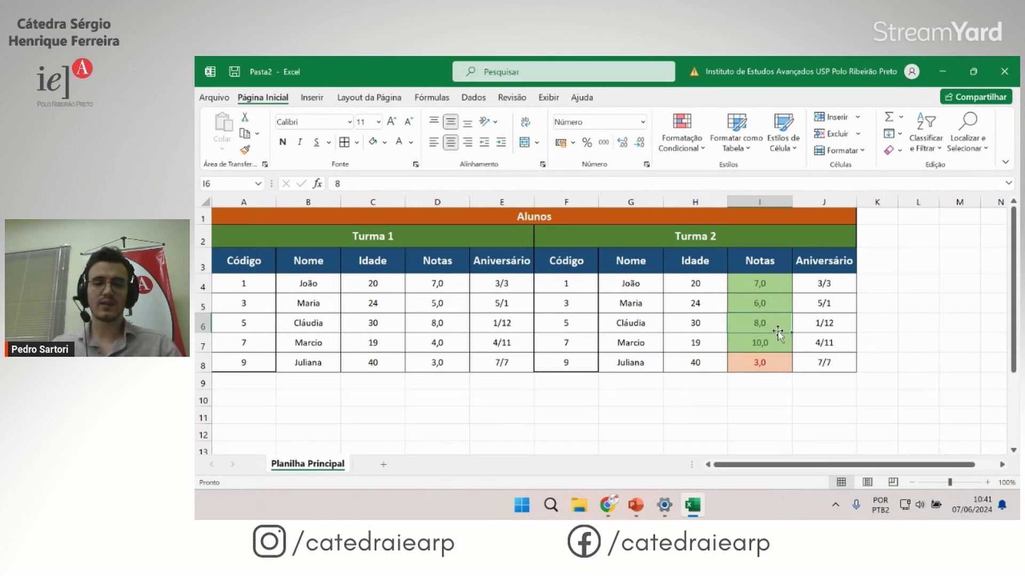
text(2)
key(Return)
click(763, 366)
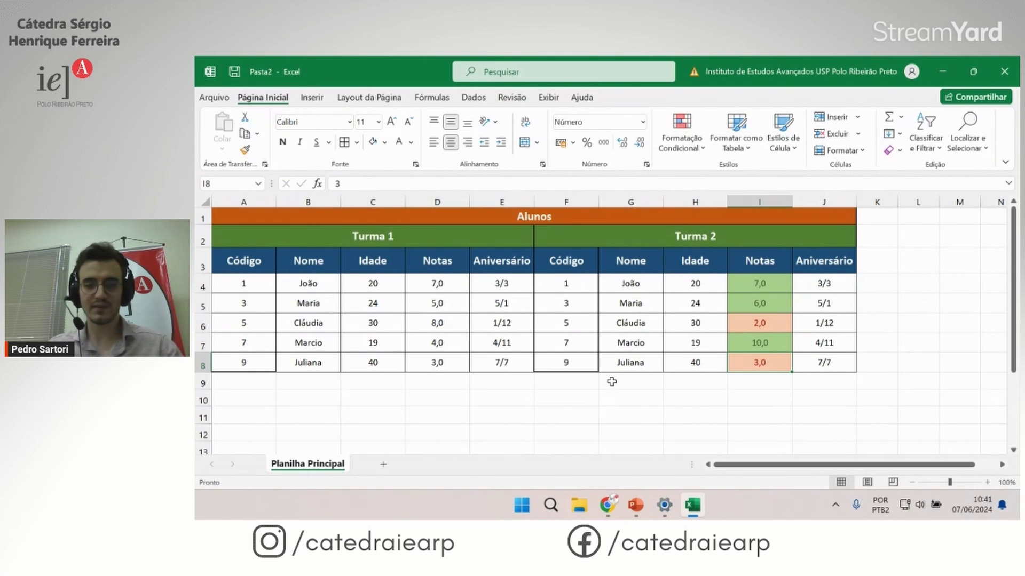
text(6,5)
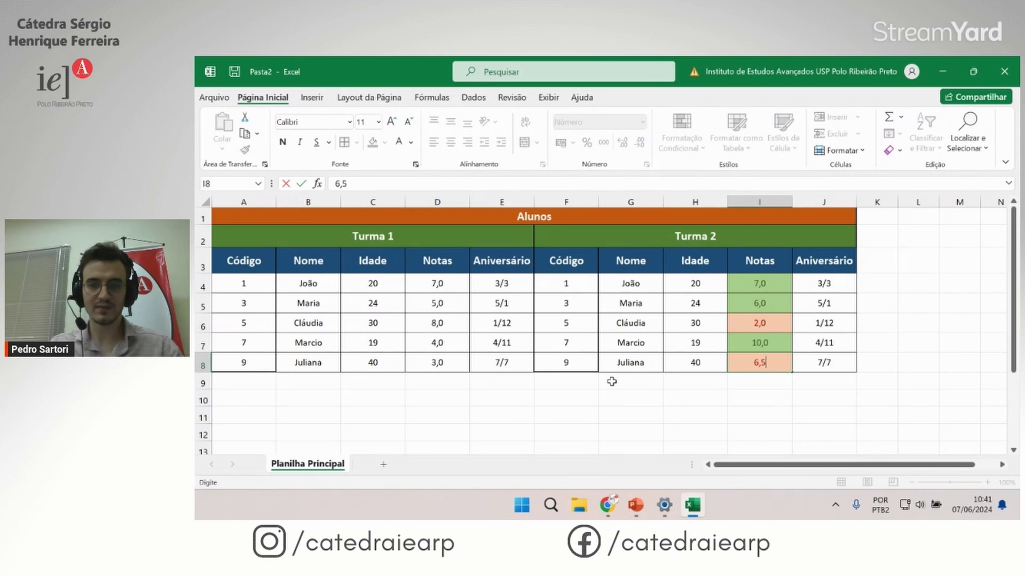
key(Return)
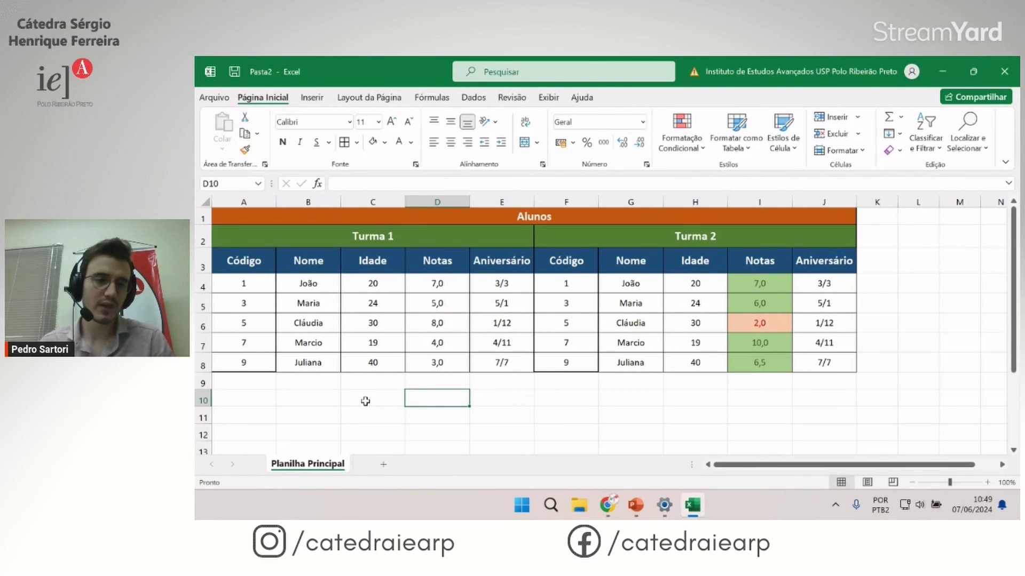
Step: Add a new sheet and name it 'Fórmulas e Funções'
click(385, 466)
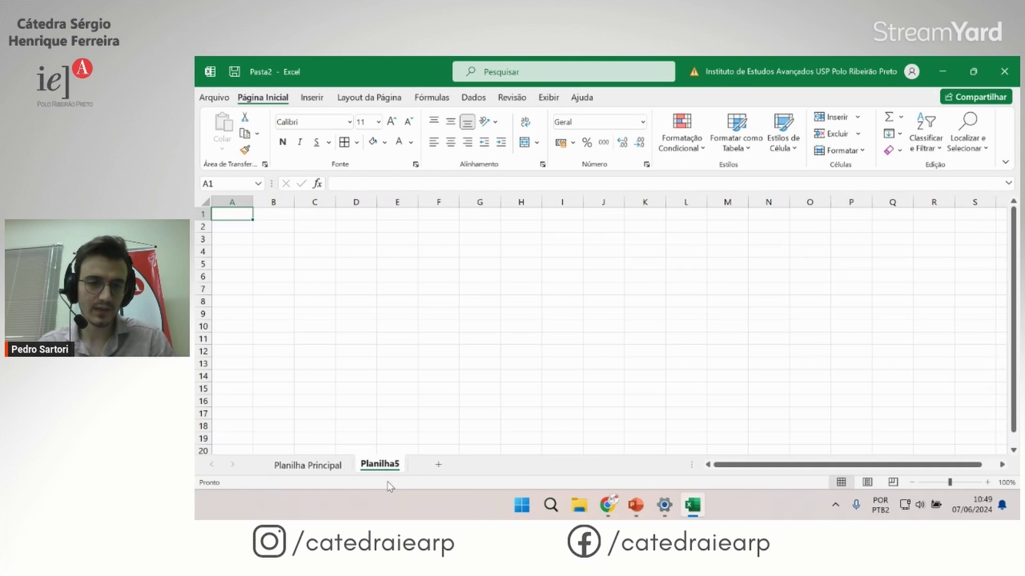
double_click(380, 465)
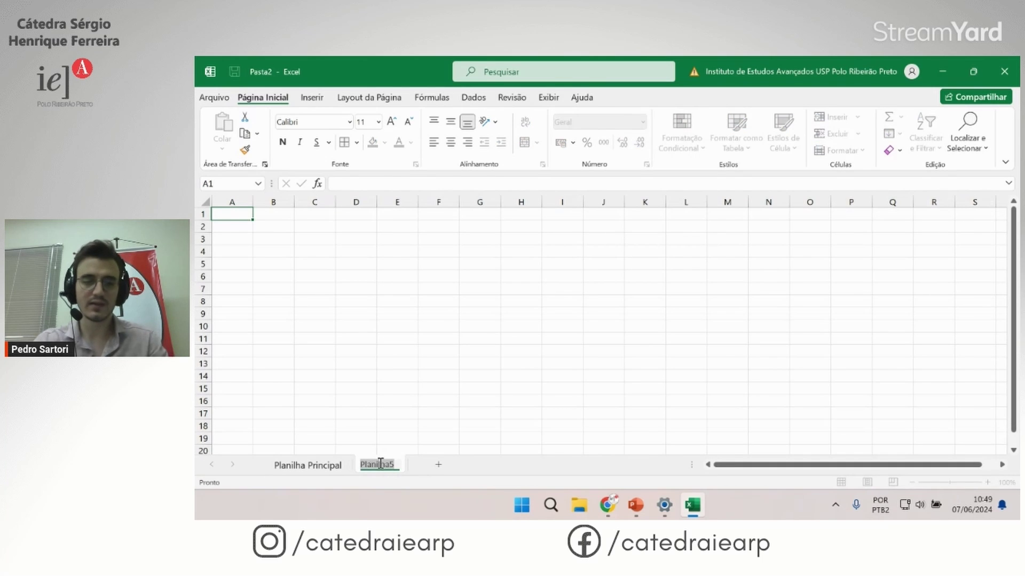
text(Fórm)
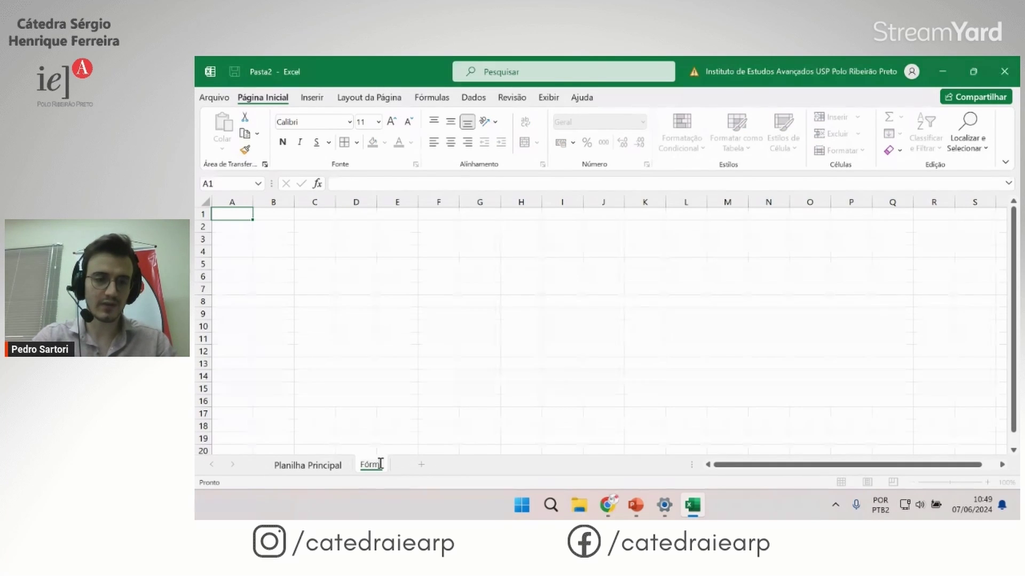
text(ulas e Fun)
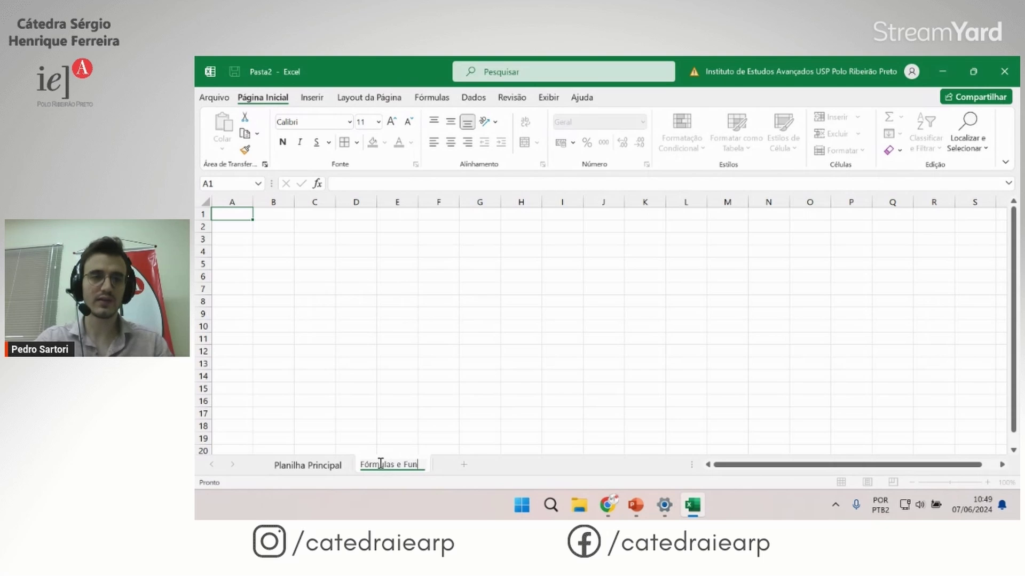
text(ções)
key(Return)
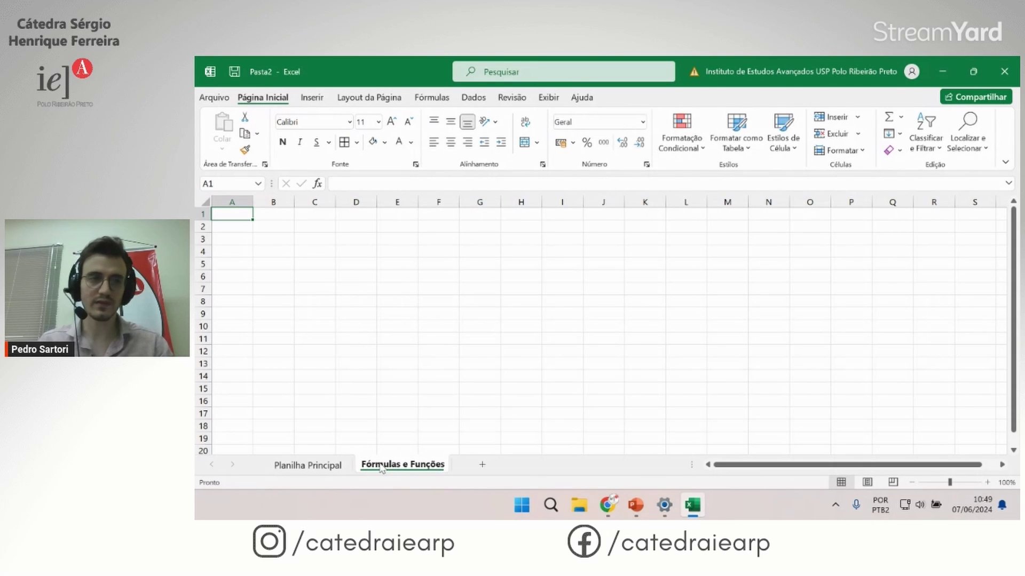
Step: Select cell A1 on the new sheet
click(246, 239)
click(236, 216)
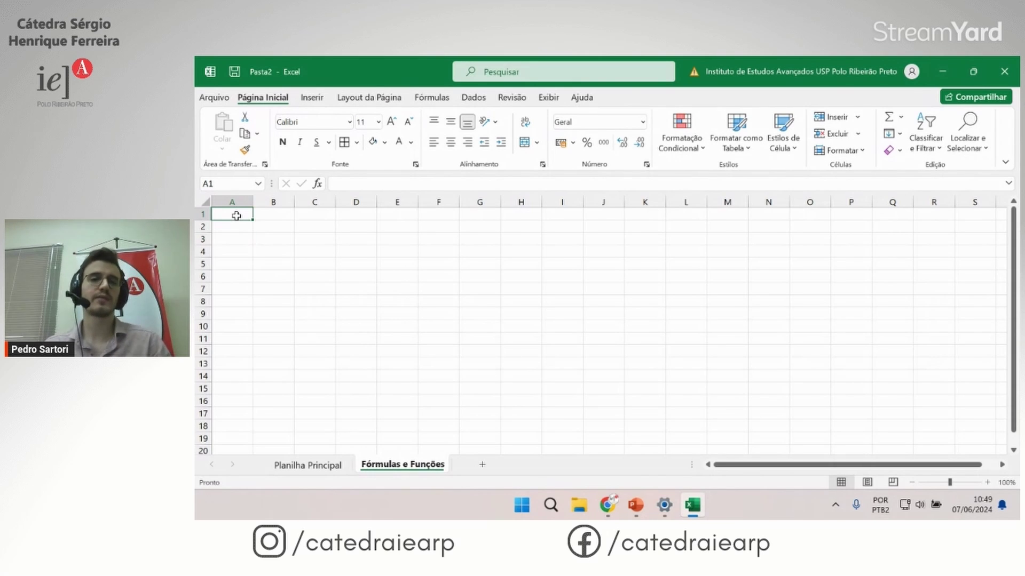
drag(237, 216, 241, 223)
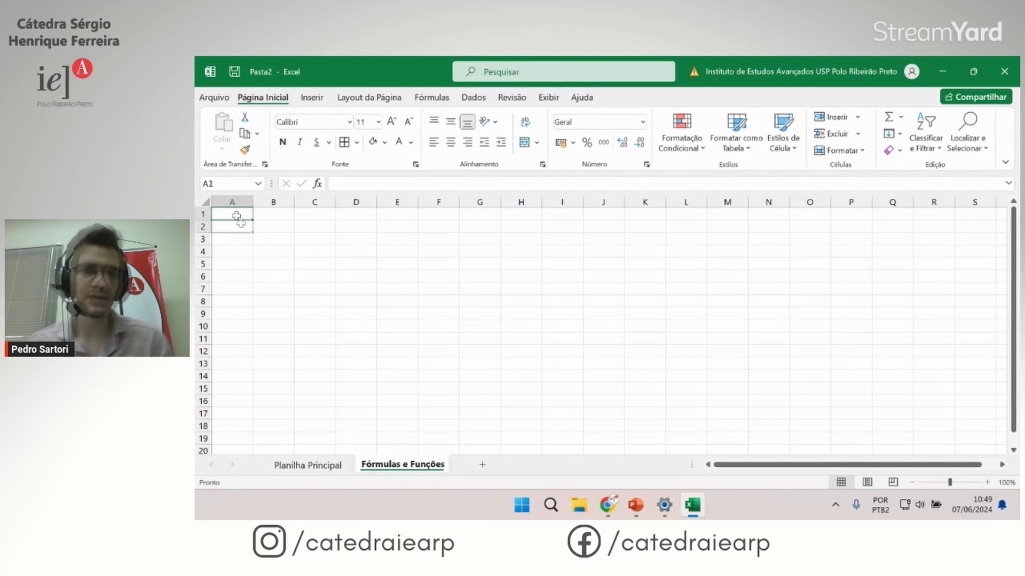
click(240, 213)
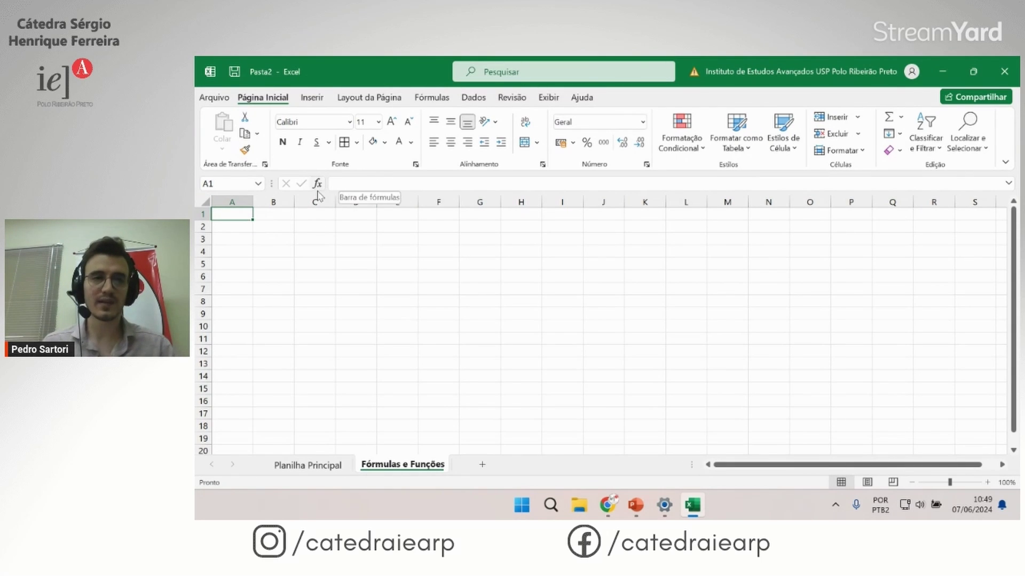
Step: Enter 1+1 in A1, then turn it into the formula =1+1
click(355, 186)
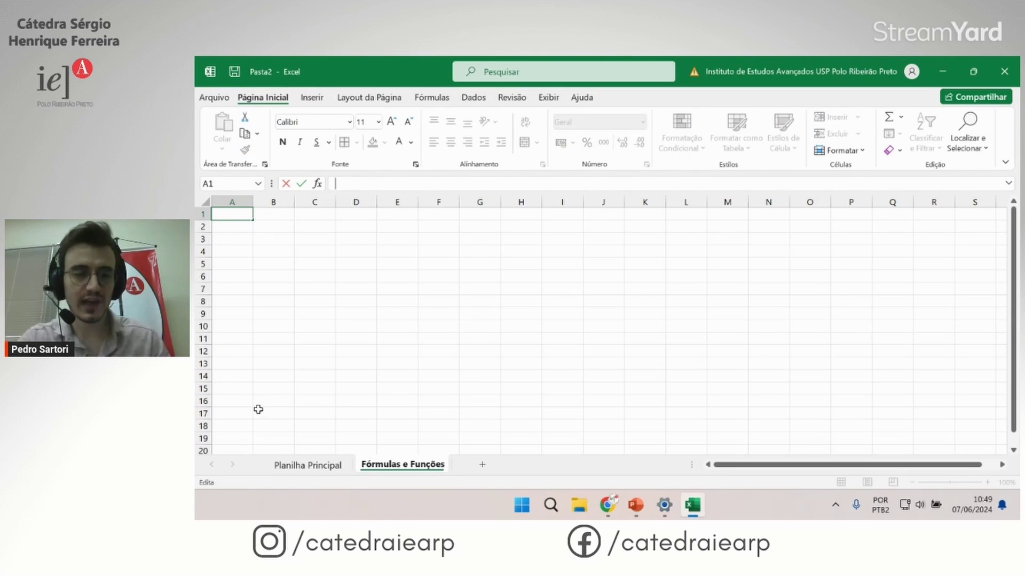
text(1+)
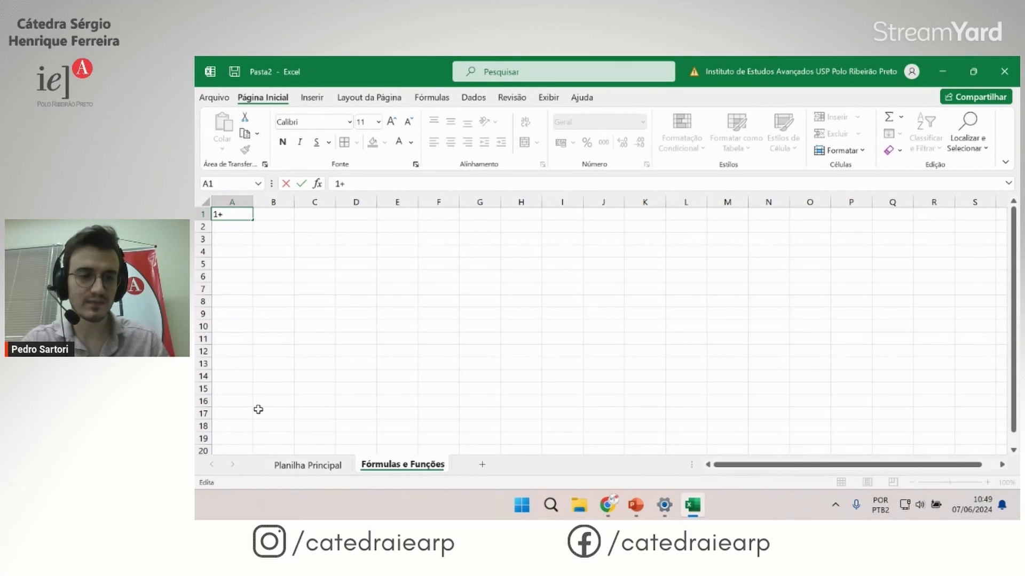
text(1)
key(Return)
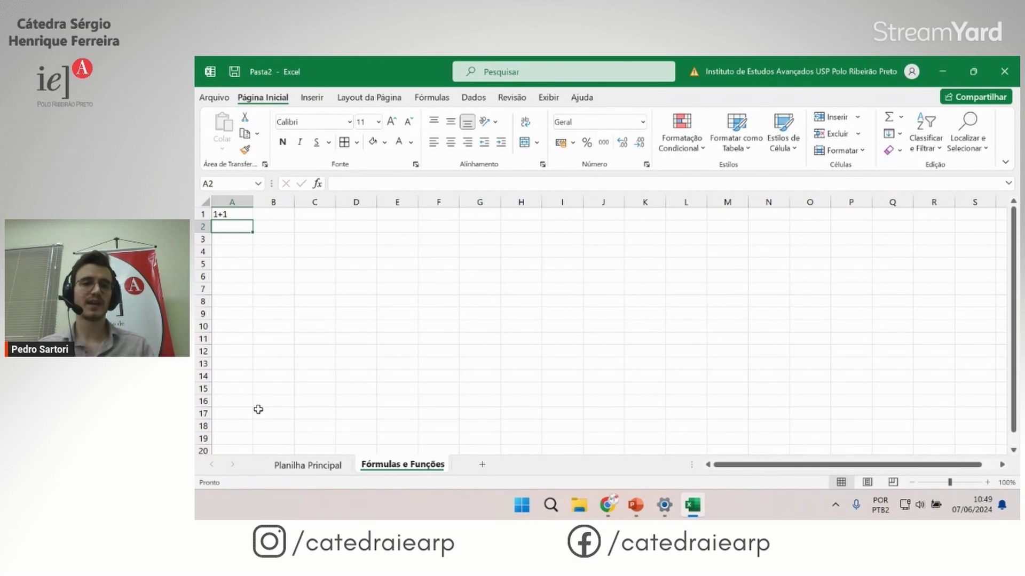
click(228, 214)
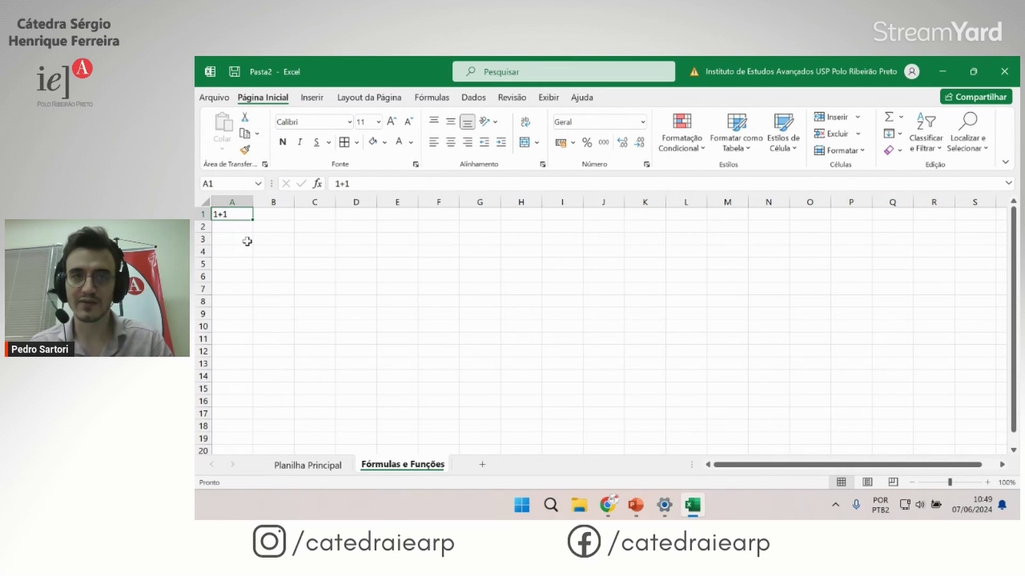
click(366, 184)
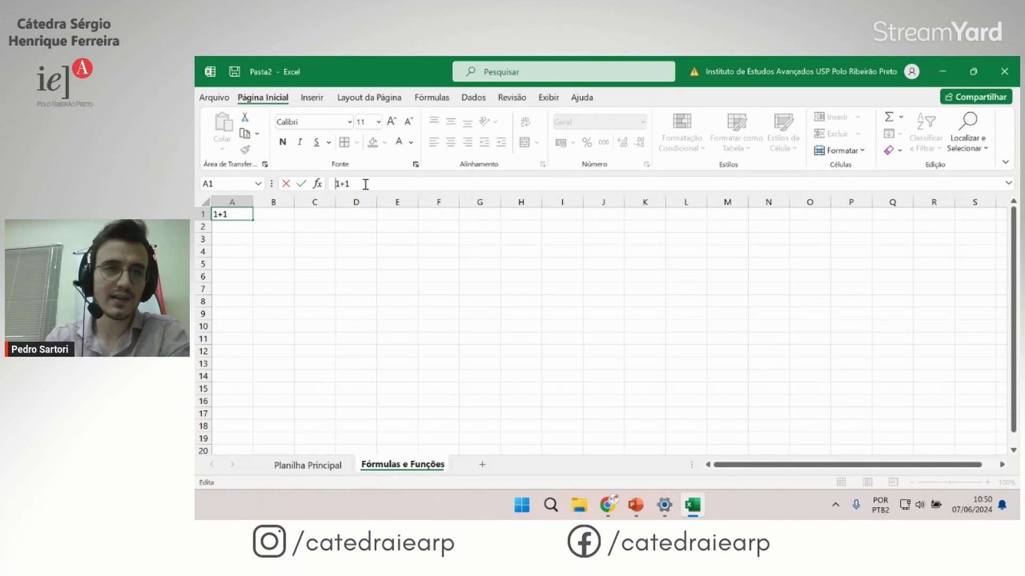
text(=)
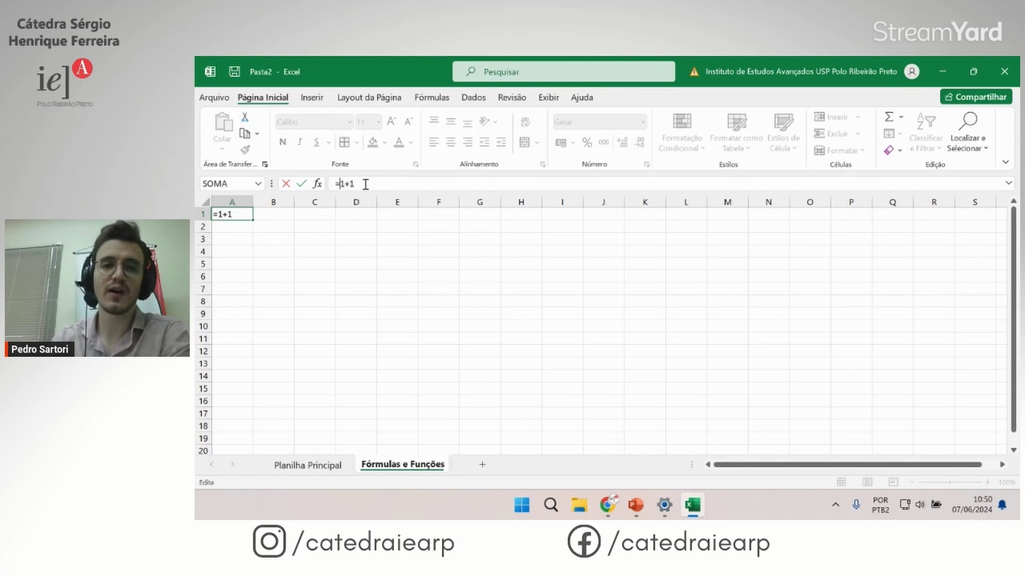
key(Return)
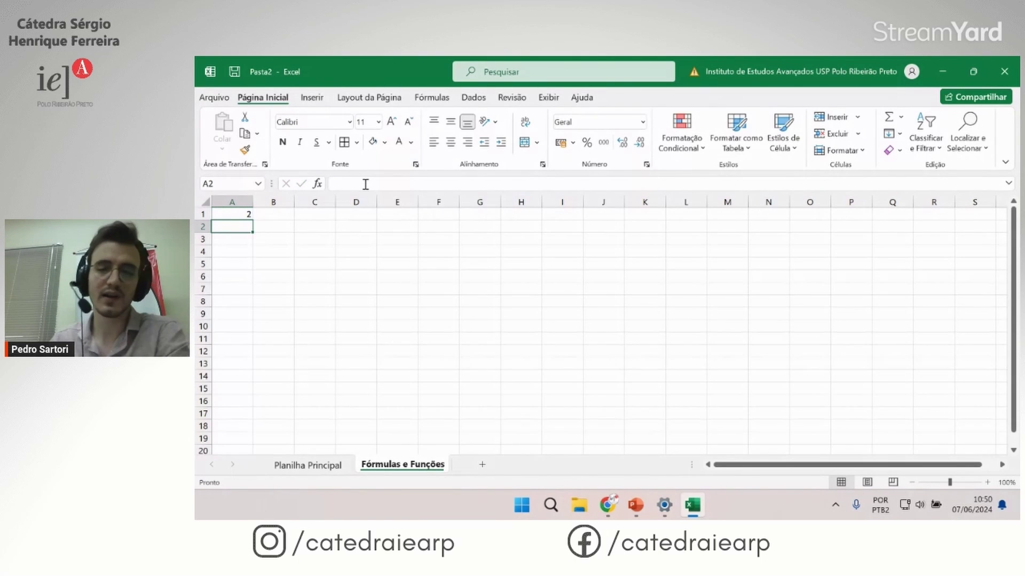
Step: Edit A1's formula to =1+2 so it shows 3
click(246, 215)
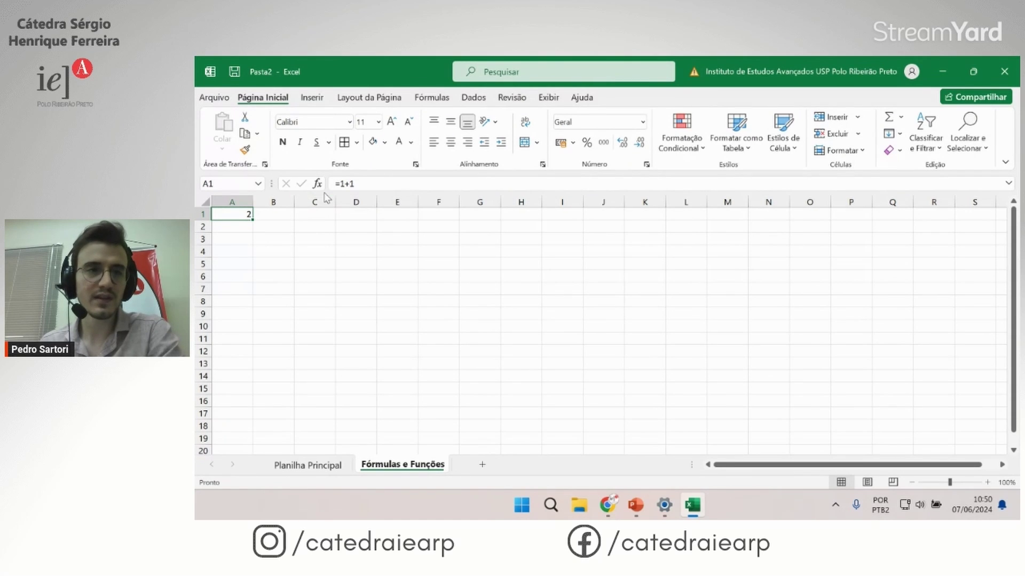
click(361, 183)
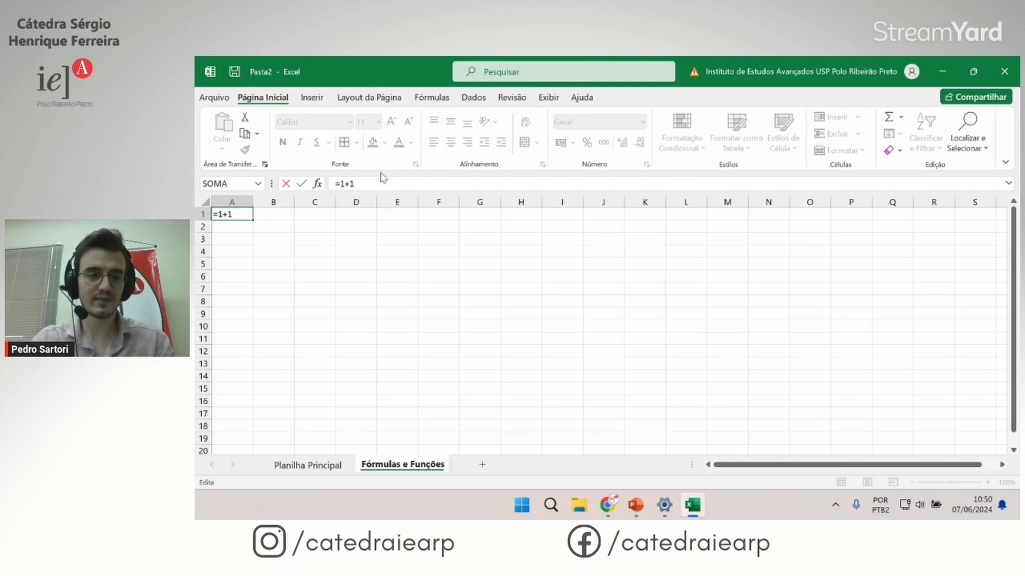
text(2)
click(301, 184)
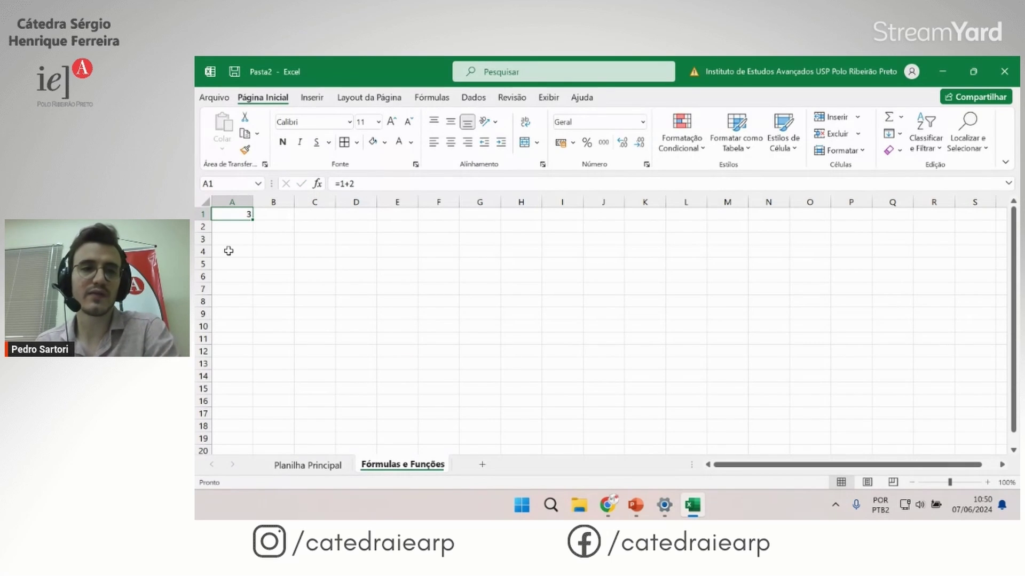
click(229, 239)
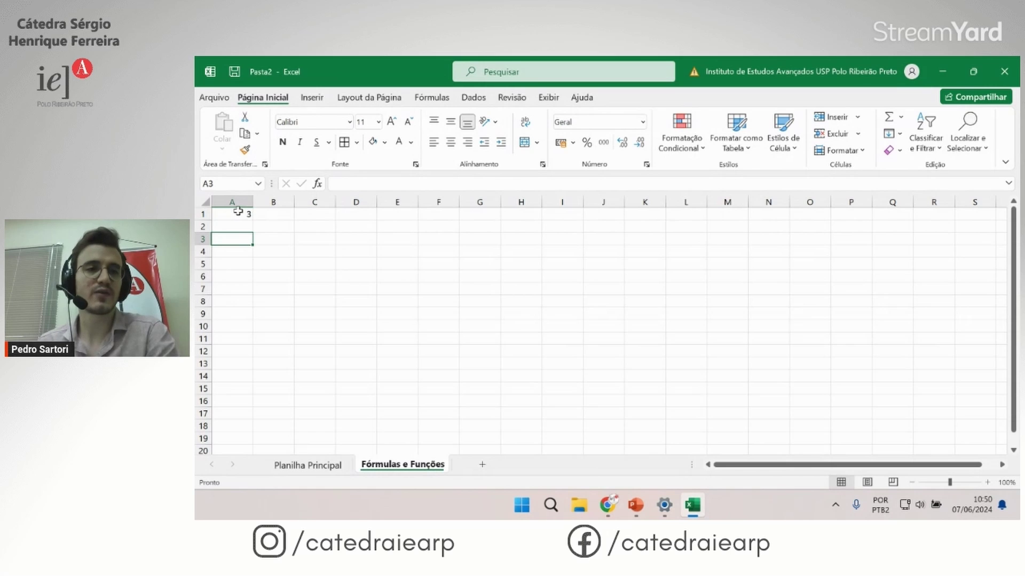
click(238, 213)
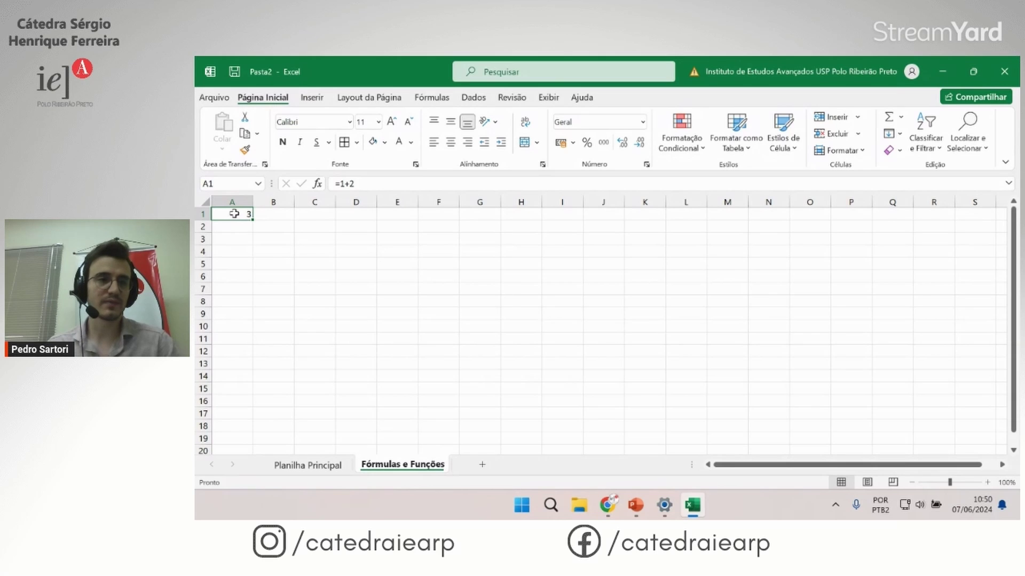
double_click(233, 213)
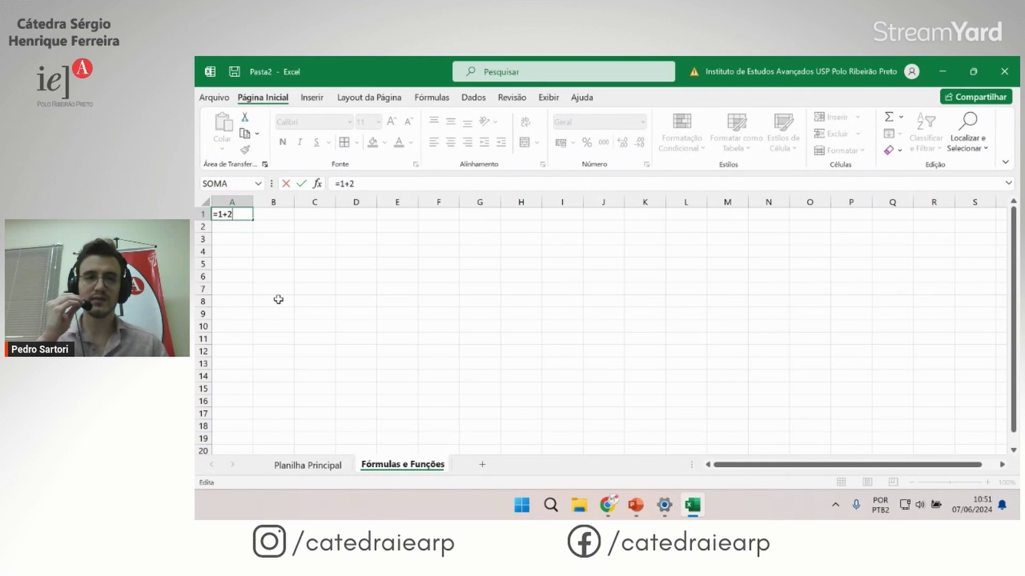
key(ctrl+Return)
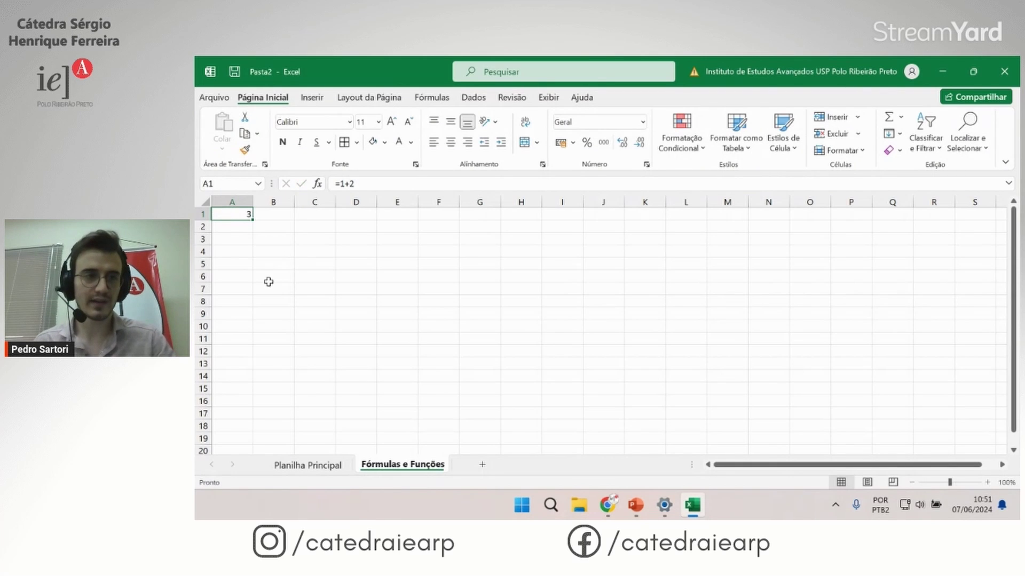
click(266, 279)
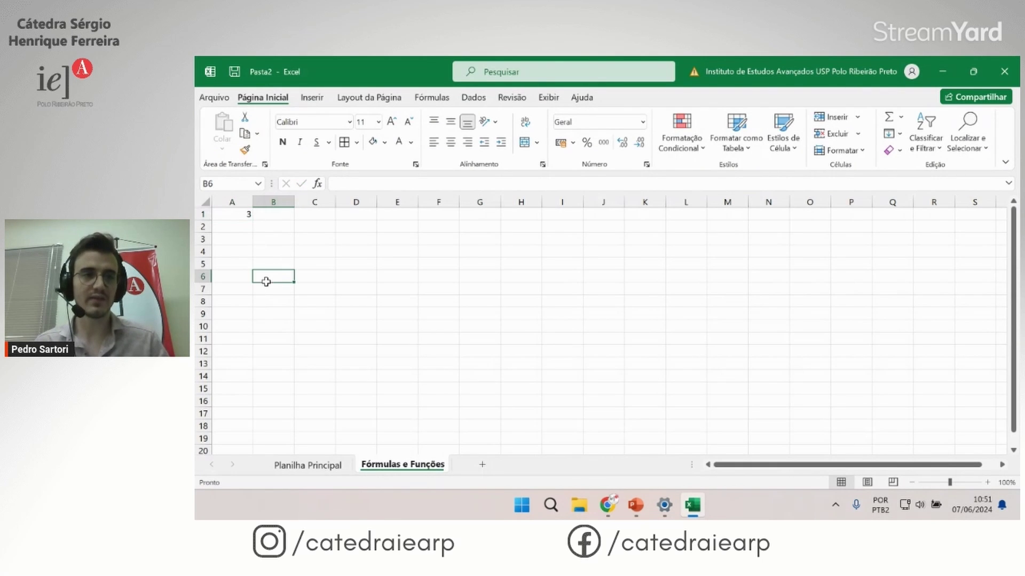
click(242, 215)
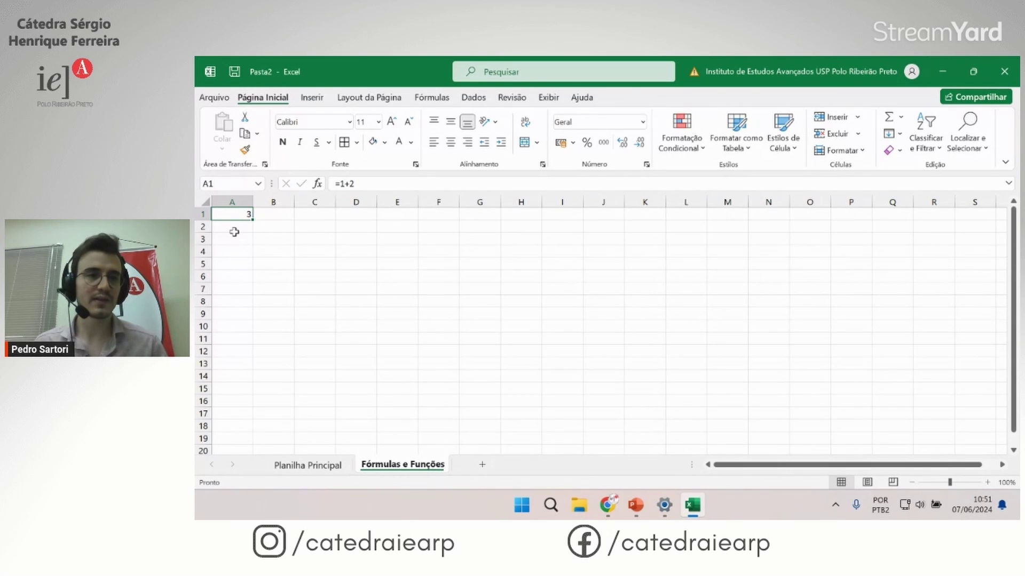
Step: Extend A1's formula to =1+2+4 so it shows 7
double_click(230, 214)
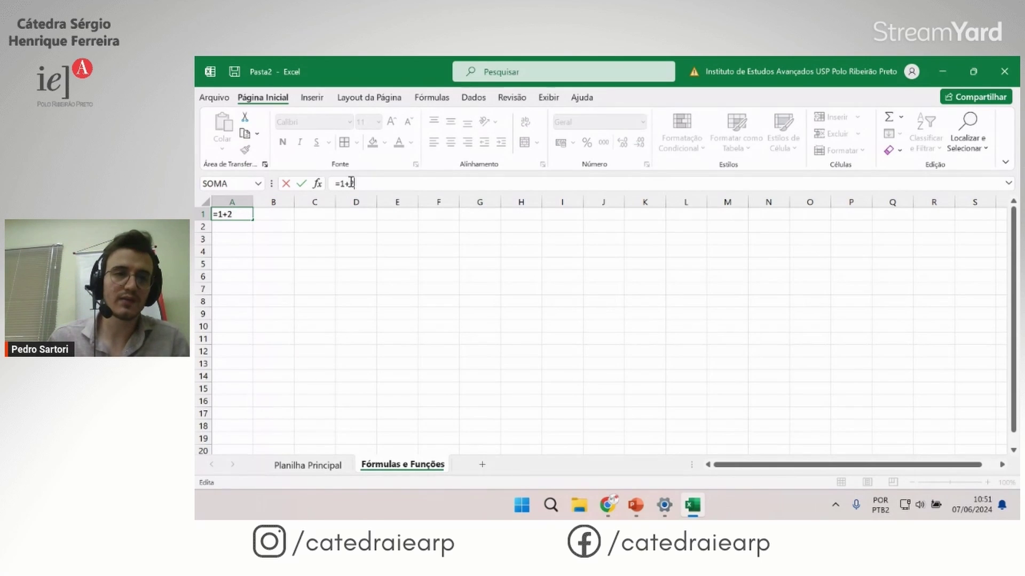
drag(351, 183, 330, 184)
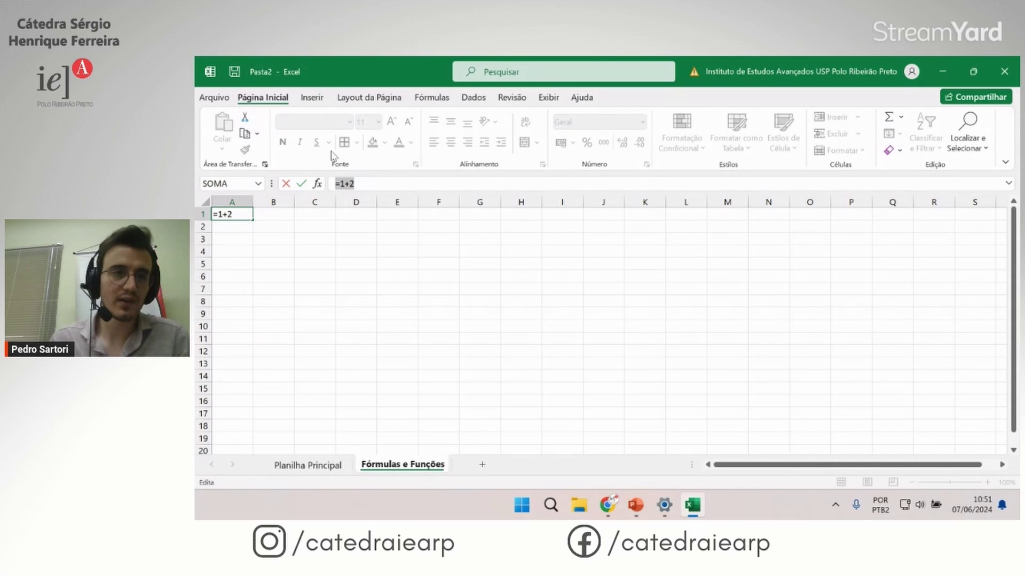
click(240, 213)
text(+4)
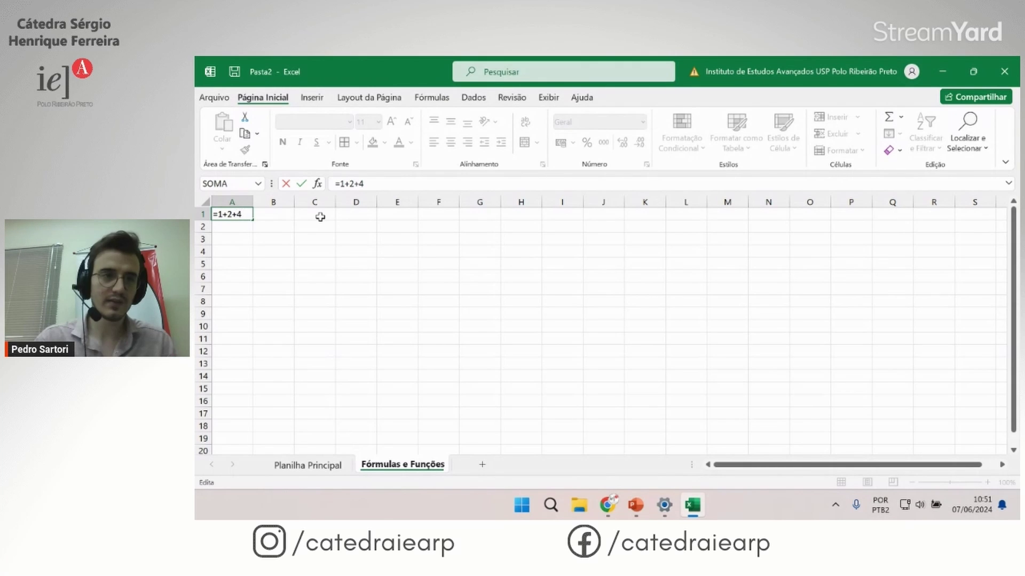
key(Return)
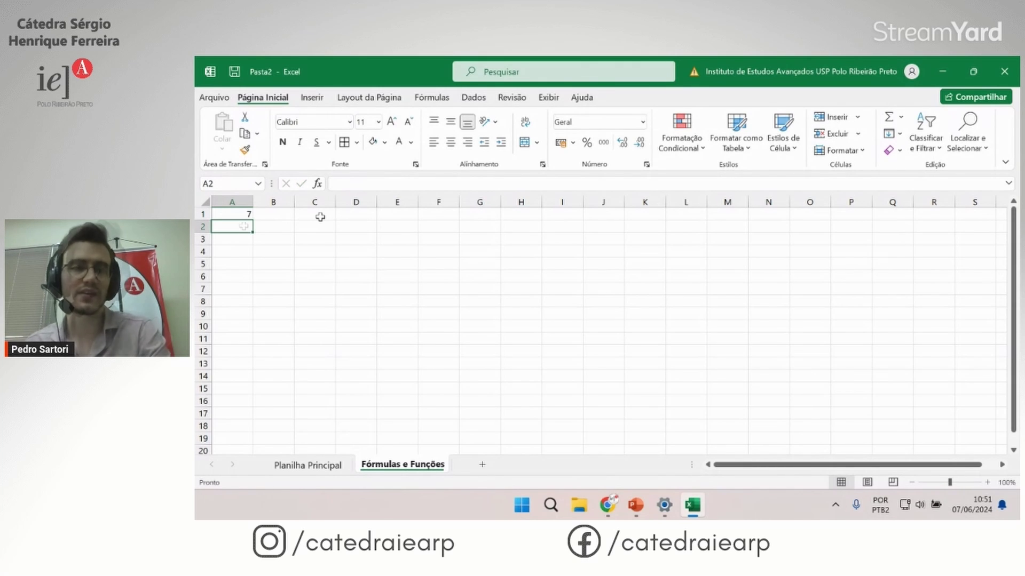
click(242, 215)
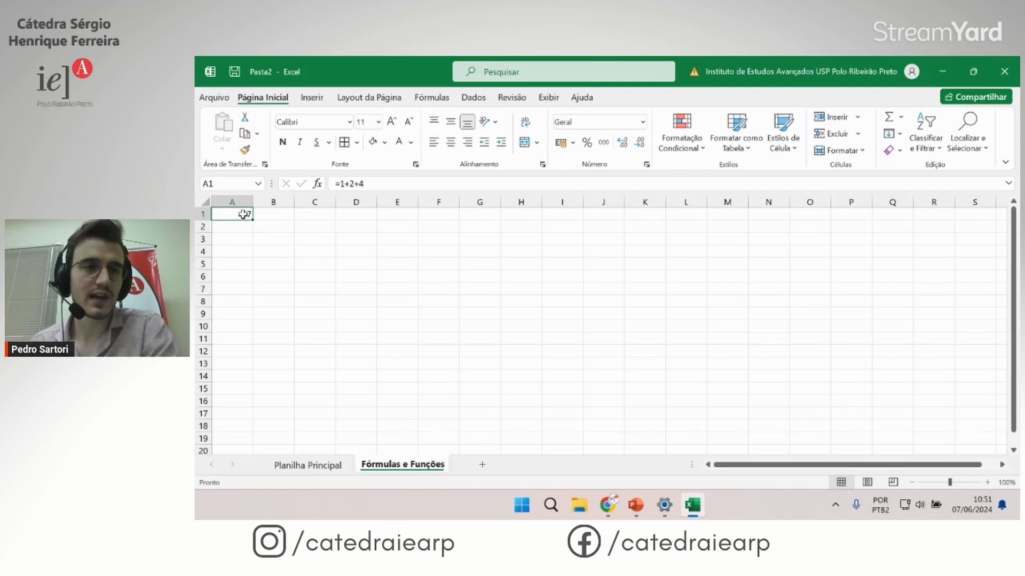
double_click(243, 214)
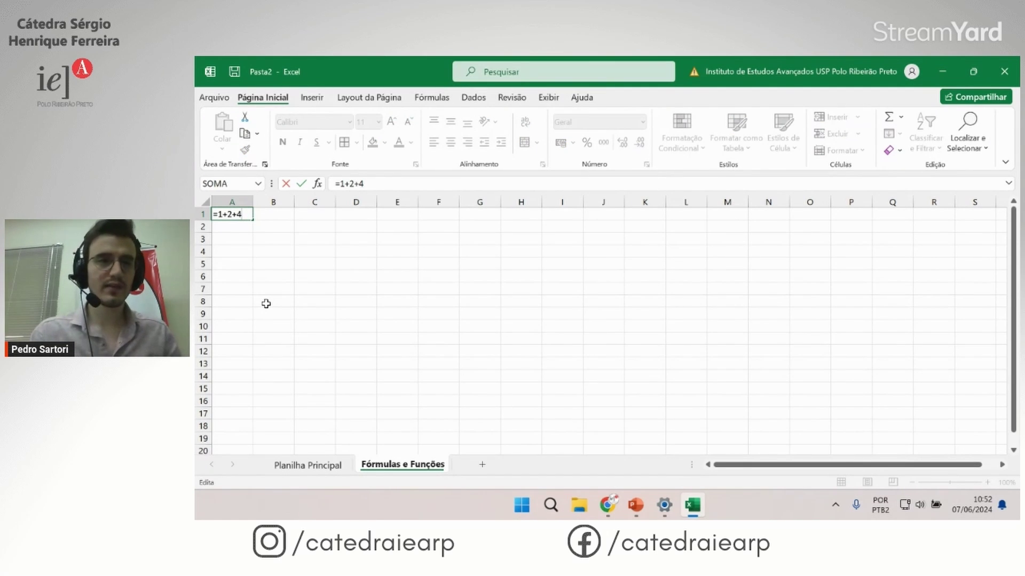
Step: Rewrite A1 as the subtraction =7-5, giving 2
key(BackSpace)
key(BackSpace)
key(BackSpace)
key(BackSpace)
key(BackSpace)
text(=7-)
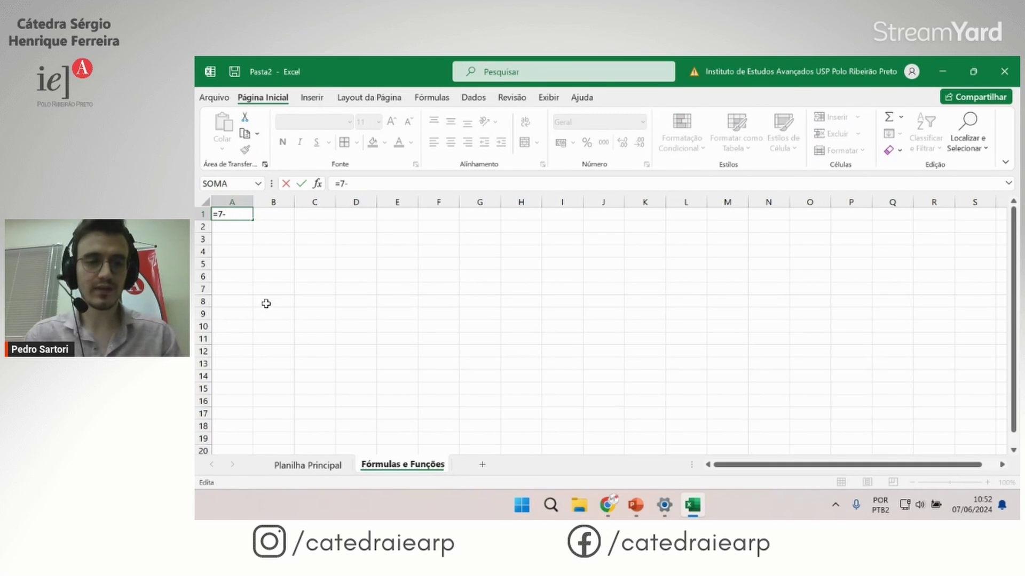
text(5)
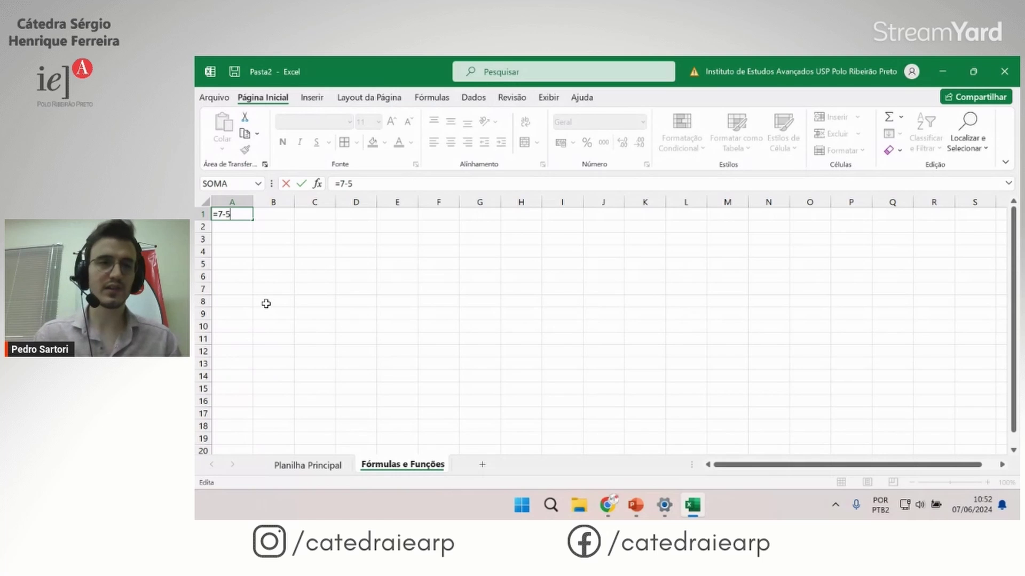
key(Return)
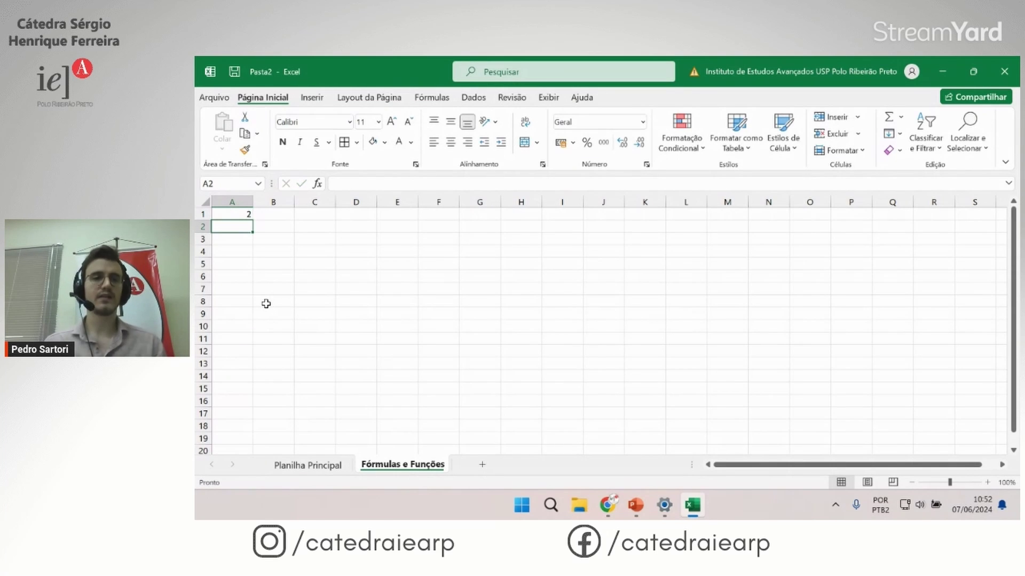
Step: Change A1's formula to =2*2 so it shows 4
click(243, 216)
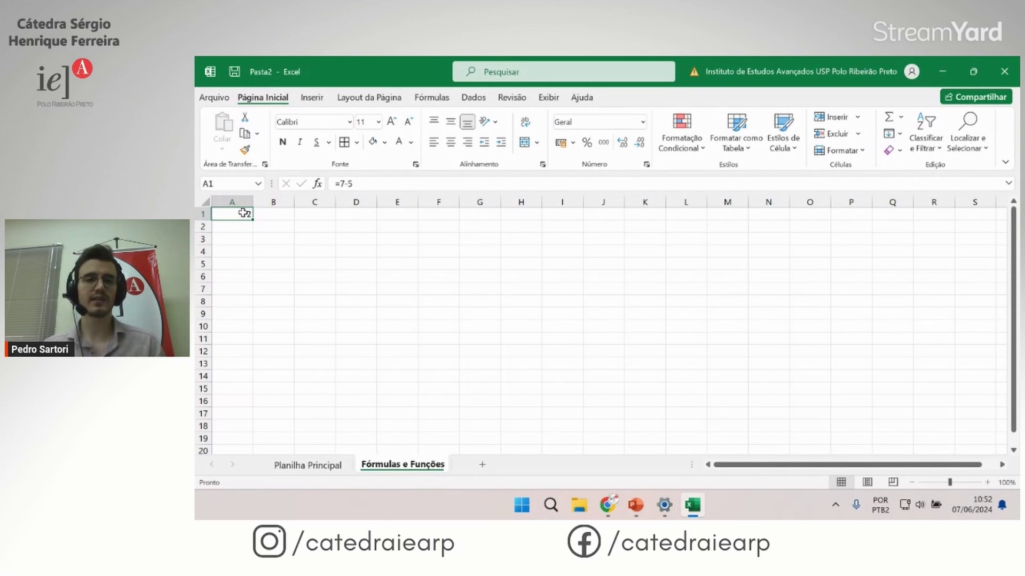
double_click(238, 215)
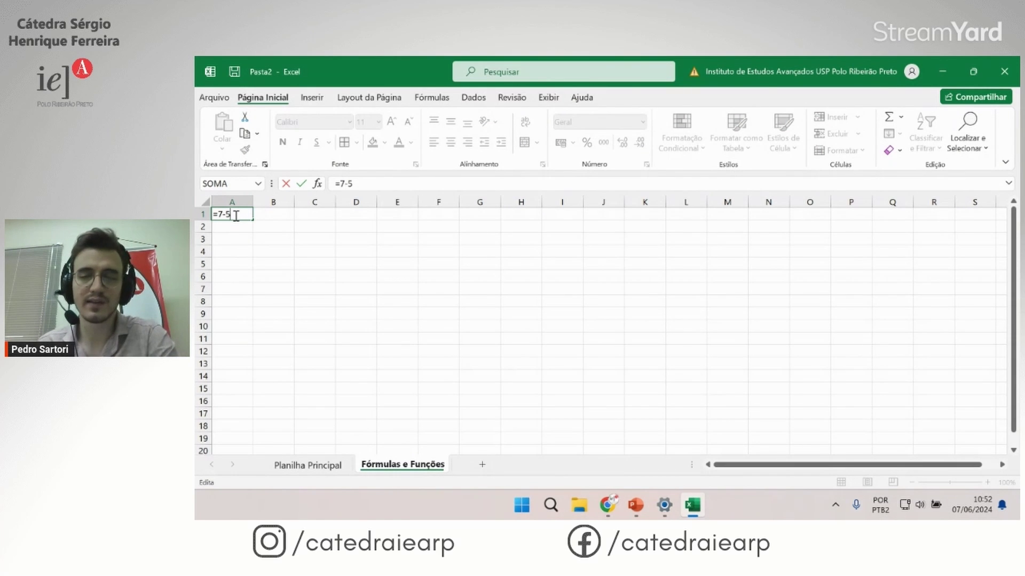
key(BackSpace)
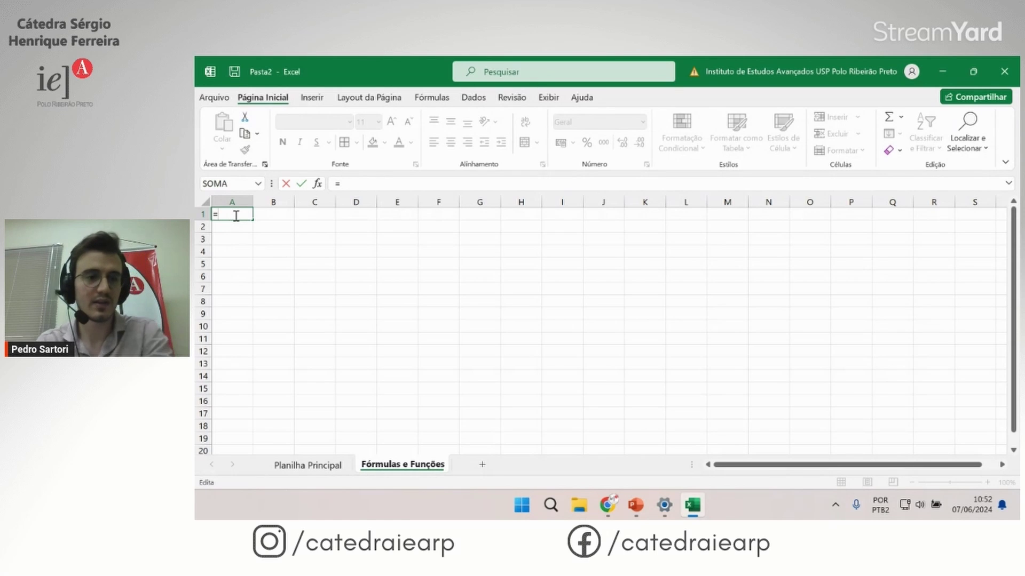
text(2*)
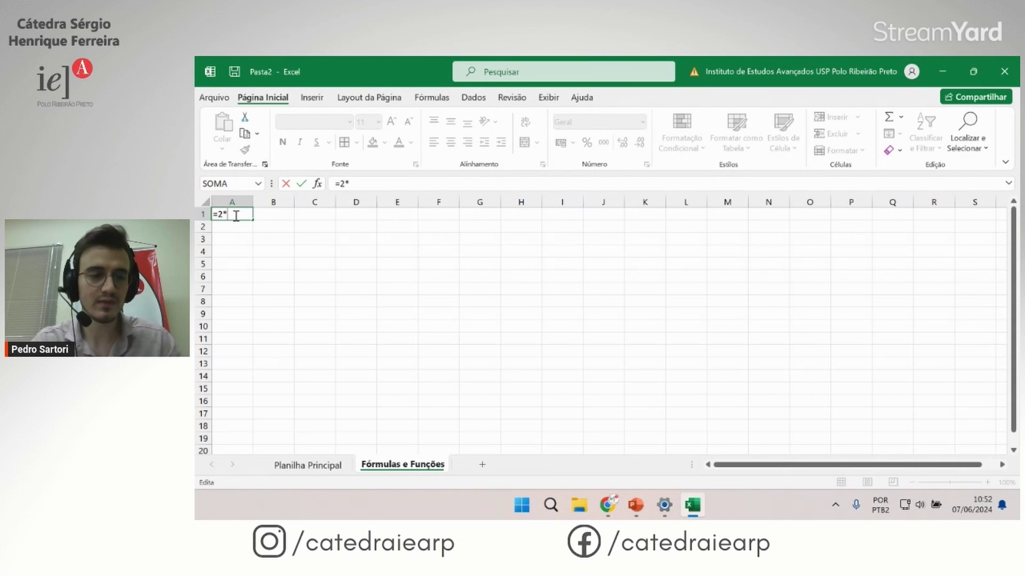
text(2)
key(Return)
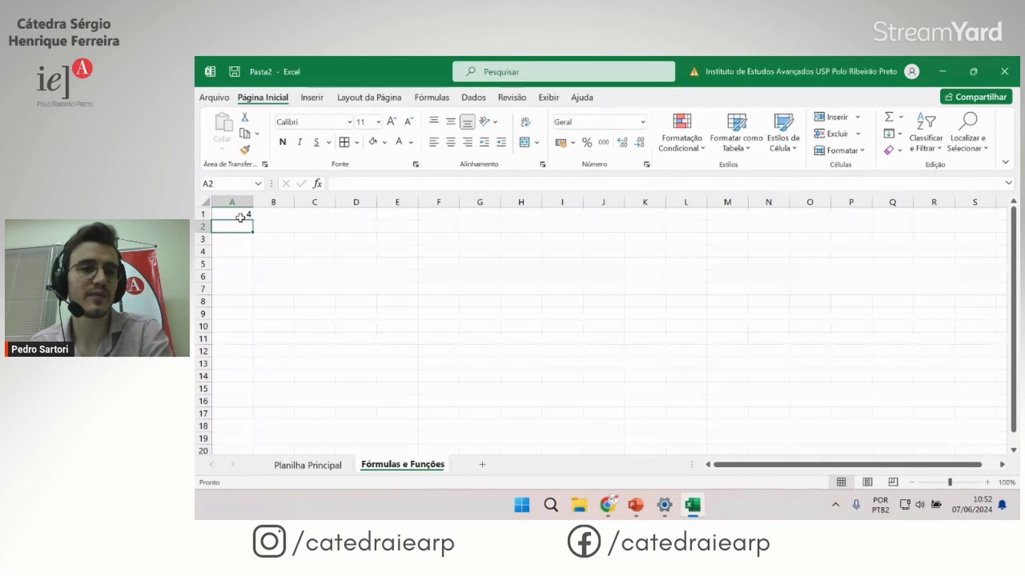
double_click(241, 214)
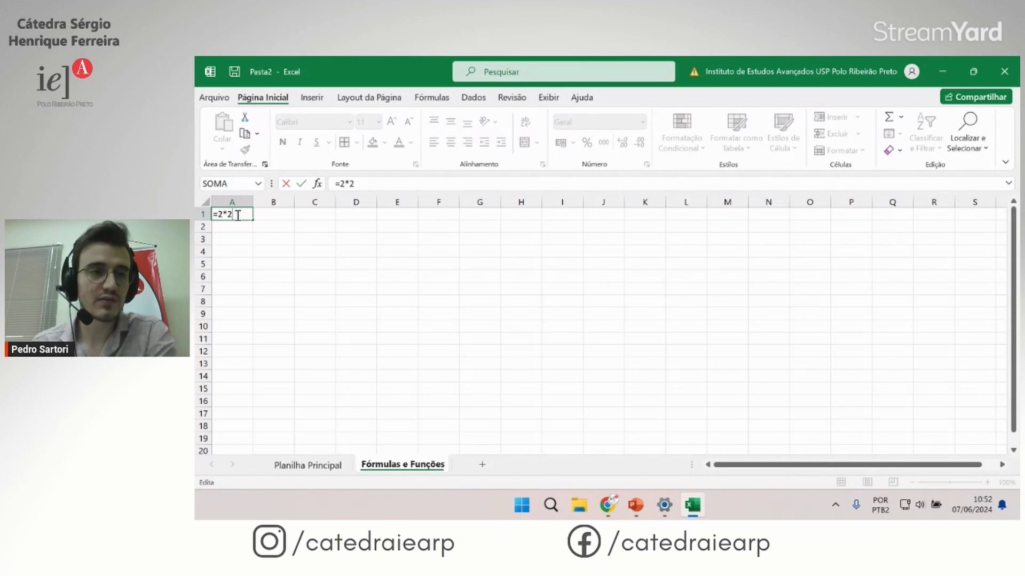
key(shift+Left)
key(shift+Left)
key(shift+Left)
key(BackSpace)
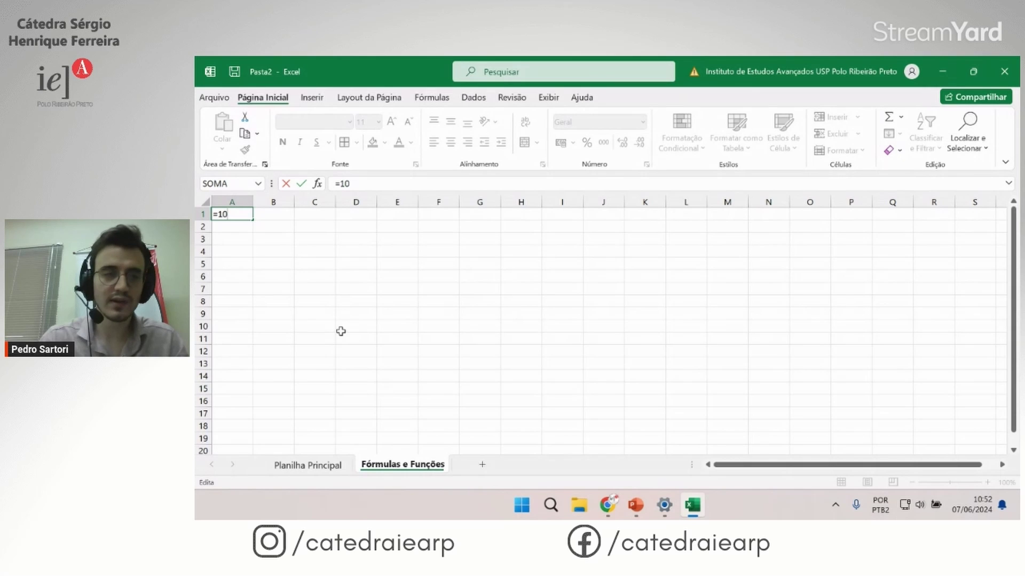
text(/2)
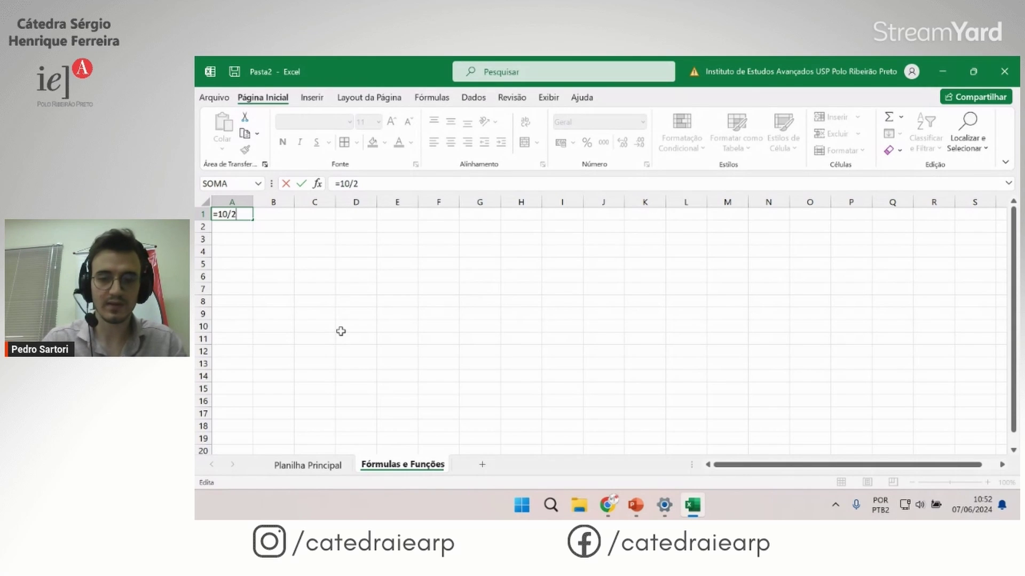
key(Return)
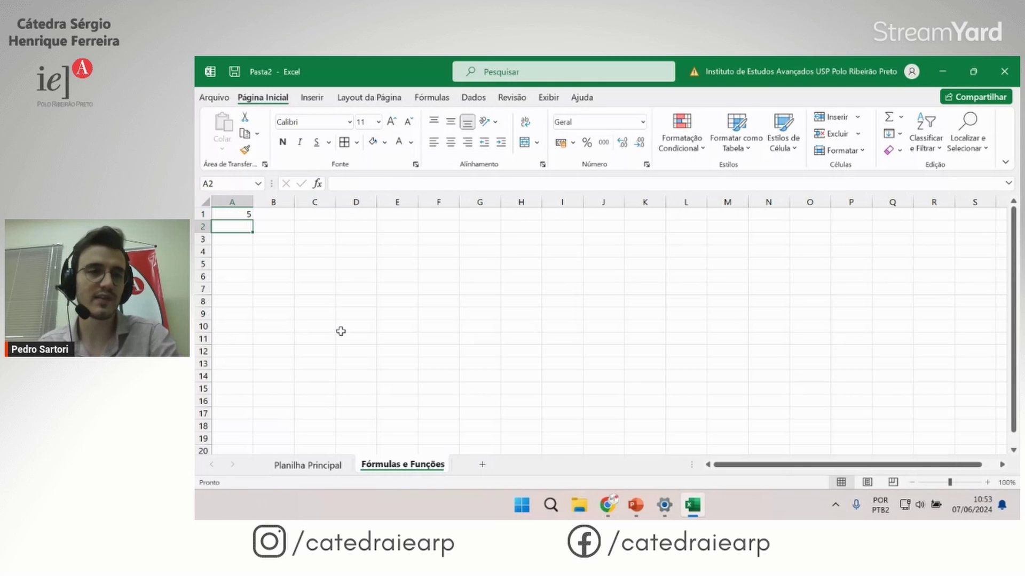
click(238, 214)
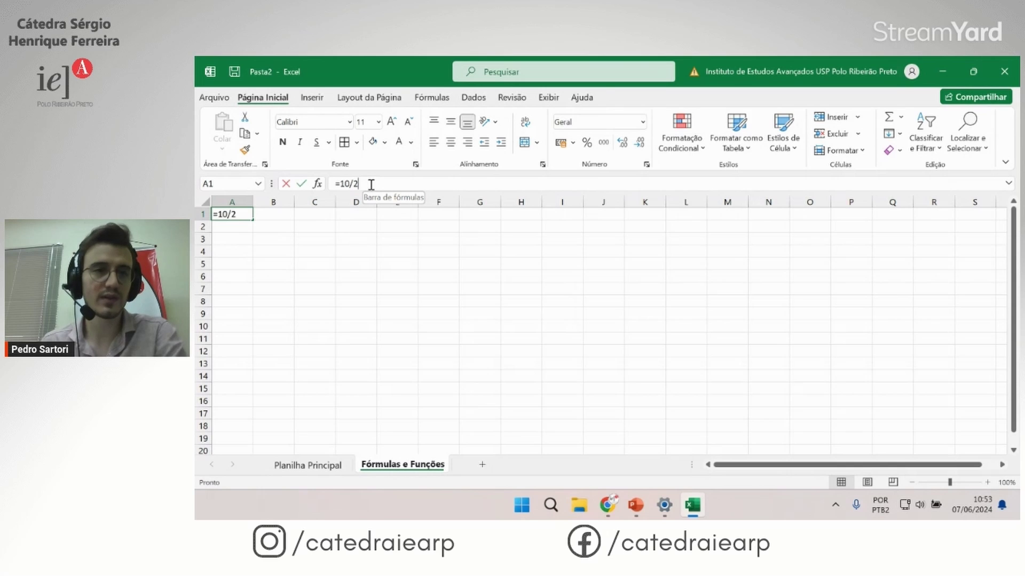
drag(371, 185, 334, 184)
text(=)
click(355, 263)
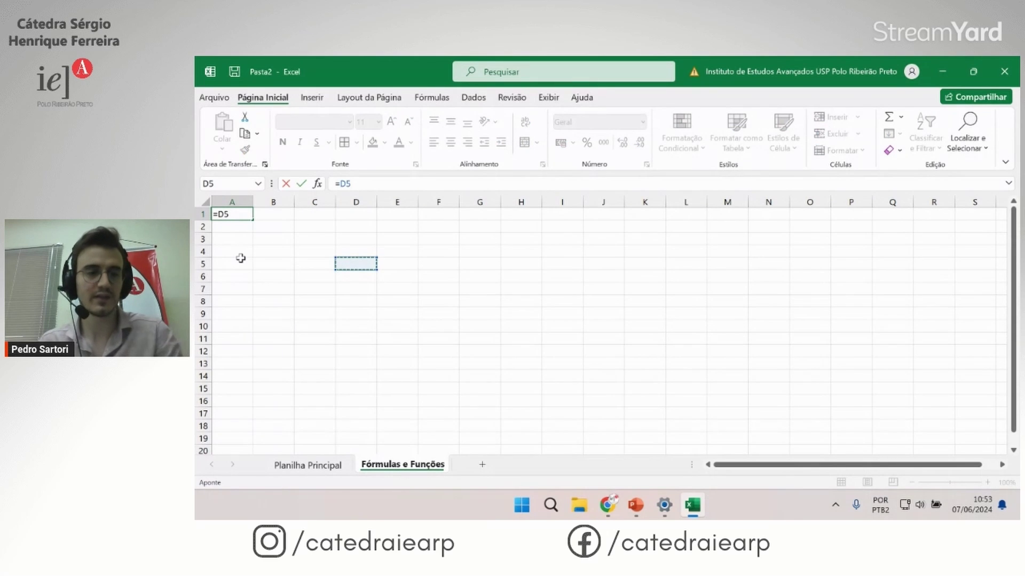
key(Escape)
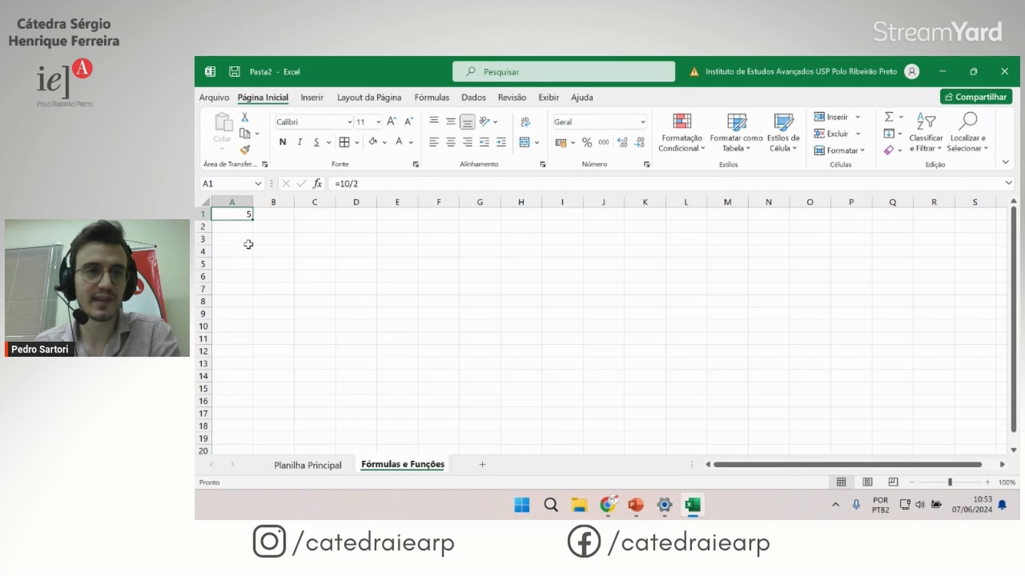
click(236, 262)
click(233, 214)
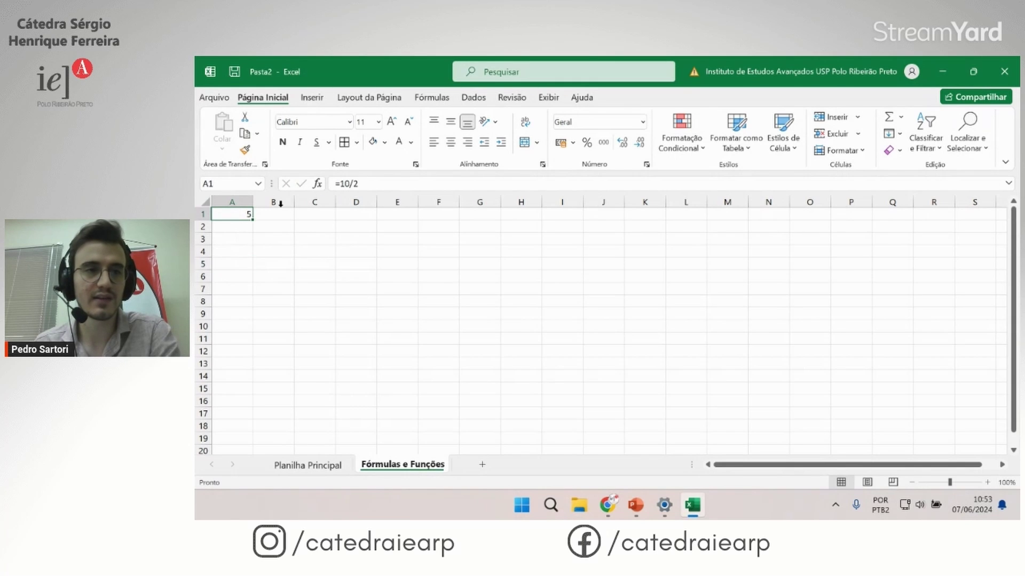
double_click(235, 214)
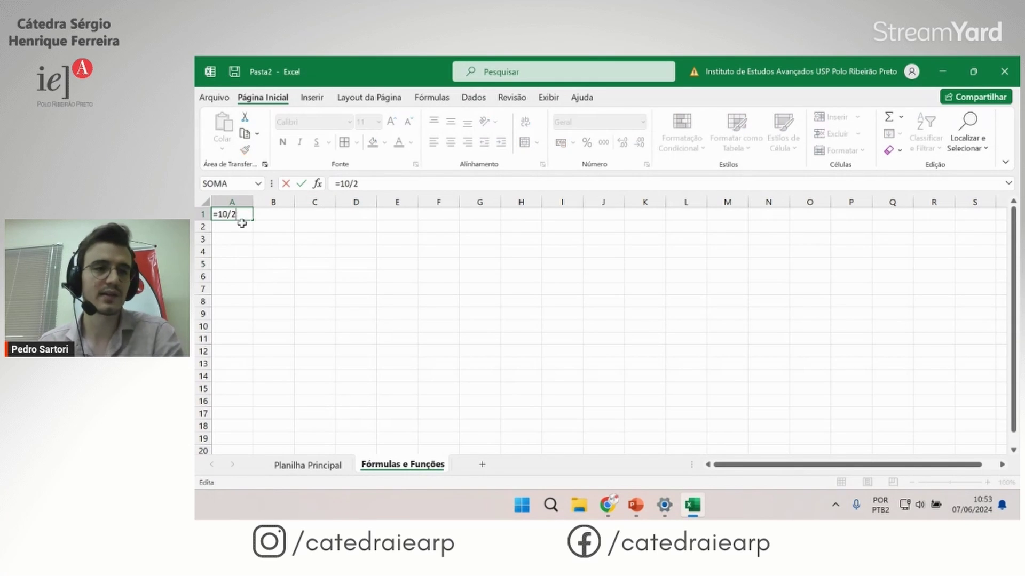
Step: Widen column A and make row 1 taller
click(259, 253)
click(238, 199)
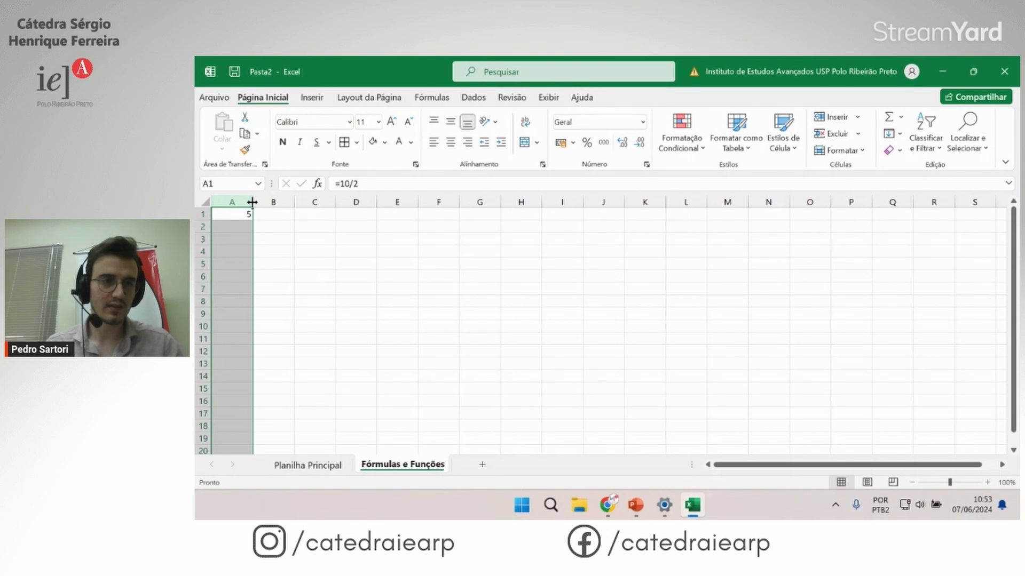
drag(252, 201, 314, 202)
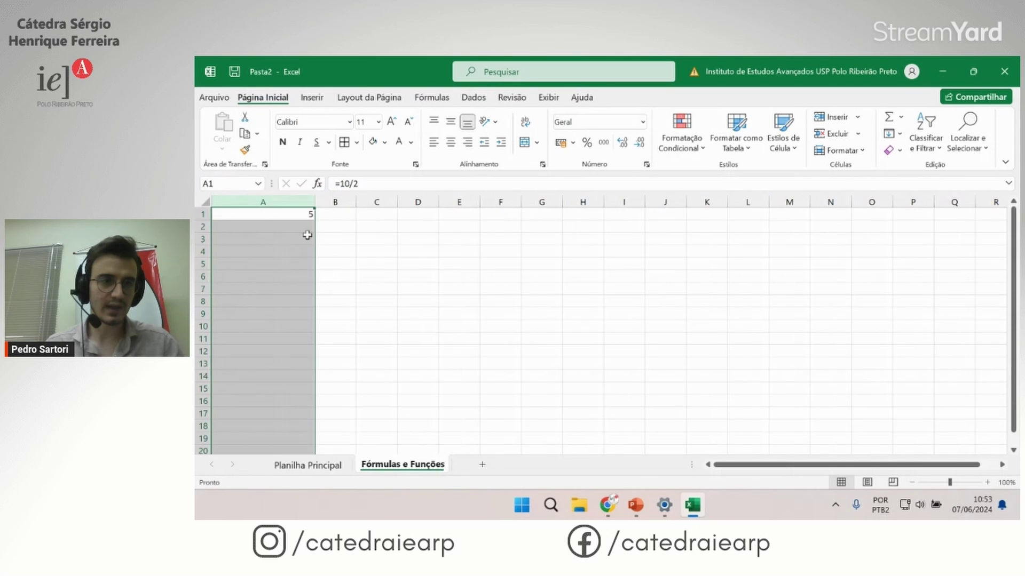
click(297, 274)
click(279, 213)
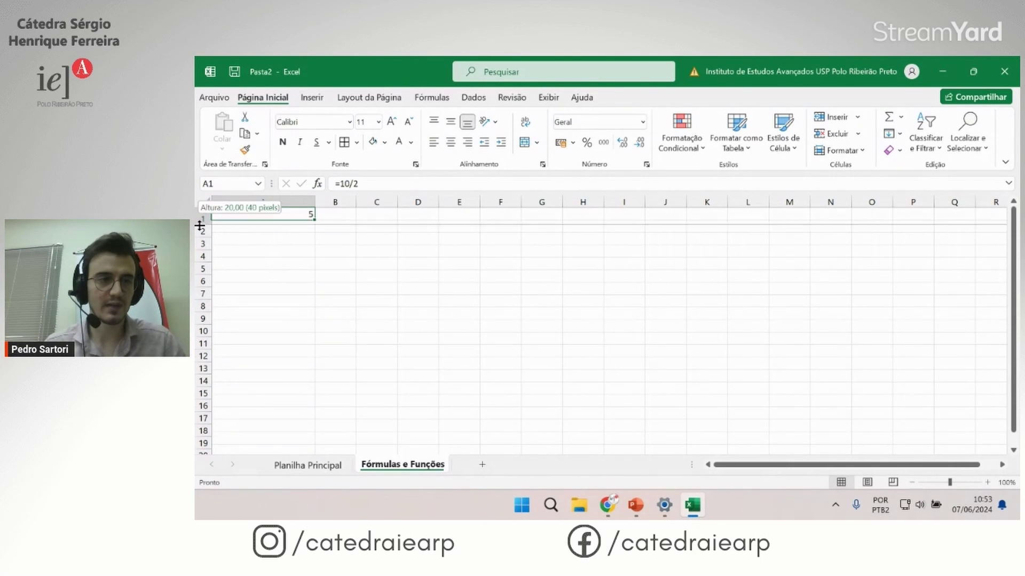
drag(197, 221, 198, 228)
click(373, 320)
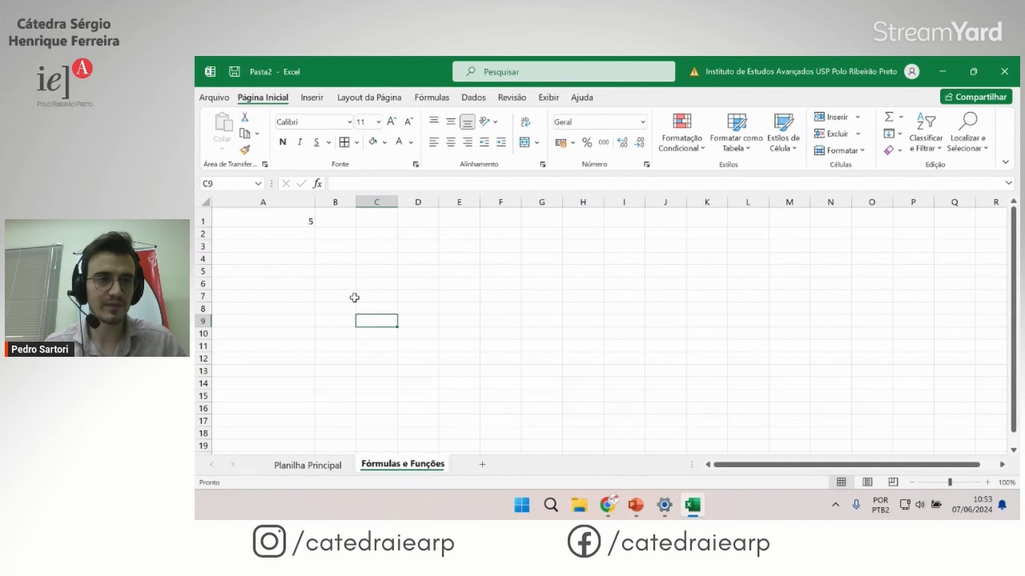
click(288, 217)
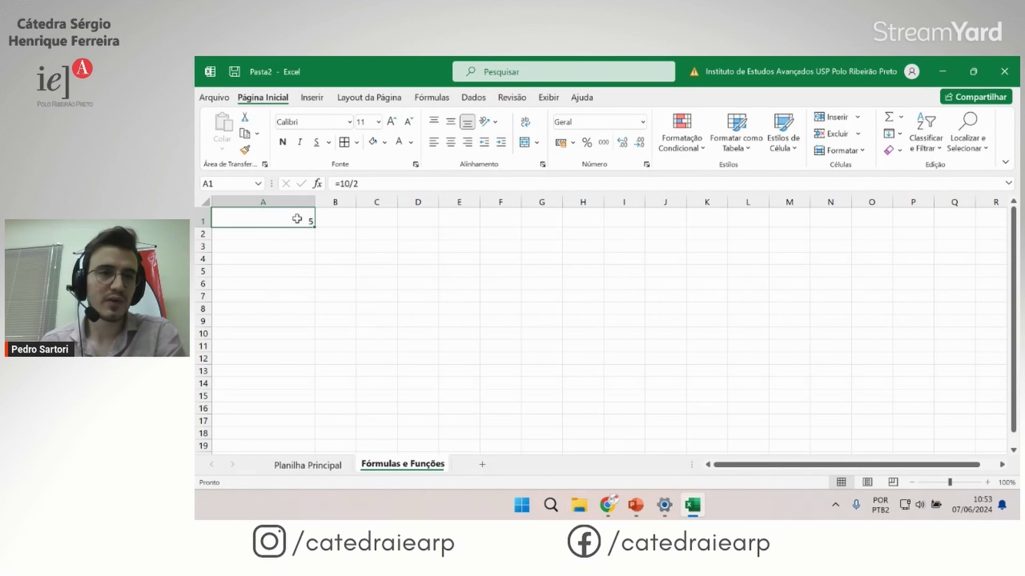
Step: Replace A1's formula with =2+5-2, giving 5
double_click(298, 220)
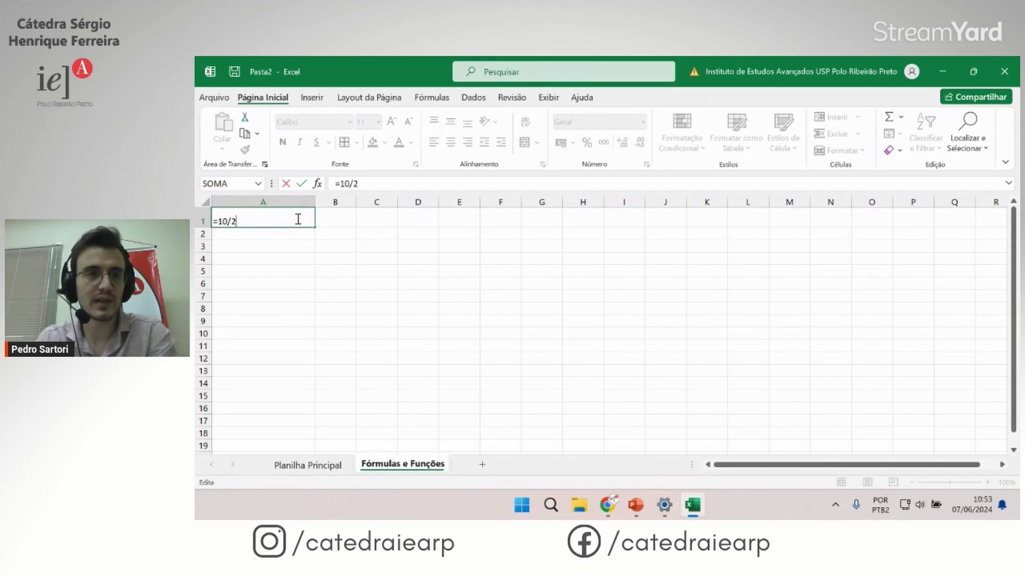
key(BackSpace)
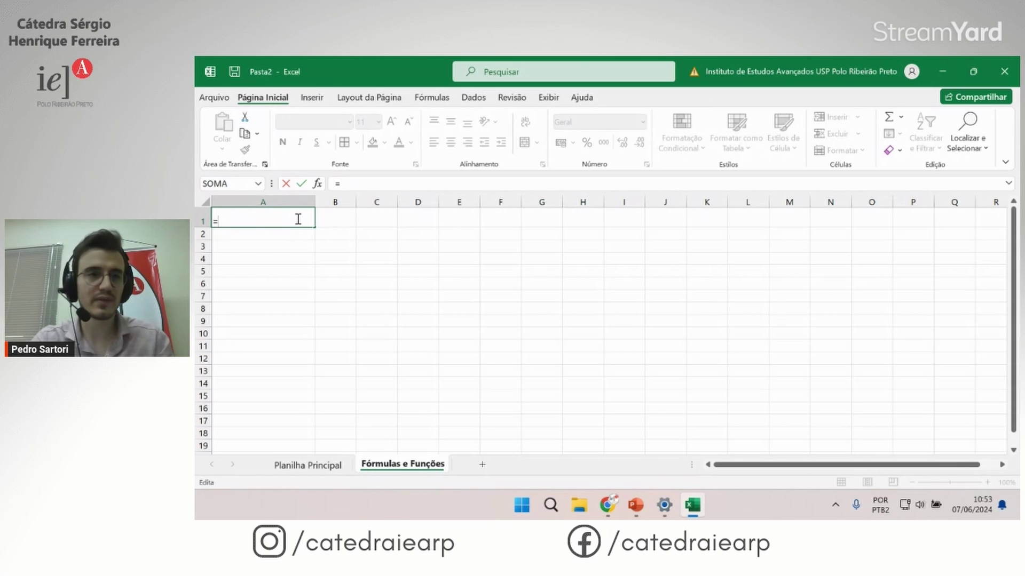
text(2)
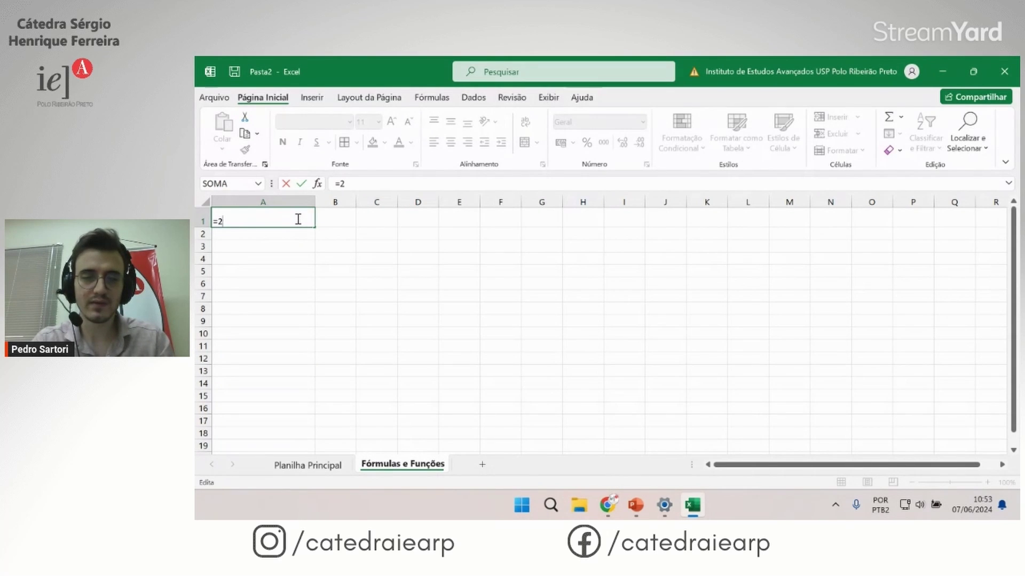
text(+5-2)
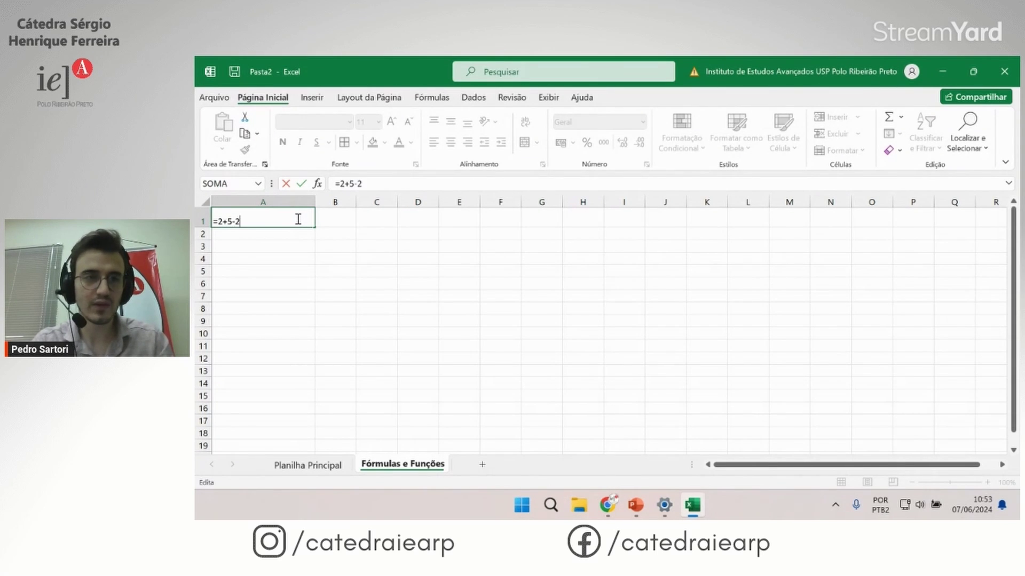
key(Return)
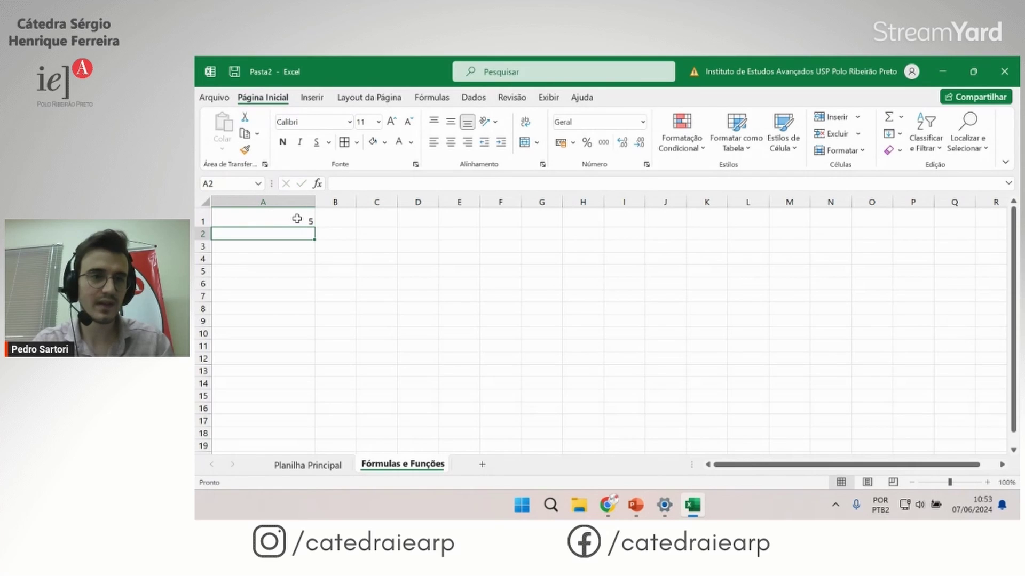
Step: Edit A1 to =2*10/4, which also gives 5
double_click(297, 220)
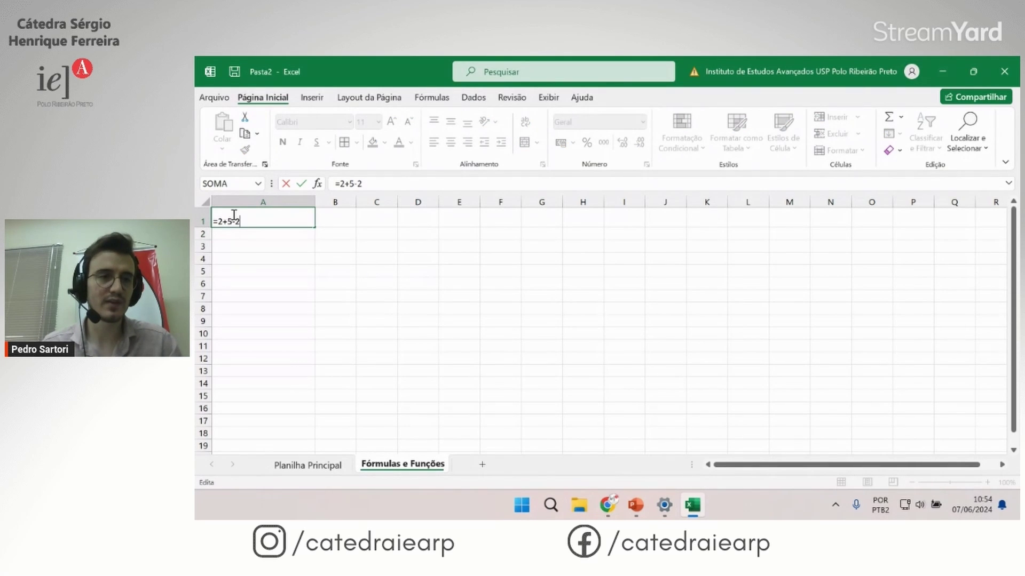
key(BackSpace)
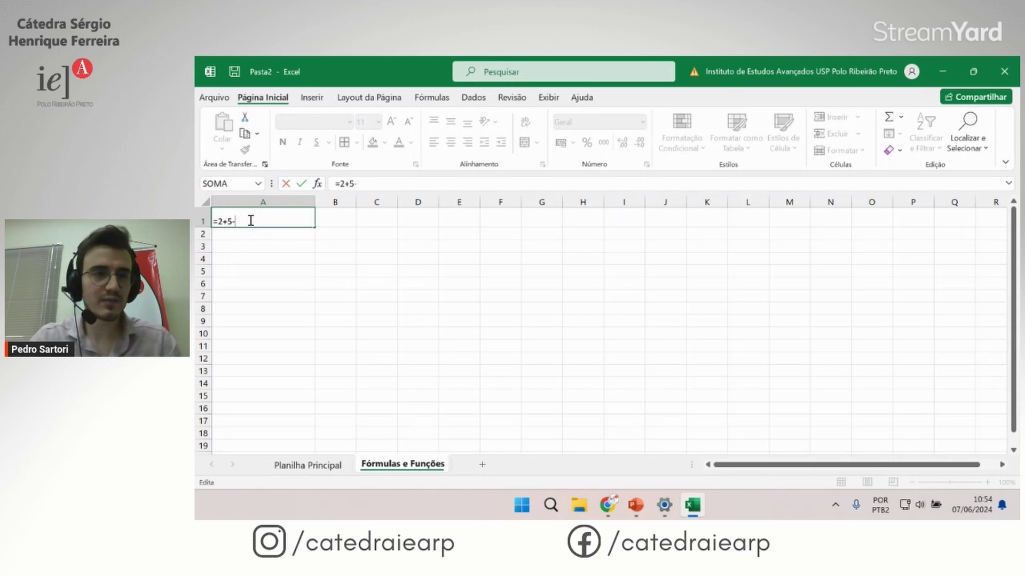
key(BackSpace)
key(BackSpace)
key(BackSpace)
key(BackSpace)
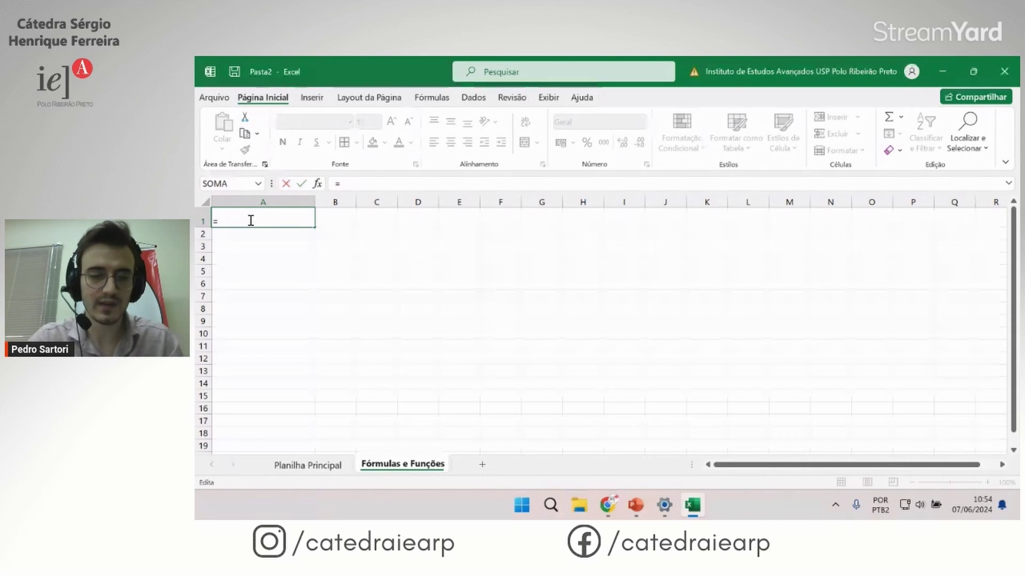
text(2*10/4)
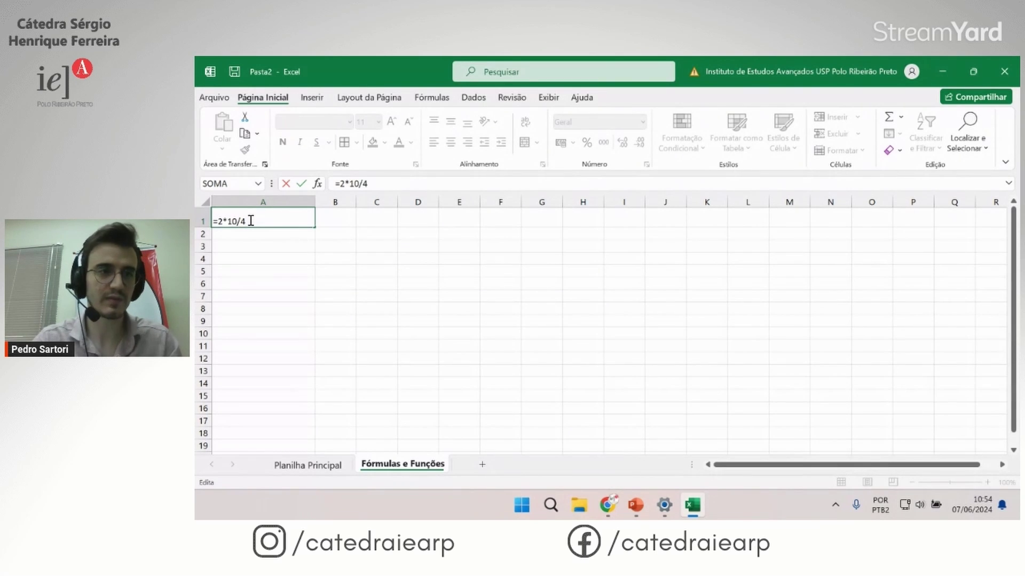
key(Return)
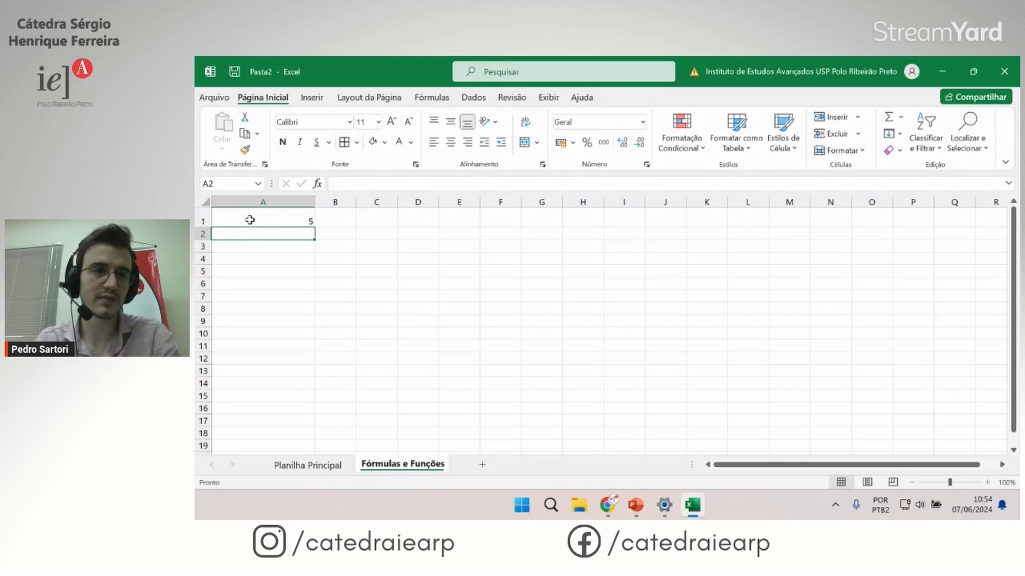
double_click(264, 224)
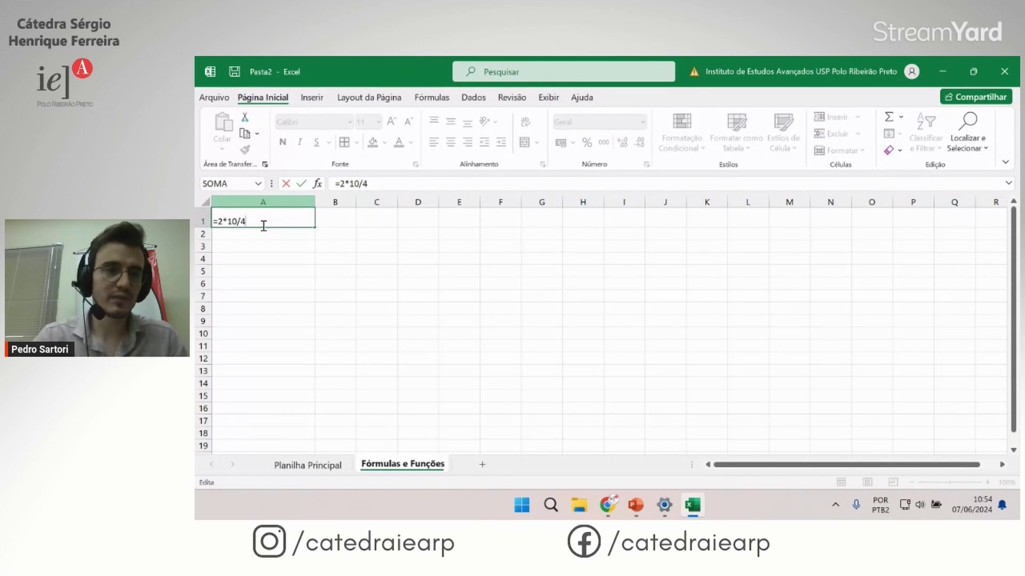
key(BackSpace)
key(BackSpace)
key(BackSpace)
key(BackSpace)
key(BackSpace)
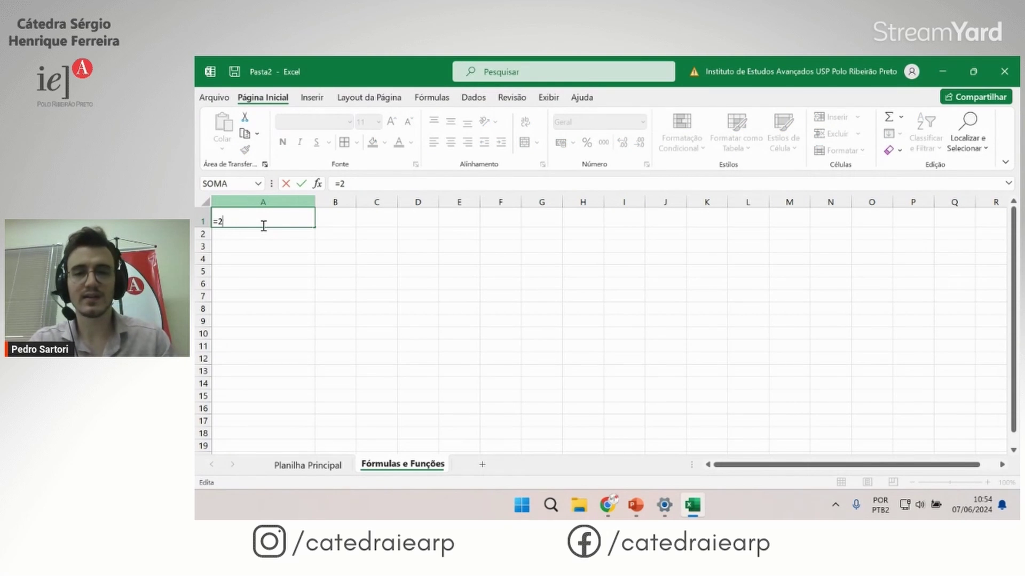
Step: Complete A1's formula as =2+2/4 so it shows 2,5
text(+2)
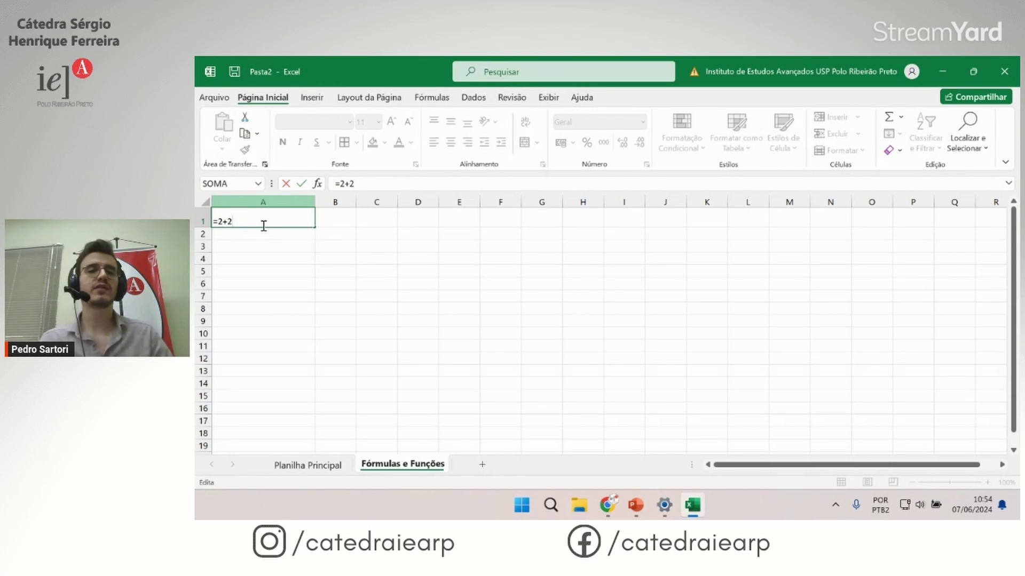
text(/)
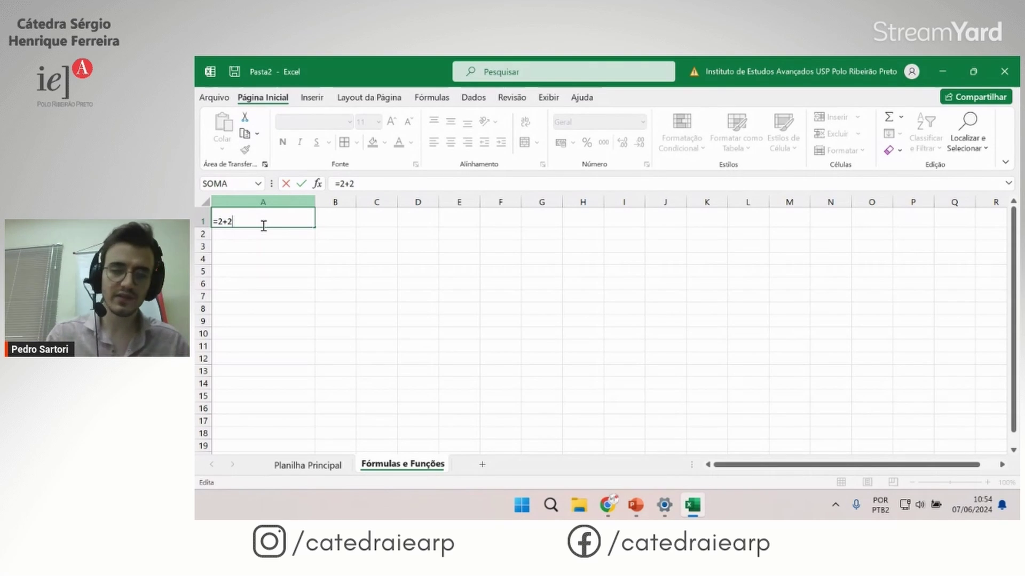
text(4)
key(Return)
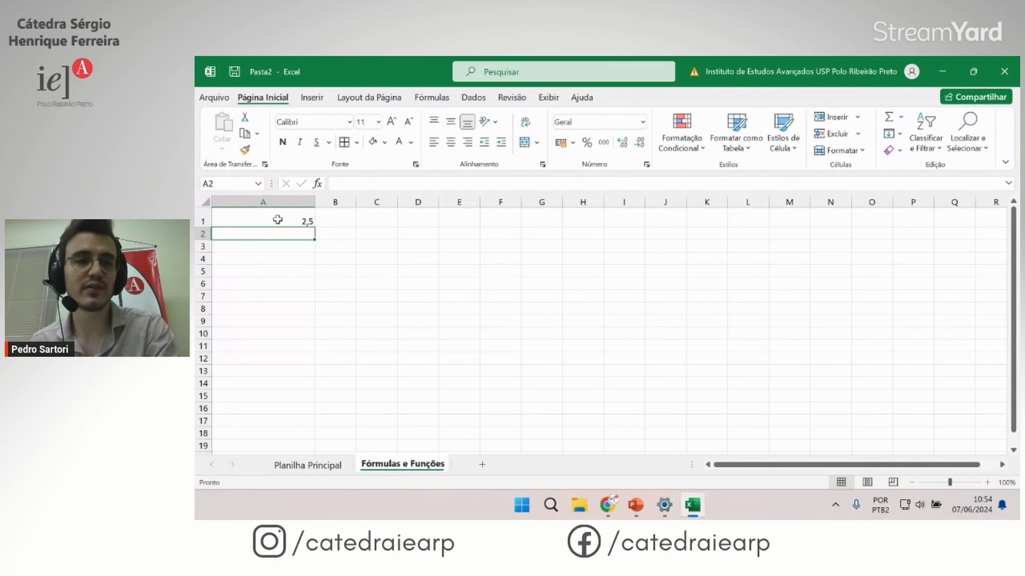
double_click(278, 220)
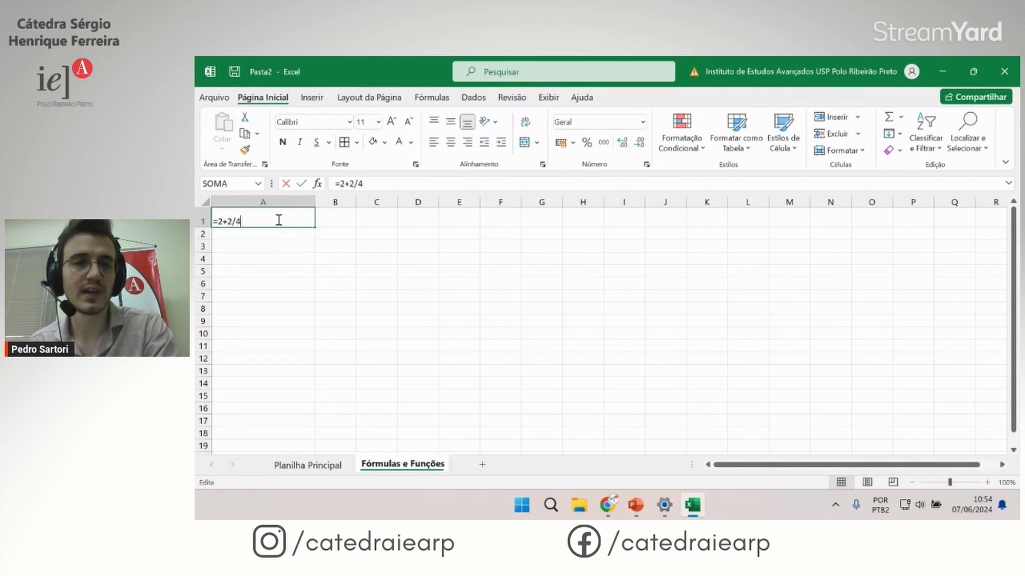
click(325, 272)
click(288, 217)
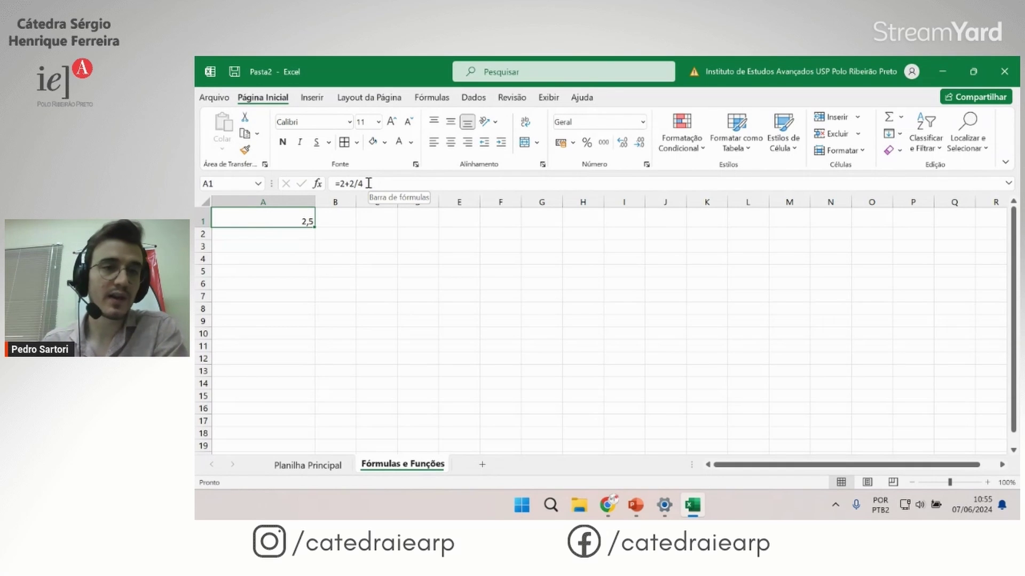
Step: Change A1's formula to =2+2*10 so it shows 22
click(350, 184)
drag(350, 184, 356, 184)
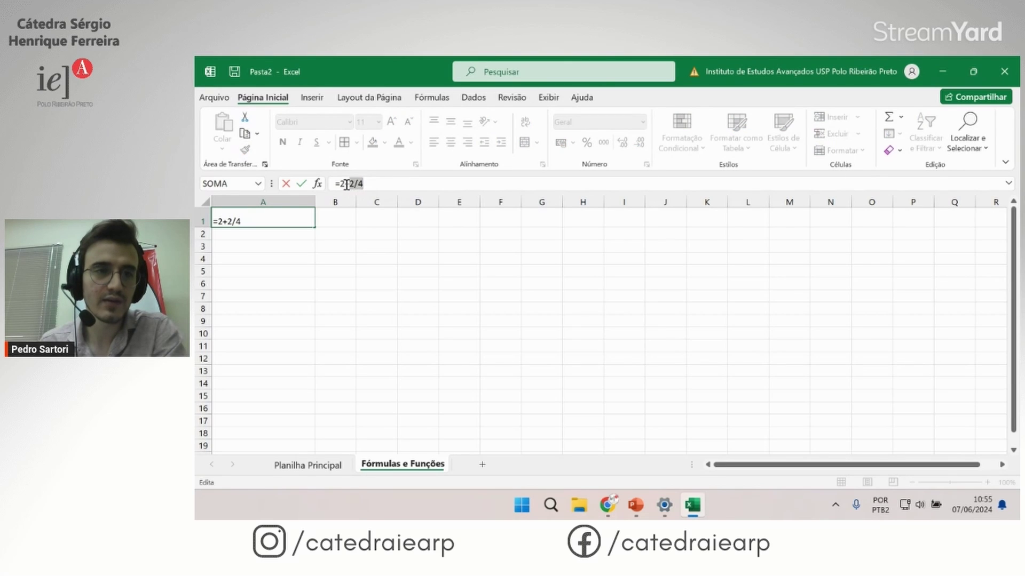
click(268, 221)
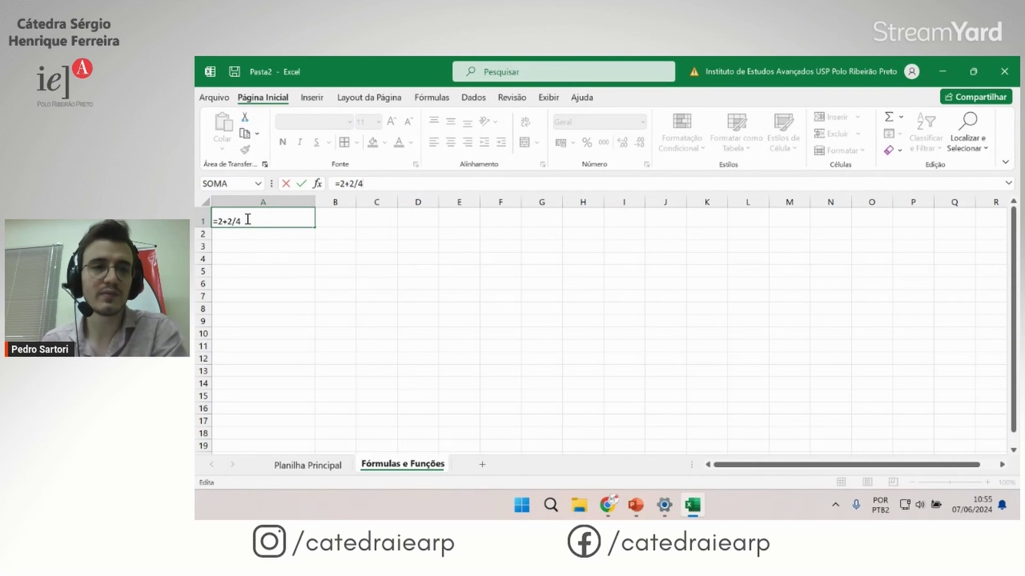
drag(247, 220, 237, 221)
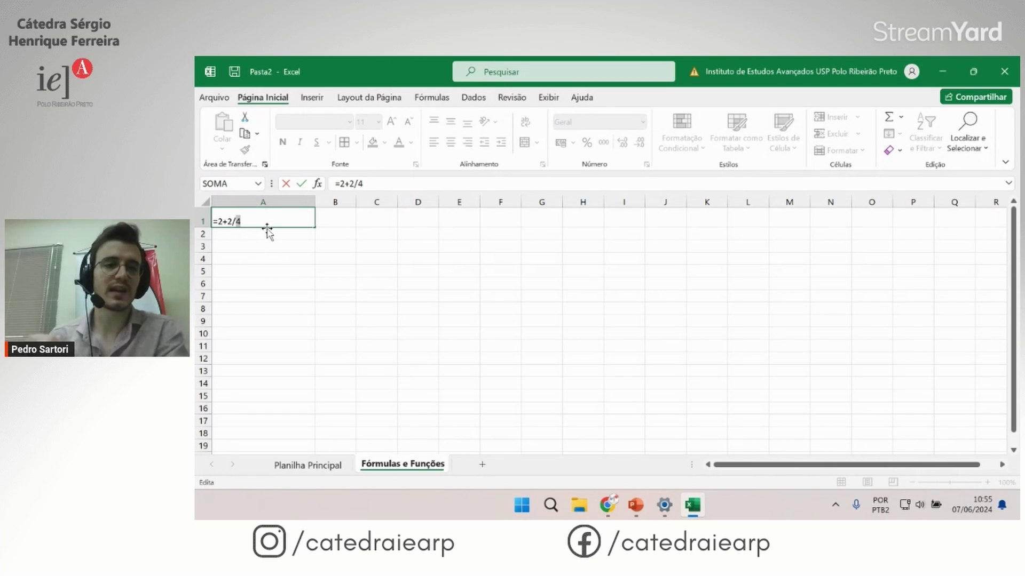
key(BackSpace)
key(BackSpace)
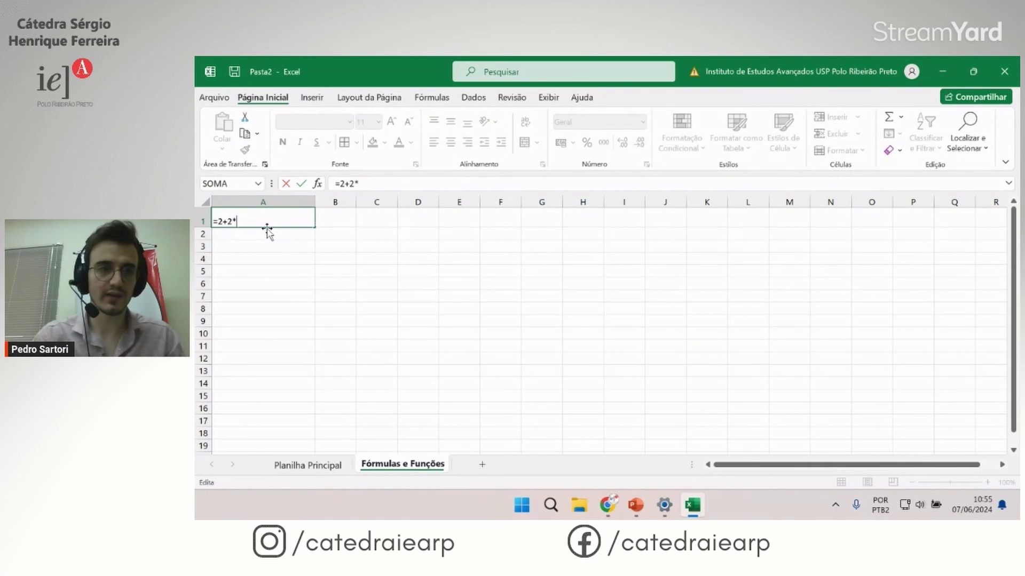
text(10)
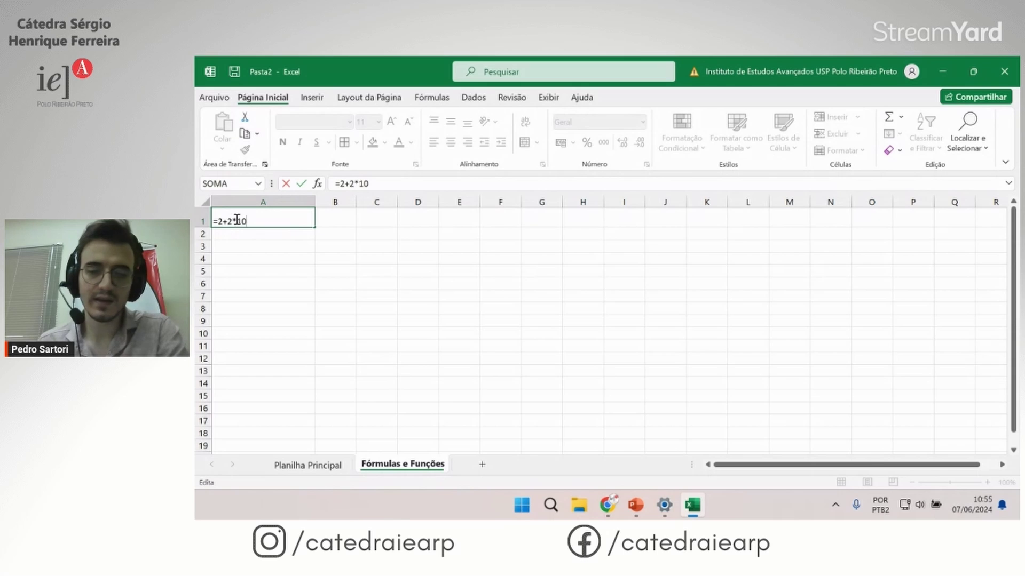
key(Return)
click(287, 214)
Step: Reopen A1's formula and select its 2+2 part
double_click(287, 214)
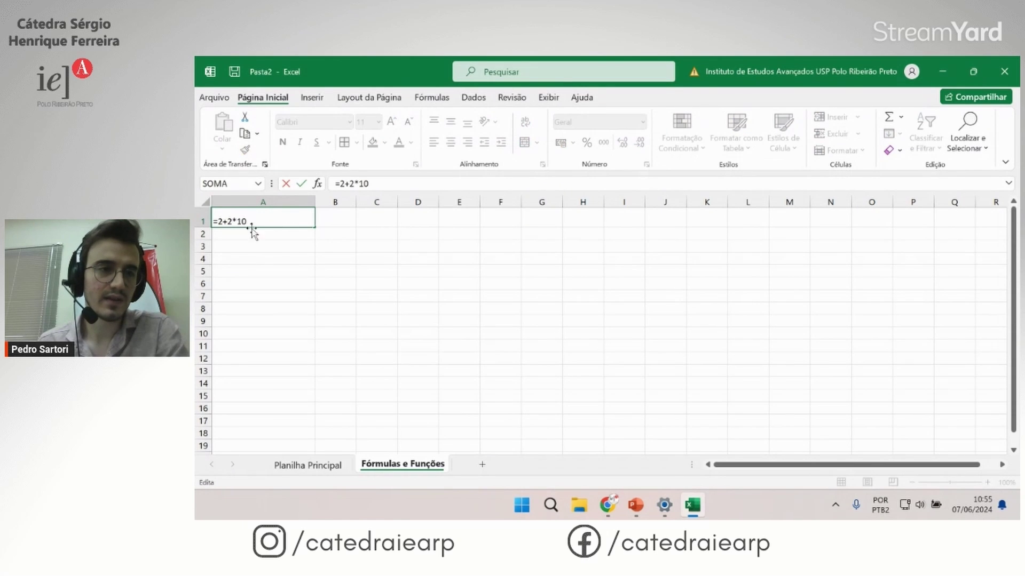
key(Return)
key(Down)
key(Down)
key(Down)
click(274, 217)
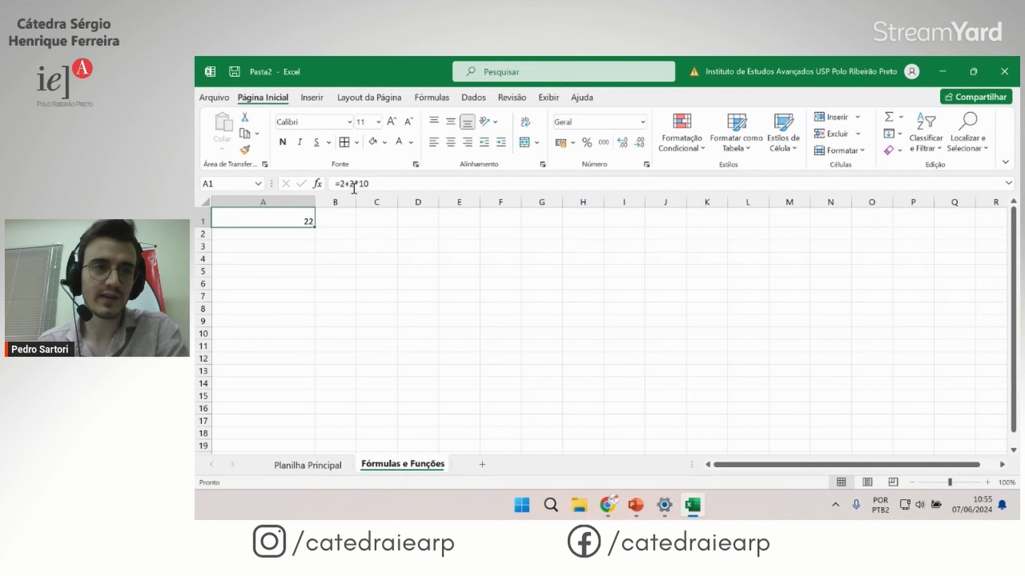
click(353, 184)
drag(372, 183, 355, 183)
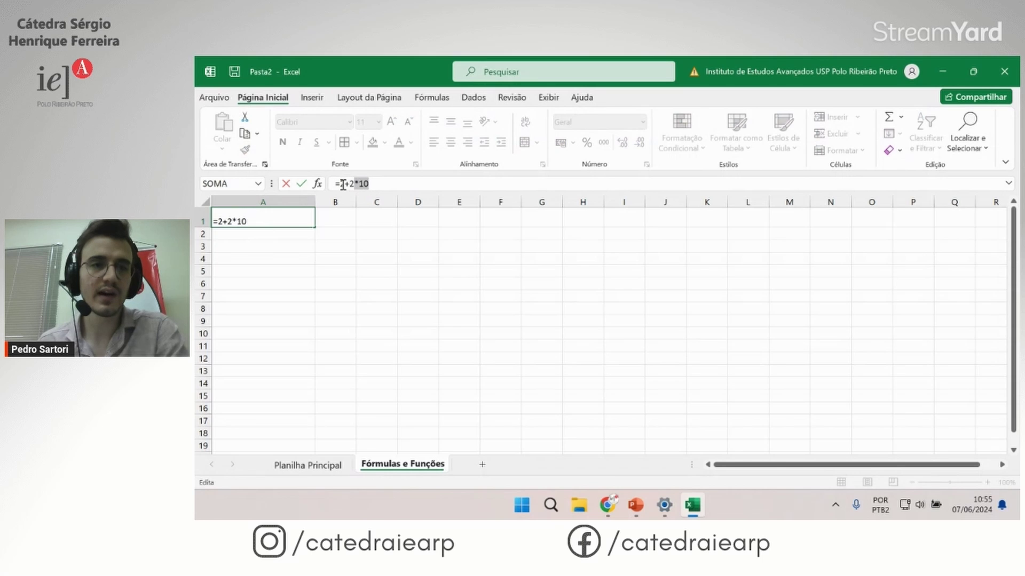
click(279, 308)
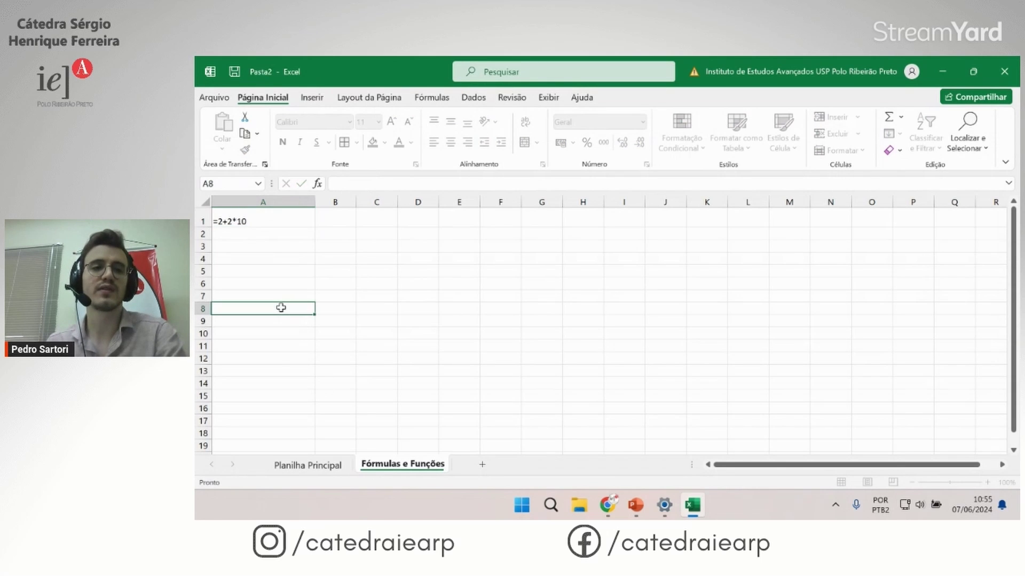
double_click(279, 216)
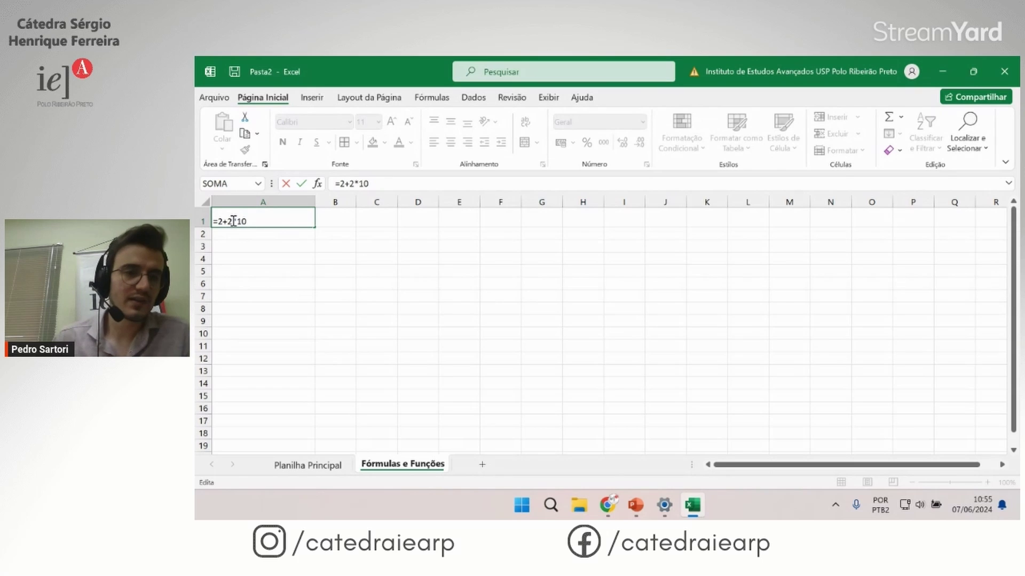
drag(233, 221, 218, 221)
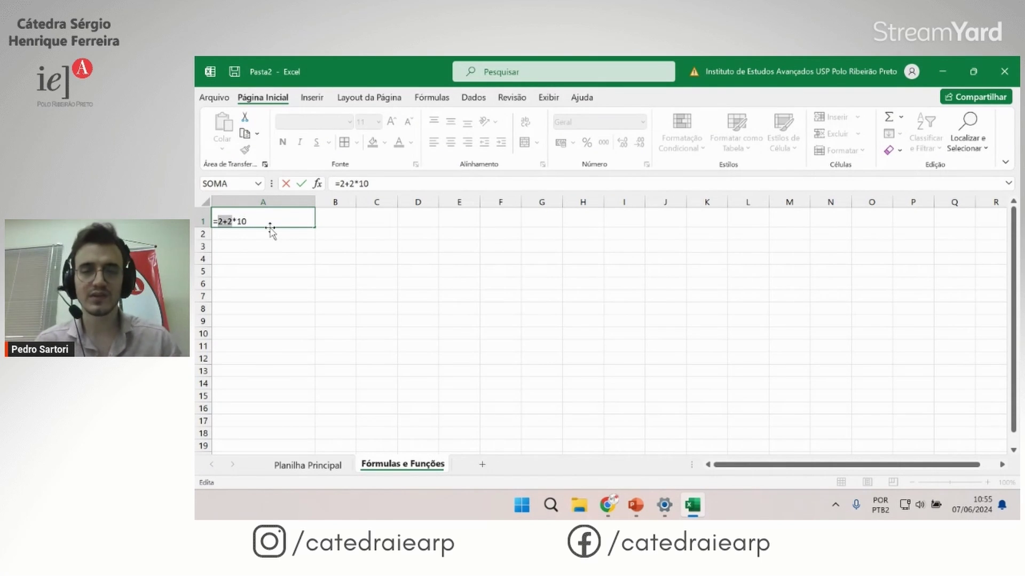
Step: Wrap 2+2 in parentheses so A1 holds =(2+2)*10 and displays 40
text((2+2)
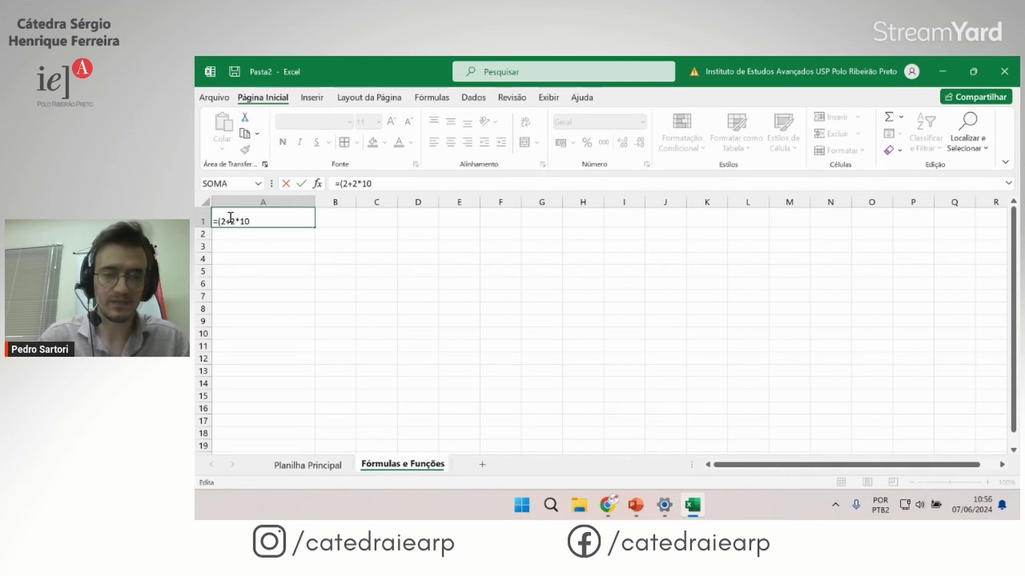
text())
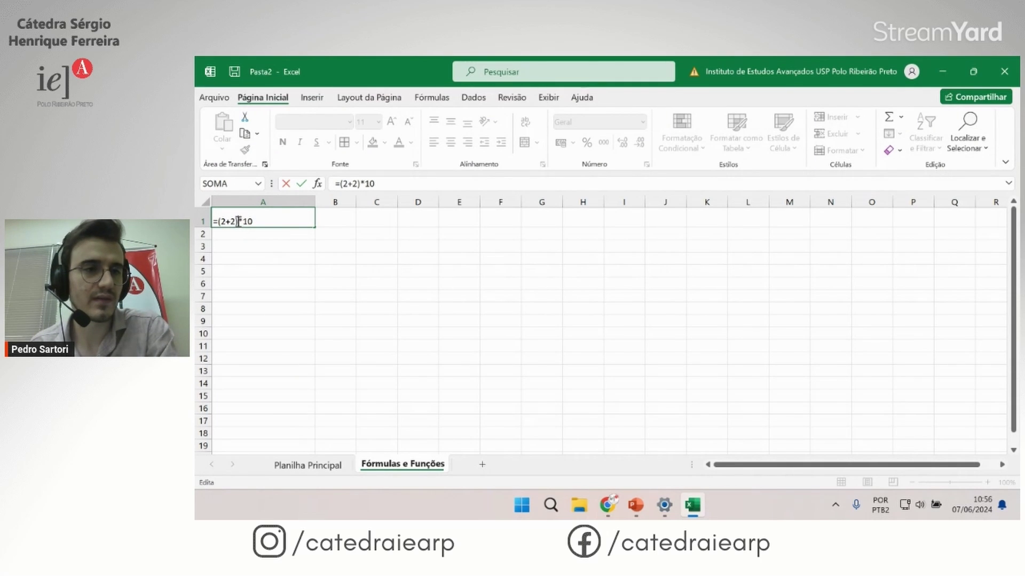
drag(238, 221, 218, 221)
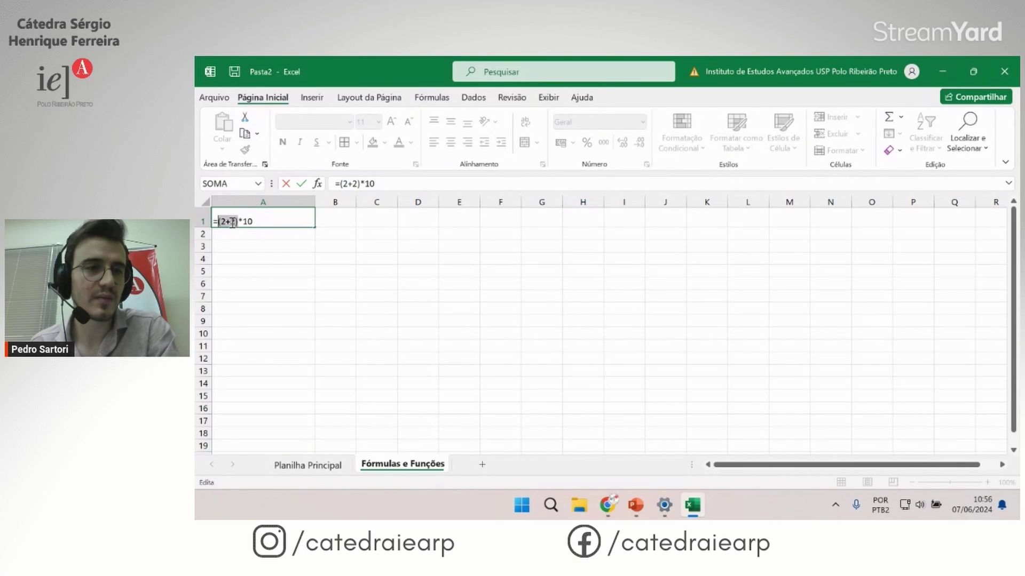
click(231, 222)
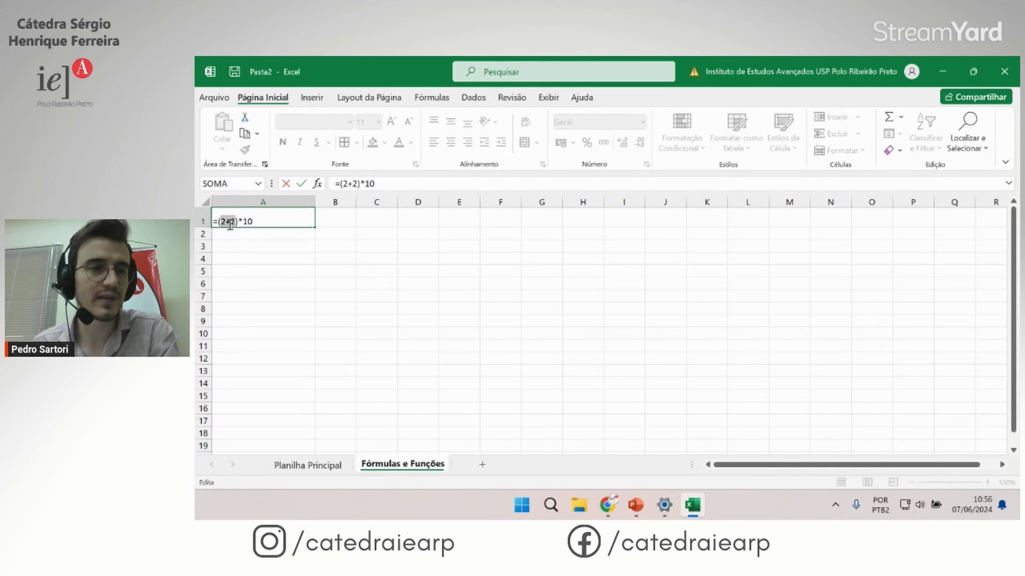
key(Return)
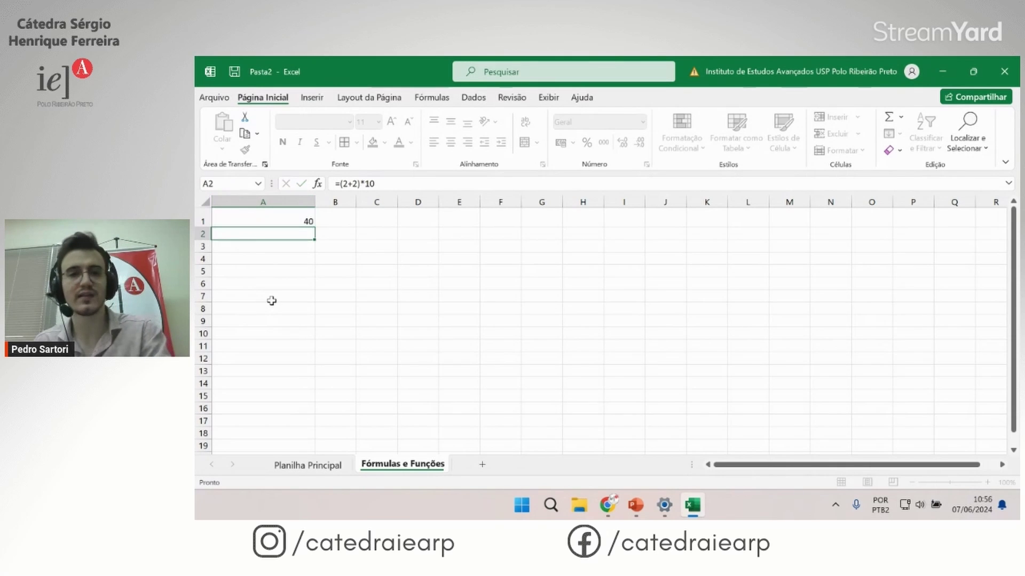
Step: Extend A1's formula to =(2+2)*10-5 so it shows 35
key(Up)
key(F2)
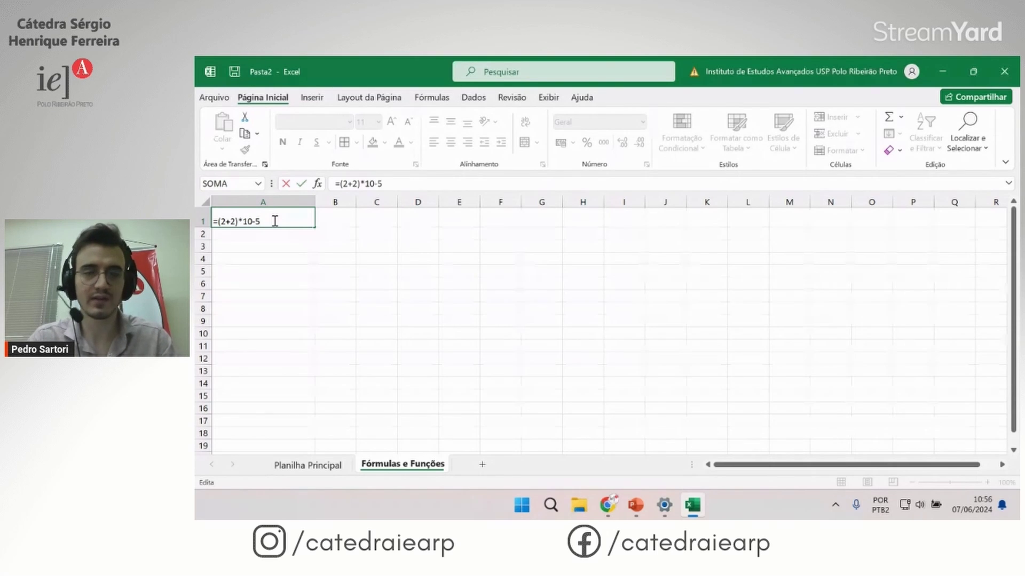
key(Return)
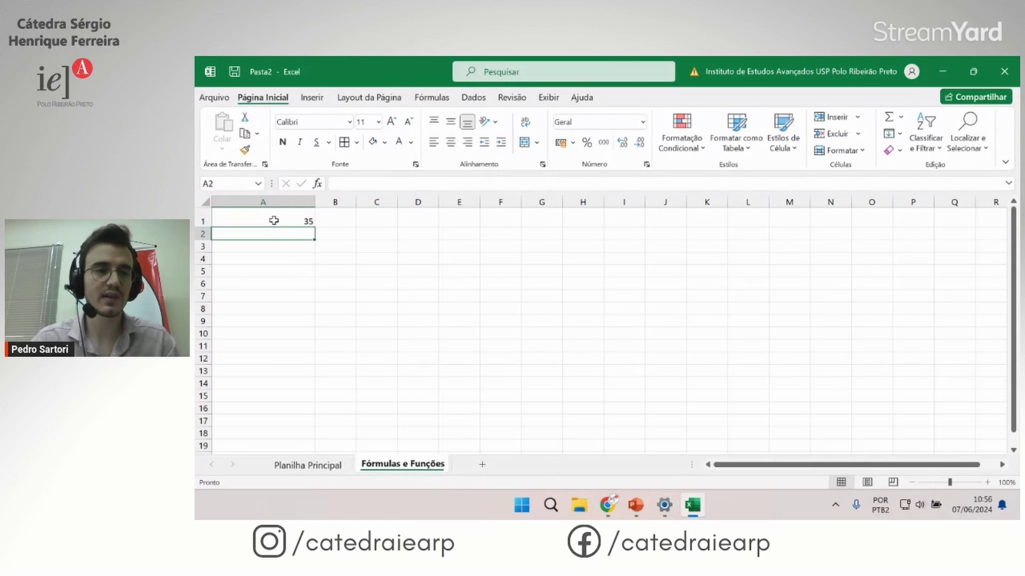
click(272, 220)
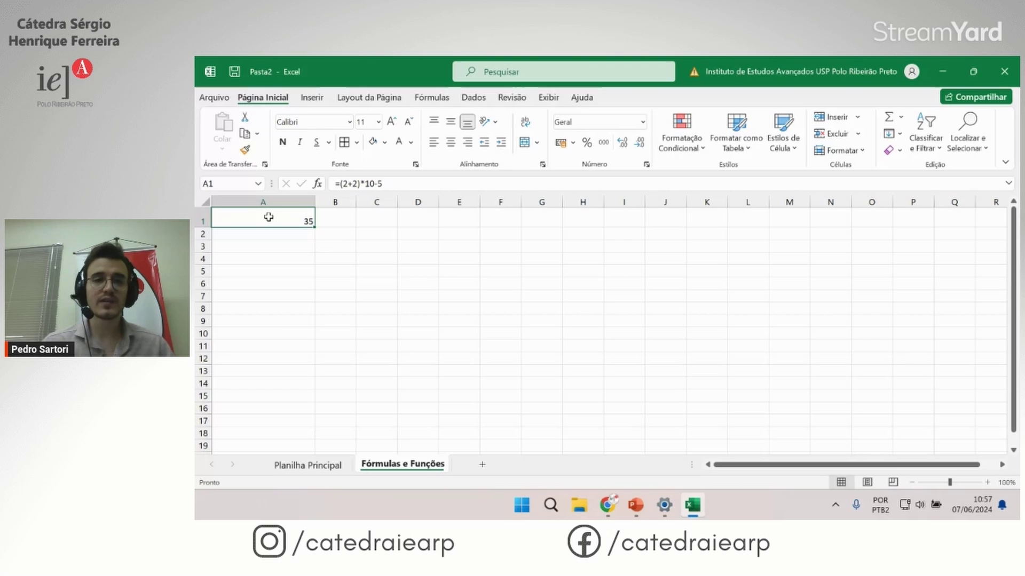
click(385, 182)
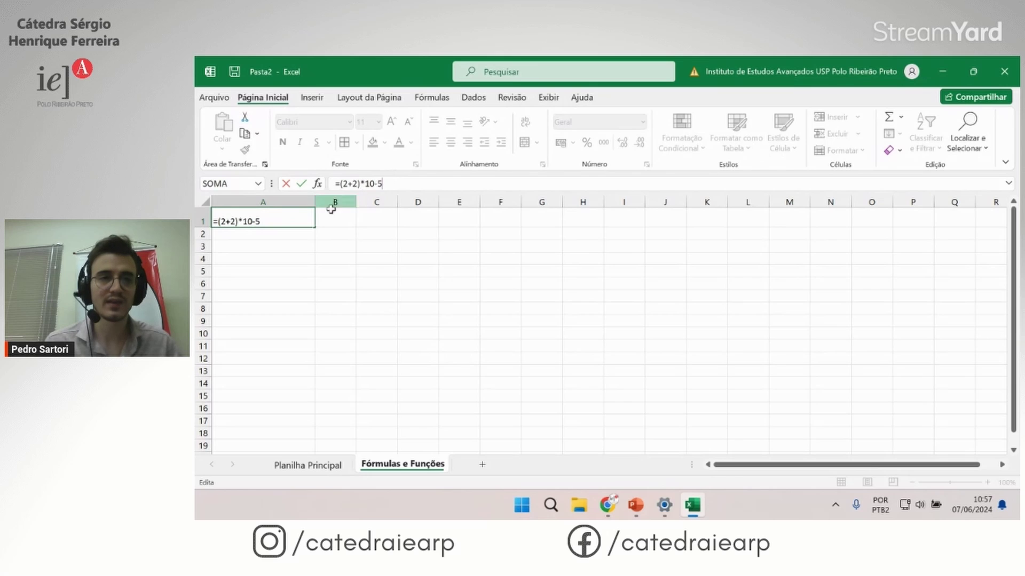
click(306, 269)
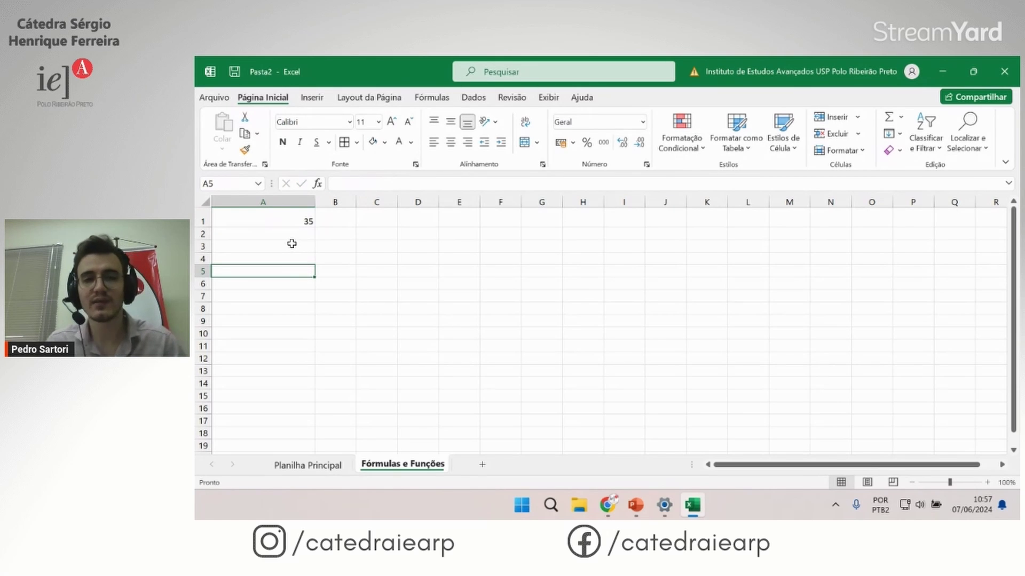
Step: Clear the contents of cell A1
click(288, 233)
click(289, 219)
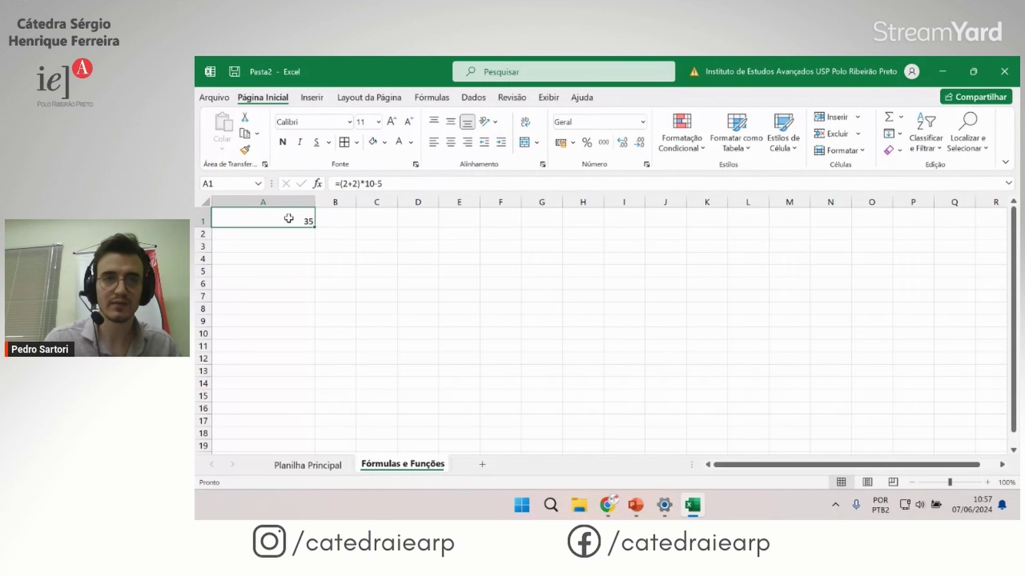
key(Delete)
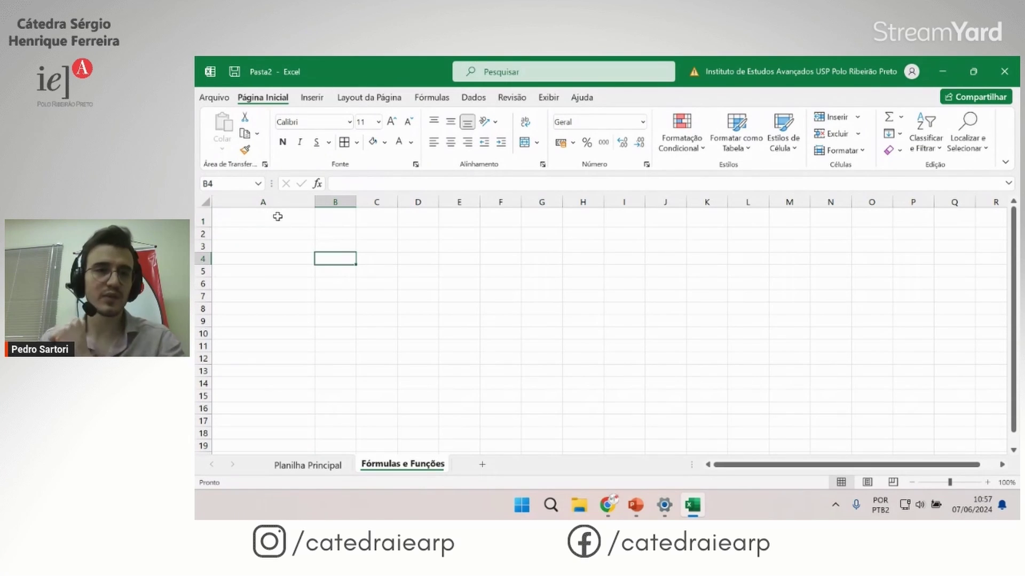
Step: Enter 2 in A1 and 4 in B1, and narrow column A
click(277, 215)
text(2)
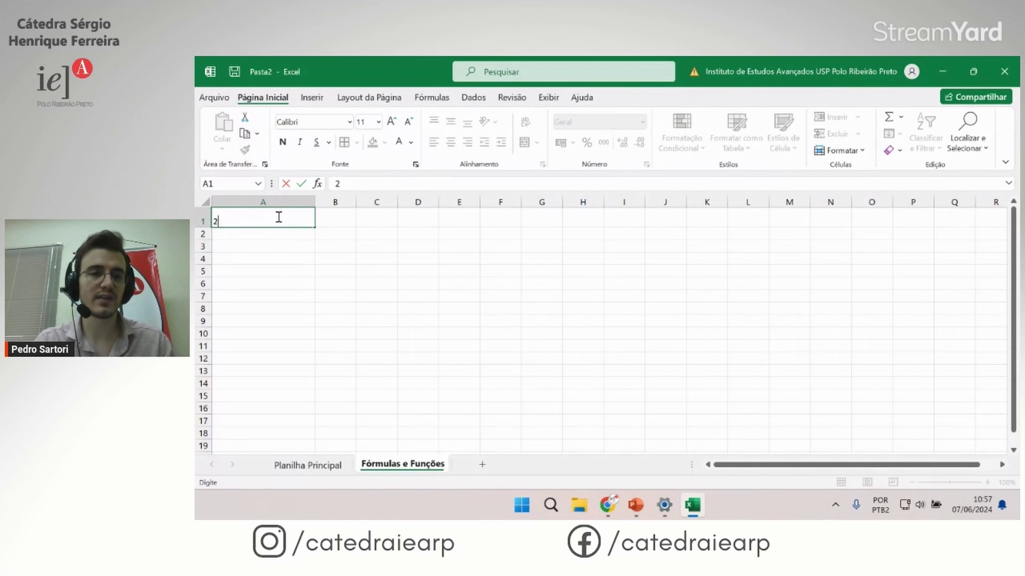
key(Tab)
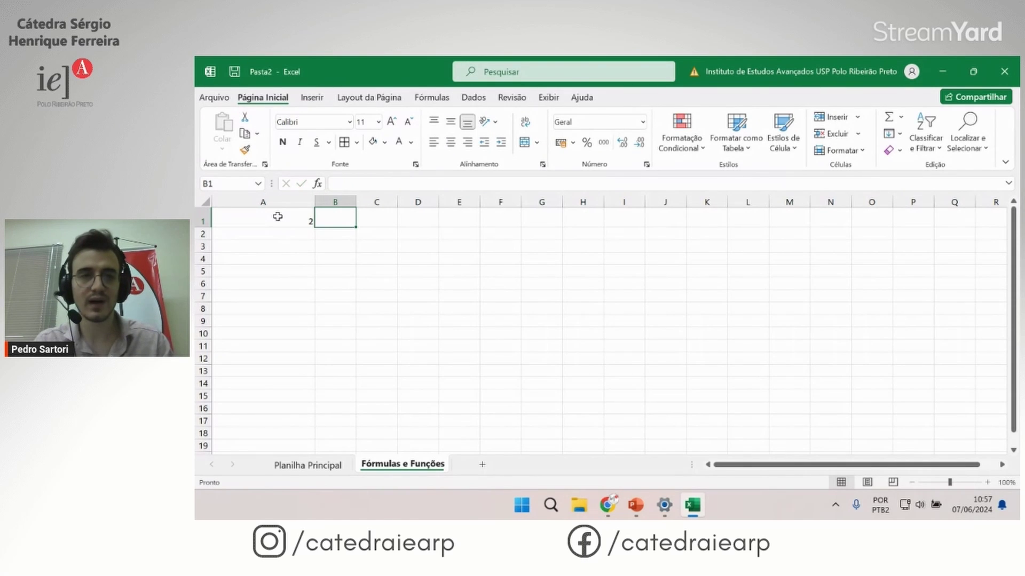
text(4)
click(335, 309)
drag(316, 202, 265, 201)
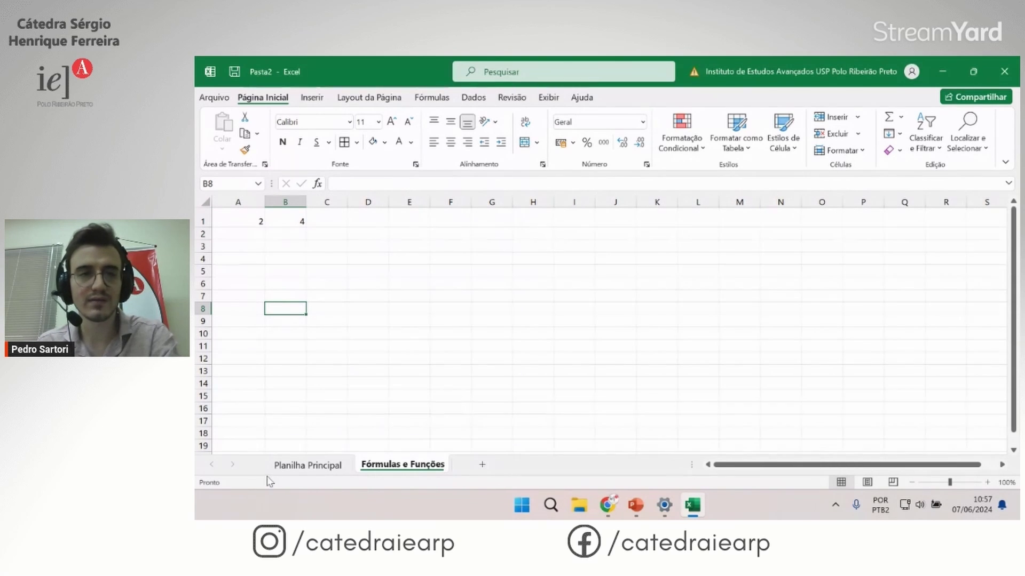
Step: Make C1 the formula =A1 so it displays 2
click(330, 211)
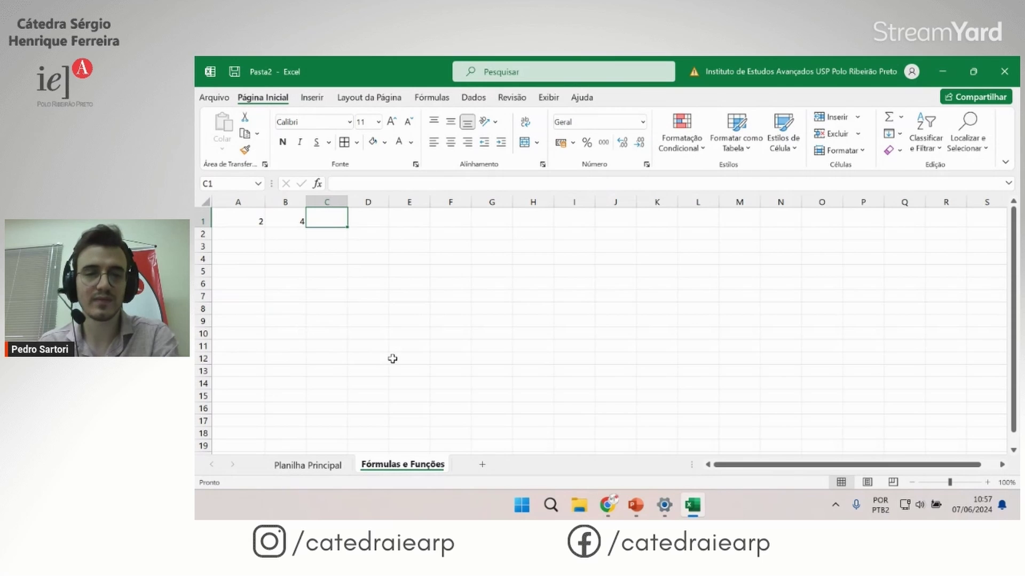
double_click(330, 217)
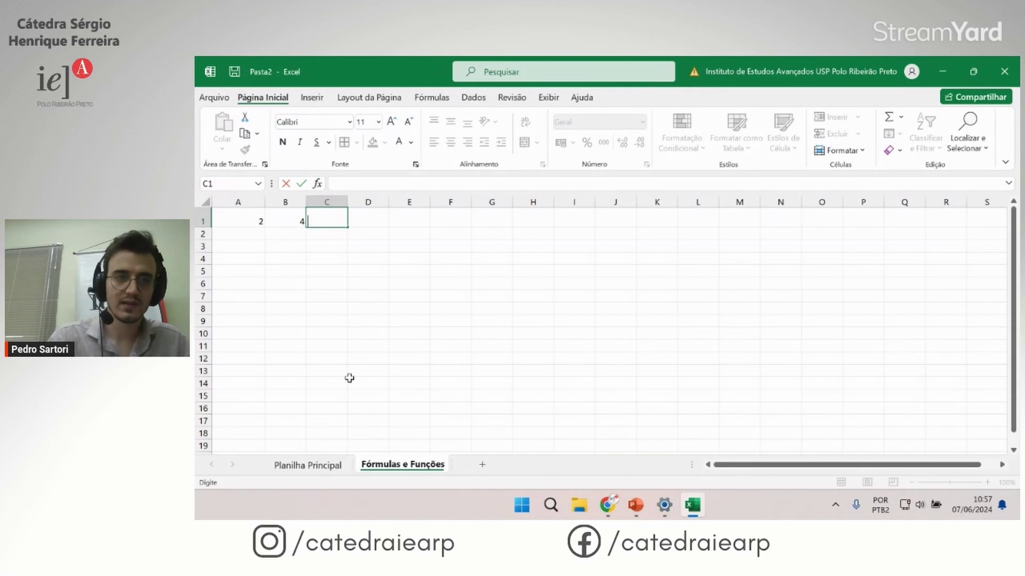
text(=)
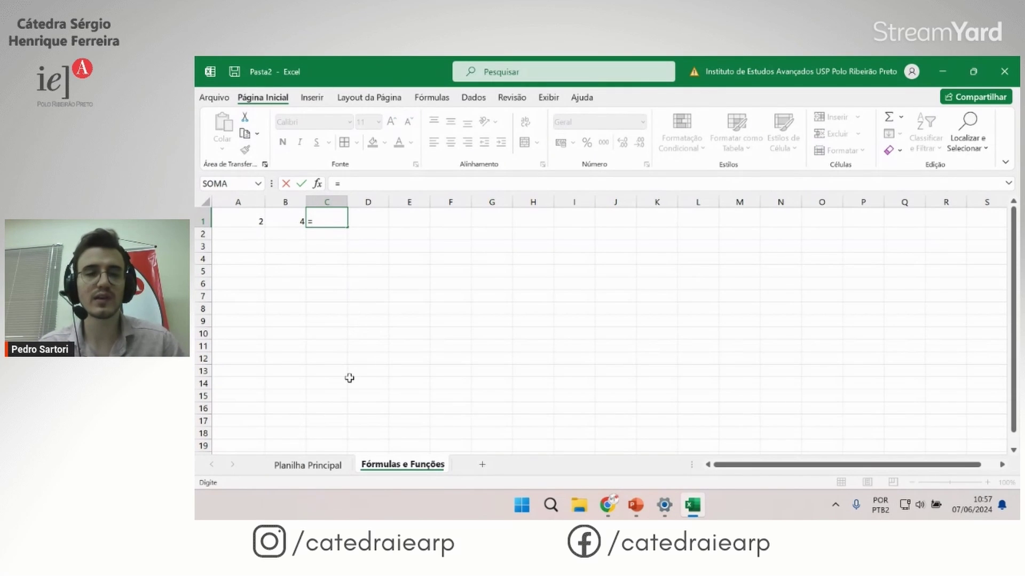
click(249, 220)
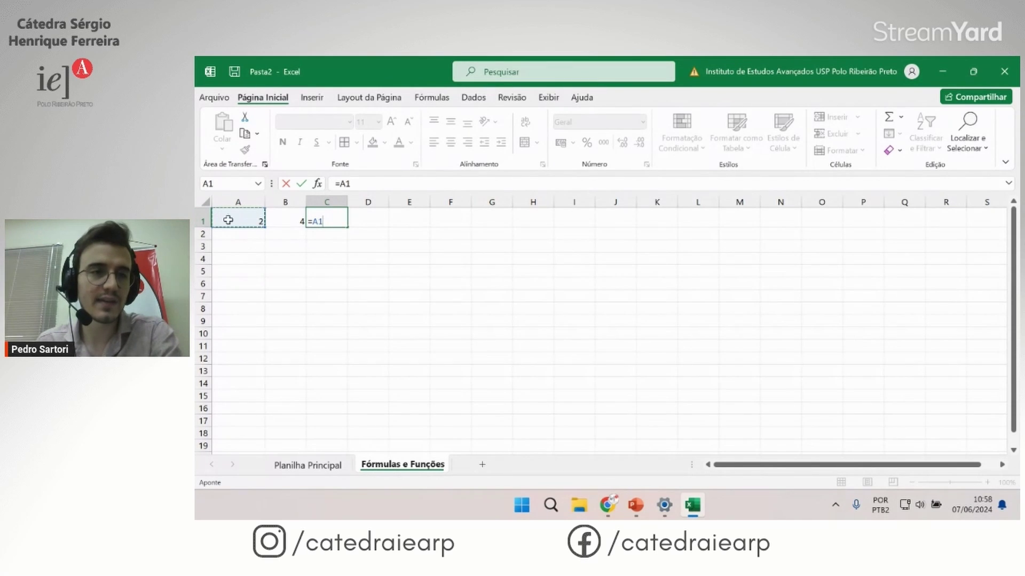
click(228, 220)
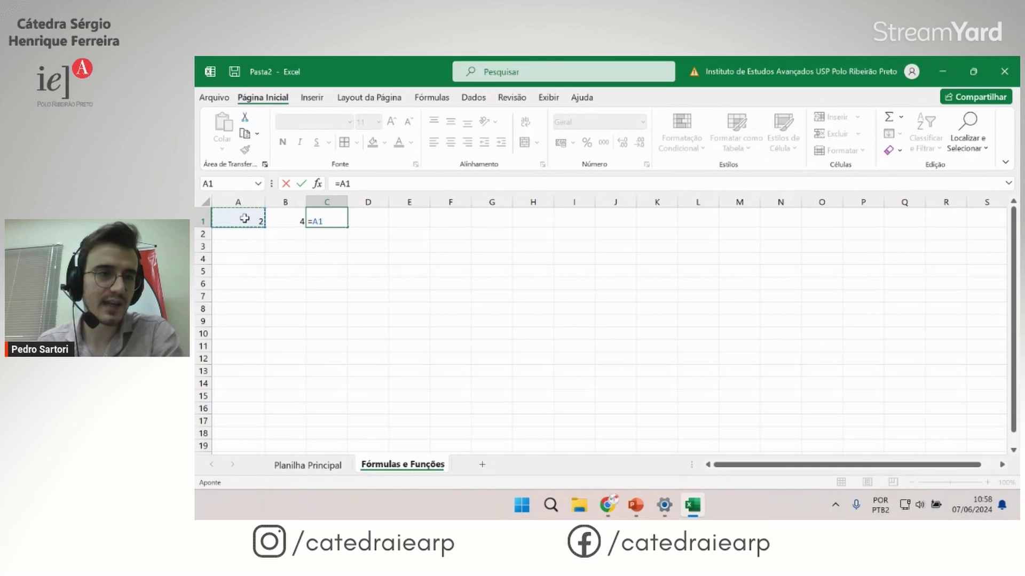
click(245, 218)
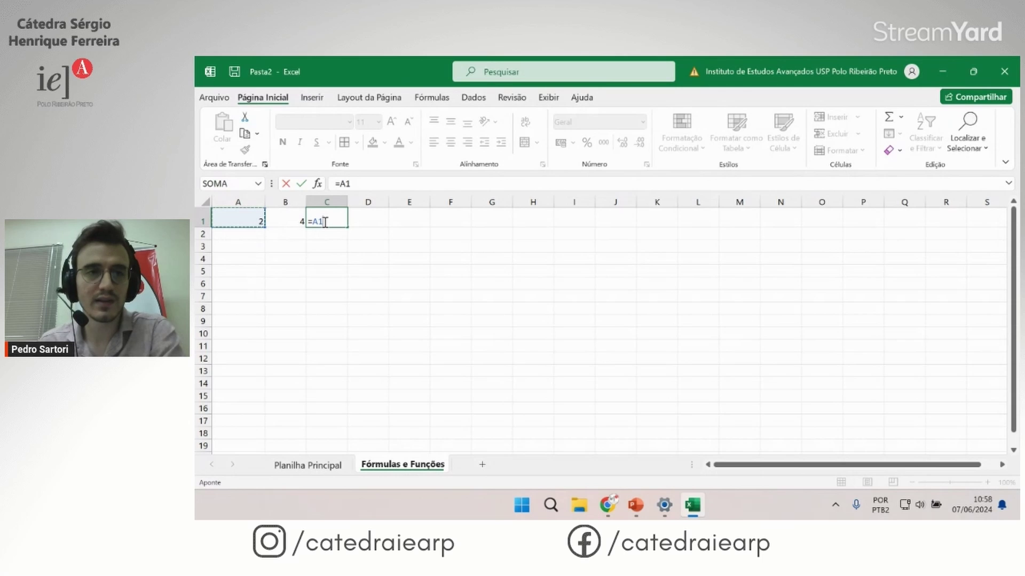
key(Return)
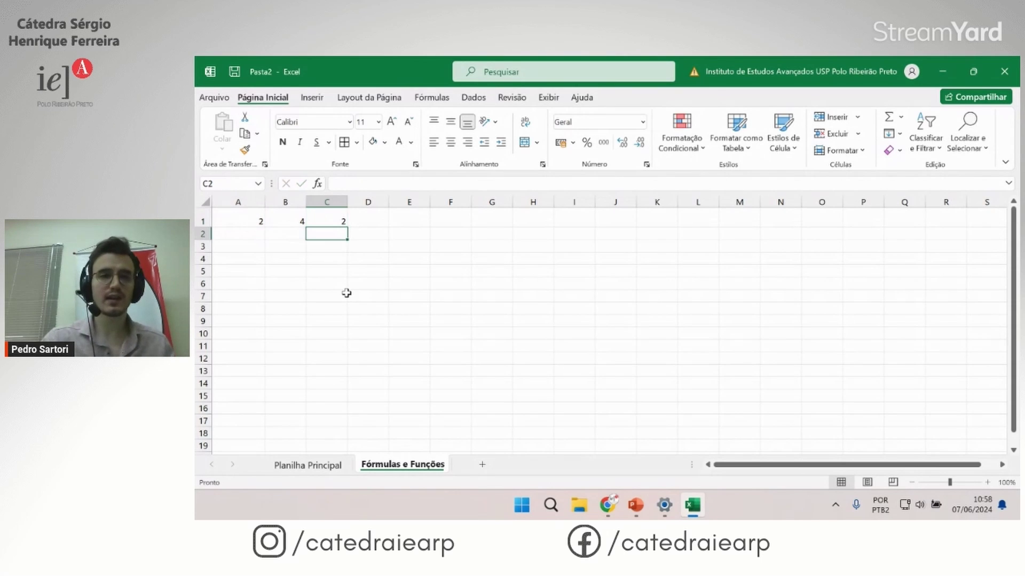
click(328, 221)
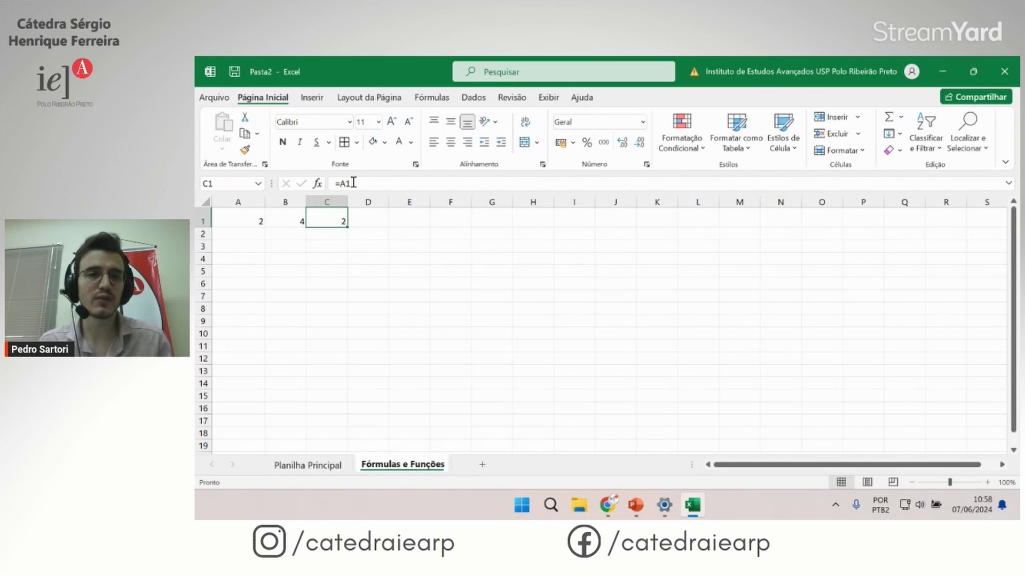
click(243, 223)
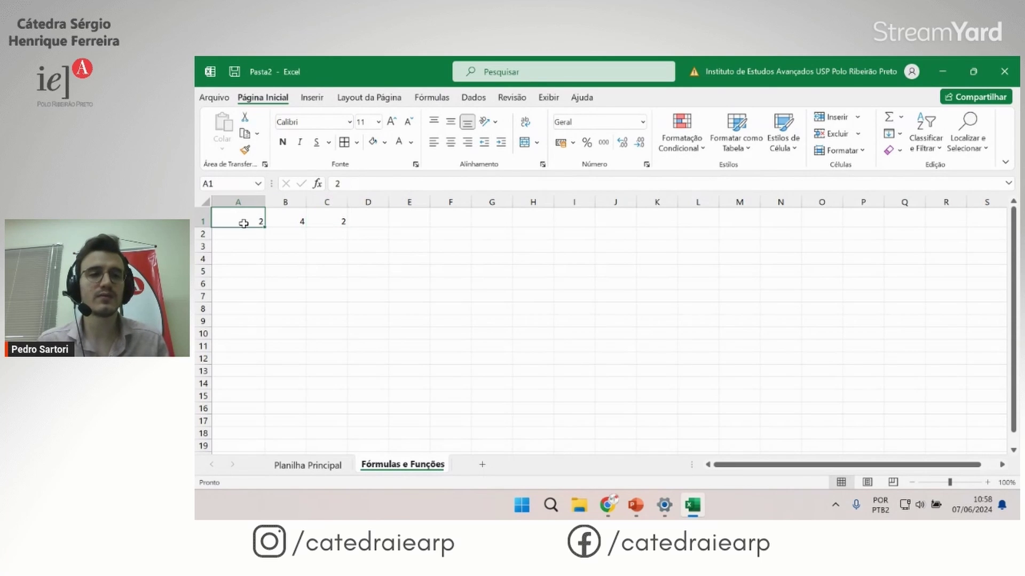
Step: Change C1's formula to =A1+B1 so it shows 6, and check A1, B1 and C1
double_click(336, 219)
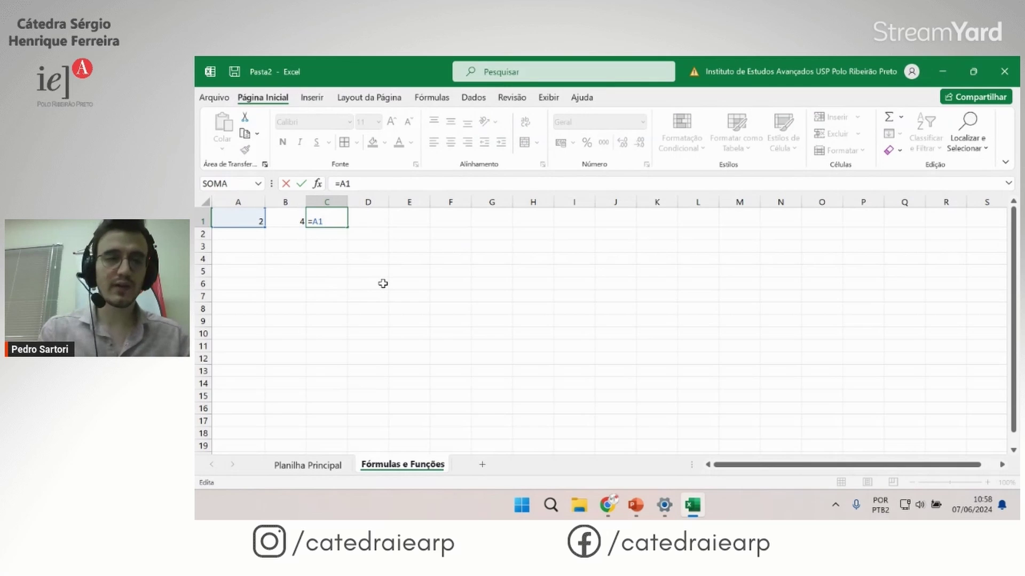
text(+)
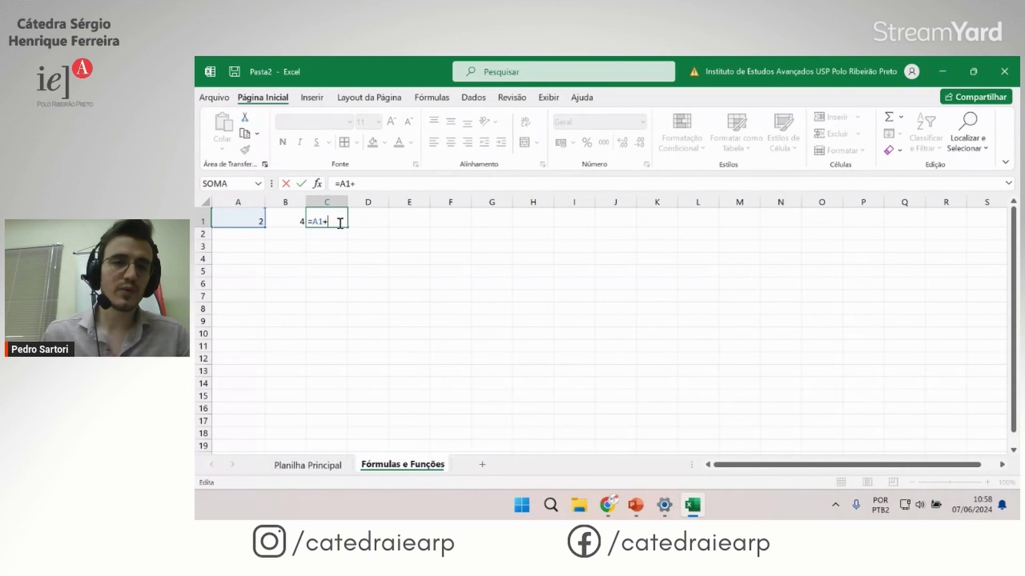
click(289, 220)
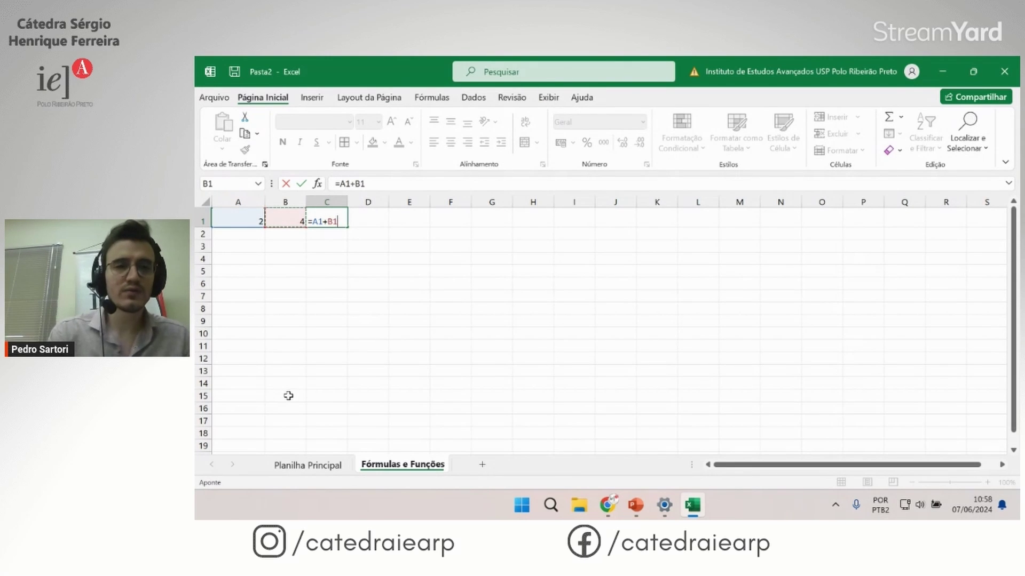
key(BackSpace)
key(BackSpace)
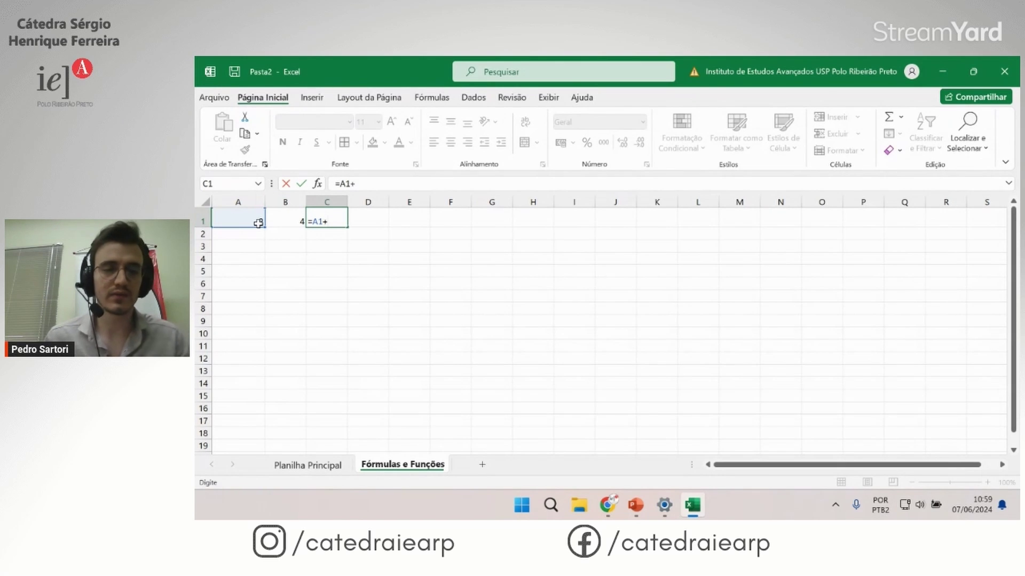
text(B1)
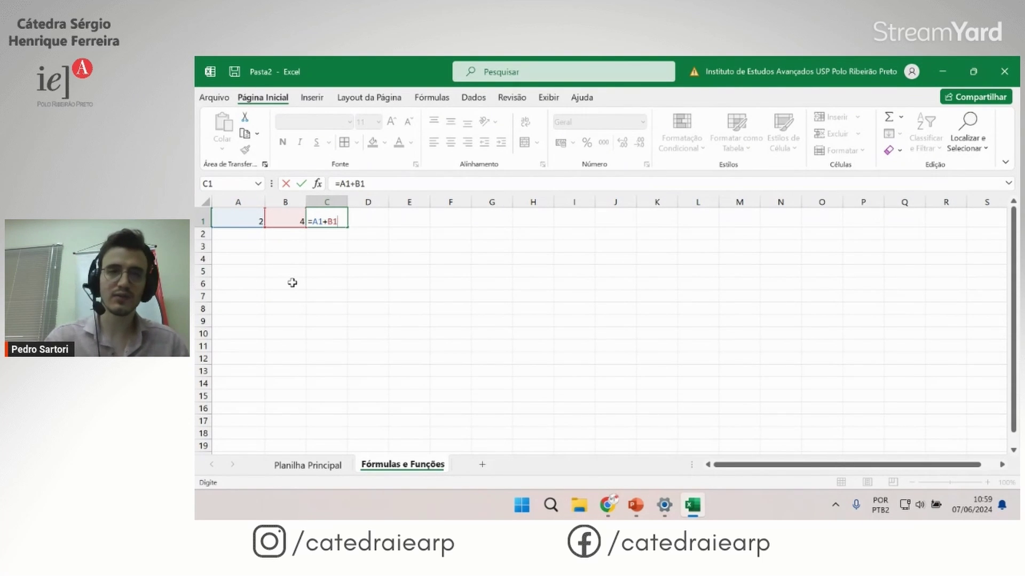
key(Return)
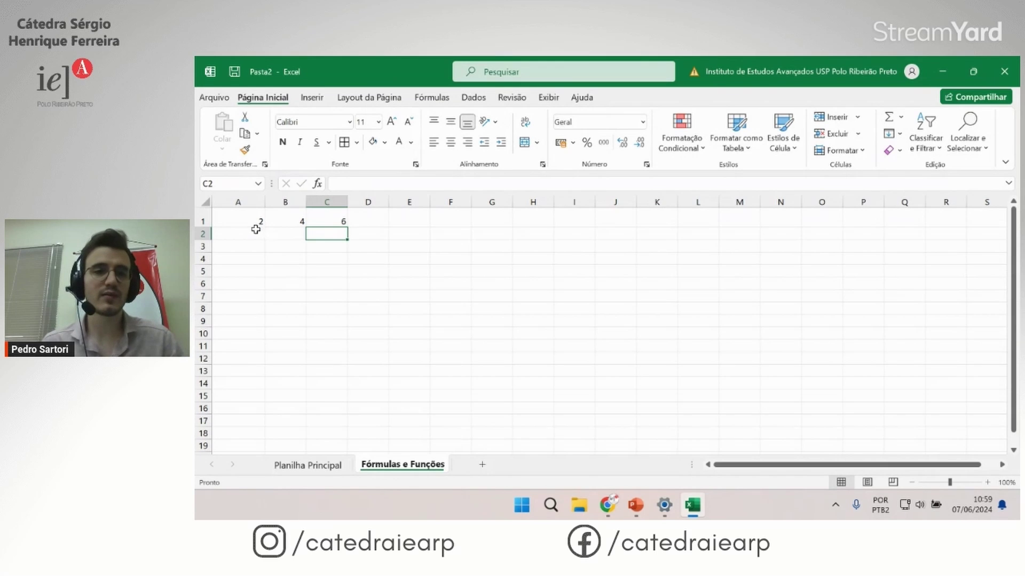
click(245, 221)
click(279, 216)
click(319, 215)
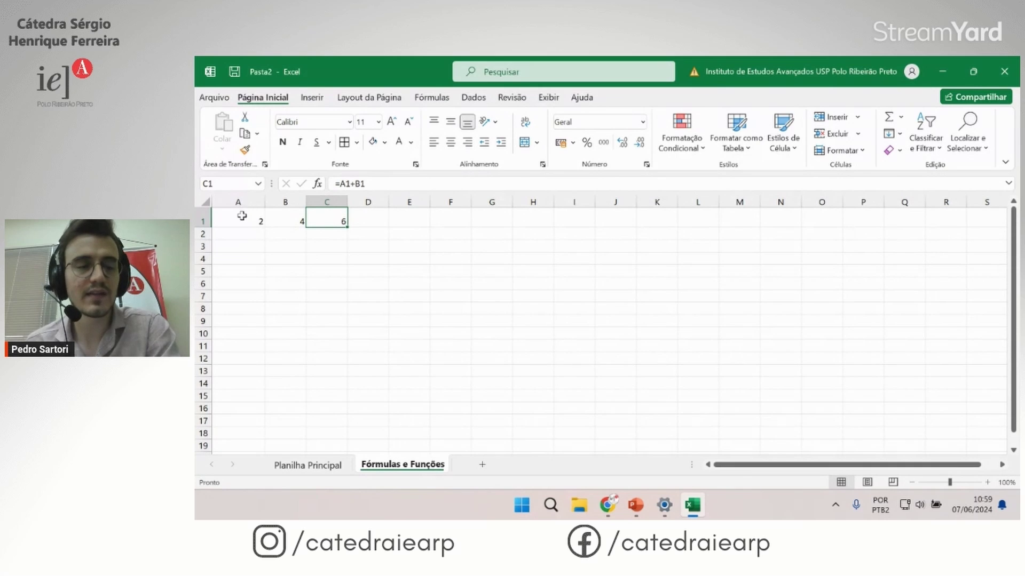
click(240, 220)
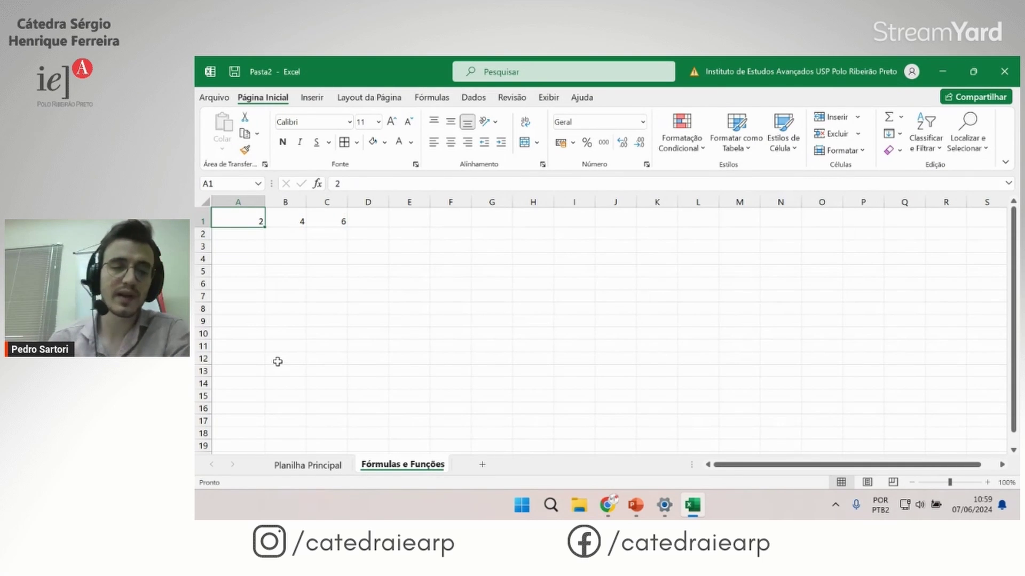
Step: Set A1 to 5 and B1 to 10 so C1's =A1+B1 recalculates to 15
text(5)
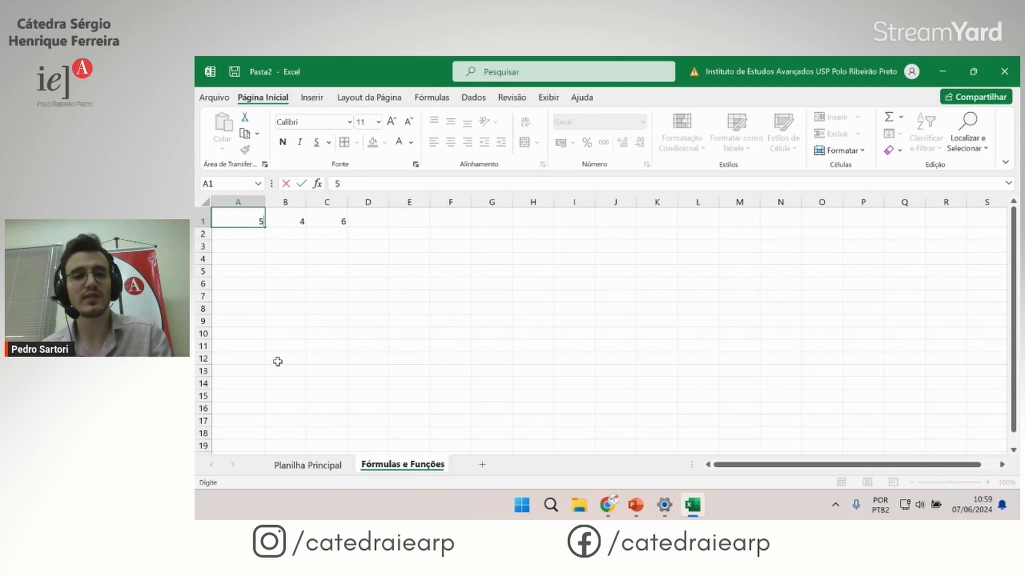
key(Return)
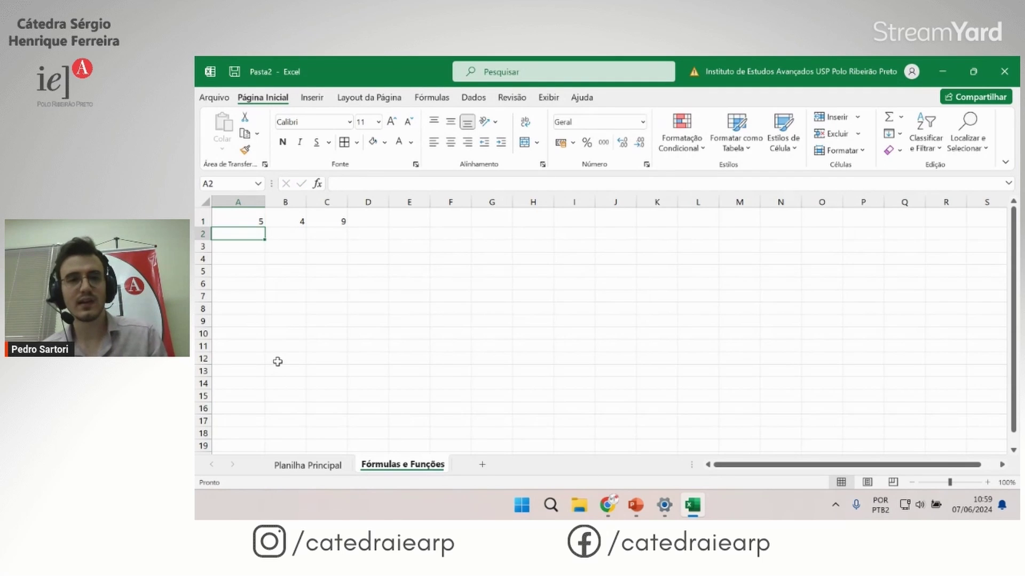
click(325, 223)
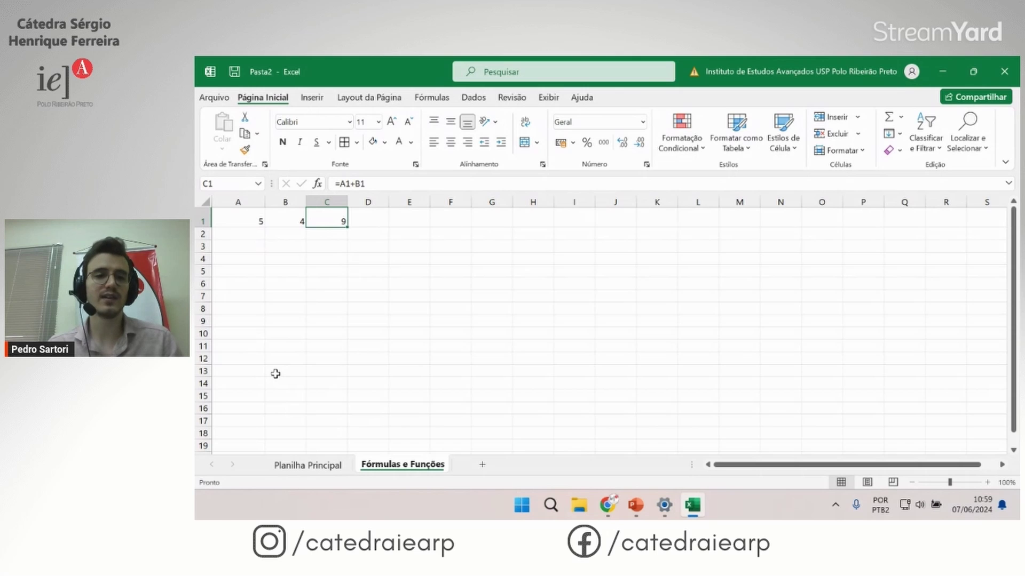
key(Left)
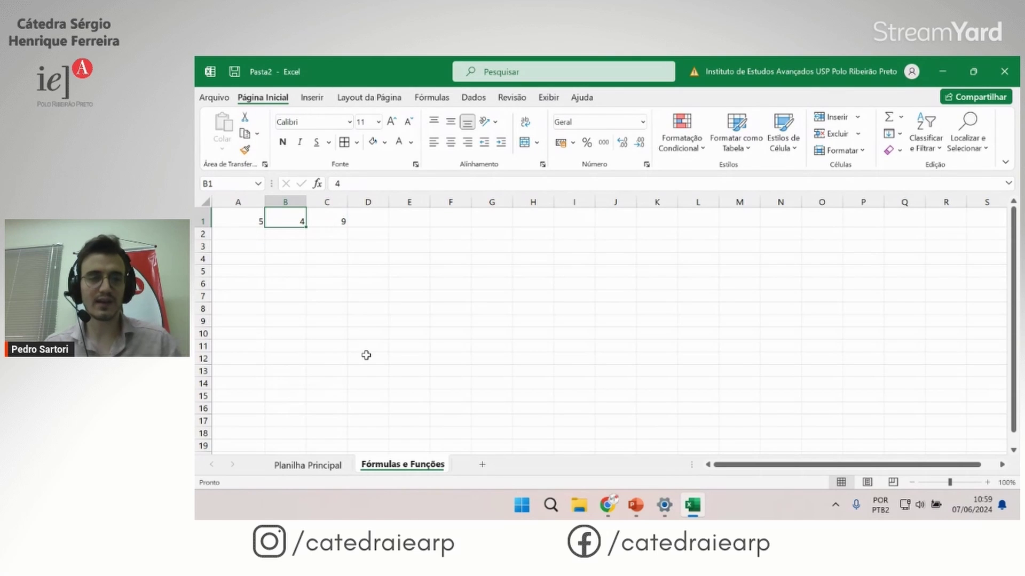
text(10)
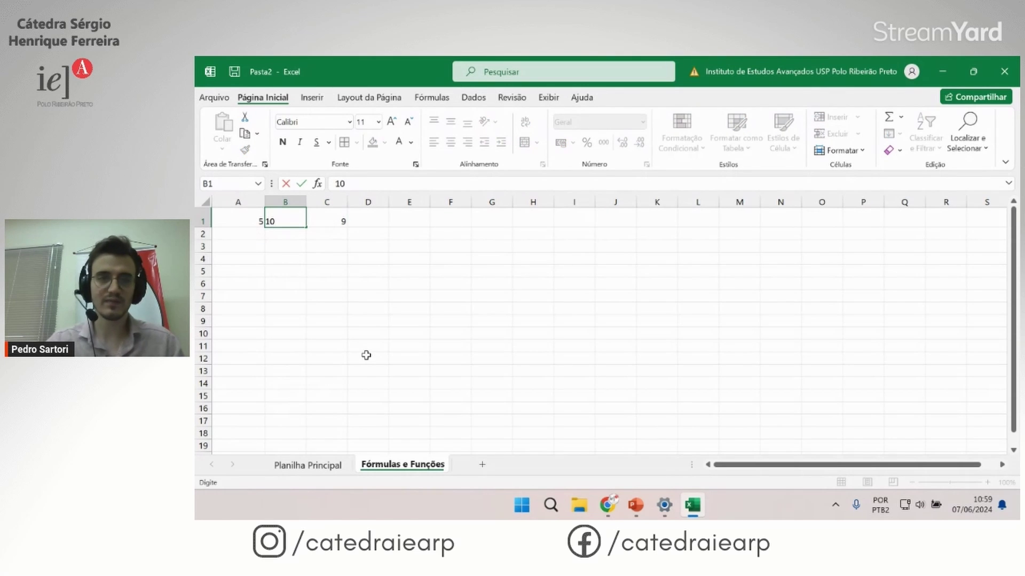
key(Return)
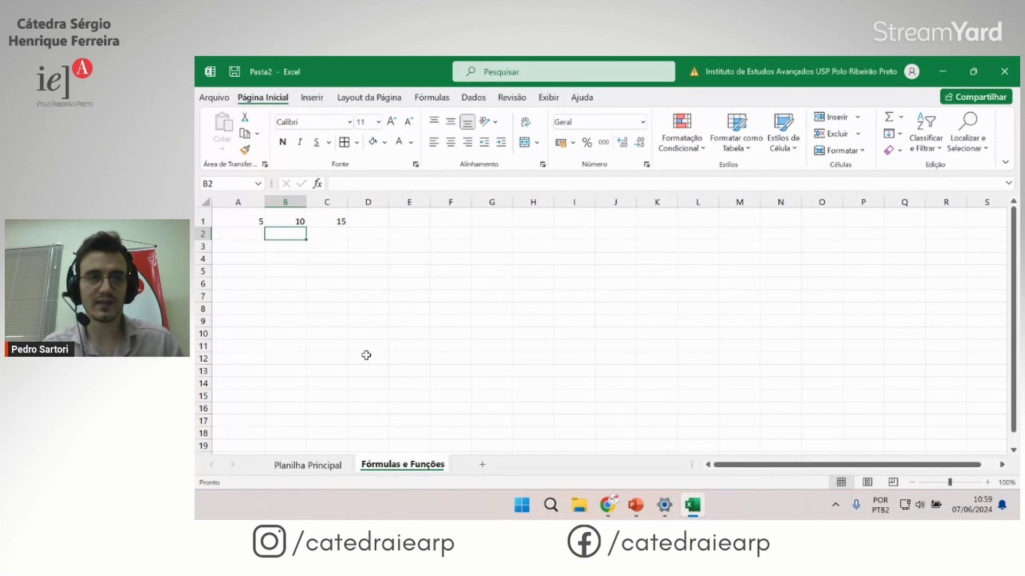
key(Up)
key(Right)
key(F2)
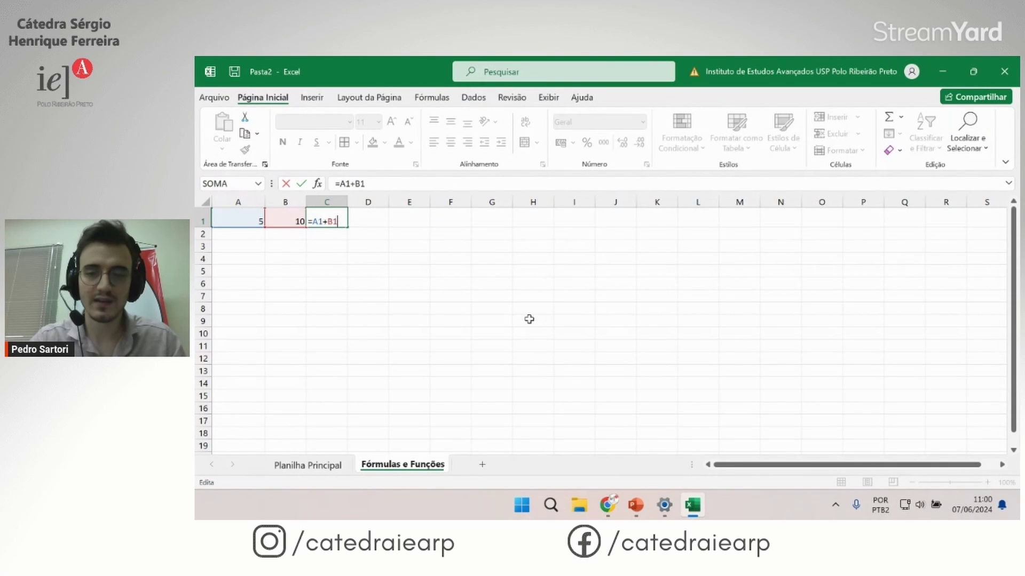
Step: Change C1's formula to =A1+20, then set A1 to 2 and finally 0 so C1 shows 20
key(BackSpace)
key(BackSpace)
key(BackSpace)
text(20)
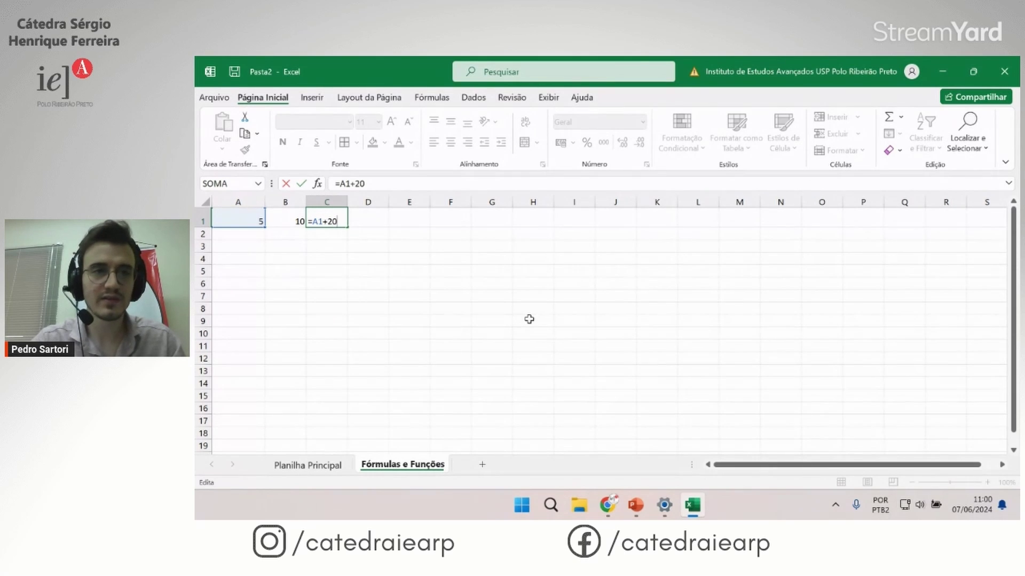
key(Return)
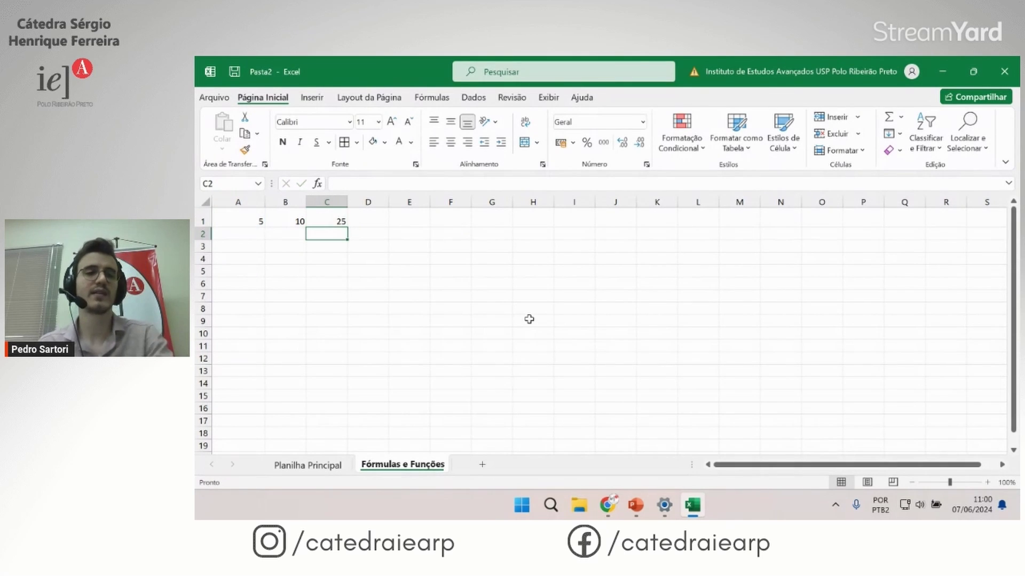
click(249, 224)
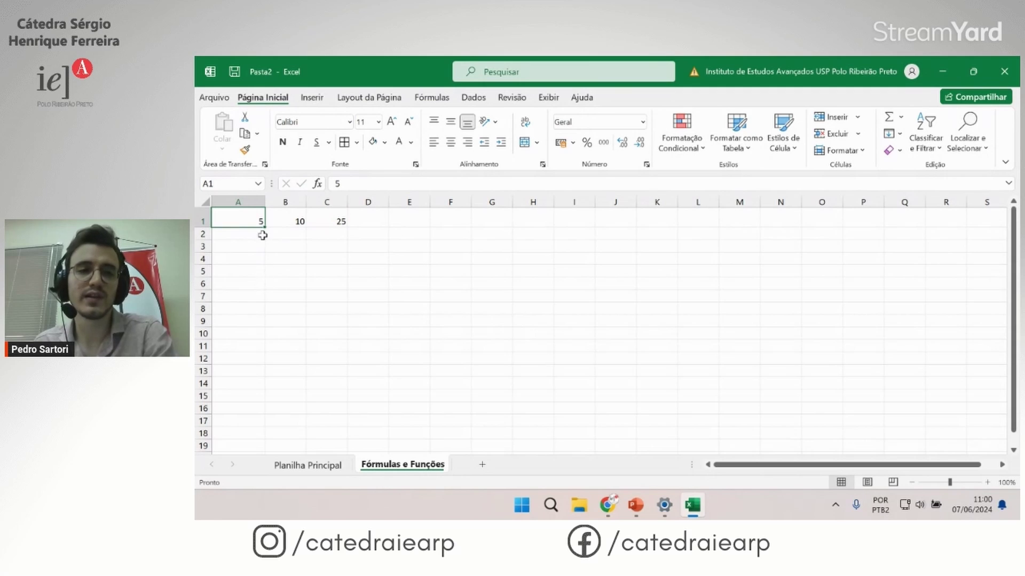
text(2)
key(Return)
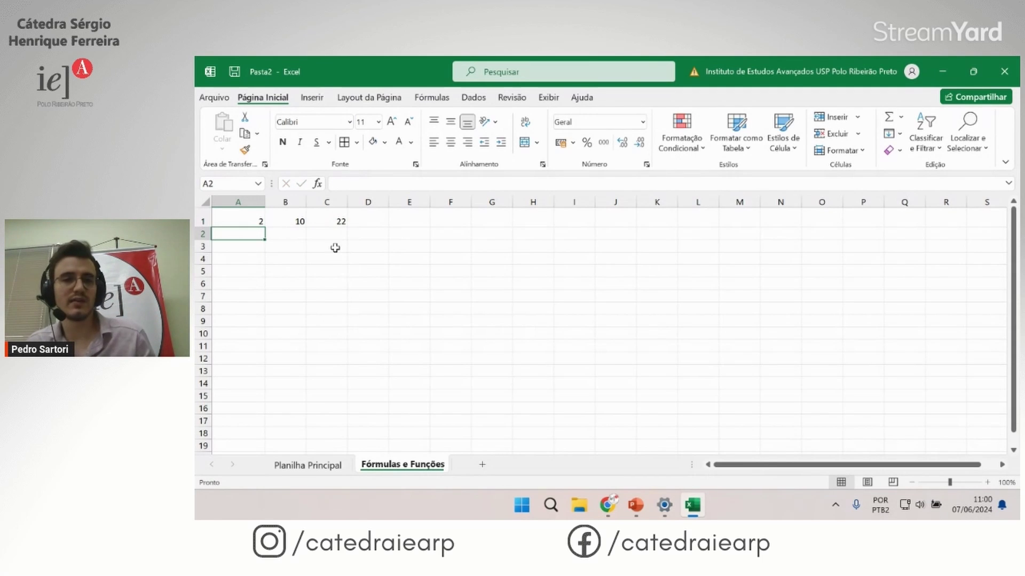
click(256, 220)
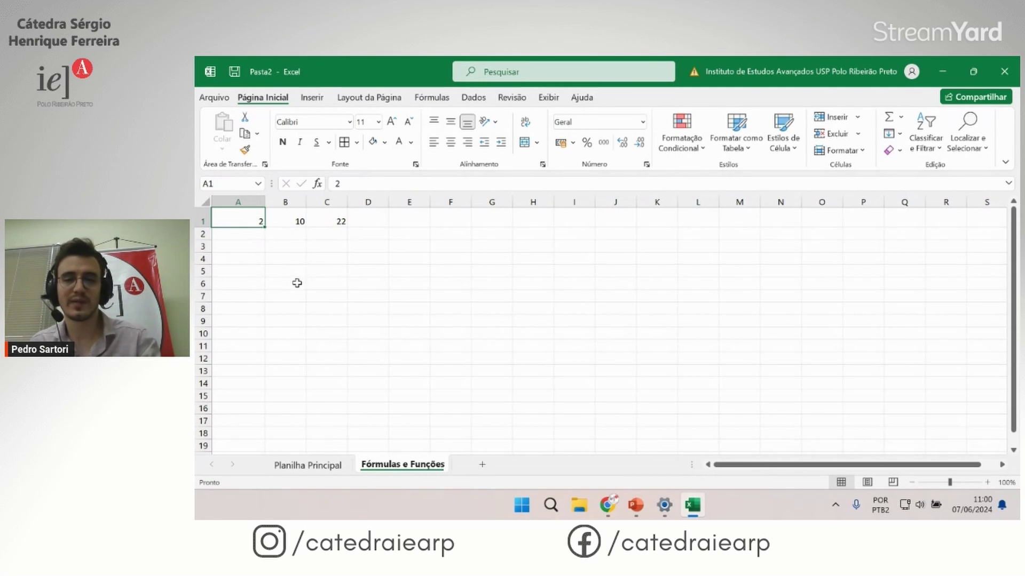
text(0)
key(Return)
click(331, 222)
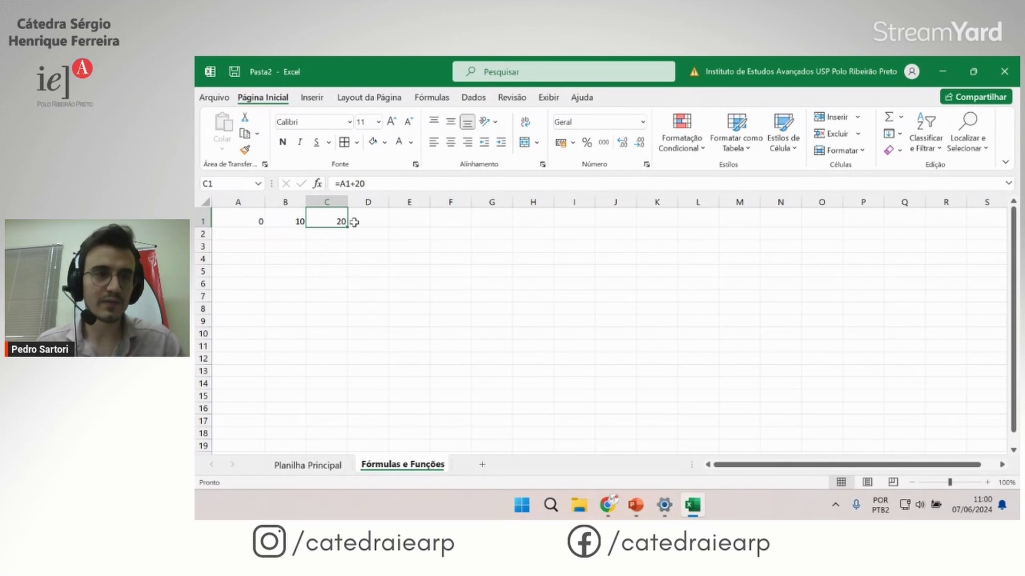
click(395, 371)
click(264, 222)
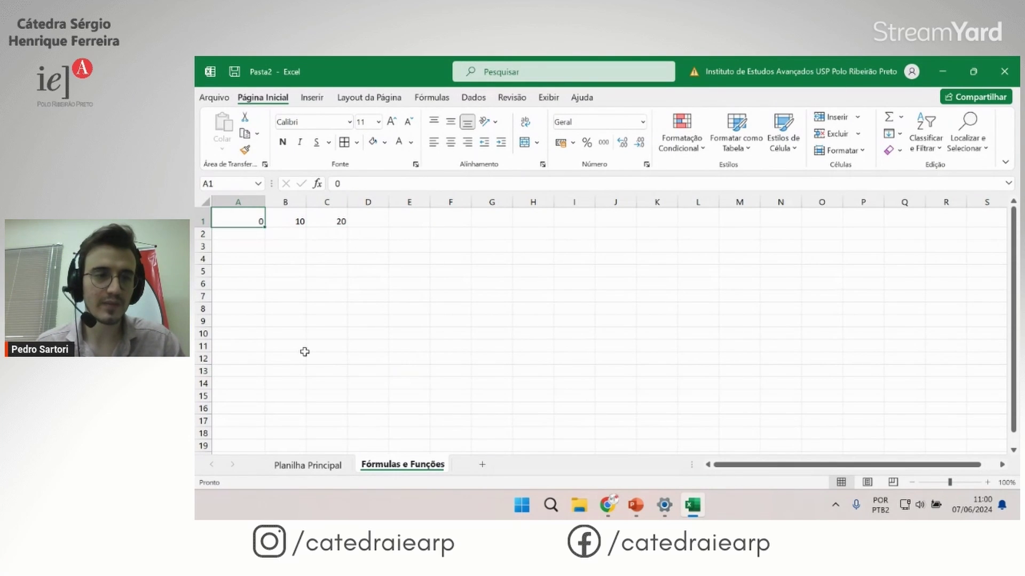
Step: On Planilha Principal, delete the Turma 2 table in columns F to J
click(330, 466)
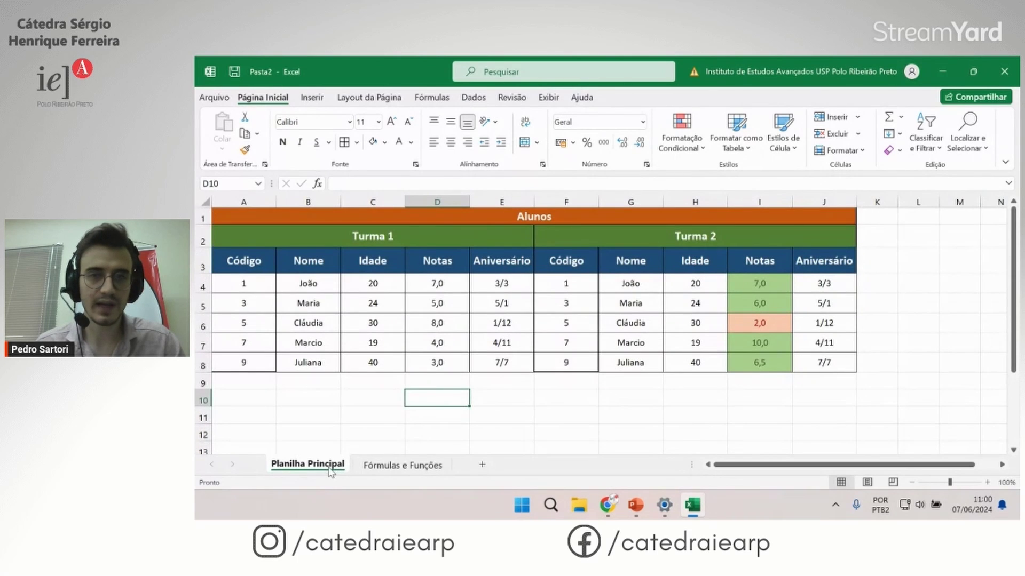
click(564, 262)
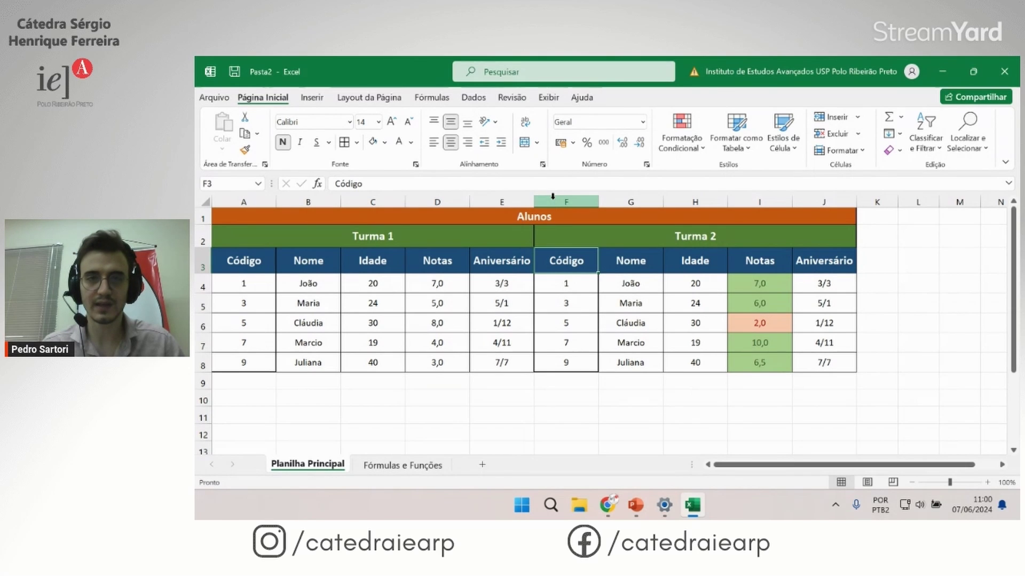
mouse_move(553, 196)
mouse_down()
mouse_move(863, 213)
mouse_move(832, 214)
mouse_up()
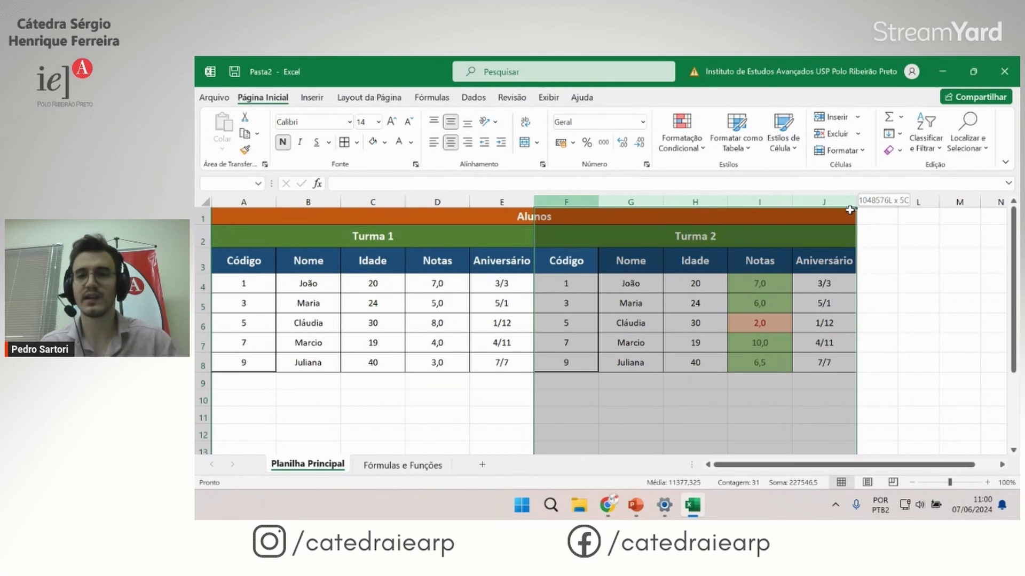
right_click(816, 201)
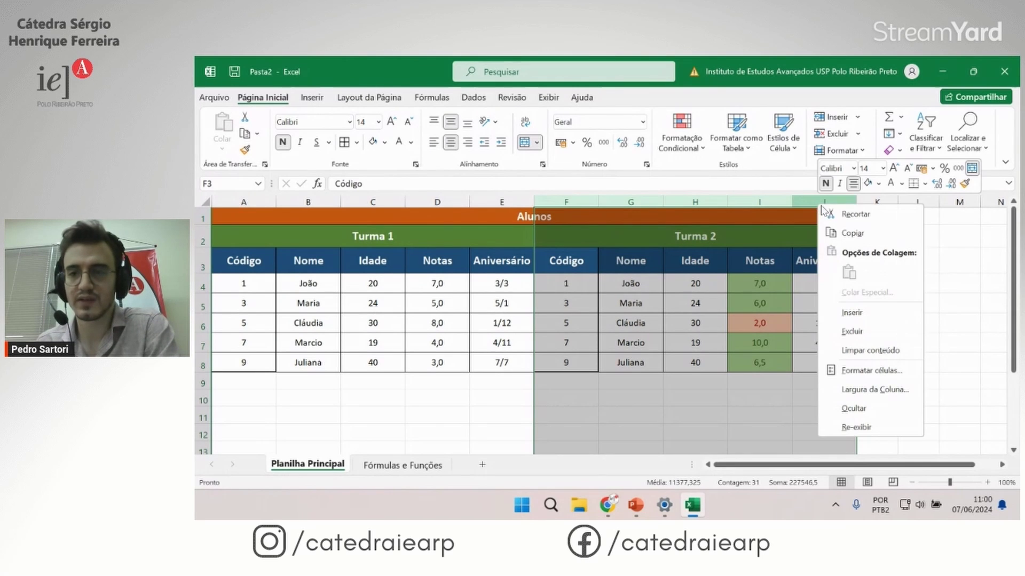
click(854, 331)
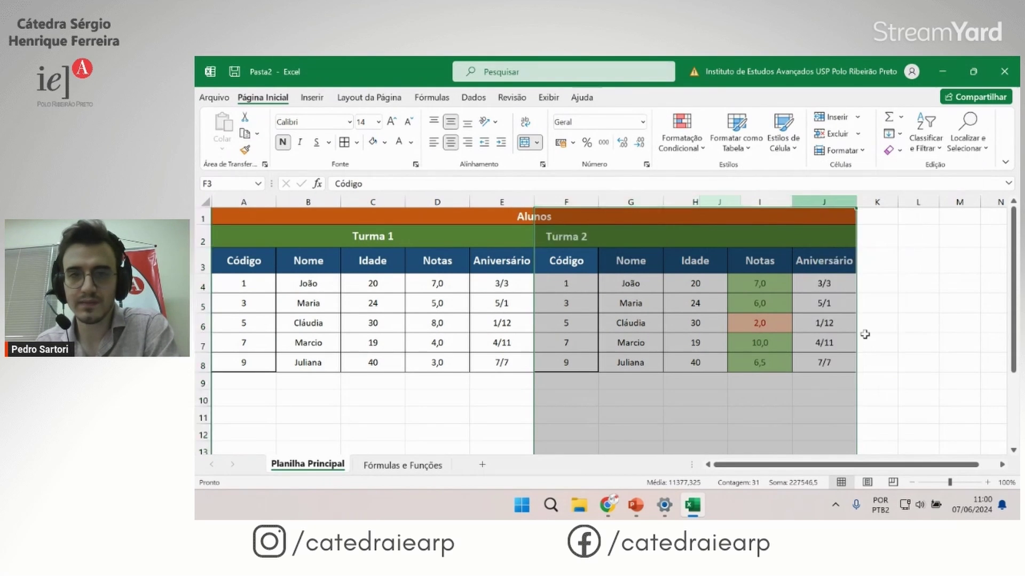
click(559, 307)
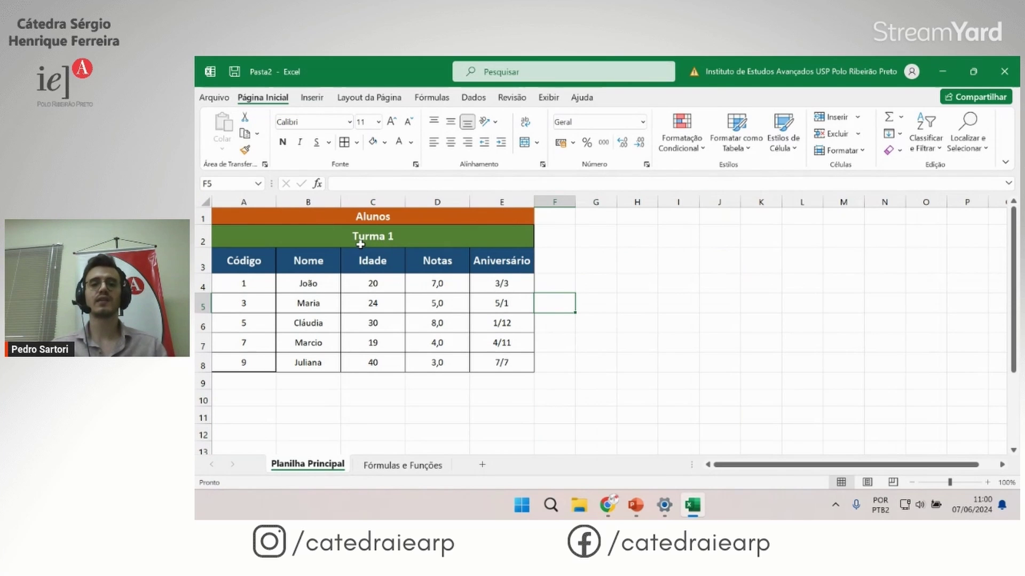
Step: Delete the Aniversário column so the Turma 1 table ends at Notas
click(500, 201)
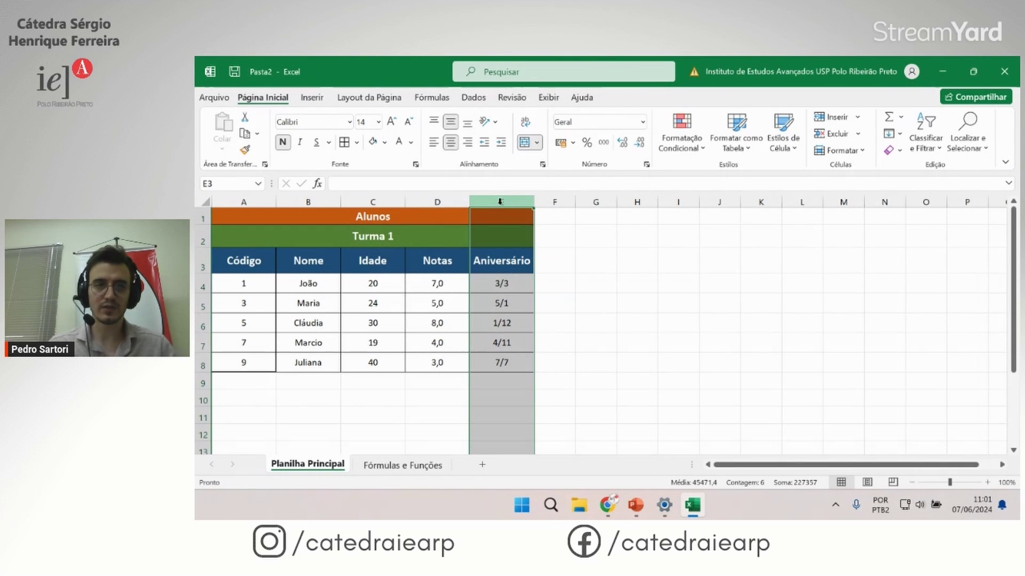
right_click(501, 201)
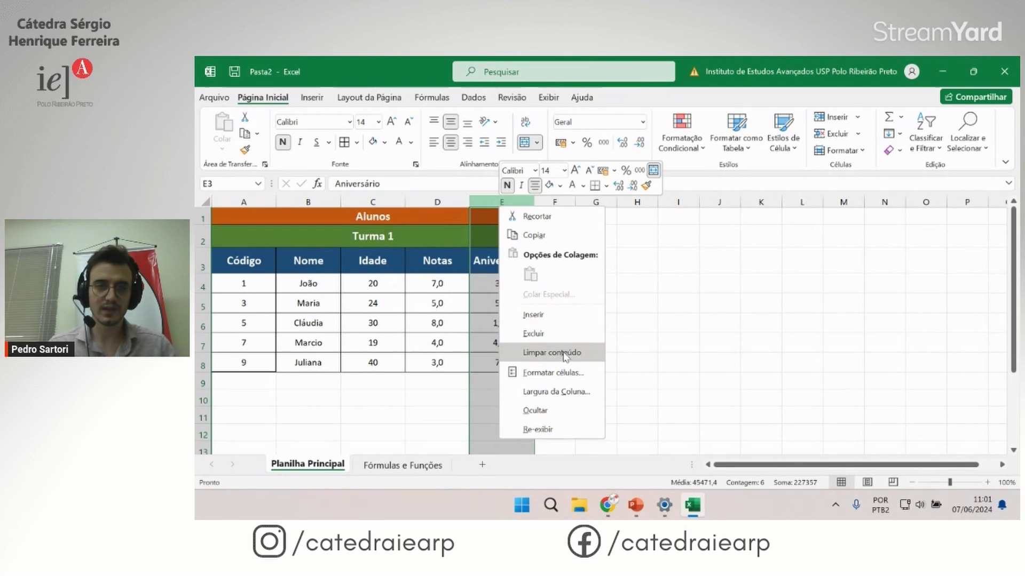
click(528, 332)
click(436, 325)
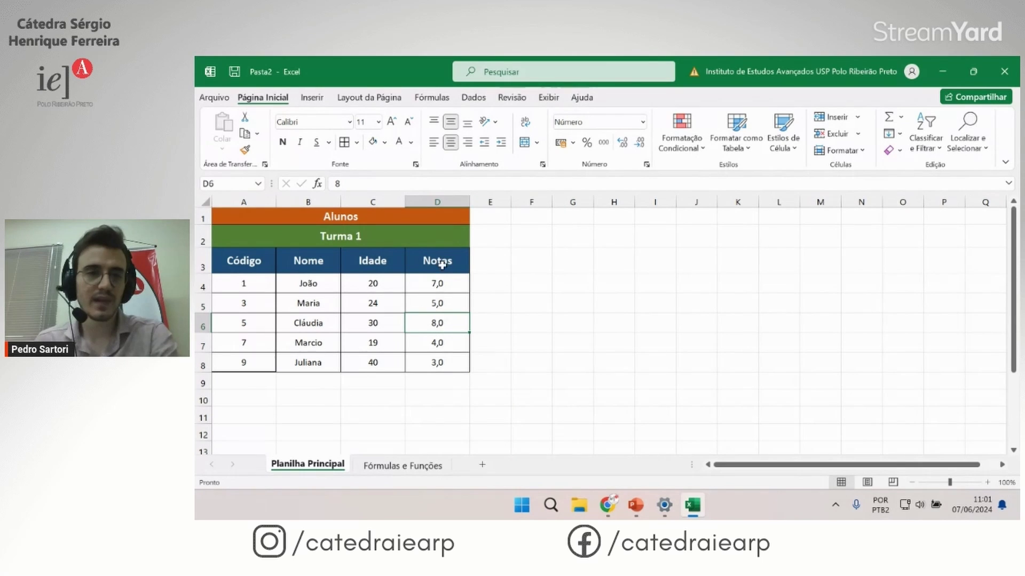
click(464, 263)
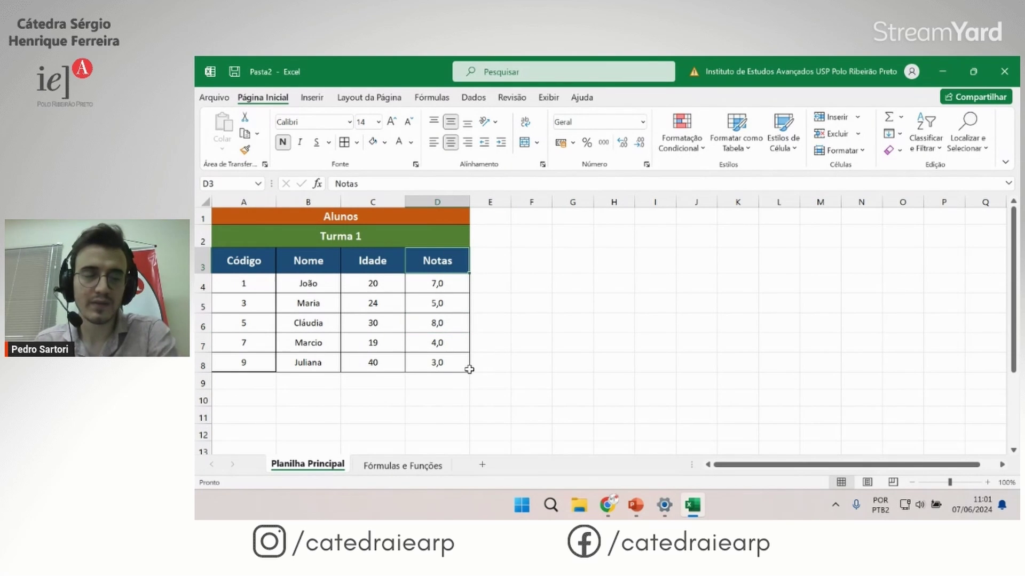
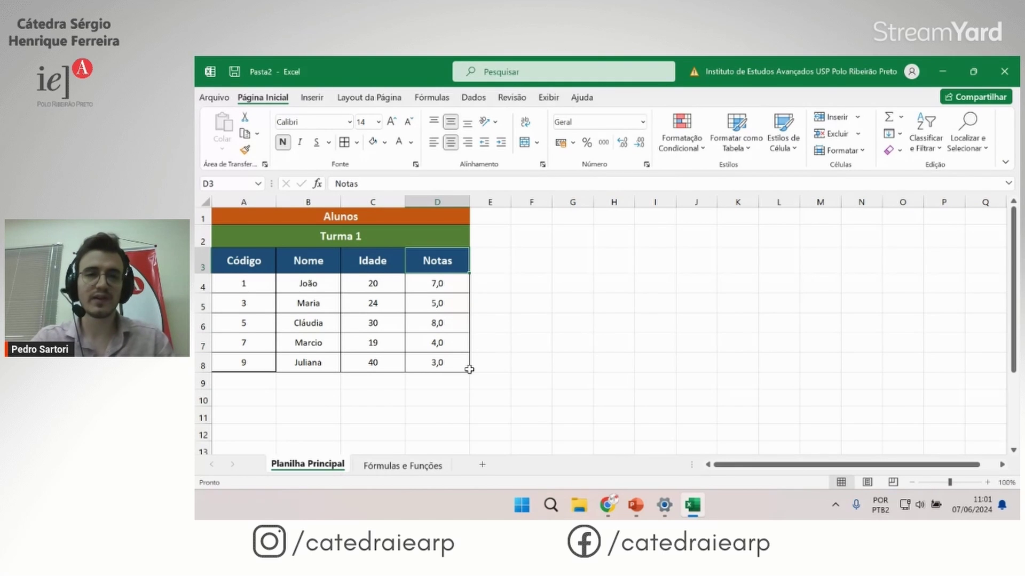
Step: Rename the D3 header to 'Nota P1' and add a 'Nota P2' header in E3
text(Not)
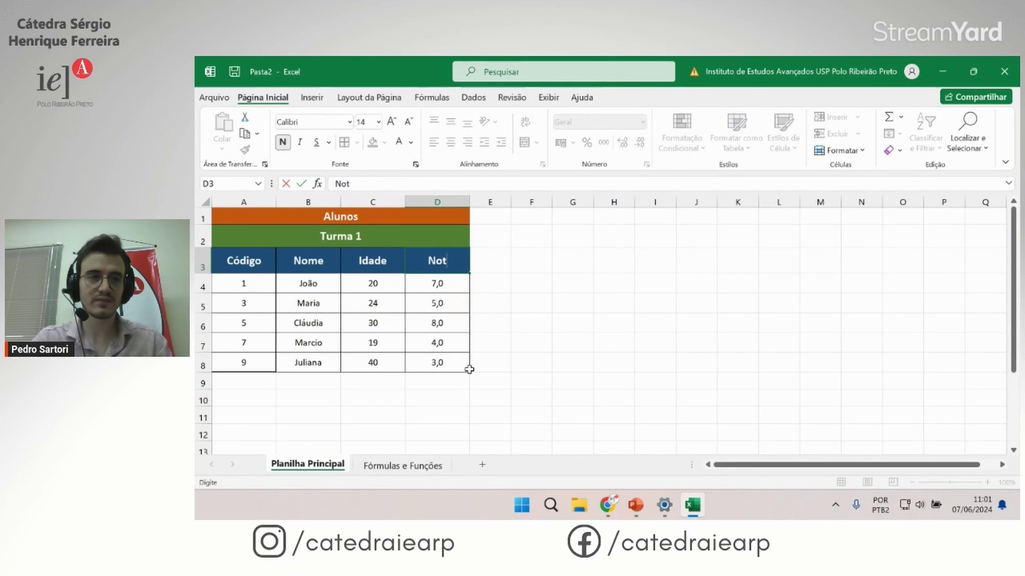
text(a P)
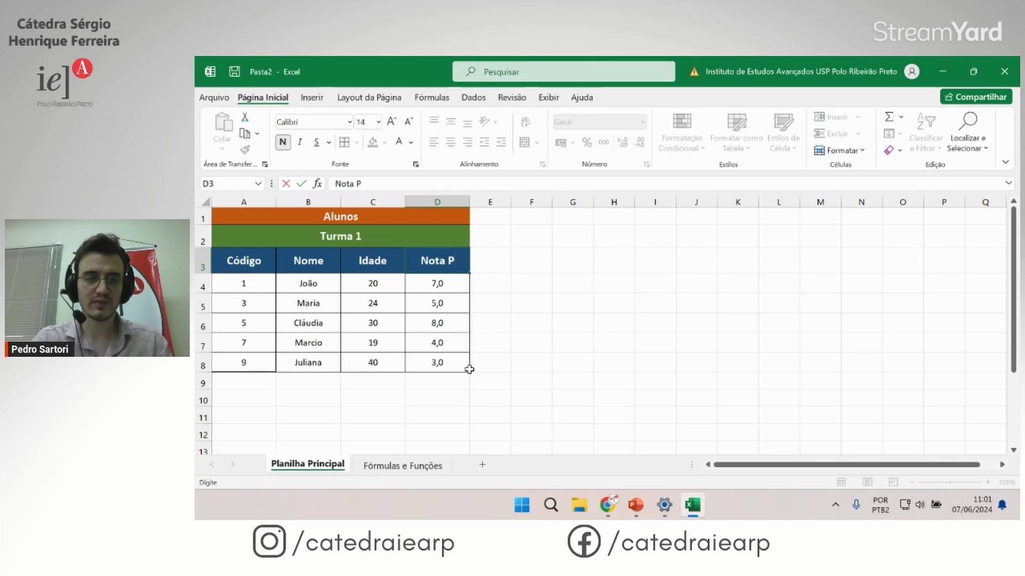
text(1)
key(Return)
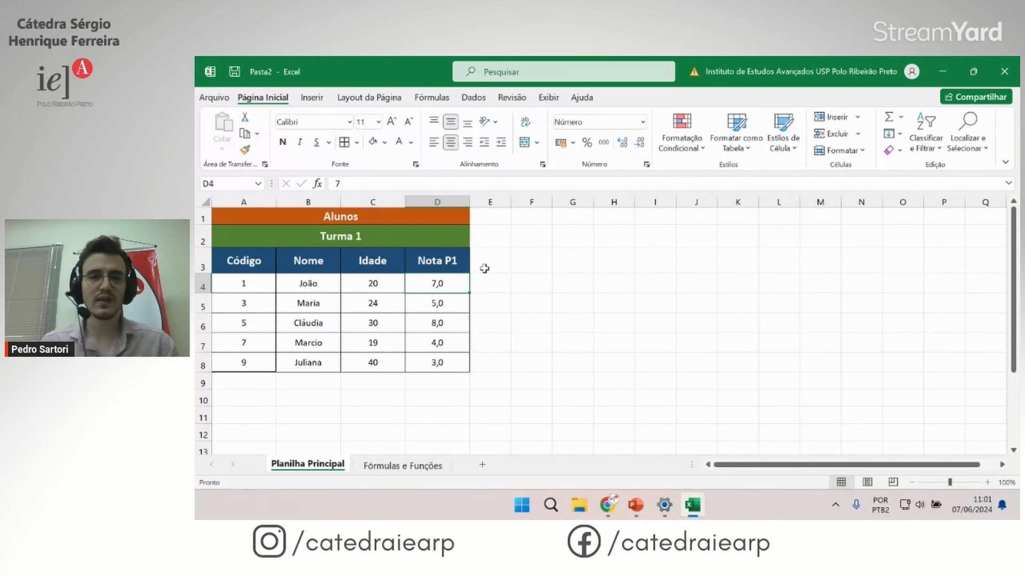
click(484, 267)
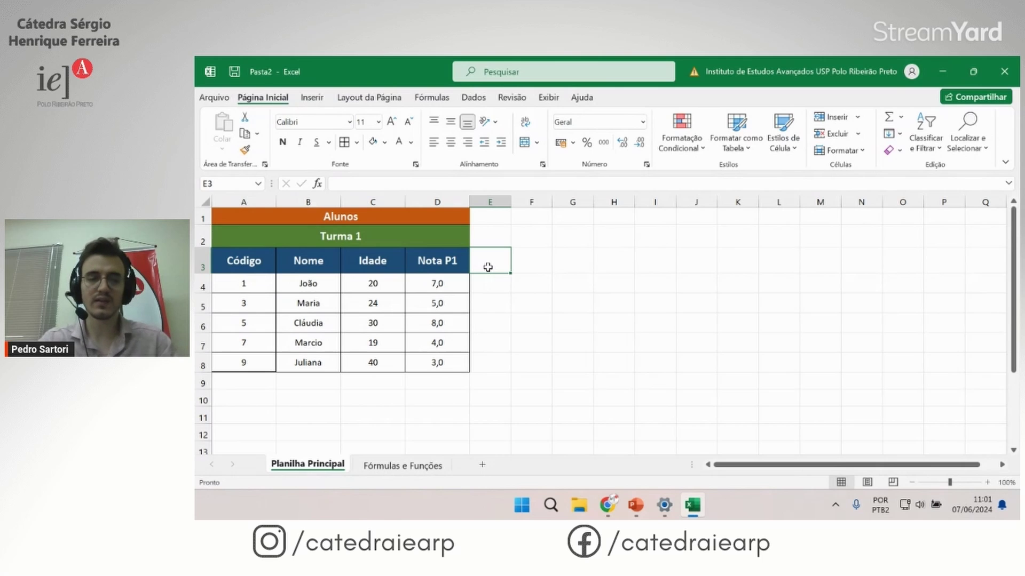
text(Nota)
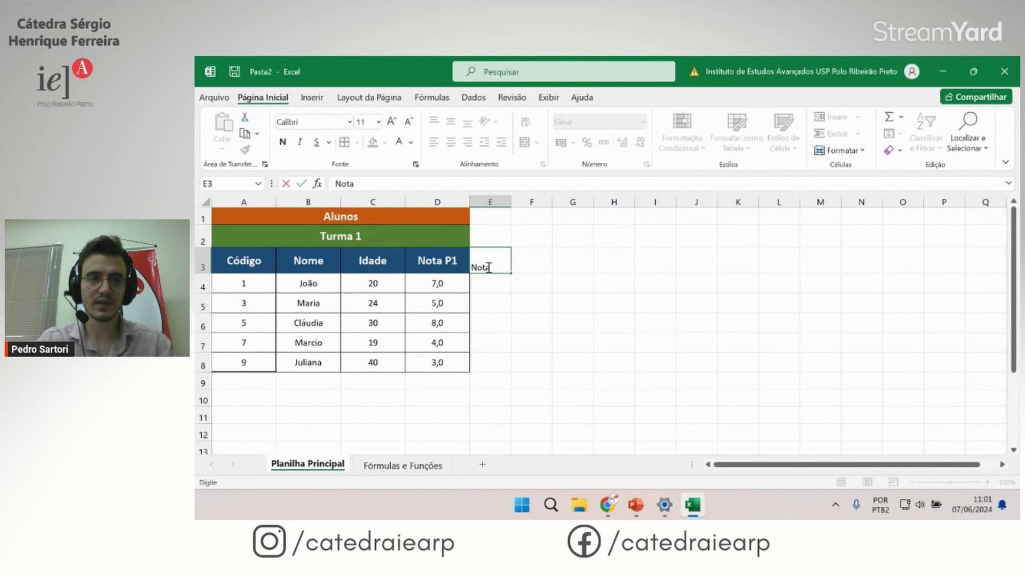
text( P2)
key(Return)
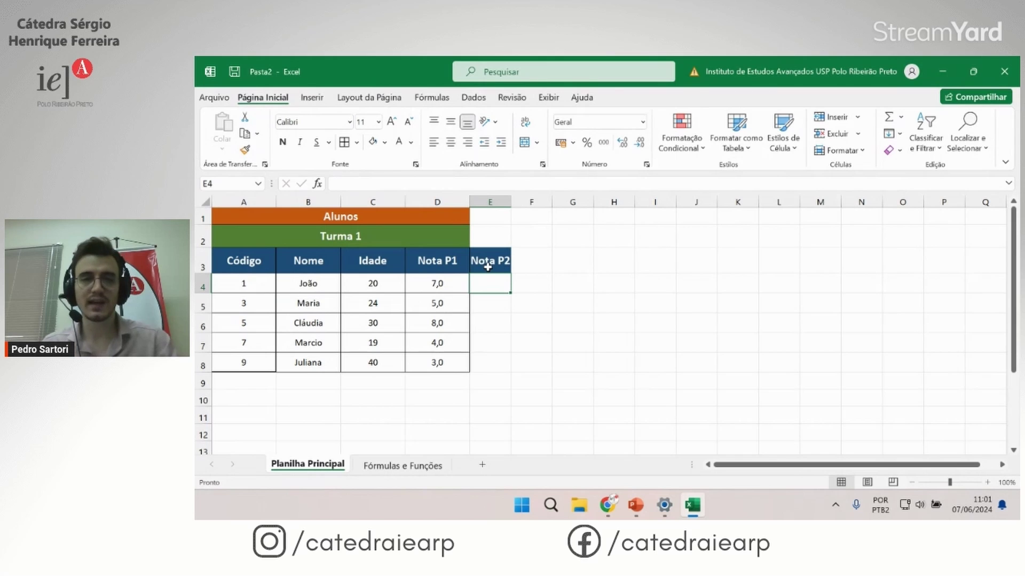
click(463, 260)
click(490, 302)
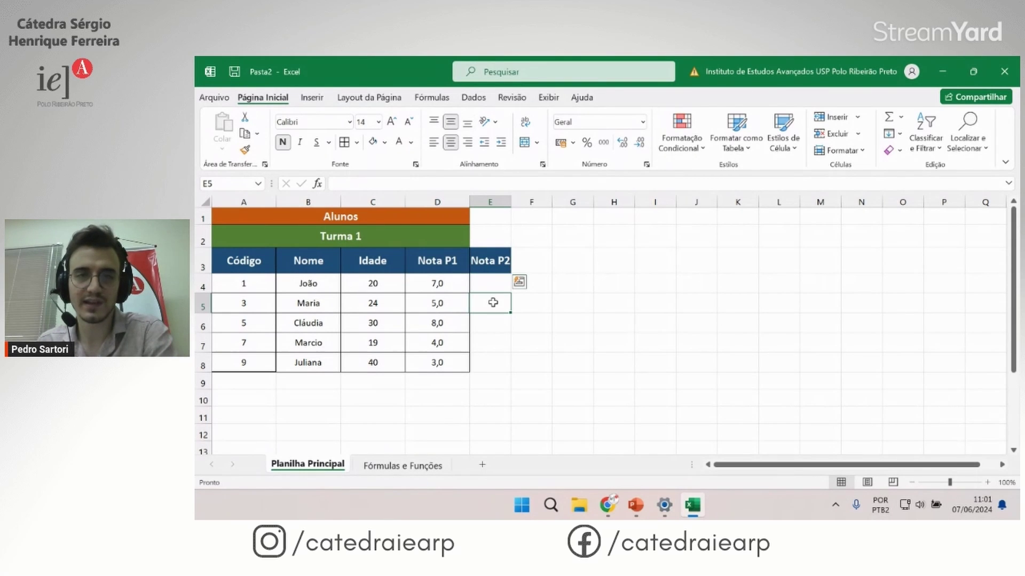
click(498, 260)
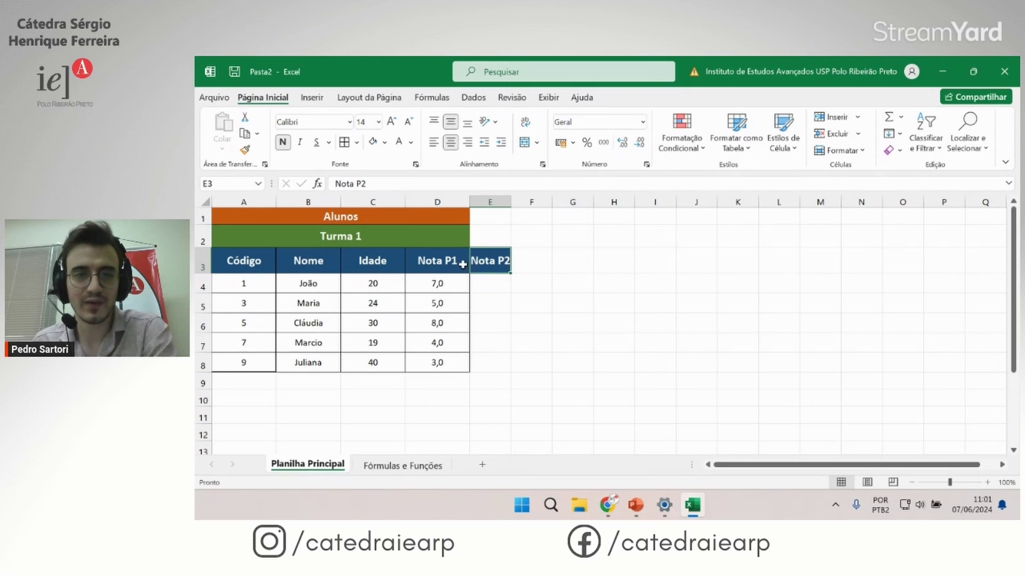
click(431, 259)
click(490, 260)
Step: Enter the Nota P2 grades 6, 7, 4, 7 and 10 in E4:E8
click(486, 285)
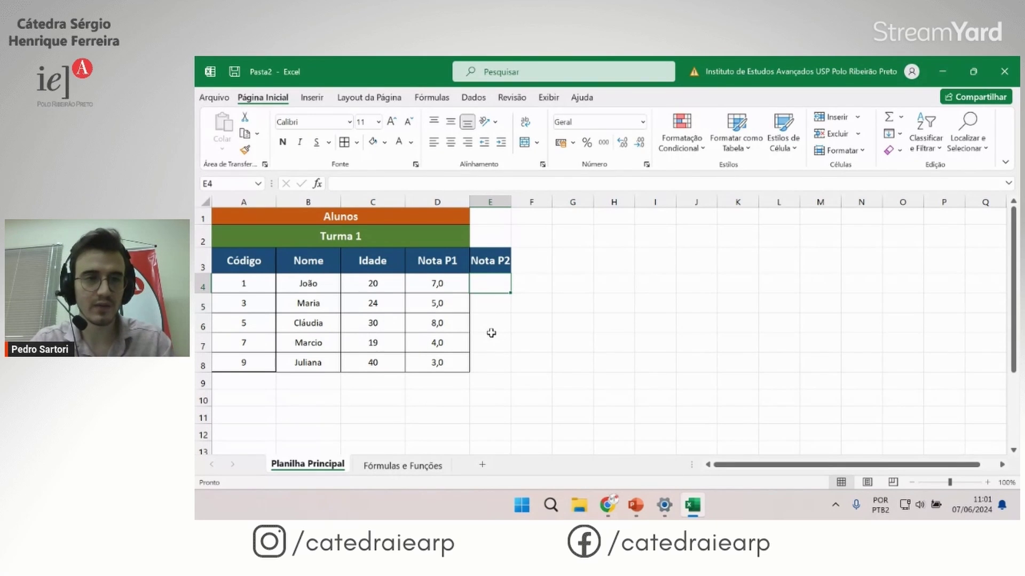
text(6)
key(Return)
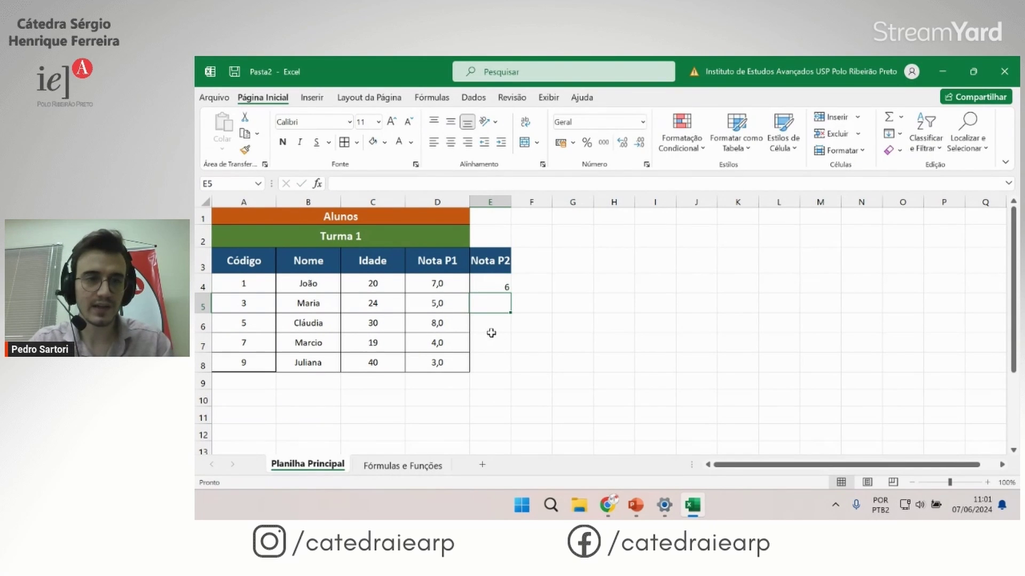
text(7)
key(Return)
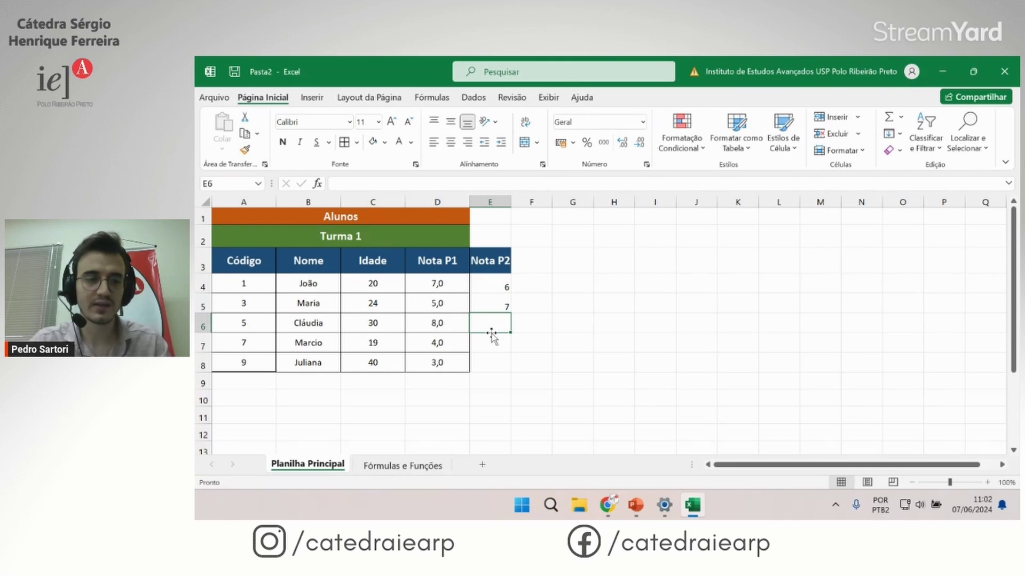
text(4)
key(Return)
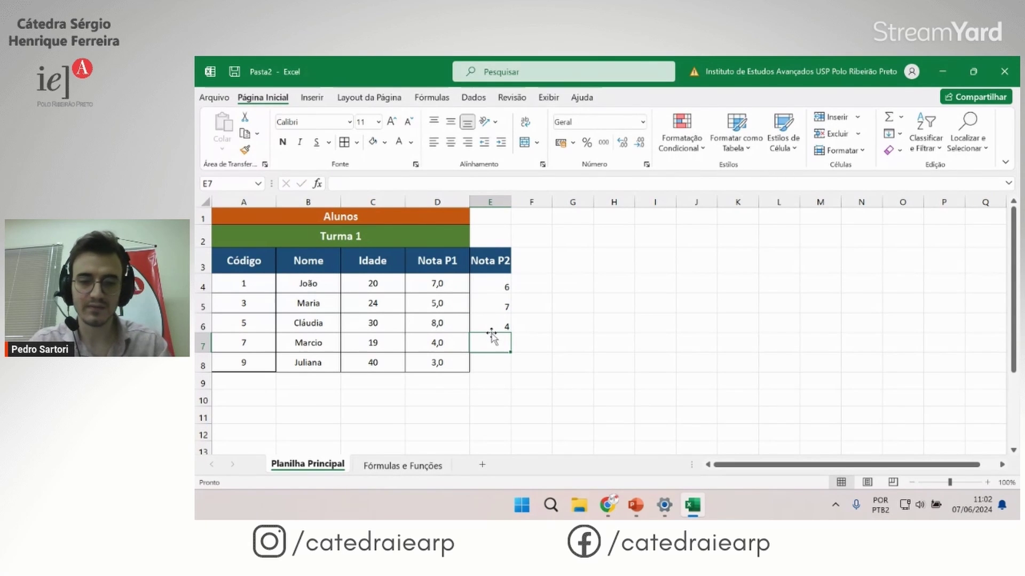
text(7)
key(Return)
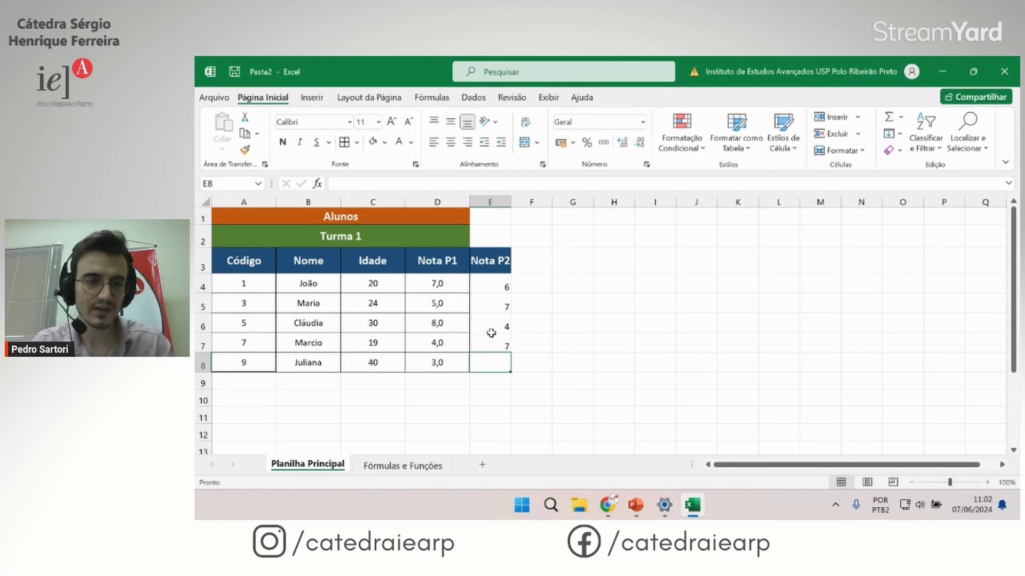
text(10)
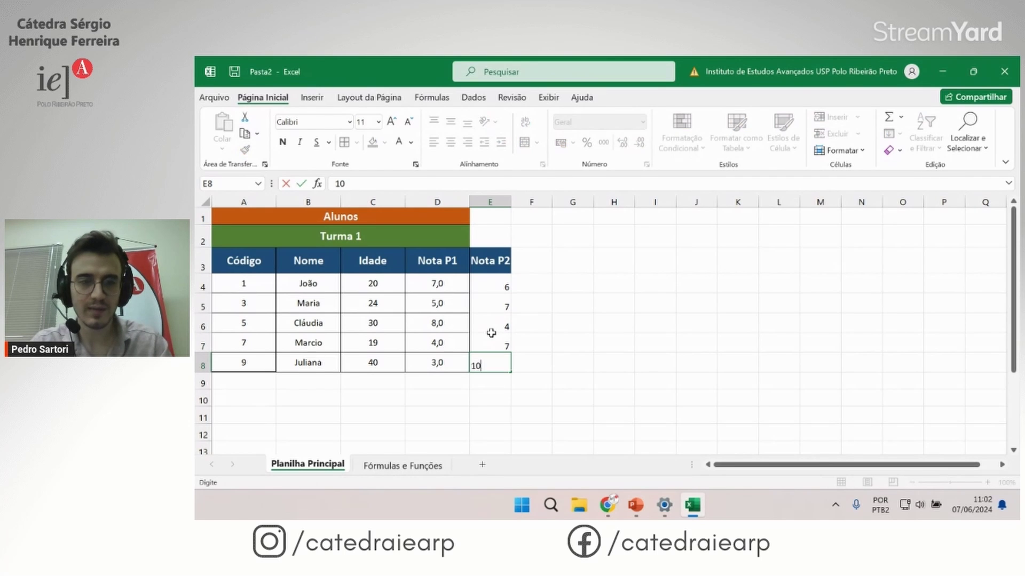
key(Return)
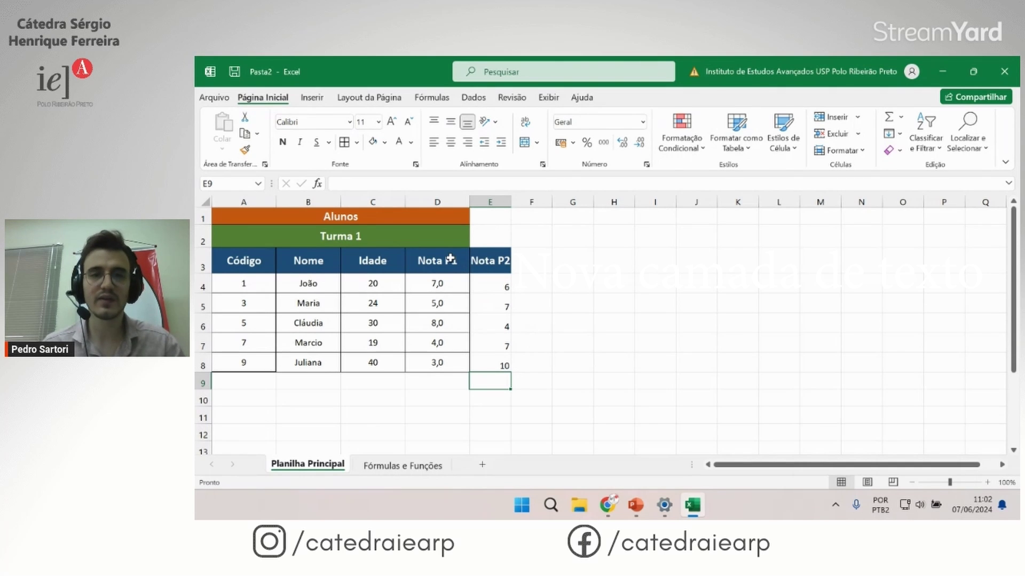
Step: Copy the Nota P1 column's formatting onto Nota P2 (E3:E8) with Format Painter
drag(450, 259, 445, 363)
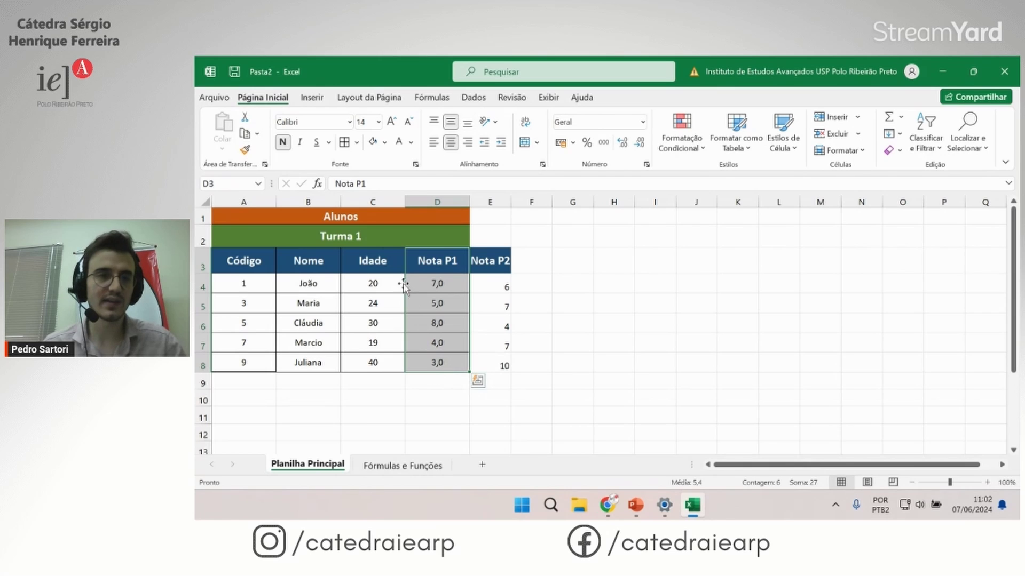
click(245, 151)
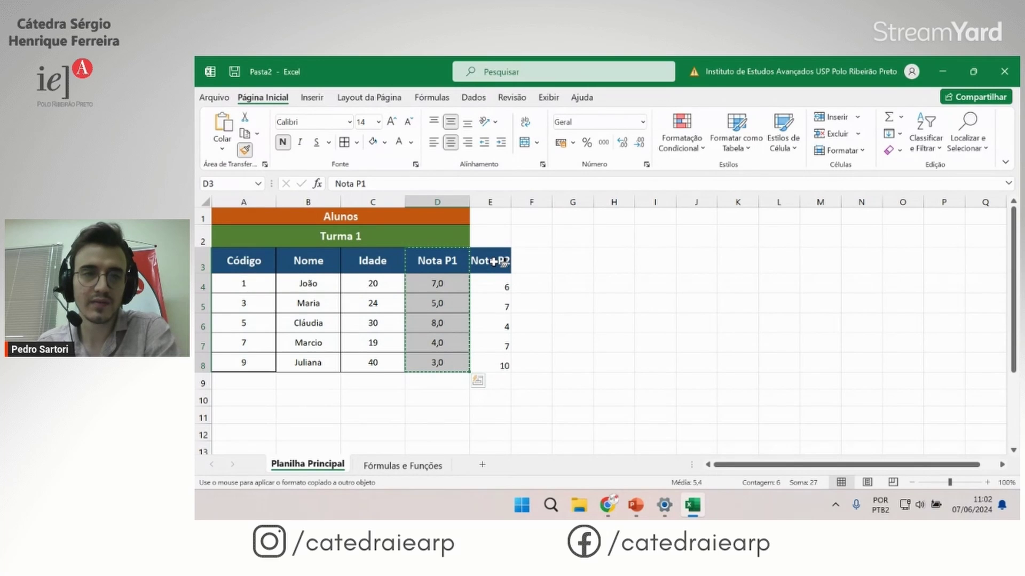
drag(492, 261, 490, 363)
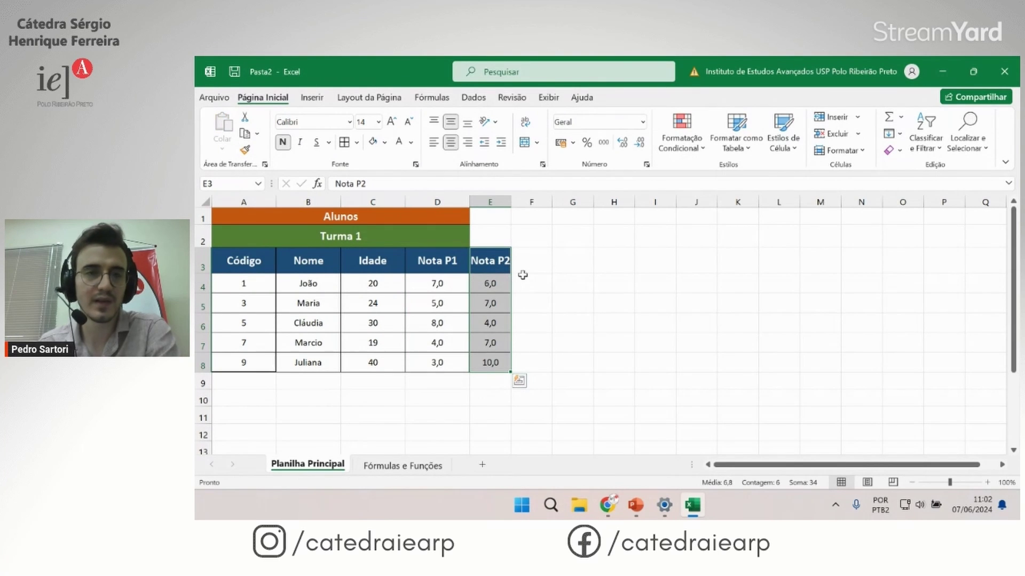
click(540, 278)
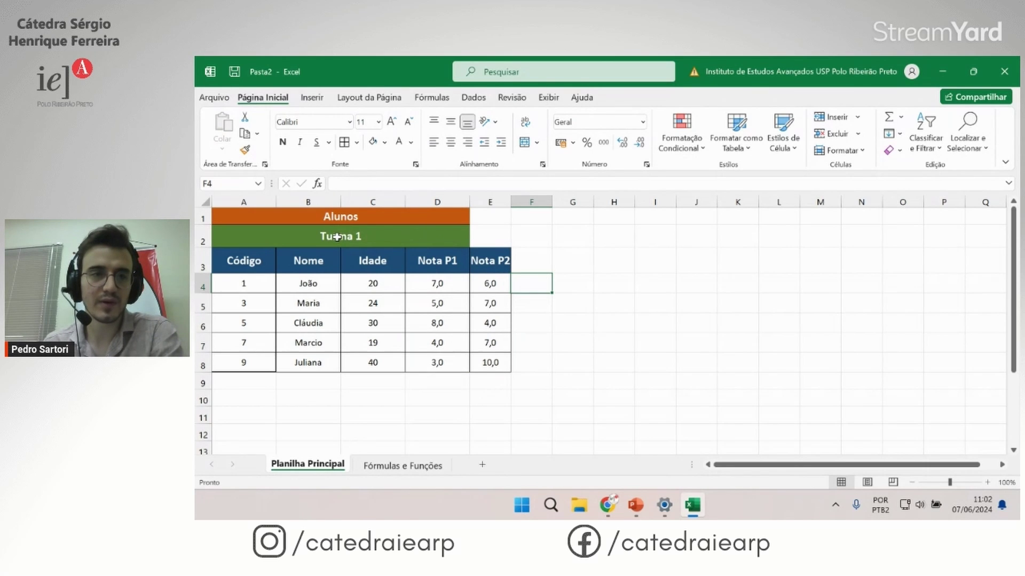
Step: Re-merge and centre the Turma 1 and Alunos titles across columns A to E
drag(336, 237, 483, 235)
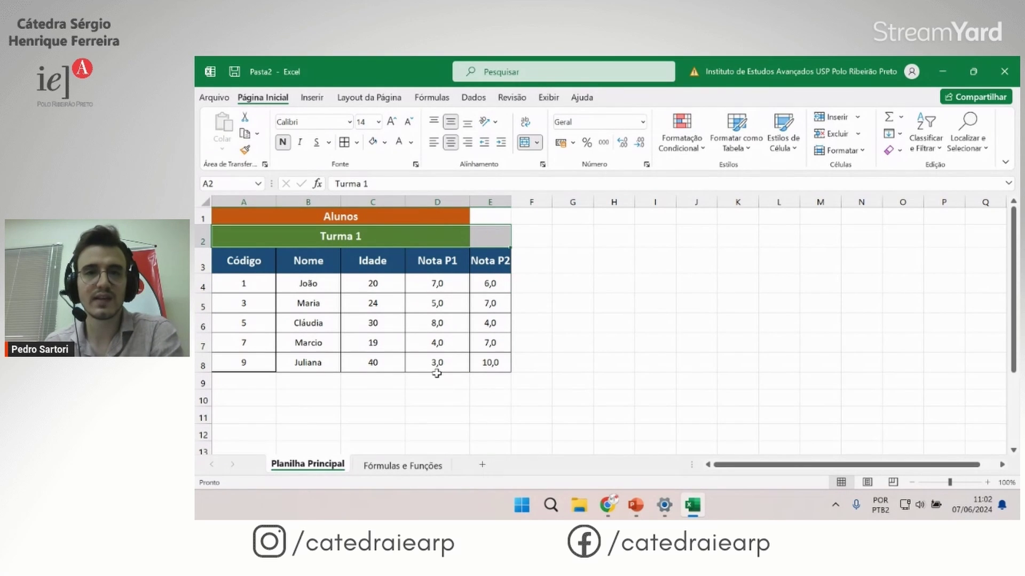
click(525, 145)
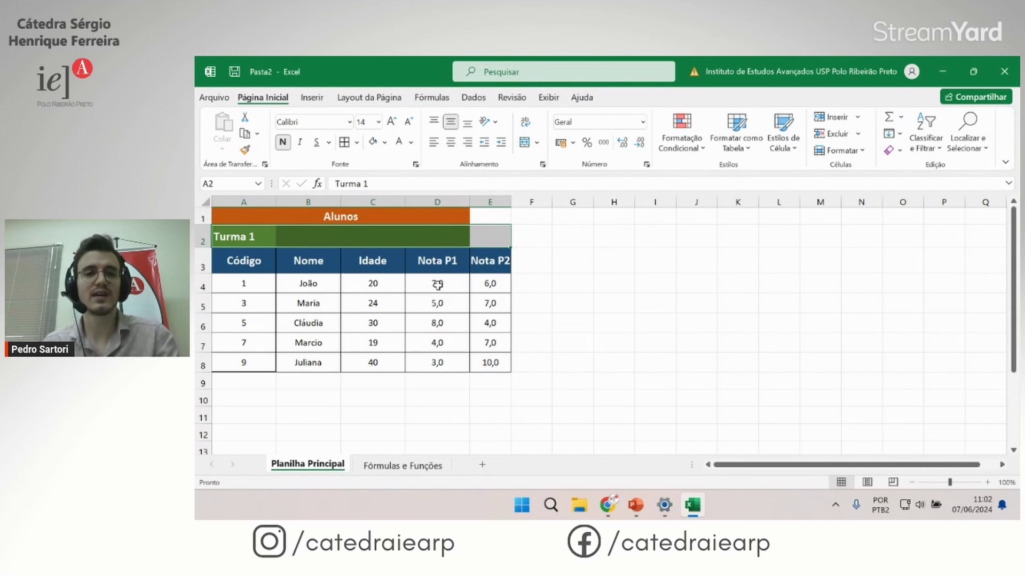
click(525, 143)
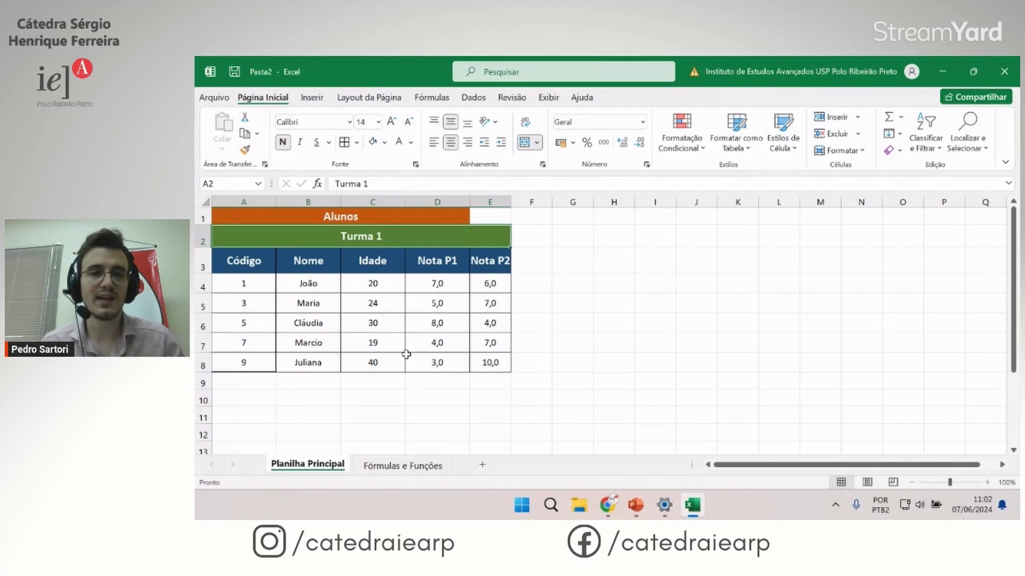
click(516, 342)
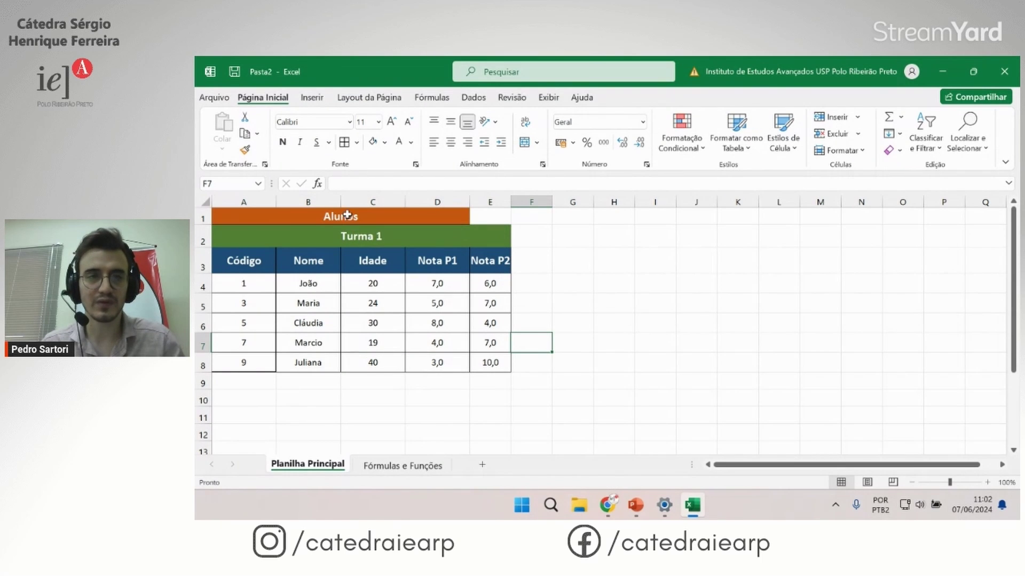
drag(347, 215, 490, 216)
click(525, 143)
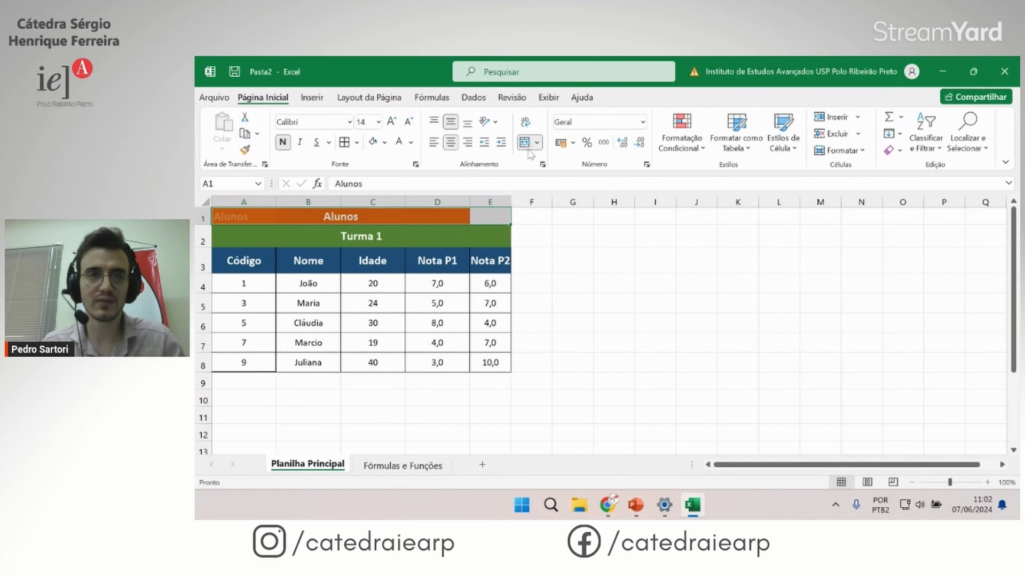
click(373, 323)
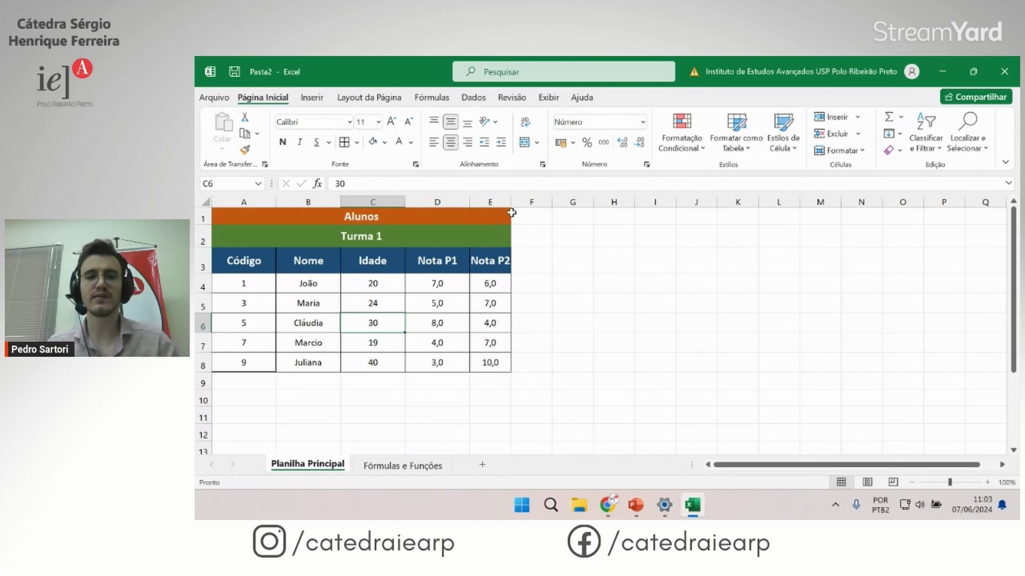
Step: Widen column E so the Nota P2 header fits
drag(511, 202, 533, 202)
click(554, 363)
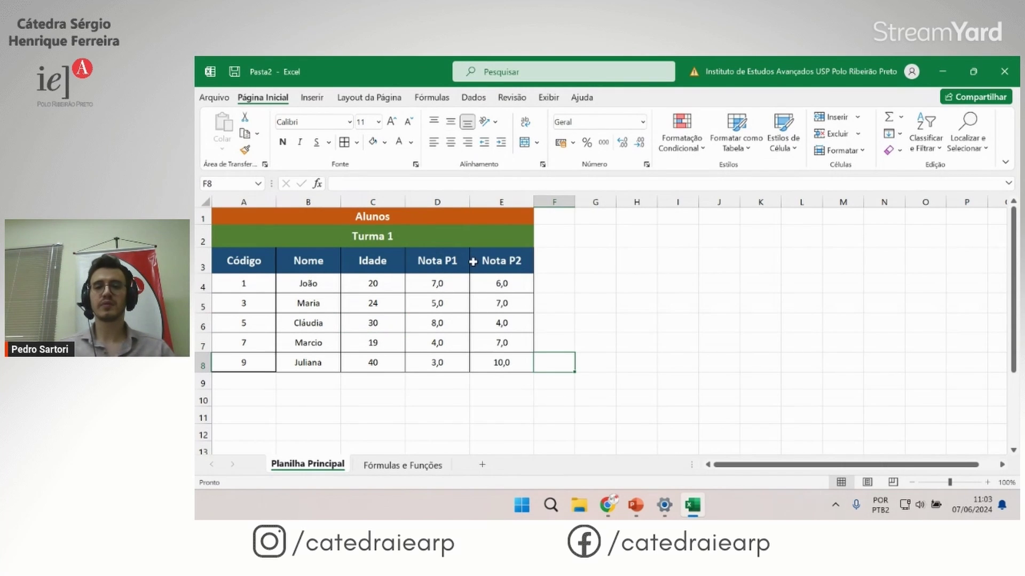
click(428, 383)
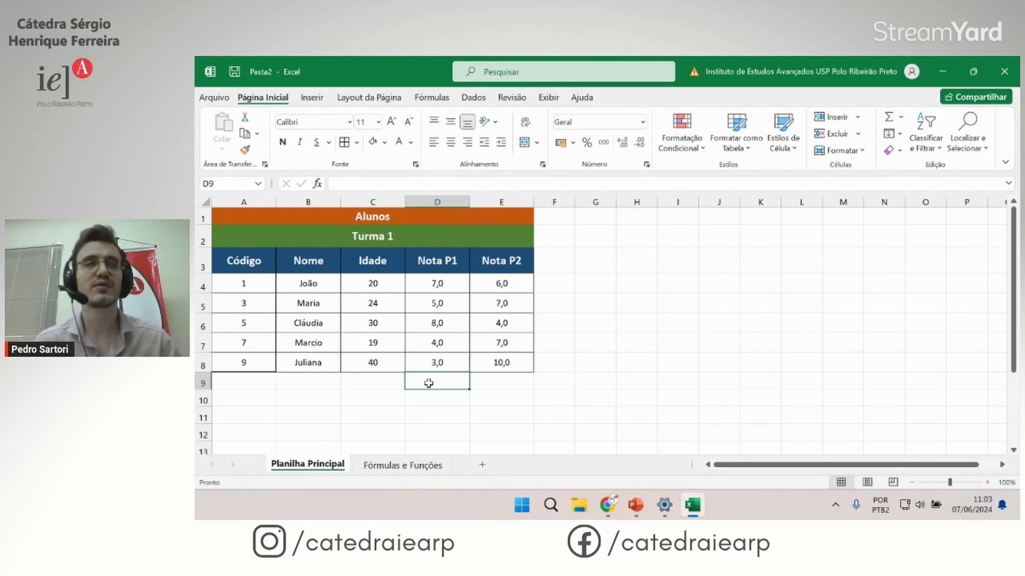
Step: Total the Nota P1 grades in D9 with =D4+D5+D6+D7+D8, giving 27,0
click(453, 426)
click(440, 377)
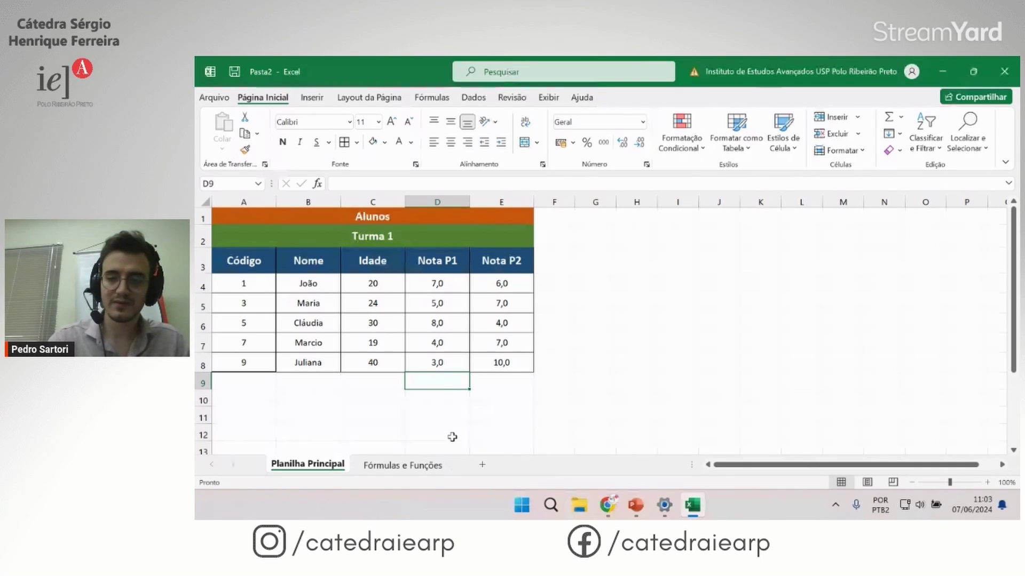
text(=)
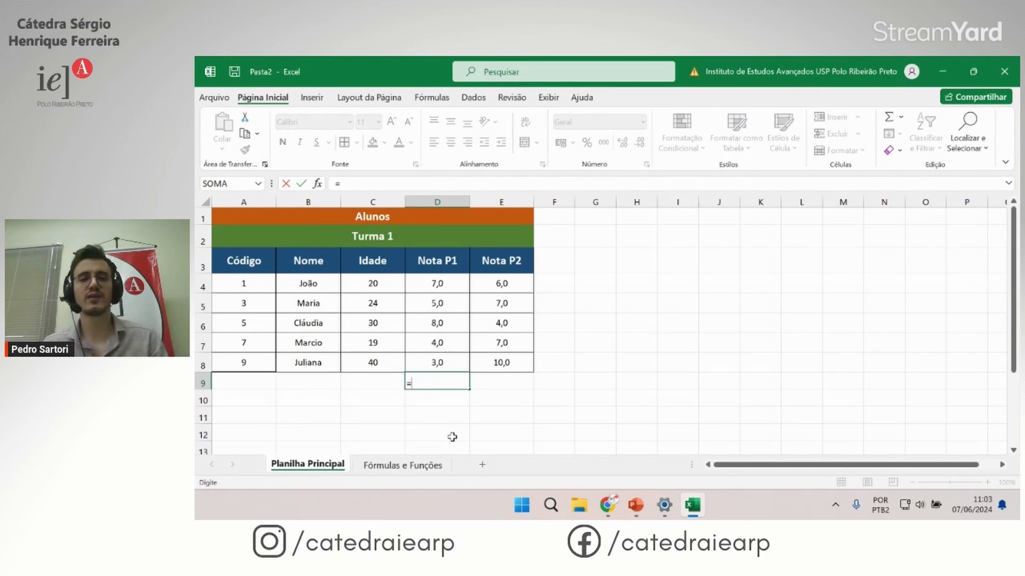
click(439, 285)
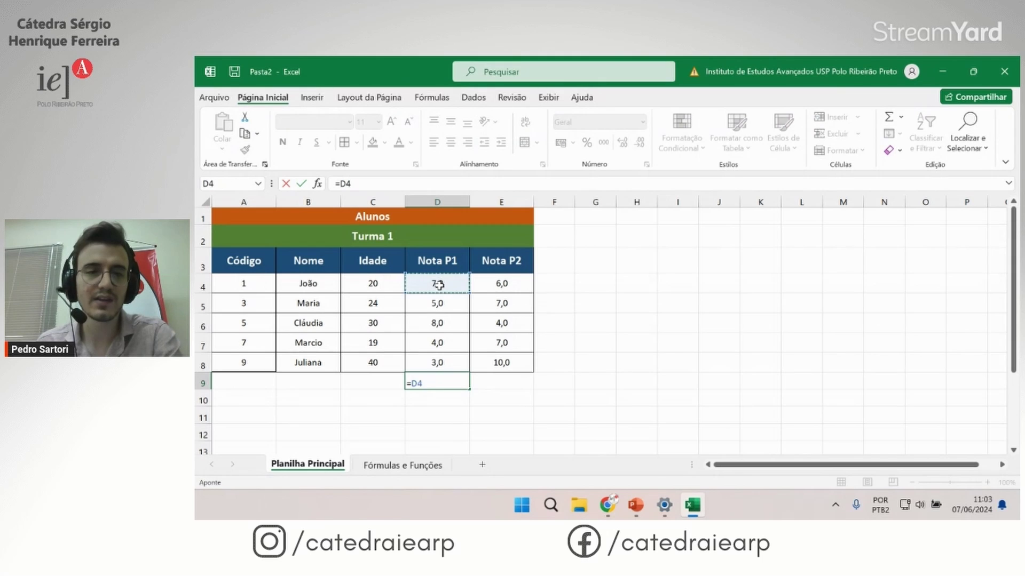
text(+)
click(441, 302)
text(+)
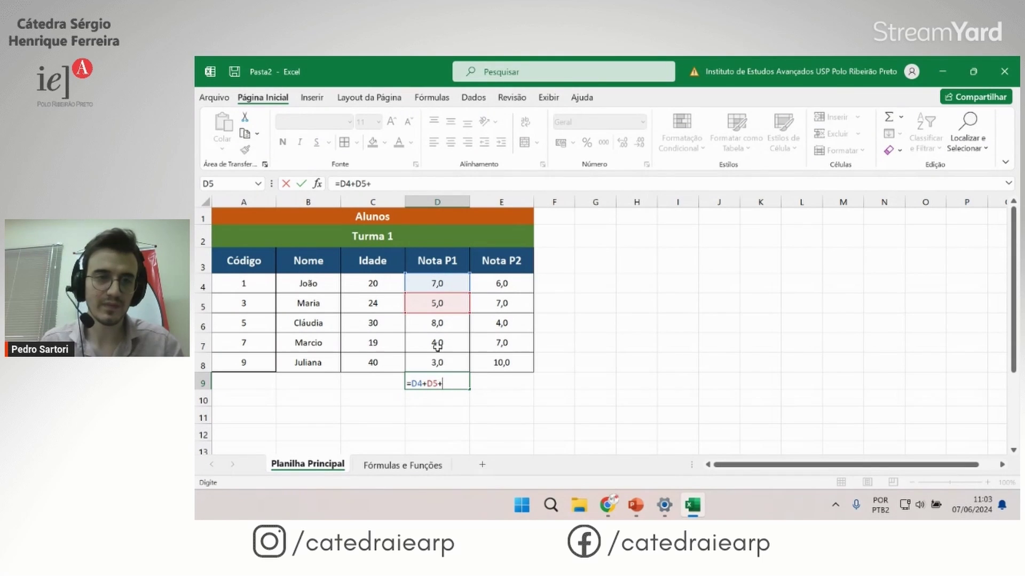
click(433, 322)
text(+)
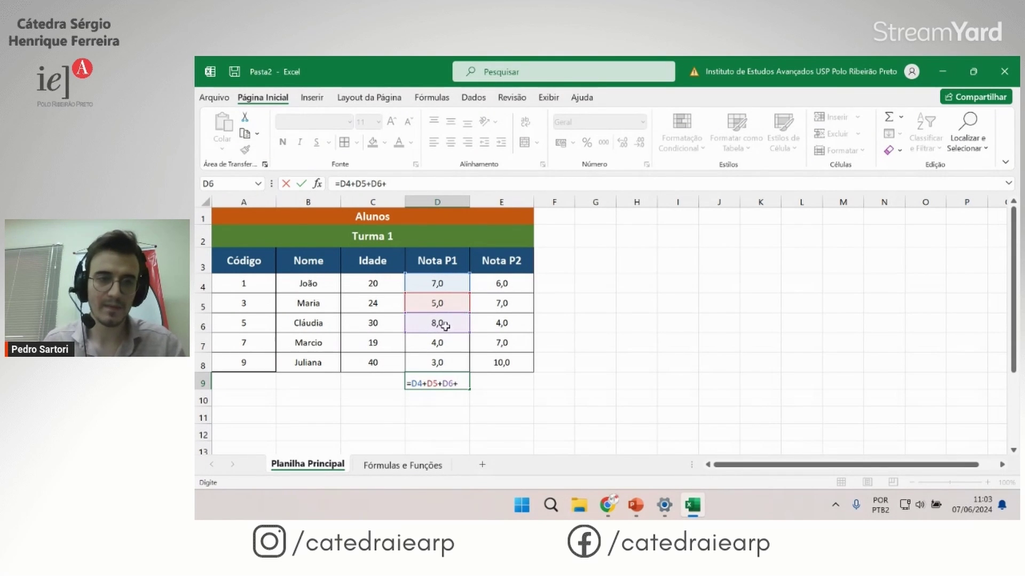
click(448, 342)
text(+)
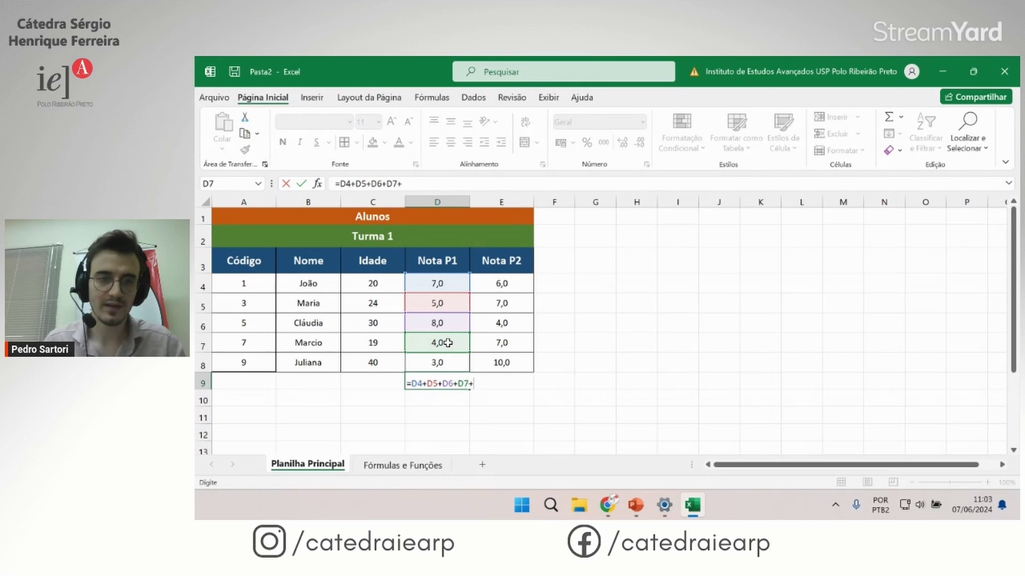
click(452, 362)
key(Return)
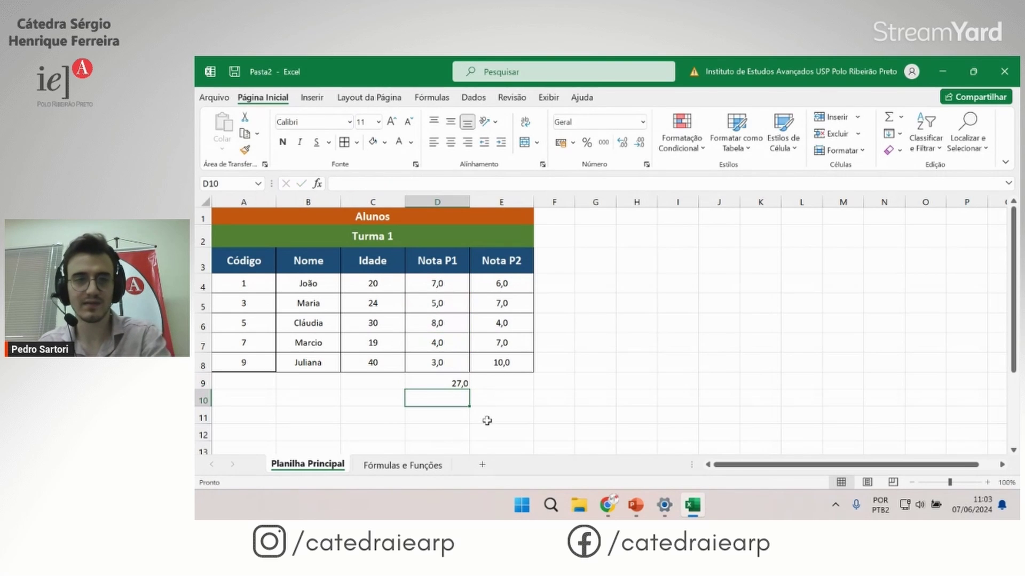
click(453, 387)
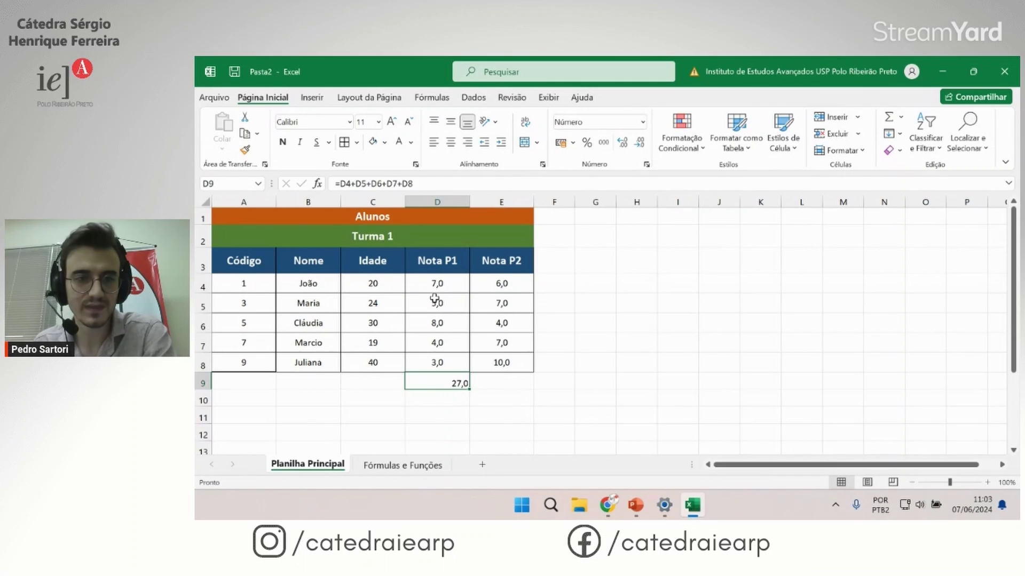
Step: Change the second student's Nota P1 grade to 8
click(437, 302)
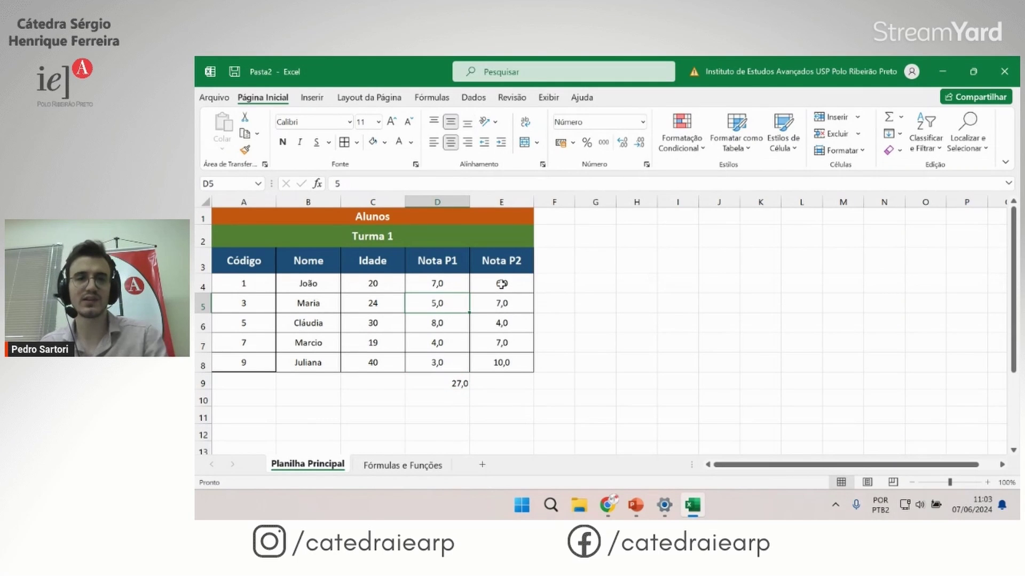
text(8)
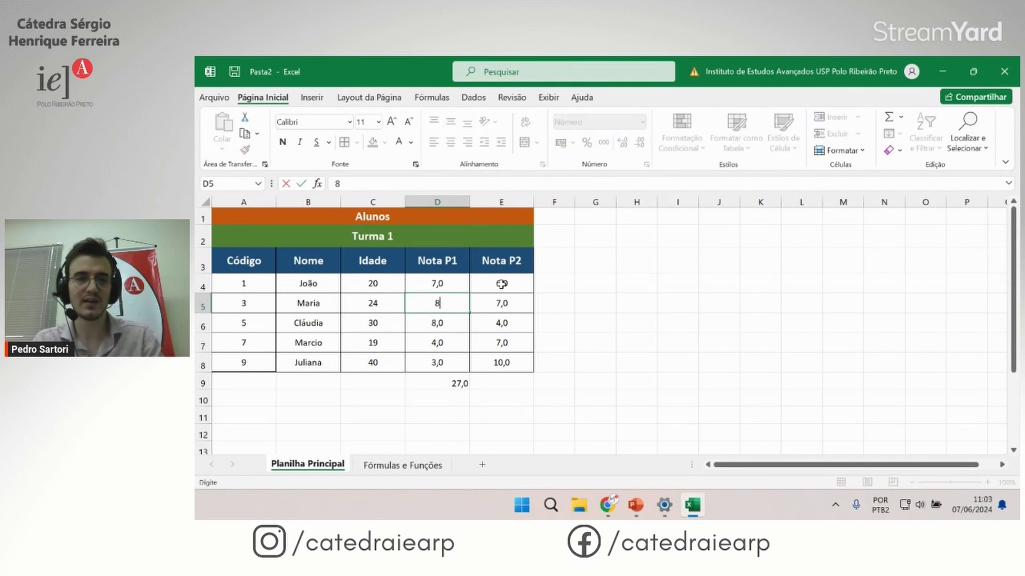
key(Return)
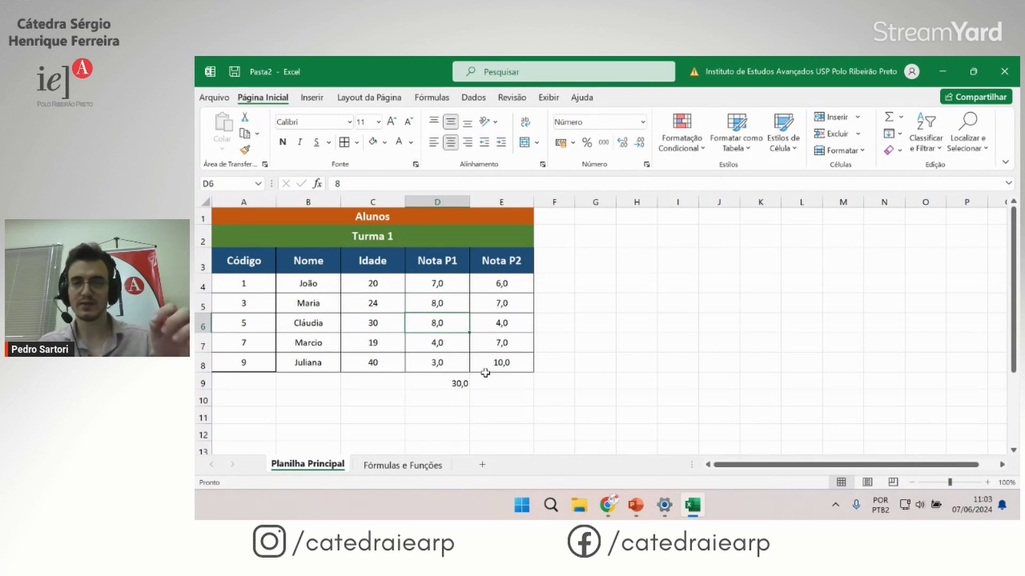
key(Down)
key(Down)
key(Down)
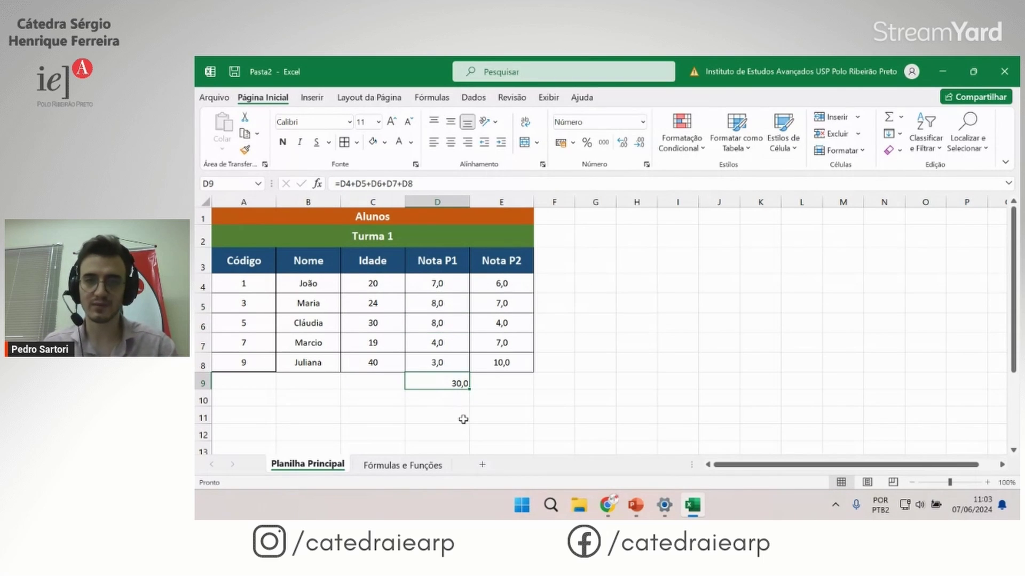
Step: Add a 'Soma' header in F3 for a new column
click(554, 283)
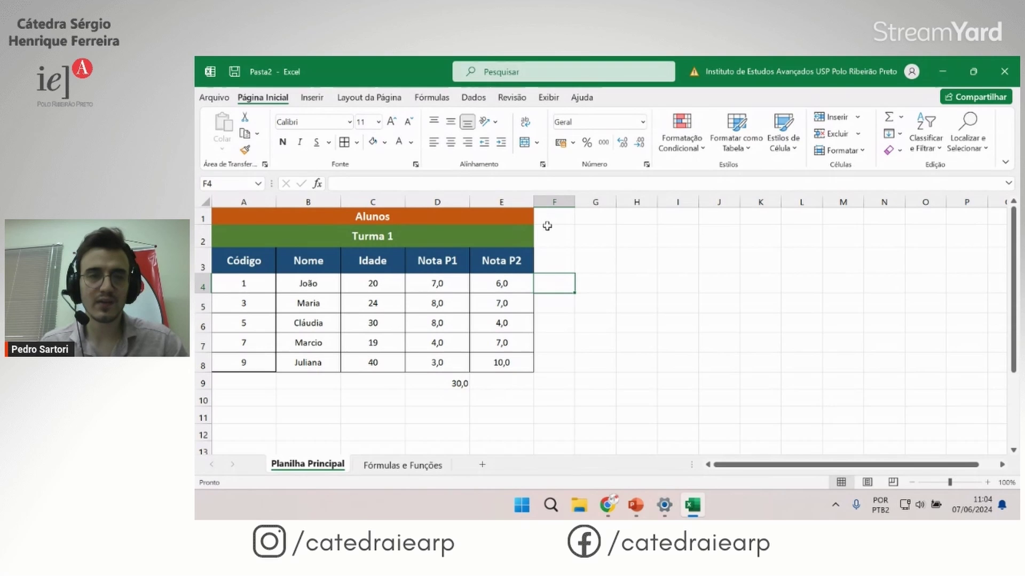
click(549, 266)
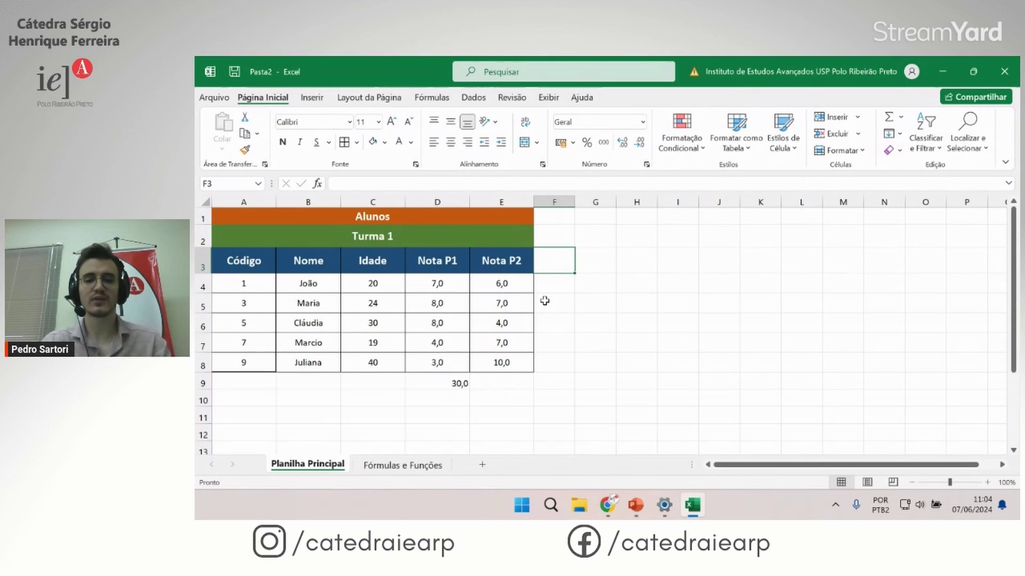
text(Soma)
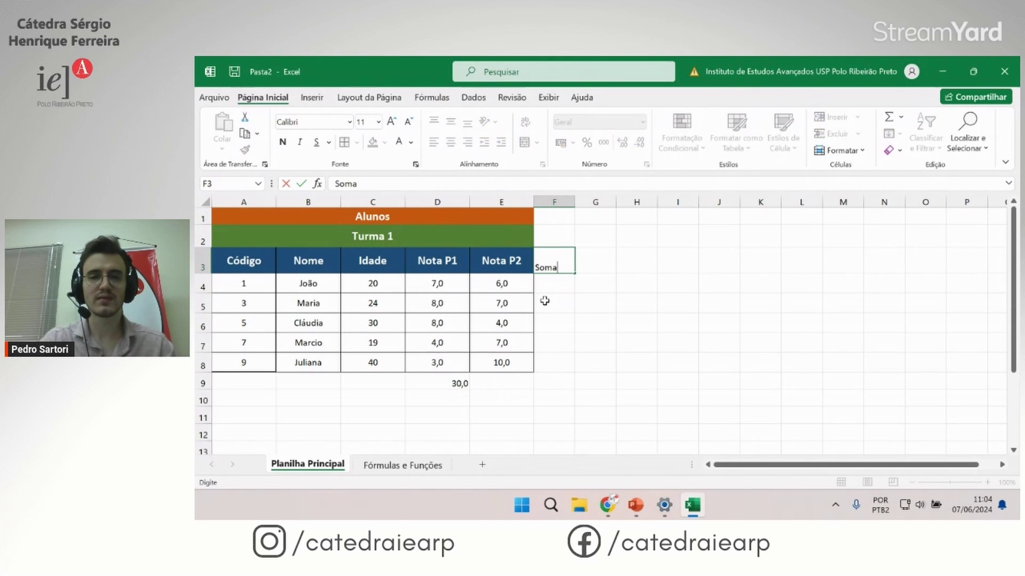
key(Return)
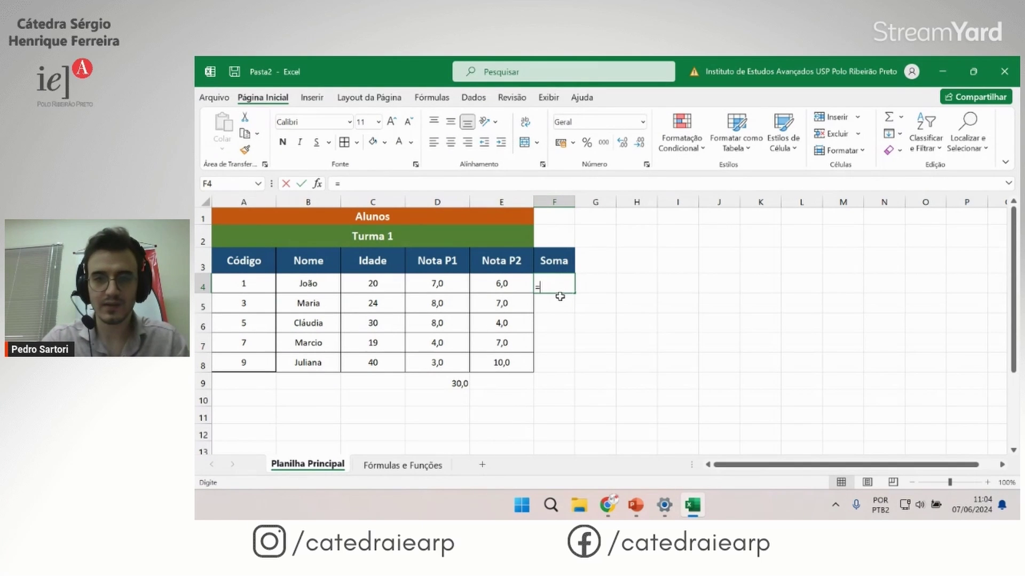
Step: Enter =D4+E4 in F4 to sum the first student's P1 and P2 grades
text(=)
click(440, 286)
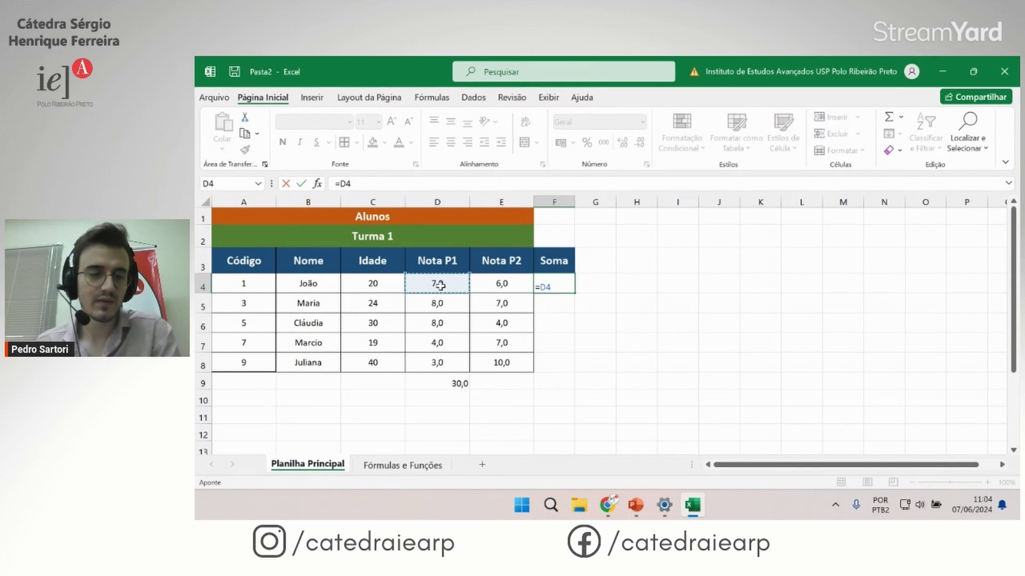
text(+)
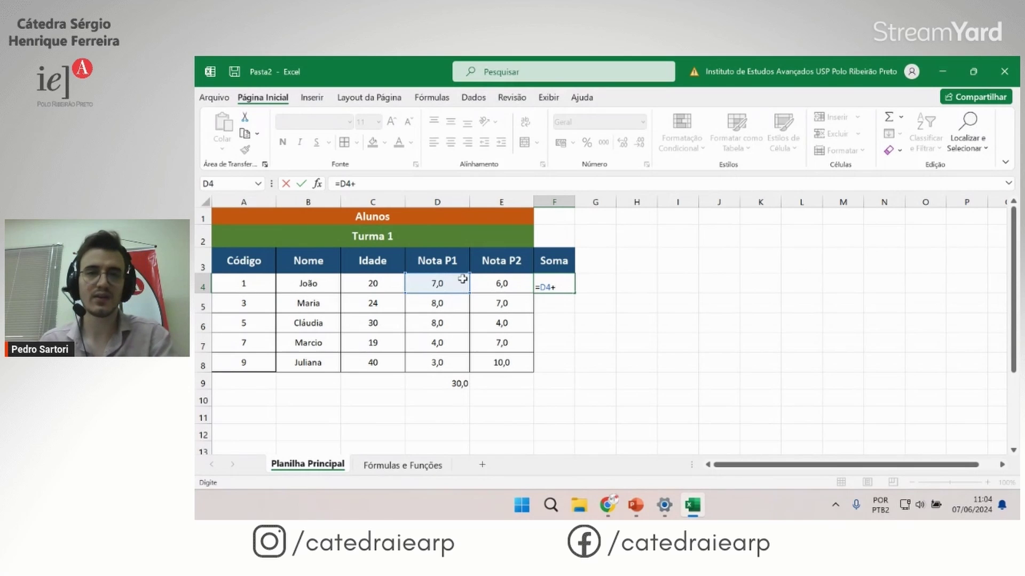
click(521, 283)
key(Return)
click(559, 289)
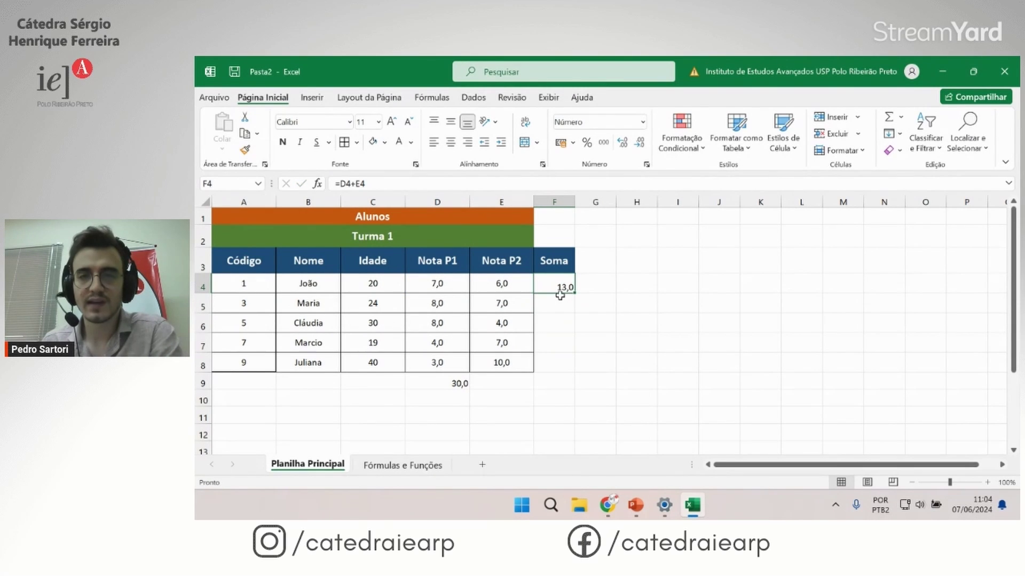
double_click(556, 306)
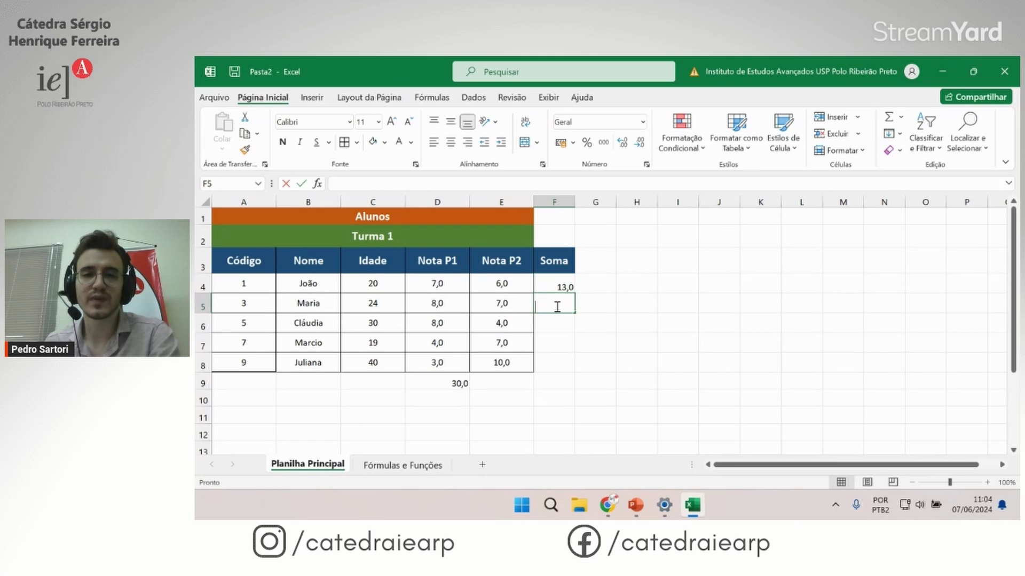
double_click(556, 286)
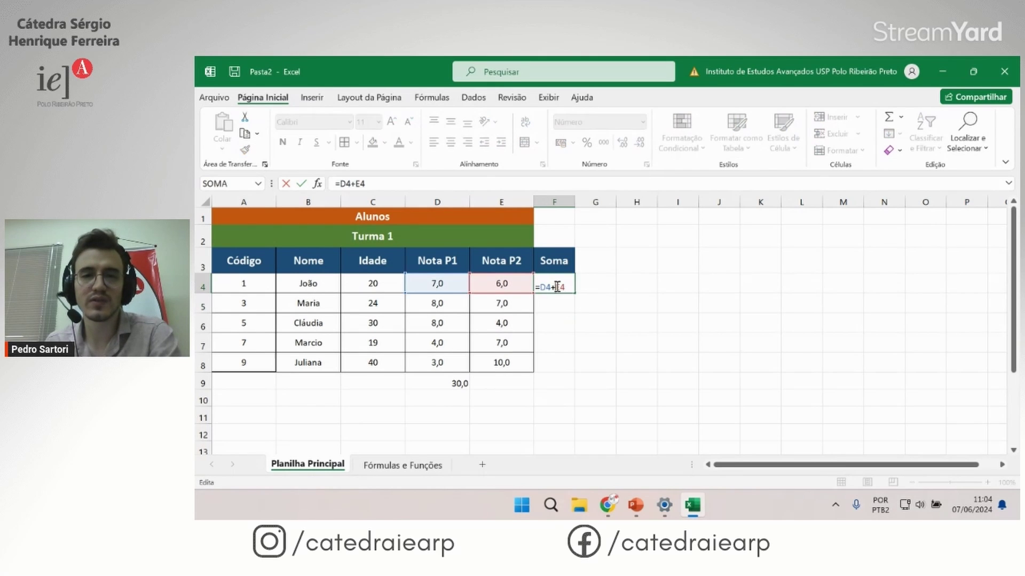
drag(565, 287, 548, 285)
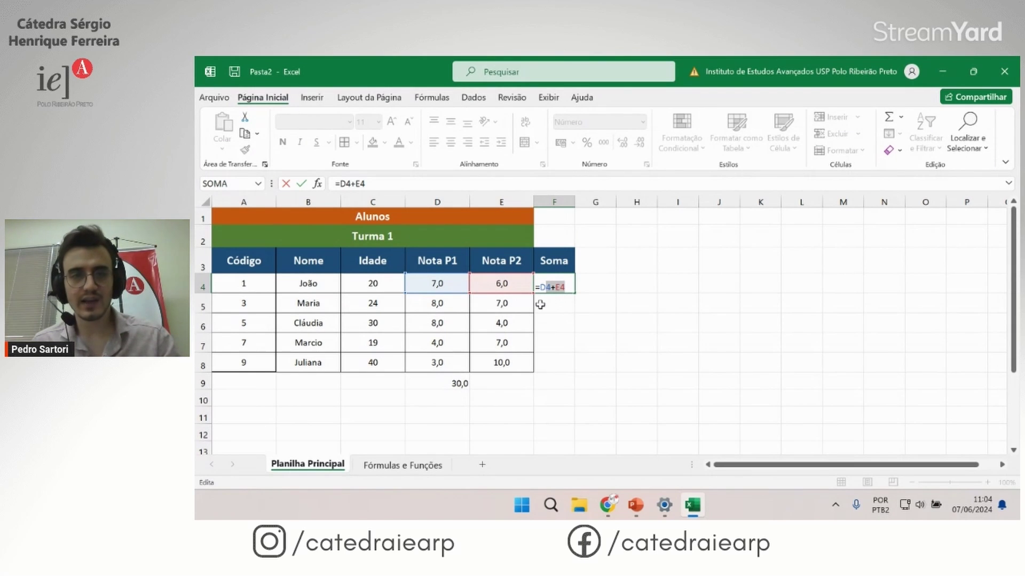
key(ctrl+Return)
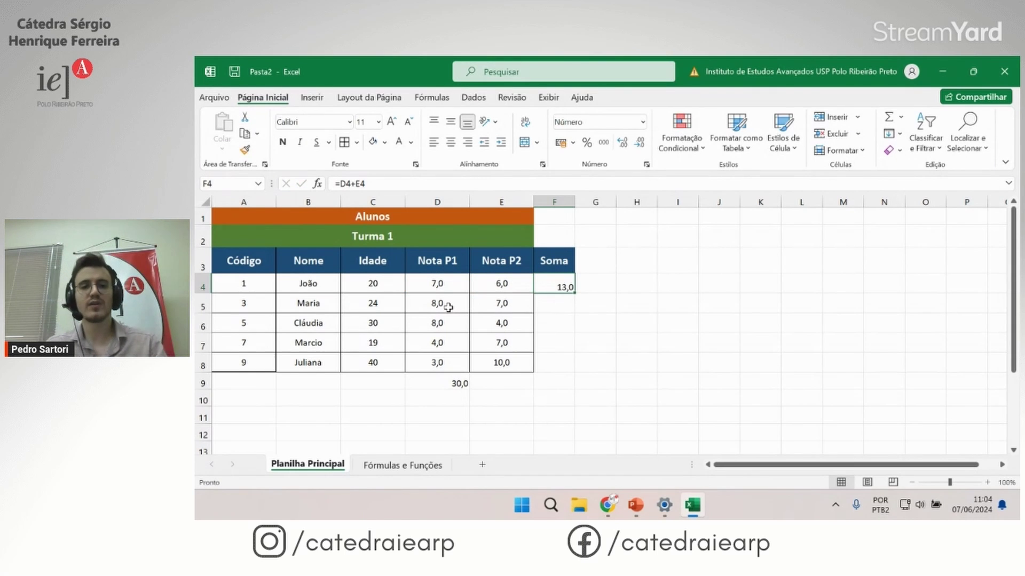
click(448, 307)
key(Right)
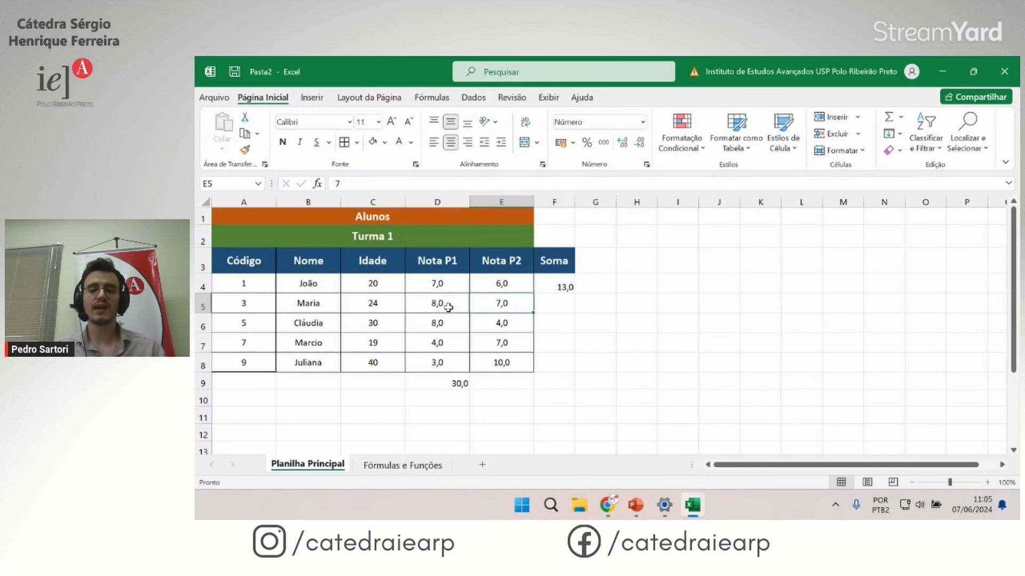
click(556, 283)
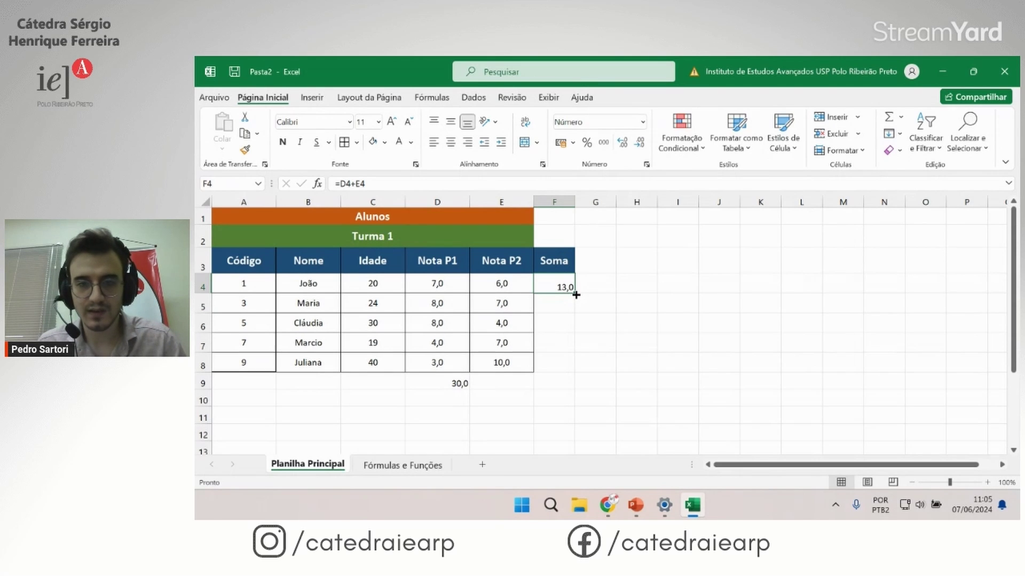
Step: Fill the Soma formula down to F8 and check the copied sums against the grades
drag(574, 293, 568, 372)
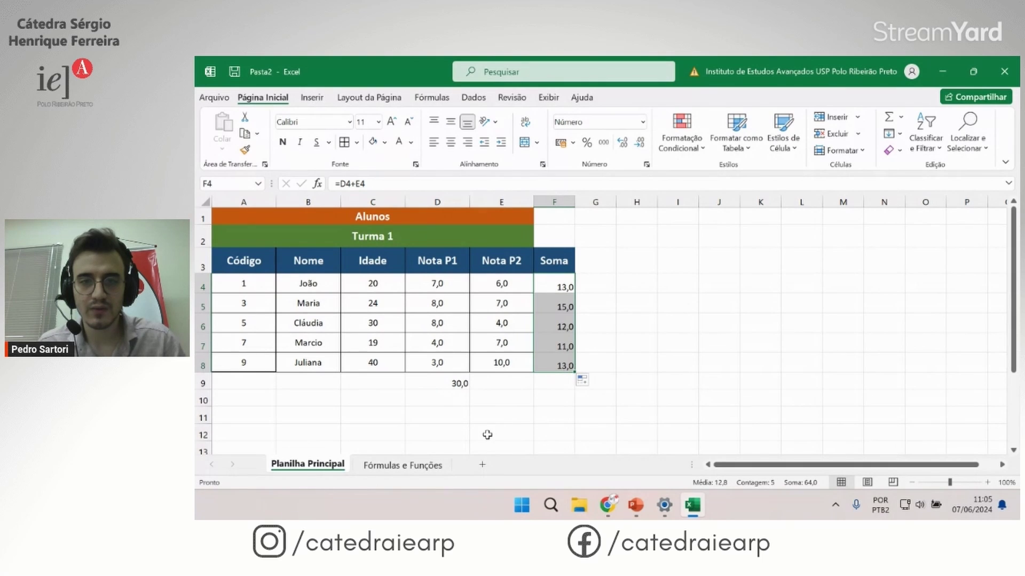
click(530, 385)
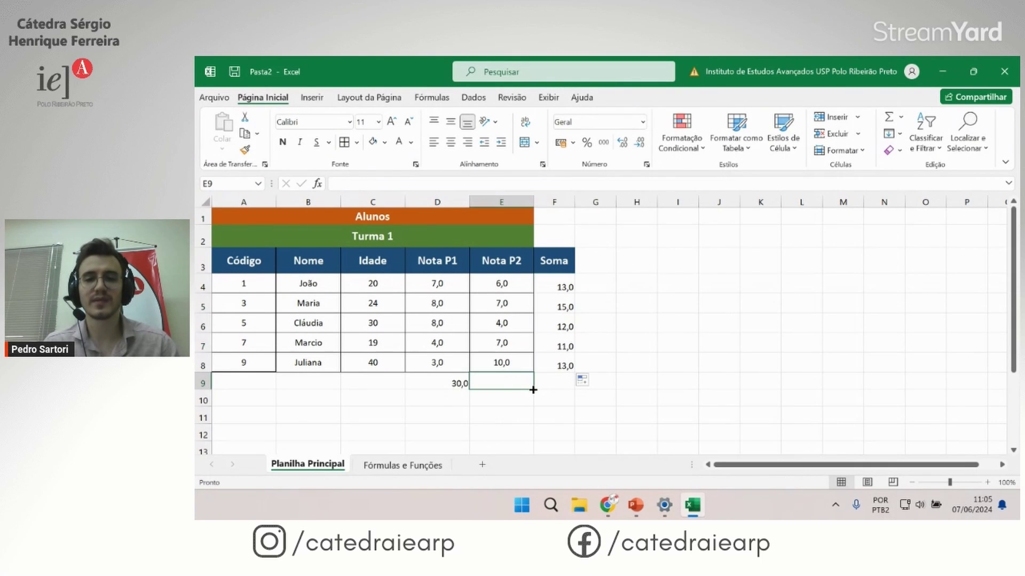
double_click(559, 286)
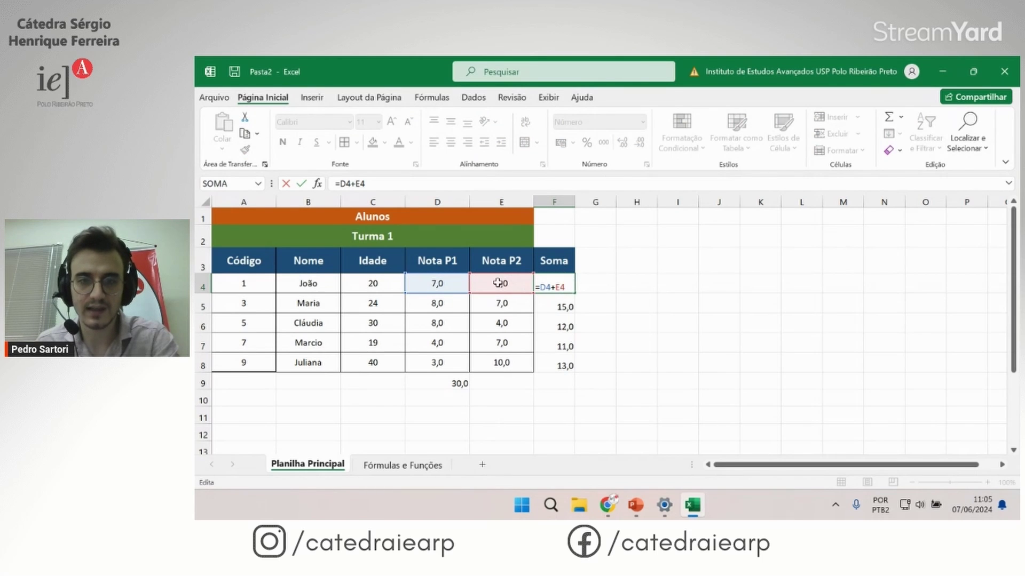
click(557, 288)
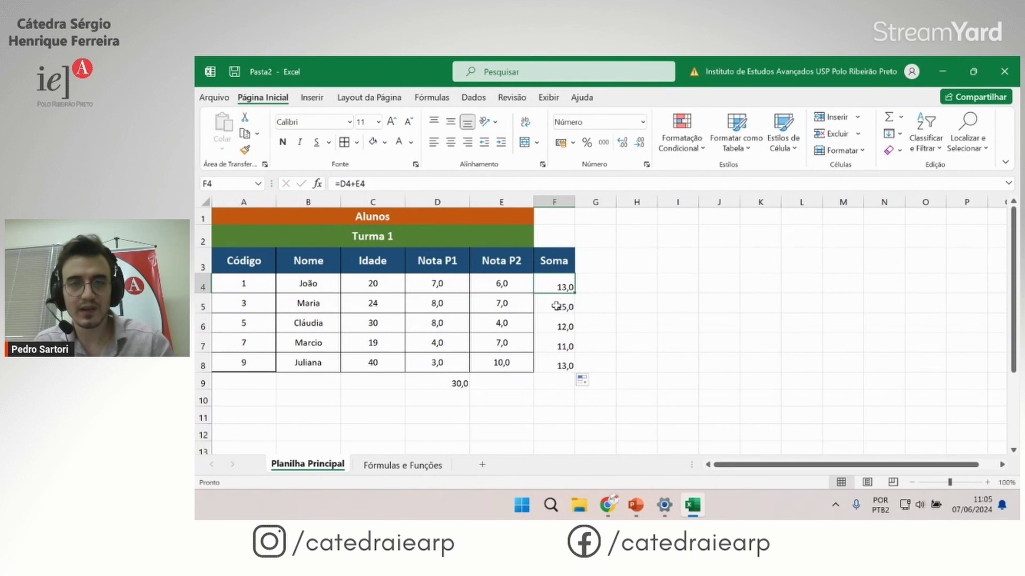
double_click(555, 306)
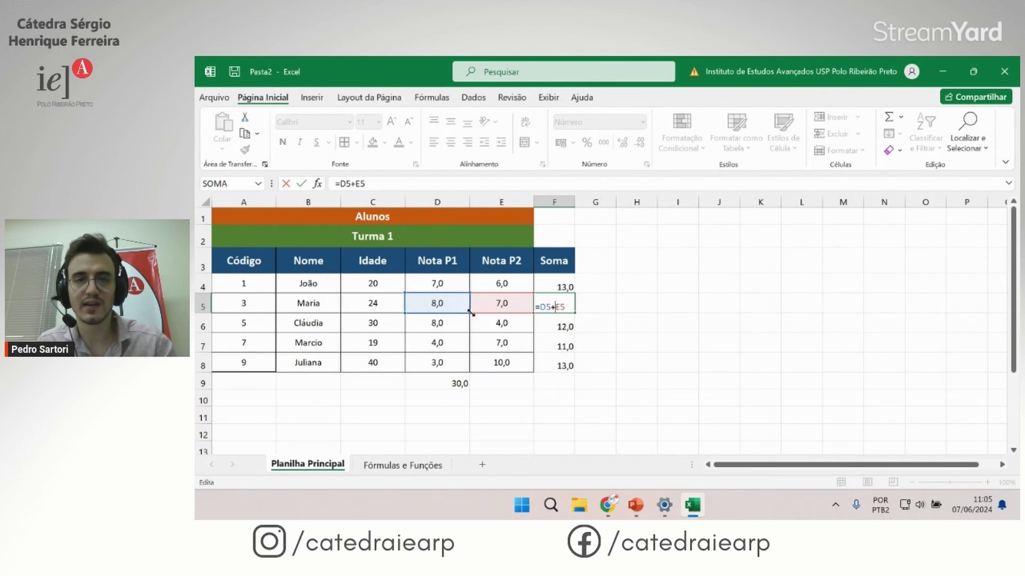
key(ctrl+Return)
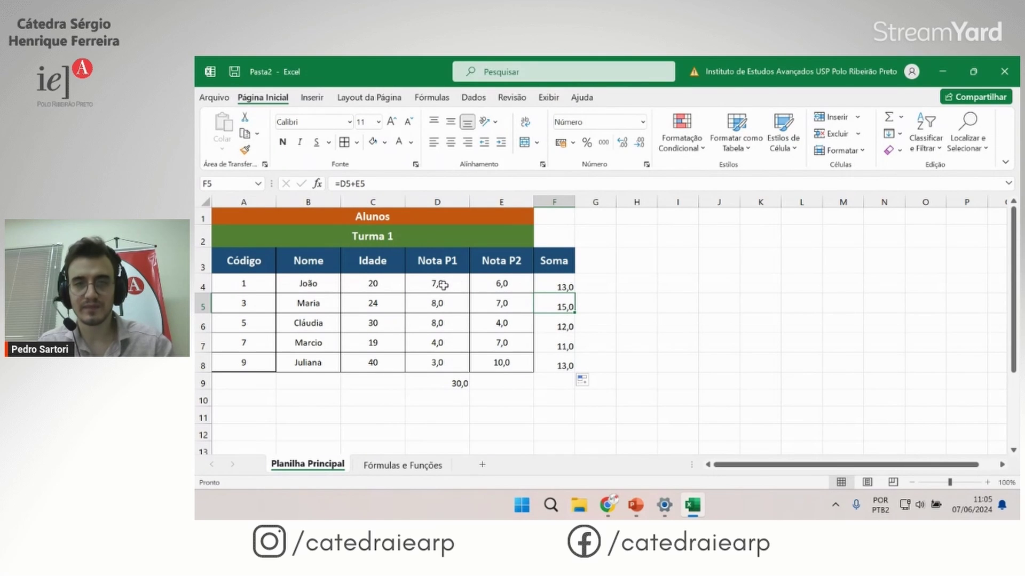
click(564, 283)
drag(437, 283, 511, 288)
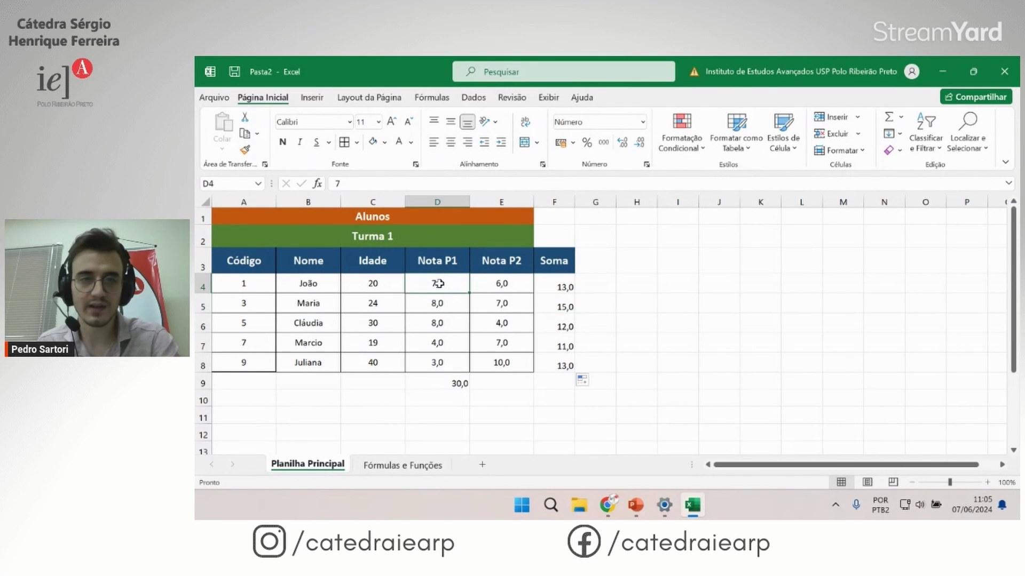
click(561, 307)
mouse_move(455, 305)
mouse_down()
mouse_move(492, 310)
mouse_move(507, 325)
mouse_up()
click(492, 310)
click(555, 324)
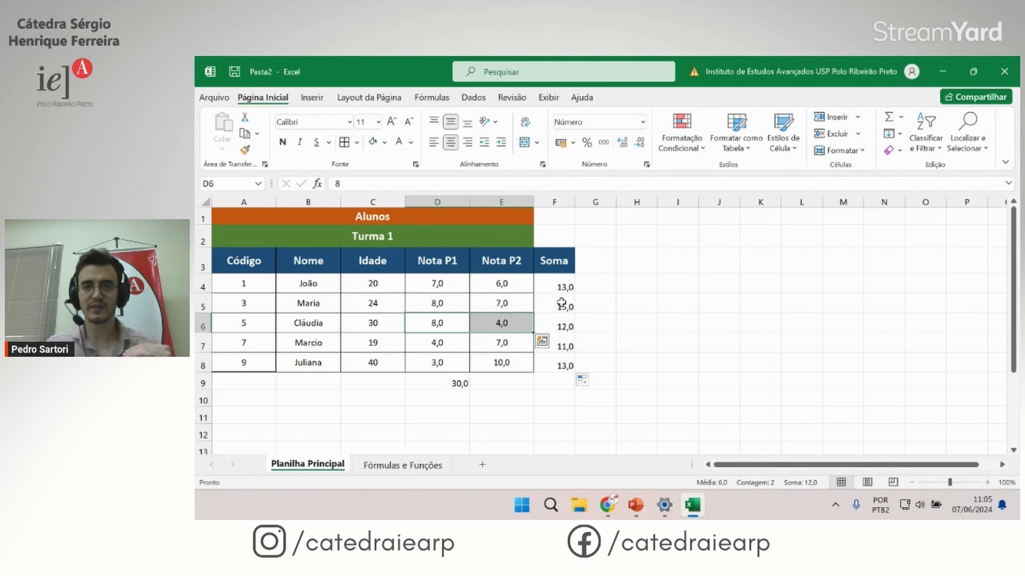
click(569, 303)
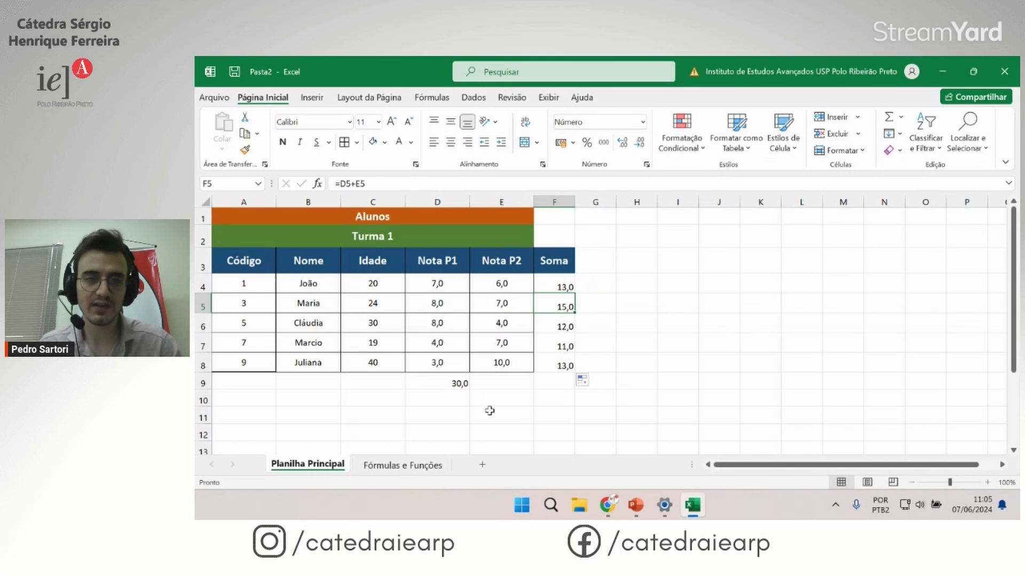
Step: Change the second student's Nota P1 grade to 4, making the P1 total 26,0
click(461, 303)
text(4)
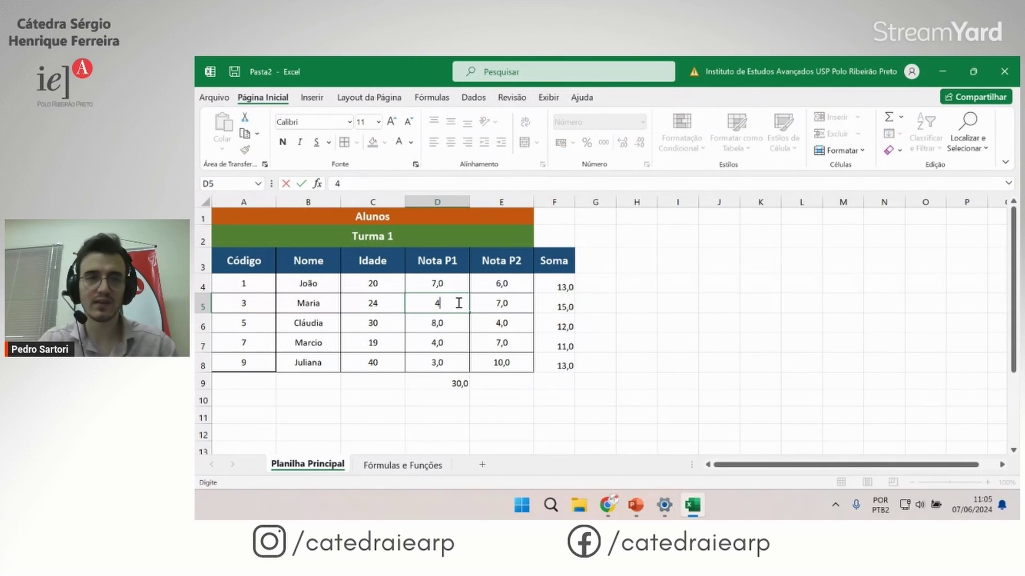
key(Return)
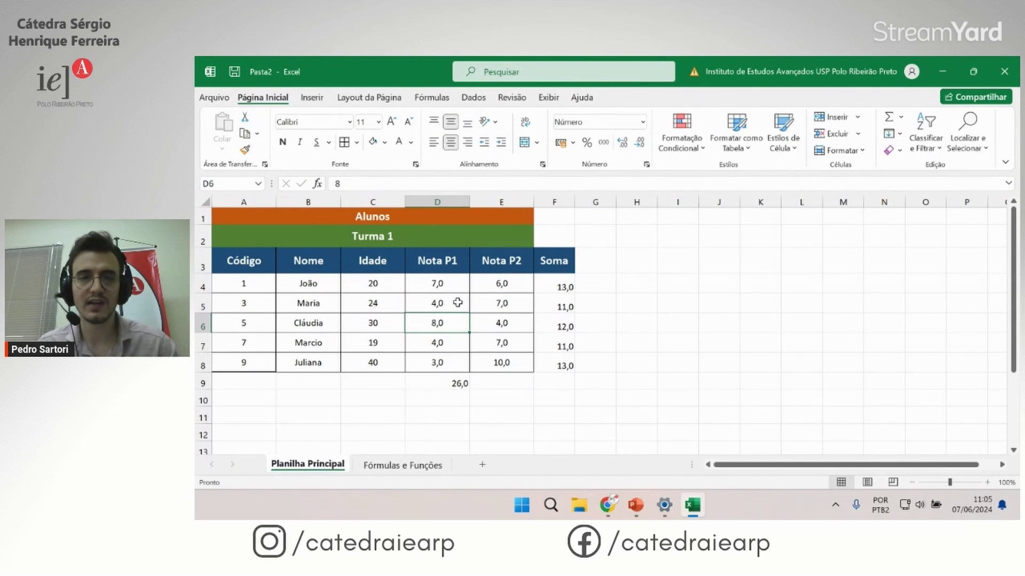
click(457, 383)
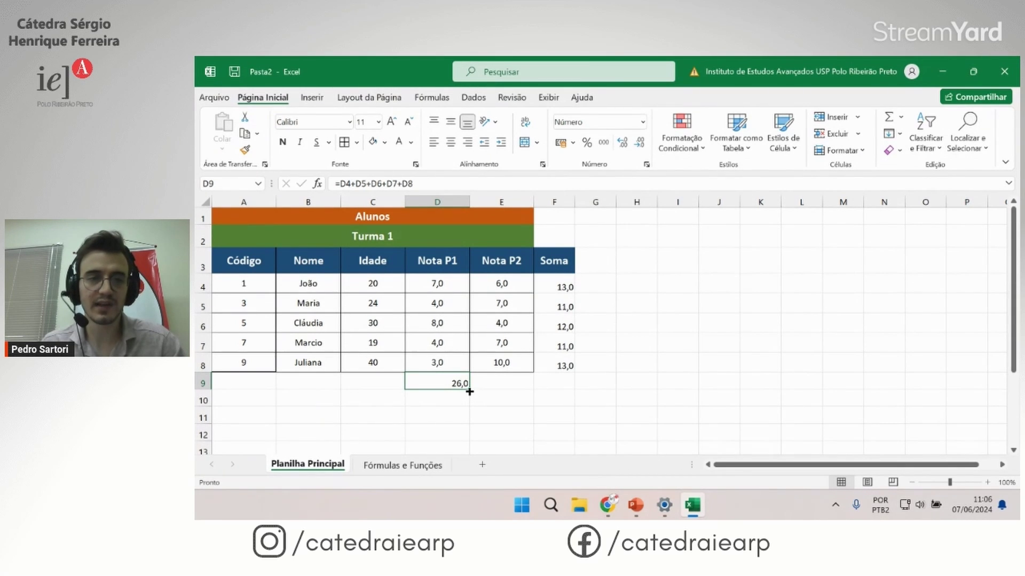
Step: Copy the P1 total formula across to E9 for a 34,0 Nota P2 total
drag(469, 392, 515, 387)
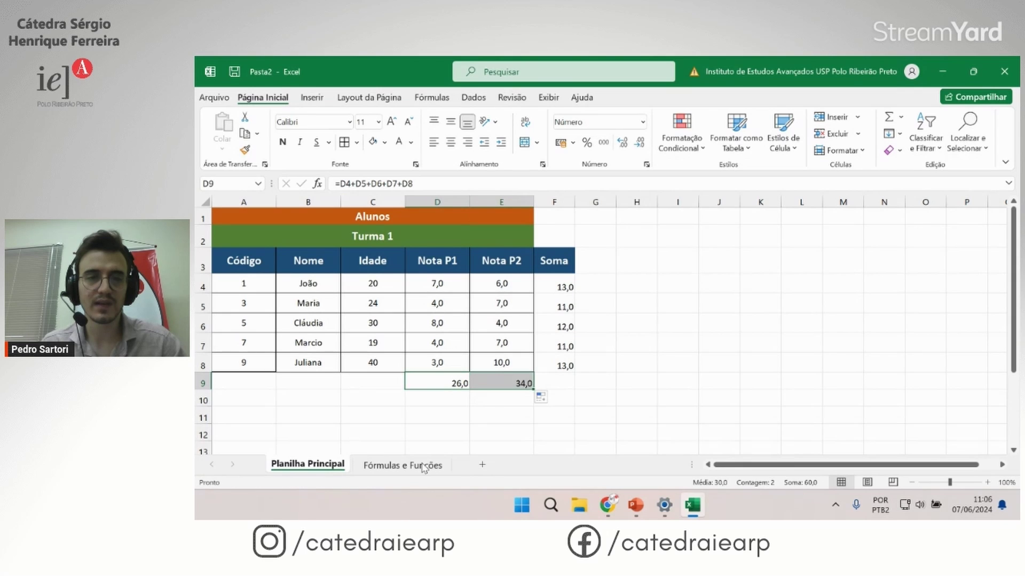
click(488, 400)
click(507, 382)
double_click(510, 382)
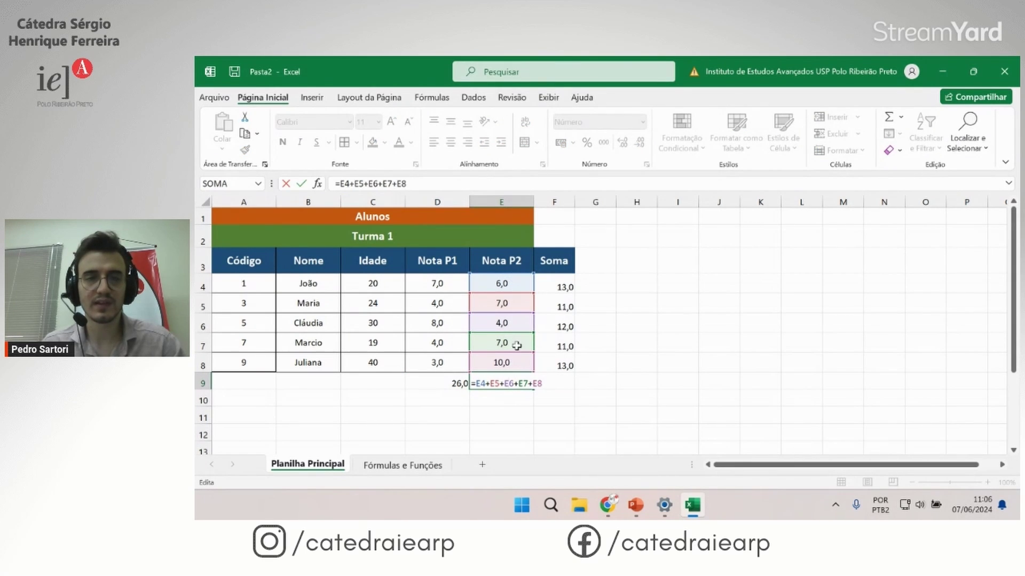
click(678, 283)
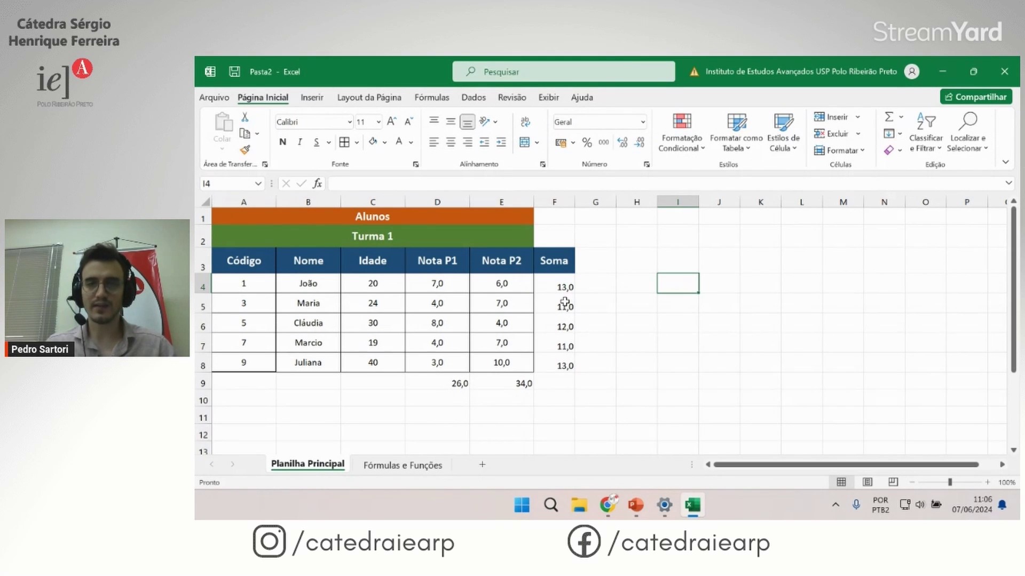
Step: Clear F5:F8 and refill the Soma formula from F4 down through F9, giving 60,0
drag(565, 303, 564, 363)
key(Delete)
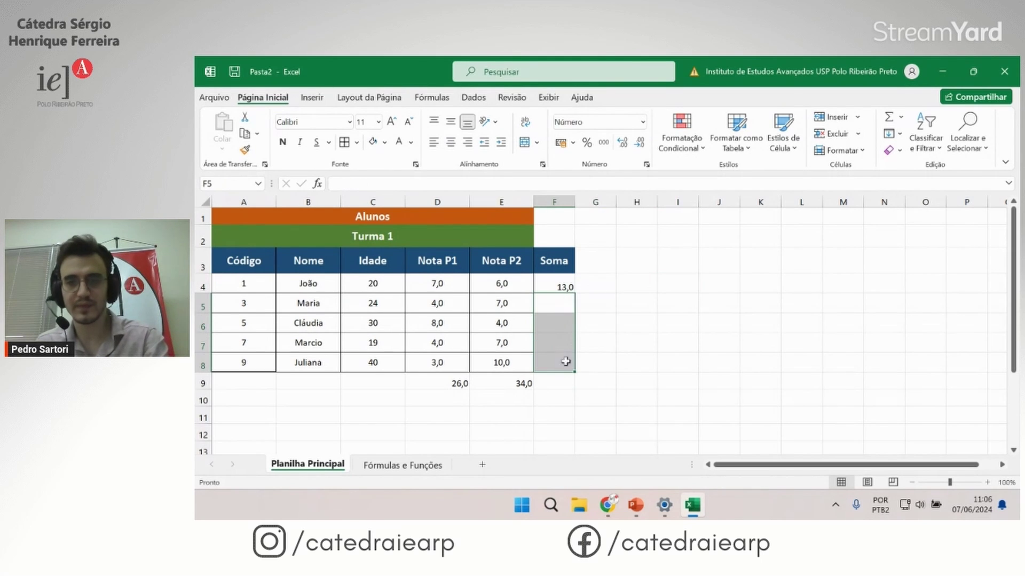
click(560, 288)
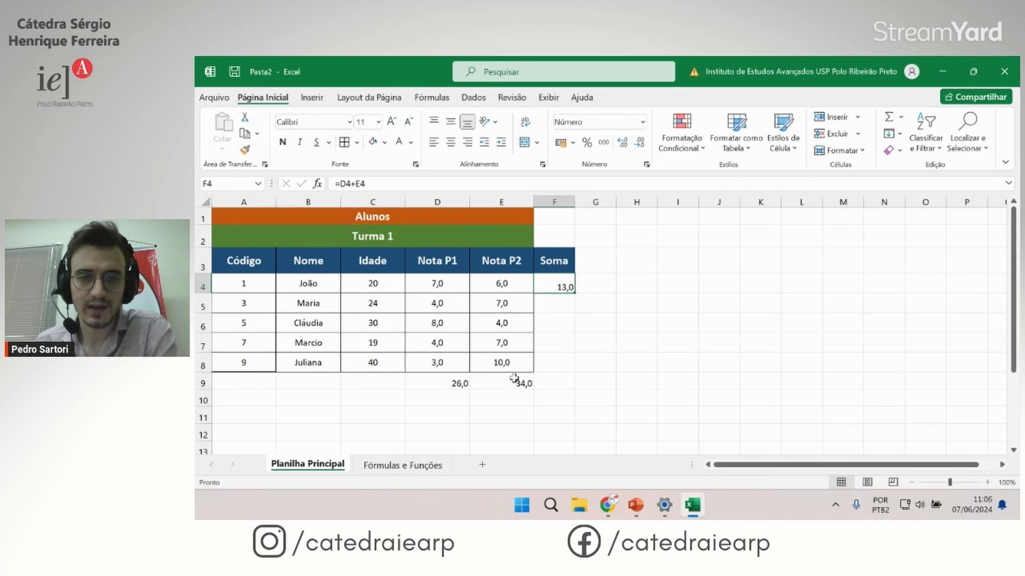
double_click(574, 295)
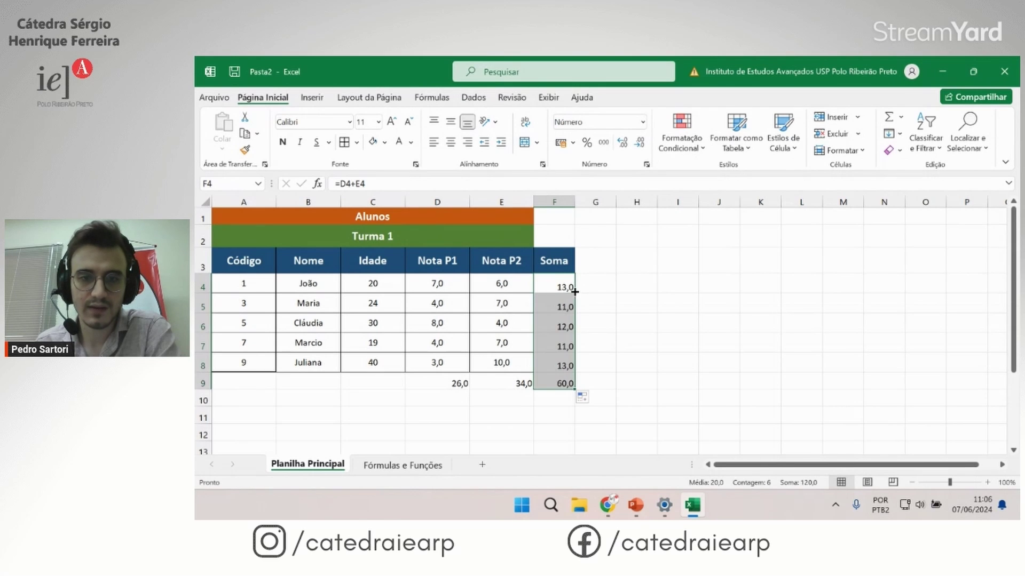
click(559, 417)
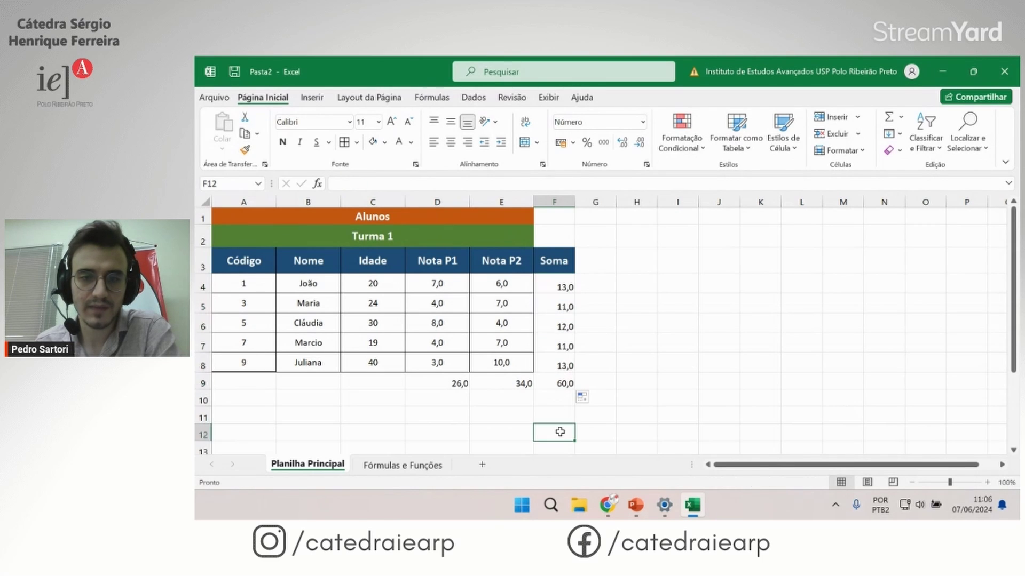
click(526, 387)
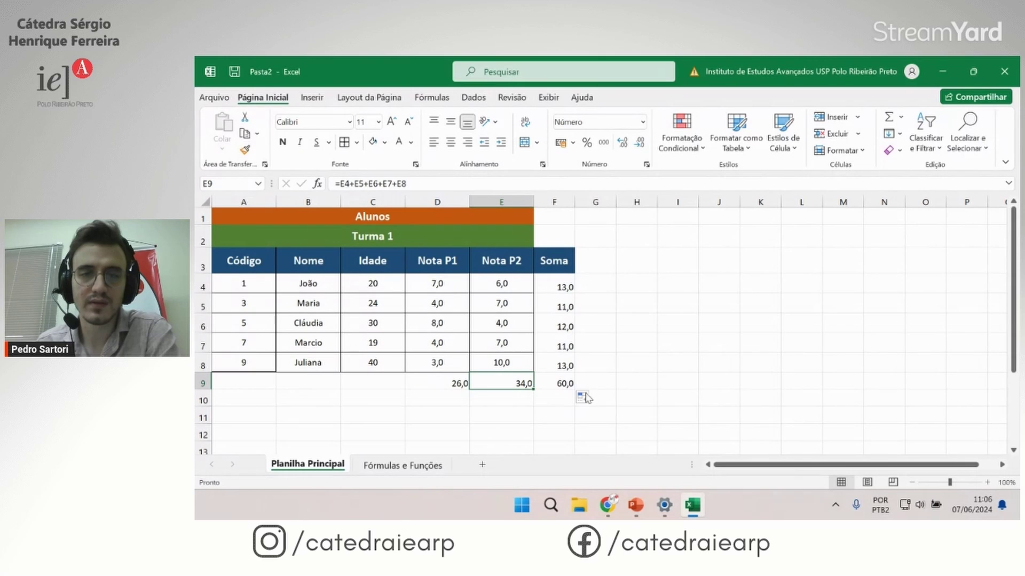
click(453, 382)
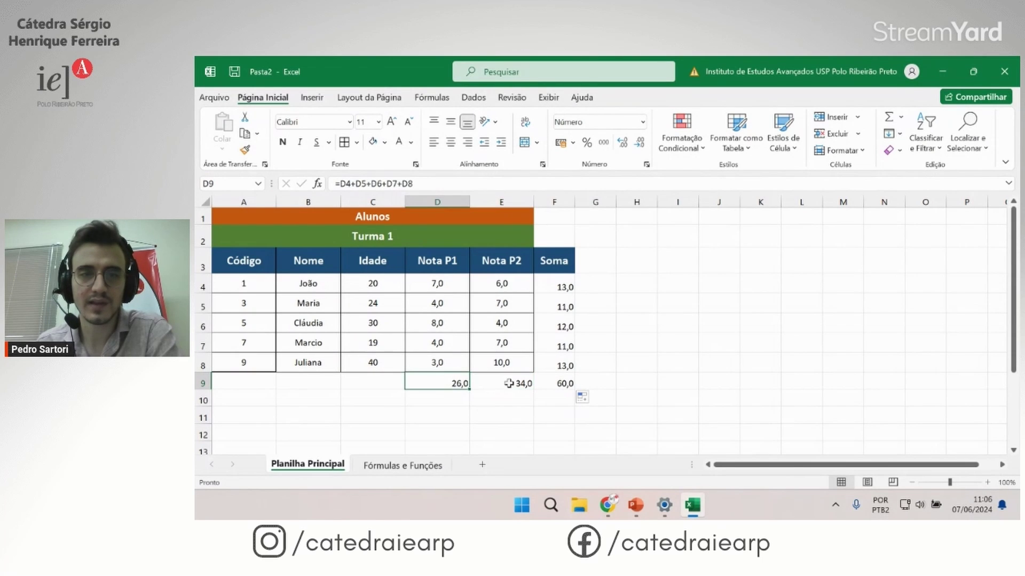
click(514, 383)
Step: Delete the 60,0 Soma total from F9
drag(504, 386, 458, 384)
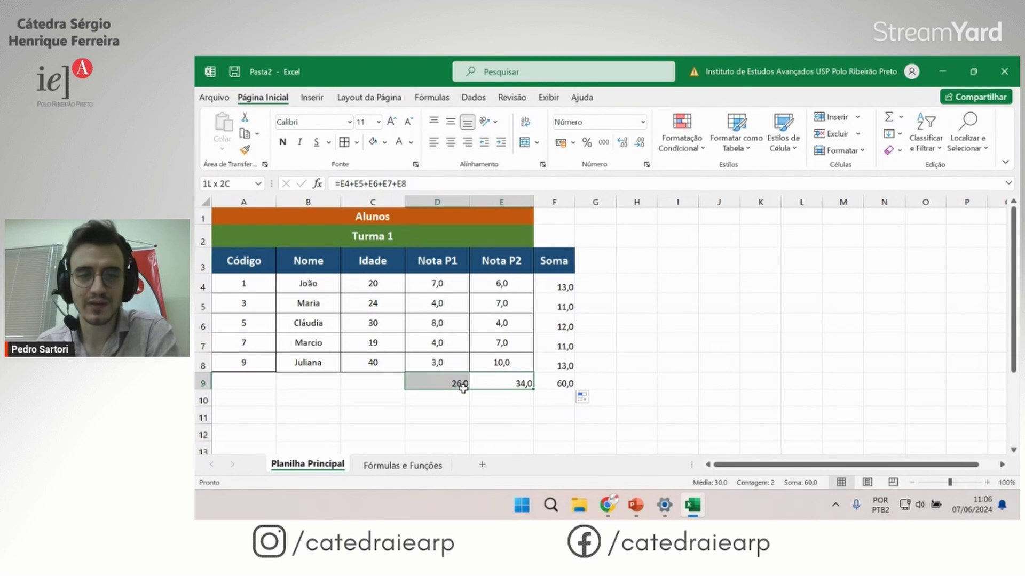
click(608, 415)
click(564, 378)
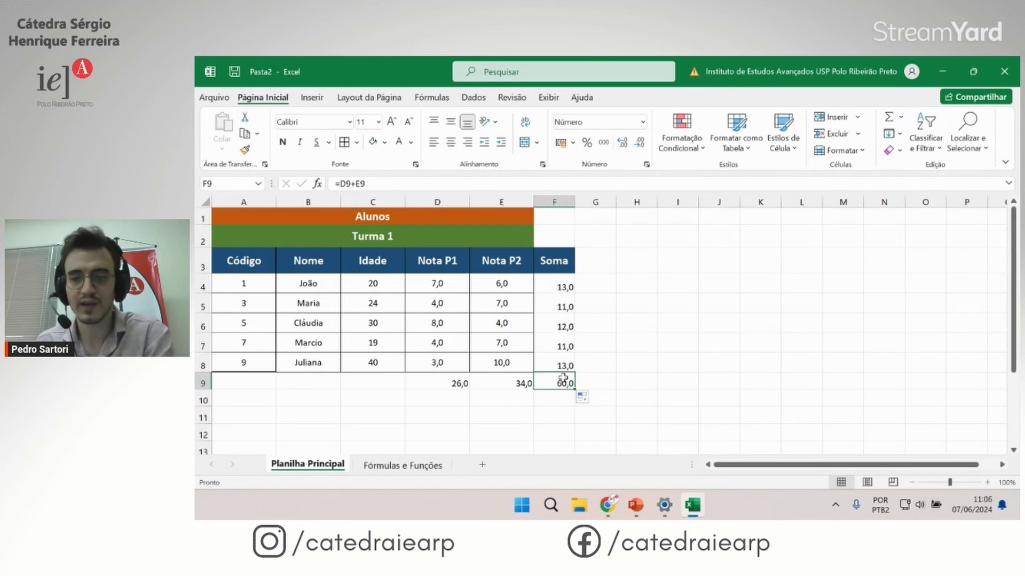
key(Delete)
Step: Re-enter the F4 and F5 Soma formulas (=D4+E4, =D5+E5) and leave F9 empty
double_click(565, 287)
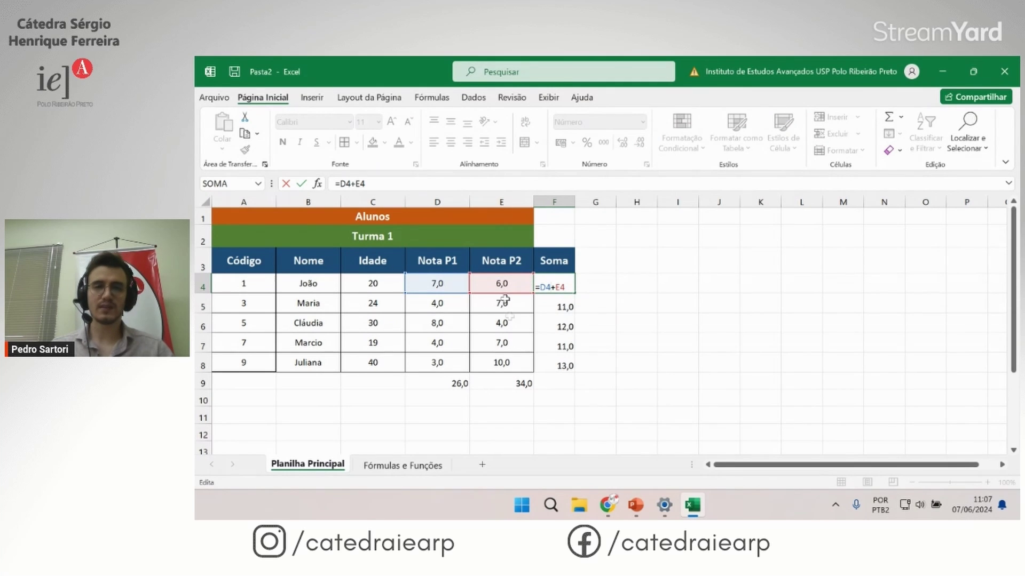
key(Return)
text(=D5+E5)
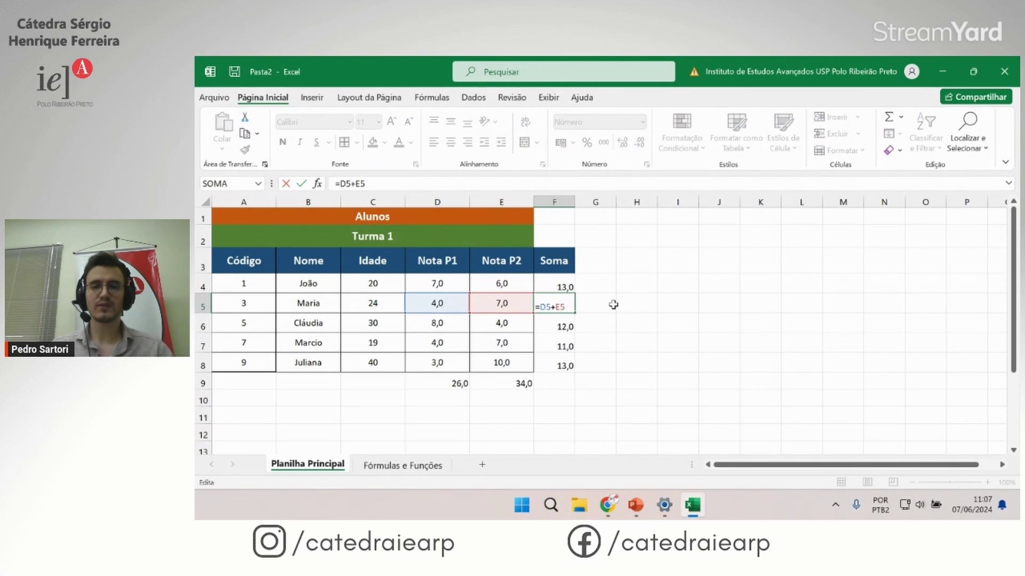
click(567, 348)
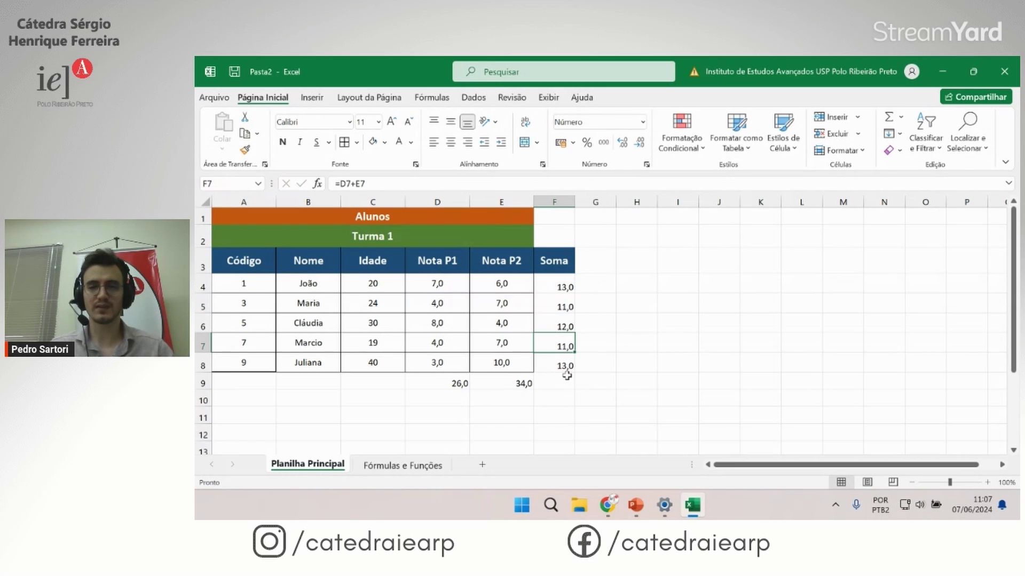
click(566, 368)
drag(575, 373, 575, 390)
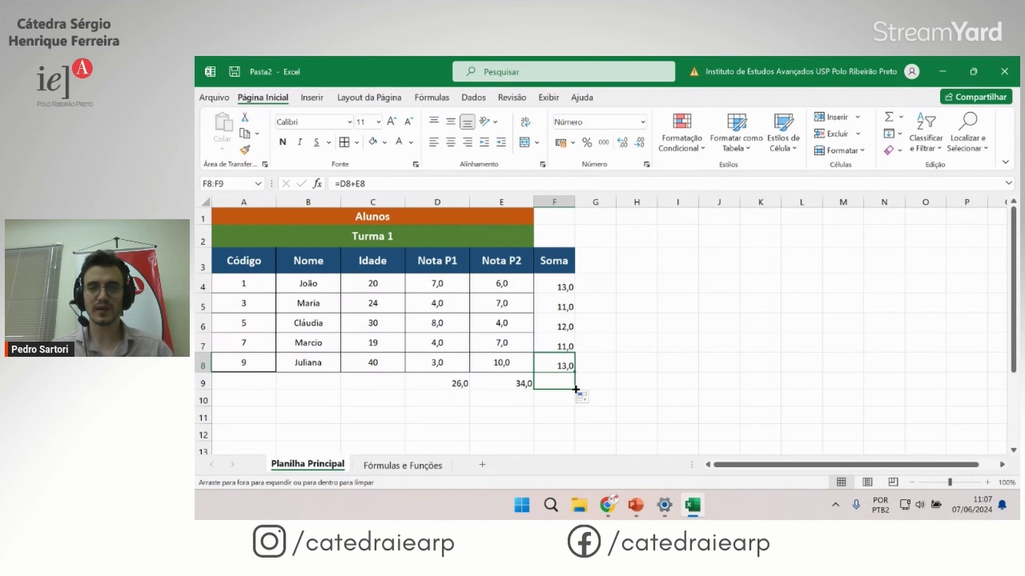
double_click(551, 383)
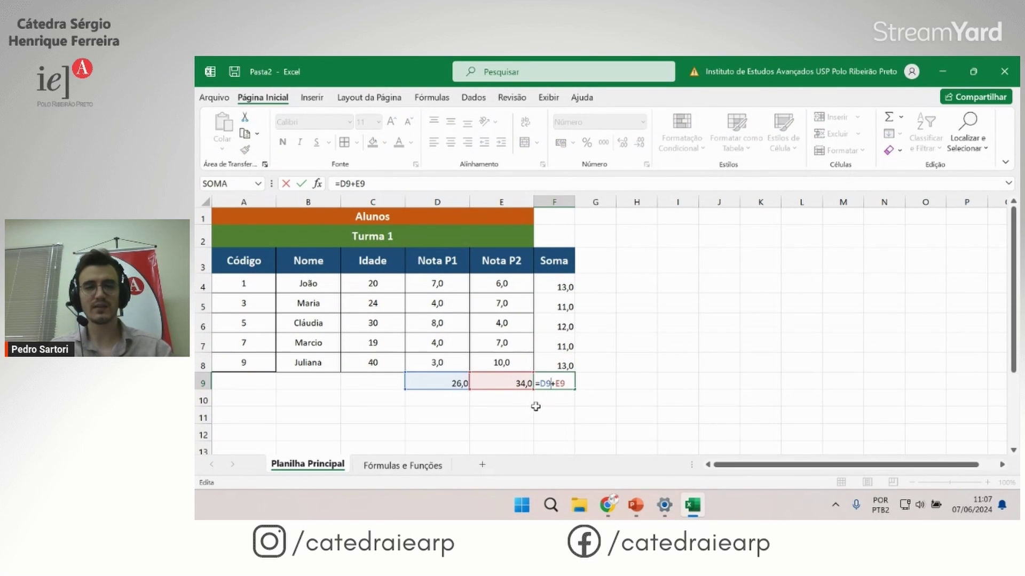
key(Escape)
key(Delete)
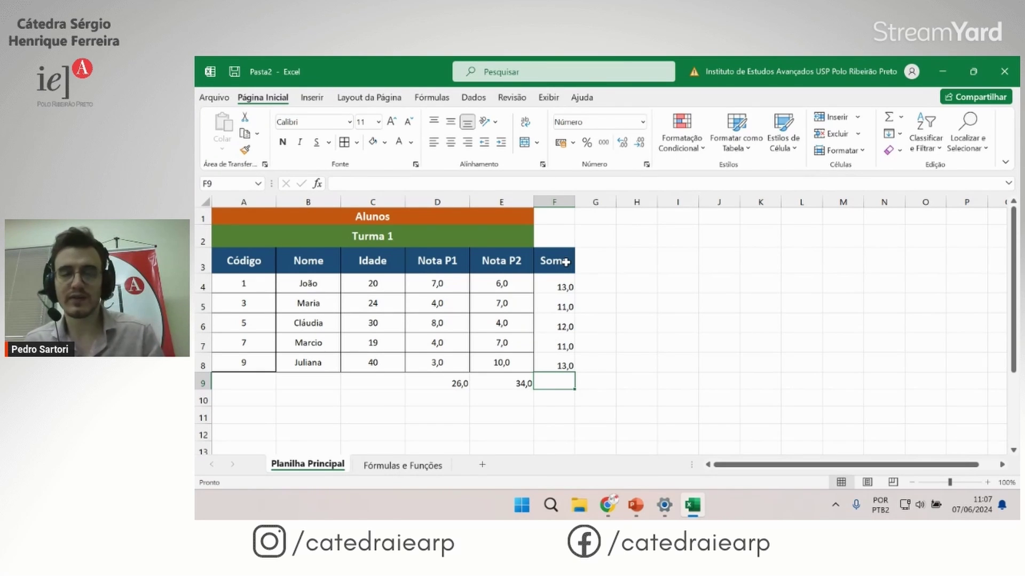
Step: Add a 'Coluna' header in G3 beside the Soma column
drag(563, 261, 566, 383)
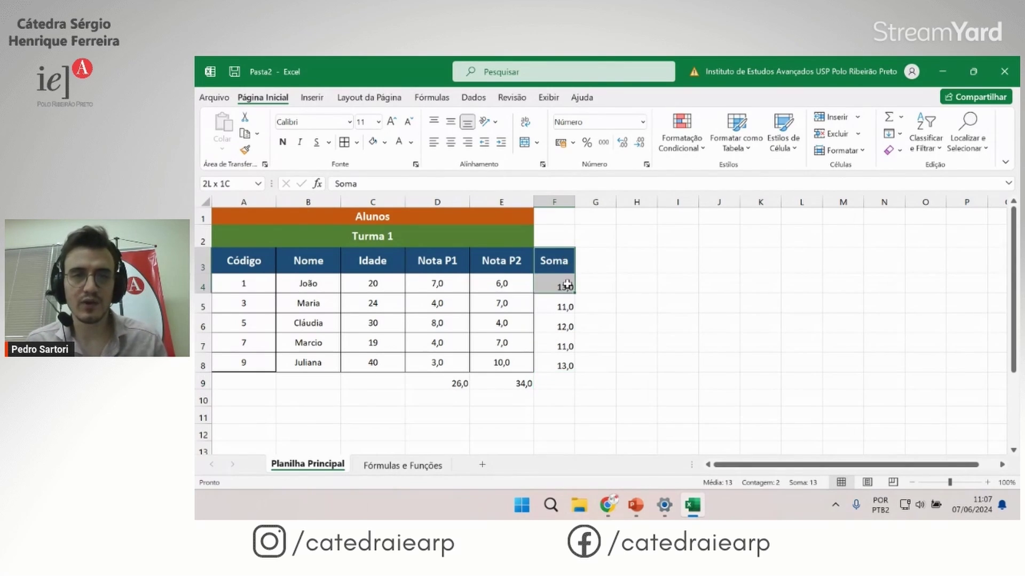
click(591, 263)
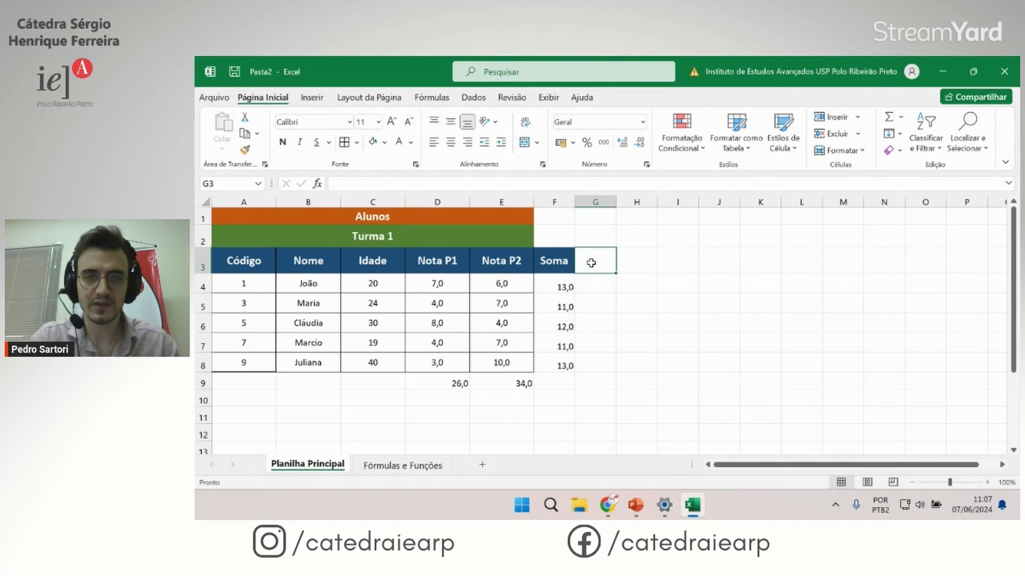
text(Clo)
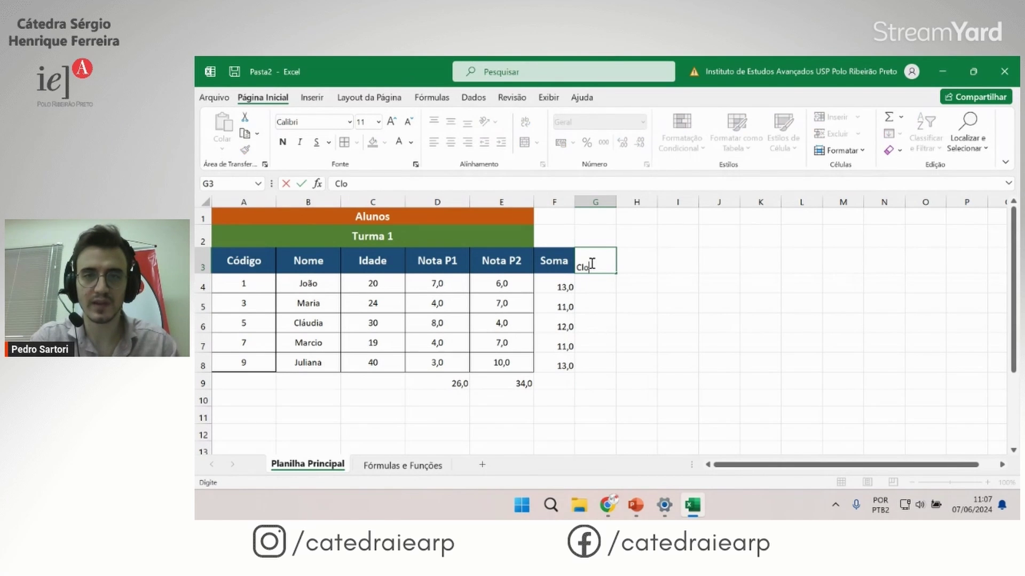
text(luna)
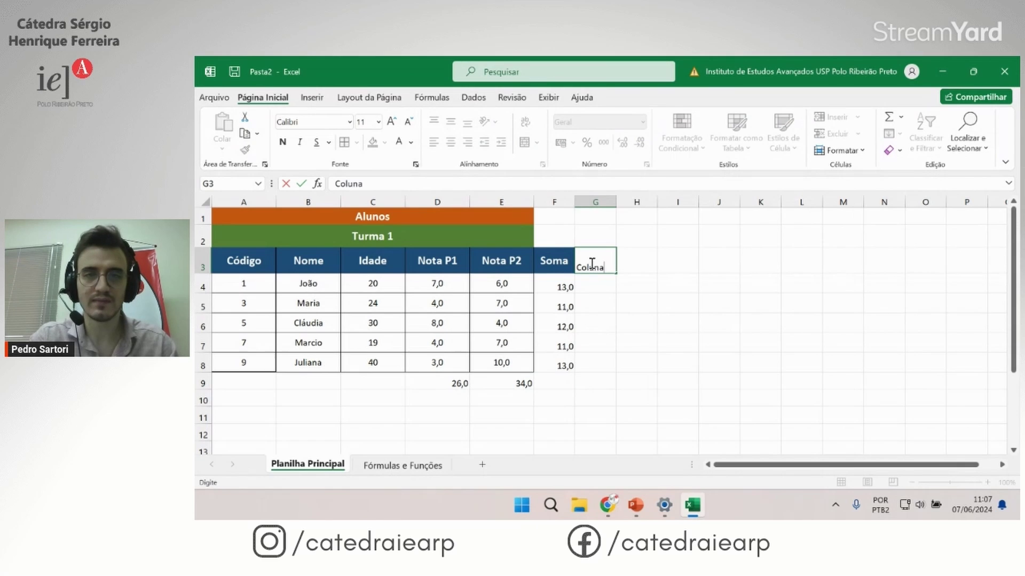
key(Return)
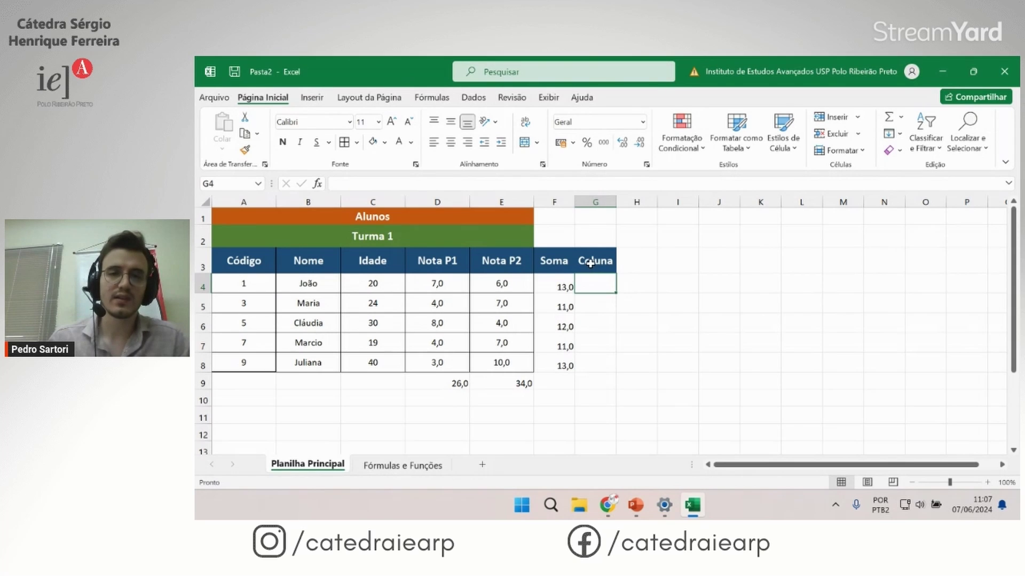
Step: Enter =D4+E4 in G4 to add the first student's P1 and P2 grades, showing 13,0
click(434, 287)
click(502, 285)
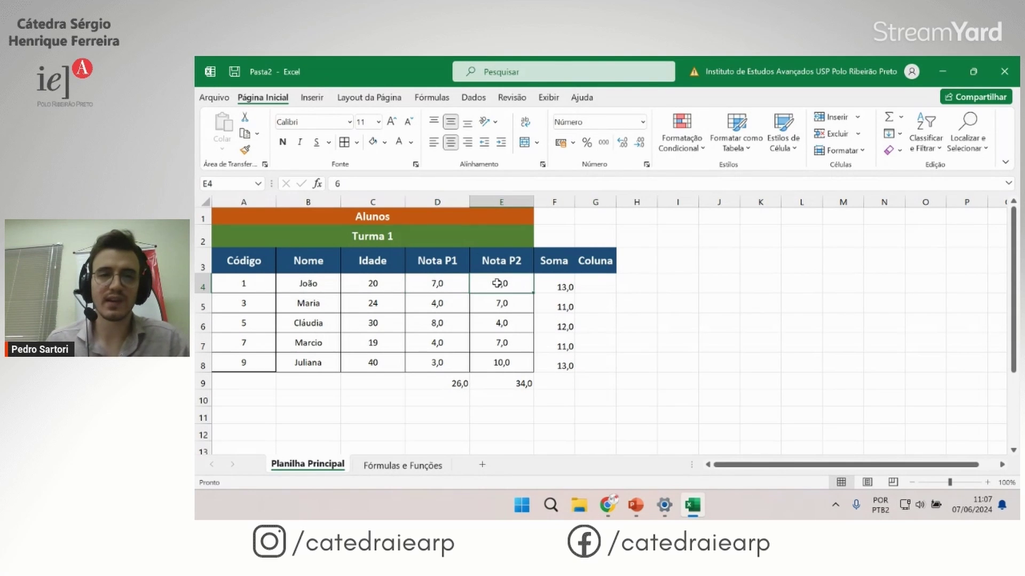
click(613, 283)
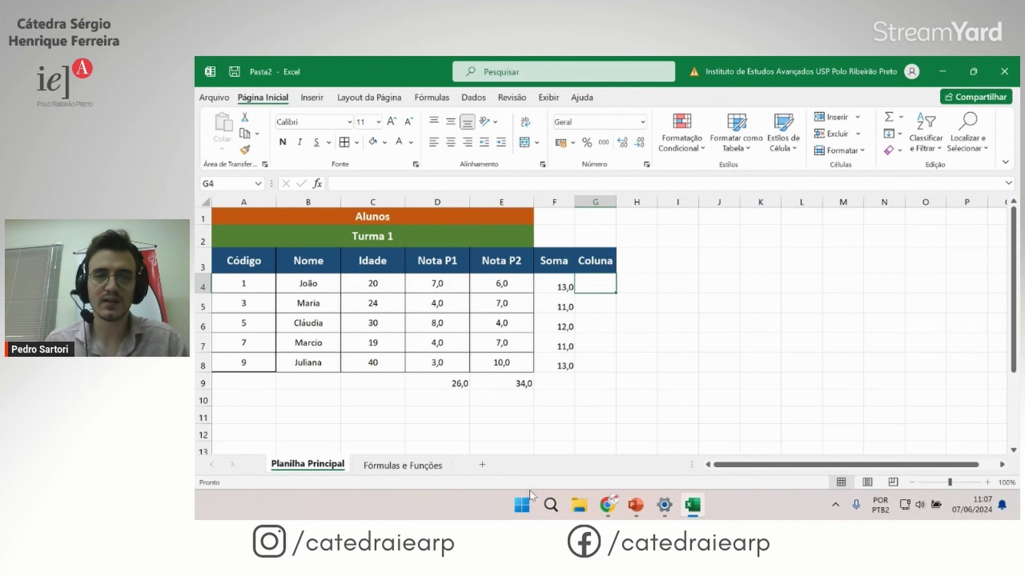
text(=)
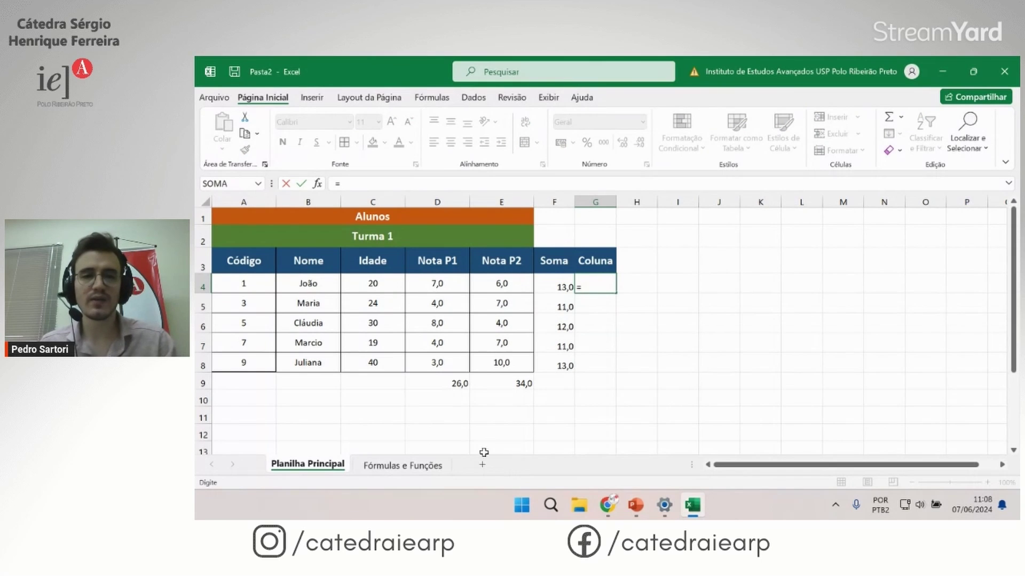
click(432, 287)
text(+)
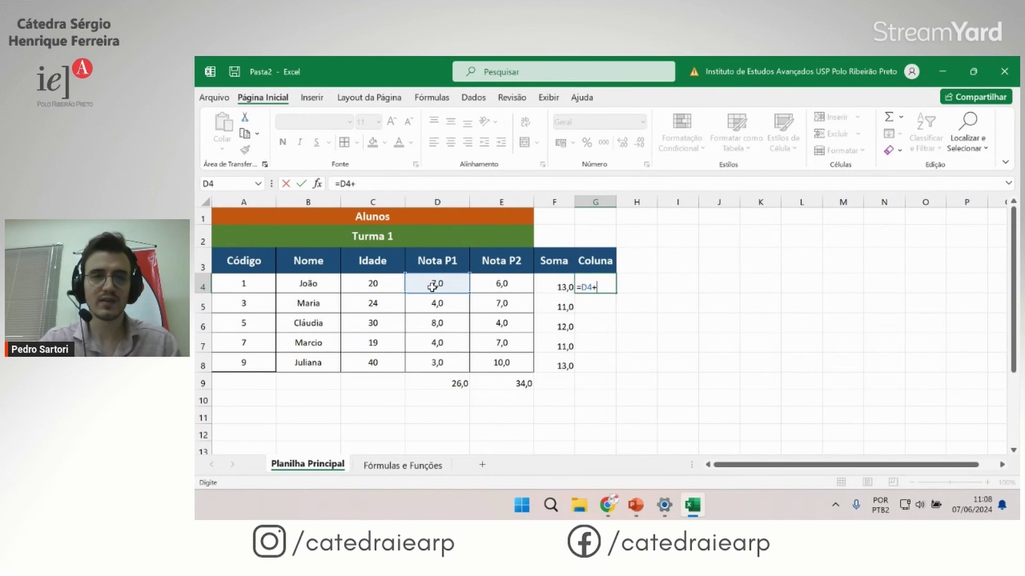
click(482, 280)
key(Return)
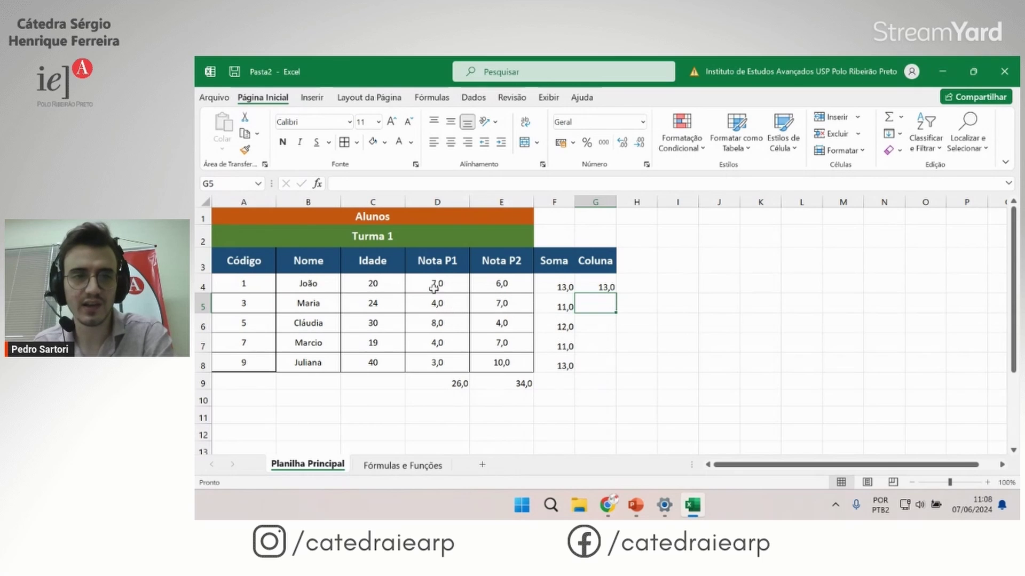
click(435, 284)
click(557, 291)
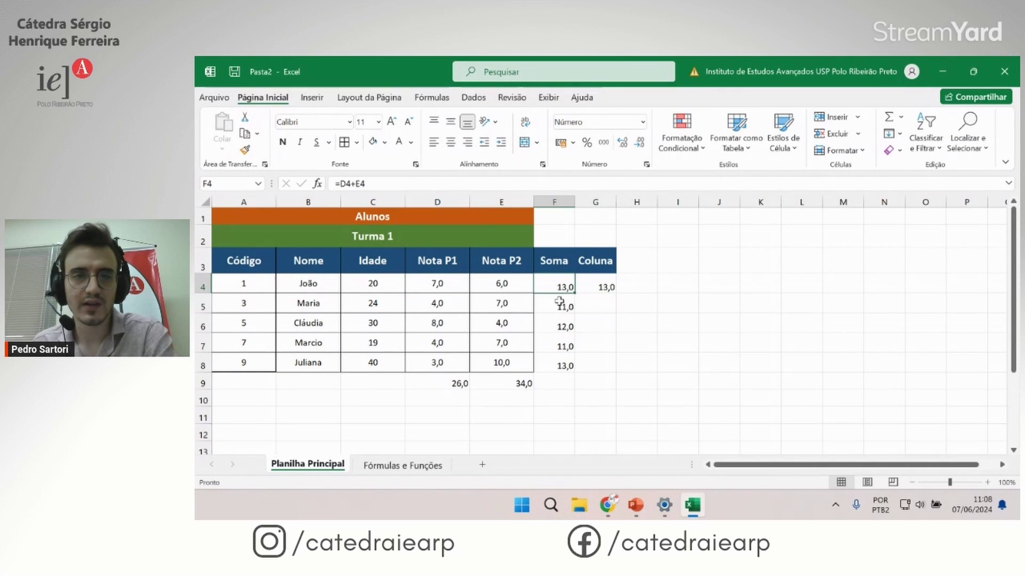
key(Down)
key(Down)
key(Down)
double_click(557, 303)
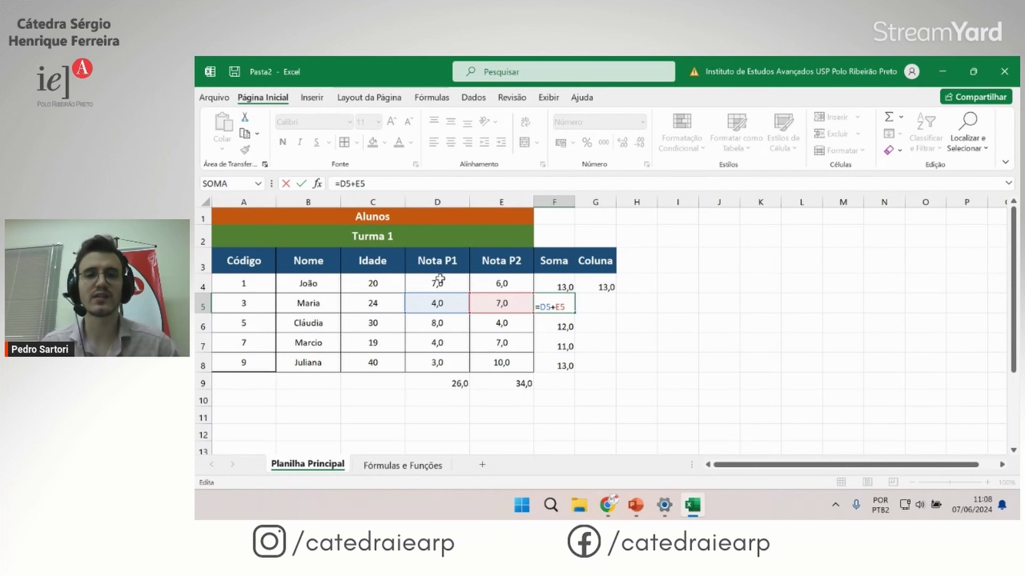
text(')
click(516, 244)
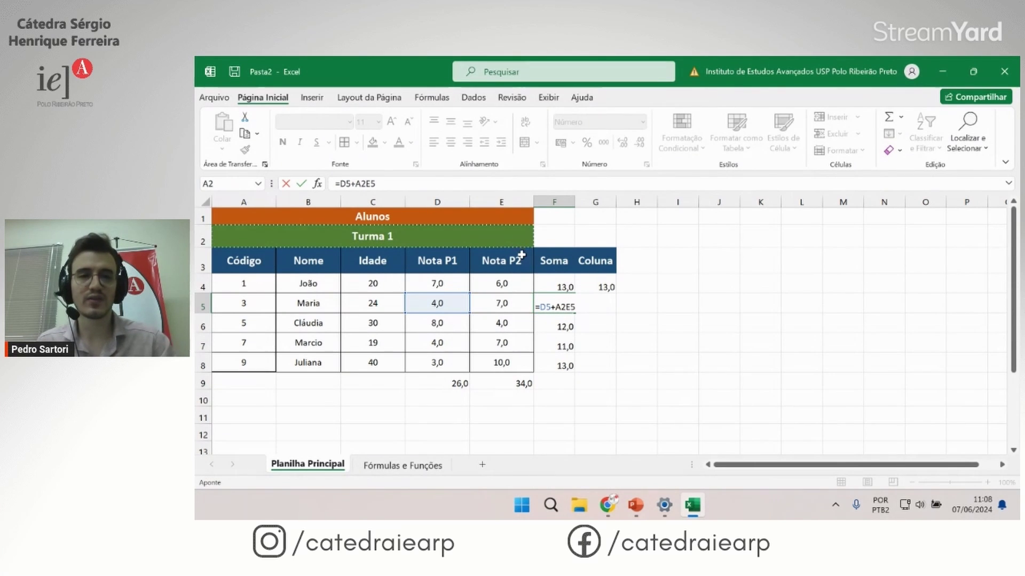
key(Escape)
click(504, 284)
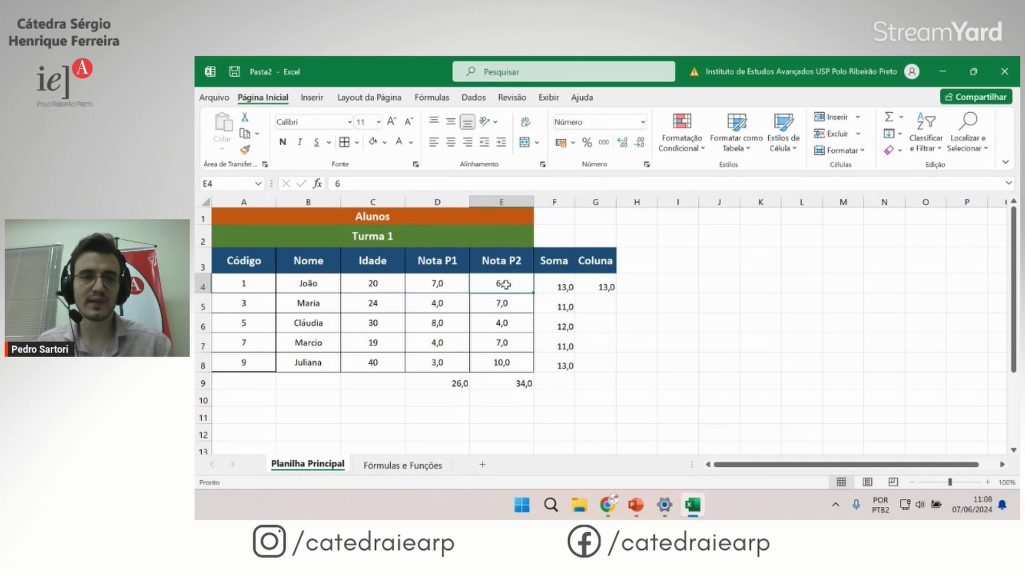
click(460, 288)
click(624, 321)
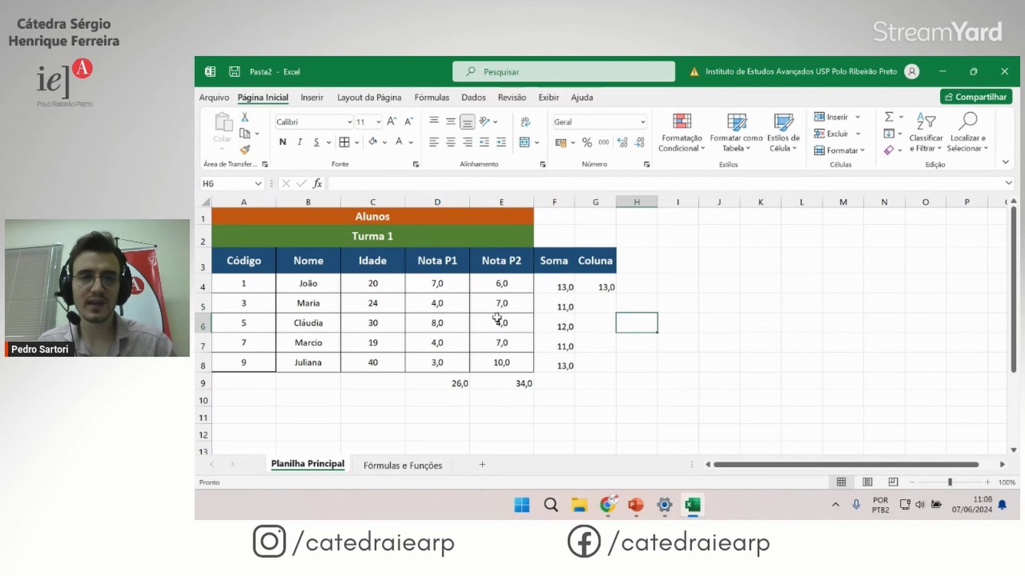
click(498, 301)
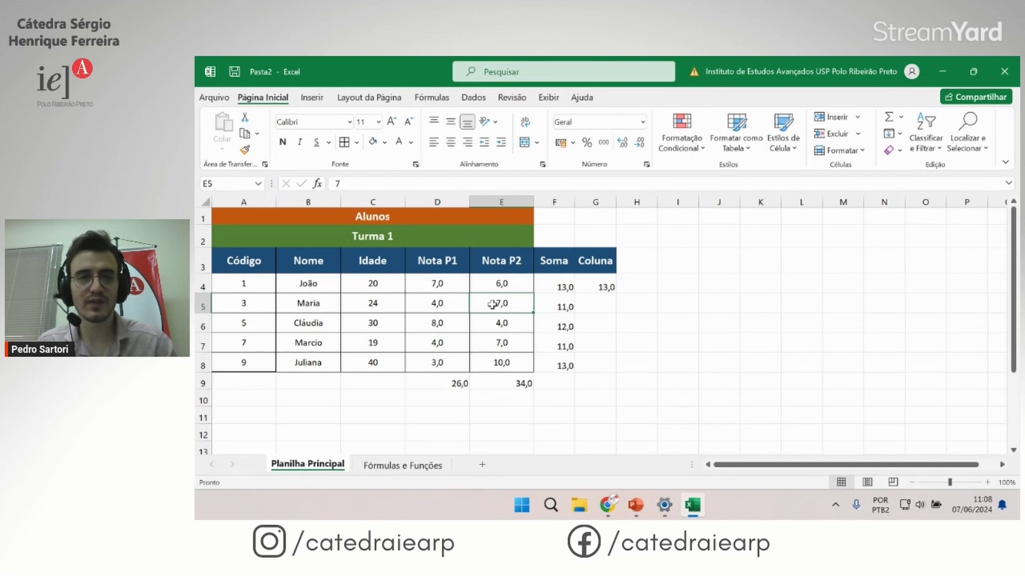
click(436, 280)
click(505, 324)
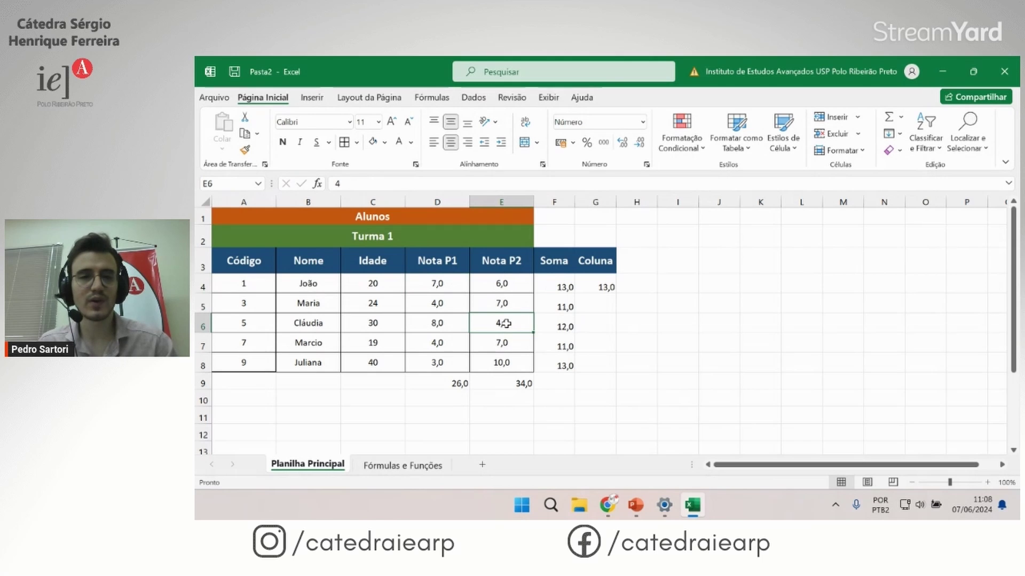
click(445, 287)
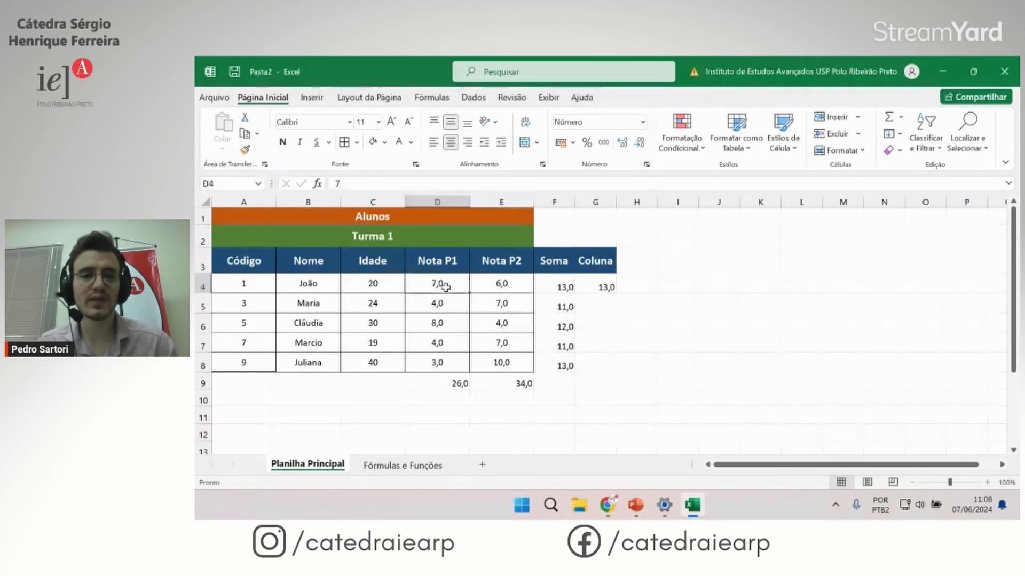
click(507, 343)
click(442, 284)
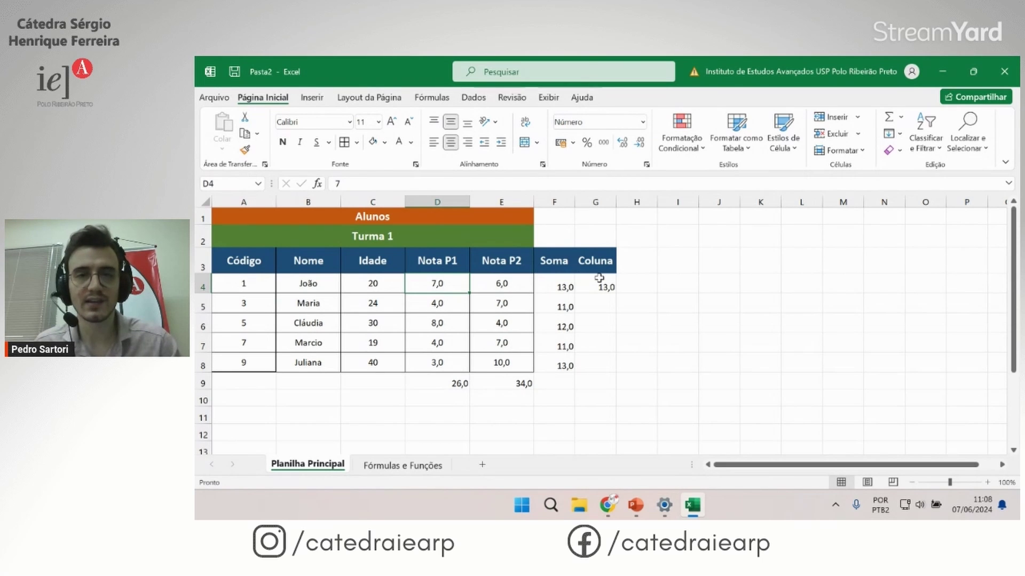
click(635, 322)
Step: Change the G4 formula to =D$4+E4, locking the Nota P1 reference to row 4
double_click(593, 283)
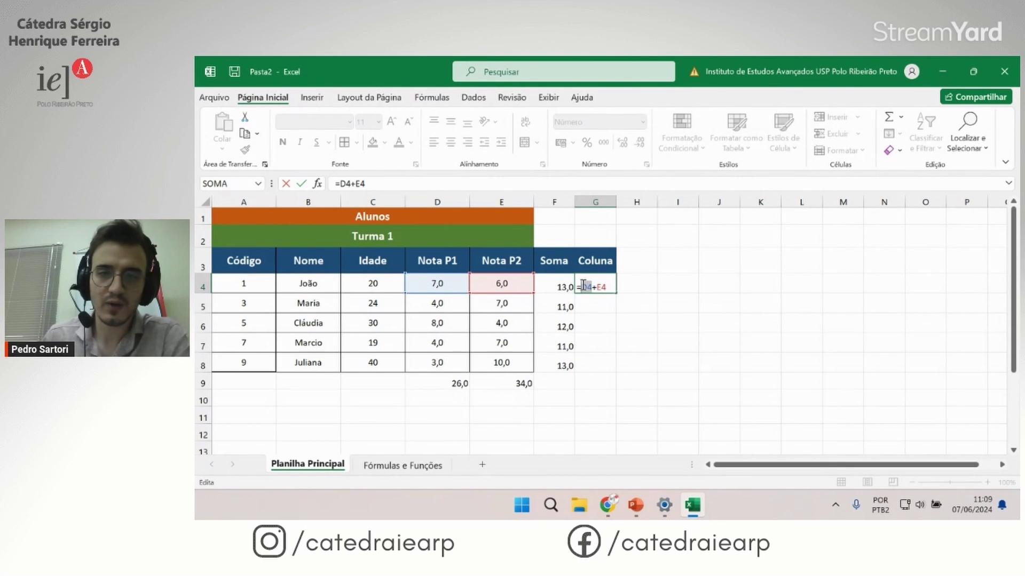
double_click(588, 288)
click(590, 288)
text($)
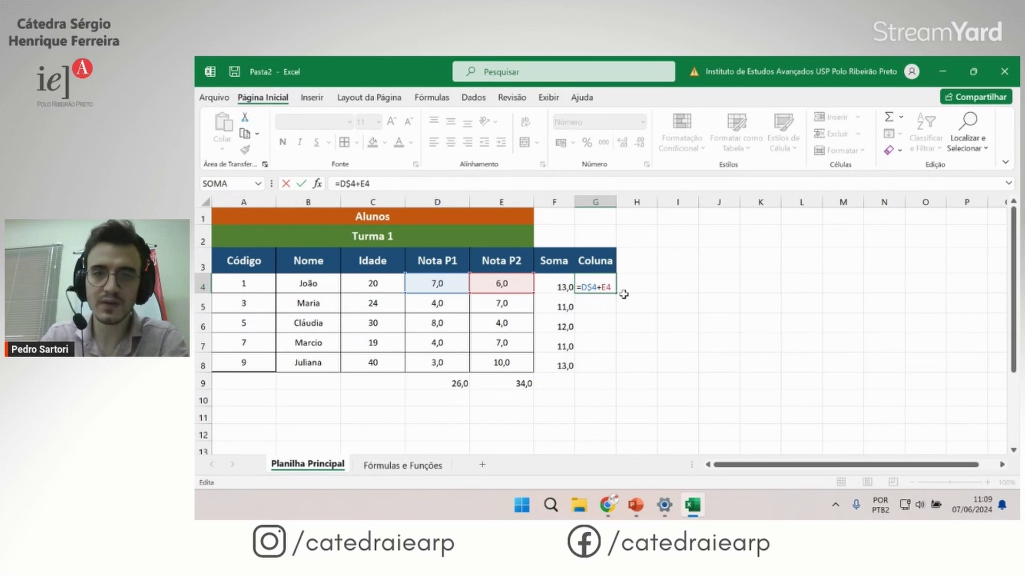
key(Return)
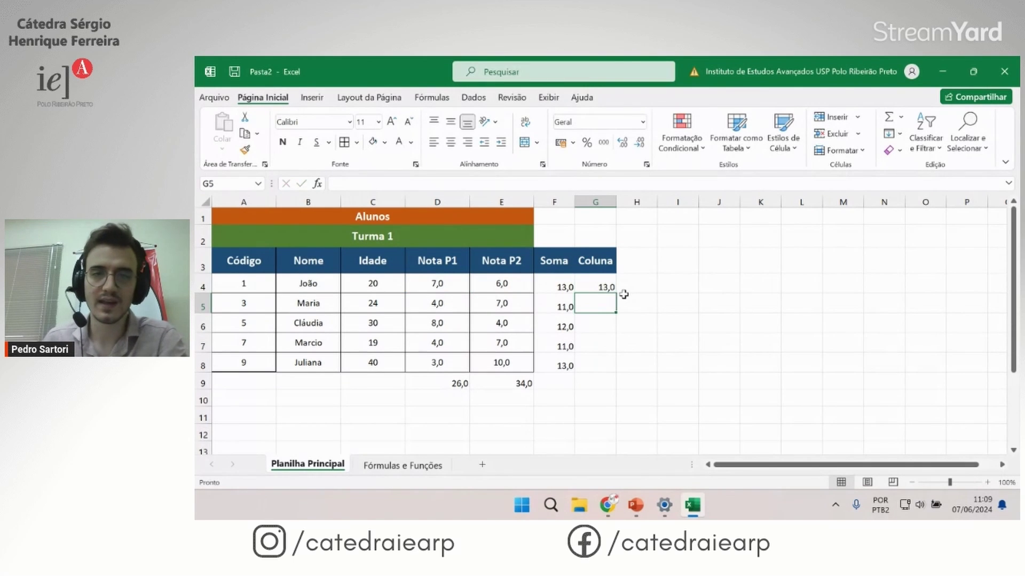
Step: Fill the G4 formula down through G8, giving 13,0, 14,0, 11,0, 14,0 and 17,0
click(614, 287)
drag(617, 293, 617, 314)
double_click(600, 305)
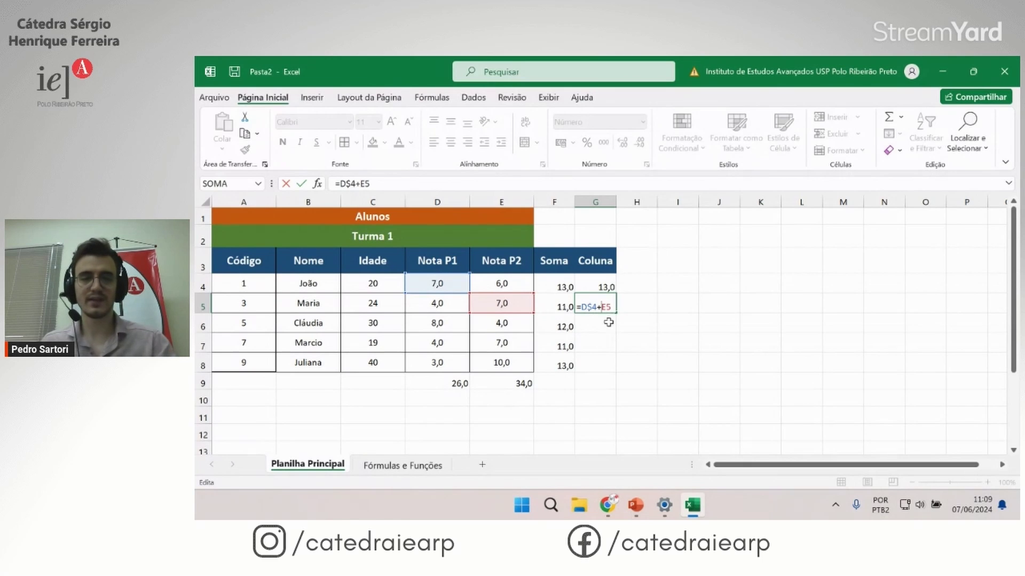
key(Escape)
drag(616, 313, 616, 376)
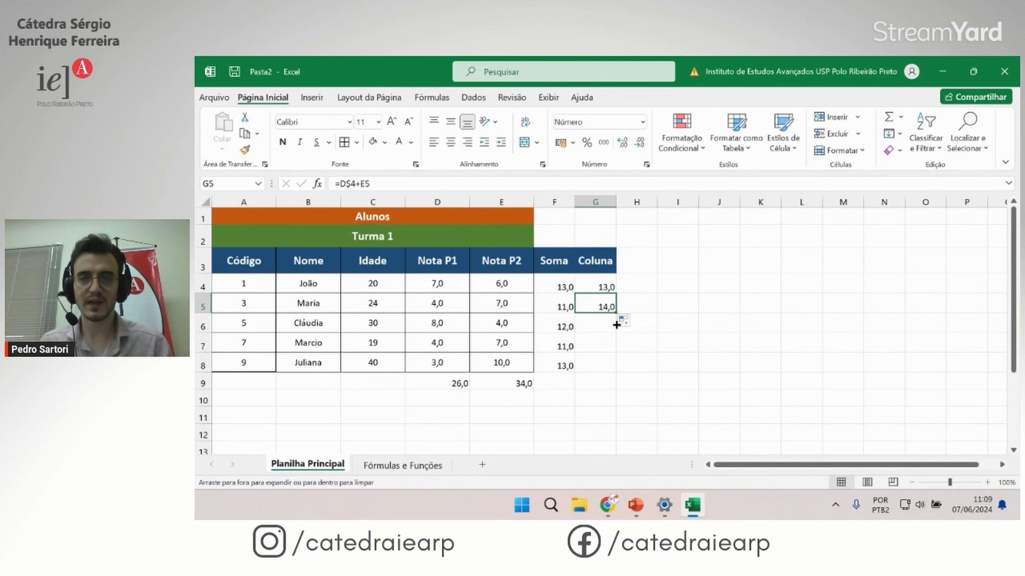
click(595, 414)
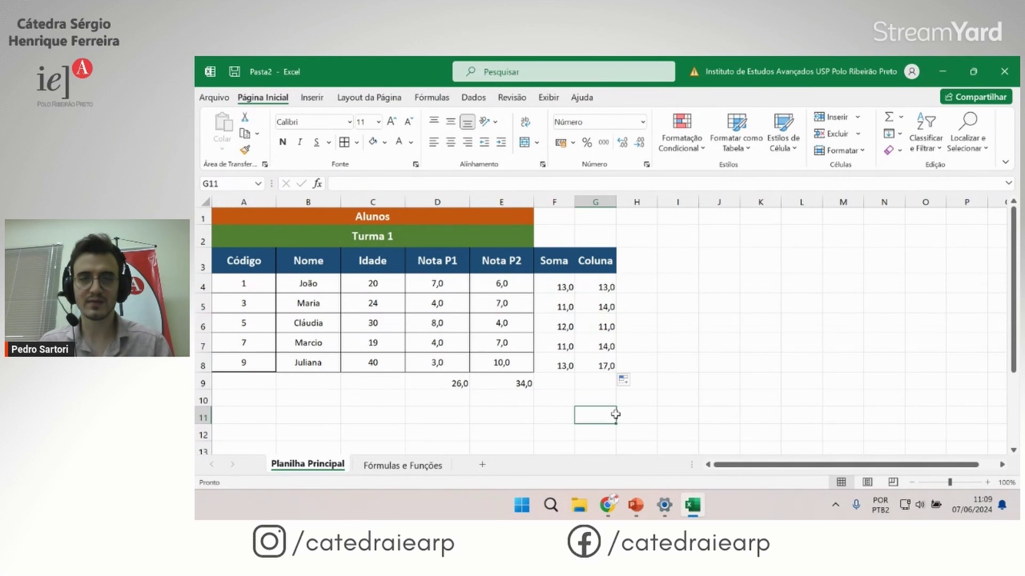
double_click(596, 366)
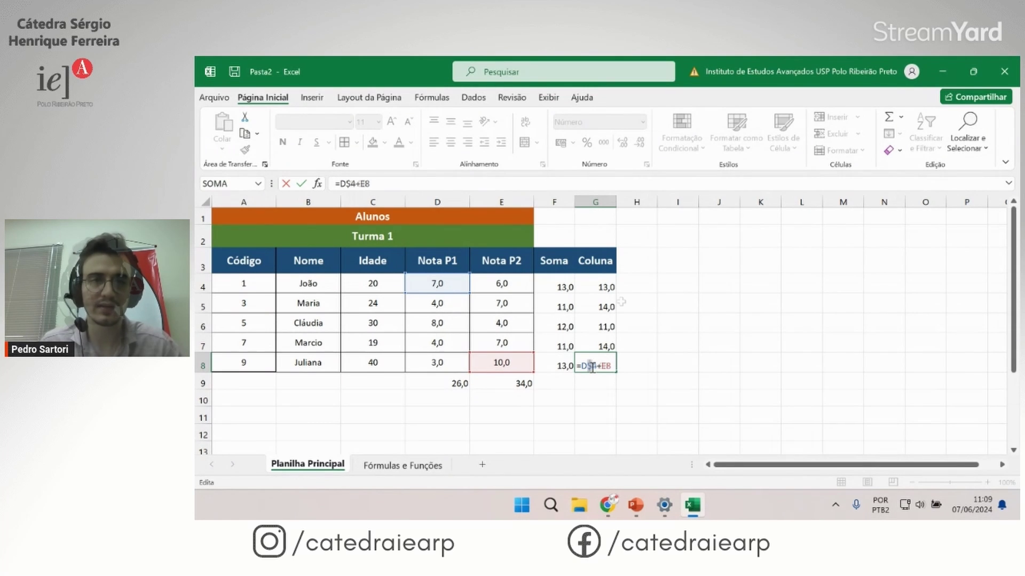
key(BackSpace)
text(')
key(ctrl+Return)
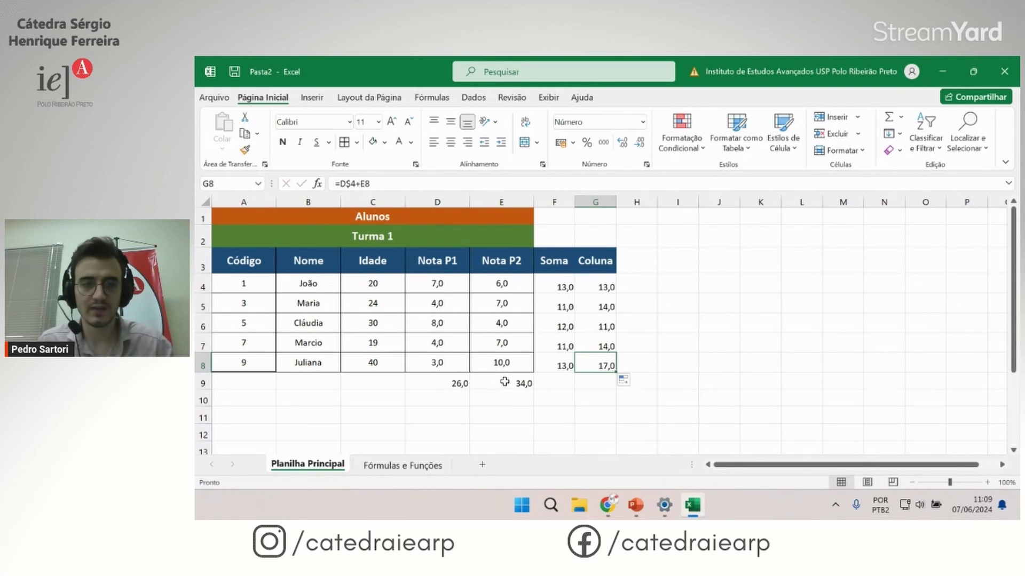
Step: Clear the Nota P2 total in E9 and copy D9's total formula into E9
click(487, 388)
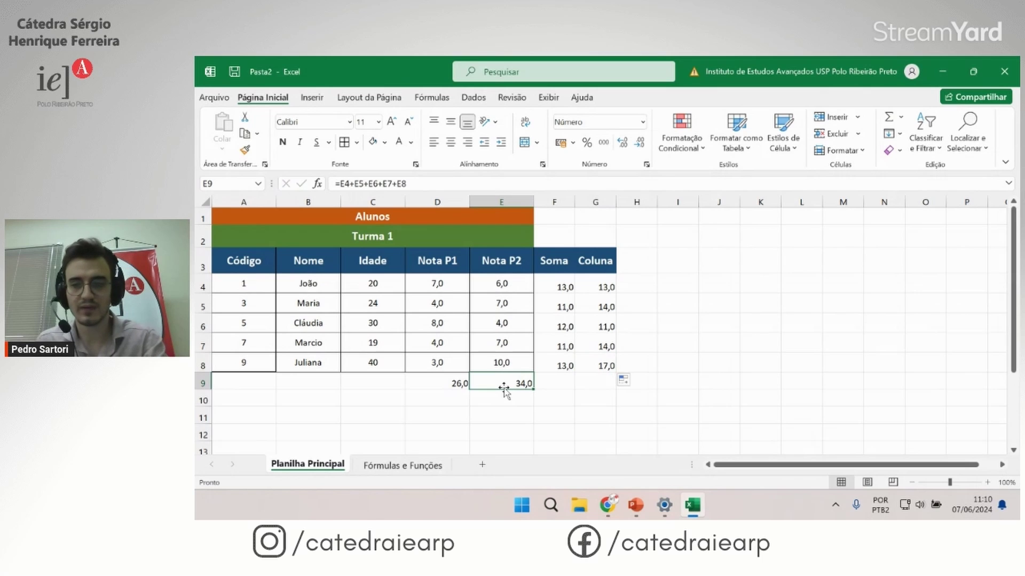
key(Delete)
click(462, 389)
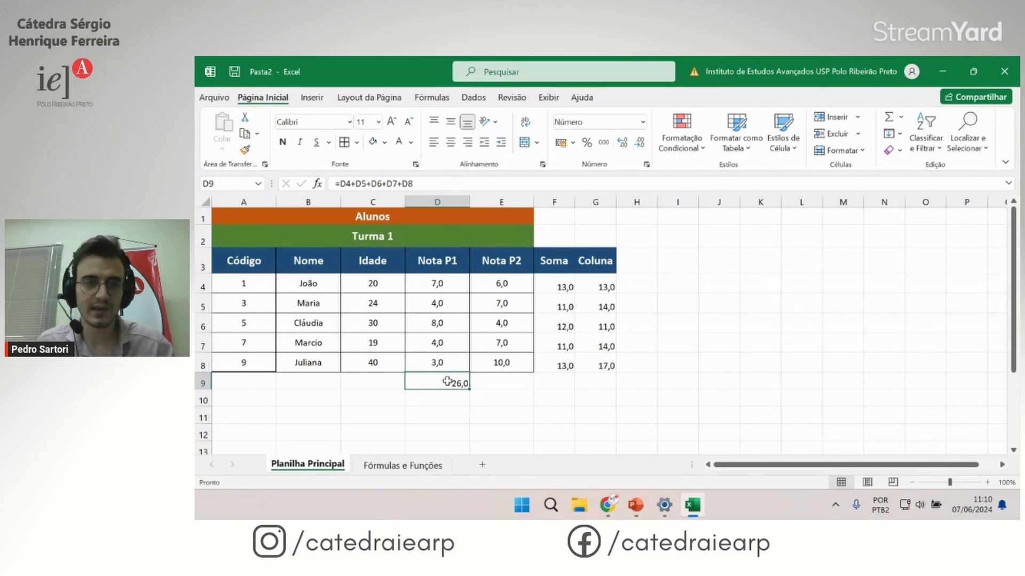
double_click(448, 381)
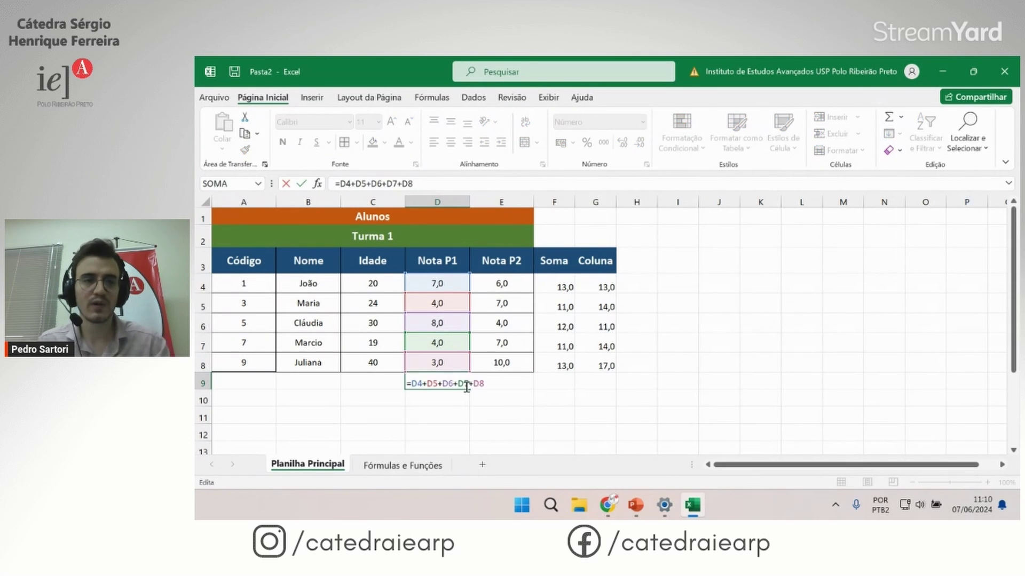
key(Escape)
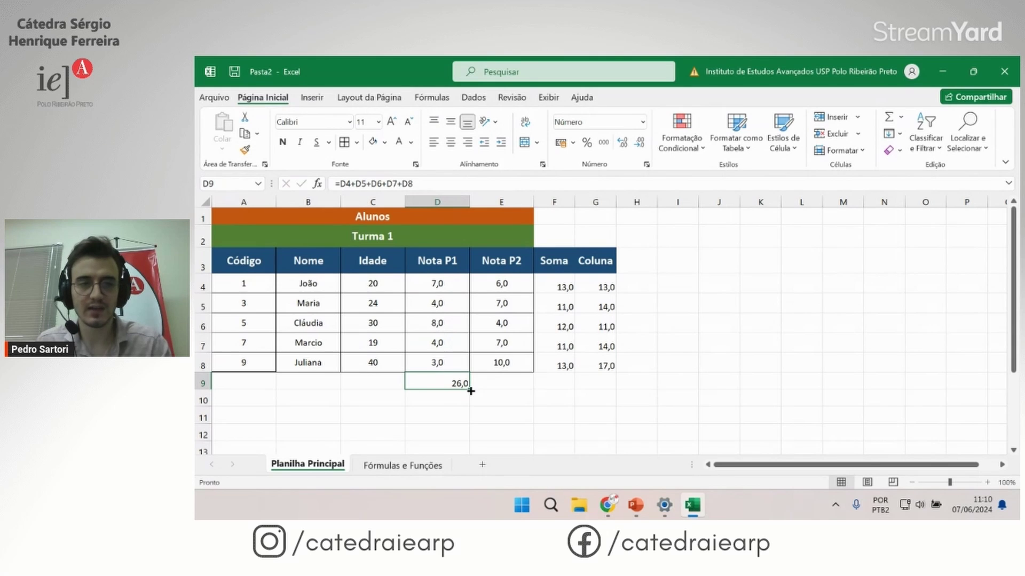
drag(470, 392, 528, 389)
click(501, 382)
double_click(503, 380)
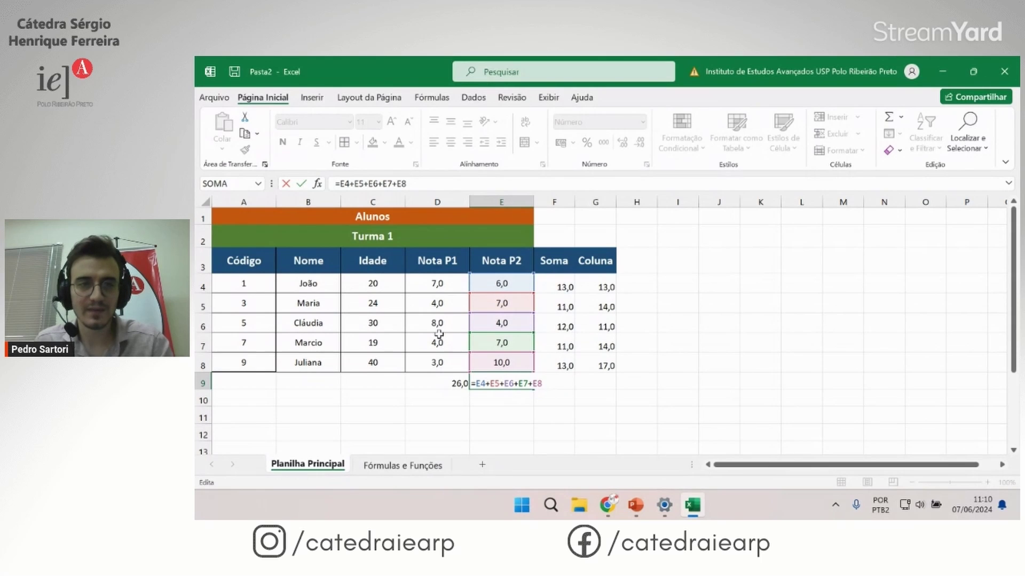
key(ctrl+Return)
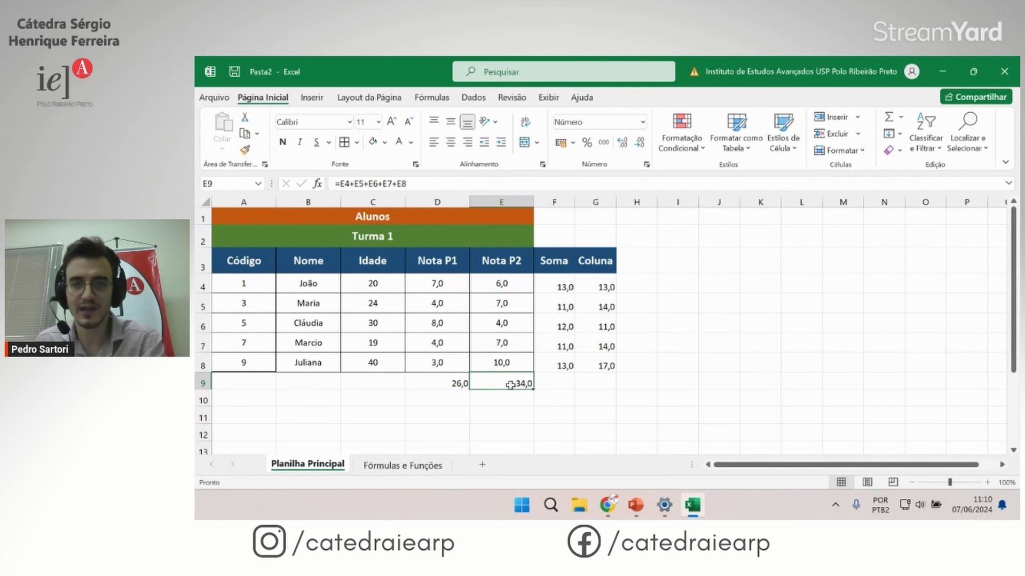
Step: Lock column D in D9's total with $ and recopy it into E9, showing 35,0
double_click(451, 383)
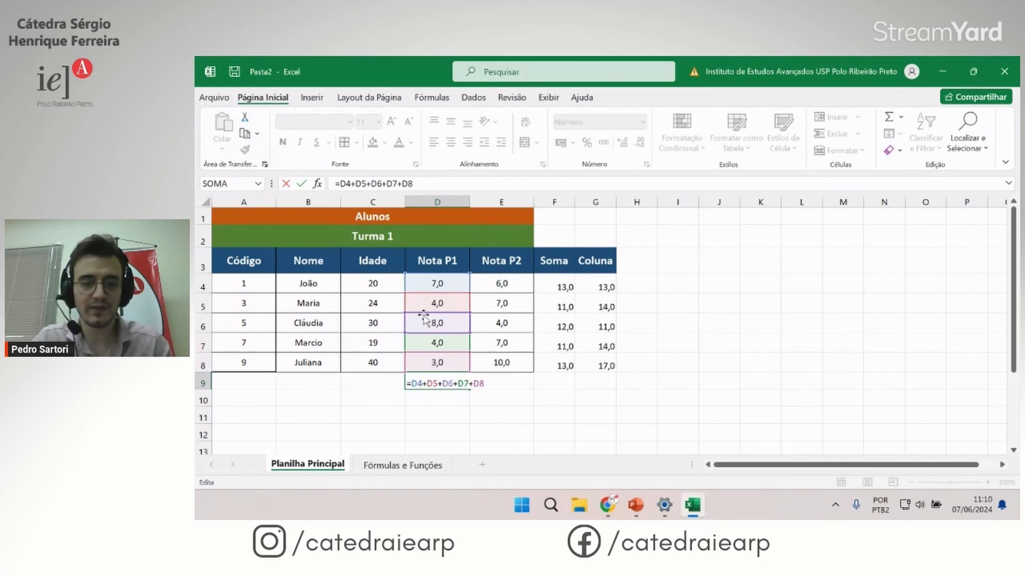
text($)
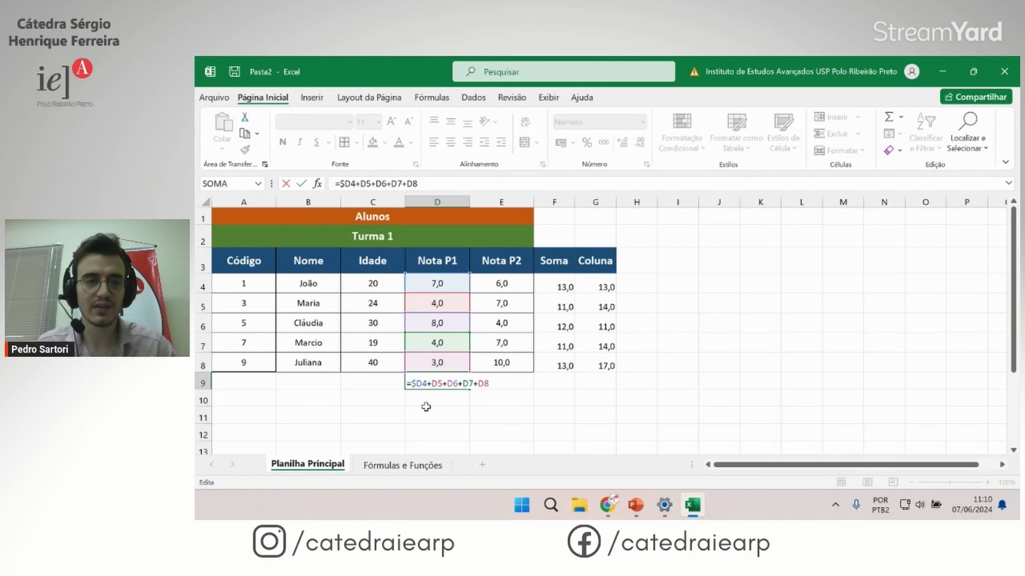
key(Return)
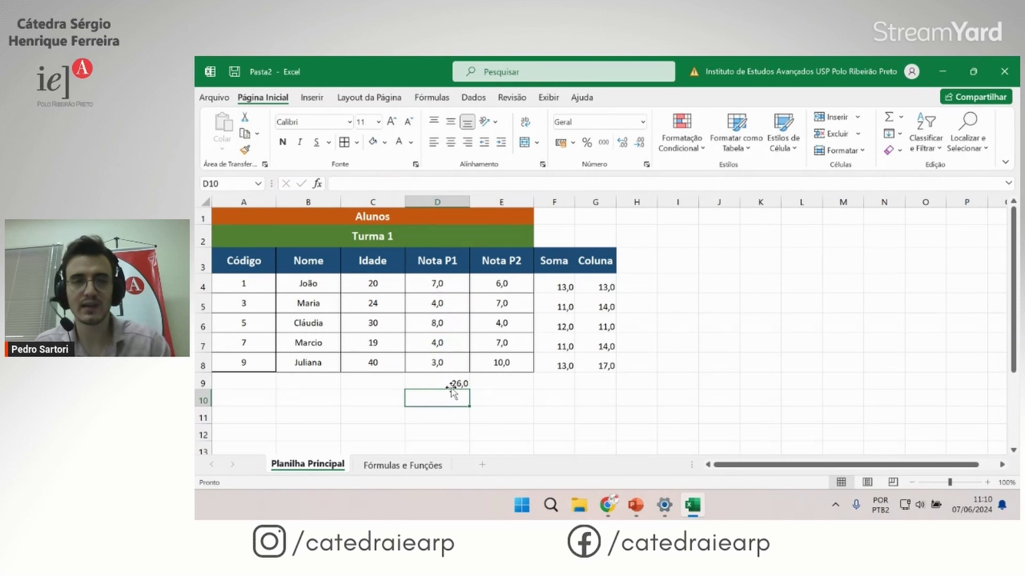
click(451, 387)
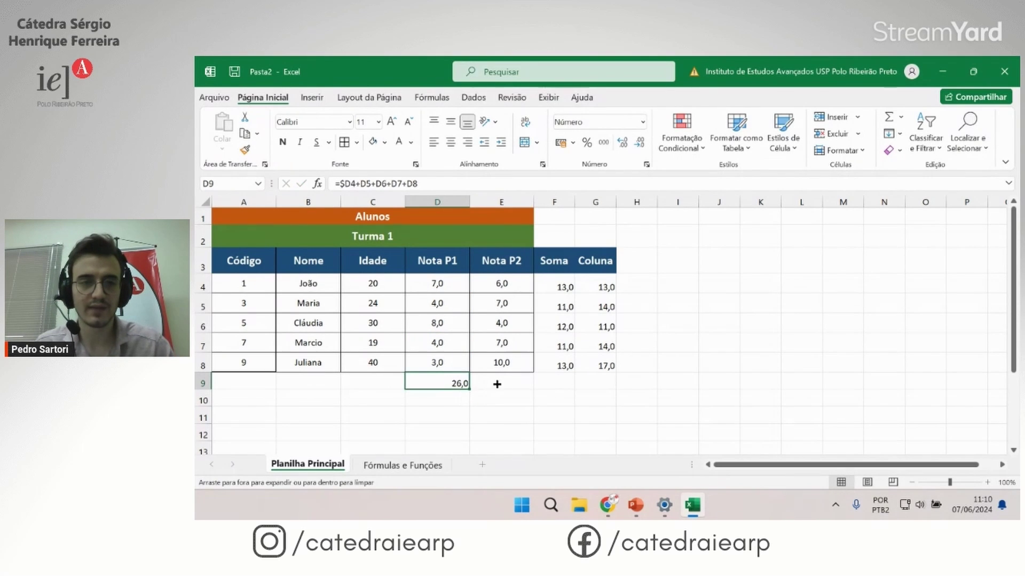
drag(469, 387, 526, 384)
click(512, 431)
double_click(502, 377)
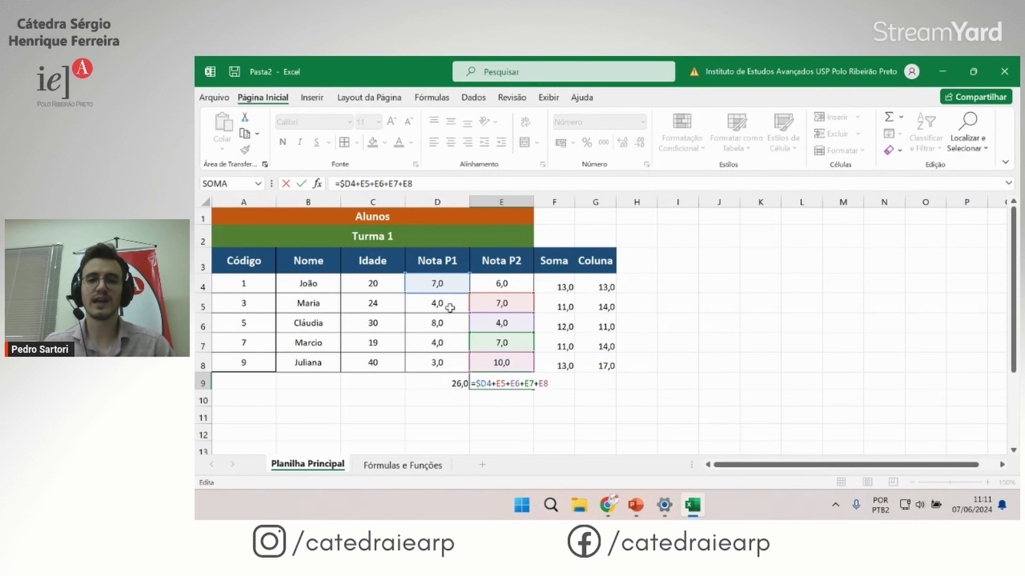
key(Escape)
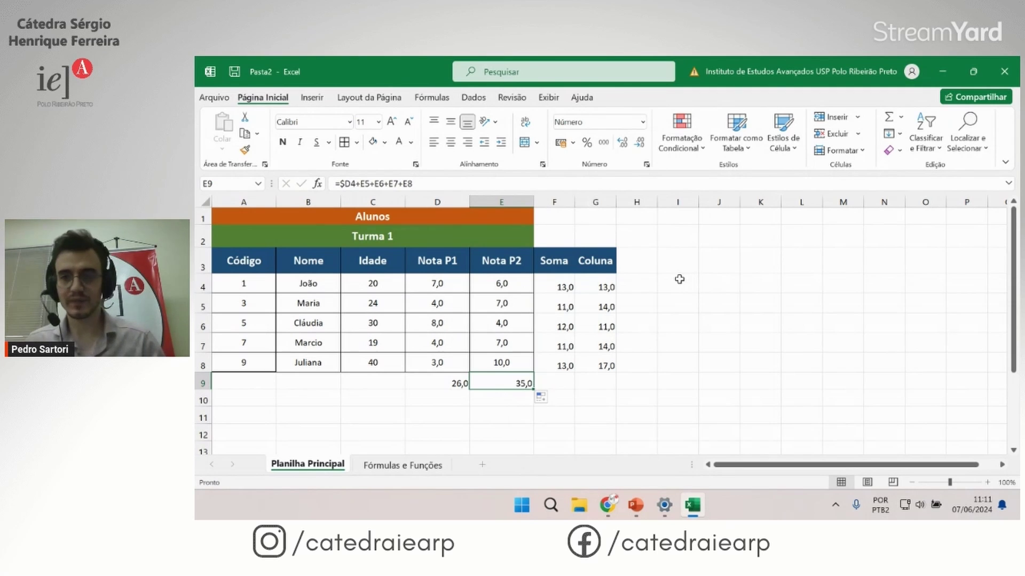
click(679, 279)
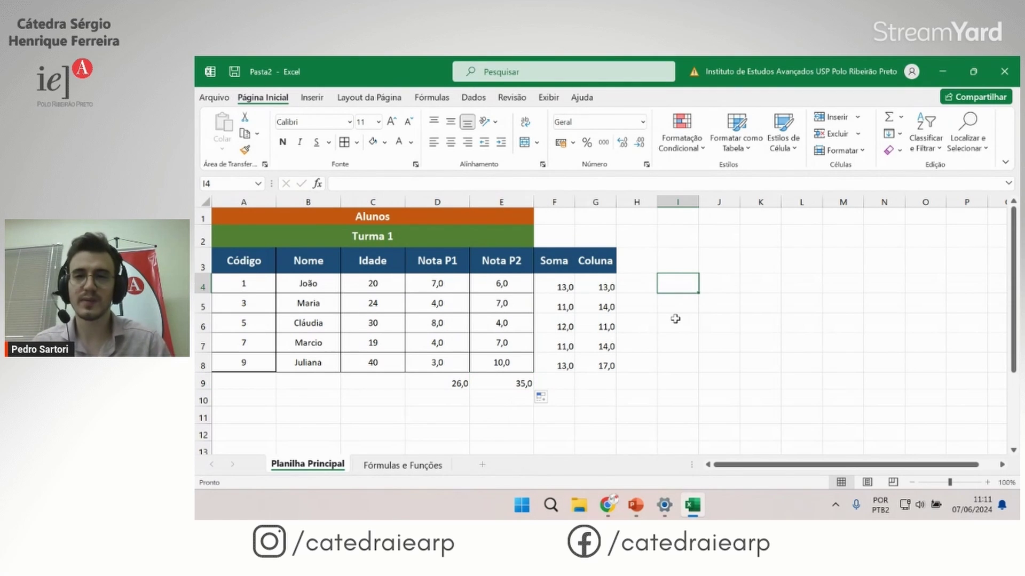
Step: Enter =D4 in I4 and fill it down to I5 to see the shifted reference
text(=)
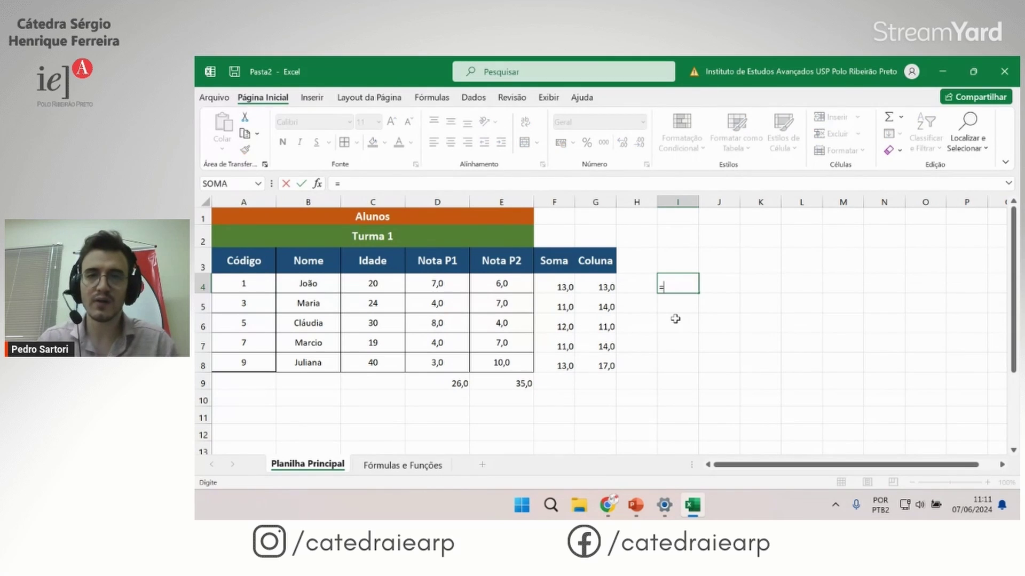
click(433, 285)
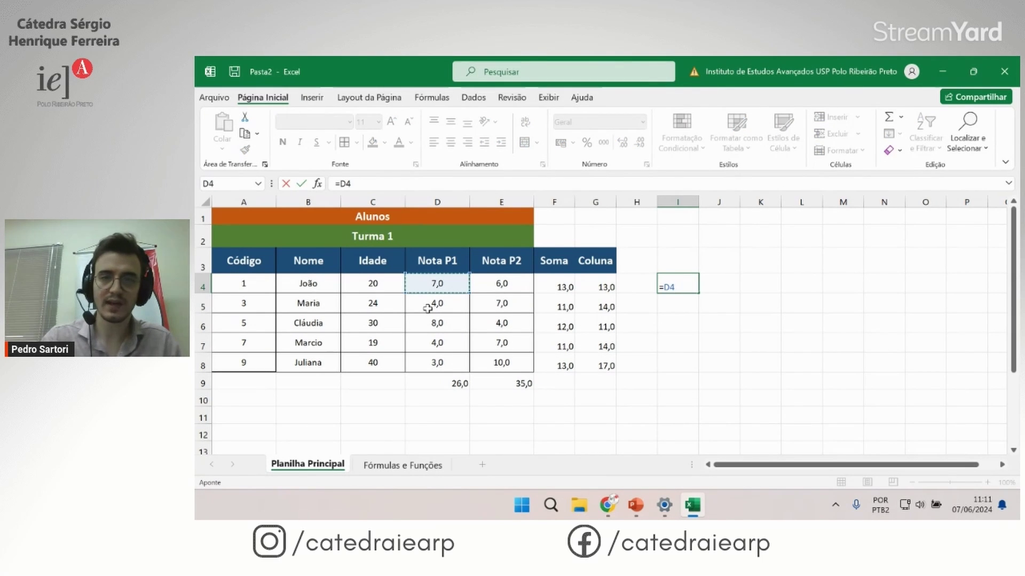
key(Return)
click(689, 285)
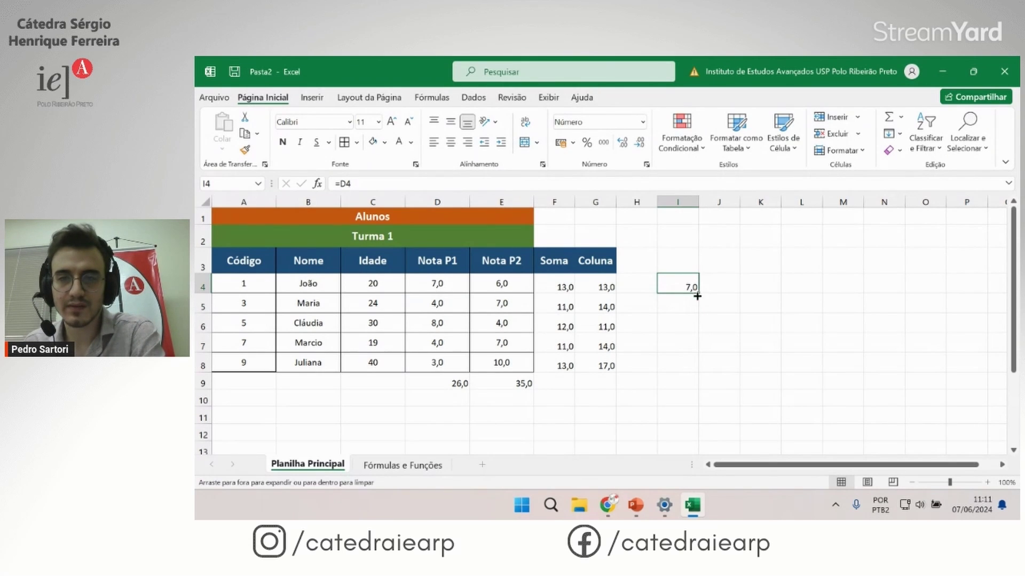
drag(697, 293, 693, 305)
click(680, 354)
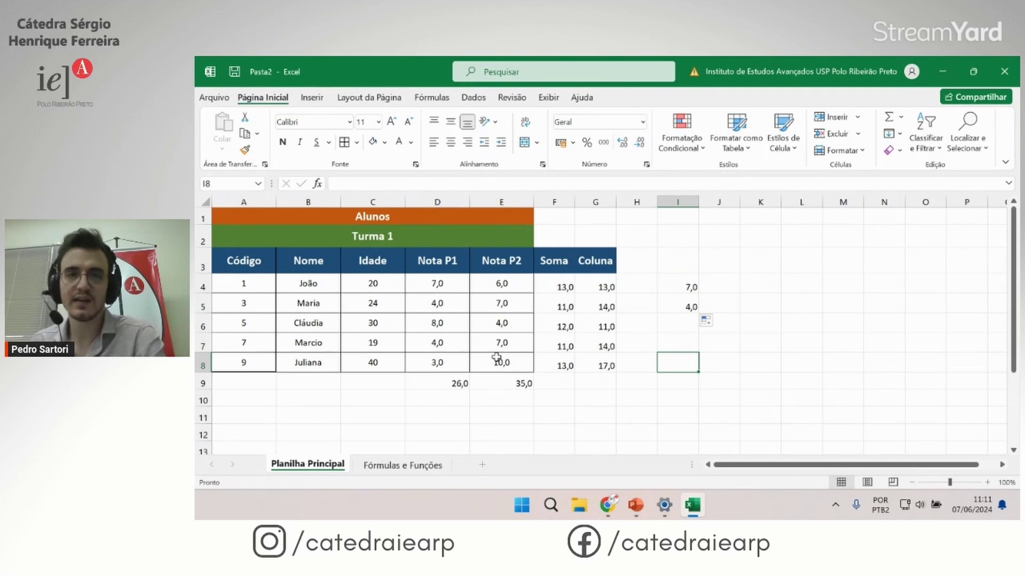
double_click(688, 306)
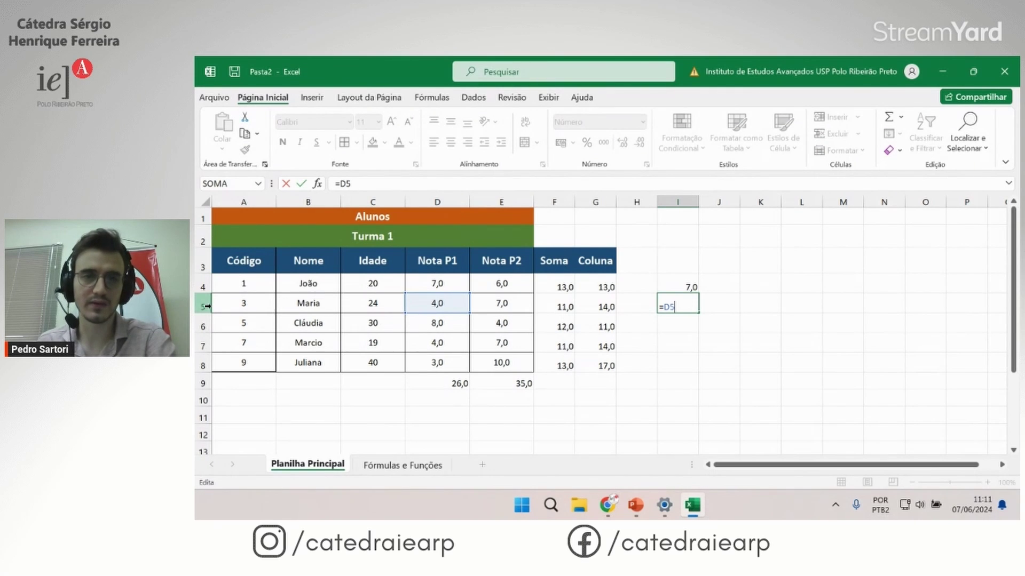
key(ctrl+Return)
Step: Copy I4 right into J4 to inspect its shifted reference, then delete the I5 and J4 copies
click(692, 289)
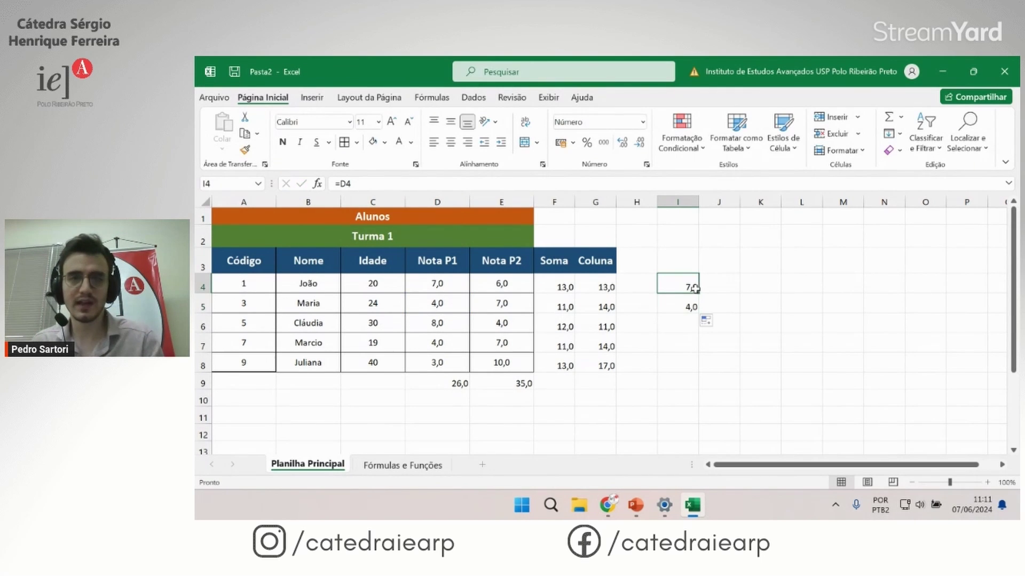
drag(699, 291, 747, 292)
click(718, 341)
click(723, 285)
text(=)
click(497, 283)
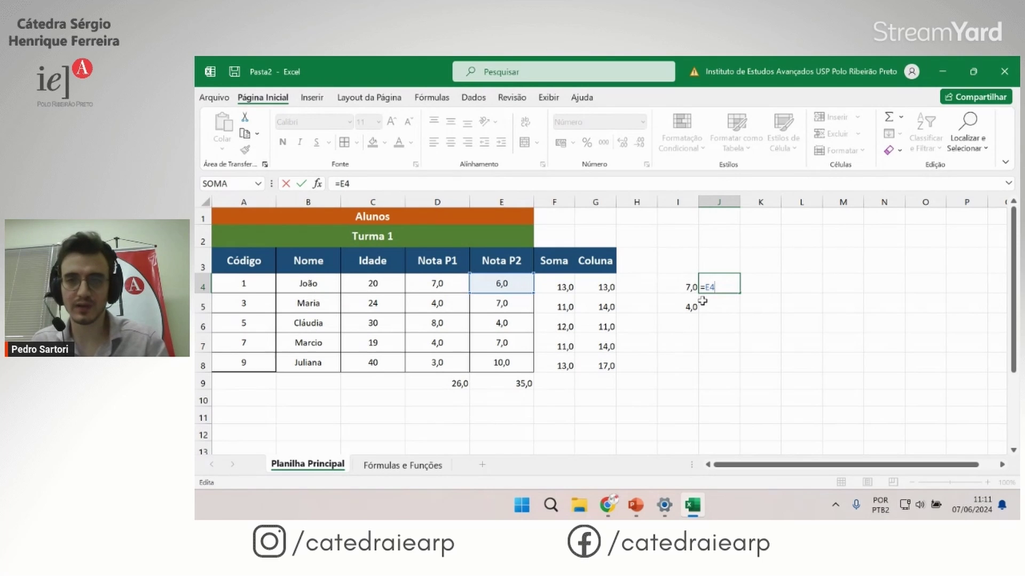
key(ctrl+Return)
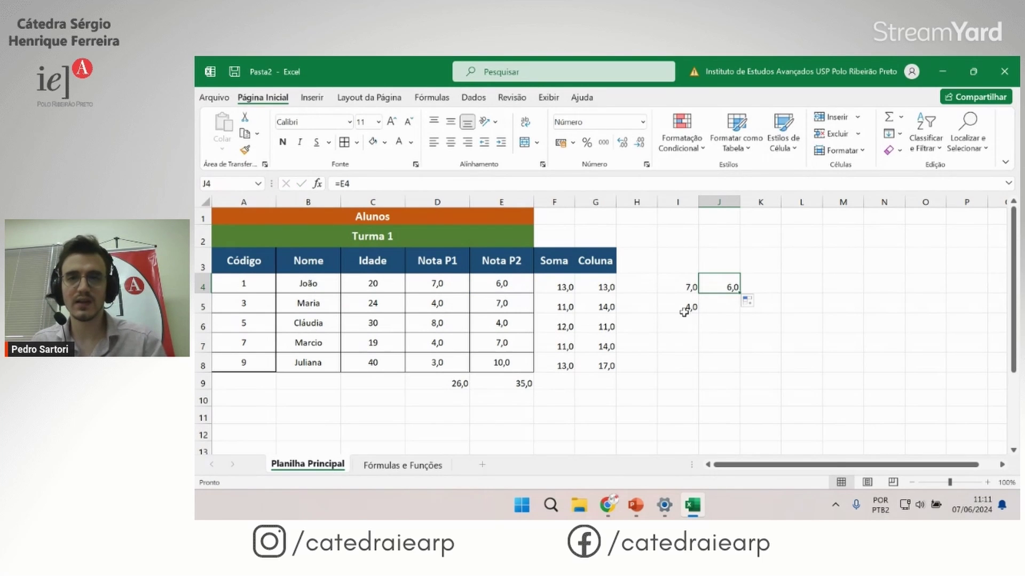
click(684, 309)
key(Delete)
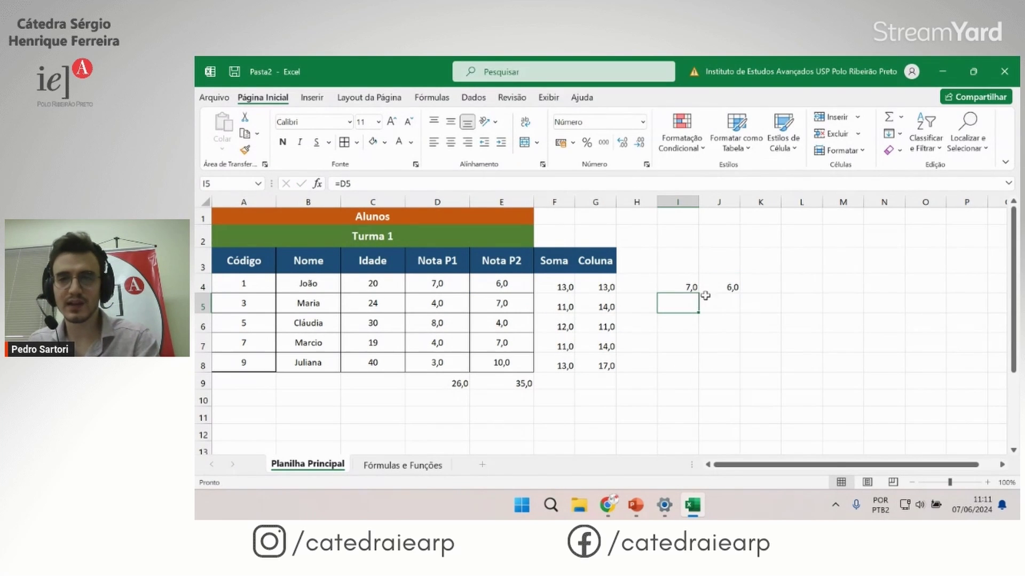
click(719, 291)
key(Delete)
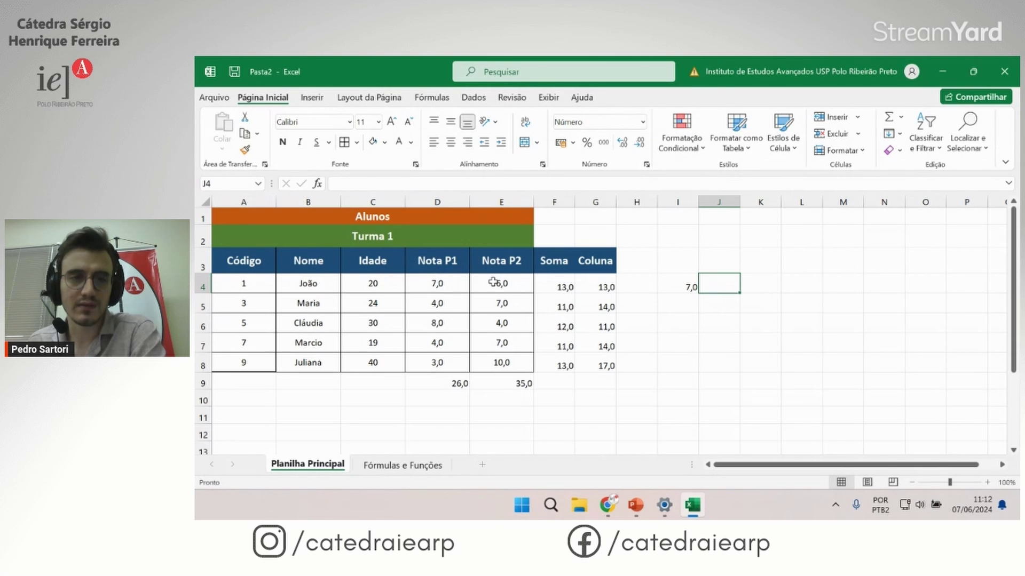
Step: Change I4 to the row-locked =D$4 and fill it down to I8, all showing 7,0
click(685, 283)
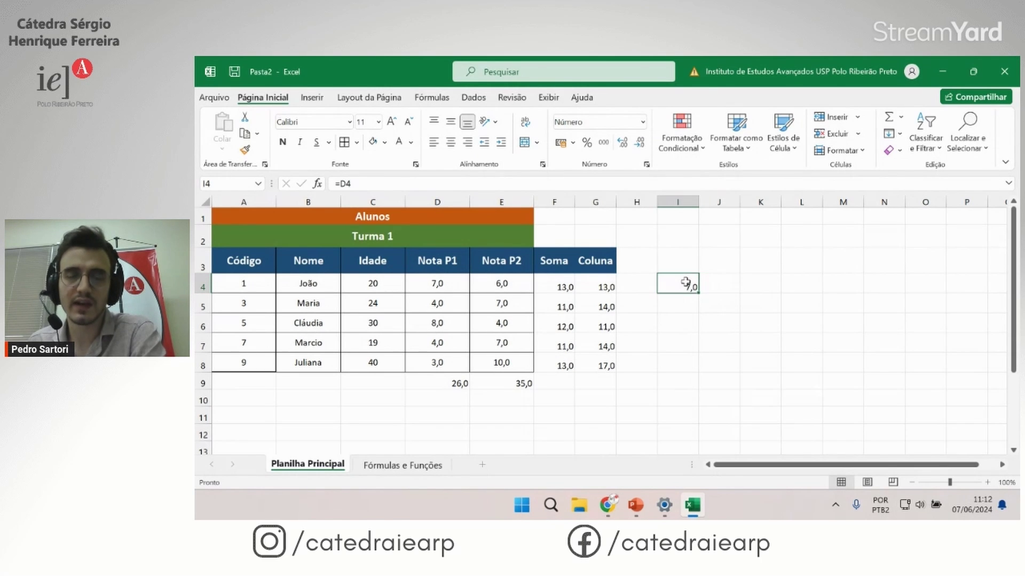
double_click(685, 283)
text($)
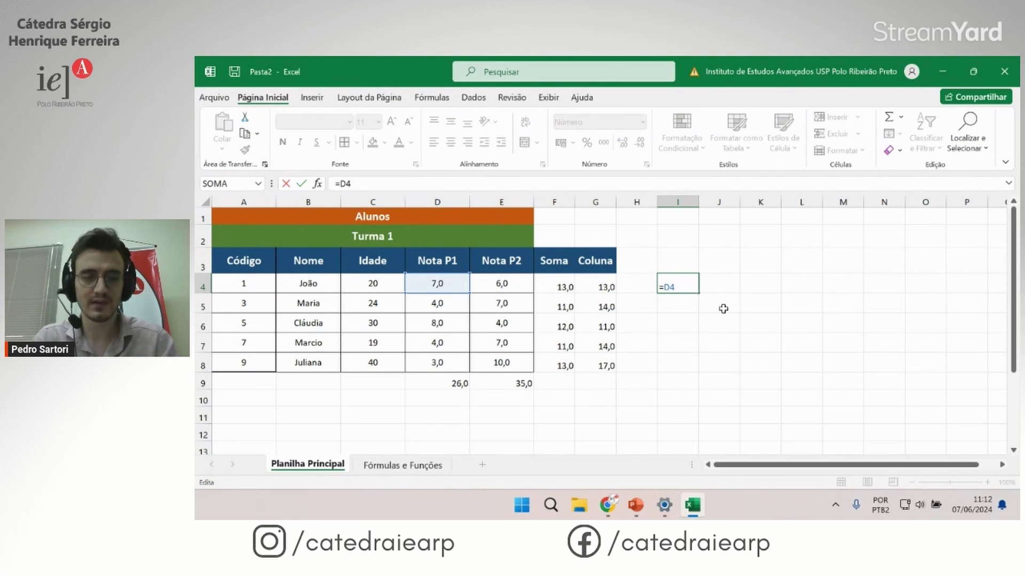
click(684, 297)
click(684, 287)
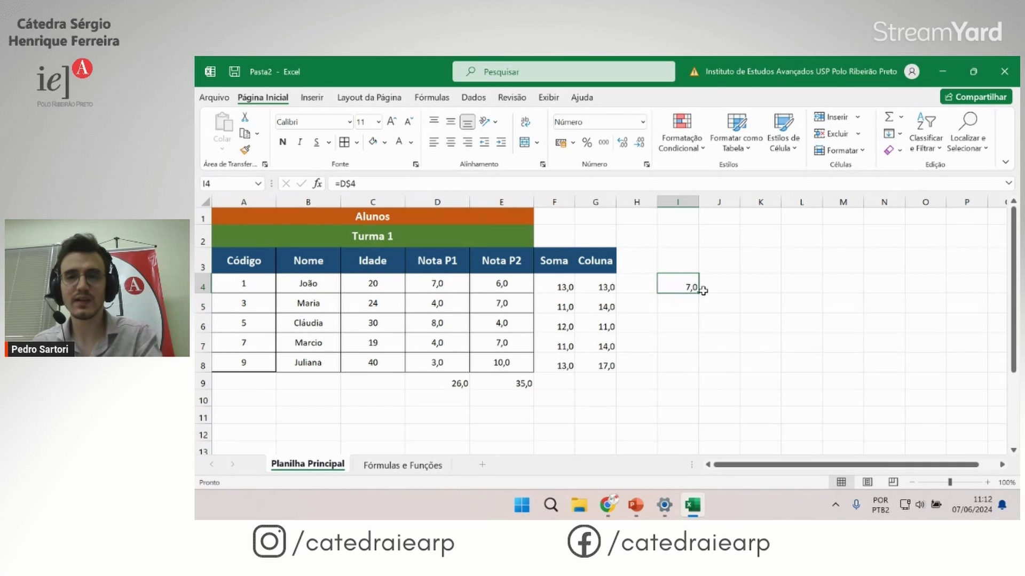
drag(698, 293, 697, 365)
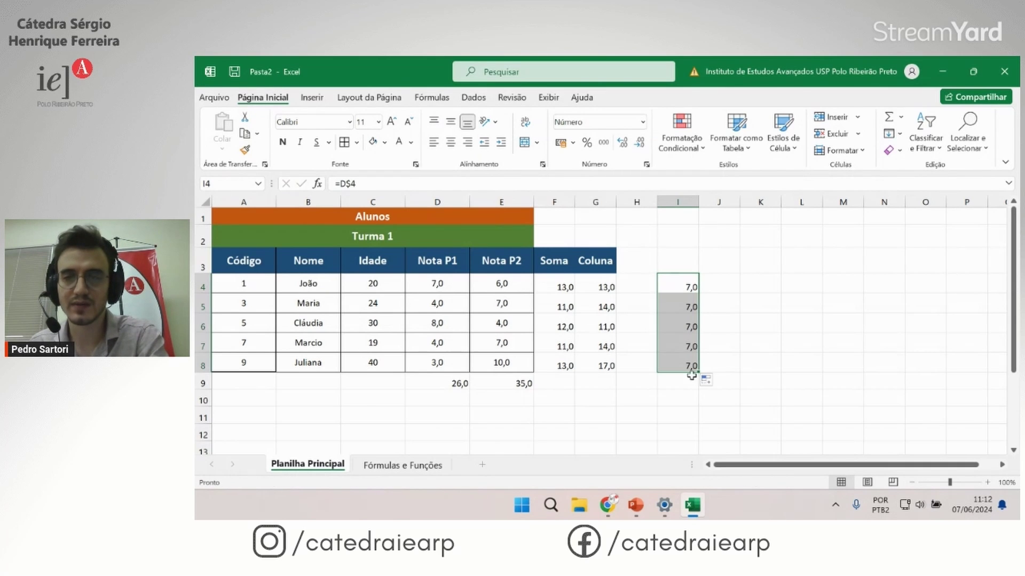
click(713, 302)
click(686, 363)
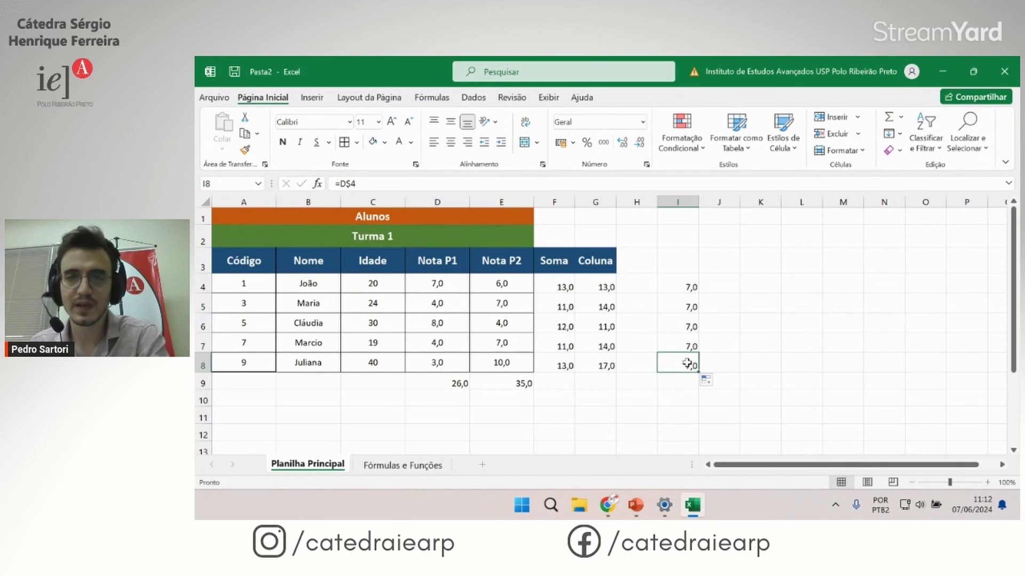
double_click(686, 362)
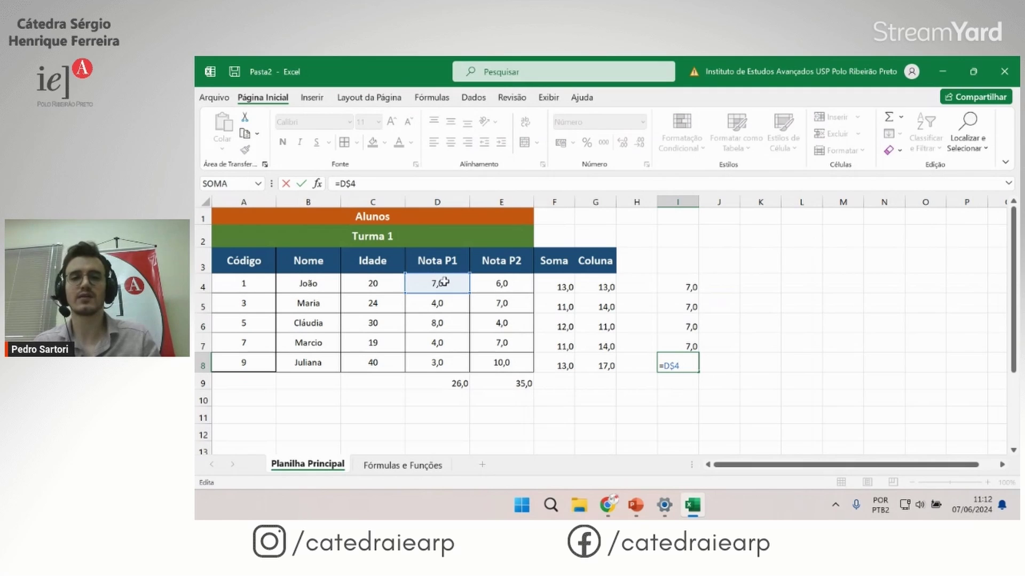
click(699, 285)
Step: Copy =D$4 right into J4 to see it become =E$4, then delete the J4 copy
click(691, 288)
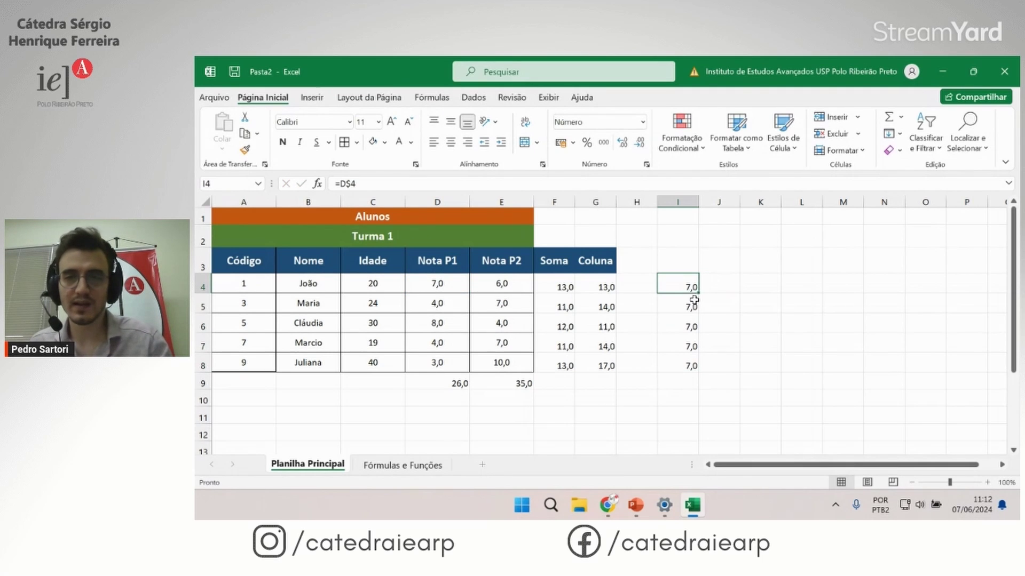
drag(698, 293, 734, 291)
click(731, 395)
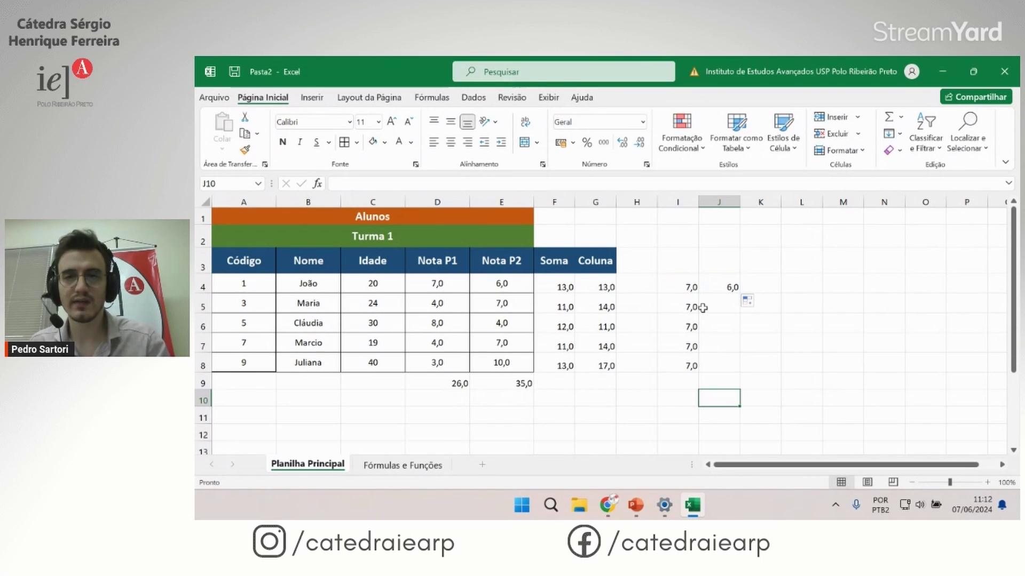
double_click(732, 288)
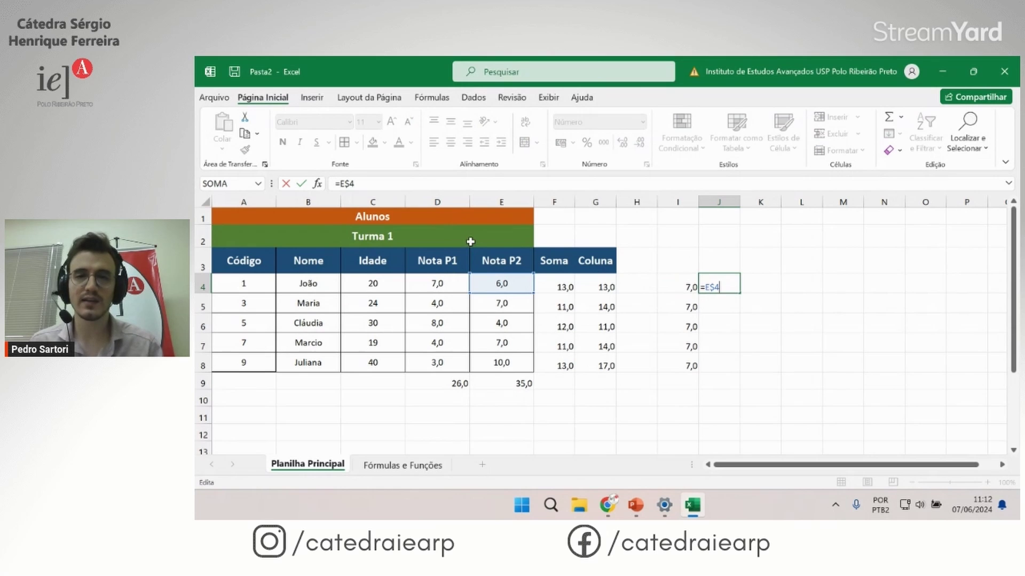
click(706, 286)
key(Return)
double_click(670, 287)
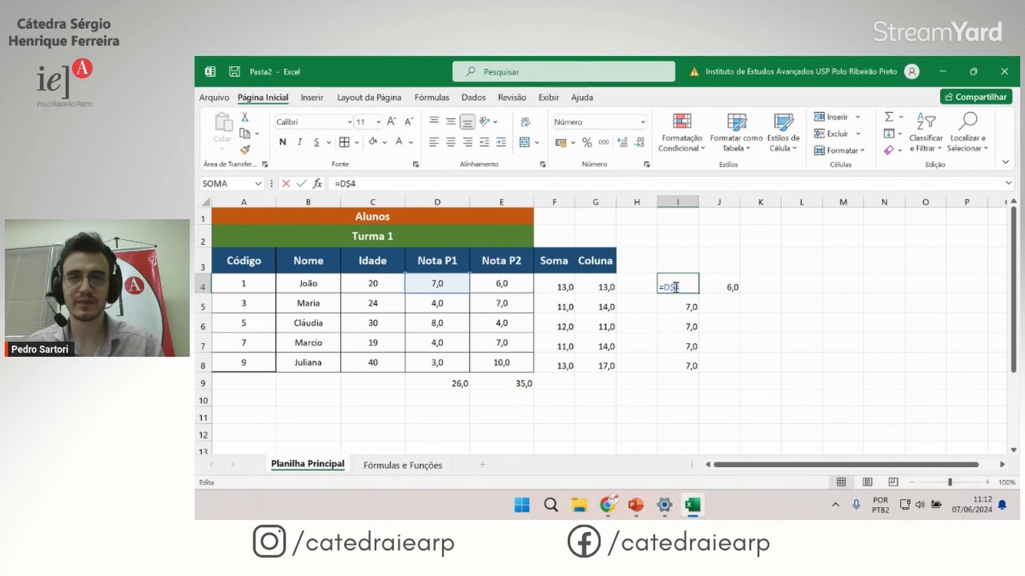
key(Return)
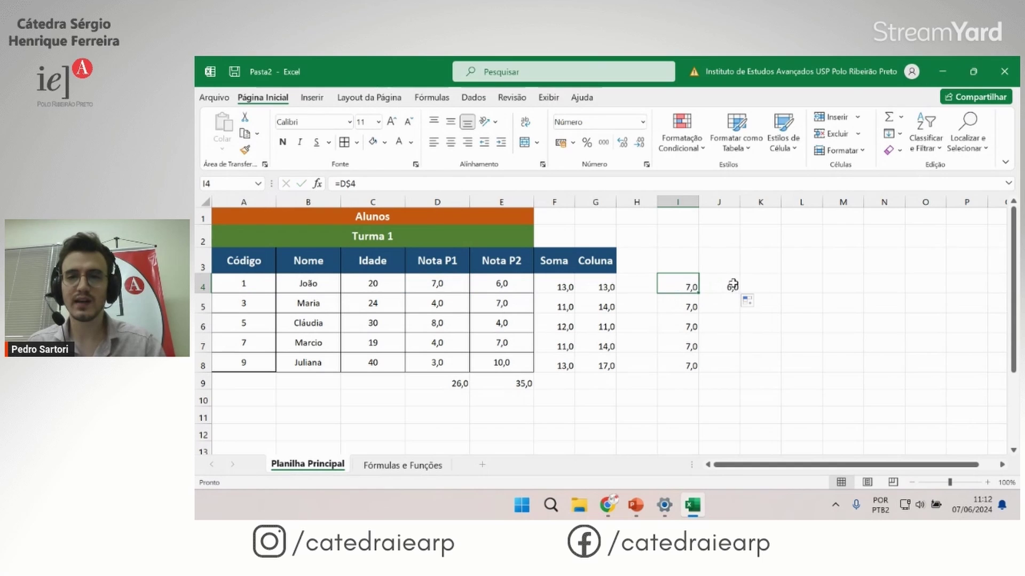
click(723, 288)
key(Delete)
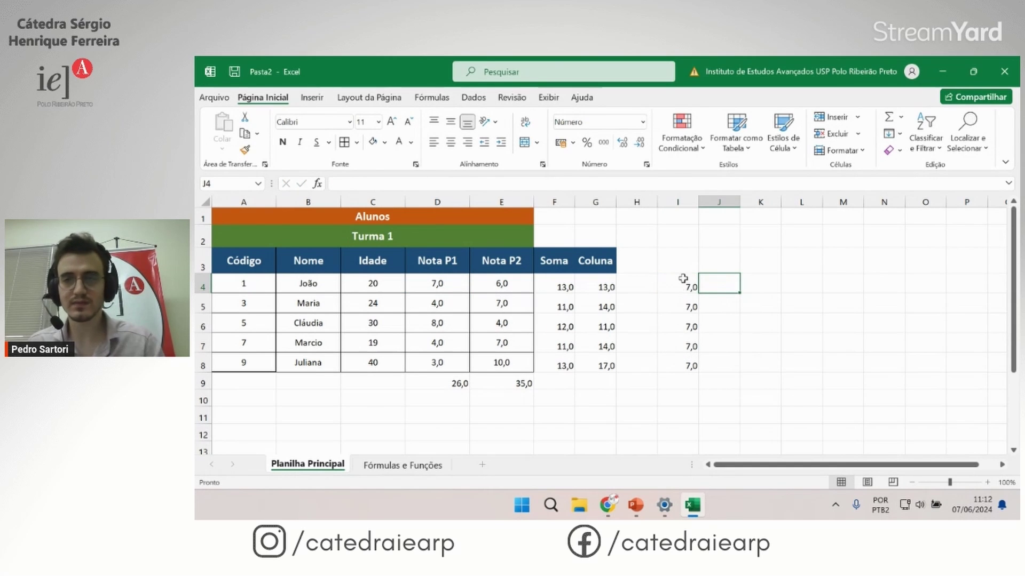
Step: Change I4 to =$D$4 and fill it across to K4 and down to row 8
double_click(673, 285)
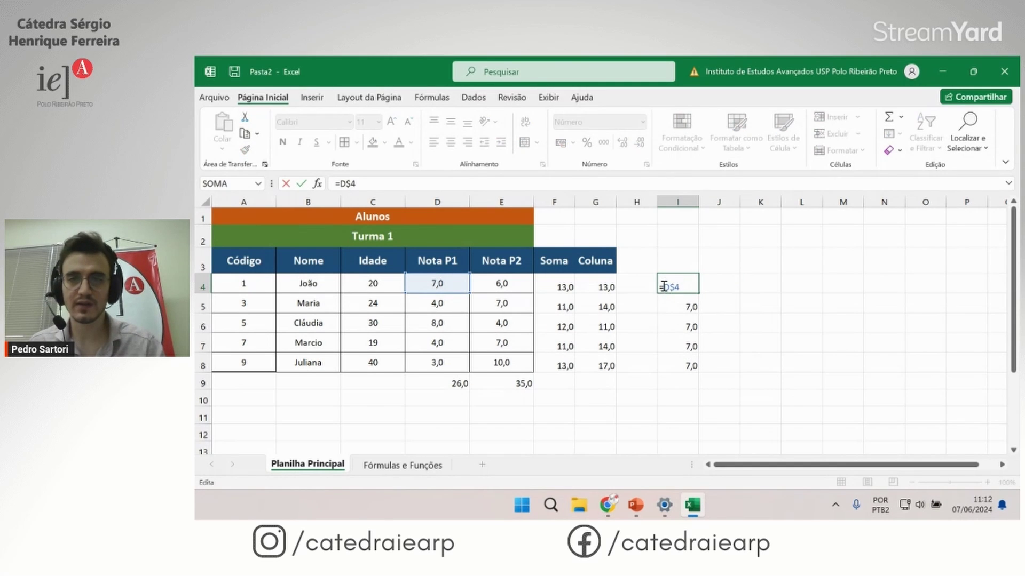
click(663, 287)
text($)
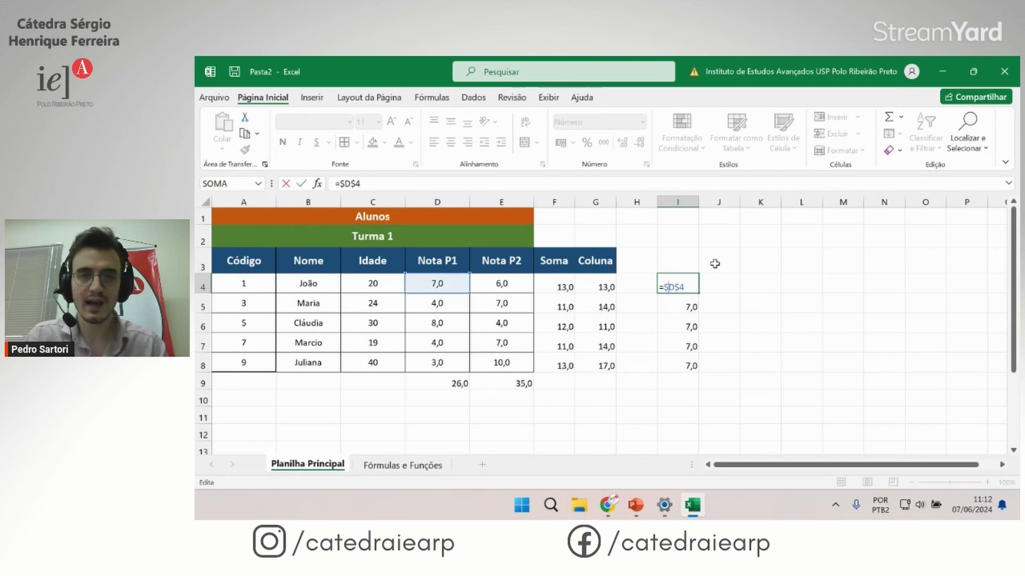
key(Return)
click(690, 286)
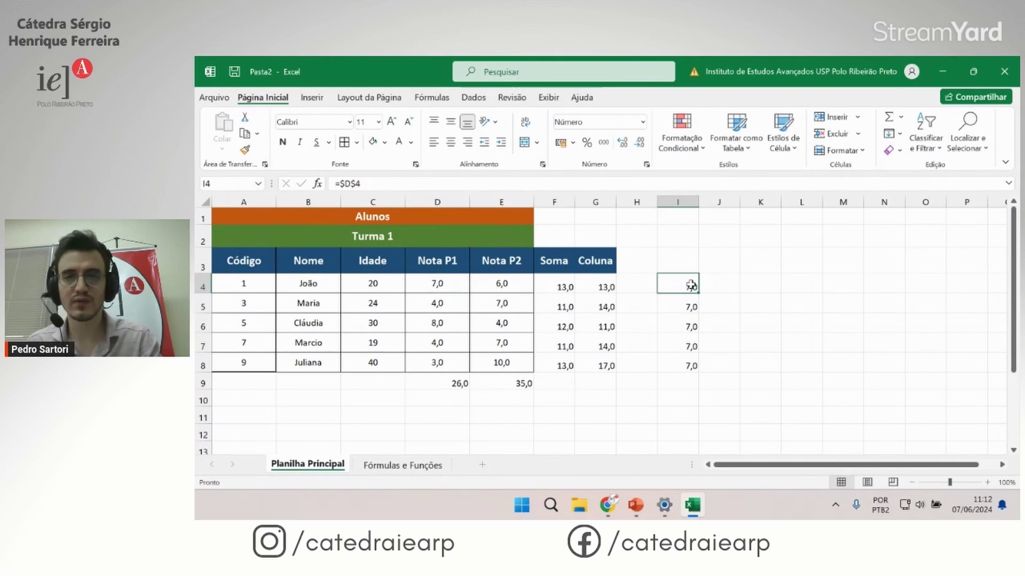
mouse_move(700, 295)
mouse_down()
mouse_move(774, 287)
mouse_move(779, 366)
mouse_up()
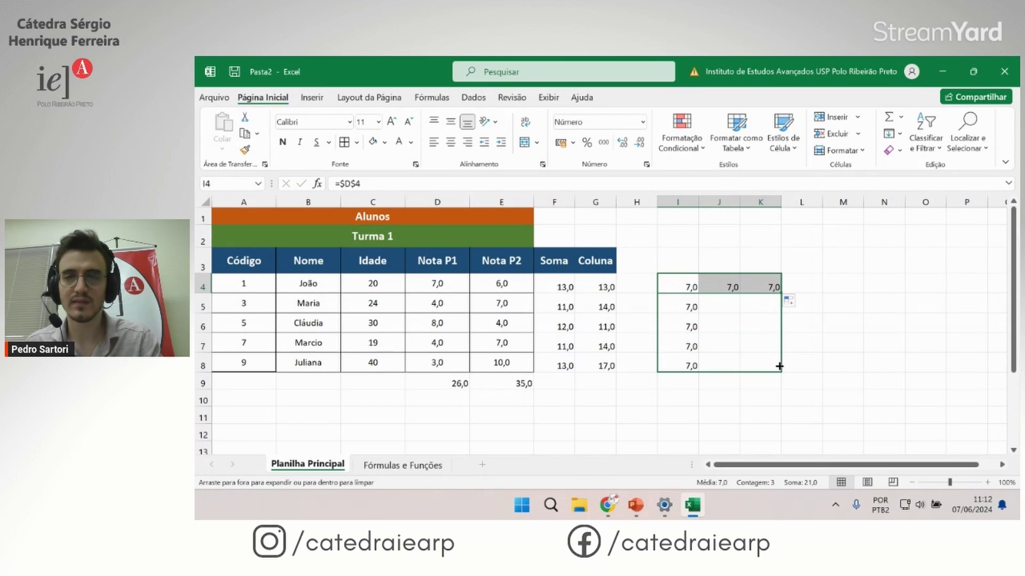
click(744, 418)
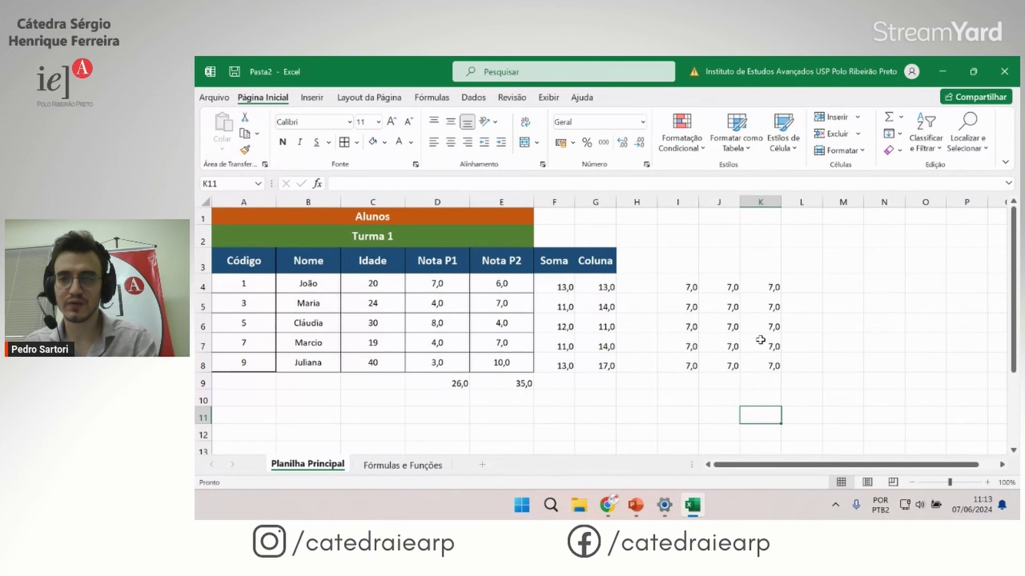
Step: Change I4 to =$D4 with F4 and fill it down to row 8 and across to column K
double_click(692, 287)
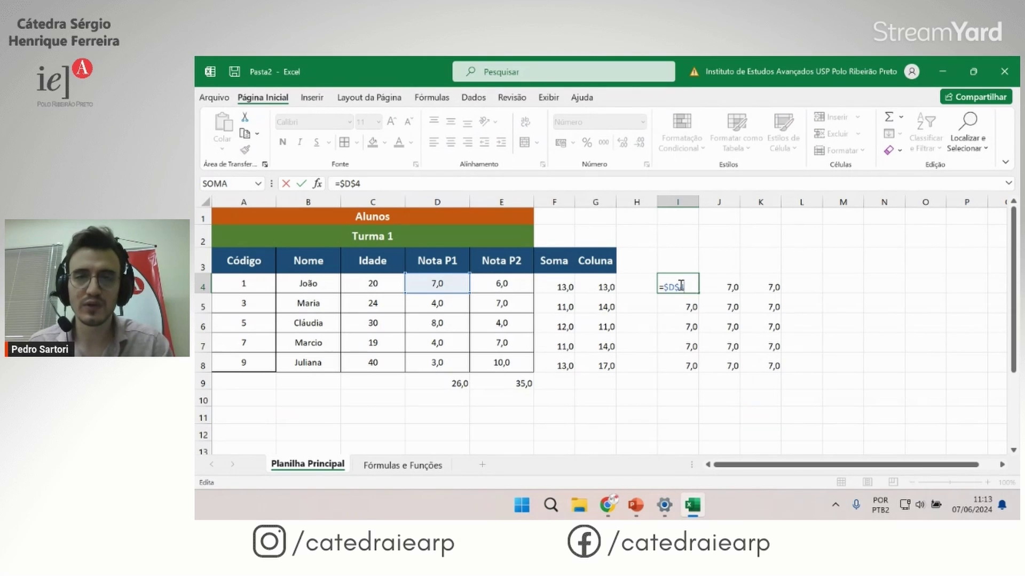
key(F4)
key(F4)
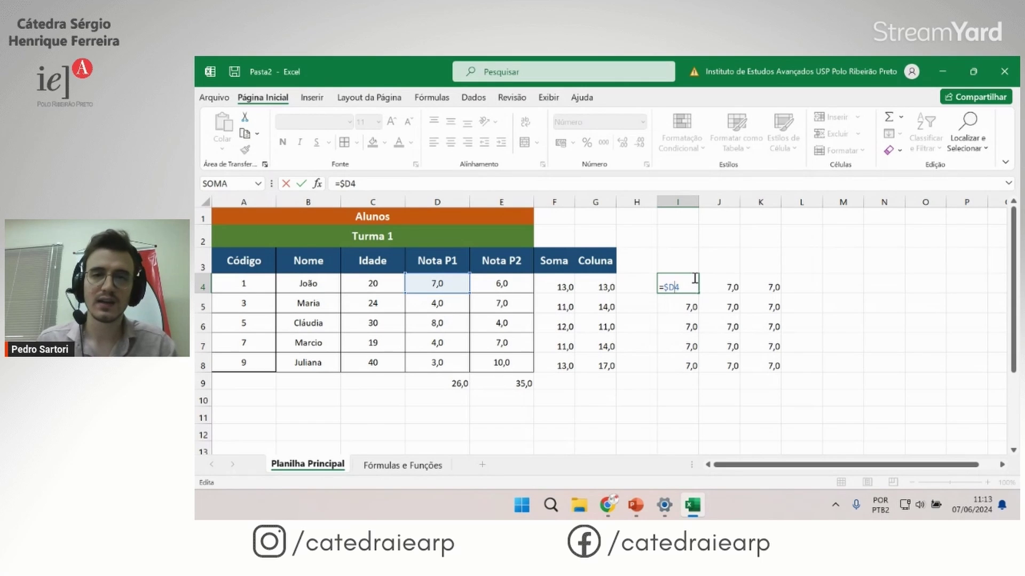
key(Return)
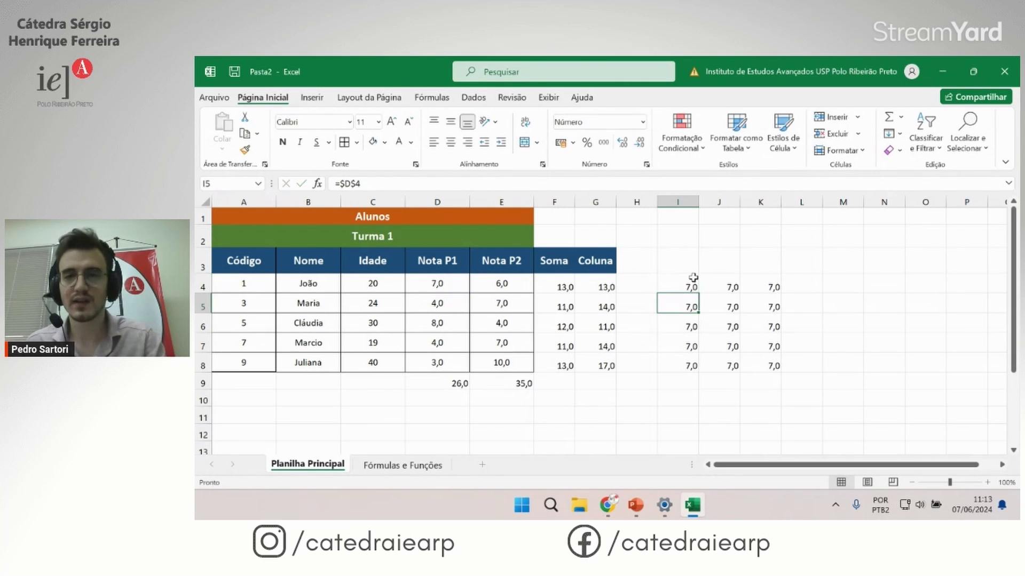
click(694, 291)
drag(699, 294, 755, 376)
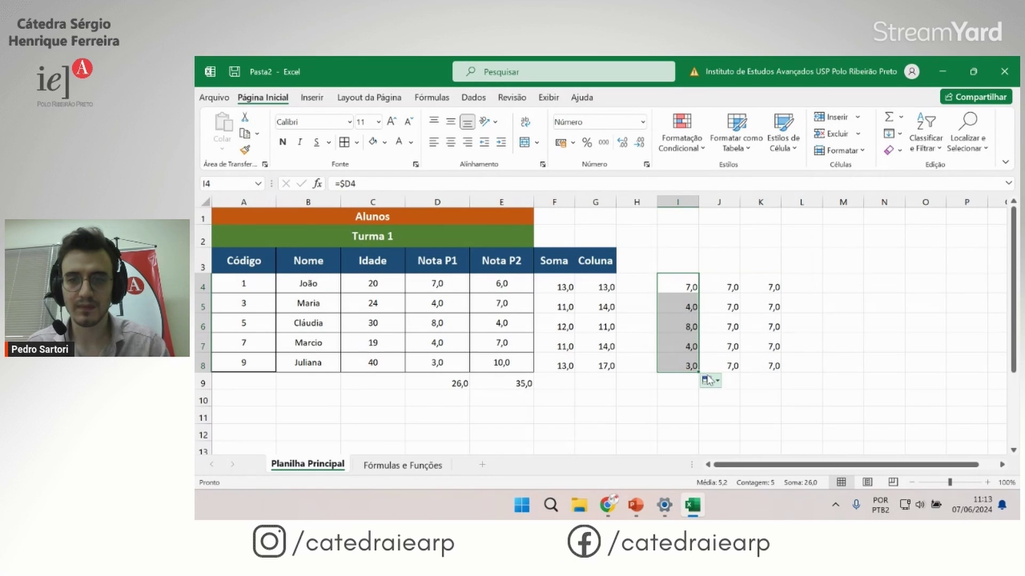
drag(699, 372, 778, 368)
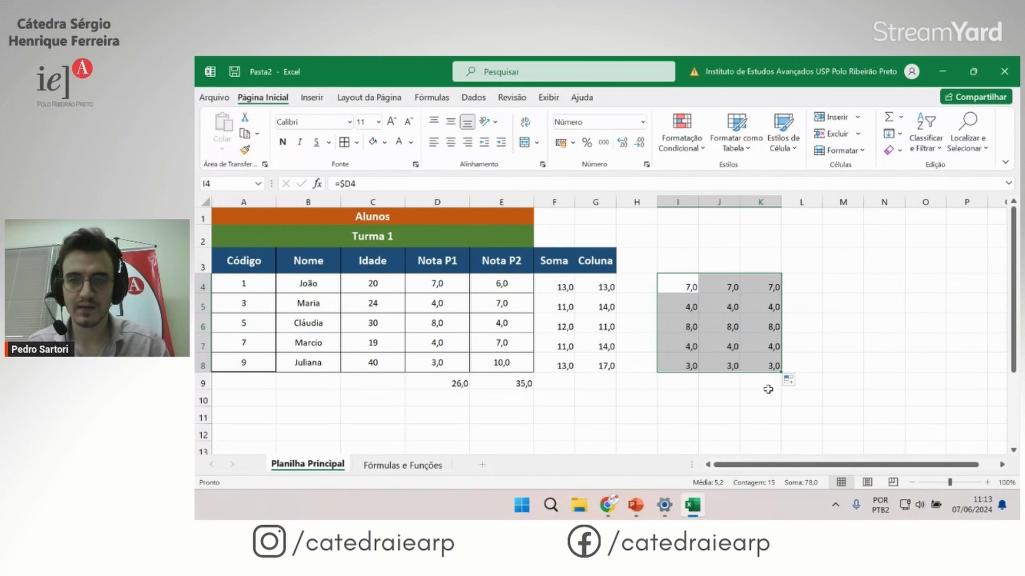
click(760, 415)
Step: Check the copied $D4 formulas in I4, J4 and K4
double_click(681, 287)
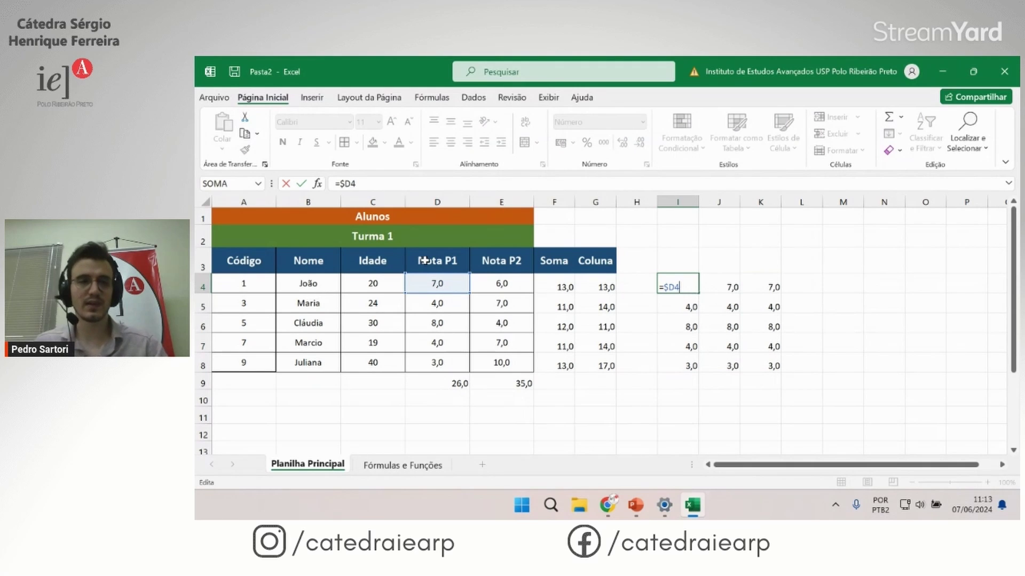
key(Escape)
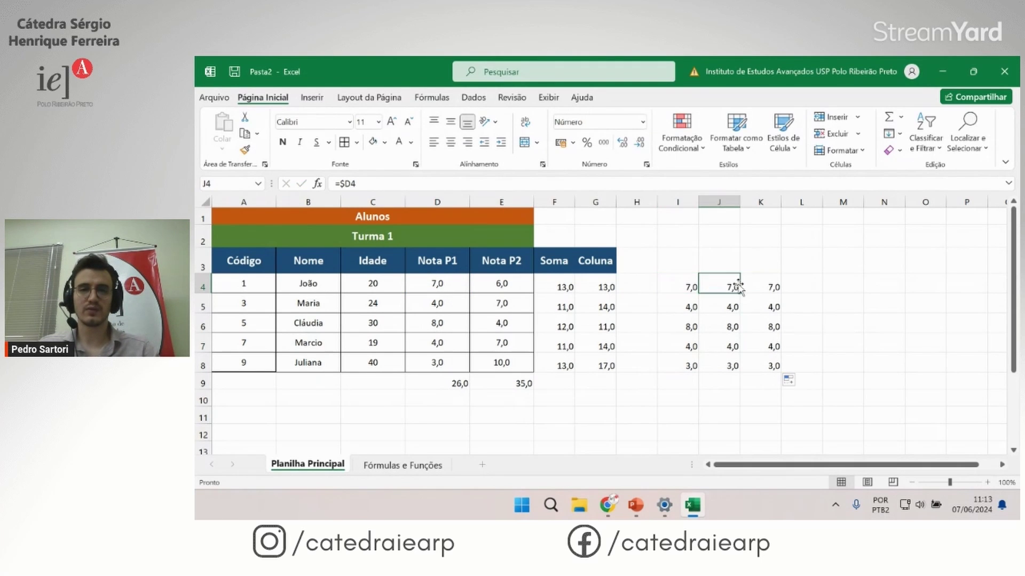
double_click(721, 282)
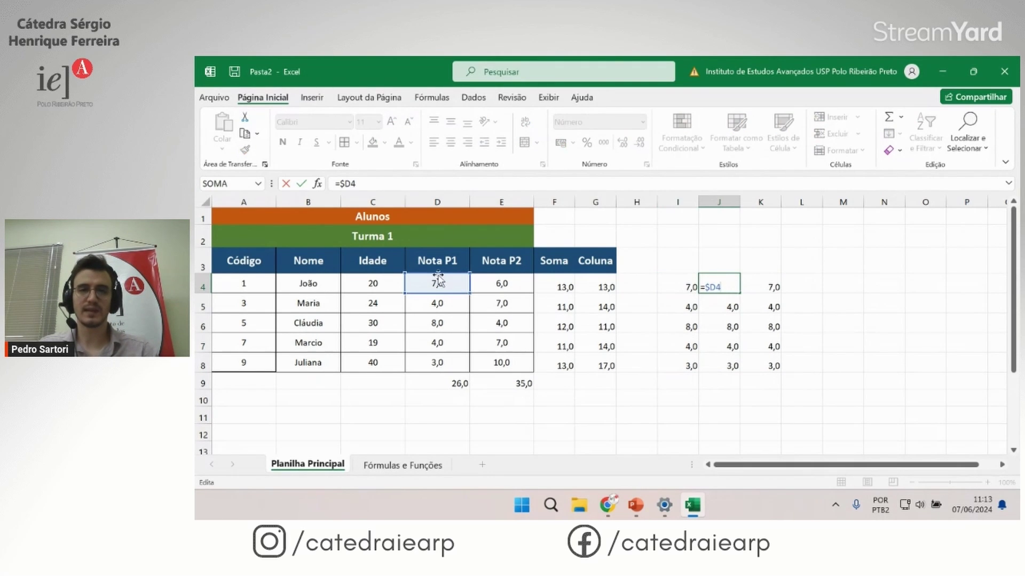
key(Escape)
double_click(775, 283)
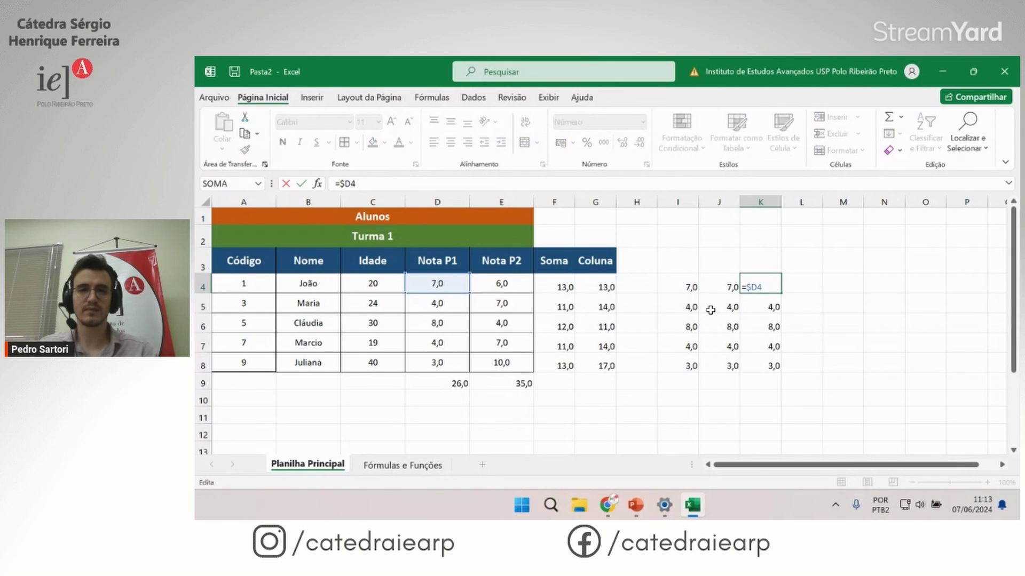
key(Escape)
Step: Check the formulas in I5 through I8, then clear the whole I4:K8 block
click(691, 305)
double_click(691, 306)
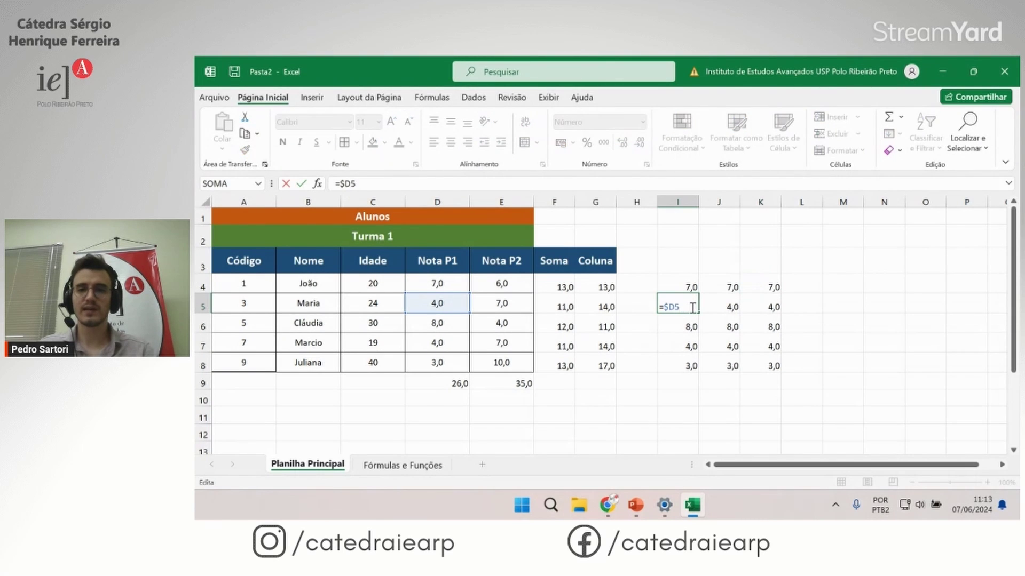
key(Escape)
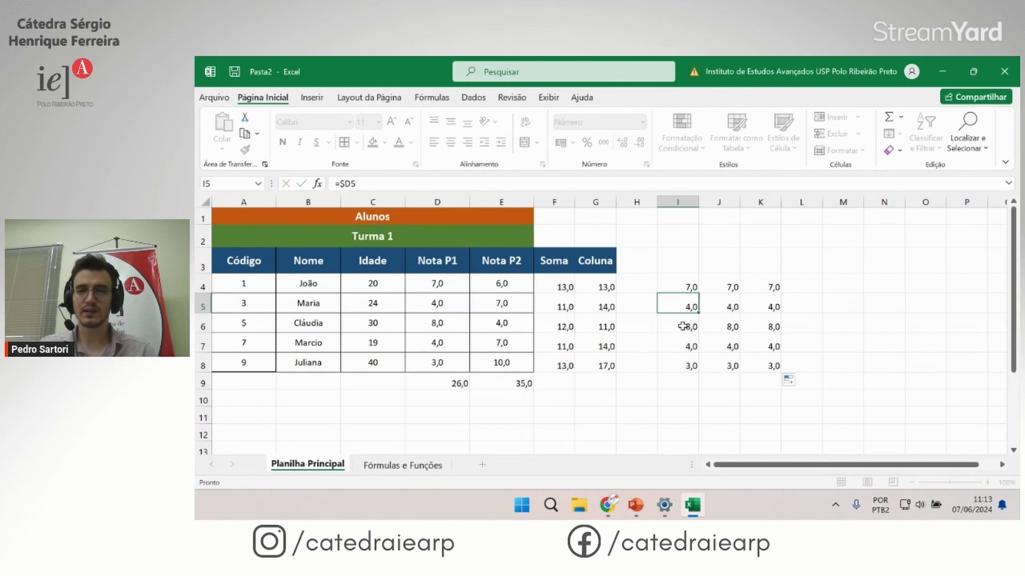
click(684, 326)
double_click(684, 327)
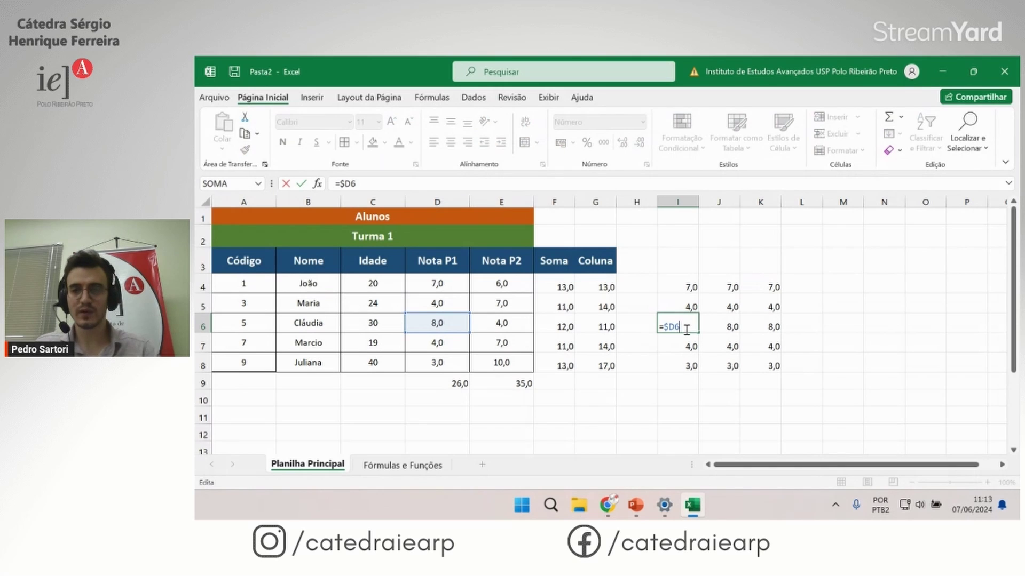
key(Escape)
double_click(673, 346)
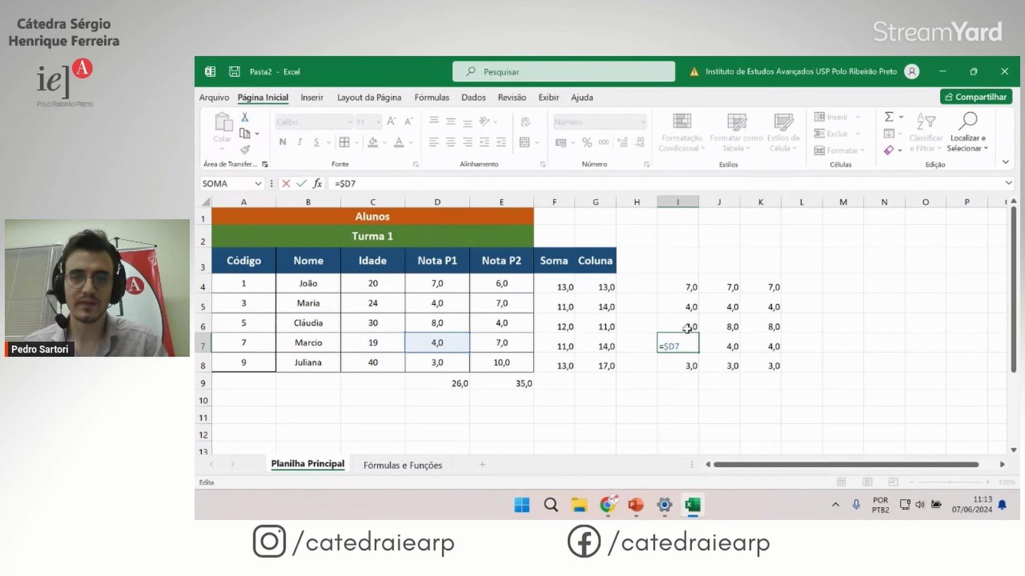
key(Escape)
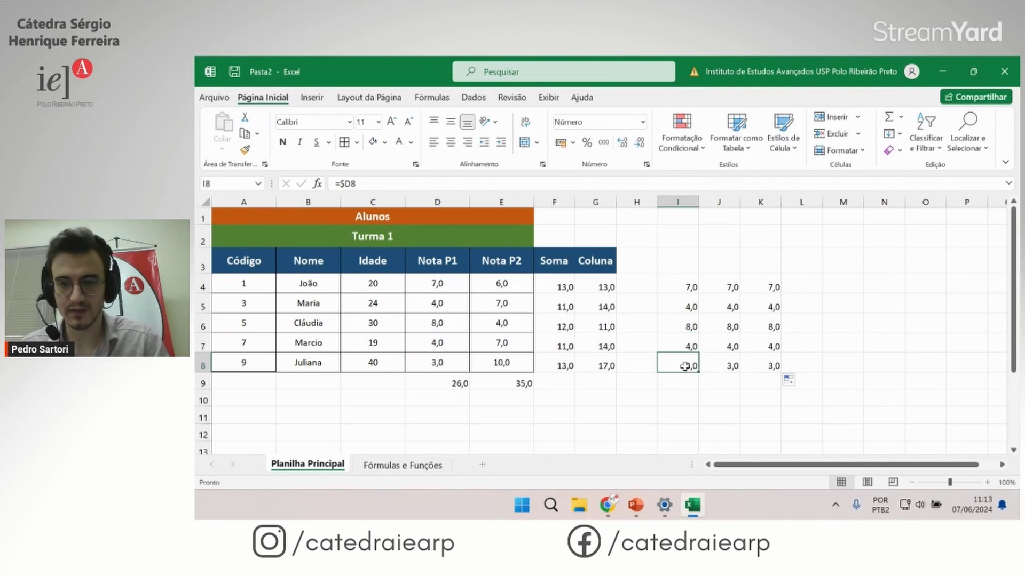
double_click(683, 366)
key(Escape)
drag(771, 366, 689, 280)
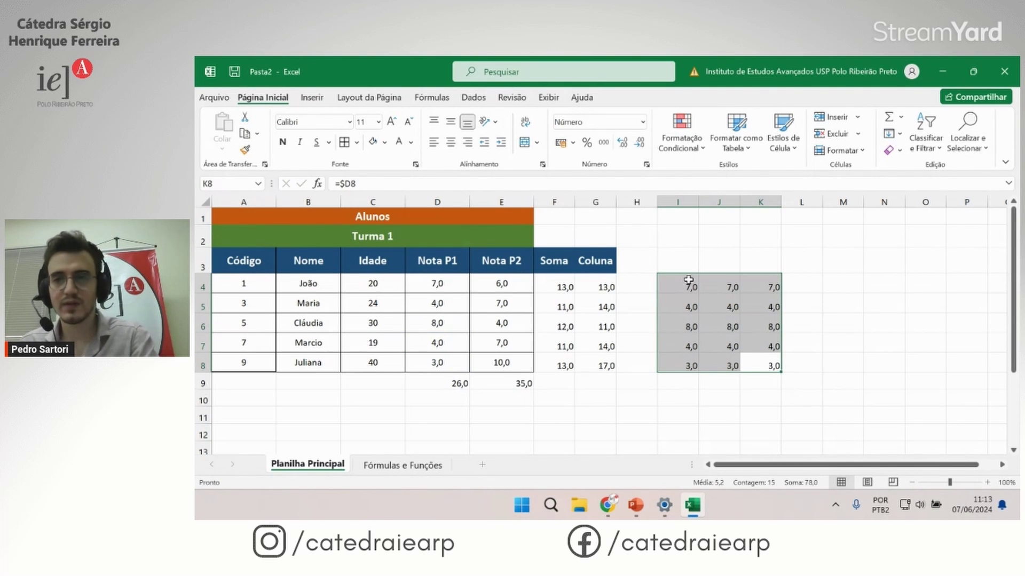
key(Delete)
Step: Undo the Coluna test column and review the Soma formula in F4
click(607, 326)
key(ctrl+z)
click(606, 261)
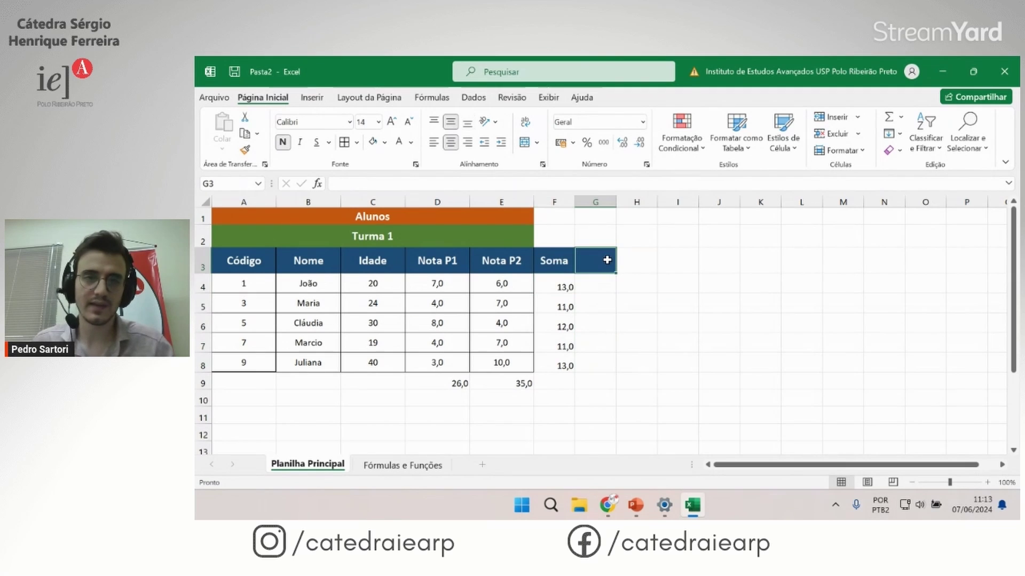
double_click(559, 283)
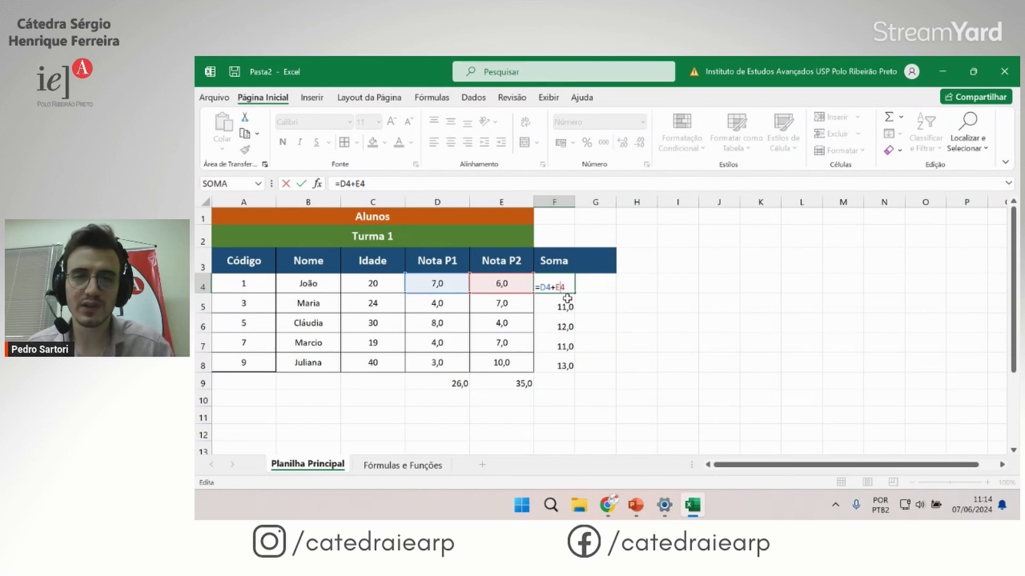
key(ctrl+Return)
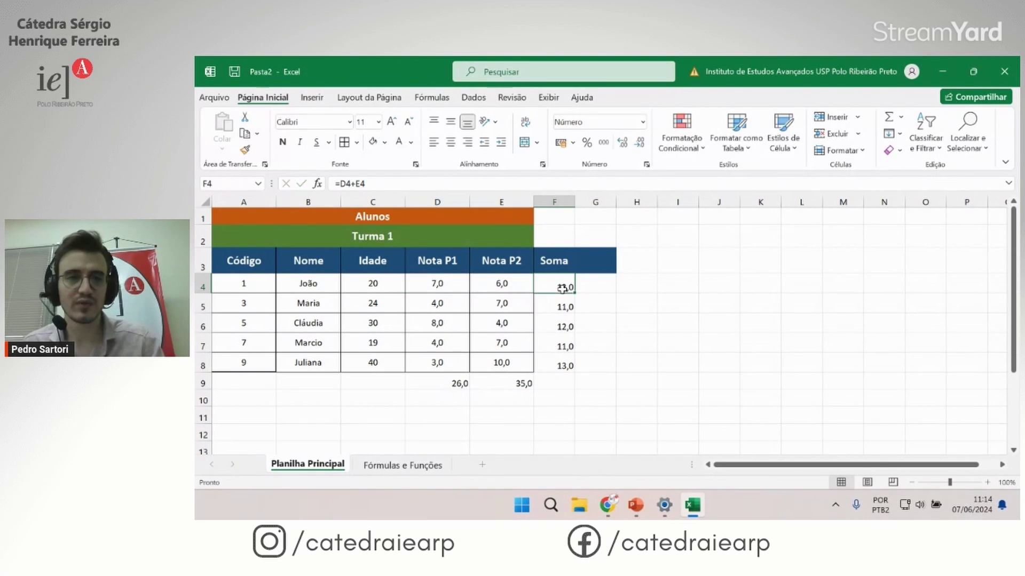
Step: Enter 'Ponto adicional' in F1 and 1 in F2, then autofit column F
click(554, 218)
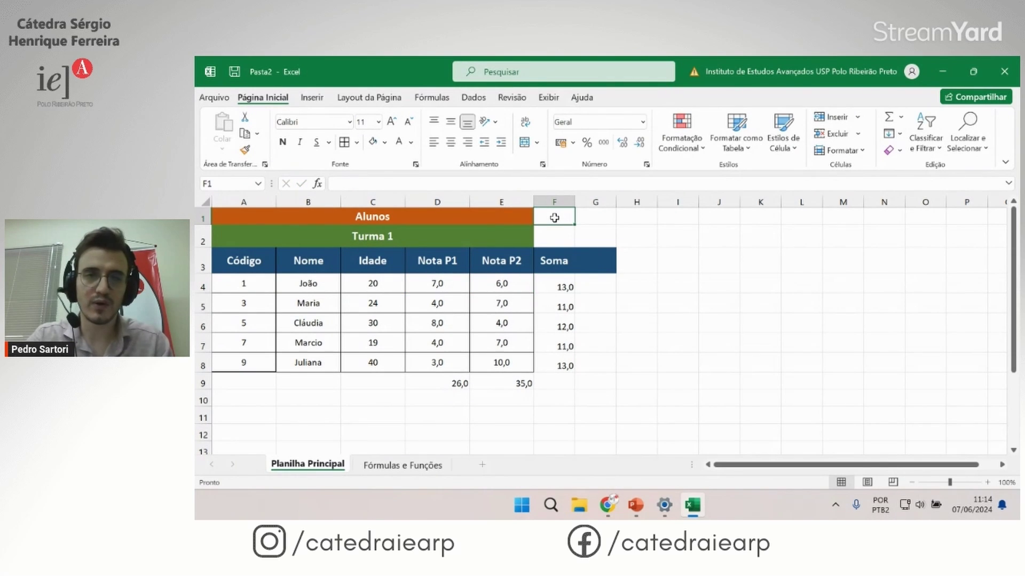
text(Ponto adicional)
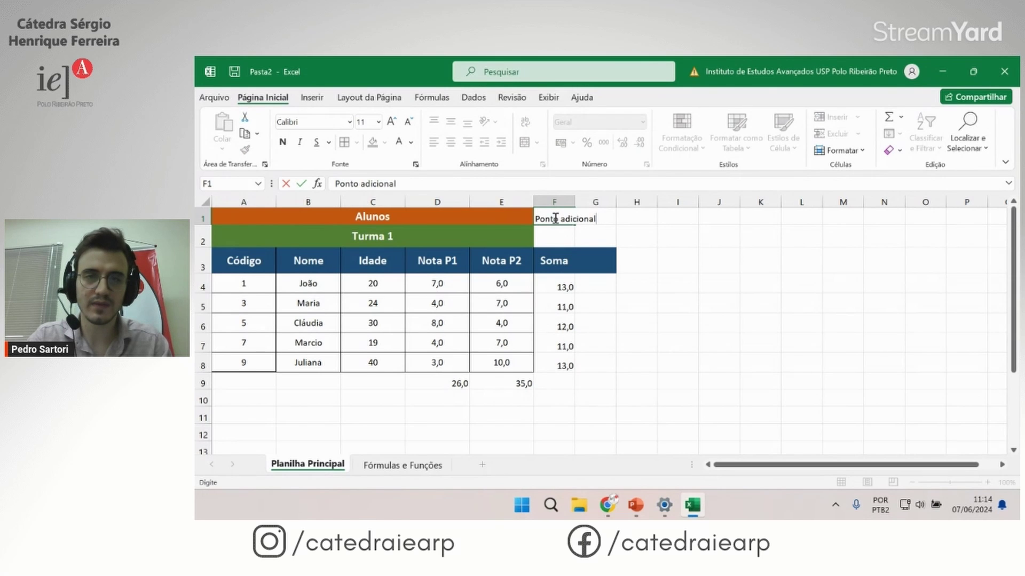
key(Return)
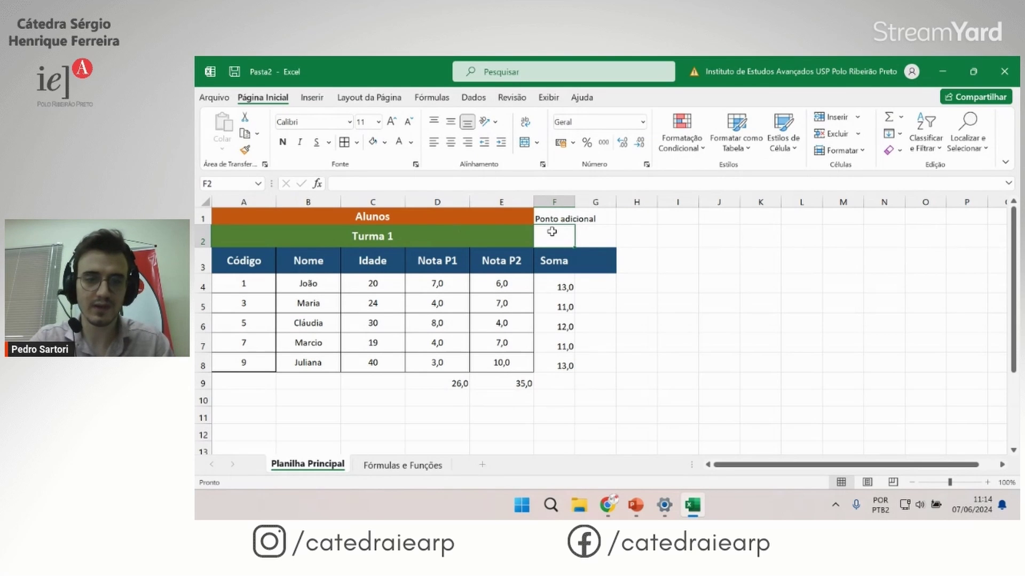
text(1)
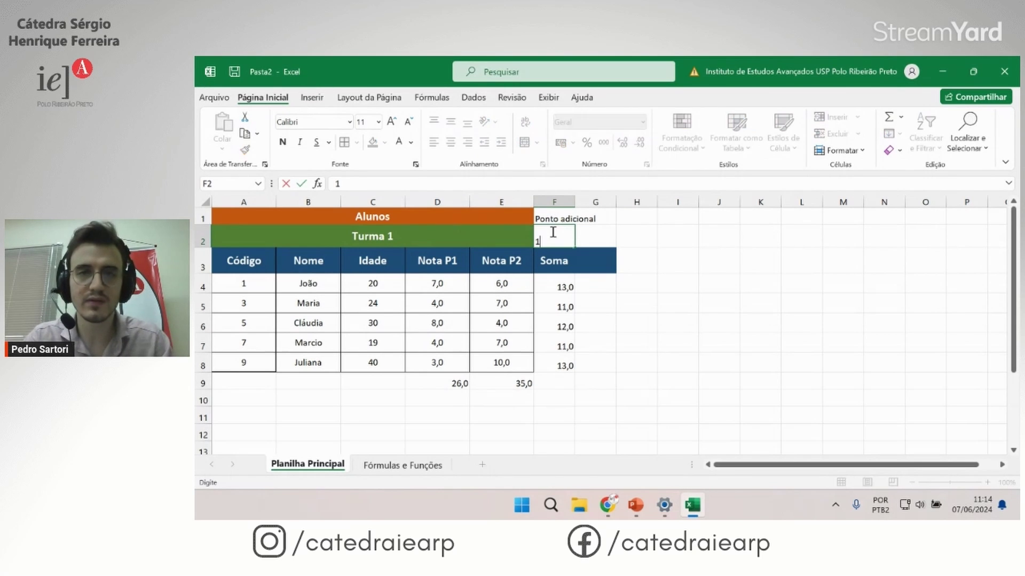
key(Return)
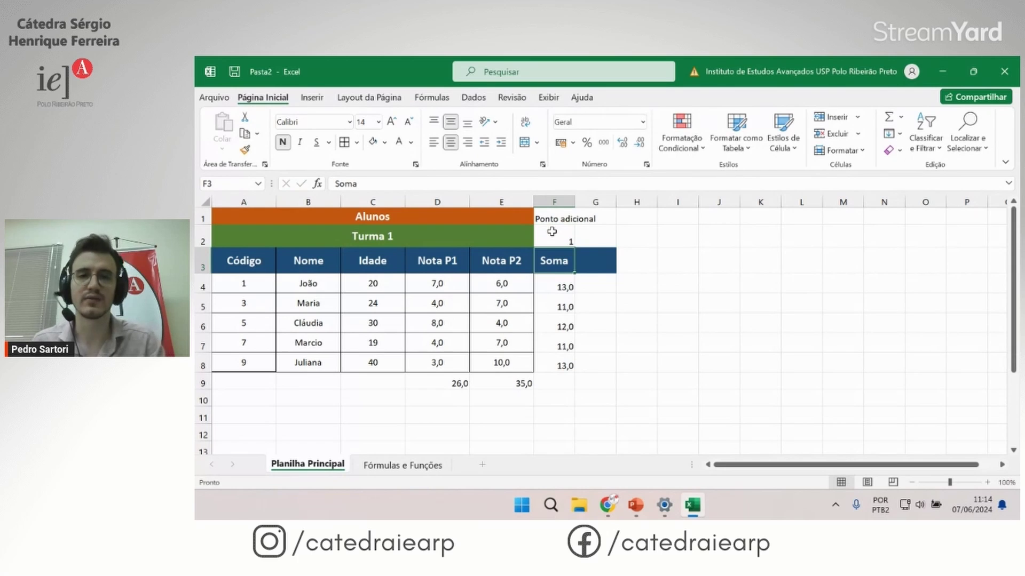
double_click(575, 199)
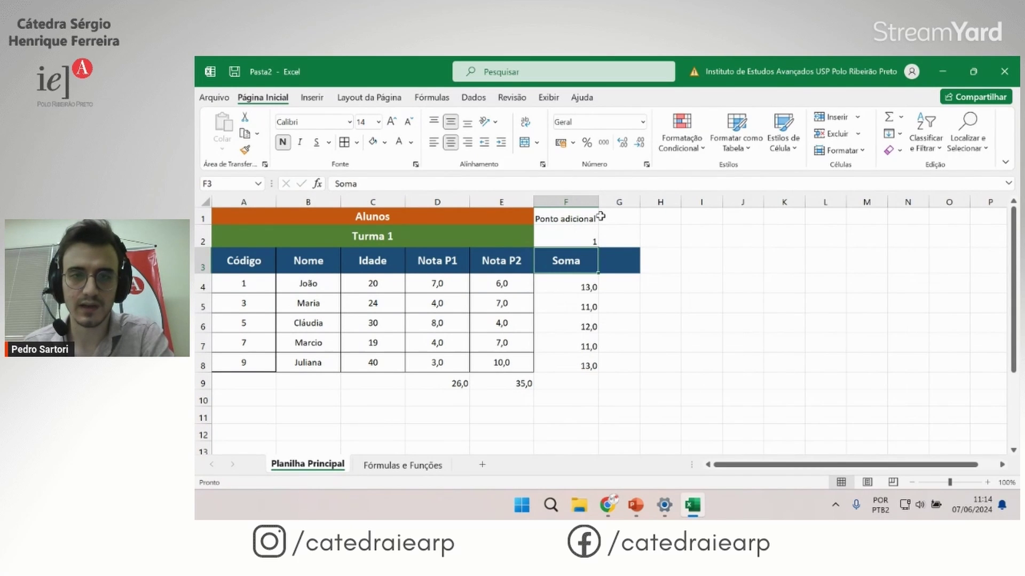
click(581, 283)
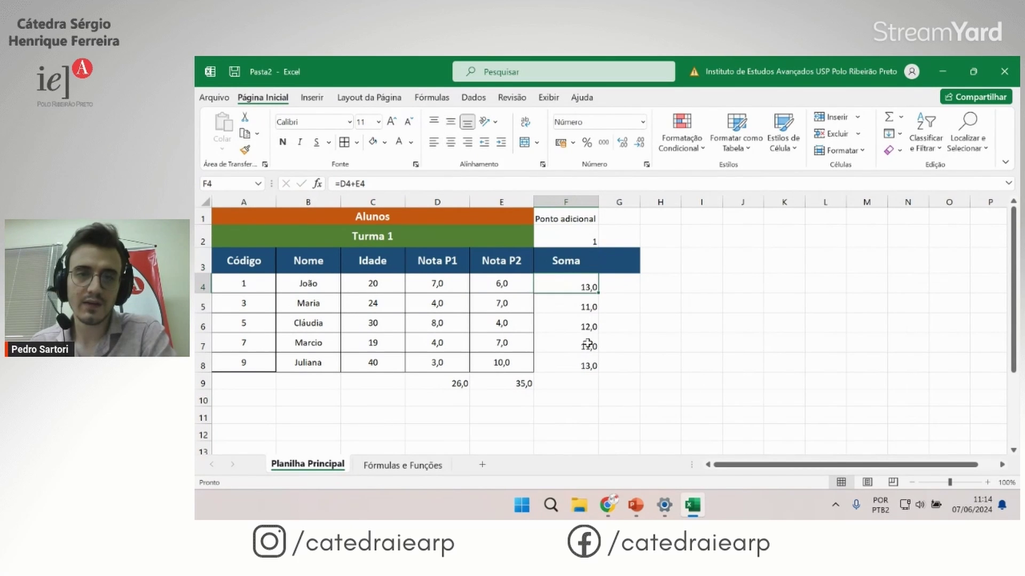
Step: Extend F4 to =D4+E4+F2 (14,0) and fill it down to F8
double_click(581, 283)
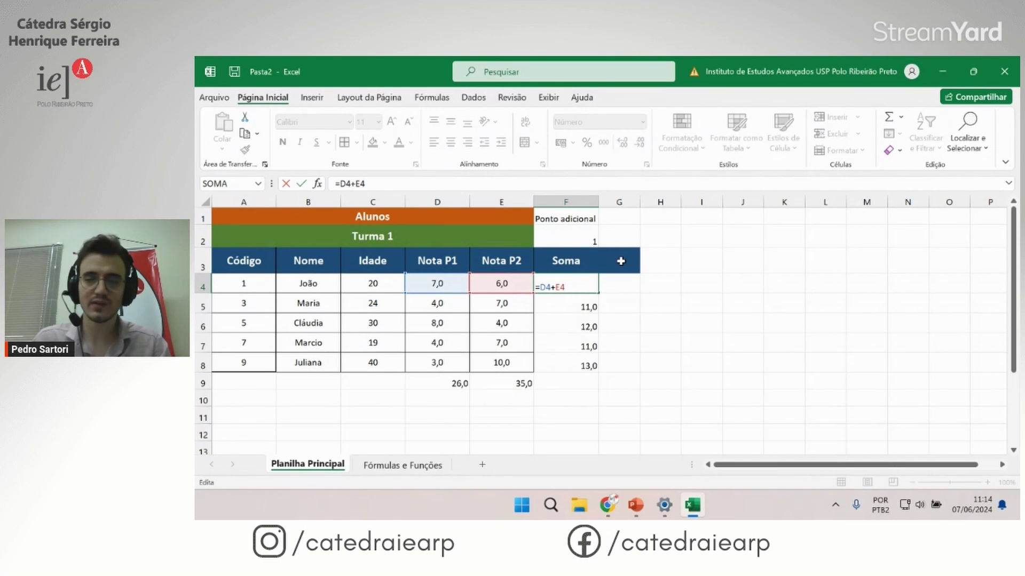
text(+)
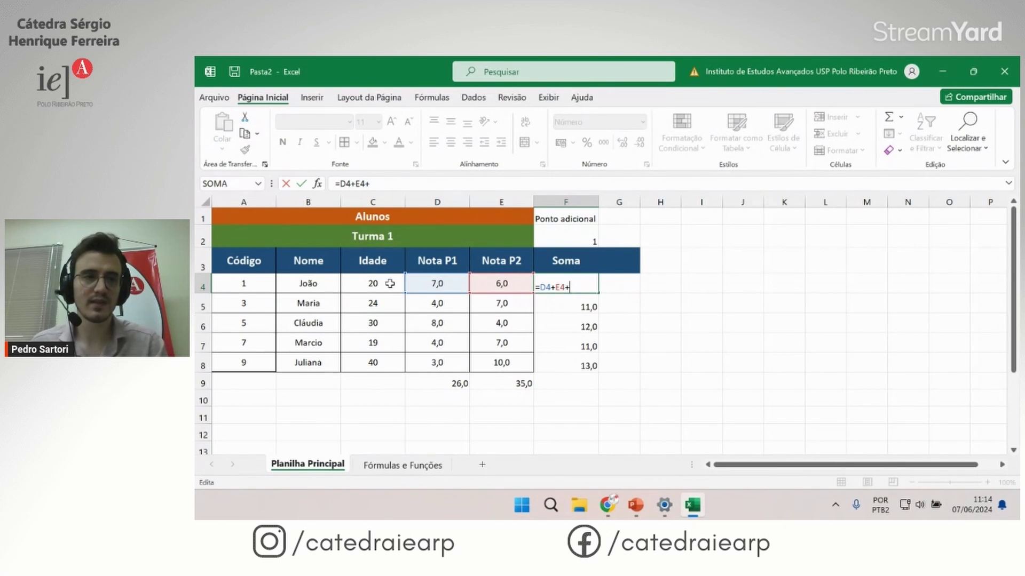
click(575, 242)
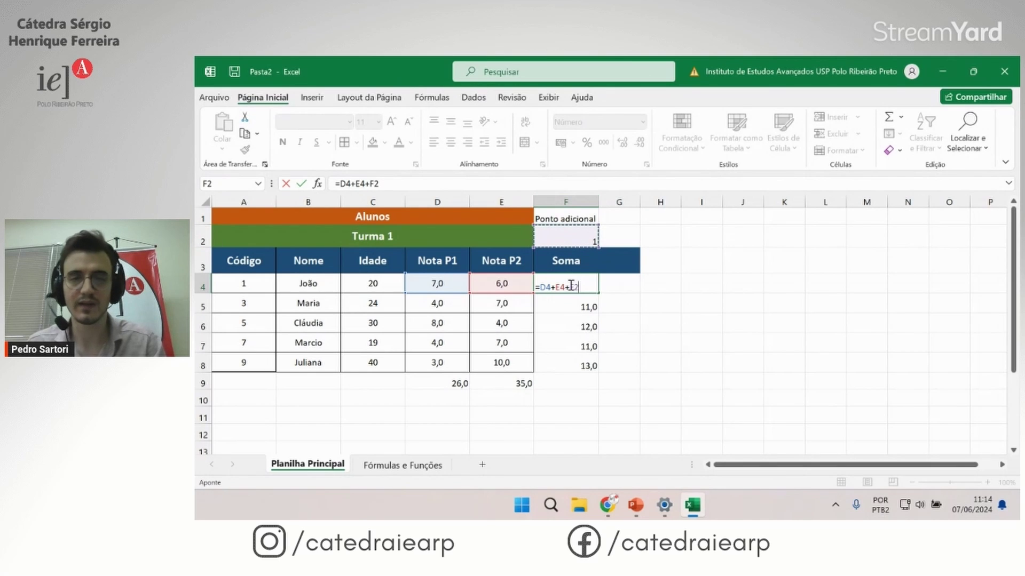
key(Return)
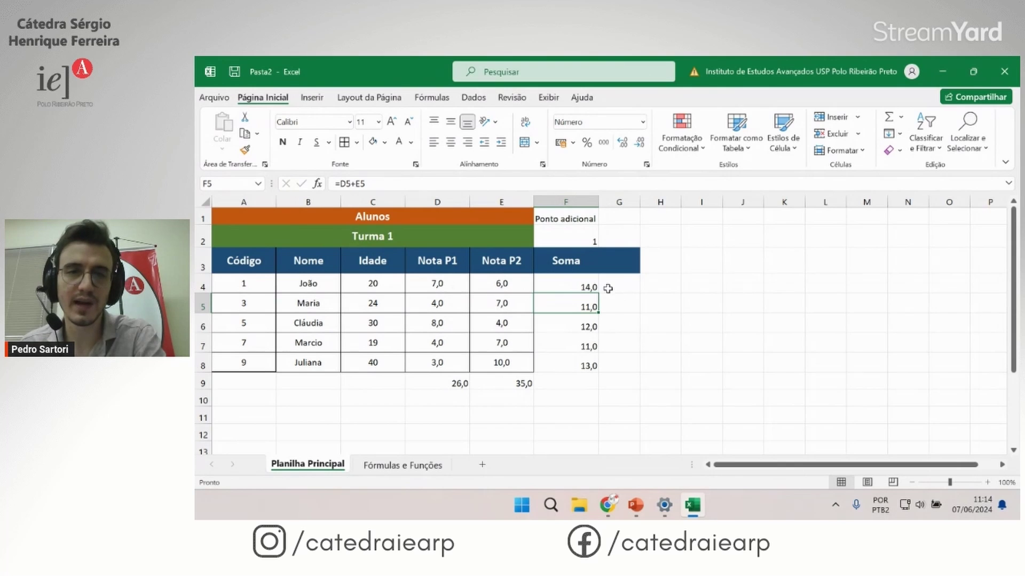
click(575, 284)
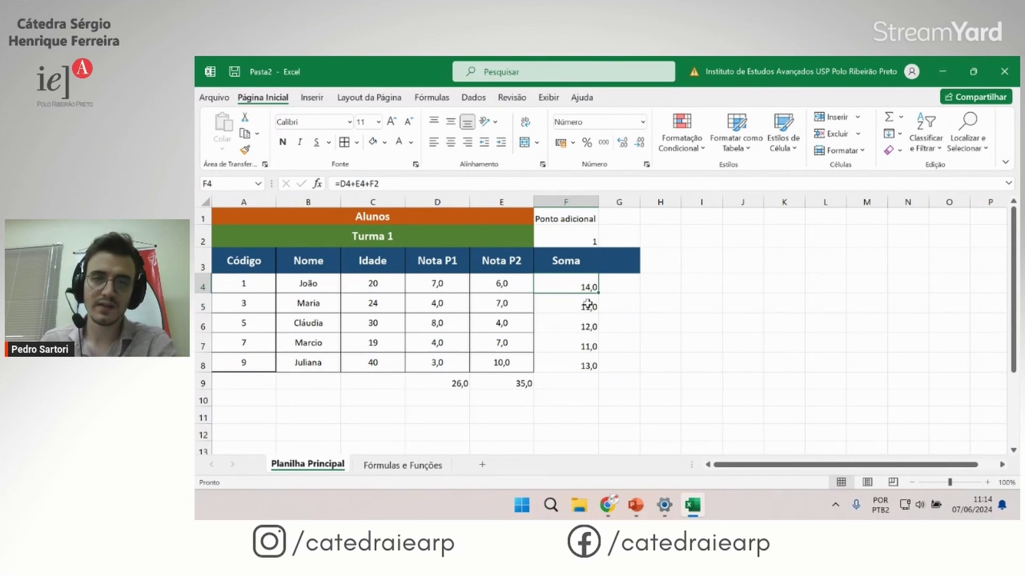
drag(598, 292, 602, 372)
click(664, 358)
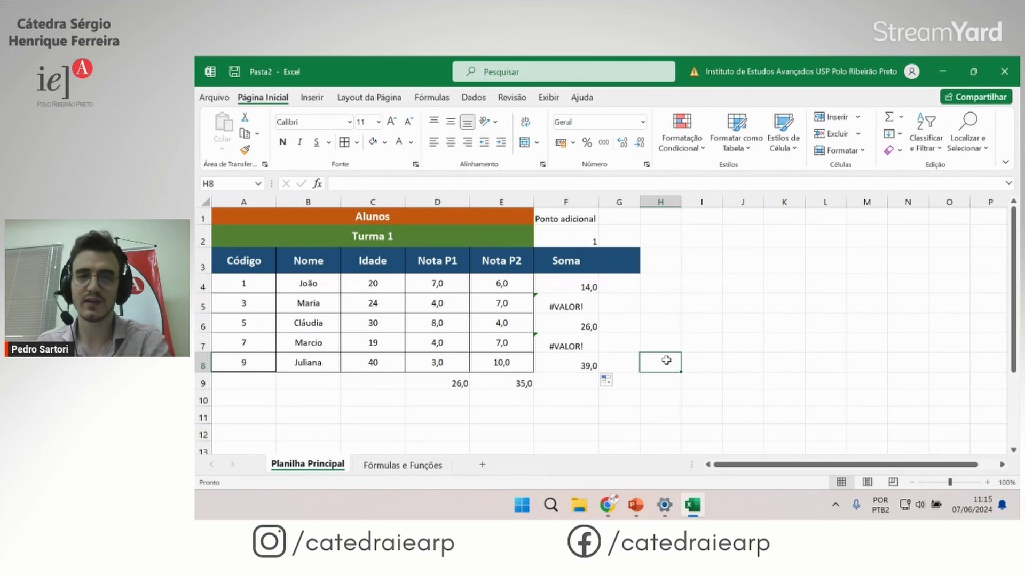
Step: Rewrite F4 as =D4+E4+$F$2, fill it down to F8, and verify F8's formula
double_click(574, 308)
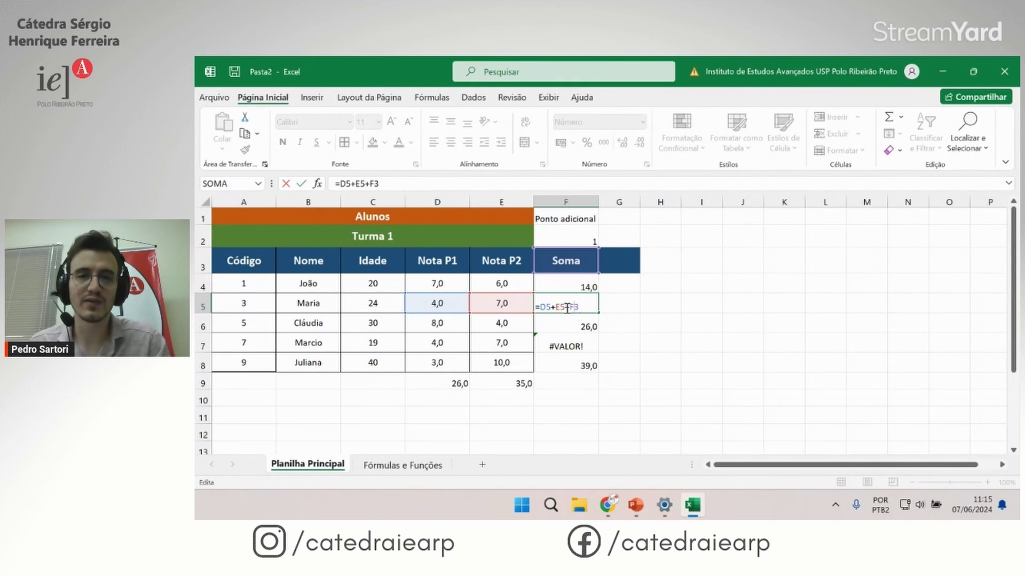
key(ctrl+Return)
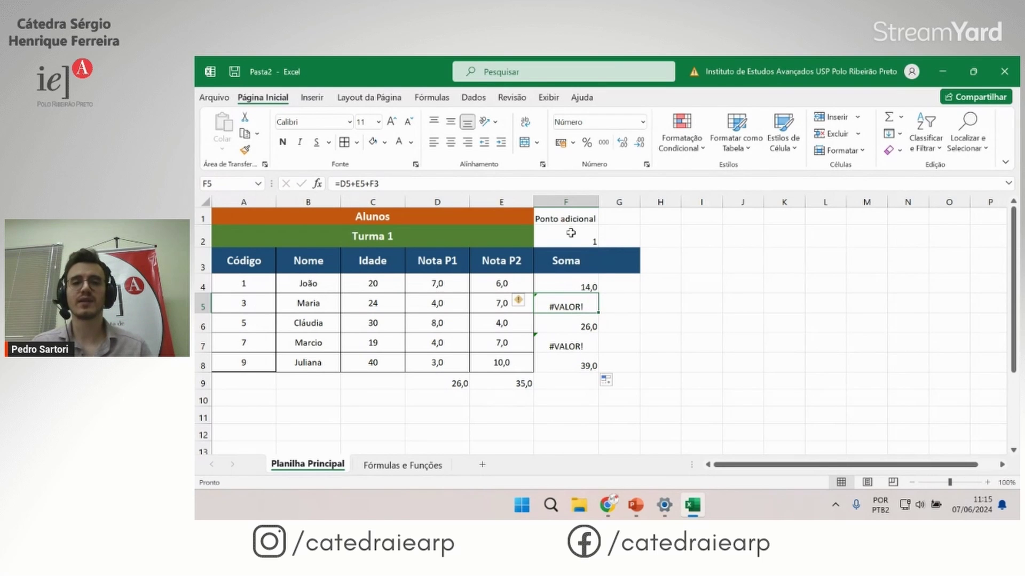
click(565, 235)
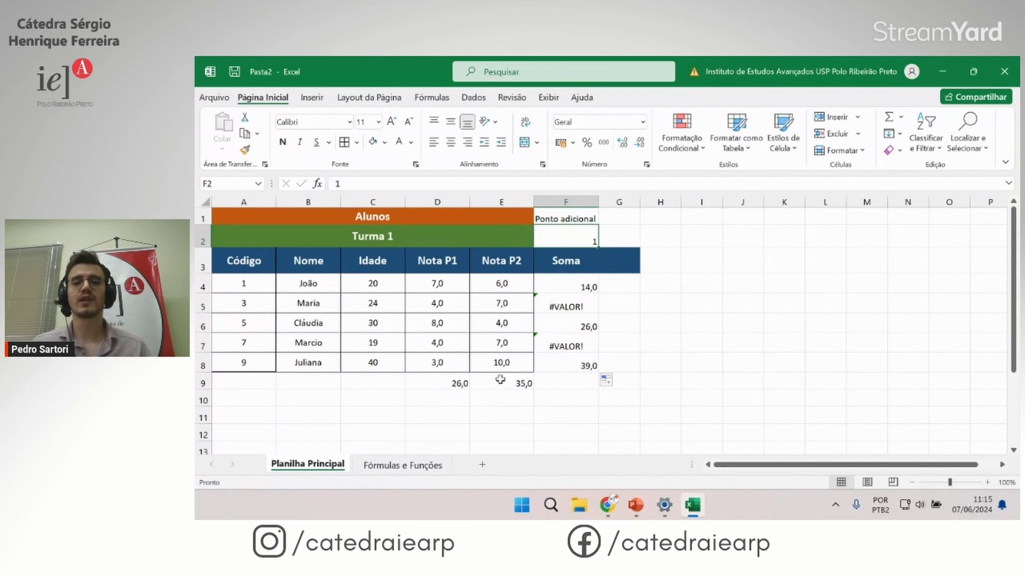
double_click(576, 287)
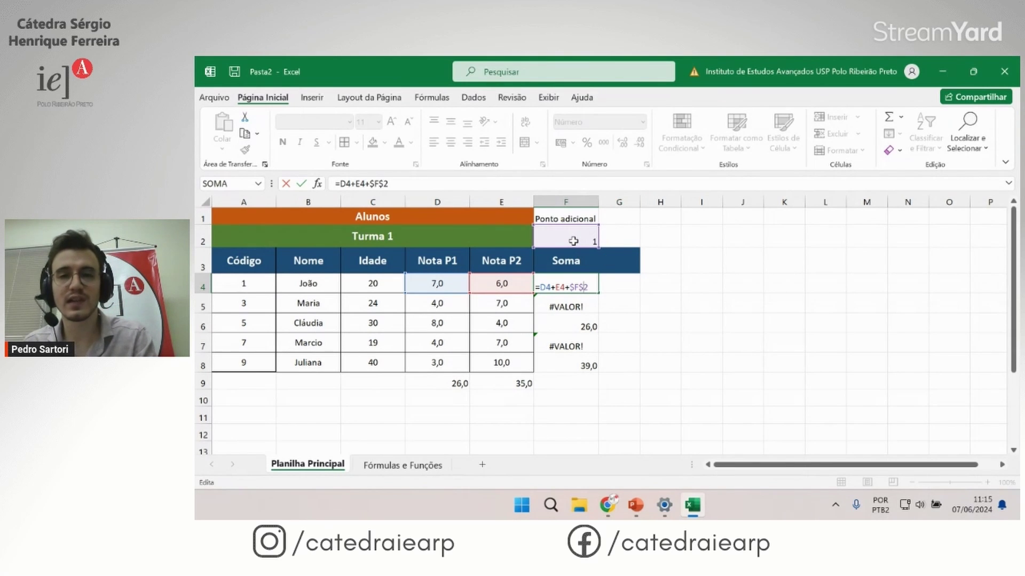
key(ctrl+Return)
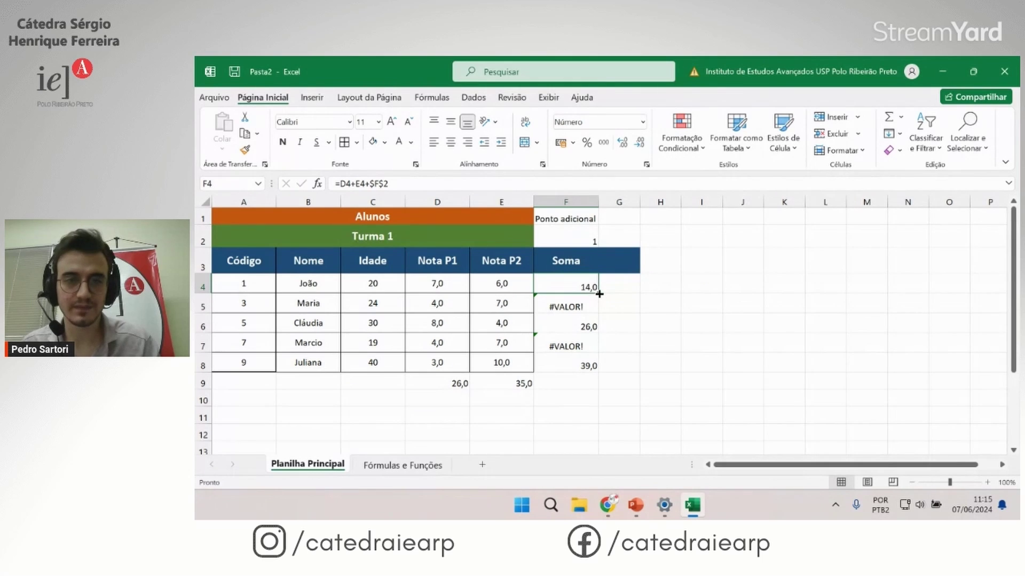
drag(599, 293, 595, 371)
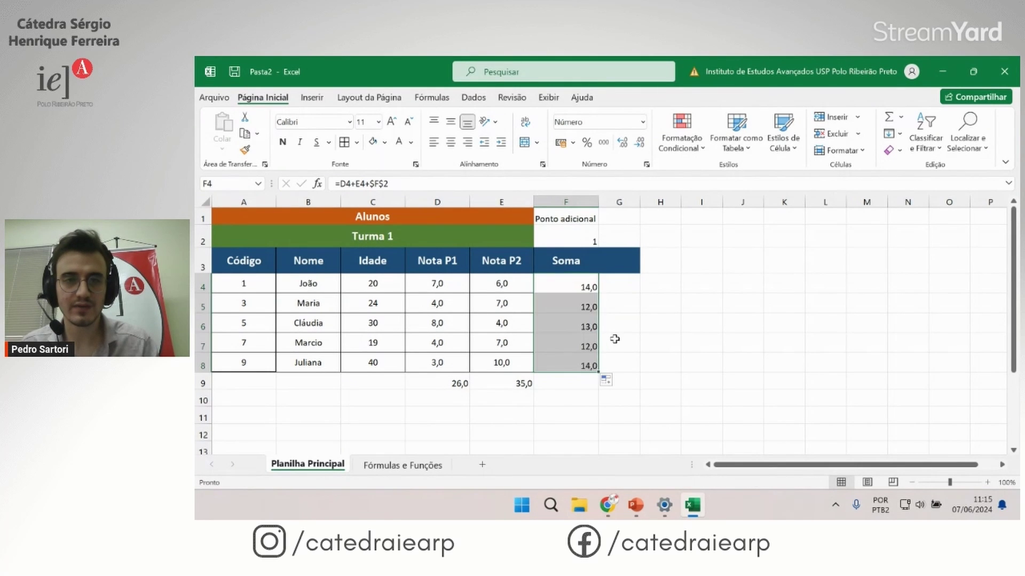
click(569, 366)
double_click(569, 367)
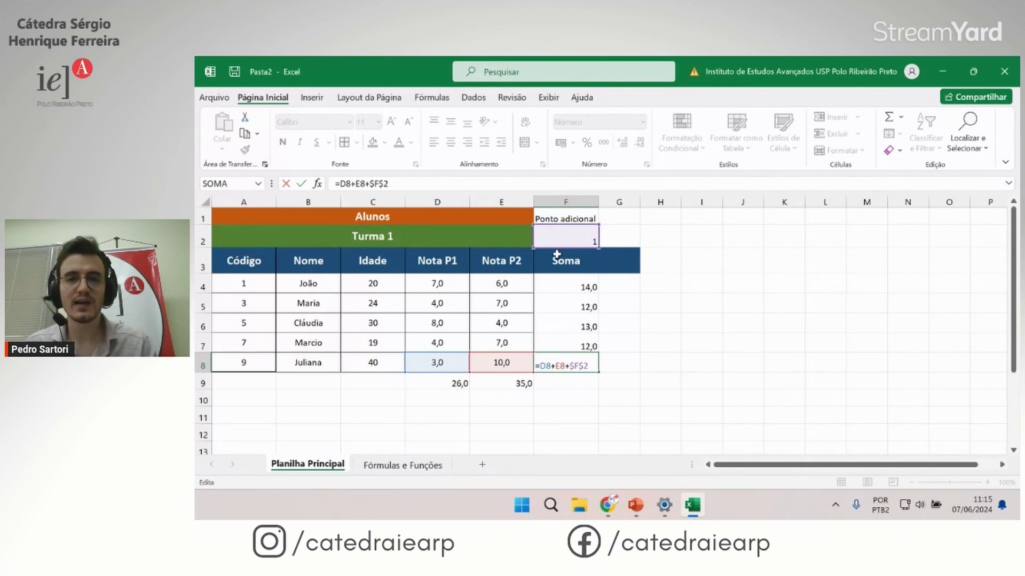
key(Left)
key(Left)
key(Left)
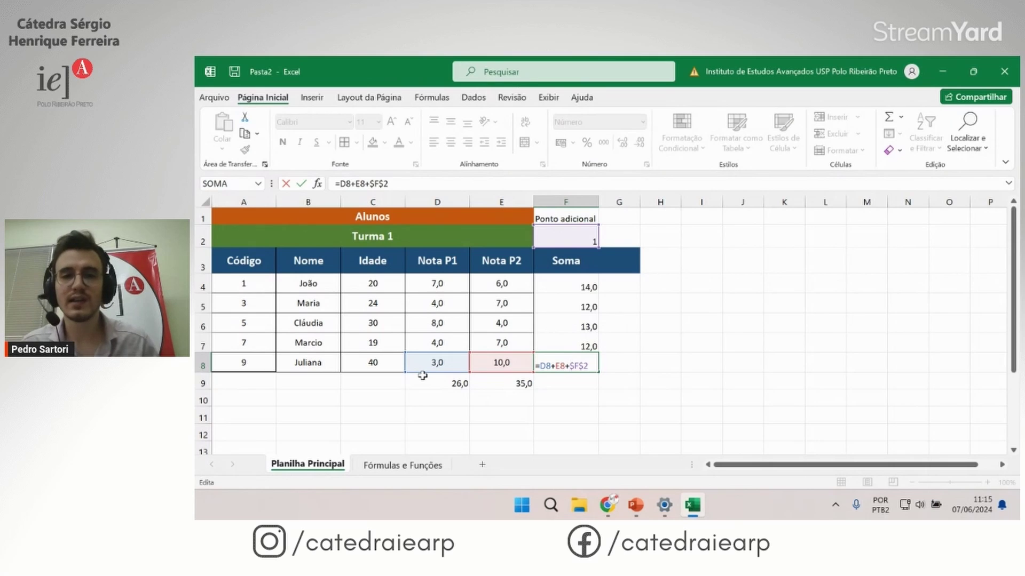
key(ctrl+Return)
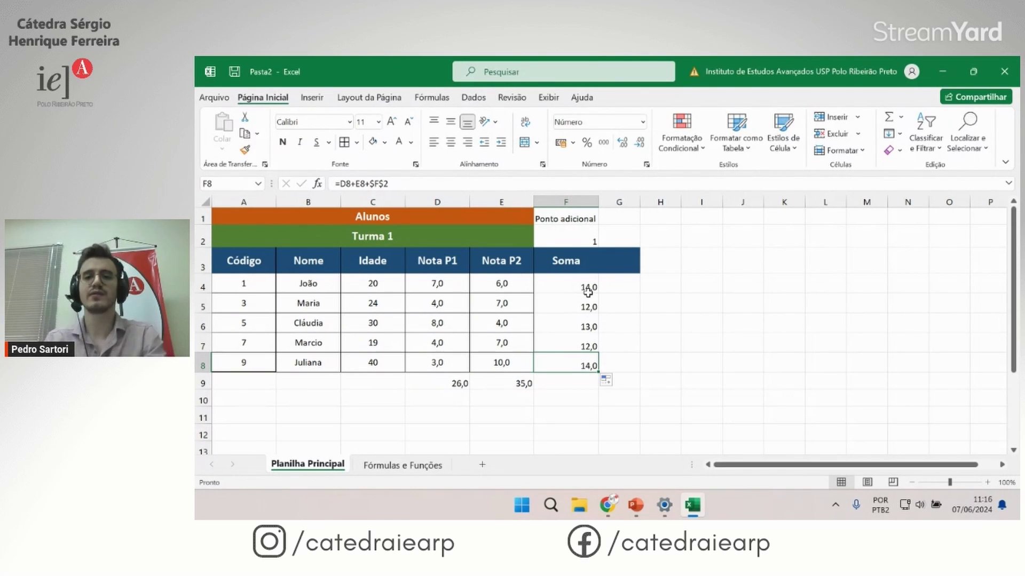
click(579, 240)
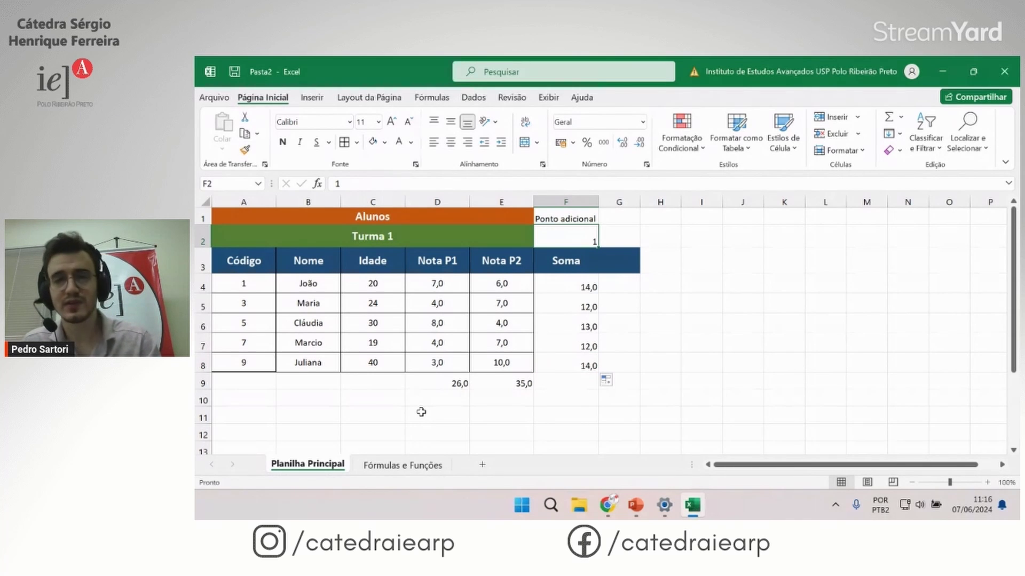
Step: Change the bonus in F2 to 2, raising Soma to 15,0, 13,0, 14,0, 13,0, 15,0
text(2)
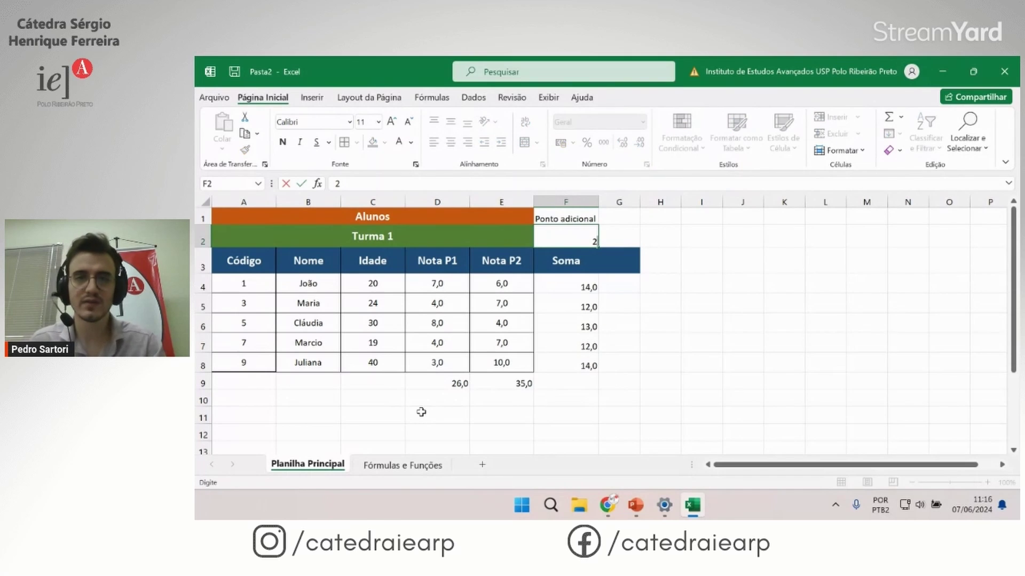
key(Return)
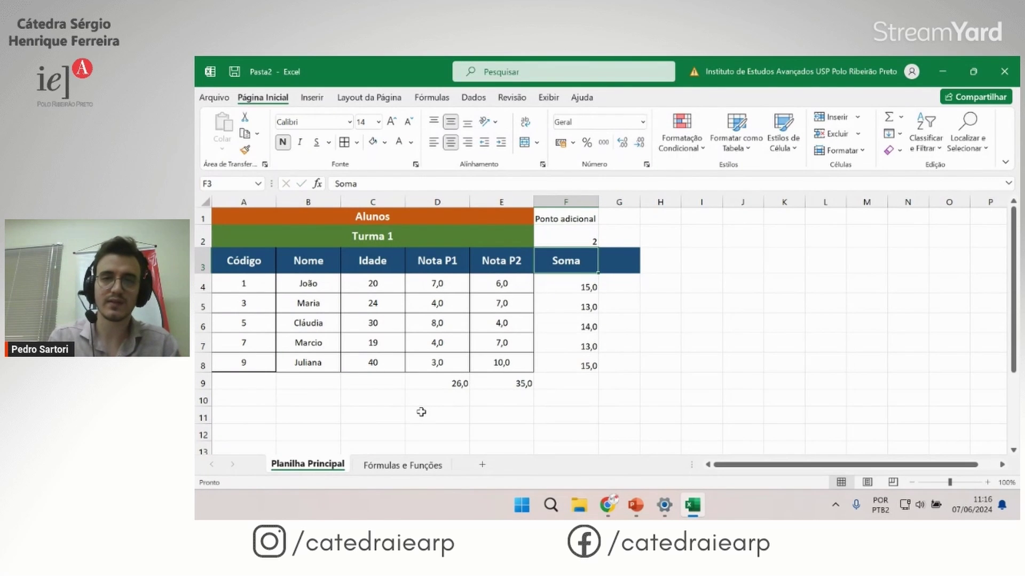
drag(587, 281, 582, 366)
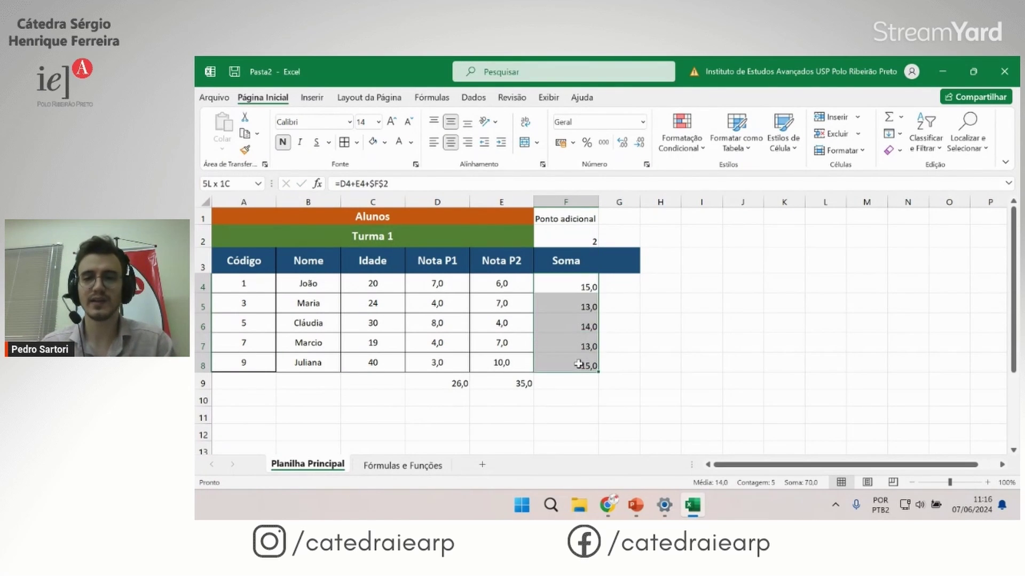
click(660, 362)
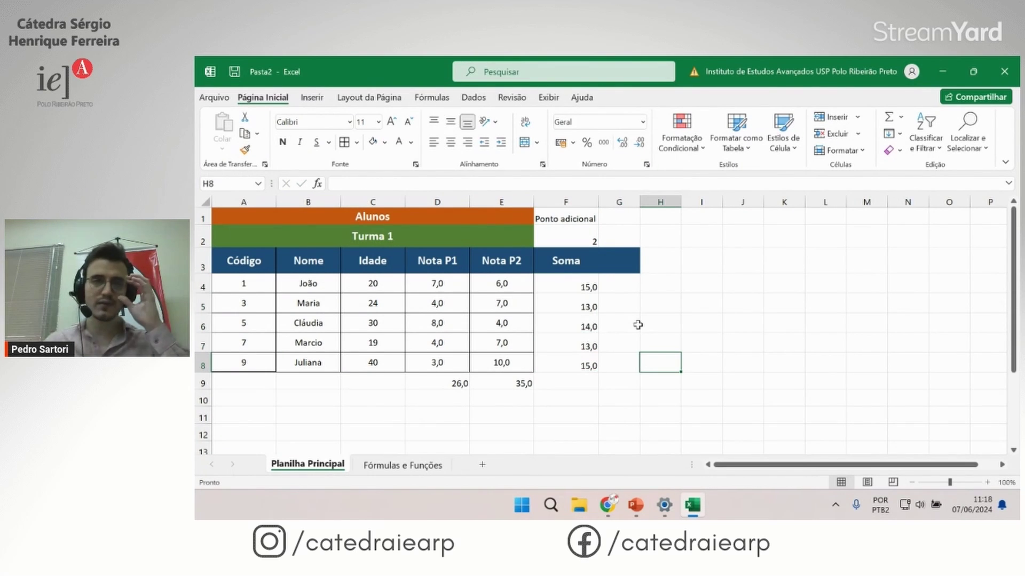
Step: Center the Ponto adicional label and bonus value and give them a fill colour
click(572, 221)
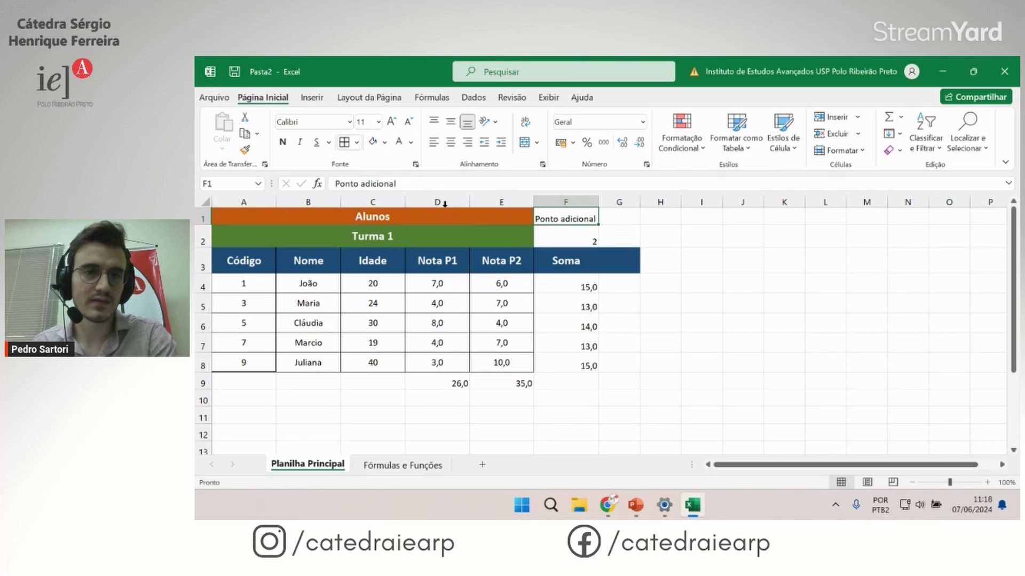
click(645, 252)
drag(555, 228, 560, 241)
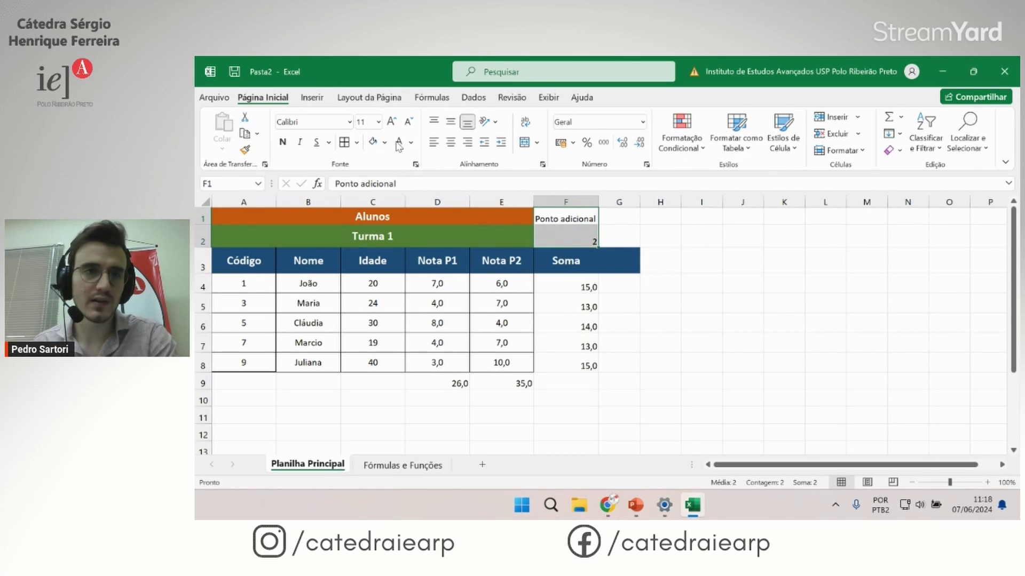
click(701, 236)
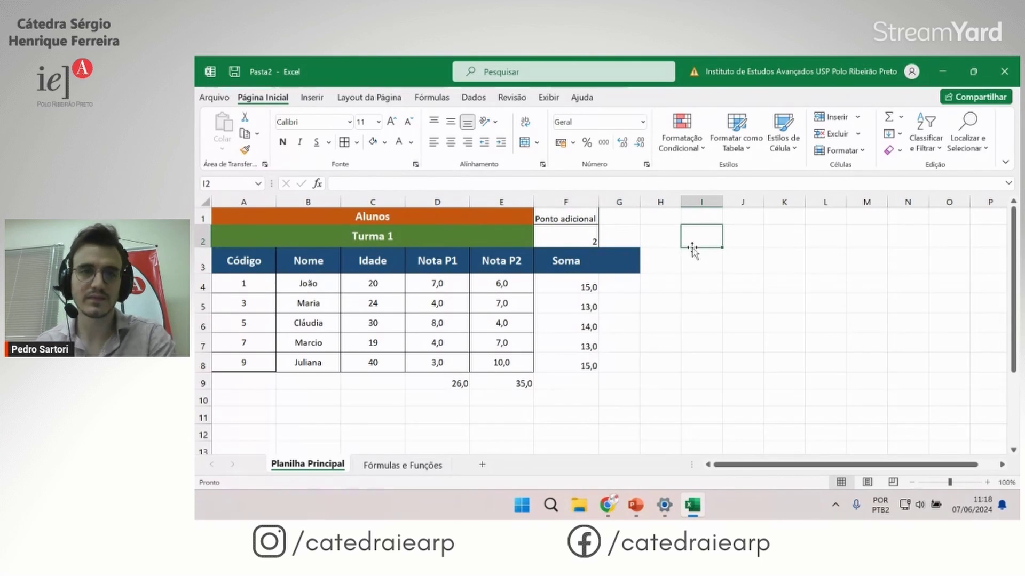
click(566, 235)
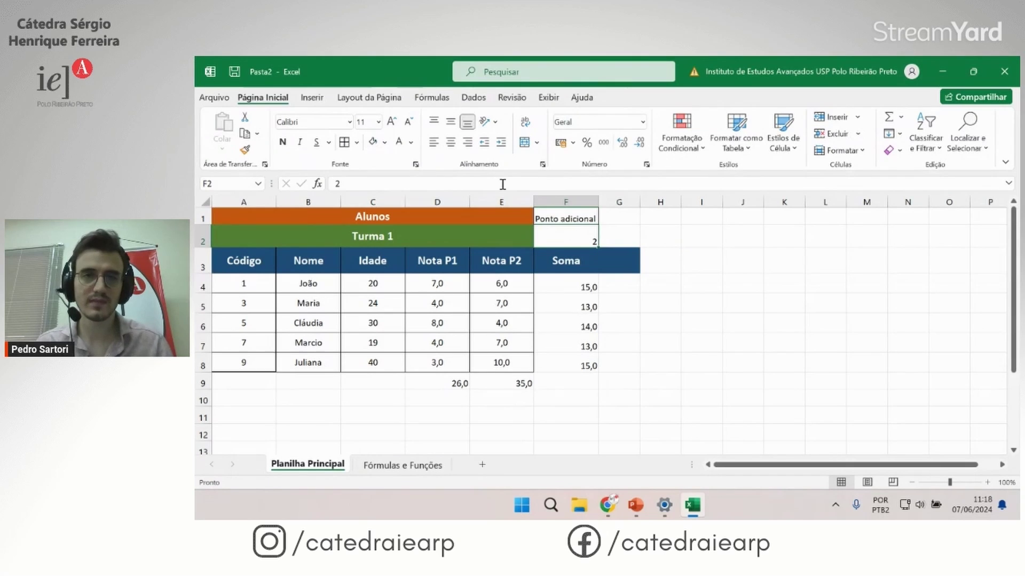
drag(561, 213, 558, 239)
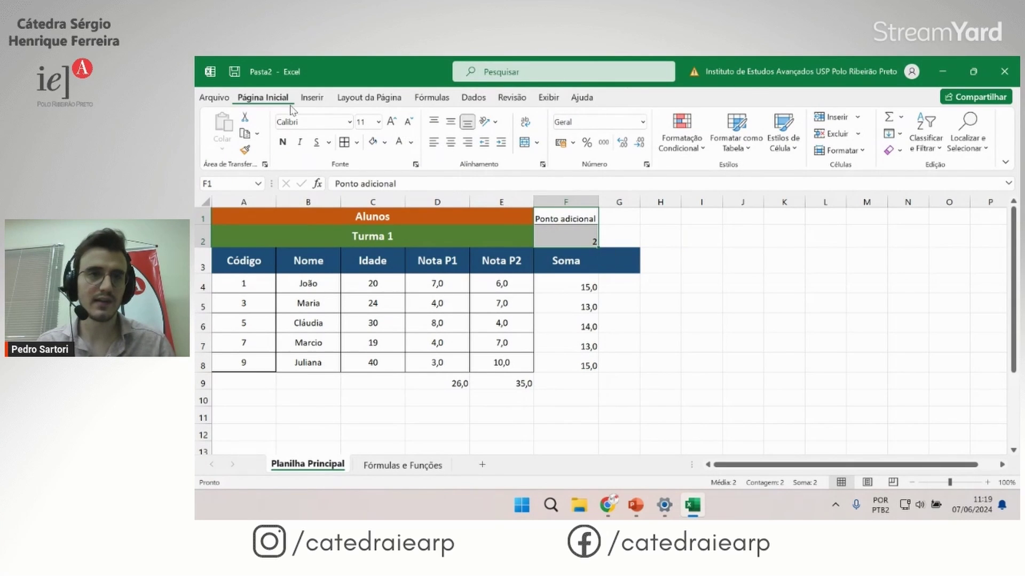
click(450, 142)
click(635, 234)
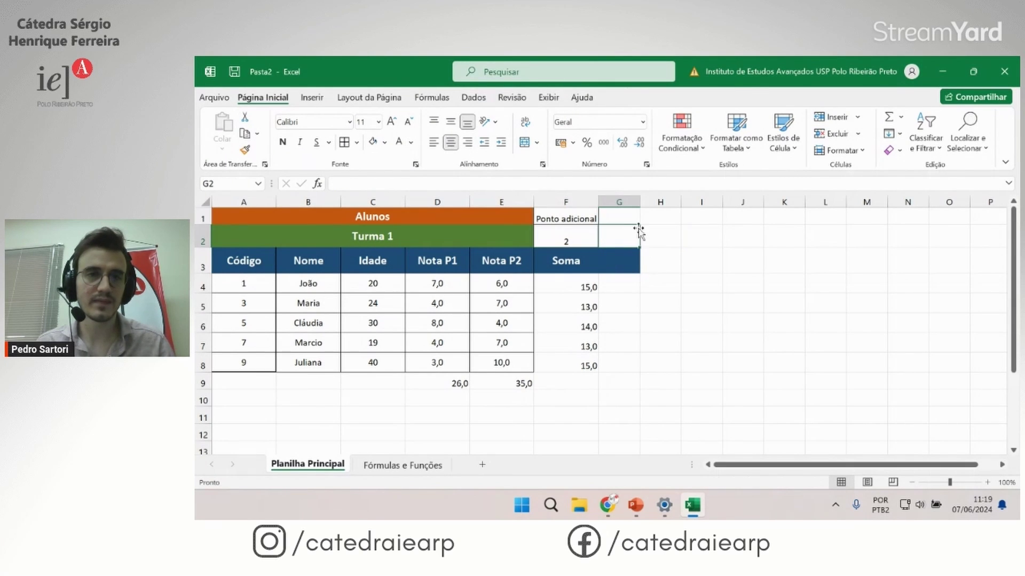
drag(560, 214, 560, 239)
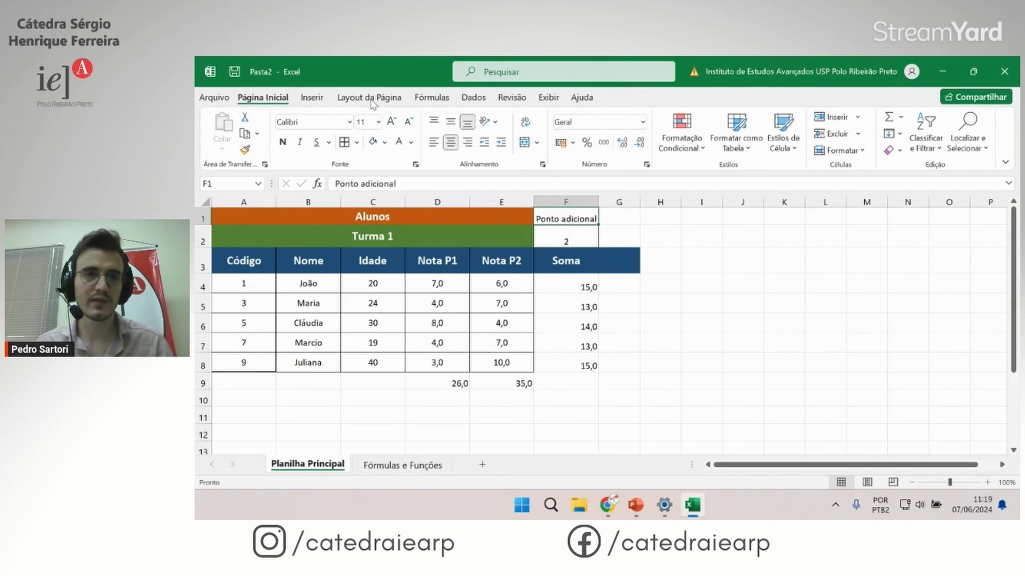
click(385, 142)
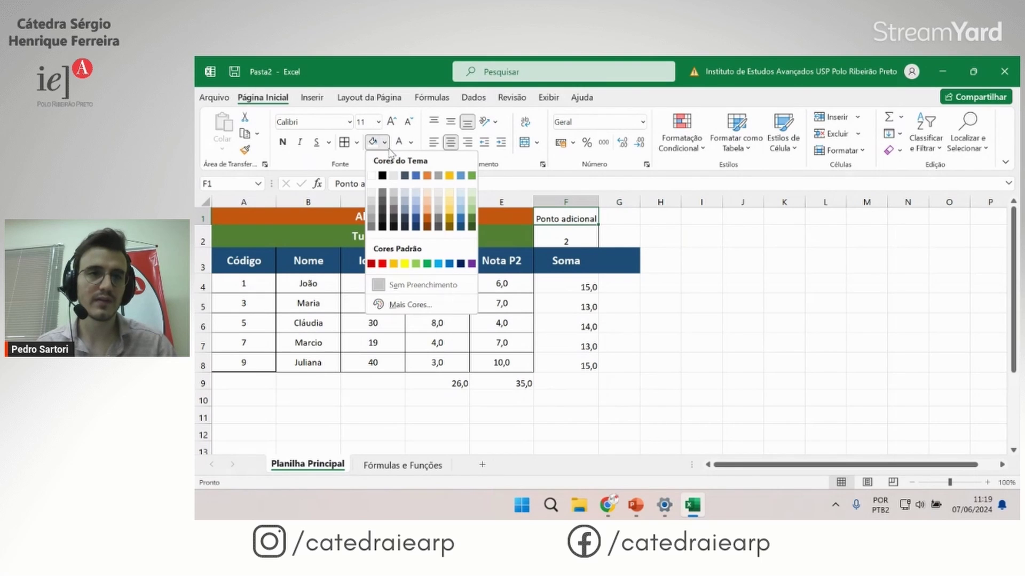
click(438, 216)
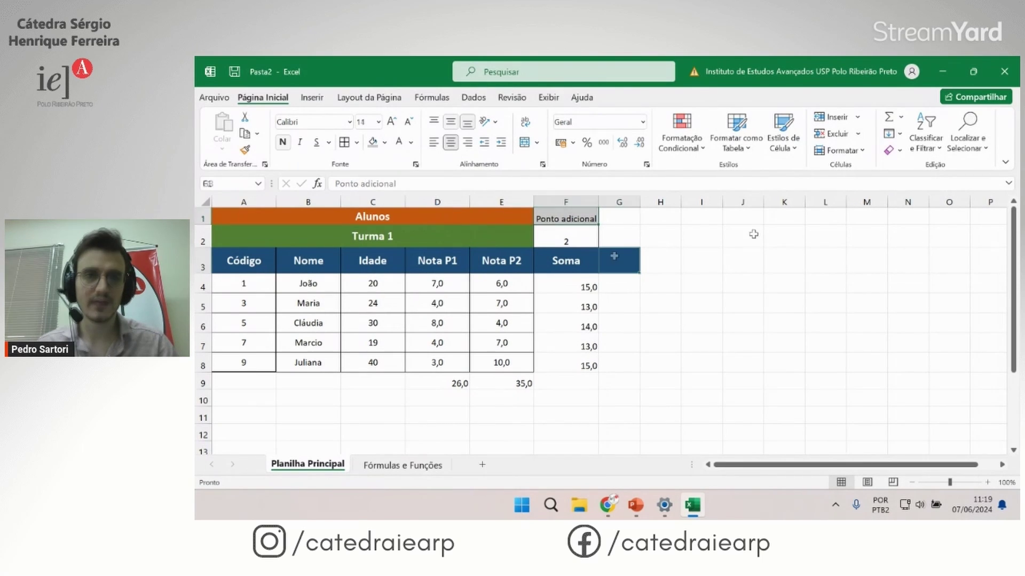
Step: Delete the blank column G next to Soma
click(617, 202)
right_click(618, 202)
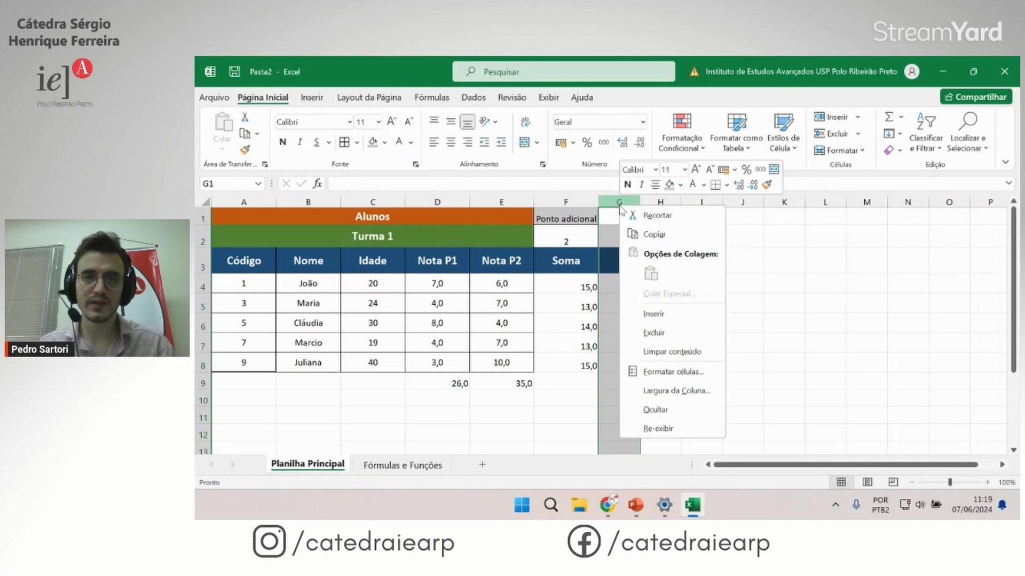
click(656, 333)
click(566, 365)
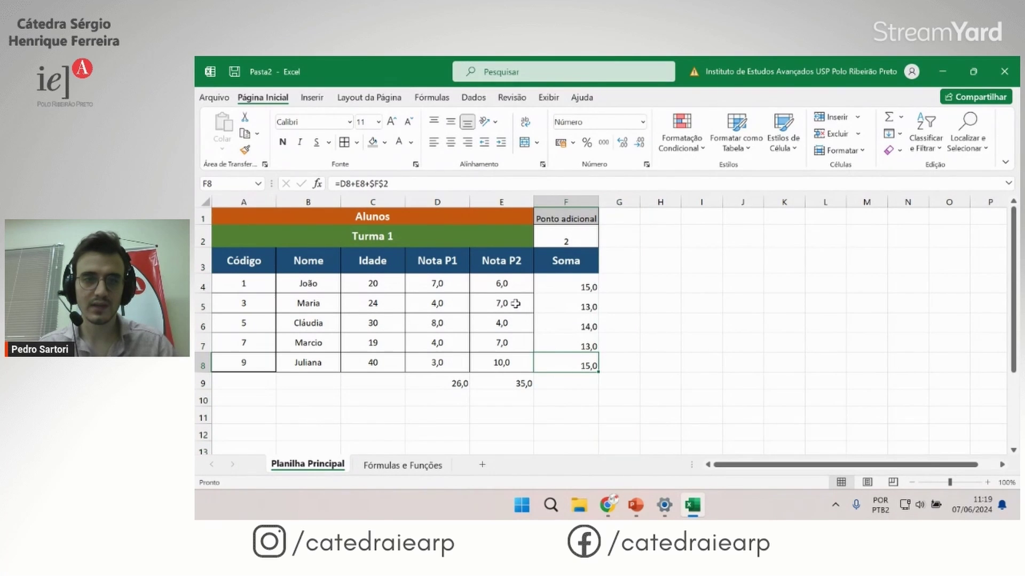
Step: Copy the Nota P2 column's formatting onto the Soma column with Format Painter
drag(498, 263, 506, 364)
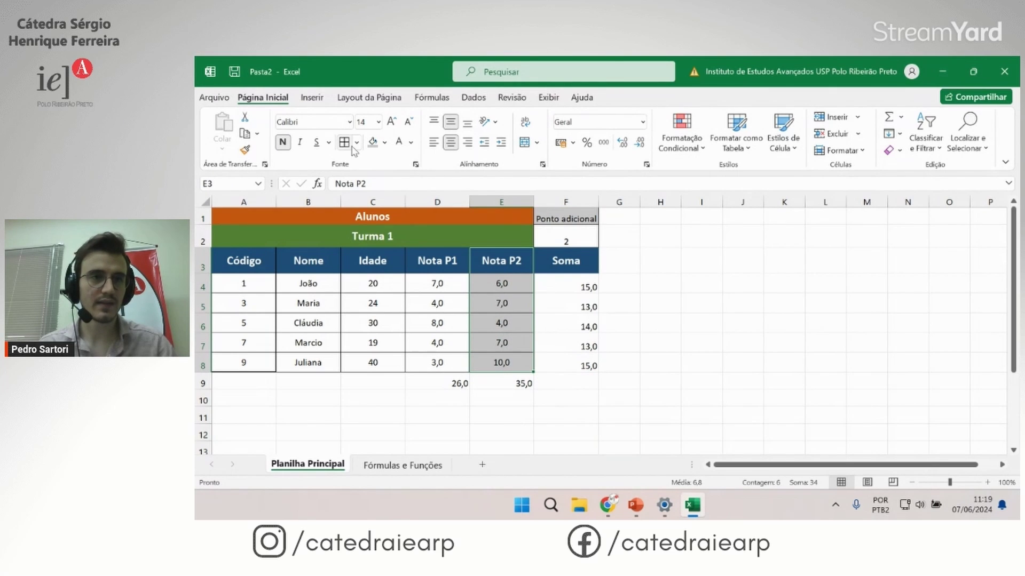
click(245, 151)
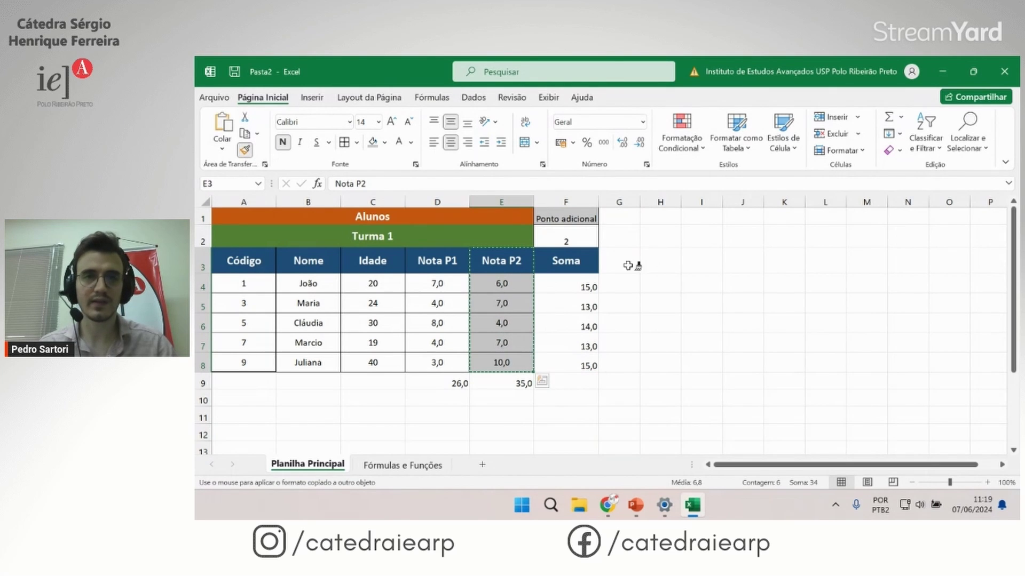
drag(569, 262, 565, 363)
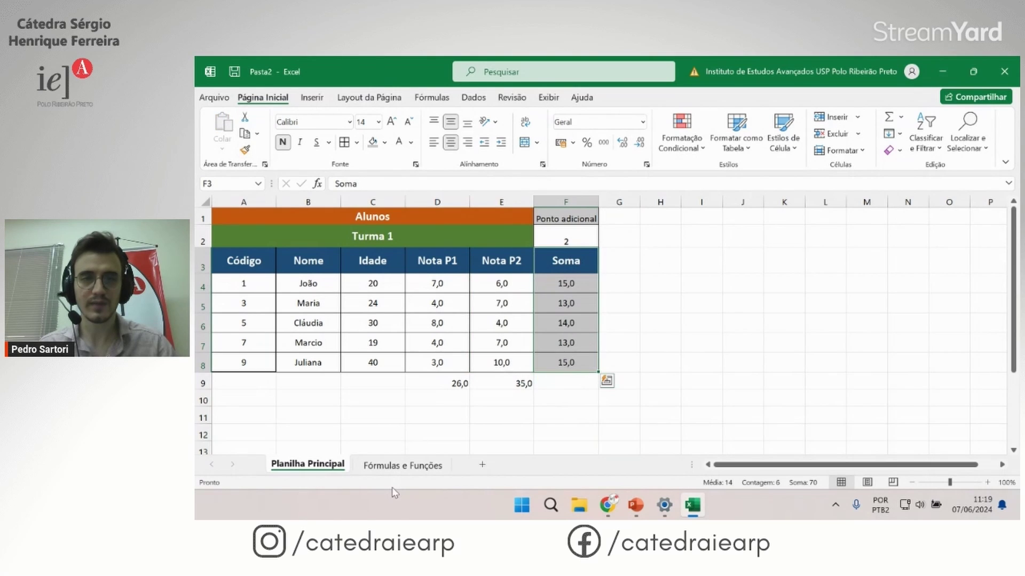
click(661, 283)
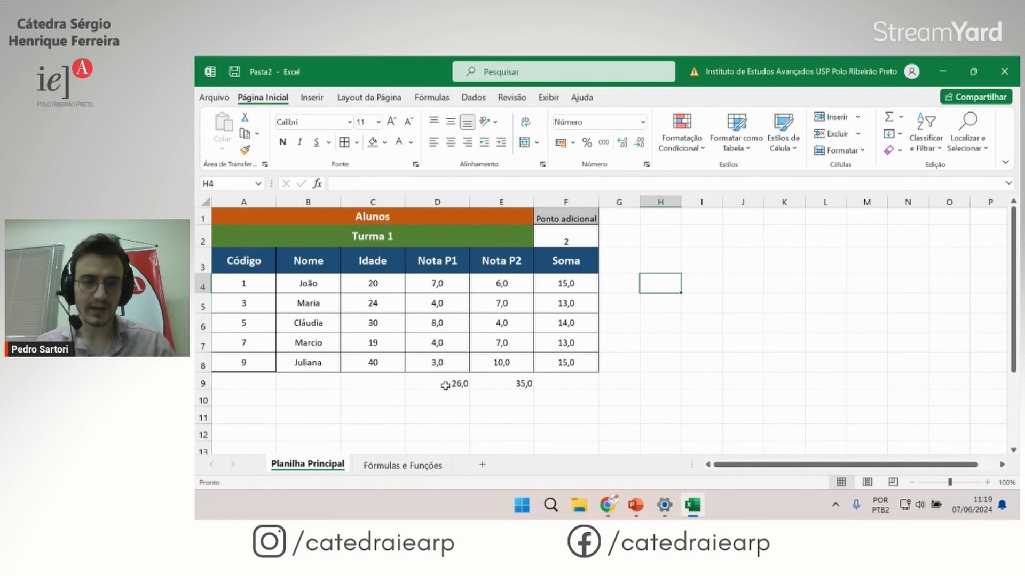
Step: Enter the label 'Total' in cell C9
click(376, 384)
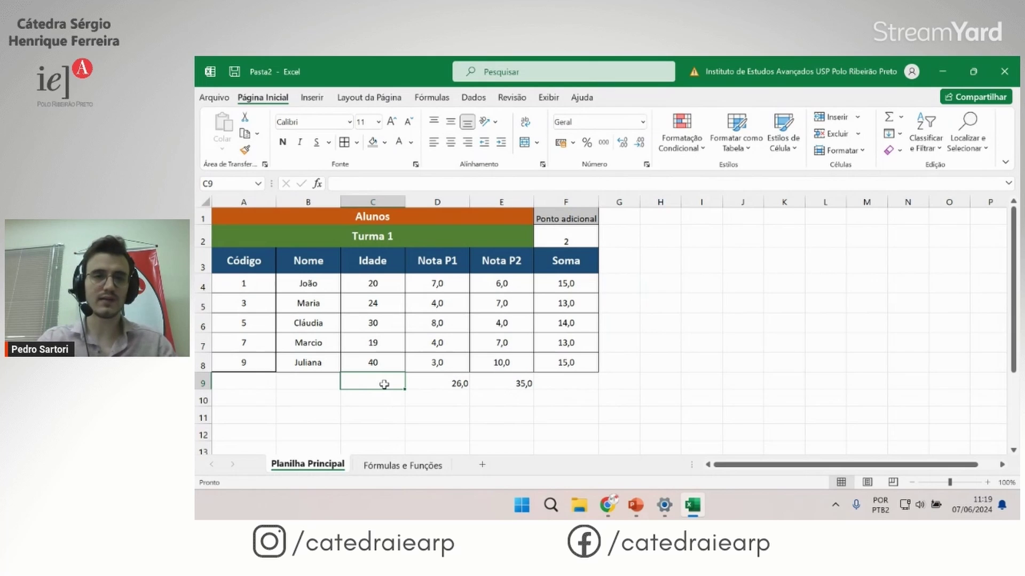
text(Total)
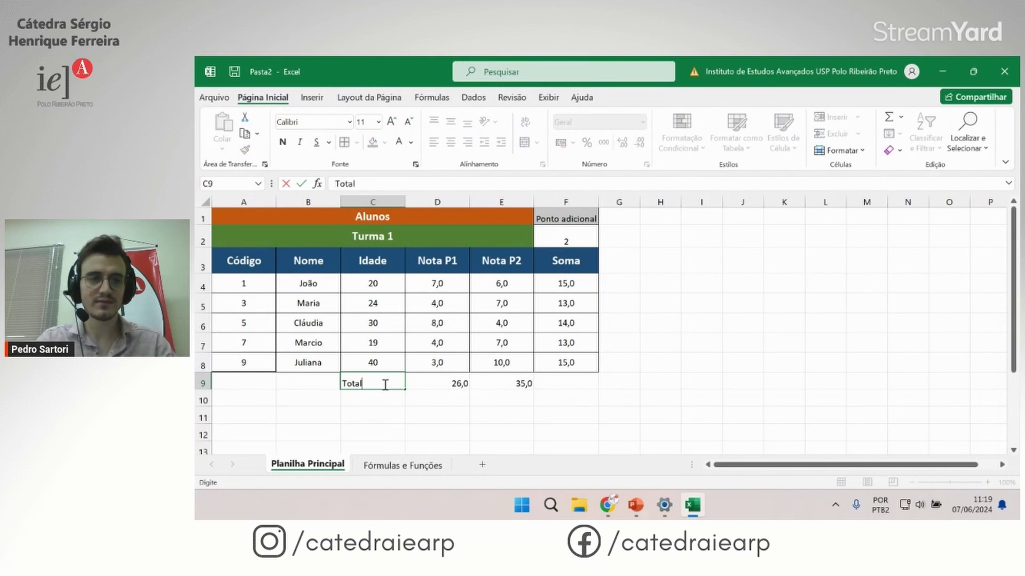
drag(459, 383, 510, 383)
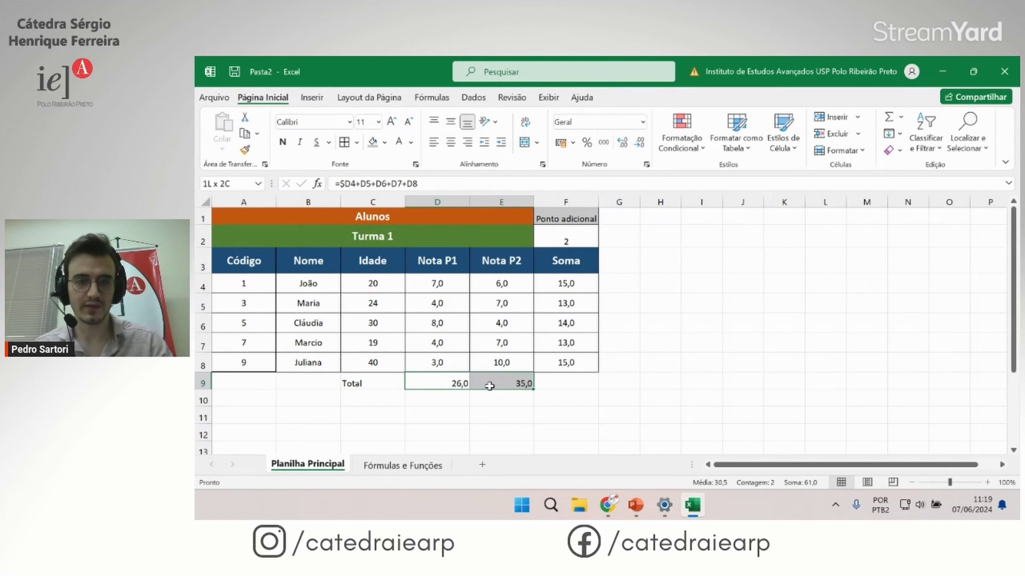
click(501, 432)
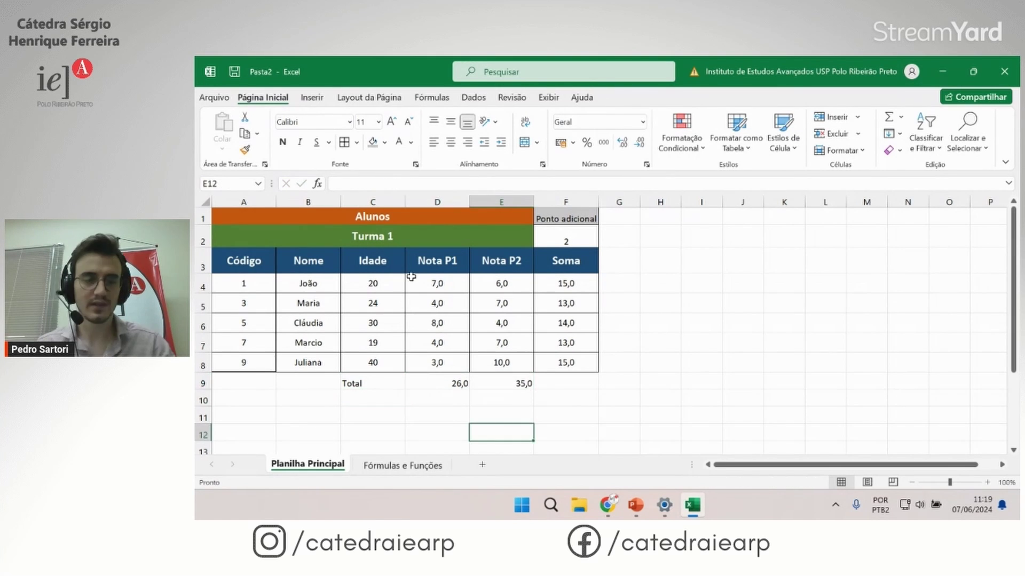
Step: Add borders to the totals row C9:E9 and make the Total label bold
click(448, 383)
drag(373, 383, 521, 383)
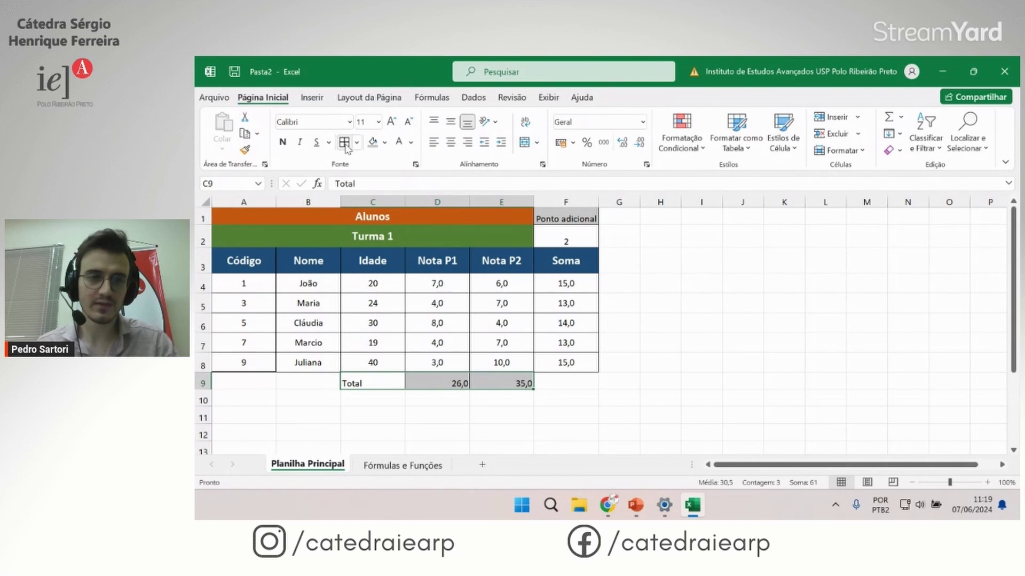
click(457, 400)
click(368, 380)
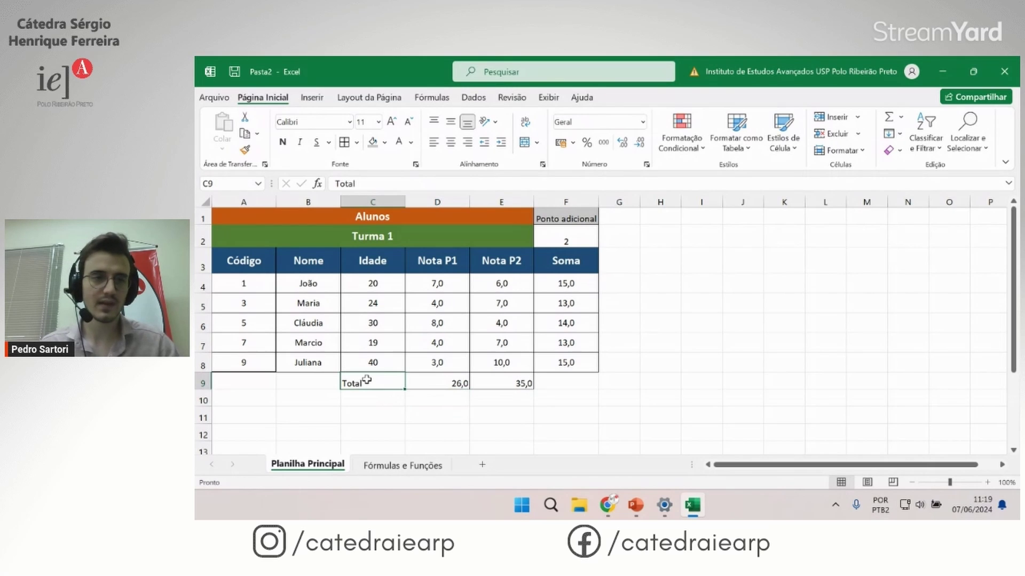
click(283, 142)
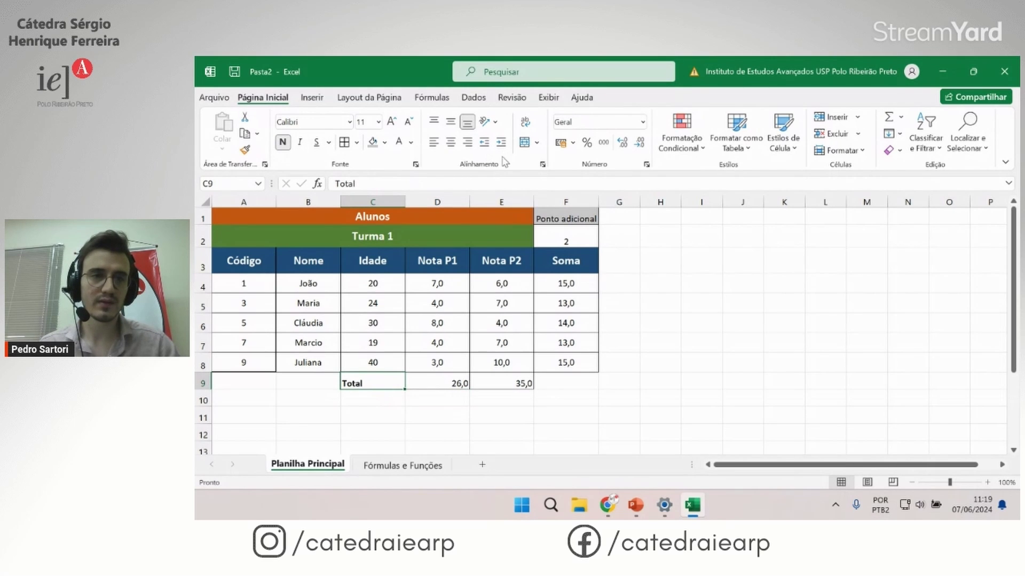
Step: Centre the contents of the totals row C9:E9
click(383, 411)
drag(379, 383, 520, 384)
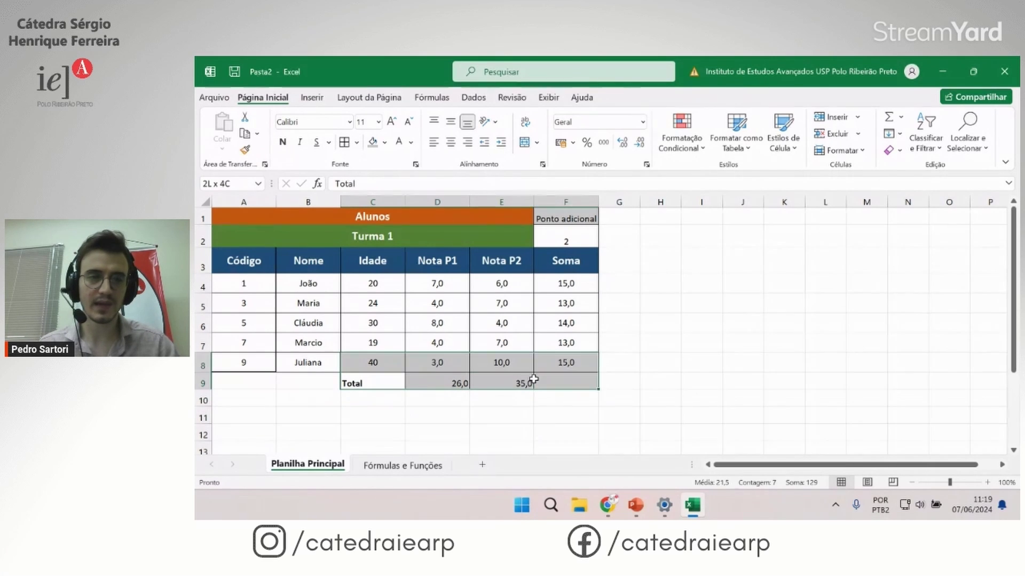
click(450, 142)
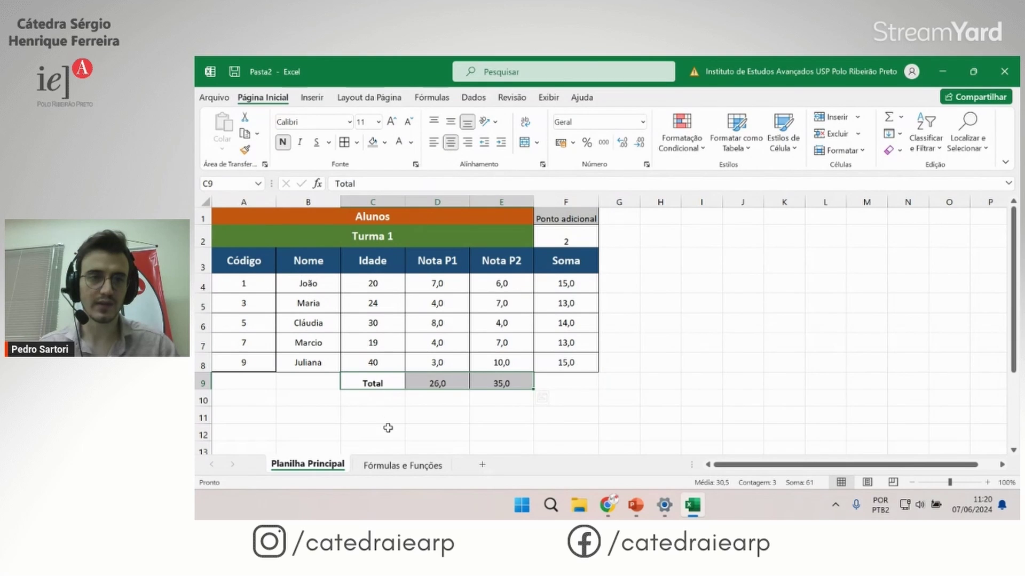
click(389, 431)
Step: Give the Total label cell C9 a grey fill colour
click(378, 383)
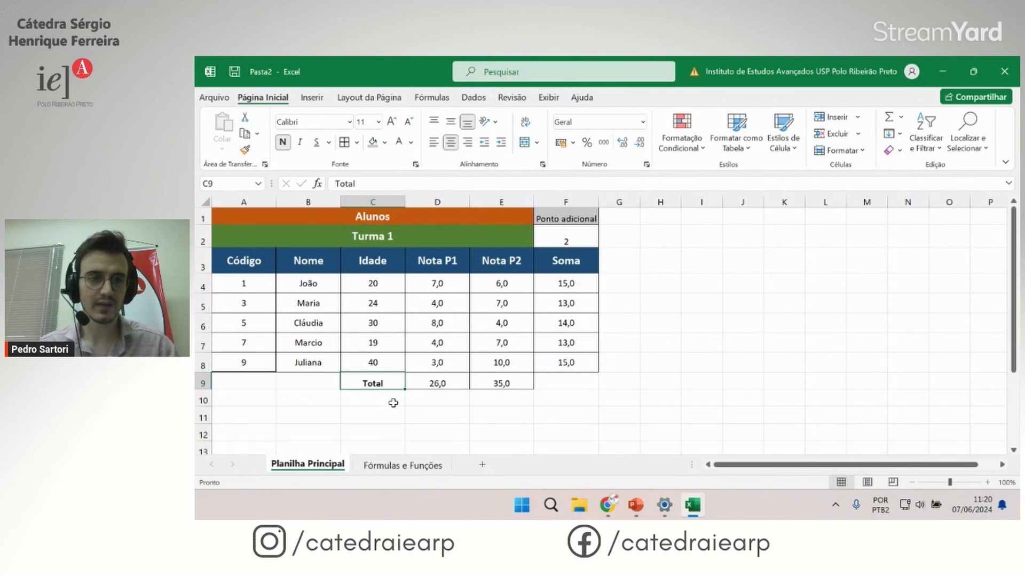
click(385, 143)
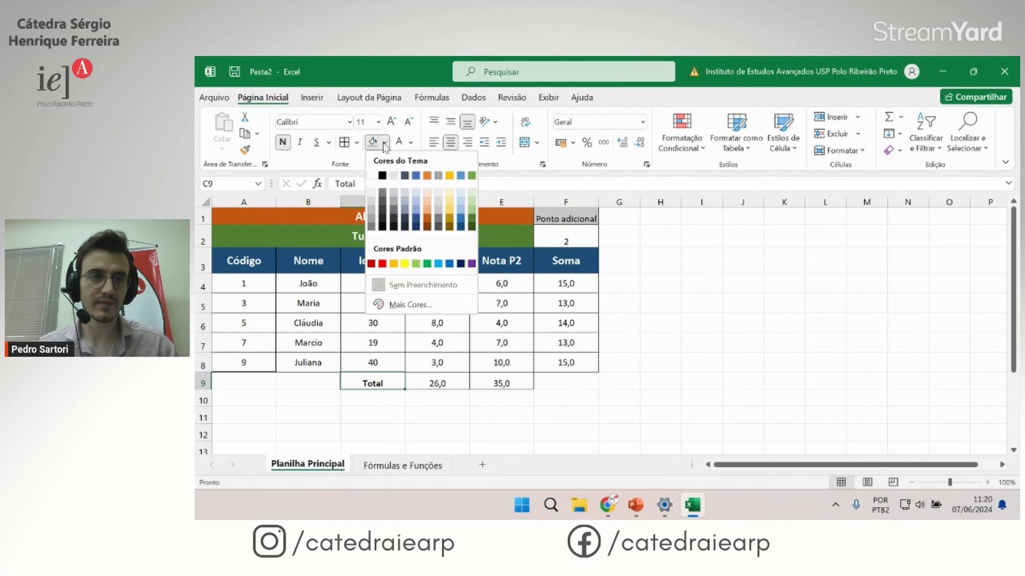
click(393, 200)
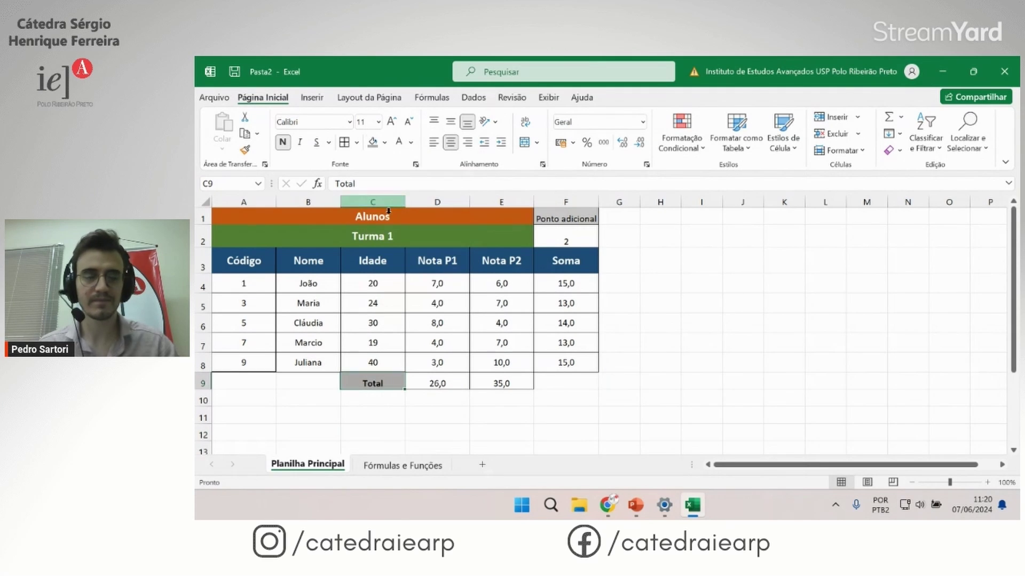
click(501, 398)
click(422, 384)
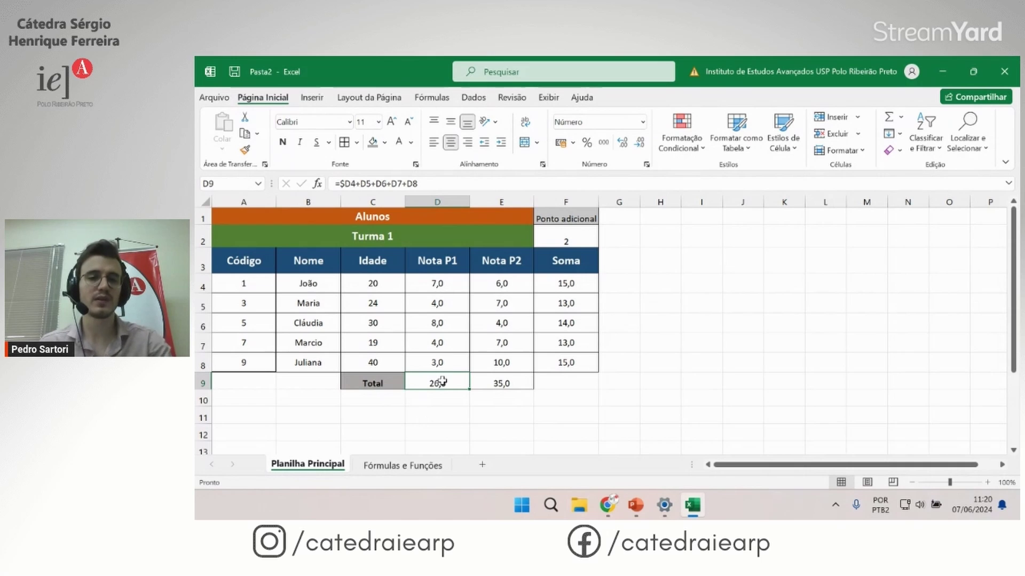
Step: Erase D9's =$D4+D5+D6+D7+D8 total and start typing a new =SOMA formula
double_click(444, 381)
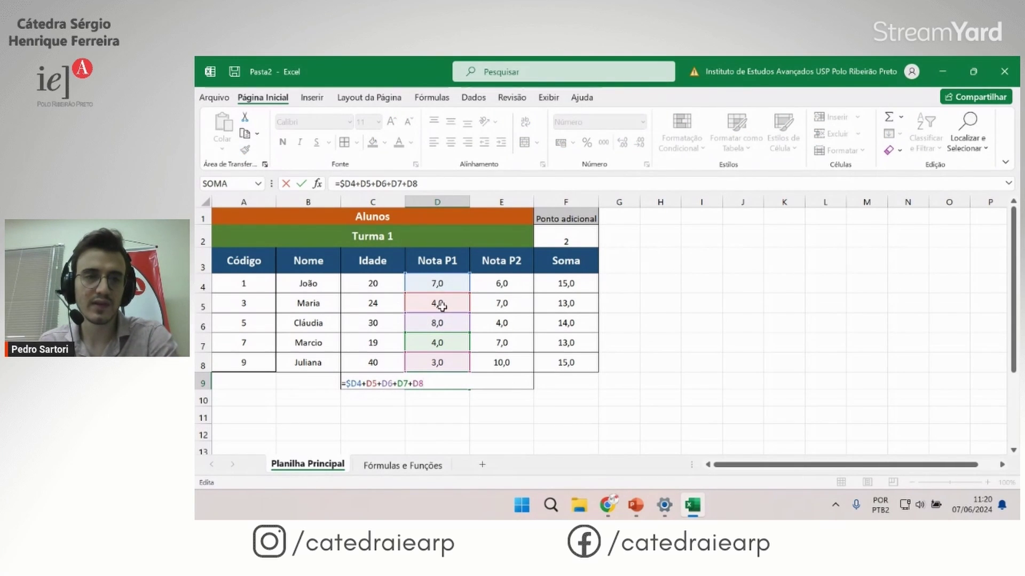
click(410, 383)
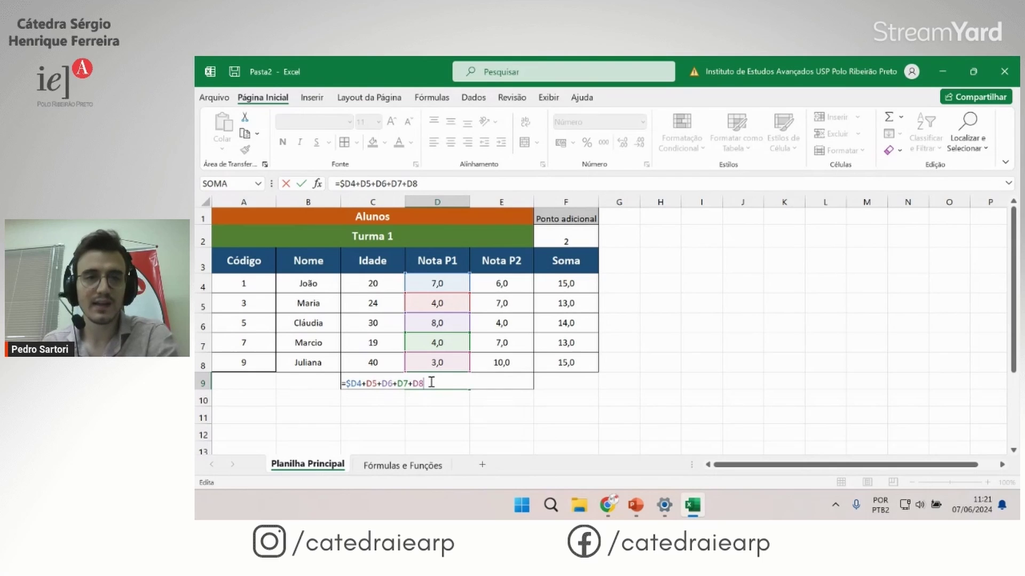
drag(431, 383, 348, 381)
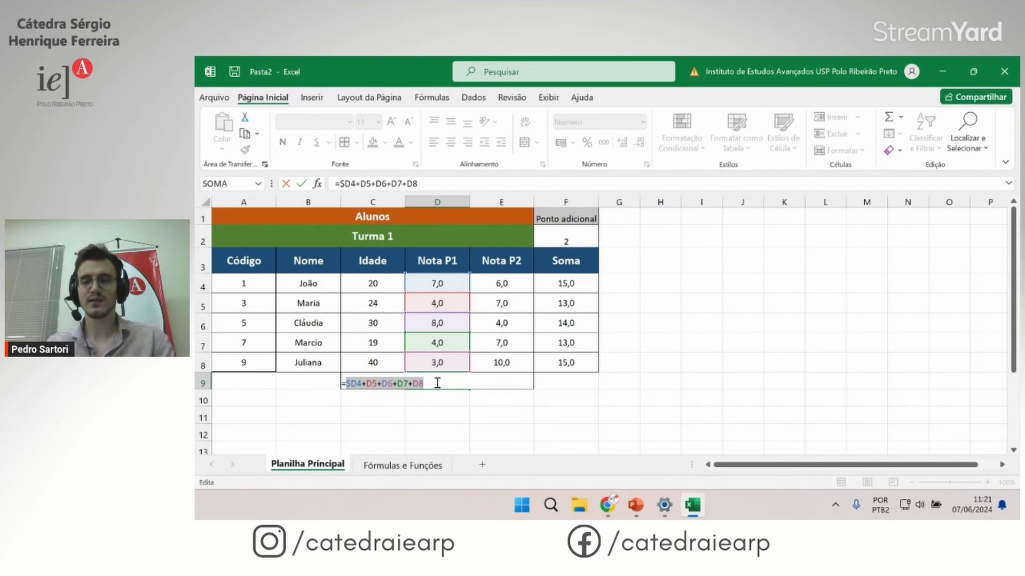
key(BackSpace)
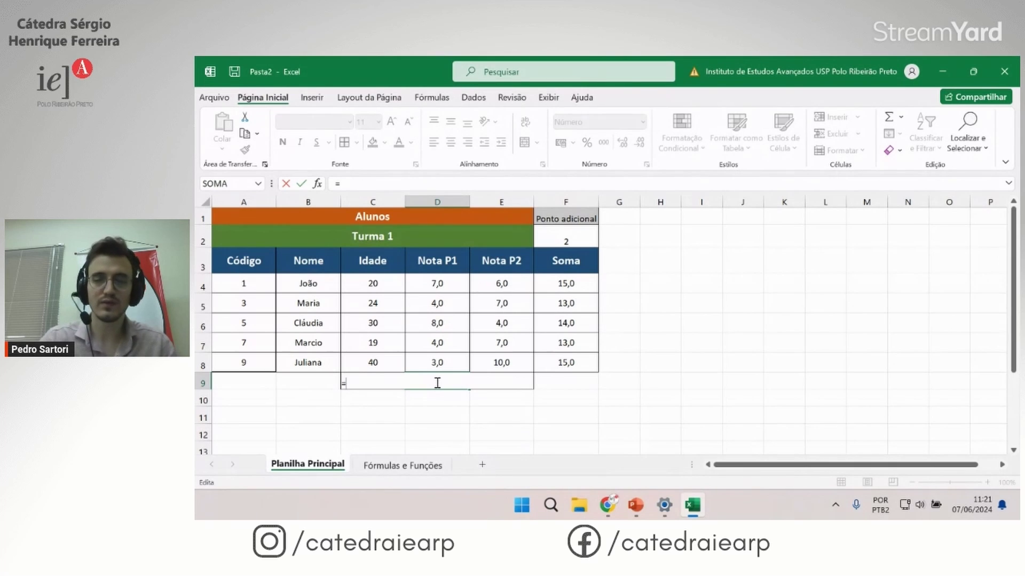
key(Escape)
text(=)
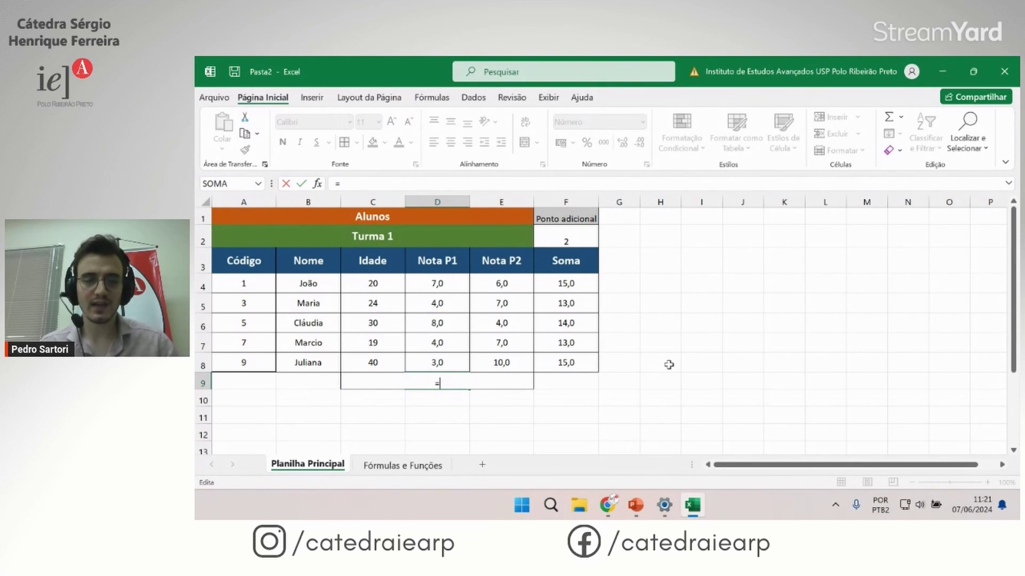
text(S)
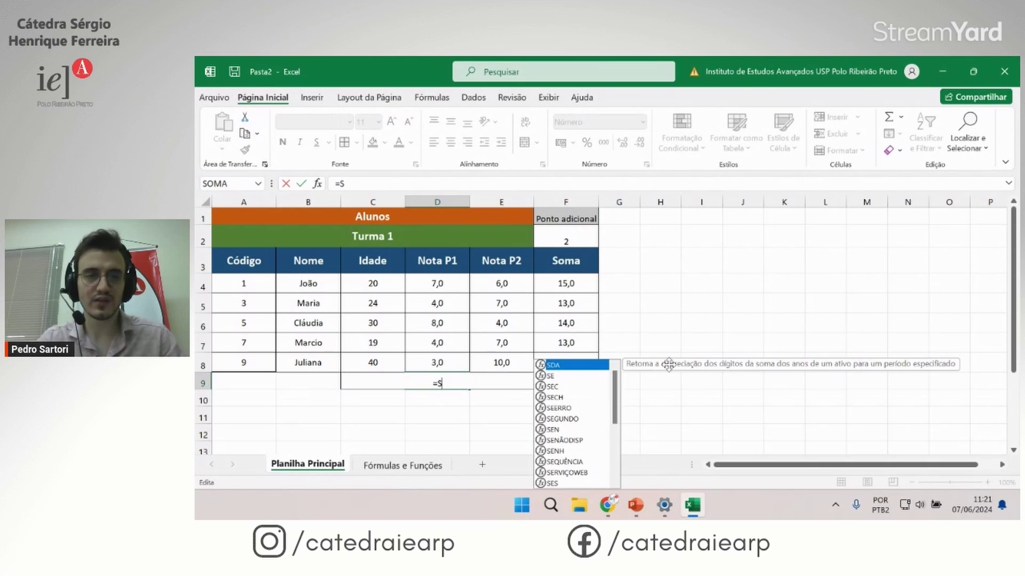
text(o)
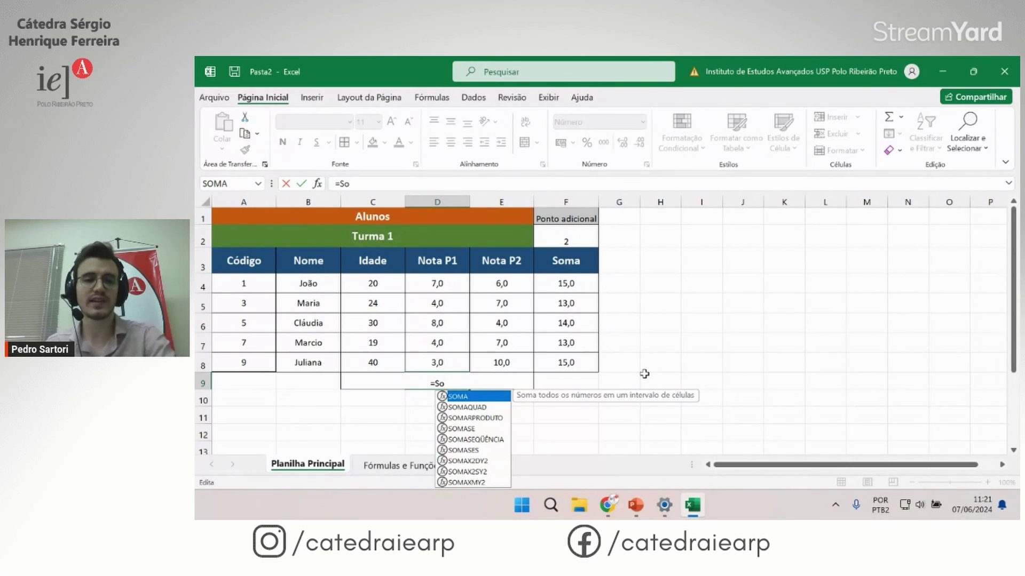
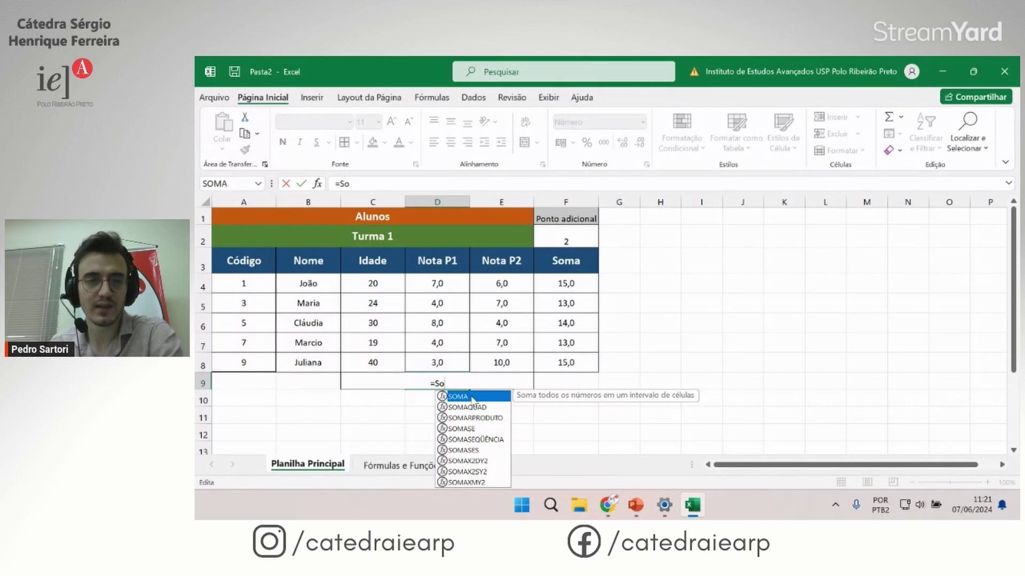
Step: Enter =SOMA(D4;D5;D6;D7;D8) in D9 to total the five Nota P1 grades as 26,0
double_click(472, 398)
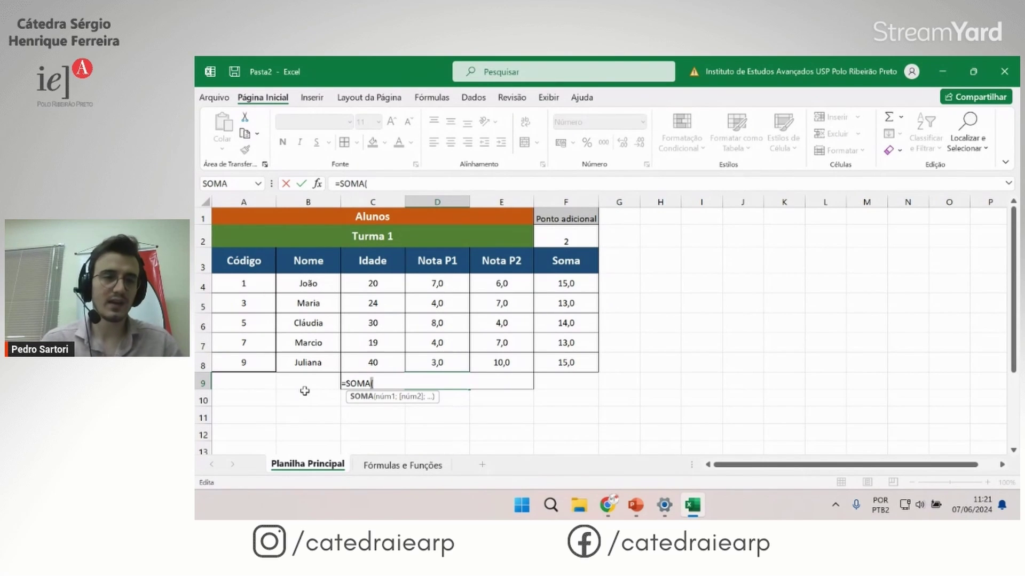
click(378, 383)
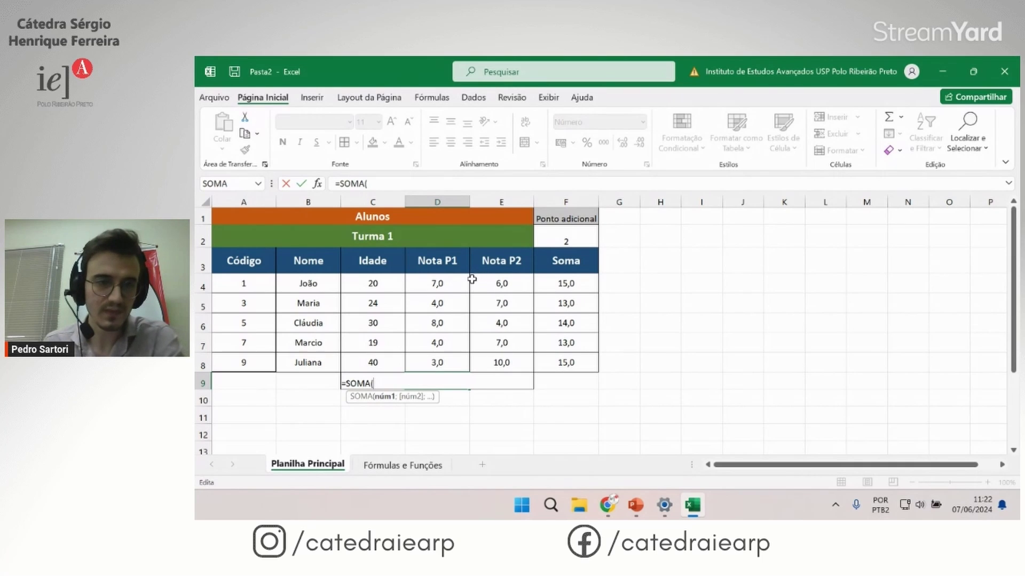
click(427, 284)
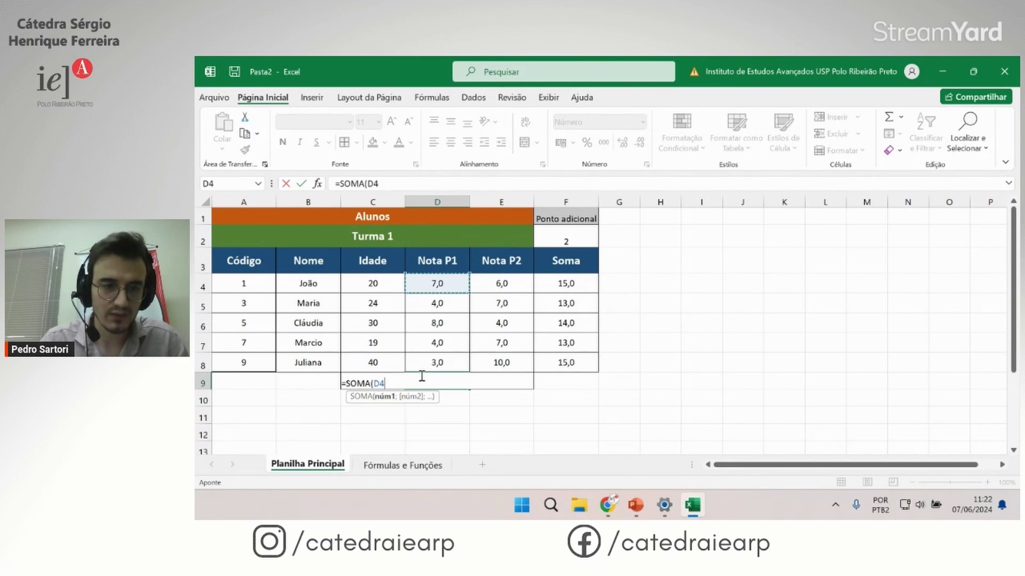
text(;)
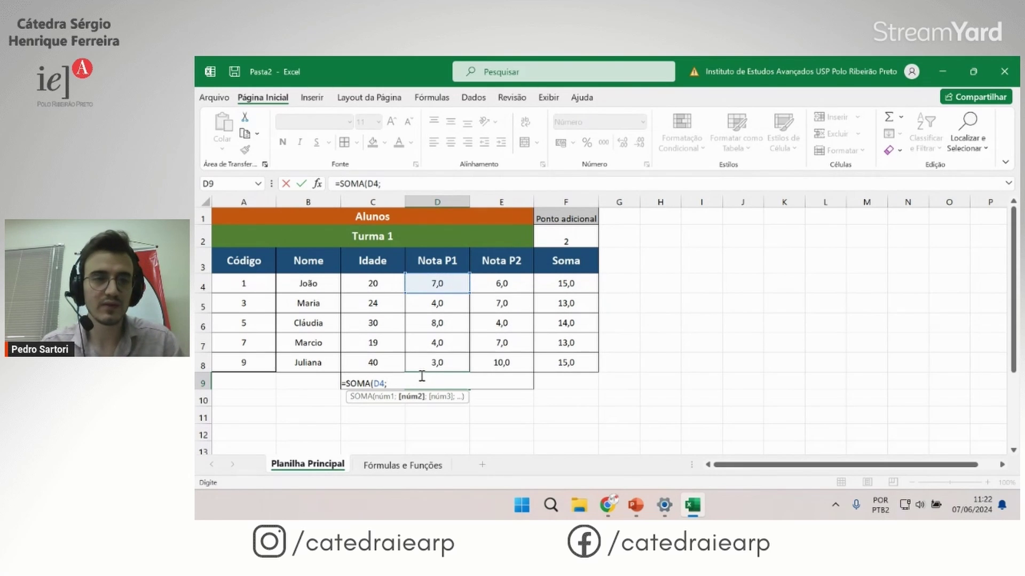
click(443, 304)
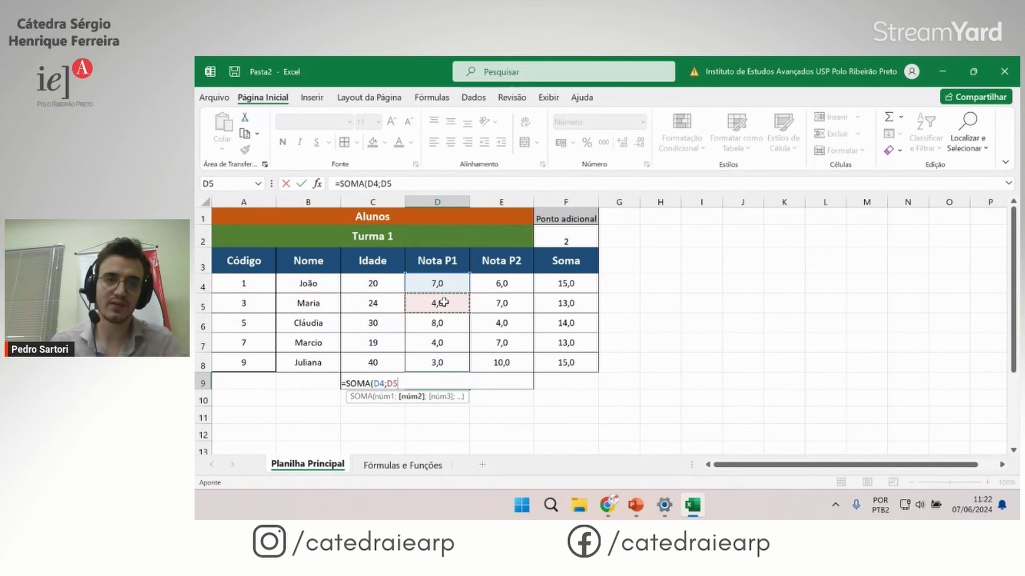
text(;)
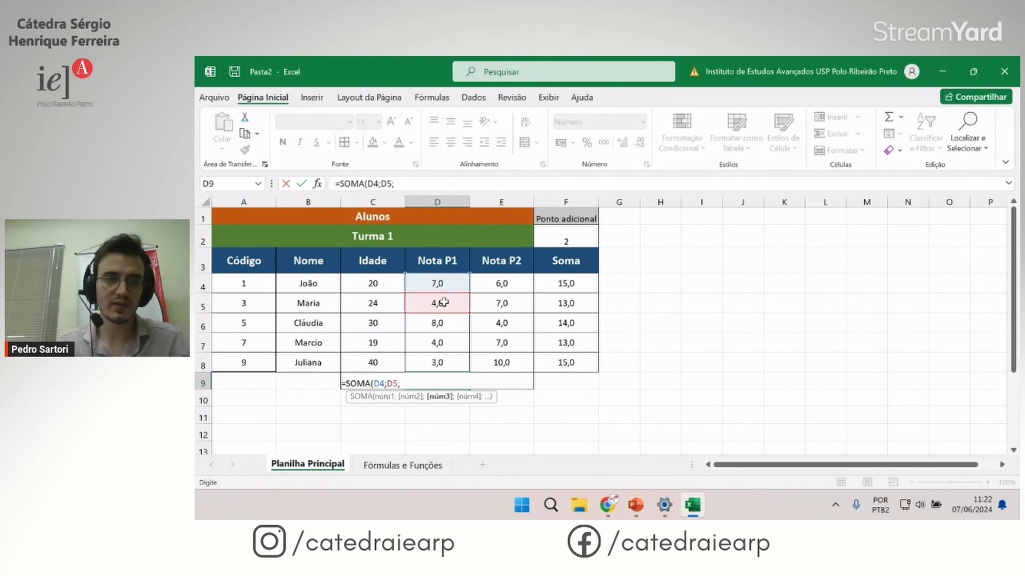
click(430, 323)
text(;)
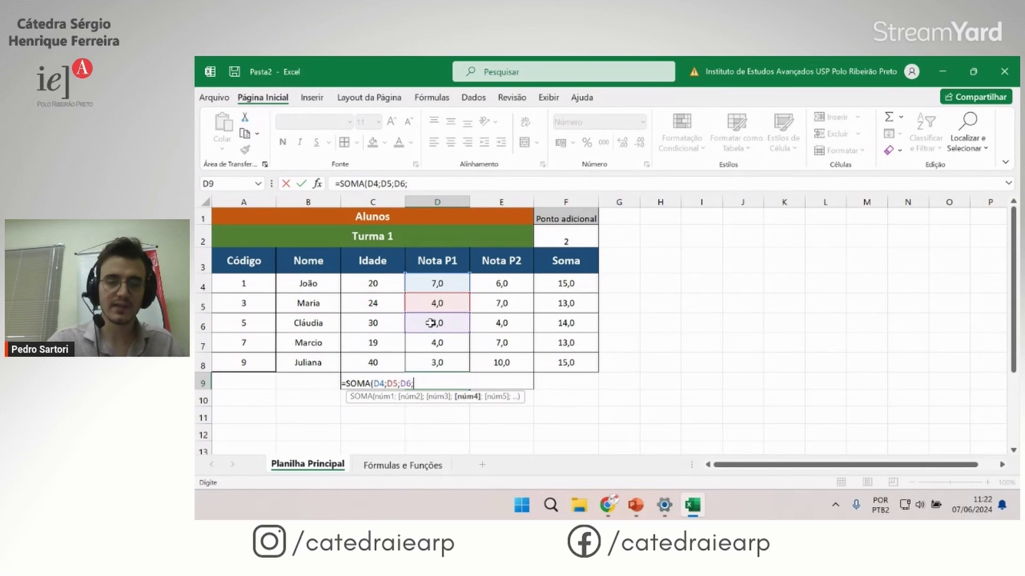
click(433, 342)
text(;)
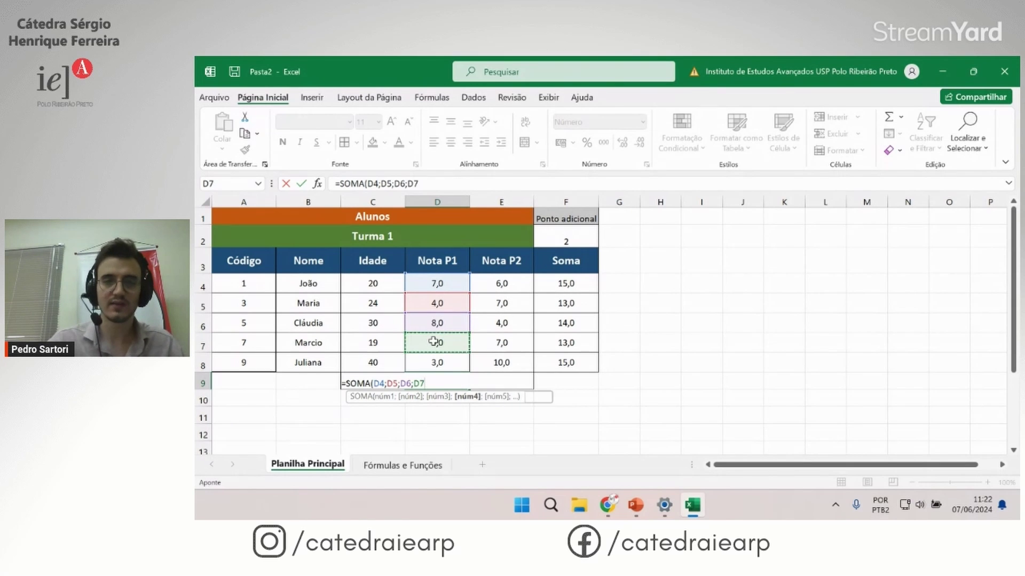
click(437, 361)
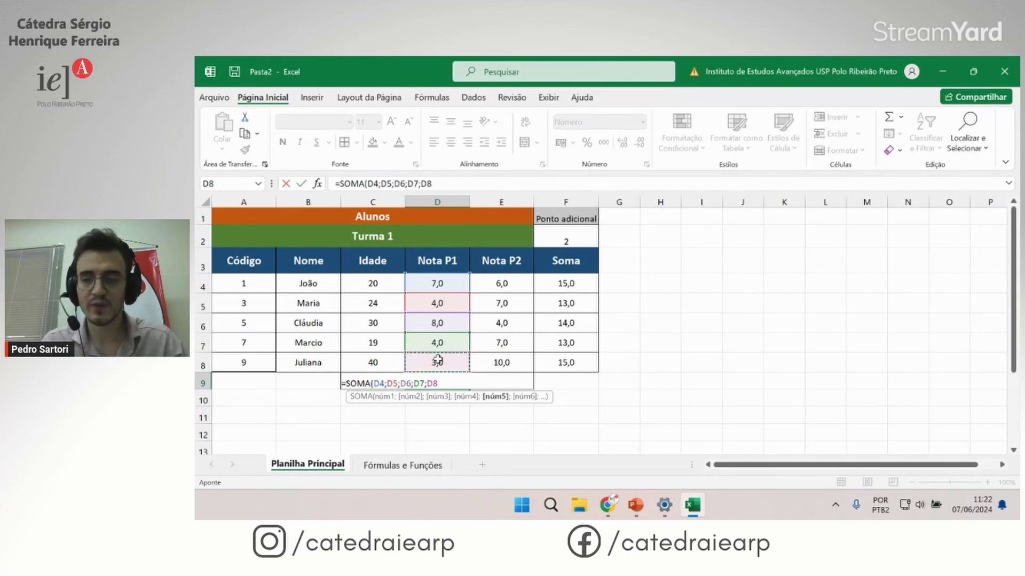
key(Return)
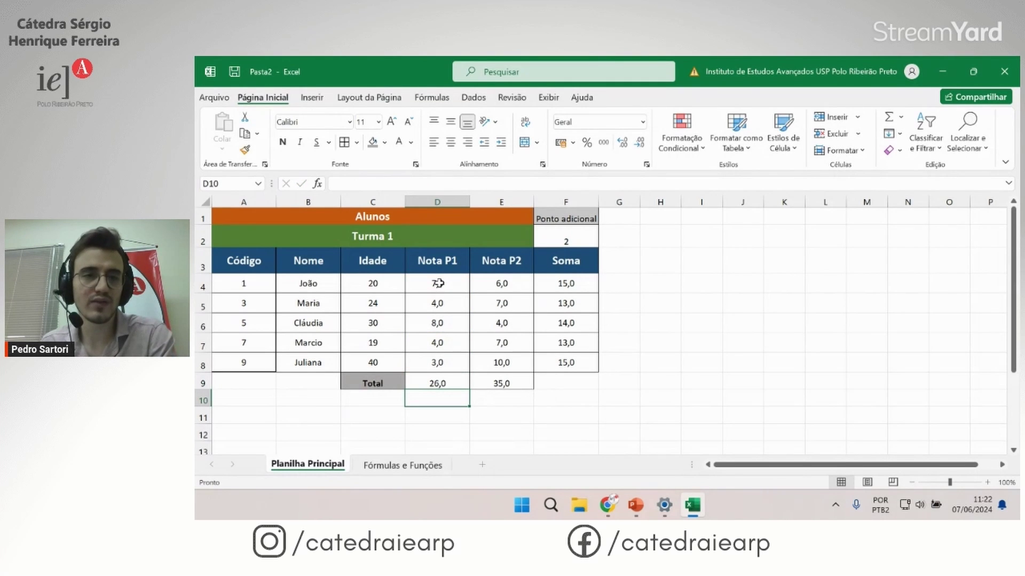
Step: Reopen D9's SOMA formula and highlight its function name and the D8 argument
drag(437, 283, 437, 363)
double_click(440, 384)
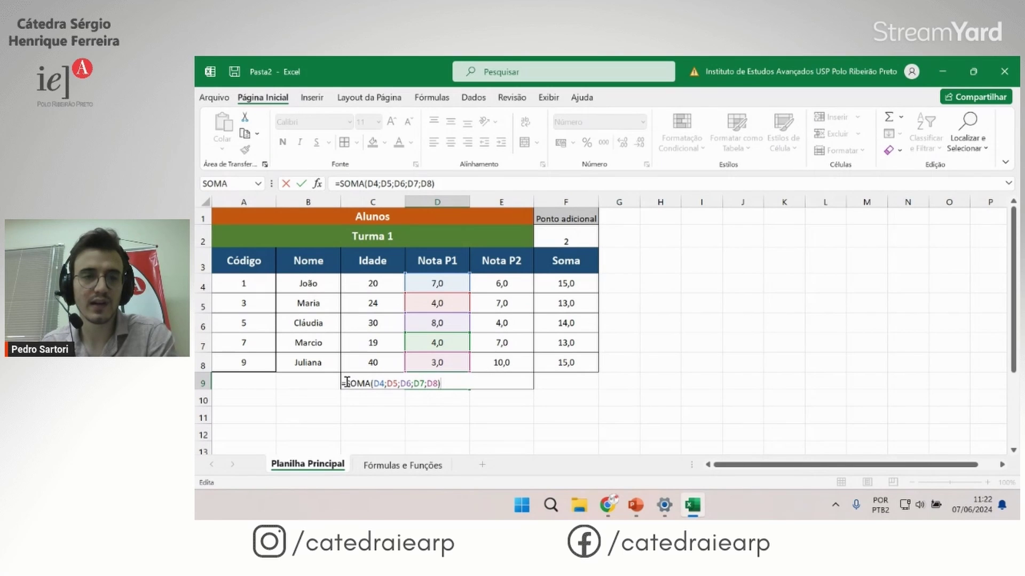
drag(346, 383, 369, 382)
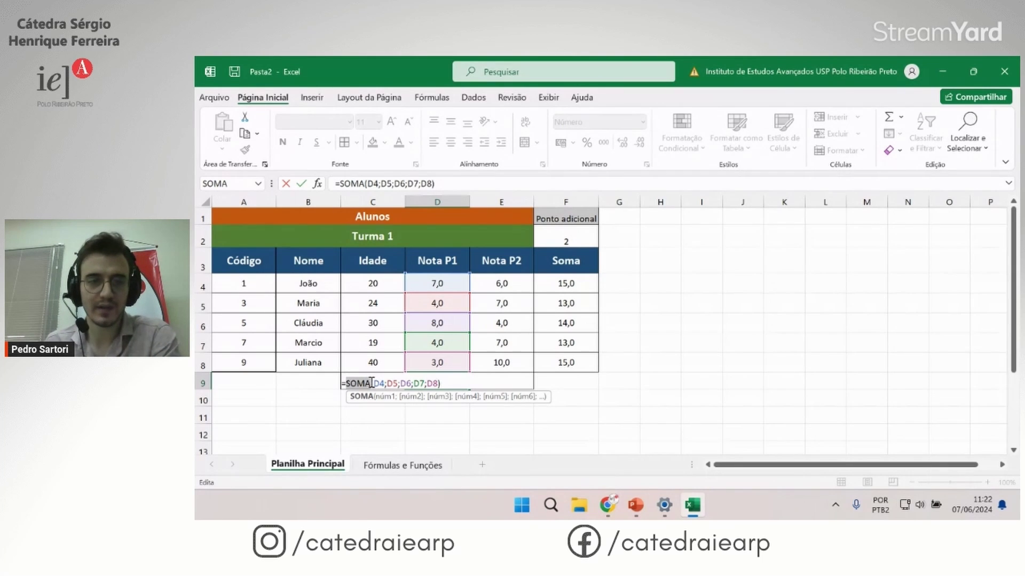
click(372, 383)
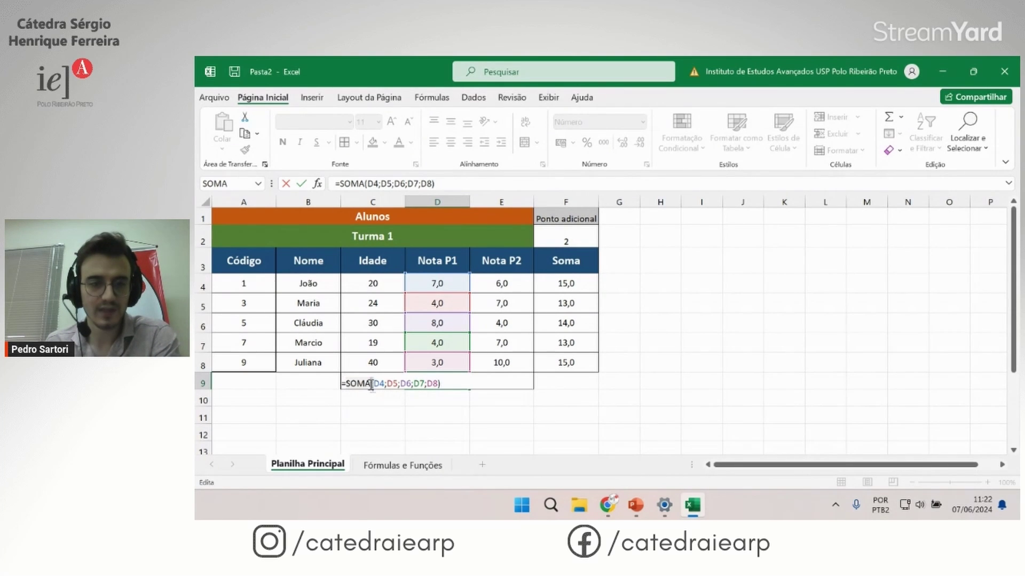
click(438, 383)
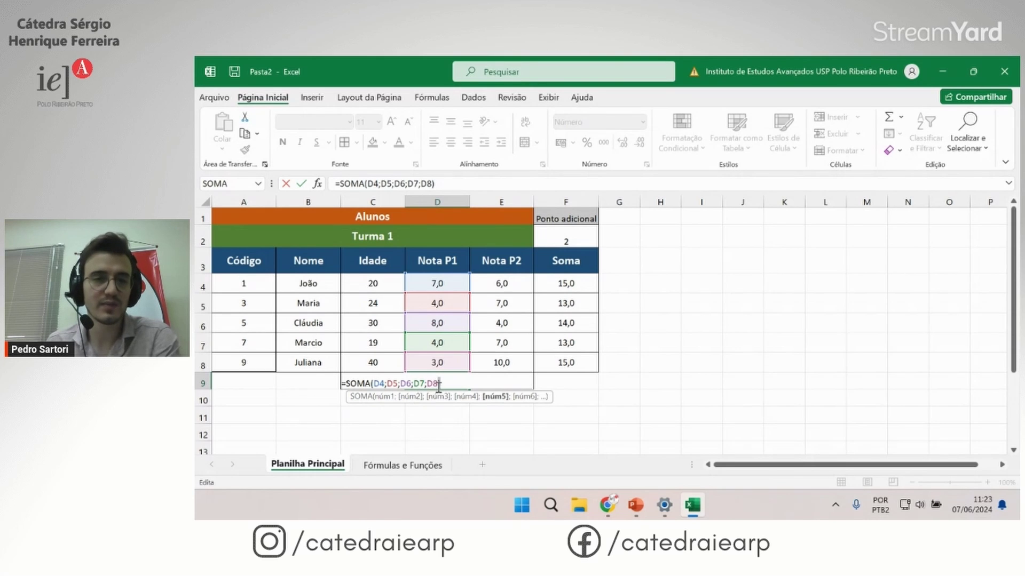
drag(437, 383, 430, 384)
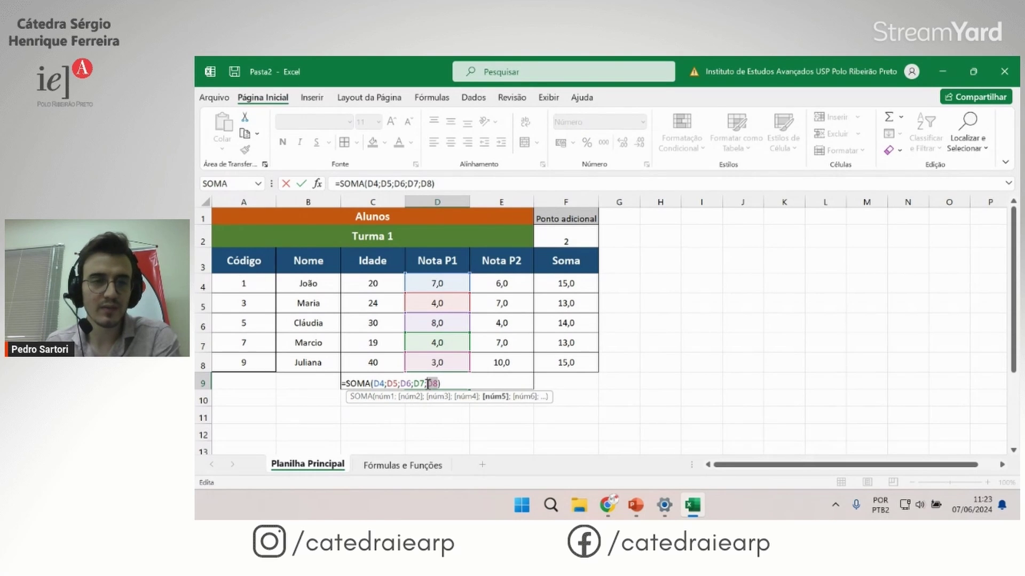
click(389, 384)
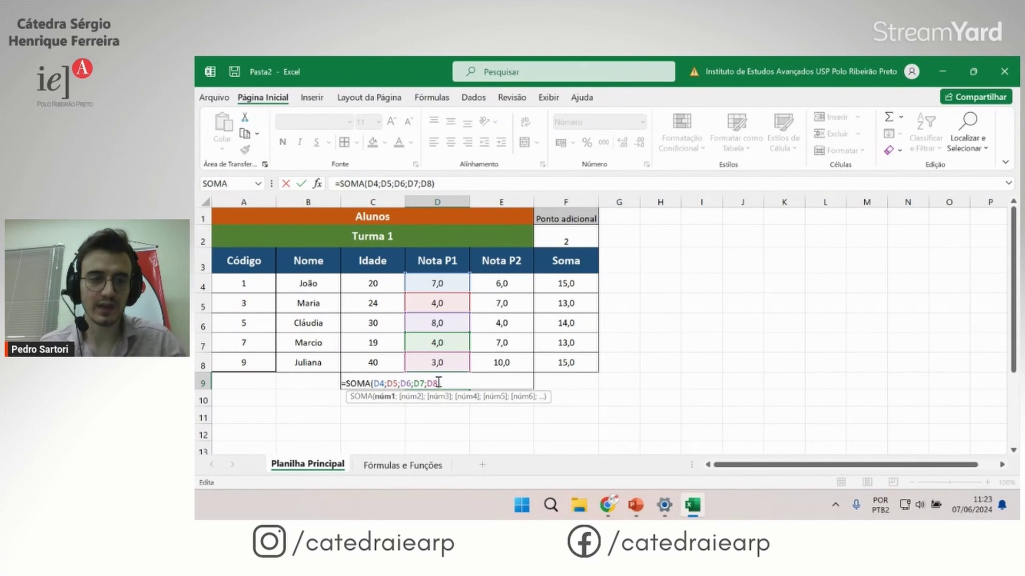
Step: Replace the listed cell arguments with the range D4:D8, making =SOMA(D4:D8)
drag(438, 383, 373, 383)
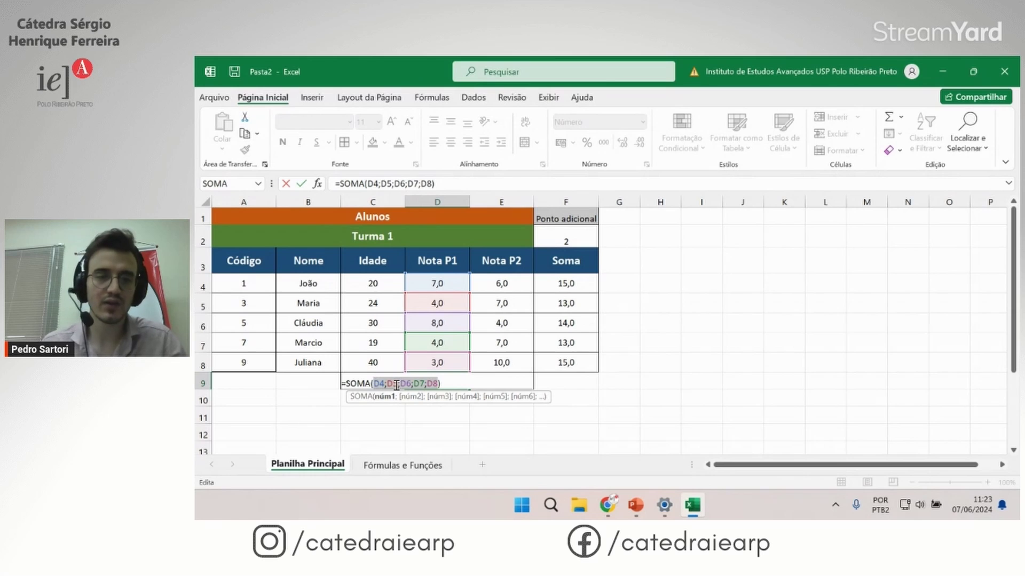
key(BackSpace)
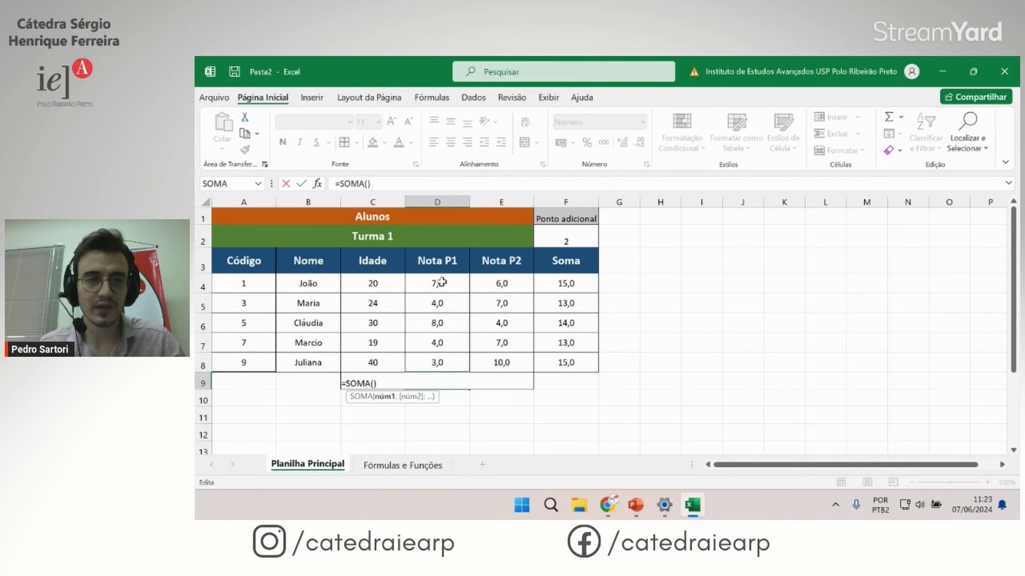
drag(441, 283, 436, 365)
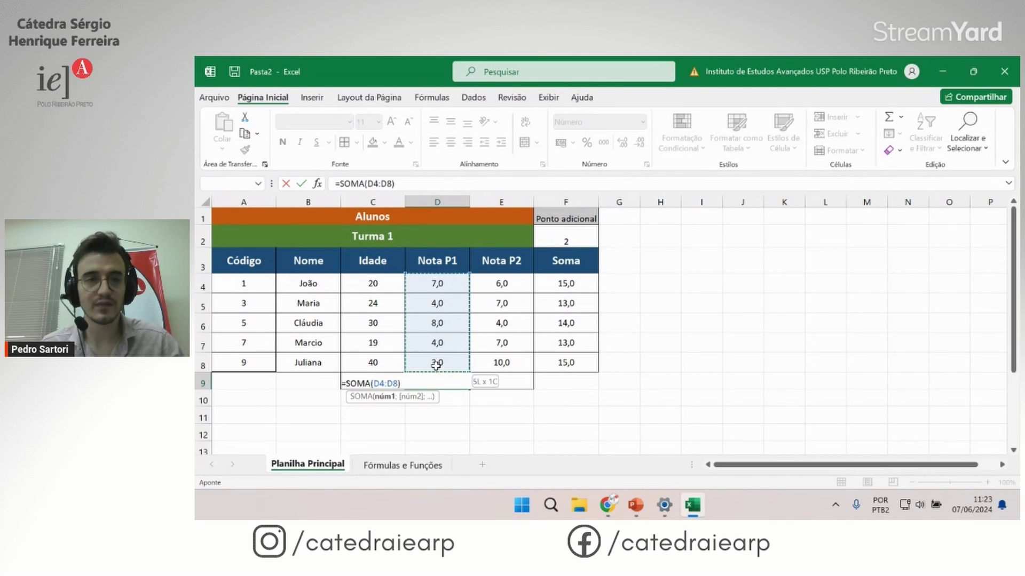
drag(439, 365, 439, 365)
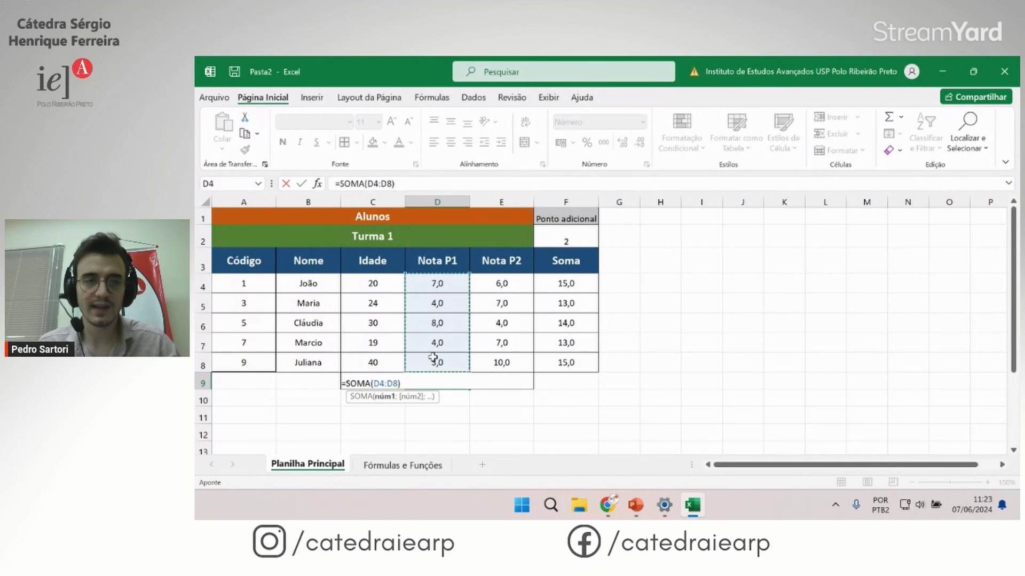
click(405, 384)
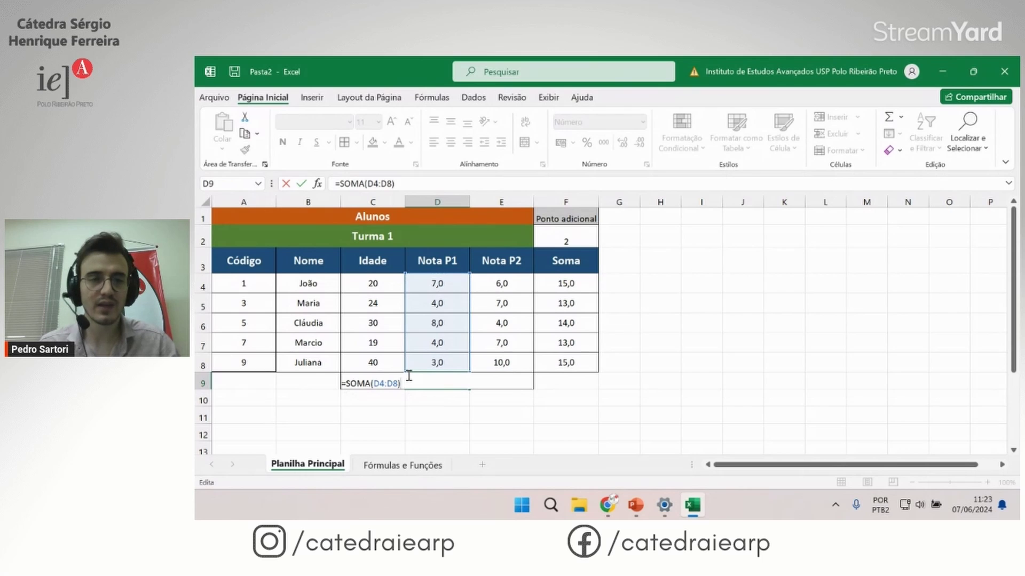
Step: Commit the D9 range formula and clear the old Nota P2 total from E9
key(Return)
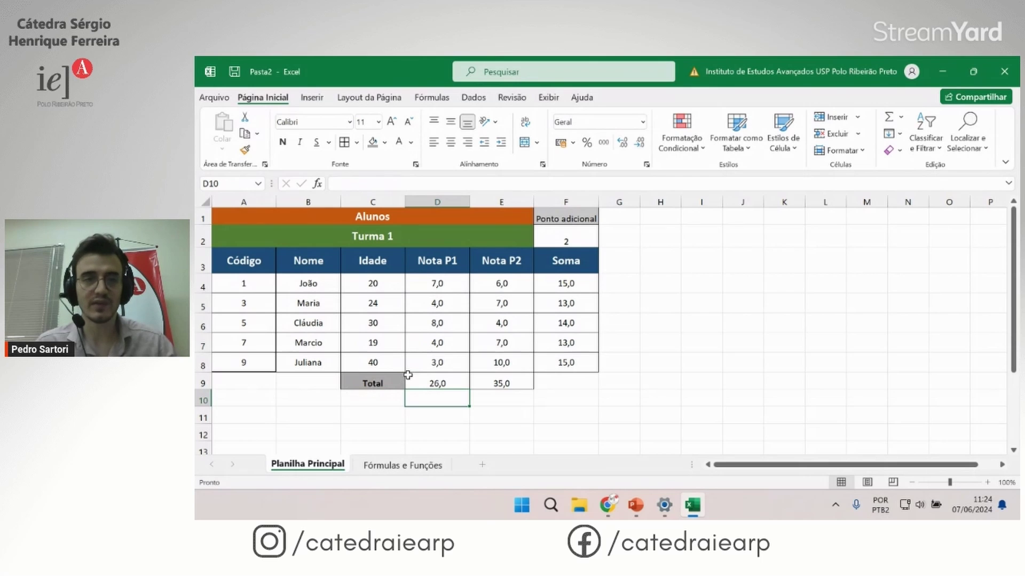
click(501, 382)
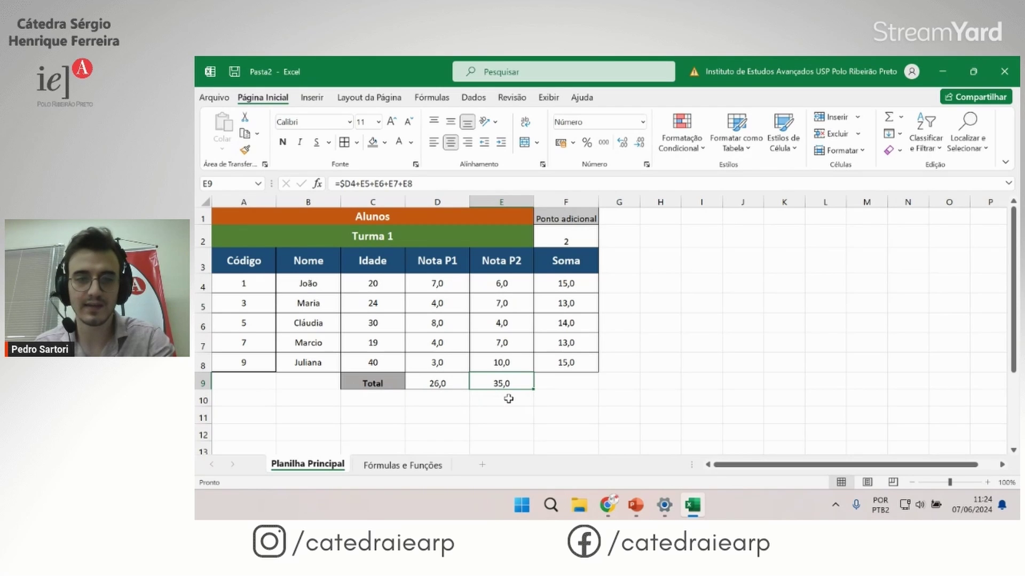
key(Delete)
Step: Fill D9's formula into E9, giving =SOMA(E4:E8) with a result of 34,0
click(445, 382)
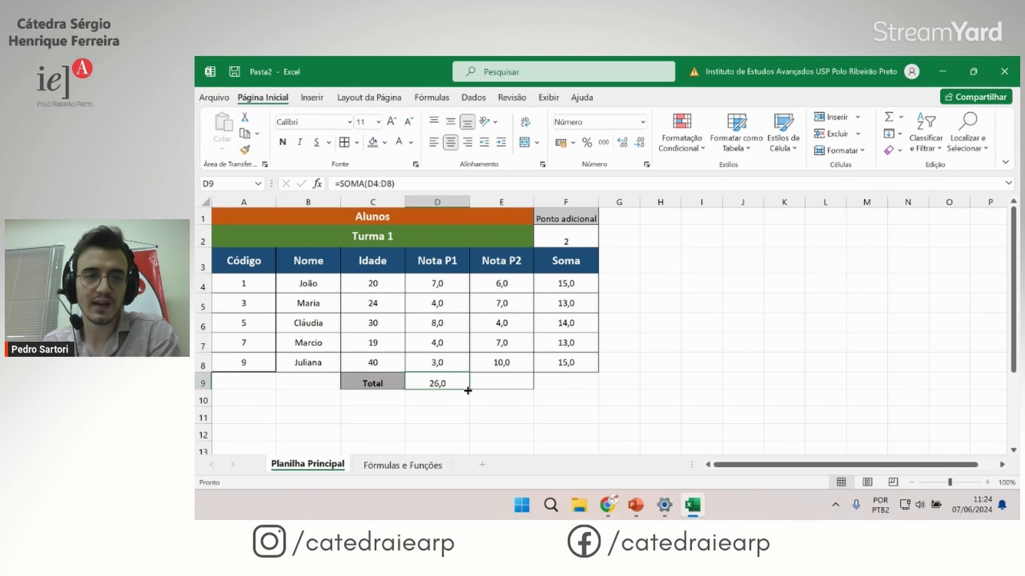
drag(468, 391, 512, 391)
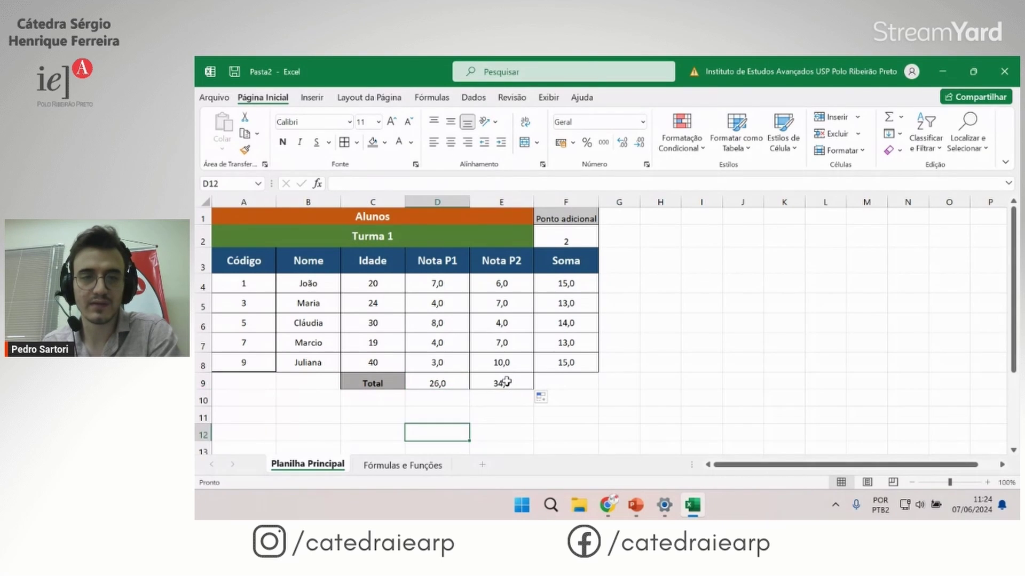
double_click(507, 383)
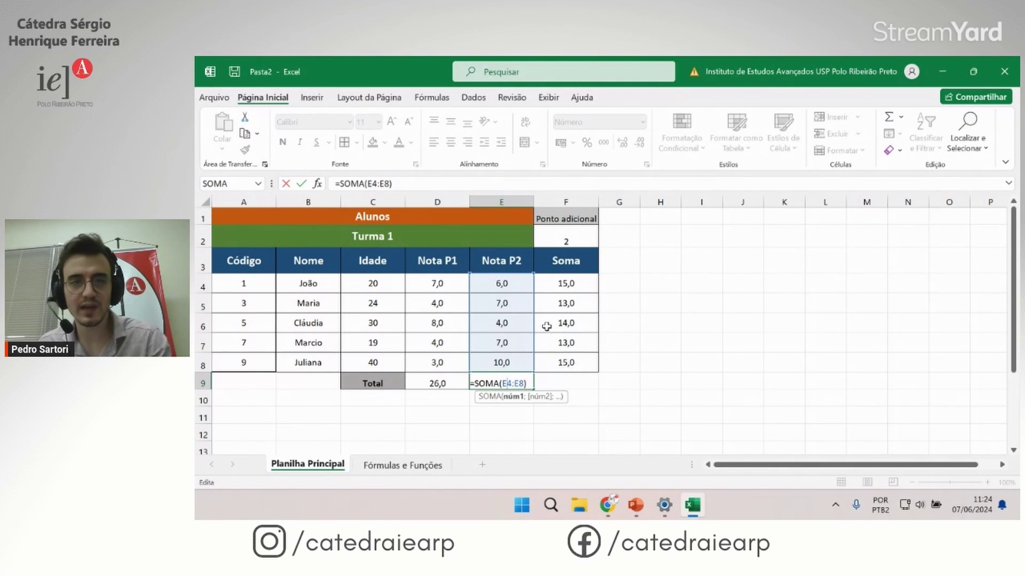
key(Return)
click(485, 386)
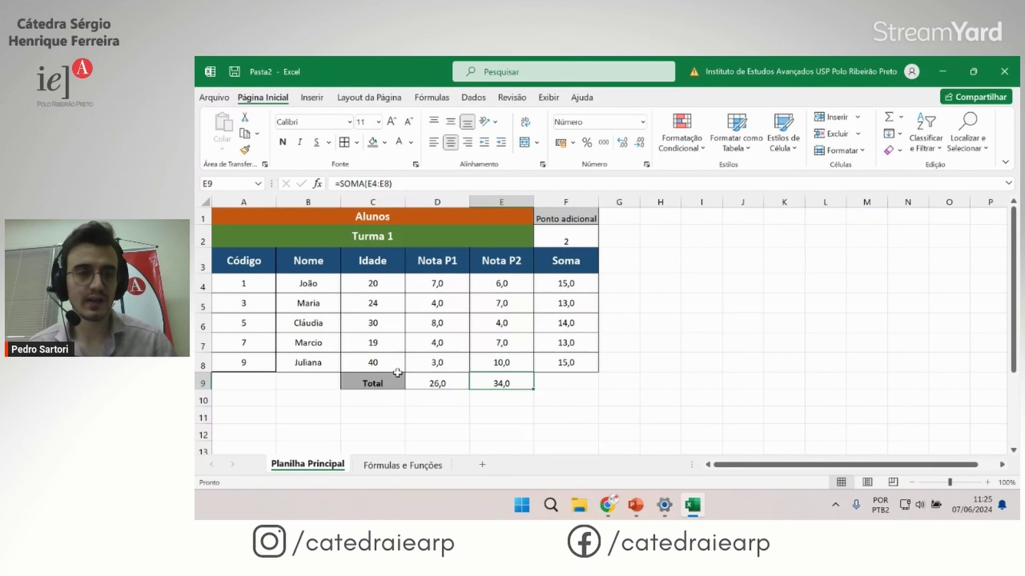
Step: Label C10 'Nota Máxima' and Format-Paint the Total row's style from C9:E9 onto row 10
click(372, 399)
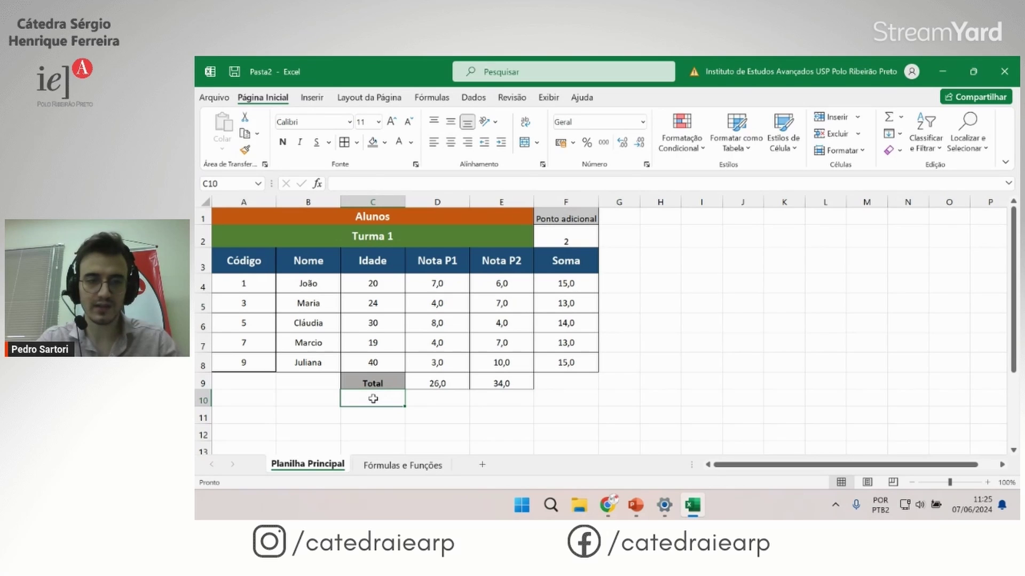
text(Nota Máx)
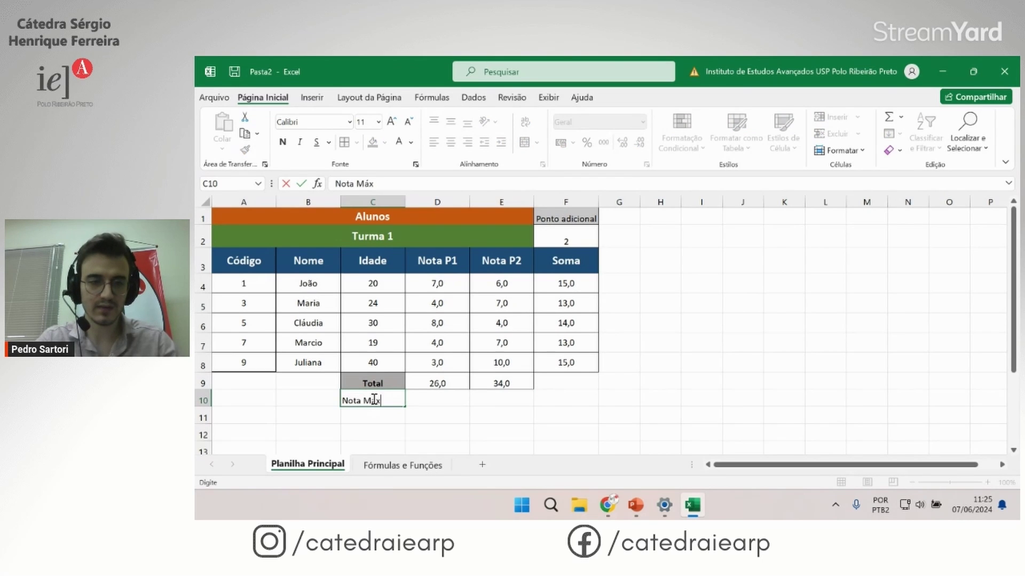
text(ima)
drag(373, 383, 516, 383)
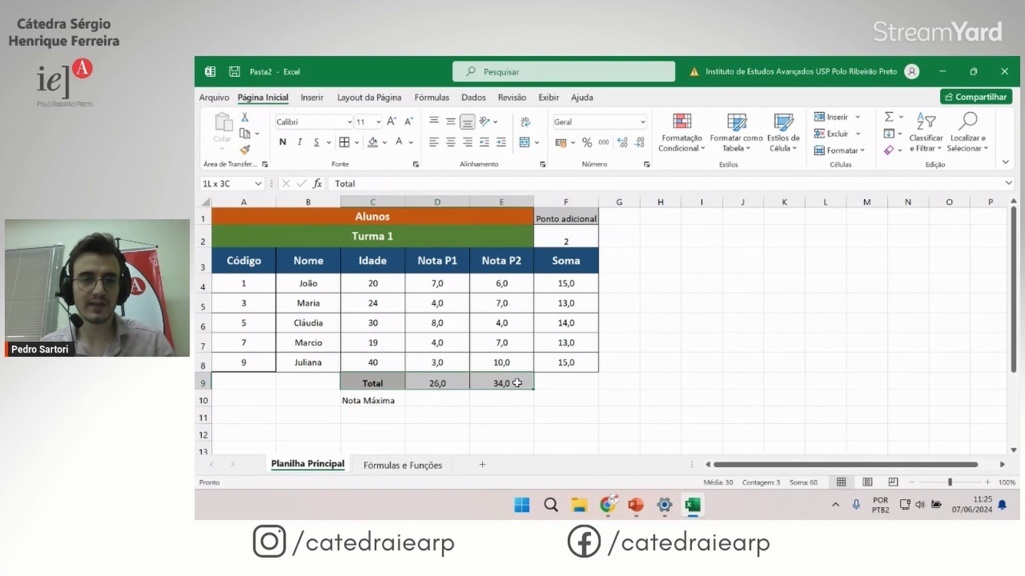
click(244, 150)
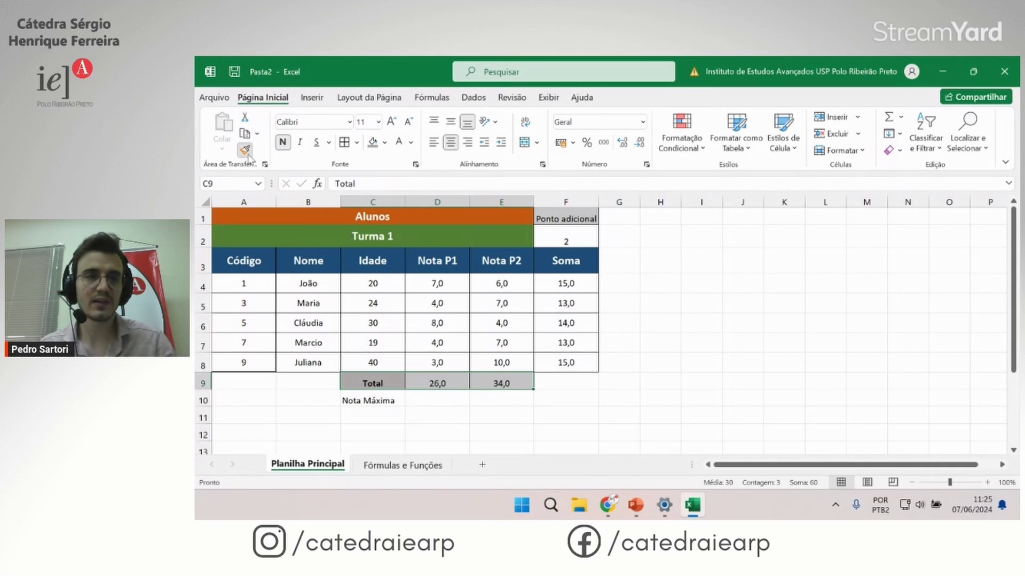
click(359, 401)
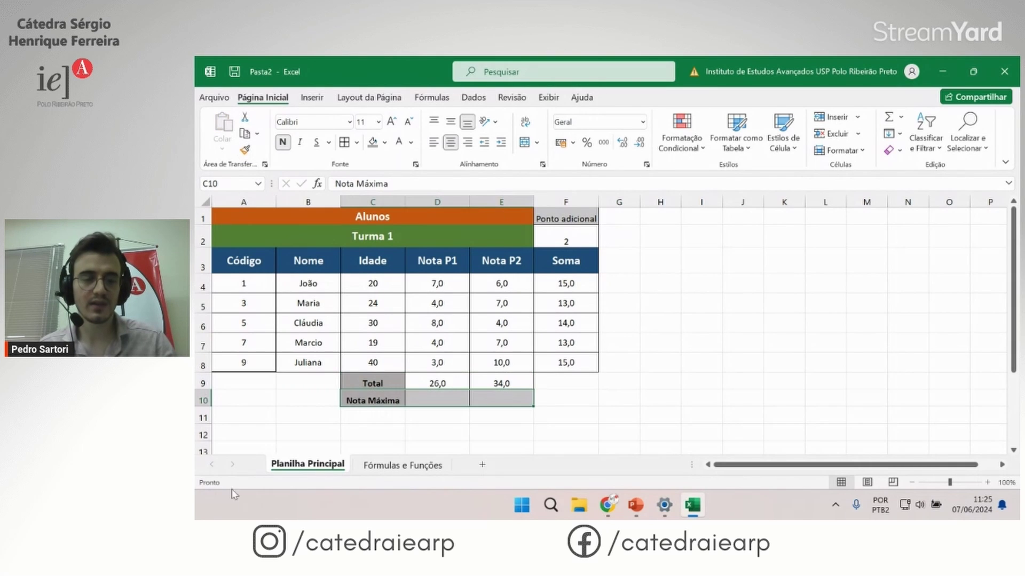
click(468, 411)
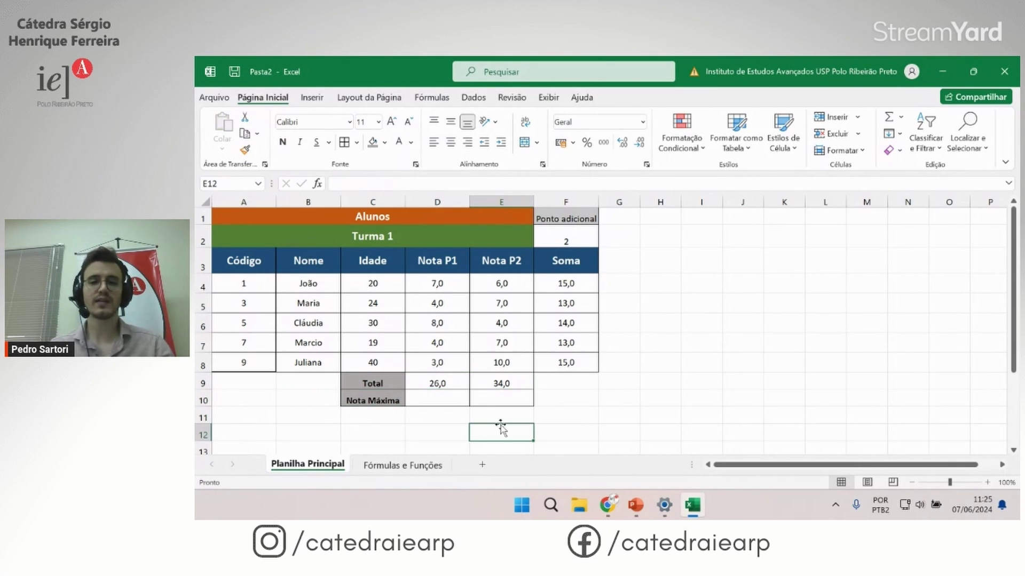
click(422, 400)
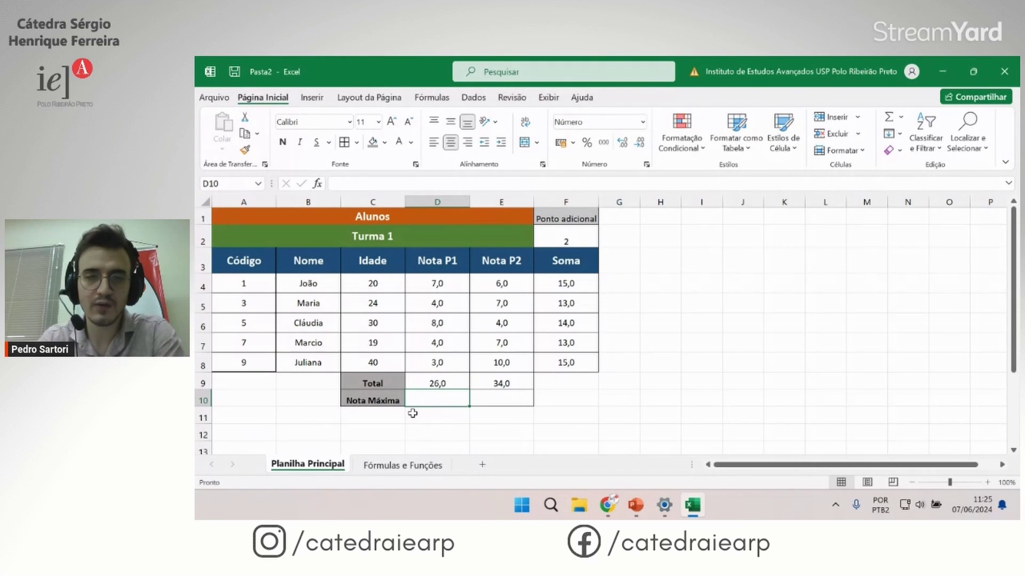
Step: Enter =MÁXIMO(D4:D8) in D10 for the highest Nota P1 grade
text(=)
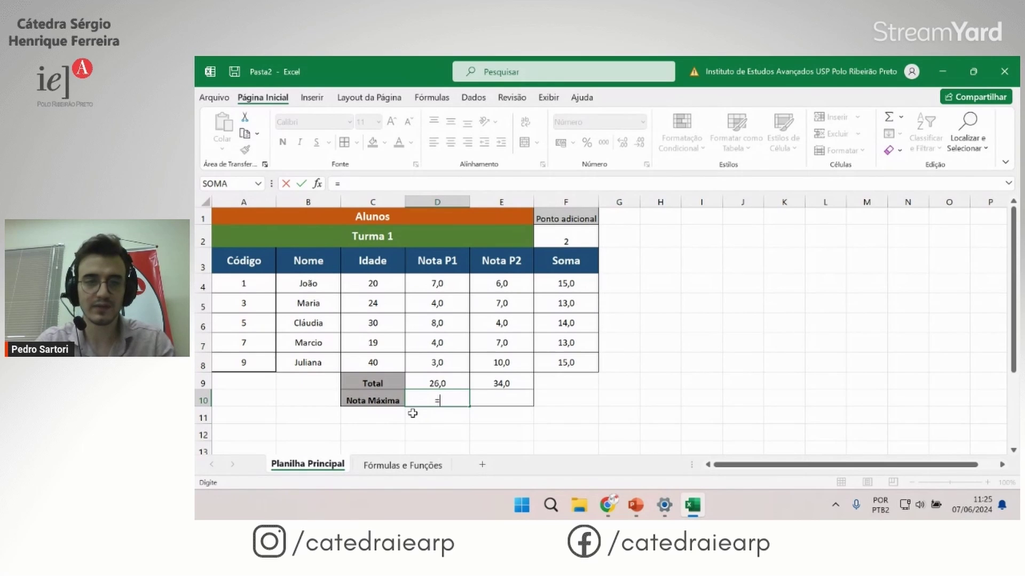
text(m)
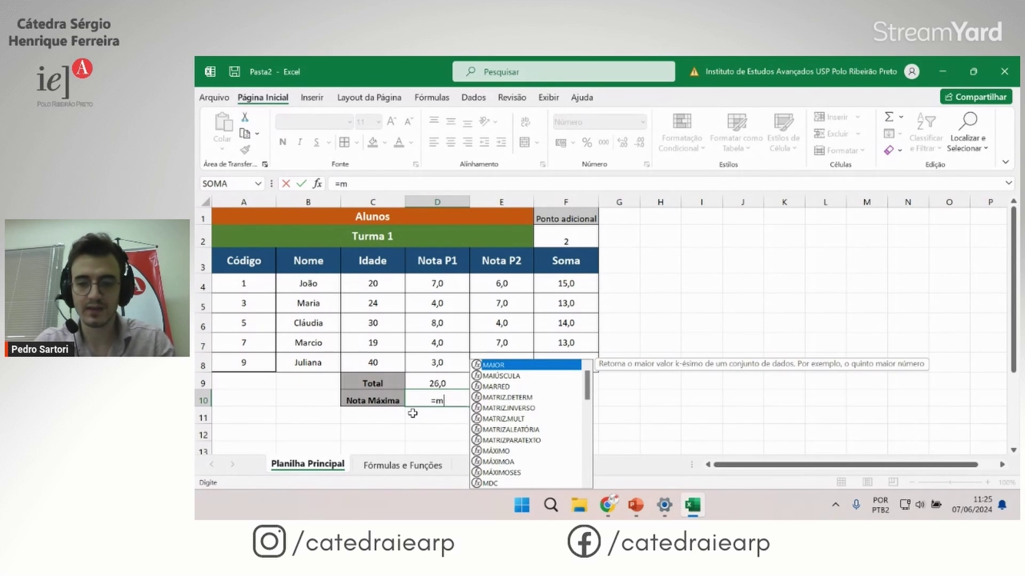
text(á)
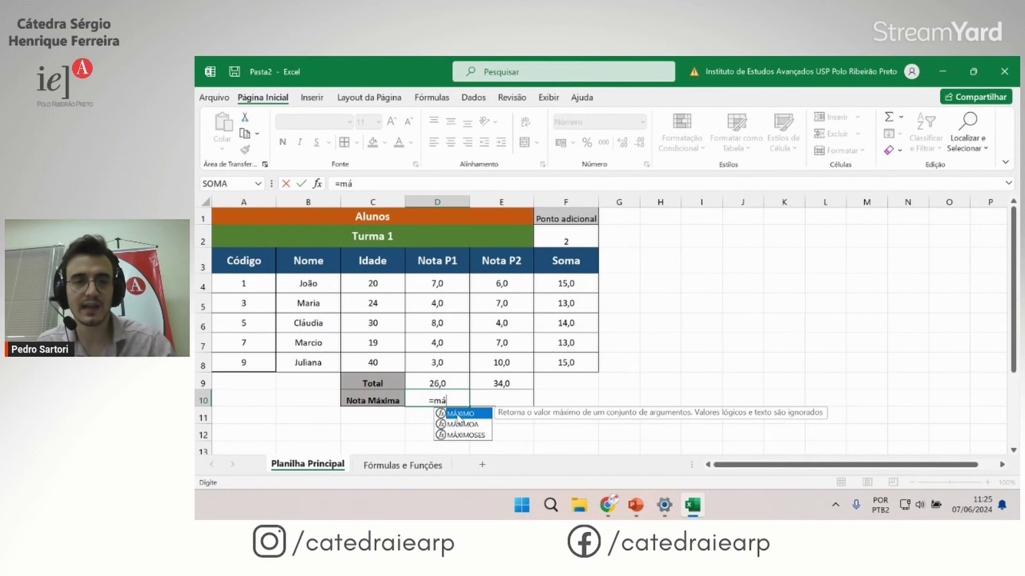
double_click(456, 416)
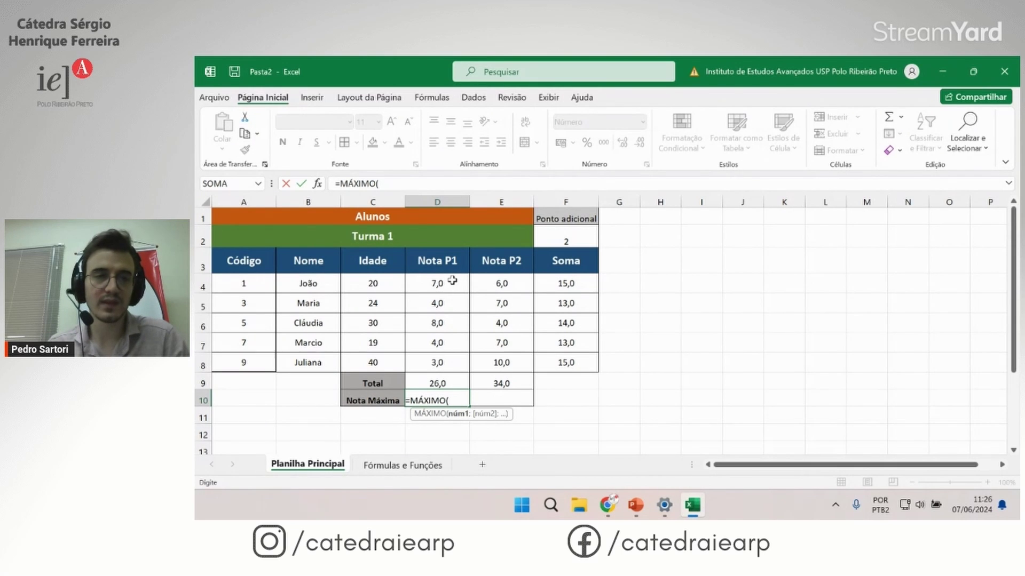
mouse_move(452, 280)
mouse_down()
mouse_move(452, 374)
mouse_move(451, 362)
mouse_up()
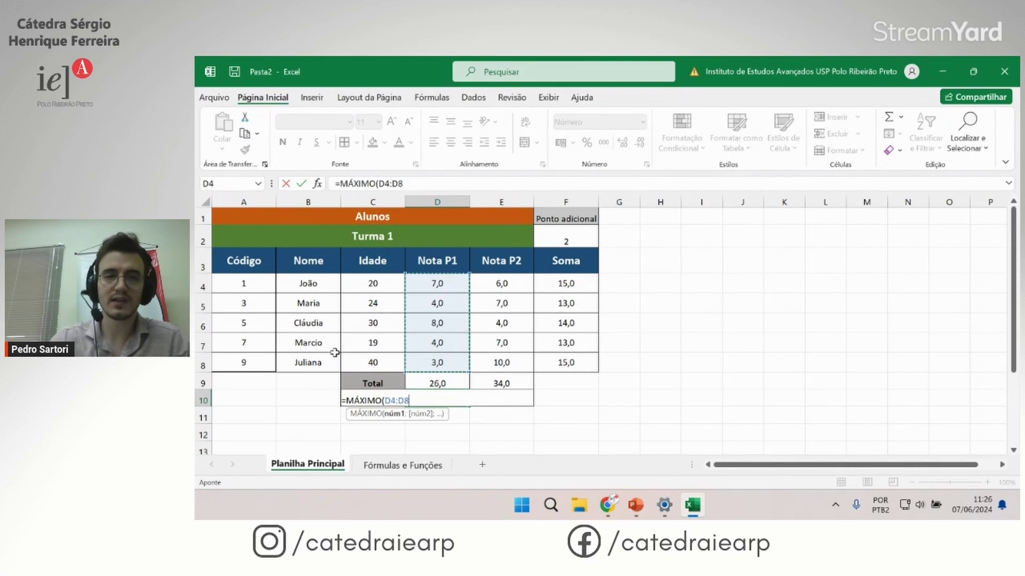
key(Return)
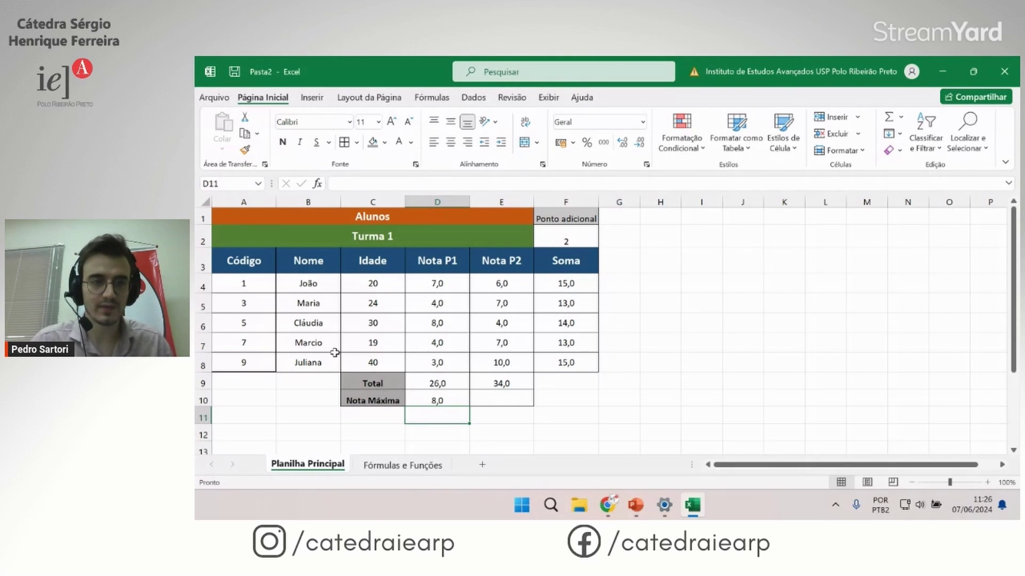
click(439, 399)
double_click(439, 399)
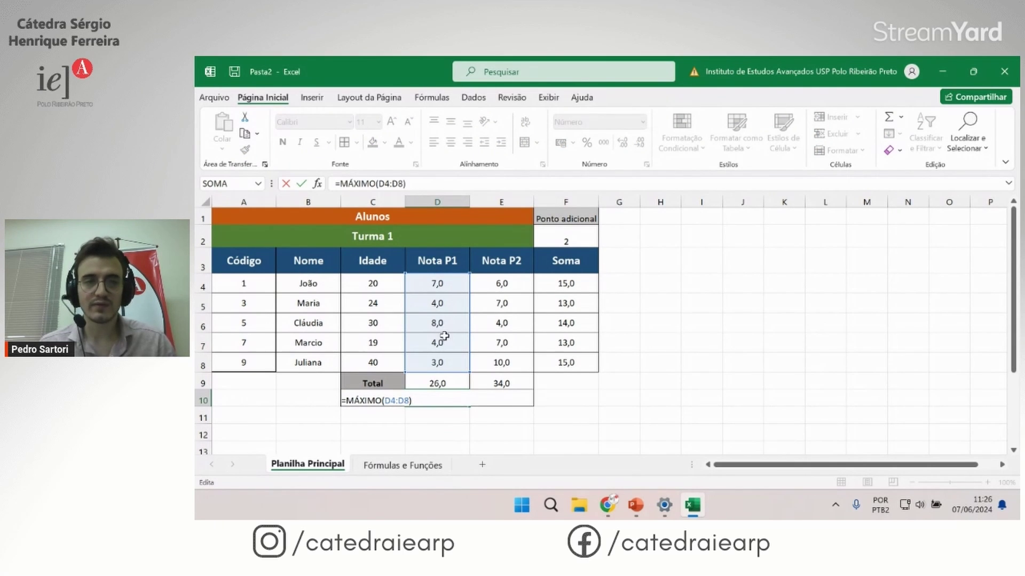
key(Return)
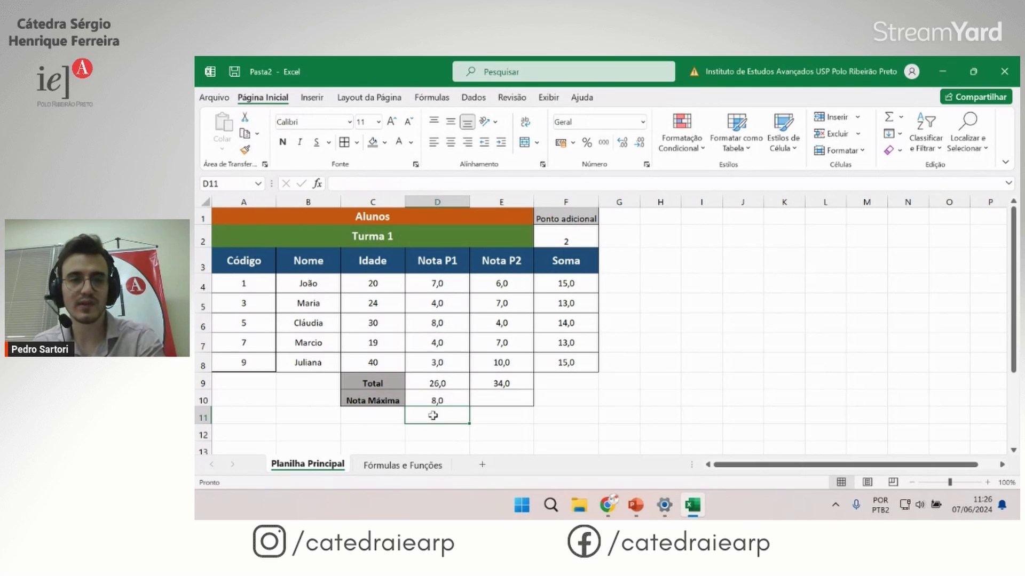
click(427, 402)
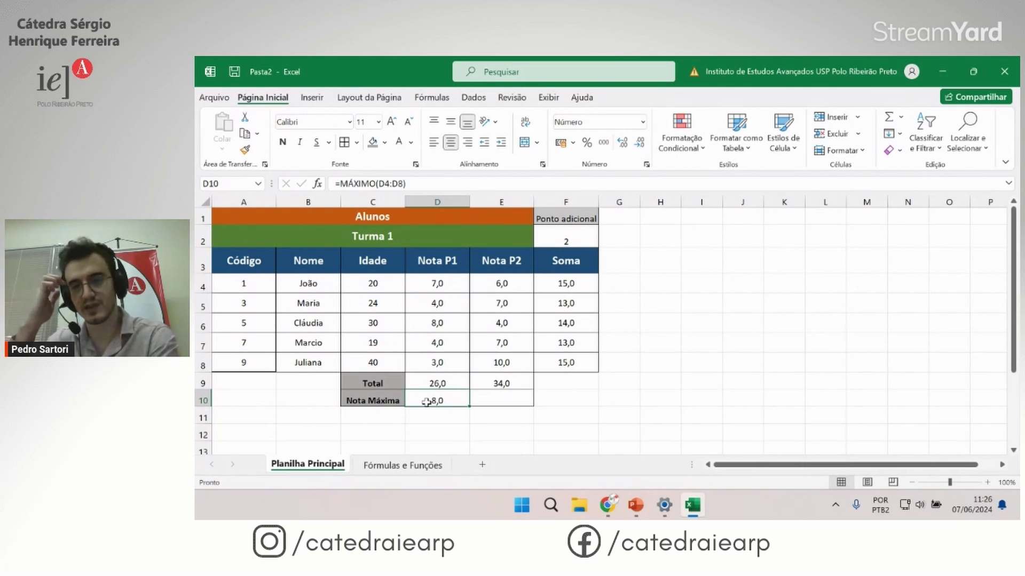
Step: Change the first student's Nota P1 to 10 and copy the maximum formula into E10
click(450, 283)
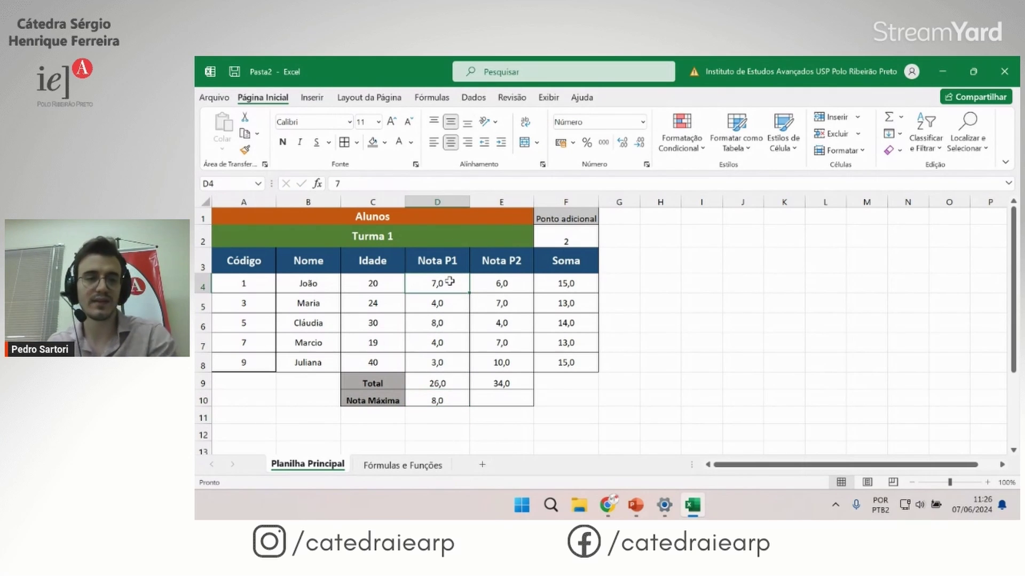
text(10)
key(Return)
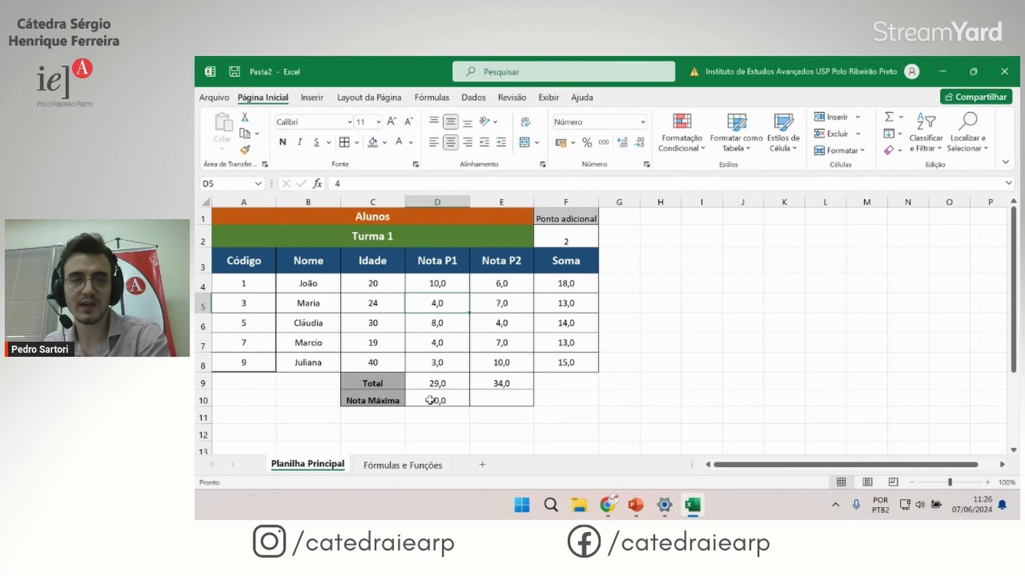
click(437, 400)
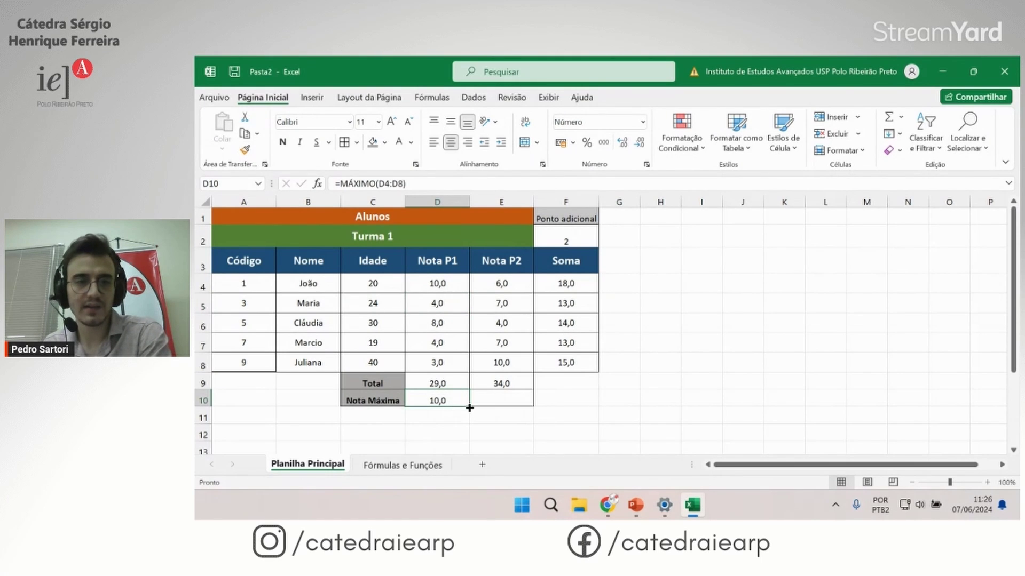
drag(469, 407, 531, 406)
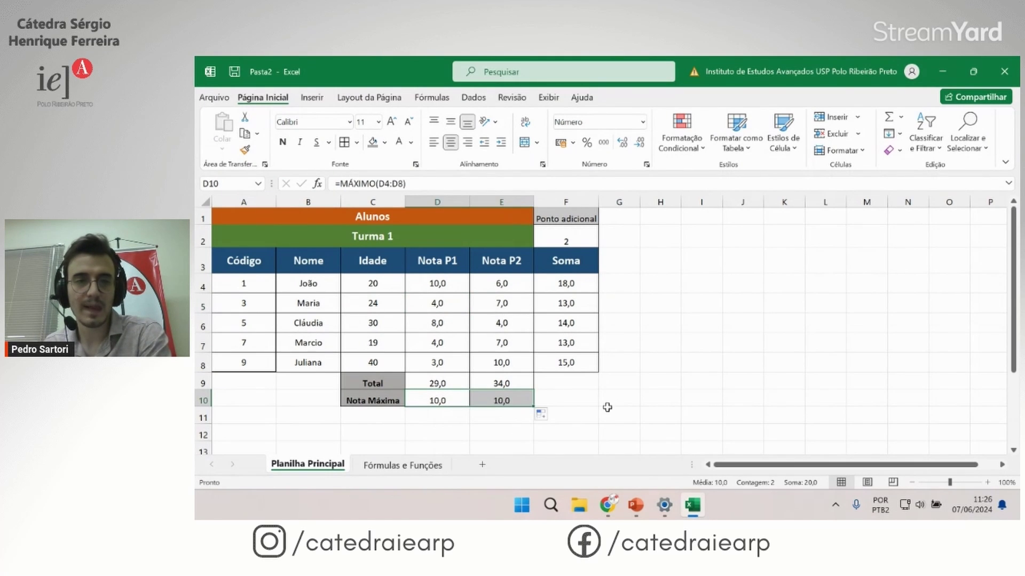
click(611, 387)
Step: Change the first student's Nota P1 grade in D4 to 2, dropping the P1 maximum to 8,0
click(493, 363)
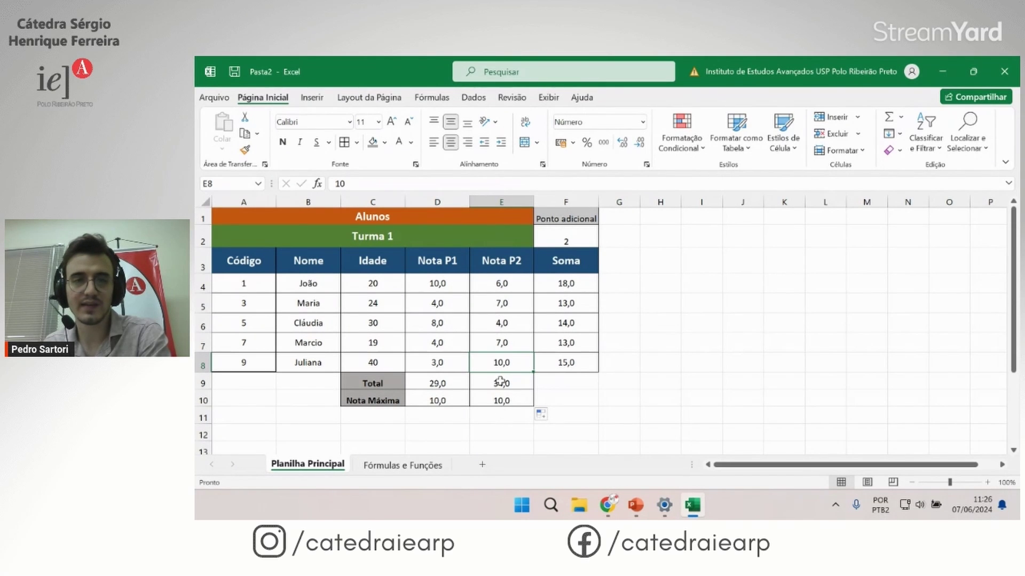
click(440, 281)
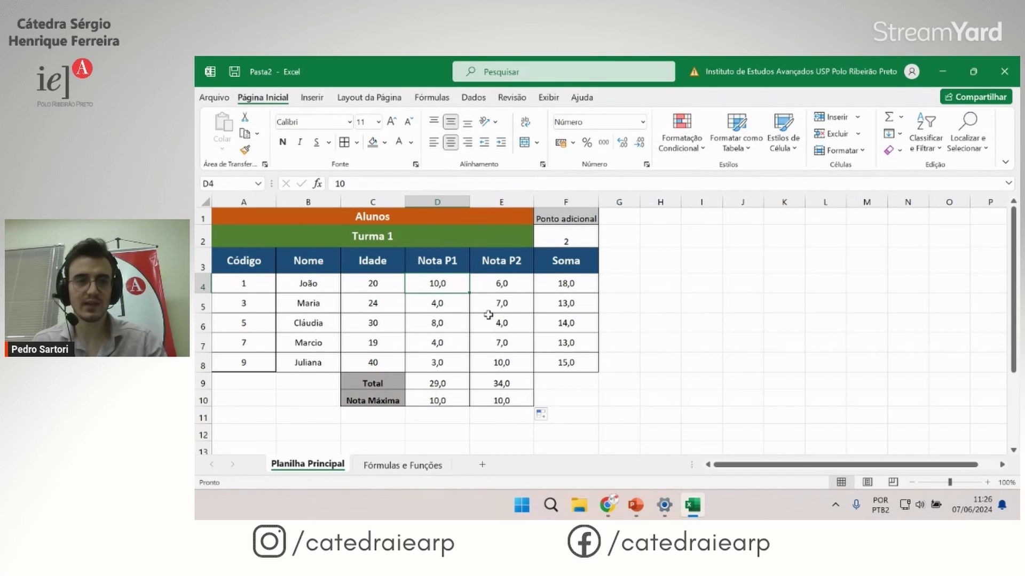
text(2)
key(Return)
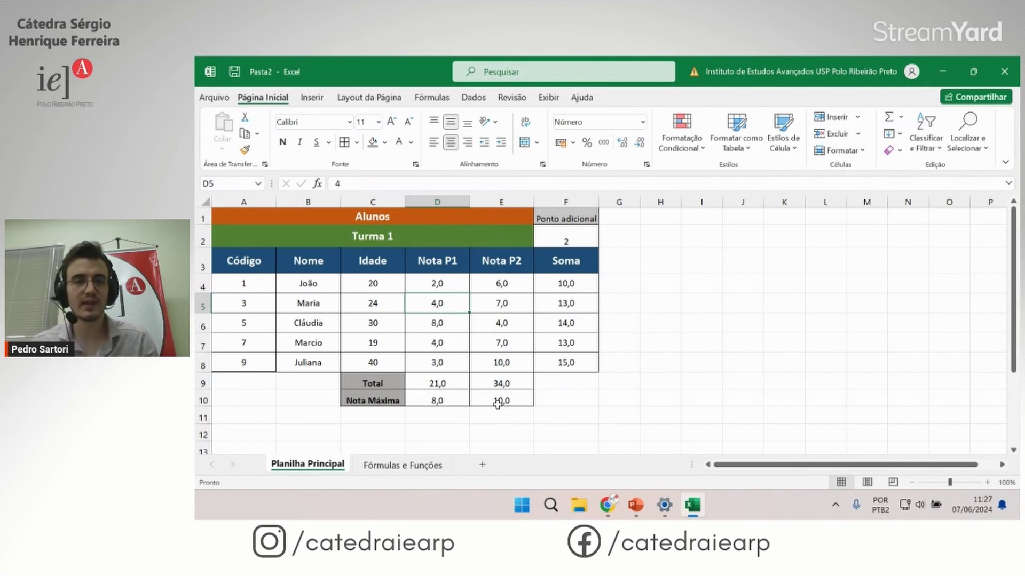
click(442, 401)
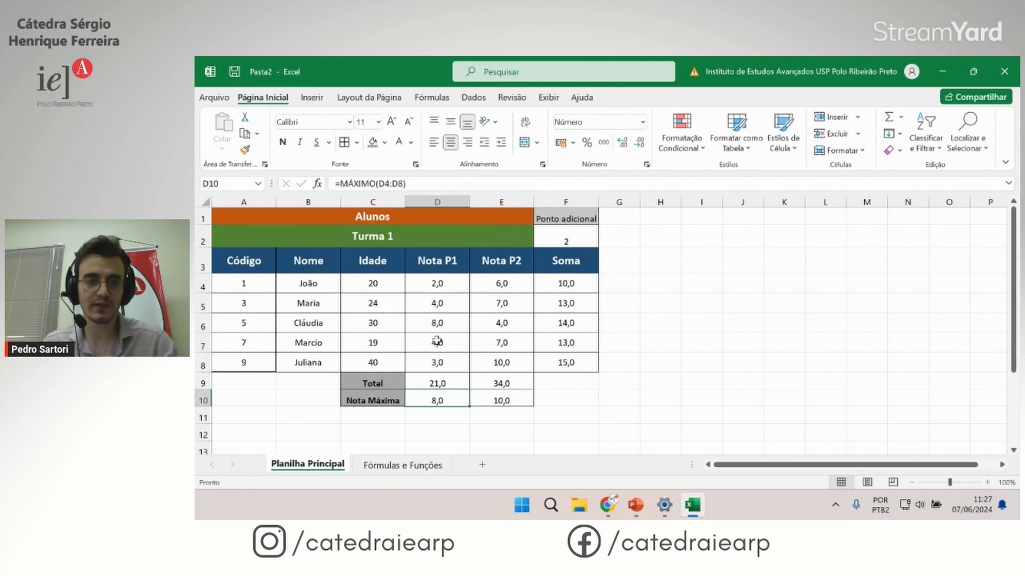
click(499, 401)
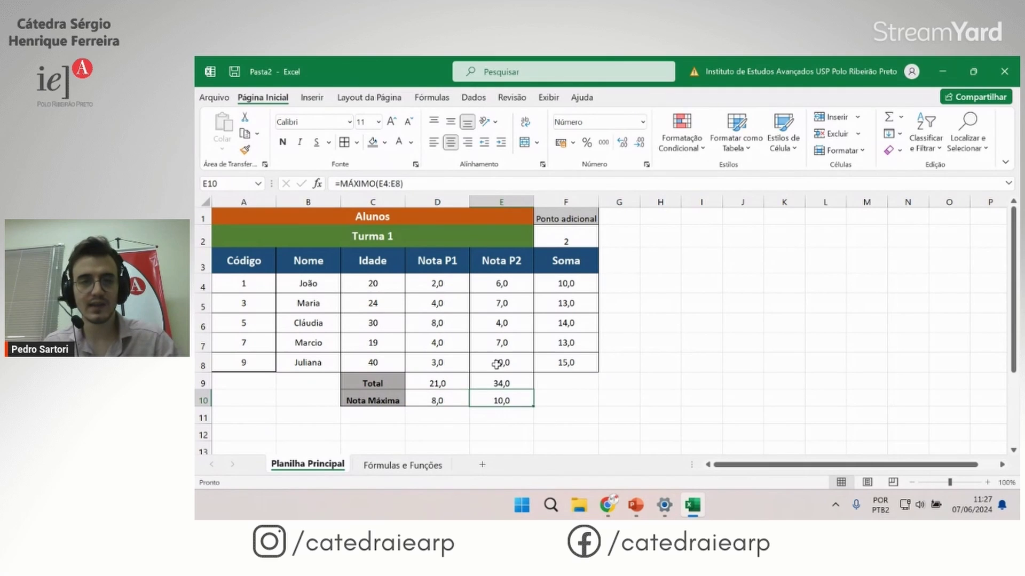
Step: Change the last student's Nota P2 grade in E8 to 3, leaving a 7,0 maximum
click(497, 363)
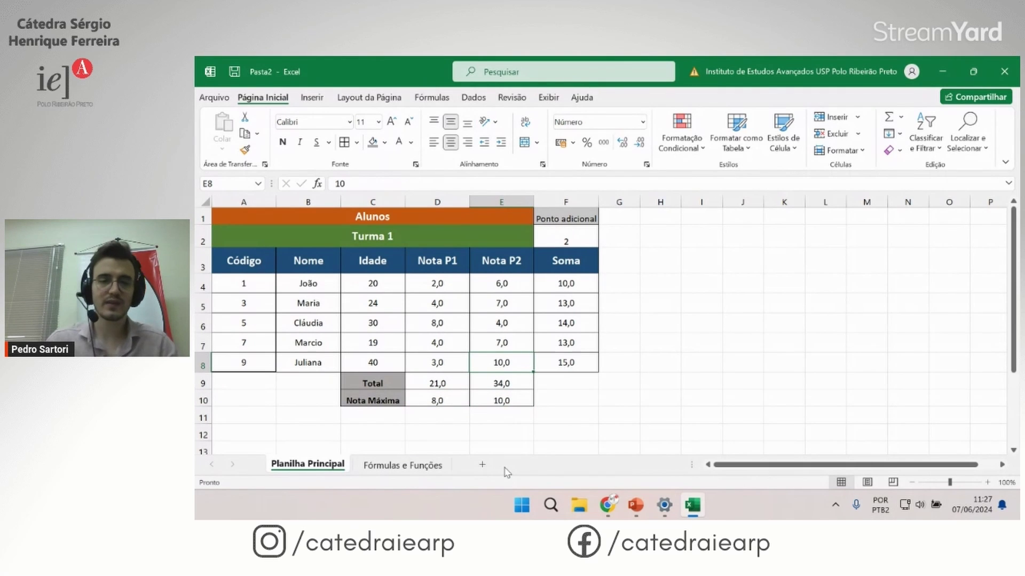
text(3)
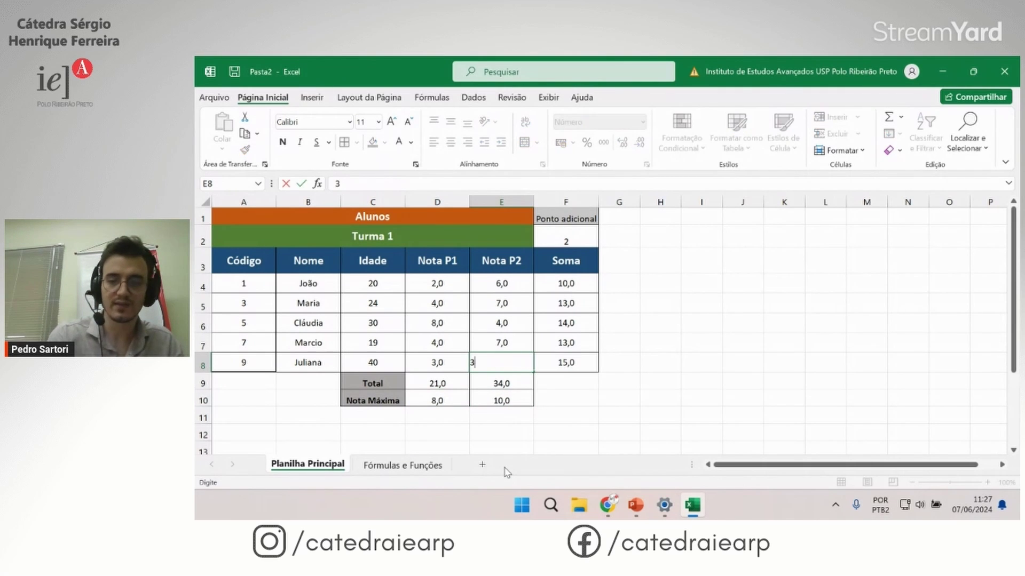
key(Return)
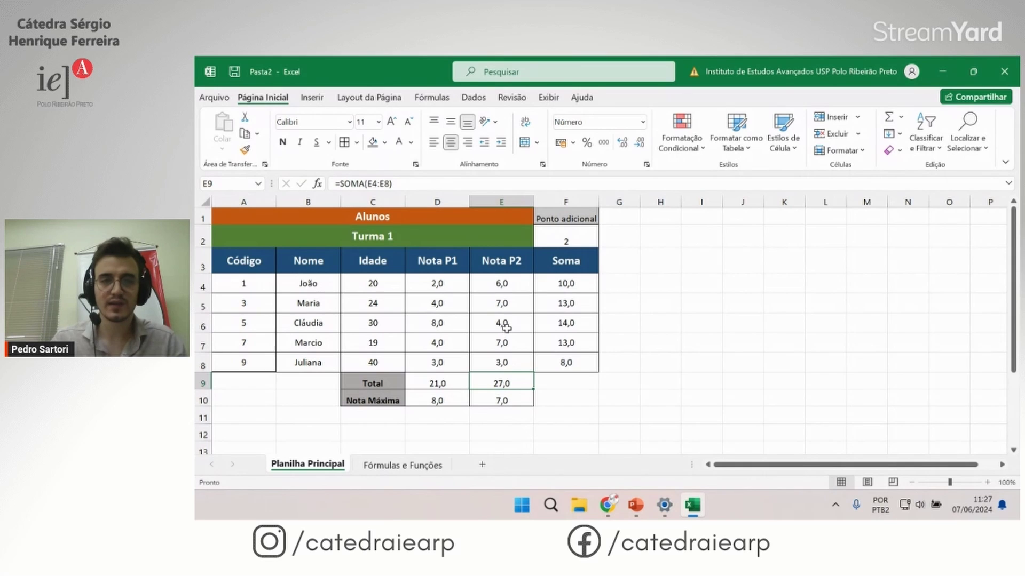
click(505, 342)
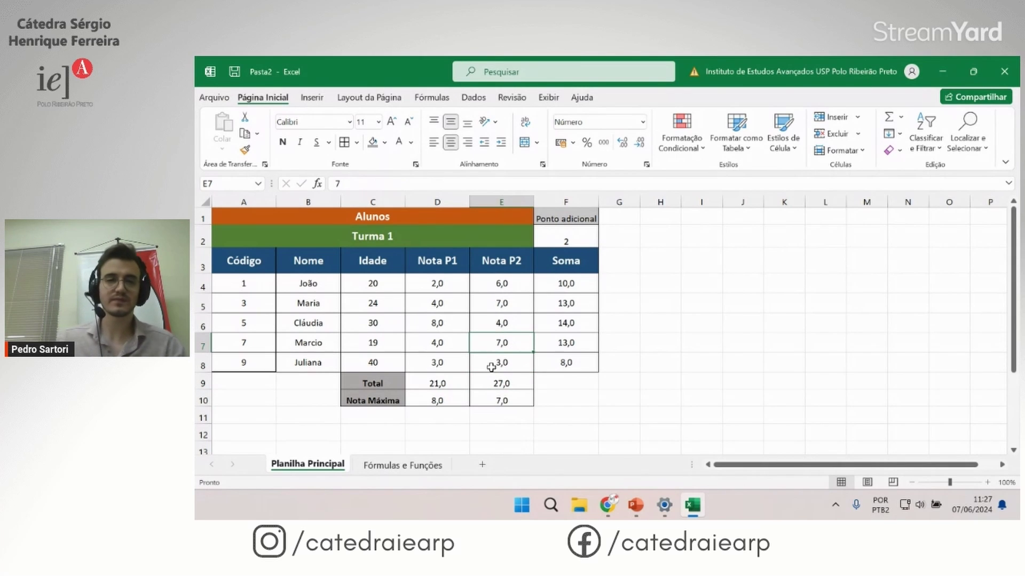
Step: Label C11 'Nota Mínima' and copy the Nota Máxima row's formatting onto row 11
click(378, 416)
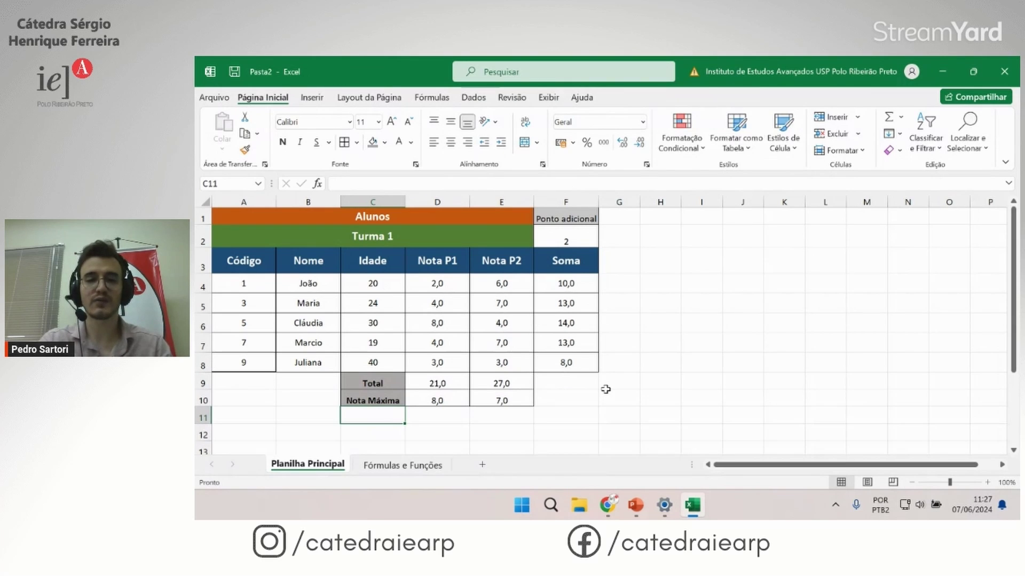
text(Nota)
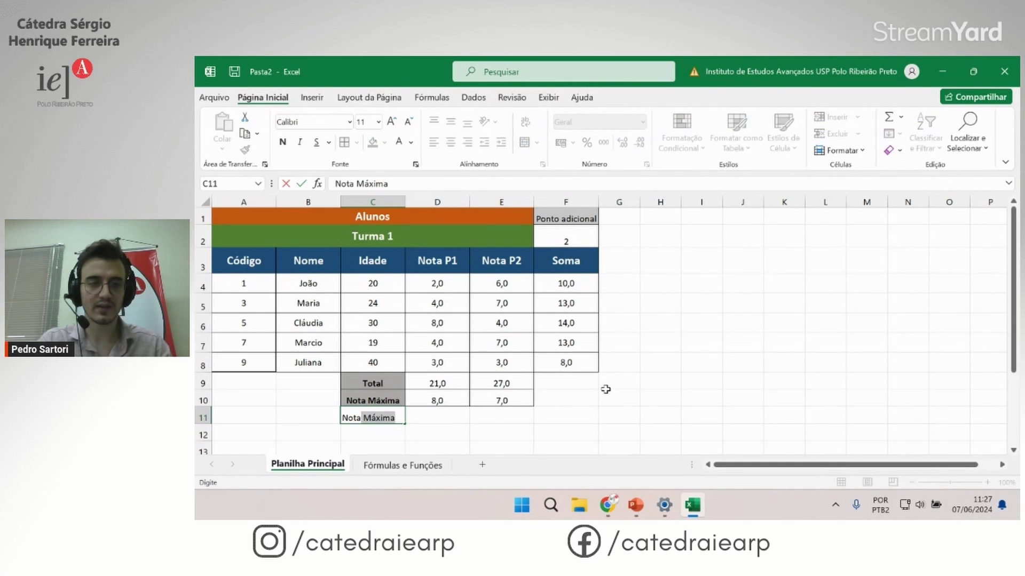
text(ínima)
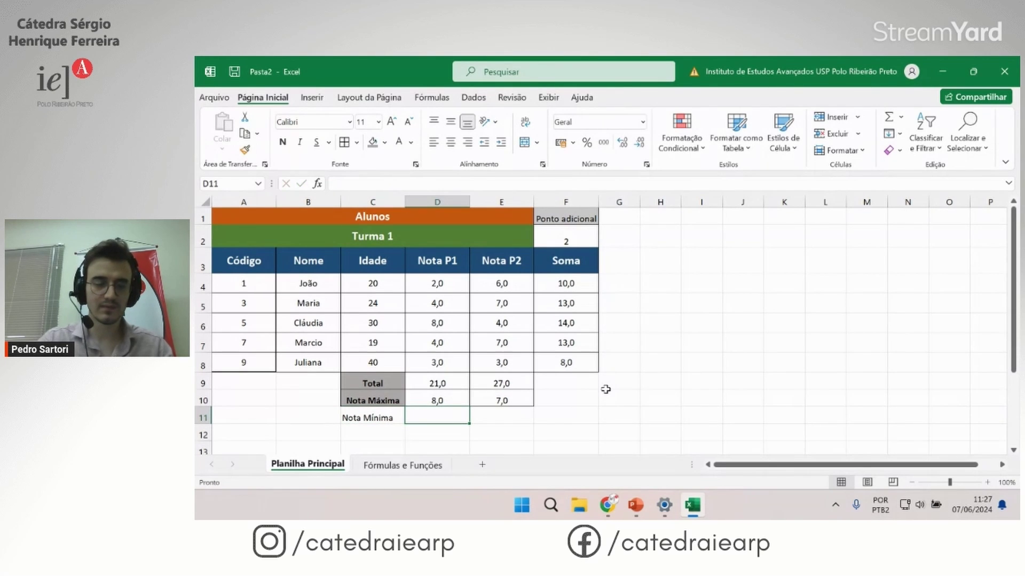
drag(380, 398, 501, 398)
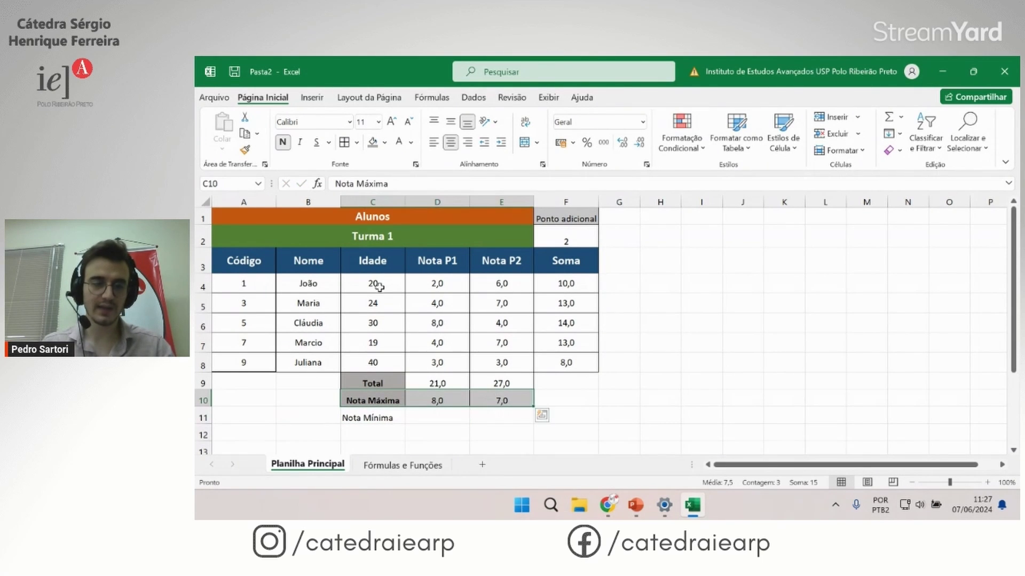
click(244, 150)
click(366, 414)
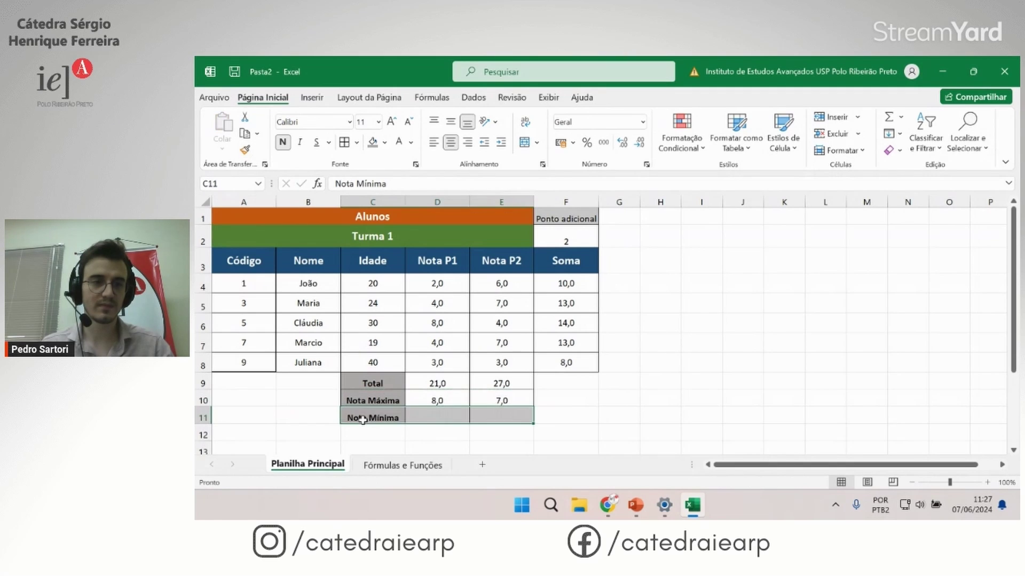
scroll(419, 336, down, 2)
scroll(434, 366, up, 2)
Step: Enter =MÍNIMO(D4:D8) in D11 for the lowest Nota P1 grade, 2,0
click(445, 413)
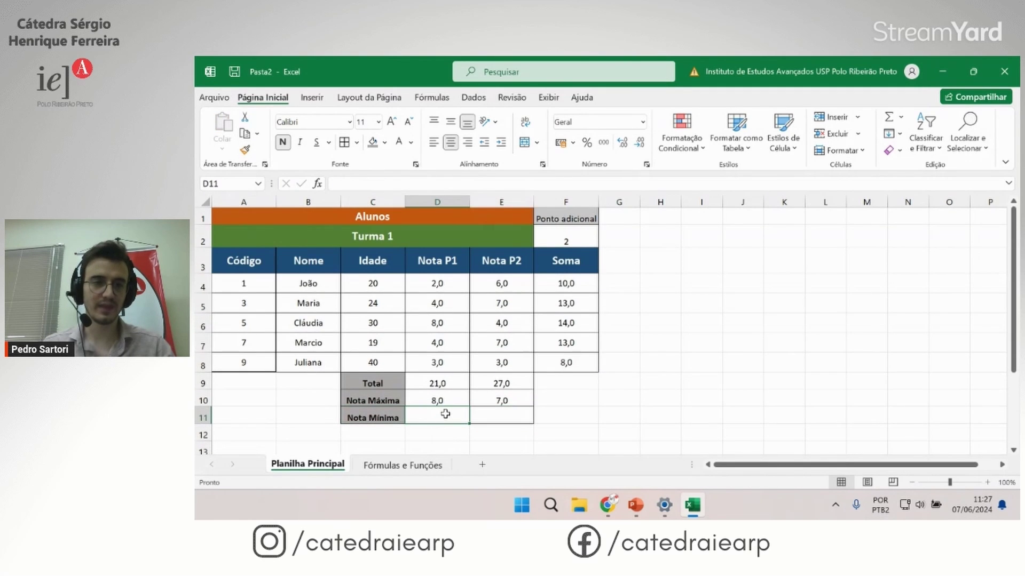
text(=)
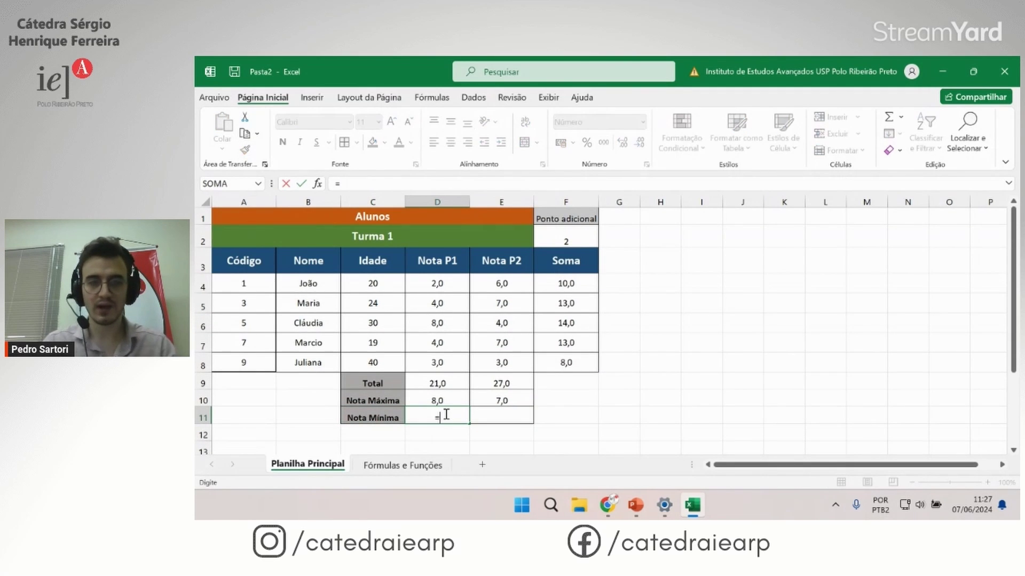
text(M)
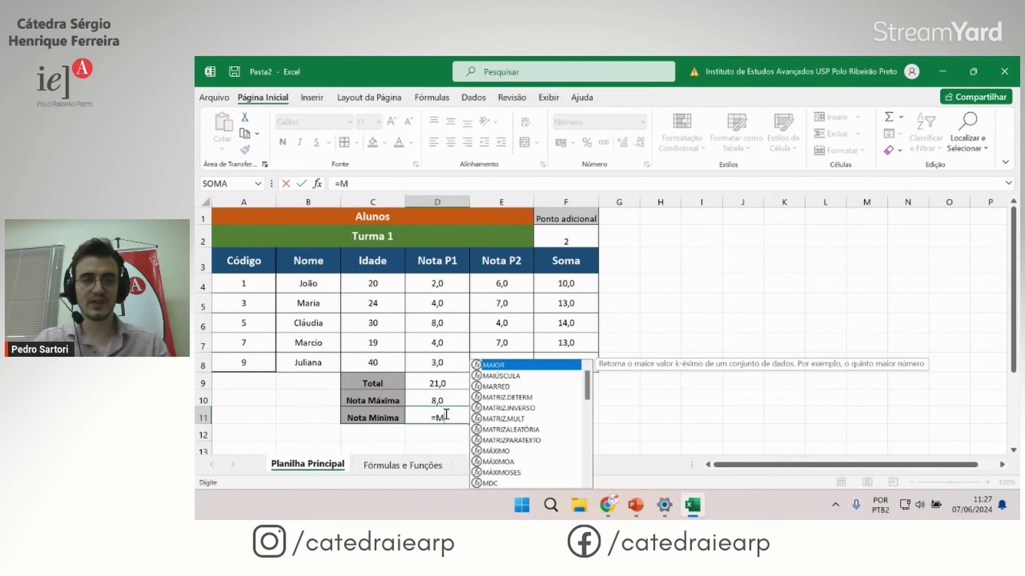
text(i)
text(n)
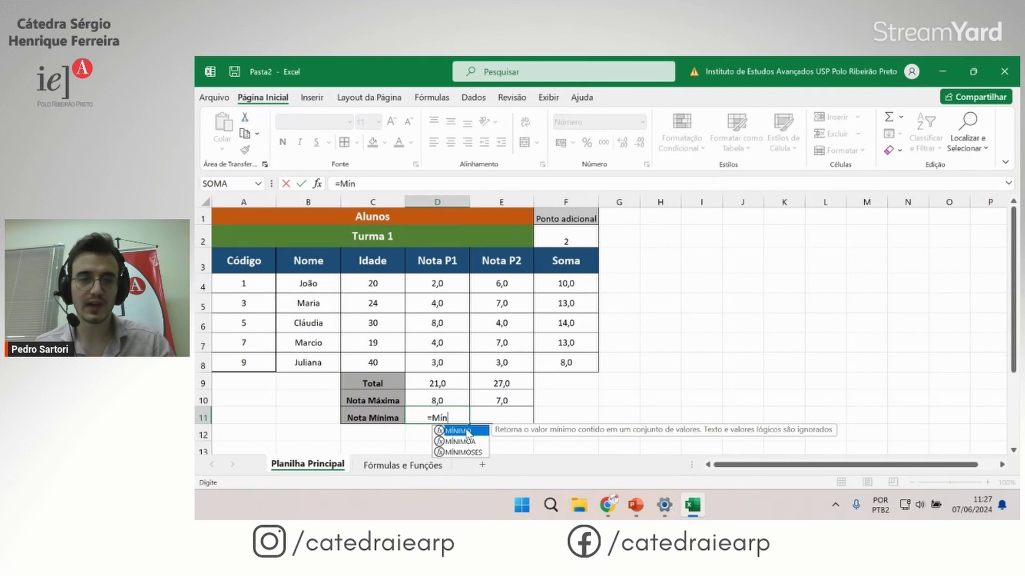
double_click(468, 431)
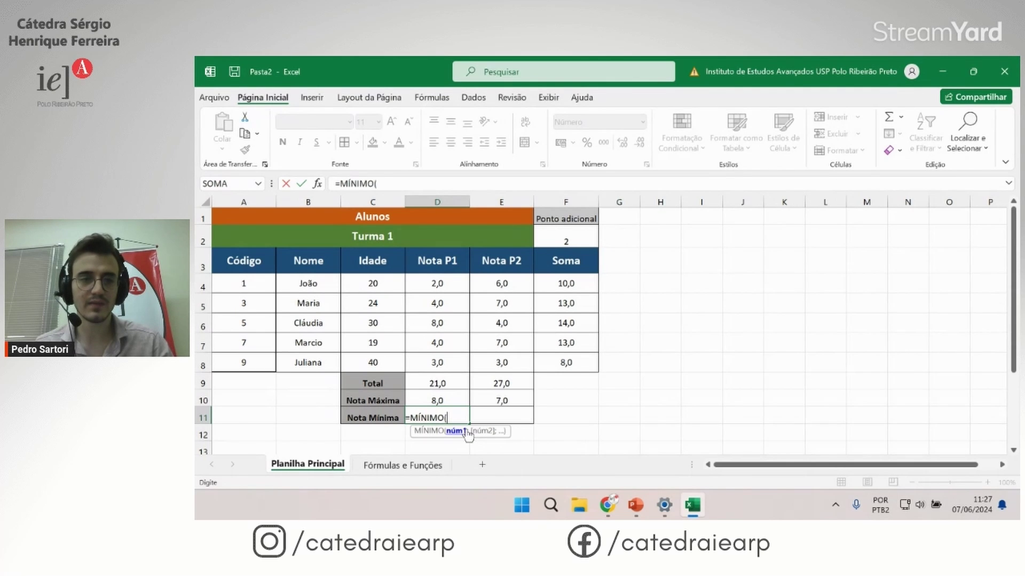
drag(443, 281, 448, 364)
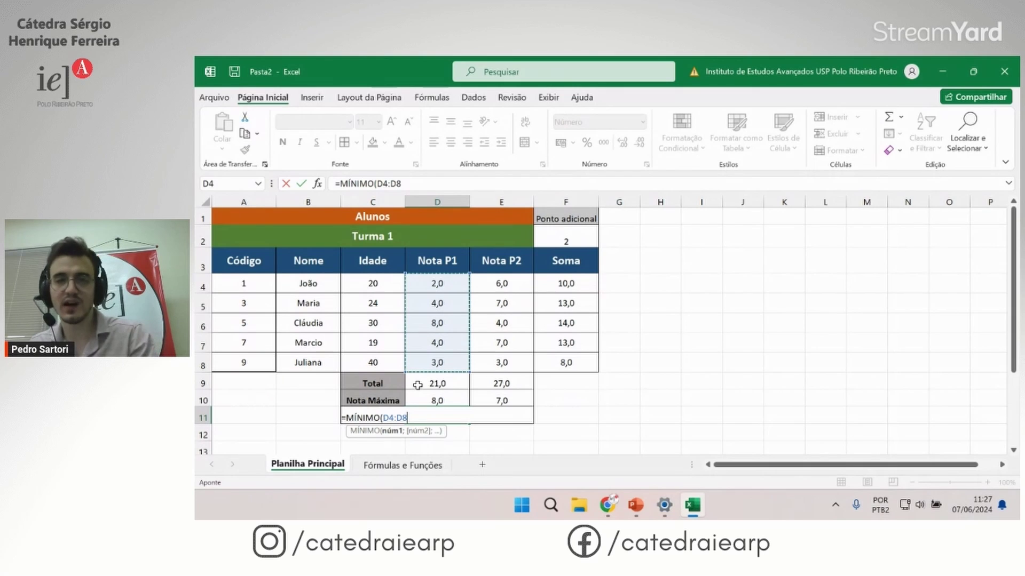
key(Return)
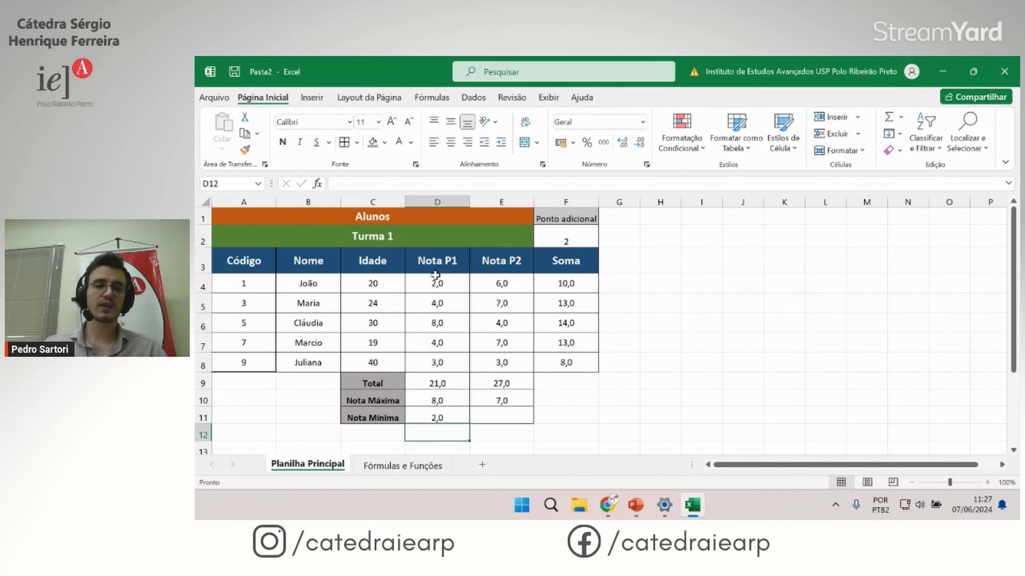
Step: Copy the minimum formula into E11 and verify it against the Nota P2 grades, showing 3,0
click(459, 418)
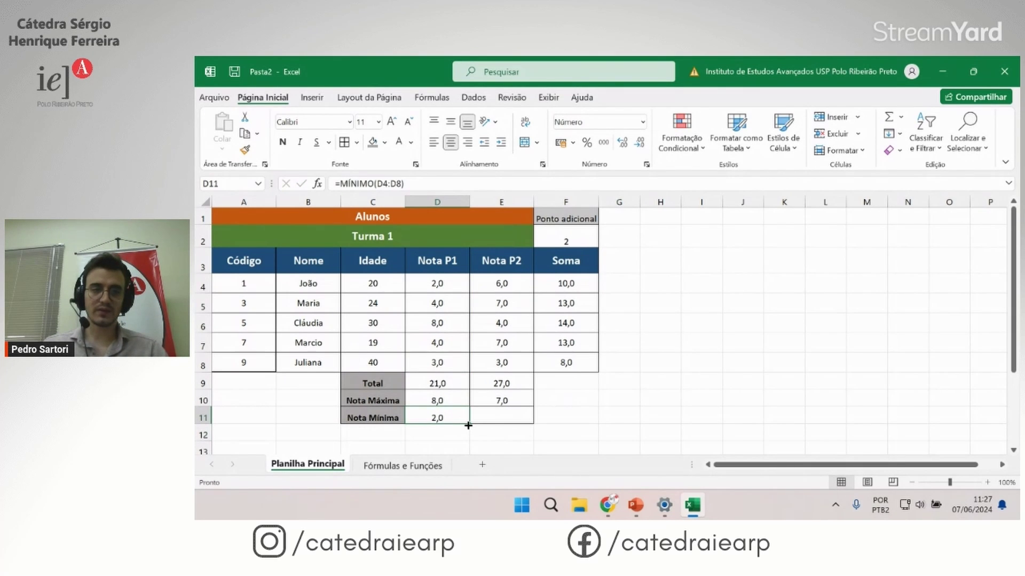
drag(473, 426, 515, 425)
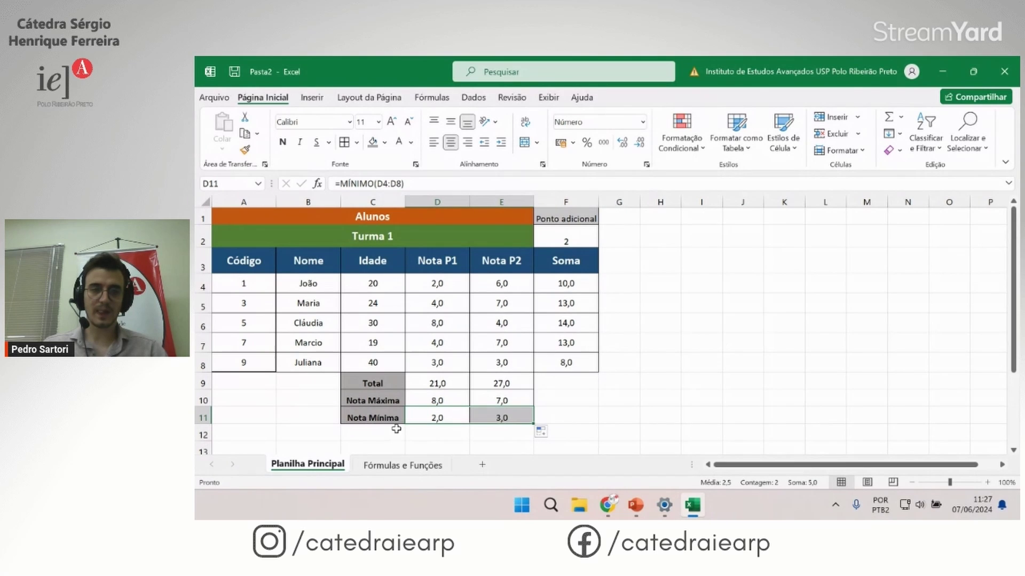
click(505, 282)
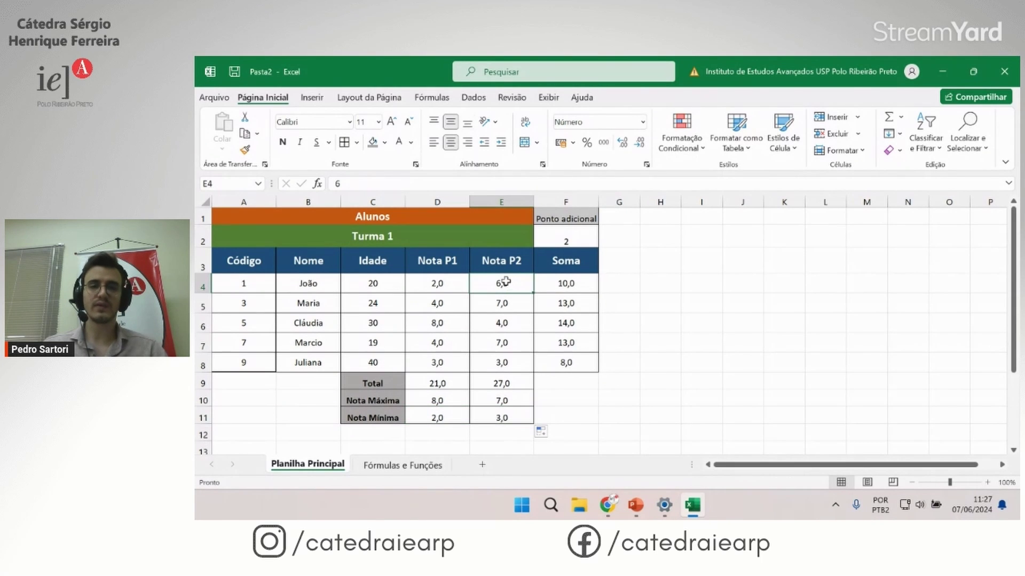
drag(505, 287, 516, 366)
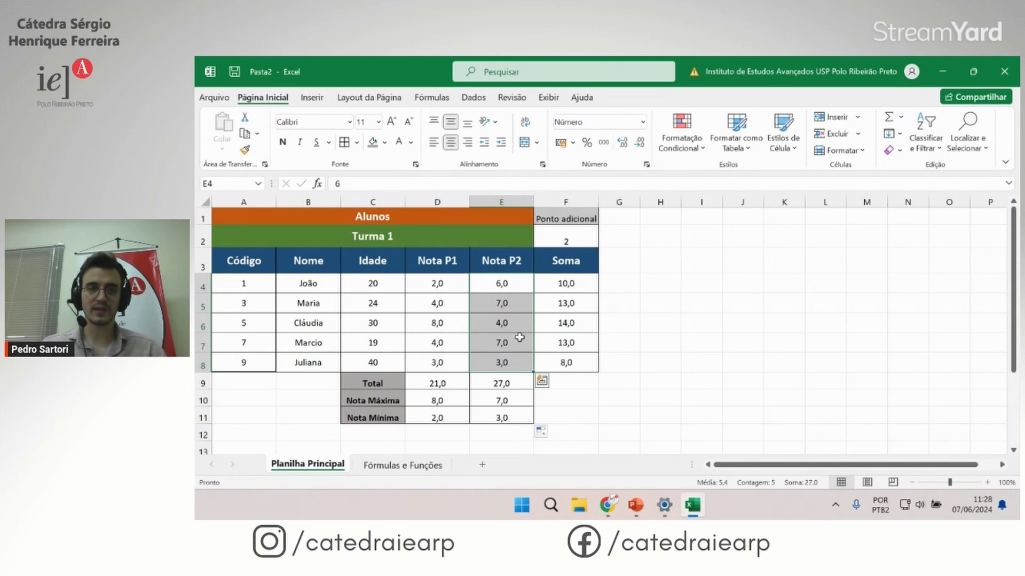
click(506, 420)
click(497, 364)
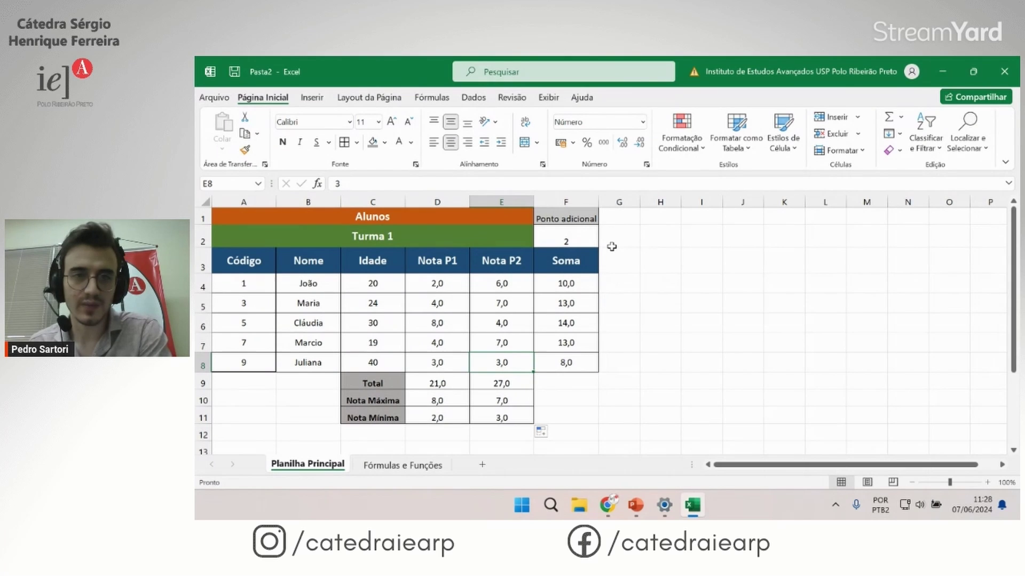
scroll(473, 341, down, 1)
scroll(533, 374, up, 1)
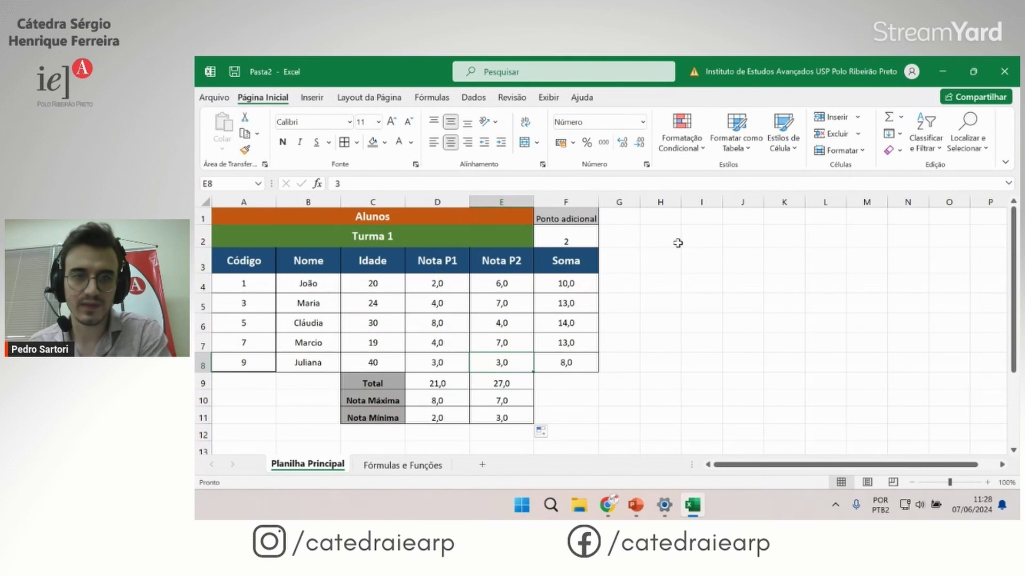
Step: Type the Número de Alunos heading in G1 and autofit column G
click(633, 217)
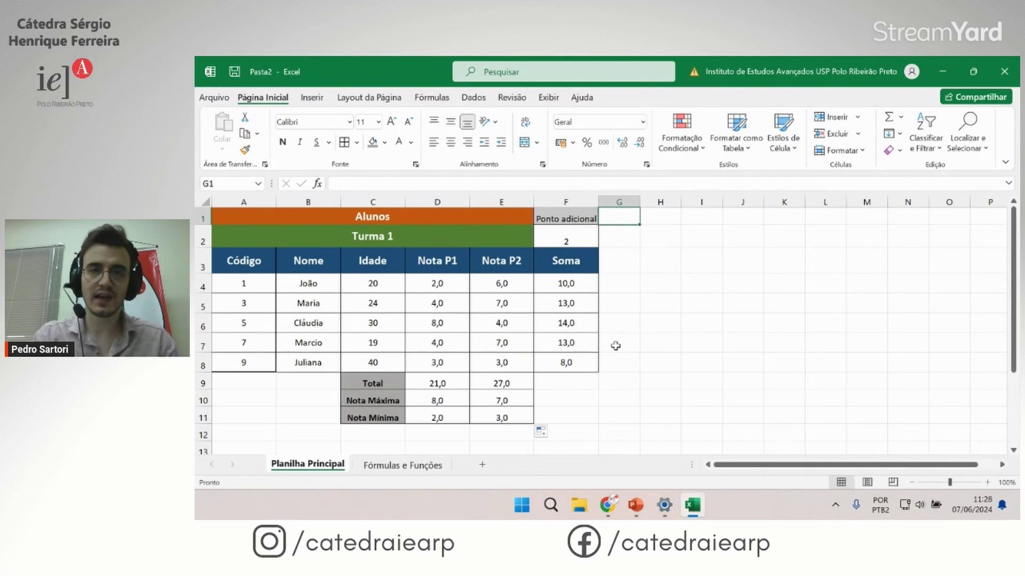
text(Númerode)
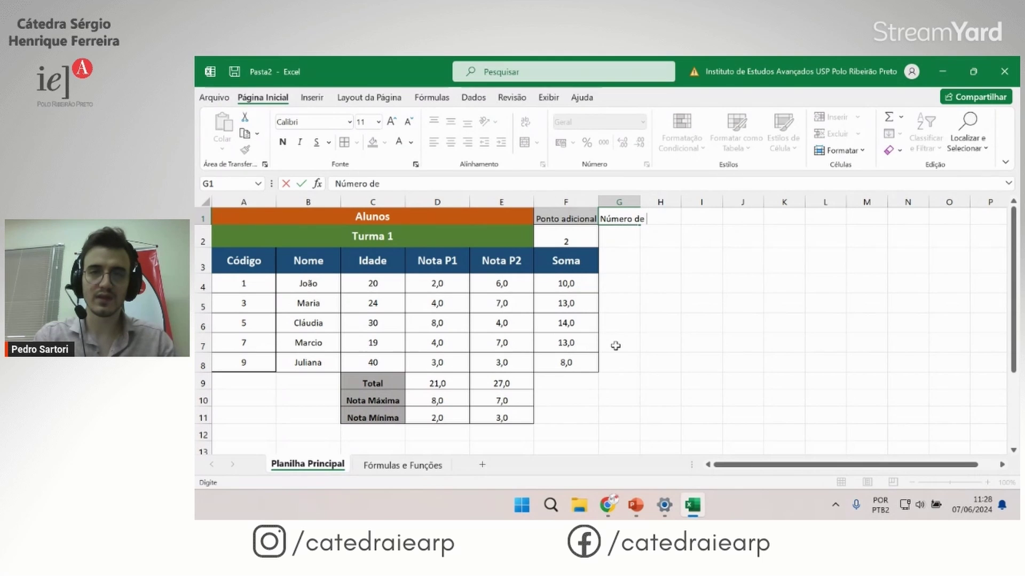
text( Alunos)
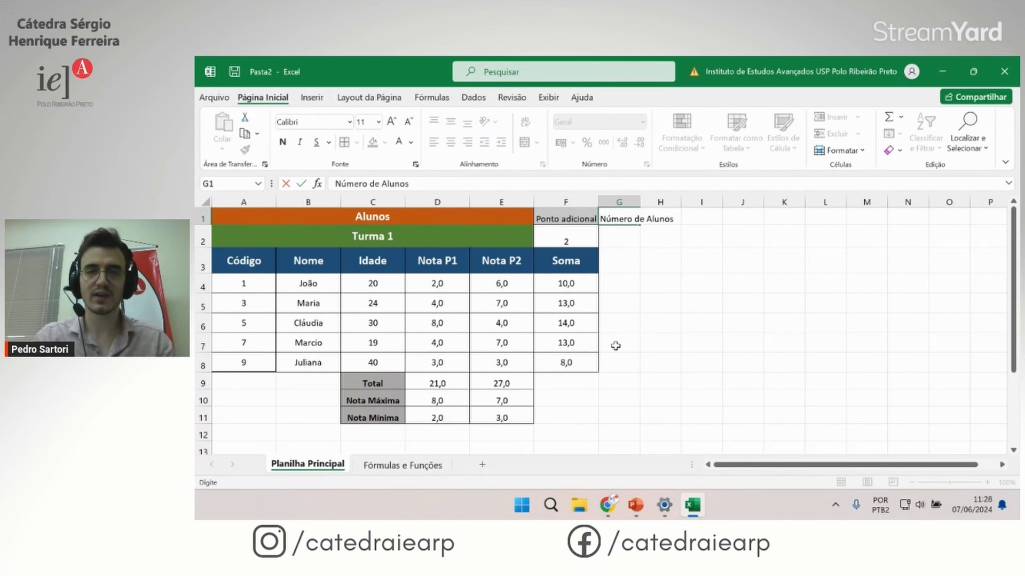
key(Return)
double_click(640, 202)
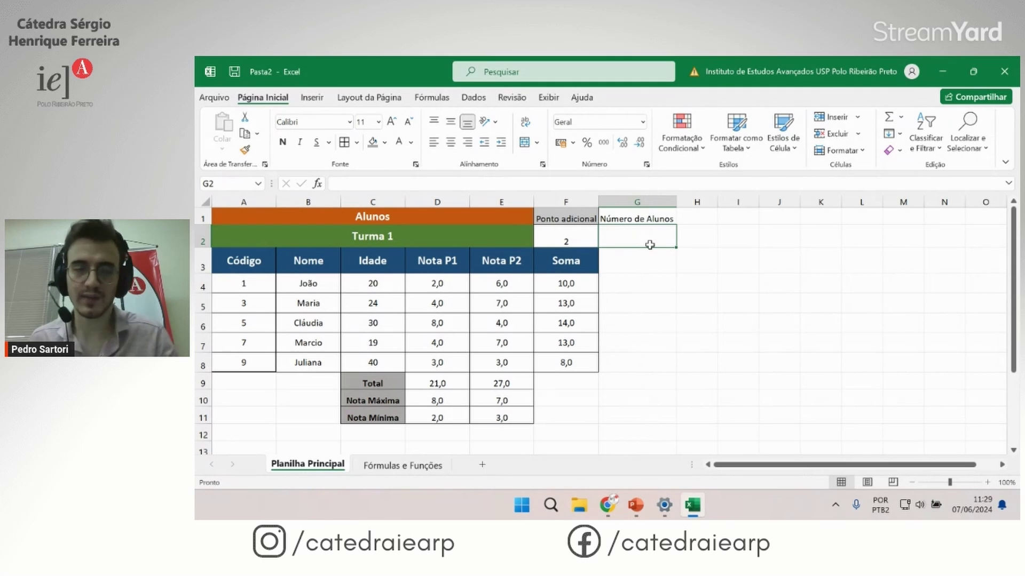
Step: Copy the Ponto adicional formatting from F1:F2 onto G1:G2 and start a formula in G2
drag(571, 217, 572, 241)
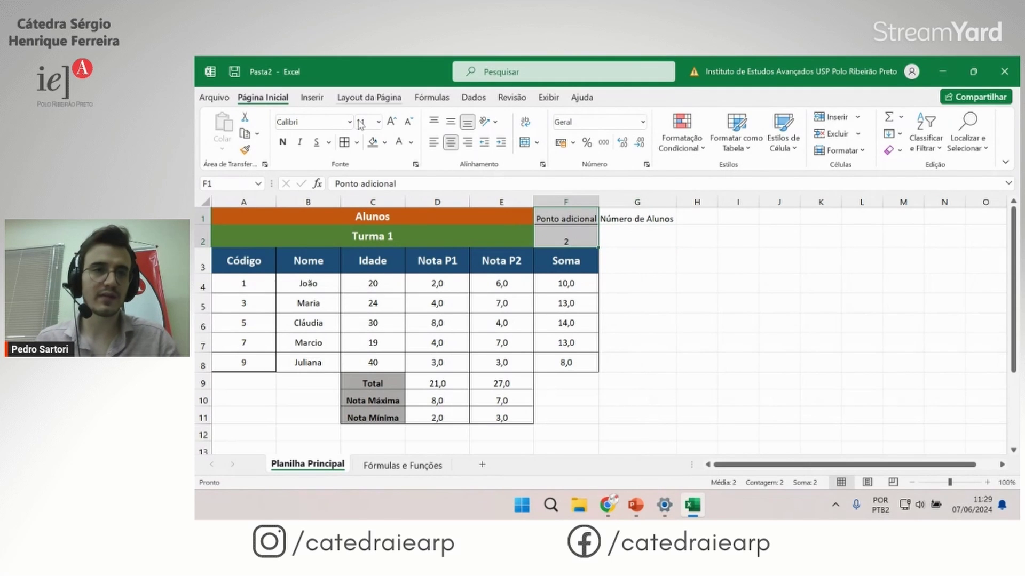
click(245, 150)
click(646, 212)
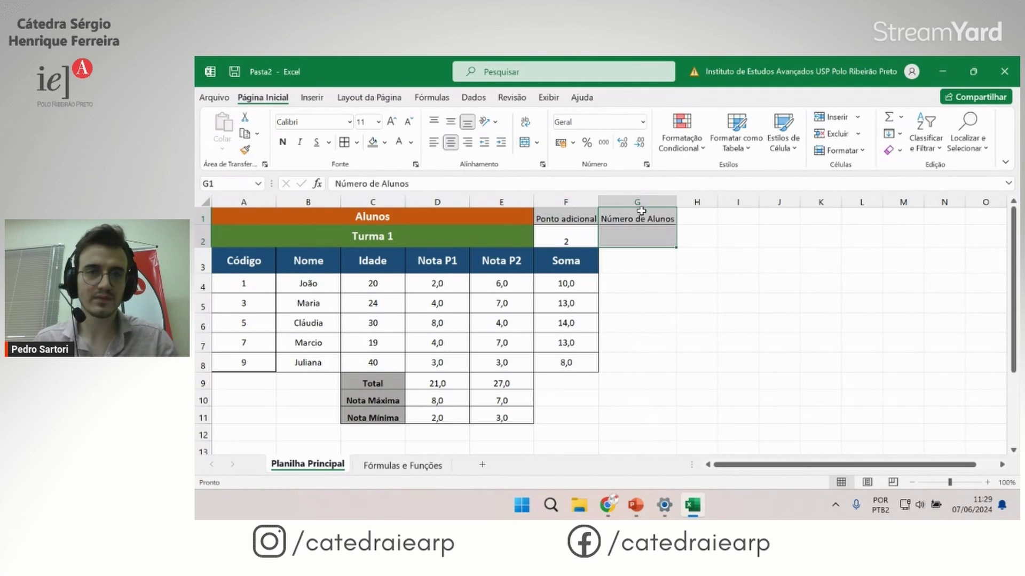
key(Down)
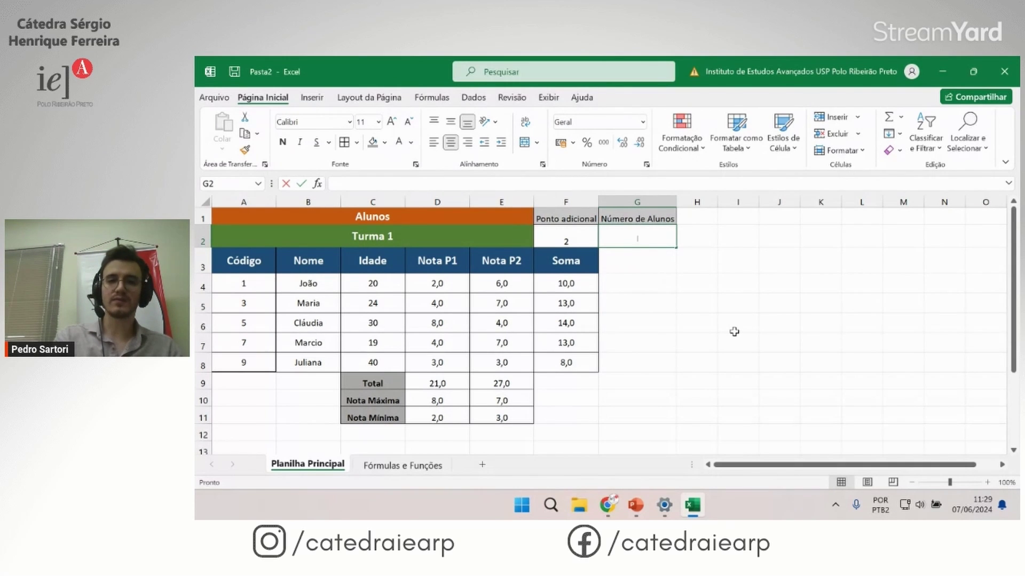
text(=)
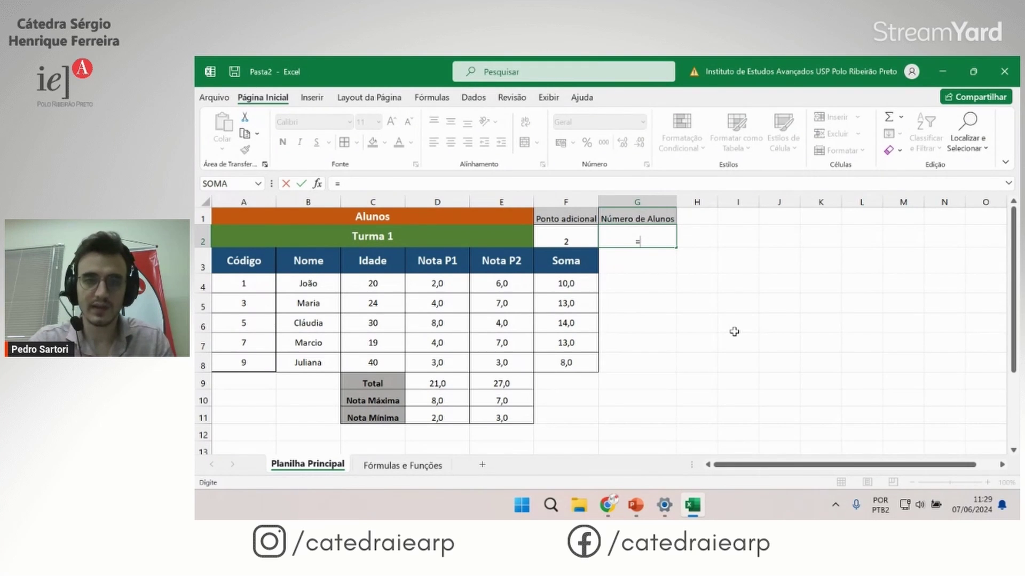
Step: Enter =CONT.NÚM(C4:C11) in G2 to count the students' ages, returning 5
text(co)
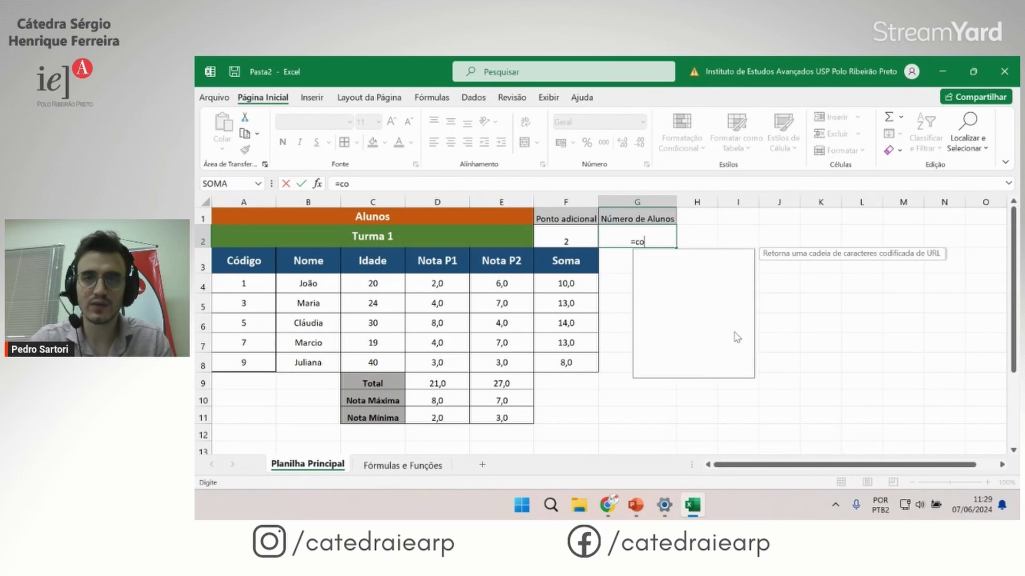
text(nt)
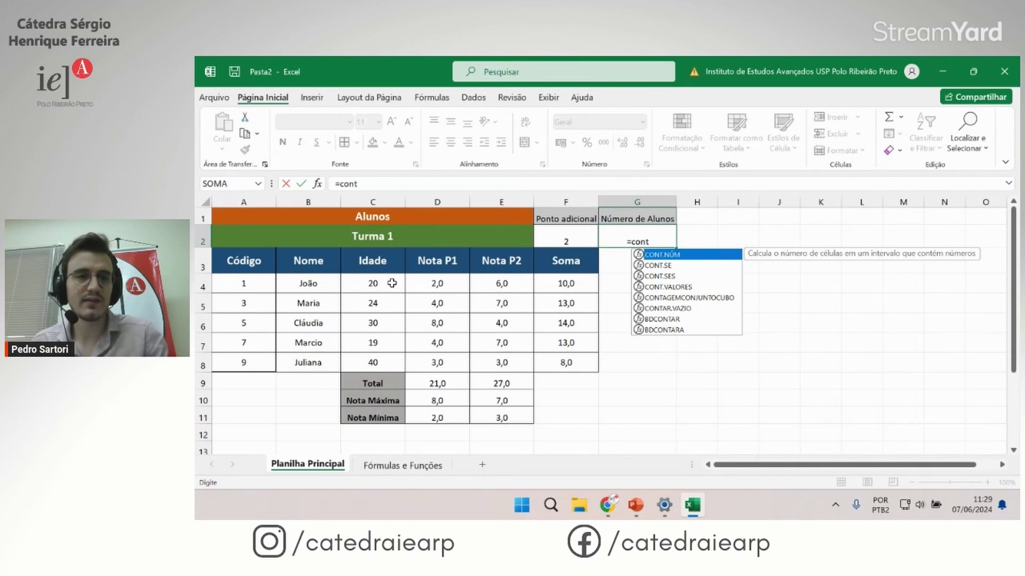
drag(391, 277, 393, 408)
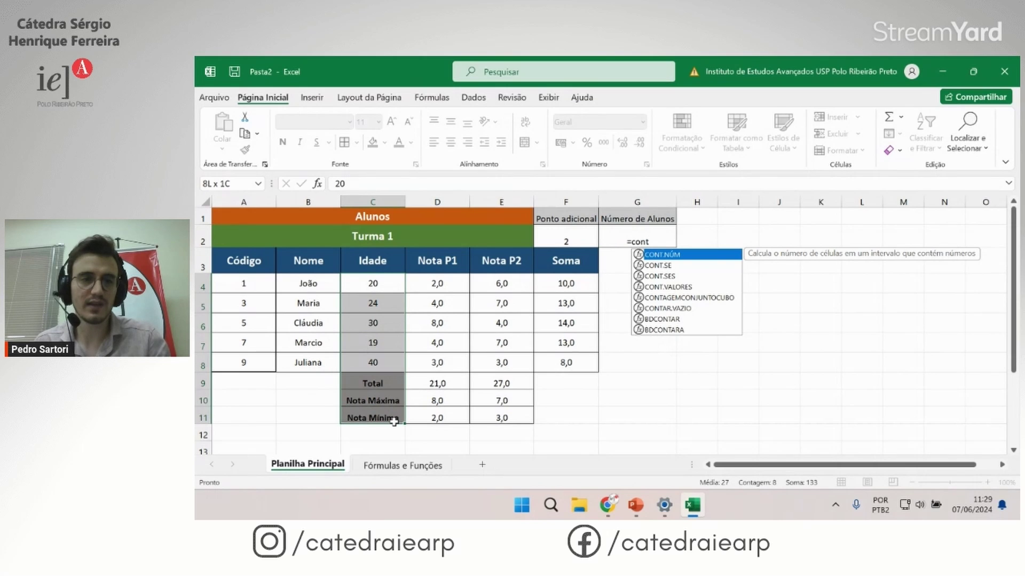
click(665, 234)
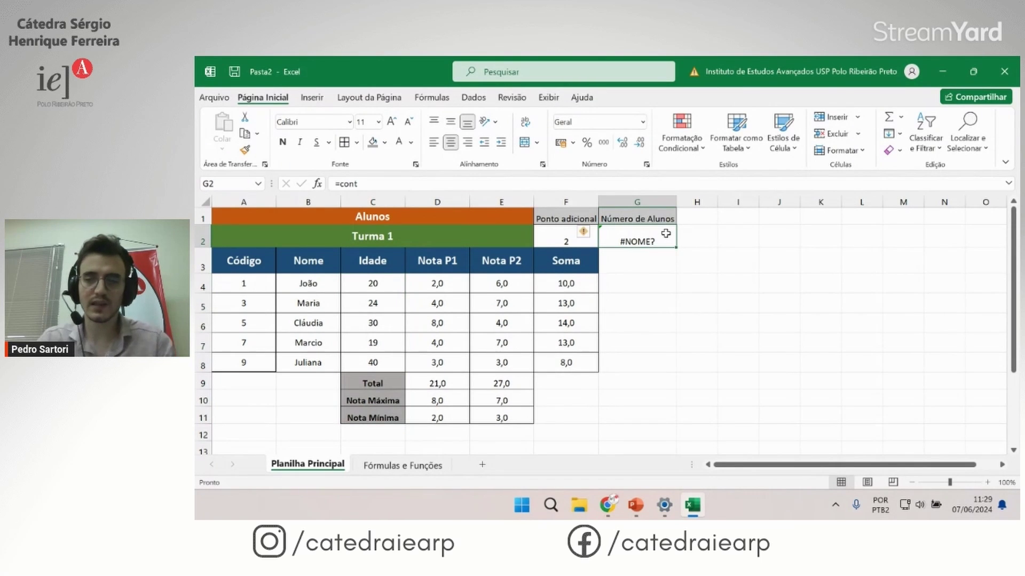
text(=cont)
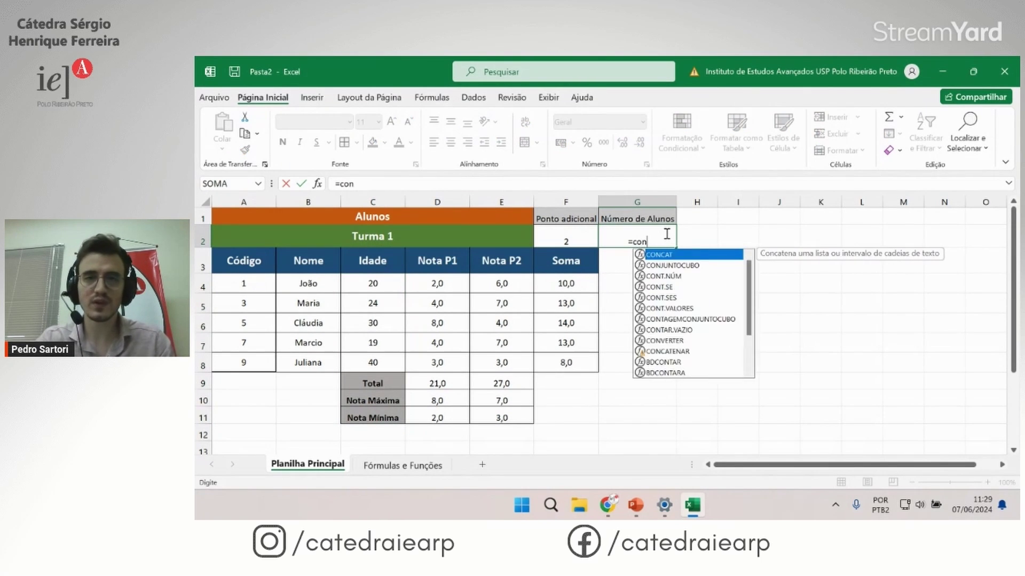
text(.)
key(Tab)
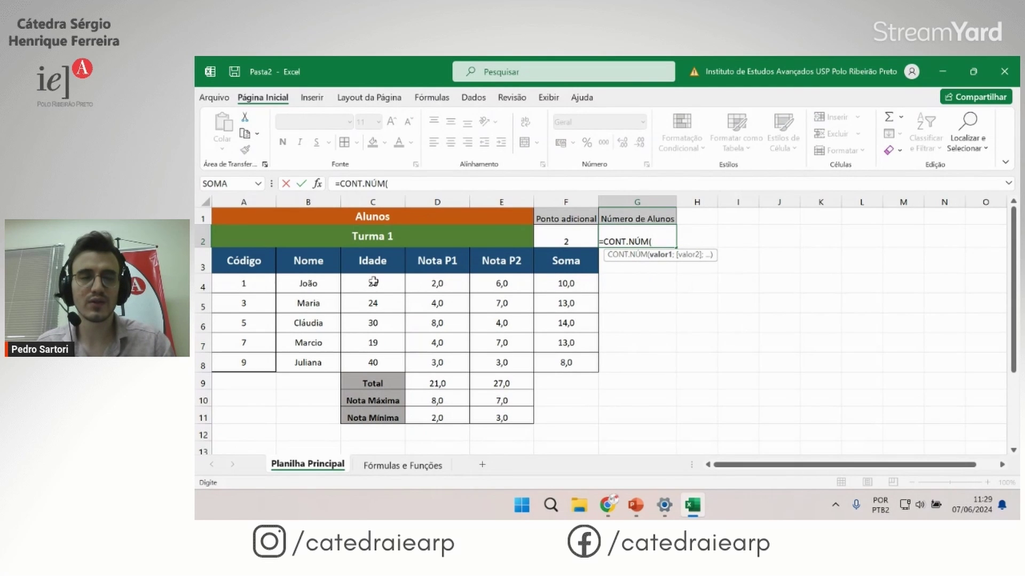
drag(373, 282, 385, 427)
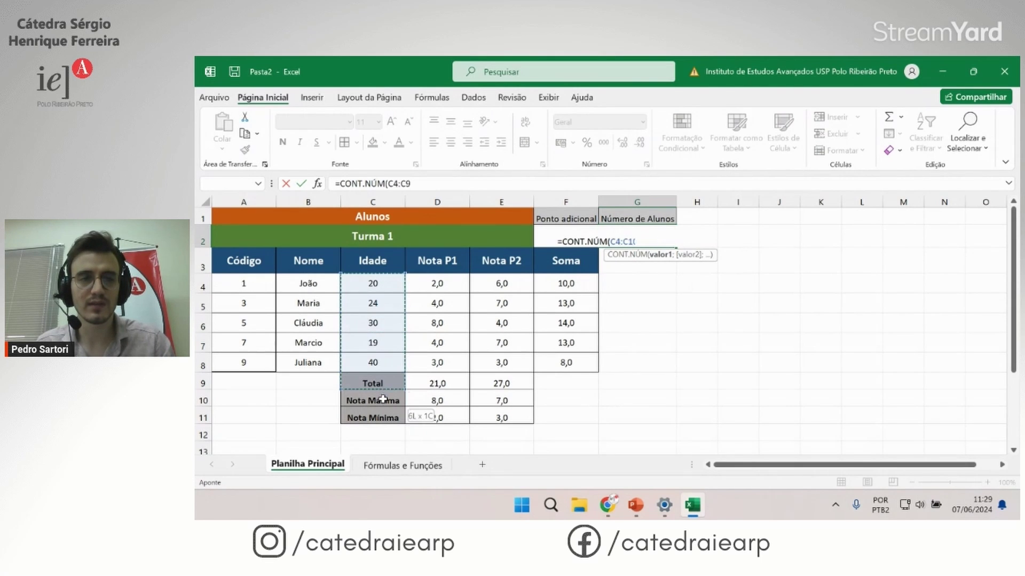
key(Return)
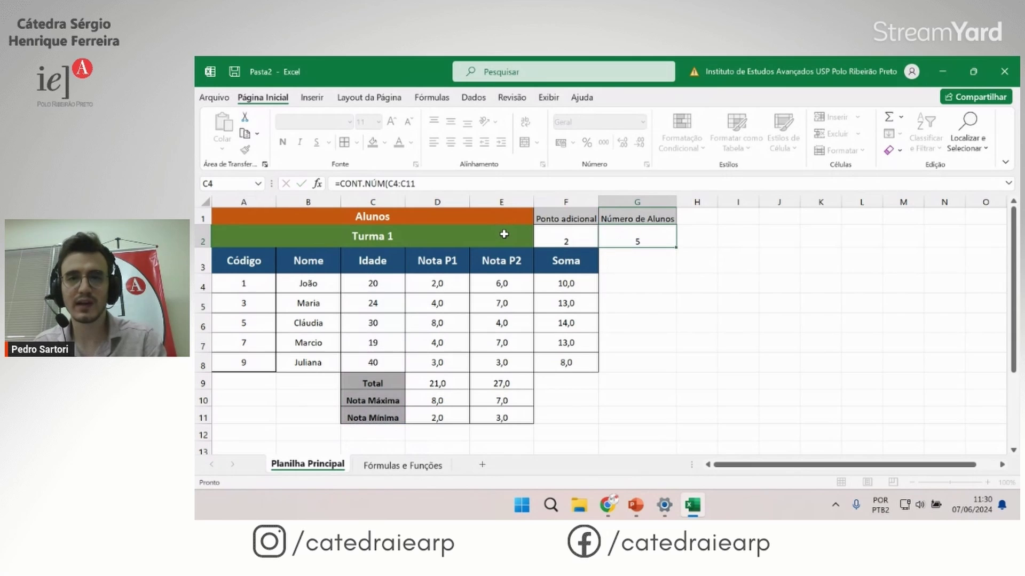
click(633, 239)
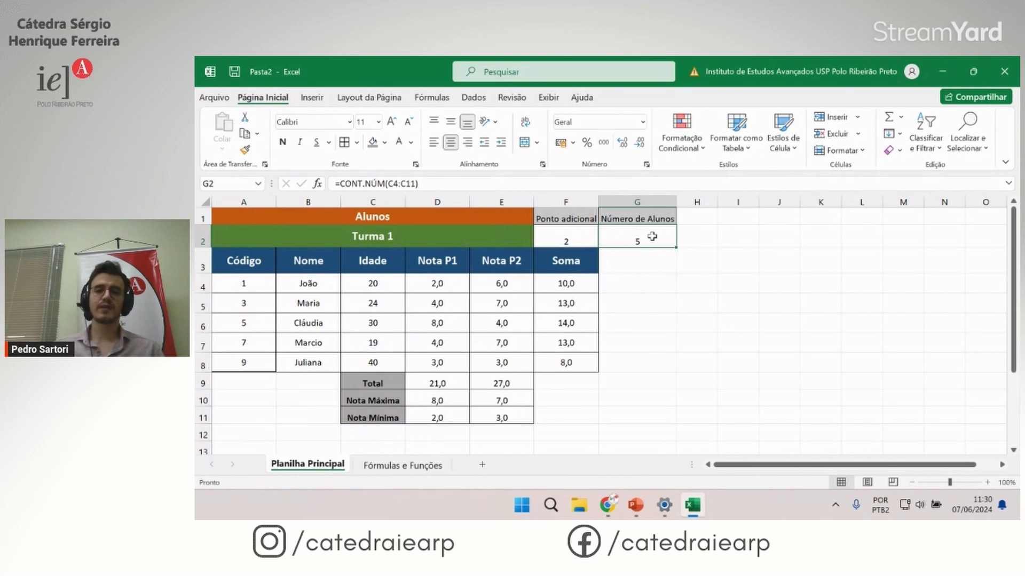
double_click(652, 237)
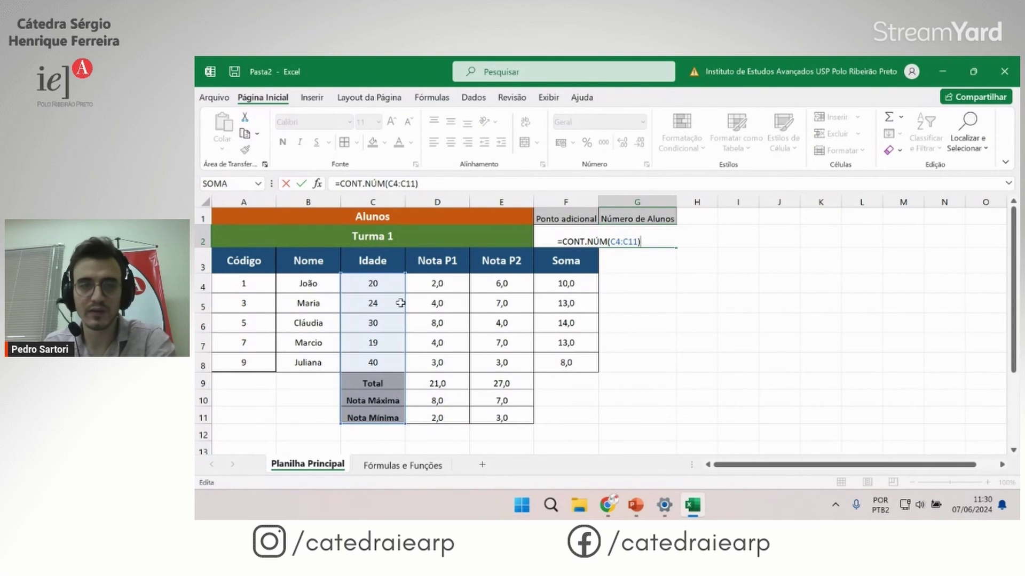
key(ctrl+Return)
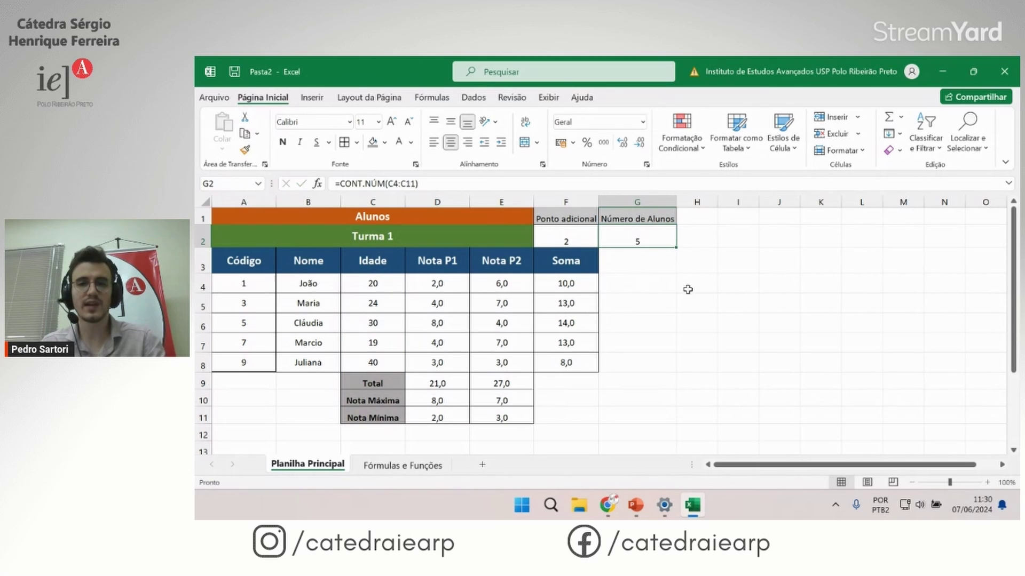
Step: Type the test values a, b, 3, 4, c, 5 down cells I4:I9
click(750, 284)
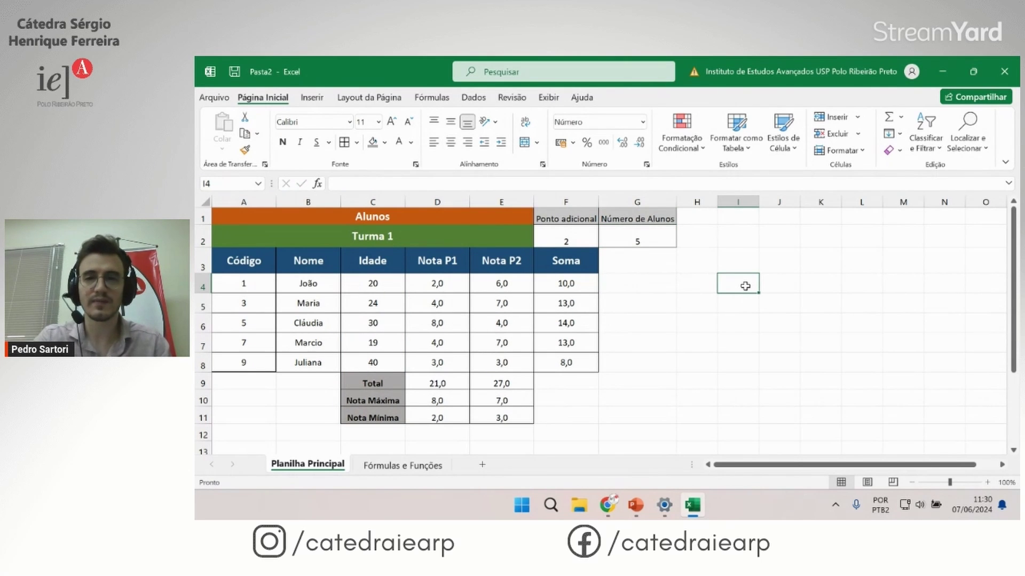
text(a)
key(Return)
text(b)
key(Return)
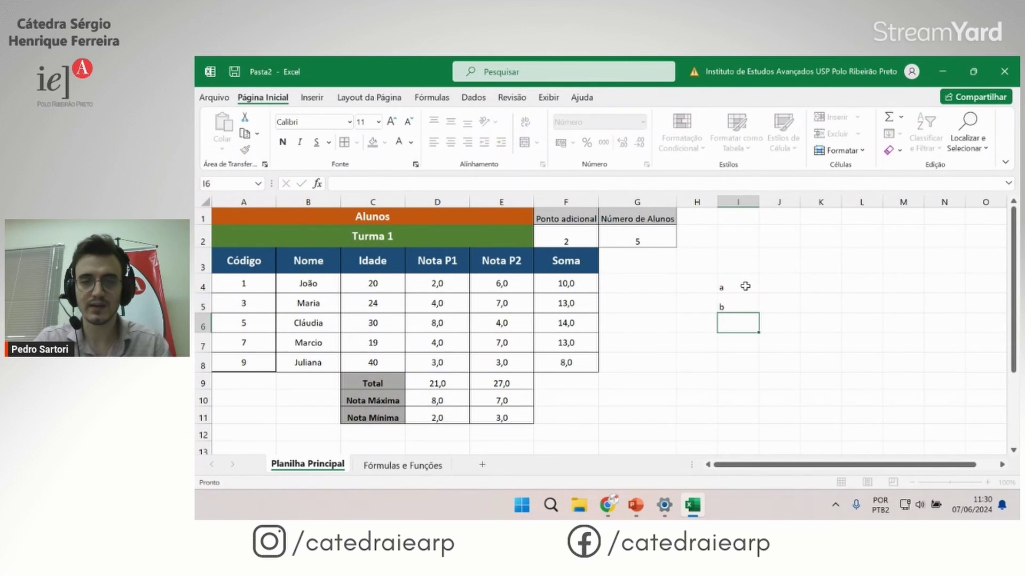
text(3)
key(Return)
text(4)
key(Return)
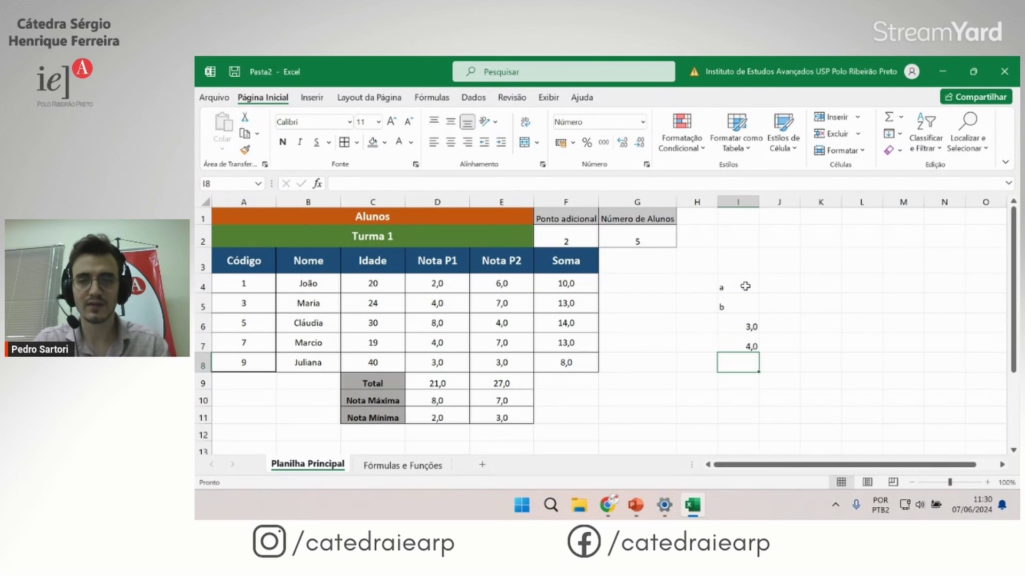
text(c)
key(Return)
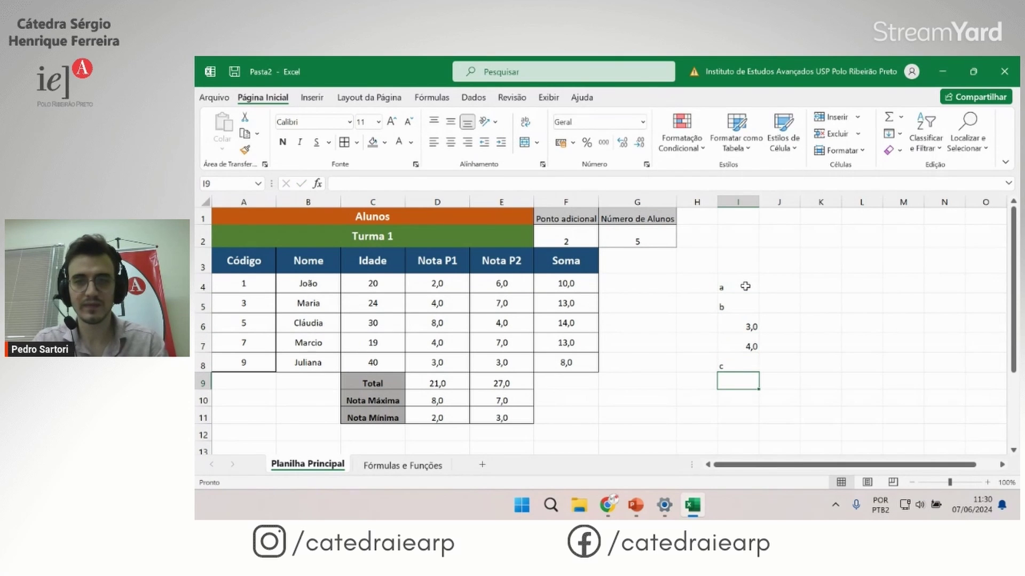
text(5)
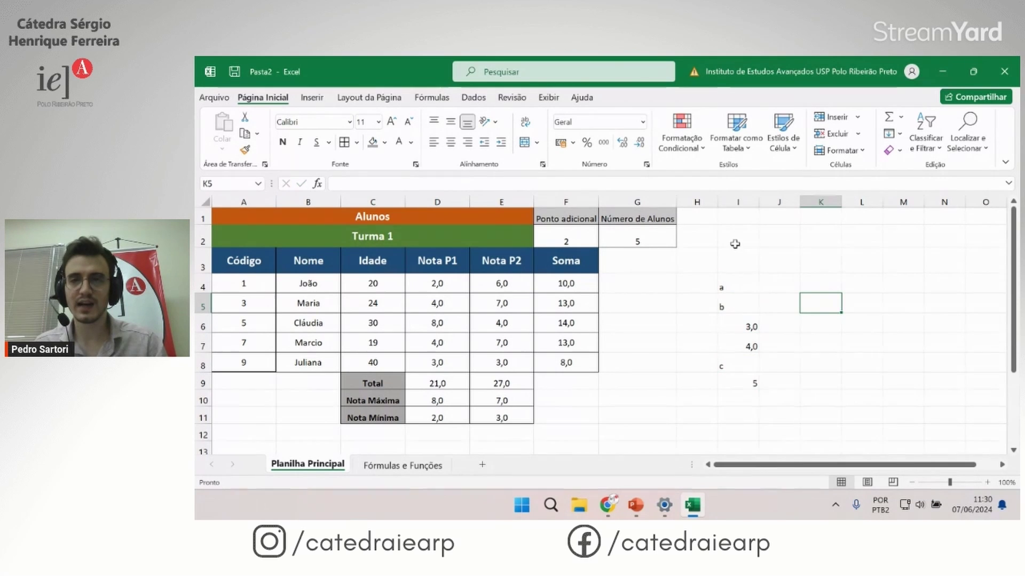
click(734, 239)
Step: Enter =CONT.NÚM(I4:I9) in I2, which counts 3 numeric entries
text(=co)
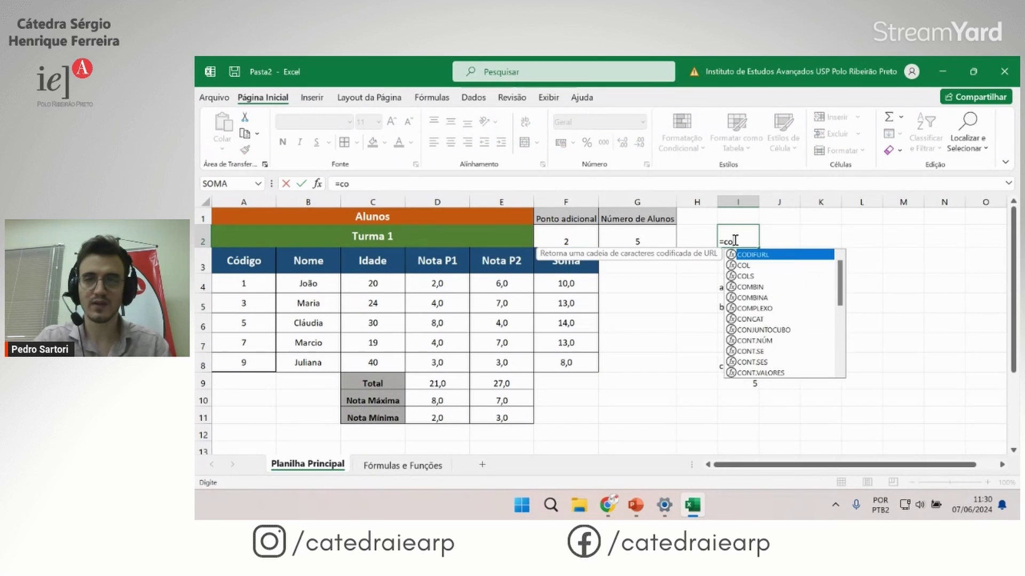
text(ntn)
key(Tab)
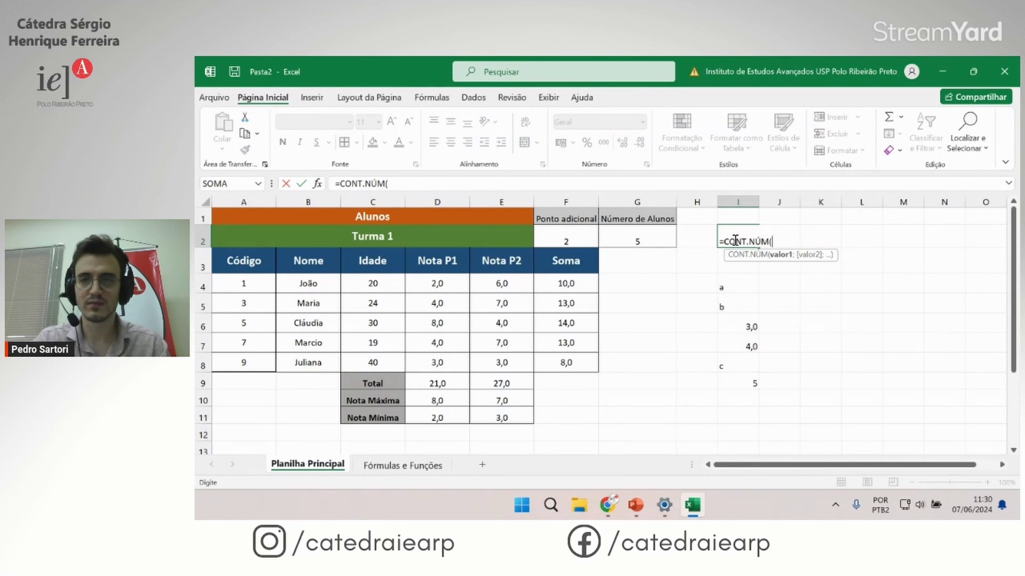
drag(735, 287, 744, 383)
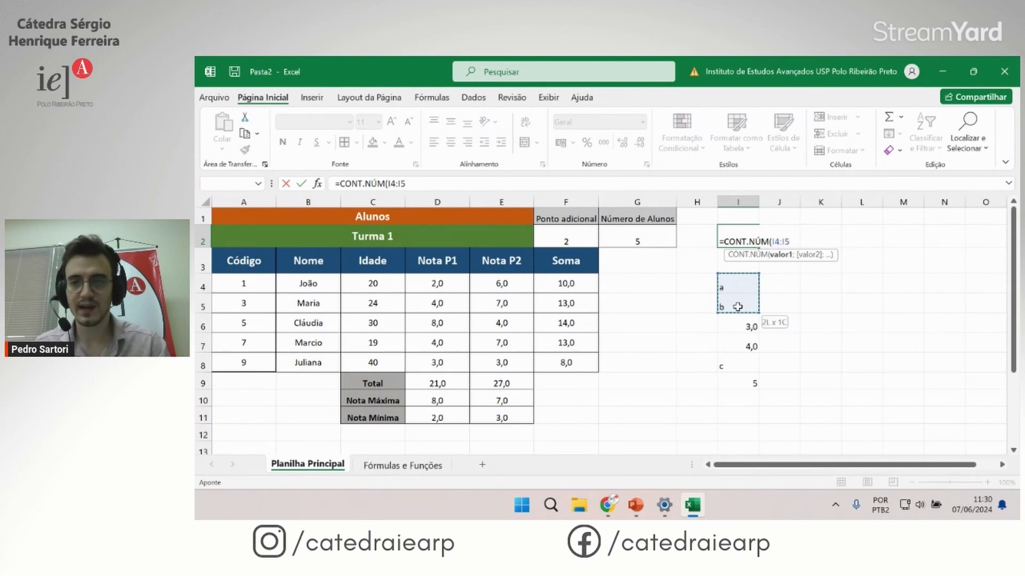
key(Return)
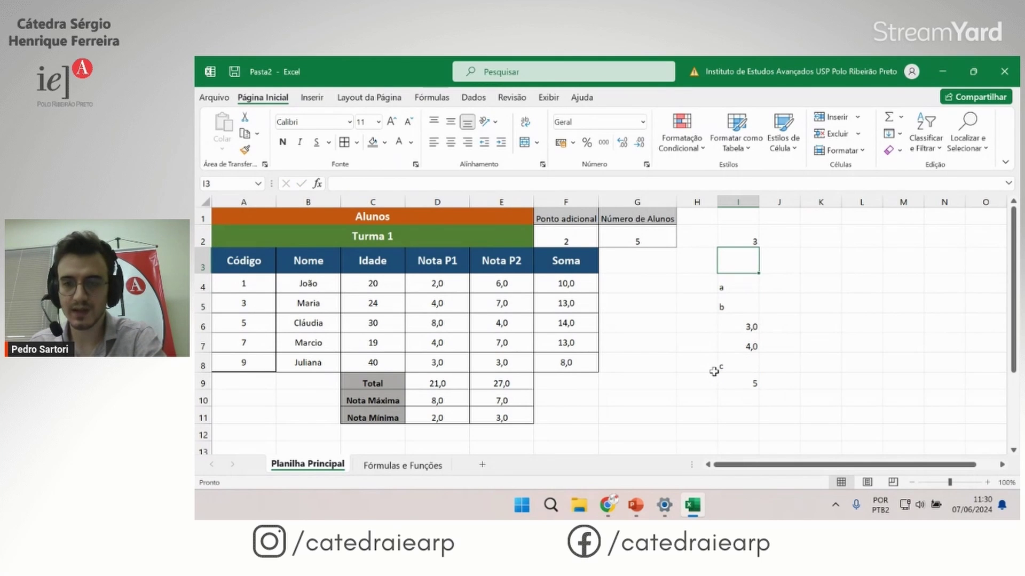
click(748, 326)
click(745, 346)
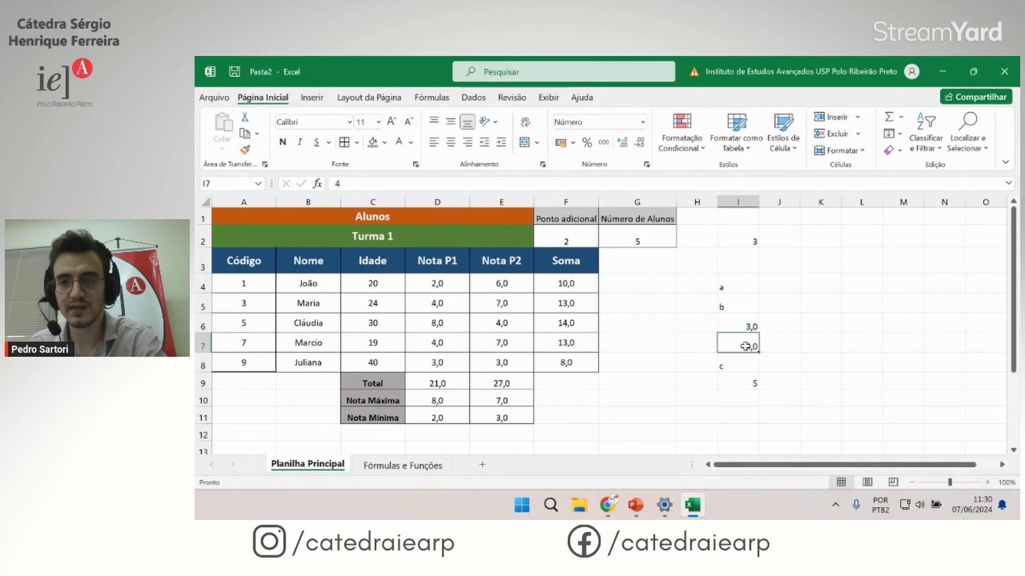
click(726, 245)
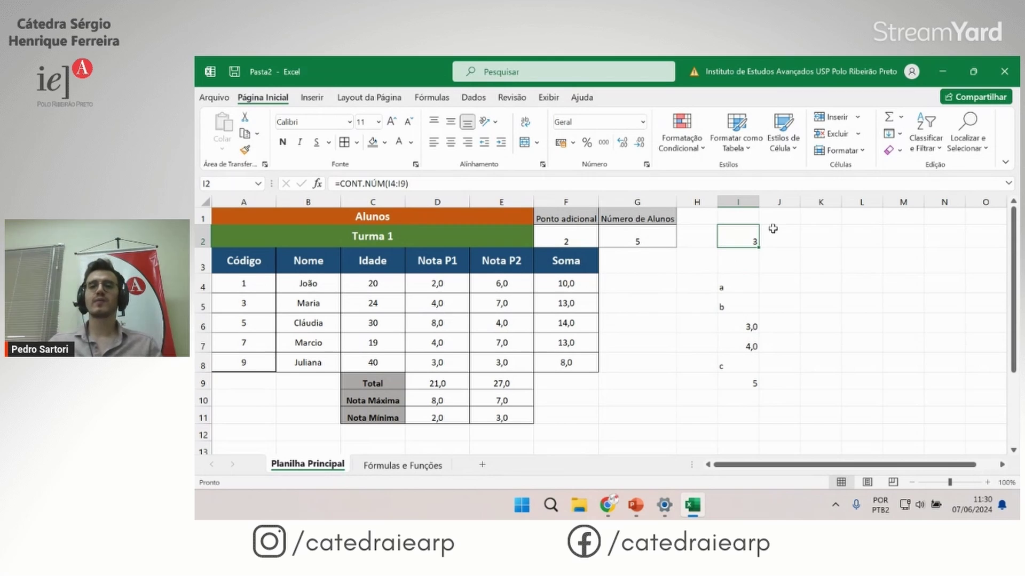
click(674, 235)
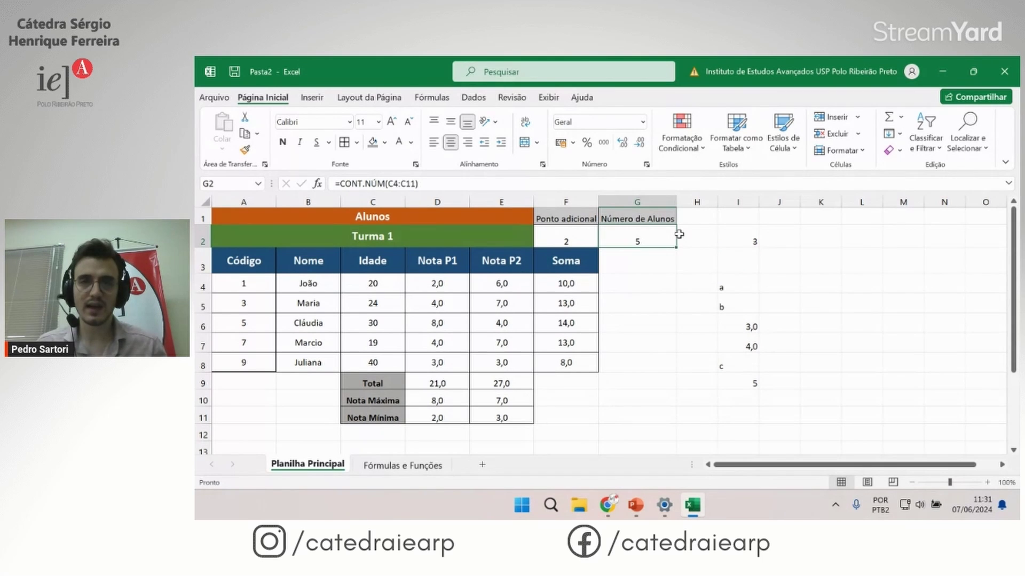
Step: Enter =CONT.VALORES over the Idade column in G2, returning 8
text(=)
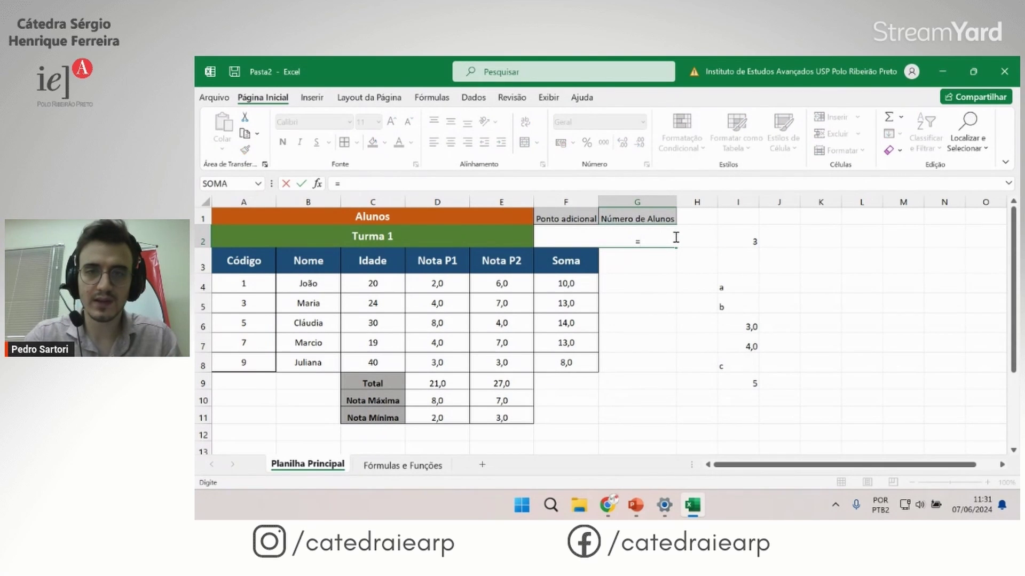
text(cont)
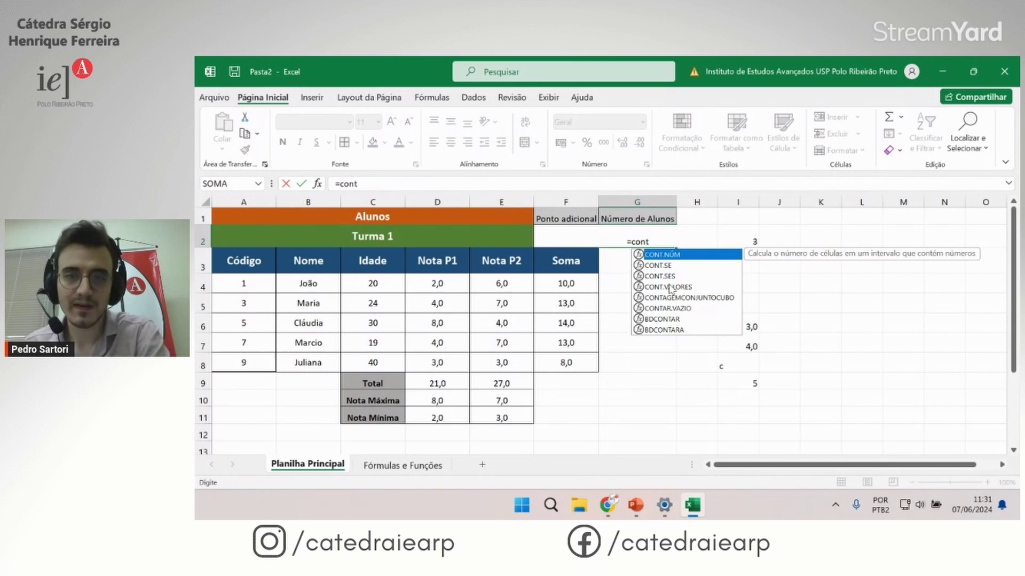
click(669, 289)
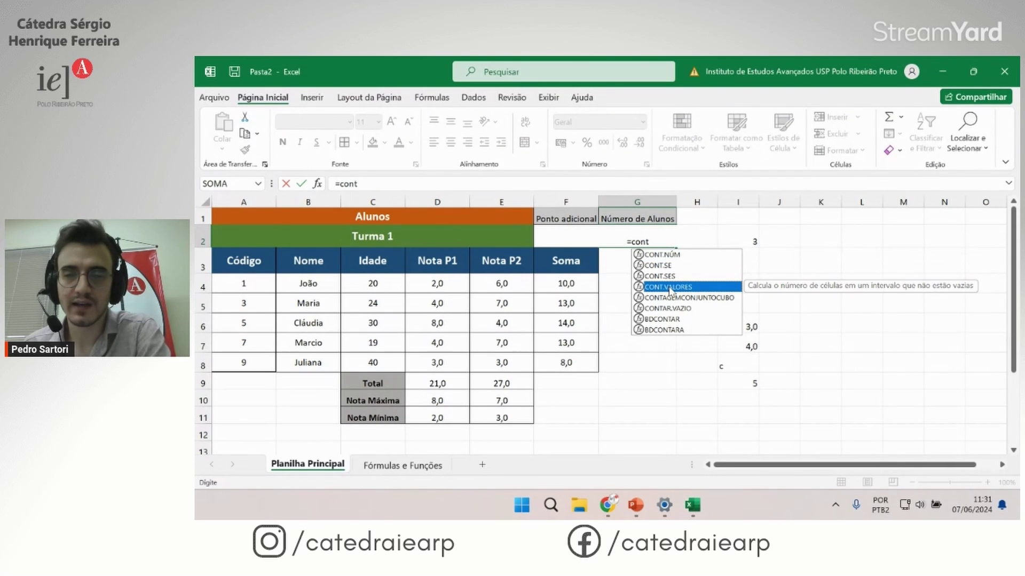
double_click(669, 288)
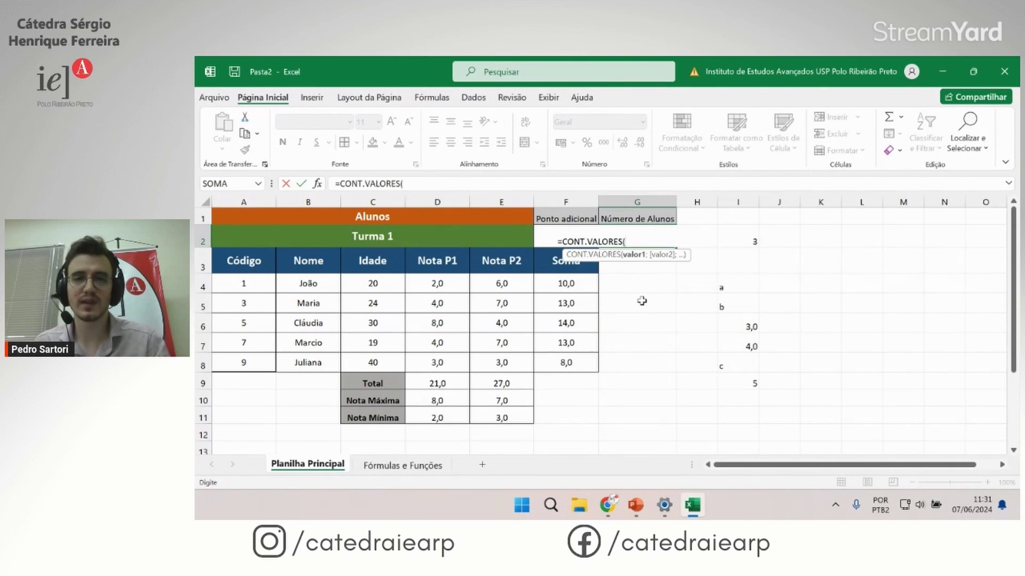
drag(375, 285, 386, 435)
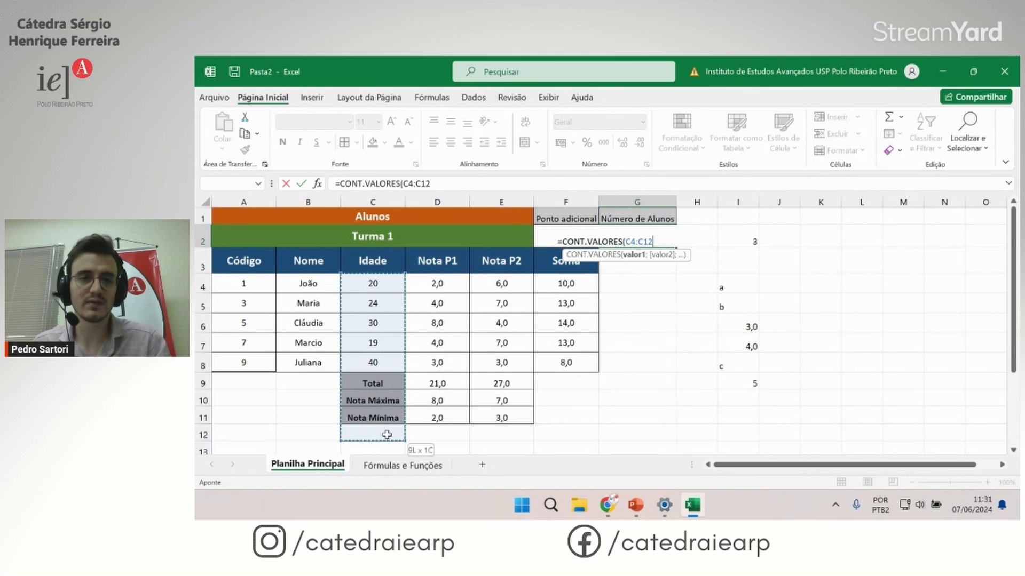
key(Return)
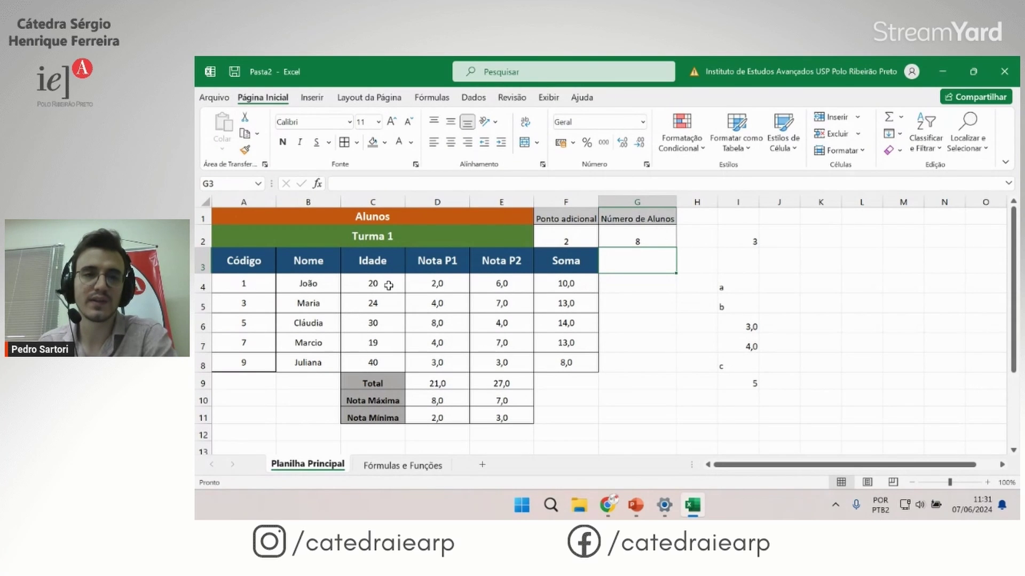
Step: Review the age count and G2's formula unchanged, then select the test list I4:I9
mouse_move(388, 285)
mouse_down()
mouse_move(391, 365)
mouse_move(375, 414)
mouse_up()
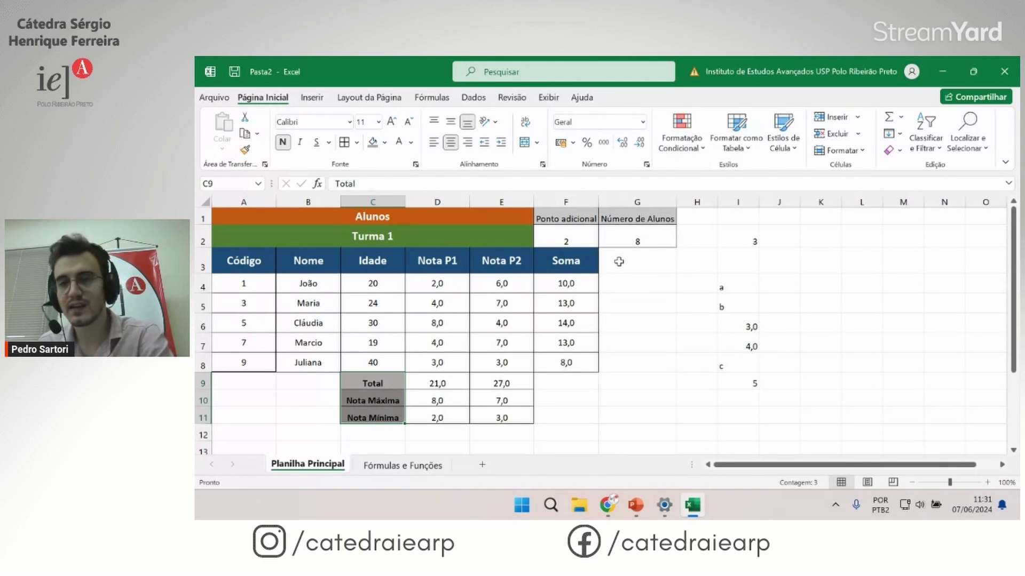
double_click(659, 240)
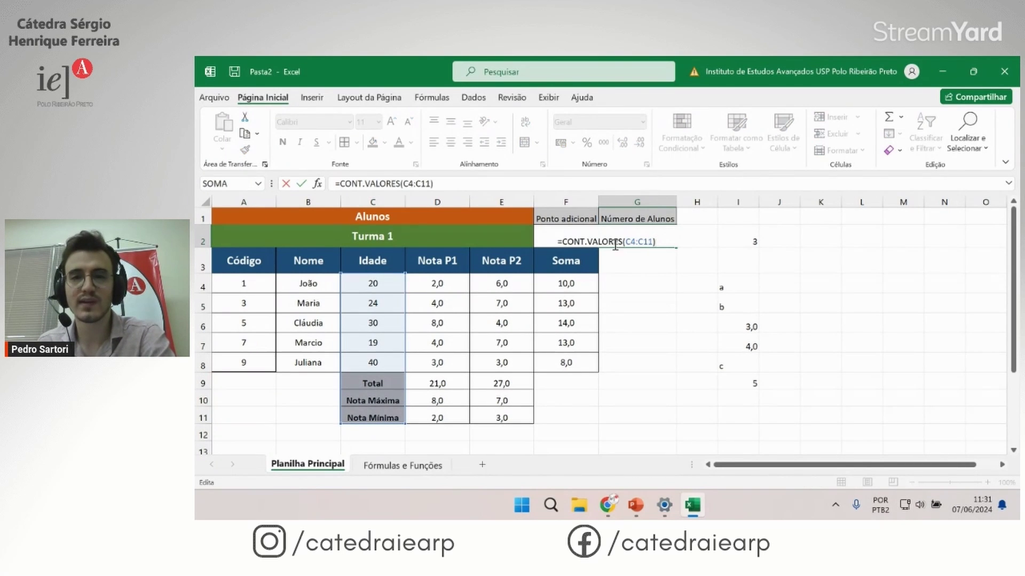
drag(623, 240, 565, 243)
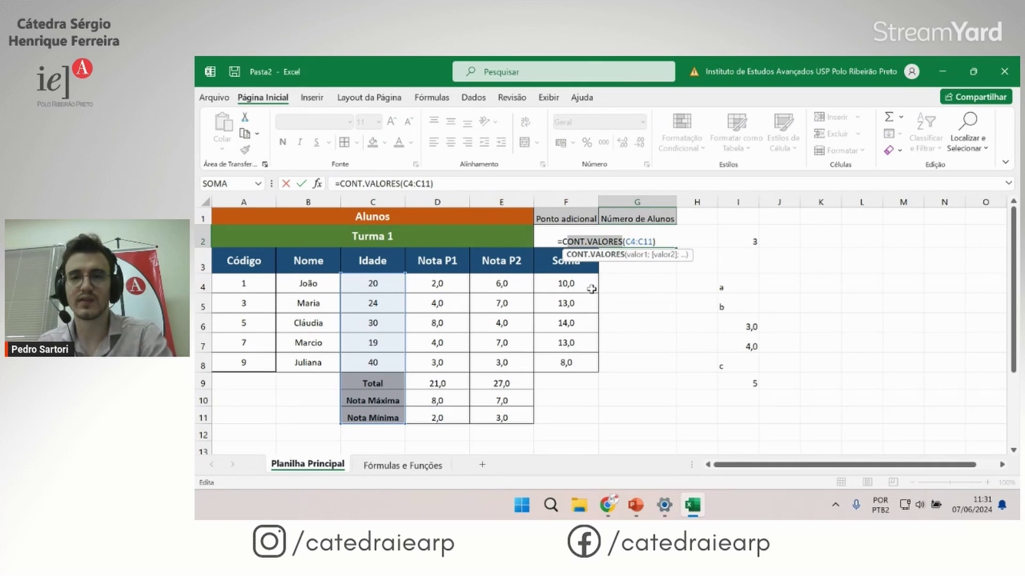
key(Escape)
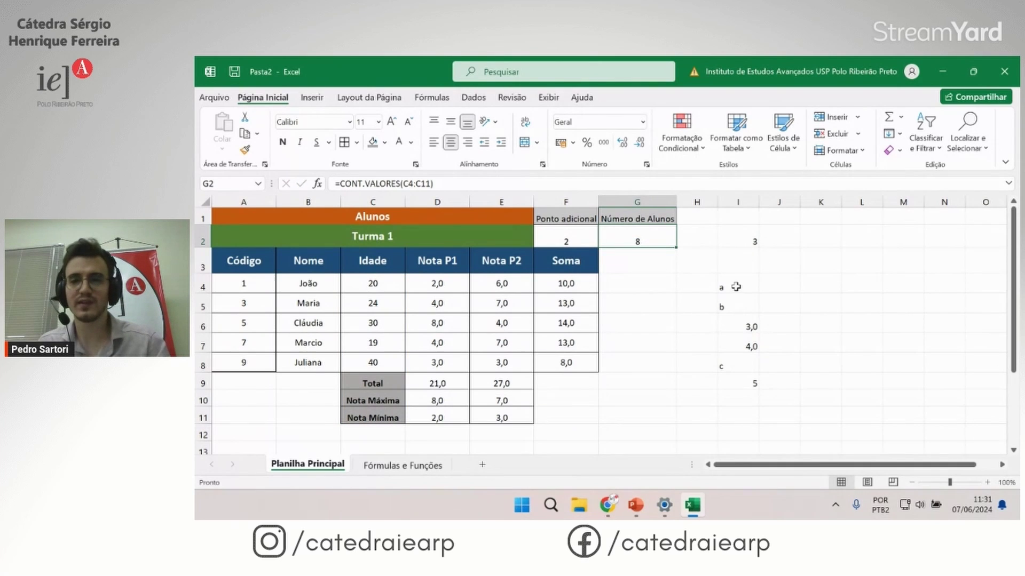
drag(727, 288, 739, 383)
Step: Change I2's formula to =CONT.VALORES(I4:I9), counting the 6 non-empty test cells
double_click(747, 240)
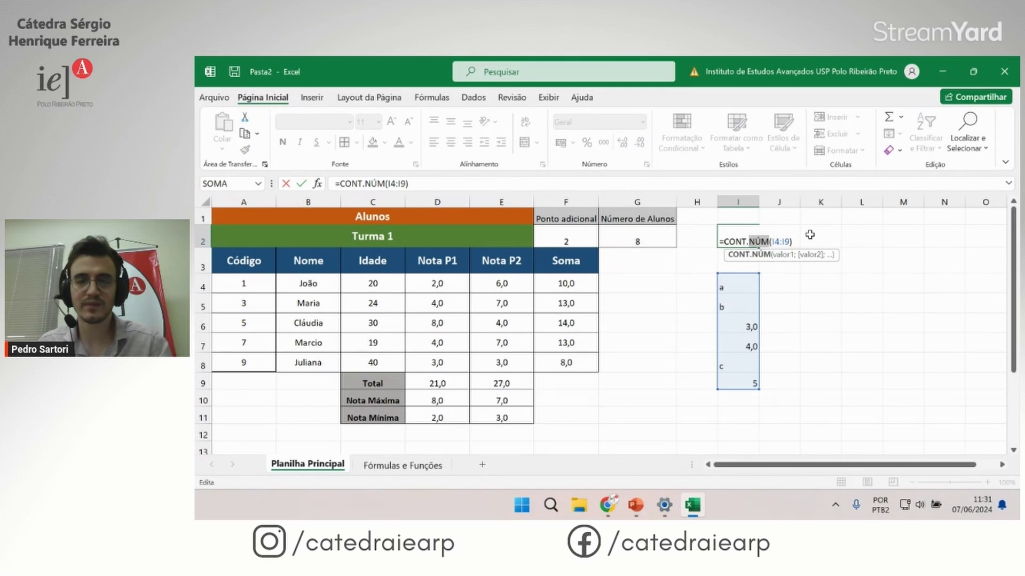
text(VALORES)
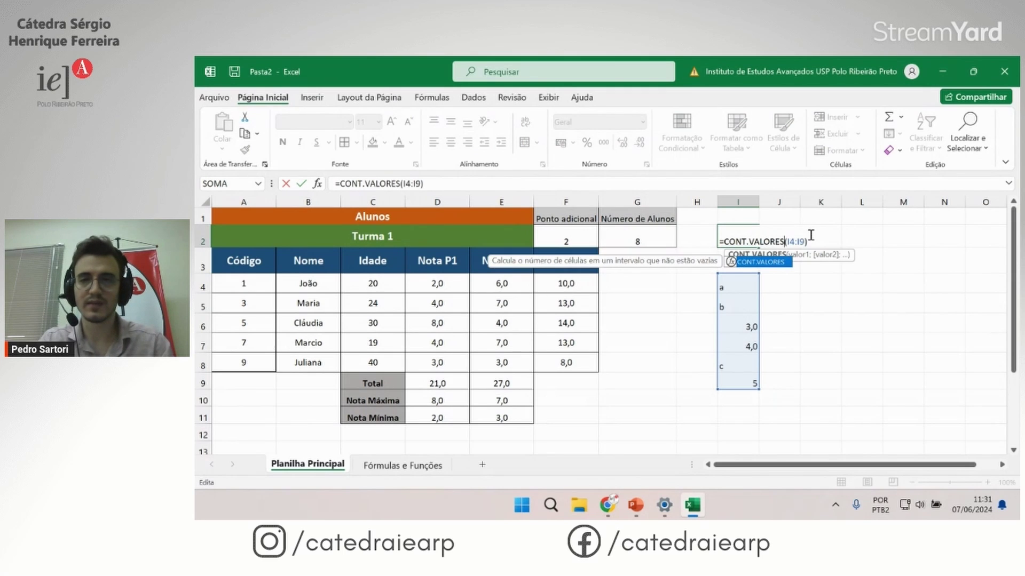
key(Return)
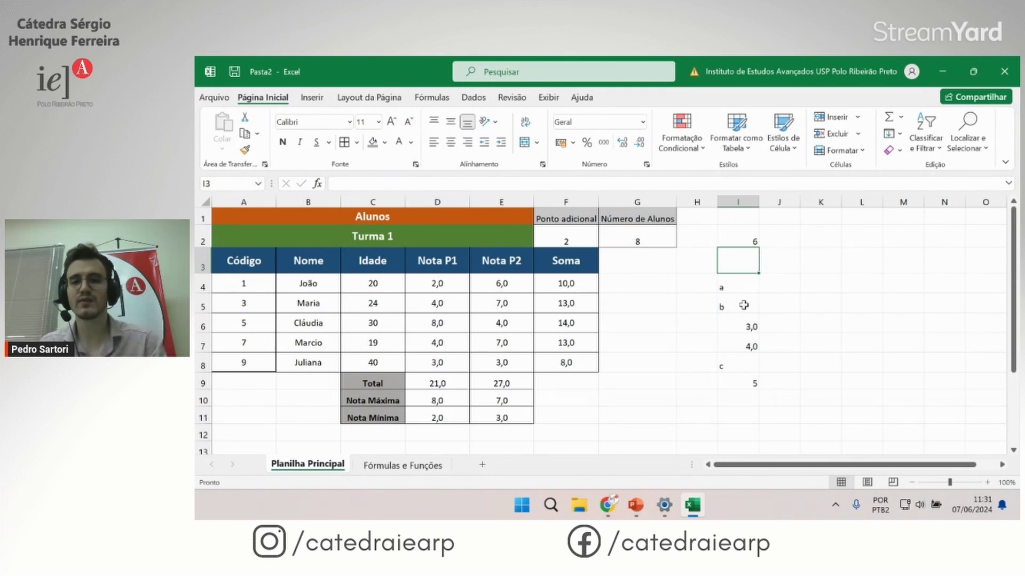
drag(736, 288, 746, 388)
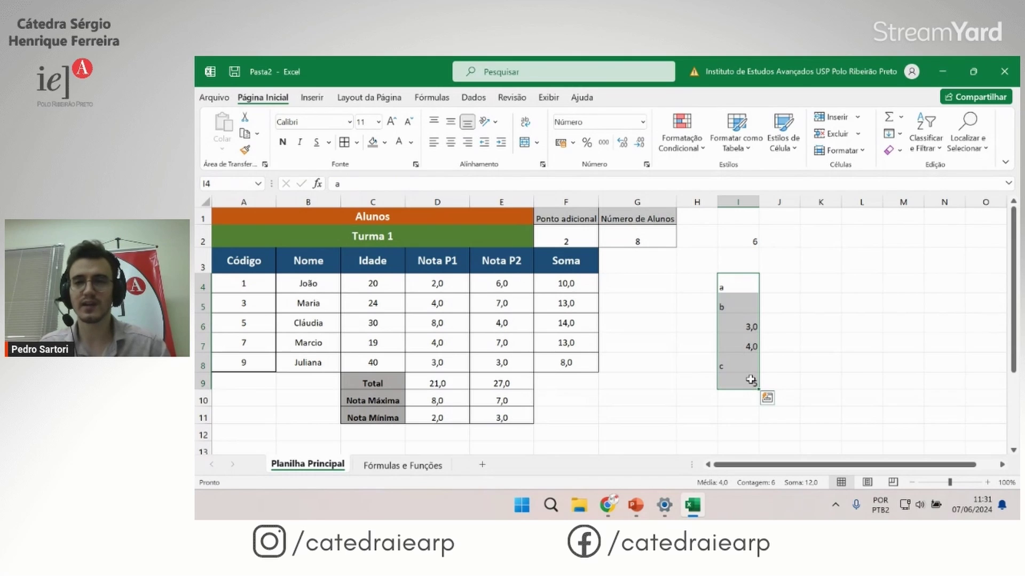
Step: Erase the test cells I2:I9 from column I
click(658, 304)
drag(748, 241, 754, 378)
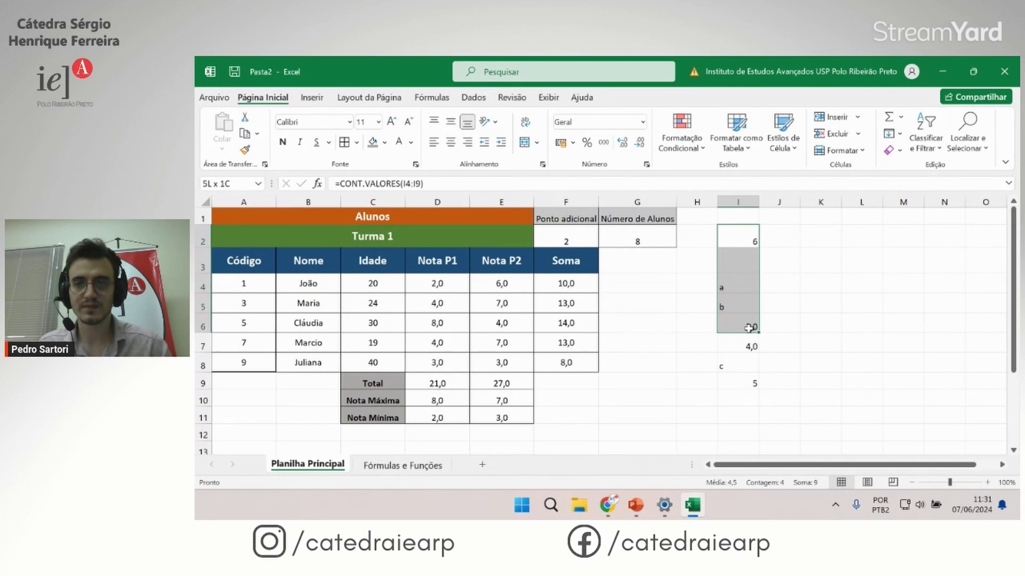
key(Delete)
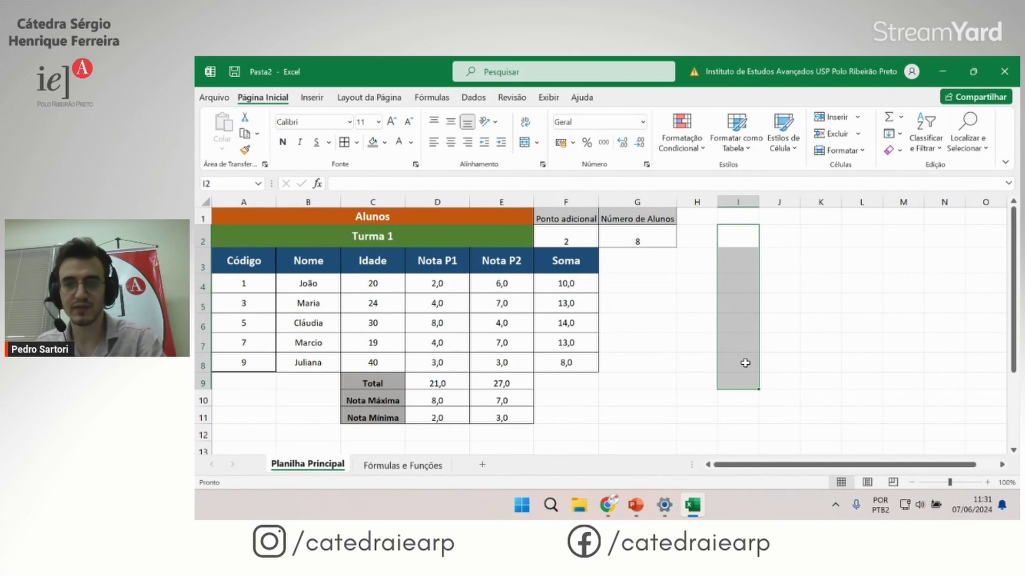
click(566, 283)
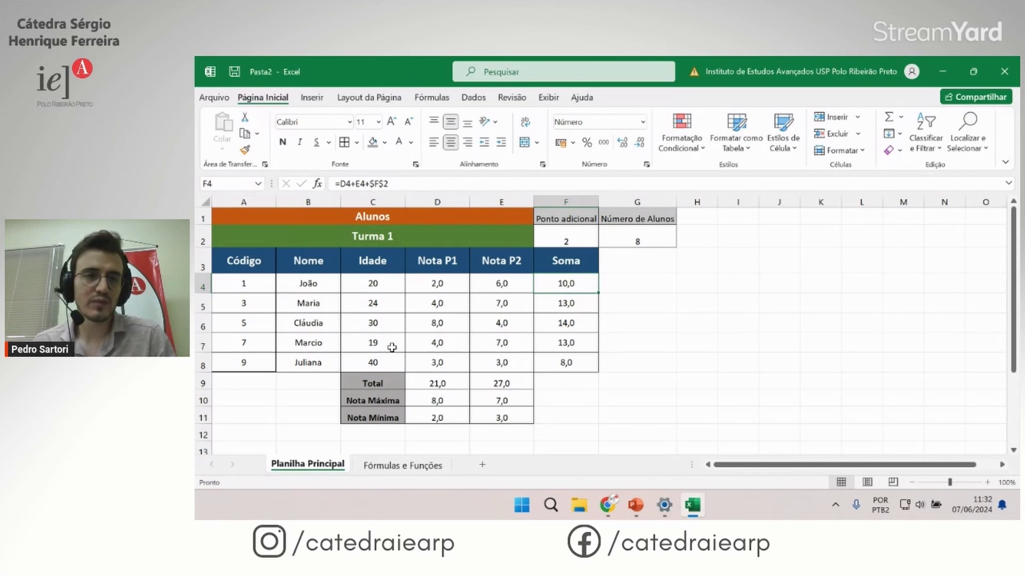
click(373, 326)
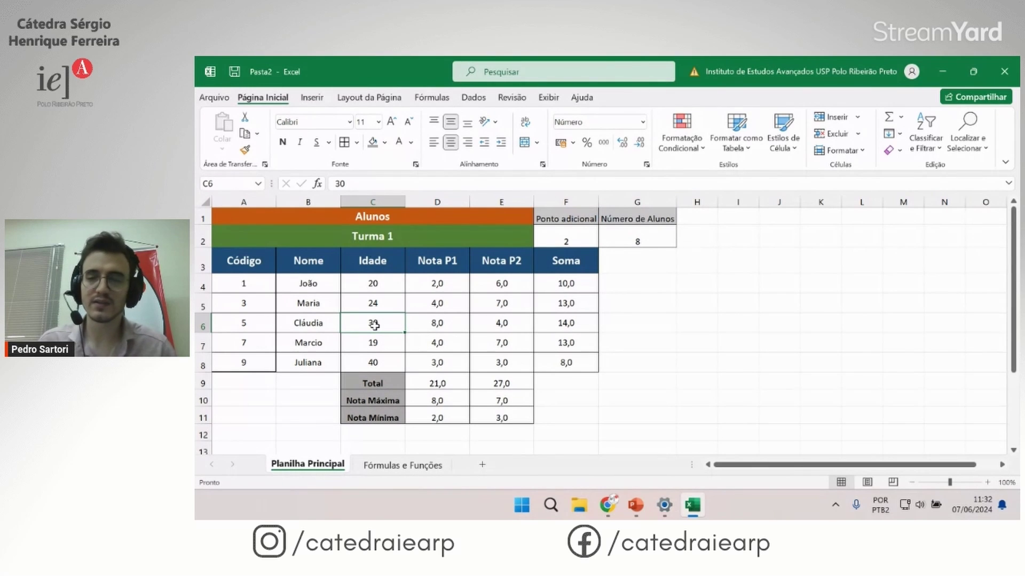
Step: Delete Cláudia's age in C6 and review G2's =CONT.VALORES(C4:C11) count of 7
key(Delete)
key(Down)
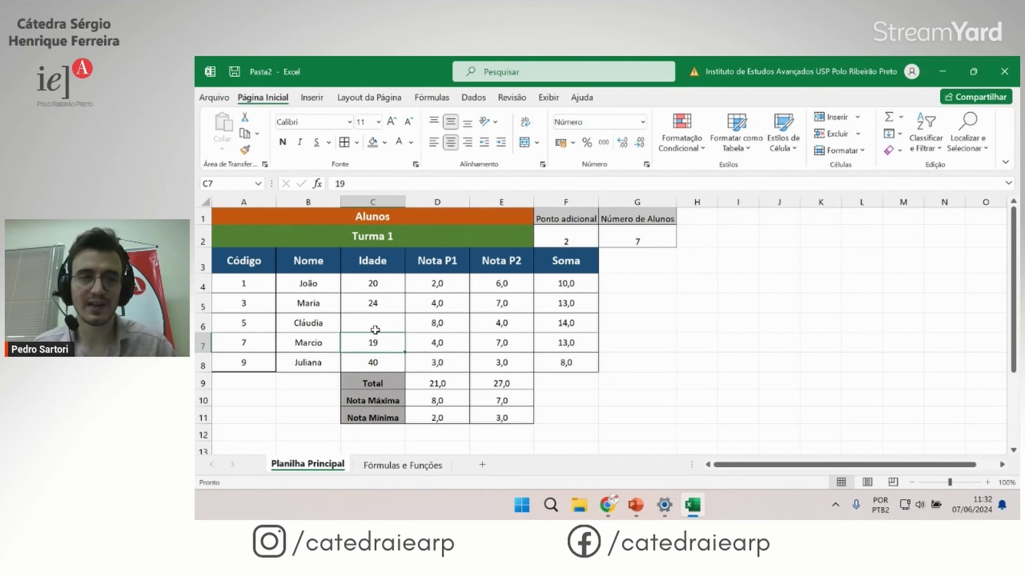
click(377, 323)
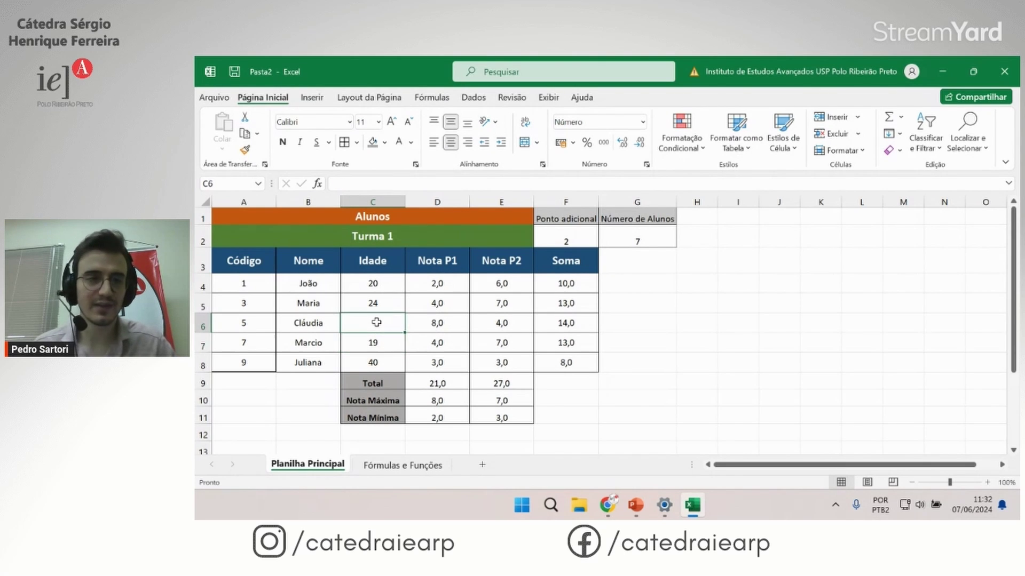
double_click(661, 240)
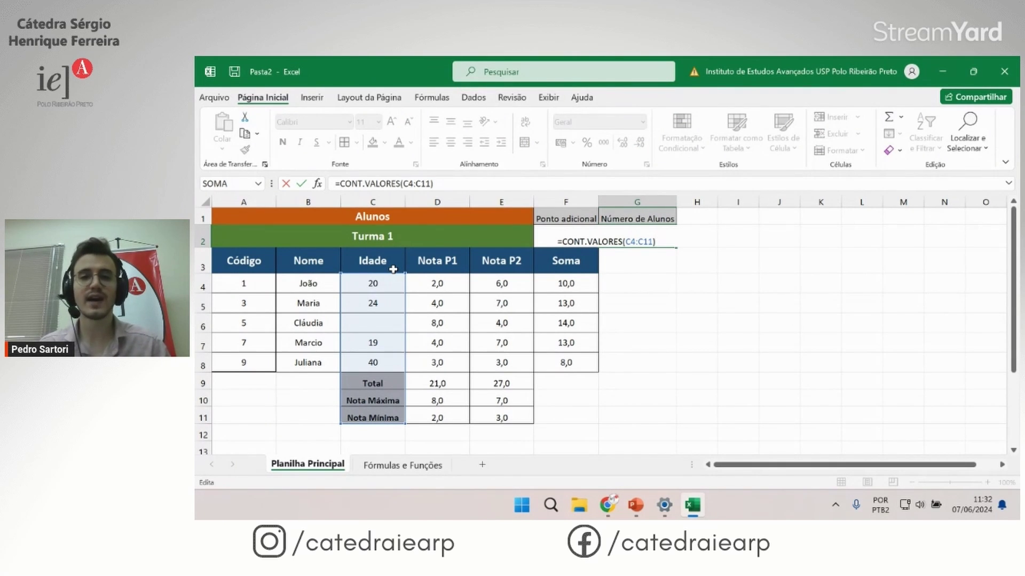
key(Return)
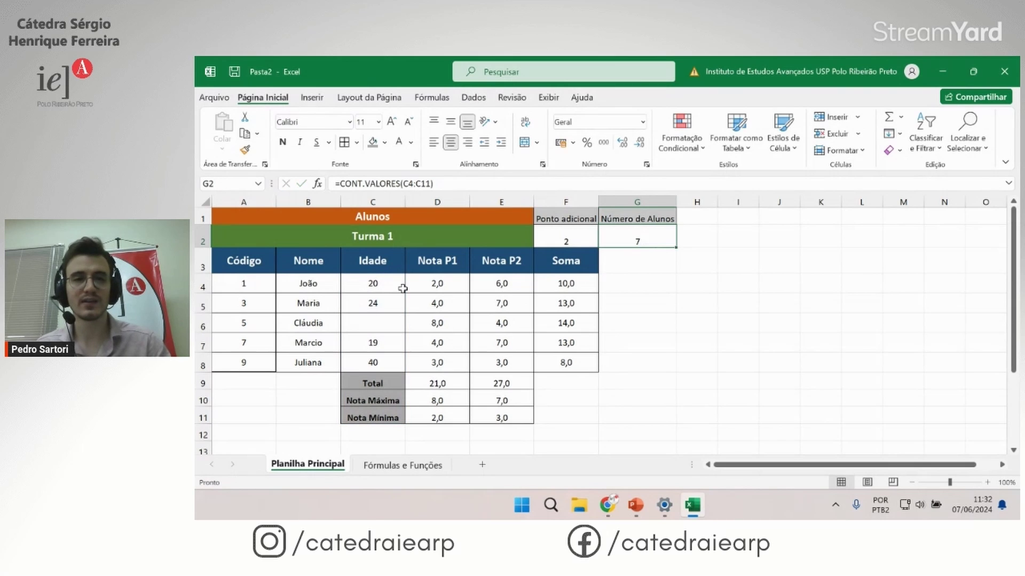
Step: Look through the ages in column C, noting the empty C6 and 19 in C7
click(395, 283)
key(Down)
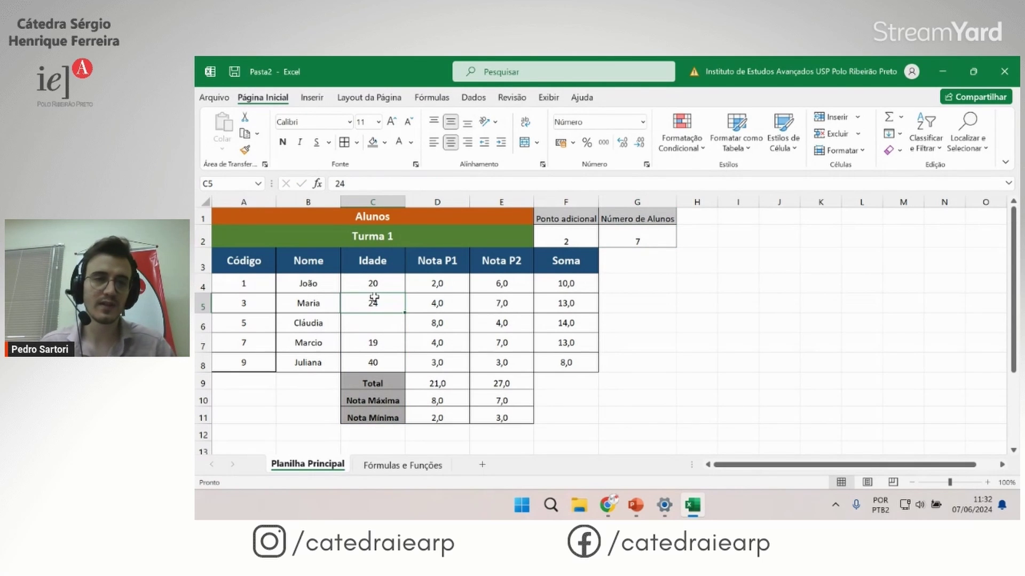
click(380, 325)
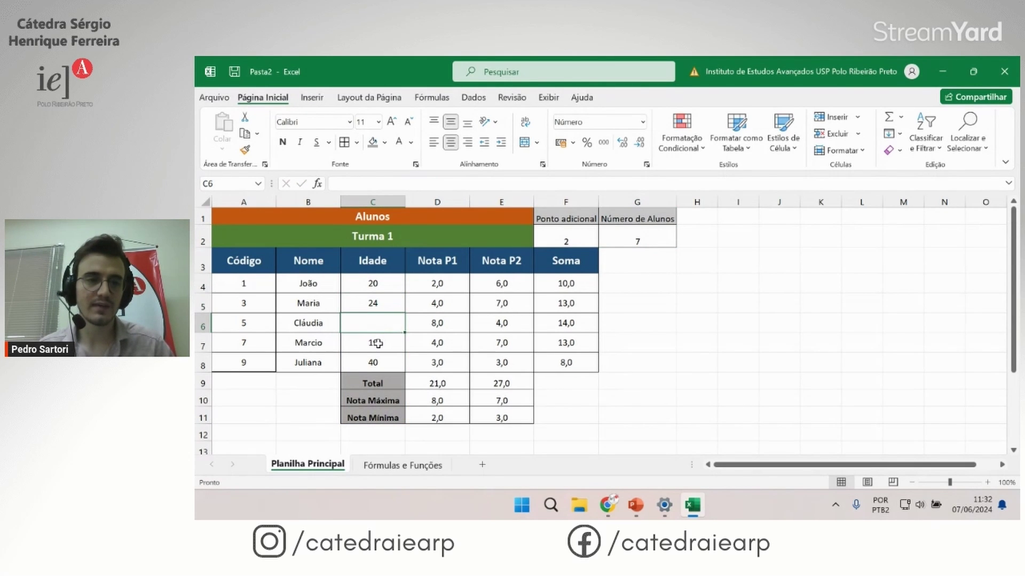
click(377, 343)
key(Down)
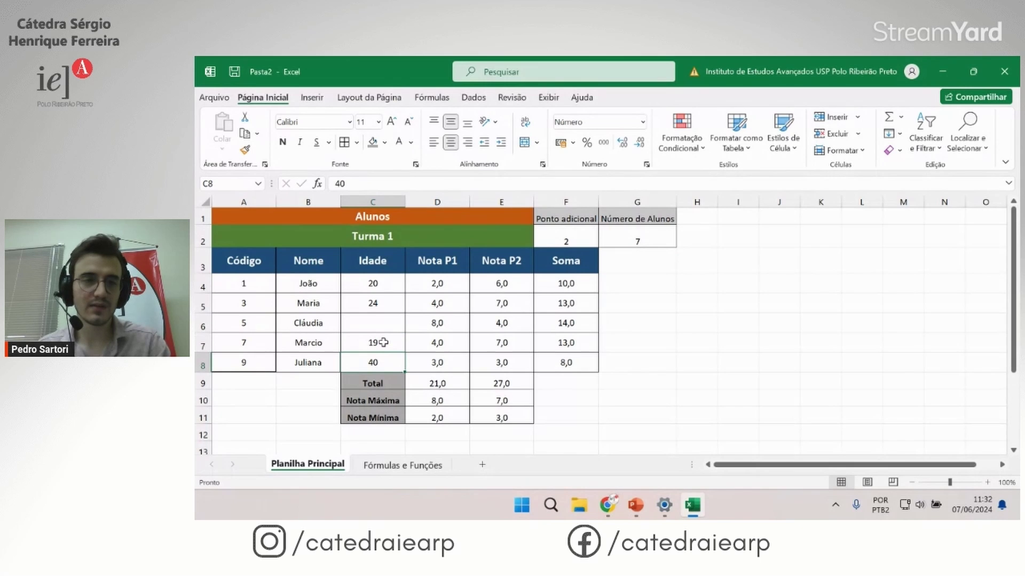
key(Down)
key(Down)
key(Down)
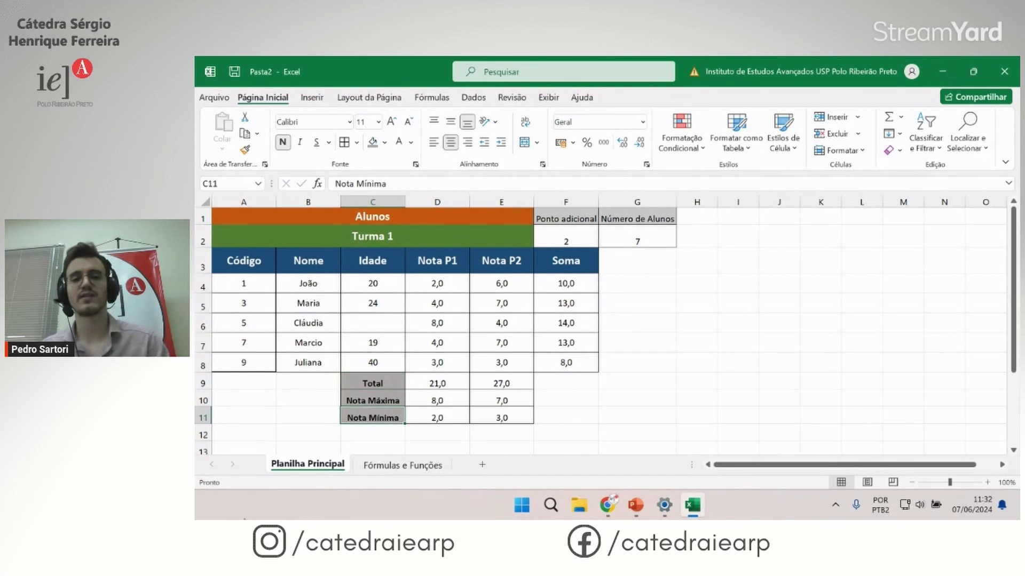
click(651, 289)
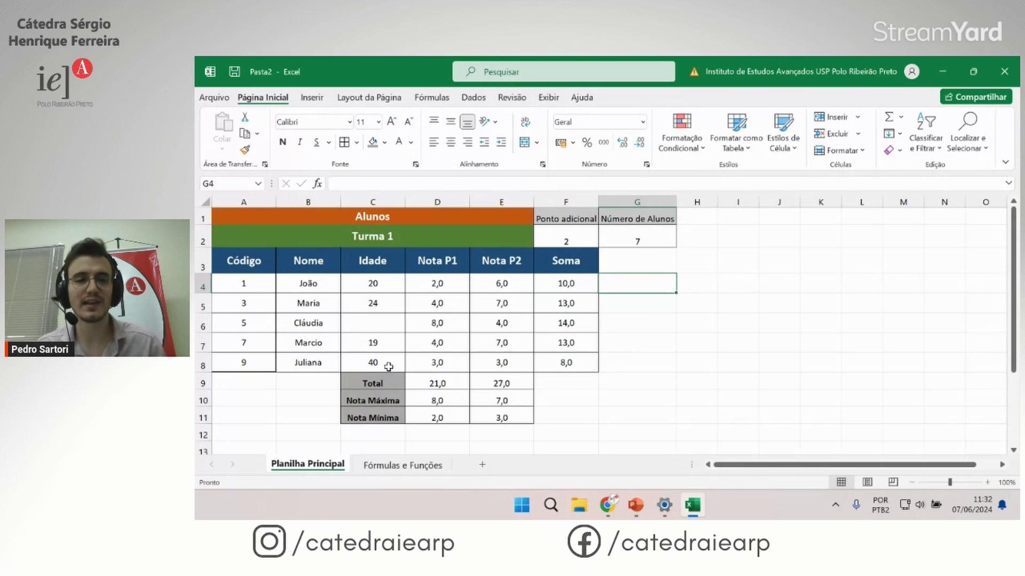
Step: Delete the age 40 in C8, dropping G2's student count to 6
click(388, 366)
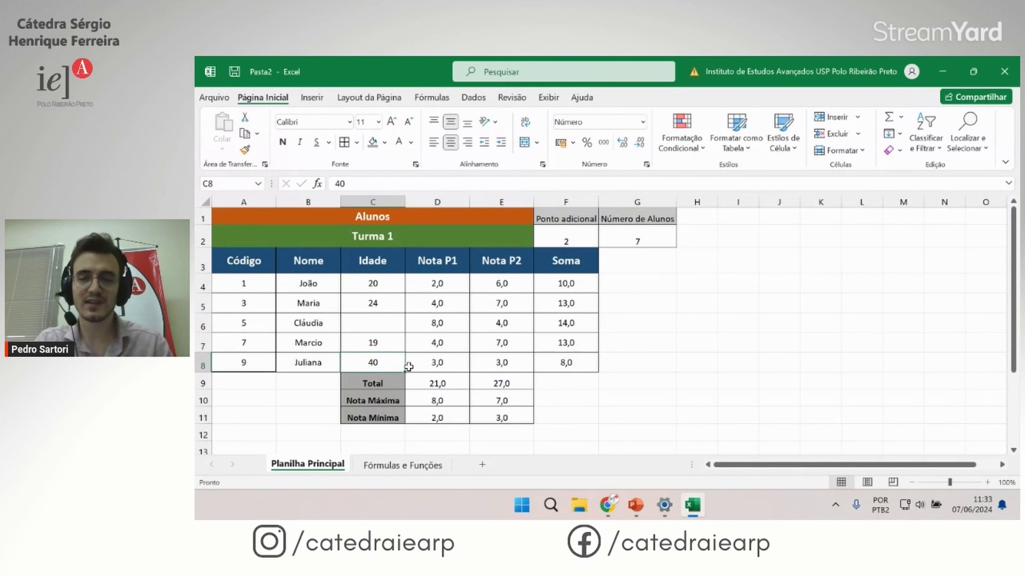
key(Delete)
click(694, 283)
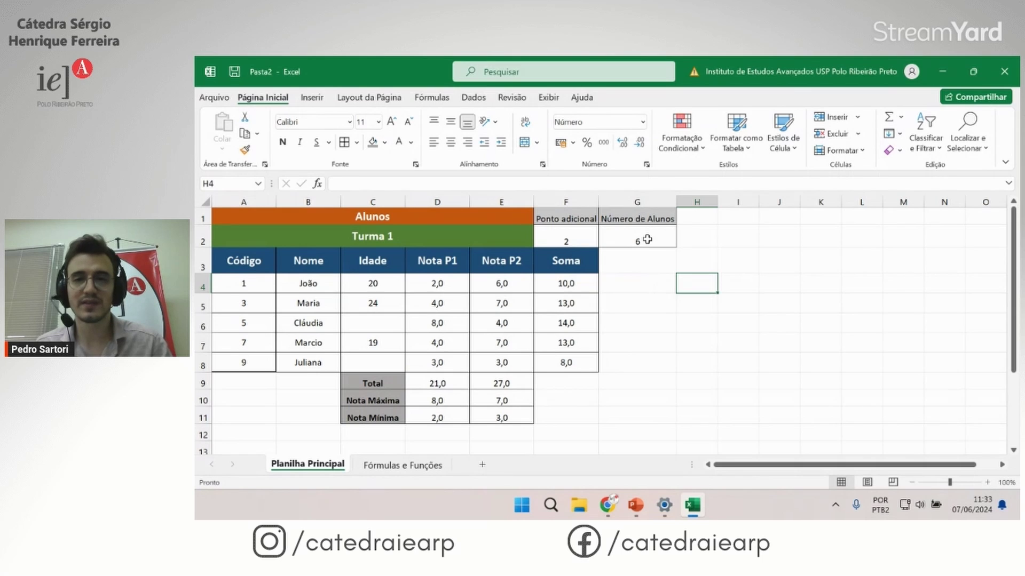
click(647, 240)
Step: Replace G2 with =CONTAR.VAZIO(C4:C8) to count the blank ages
text(=)
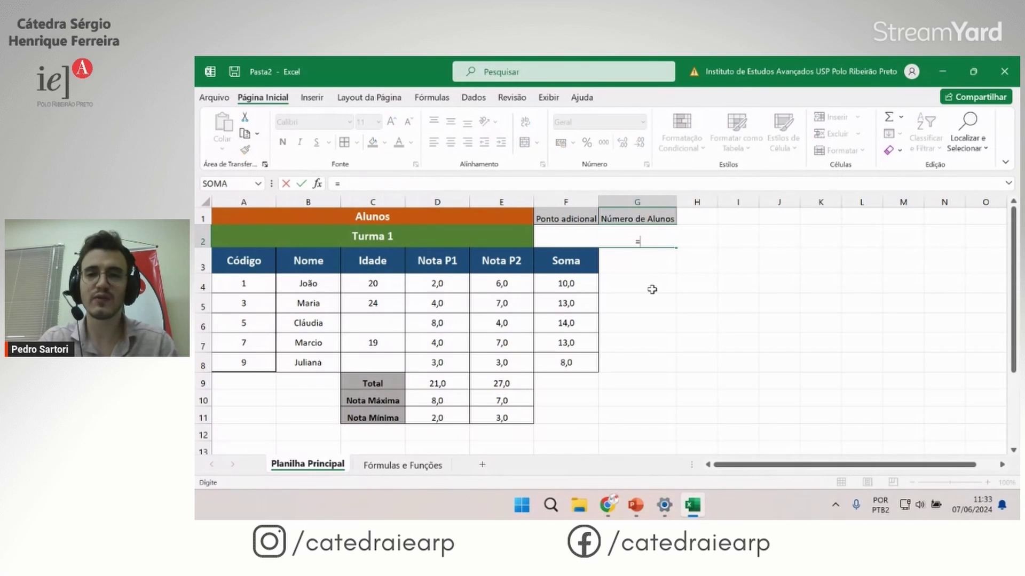
text(CONT)
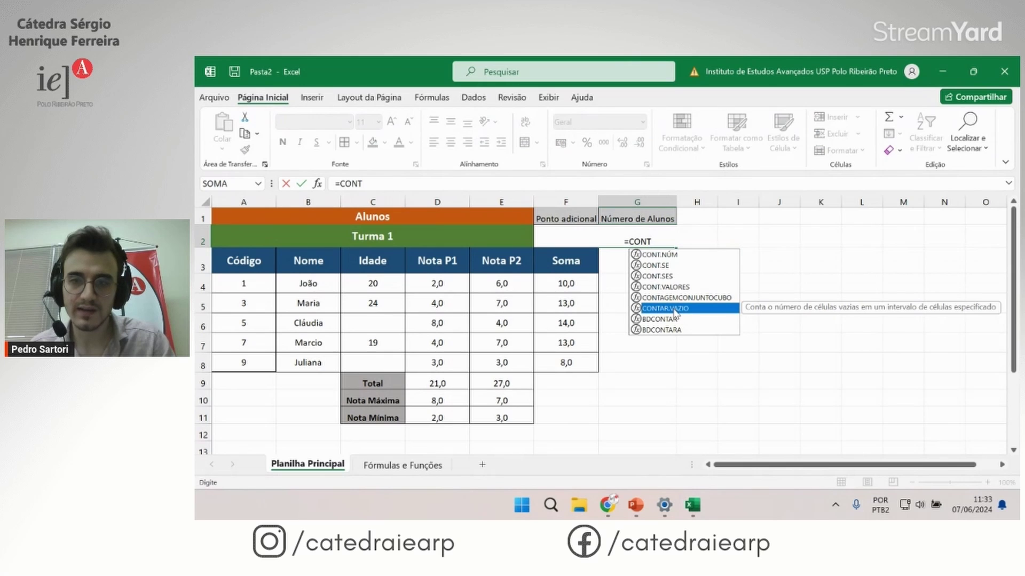
double_click(675, 313)
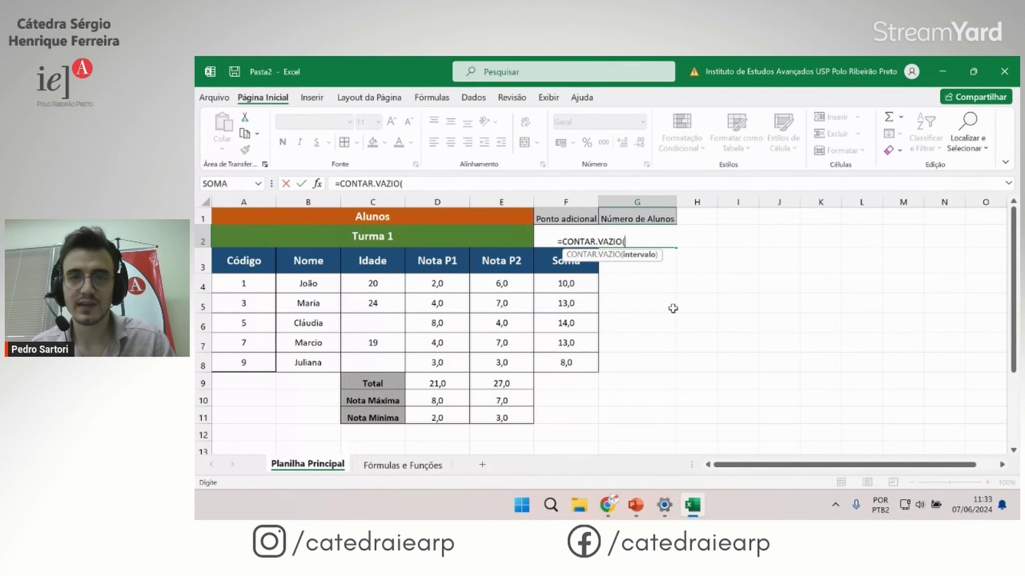
drag(385, 286, 400, 362)
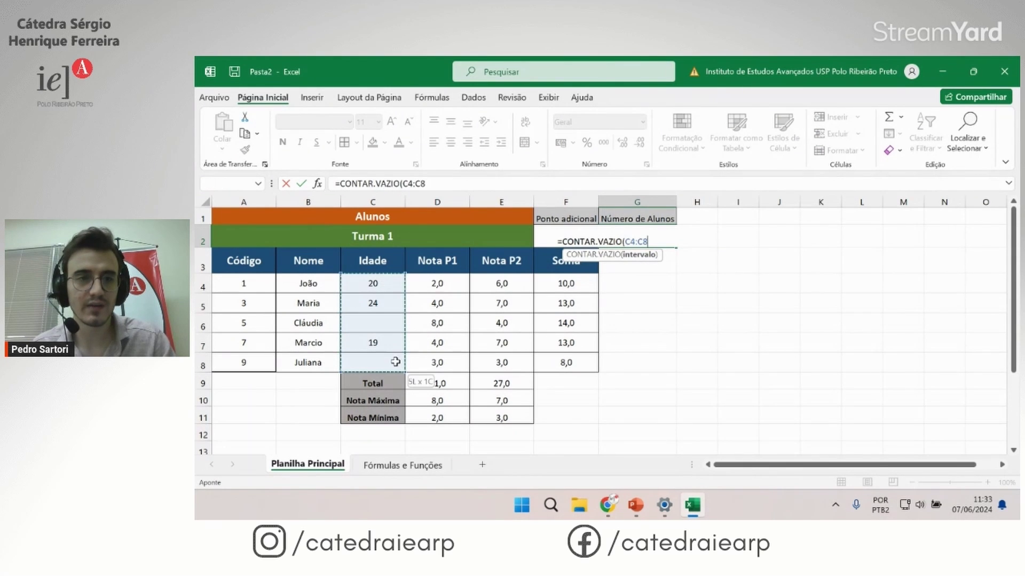
key(Return)
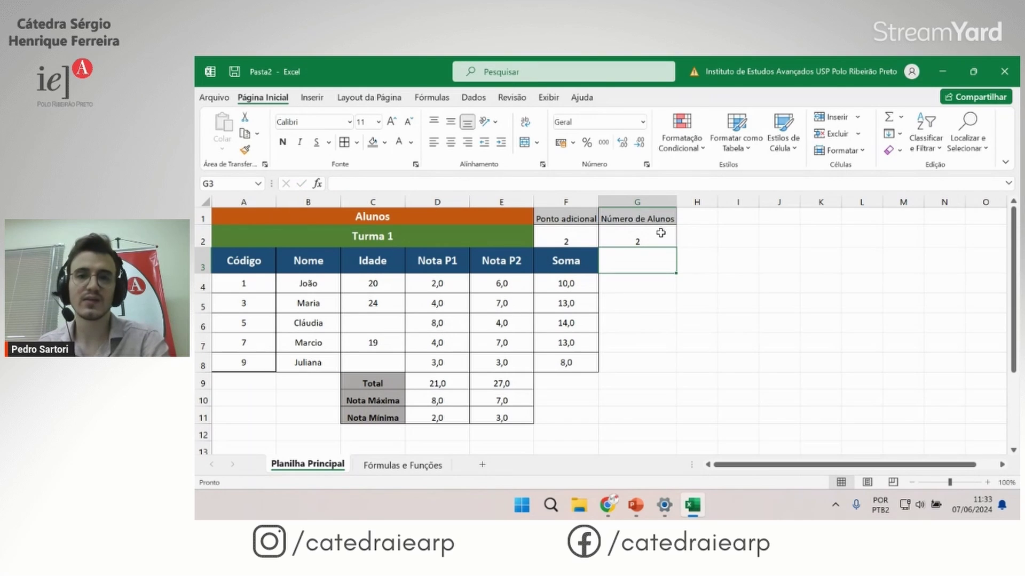
click(660, 234)
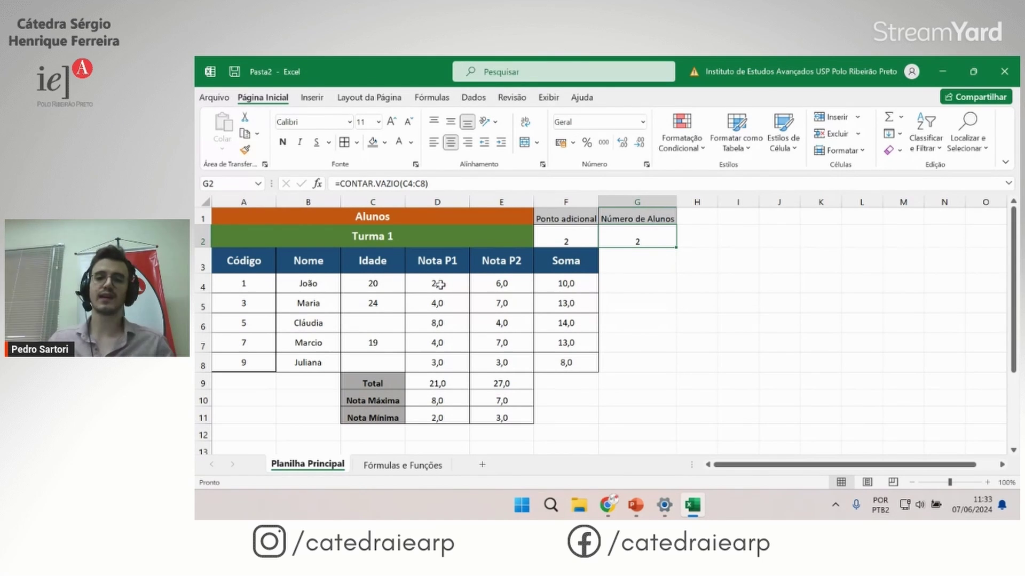
Step: Fill in ages 30 in C6 and 40 in C8, bringing the blank count to 0
click(374, 327)
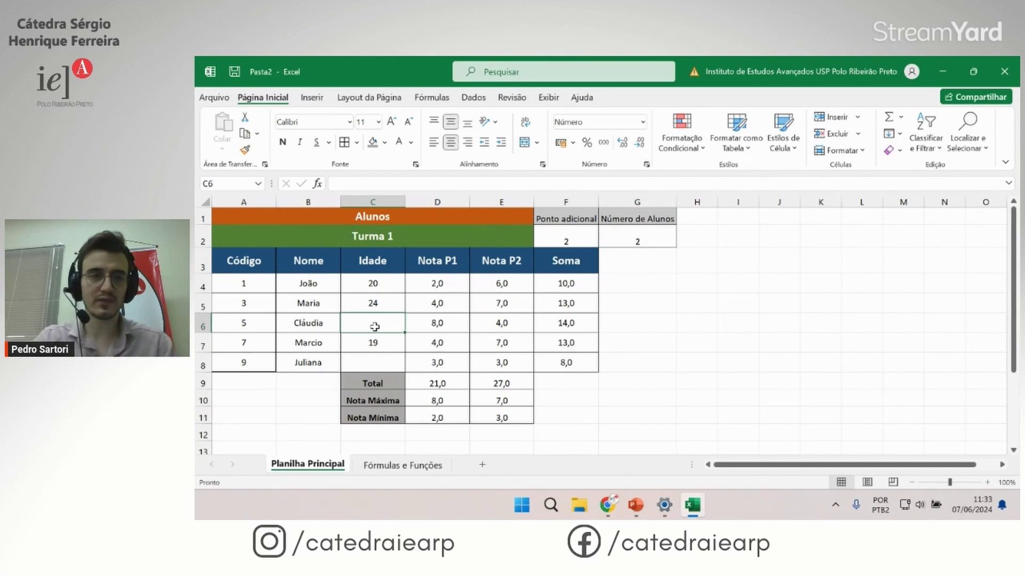
text(30)
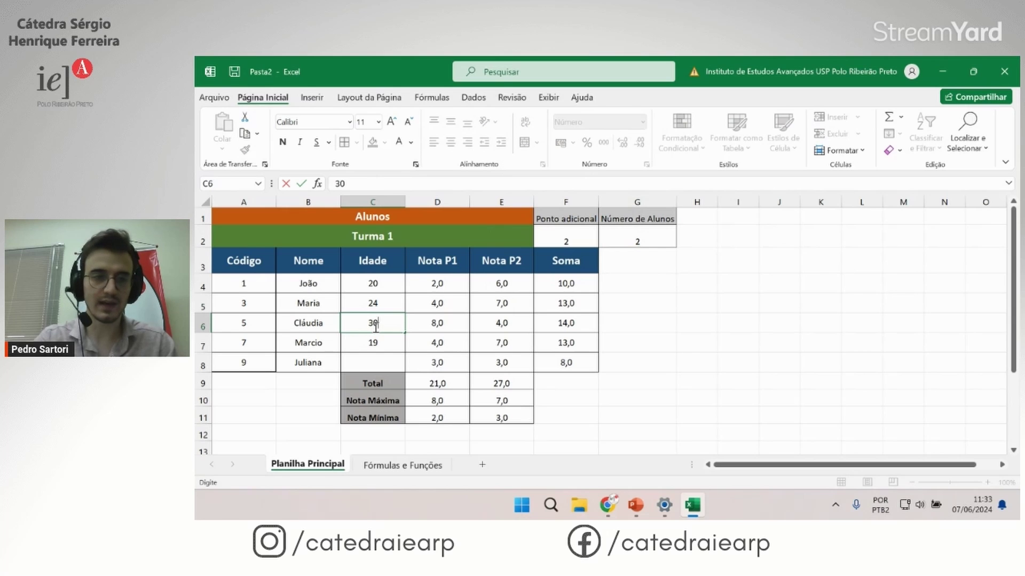
key(Return)
key(Return)
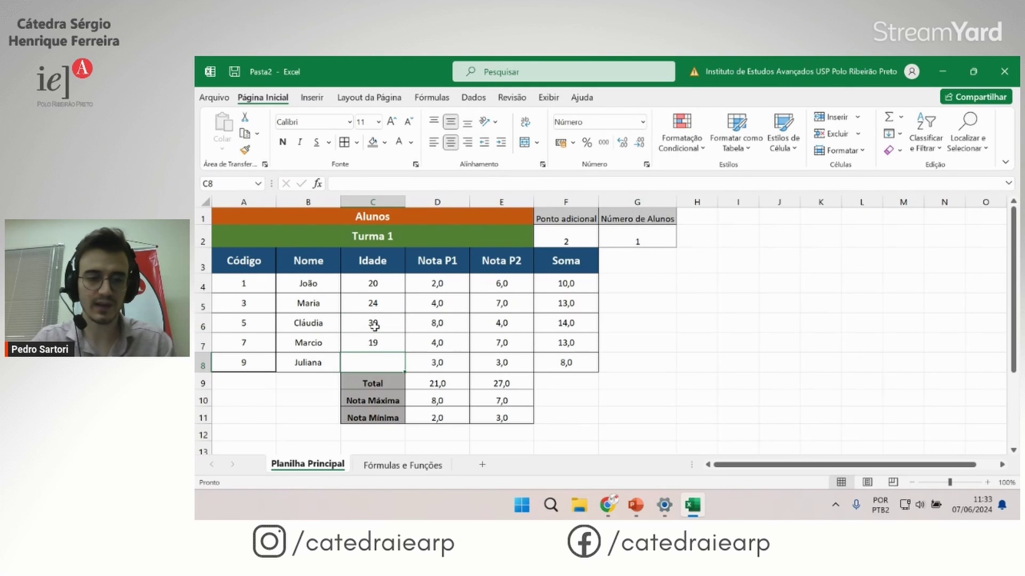
text(40)
key(Return)
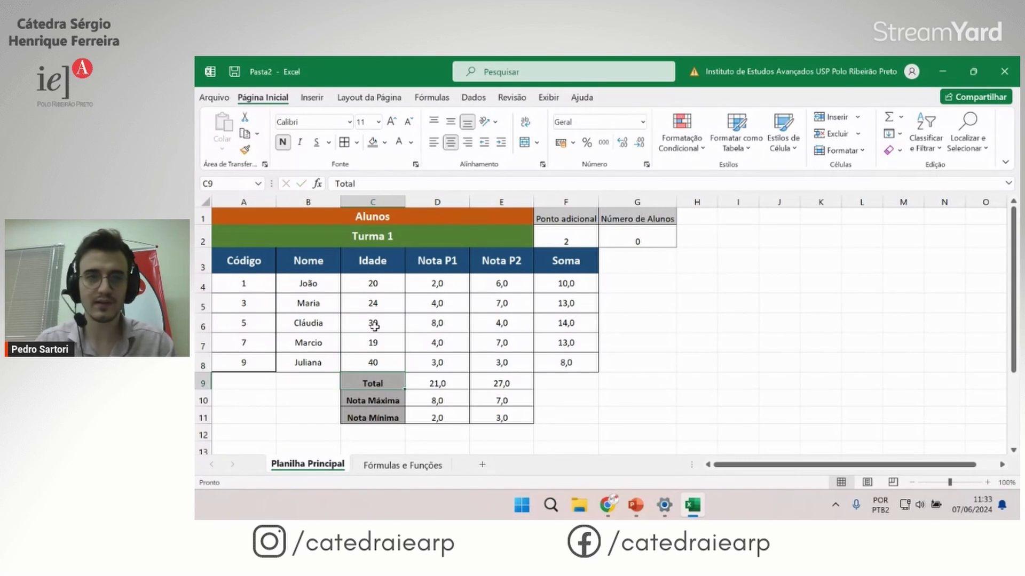
click(647, 243)
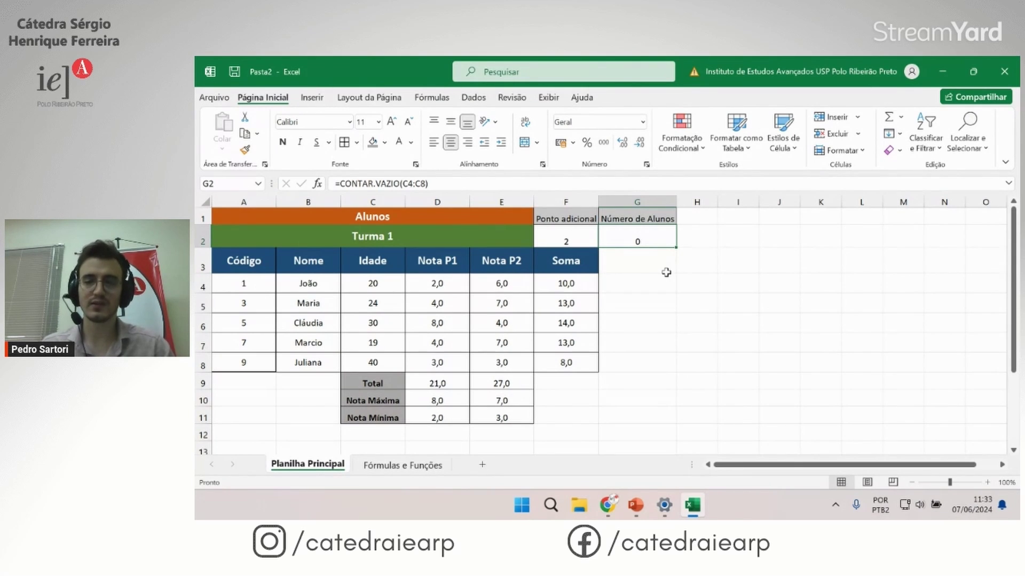
Step: Enter =CONT.VALORES(A4:A8) in G2 to count the five student codes
text(=CONT)
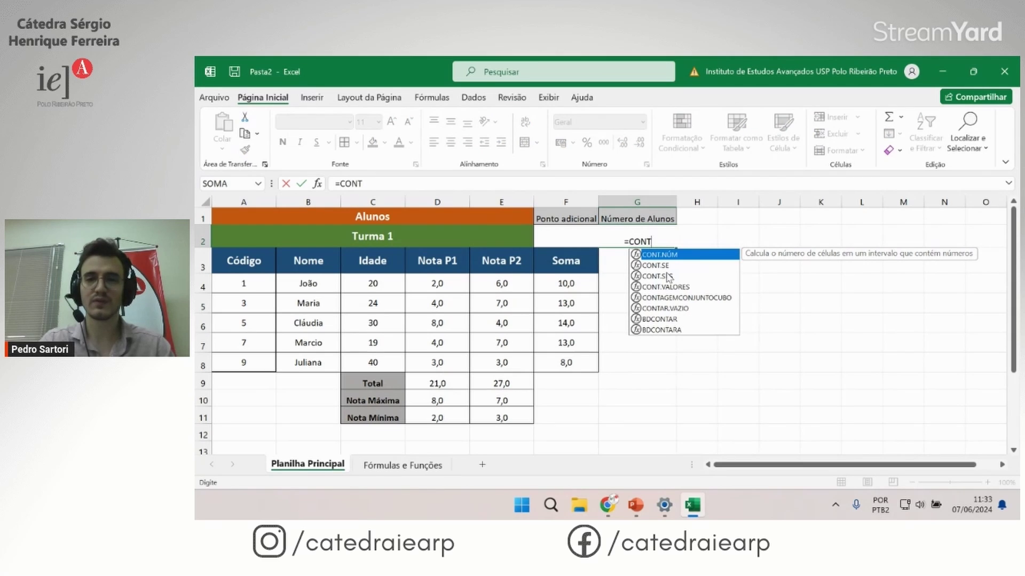
double_click(667, 287)
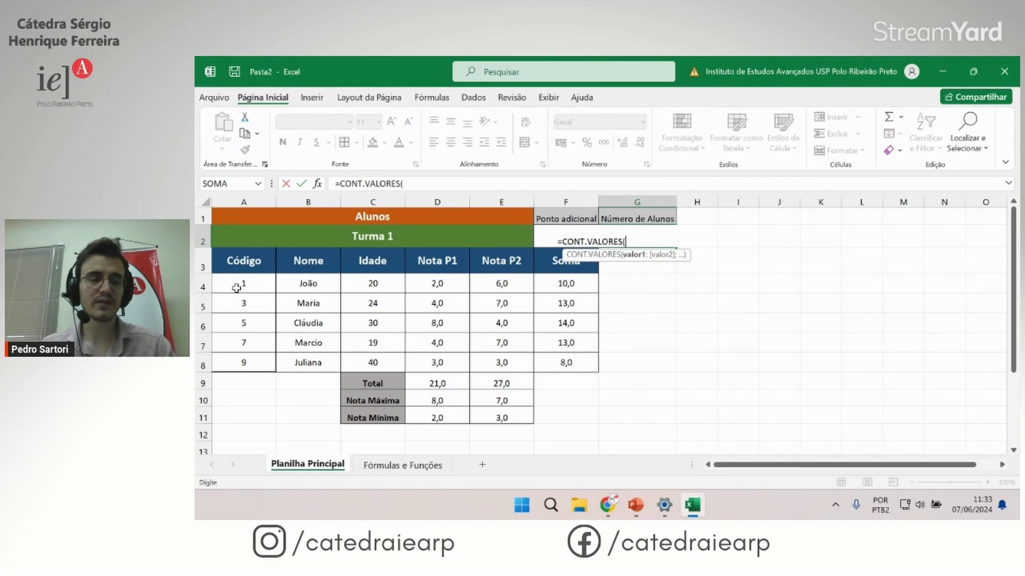
drag(236, 287, 242, 362)
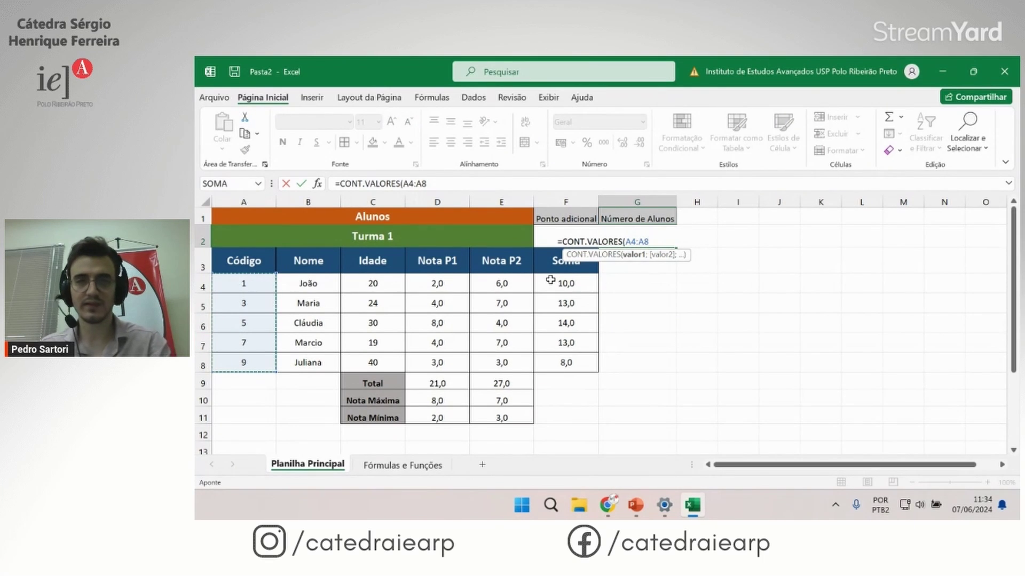
key(Return)
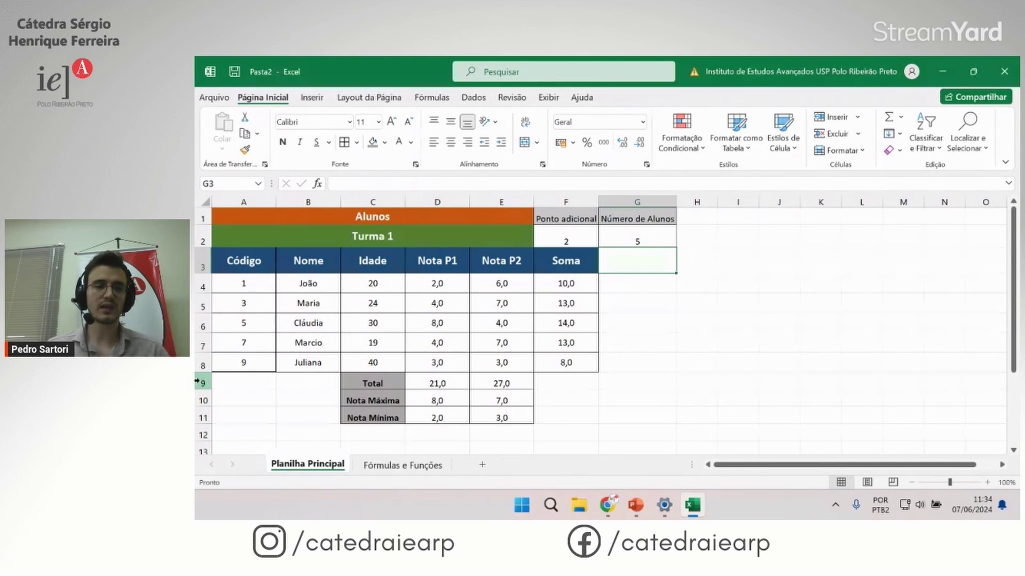
Step: Insert a blank row above Total and enter code 10 in A9
right_click(198, 382)
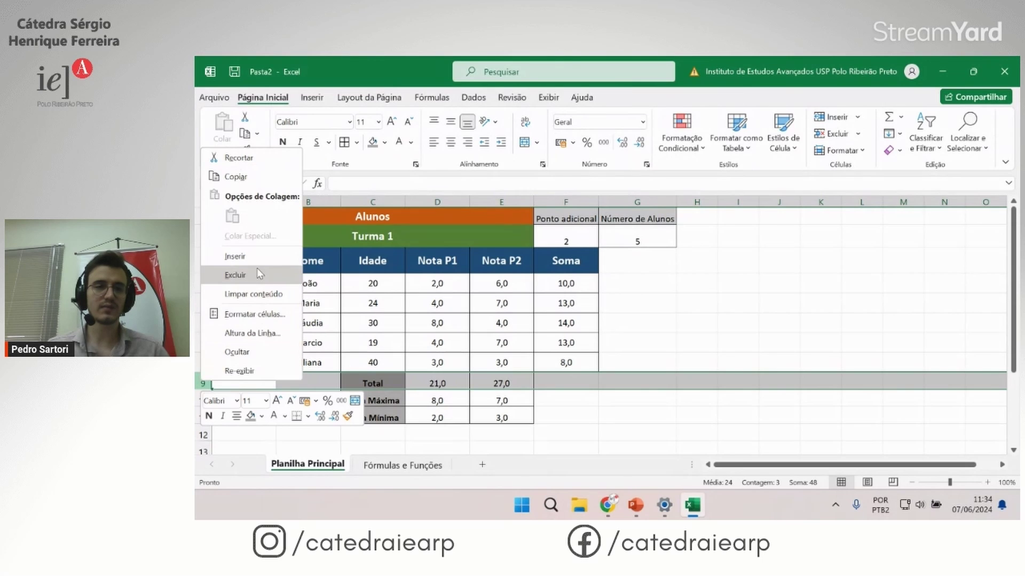
click(252, 250)
click(382, 409)
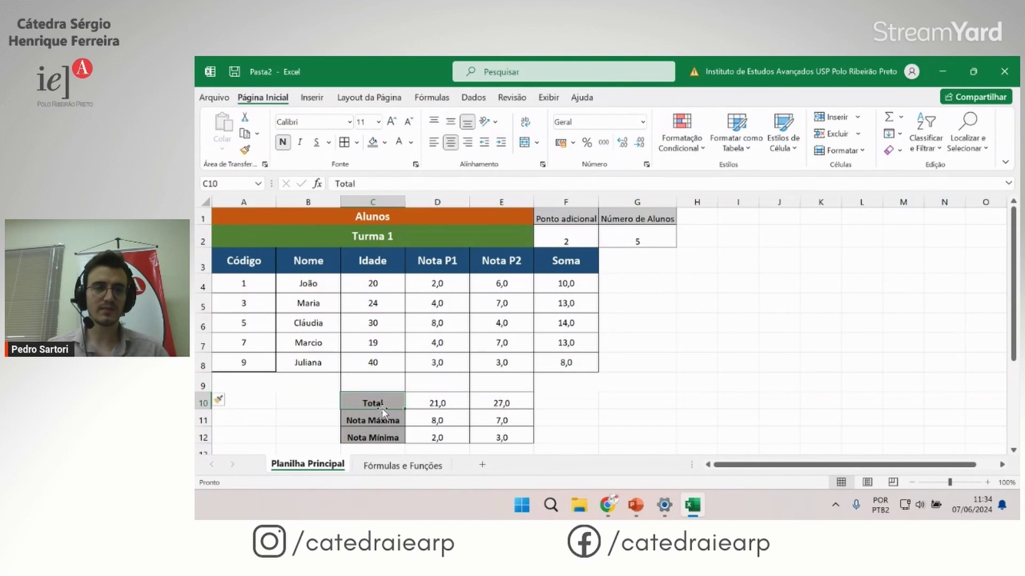
click(245, 384)
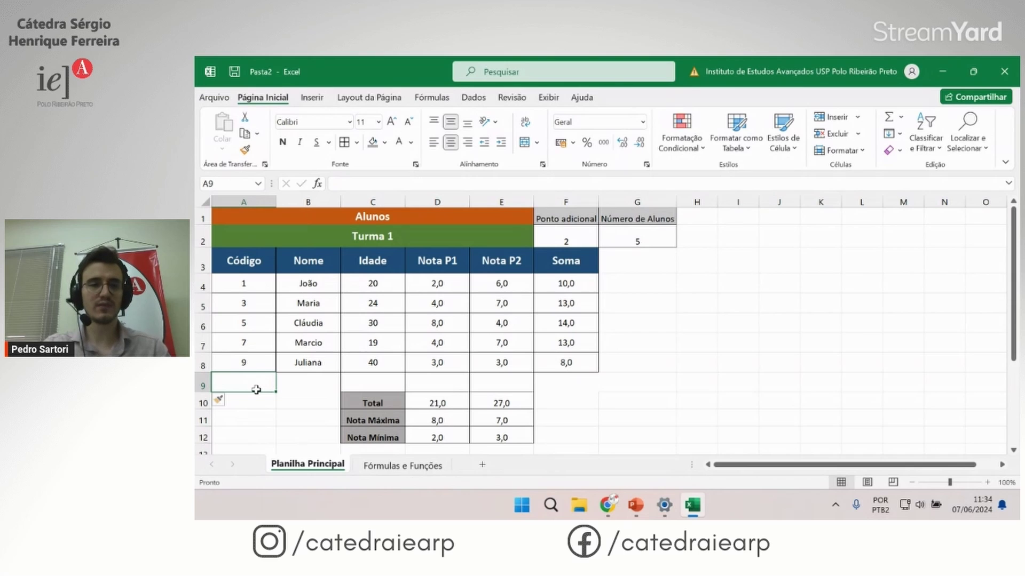
text(10)
key(Tab)
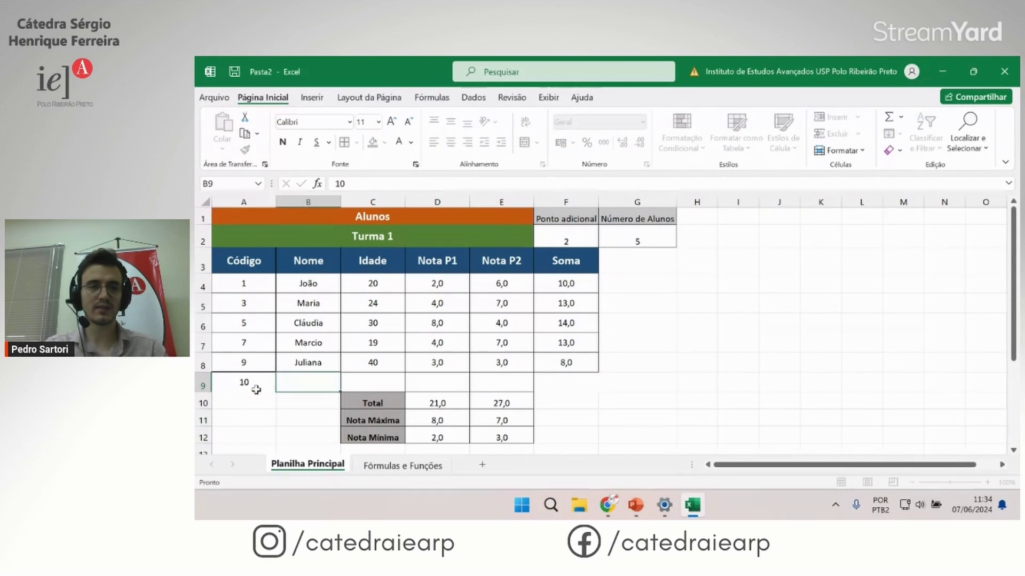
Step: Enter the new student's name, age 30, and grades 5,0 and 6,0 in row 9
text(mAR)
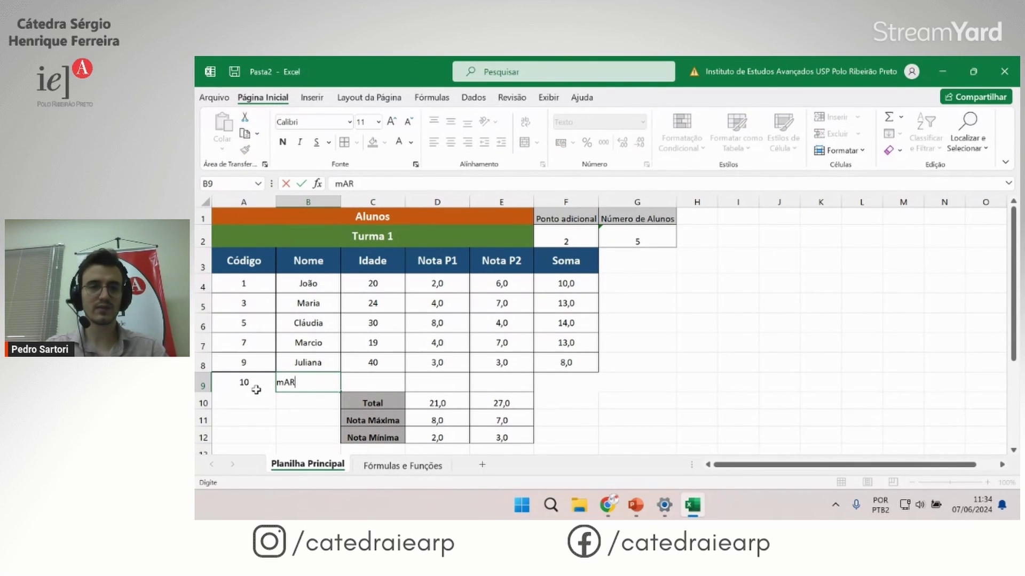
text(COS)
key(Tab)
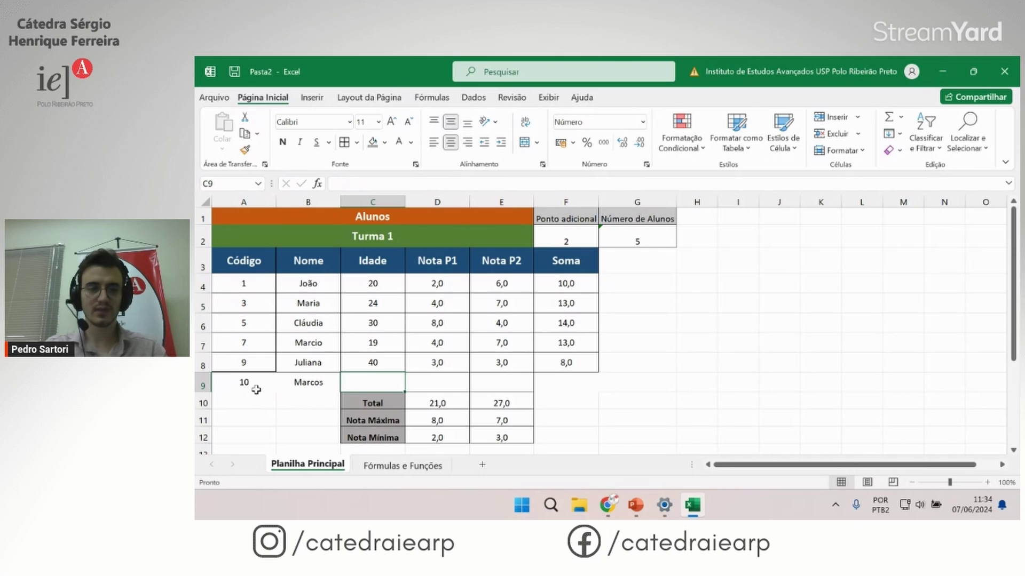
text(1)
key(BackSpace)
key(BackSpace)
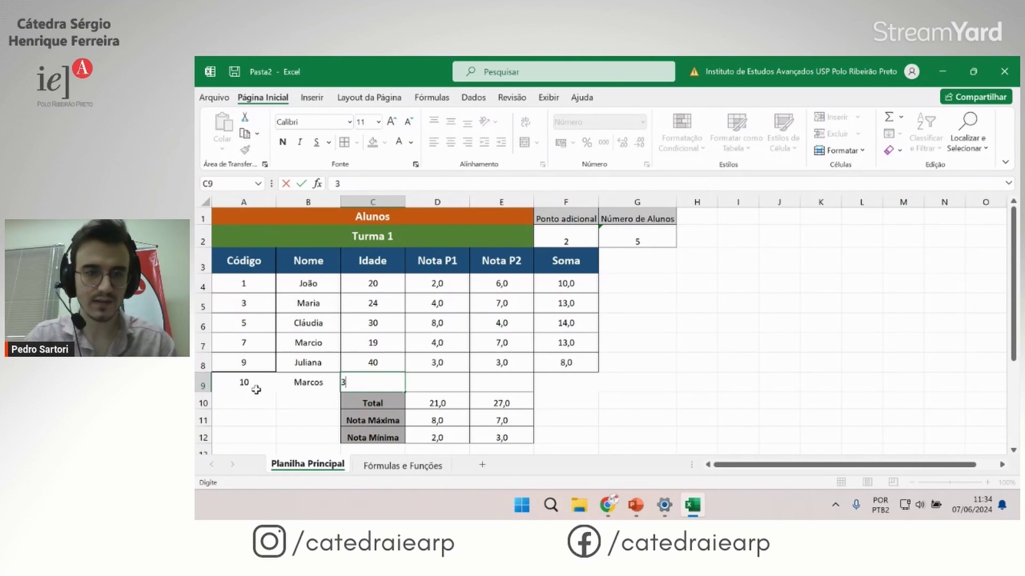
text(30)
key(Tab)
text(5)
key(Tab)
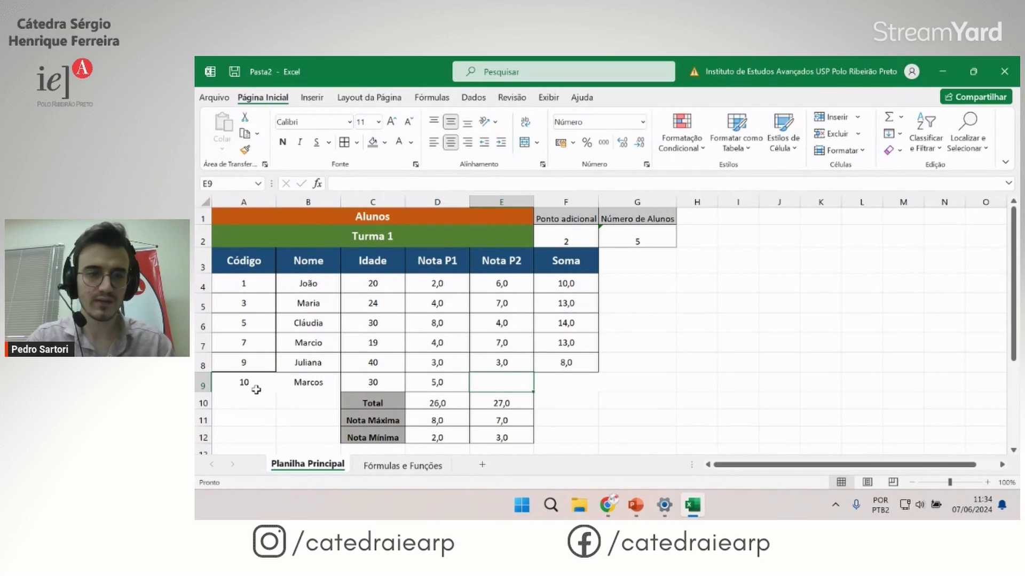
text(6)
key(Tab)
click(637, 343)
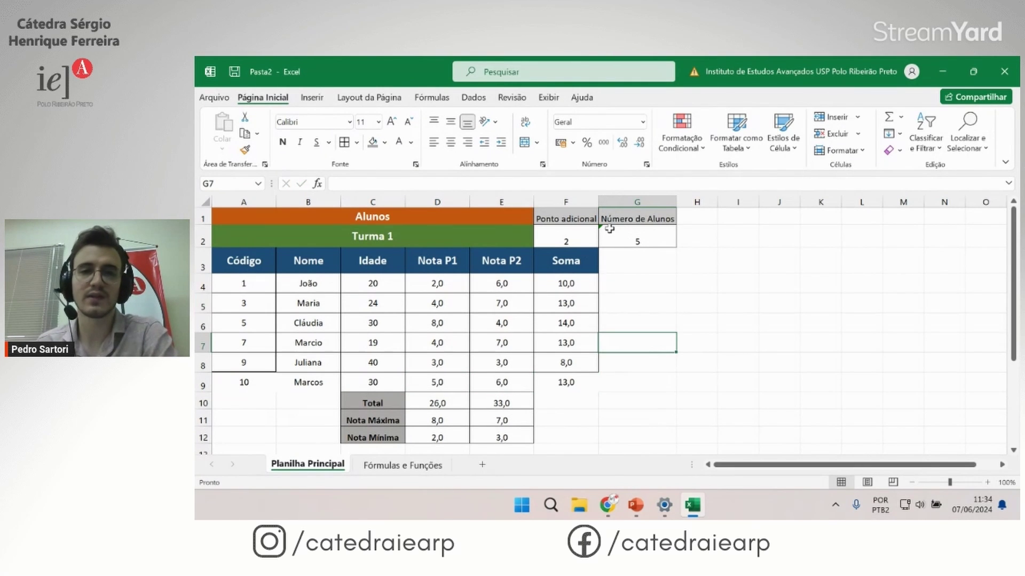
Step: Change G2's count range from A4:A8 to A4:A255, now showing 6 students
double_click(646, 236)
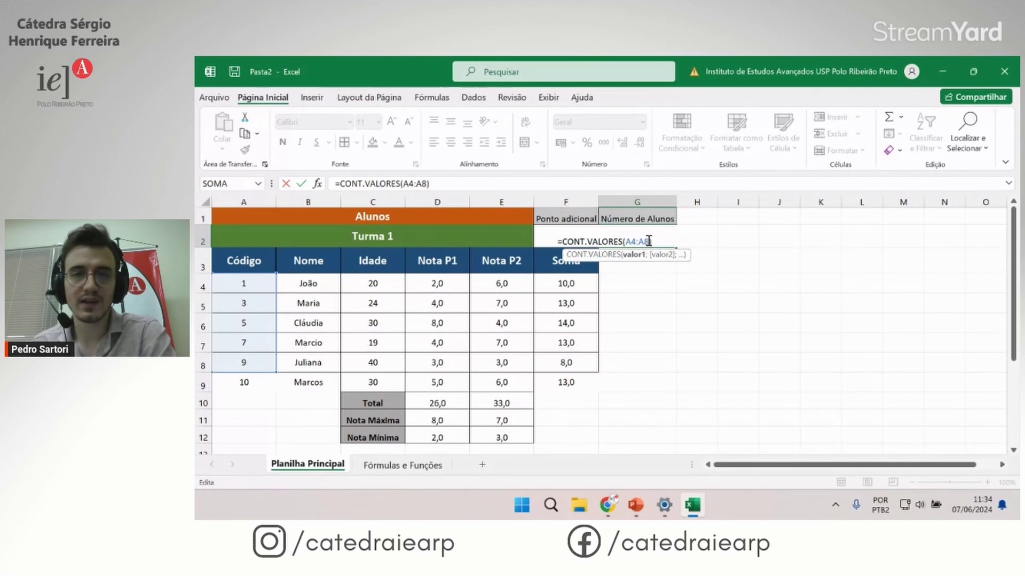
drag(650, 241, 626, 238)
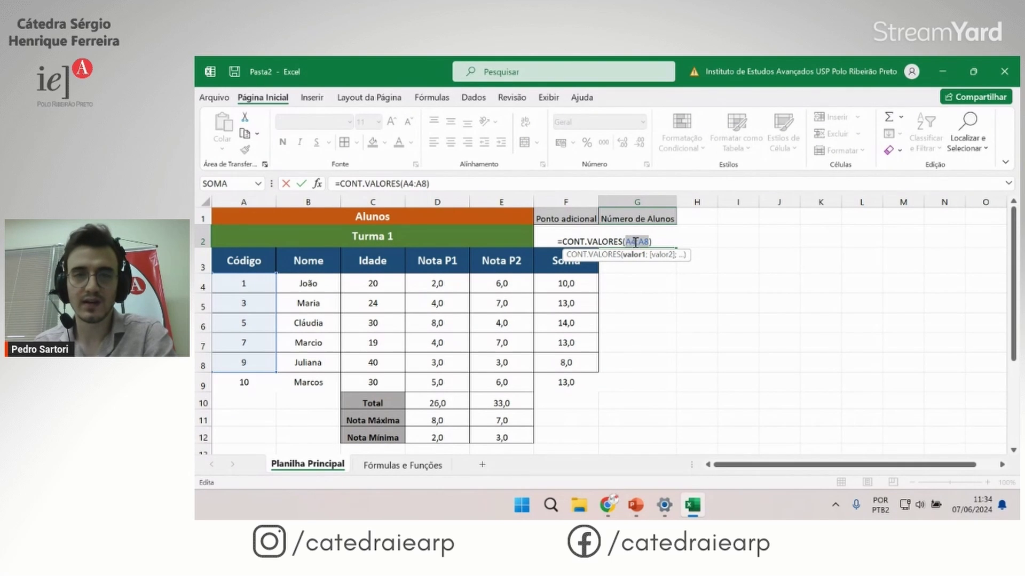
key(BackSpace)
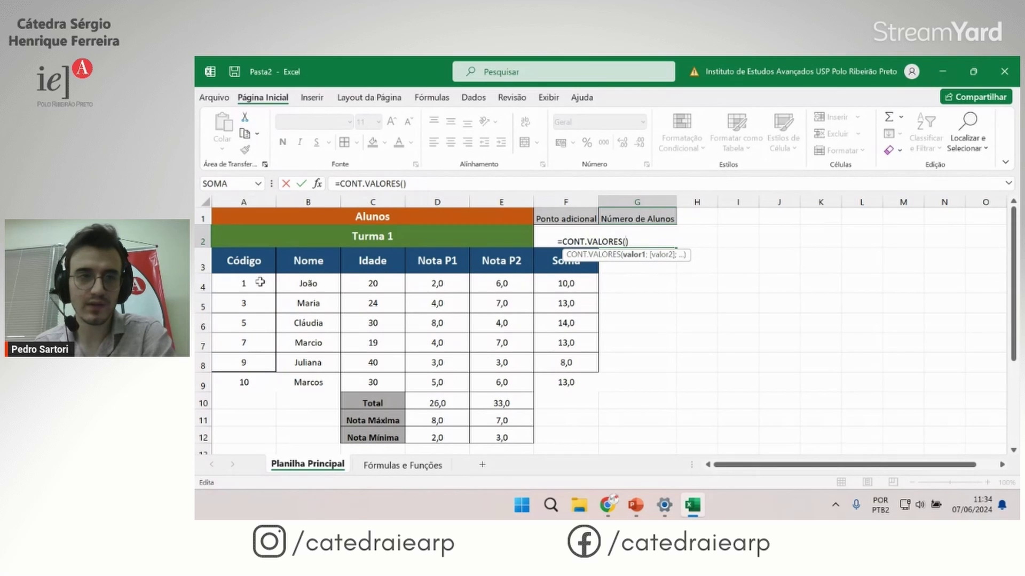
drag(252, 283, 246, 517)
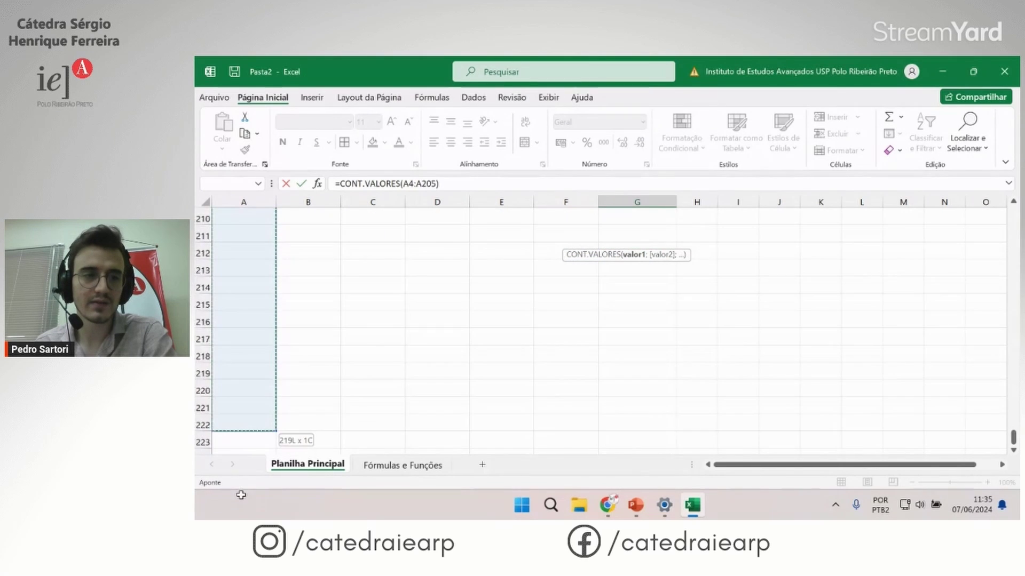
drag(245, 517, 241, 426)
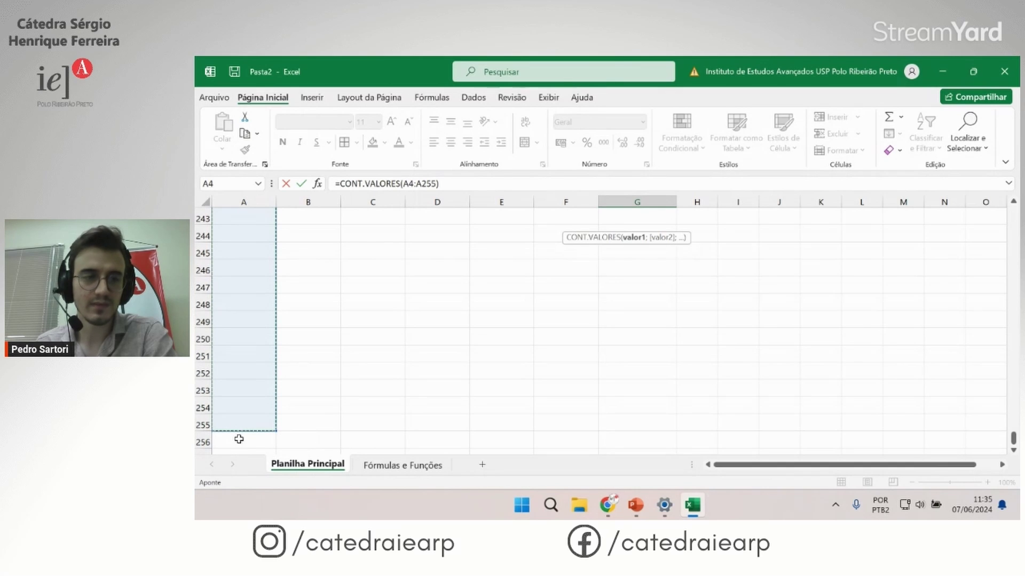
scroll(426, 327, up, 13)
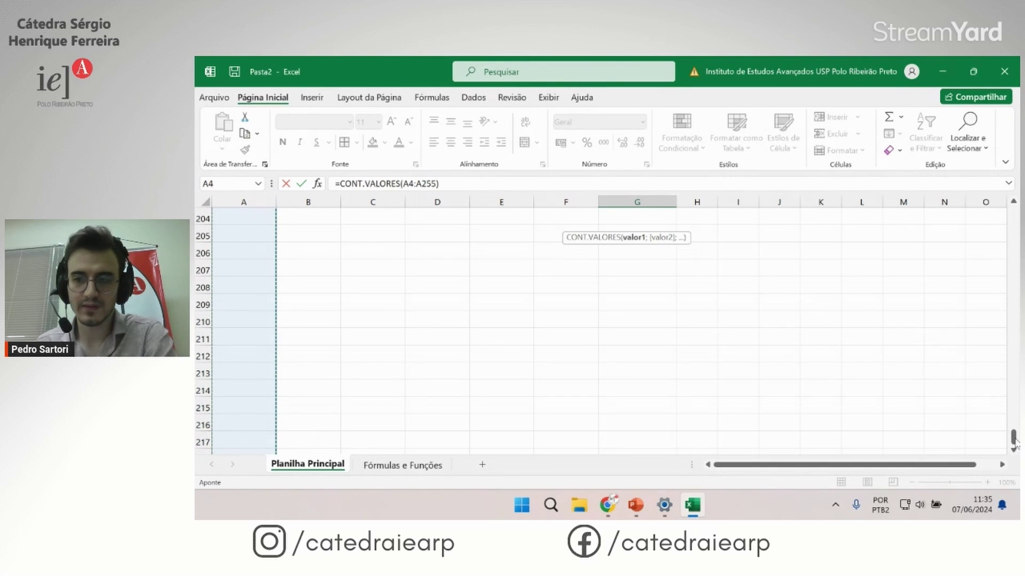
drag(1014, 438, 1004, 211)
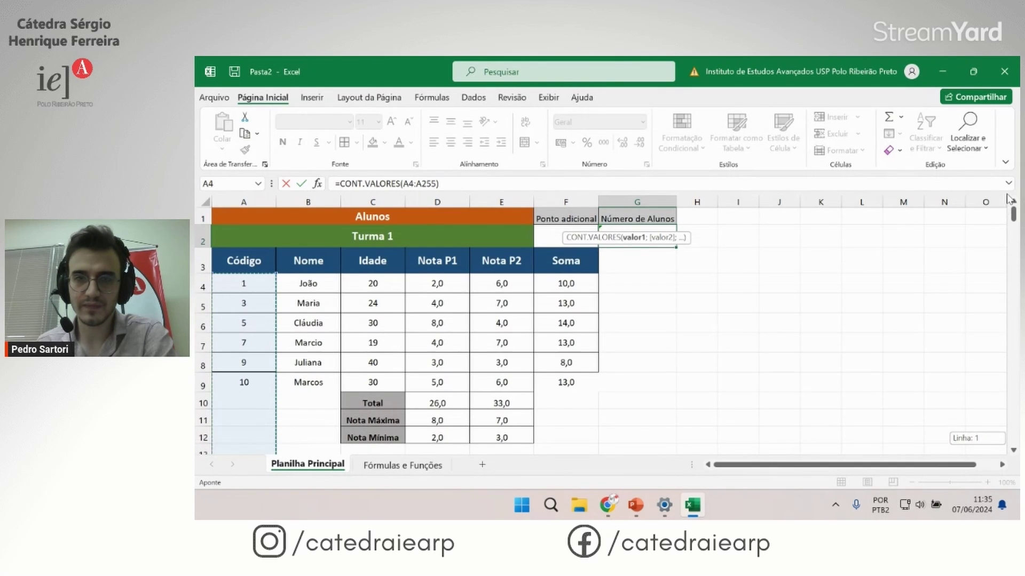
key(Return)
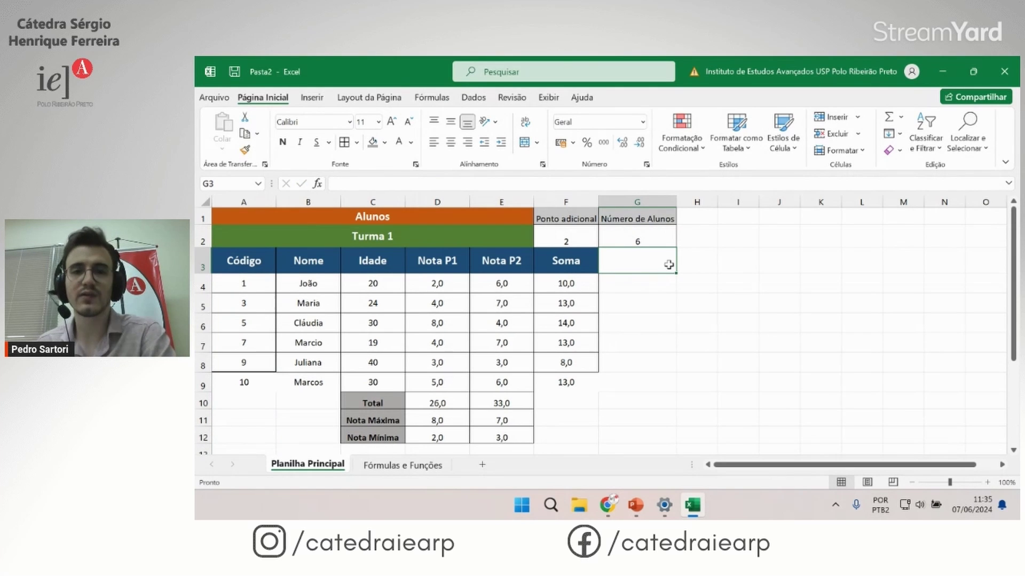
Step: Insert a blank row 10 with code 11 in A10, raising G2's count to 7
right_click(206, 401)
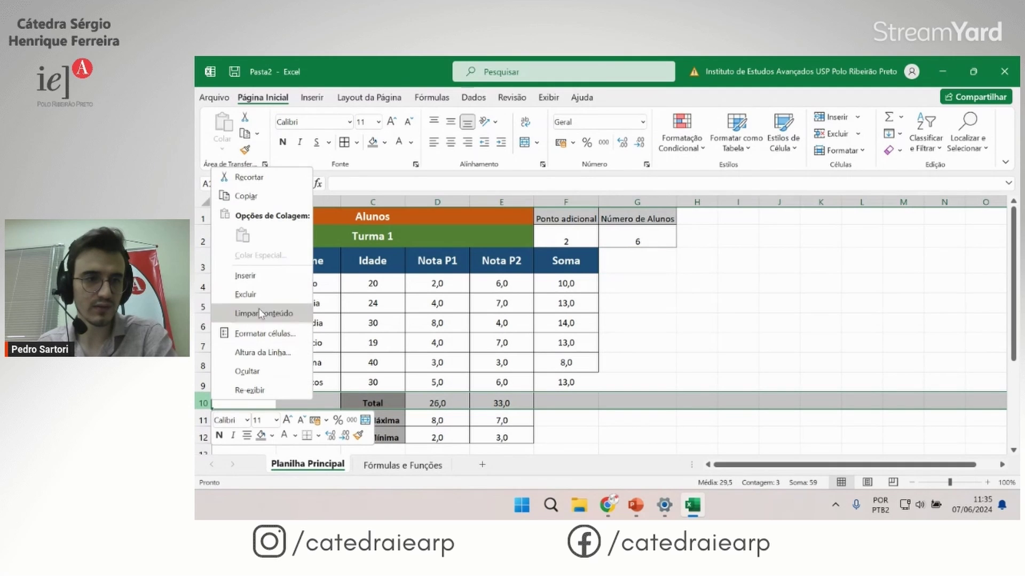
click(246, 276)
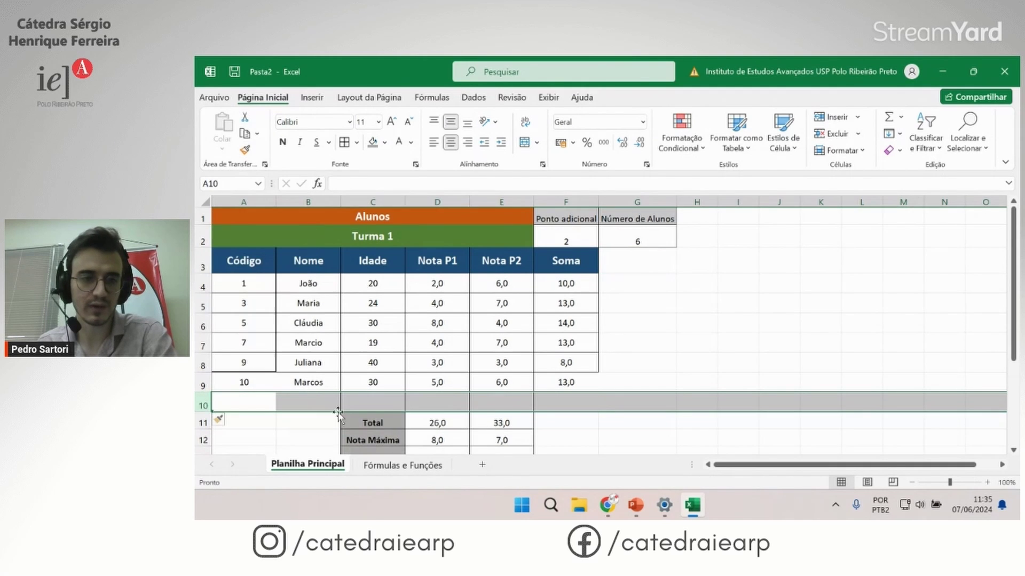
scroll(339, 414, down, 1)
click(245, 336)
scroll(411, 333, up, 1)
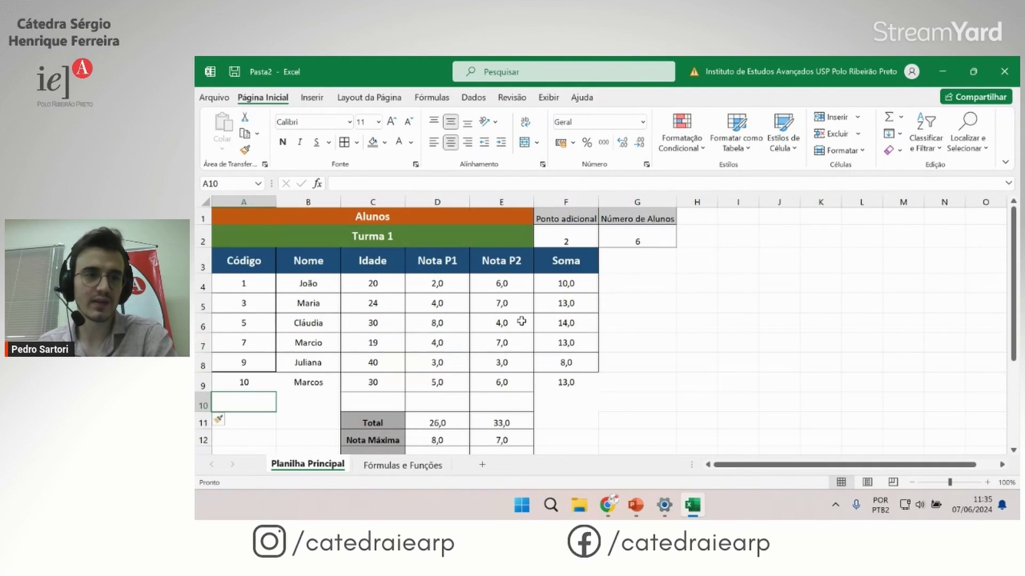
text(11)
key(Tab)
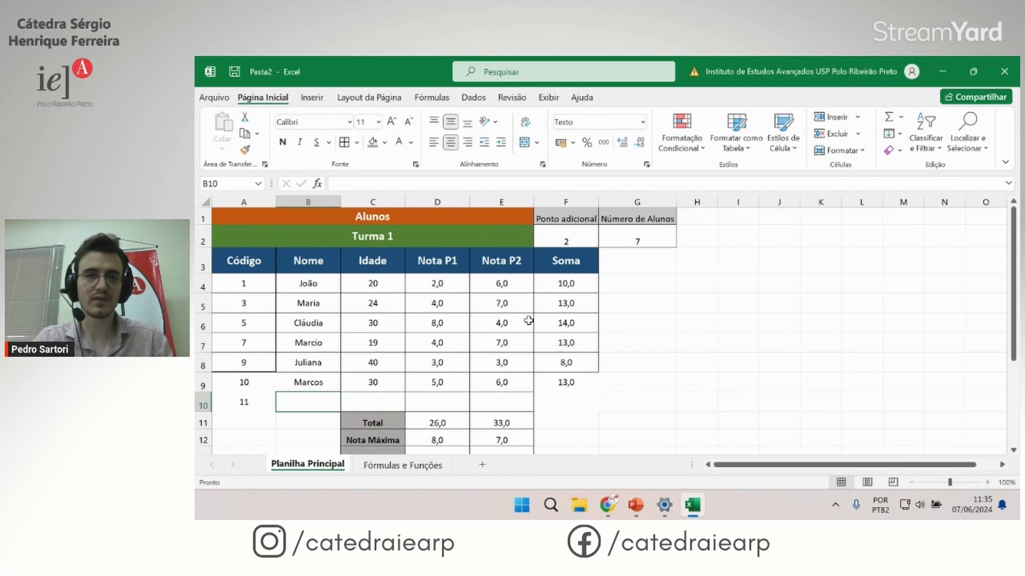
click(640, 238)
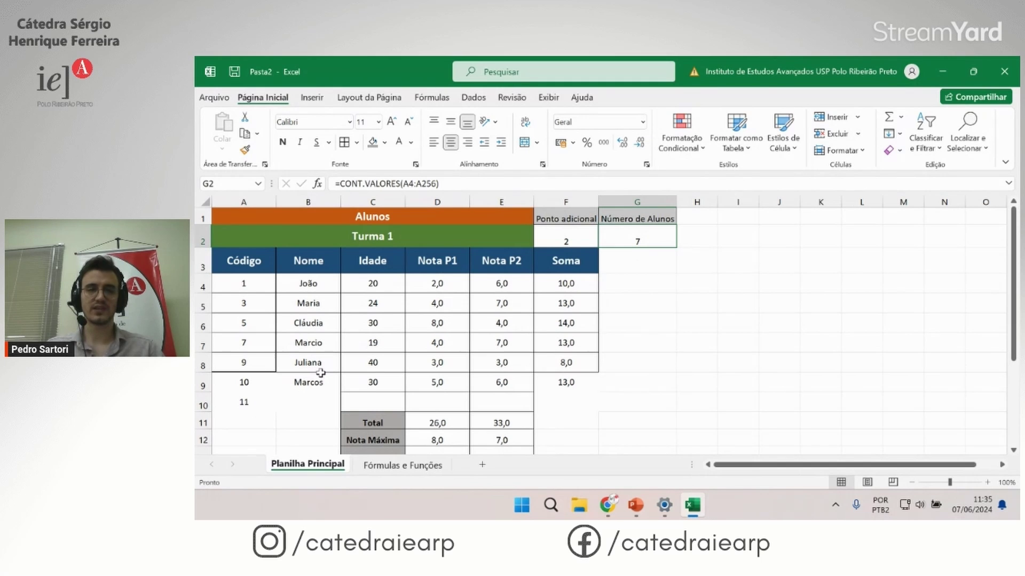
key(Down)
key(Down)
key(Down)
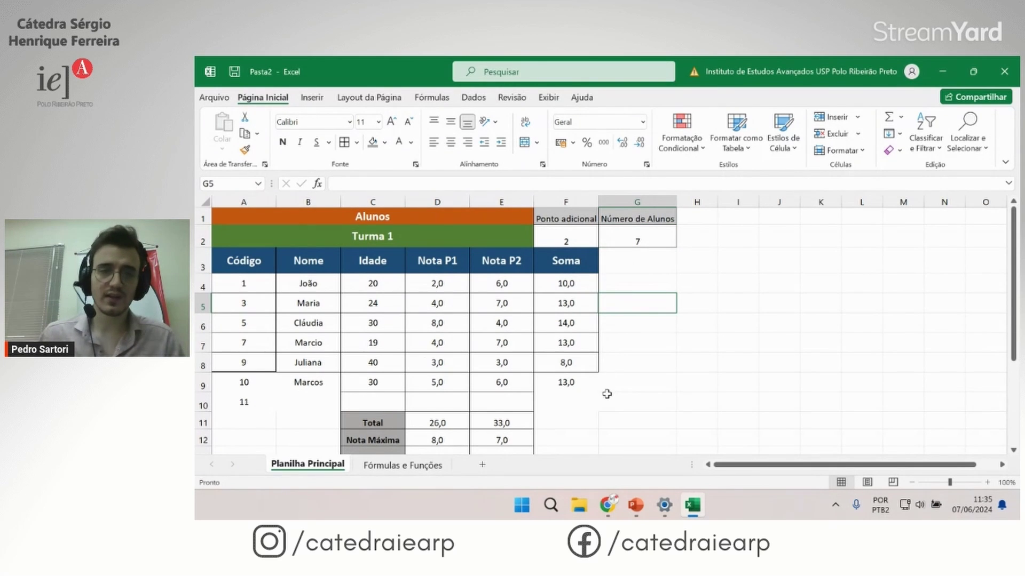
click(642, 257)
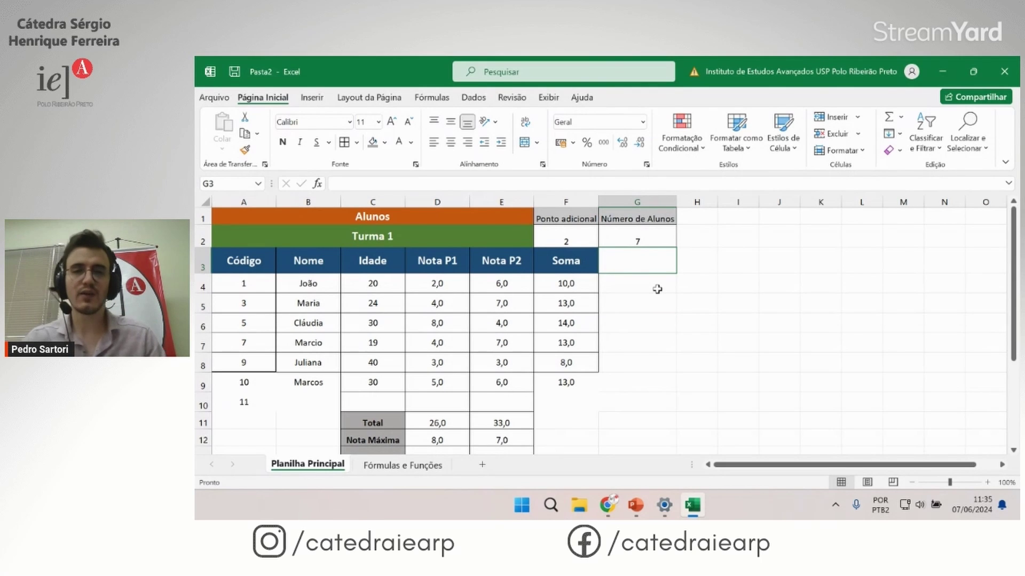
Step: Add a Nota Final header in G3 and copy the Soma column's formatting onto G3:G8
text(No)
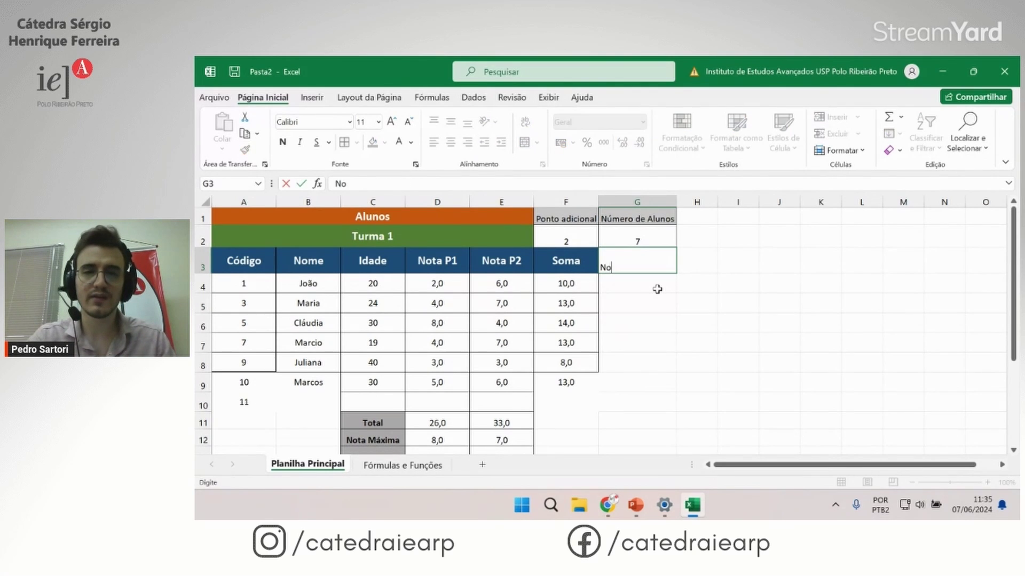
text(ta Final)
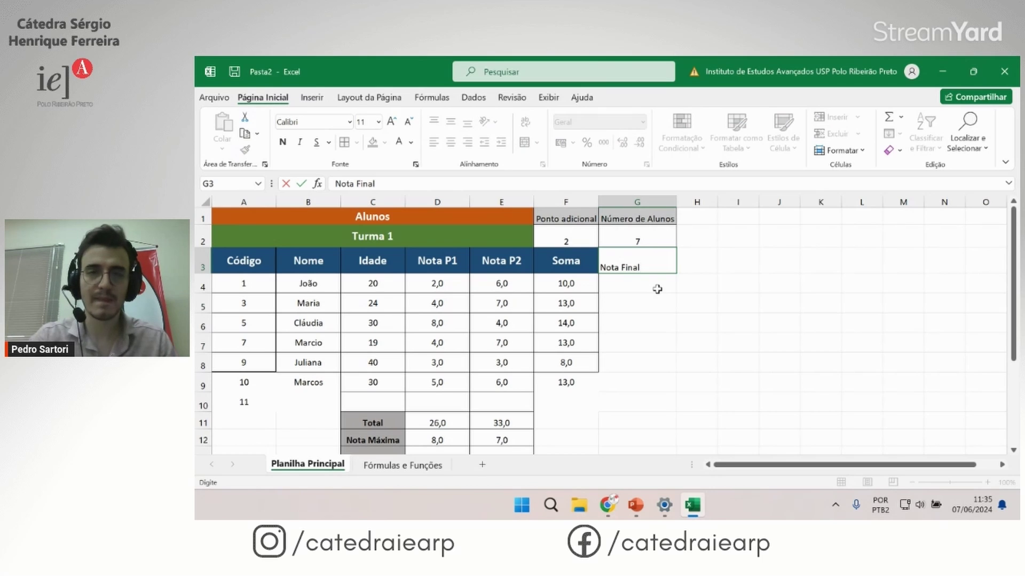
key(Return)
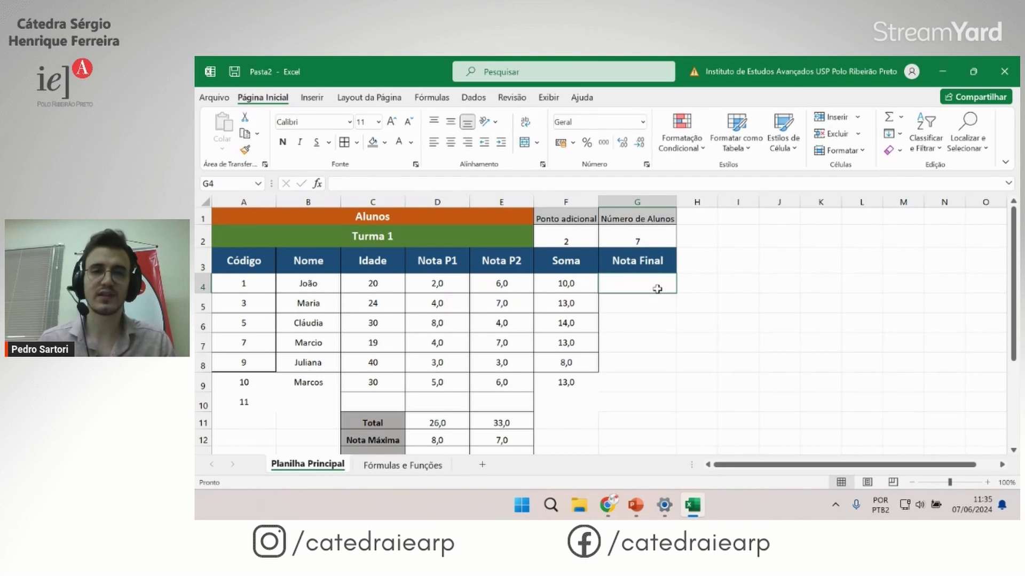
drag(584, 261, 588, 364)
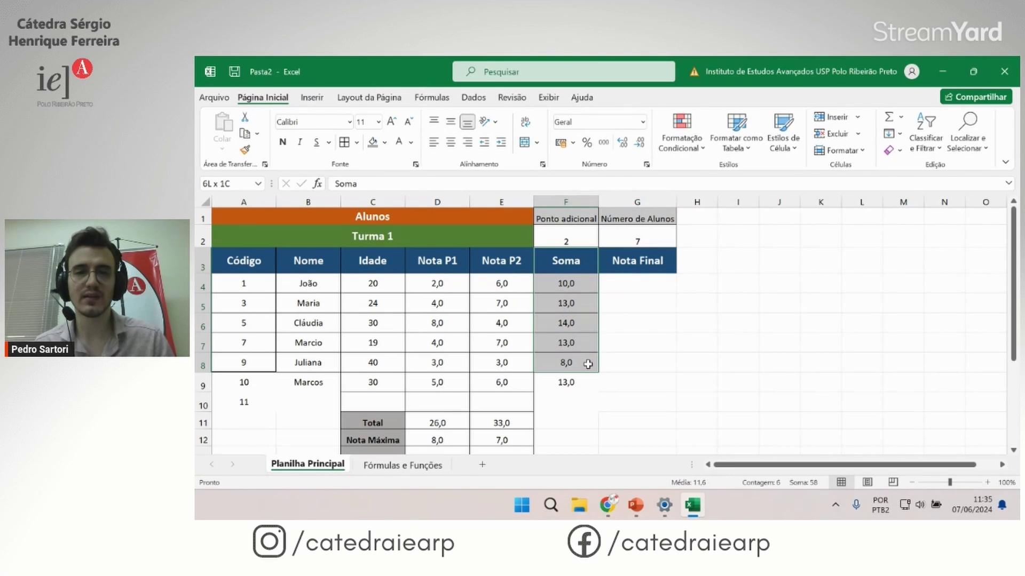
click(245, 150)
click(660, 261)
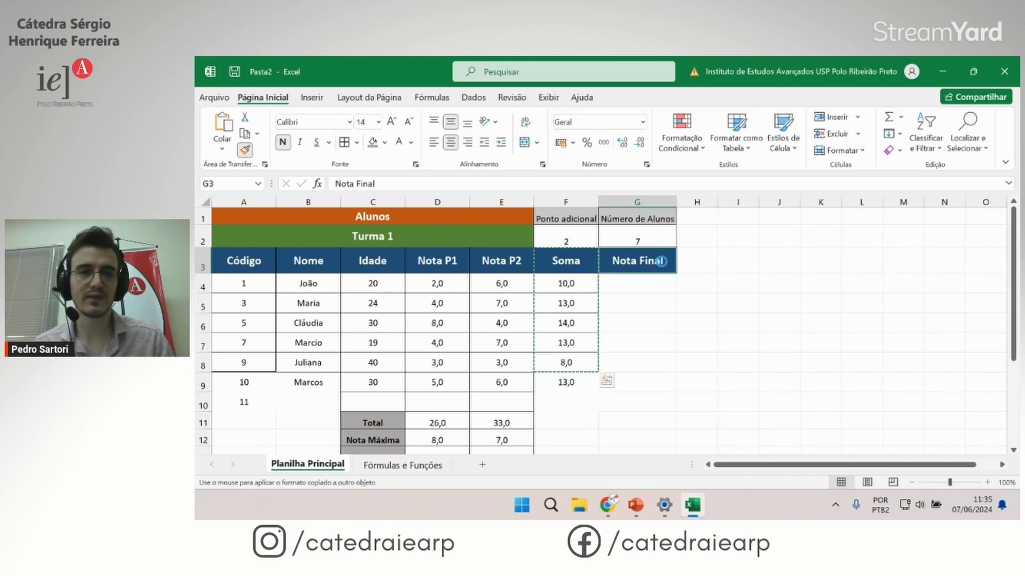
click(697, 401)
Step: Delete the test rows 9 and 10, returning the student count to 5
drag(202, 412, 196, 383)
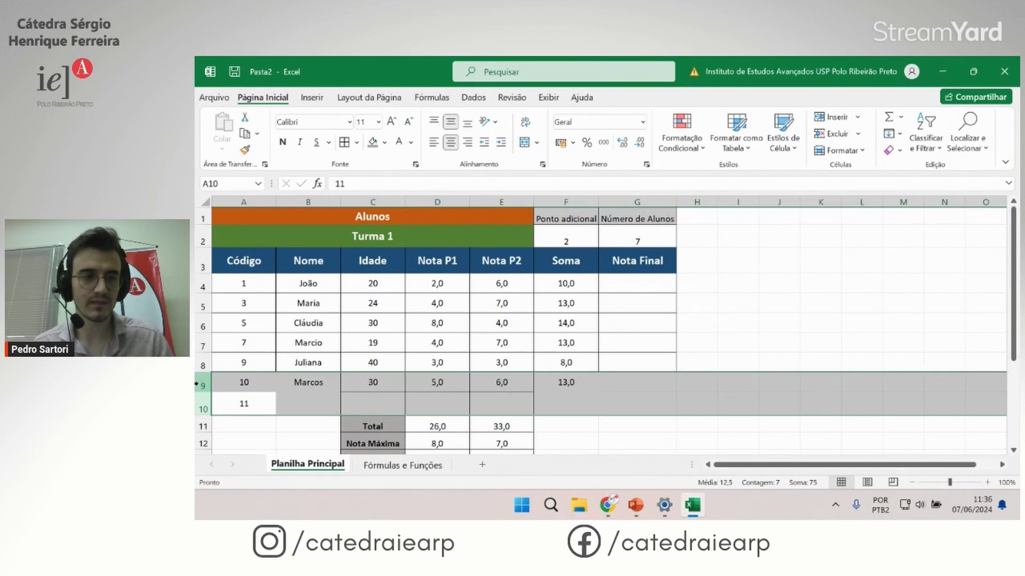
right_click(199, 381)
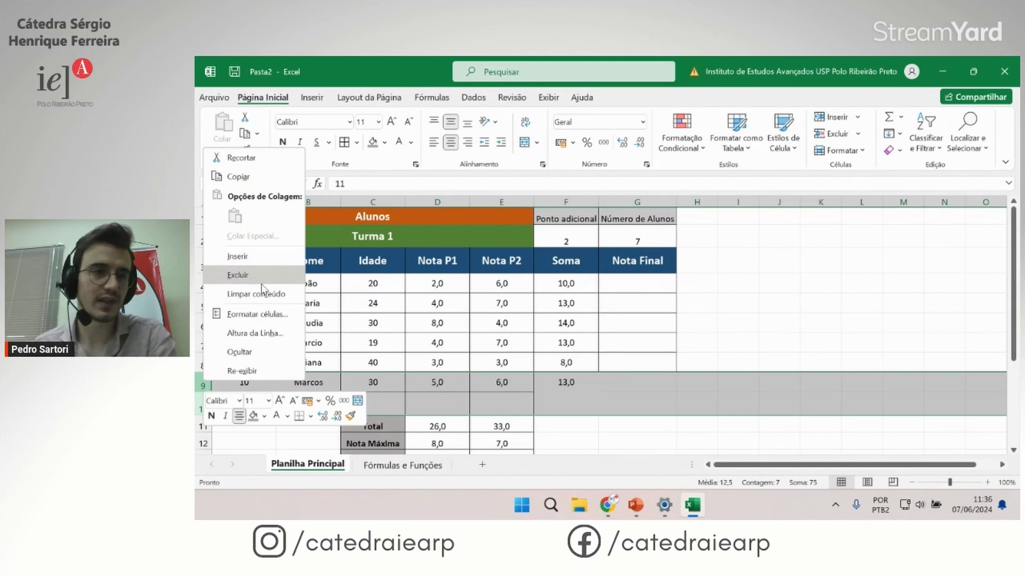
click(246, 275)
click(633, 286)
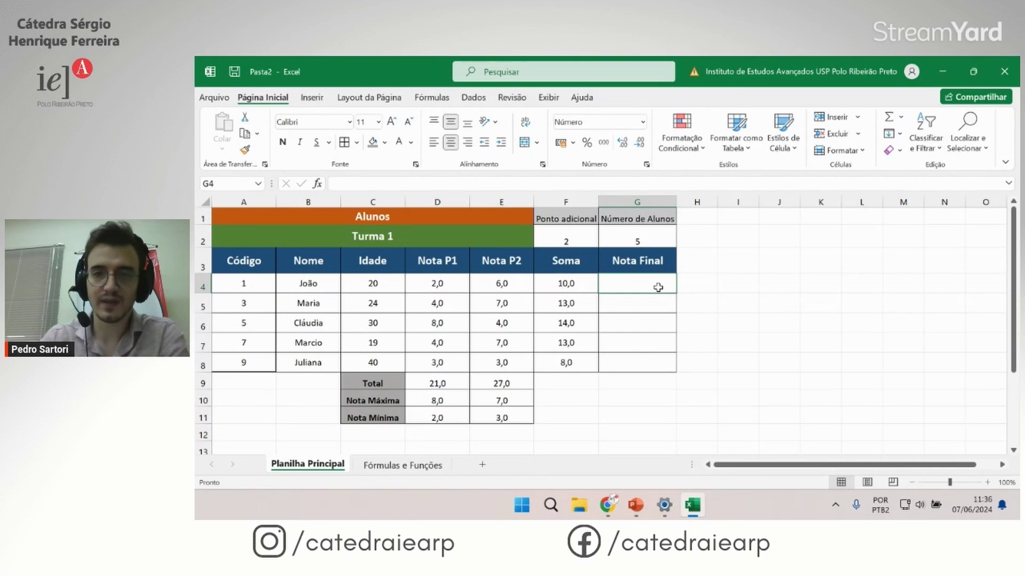
Step: Enter =MÉDIA(D4:E4) in G4 to average the first student's two grades
text(=)
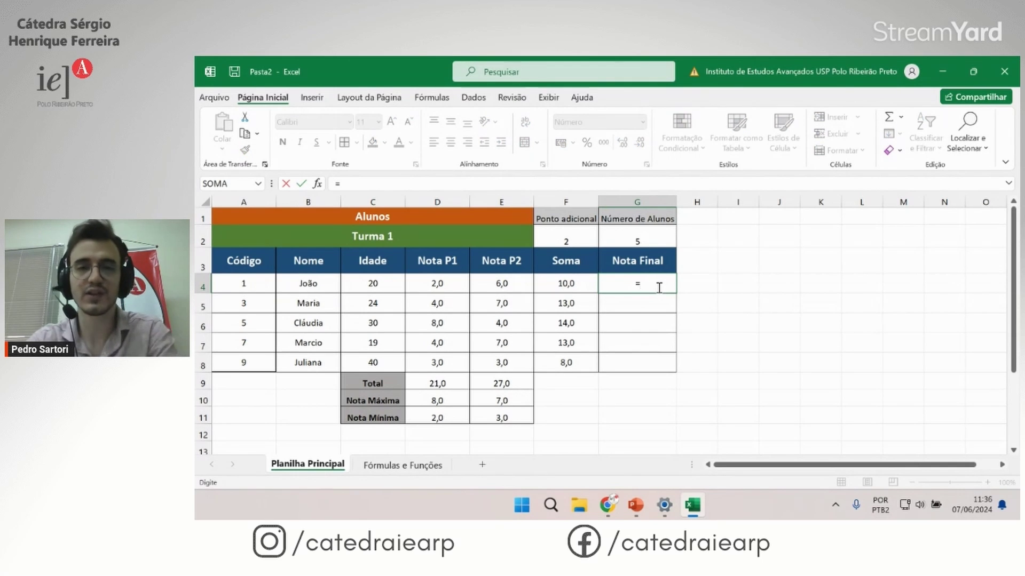
text(méd)
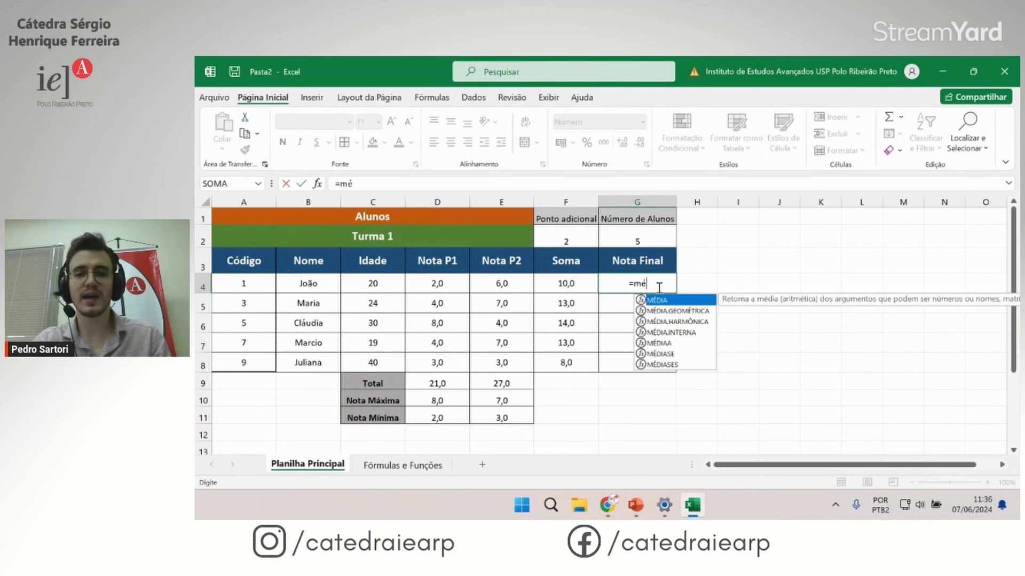
key(Tab)
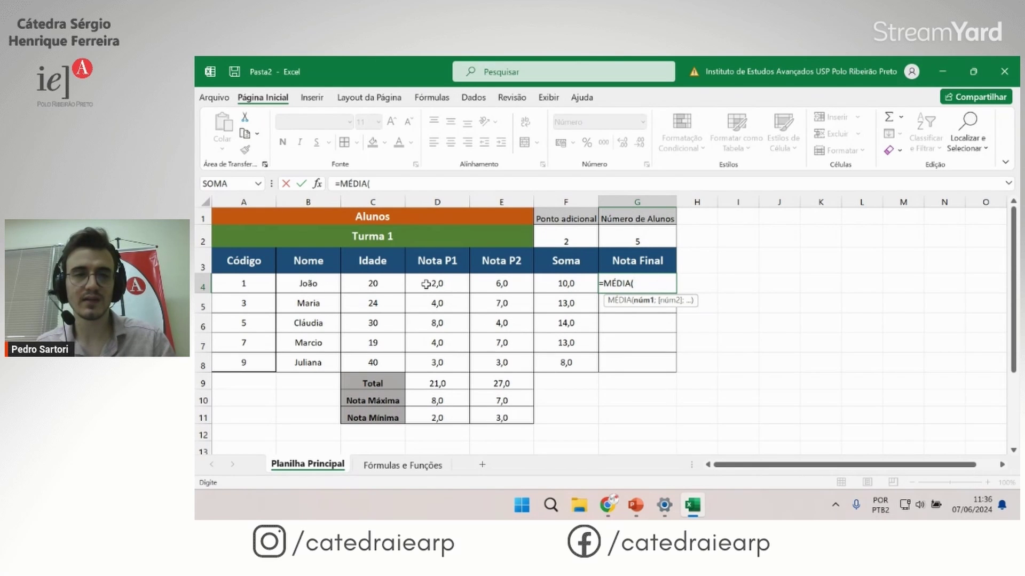
drag(425, 284, 498, 281)
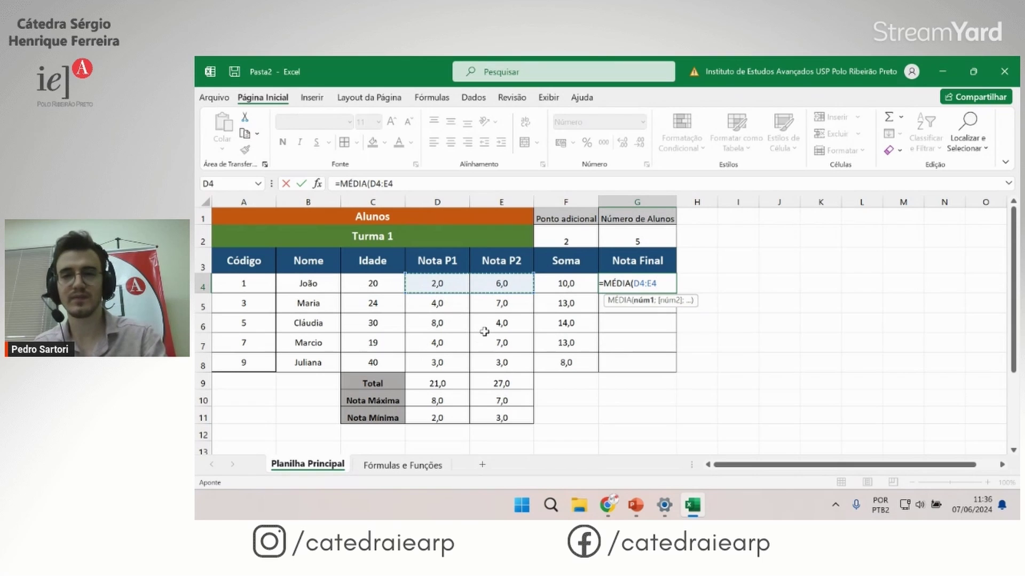
key(Return)
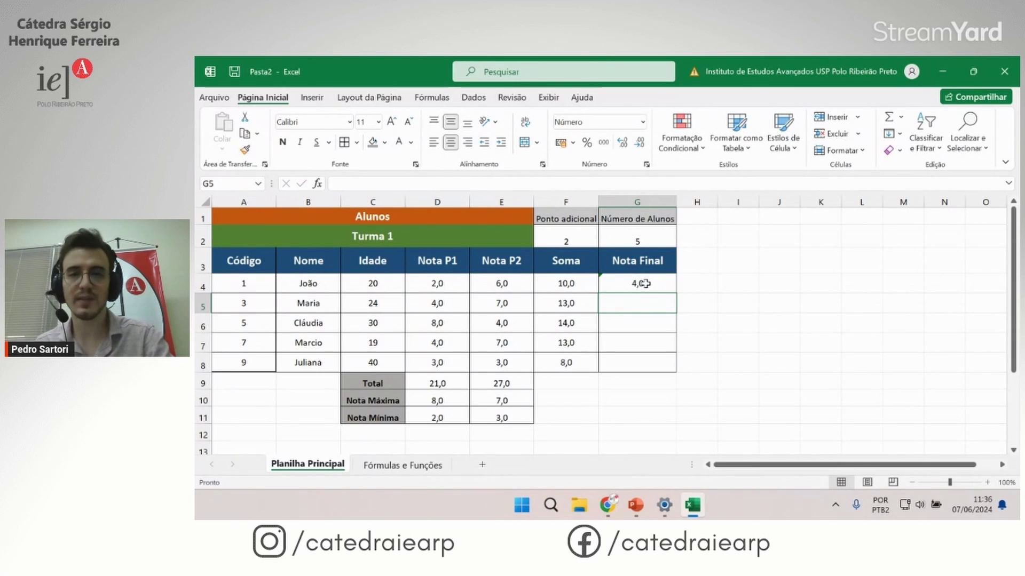
Step: Fill the average down to G8, giving 4,0, 5,5, 6,0, 5,5 and 3,0
click(662, 285)
drag(675, 293, 673, 371)
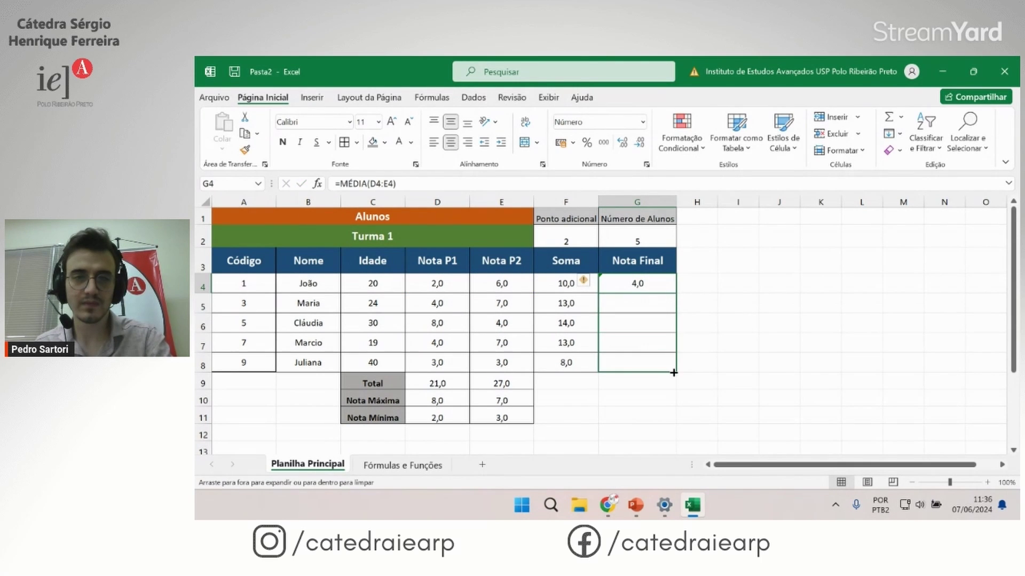
click(754, 308)
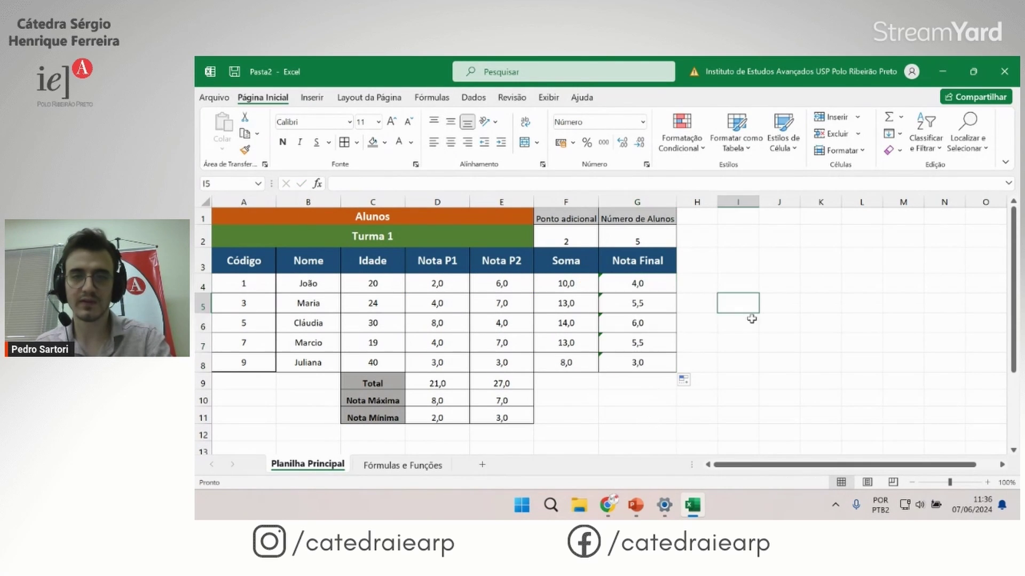
click(626, 359)
Step: After checking G8's =MÉDIA(D8:E8), change the last student's Nota P1 in D8 to 8,0, raising Nota Final to 5,5
double_click(636, 369)
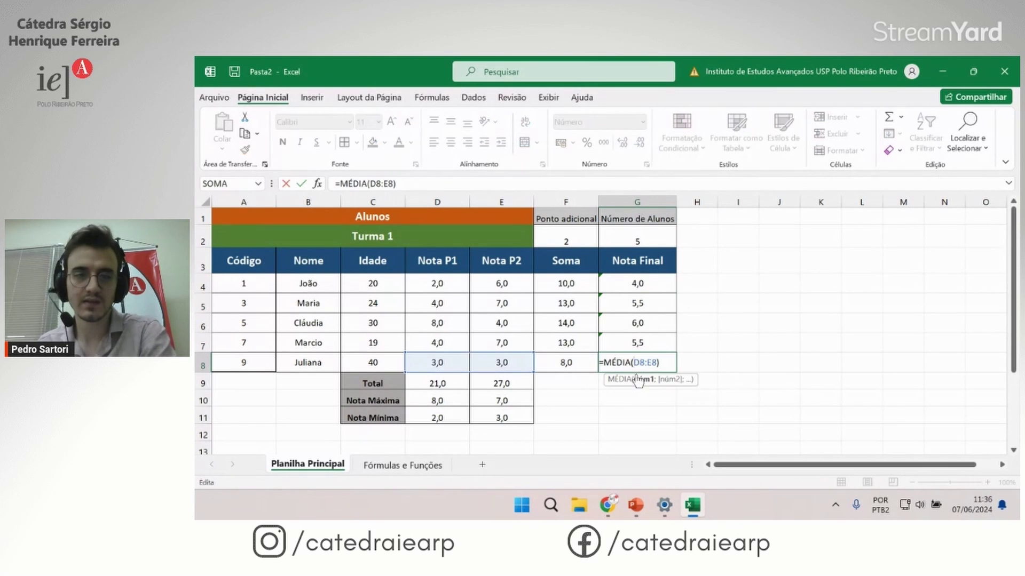
key(Escape)
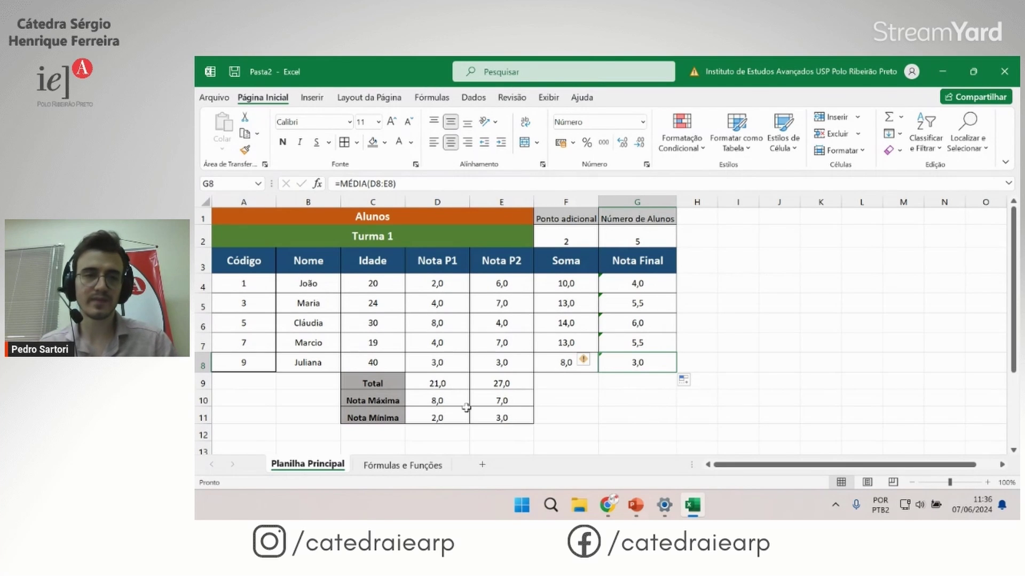
click(449, 367)
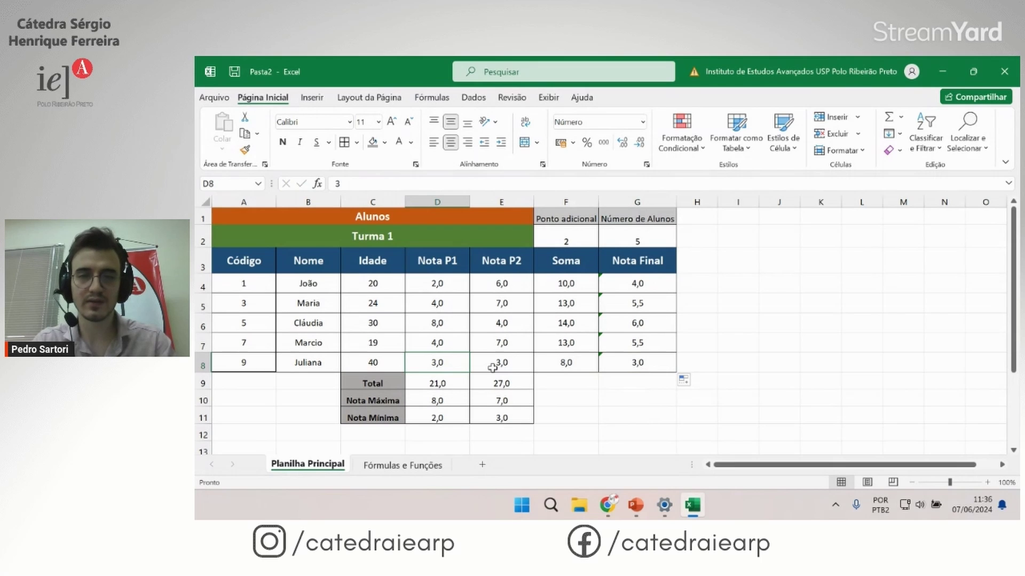
text(8)
key(Return)
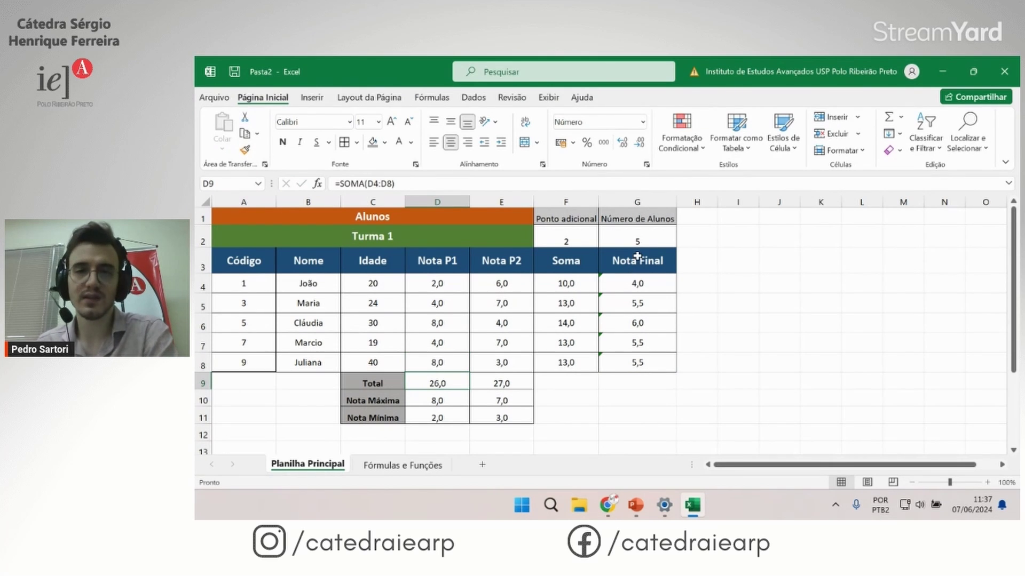
click(641, 359)
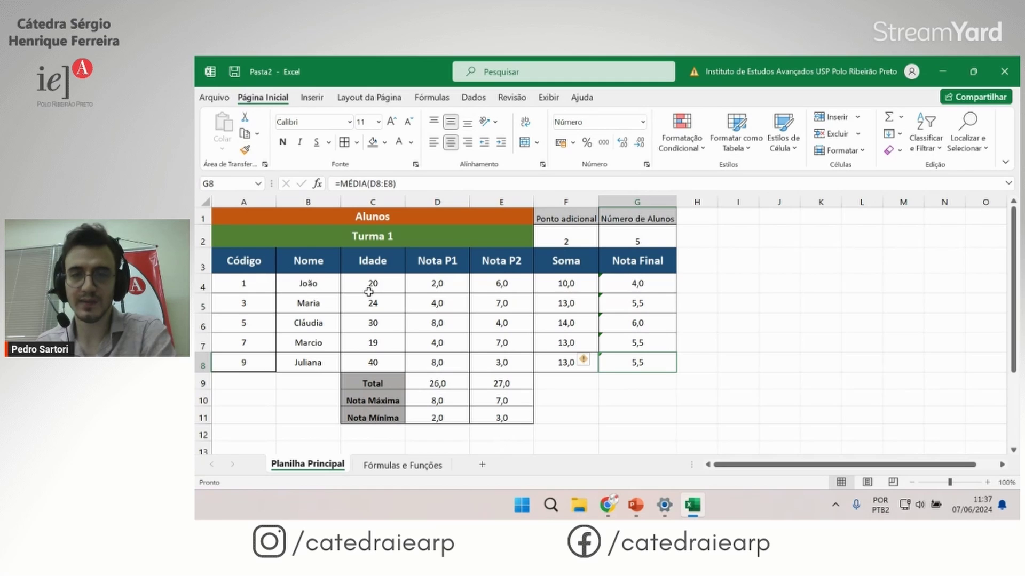
click(728, 220)
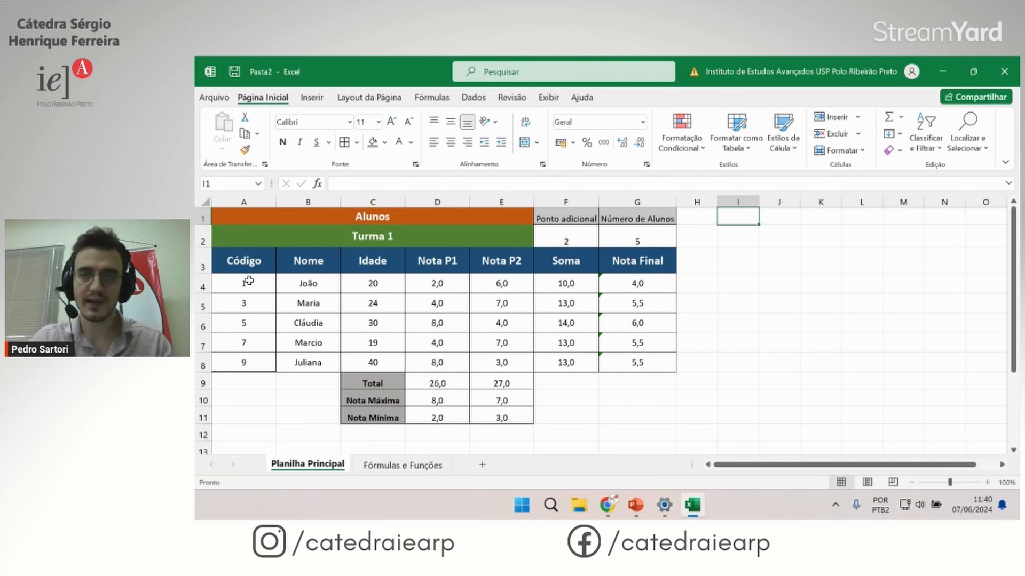
Step: Enter the title 'Busca por código' in I1 and widen column I to fit it
text(B)
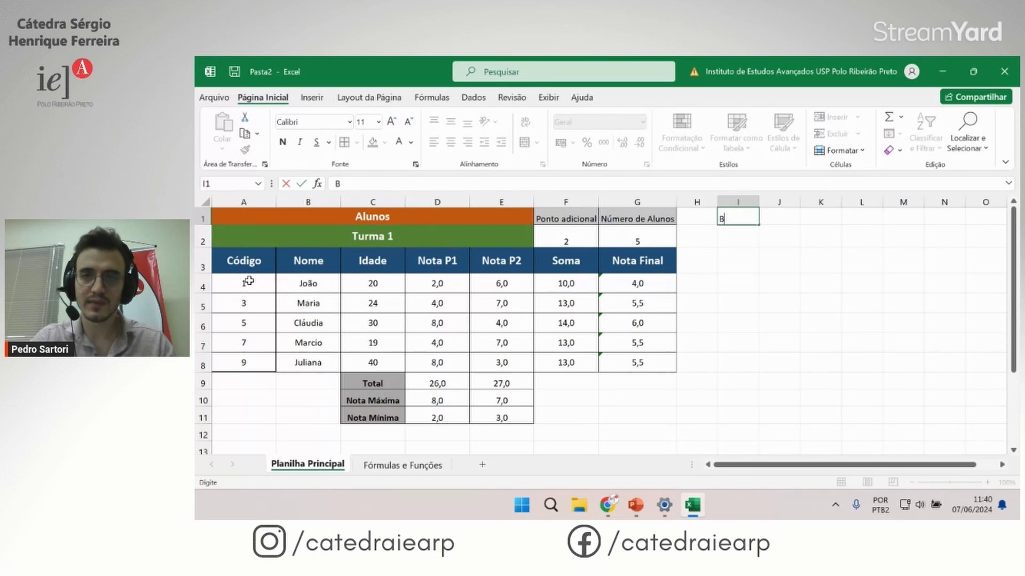
text(usca por c)
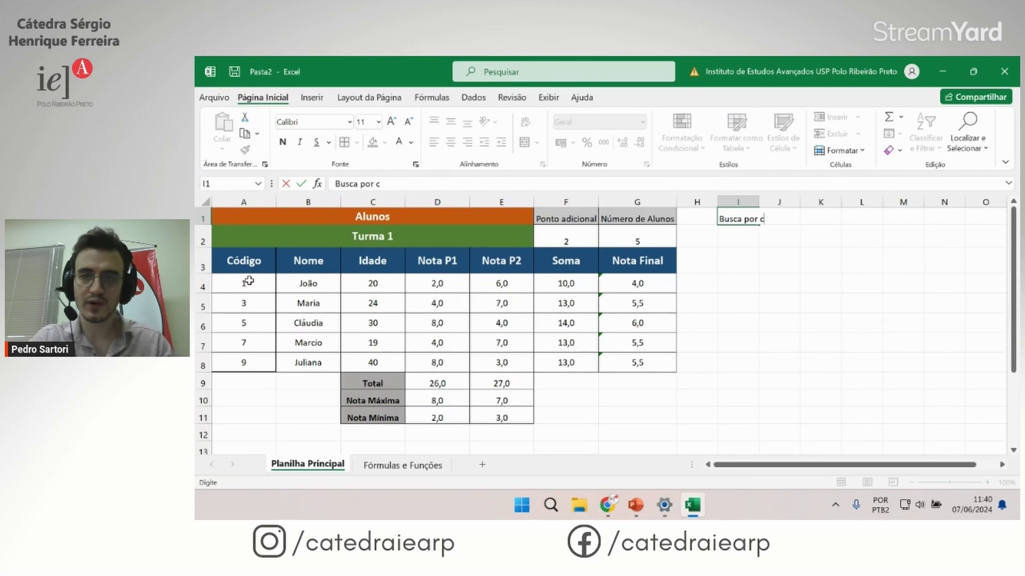
text(ódigo)
key(Return)
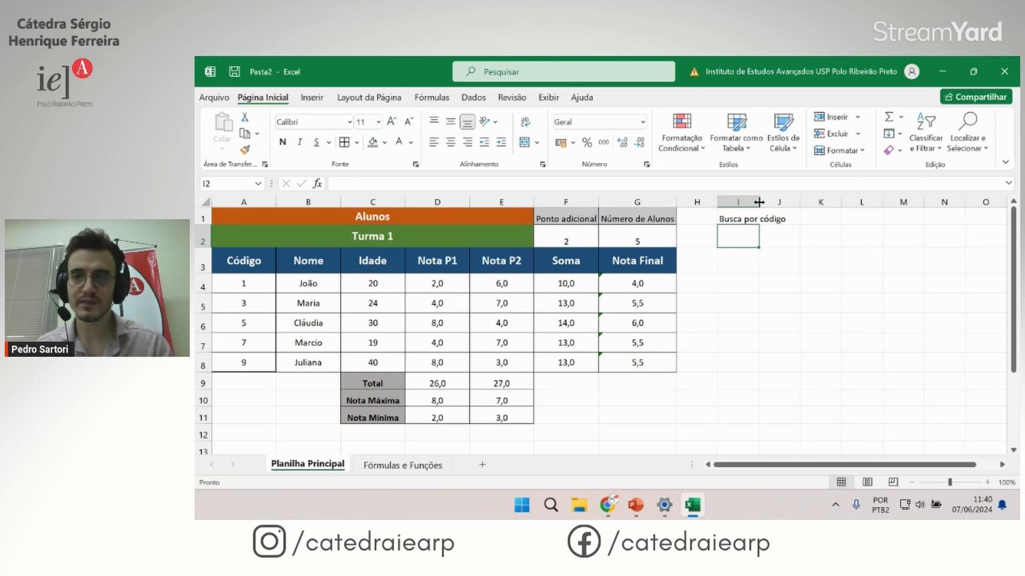
drag(759, 202, 775, 202)
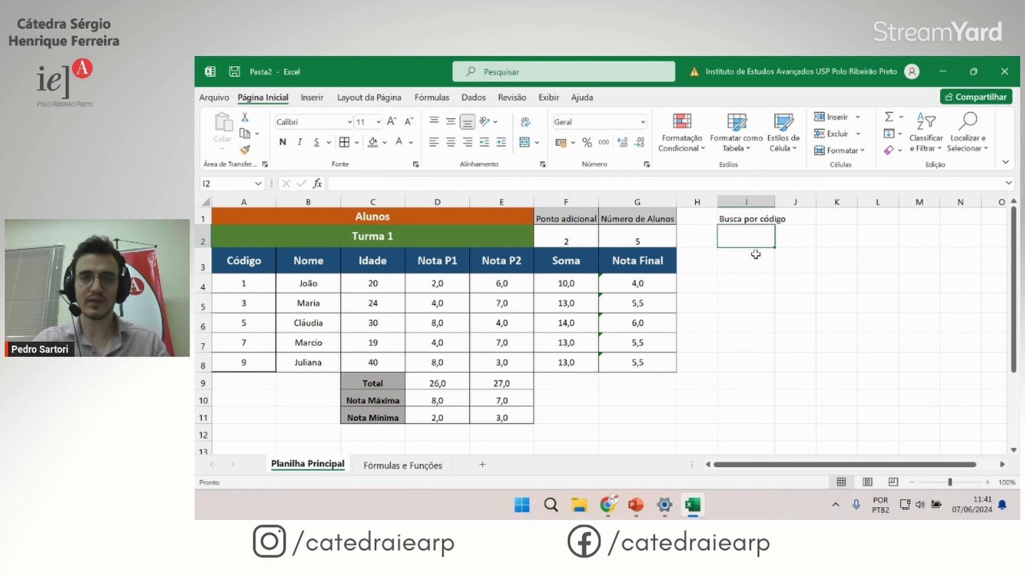
Step: Add the labels Código, Nome do Aluno and Nota in I2:I4 and put All Borders on I1:J4
text(Có)
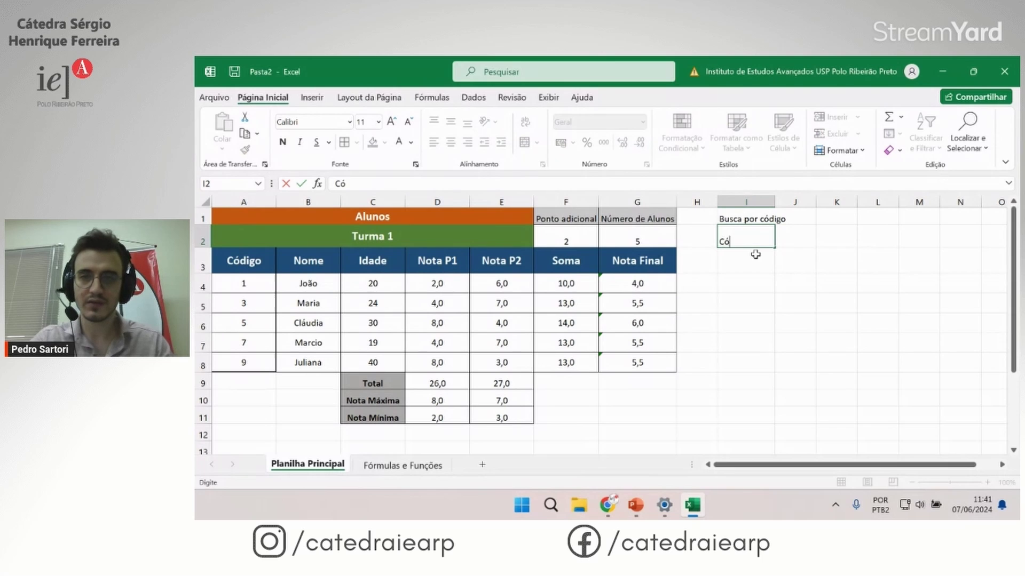
text(digo)
key(Return)
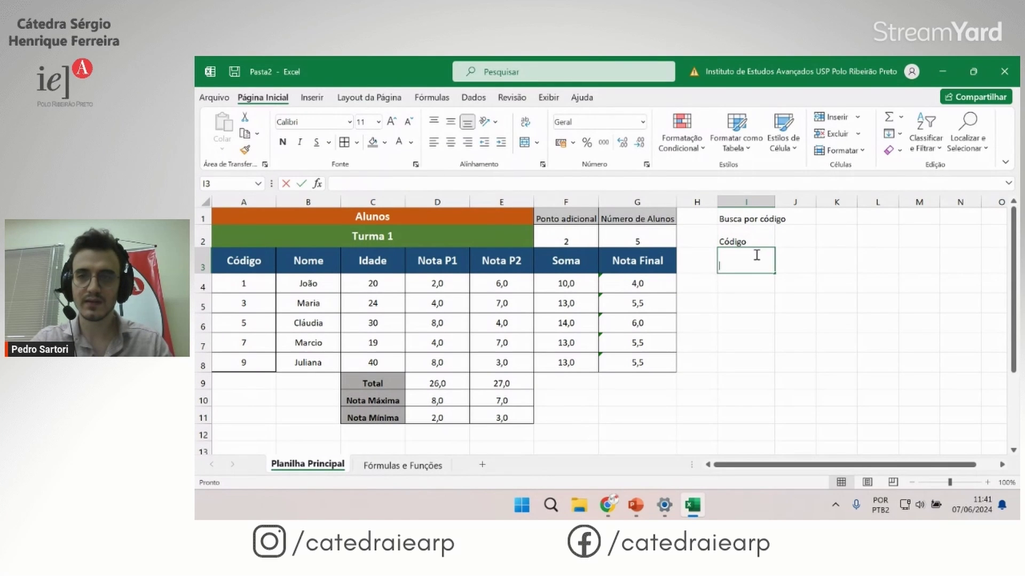
text(Nome do)
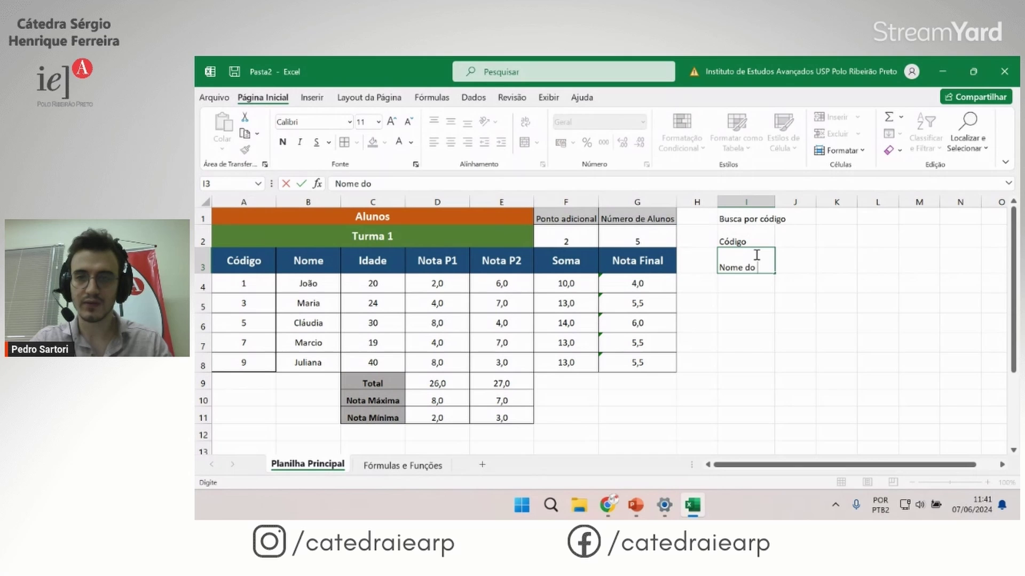
text( Alu)
key(Return)
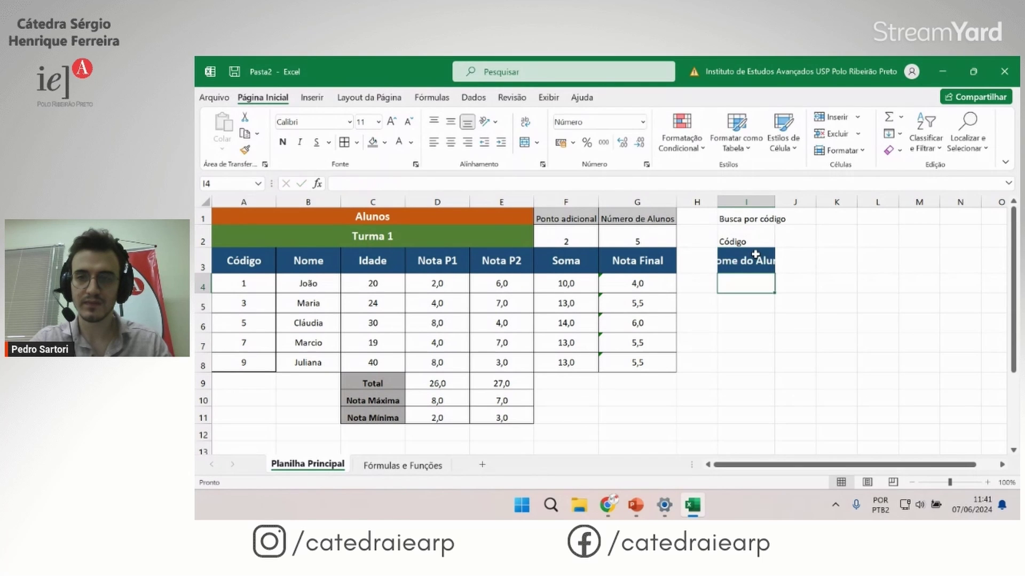
text(Not)
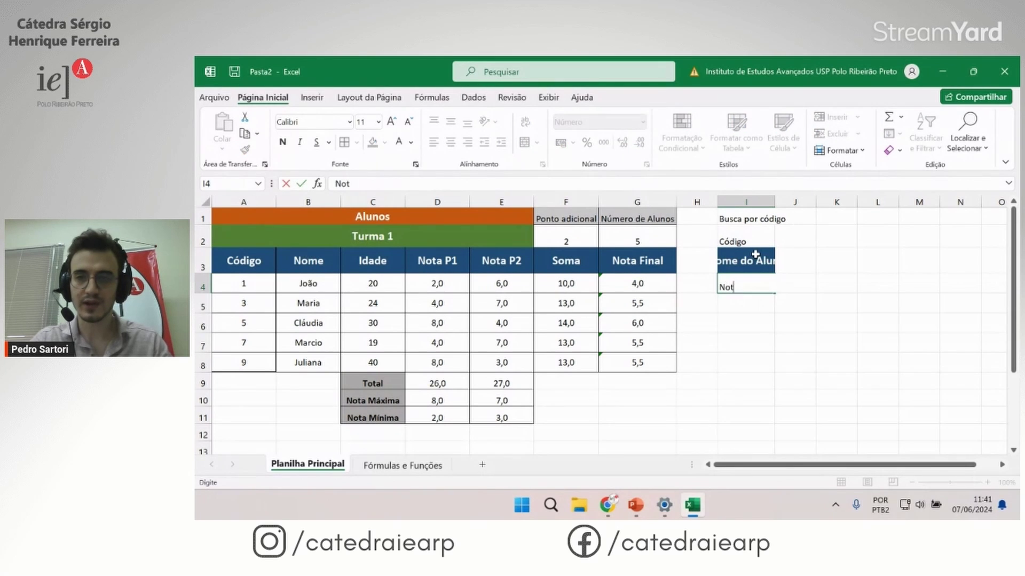
text(a)
key(Return)
mouse_move(738, 216)
mouse_down()
mouse_move(778, 283)
mouse_move(795, 284)
mouse_up()
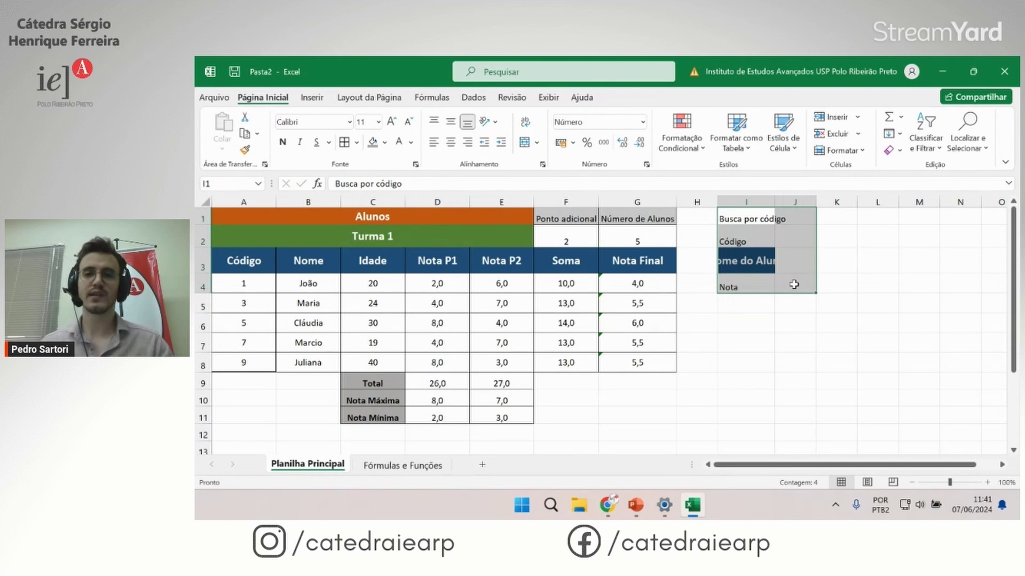
click(342, 142)
Step: Give the label cells I2:I4 a gold fill with black Calibri 11 text
drag(744, 241, 754, 284)
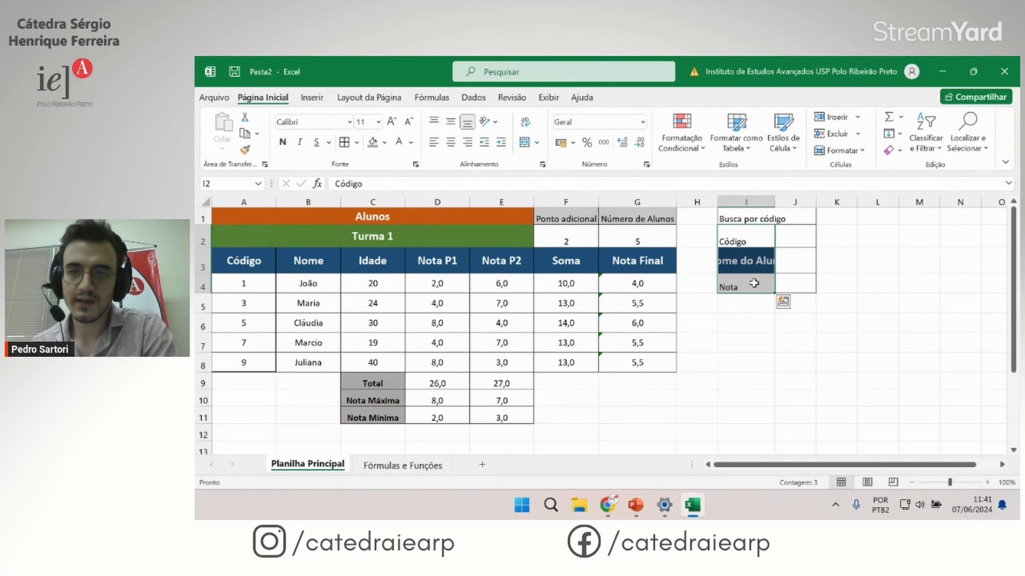
click(385, 143)
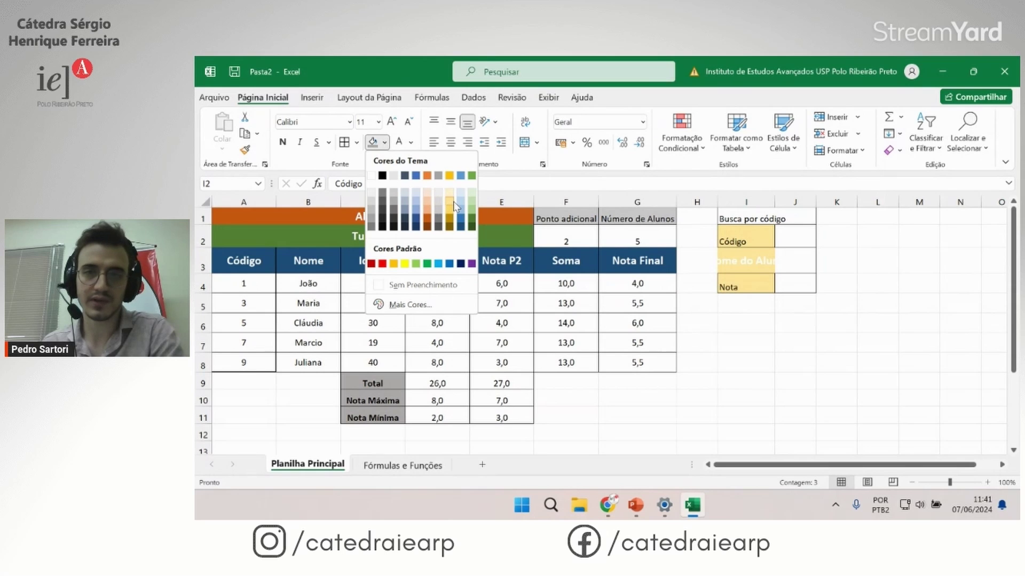
click(449, 217)
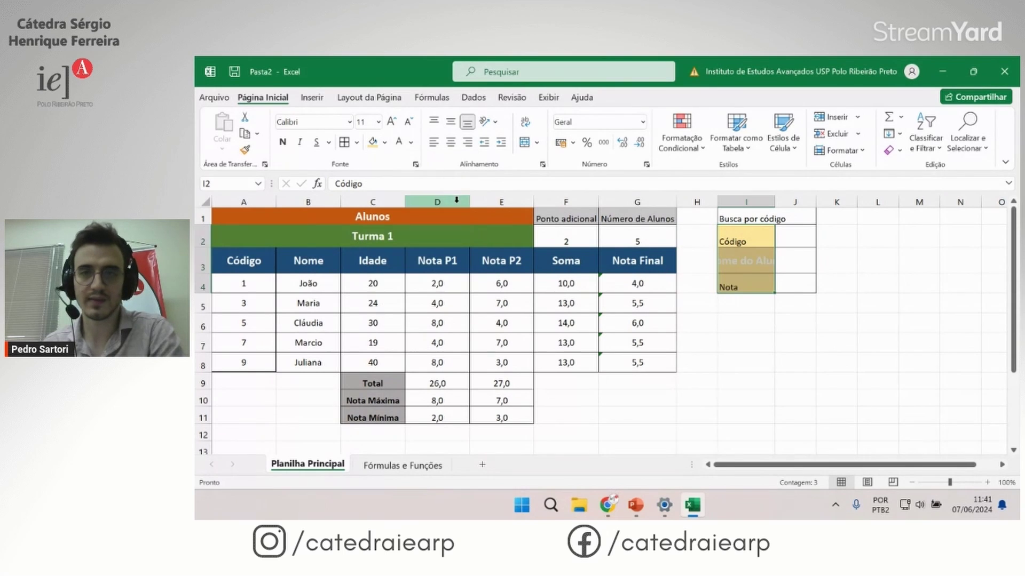
click(350, 122)
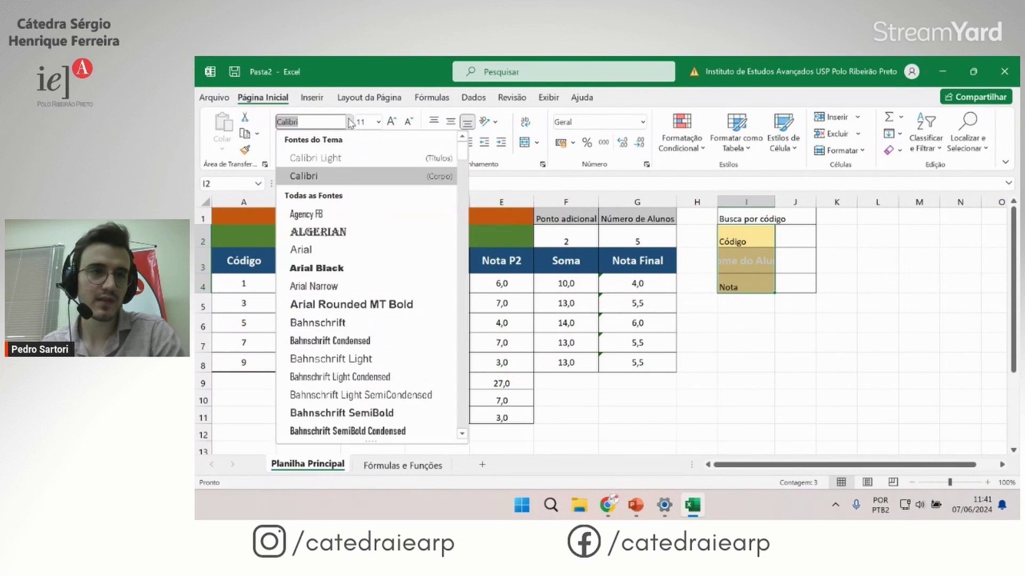
click(330, 177)
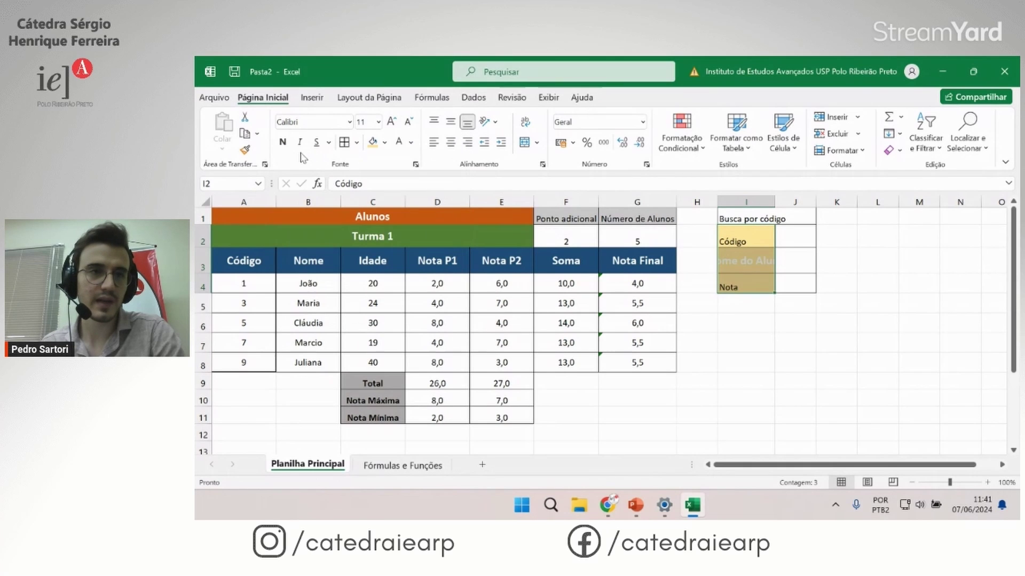
click(379, 122)
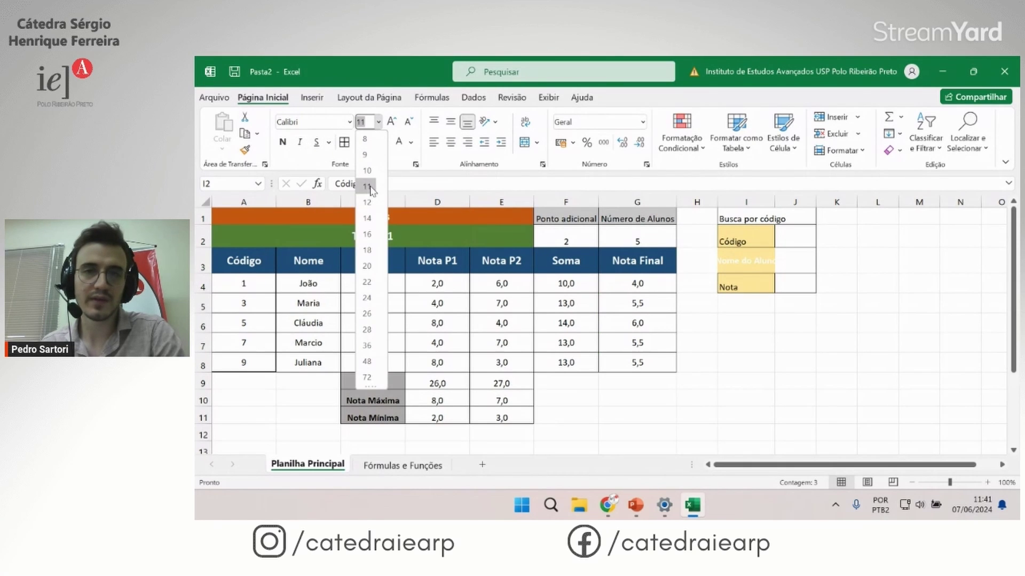
click(368, 187)
click(385, 142)
click(411, 142)
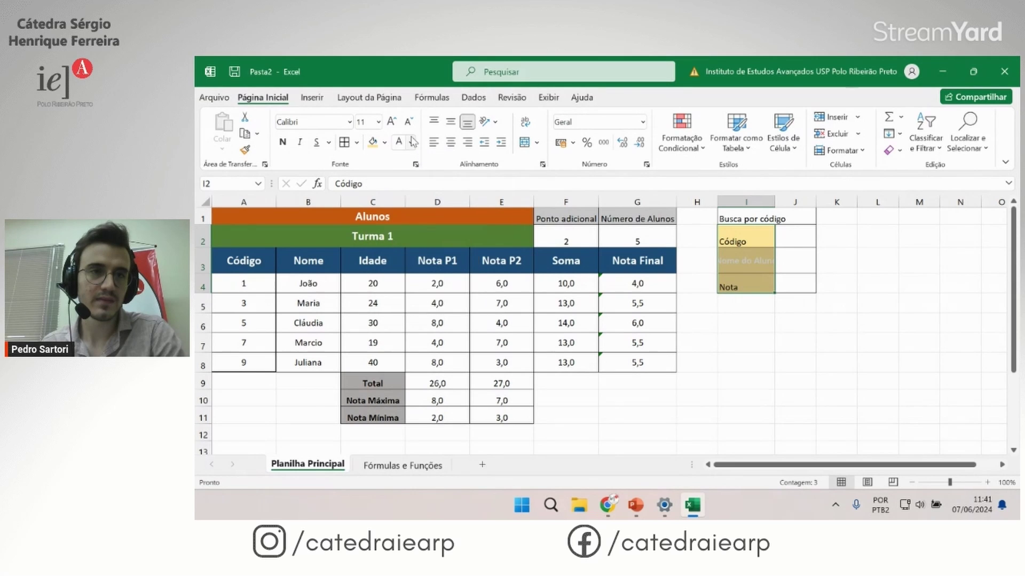
click(410, 143)
click(449, 158)
Step: Remove bold from Nome do Aluno and widen column I so it fits
click(733, 258)
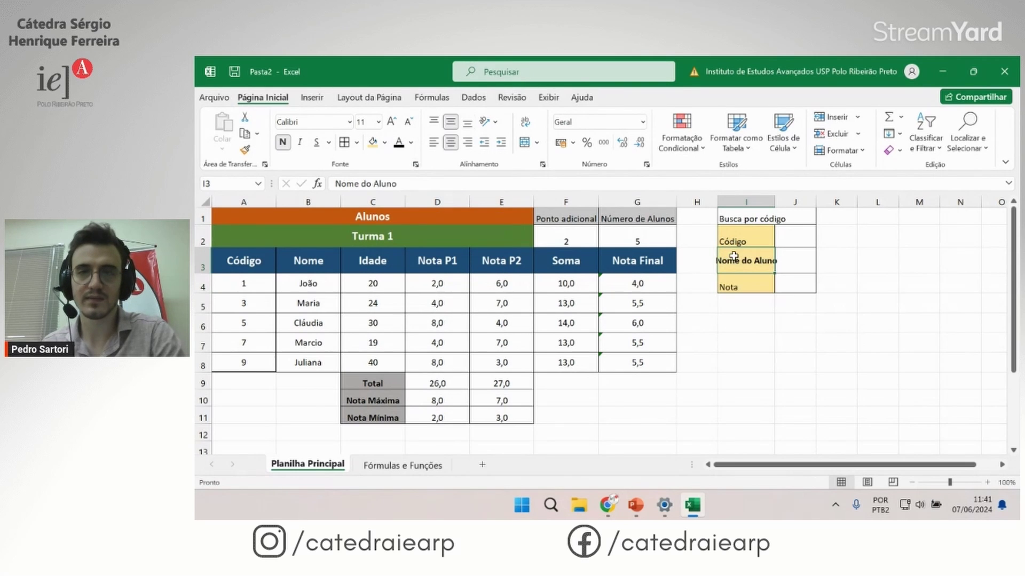
click(286, 148)
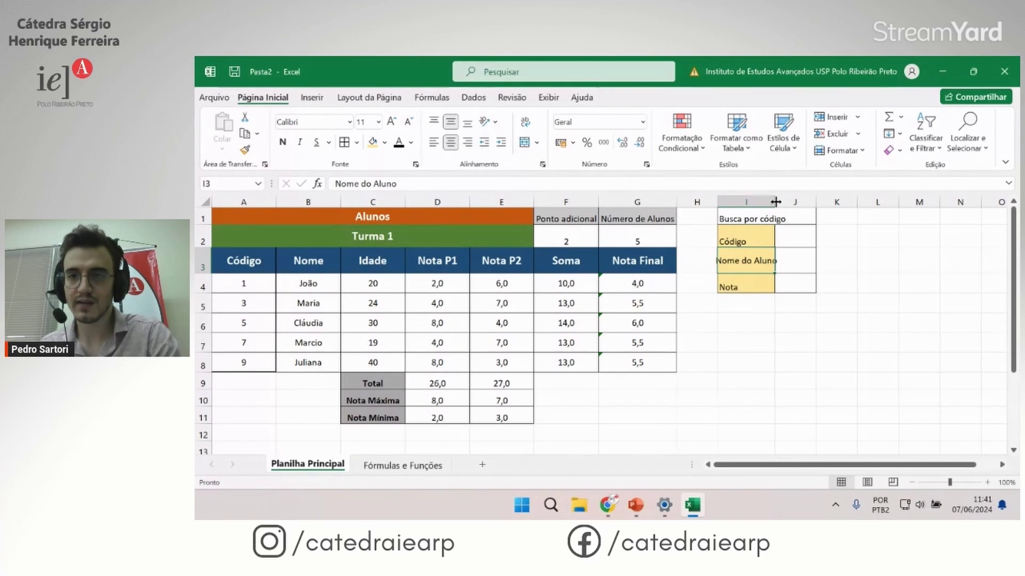
drag(776, 199, 789, 199)
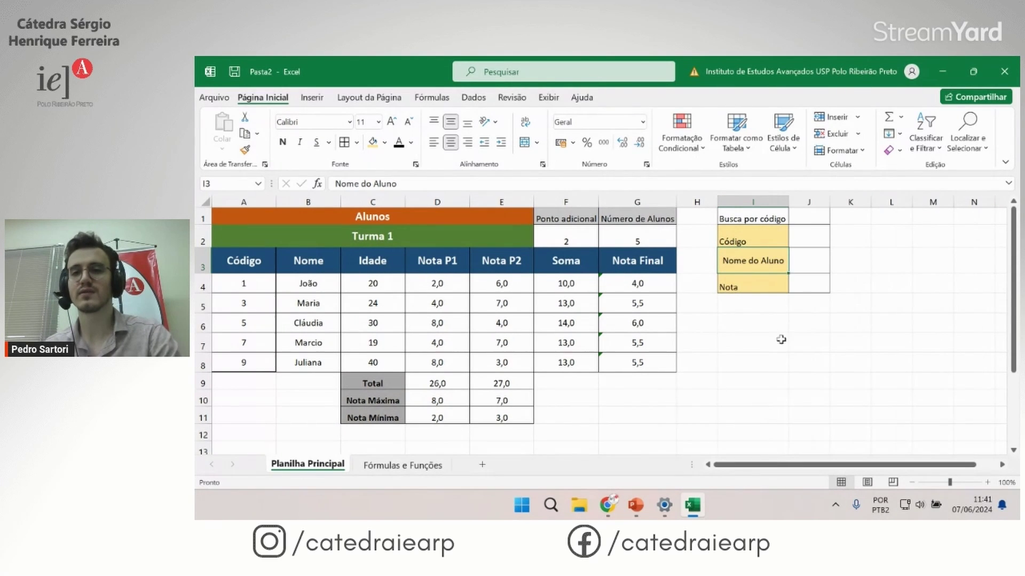
key(Down)
key(Down)
key(Down)
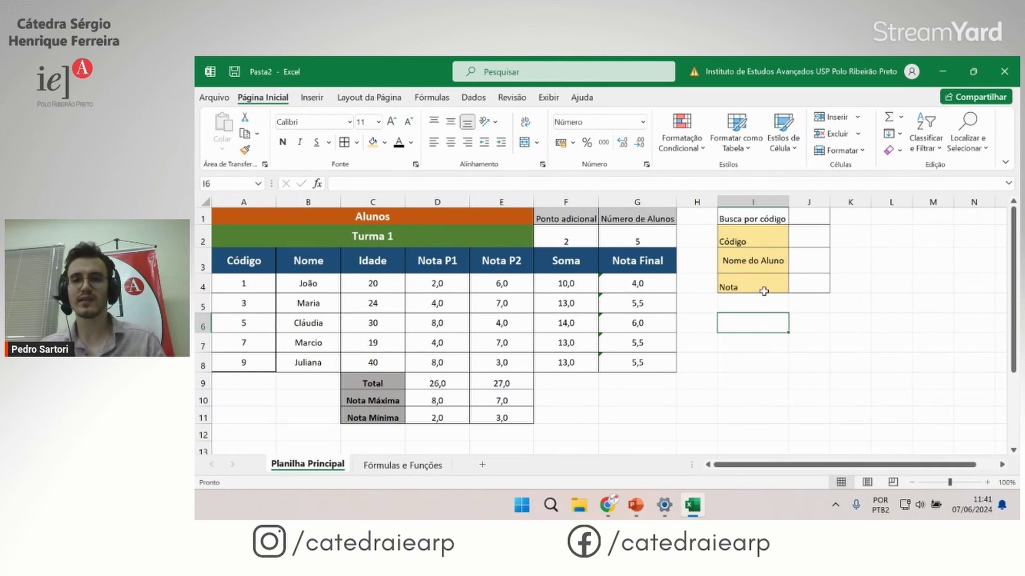
Step: Centre the contents of I1:J4 both horizontally and vertically
drag(759, 214, 798, 284)
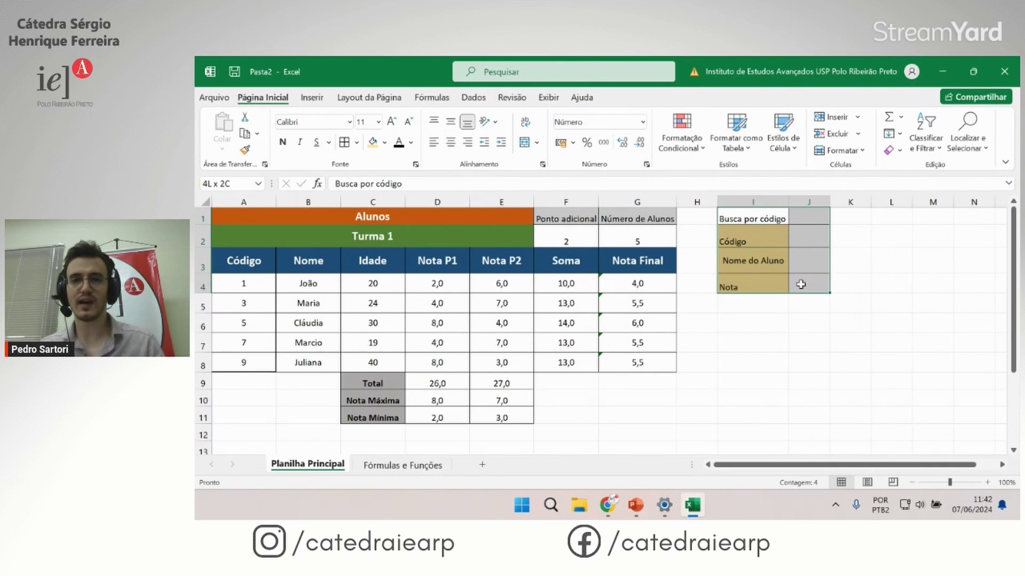
click(451, 143)
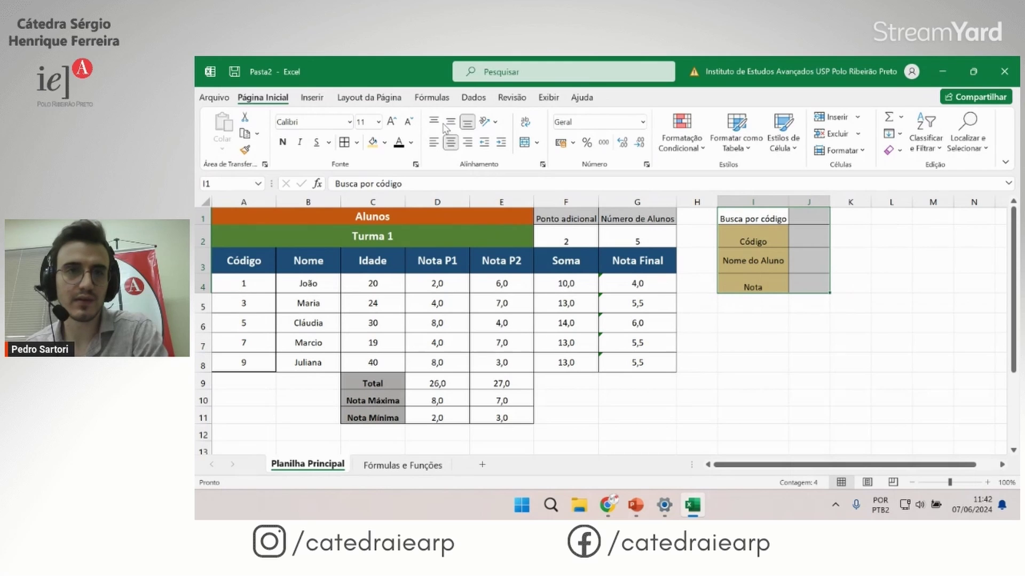
click(451, 123)
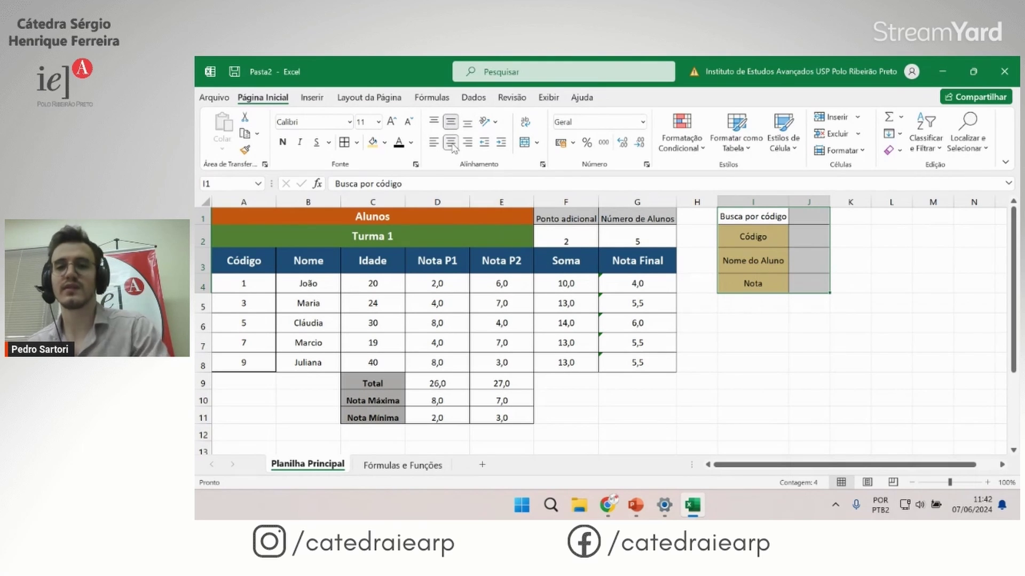
click(809, 283)
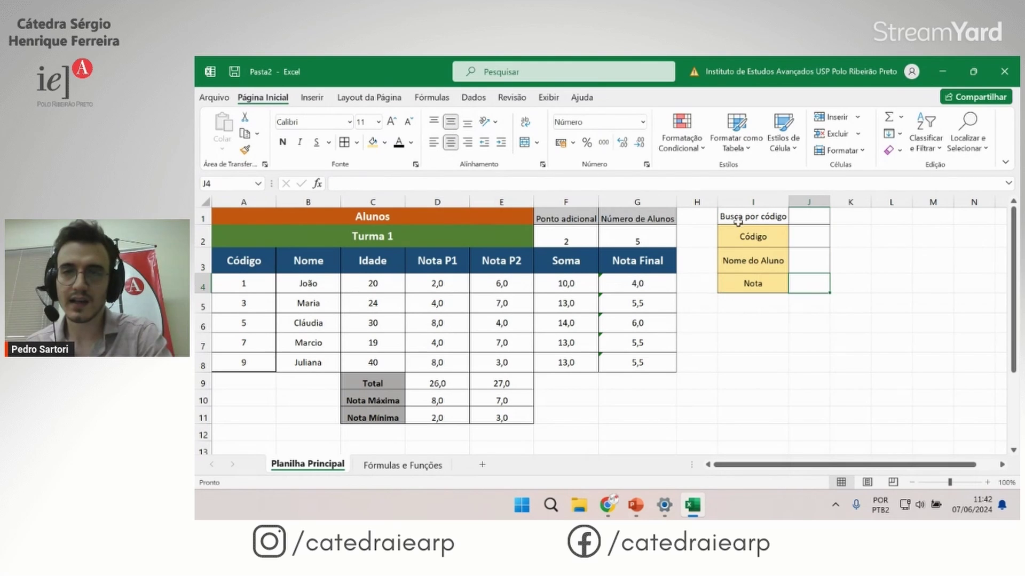
Step: Merge and centre I1:J1 for the title and fill it dark navy
drag(735, 215, 809, 217)
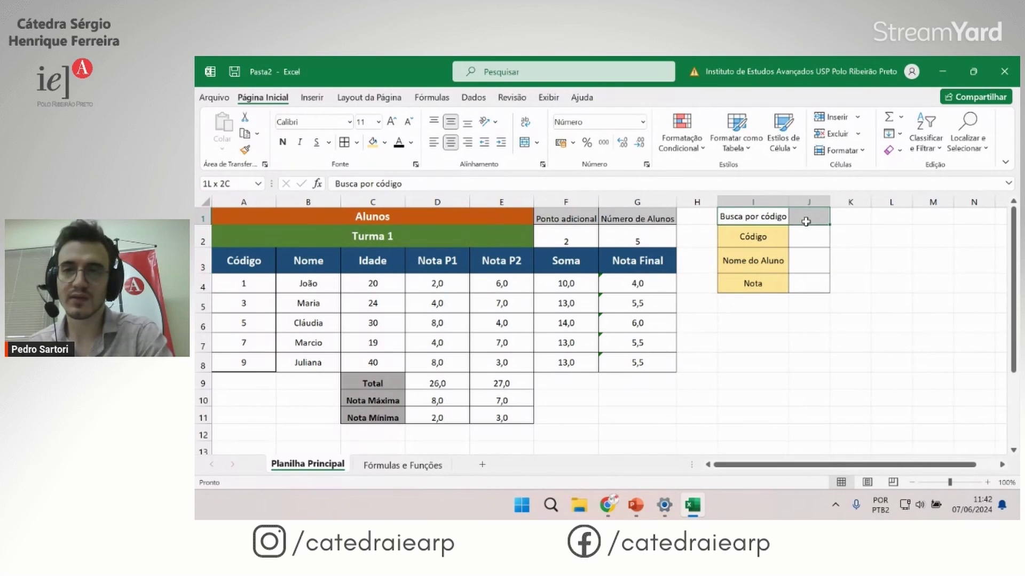
click(523, 143)
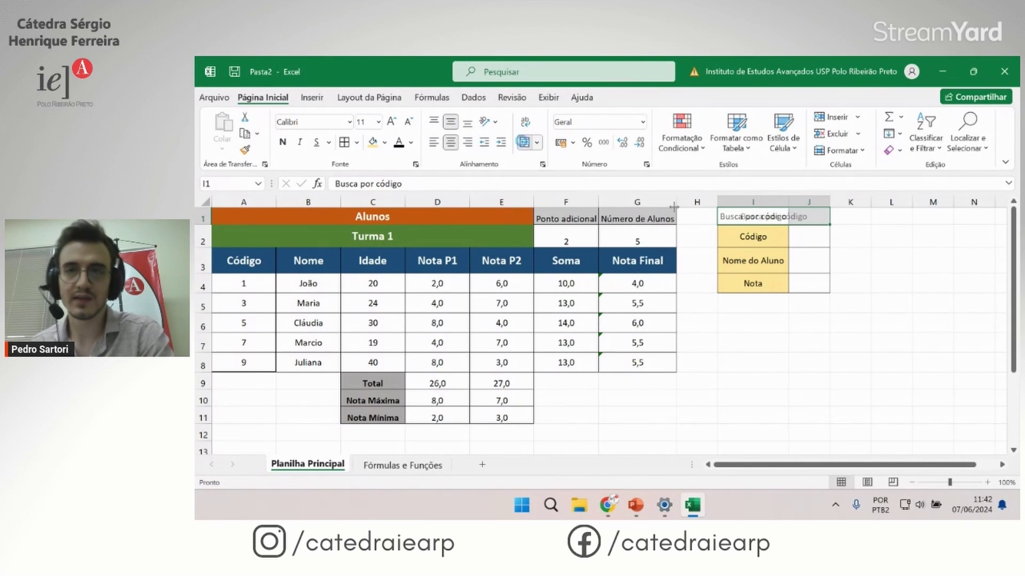
click(411, 142)
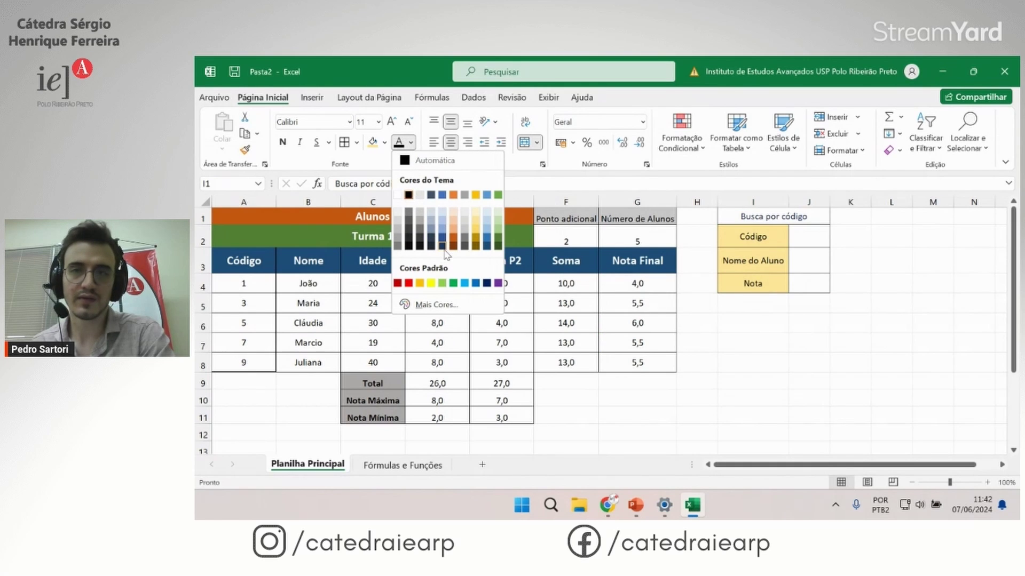
click(409, 143)
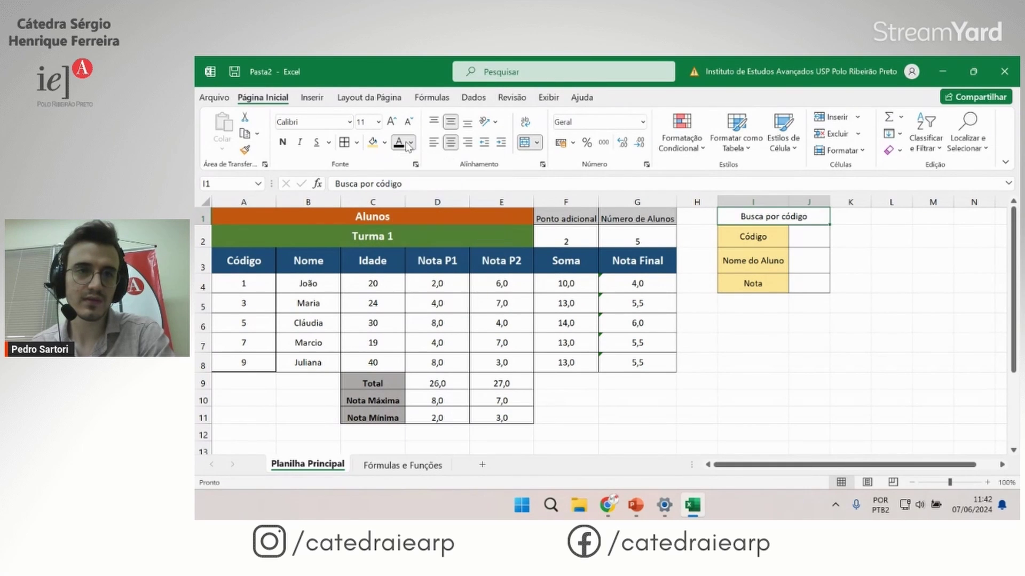
click(385, 142)
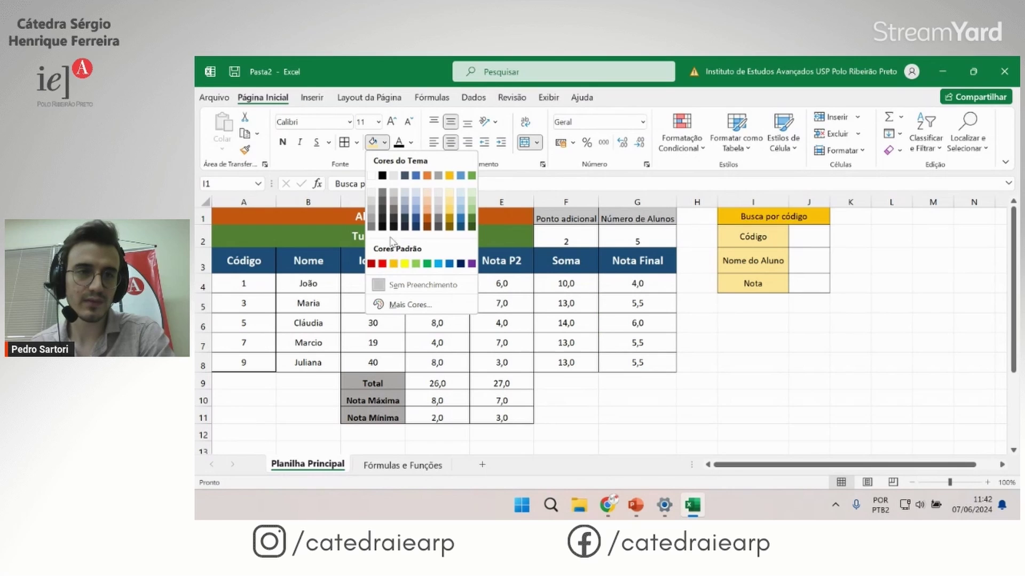
click(416, 227)
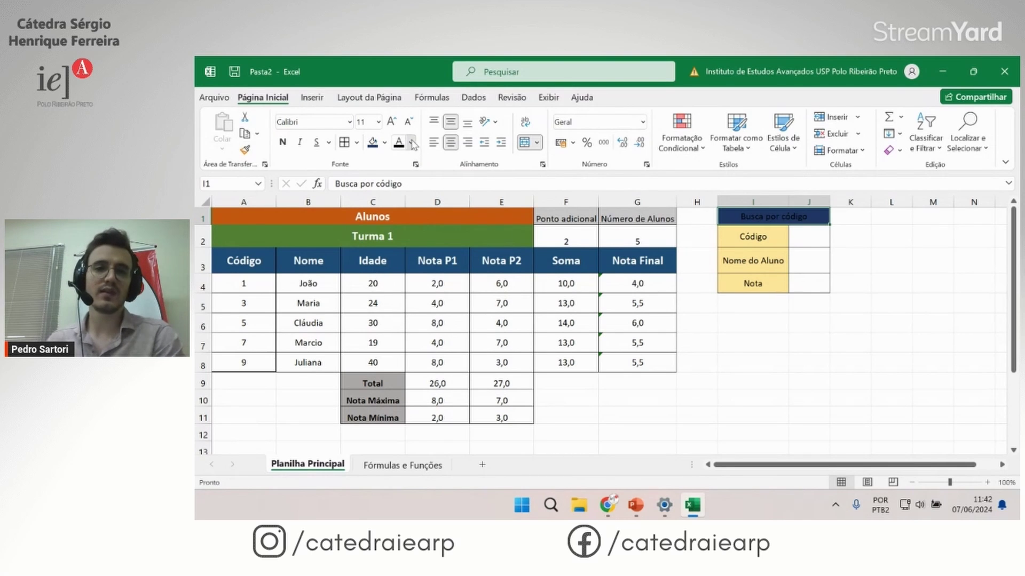
Step: Make the title text white, bold and size 16, and make row 1 taller
click(411, 142)
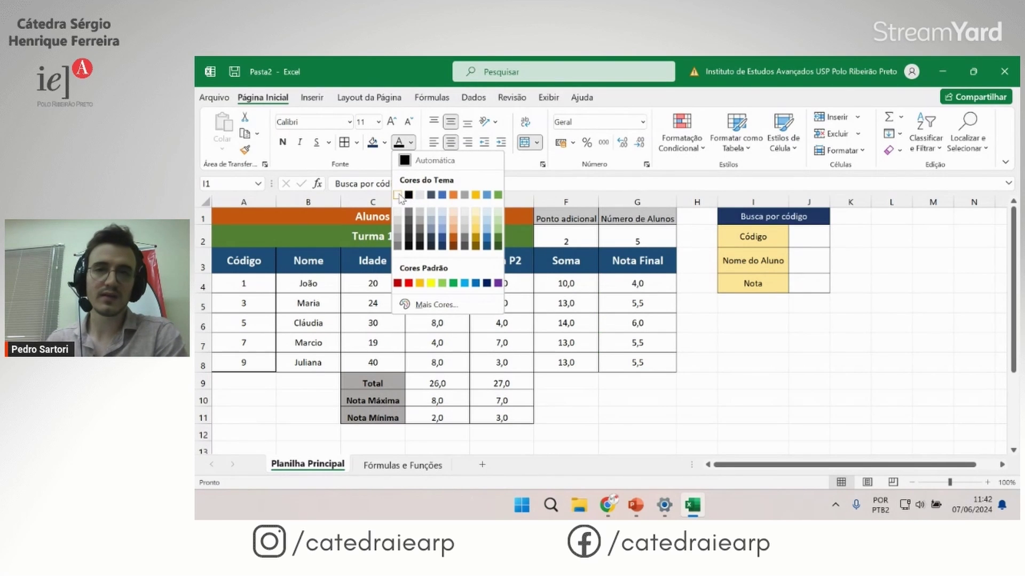
click(397, 195)
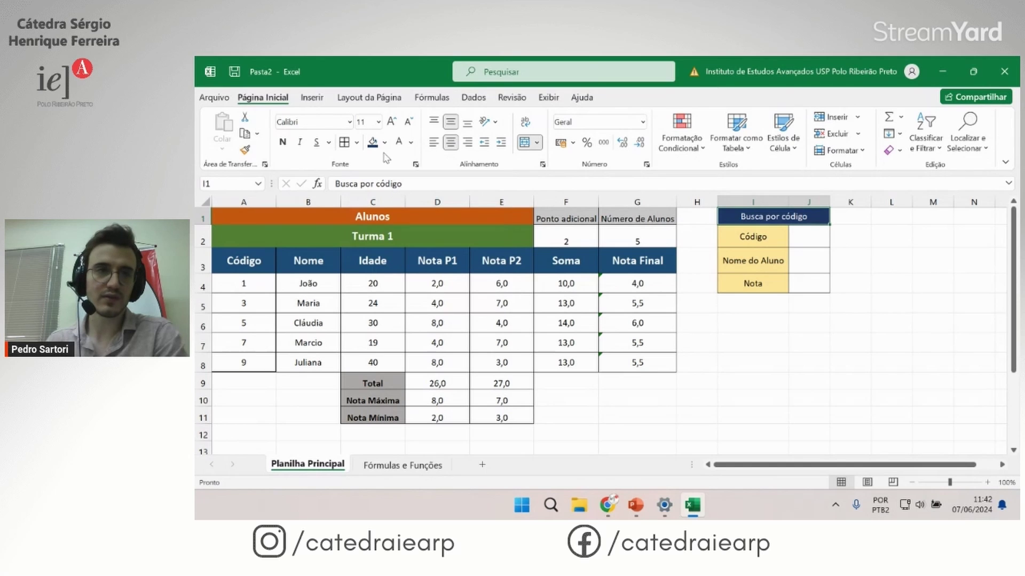
click(283, 142)
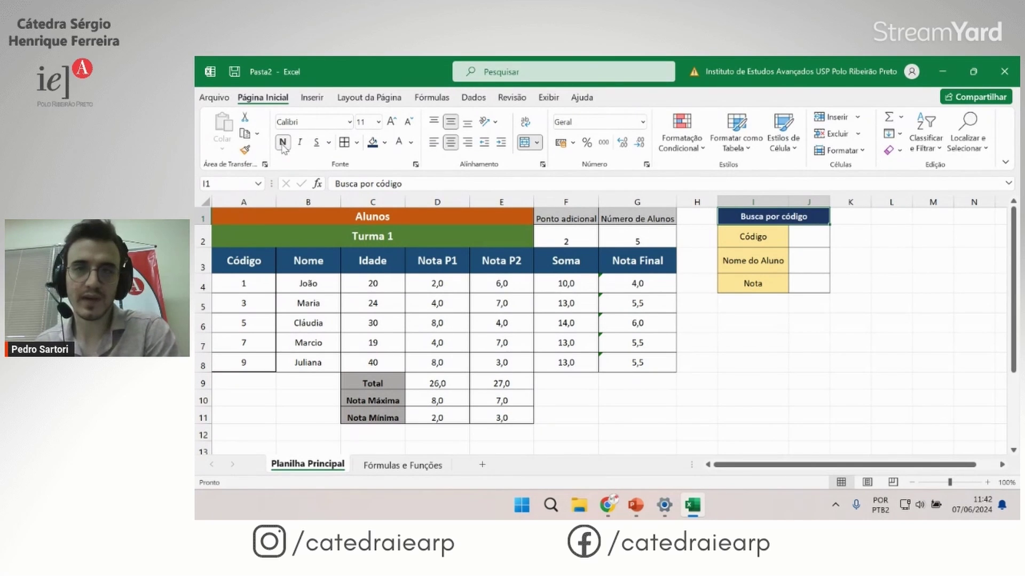
click(378, 122)
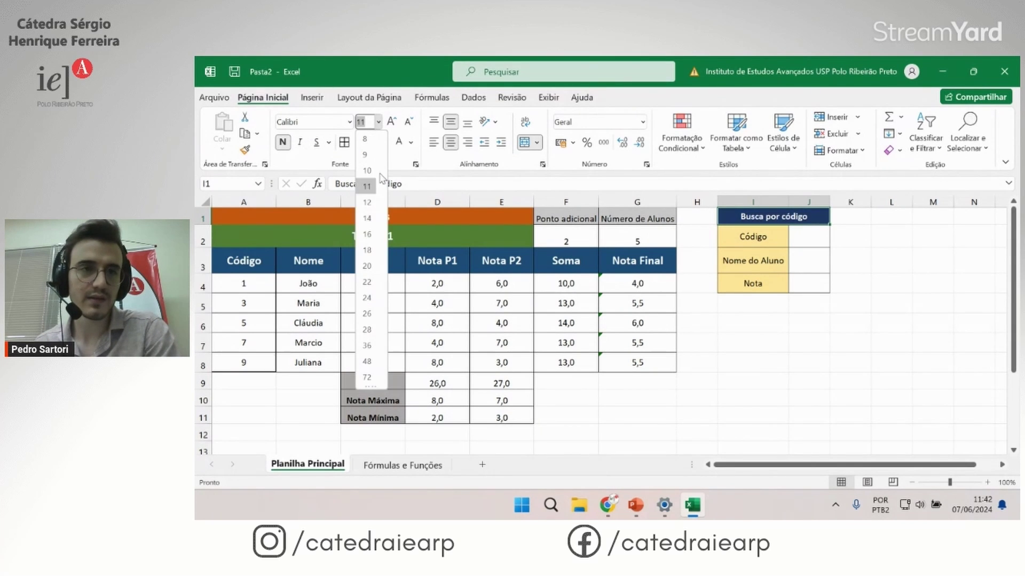
click(367, 235)
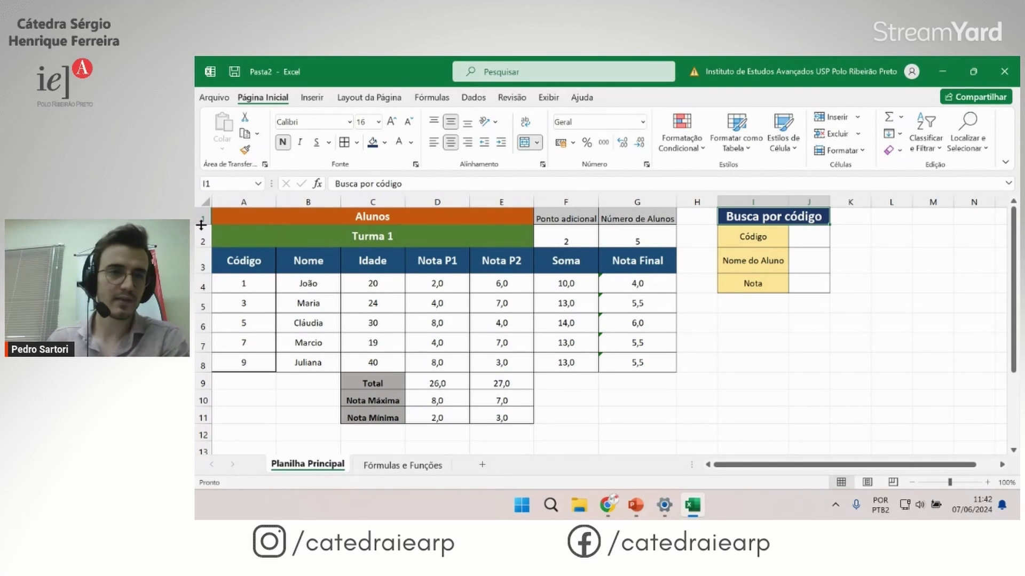
drag(203, 224, 200, 236)
click(752, 273)
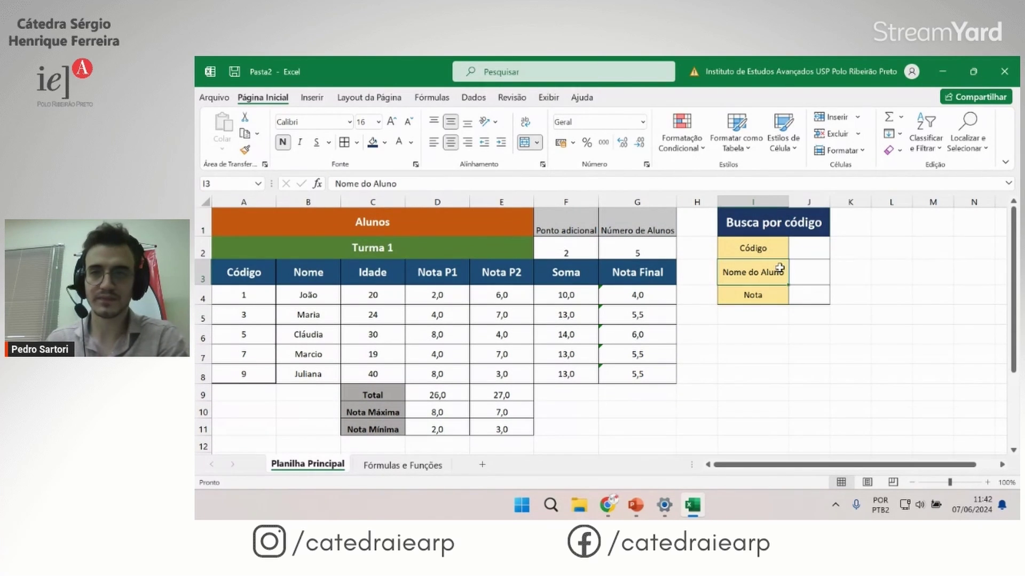
click(816, 249)
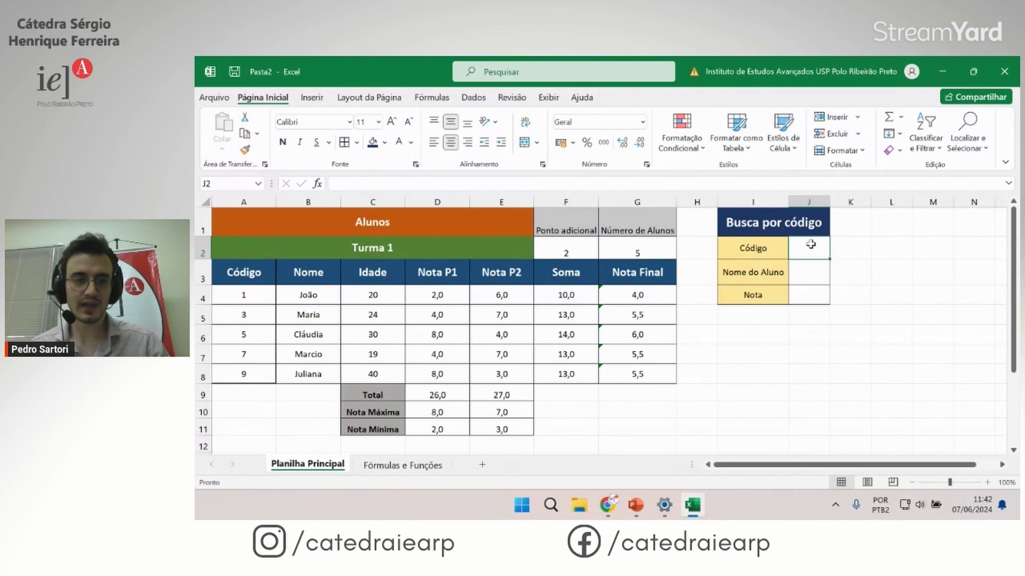
Step: Enter code 1 in the Código value cell J2
text(1)
key(Return)
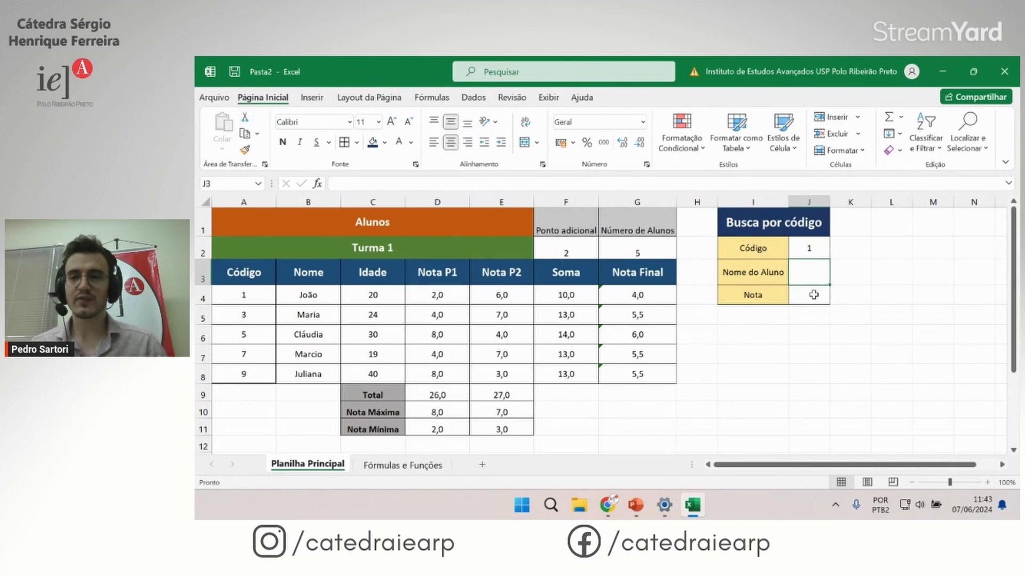
click(813, 294)
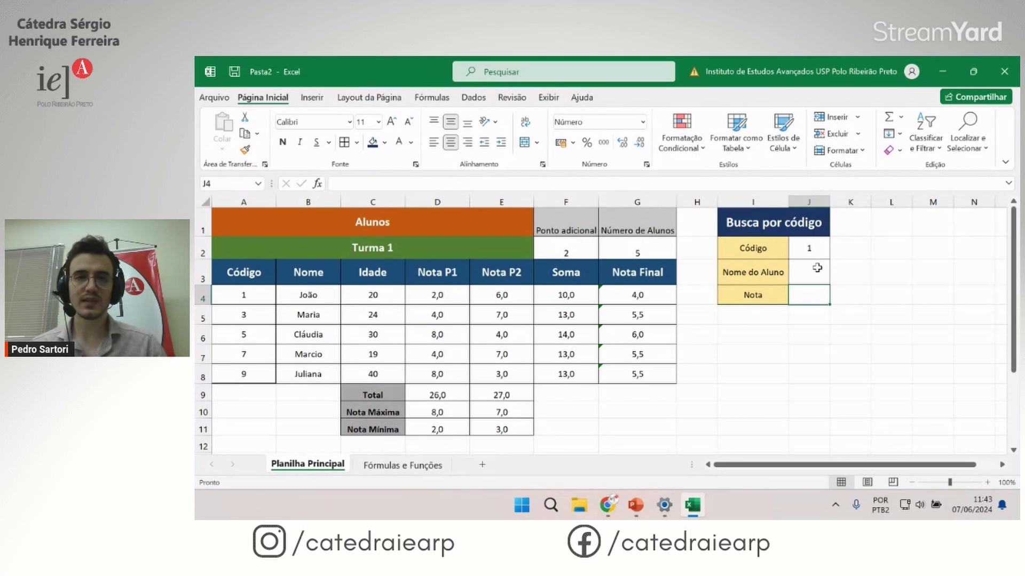
click(806, 250)
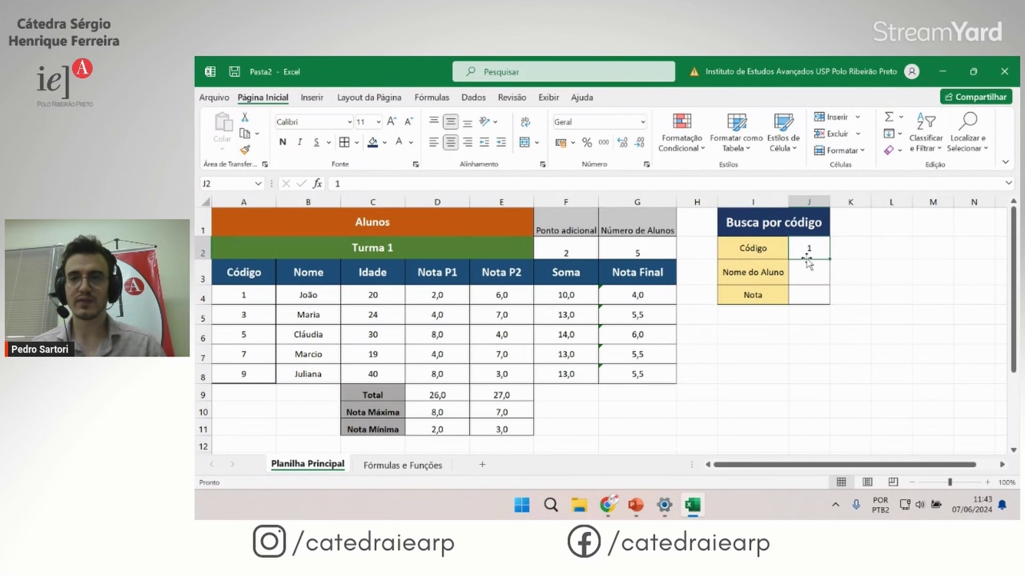
click(799, 270)
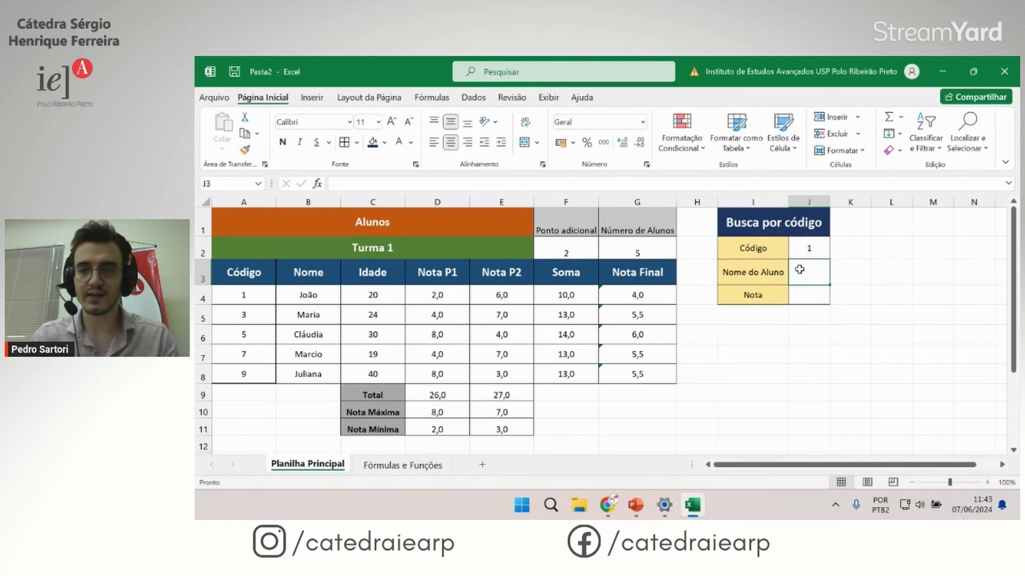
Step: Start the formula =PROC(J2; in J3 to look up the student name
text(=)
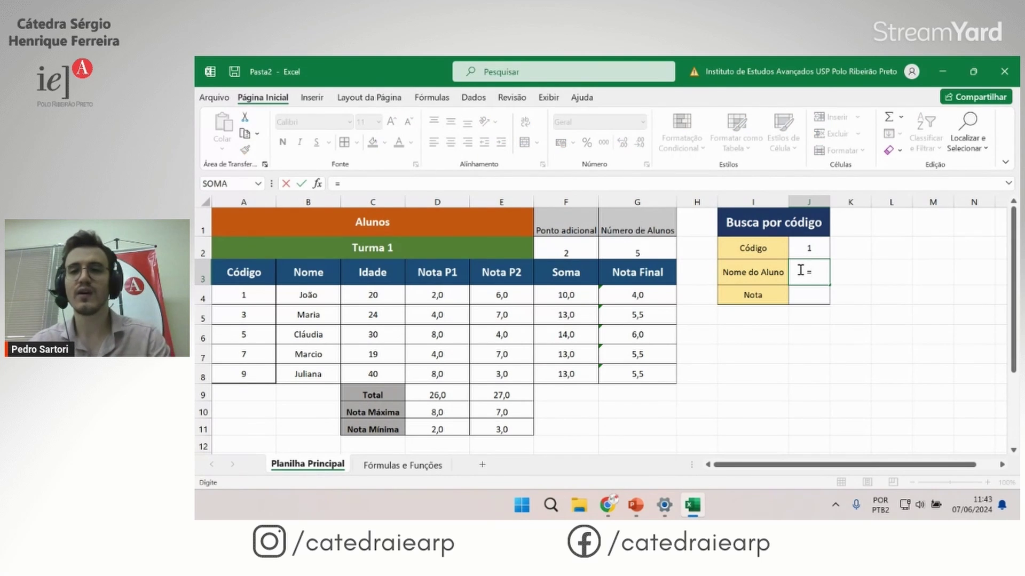
text(p)
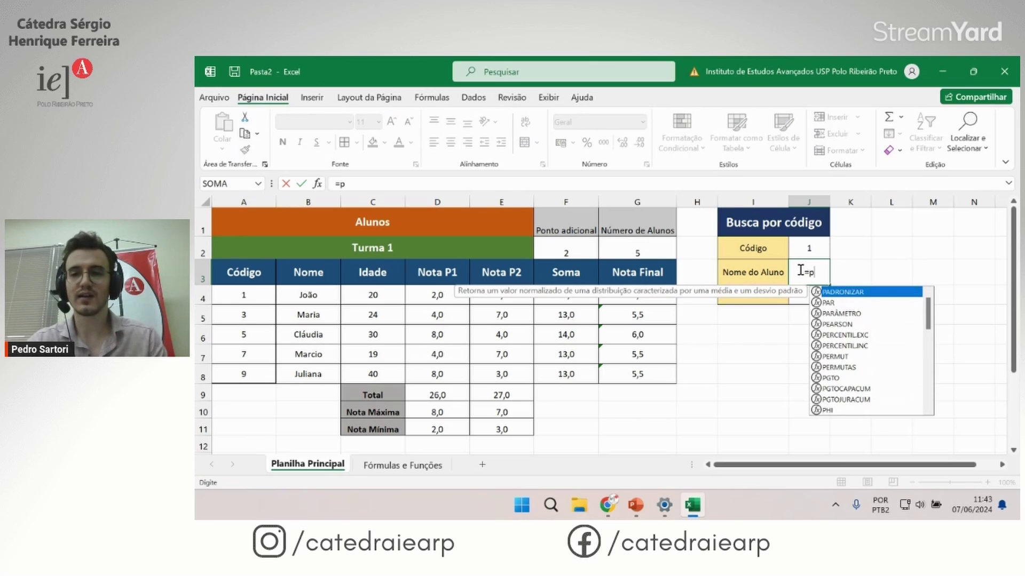
text(roc)
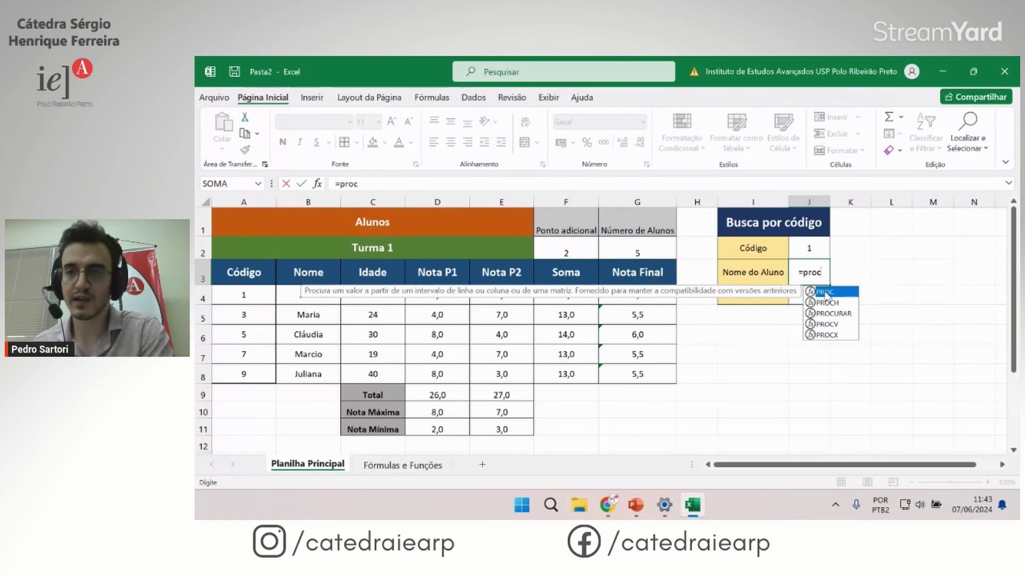
double_click(825, 293)
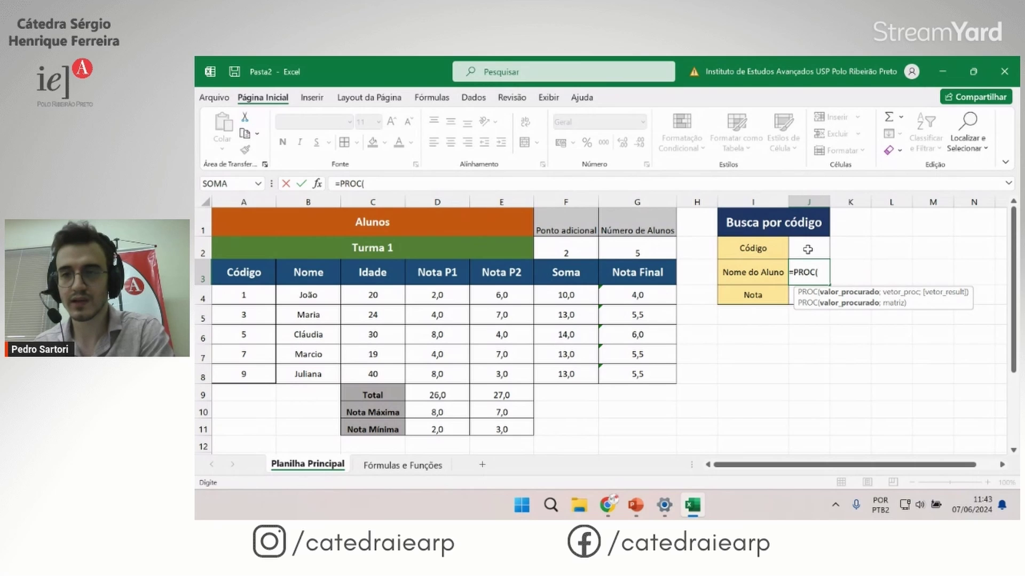
click(807, 249)
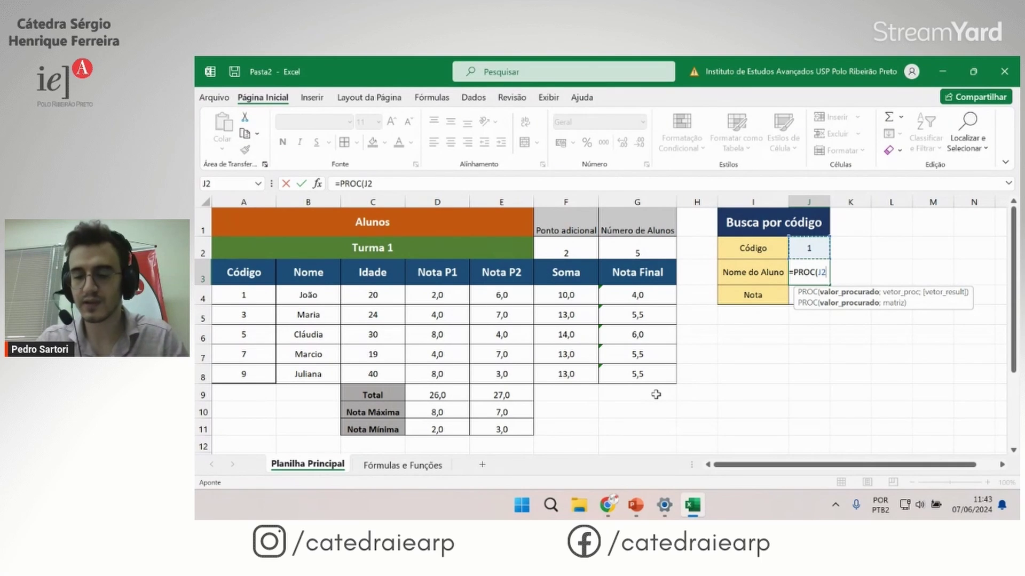
text(;)
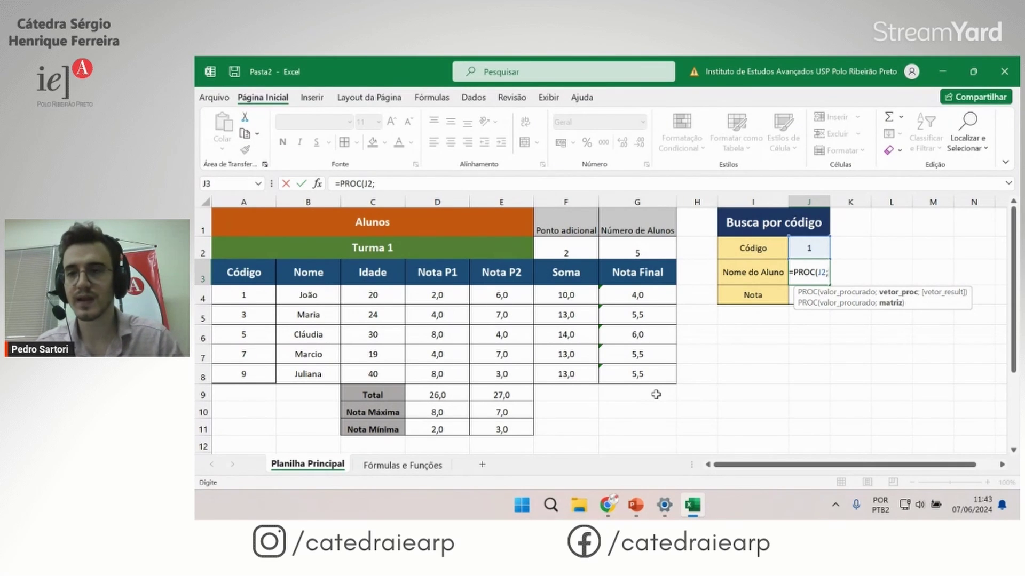
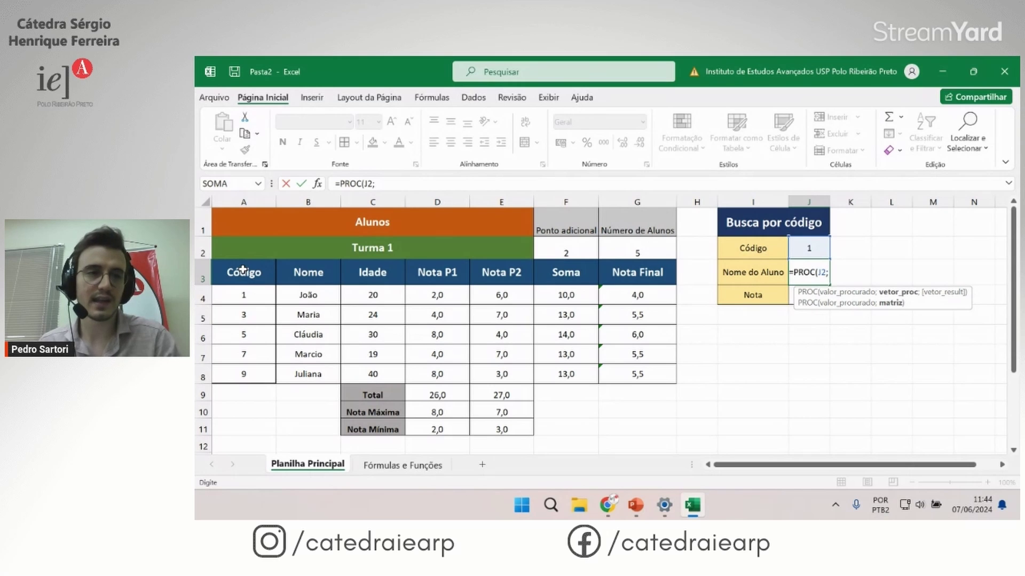
Step: Complete =PROC(J2;A3:A36;B3:B36) in J3 using the code and name ranges, so it shows João
drag(243, 270, 240, 414)
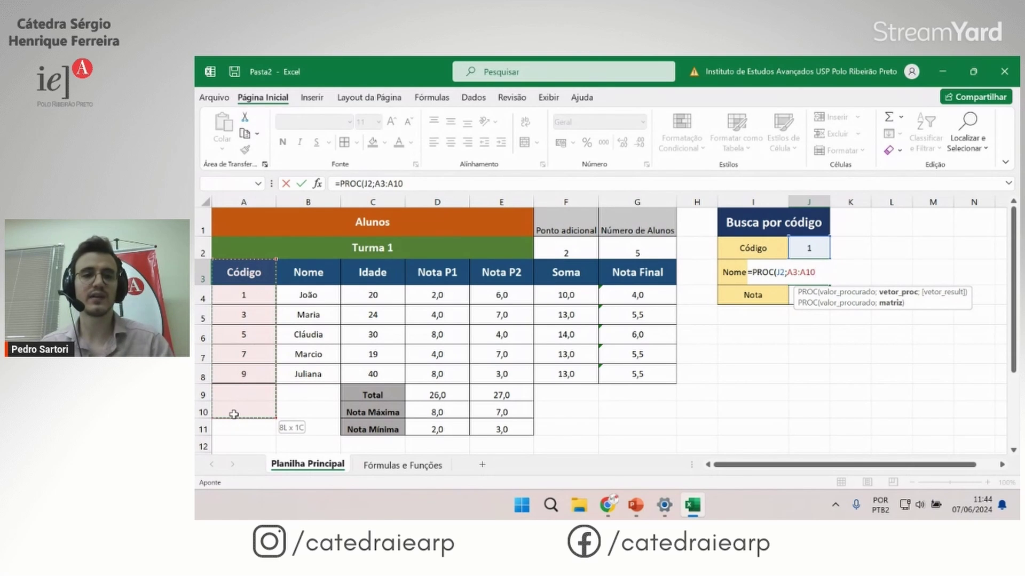
mouse_move(233, 414)
mouse_down()
mouse_move(227, 453)
mouse_move(221, 434)
mouse_up()
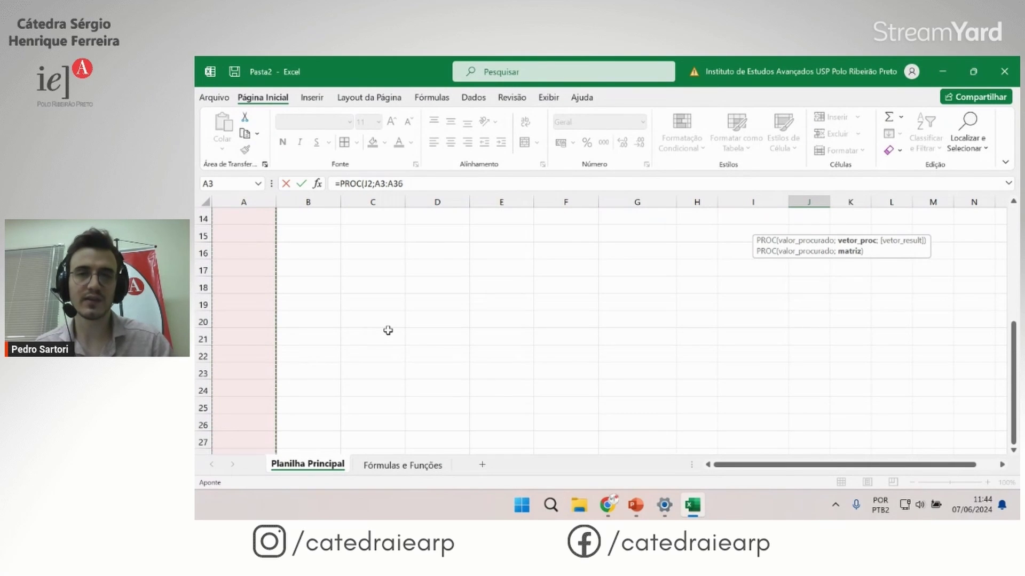
scroll(389, 331, up, 7)
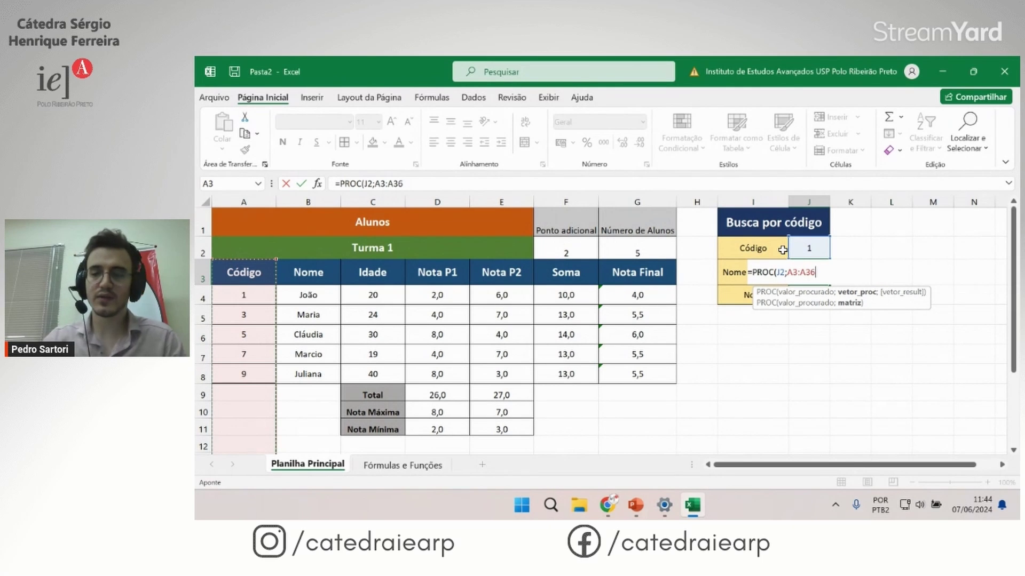
text(;)
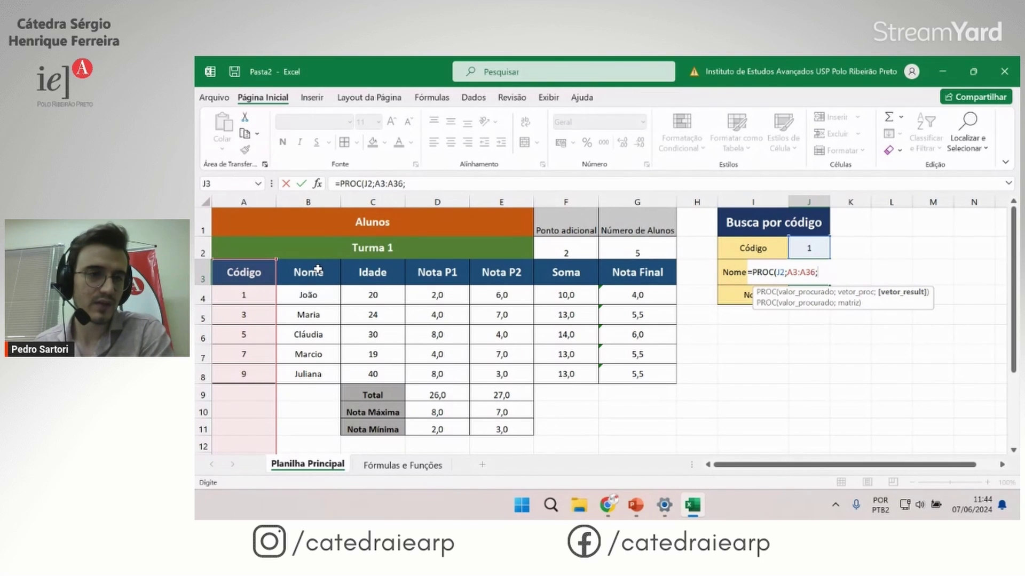
mouse_move(317, 269)
mouse_down()
mouse_move(300, 478)
mouse_move(300, 351)
mouse_up()
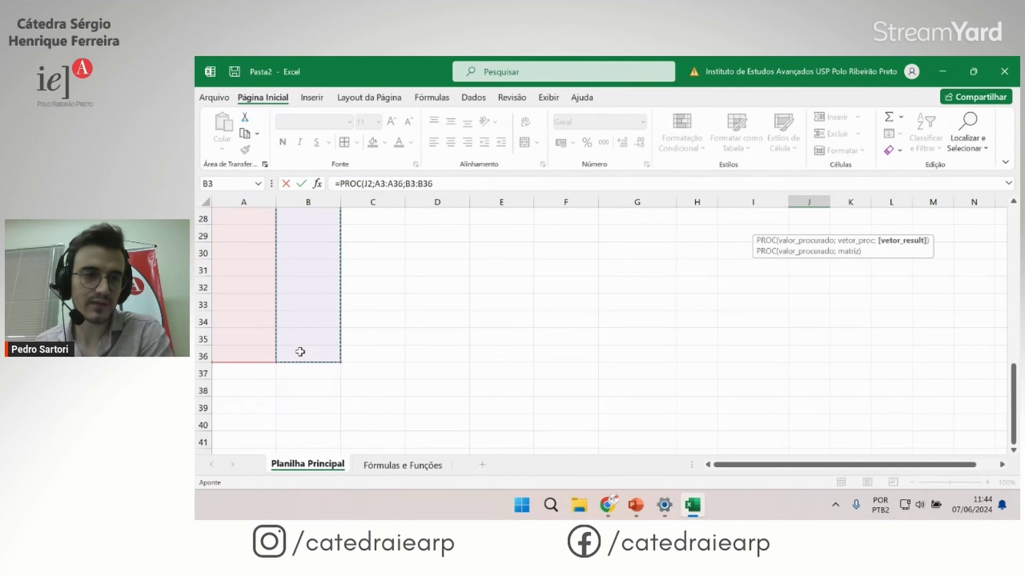
scroll(400, 232, up, 9)
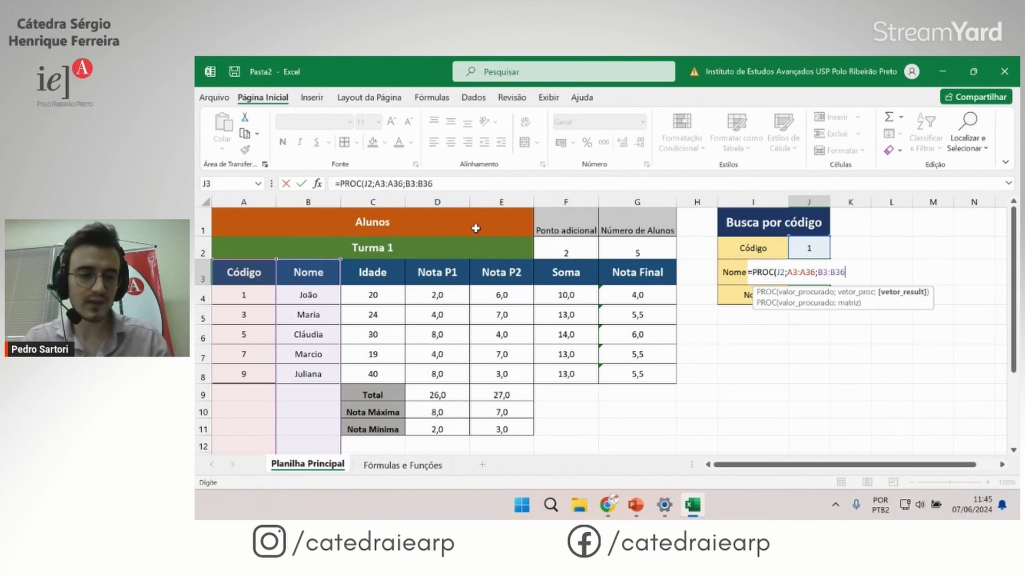
text())
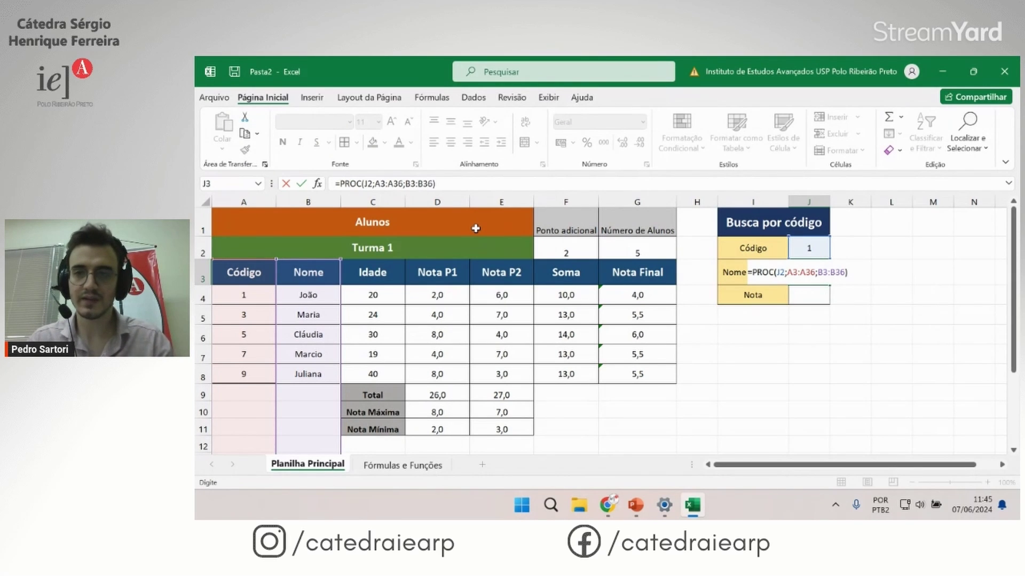
key(Return)
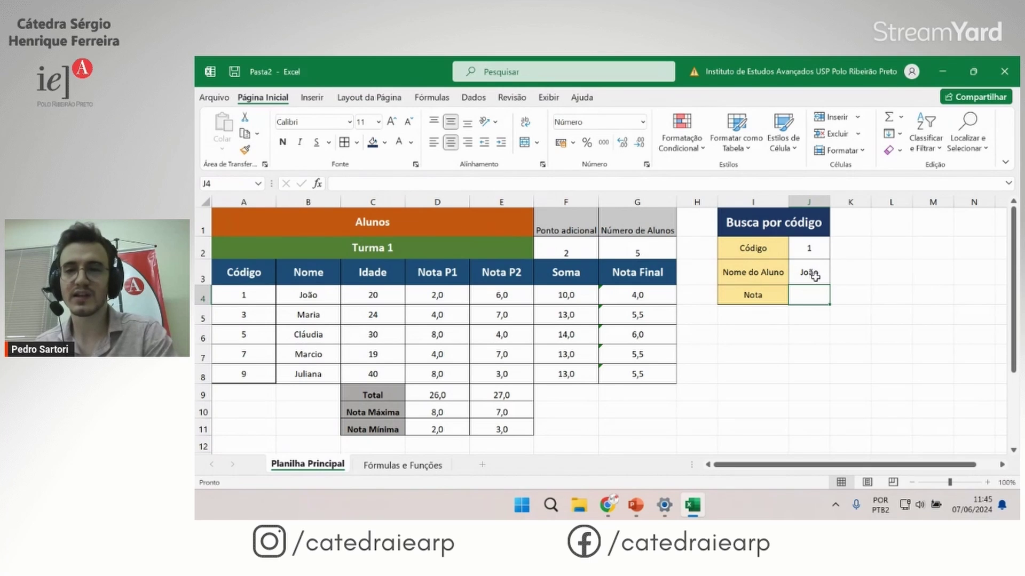
key(Up)
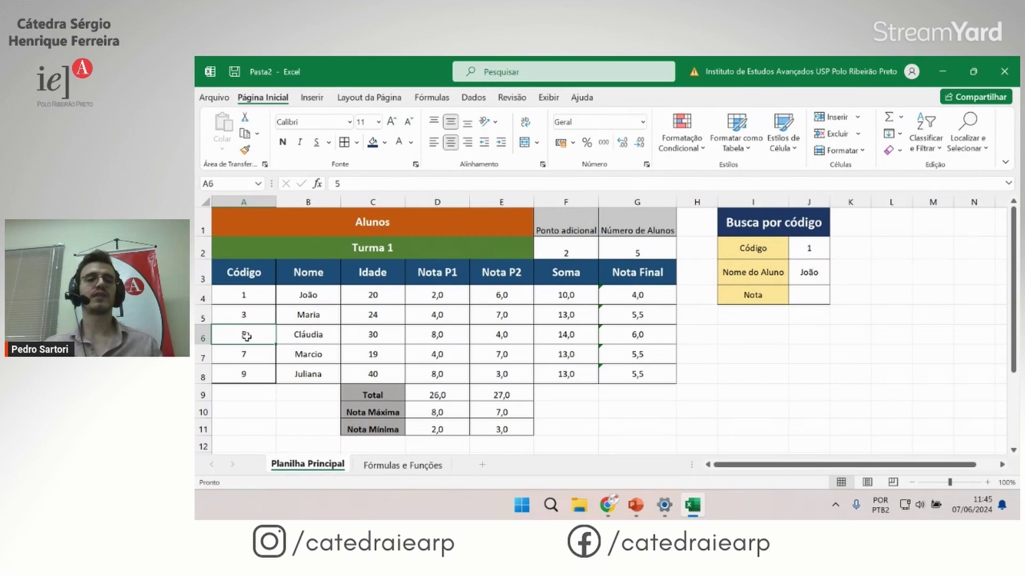
Step: Enter code 5 in J2 so the name lookup returns Cláudia
click(809, 247)
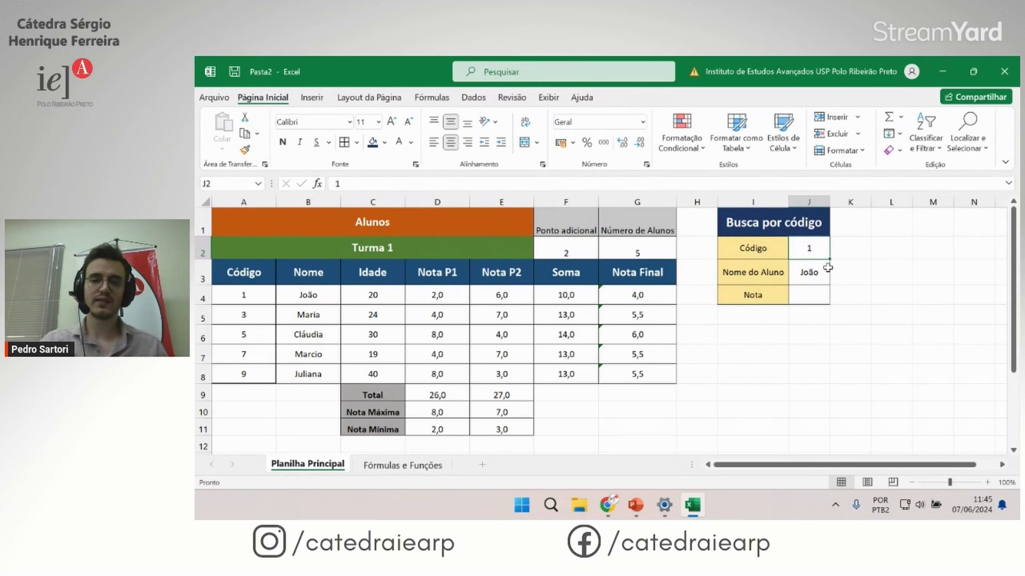
text(5)
key(Return)
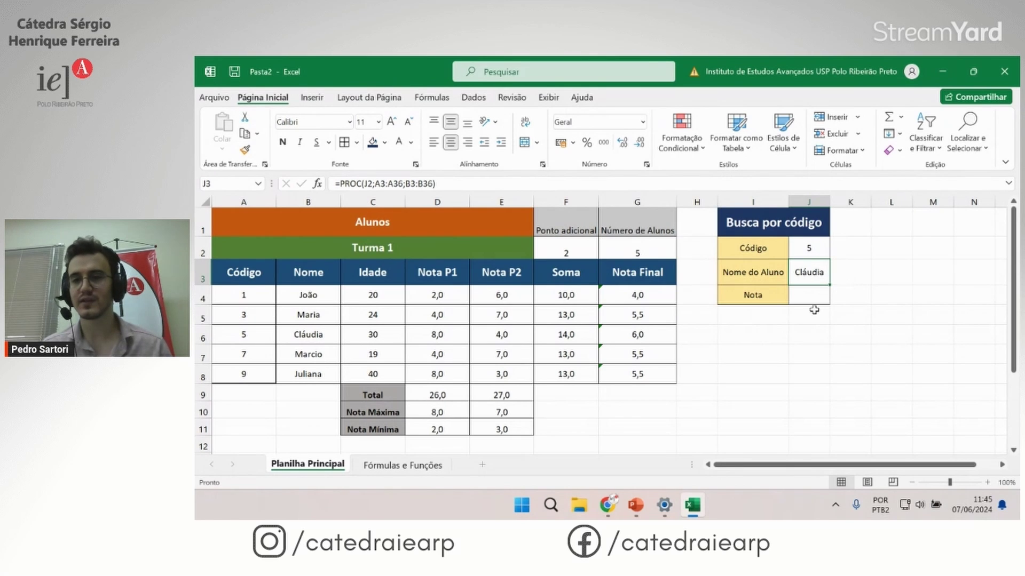
Step: Rename the Nota label in I4 to Nota Final
click(809, 295)
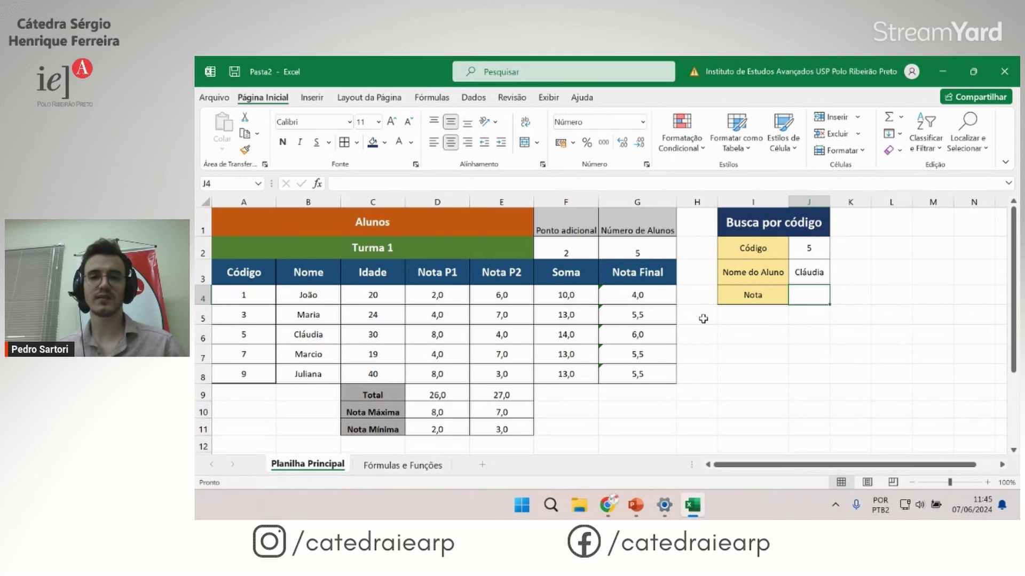
double_click(770, 293)
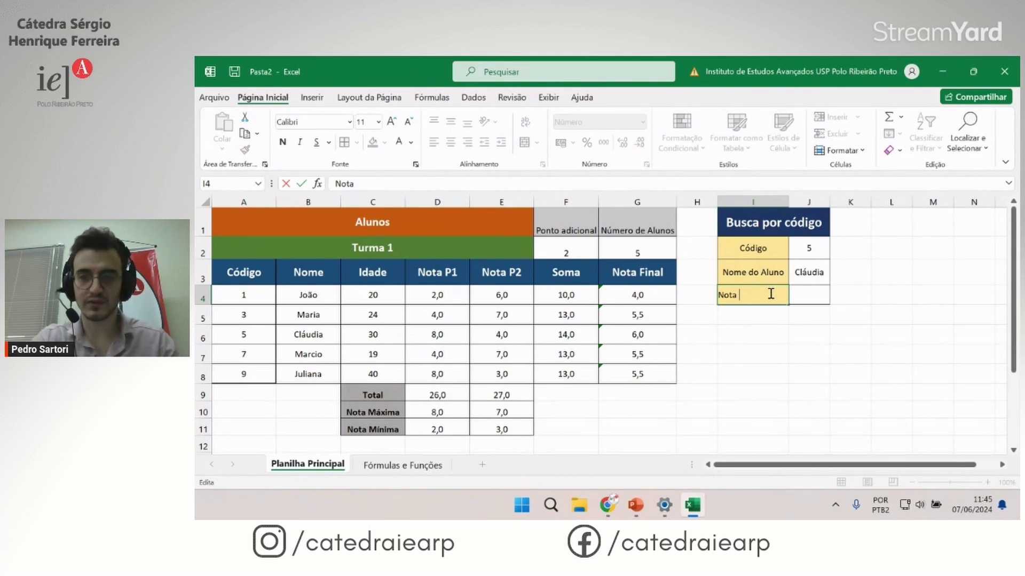
text(Final)
key(Return)
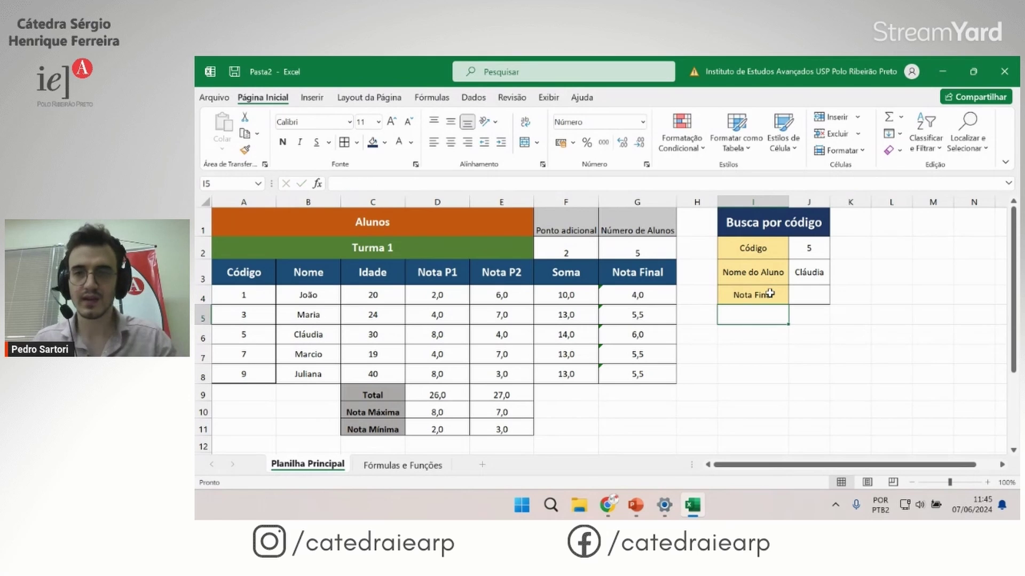
click(805, 291)
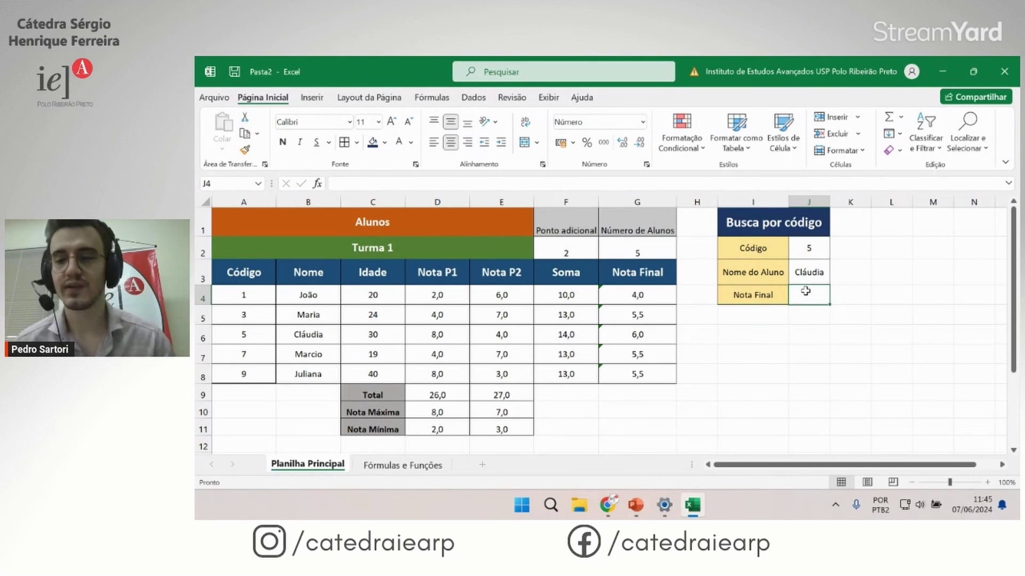
Step: Enter =PROC(J2;A3:A13;G3:G13) in J4, returning Cláudia's final grade of 6,0
text(=)
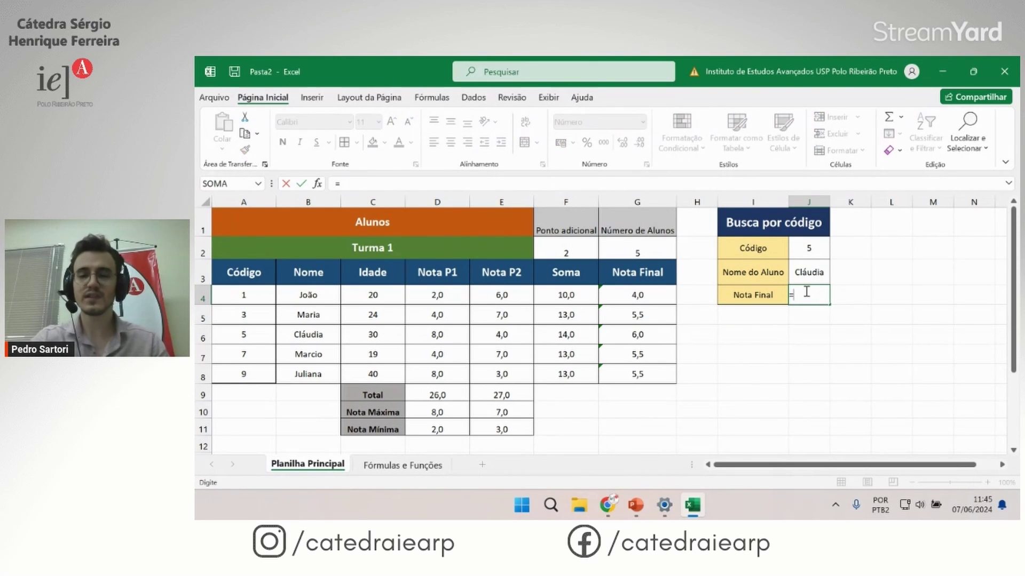
text(proc)
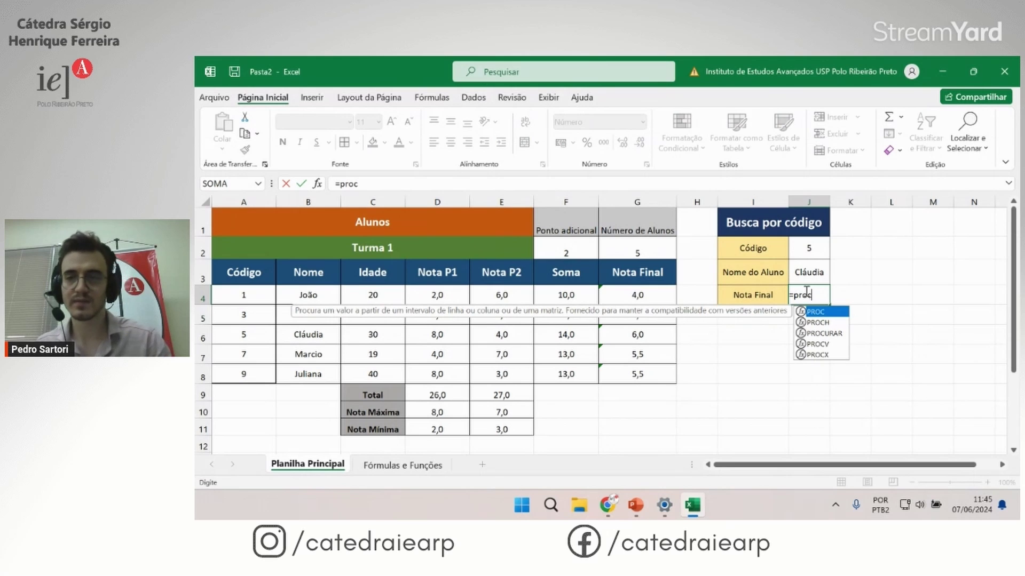
double_click(813, 312)
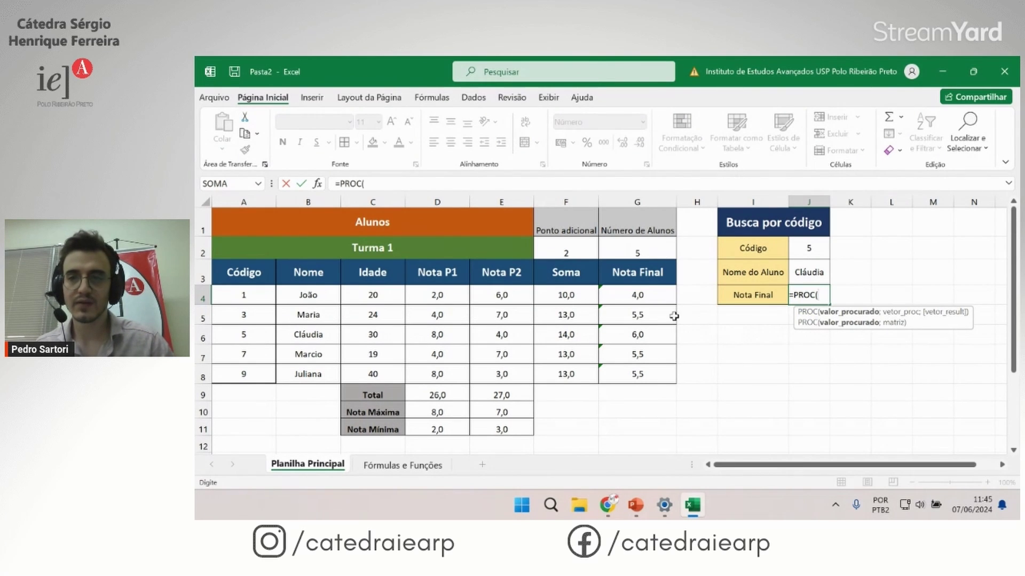
click(806, 246)
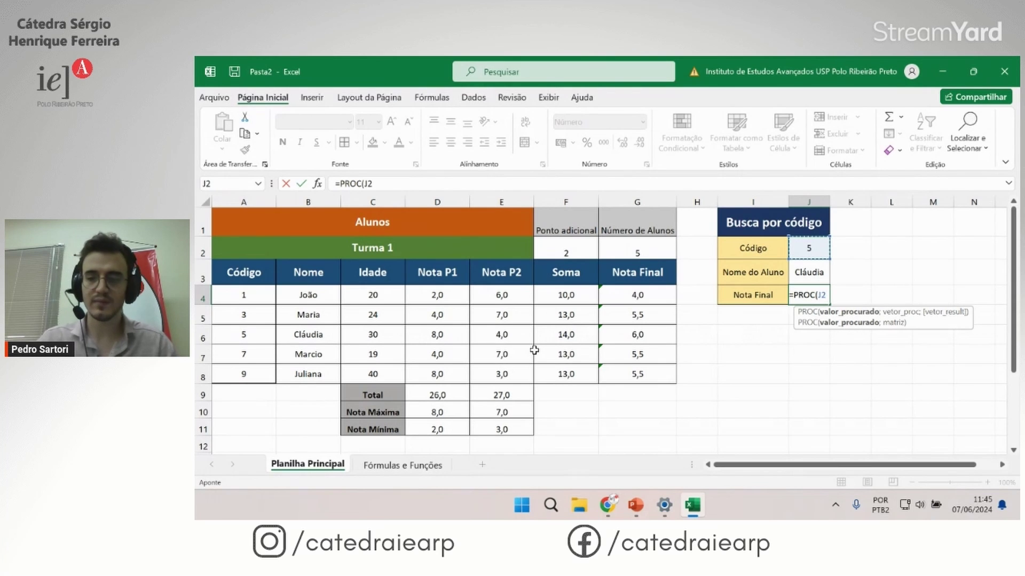
text(;)
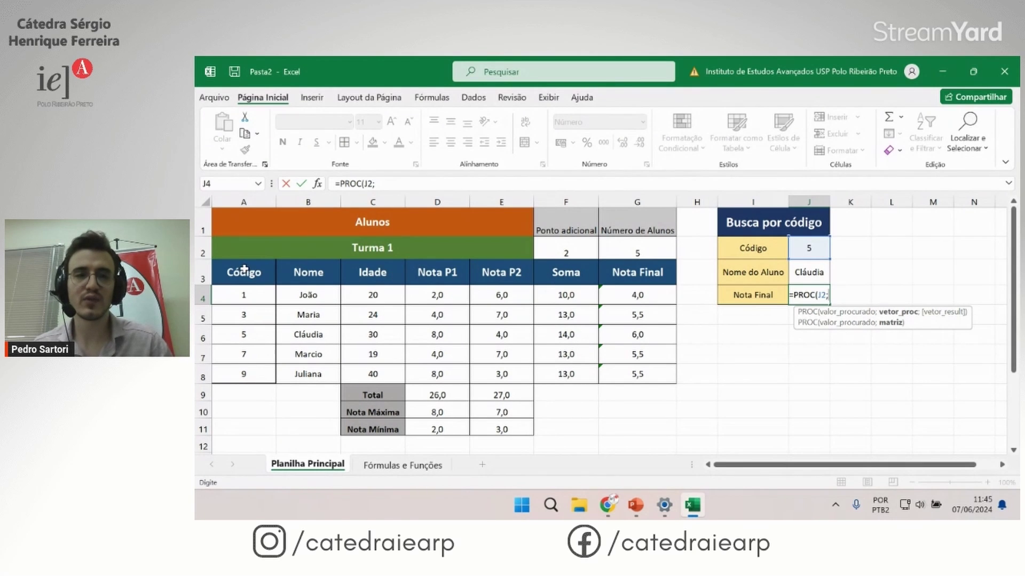
drag(245, 269, 241, 411)
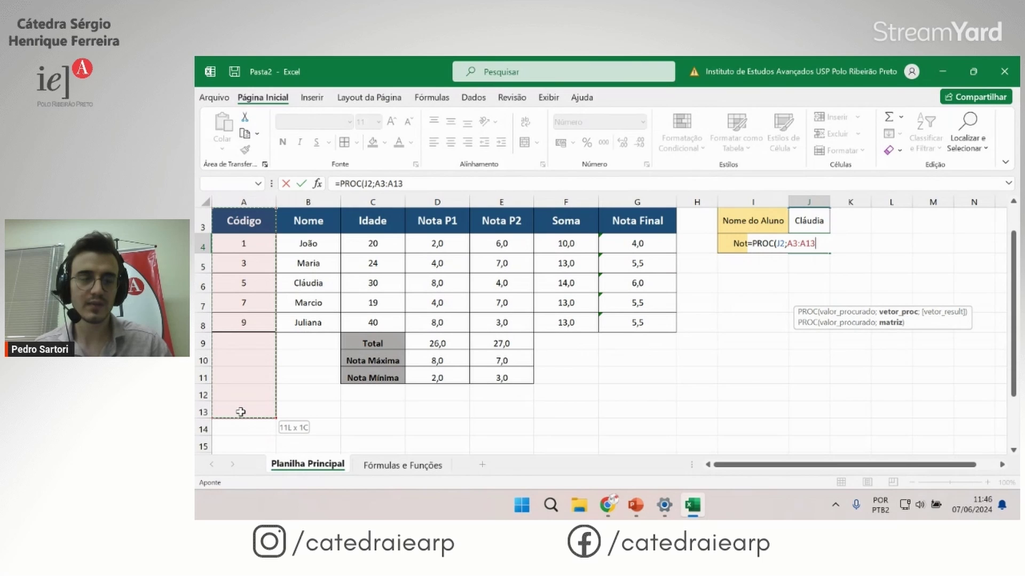
drag(241, 412, 247, 411)
scroll(333, 322, up, 1)
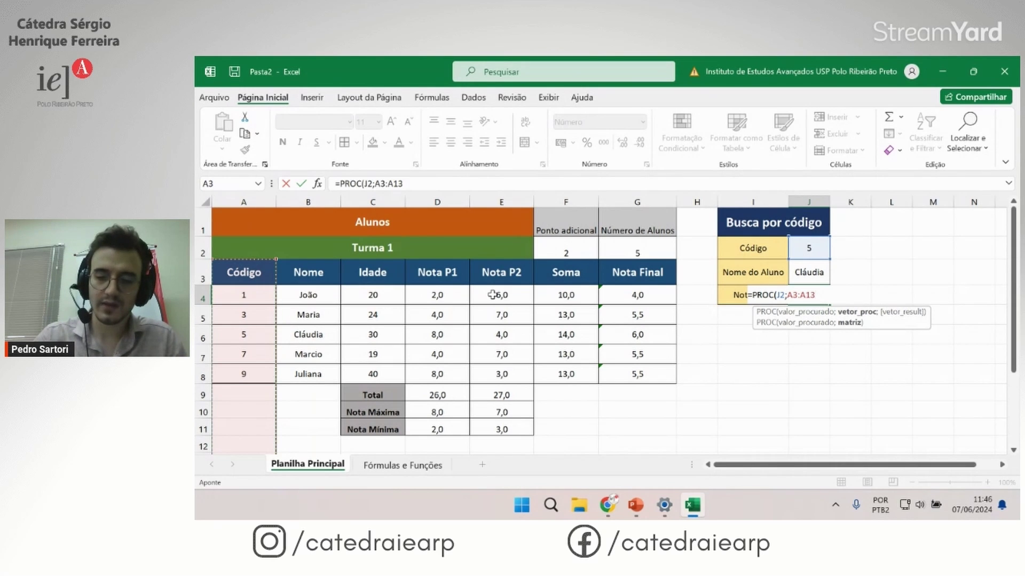
text(;)
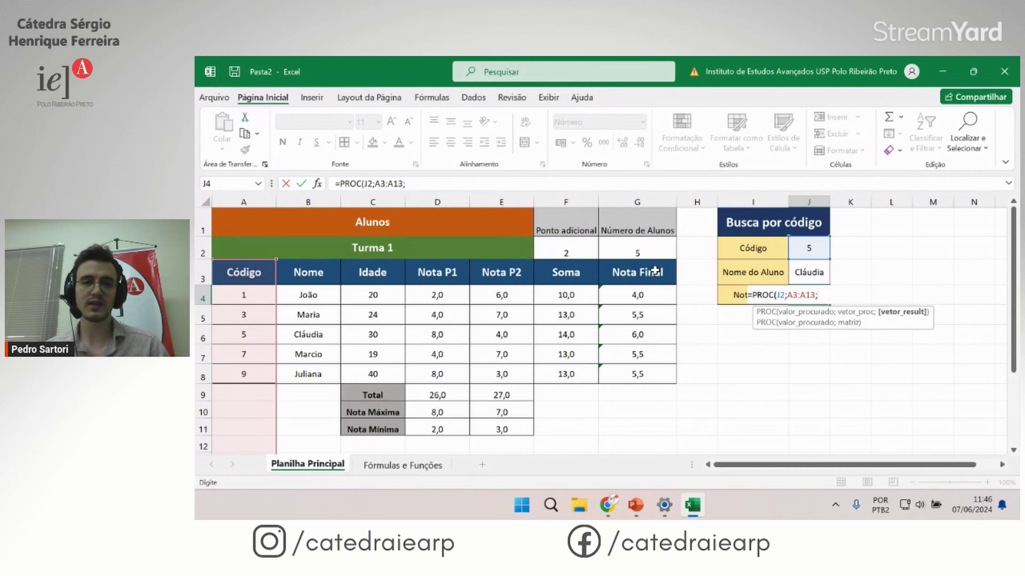
drag(656, 270, 630, 406)
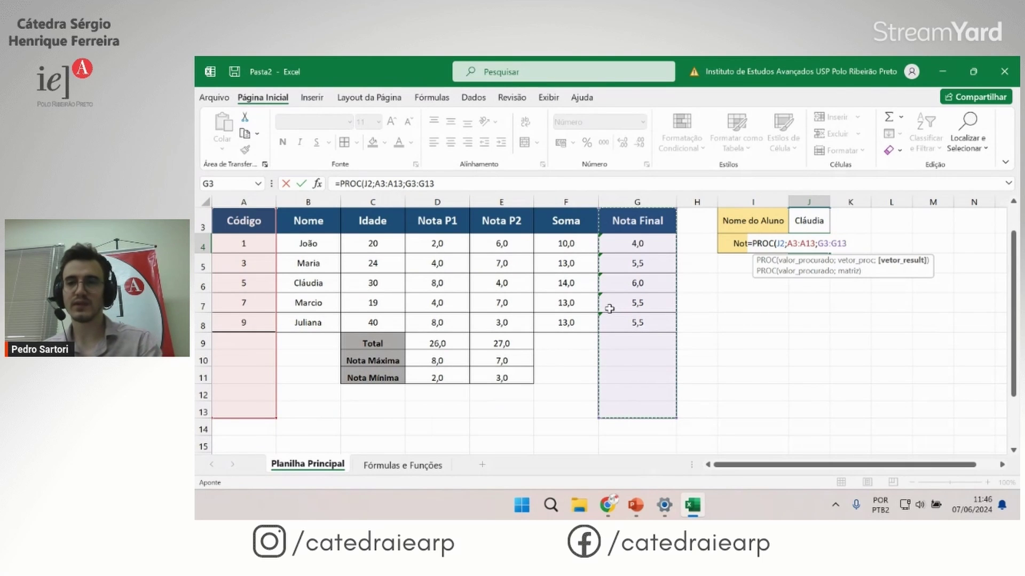
key(Return)
scroll(781, 296, up, 1)
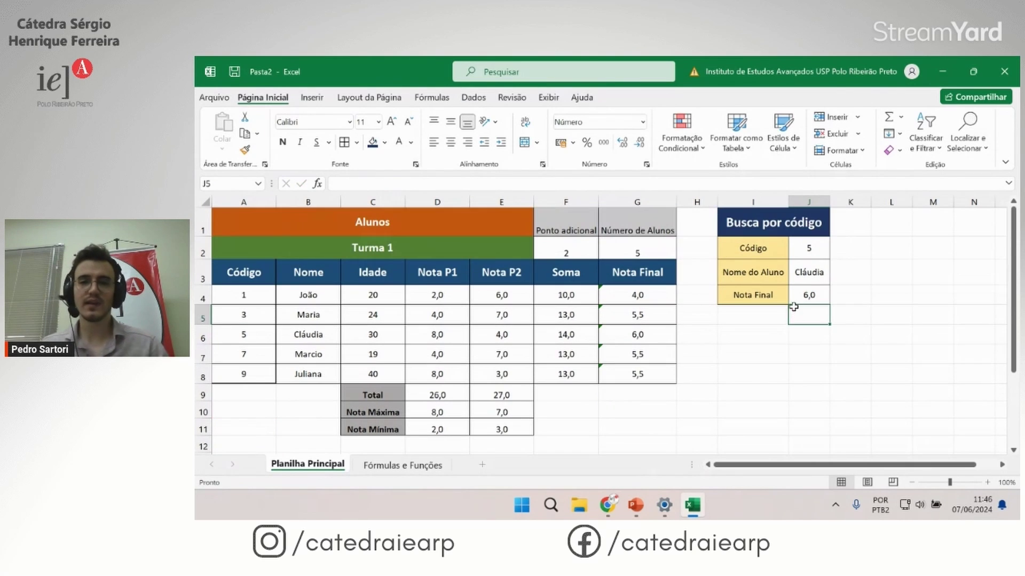
Step: Set the lookup code in J2 to 9, undoing a stray 9 typed into the heading
click(817, 240)
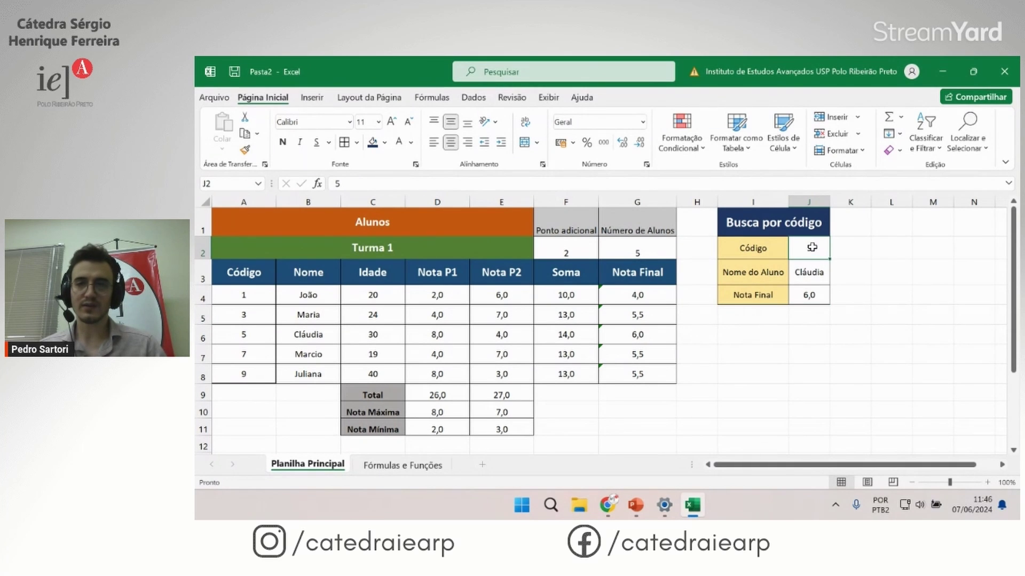
click(659, 340)
click(811, 234)
text(9)
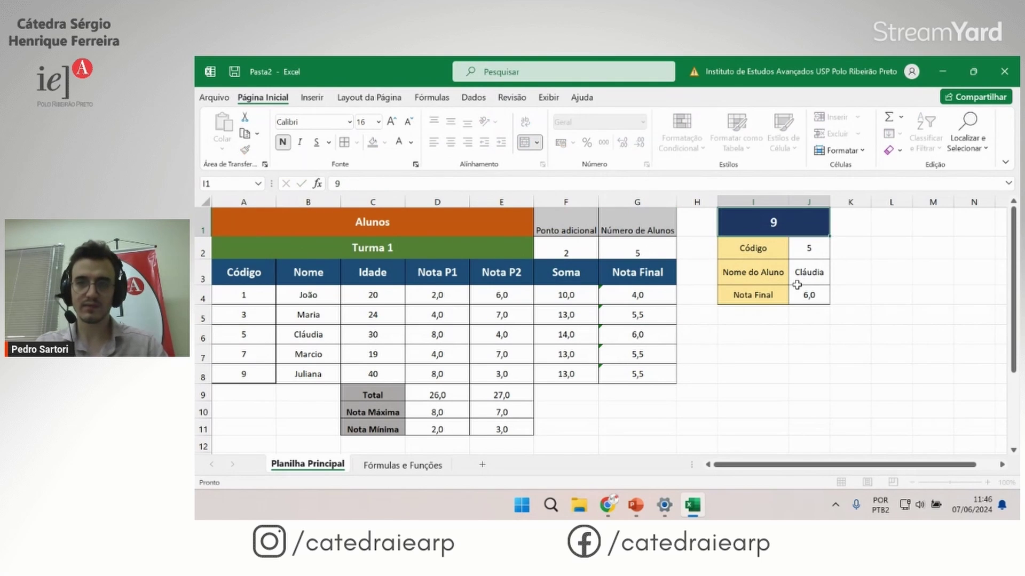
key(Return)
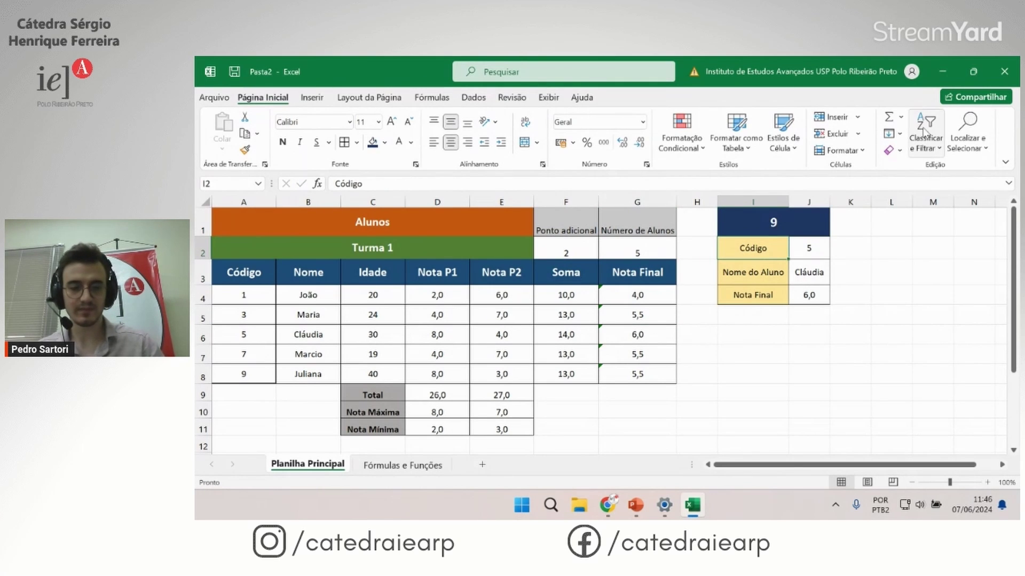
click(835, 297)
key(ctrl+z)
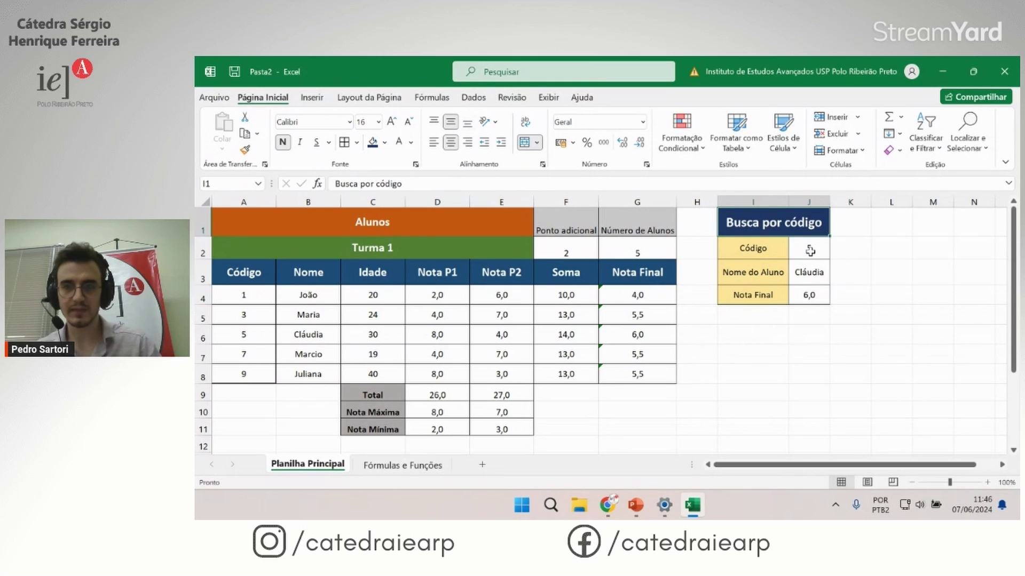
click(811, 250)
text(9)
key(Return)
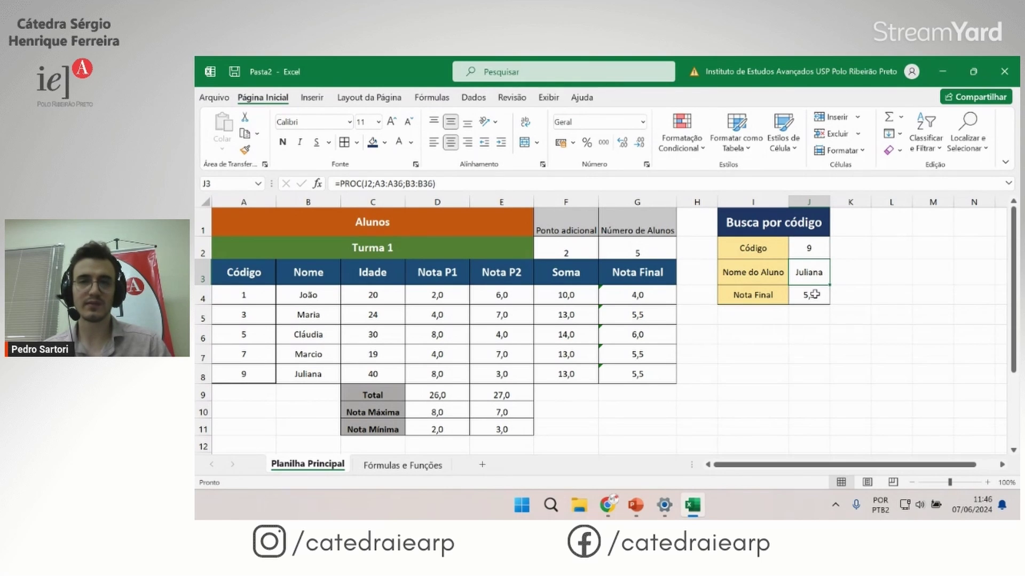
Step: Check the name and Nota Final lookups against Juliana's 5,5 row in the table
click(814, 294)
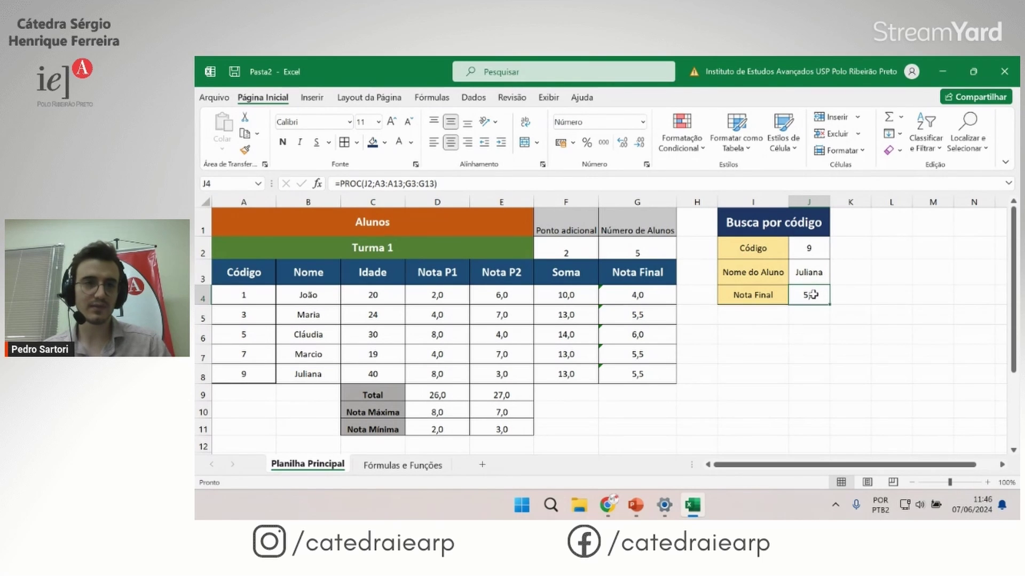
click(639, 367)
click(807, 264)
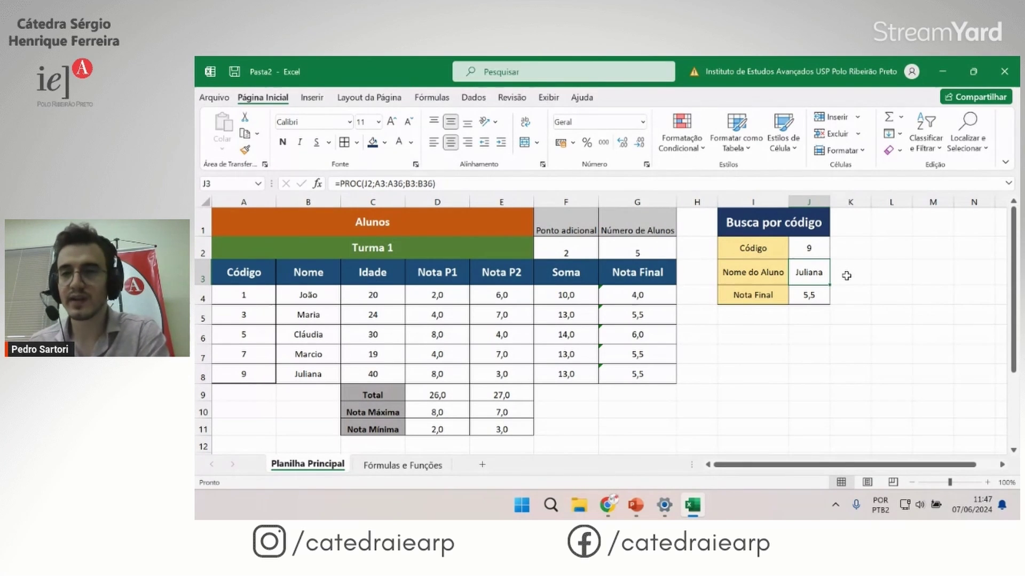
click(847, 275)
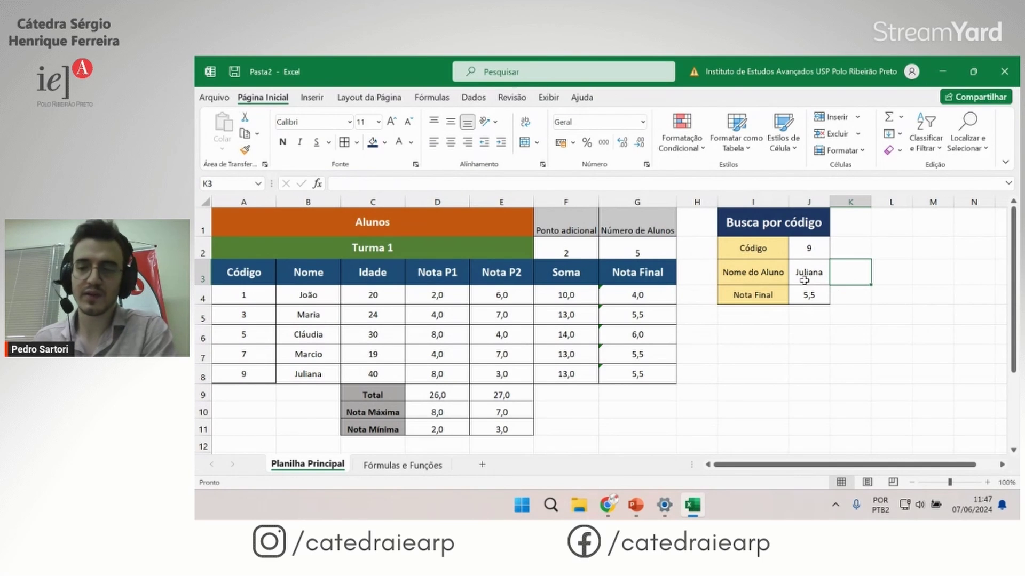
Step: Enter =PROCV(J2;A3:B11;2) in K3 to return the student name
text(=)
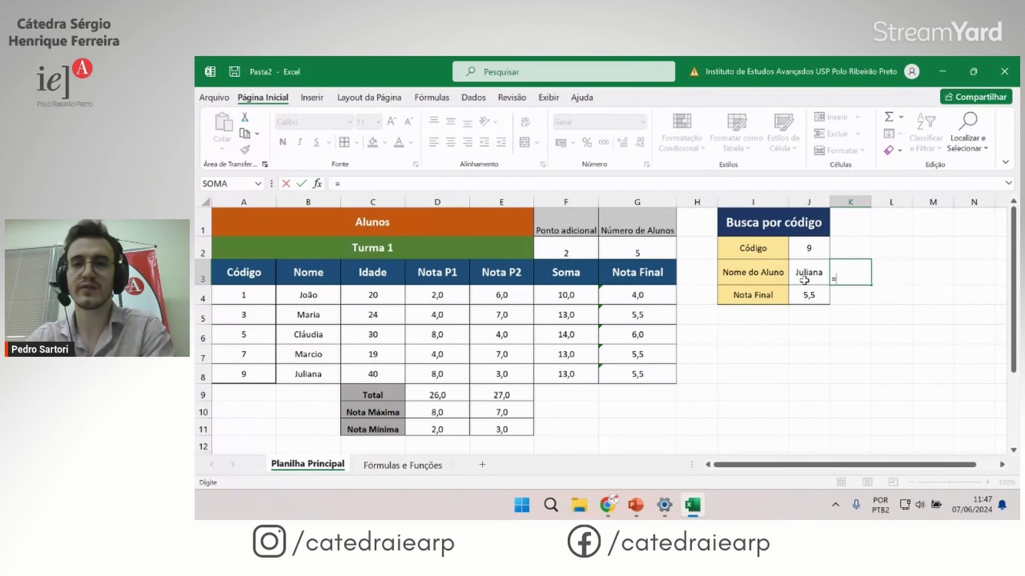
text(pro)
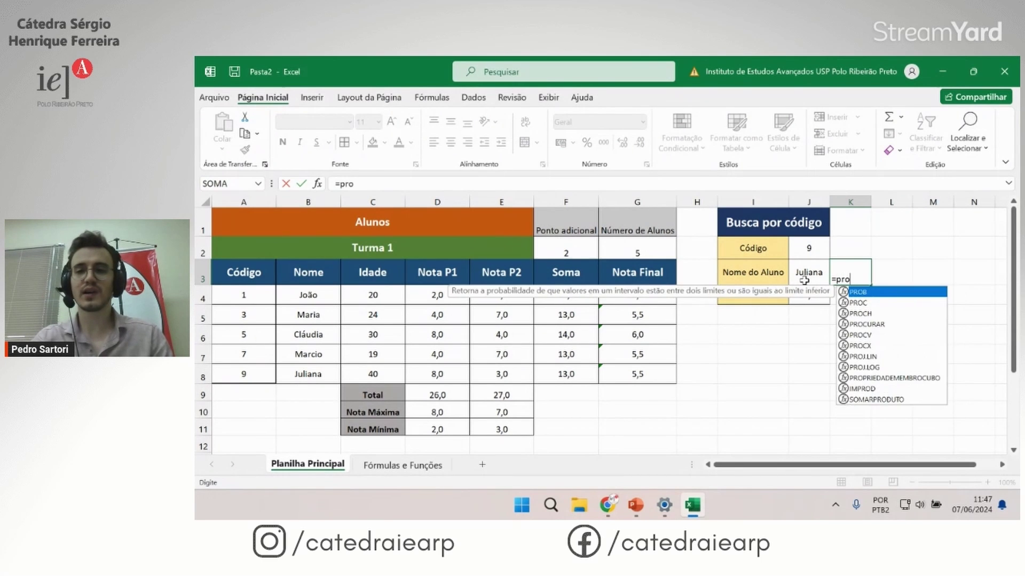
text(cv)
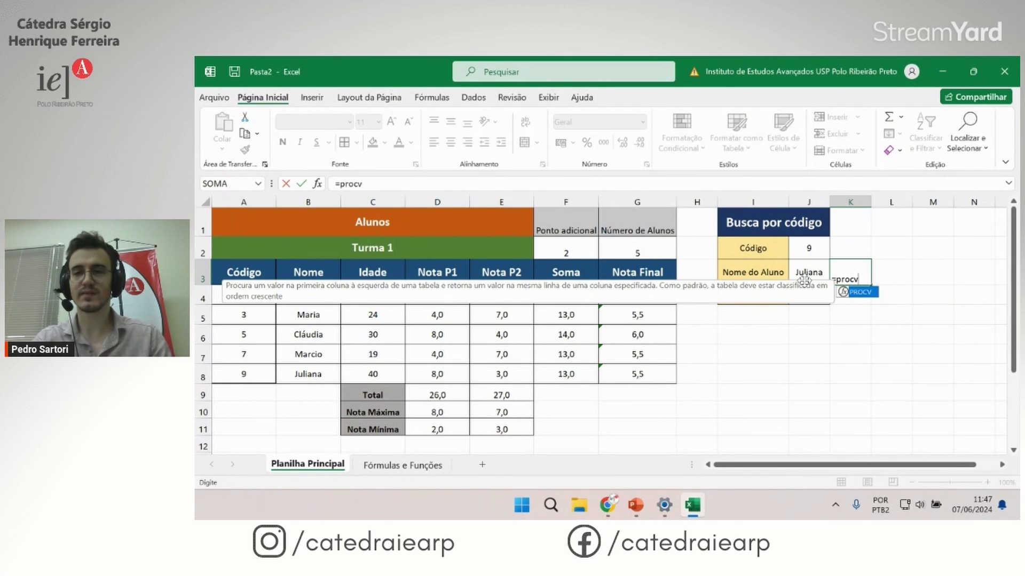
double_click(859, 293)
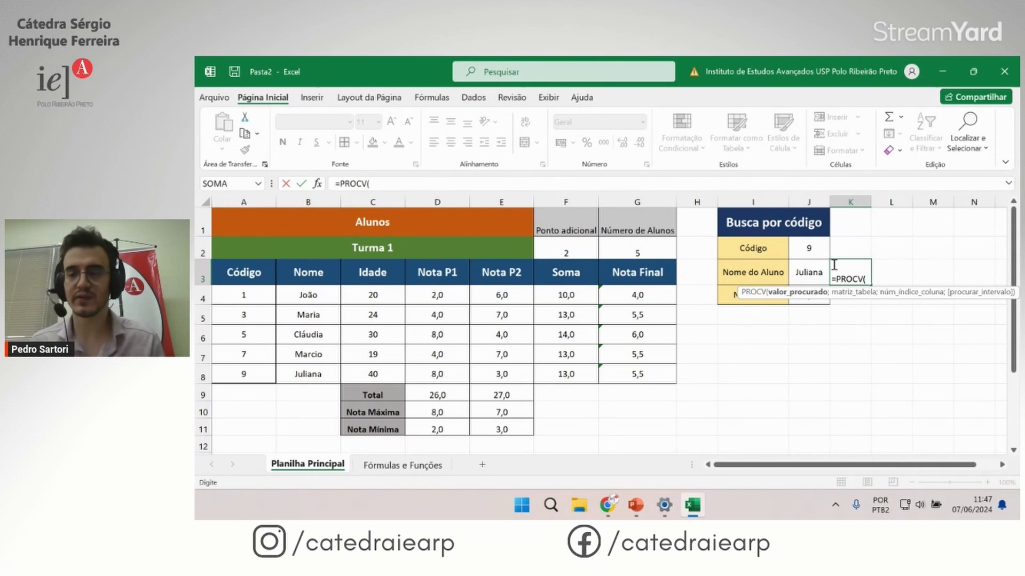
click(805, 247)
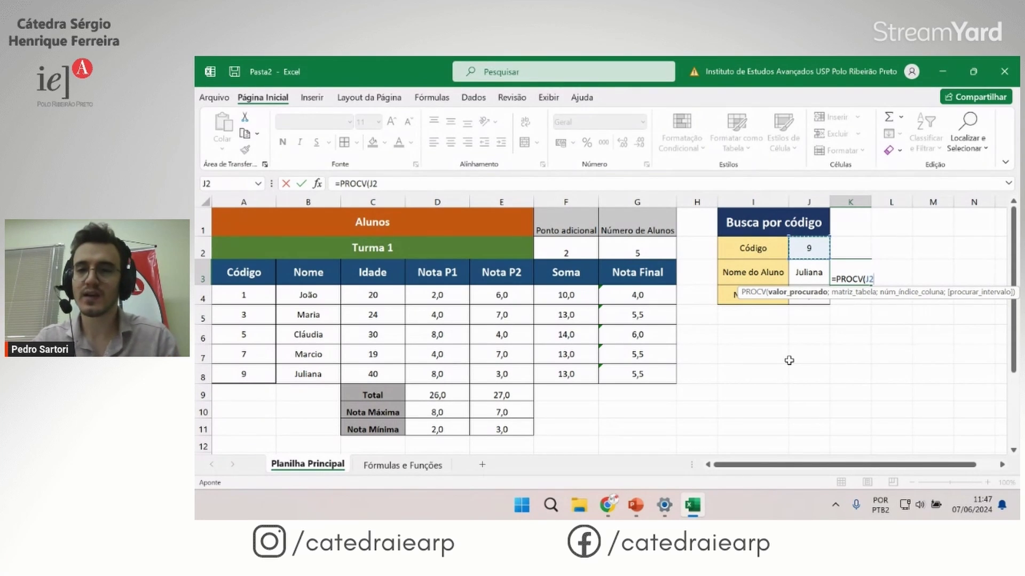
text(;)
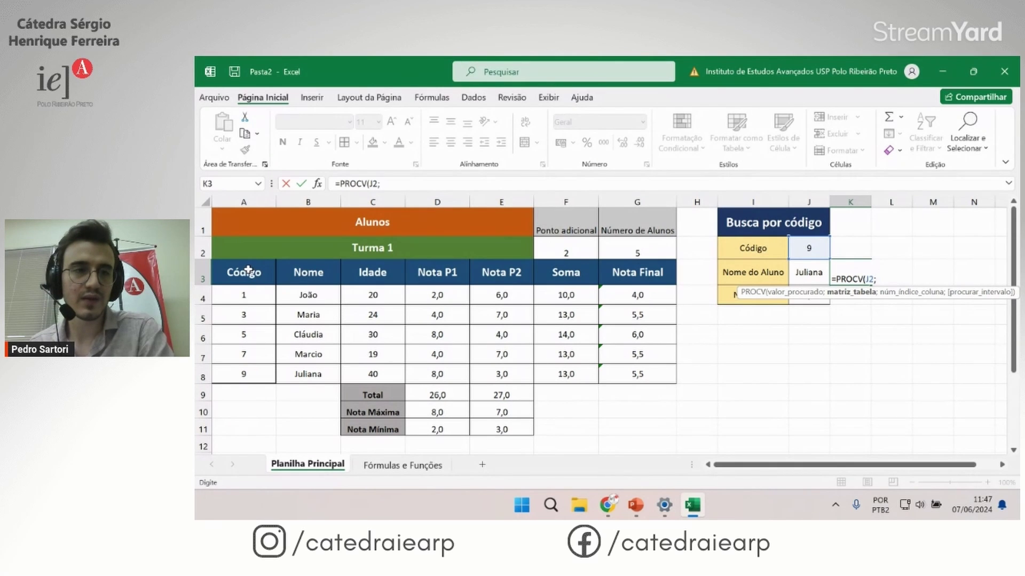
drag(247, 269, 319, 380)
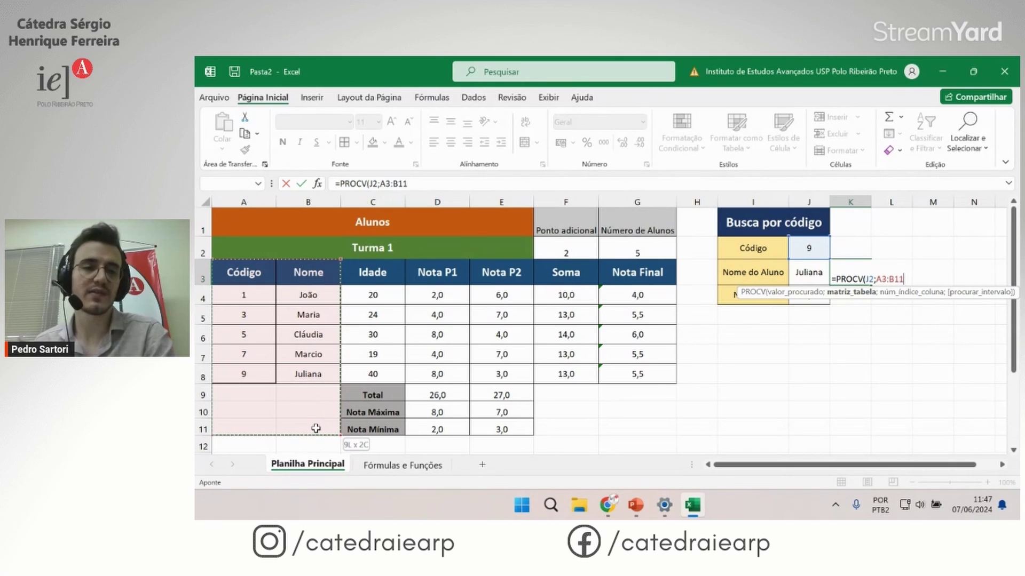
drag(319, 380, 316, 428)
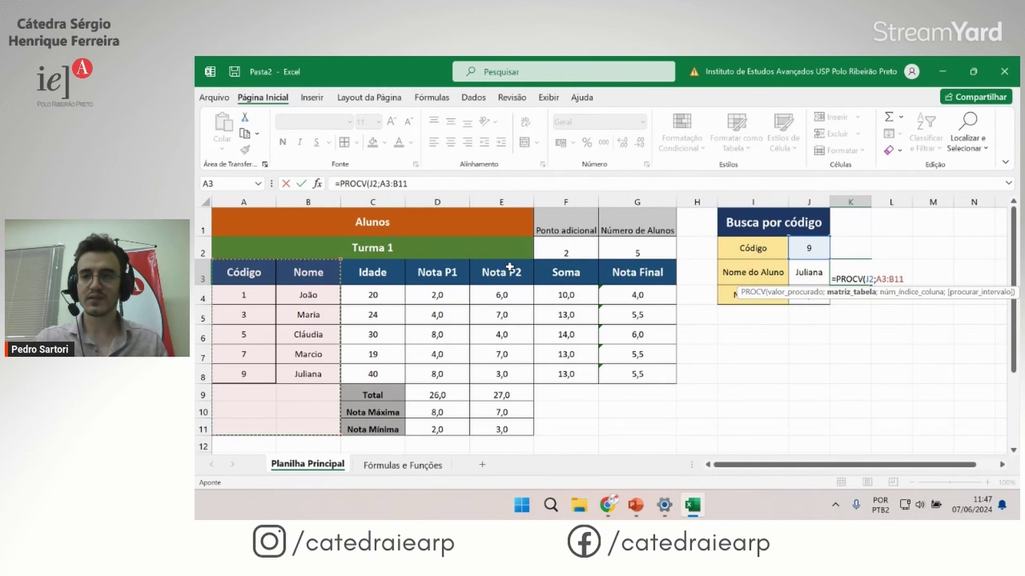
text(;)
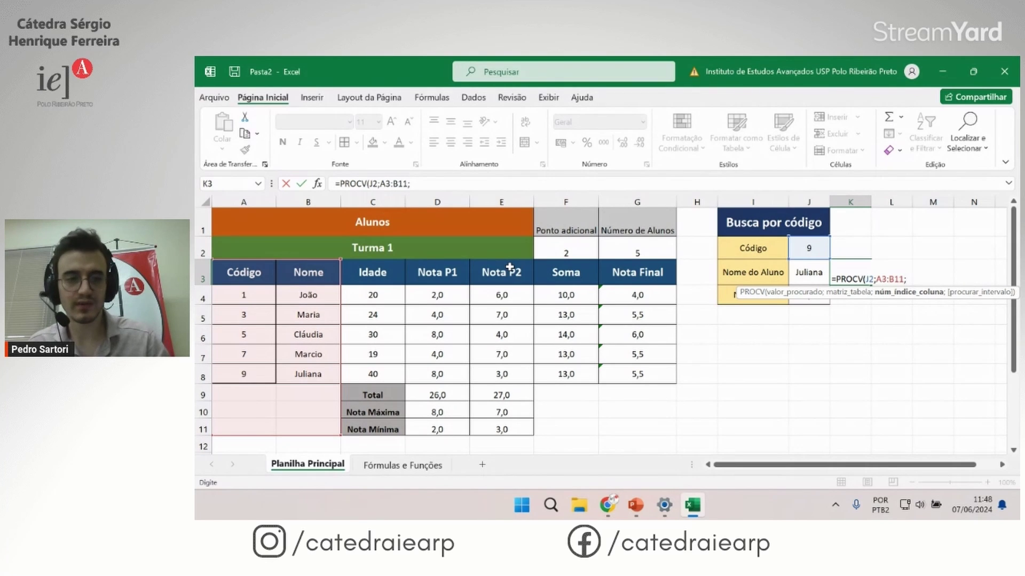
text(2)
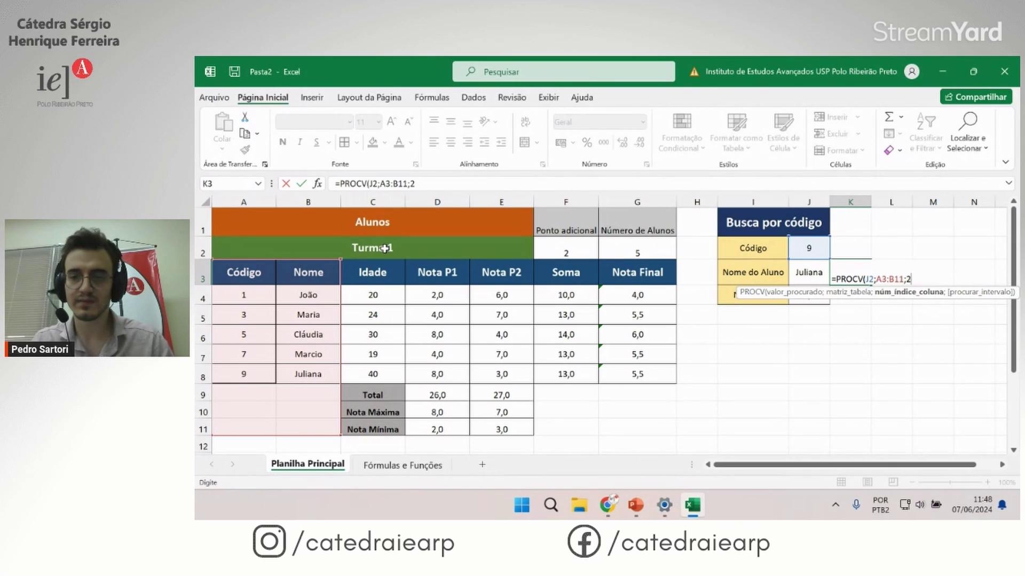
key(Return)
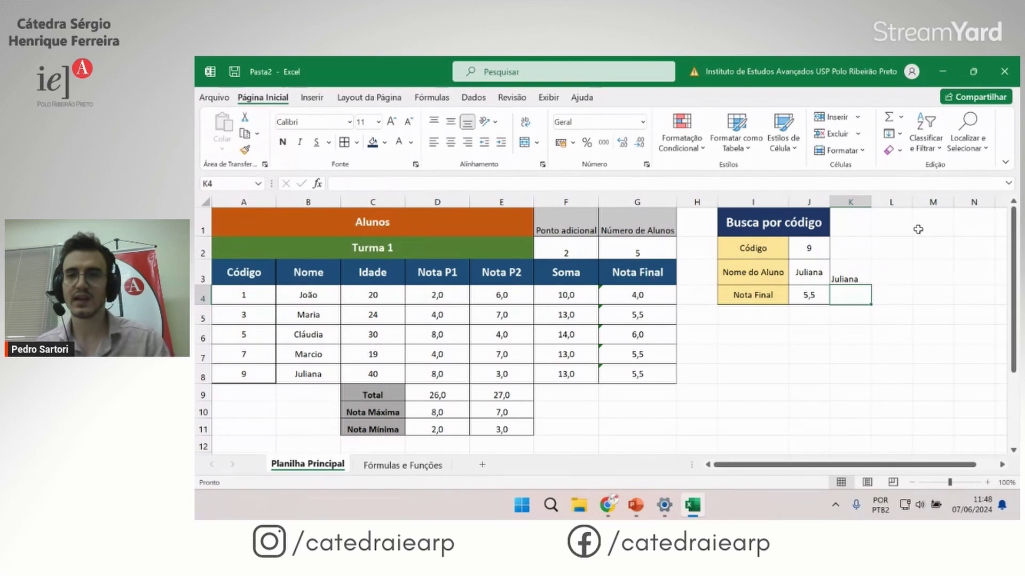
Step: Test the lookup with codes 1 and then 7 in J2
click(811, 246)
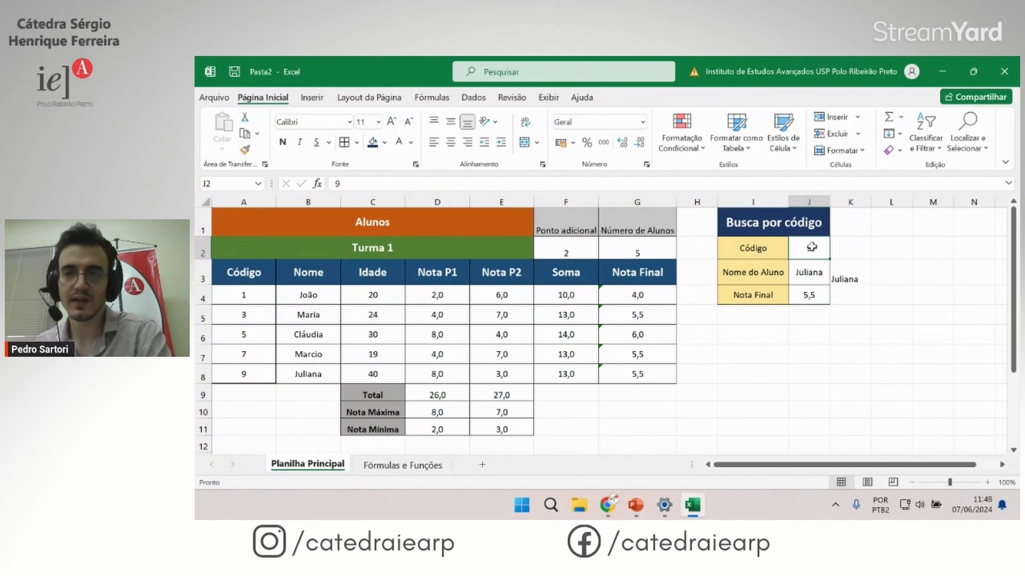
text(1)
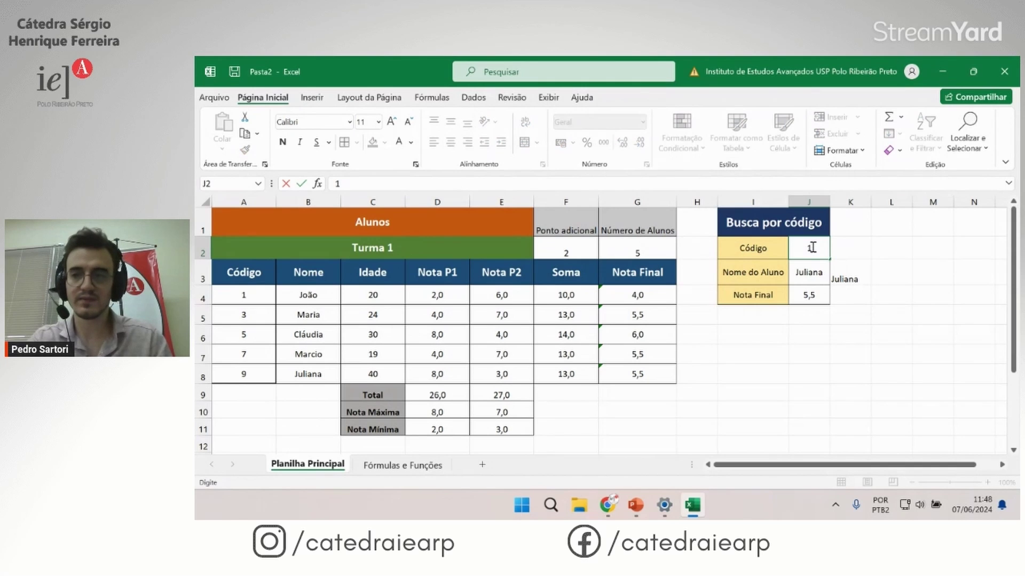
key(Return)
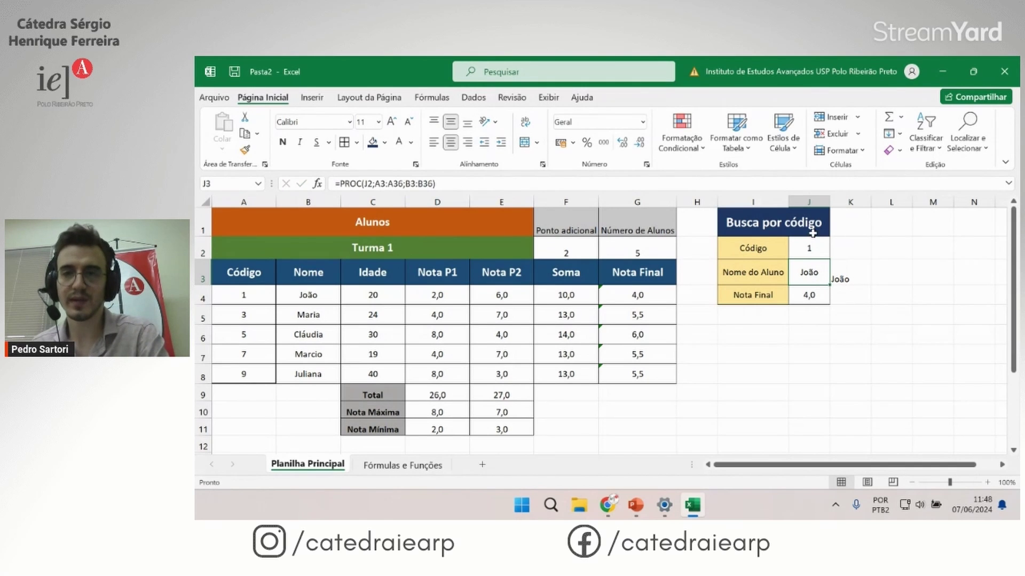
click(812, 248)
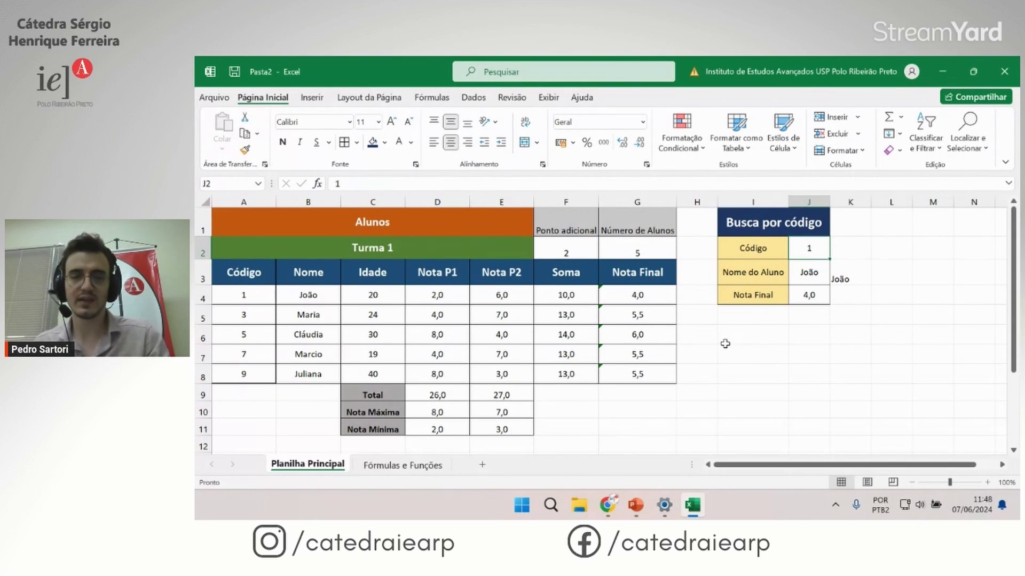
text(7)
key(Return)
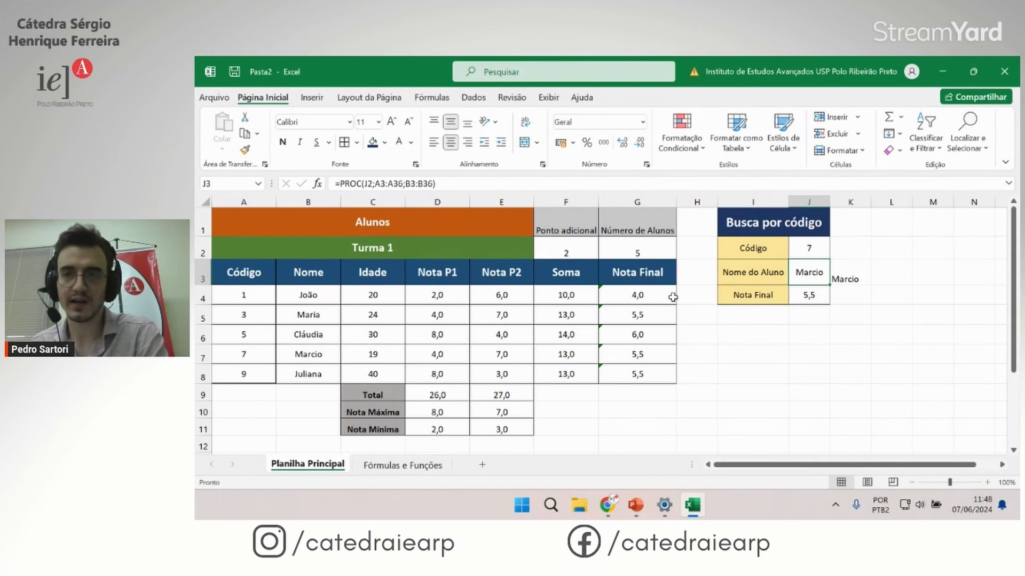
Step: Add VERDADEIRO as the fourth argument of the K3 PROCV formula
double_click(849, 275)
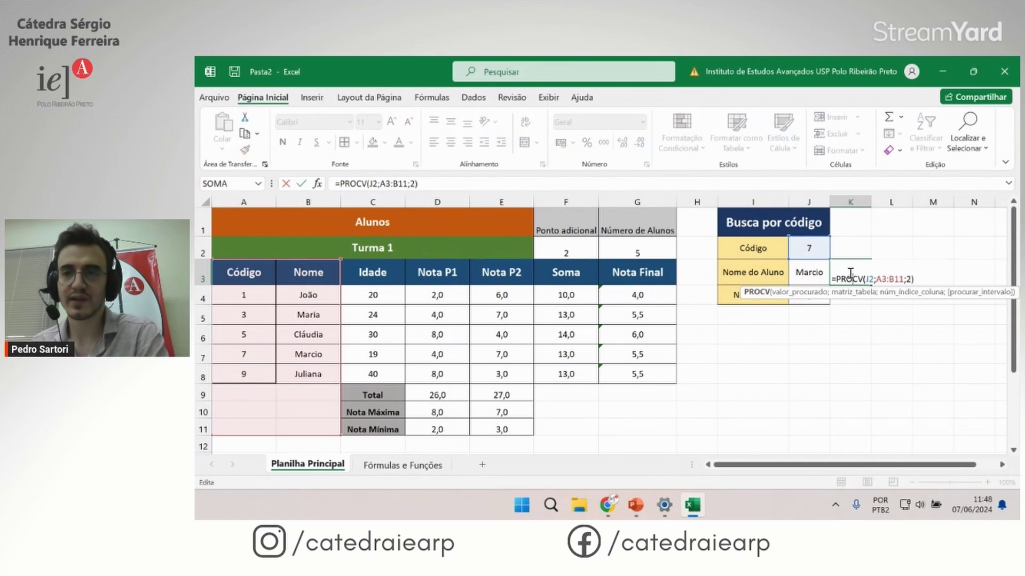
click(909, 279)
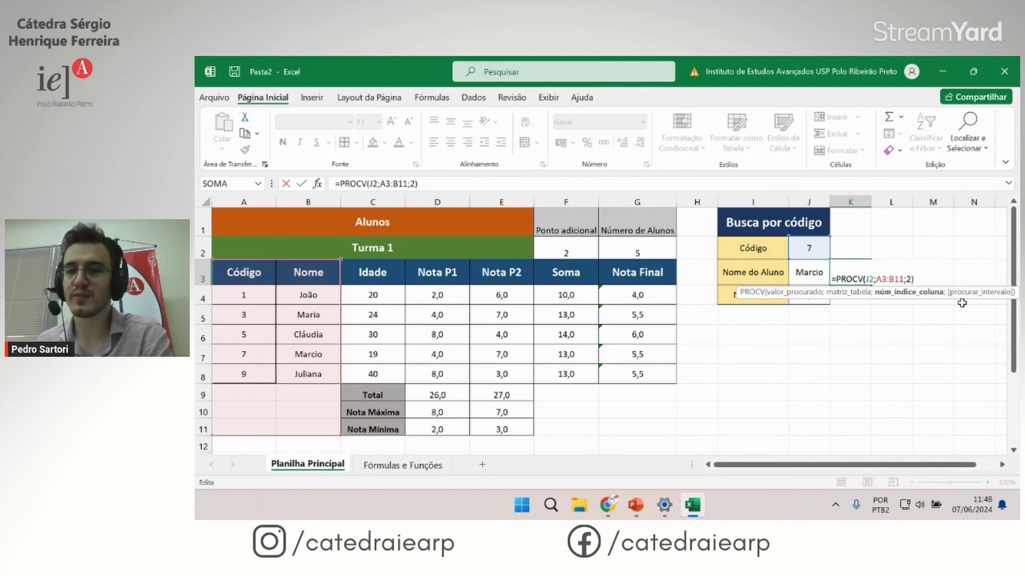
text(;)
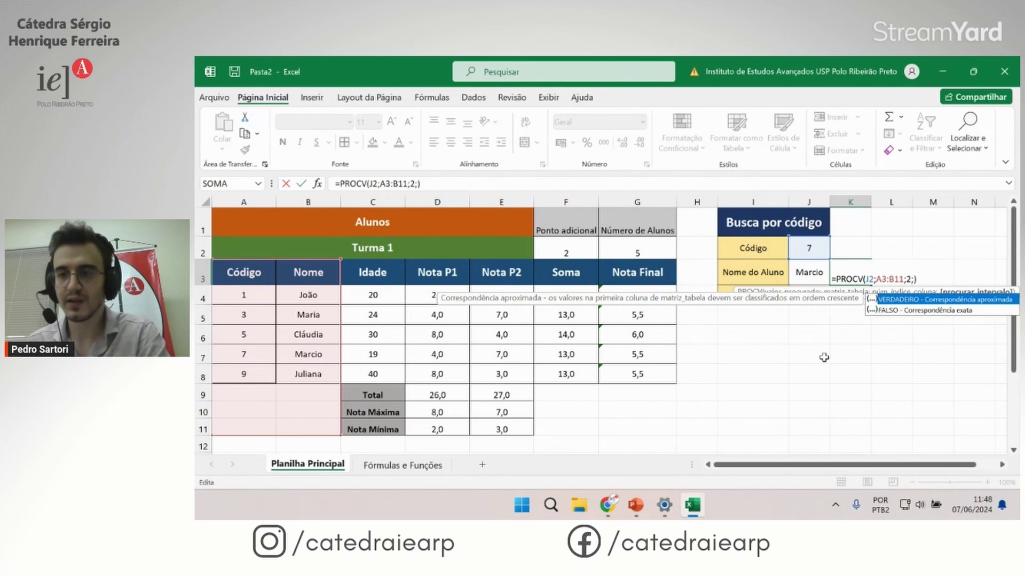
double_click(953, 300)
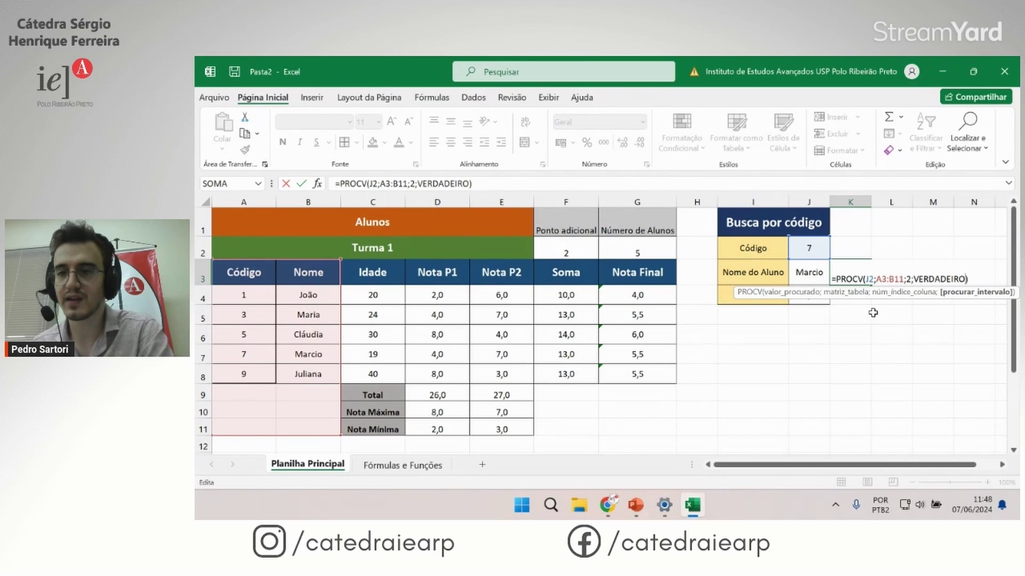
key(Return)
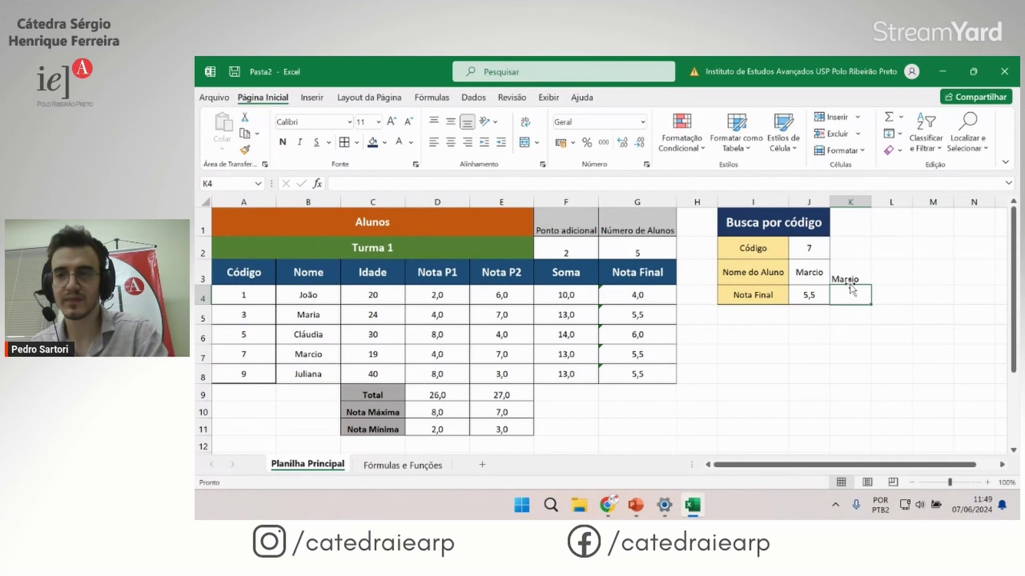
Step: Try code 8 in J2 and compare it with the codes and Marcio's row in the table
click(808, 250)
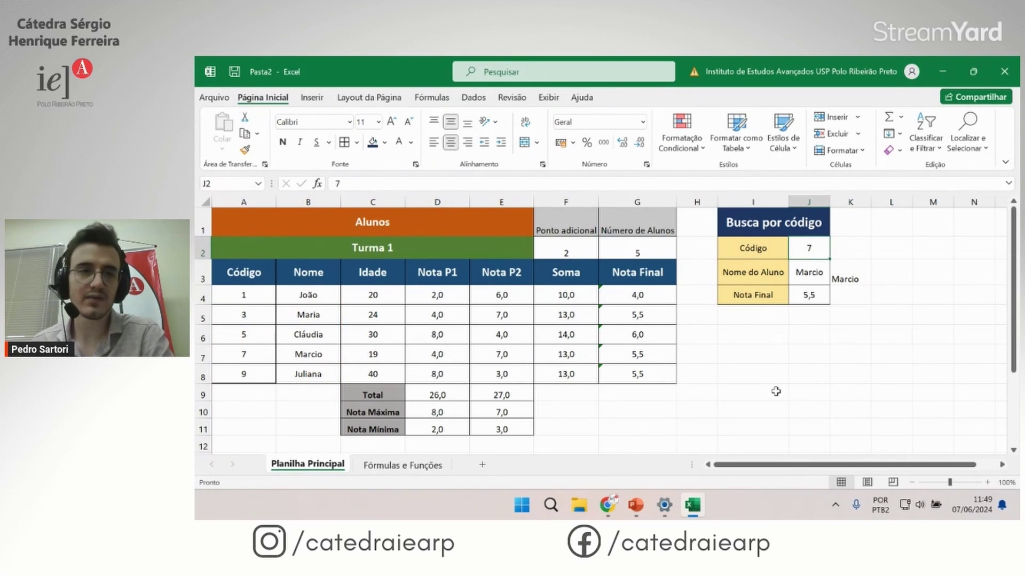
text(8)
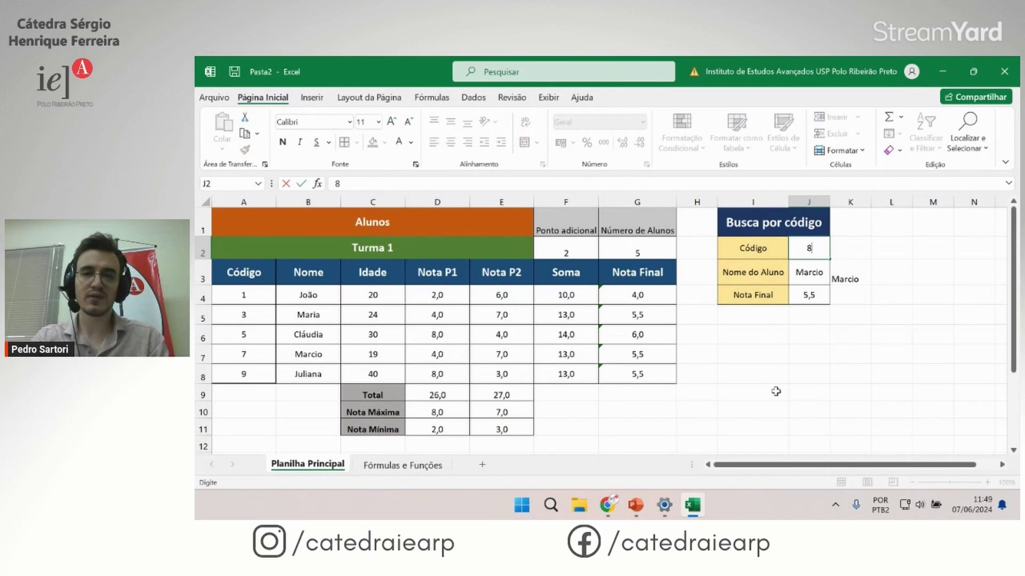
key(Return)
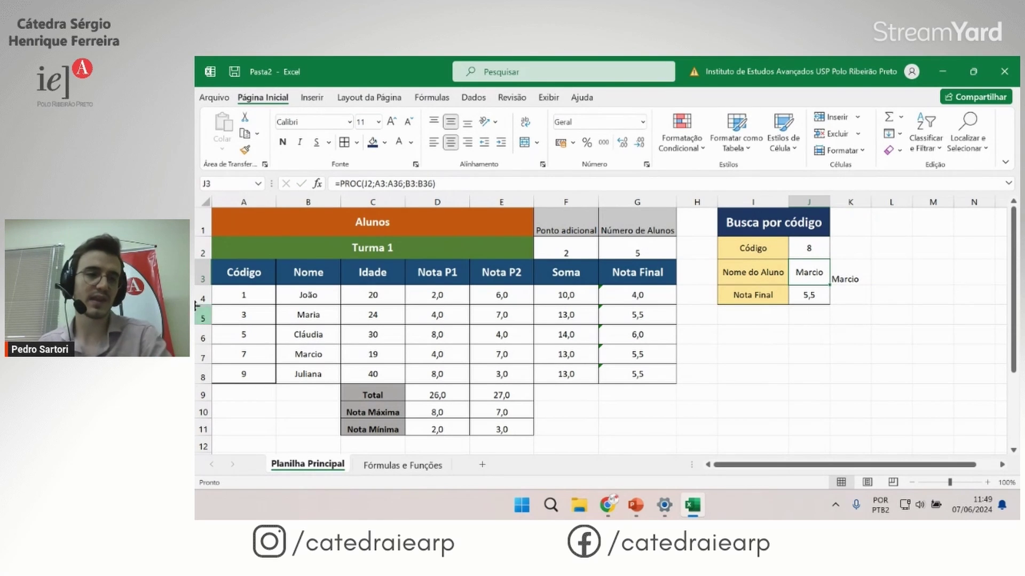
drag(245, 296, 253, 375)
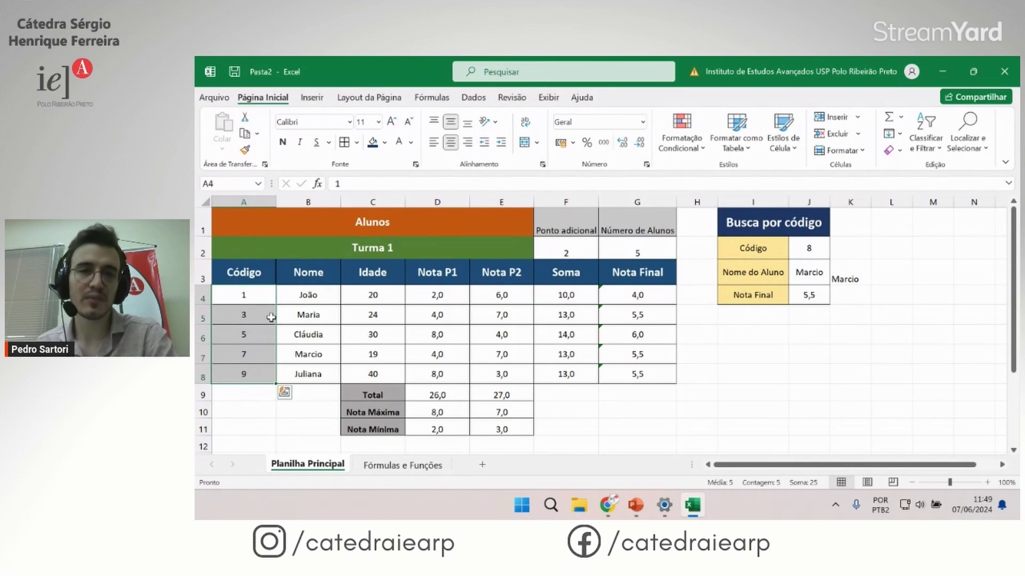
click(810, 247)
click(311, 356)
click(252, 354)
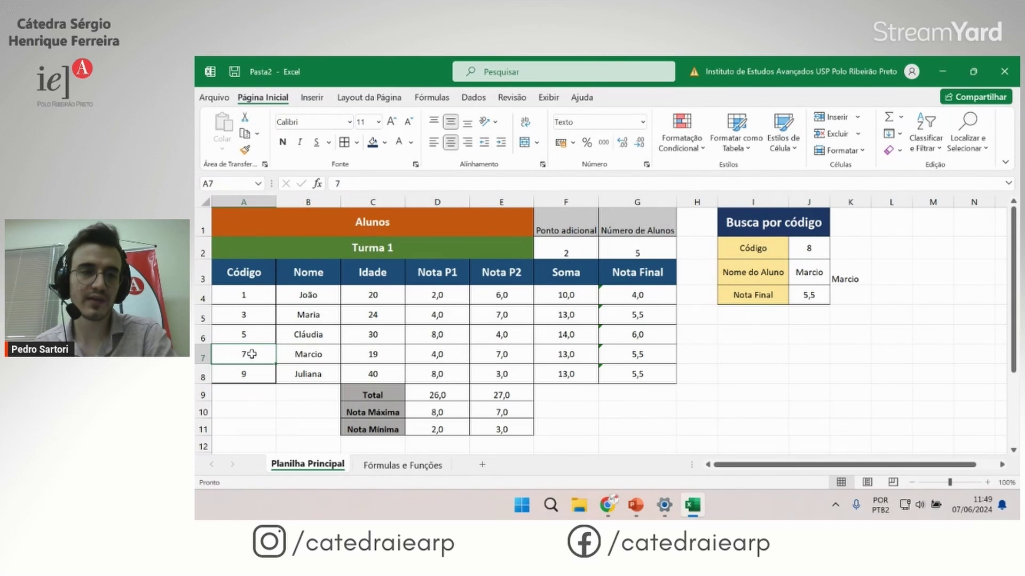
click(313, 353)
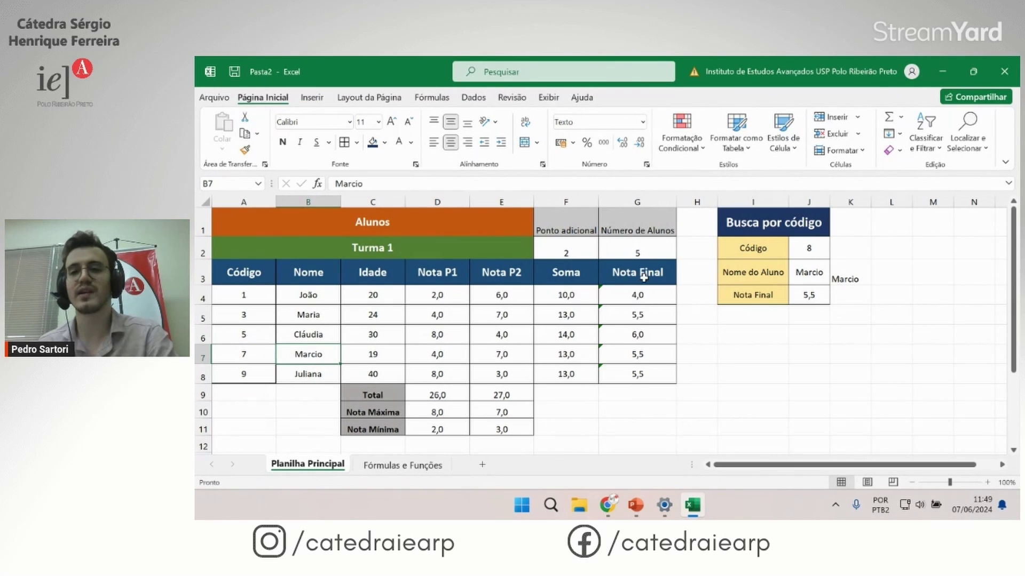
Step: Enter code 10 in J2 so both lookups return Juliana with 5,5
click(820, 250)
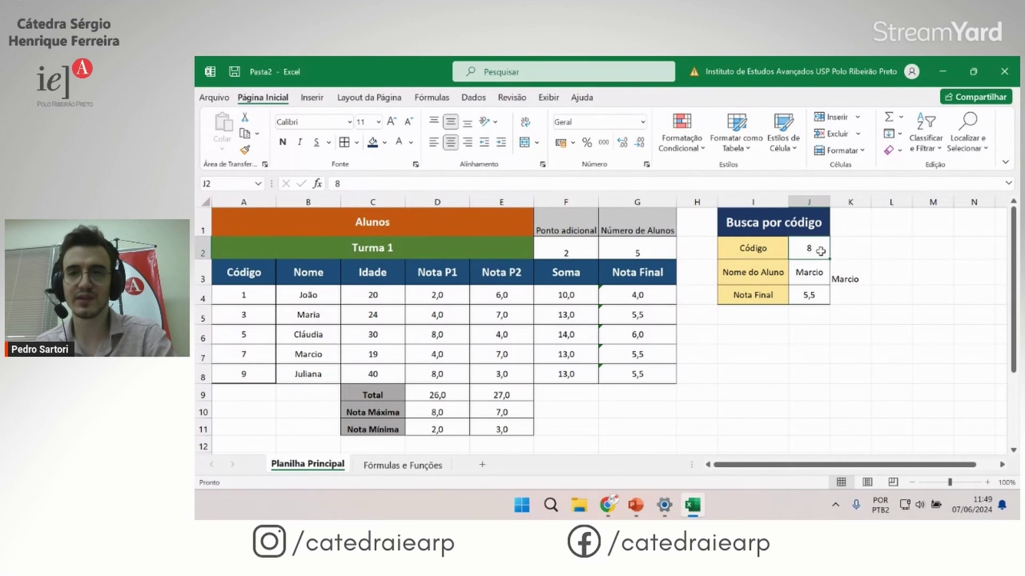
text(10)
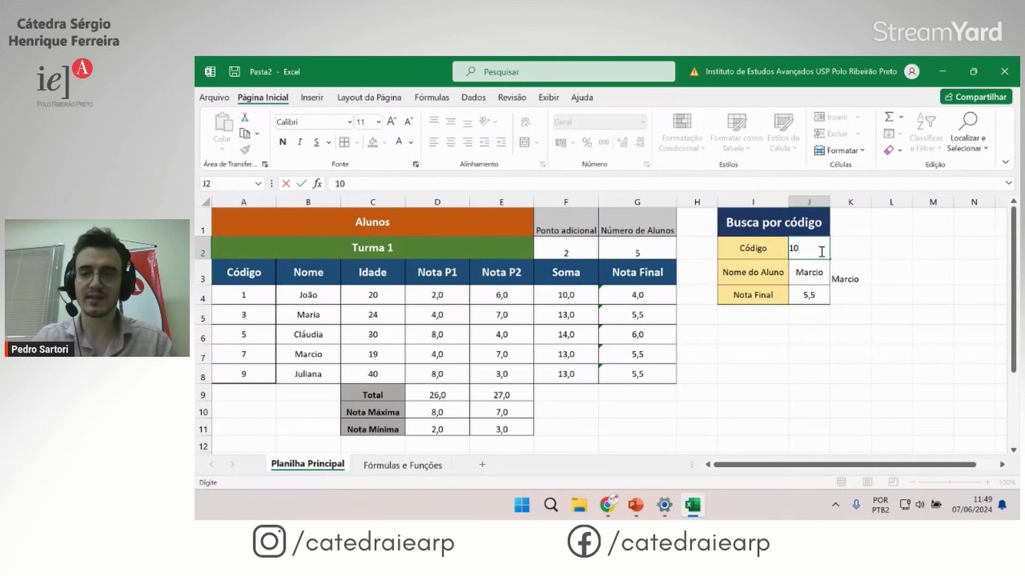
key(Return)
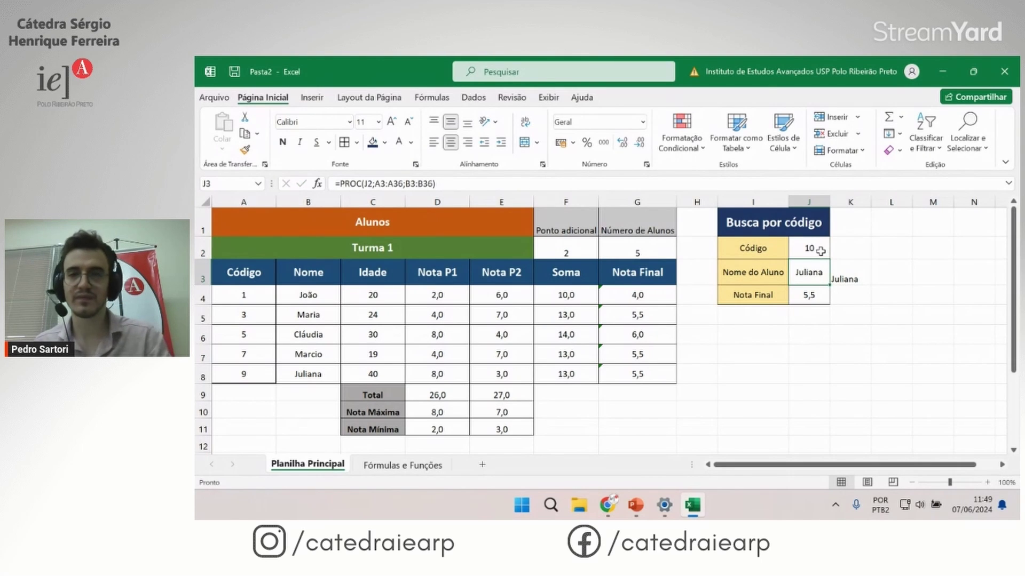
key(Left)
key(Left)
key(Left)
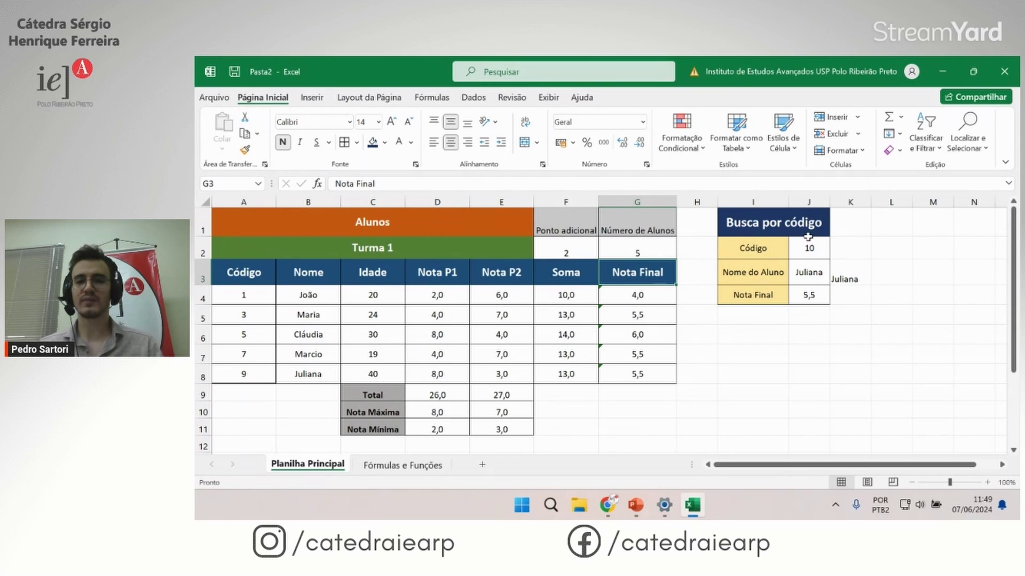
Step: Replace VERDADEIRO with FALSO in the K3 PROCV formula, giving #N/D for code 10
double_click(806, 274)
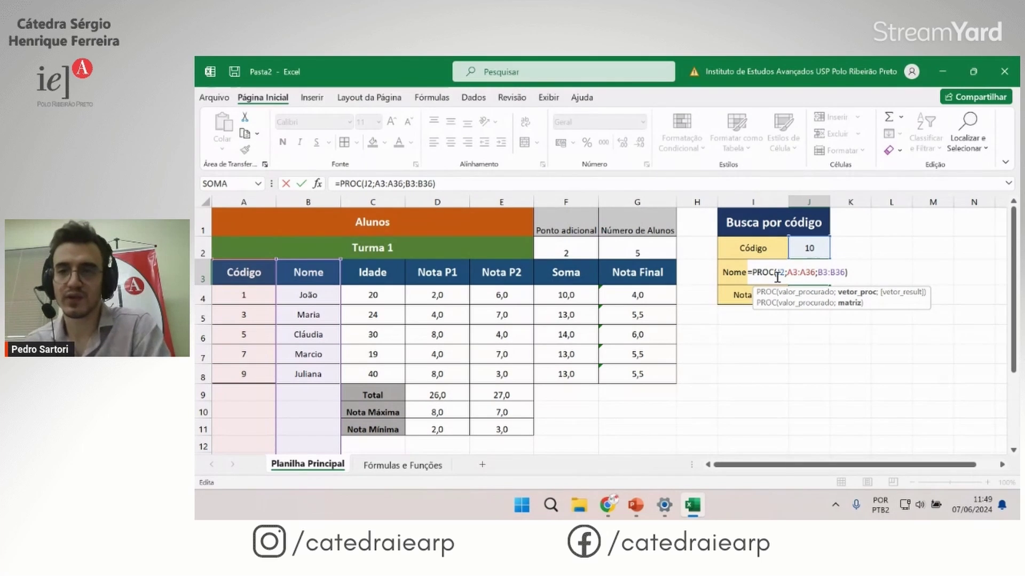
key(Escape)
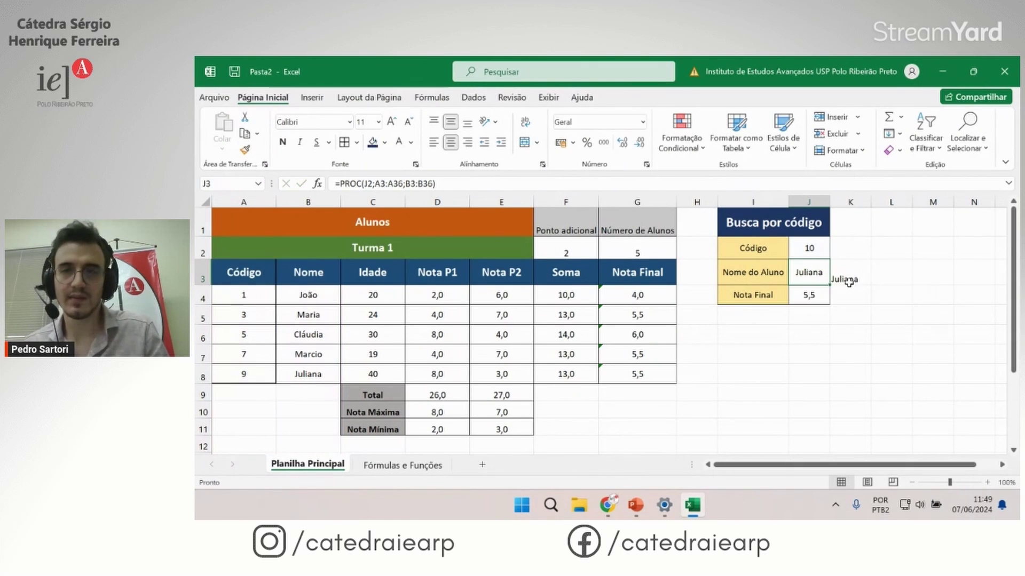
double_click(848, 279)
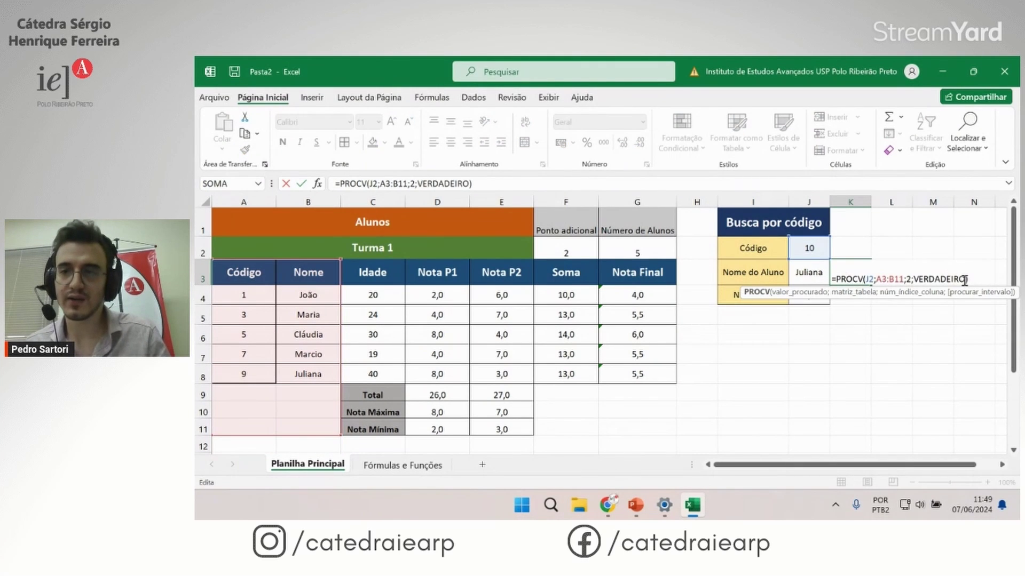
drag(965, 279, 912, 280)
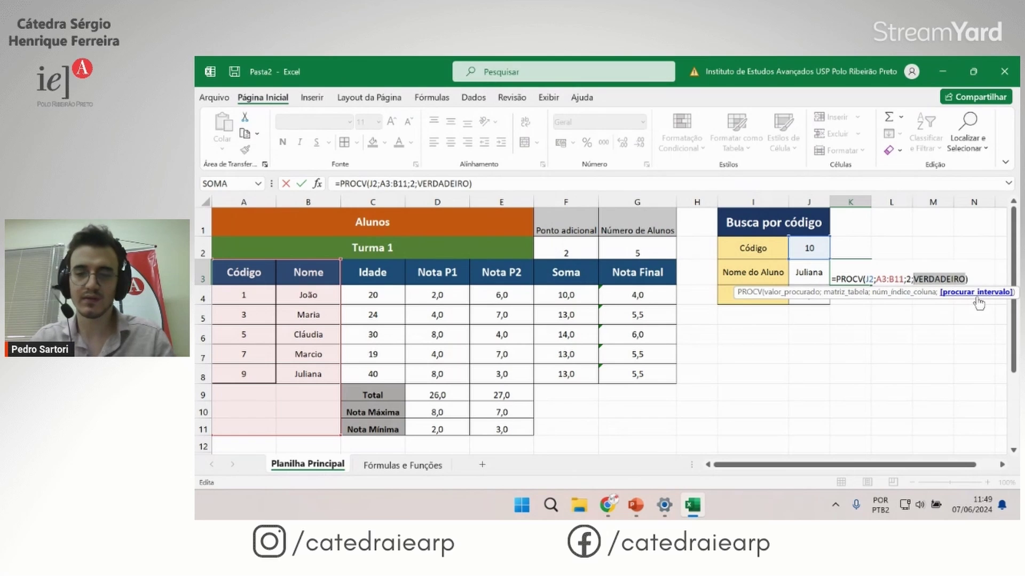
text(FAL)
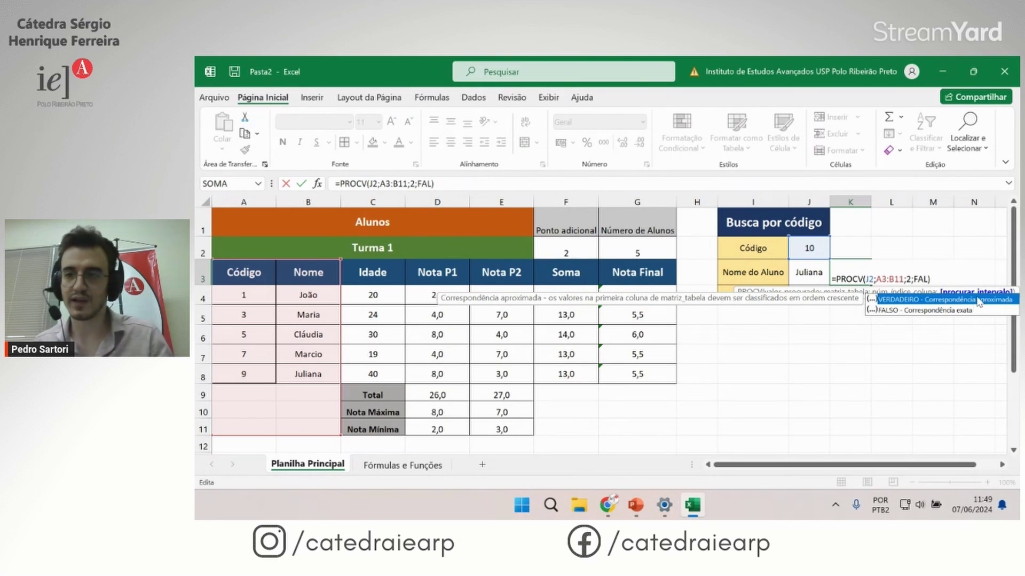
double_click(932, 310)
click(932, 311)
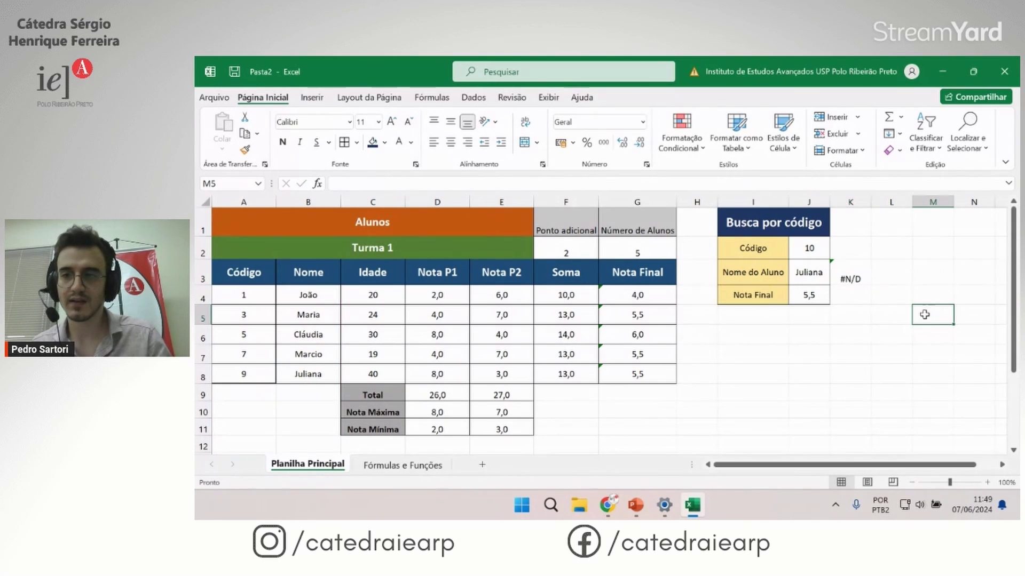
click(849, 279)
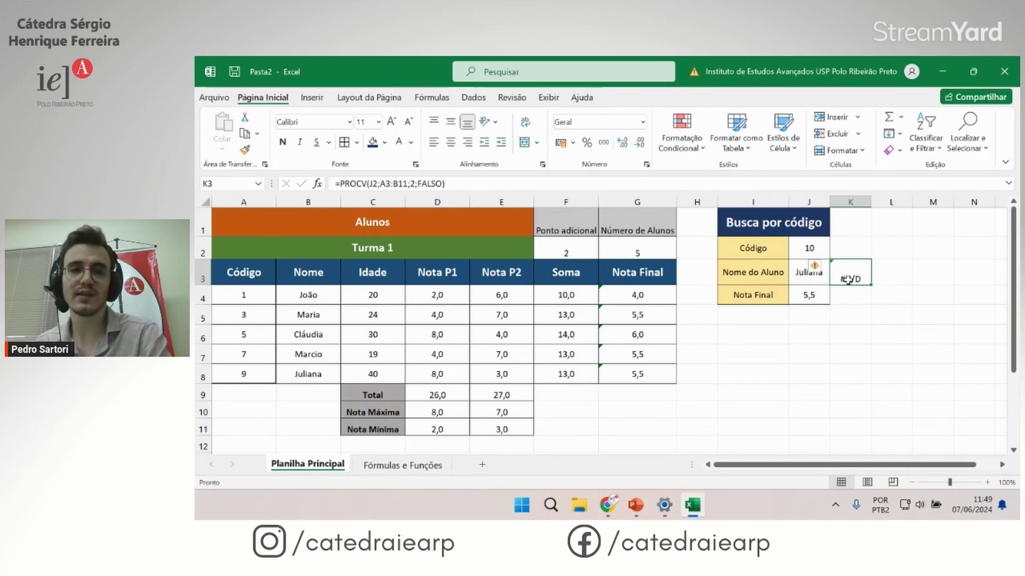
click(812, 248)
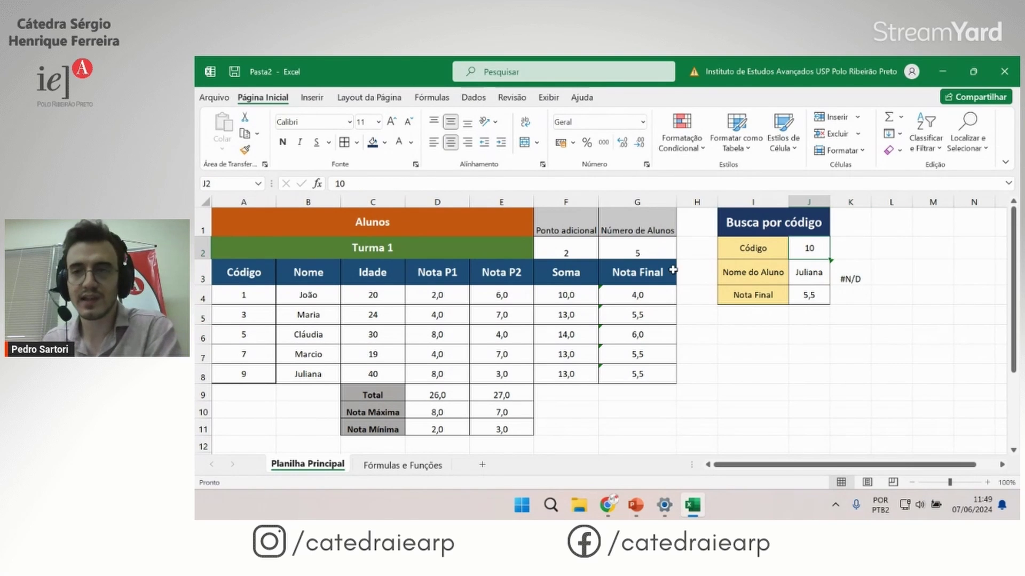
Step: Enter codes 1, 3 and finally 8 into J2
text(1)
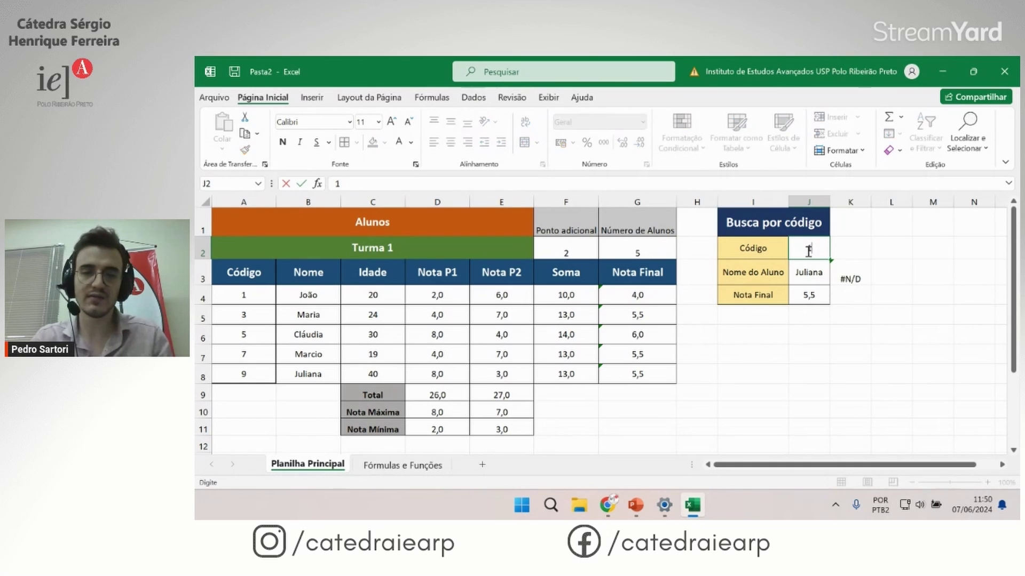
key(Return)
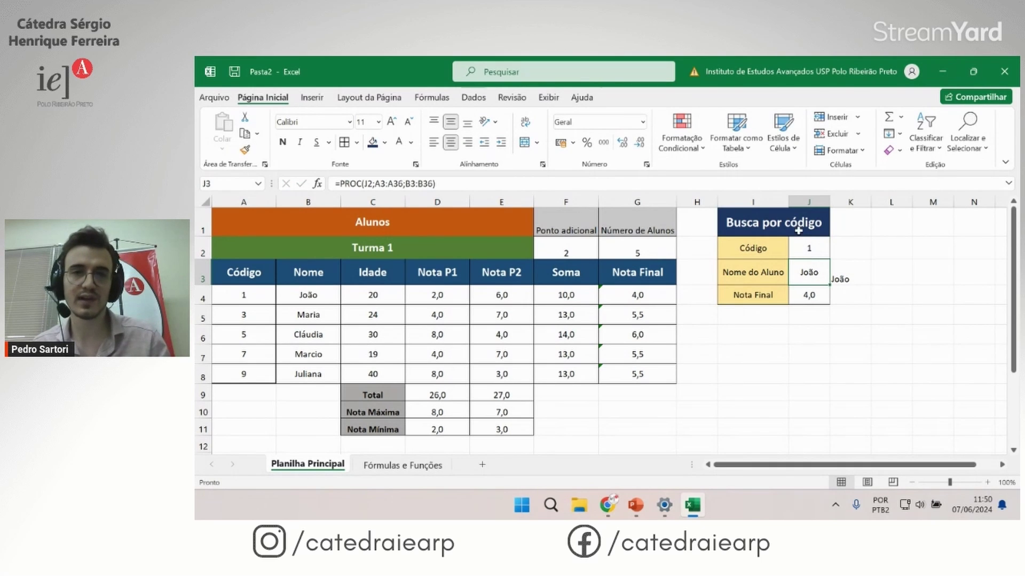
click(817, 245)
text(3)
key(Return)
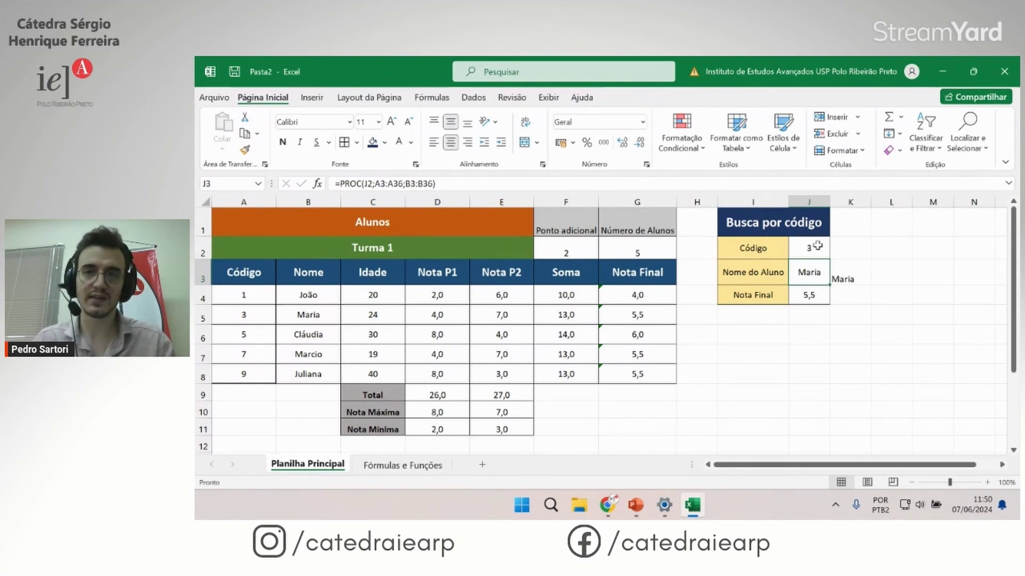
click(813, 246)
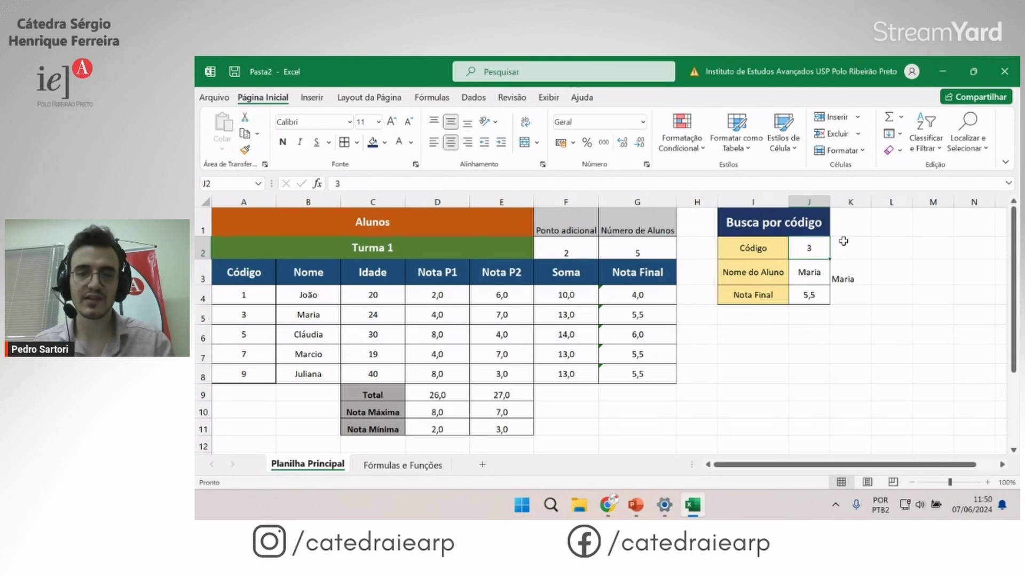
text(8)
key(Return)
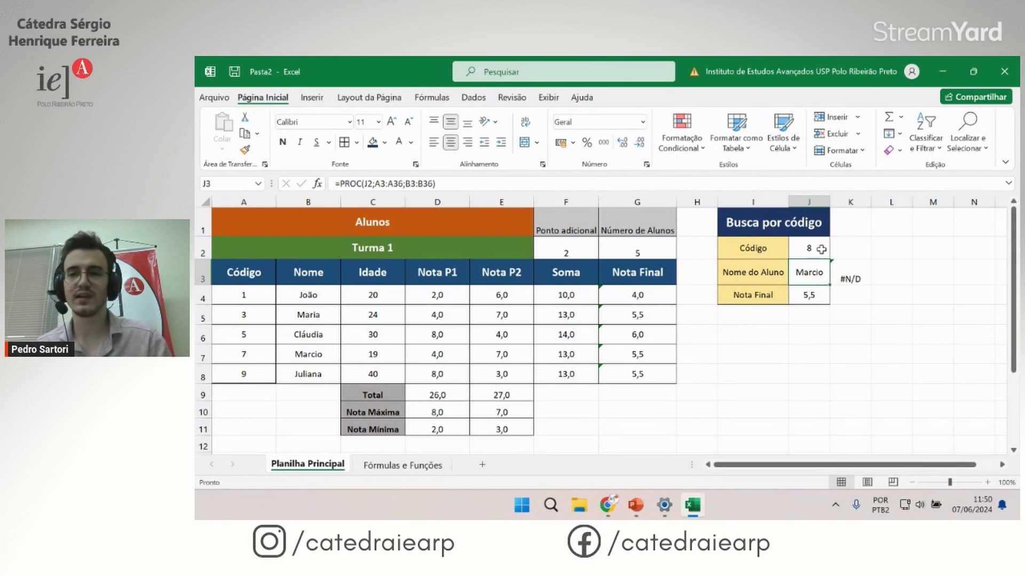
Step: Compare the PROC formula in J3 with the exact-match PROCV formula in K3
click(846, 269)
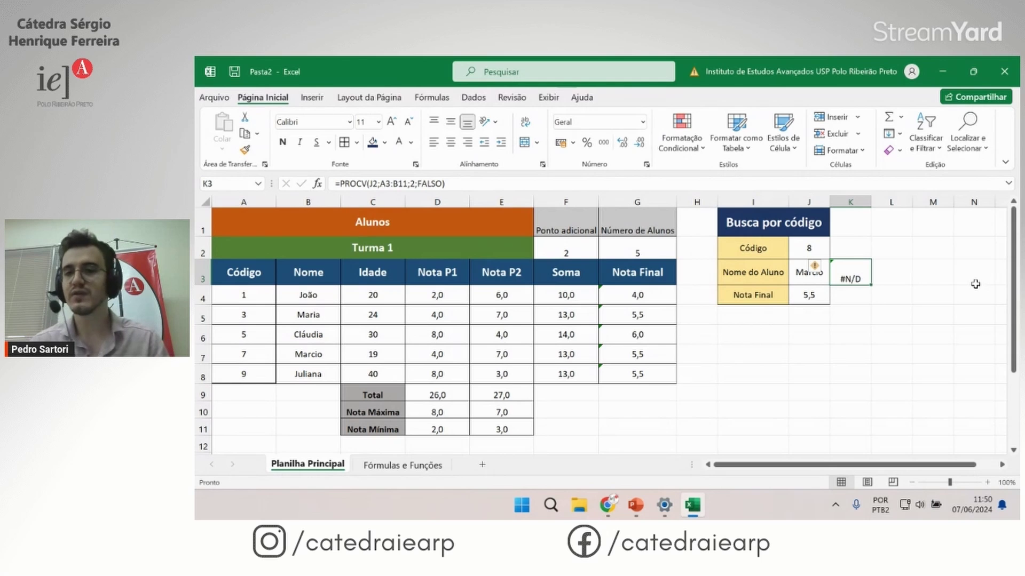
click(860, 292)
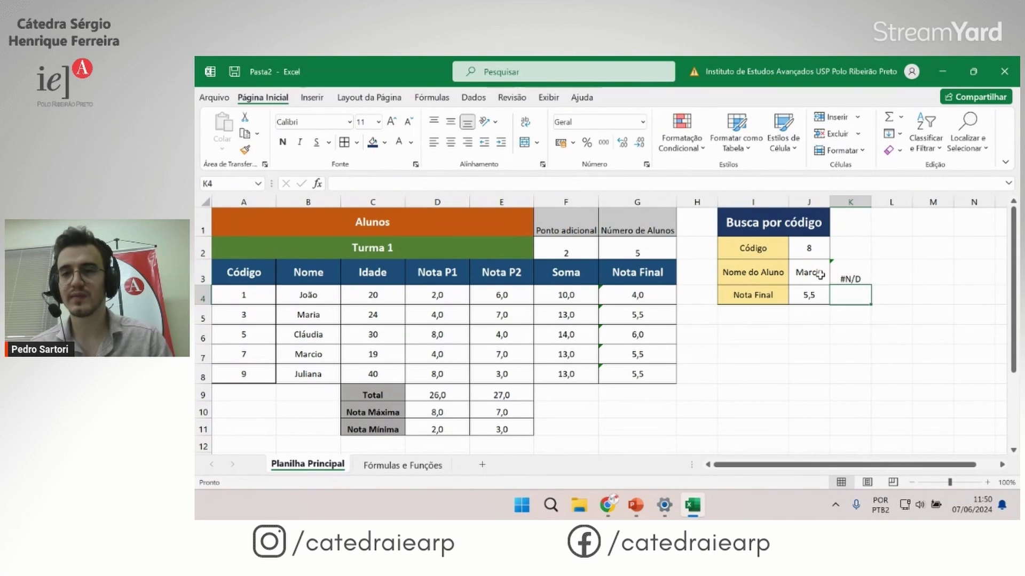
click(798, 273)
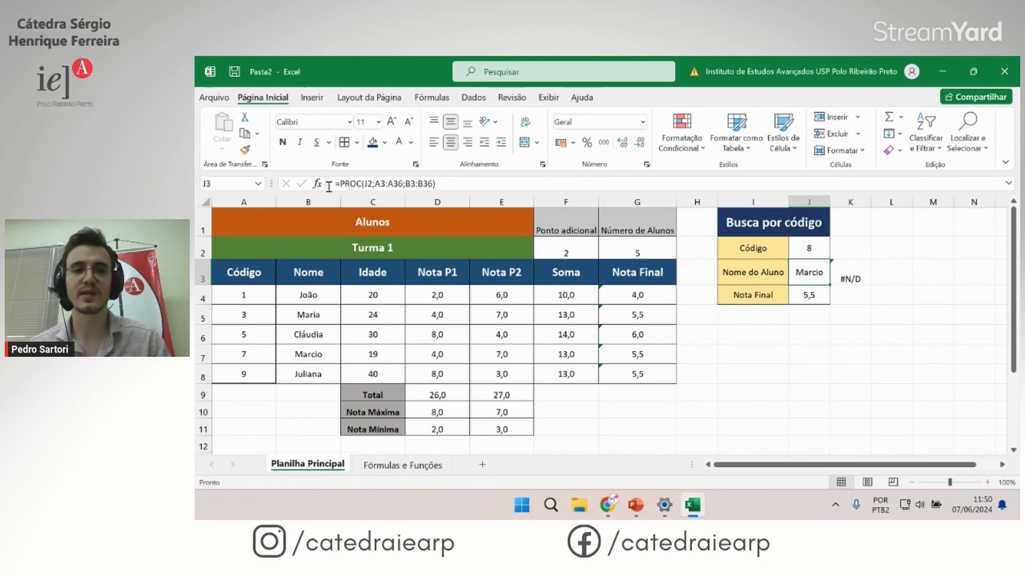
key(Left)
key(Left)
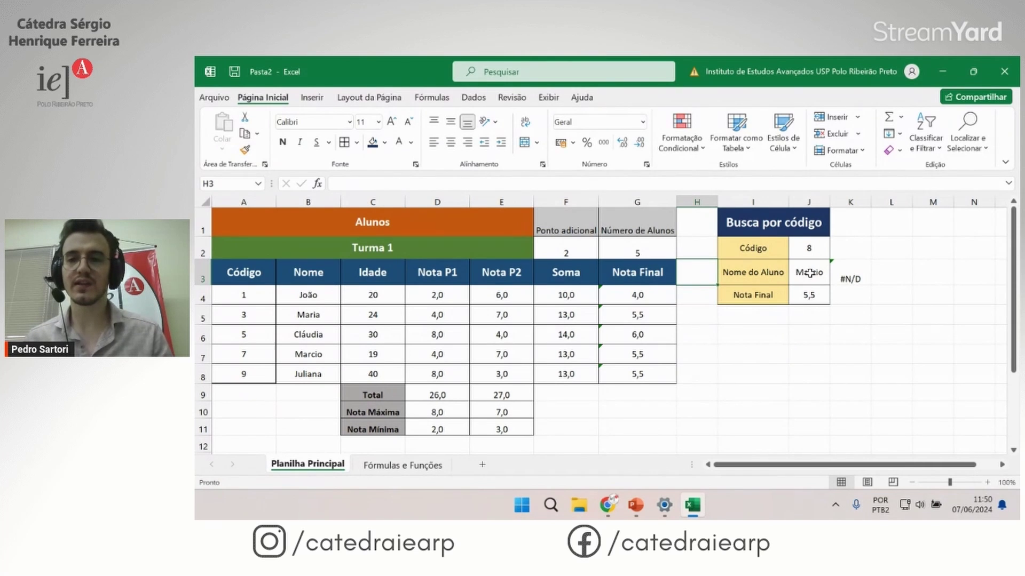
click(800, 275)
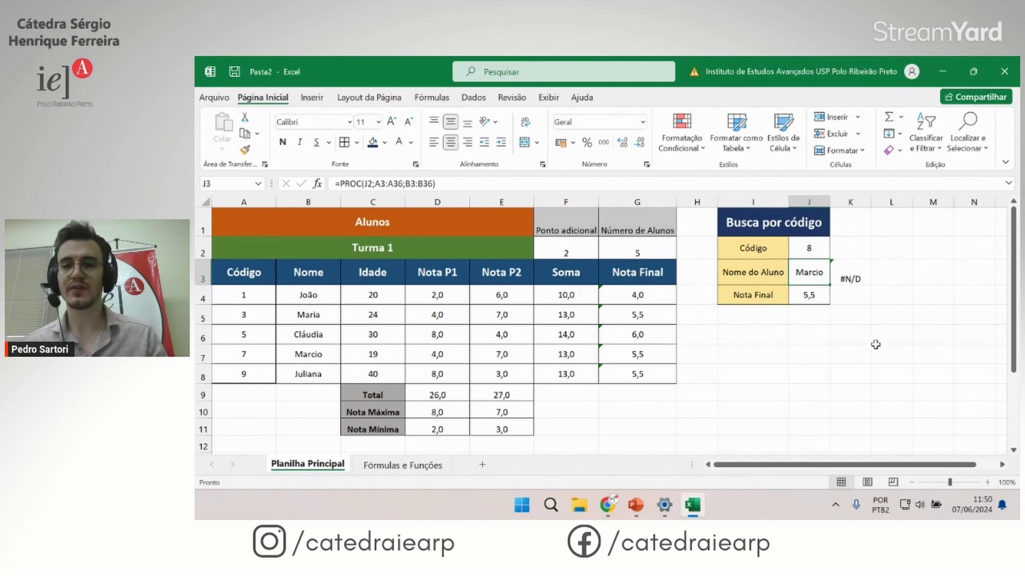
click(849, 276)
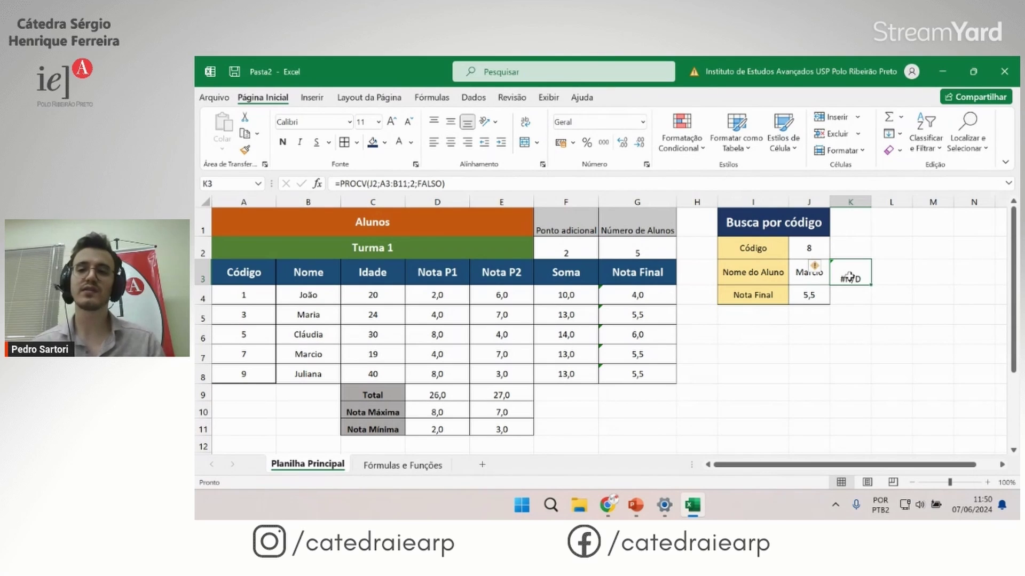
click(942, 317)
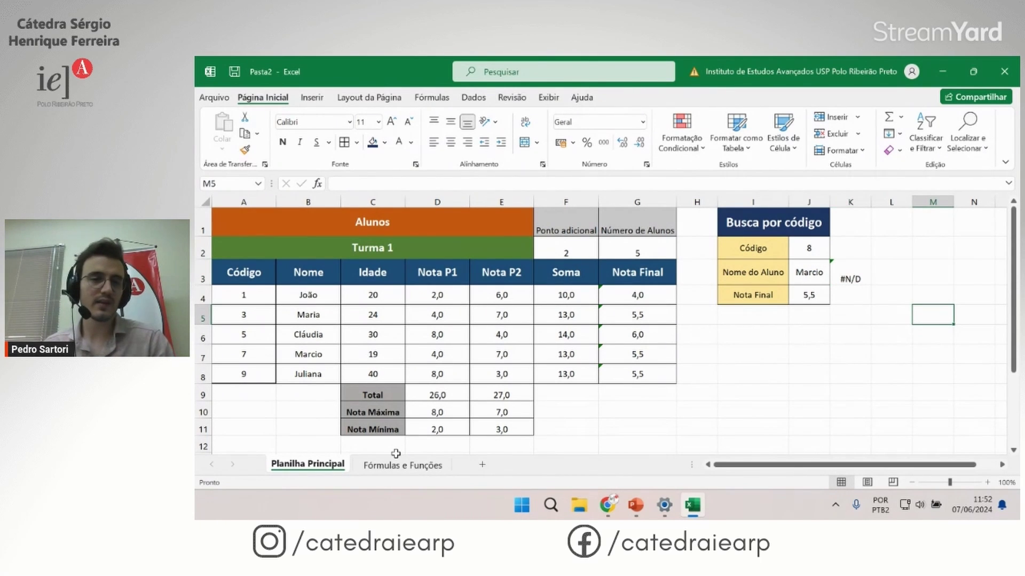
Step: Delete rows 9–11 holding Total, Nota Máxima and Nota Mínima
drag(202, 395, 202, 431)
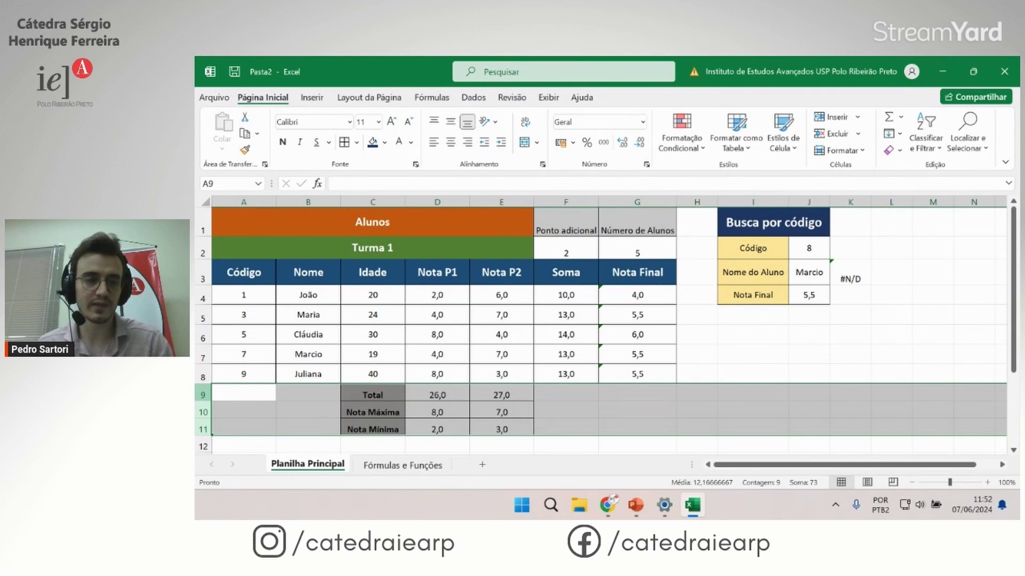
right_click(197, 396)
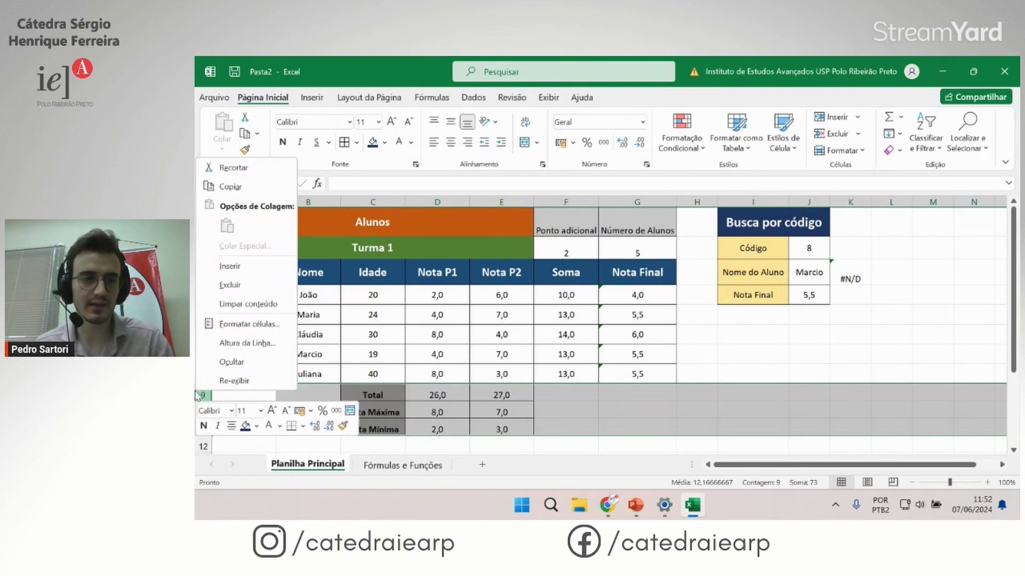
click(239, 288)
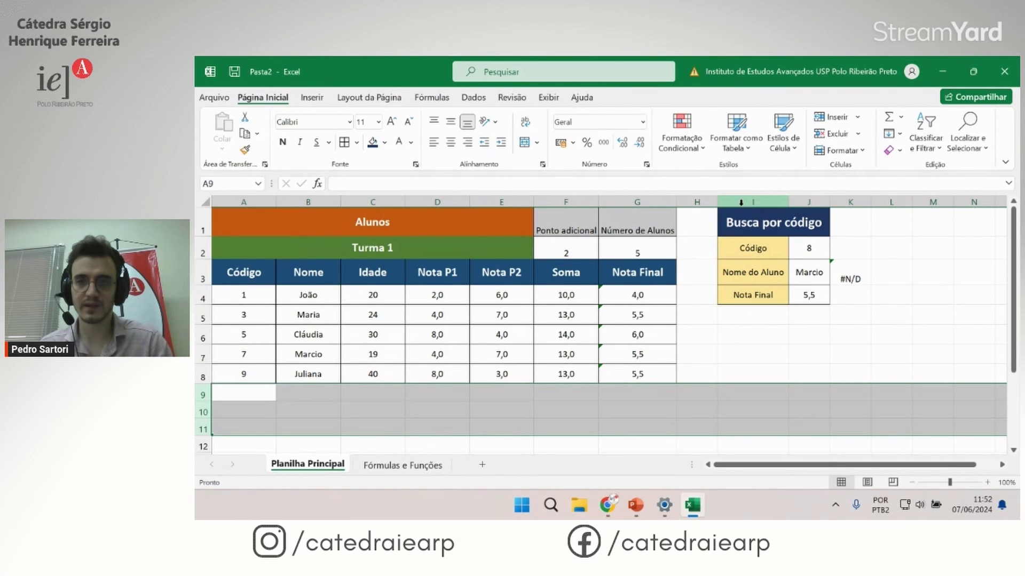
Step: Delete columns I–K containing the Busca por código table
drag(735, 201, 840, 201)
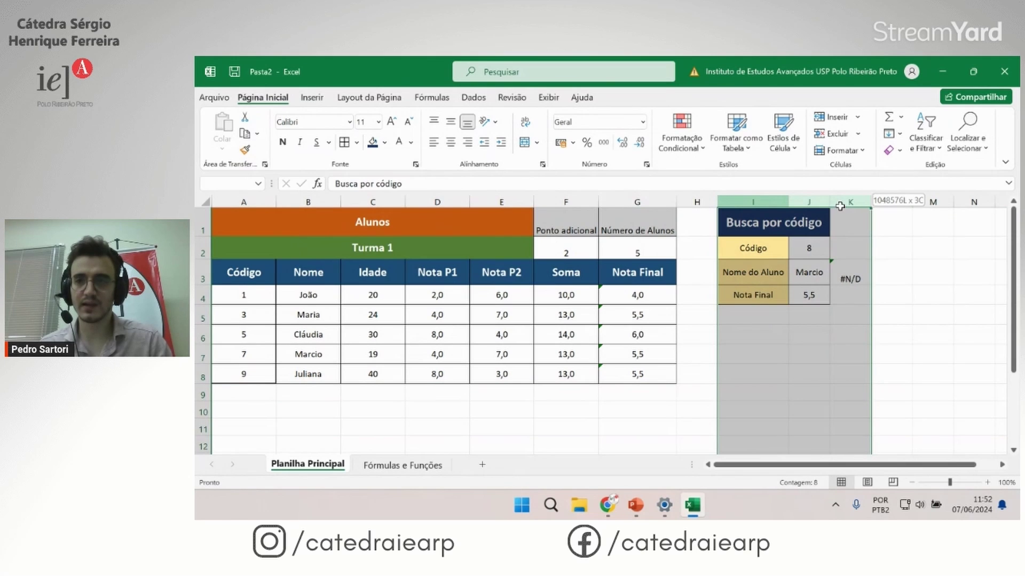
right_click(810, 204)
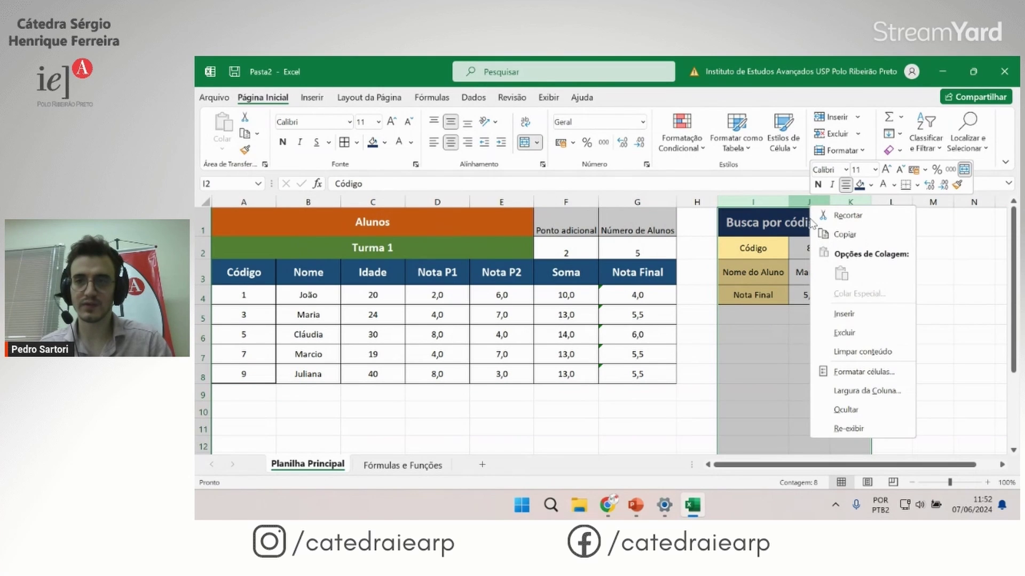
click(854, 333)
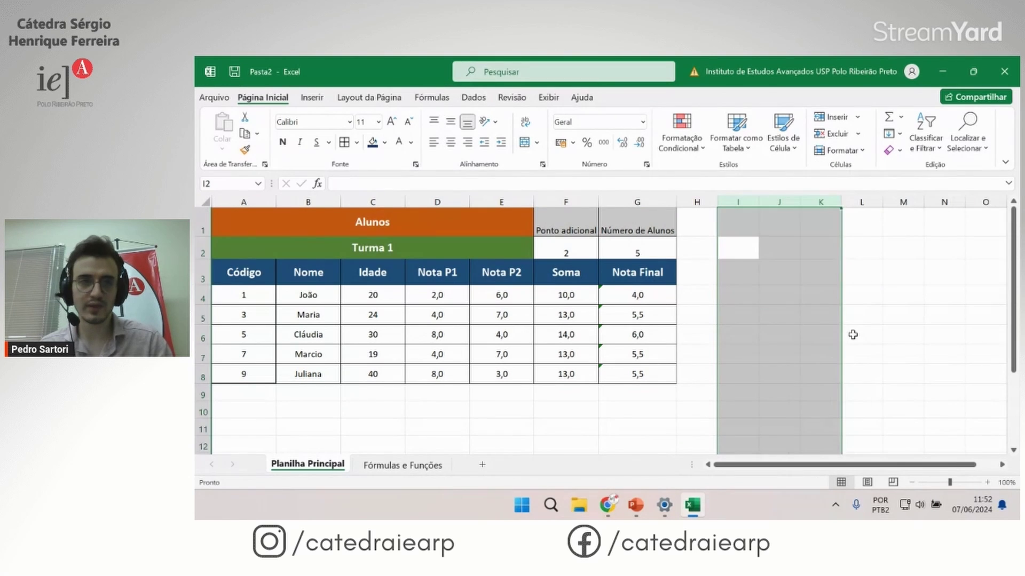
click(500, 393)
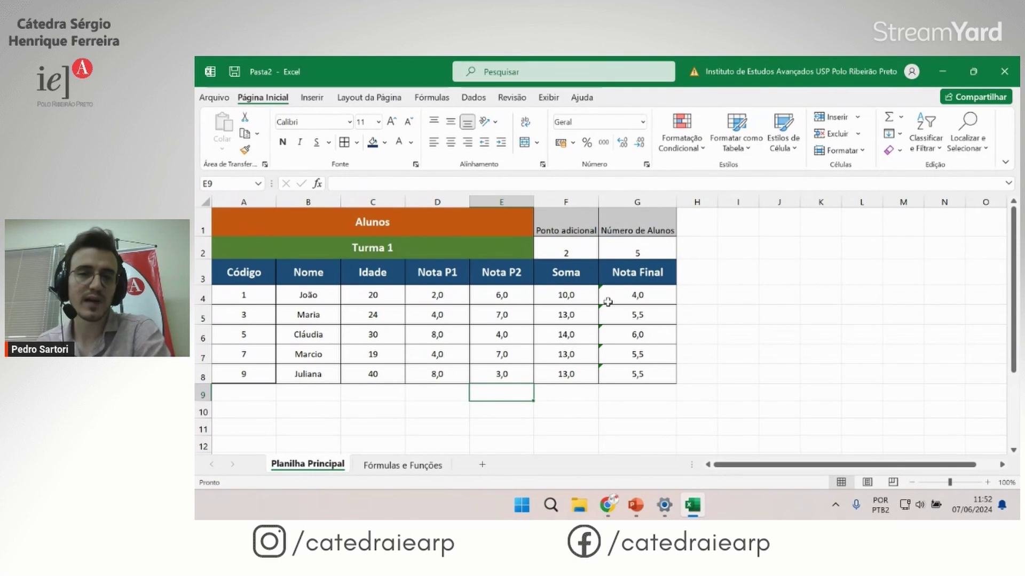
Step: Select the header row A3:G3 and turn on Filtro from the Dados tab
click(621, 279)
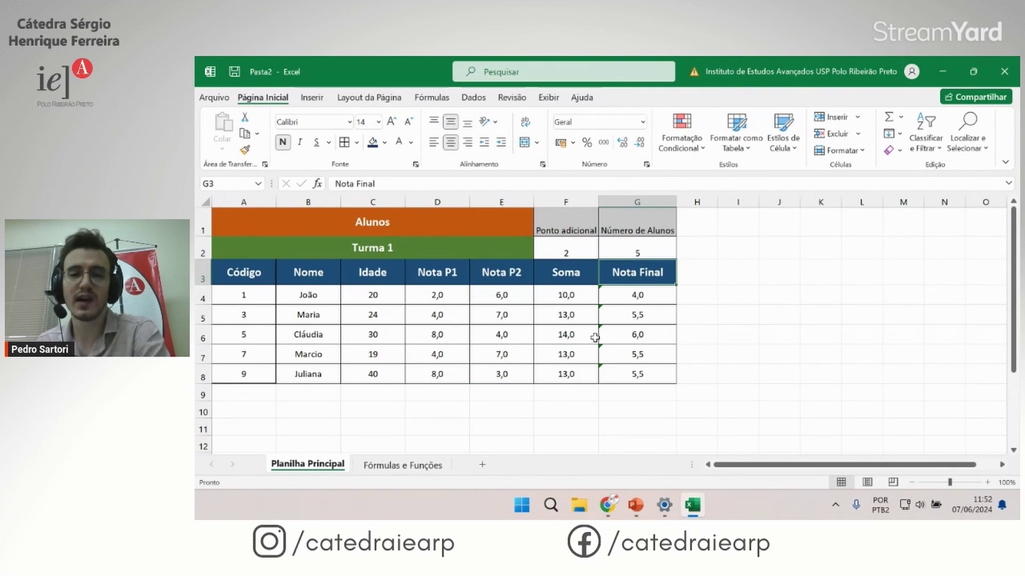
click(373, 374)
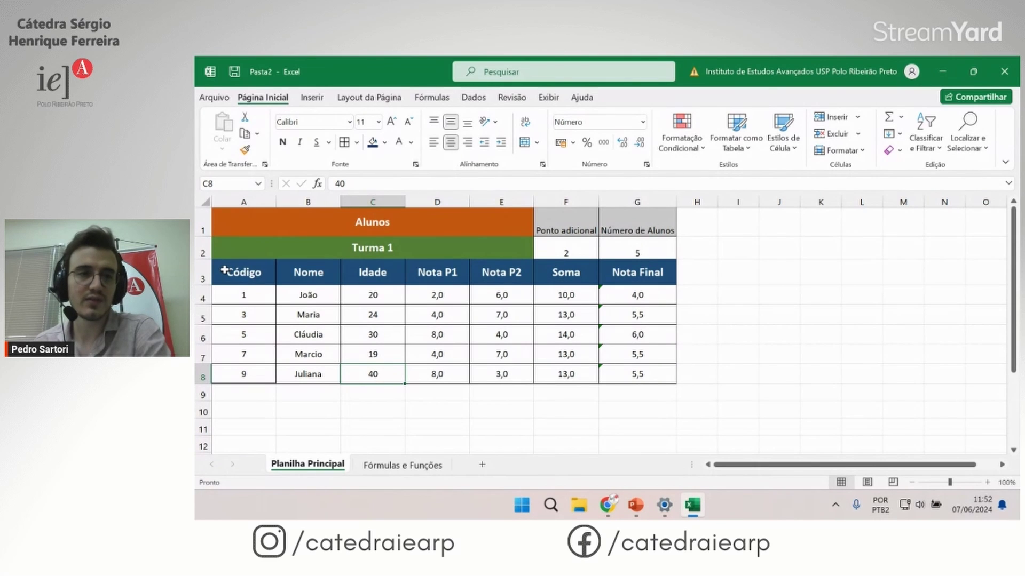
drag(224, 270, 649, 268)
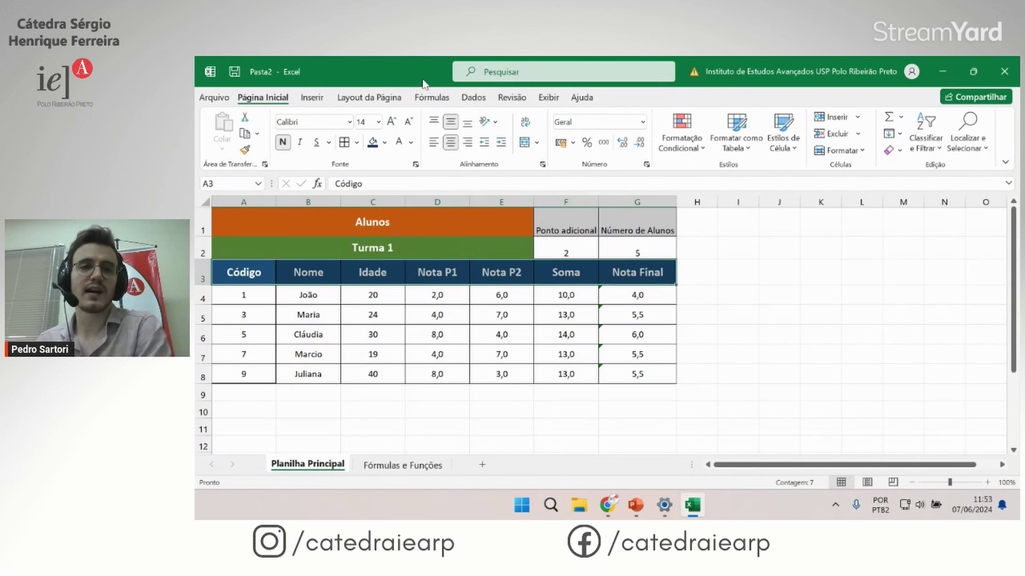
click(473, 97)
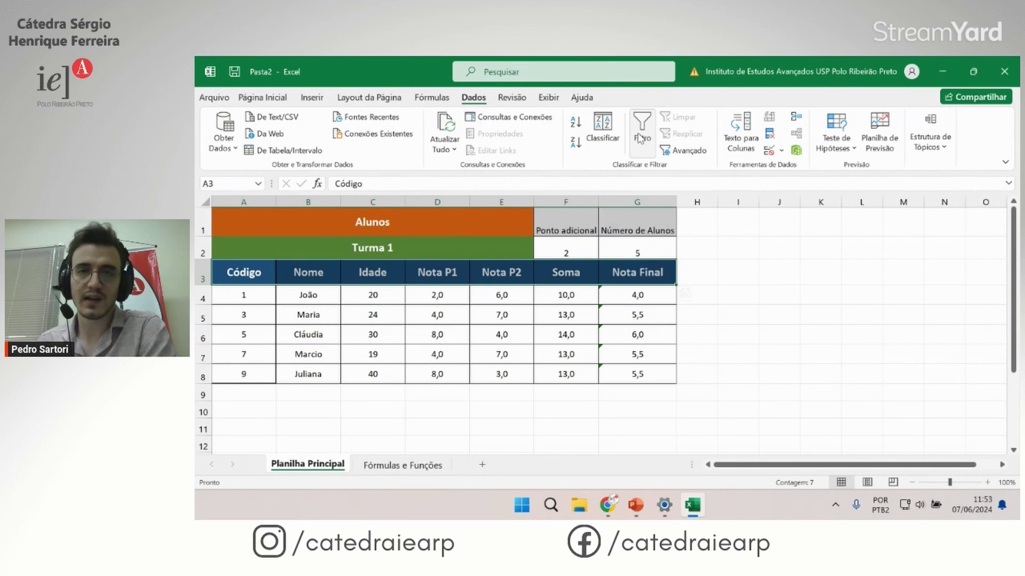
click(640, 138)
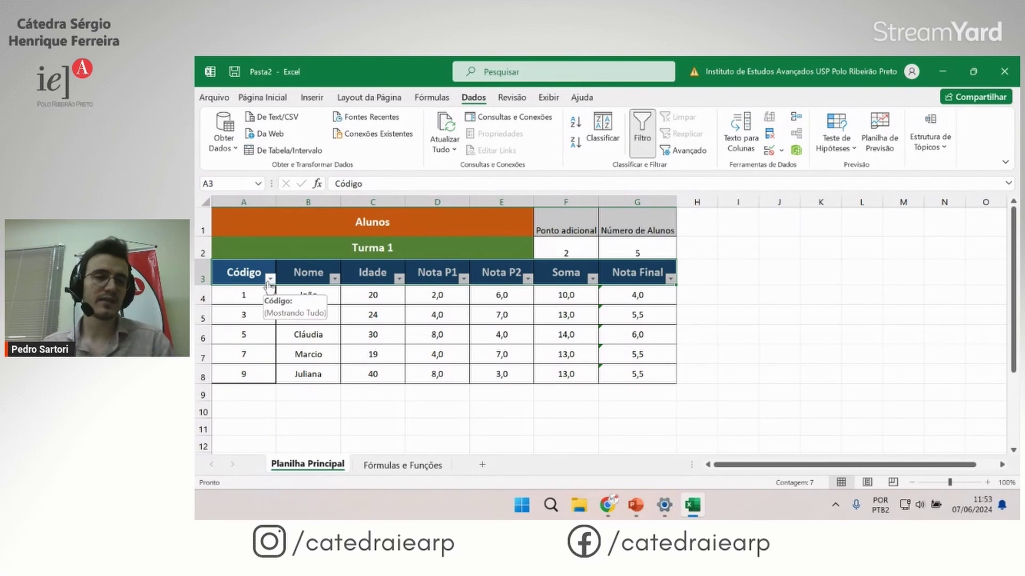
Step: Sort the student table by Nota Final from smallest to largest
click(366, 310)
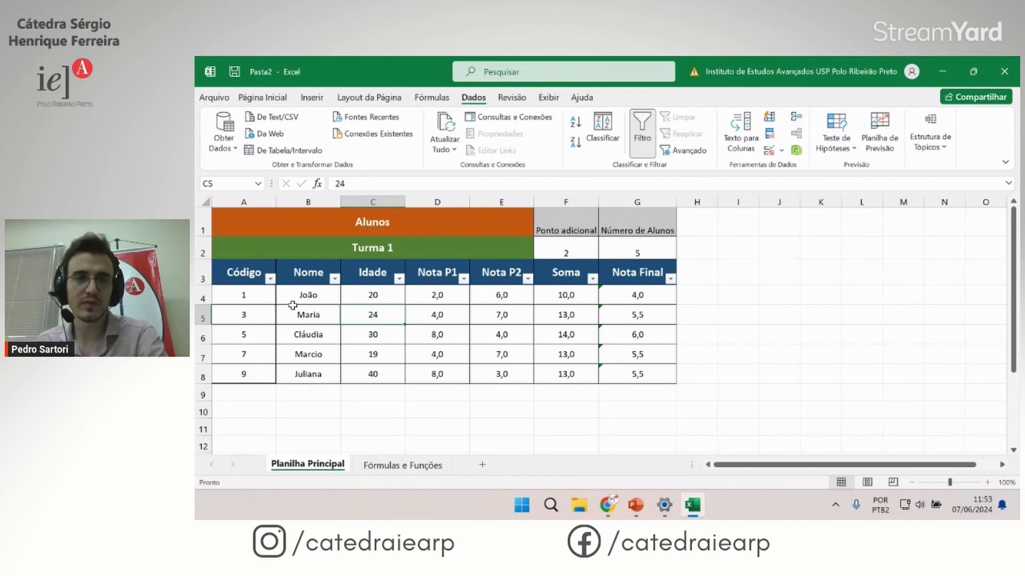
click(671, 280)
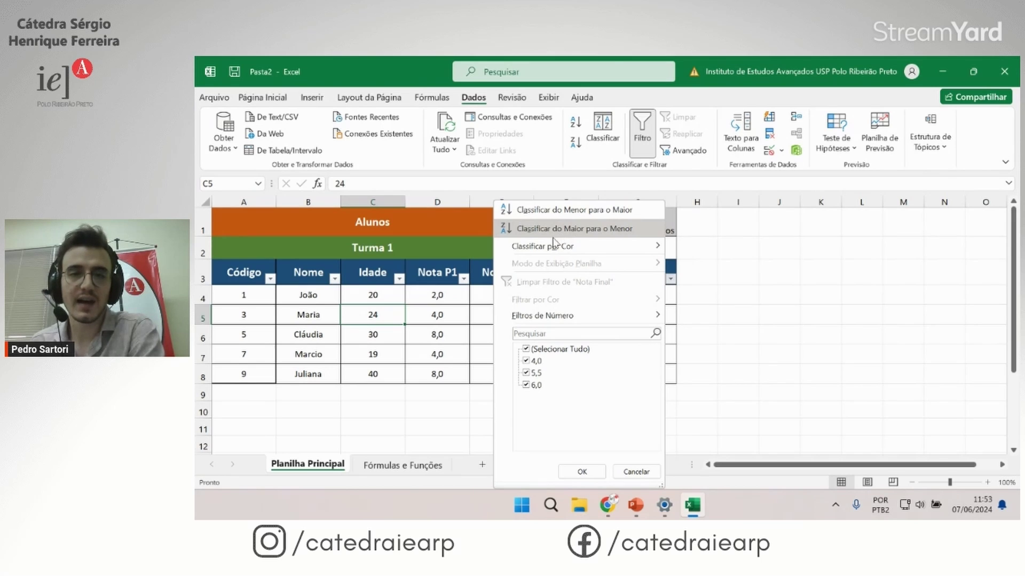
mouse_move(552, 247)
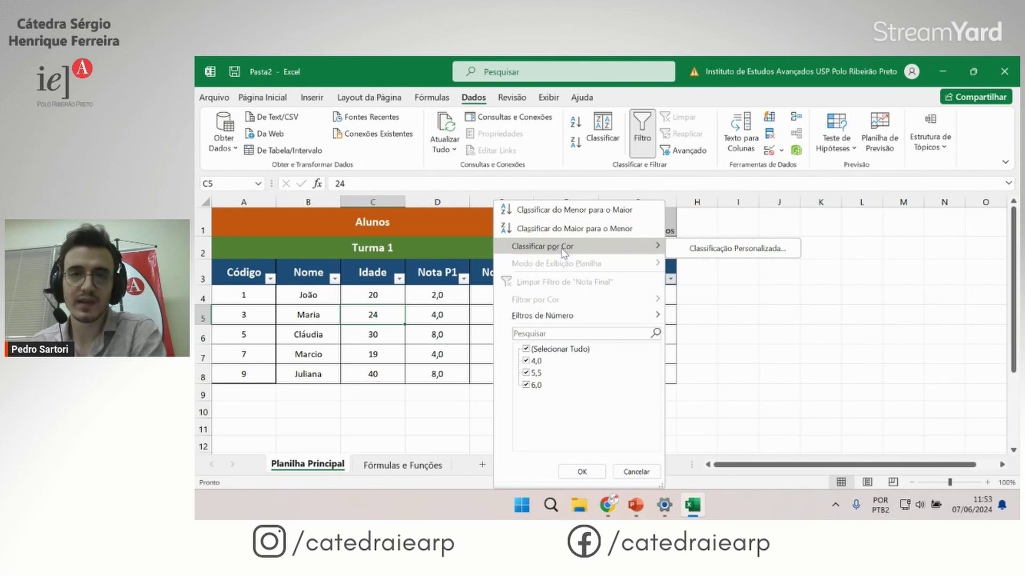
click(544, 211)
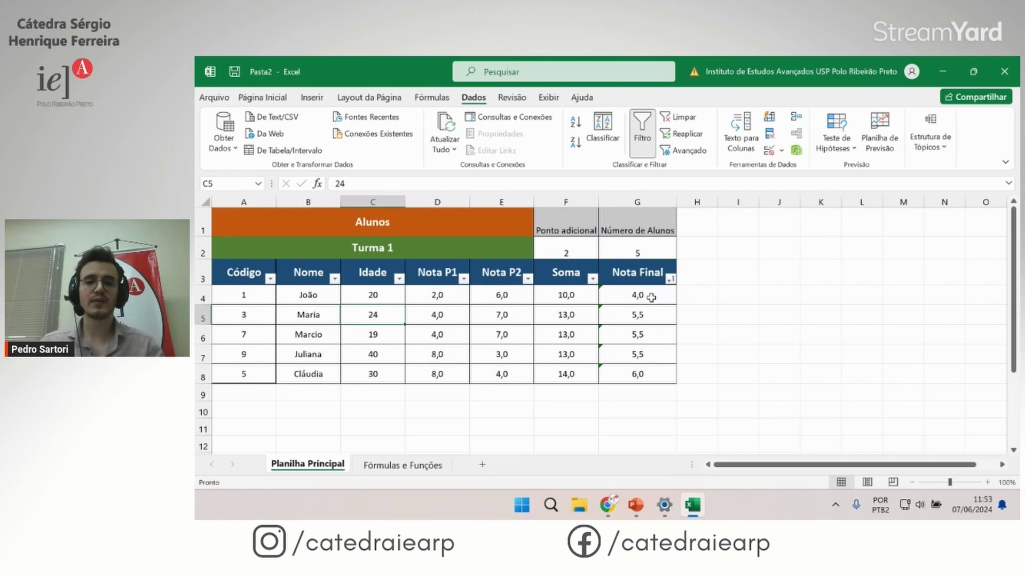
Step: Select the Nota Final values and inspect the Soma formula in F7 and the average formula in G4
drag(640, 295, 640, 358)
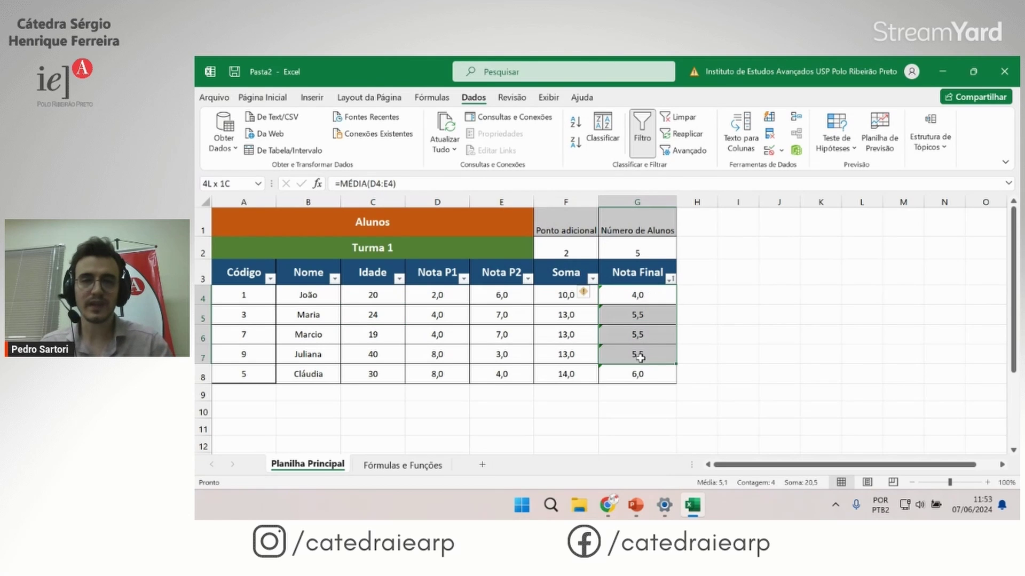
click(553, 353)
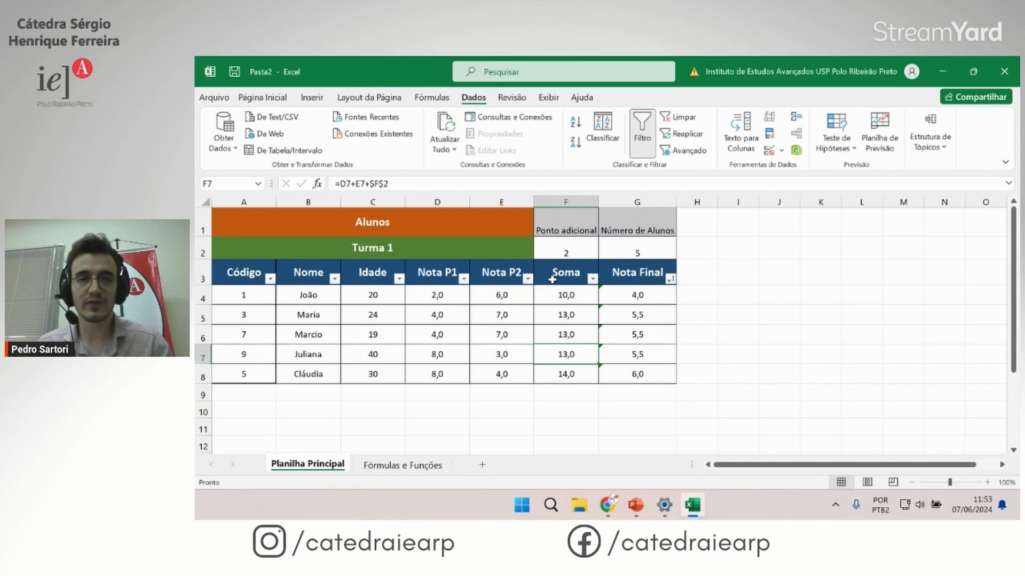
click(647, 294)
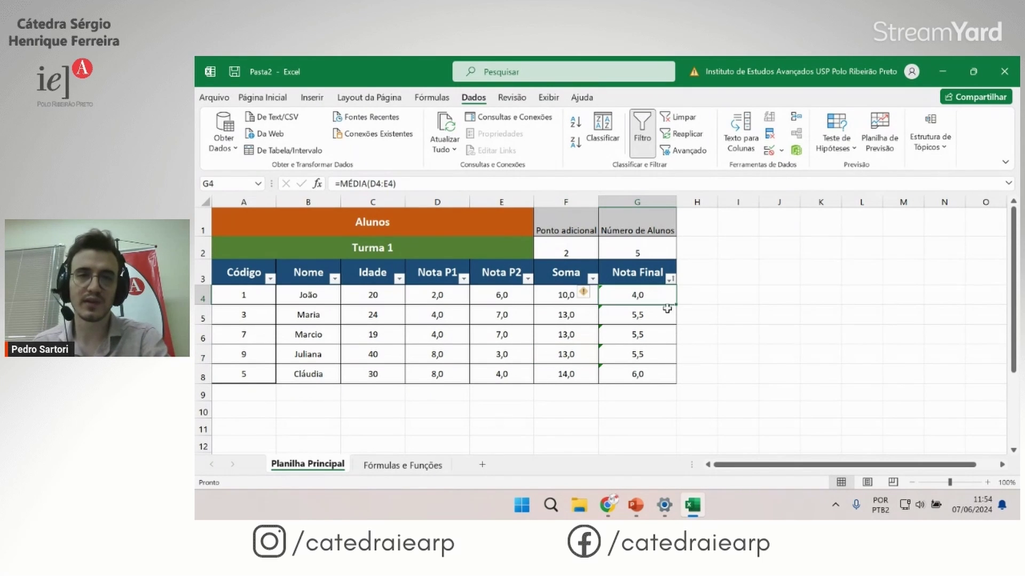
click(304, 314)
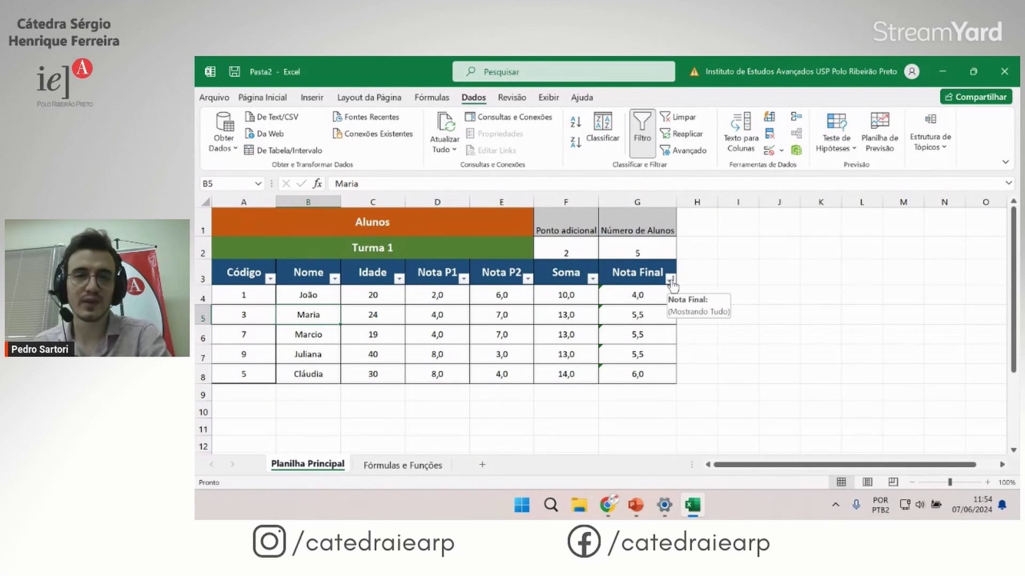
Step: Re-sort by Nota Final from largest to smallest, confirming Cláudia's row is first and João's last
click(670, 279)
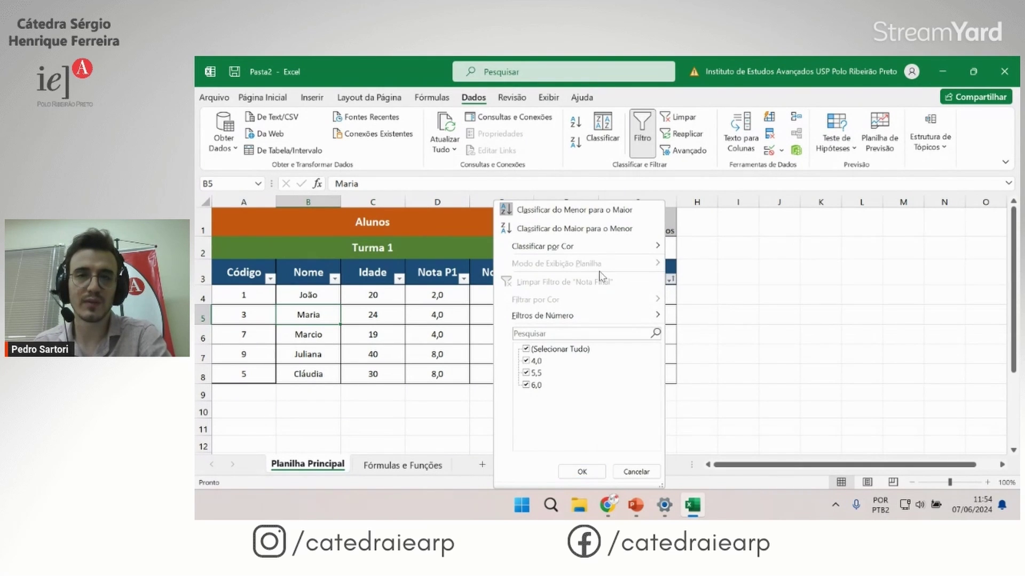
click(564, 230)
click(671, 335)
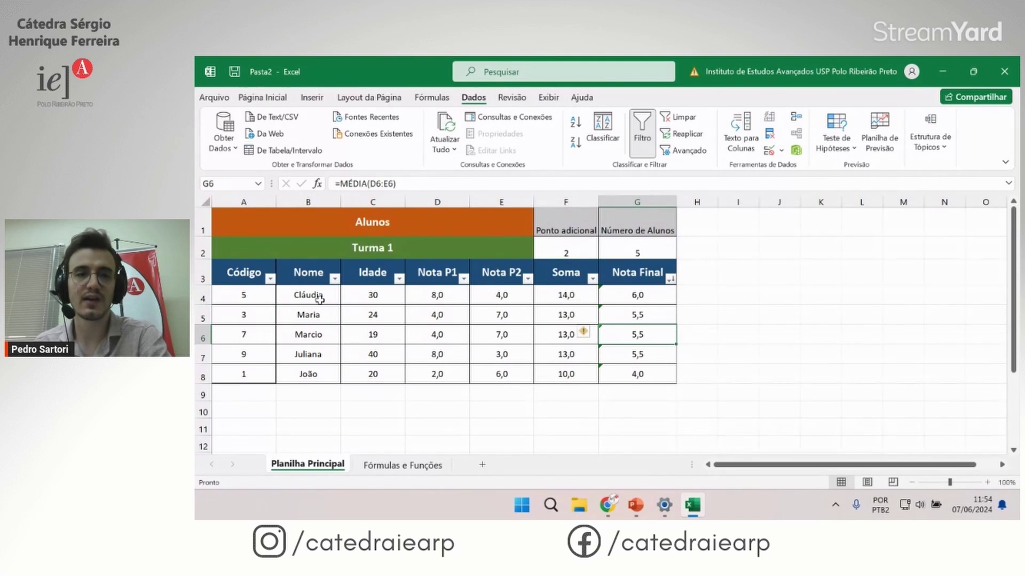
drag(319, 299, 635, 293)
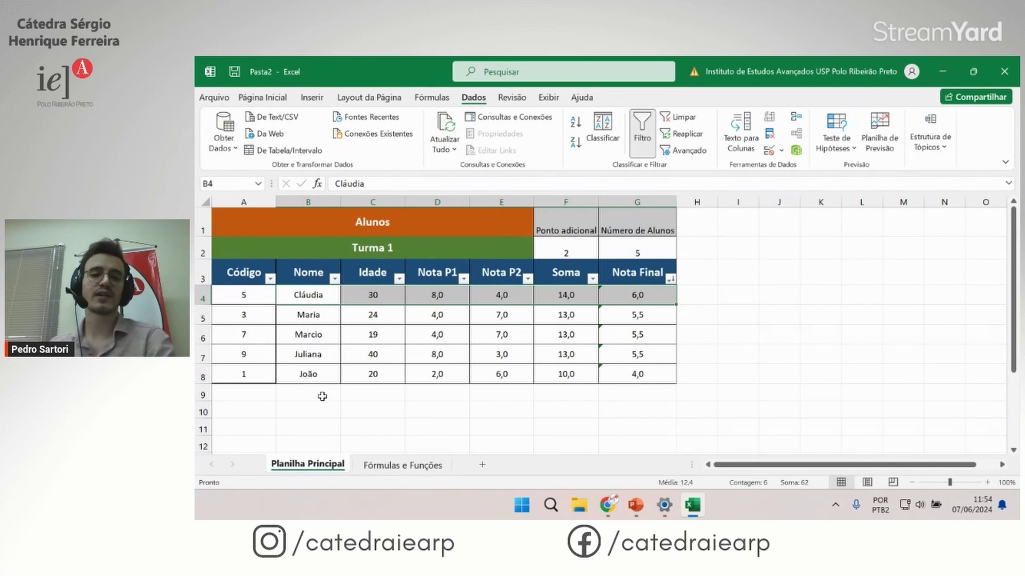
drag(307, 374, 639, 374)
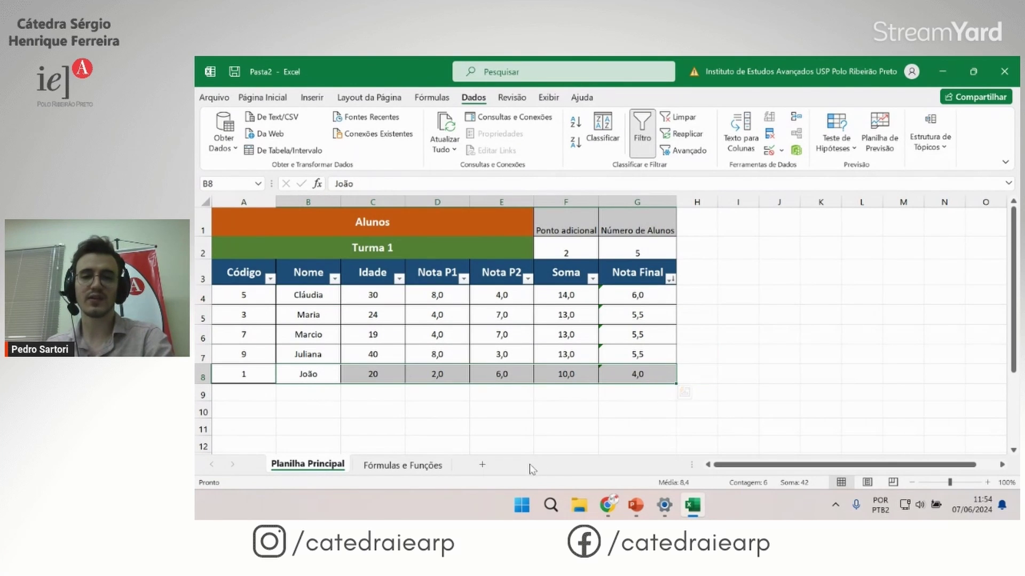
click(779, 334)
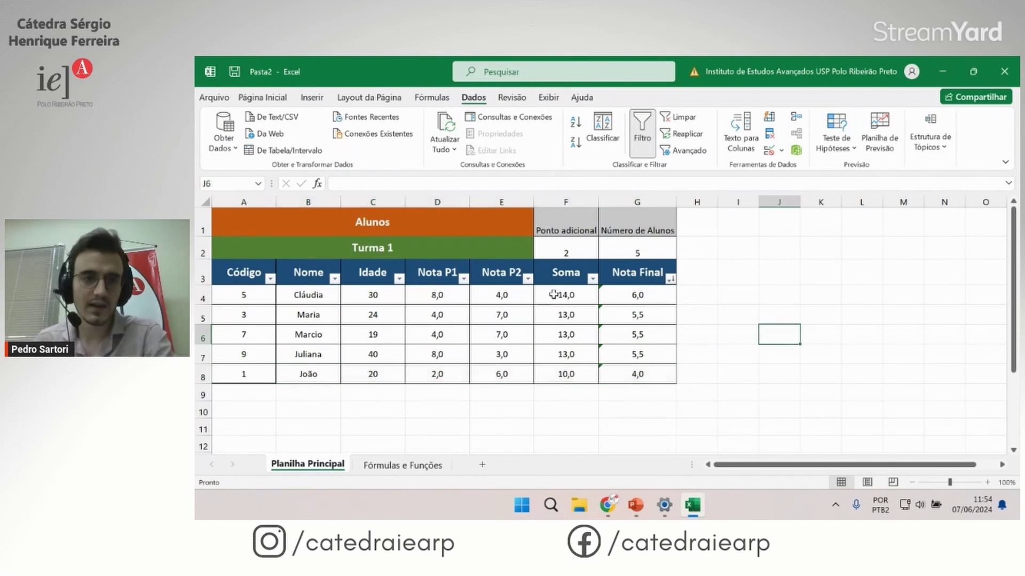
click(670, 280)
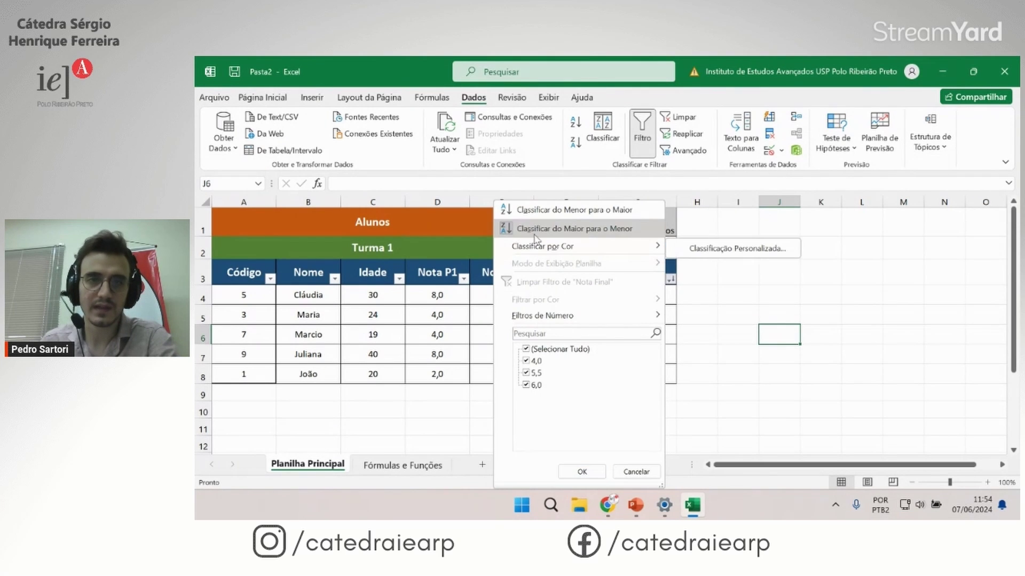
click(571, 228)
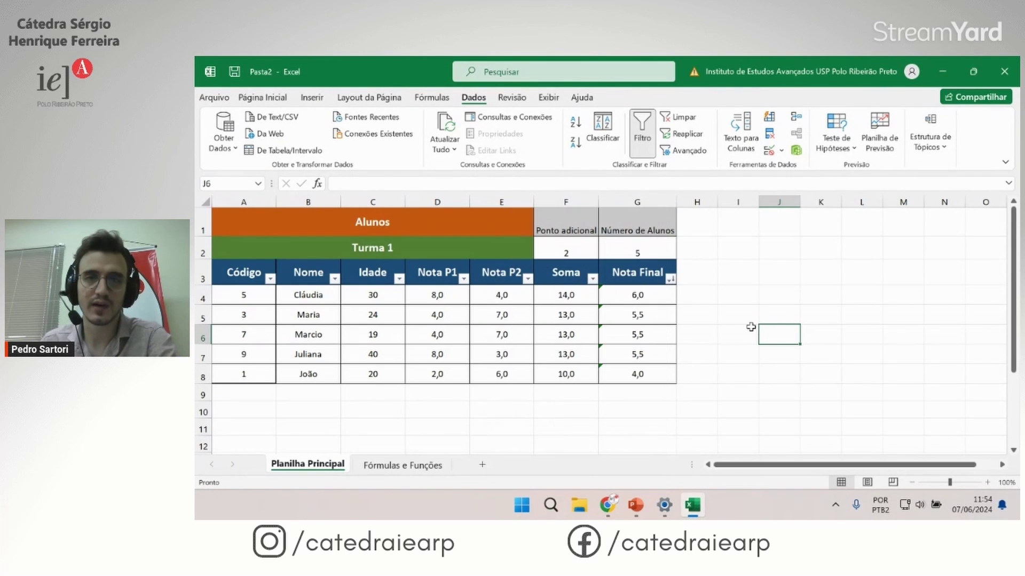
Step: Sort the rows by Código ascending, then alphabetically by Nome A to Z
click(270, 278)
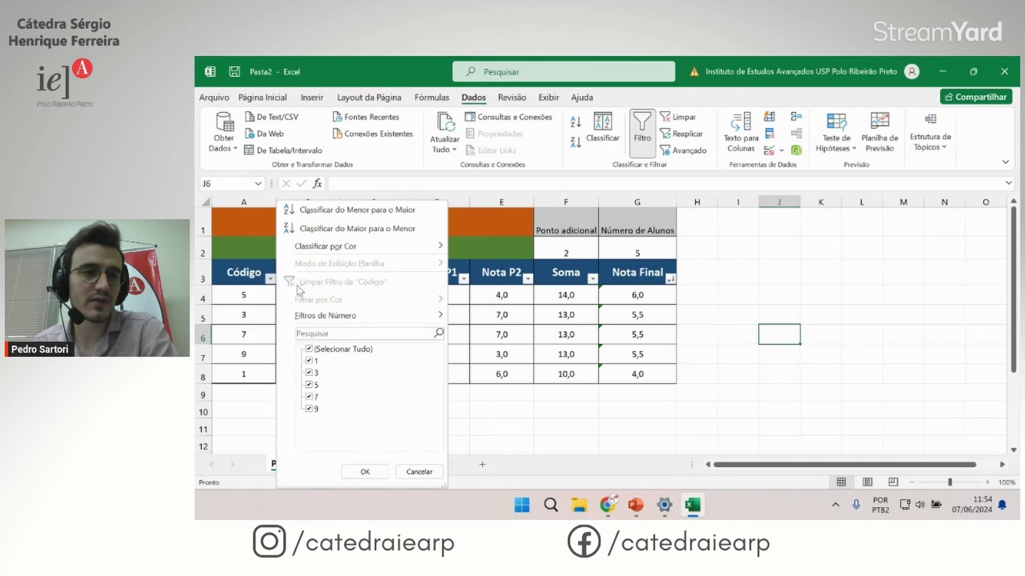
click(333, 211)
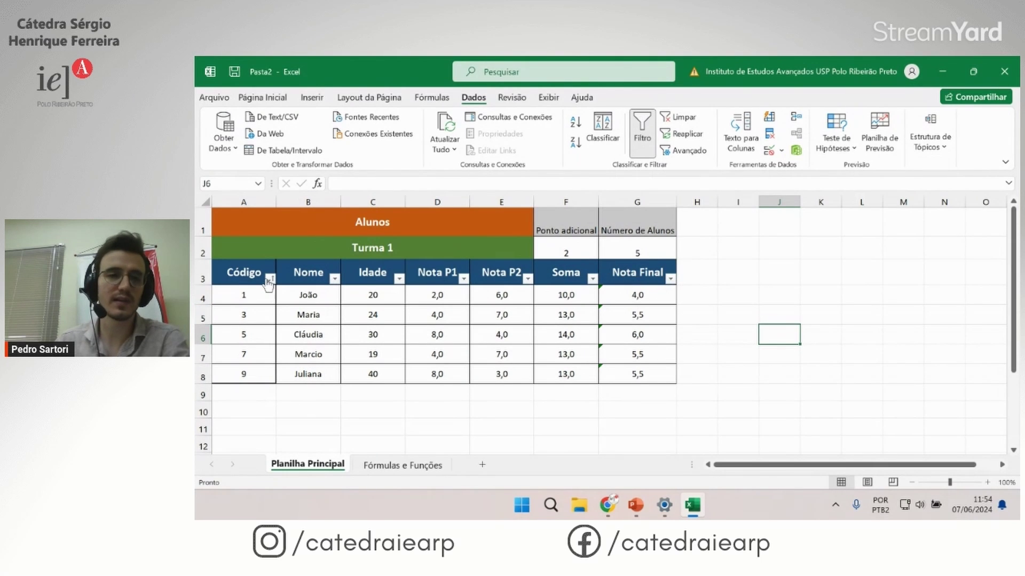
click(301, 288)
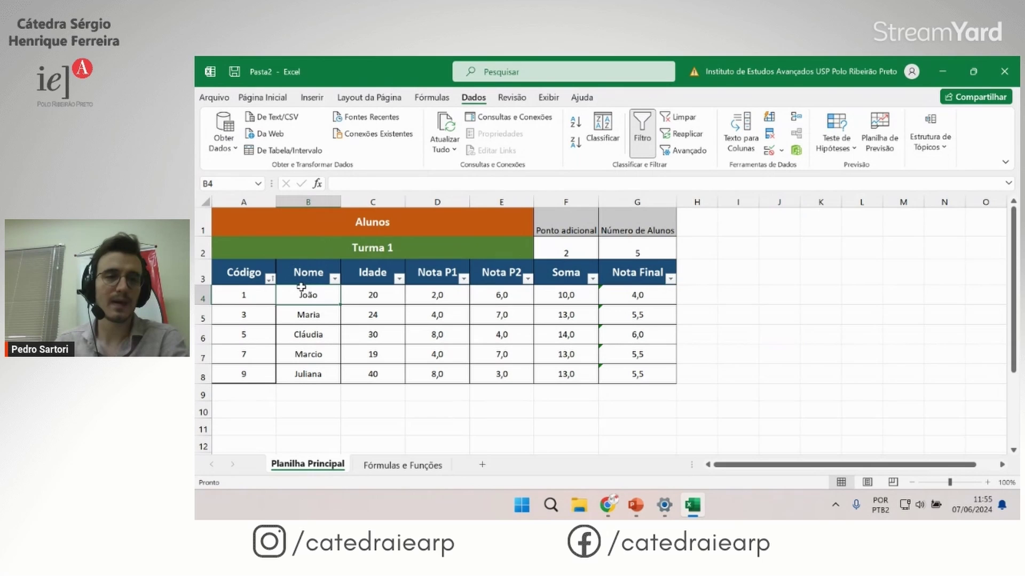
click(334, 279)
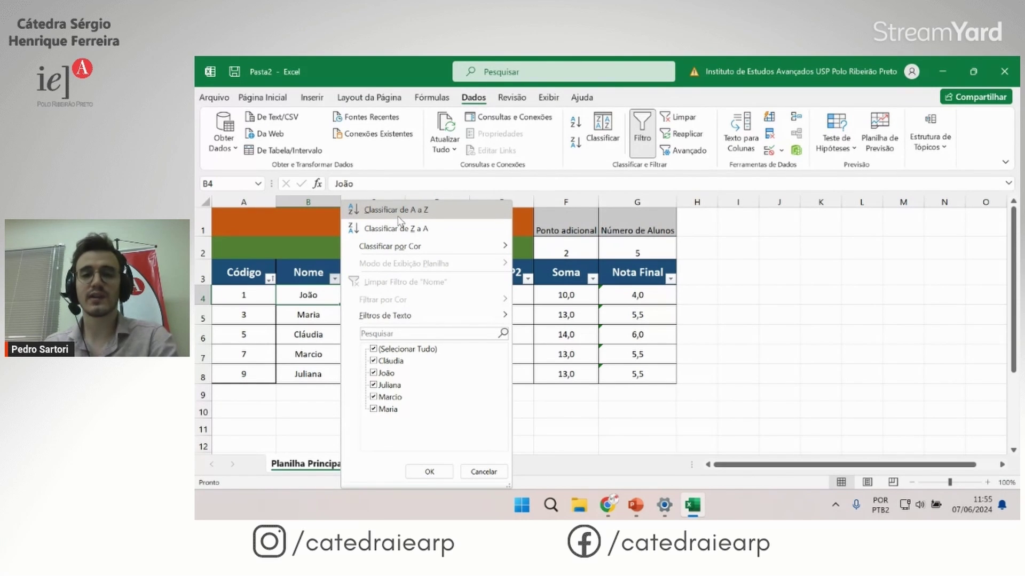
click(404, 211)
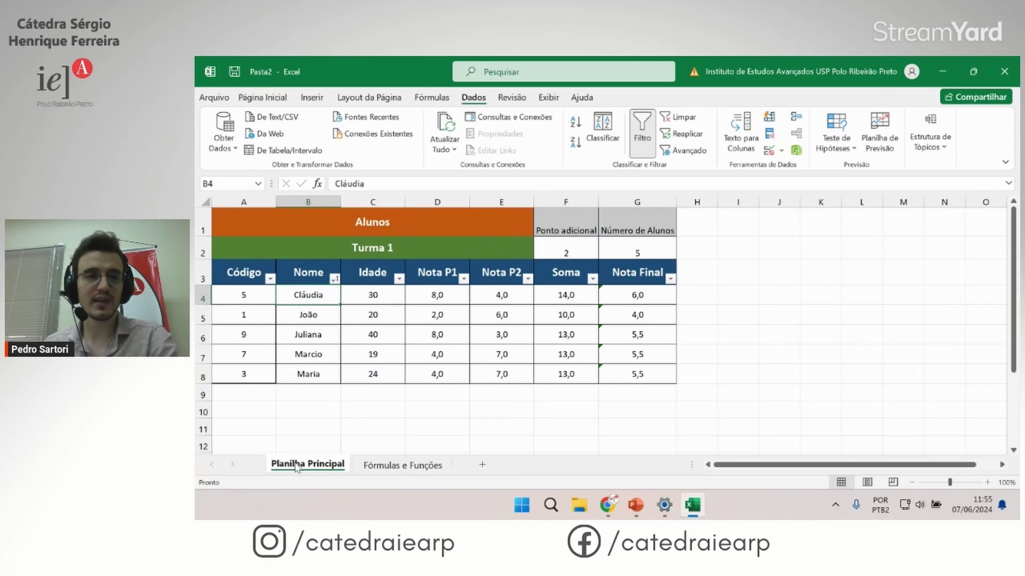
click(307, 350)
click(304, 296)
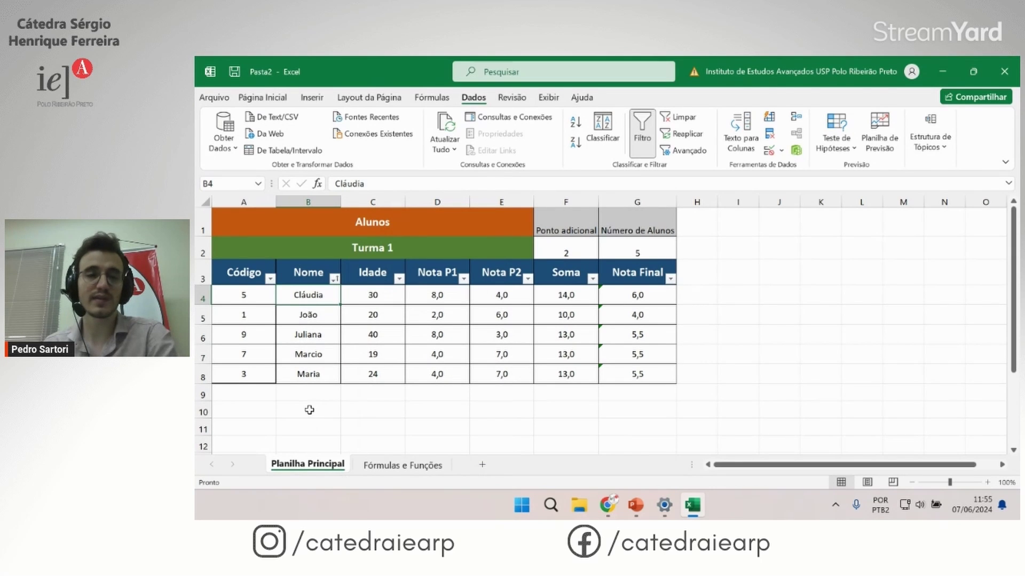
click(296, 322)
click(309, 336)
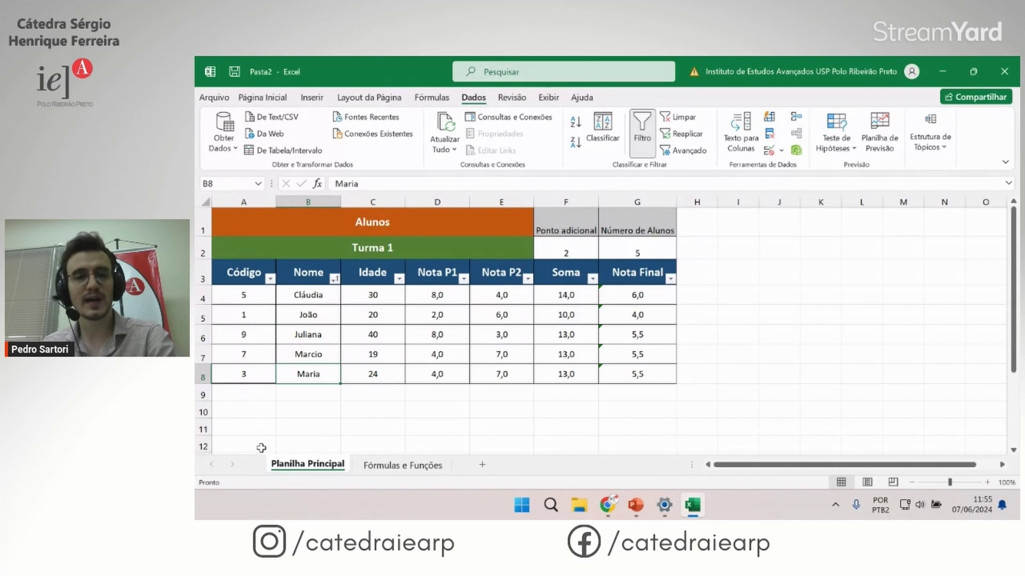
Step: Sort by Idade from youngest to oldest, with Marcio at 19 first and Juliana at 40 last
click(399, 278)
click(291, 213)
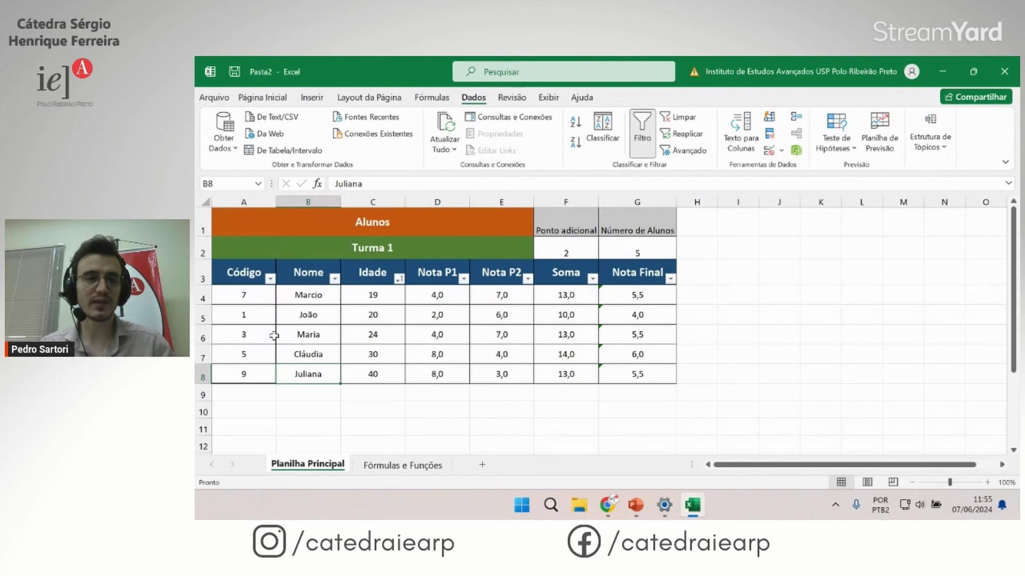
click(386, 348)
click(313, 292)
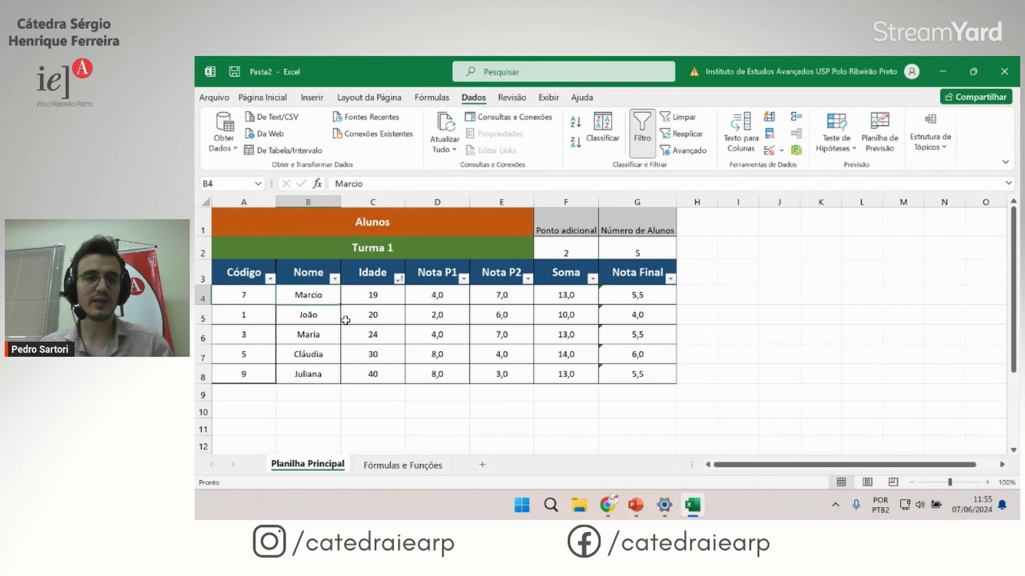
click(310, 373)
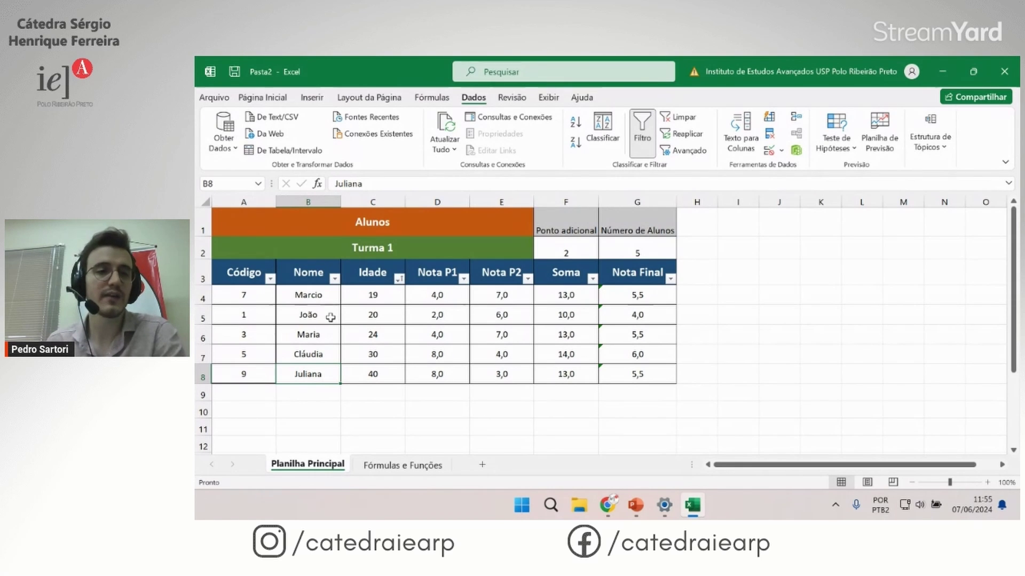
click(643, 335)
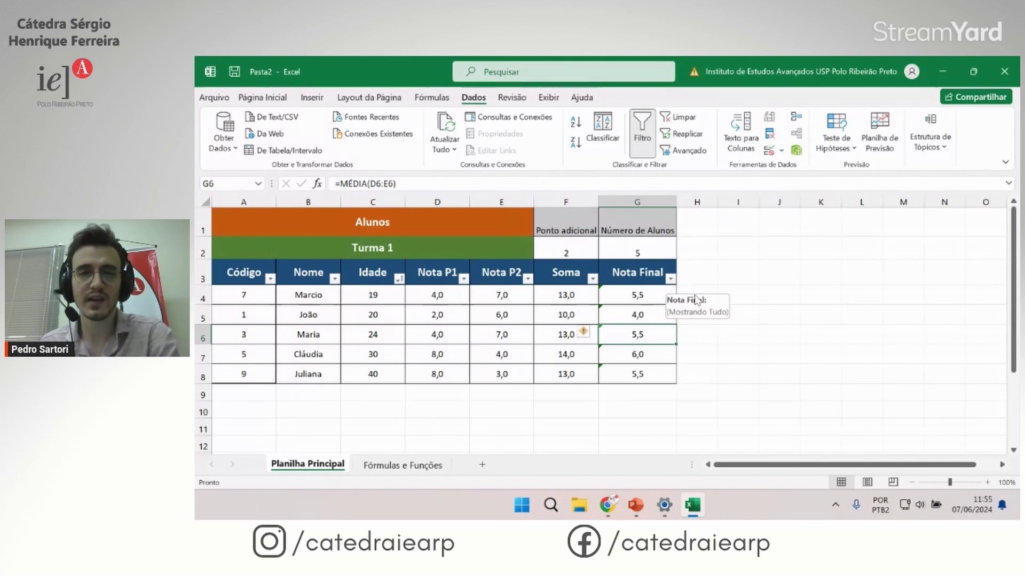
Step: Filter Nota Final to show only grades greater than or equal to 6
click(671, 278)
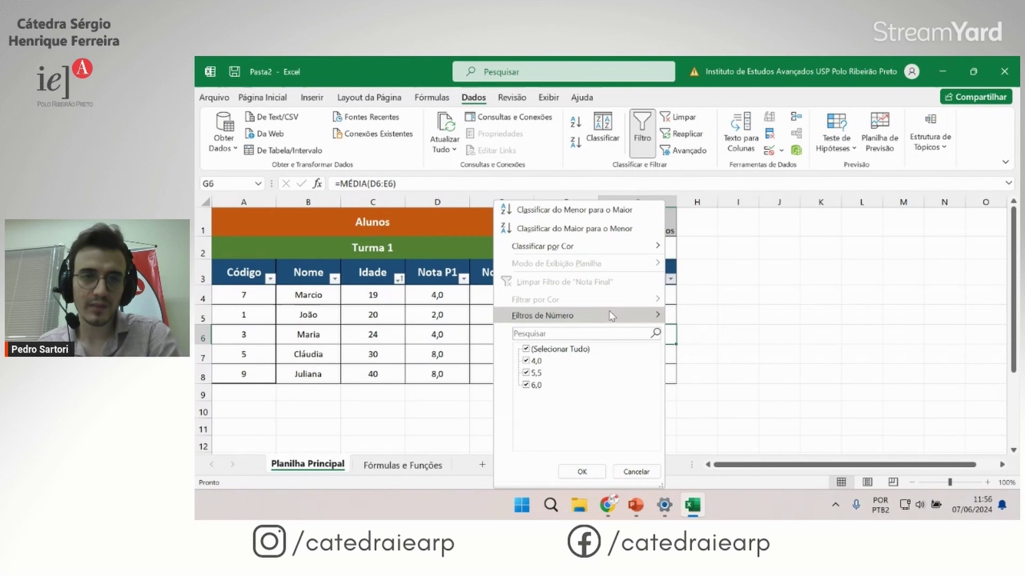
mouse_move(584, 316)
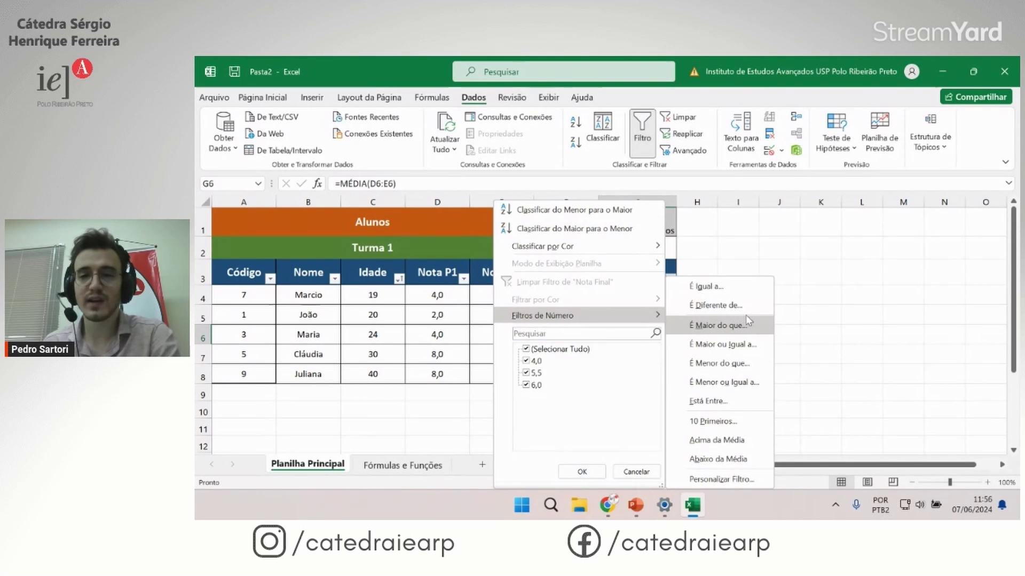
click(742, 346)
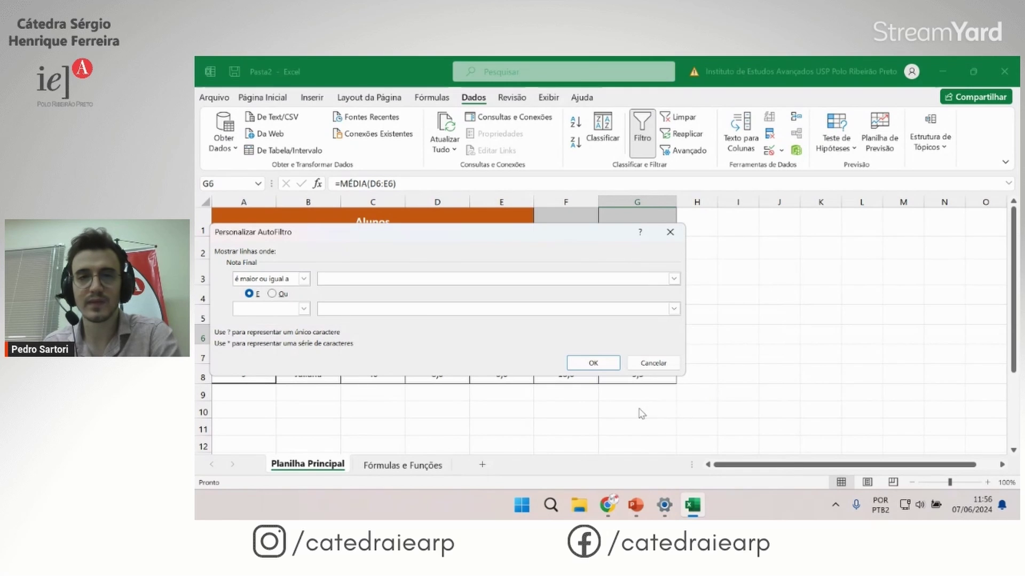
drag(371, 234, 653, 223)
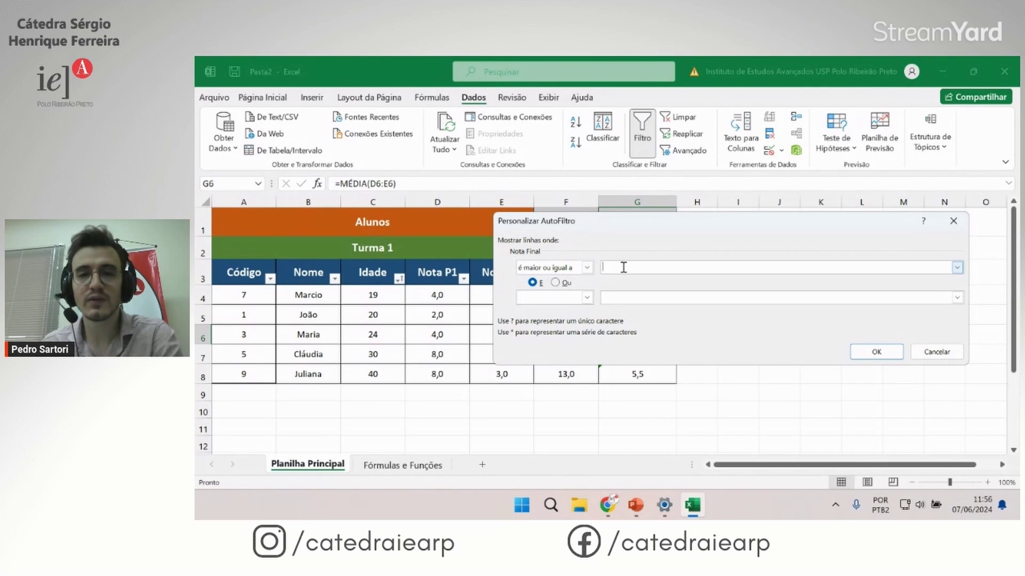
text(6)
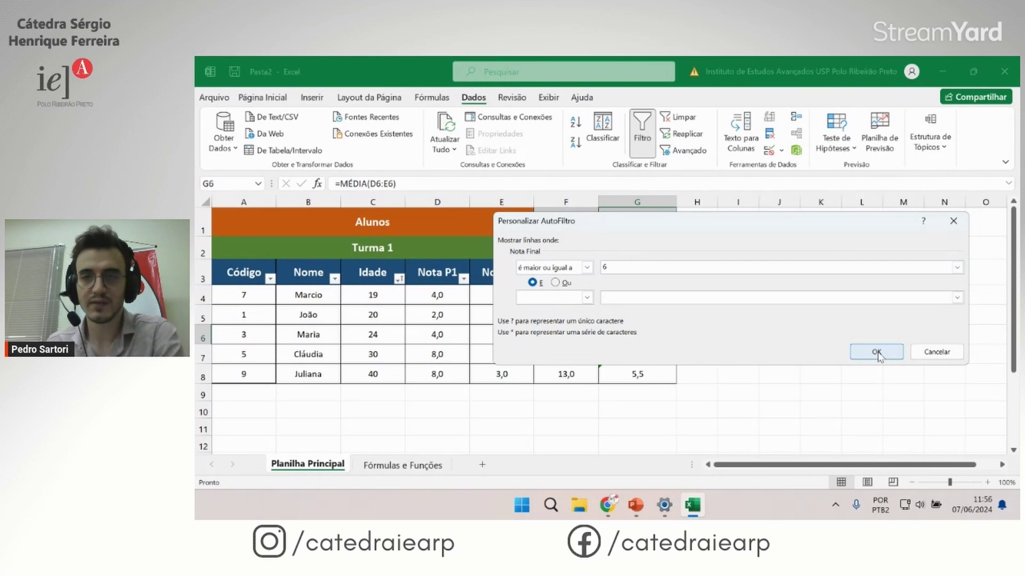
click(877, 352)
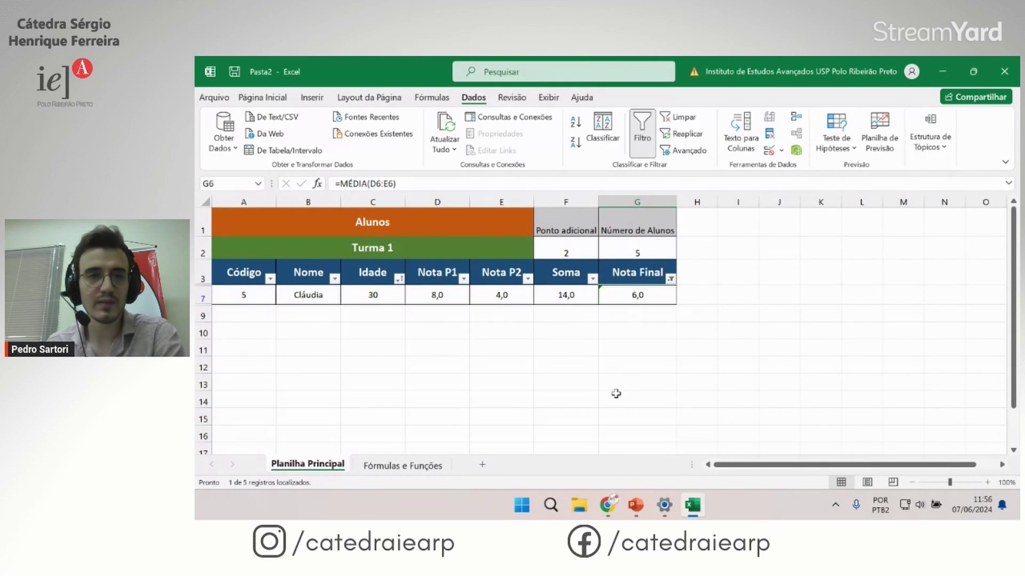
Step: Check Cláudia's grade, then clear the Nota Final filter so all five students return
click(637, 288)
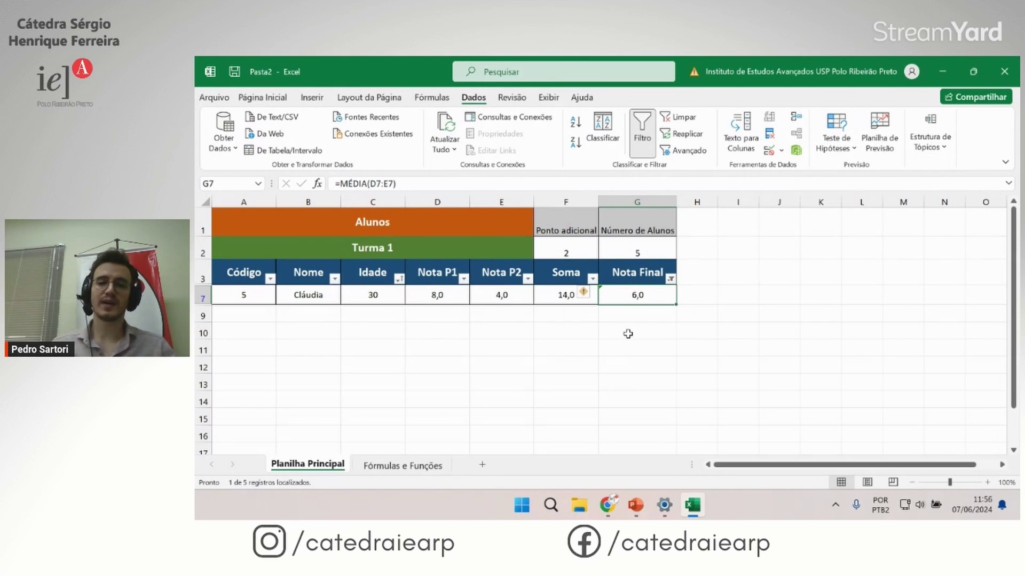
click(670, 278)
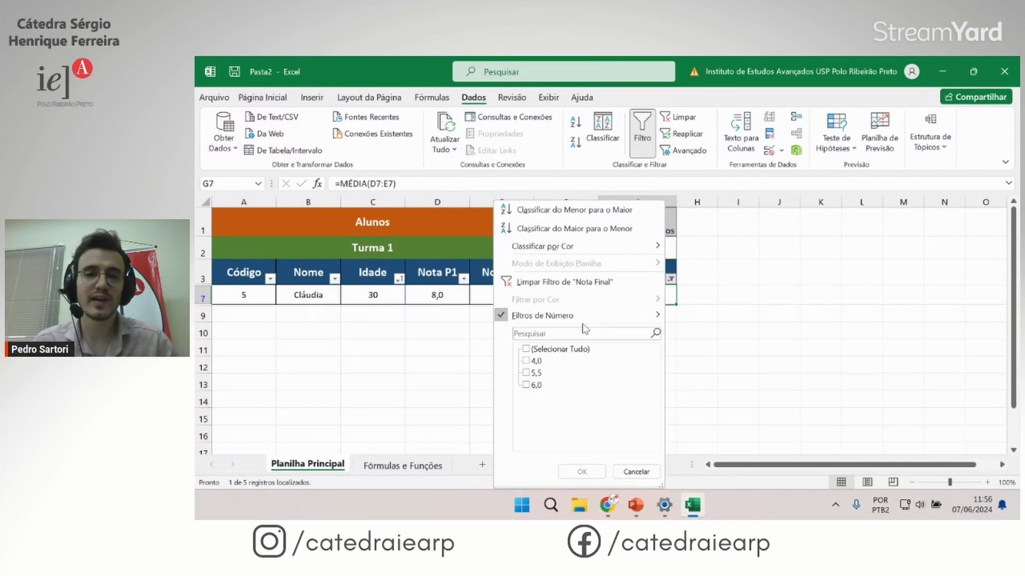
click(550, 282)
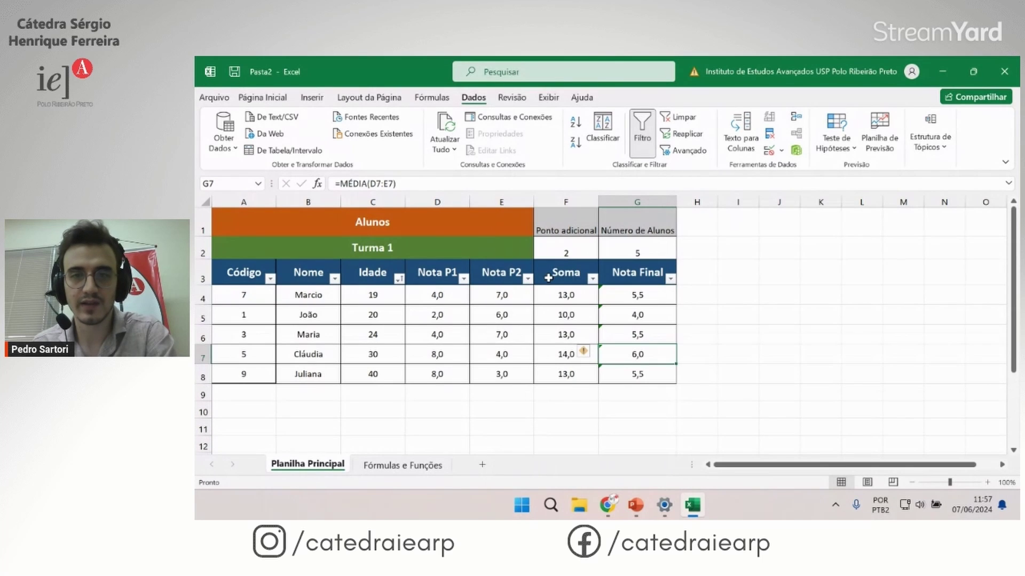
click(671, 278)
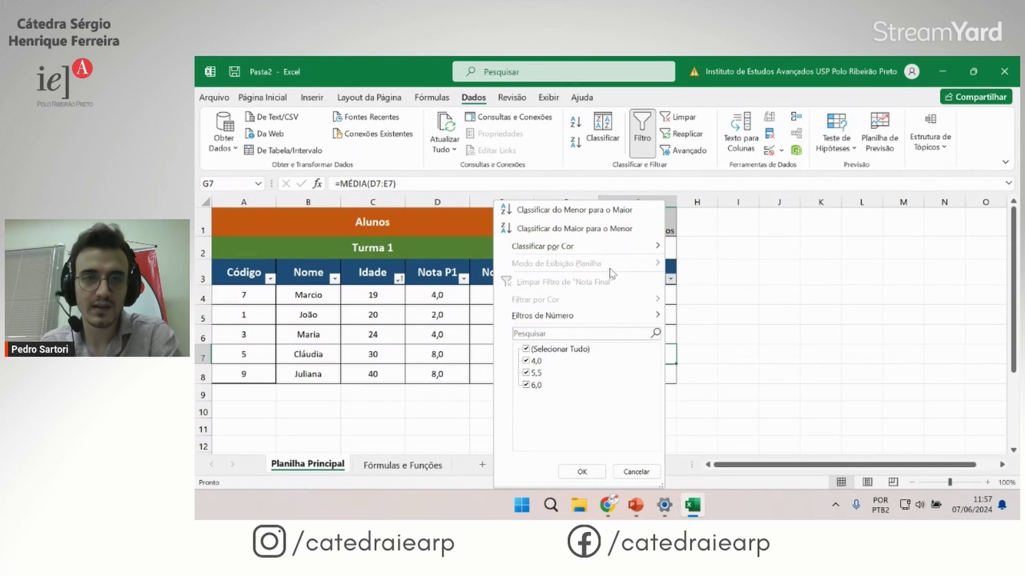
mouse_move(542, 315)
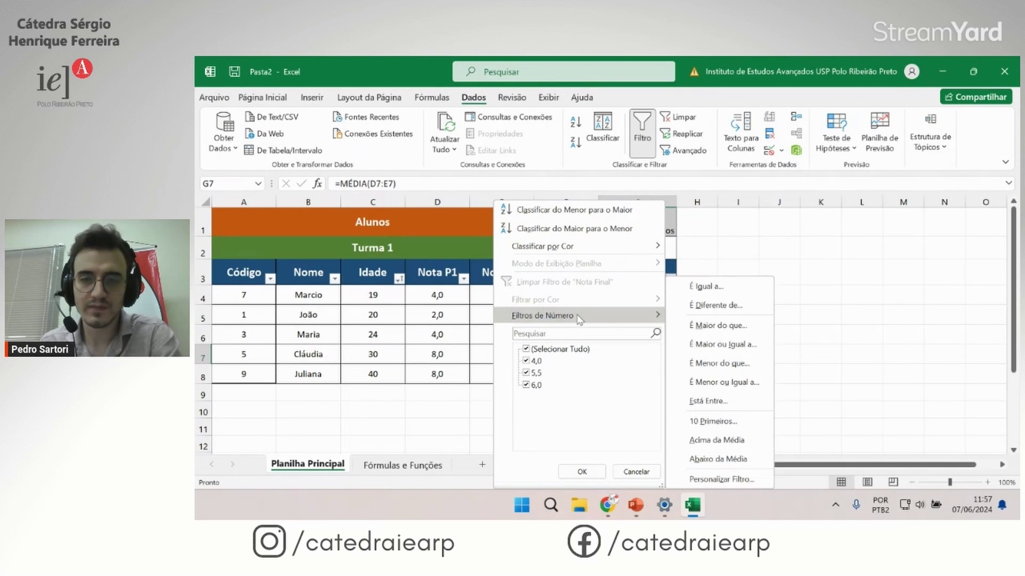
click(720, 365)
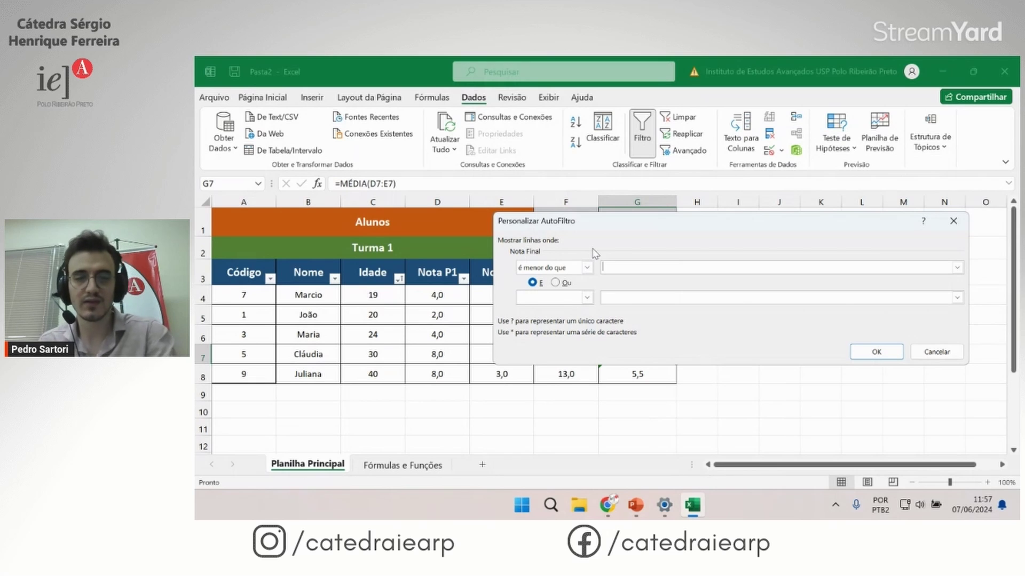
text(6)
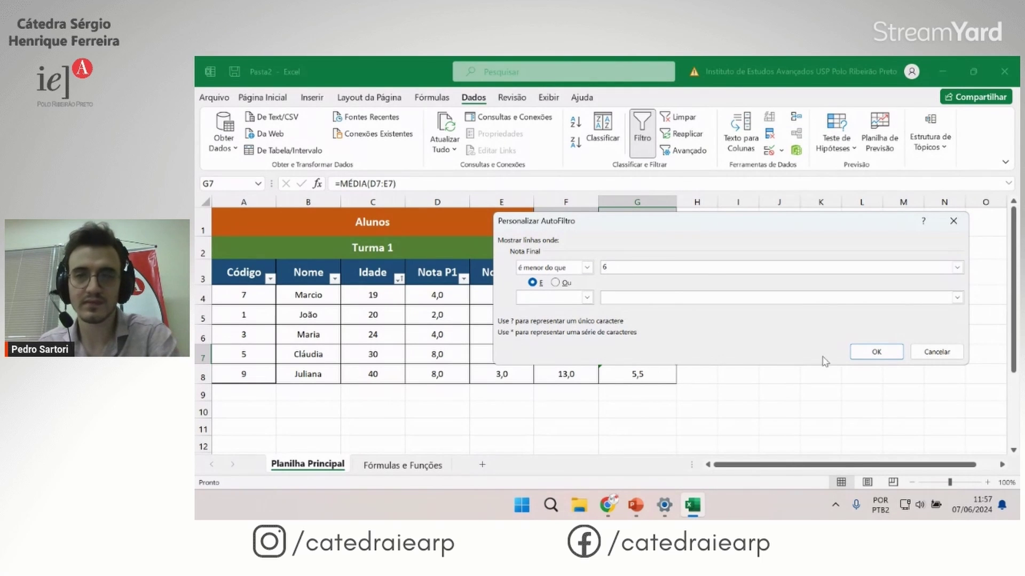
click(880, 352)
click(779, 354)
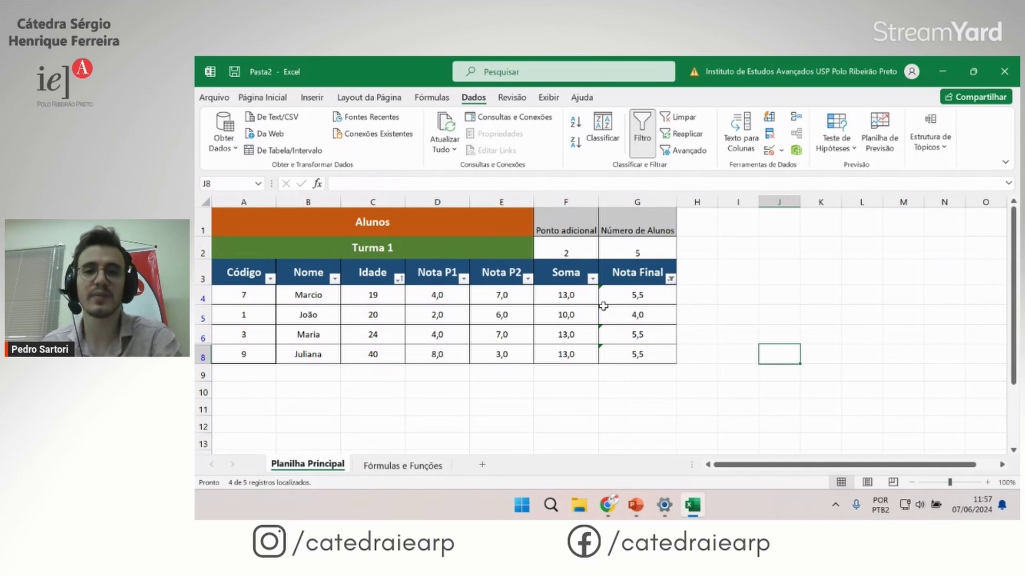
drag(627, 295, 629, 359)
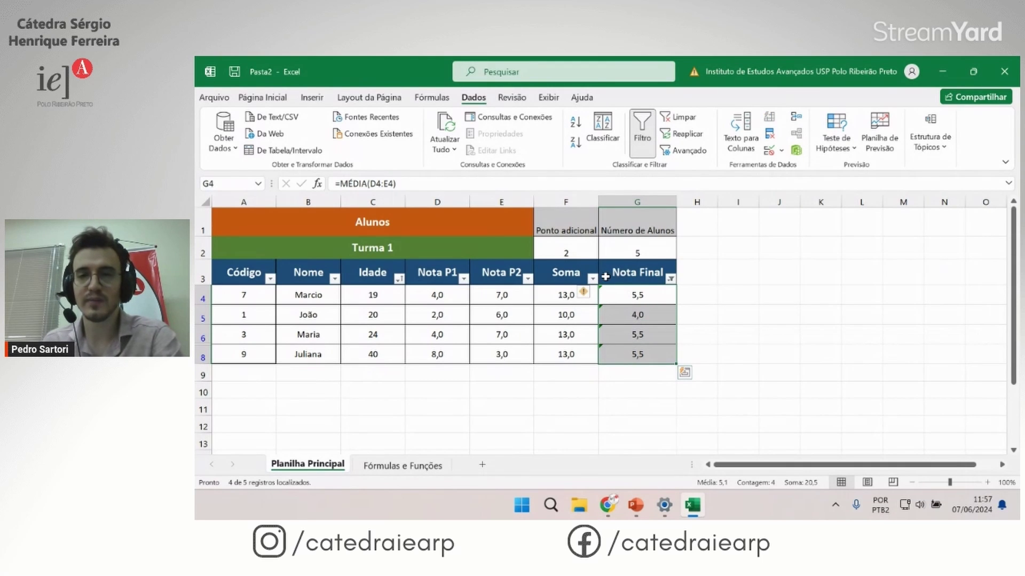
click(738, 334)
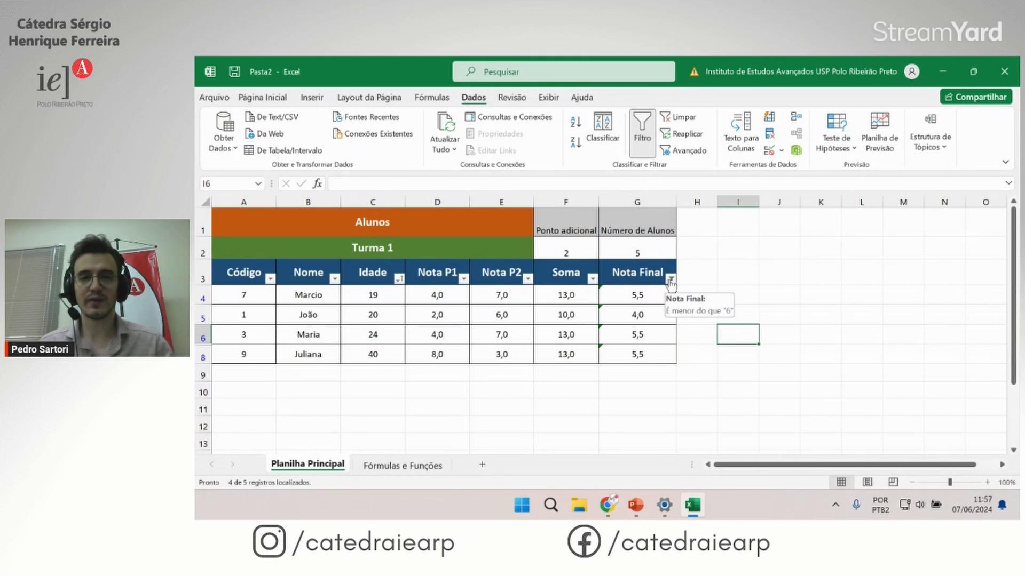
click(670, 279)
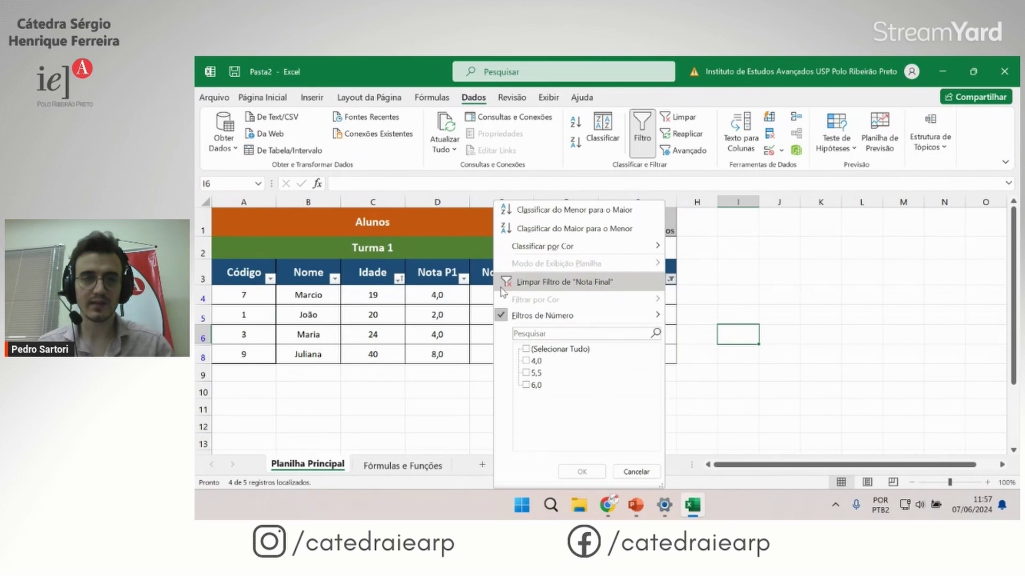
click(539, 282)
click(298, 339)
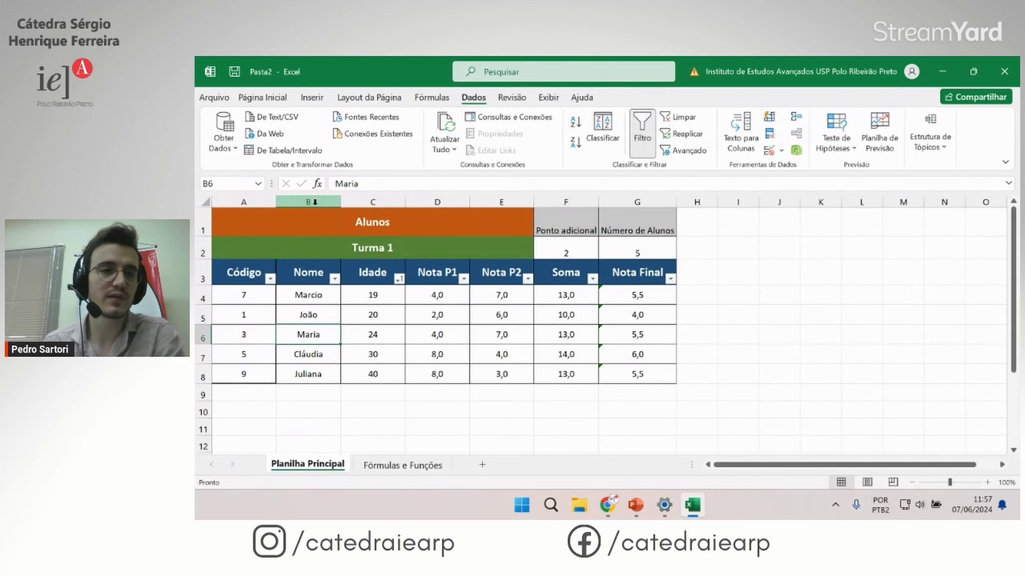
Step: Insert a new column B before Nome and give it the header Sexo
right_click(314, 201)
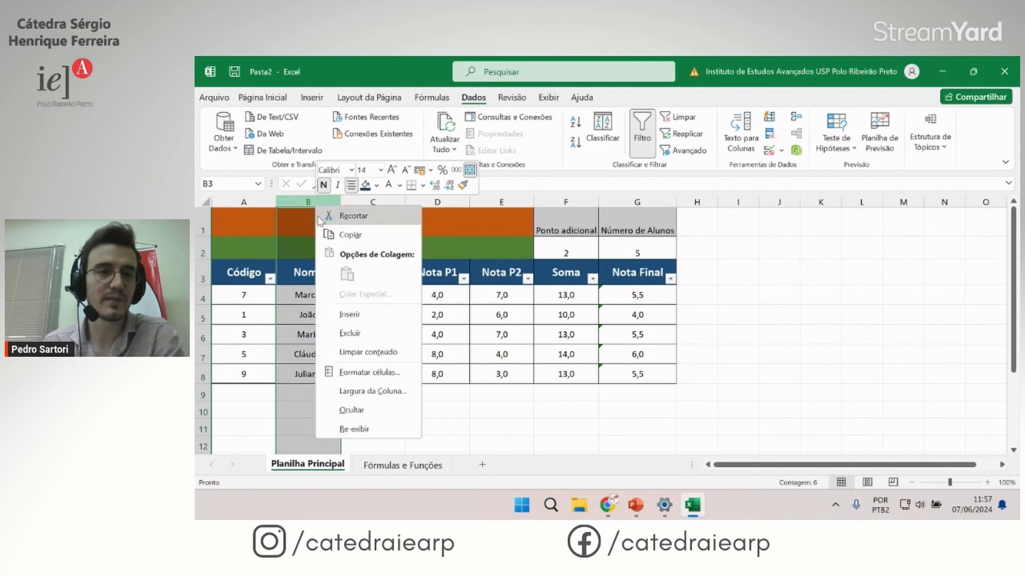
click(366, 316)
click(379, 397)
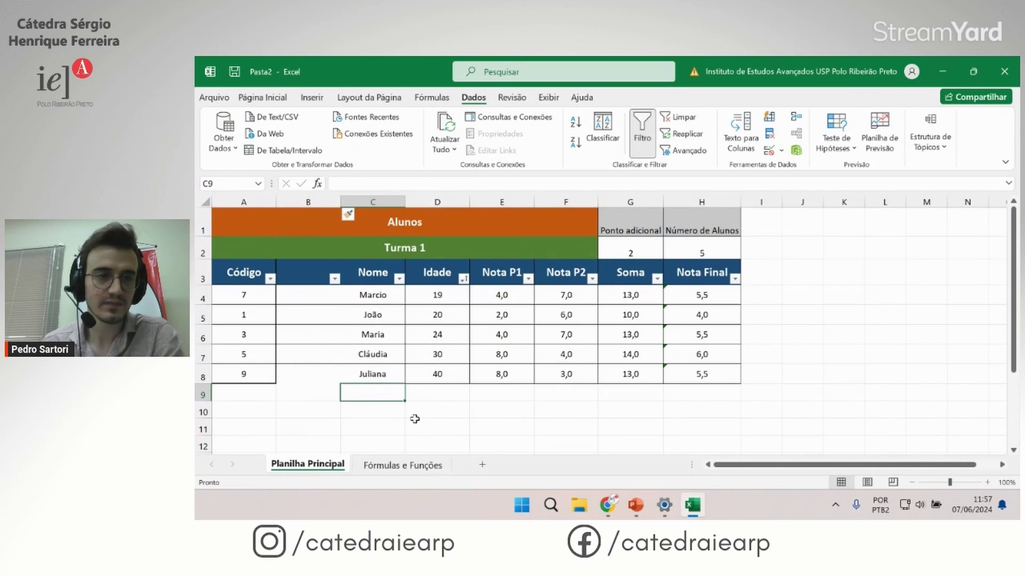
click(294, 272)
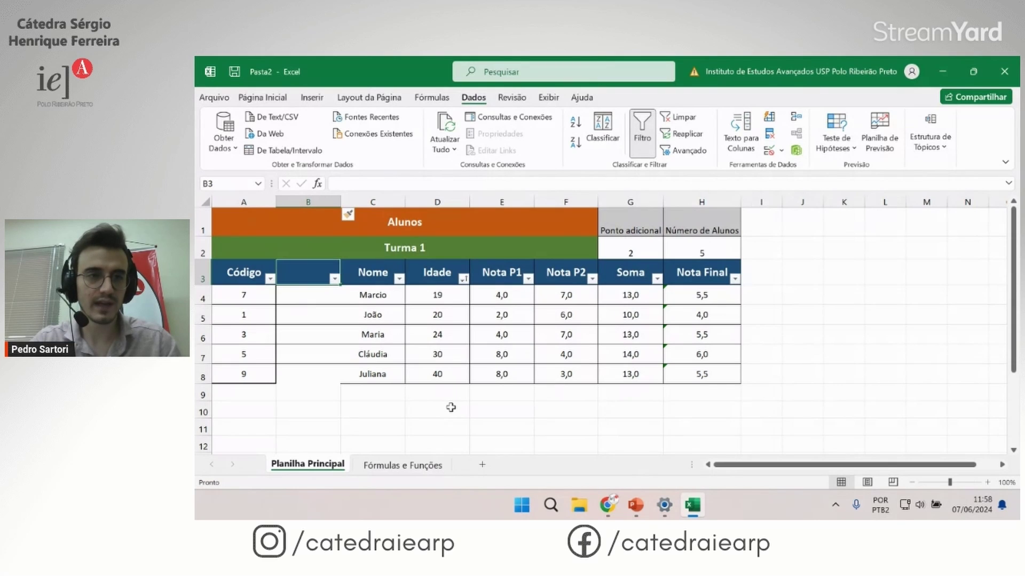
text(s)
text(S)
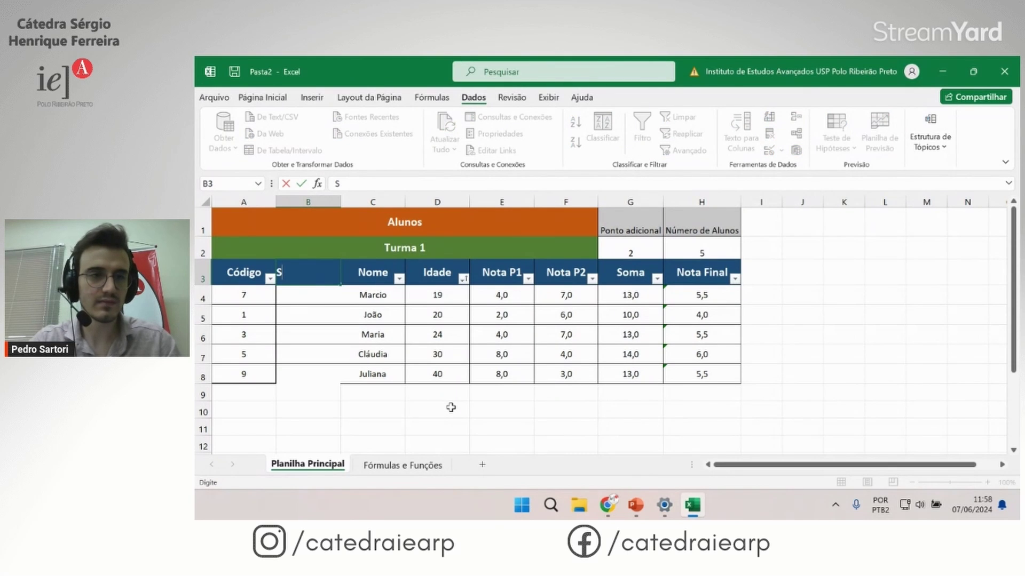
text(xo)
key(Return)
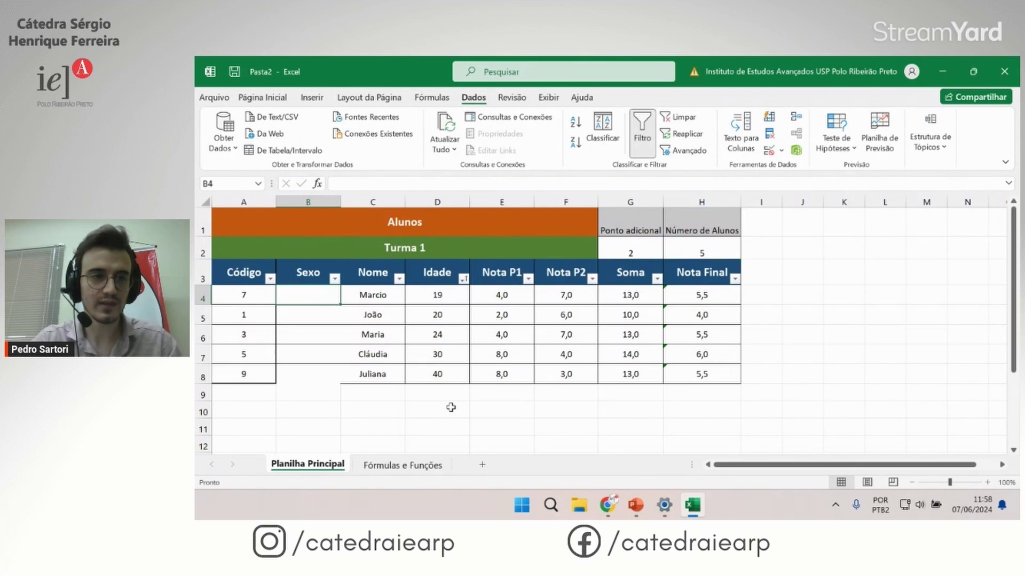
Step: Enter M, M, F, F, F for Marcio, João, Maria, Cláudia and Juliana
text(M)
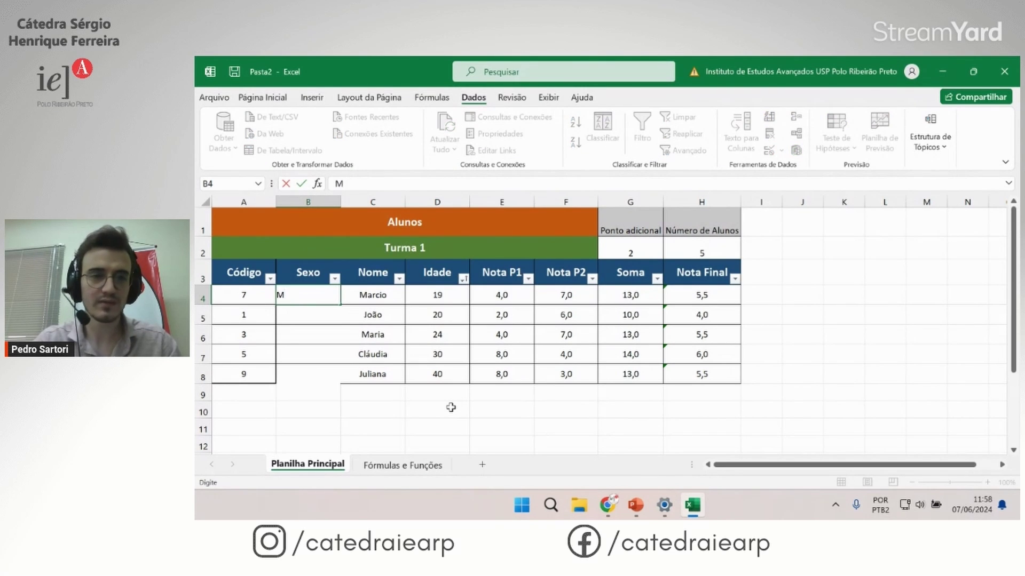
key(Return)
text(M)
key(Return)
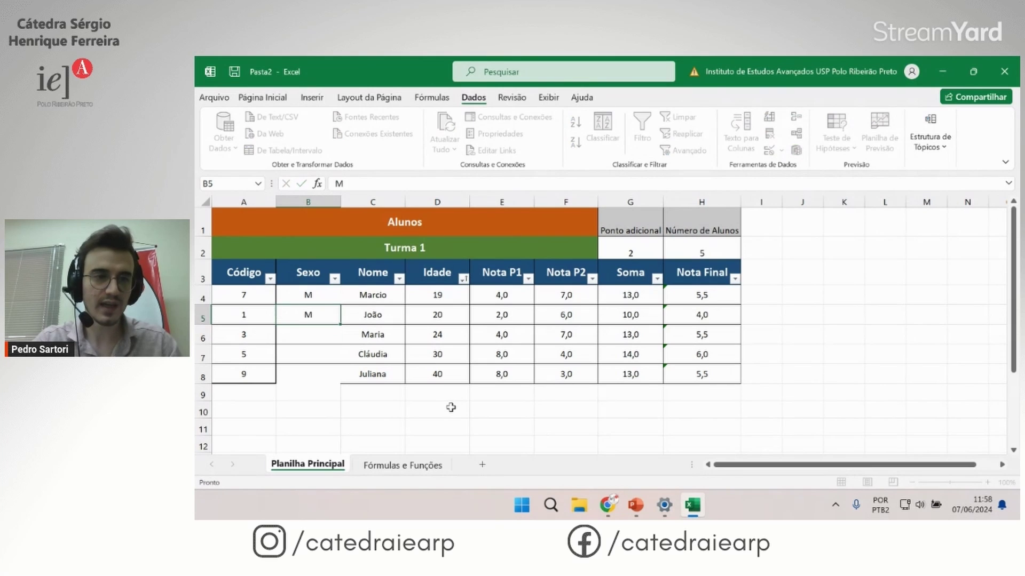
text(F)
key(Return)
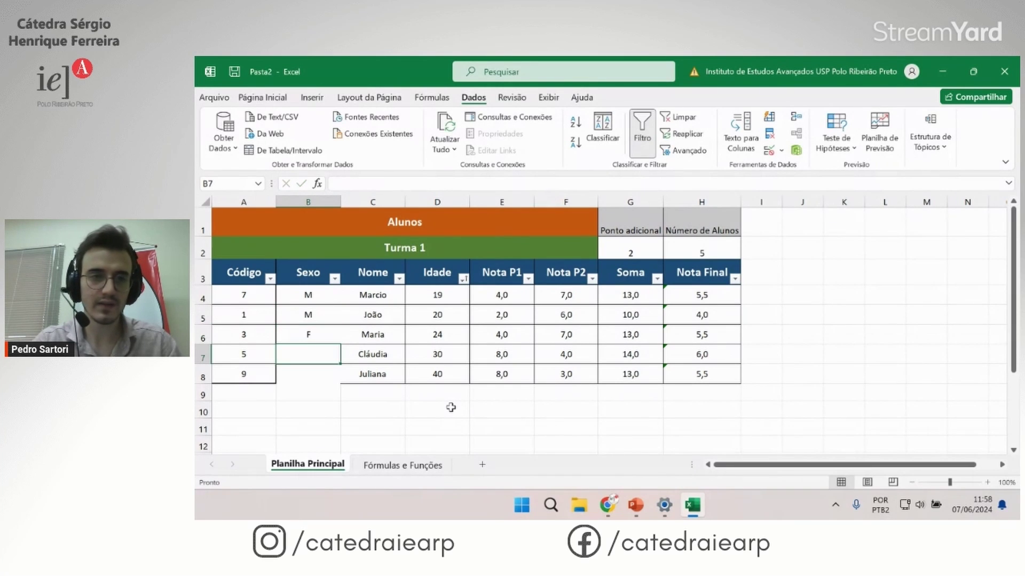
text(F)
key(Return)
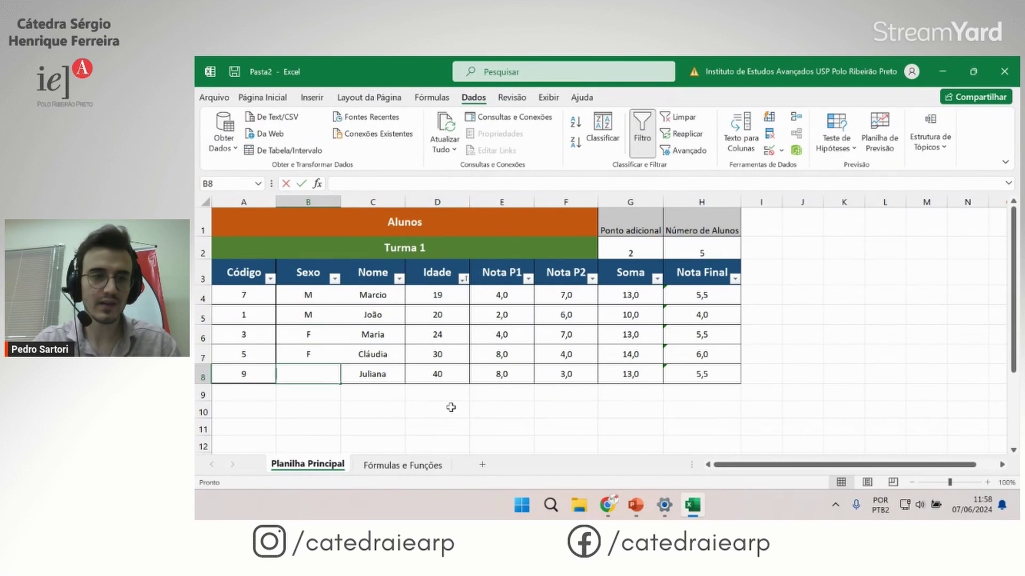
text(F)
drag(244, 296, 253, 374)
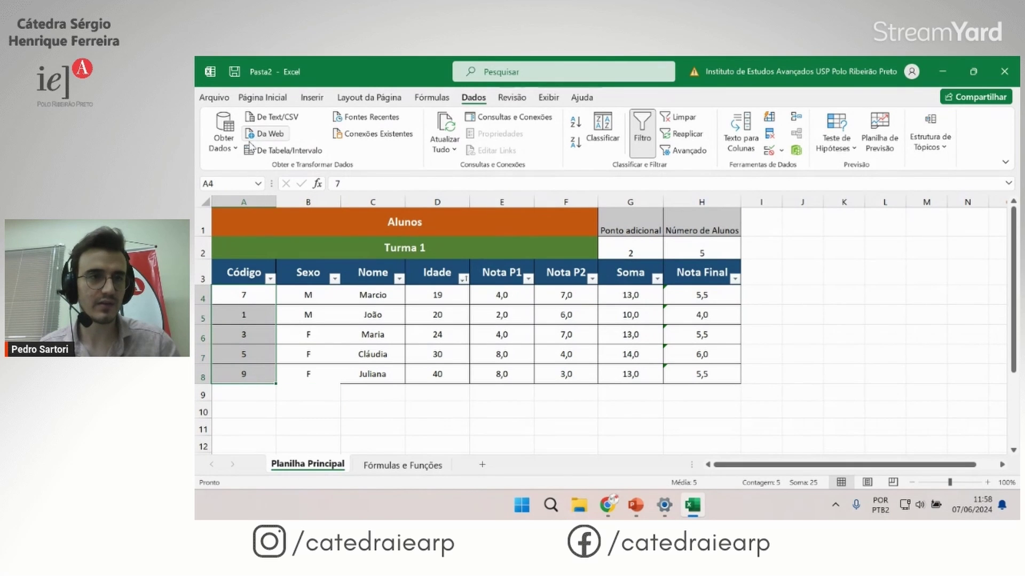
Step: Use Pincel de Formatação to copy the Código cells' formatting onto Sexo cells B3:B8
click(257, 99)
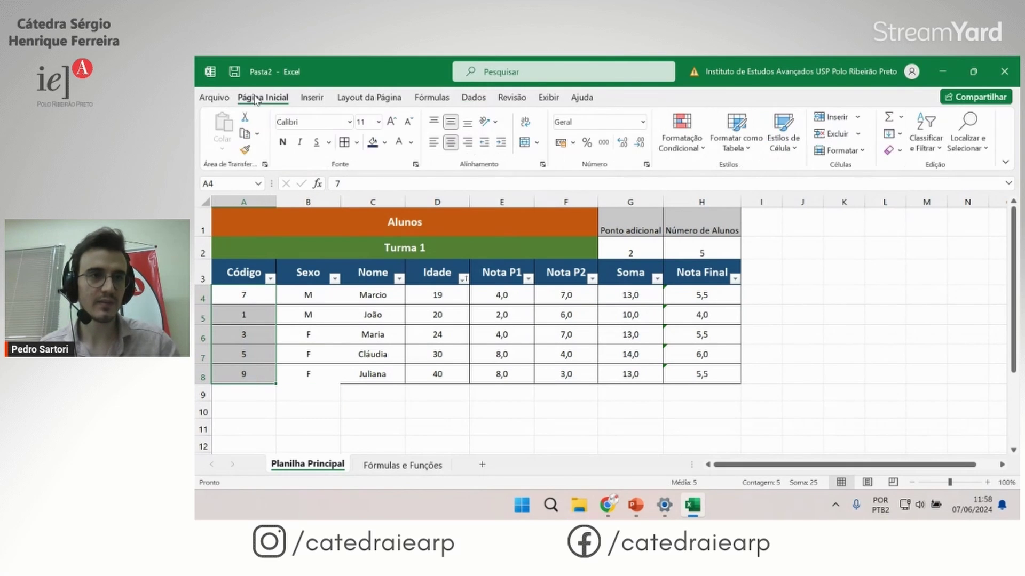
click(245, 151)
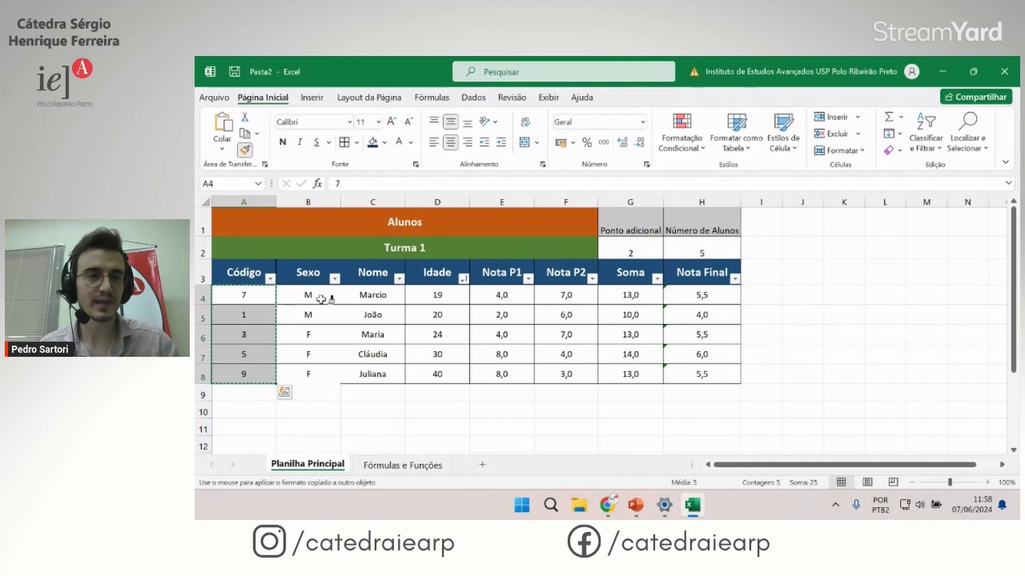
drag(320, 273, 332, 380)
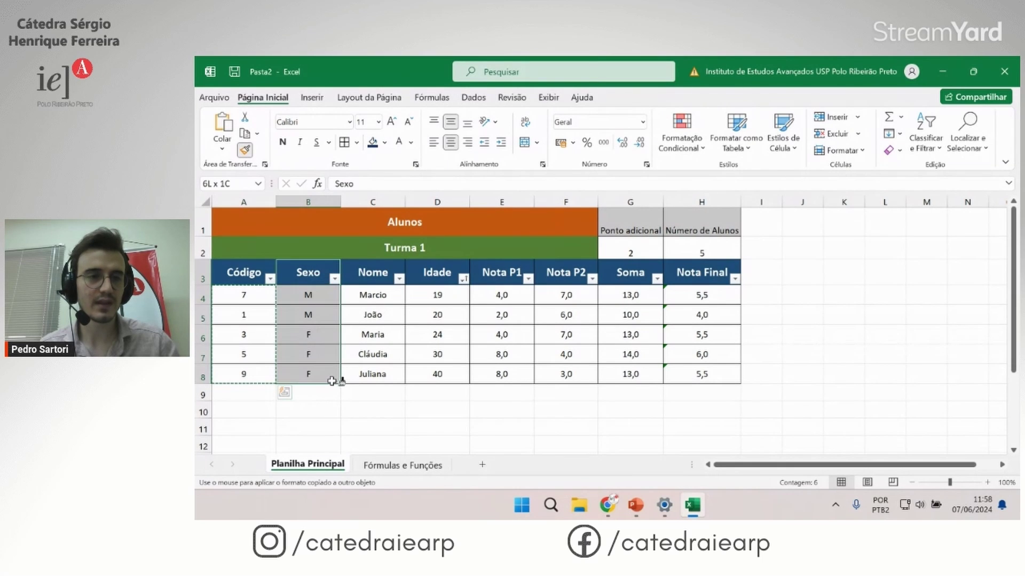
click(414, 354)
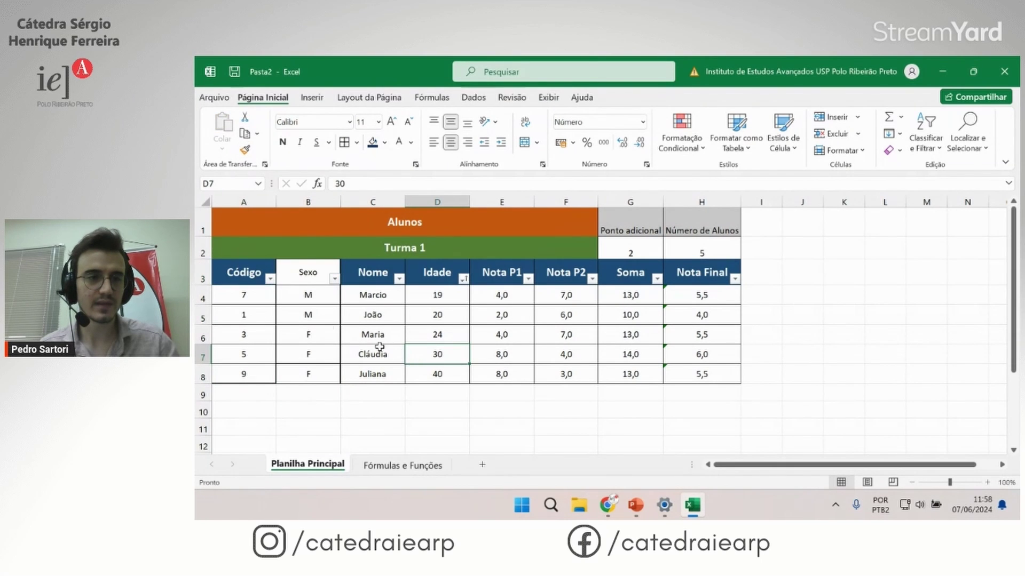
click(380, 348)
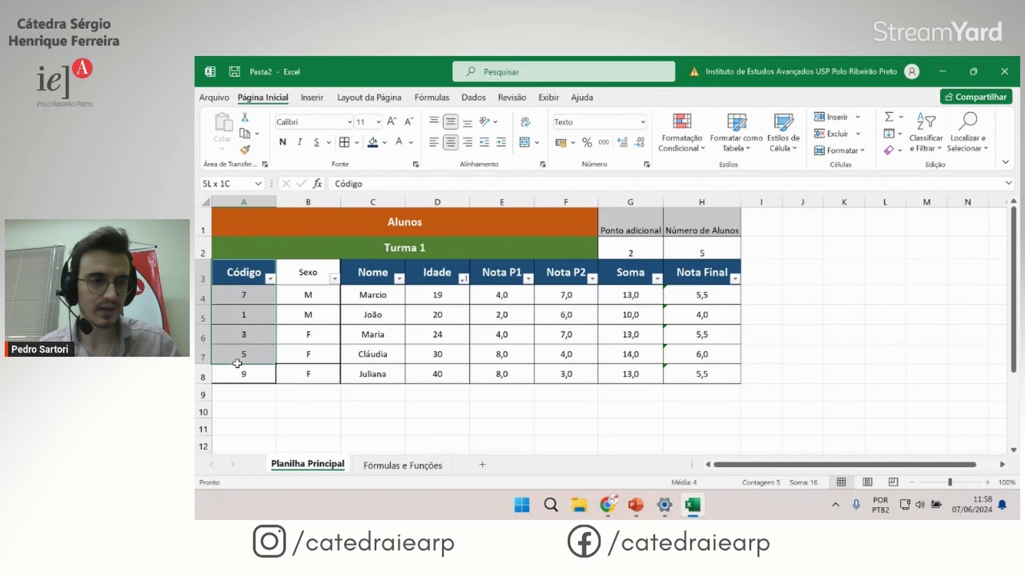
Step: Reapply the formatting from A3:A8, header included, onto Sexo cells B3:B8
drag(234, 272, 240, 373)
click(244, 148)
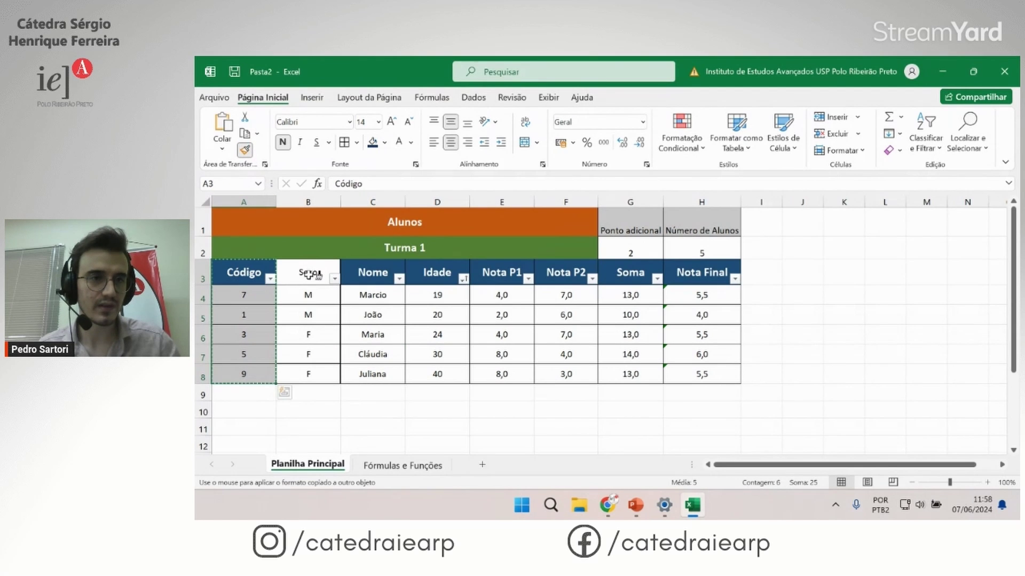
drag(309, 273, 312, 375)
click(393, 329)
click(565, 427)
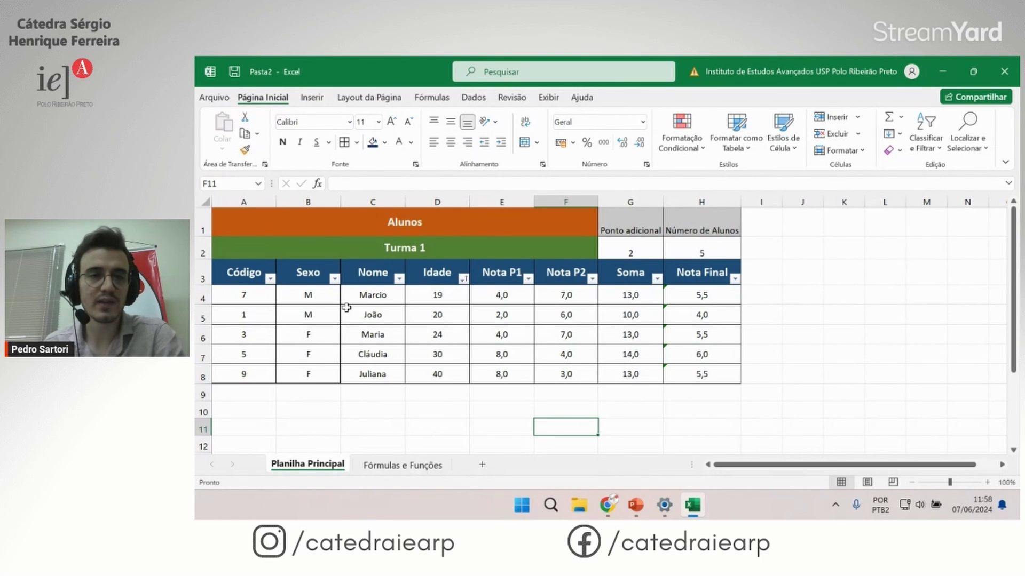
Step: Filter the Sexo column to show only the M students
click(334, 278)
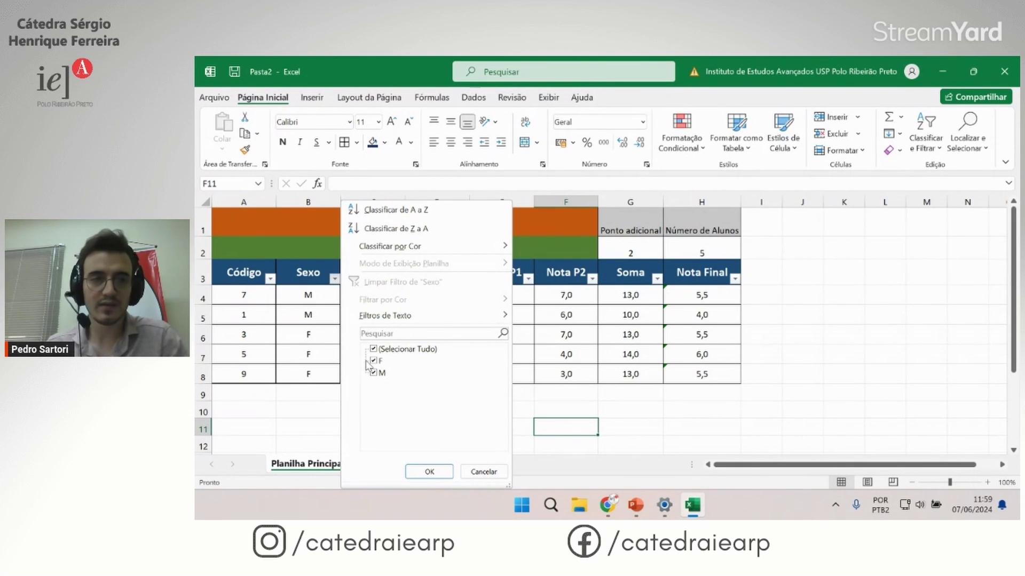
click(373, 373)
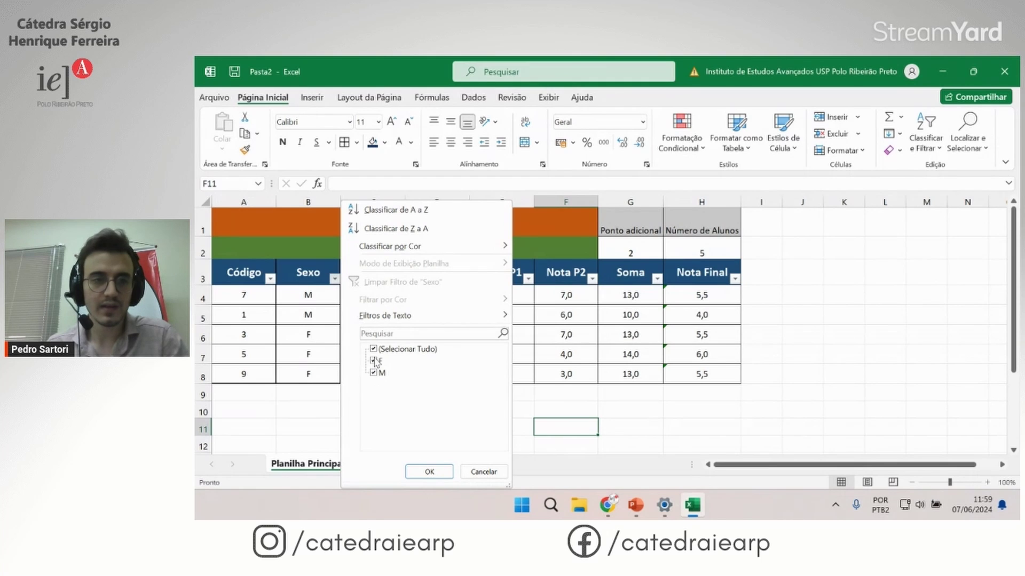
click(374, 361)
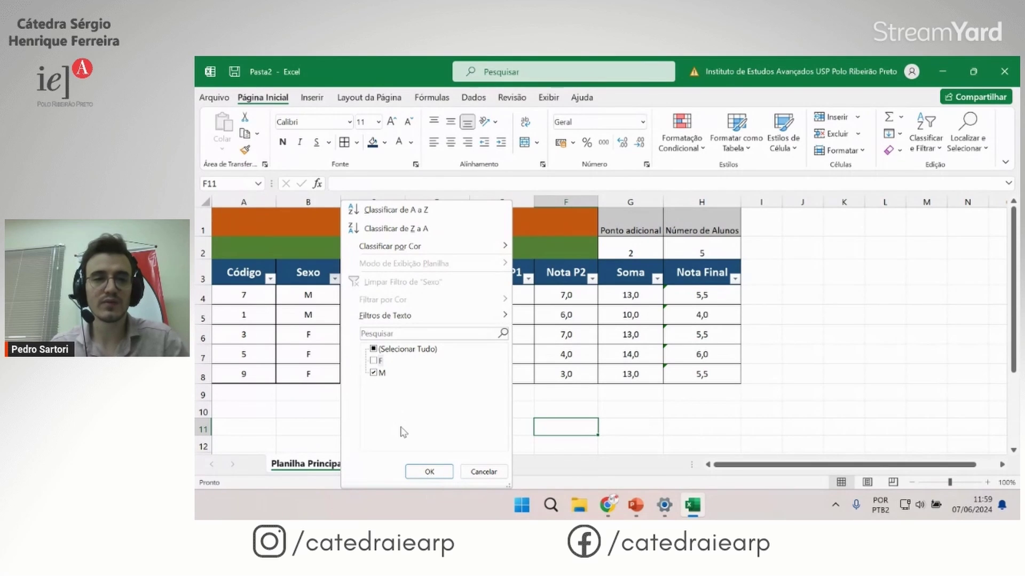
click(429, 472)
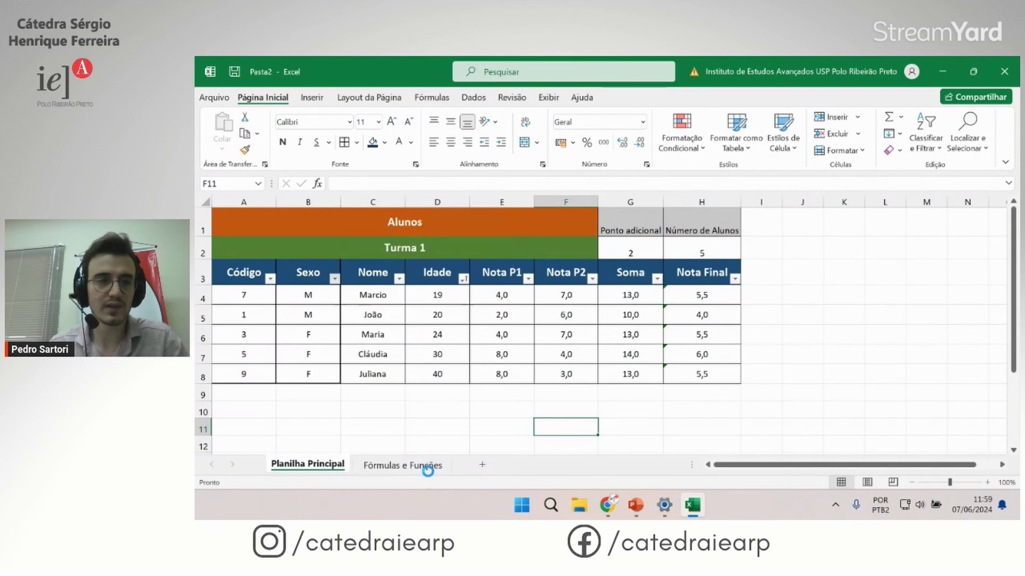
click(316, 317)
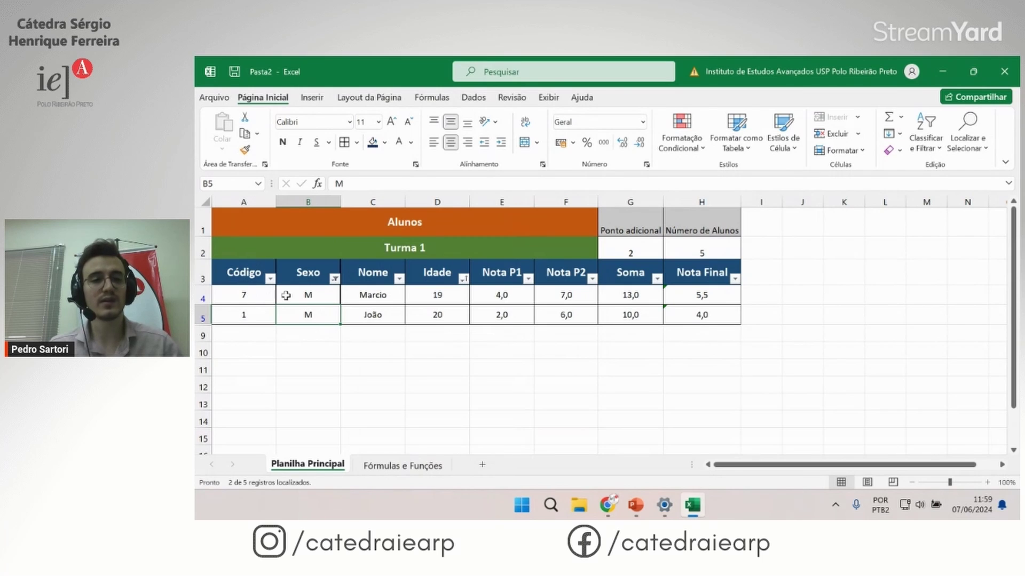
Step: Change the Sexo filter to show only the F students
click(334, 279)
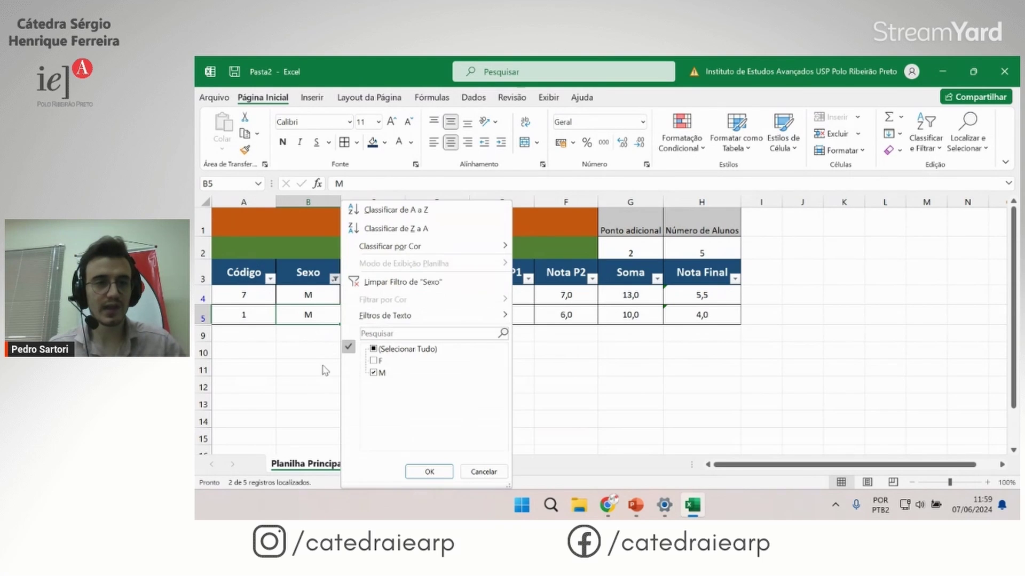
click(374, 361)
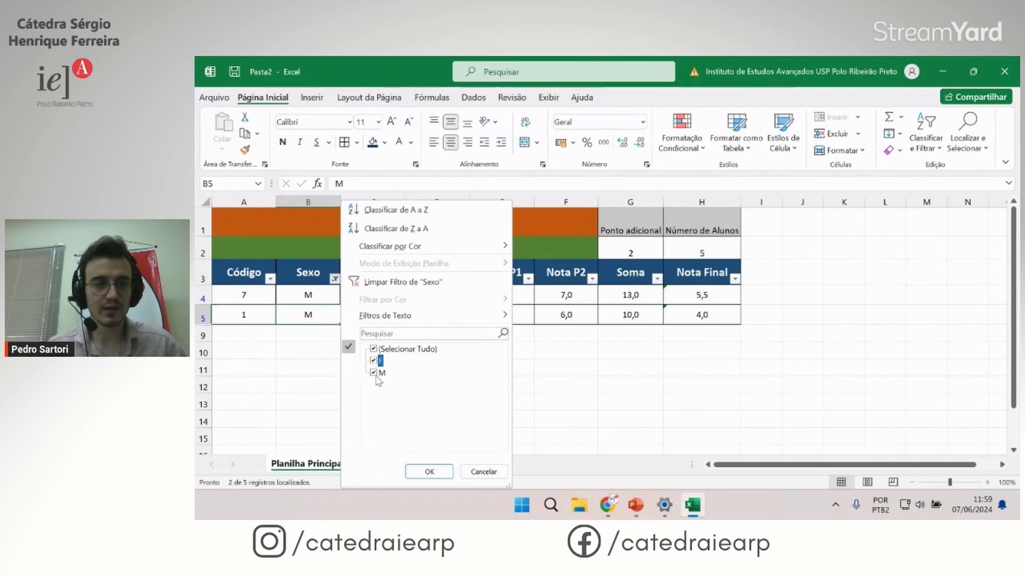
click(373, 372)
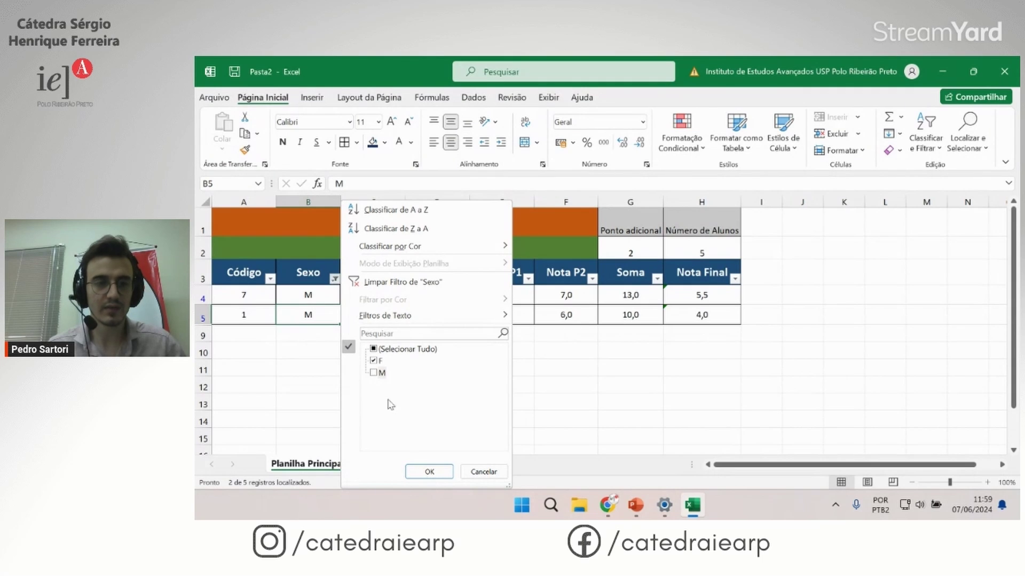
click(428, 471)
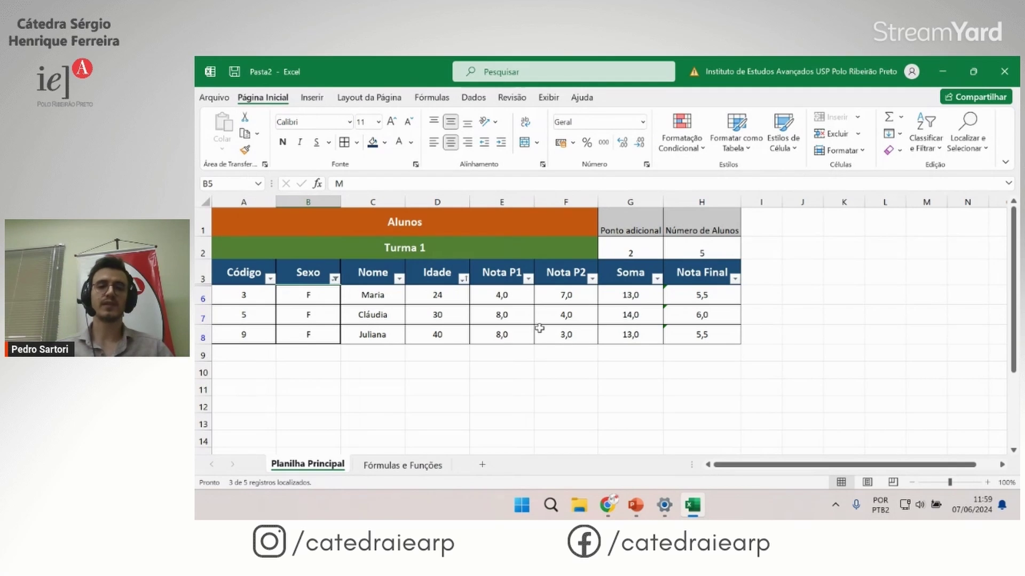
Step: Clear the Sexo filter so all five students are listed
click(334, 279)
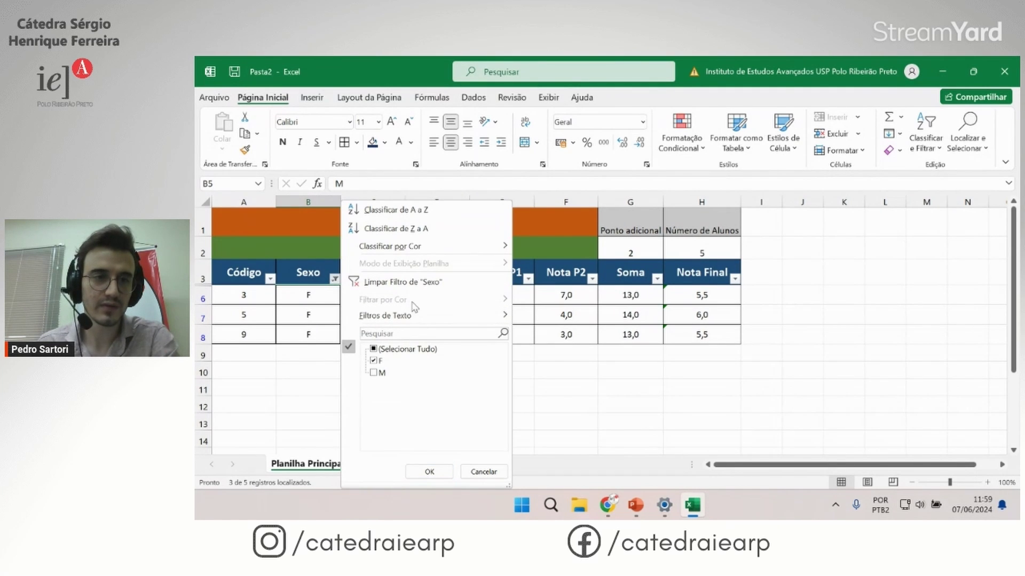
click(419, 282)
click(400, 372)
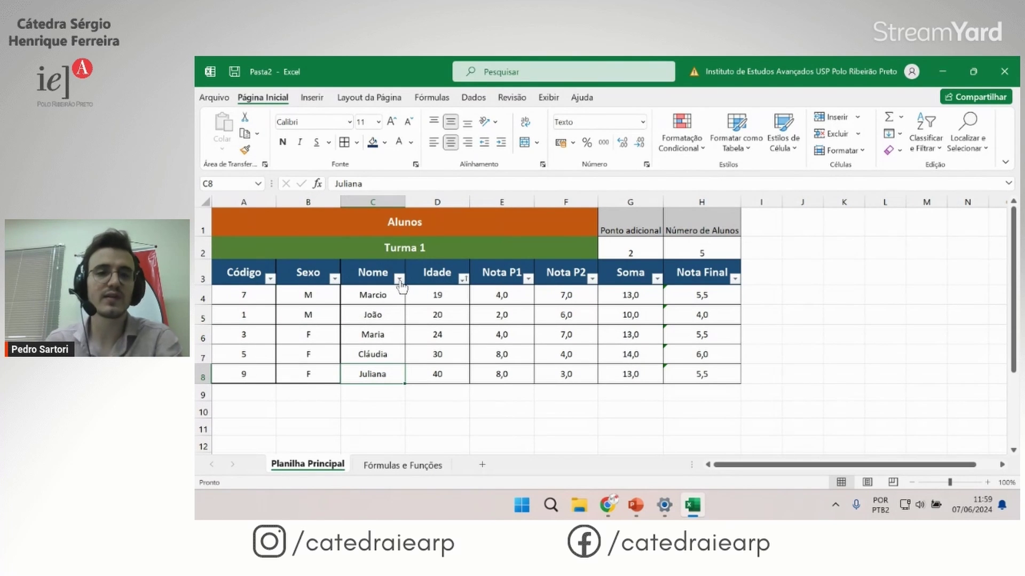
click(399, 280)
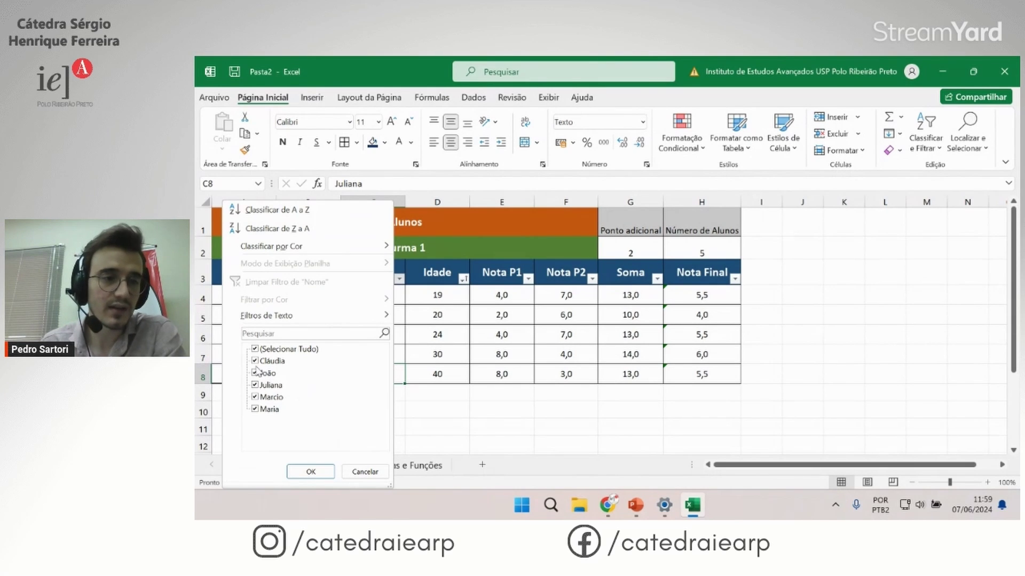
click(256, 388)
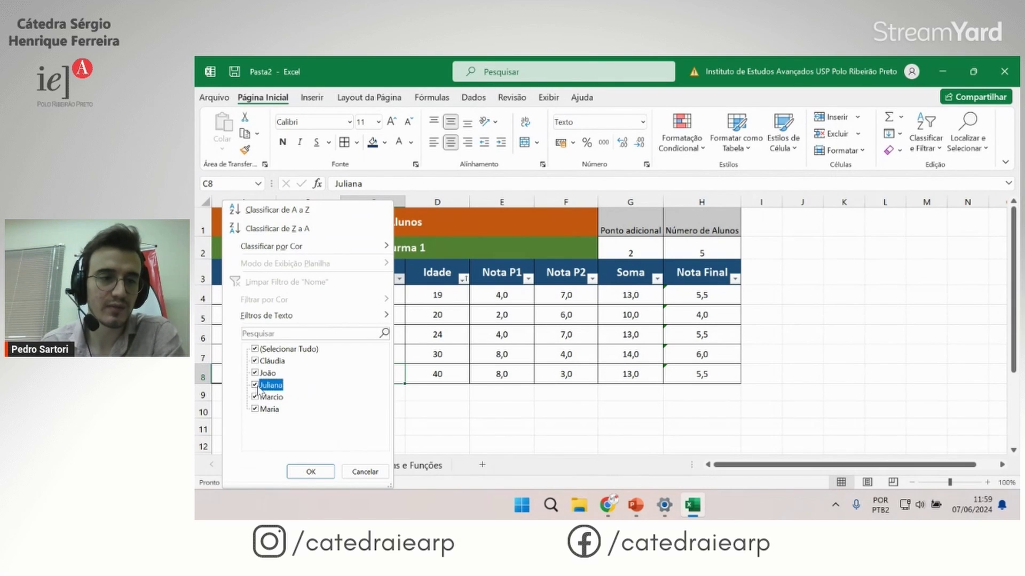
click(255, 397)
click(255, 408)
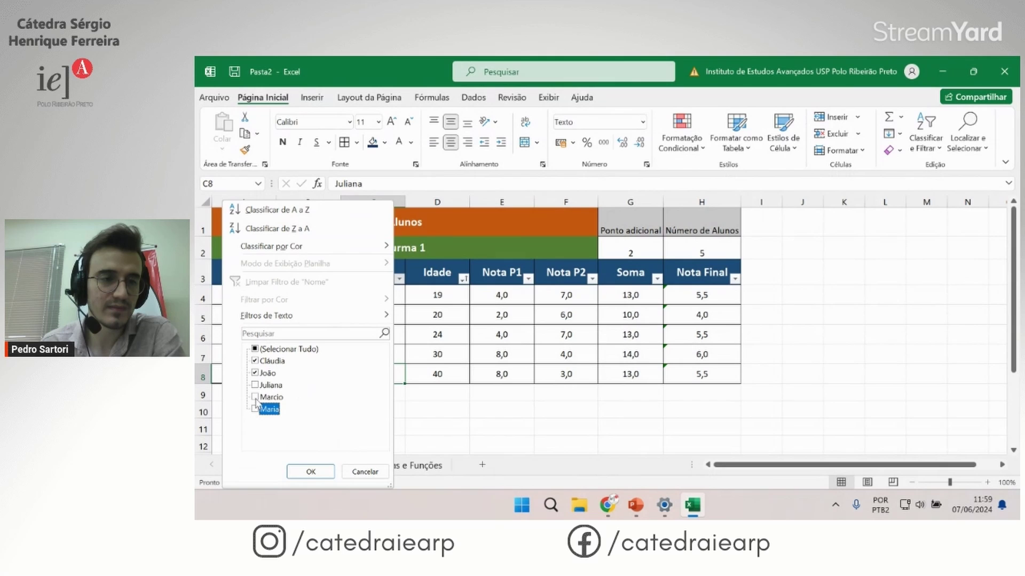
click(256, 363)
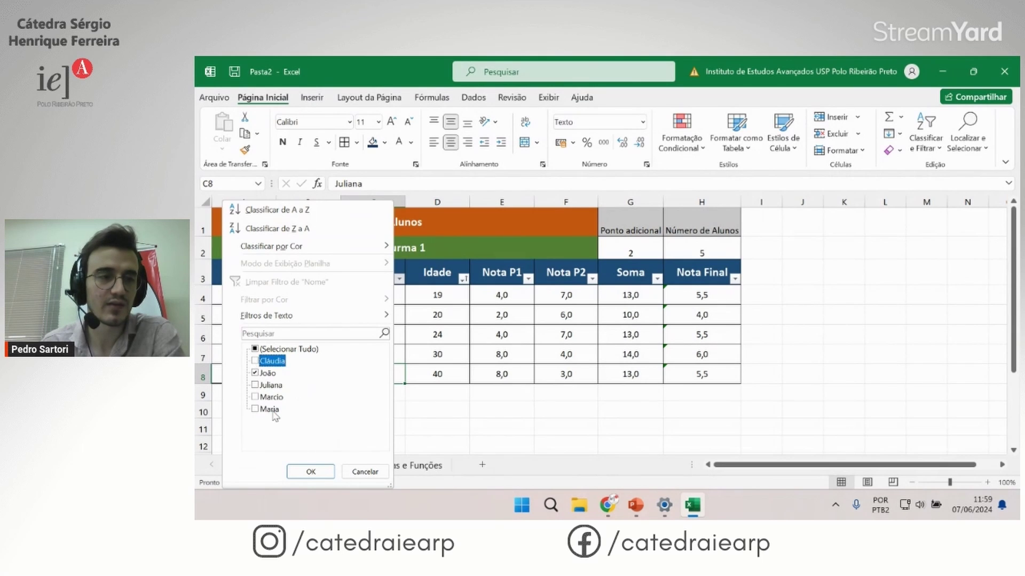
click(311, 472)
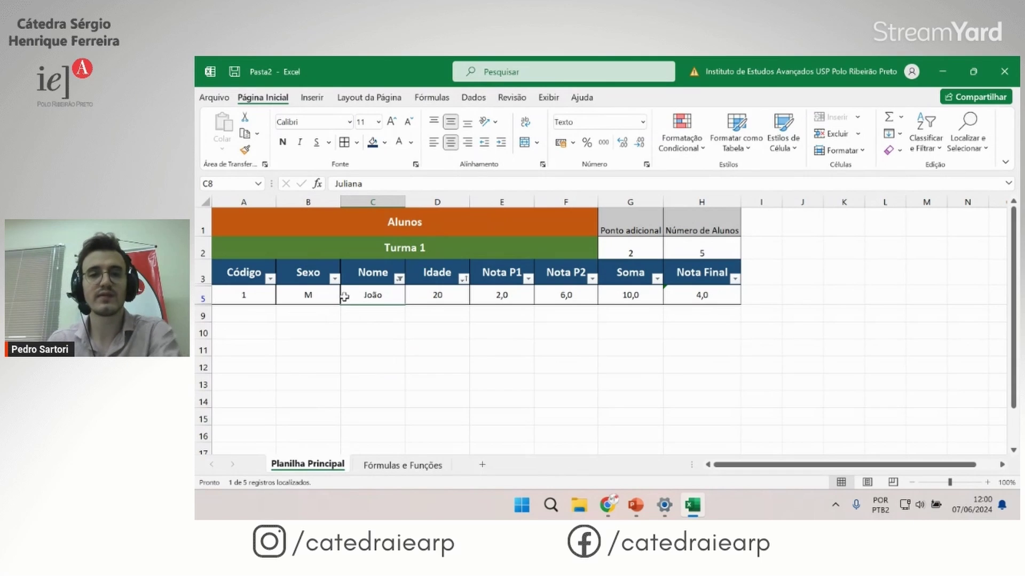
drag(321, 296, 679, 292)
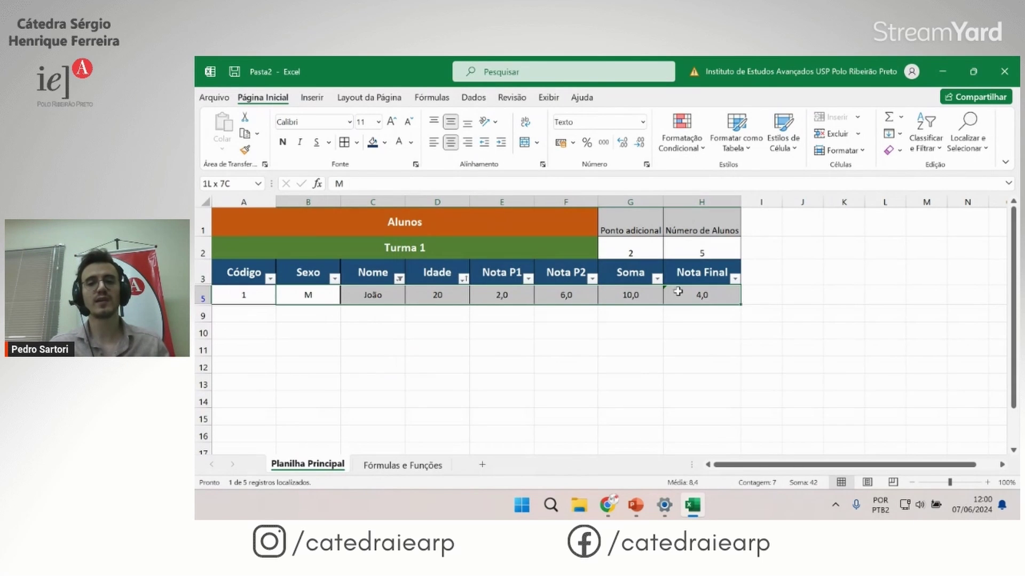
click(614, 329)
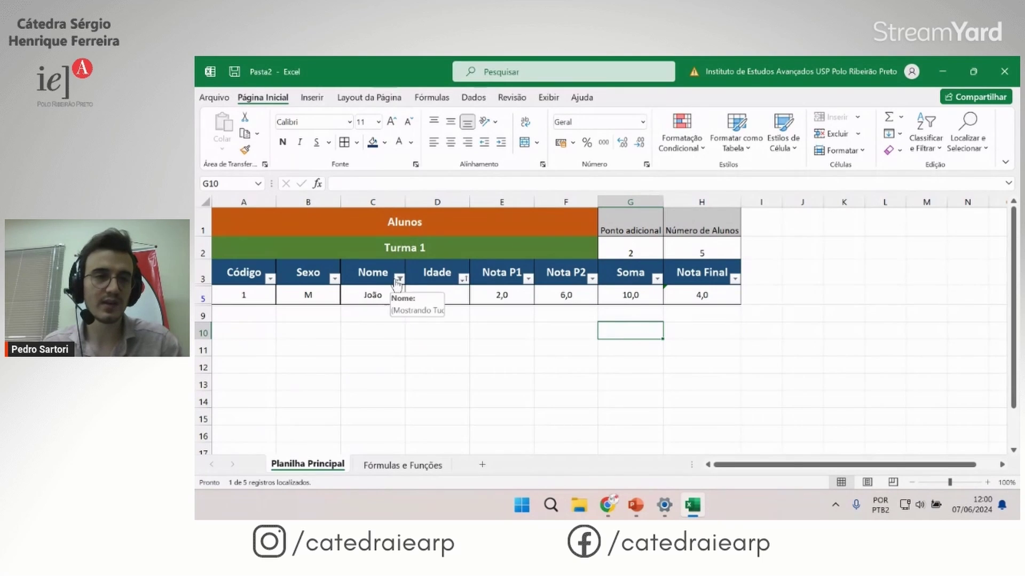
click(399, 279)
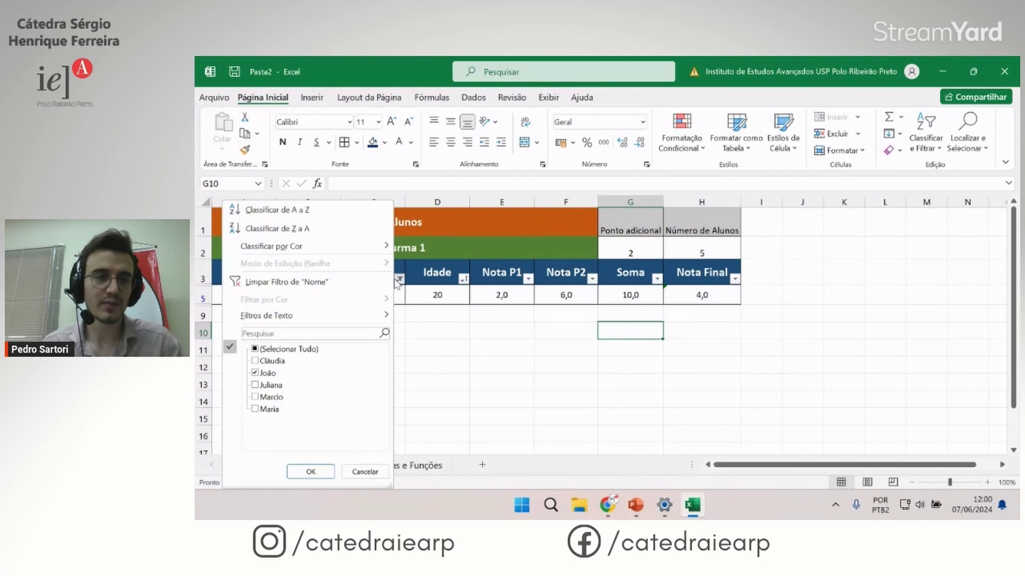
click(287, 283)
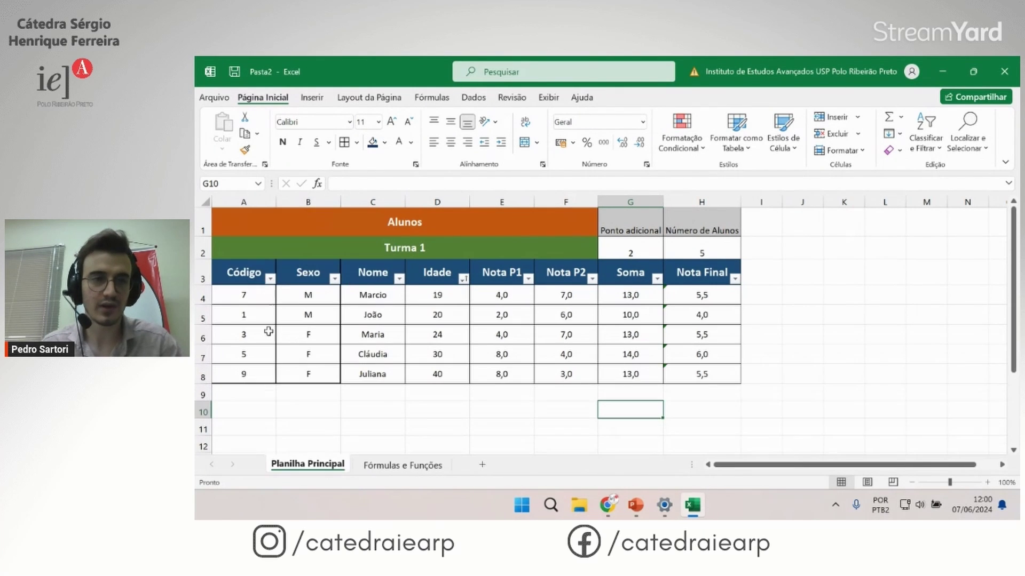
Step: Start a custom number filter on Idade with a first condition of greater than or equal to
click(525, 331)
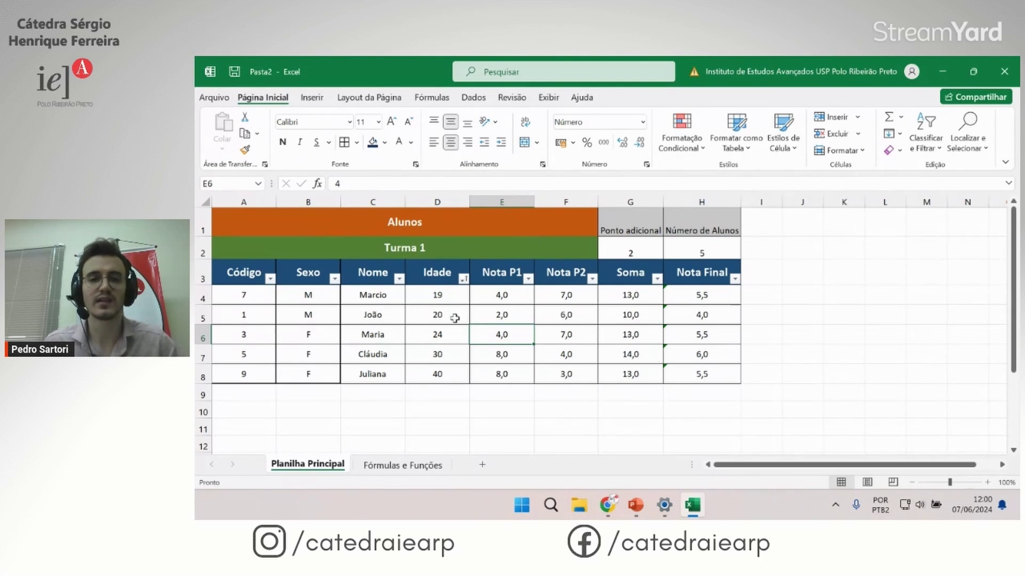
click(463, 278)
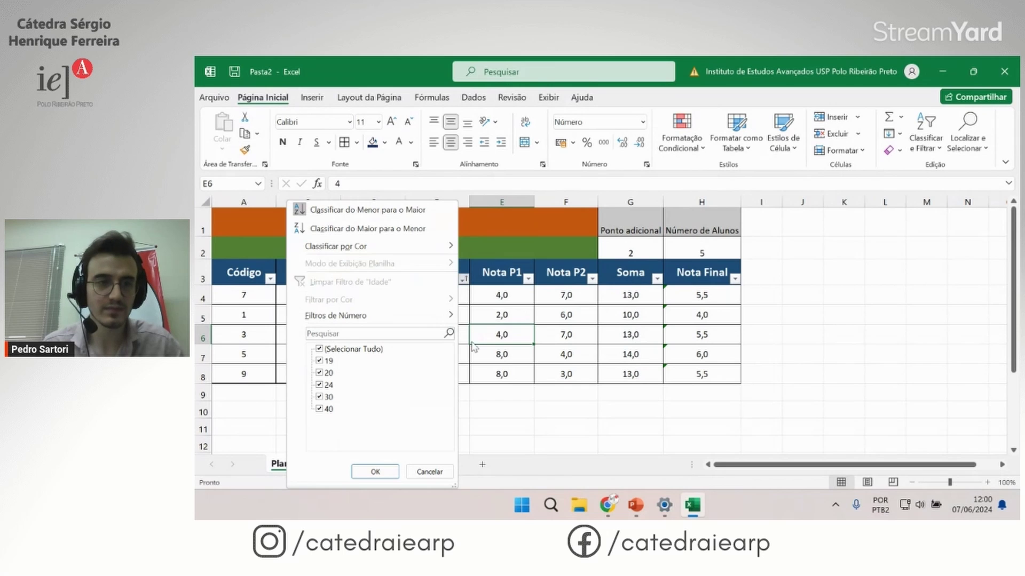
mouse_move(336, 315)
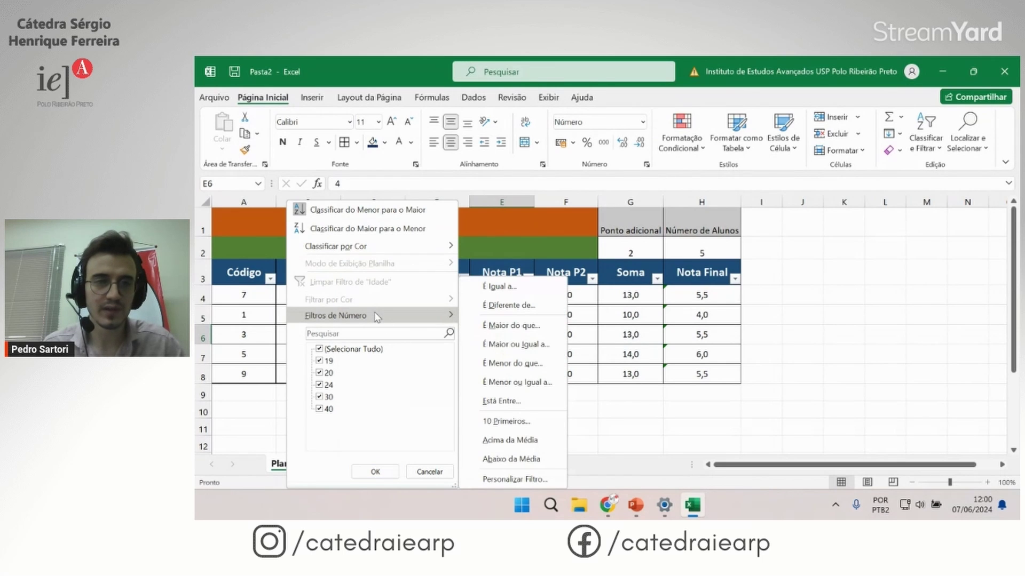
click(524, 479)
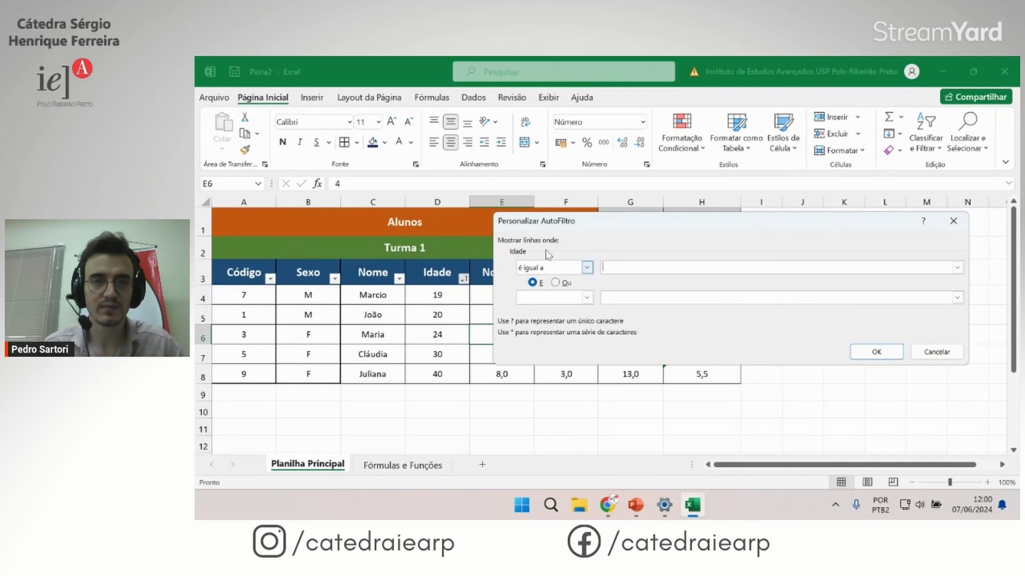
drag(599, 222, 557, 204)
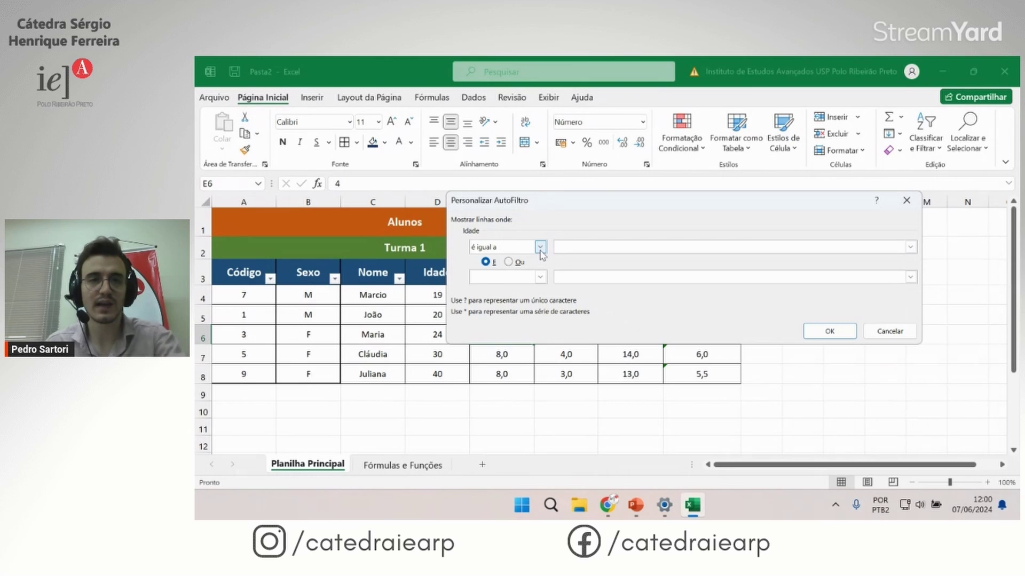
click(541, 250)
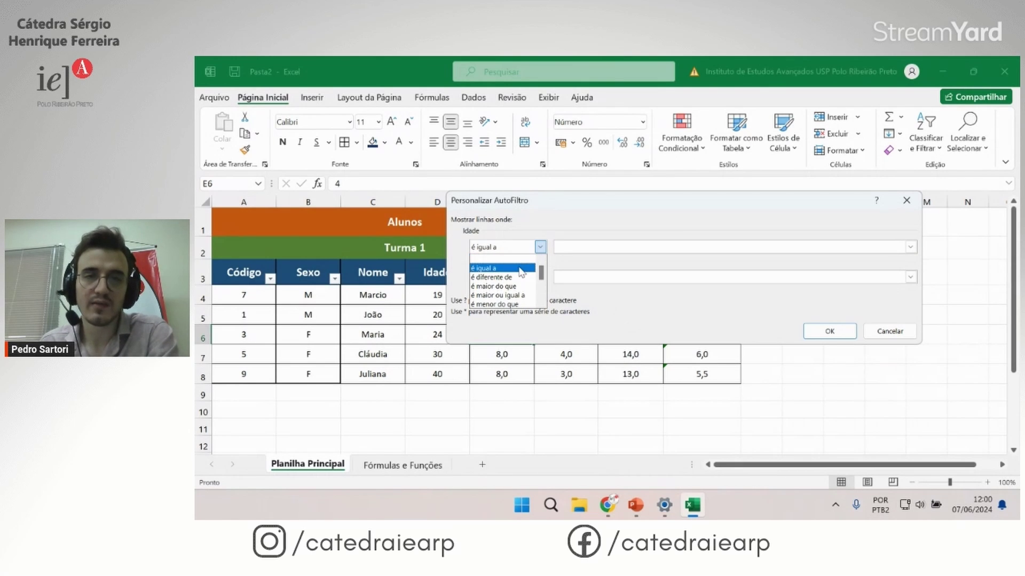
scroll(522, 280, down, 1)
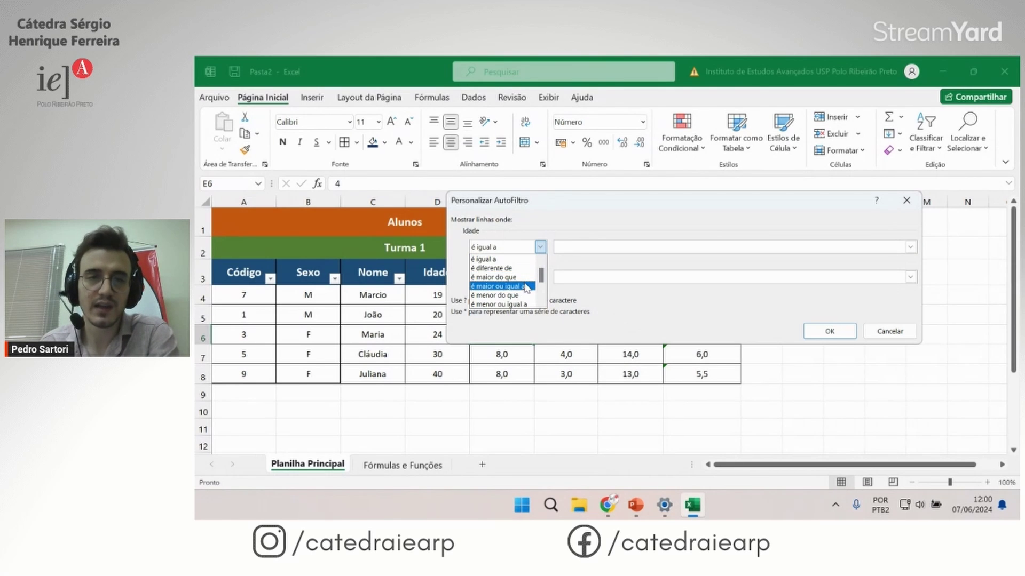
scroll(526, 293, up, 1)
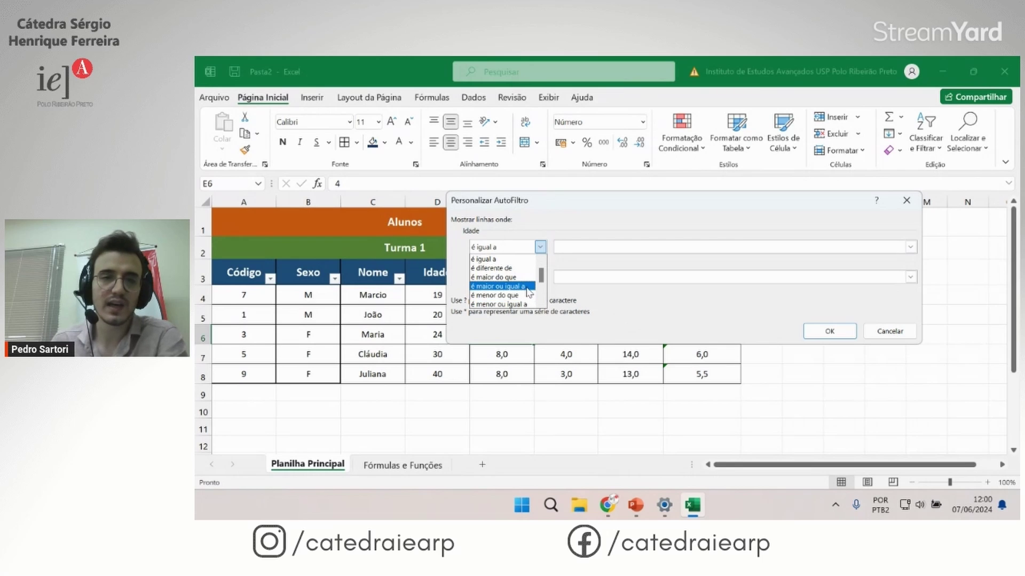
scroll(526, 293, down, 1)
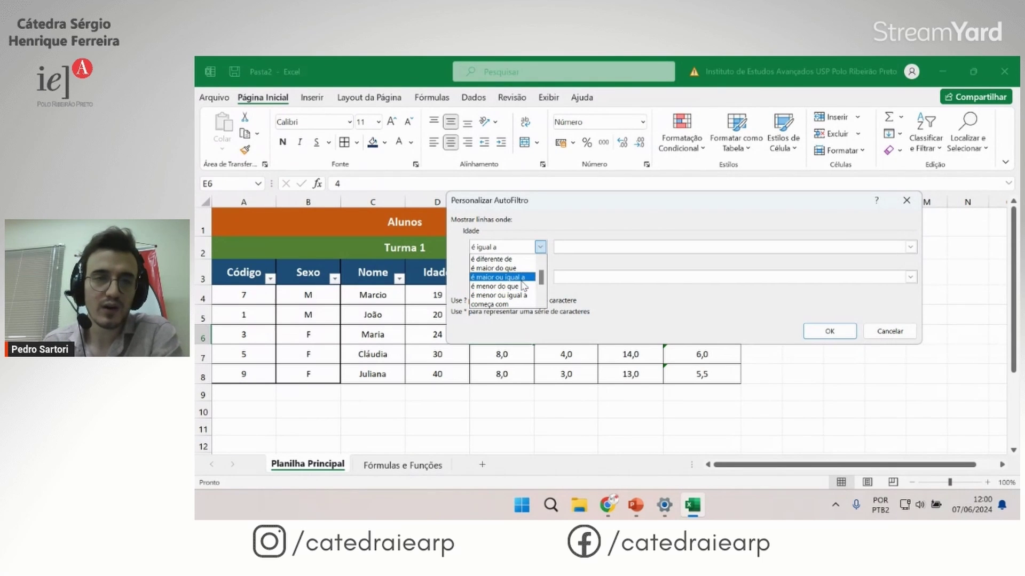
click(522, 278)
Step: Complete the Idade filter as ≥ 20 and ≤ 30 and apply it, leaving three students
click(583, 249)
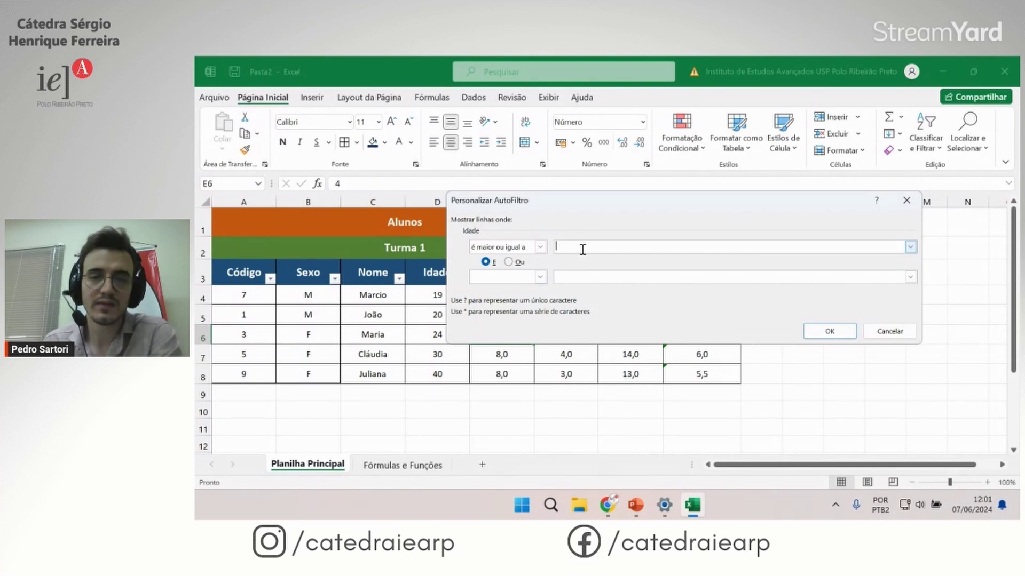
text(20)
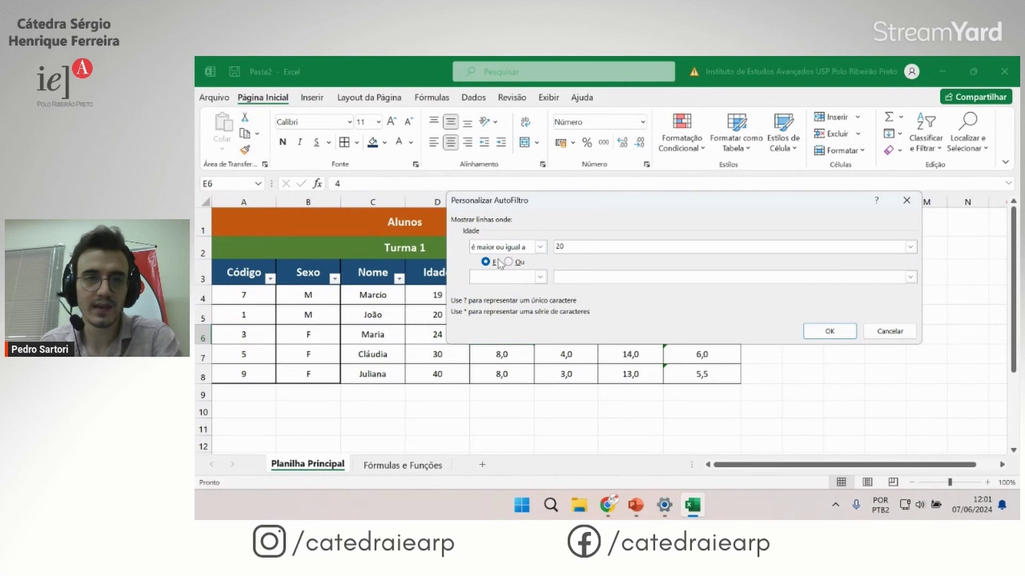
click(540, 277)
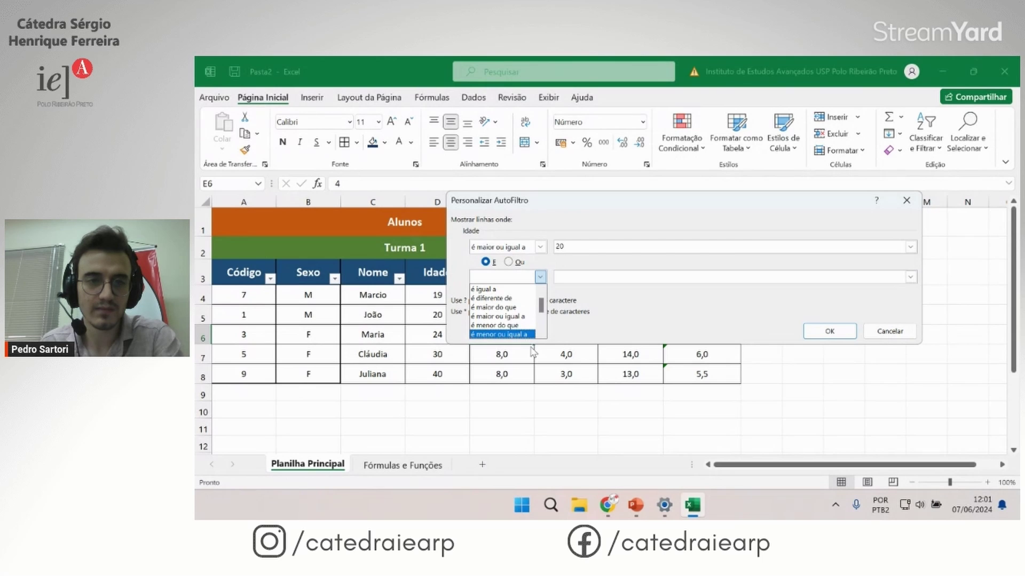
click(520, 336)
click(576, 277)
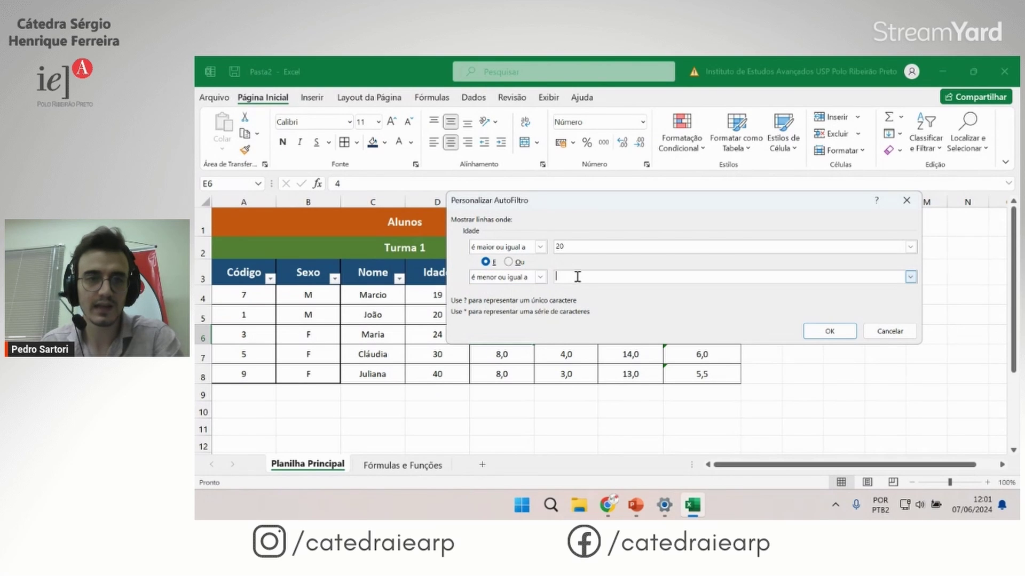
text(30)
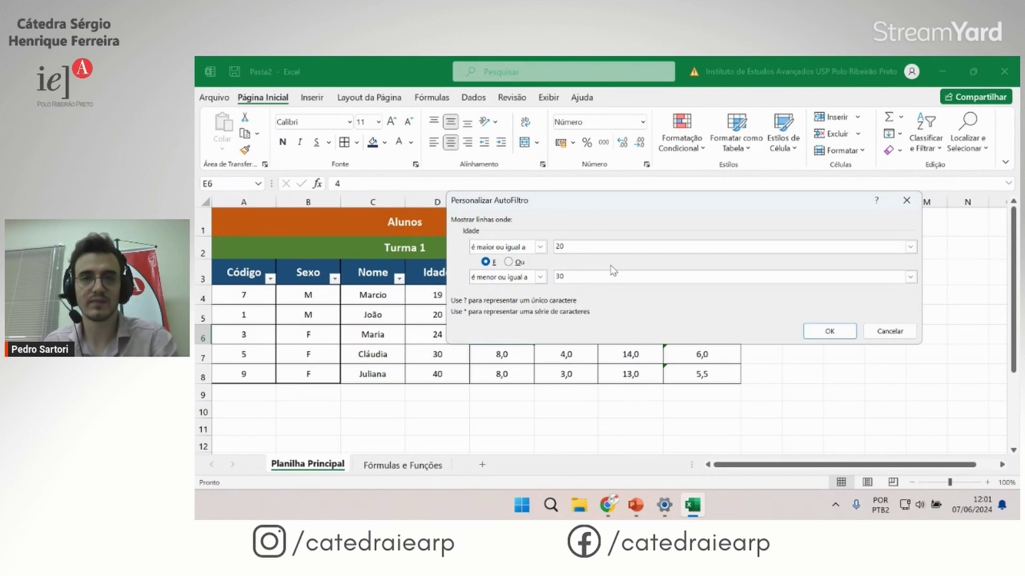
click(826, 331)
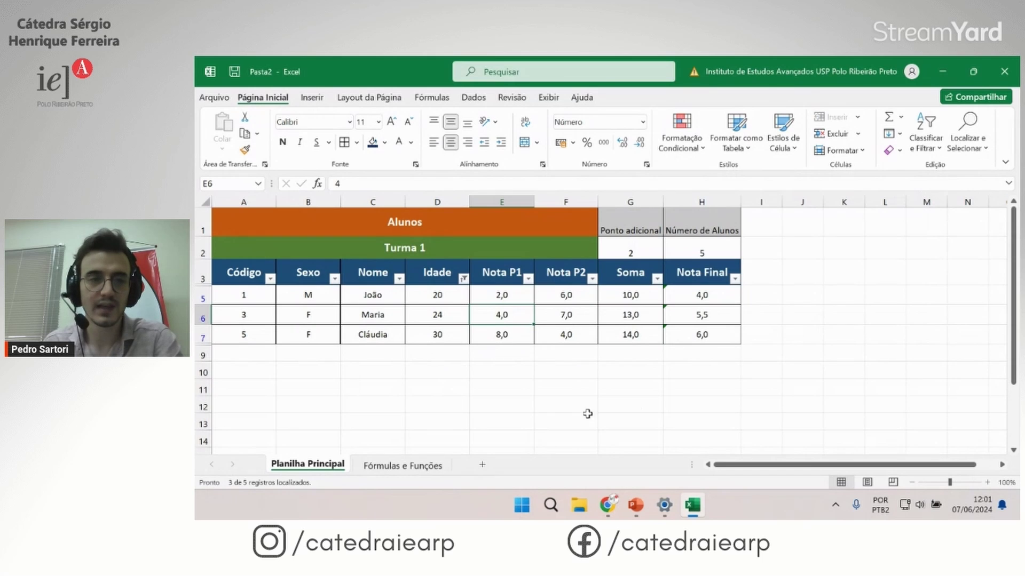
click(525, 399)
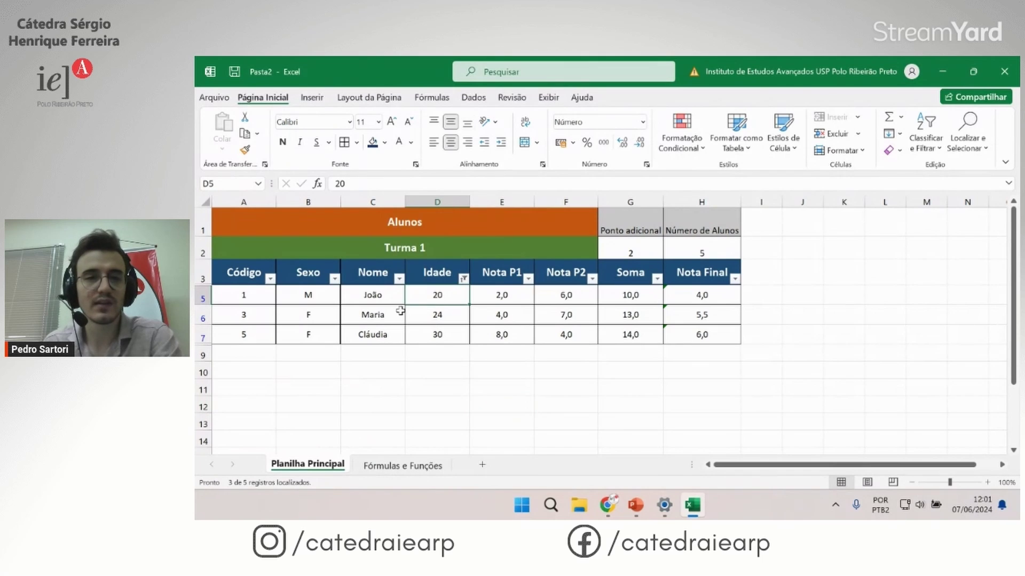
drag(390, 298, 388, 331)
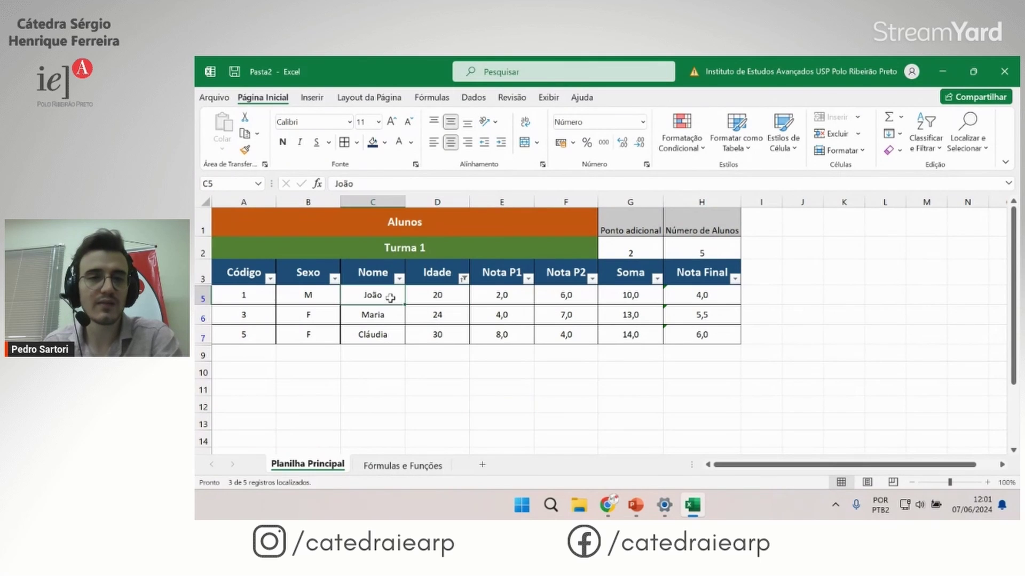
click(559, 373)
click(763, 281)
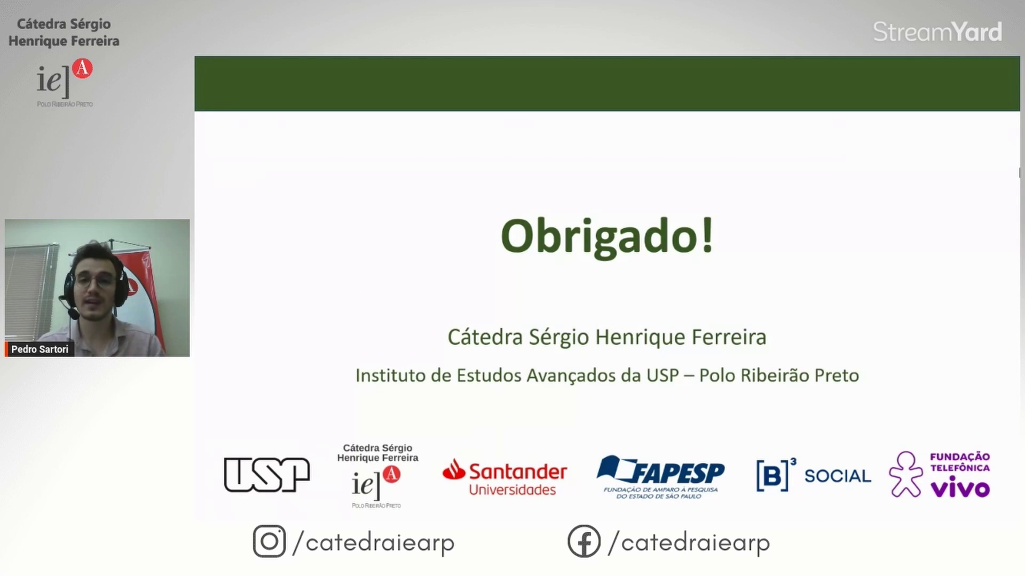